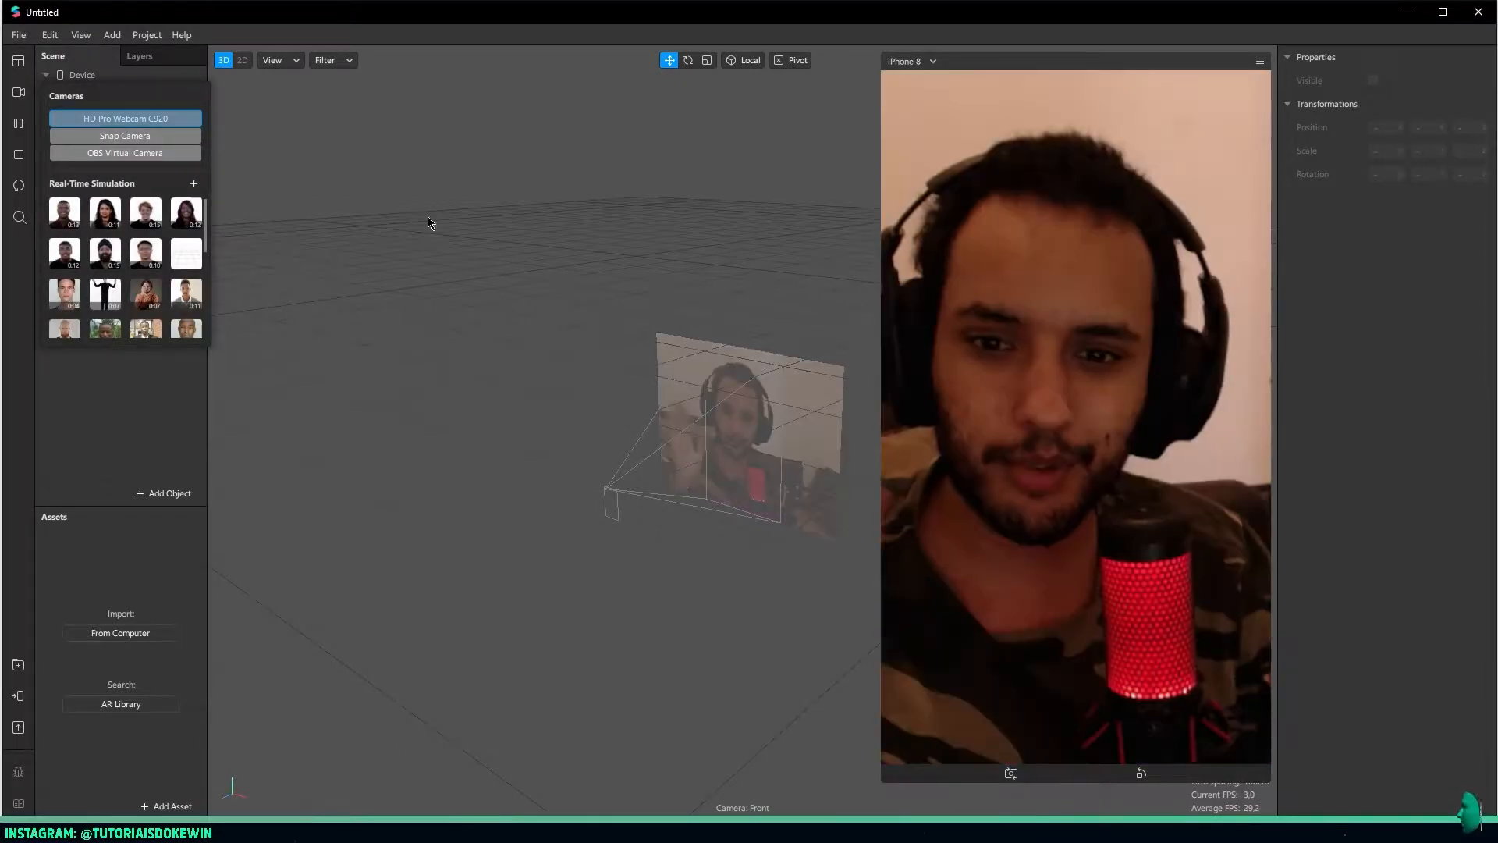
Look through the AR Library's 3D Shapes collection and search the library for "eyeball"
{"action": "left_click", "coordinate": [505, 267]}
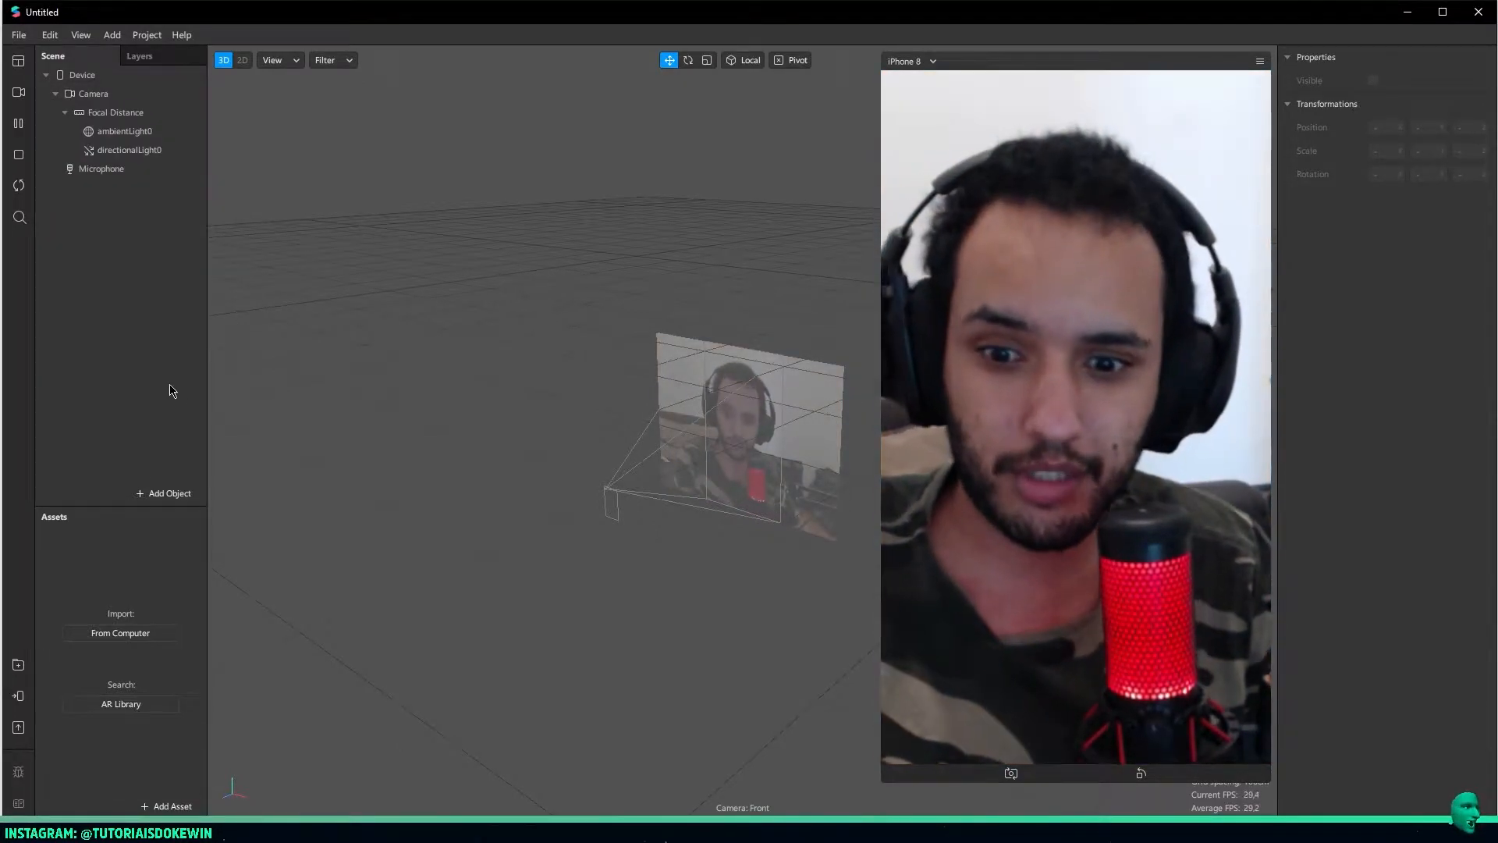
{"action": "left_click", "coordinate": [19, 666]}
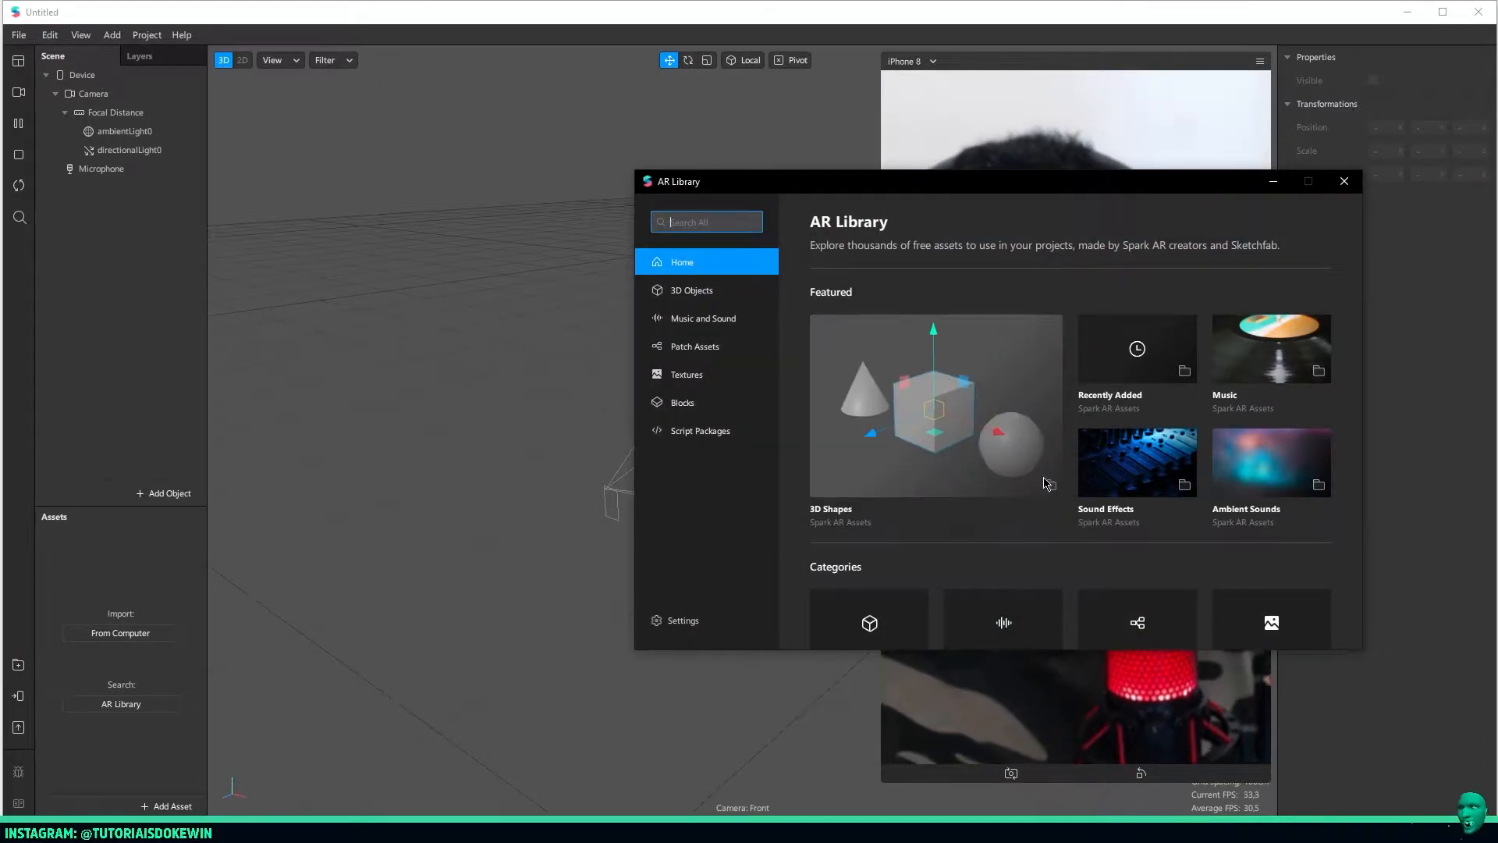
{"action": "left_click", "coordinate": [1055, 492]}
{"action": "scroll", "coordinate": [1001, 459], "scroll_direction": "down", "scroll_amount": 1}
{"action": "scroll", "coordinate": [1266, 599], "scroll_direction": "down", "scroll_amount": 3}
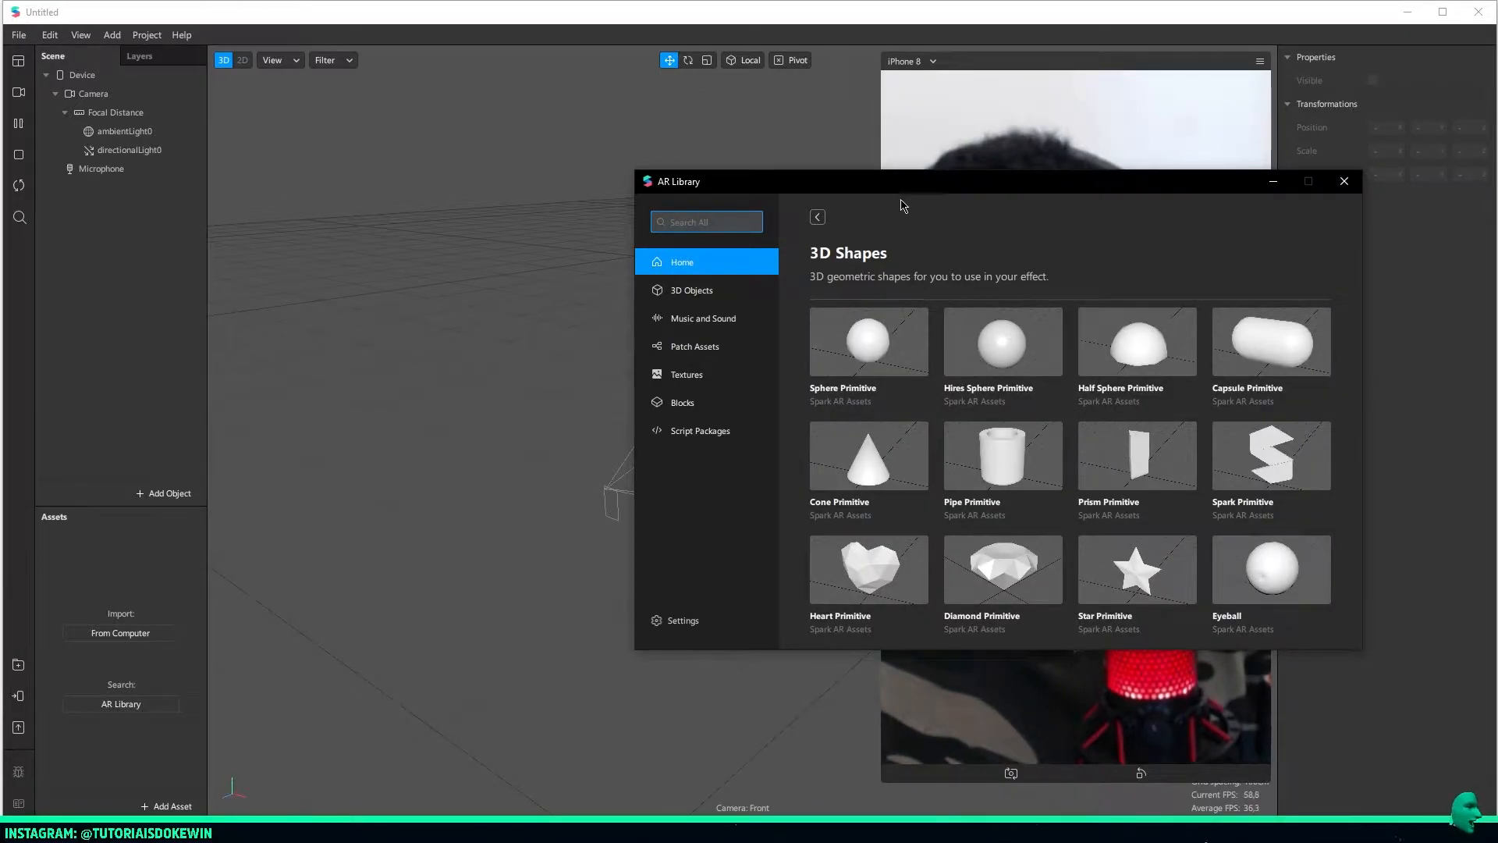
{"action": "left_click_drag", "start_coordinate": [911, 192], "coordinate": [734, 161]}
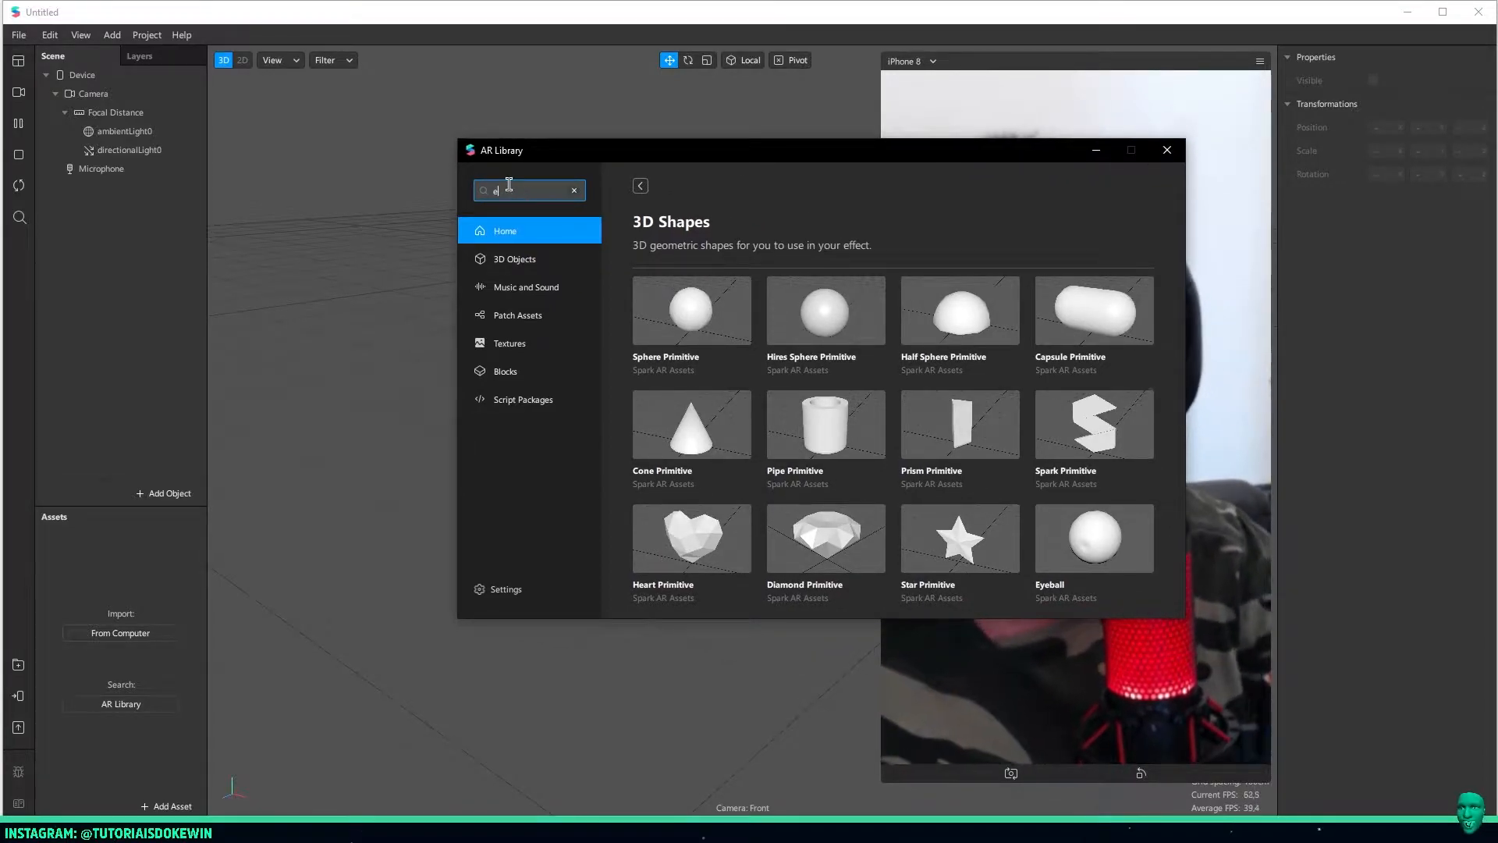
{"action": "key", "text": "Return"}
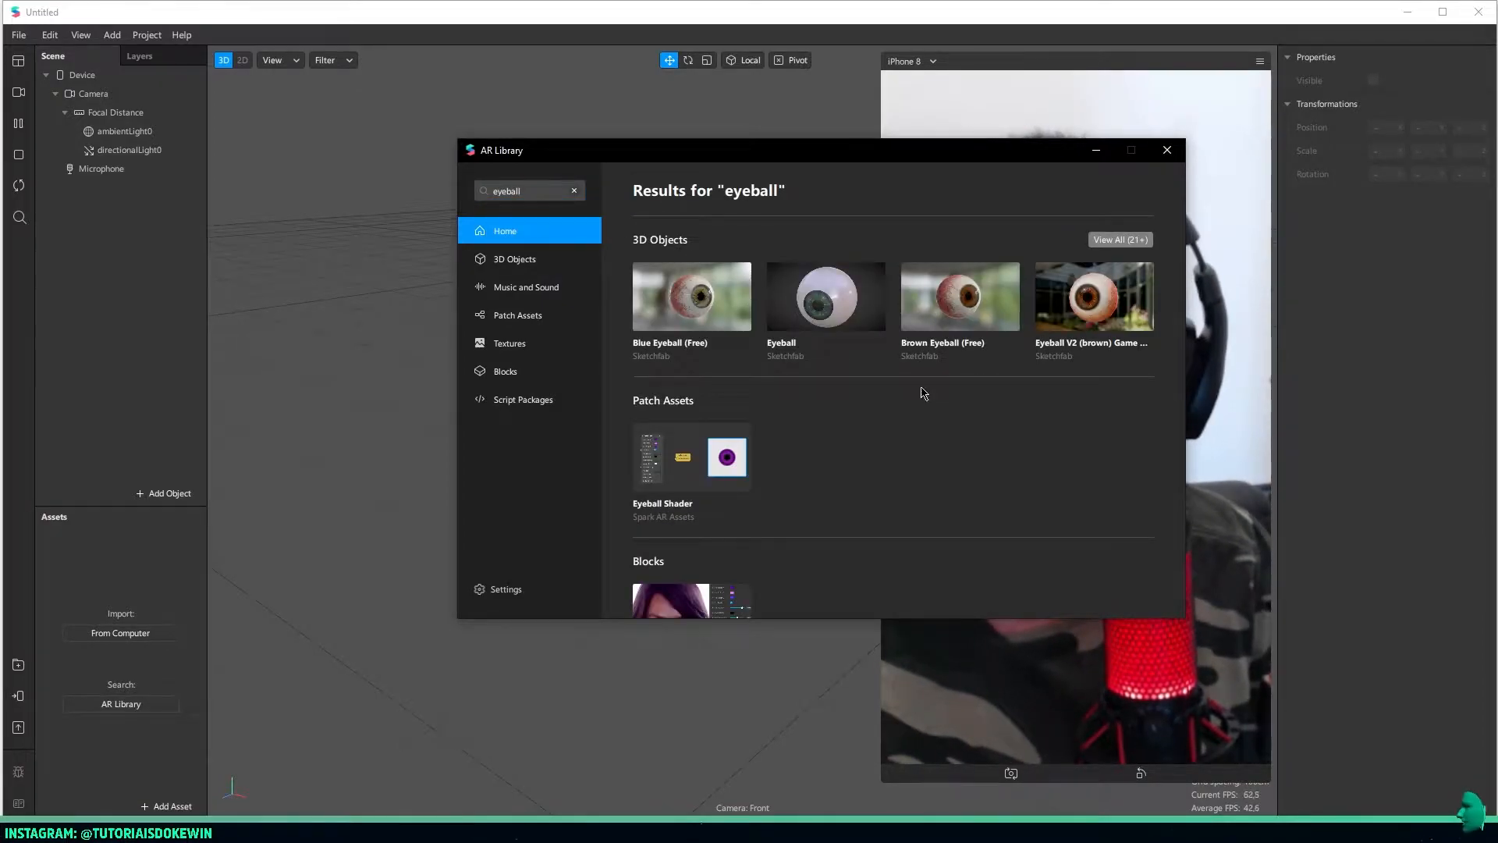
Import the Eyeball model from the 3D Shapes collection of the library's 3D objects, and close the library
{"action": "left_click", "coordinate": [515, 261]}
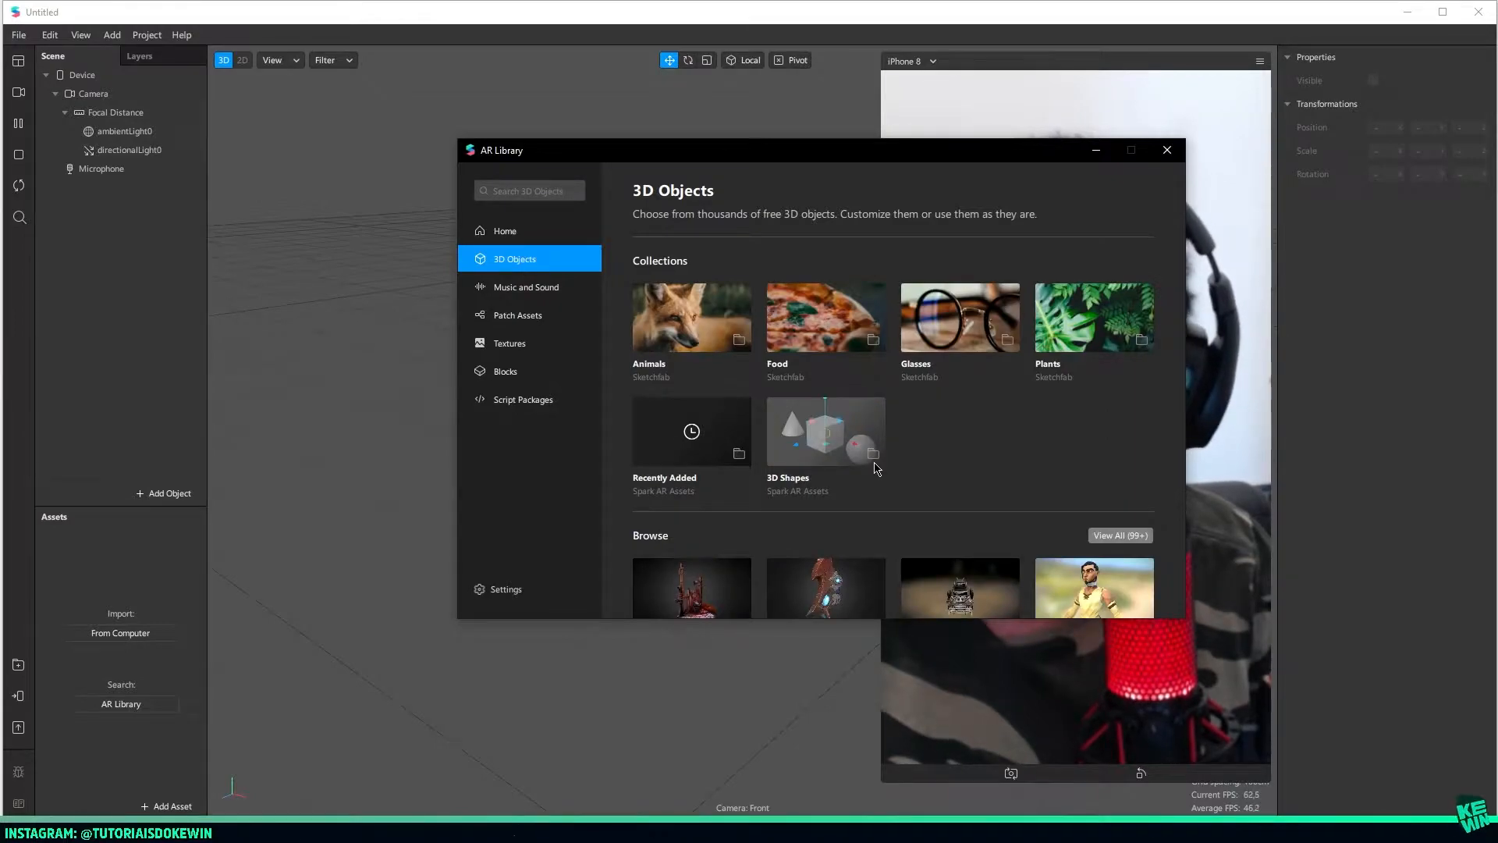
{"action": "left_click", "coordinate": [876, 468]}
{"action": "scroll", "coordinate": [999, 499], "scroll_direction": "down", "scroll_amount": 3}
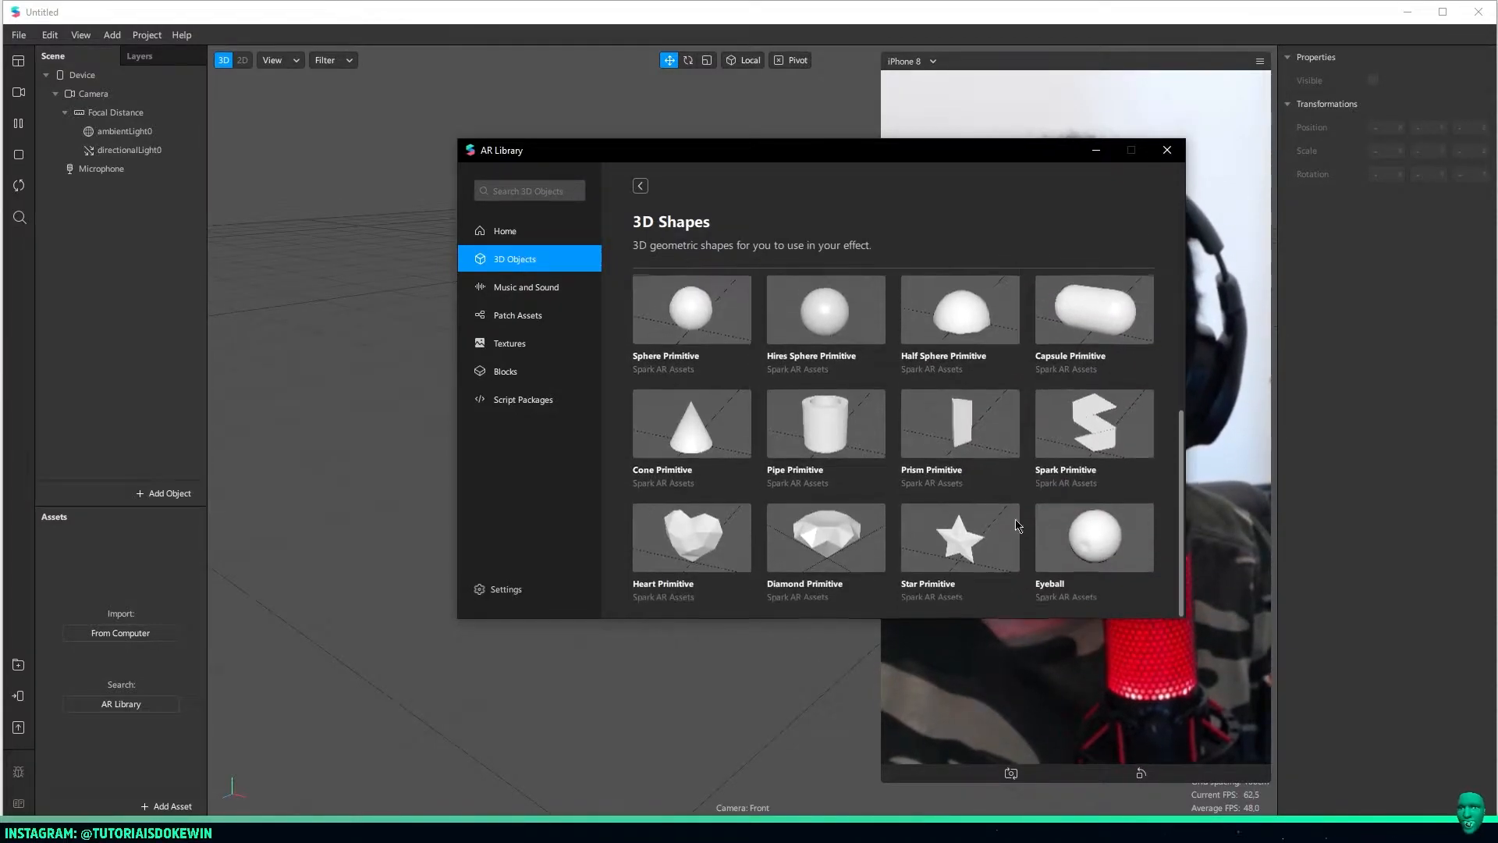
{"action": "left_click", "coordinate": [1112, 544]}
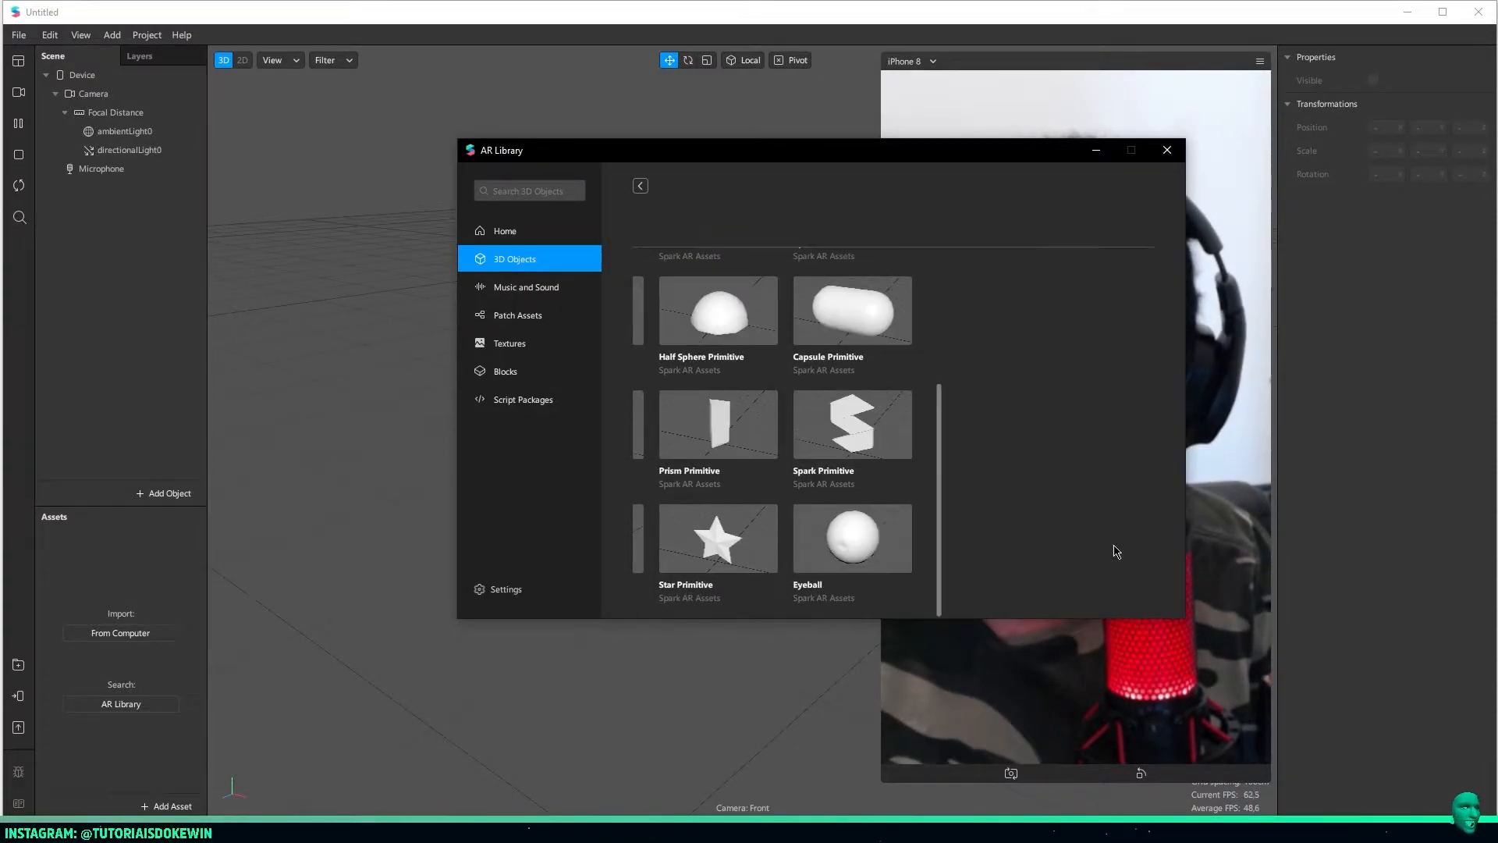
{"action": "left_click", "coordinate": [1158, 156]}
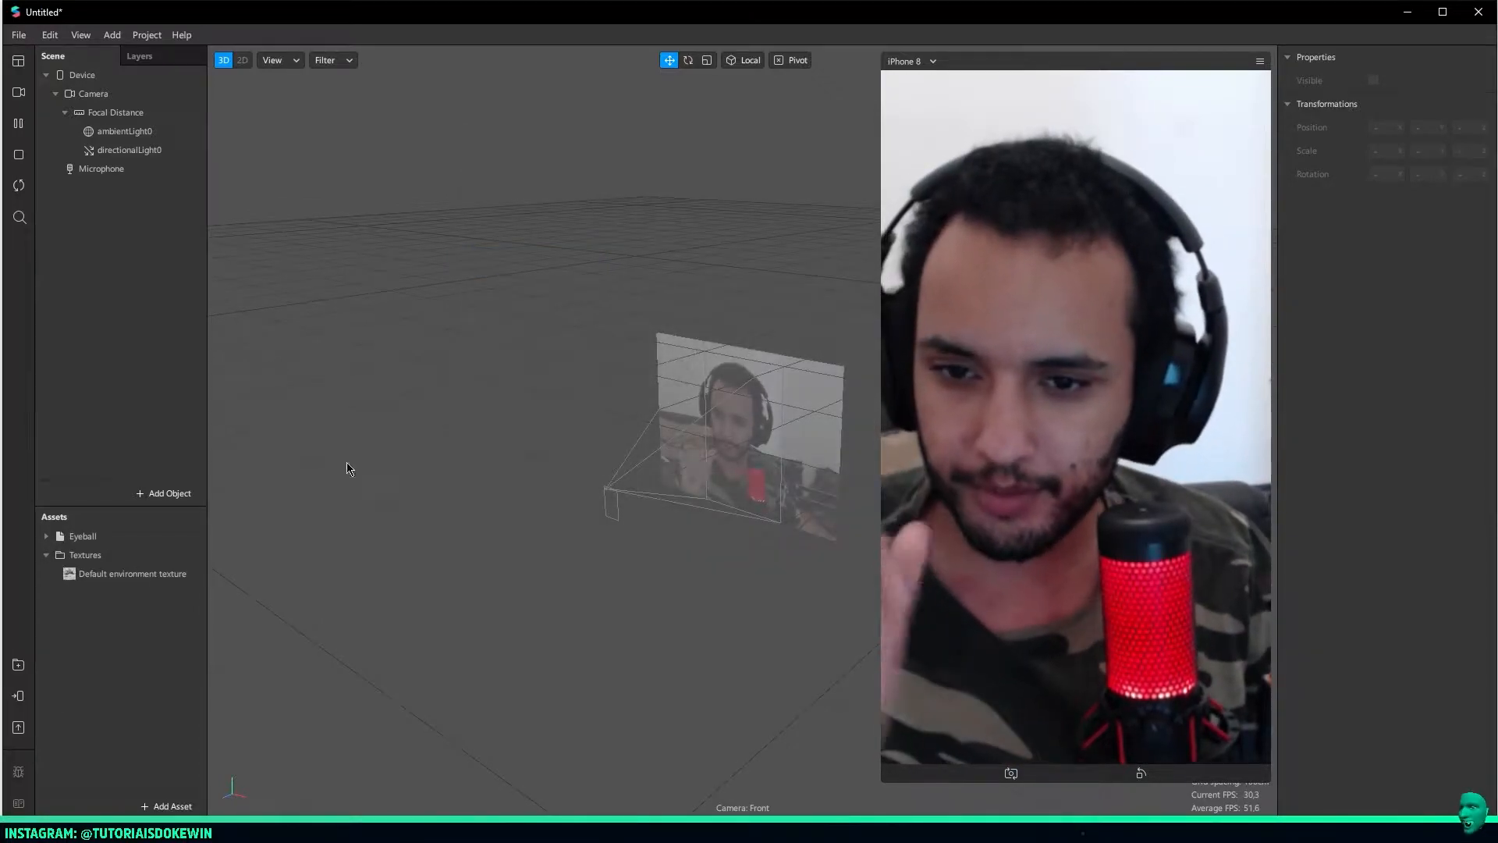
Add the Eyeball asset to the scene under Focal Distance and shrink the iPhone 8 preview
{"action": "left_click_drag", "start_coordinate": [121, 329], "coordinate": [125, 312]}
{"action": "scroll", "coordinate": [727, 513], "scroll_direction": "up", "scroll_amount": 5}
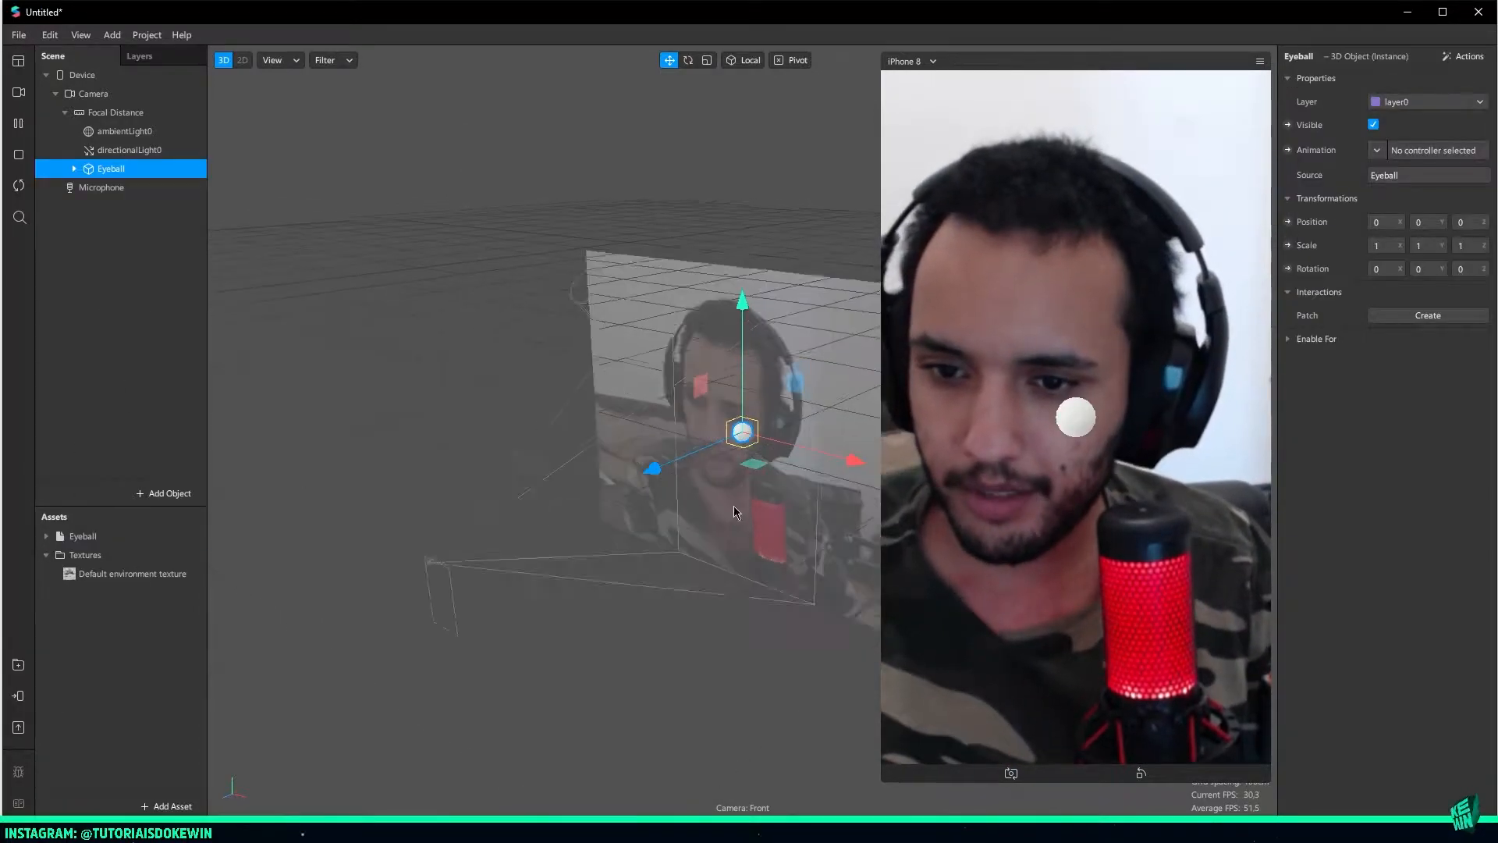
{"action": "right_click_drag", "start_coordinate": [571, 528], "coordinate": [746, 554]}
{"action": "middle_click_drag", "start_coordinate": [866, 570], "coordinate": [828, 490]}
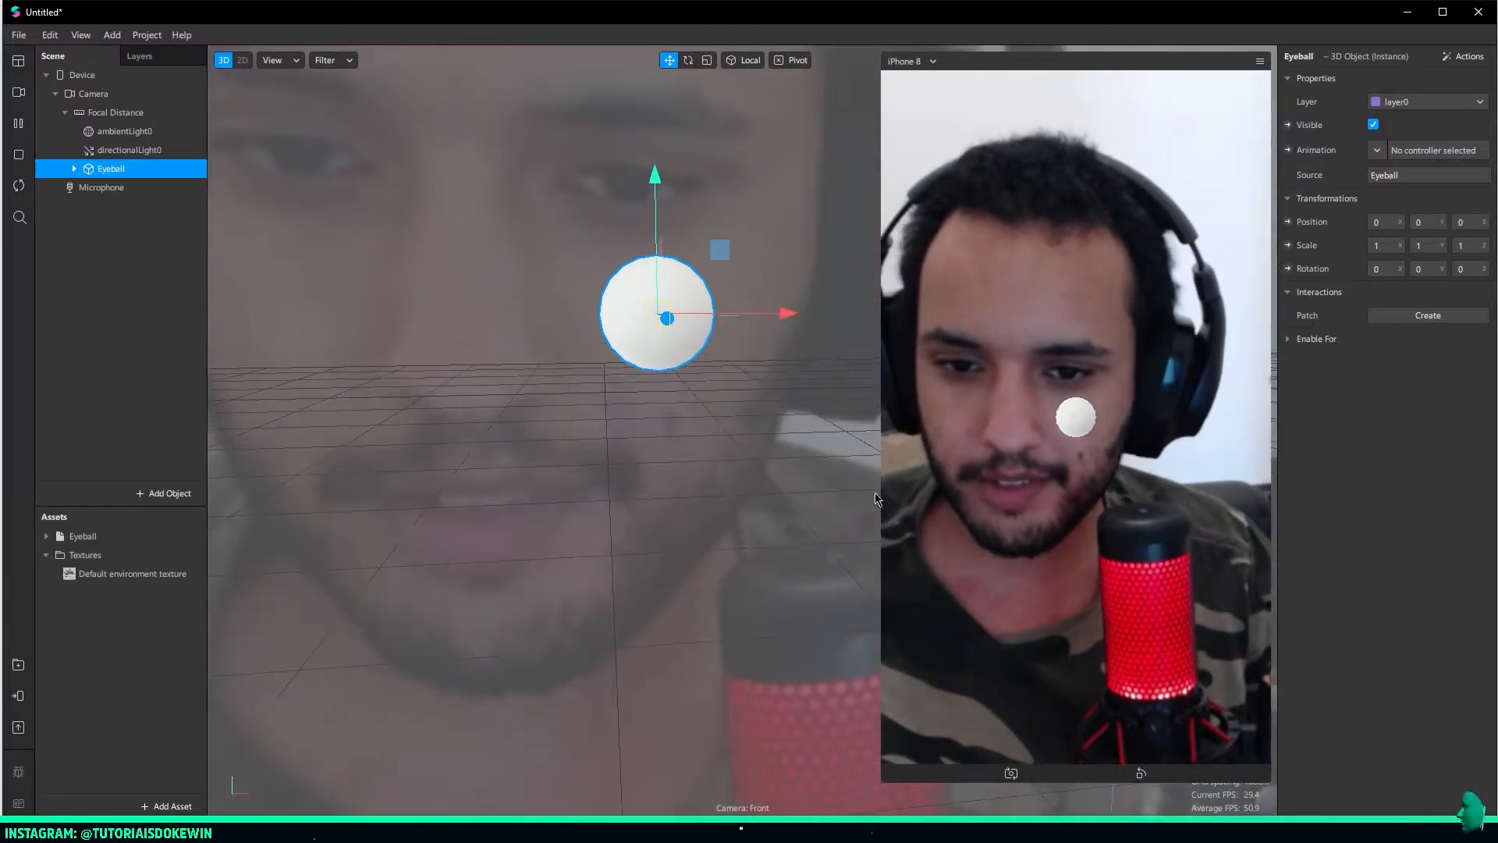
{"action": "left_click_drag", "start_coordinate": [877, 493], "coordinate": [958, 485]}
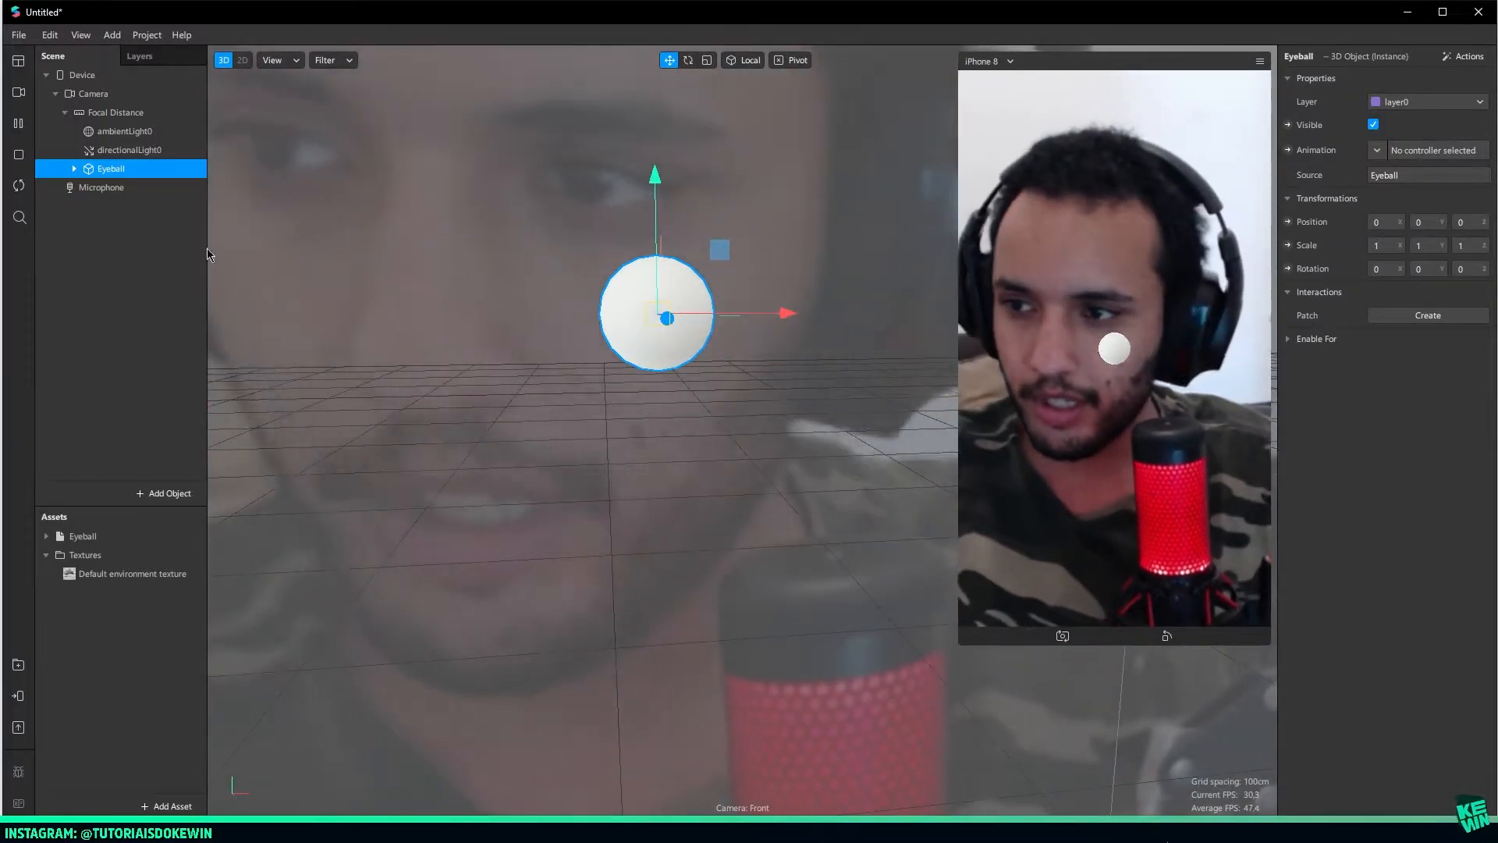
Add a null object named Olho_esquerdo and make the Eyeball object its child
{"action": "right_click", "coordinate": [160, 283]}
{"action": "mouse_move", "coordinate": [194, 291]}
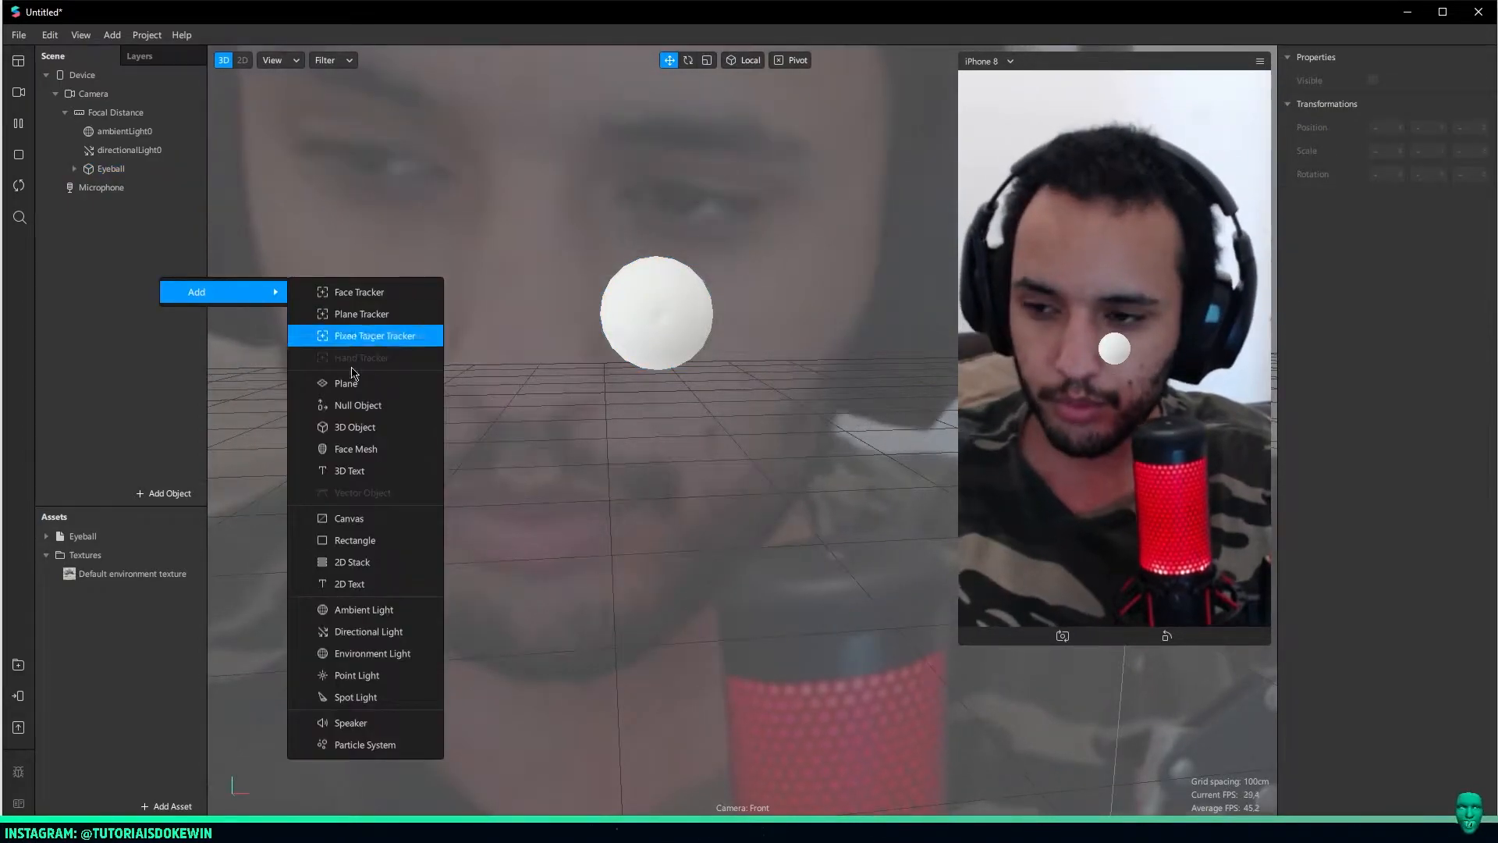
{"action": "left_click", "coordinate": [353, 406]}
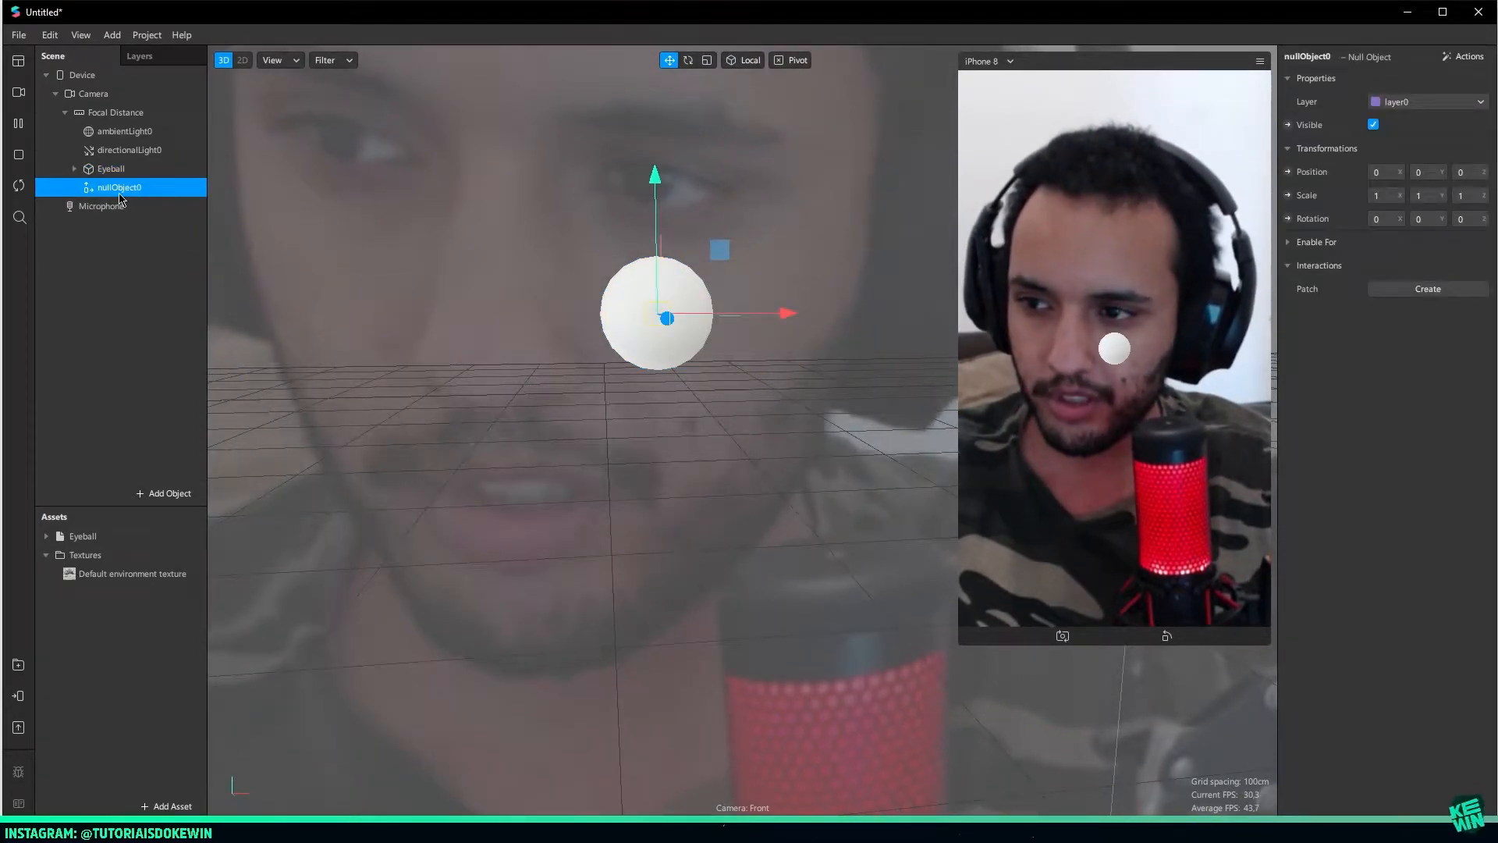
{"action": "type", "text": "Olh"}
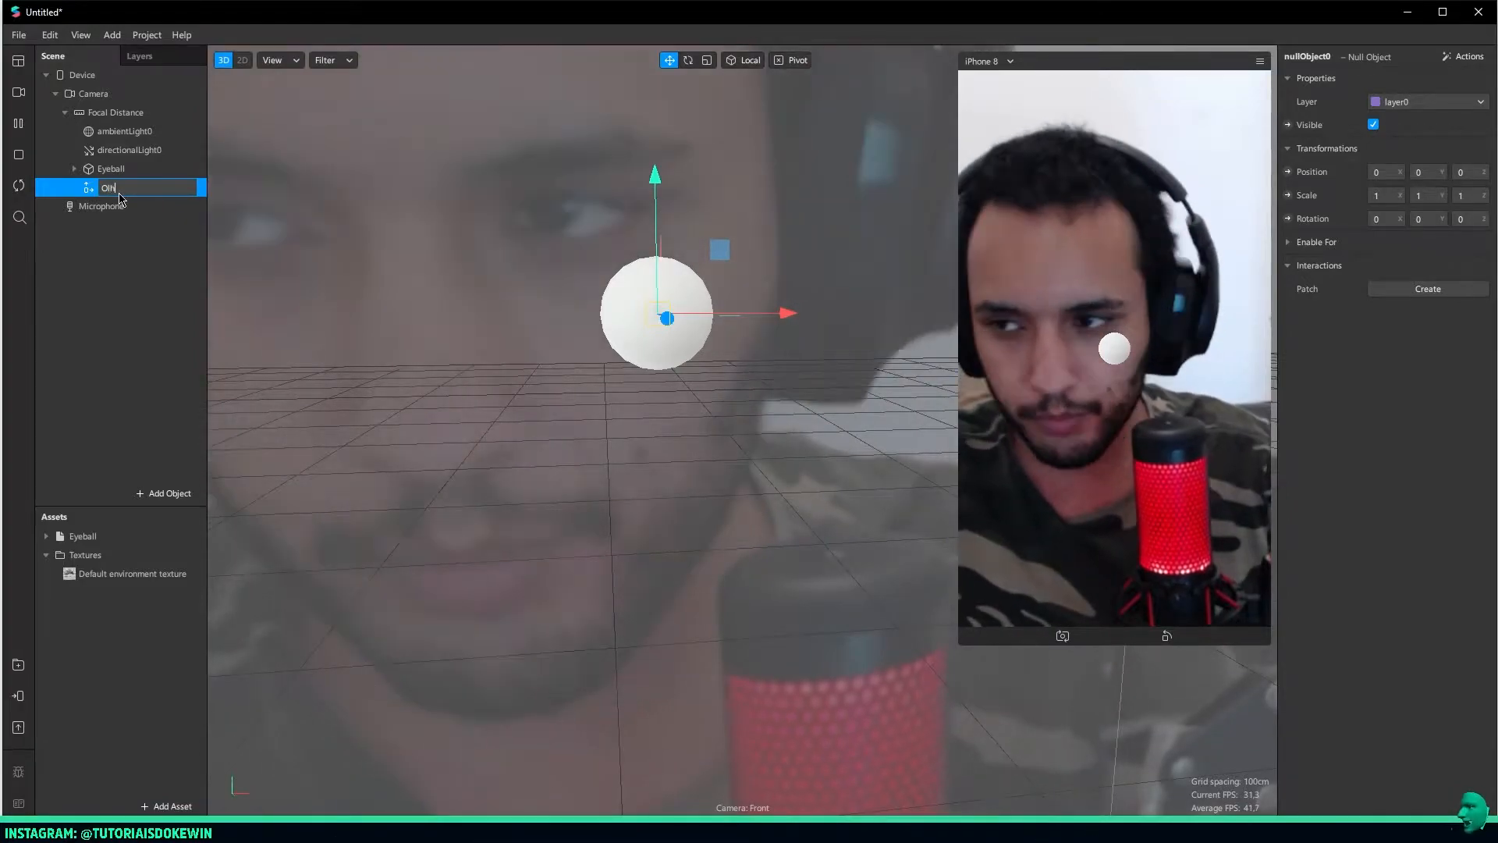
{"action": "type", "text": "o esquerdo"}
{"action": "left_click", "coordinate": [108, 173]}
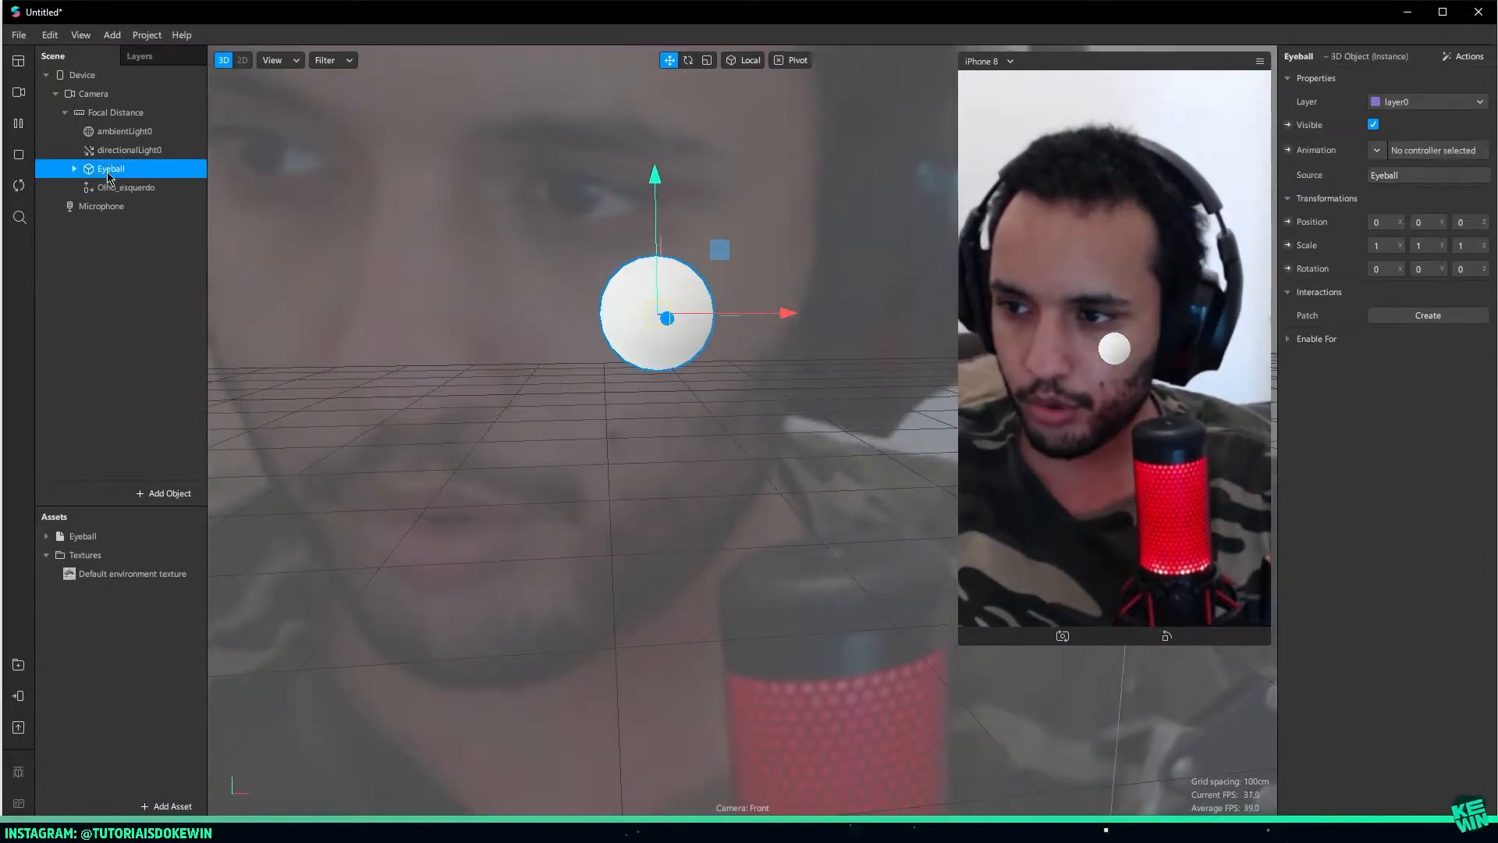
{"action": "left_click", "coordinate": [84, 188]}
Open the eyeball mesh's eyeball_mat material for editing and set its shader type to Physically-Based
{"action": "left_click", "coordinate": [125, 206]}
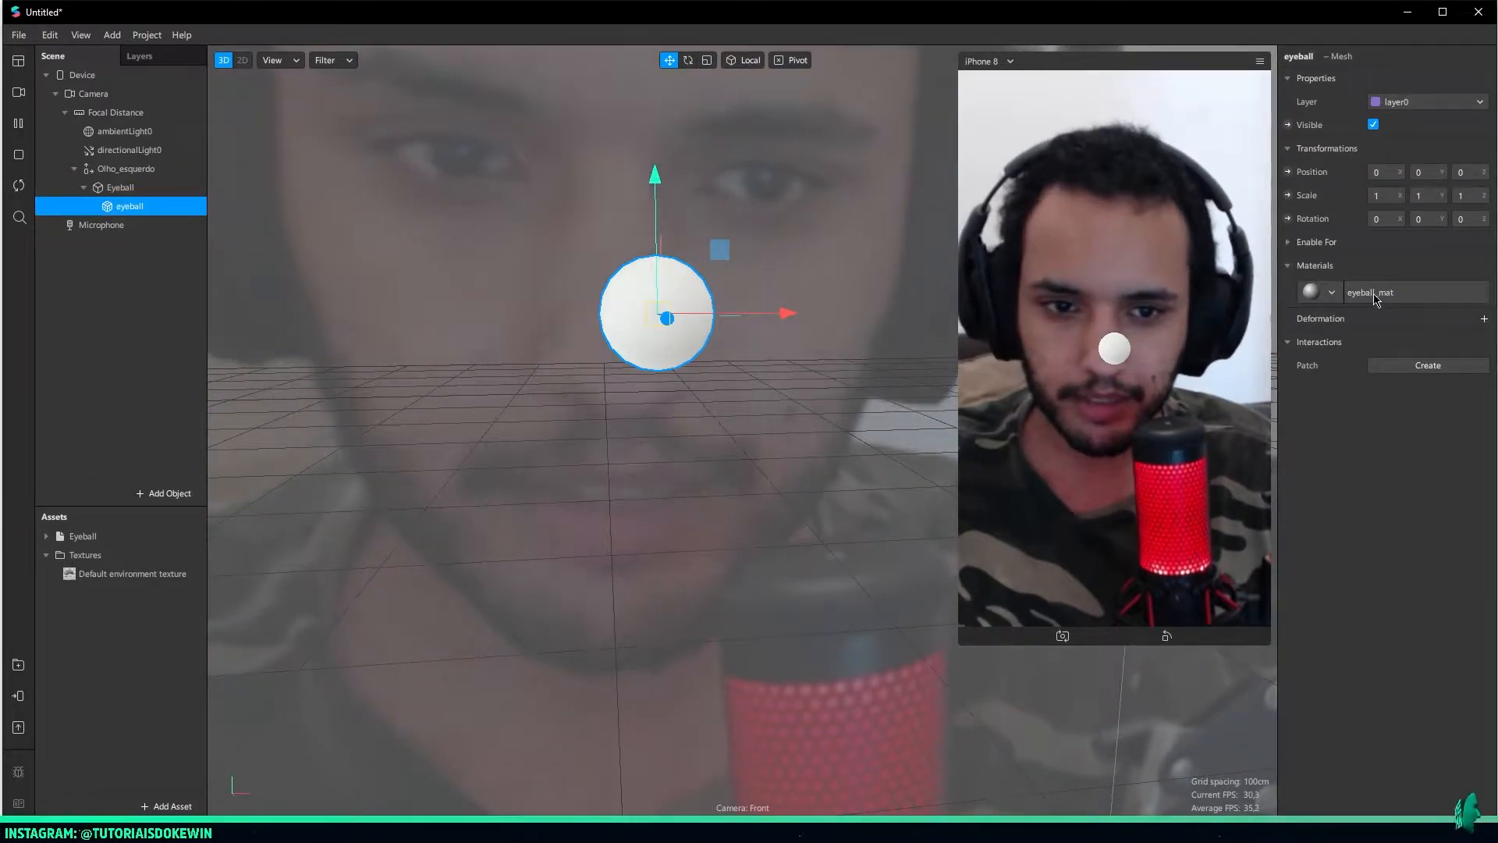
{"action": "left_click", "coordinate": [1375, 293]}
{"action": "left_click", "coordinate": [1420, 78]}
{"action": "left_click", "coordinate": [1387, 84]}
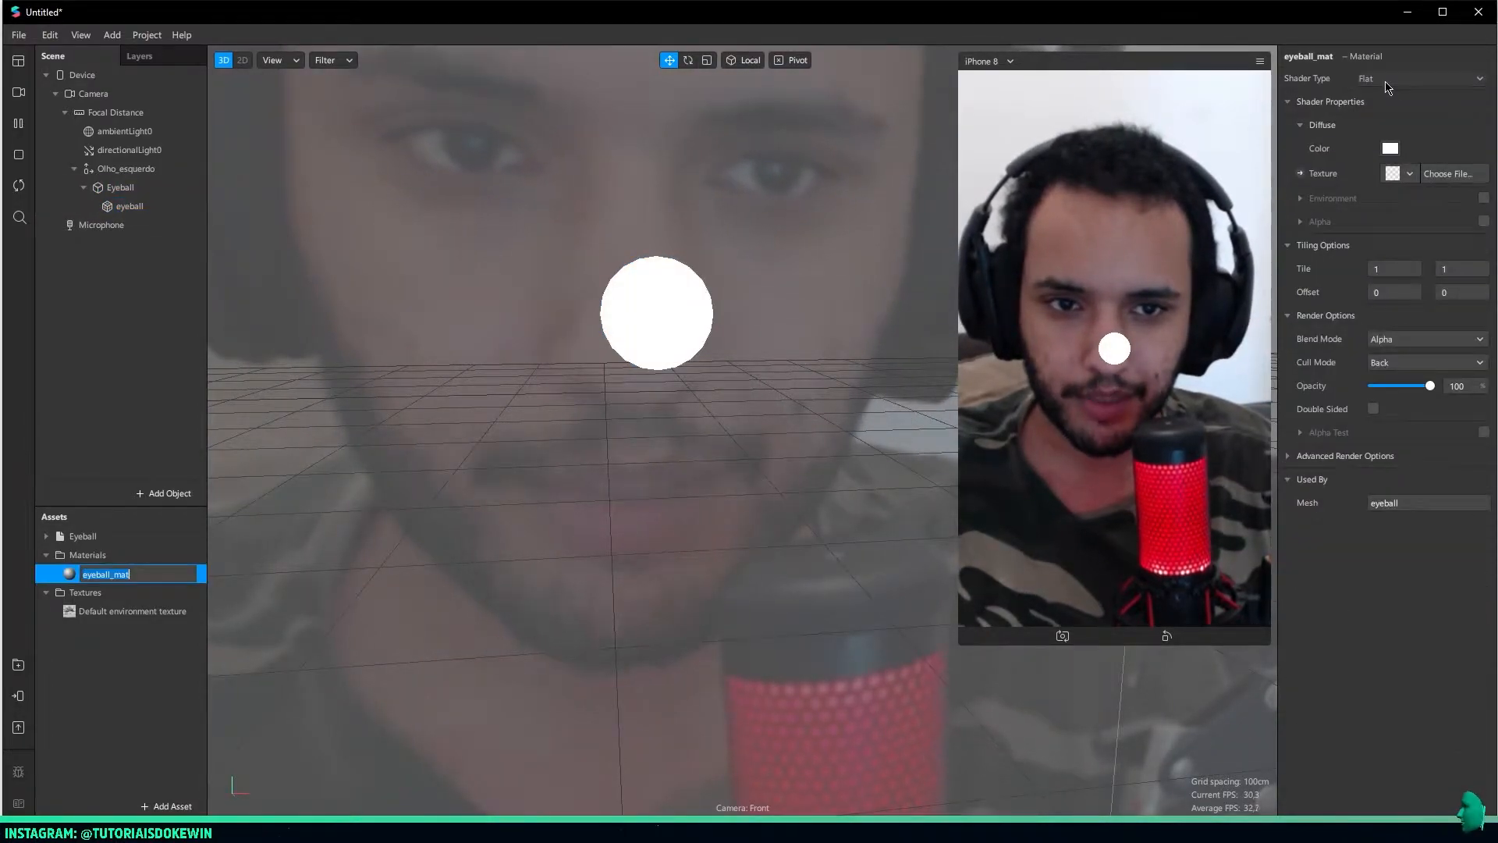
{"action": "left_click", "coordinate": [1387, 81]}
{"action": "left_click", "coordinate": [1405, 113]}
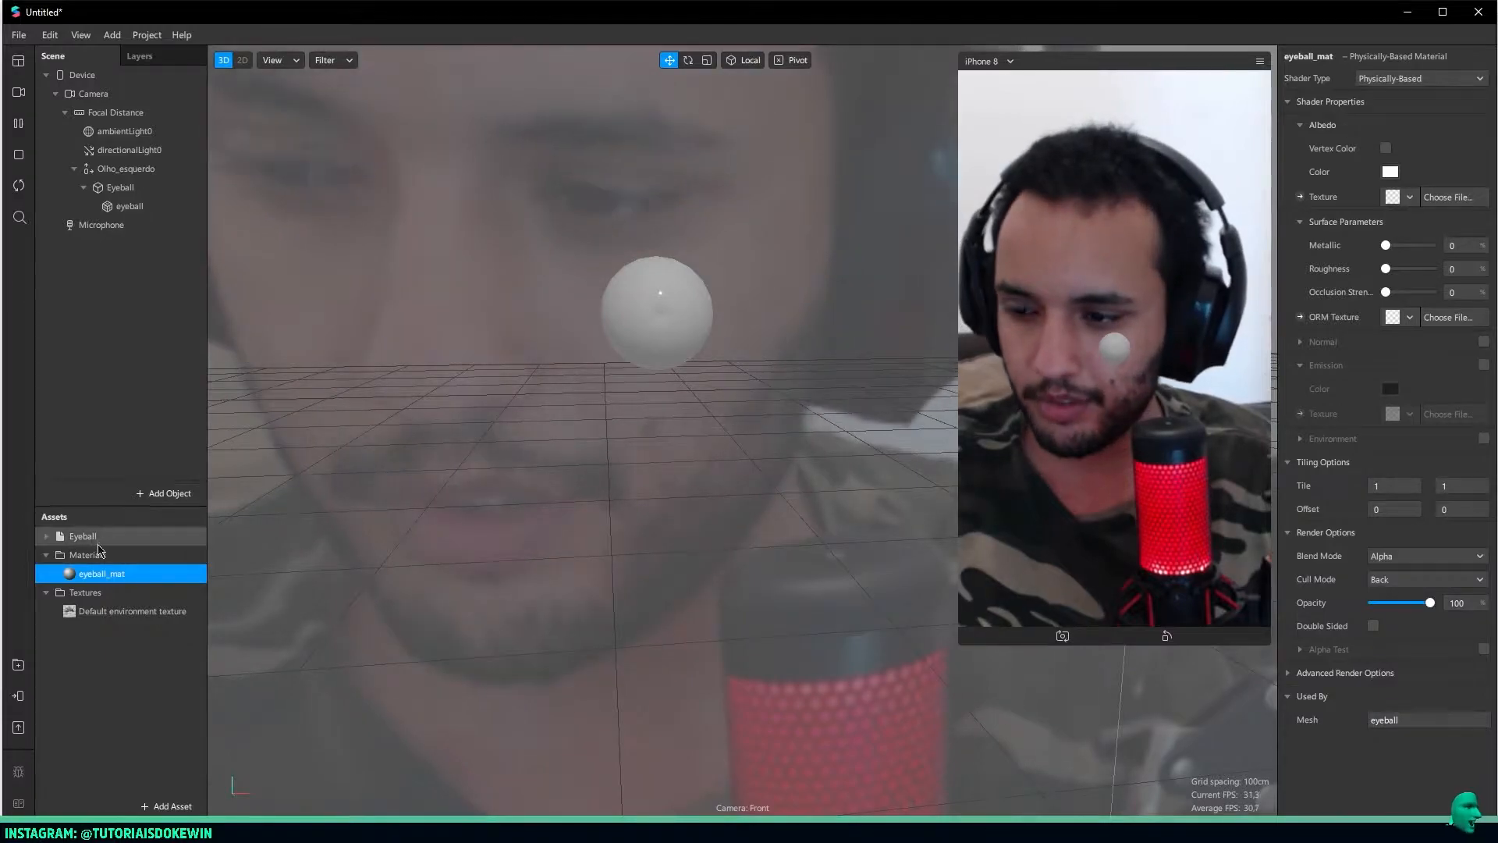
Rename the eyeball_mat material as Esquerdo_base
{"action": "double_click", "coordinate": [113, 577]}
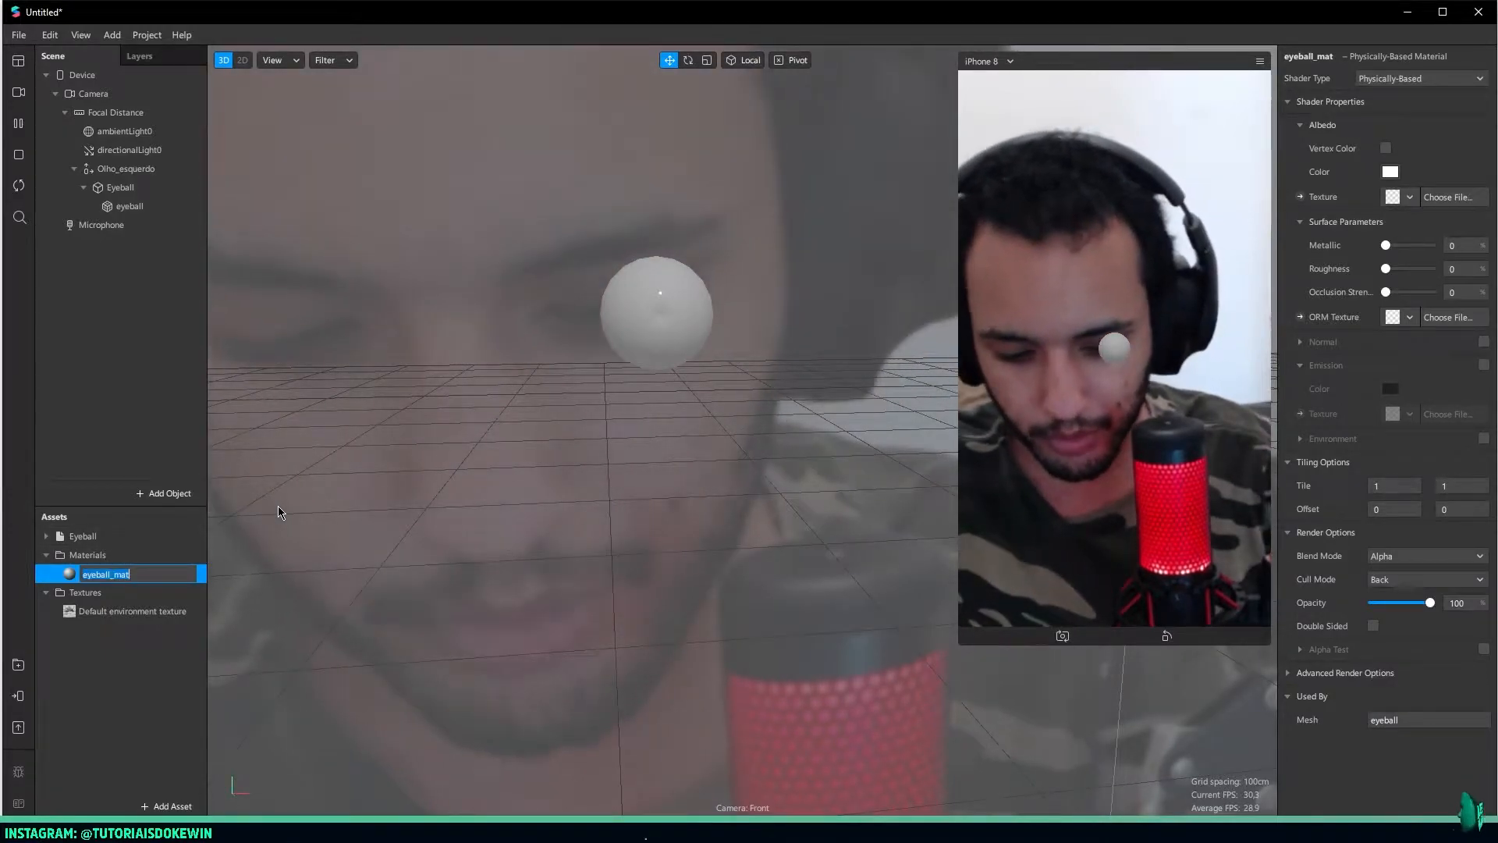
{"action": "type", "text": "o"}
{"action": "key", "text": "BackSpace"}
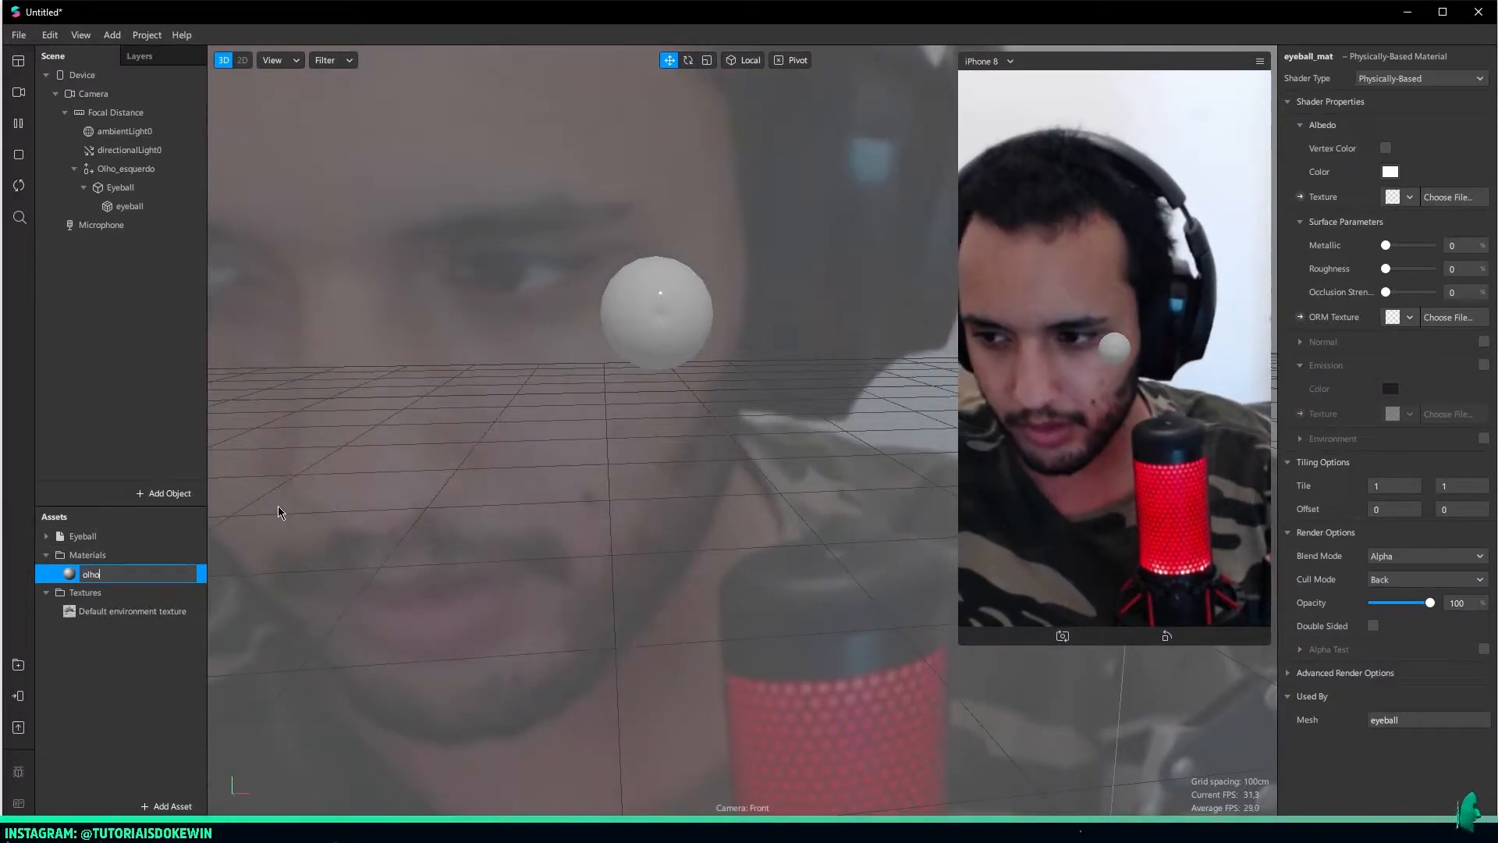
{"action": "type", "text": "Esquerdo"}
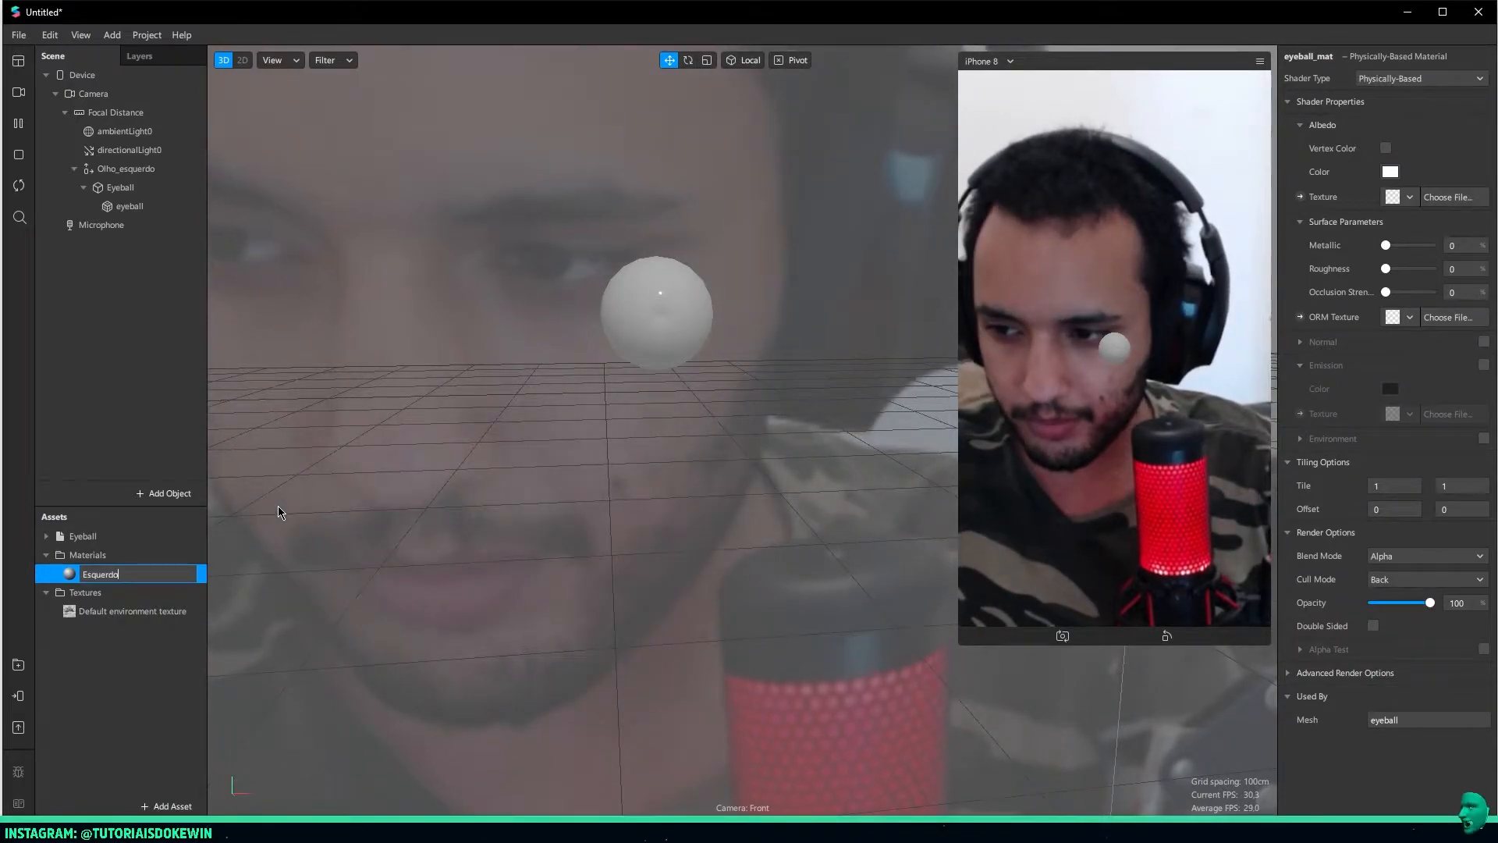
{"action": "type", "text": "_base"}
{"action": "key", "text": "Return"}
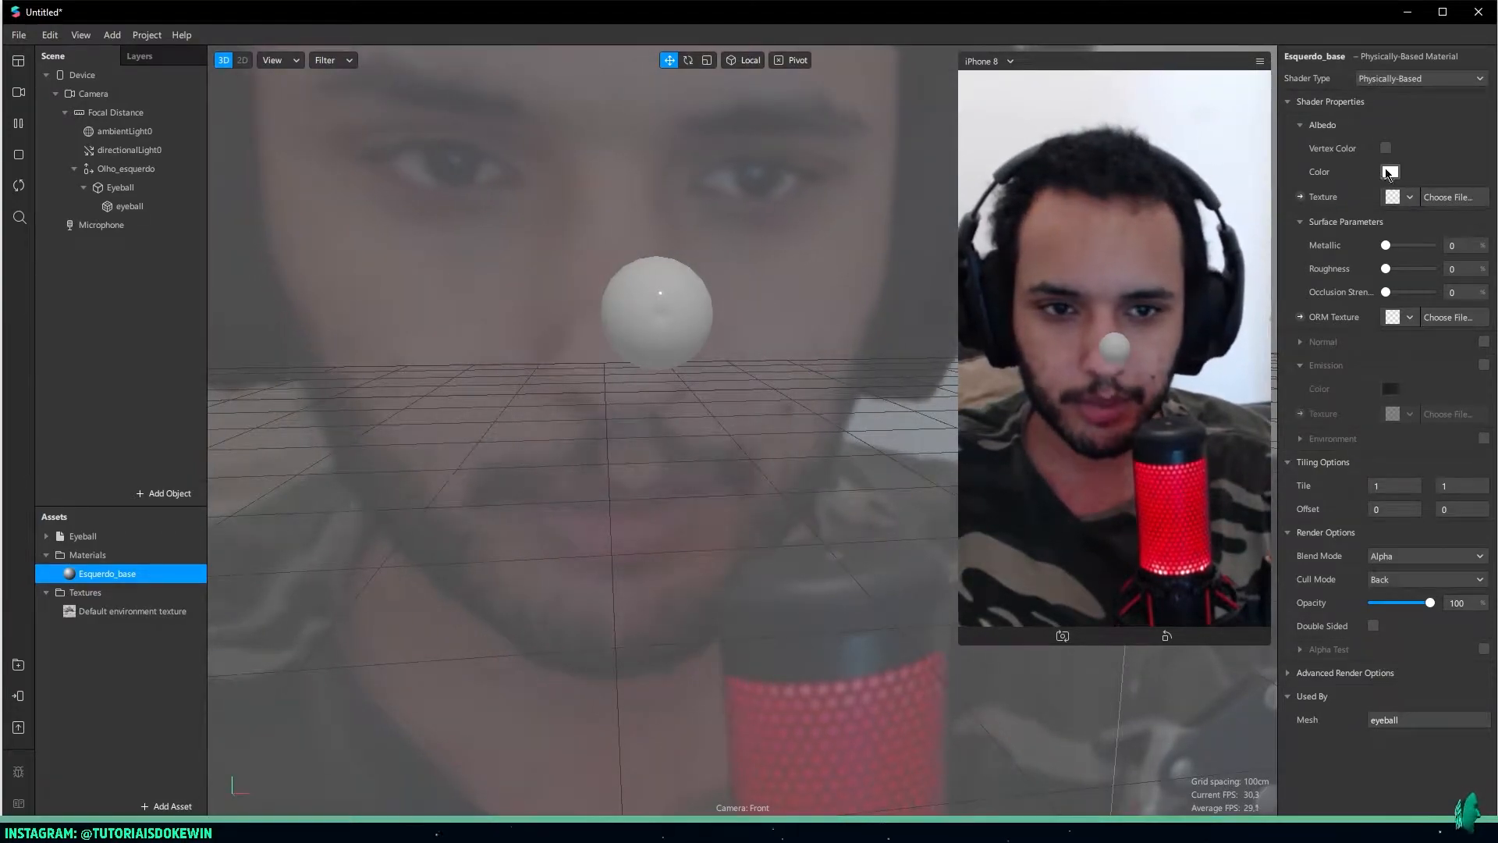
Try the Flat shader type on the Esquerdo_base material, compare the eyeball's look, and restore Physically-Based
{"action": "left_click", "coordinate": [1383, 84]}
{"action": "left_click", "coordinate": [1405, 90]}
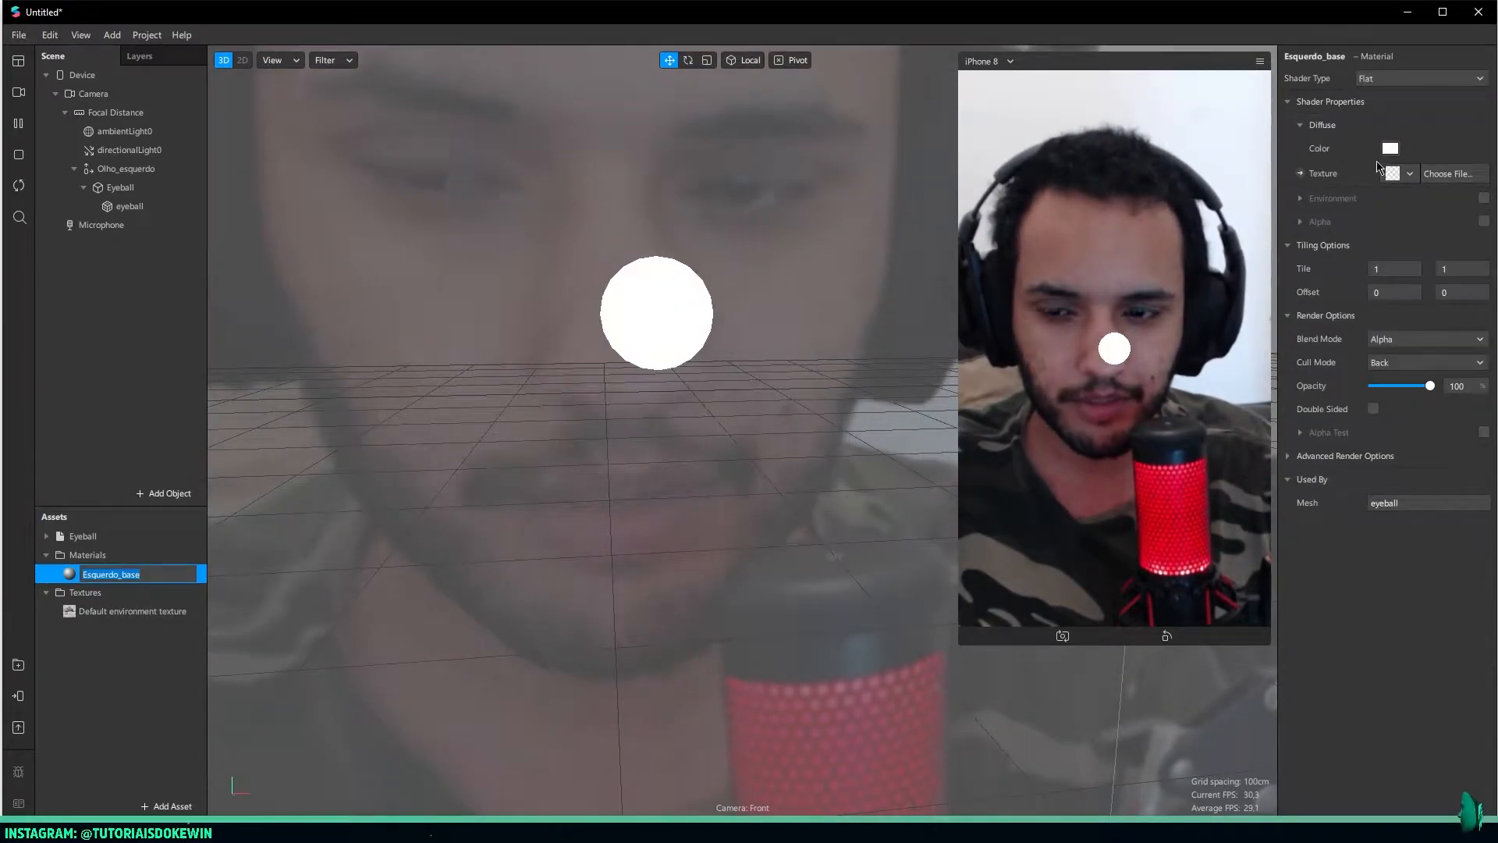
{"action": "middle_click_drag", "start_coordinate": [736, 335], "coordinate": [633, 270]}
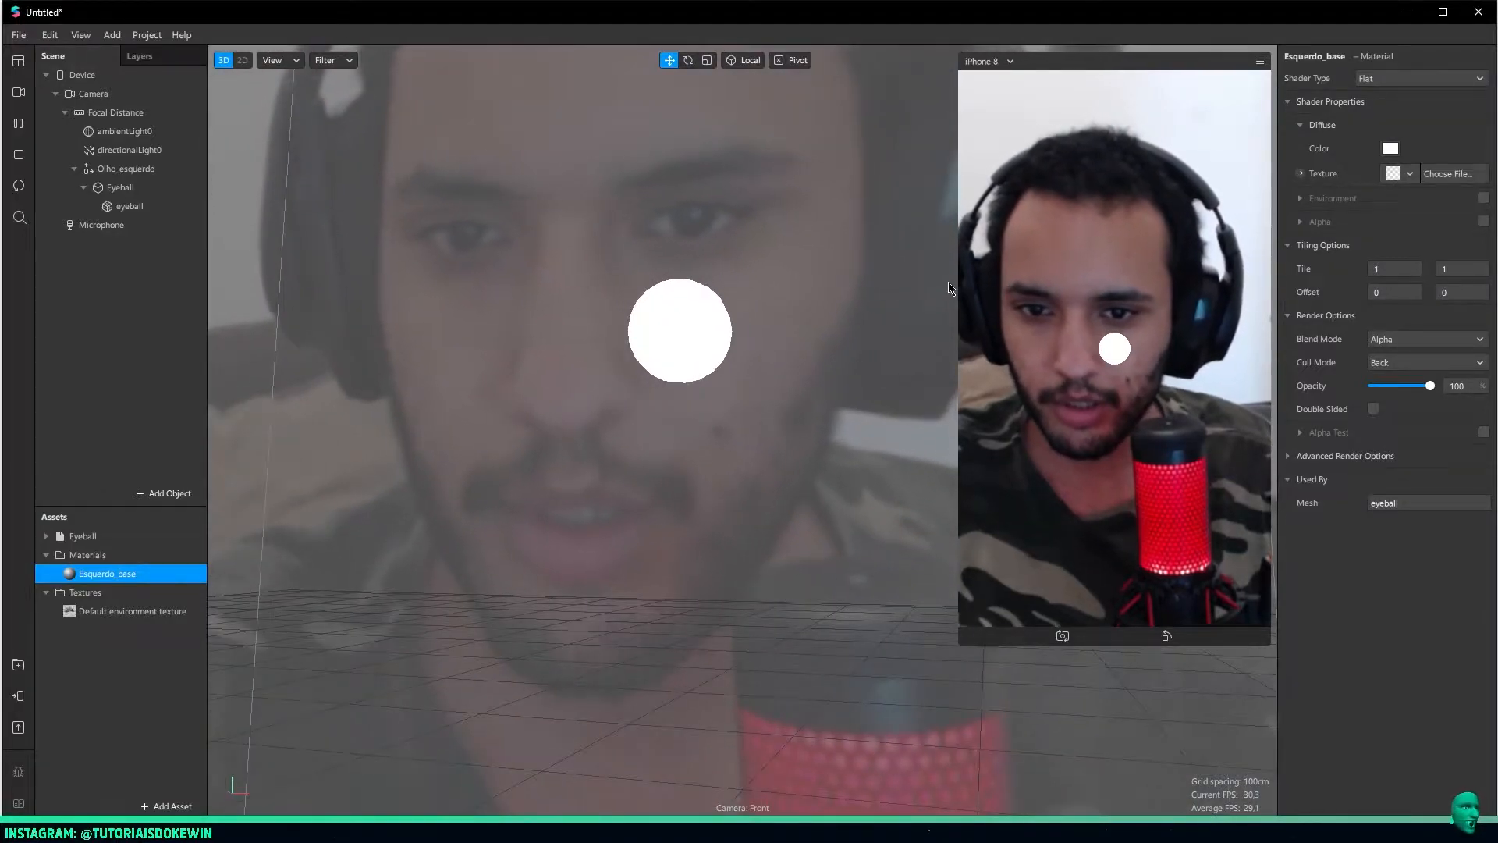
{"action": "left_click_drag", "start_coordinate": [959, 289], "coordinate": [892, 291]}
{"action": "middle_click_drag", "start_coordinate": [668, 362], "coordinate": [778, 404]}
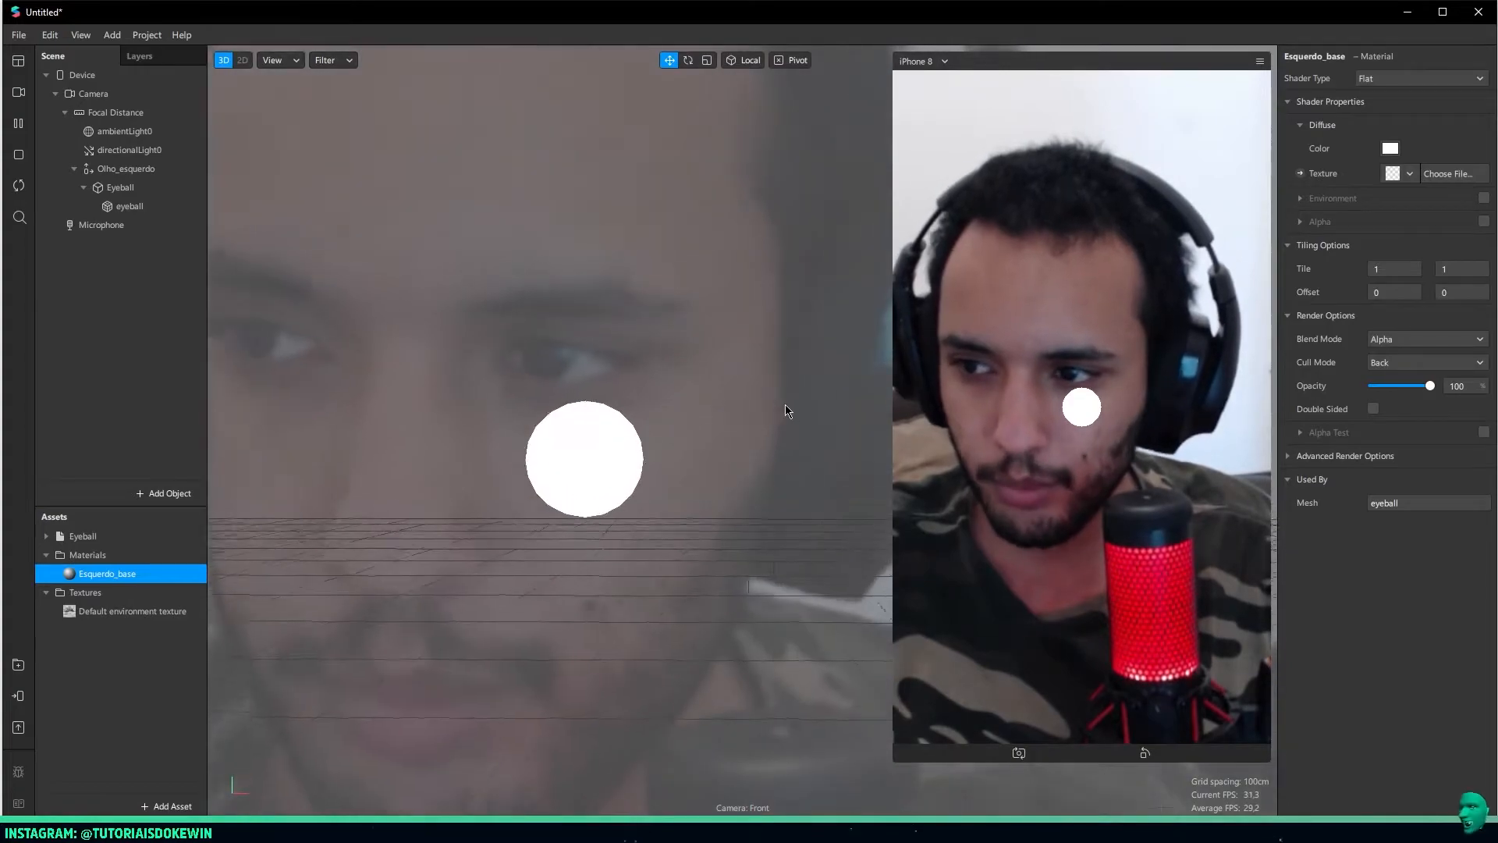
{"action": "middle_click_drag", "start_coordinate": [522, 401], "coordinate": [695, 349]}
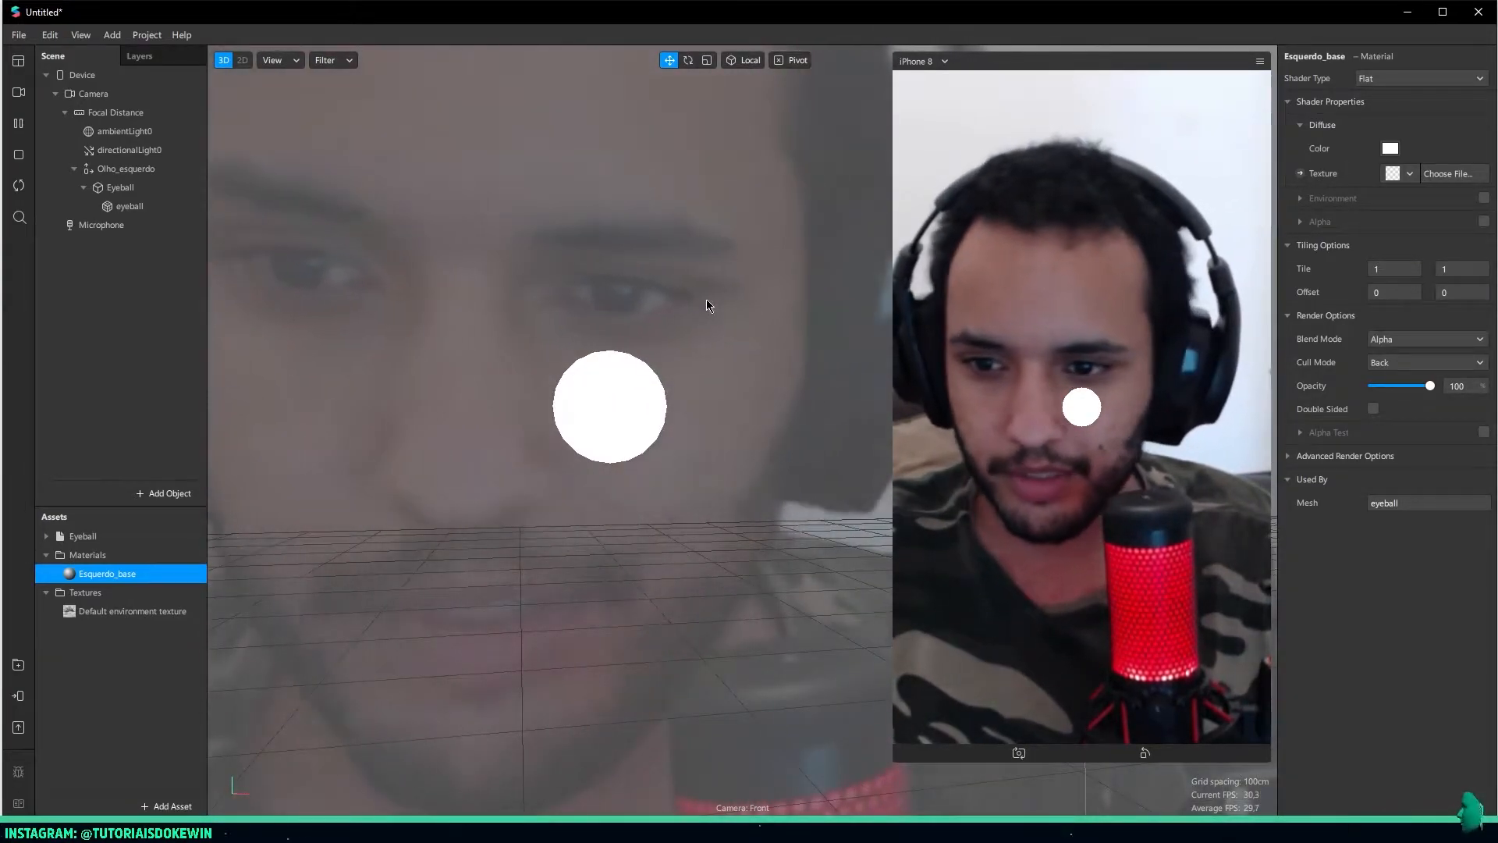
{"action": "middle_click_drag", "start_coordinate": [706, 290], "coordinate": [656, 306]}
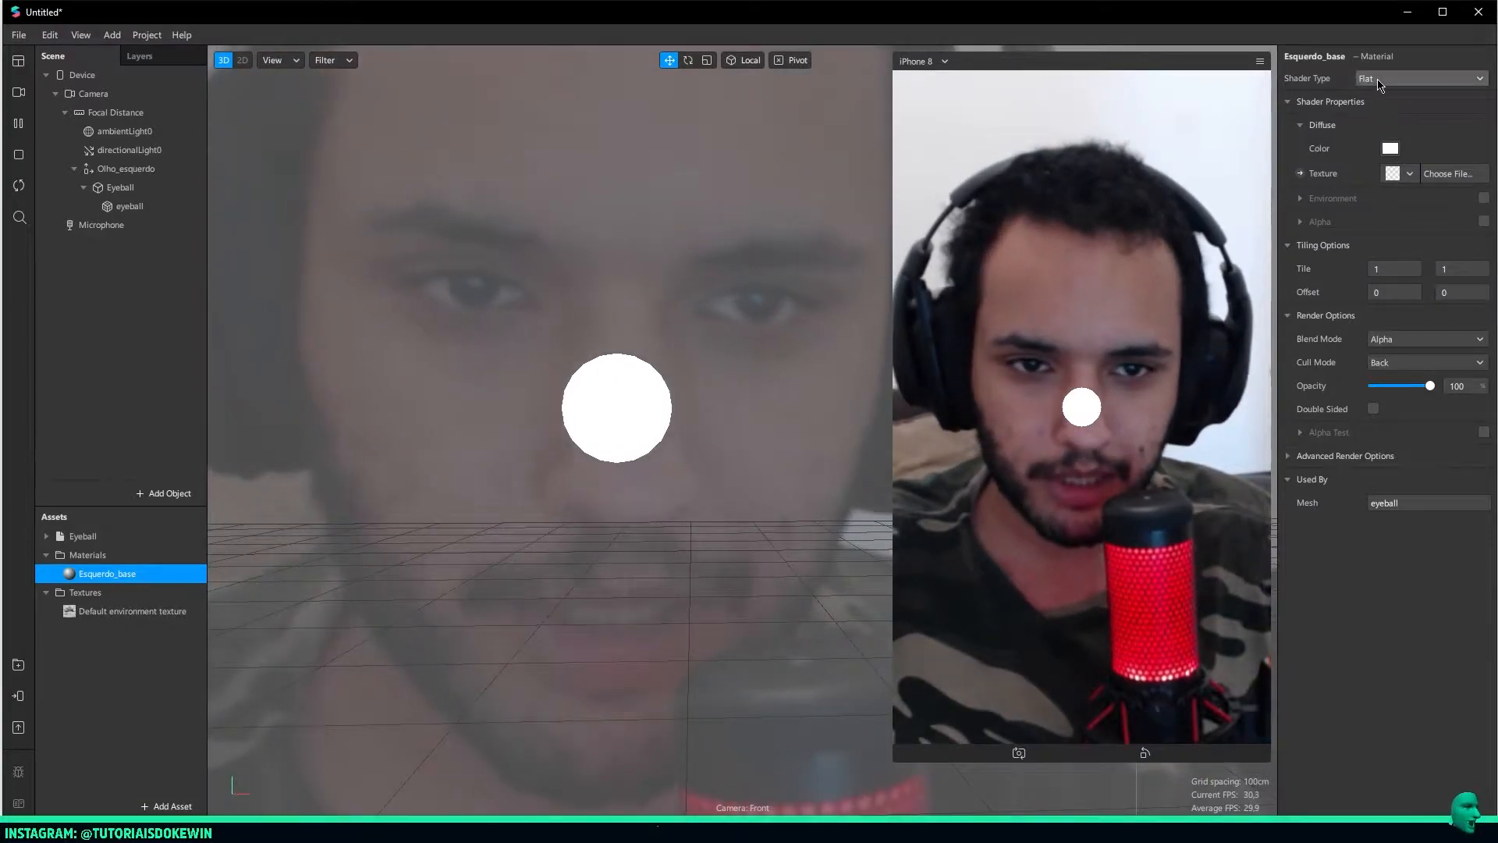
{"action": "left_click", "coordinate": [1379, 81]}
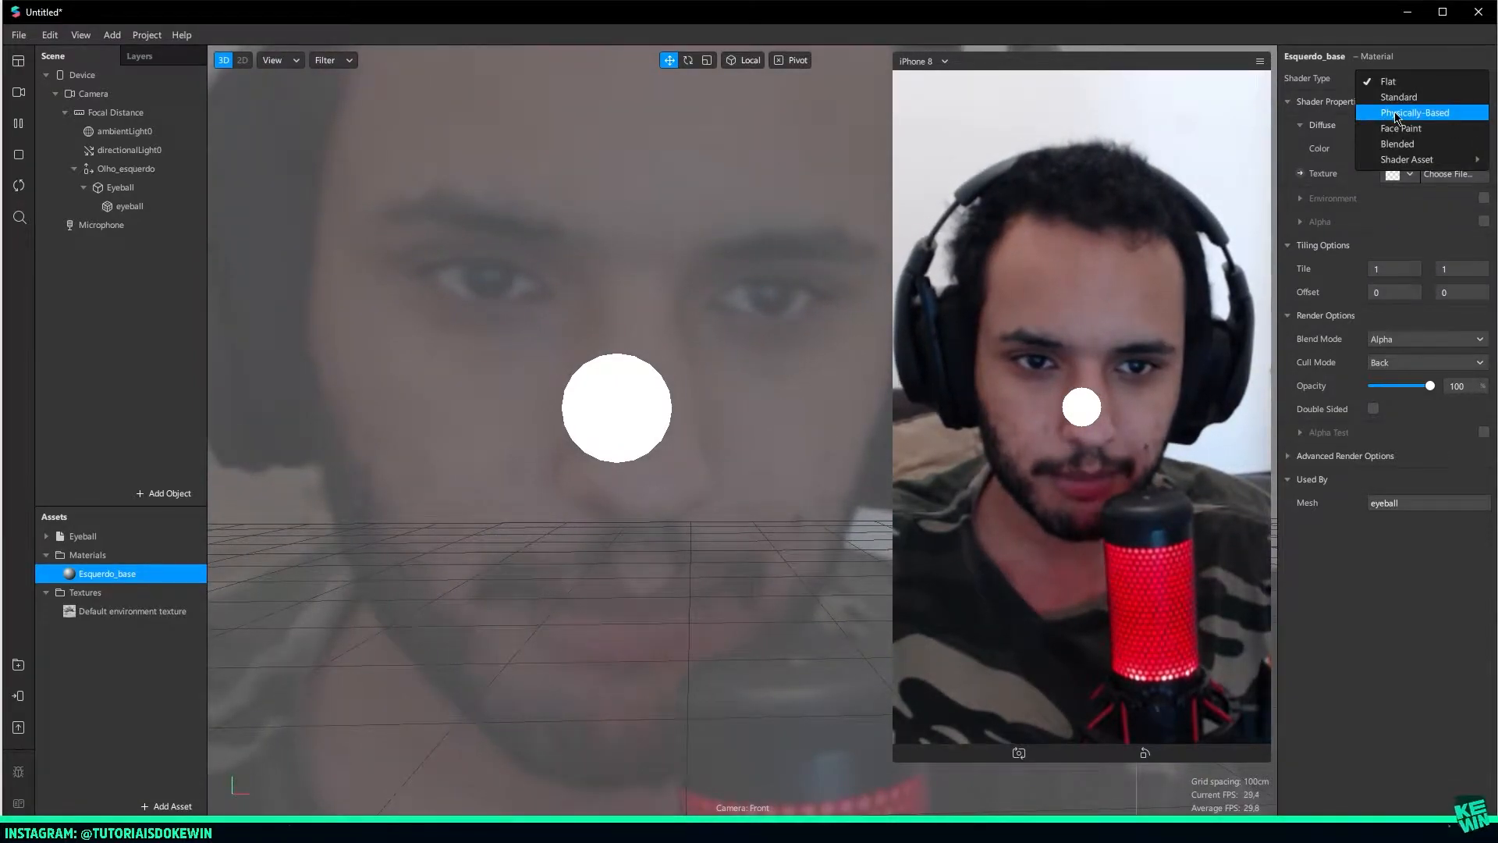
{"action": "left_click", "coordinate": [1396, 114]}
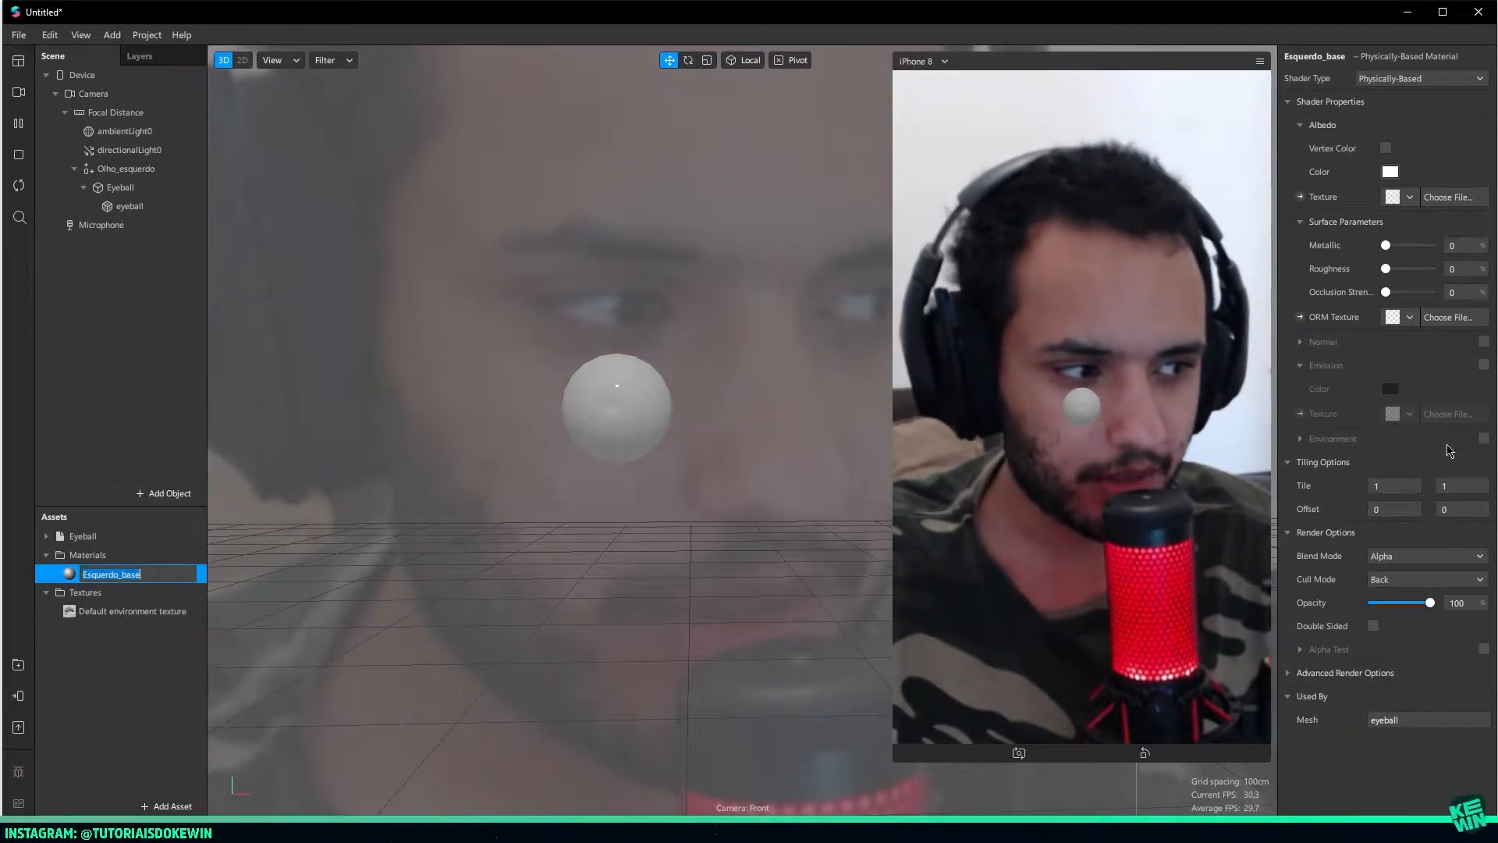
Enable the Environment option on the Esquerdo_base material and assign it the Sunset texture from the AR Library
{"action": "left_click", "coordinate": [1481, 439]}
{"action": "left_click", "coordinate": [1410, 463]}
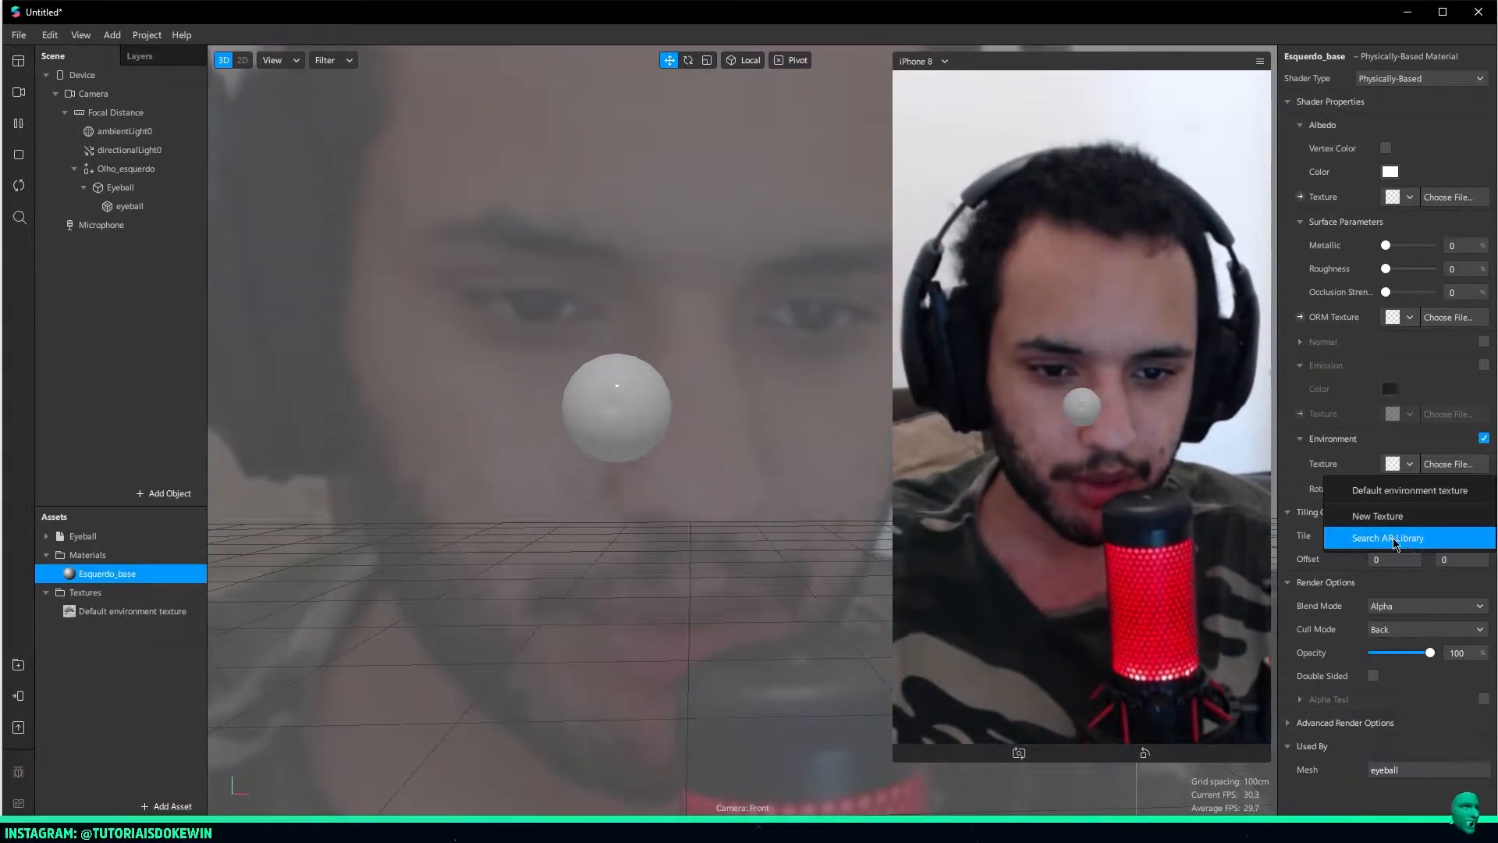
{"action": "left_click", "coordinate": [1410, 538]}
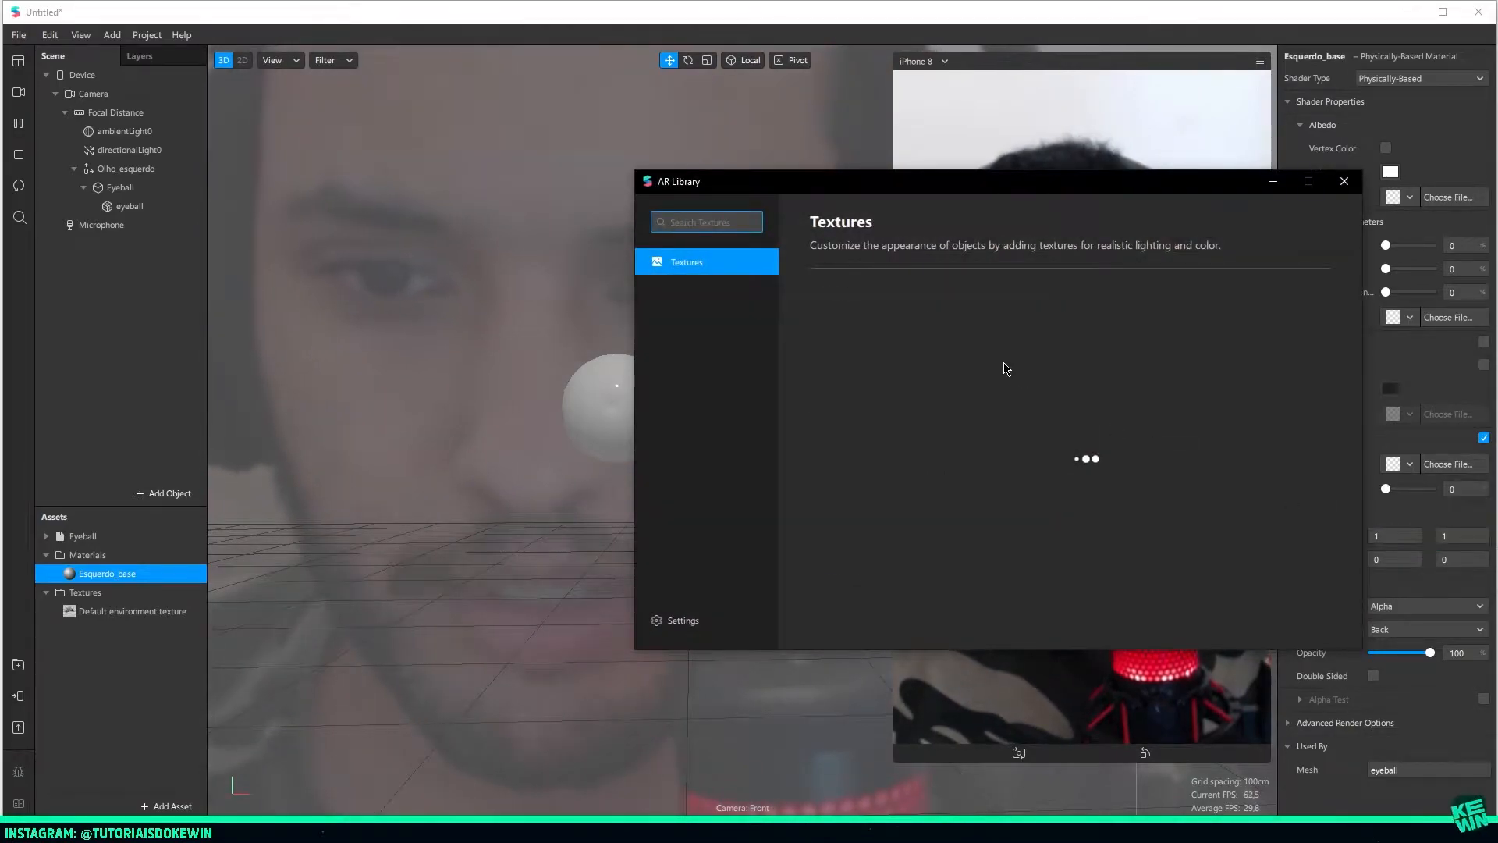
{"action": "scroll", "coordinate": [1009, 437], "scroll_direction": "down", "scroll_amount": 1}
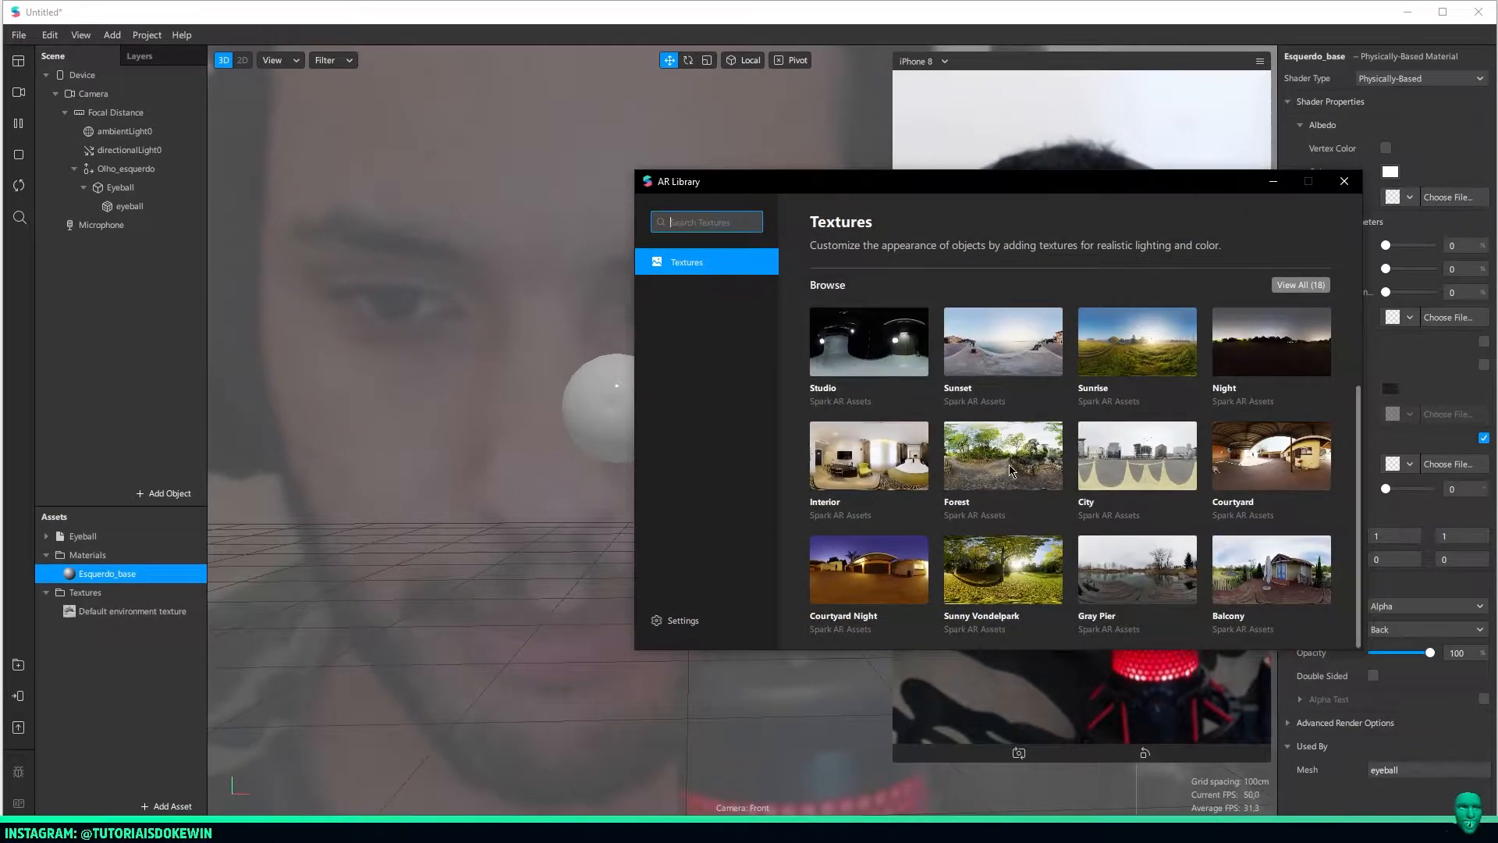
{"action": "scroll", "coordinate": [1011, 465], "scroll_direction": "up", "scroll_amount": 1}
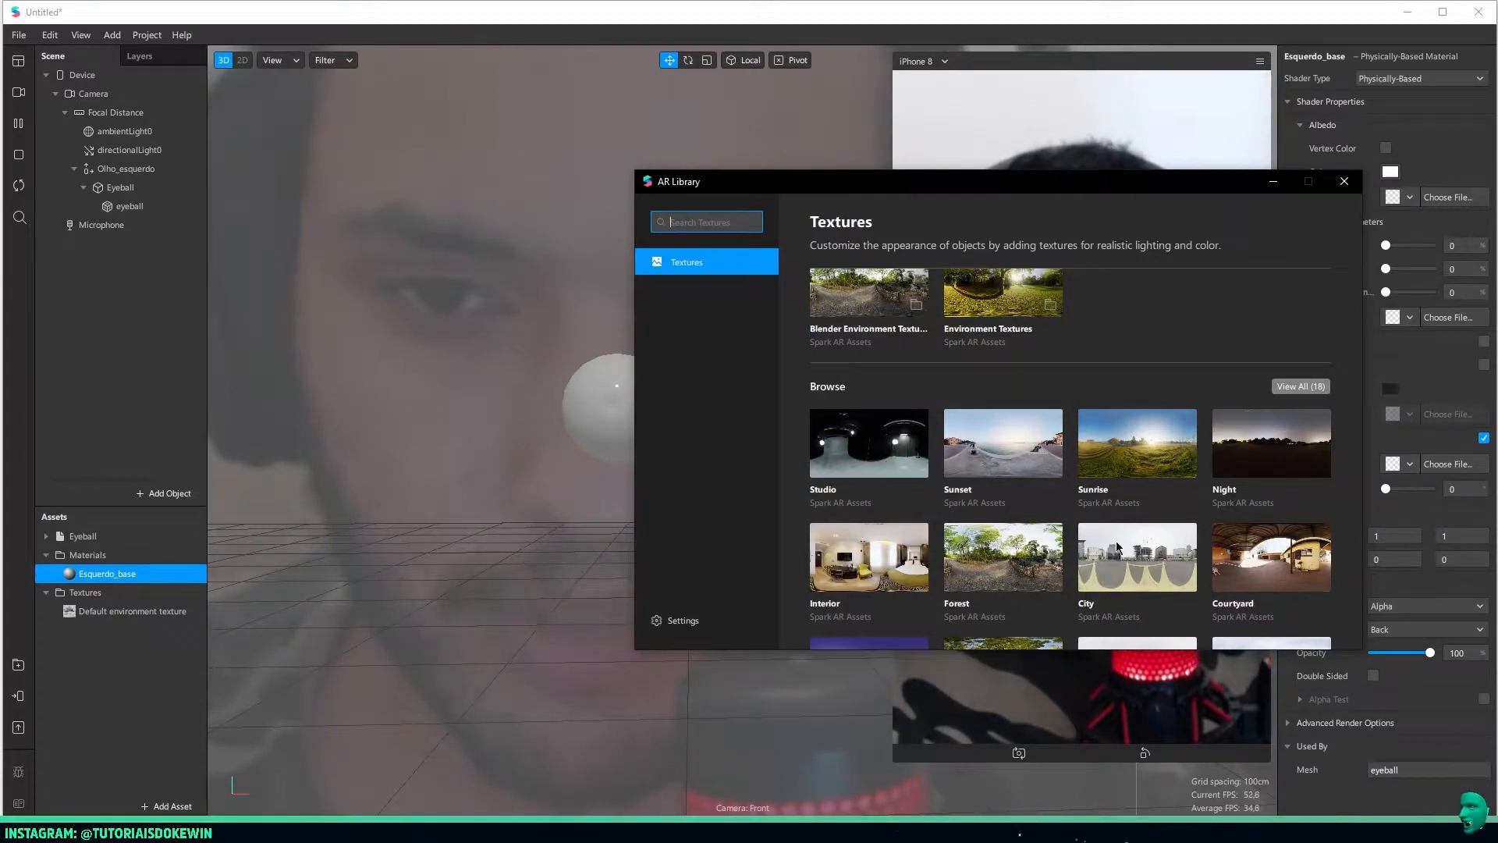
{"action": "left_click", "coordinate": [1005, 452]}
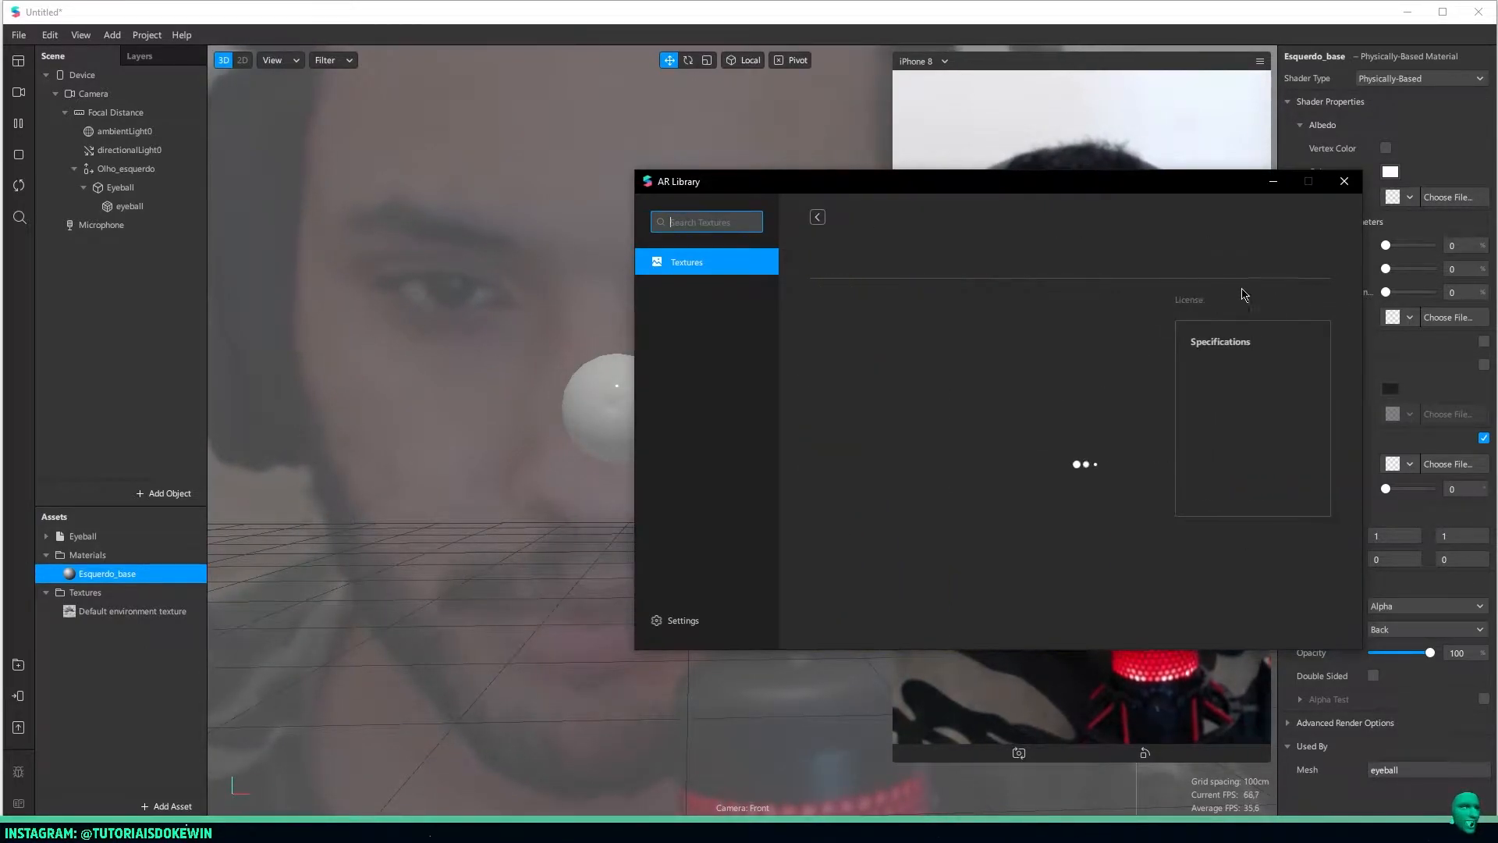
{"action": "left_click", "coordinate": [1344, 182]}
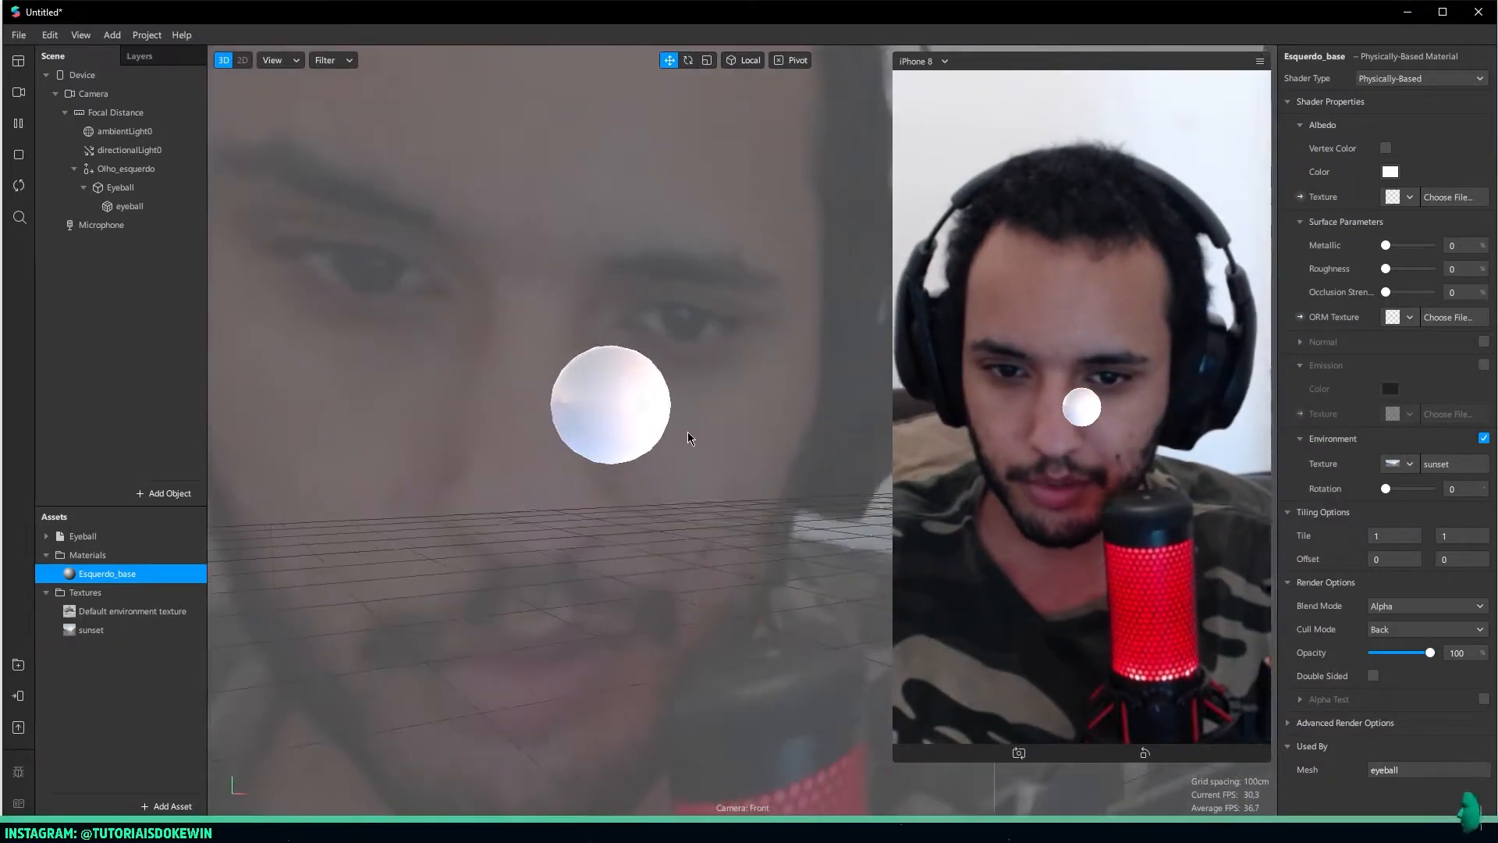
Set the Esquerdo_base material's roughness to 26% and its environment texture rotation to 120
{"action": "mouse_move", "coordinate": [1385, 490]}
{"action": "left_mouse_down"}
{"action": "mouse_move", "coordinate": [1410, 493]}
{"action": "mouse_move", "coordinate": [1392, 499]}
{"action": "left_mouse_up"}
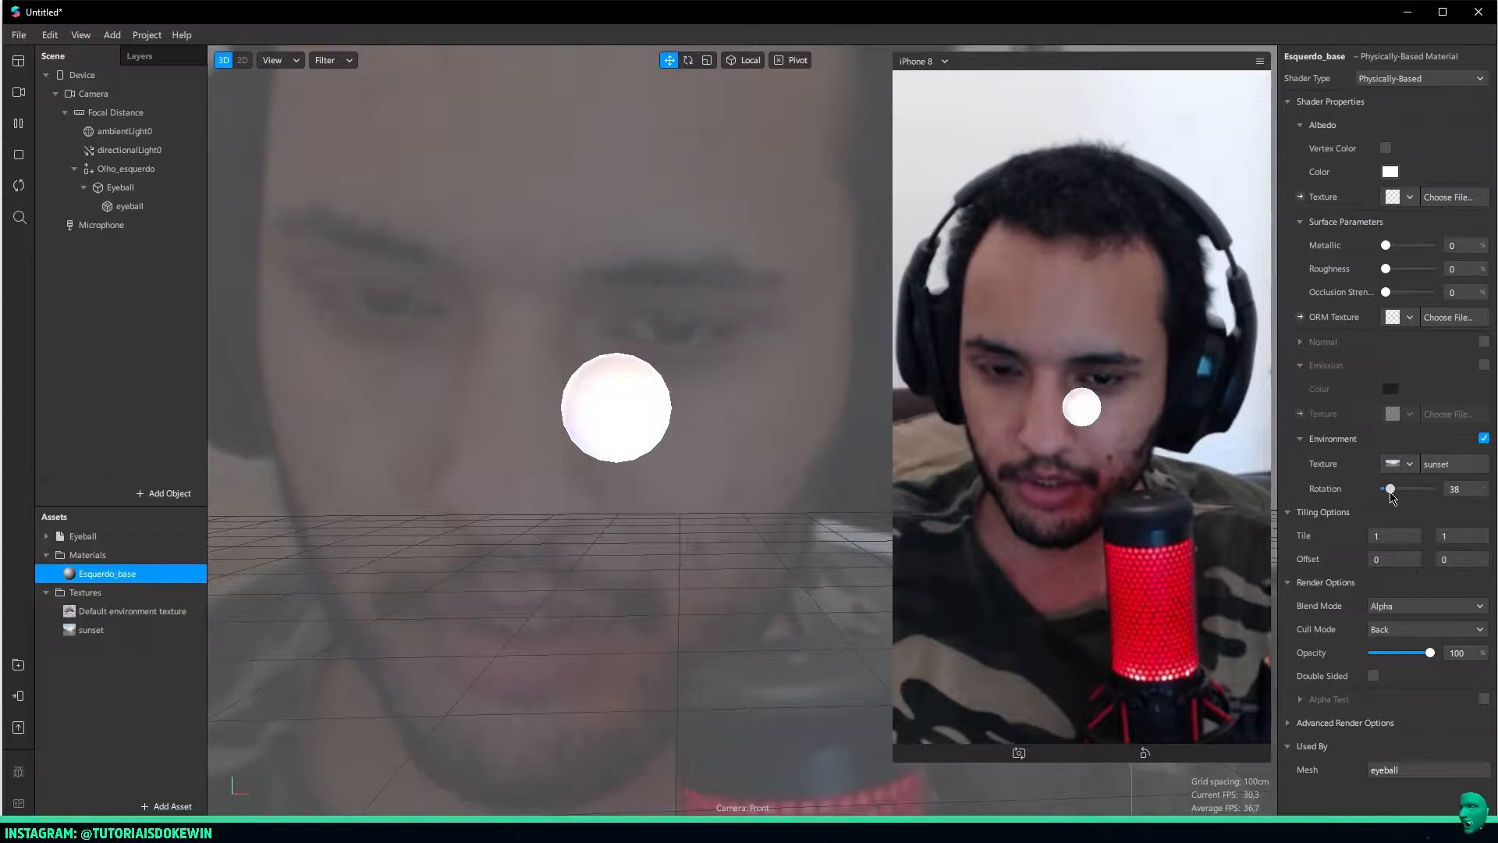
{"action": "left_click_drag", "start_coordinate": [1411, 246], "coordinate": [1390, 274]}
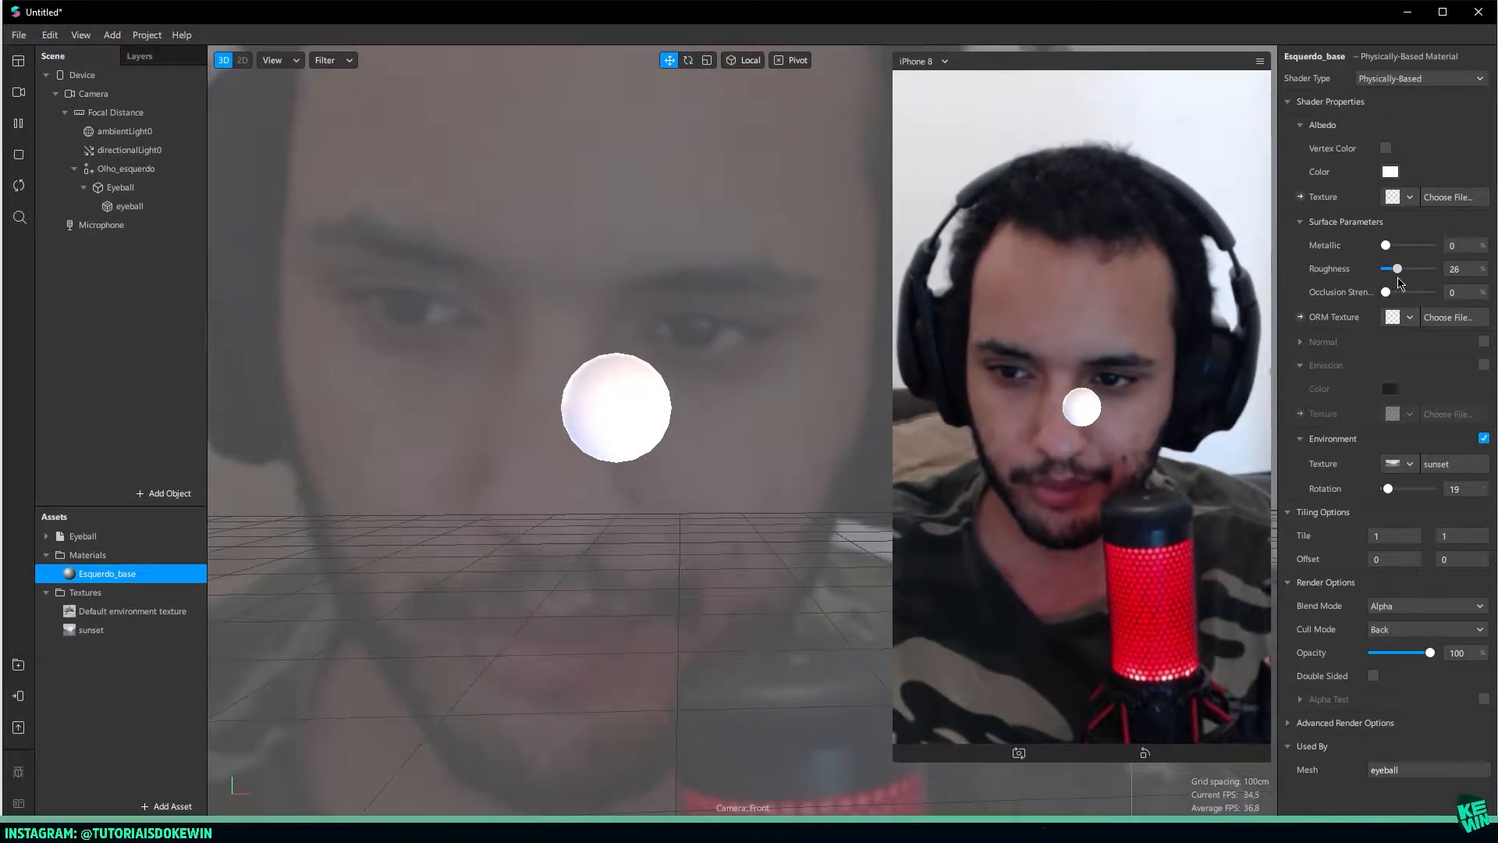
{"action": "left_click_drag", "start_coordinate": [1388, 488], "coordinate": [1402, 490]}
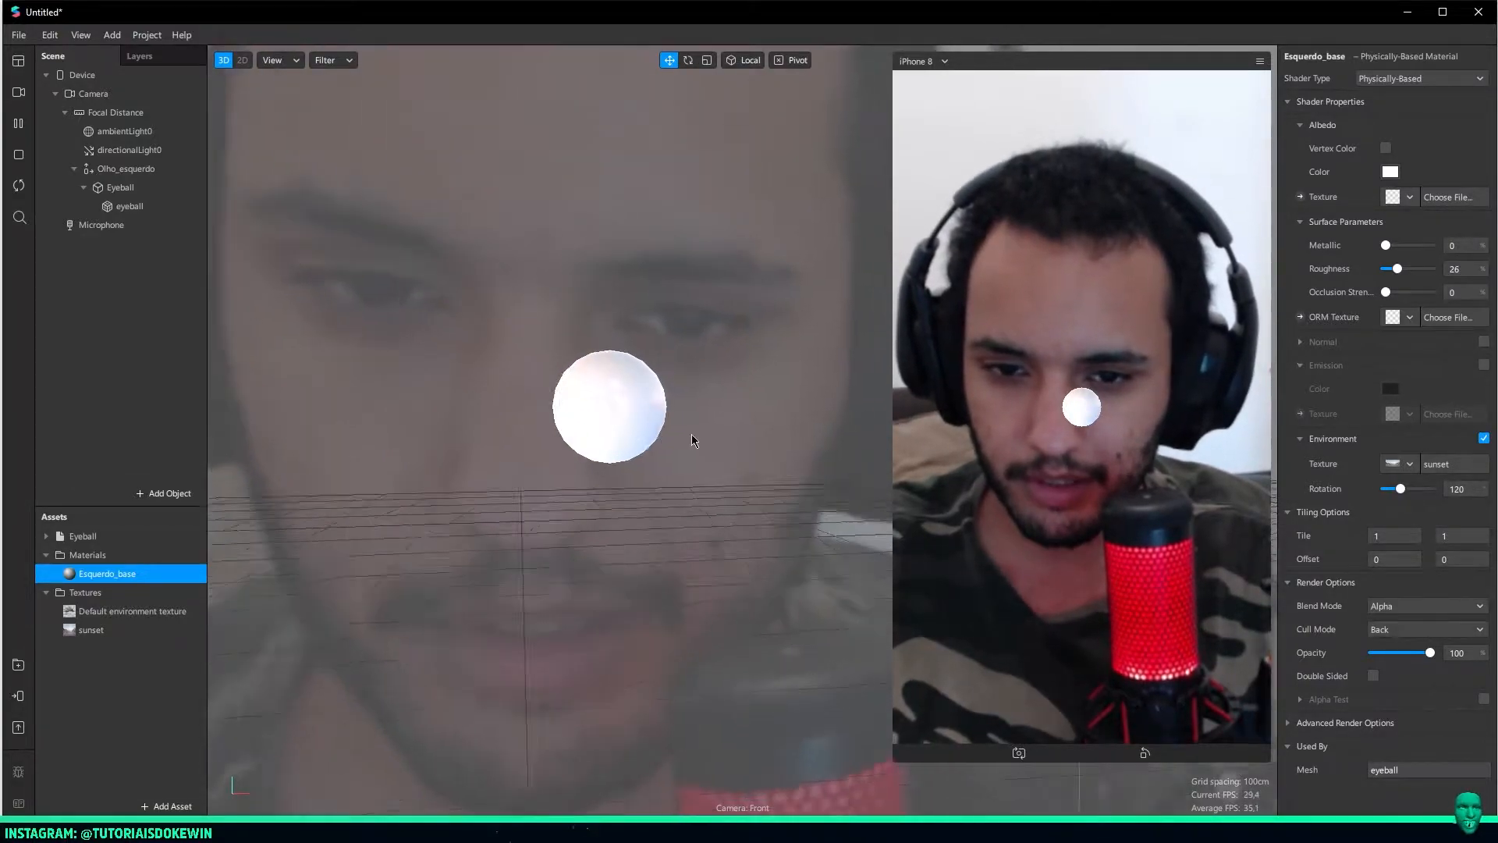
Try rotating the eyeball mesh around its Y axis, undo the rotation, and view the eyeball from another angle
{"action": "left_click", "coordinate": [625, 408]}
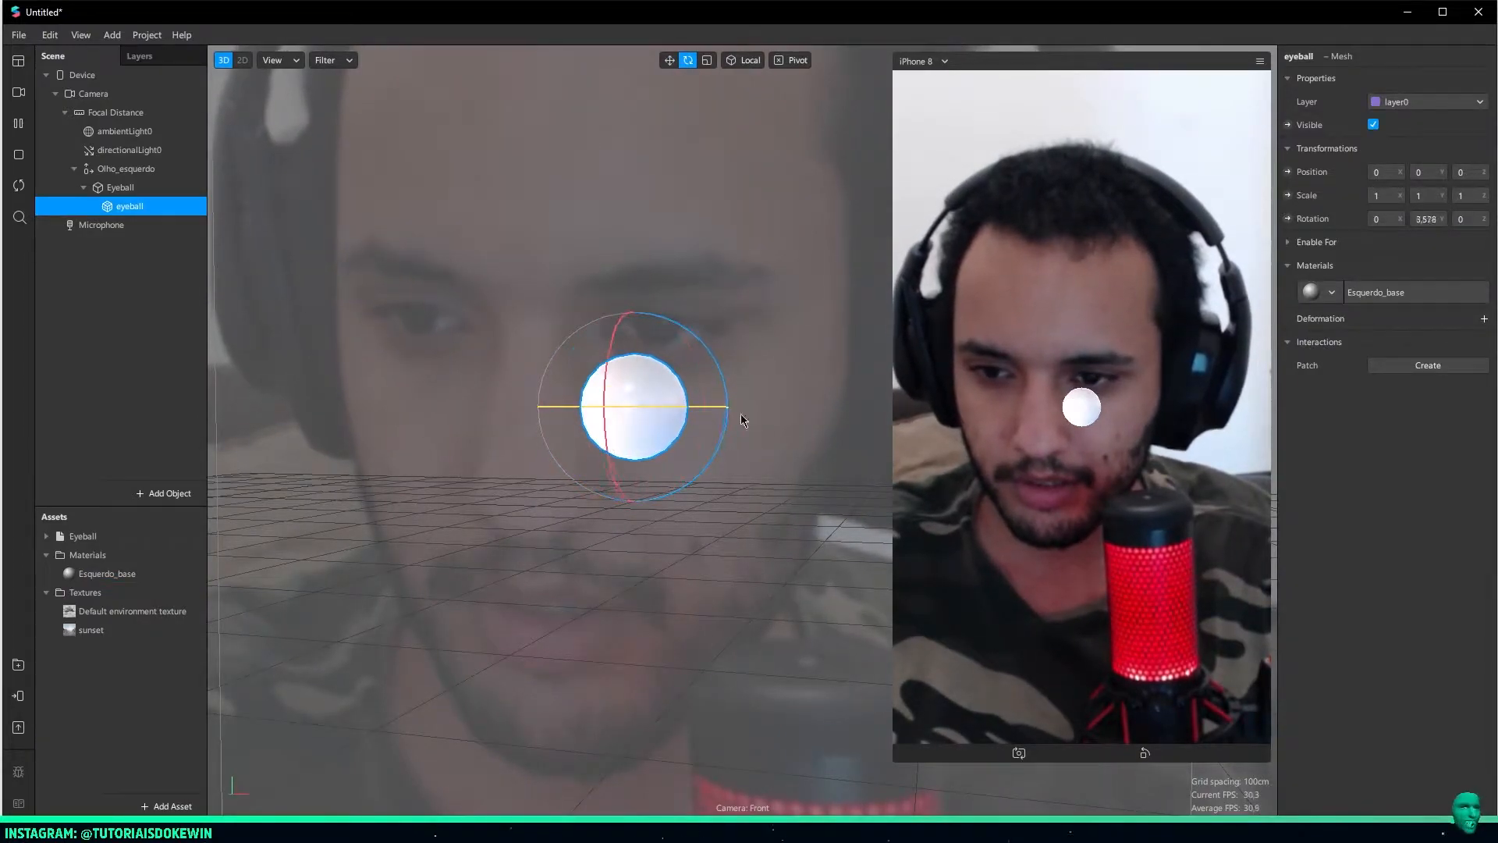
{"action": "key", "text": "ctrl+z"}
{"action": "left_click_drag", "start_coordinate": [737, 501], "coordinate": [756, 526]}
{"action": "left_click", "coordinate": [129, 206]}
{"action": "left_click_drag", "start_coordinate": [512, 272], "coordinate": [636, 313]}
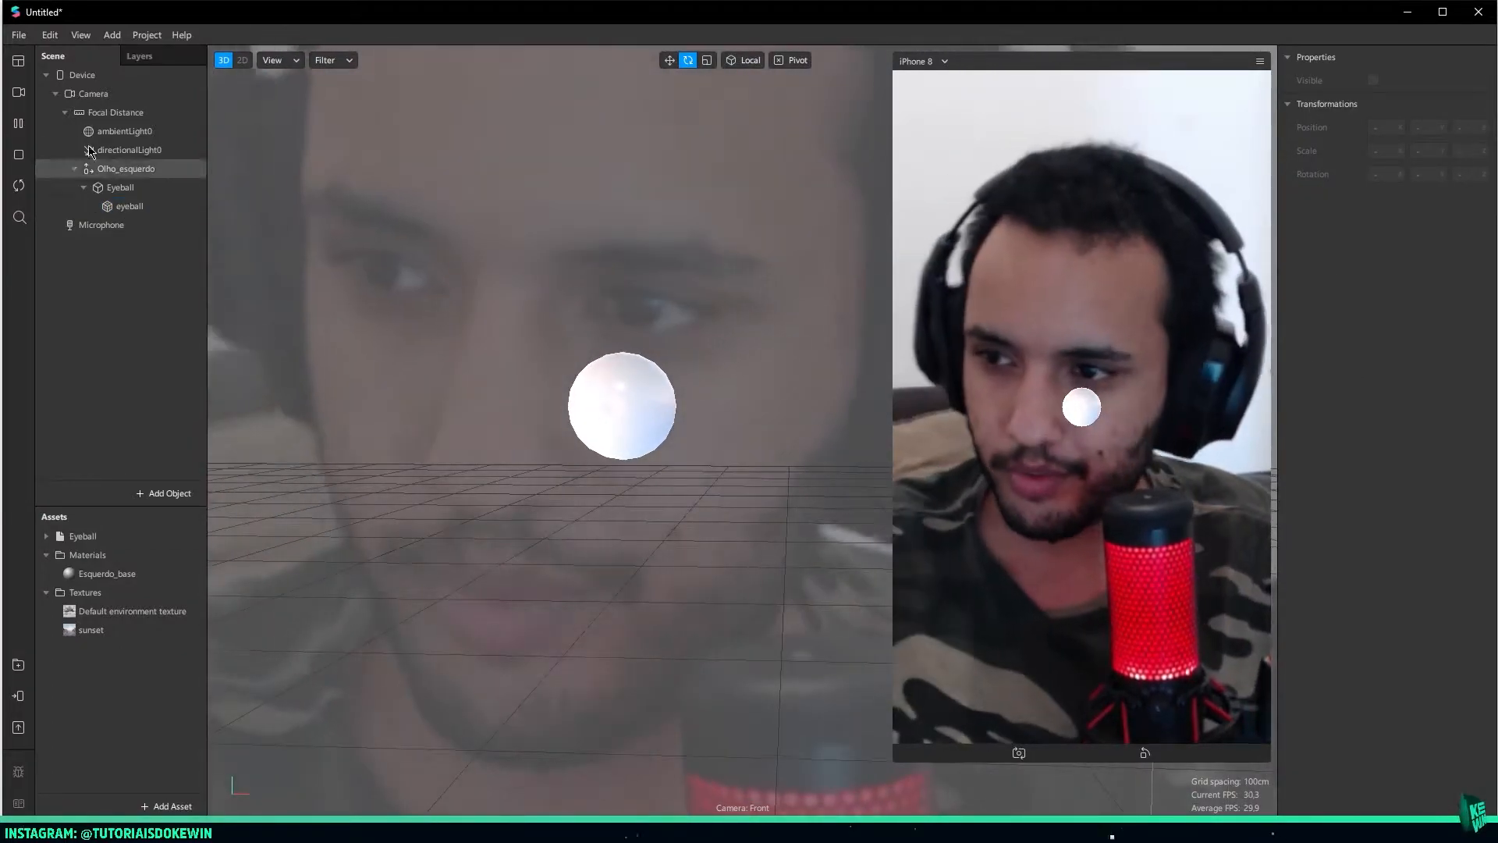
Duplicate the Olho_esquerdo null object with its eyeball and rename the copy as Olho_direito
{"action": "left_click", "coordinate": [74, 169]}
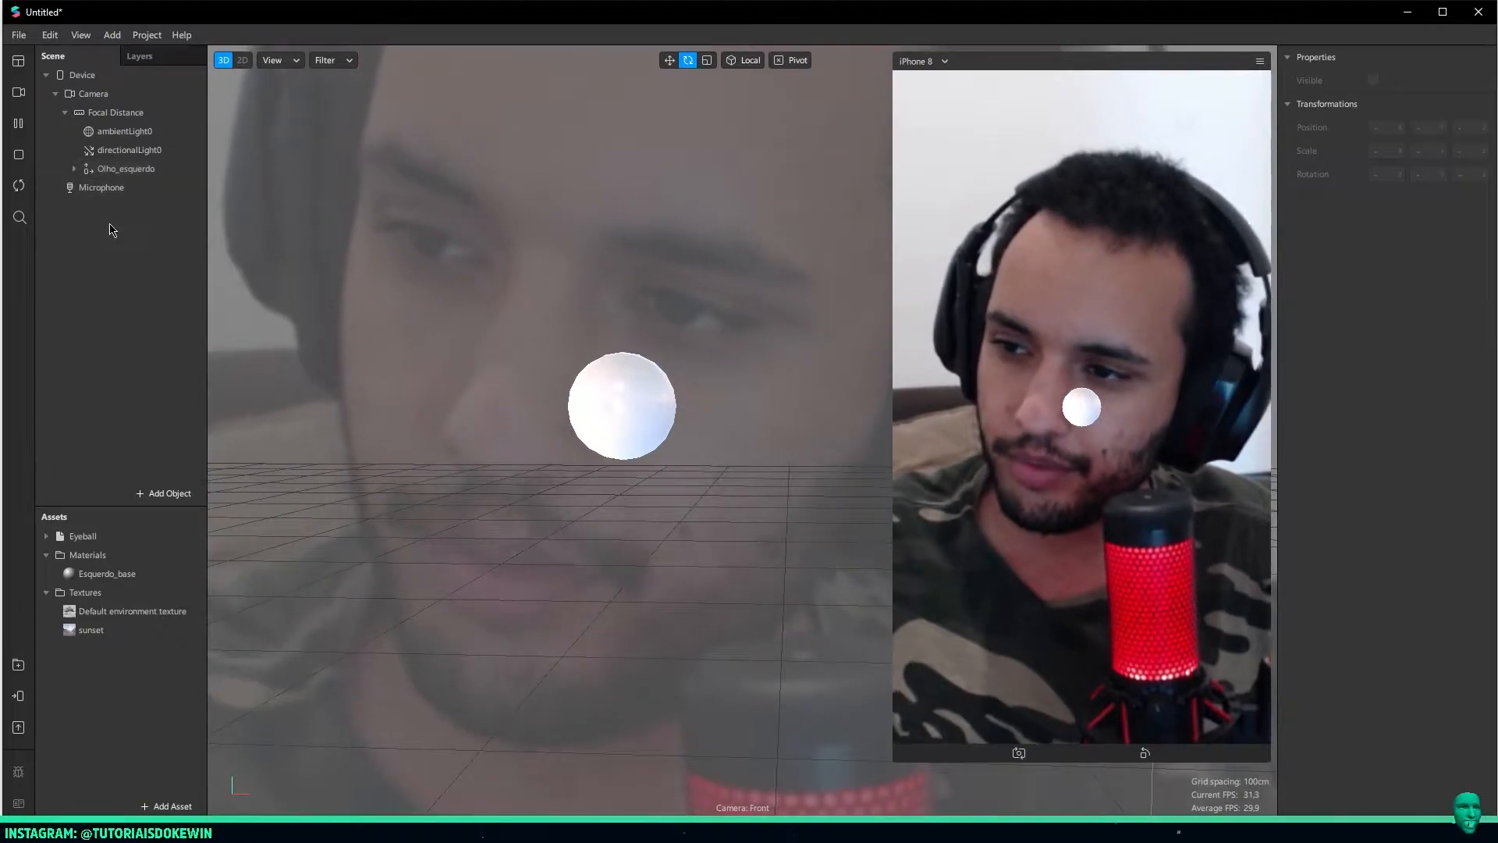
{"action": "left_click", "coordinate": [130, 177]}
{"action": "key", "text": "ctrl+d"}
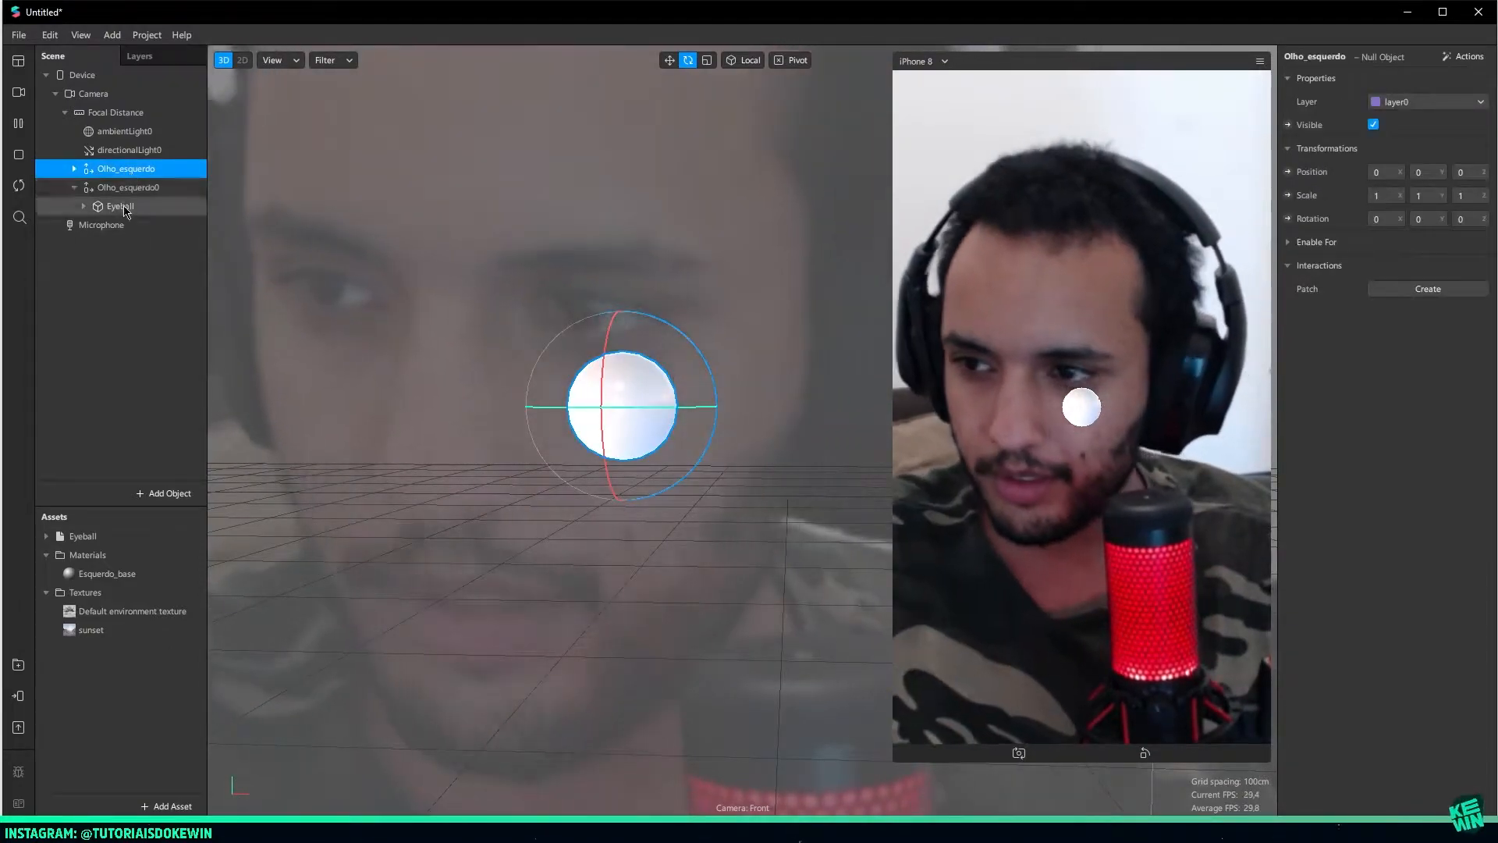
{"action": "double_click", "coordinate": [162, 189]}
{"action": "type", "text": "Olho_"}
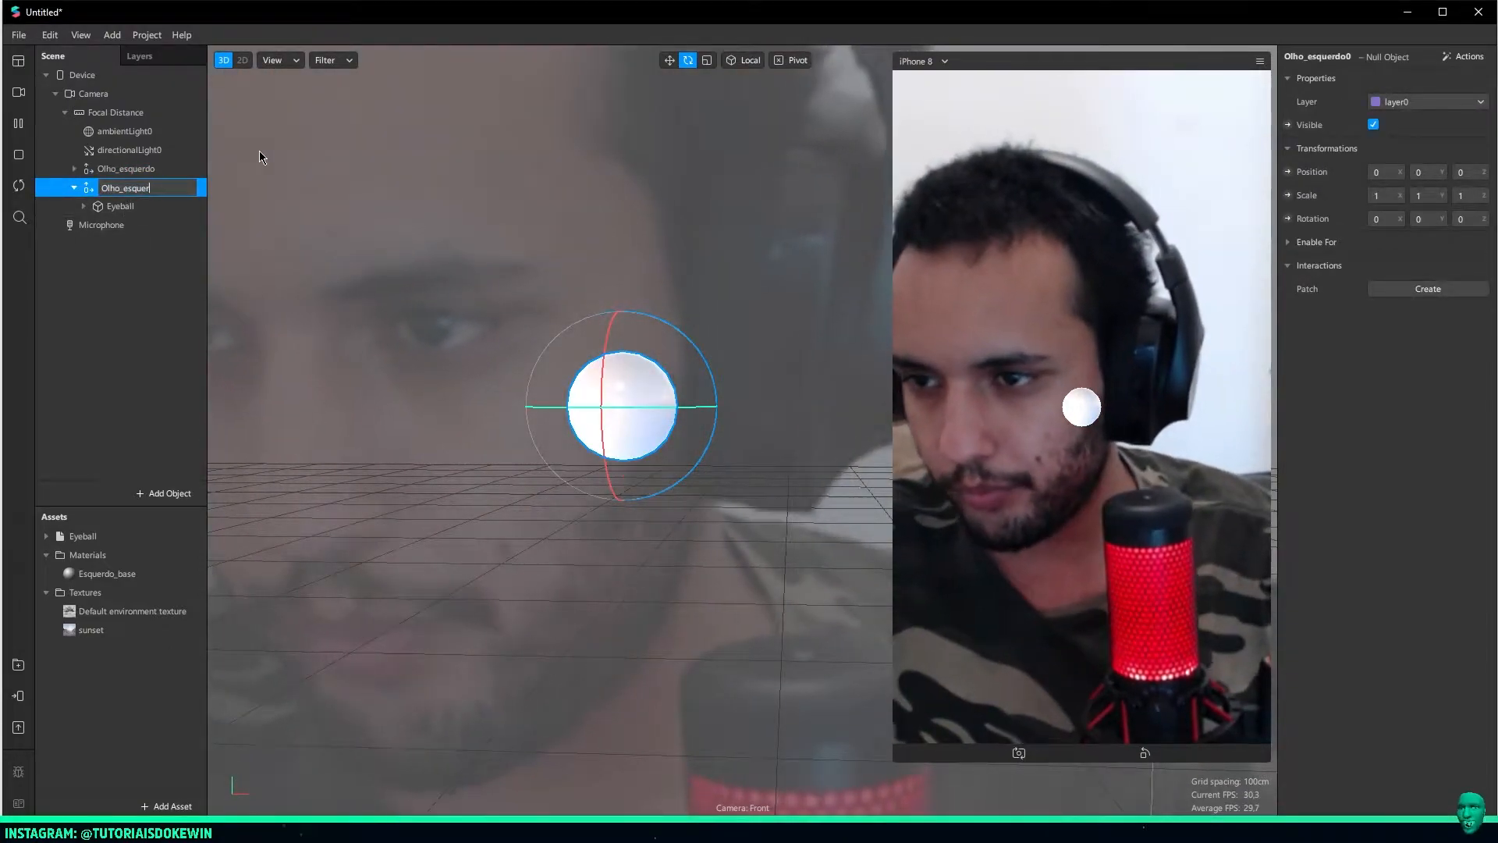
{"action": "type", "text": "direito"}
{"action": "key", "text": "Return"}
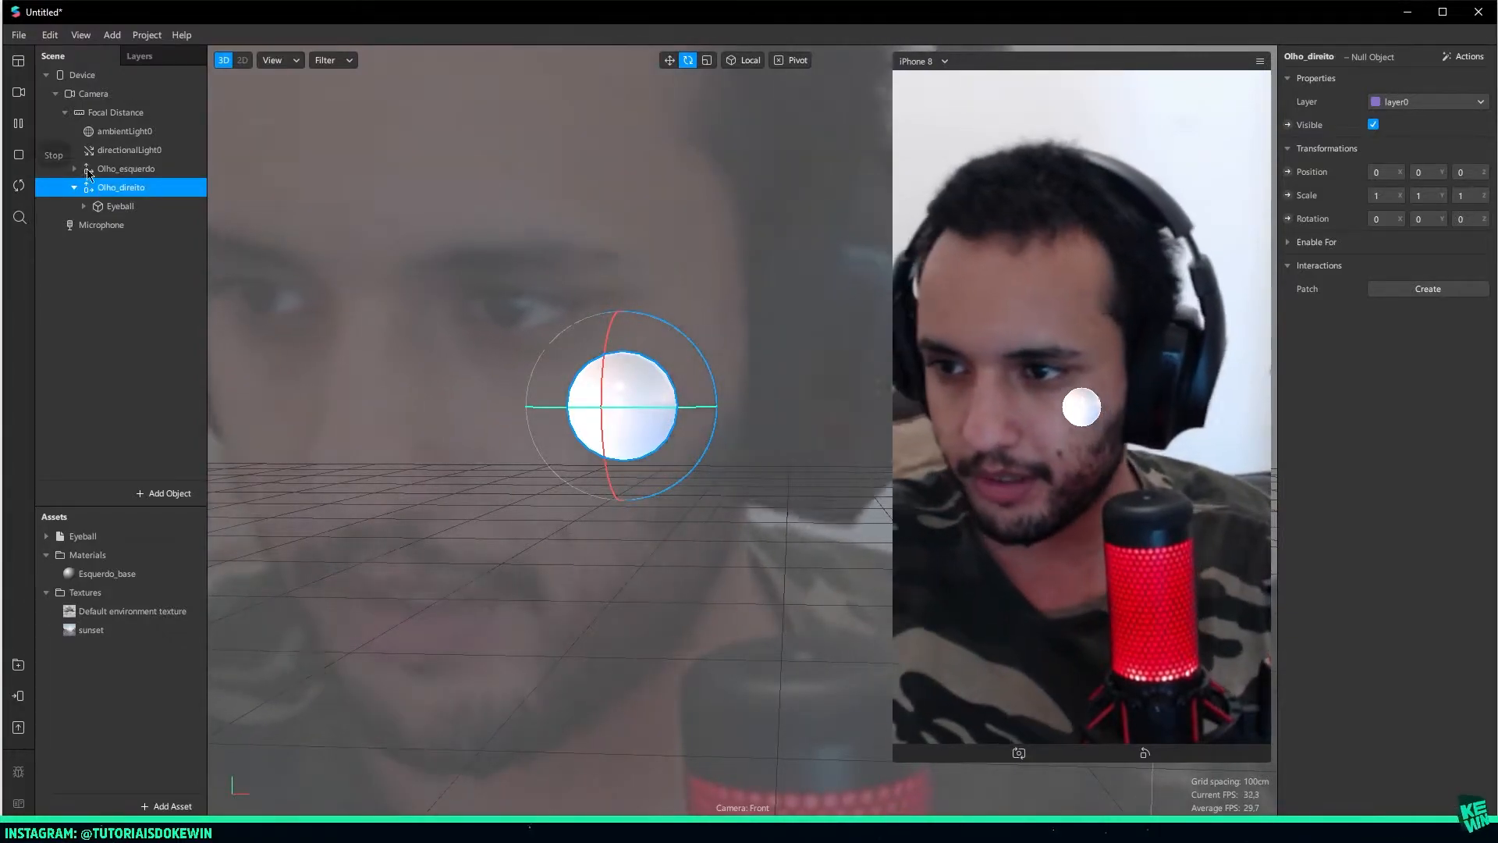
Turn off Use Depth Test and Write to Depth in the Esquerdo_base material's advanced render options
{"action": "double_click", "coordinate": [139, 575]}
{"action": "left_click", "coordinate": [153, 553]}
{"action": "left_click", "coordinate": [129, 576]}
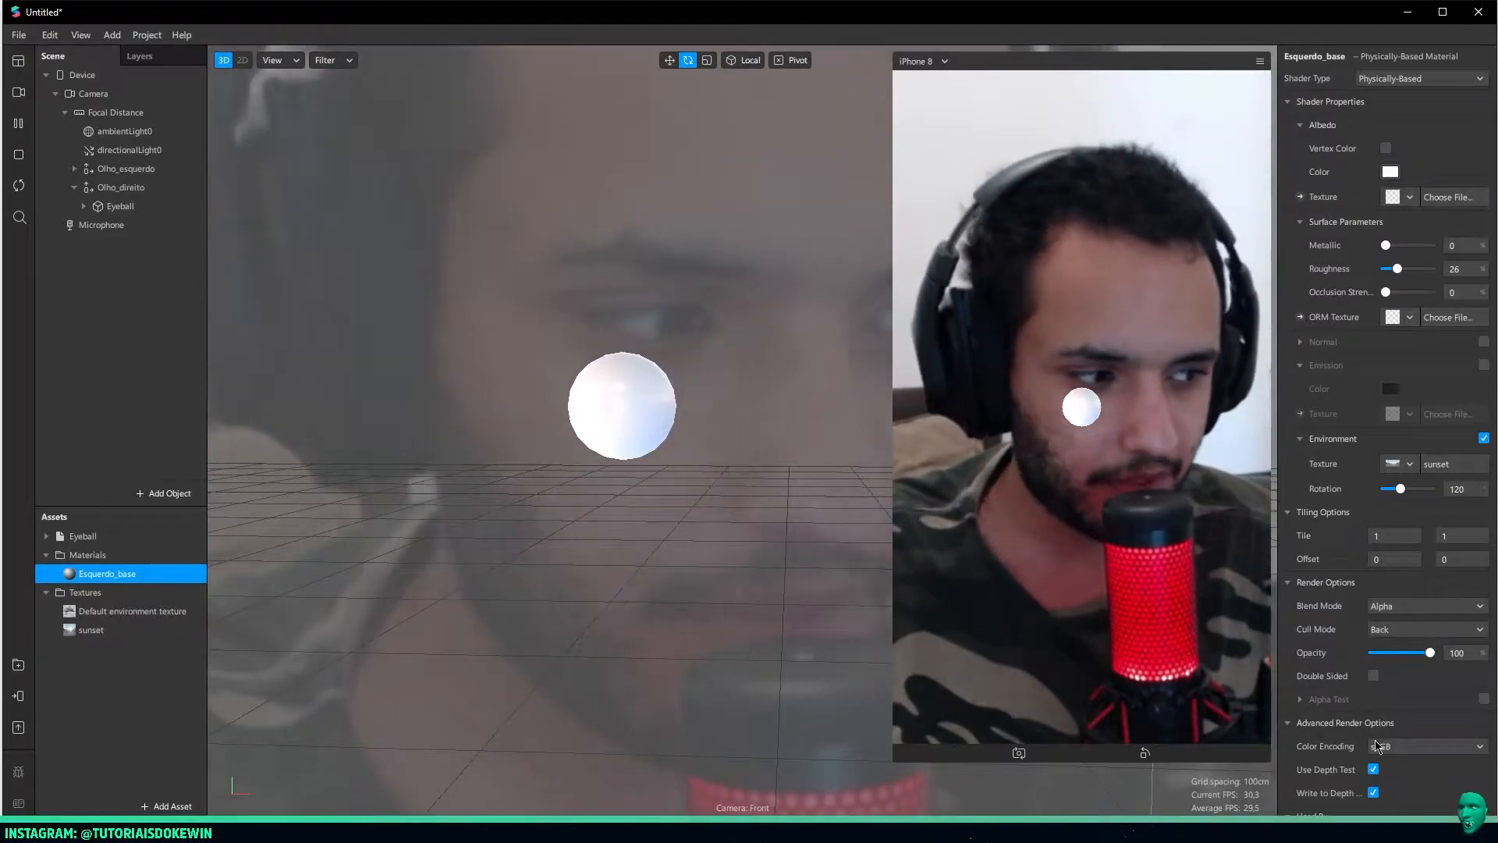
{"action": "scroll", "coordinate": [1318, 742], "scroll_direction": "down", "scroll_amount": 2}
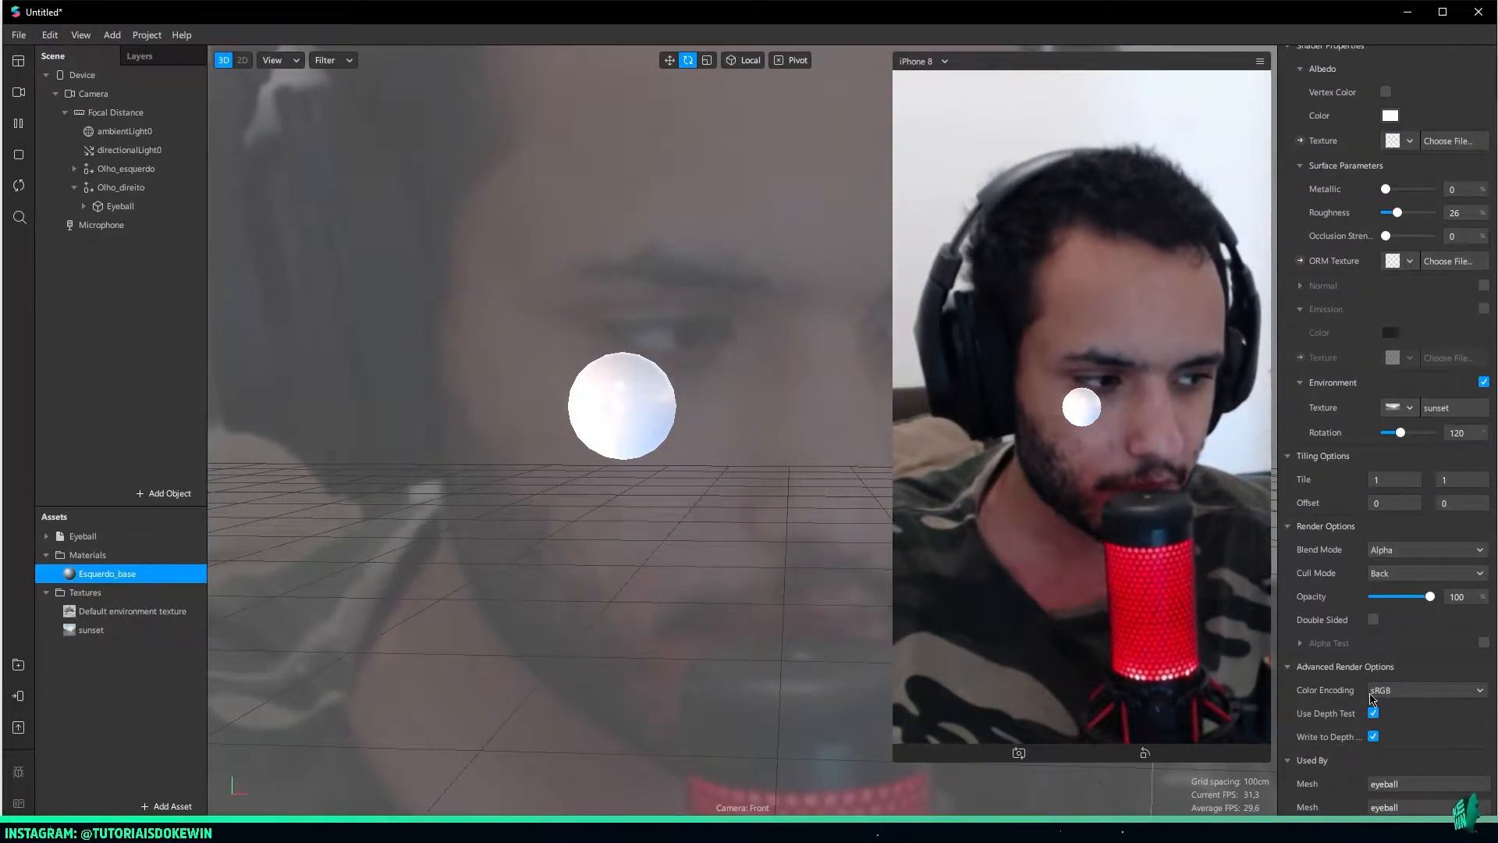
{"action": "left_click", "coordinate": [1373, 712]}
{"action": "left_click", "coordinate": [1374, 736]}
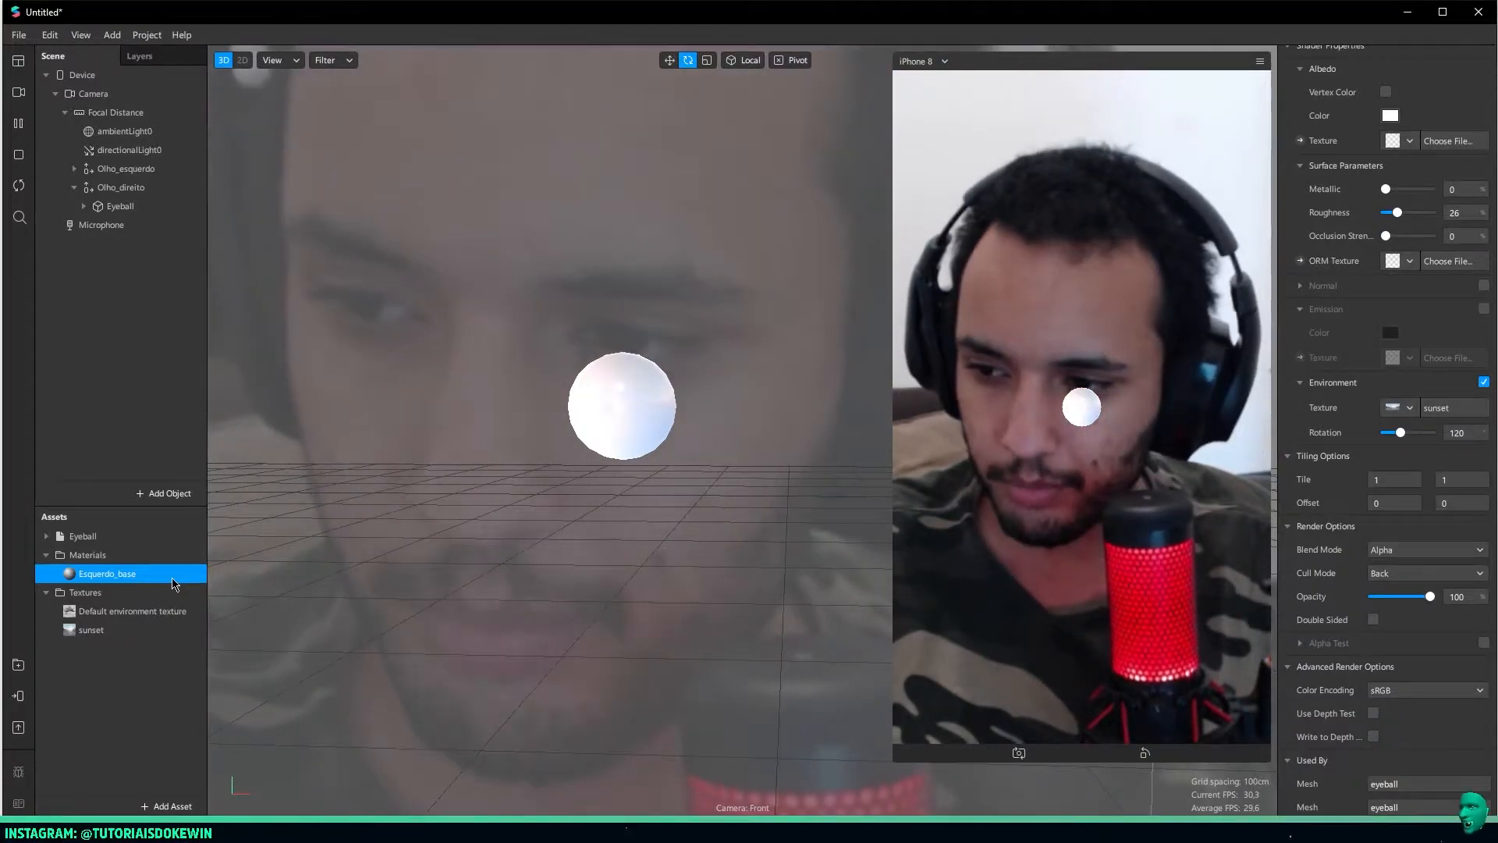
Duplicate the Esquerdo_base material and name the copy Direito_base
{"action": "double_click", "coordinate": [119, 593]}
{"action": "type", "text": "D"}
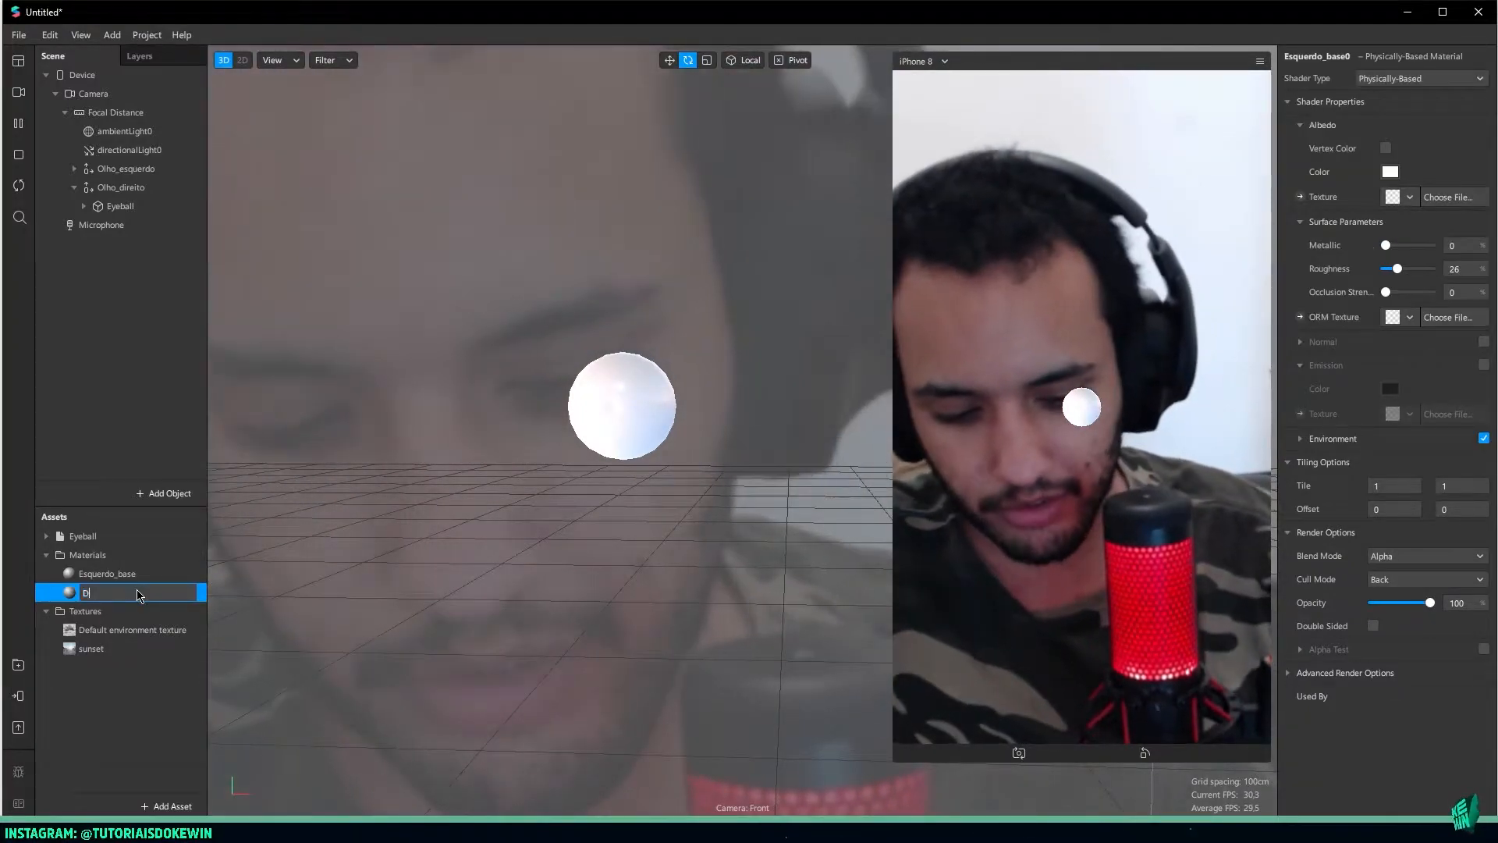
{"action": "type", "text": "ireito_base"}
{"action": "key", "text": "Return"}
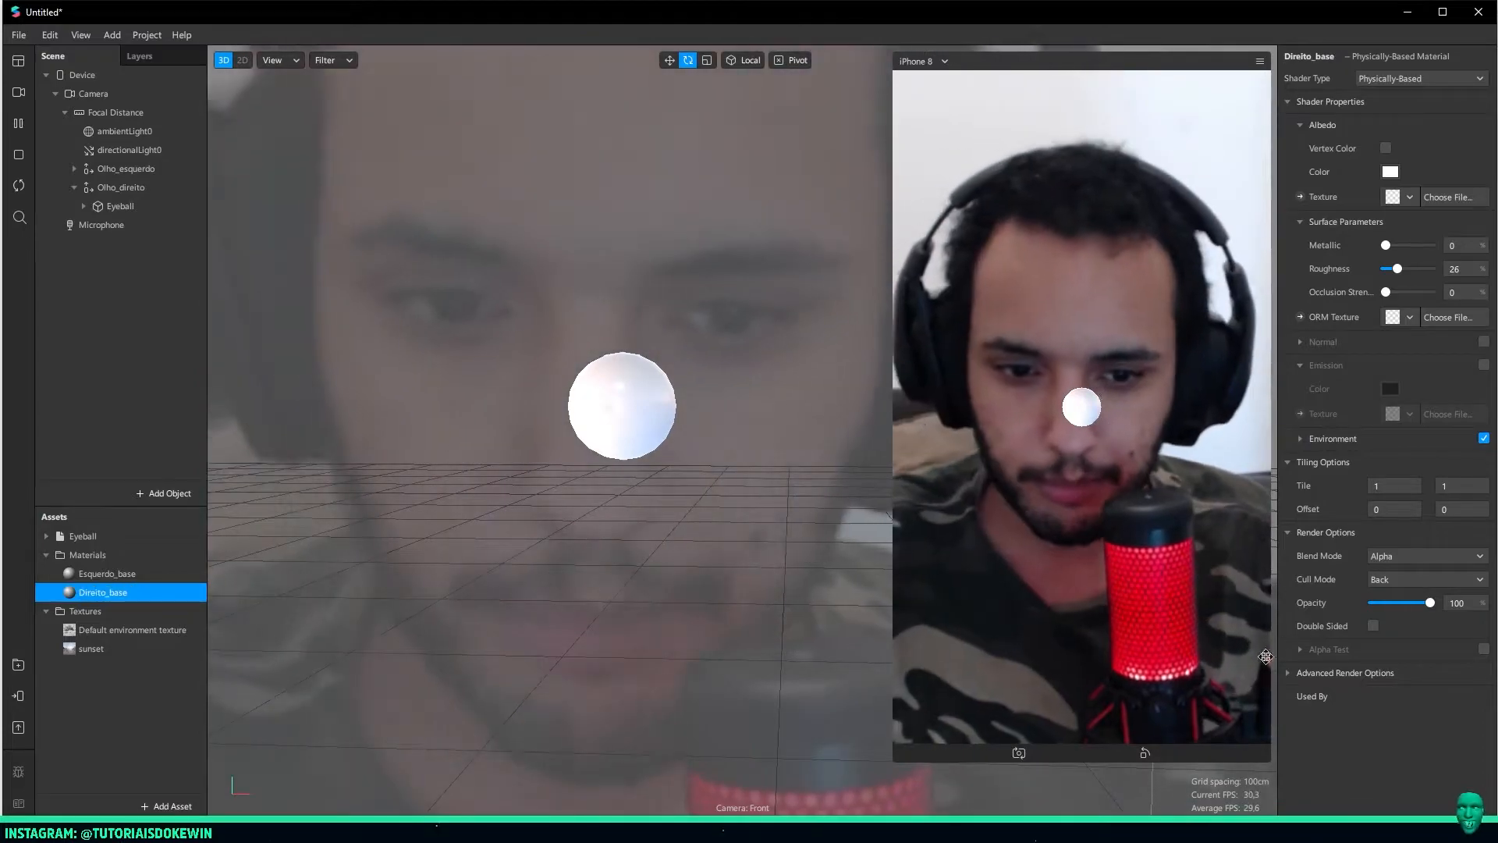
Assign the Direito_base material to the eyeball mesh inside Olho_direito
{"action": "left_click", "coordinate": [131, 208]}
{"action": "left_click", "coordinate": [84, 206]}
{"action": "left_click", "coordinate": [129, 225]}
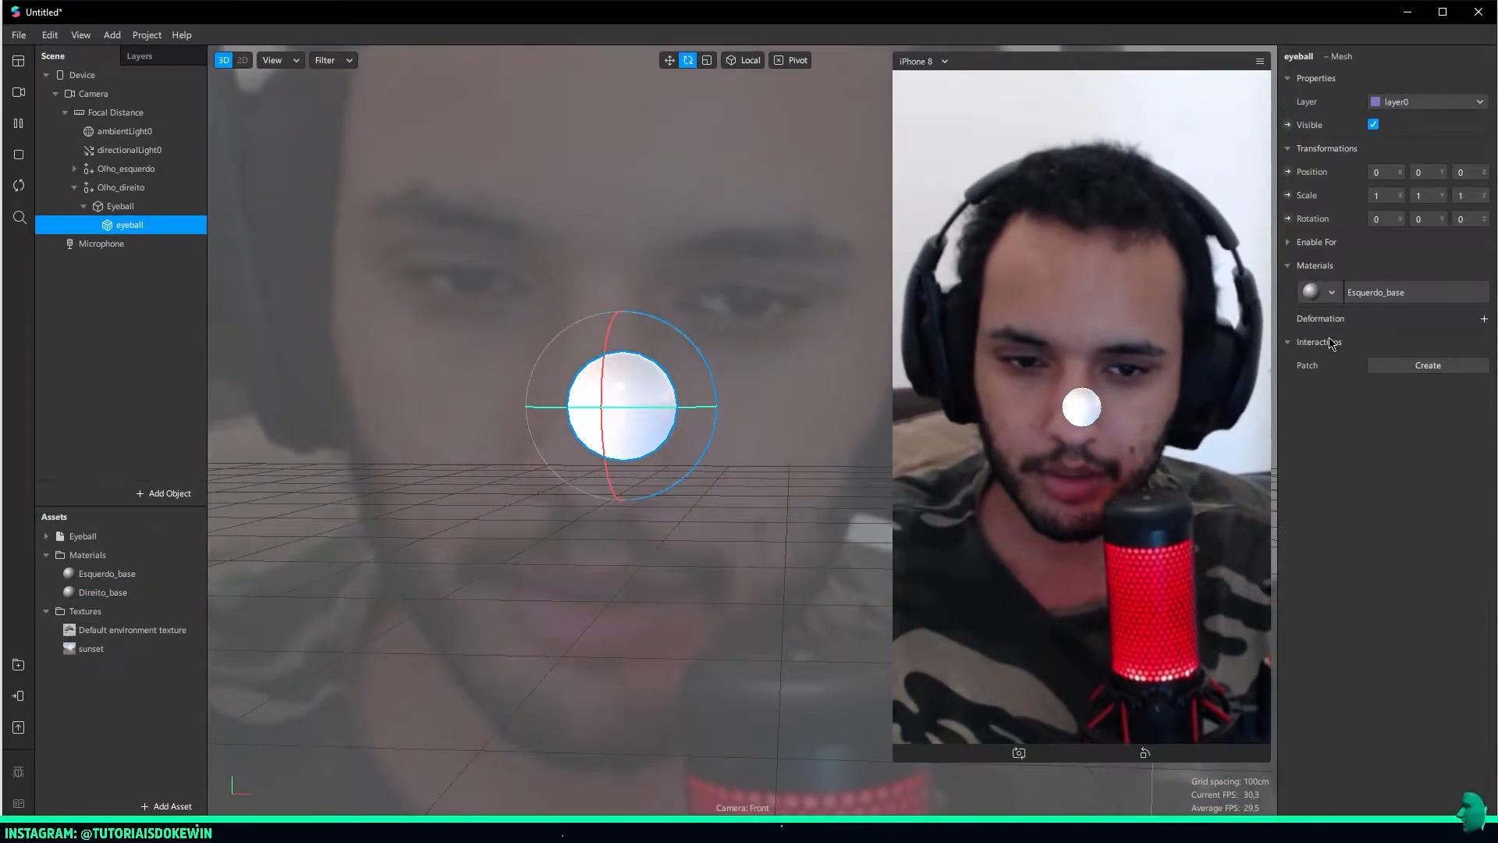
{"action": "left_click", "coordinate": [1331, 292]}
{"action": "left_click", "coordinate": [1359, 341]}
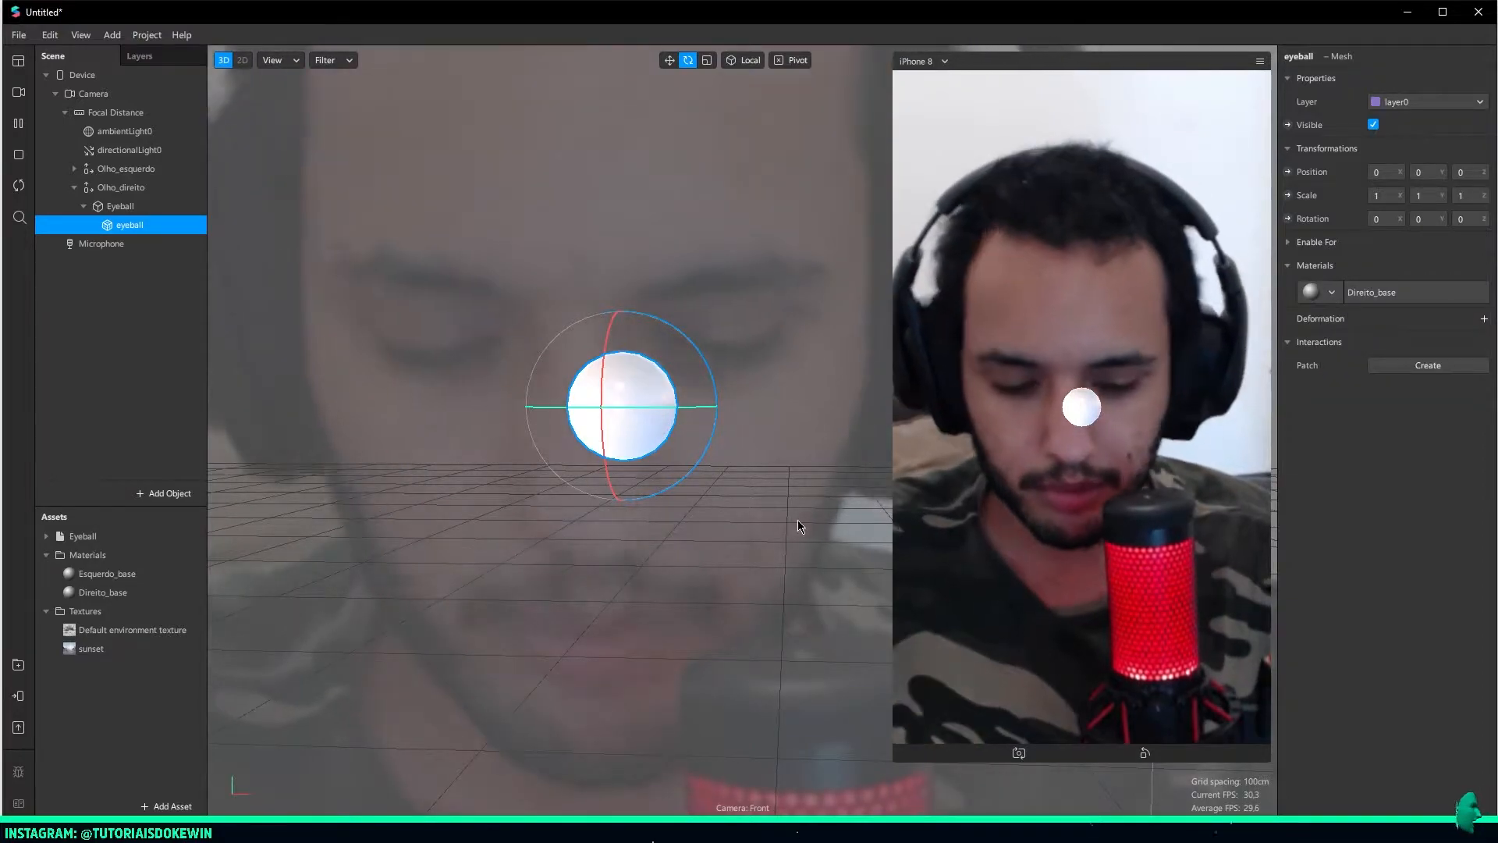
Open the Patch Editor and move Olho_direito along the X axis to about 0.043, beside the other eye
{"action": "key", "text": "ctrl+shift+p"}
{"action": "left_click", "coordinate": [108, 188]}
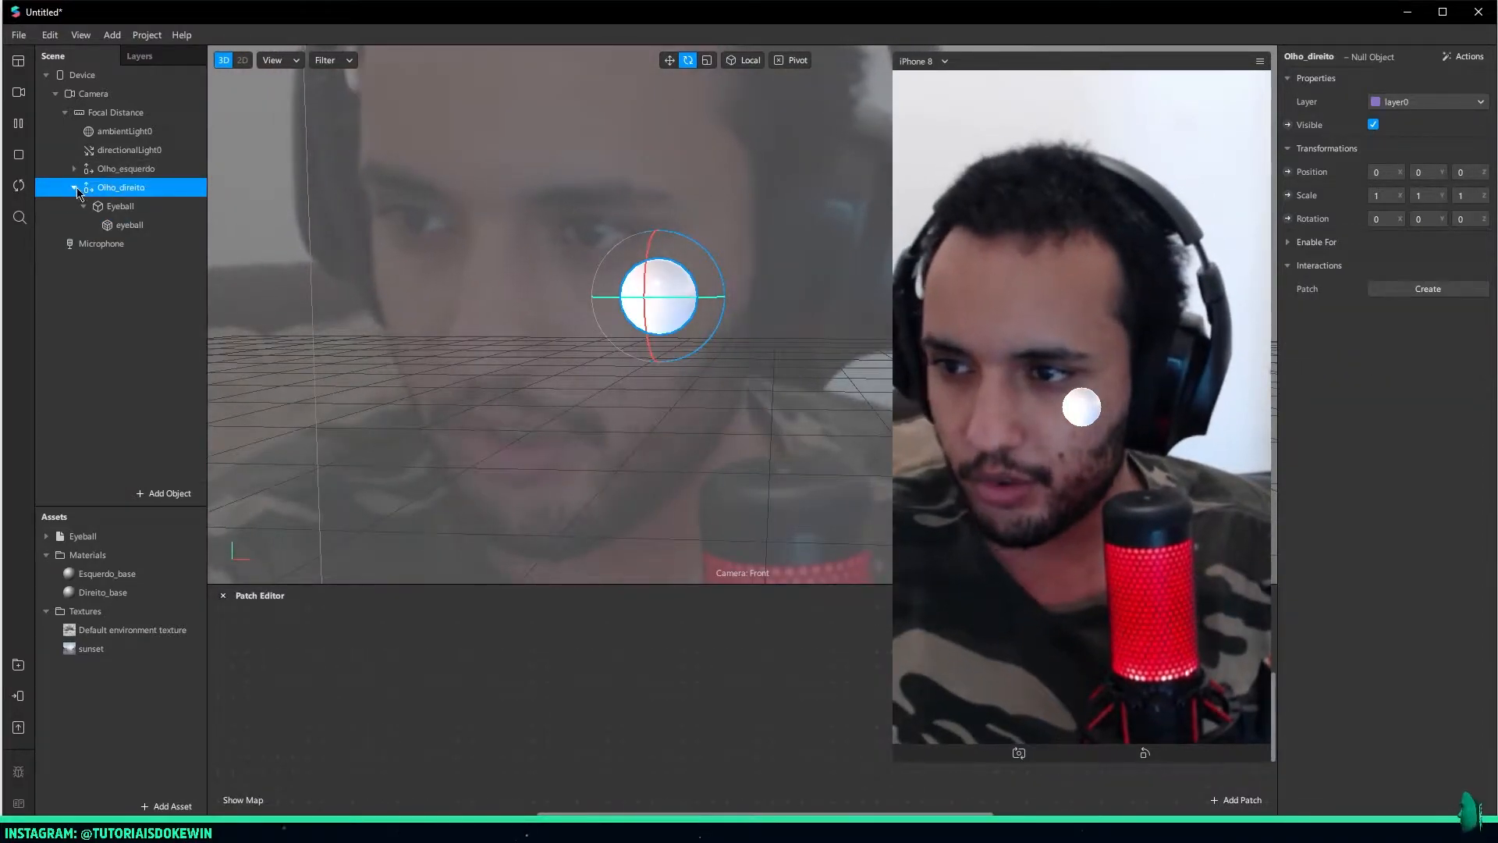
{"action": "left_click", "coordinate": [74, 187]}
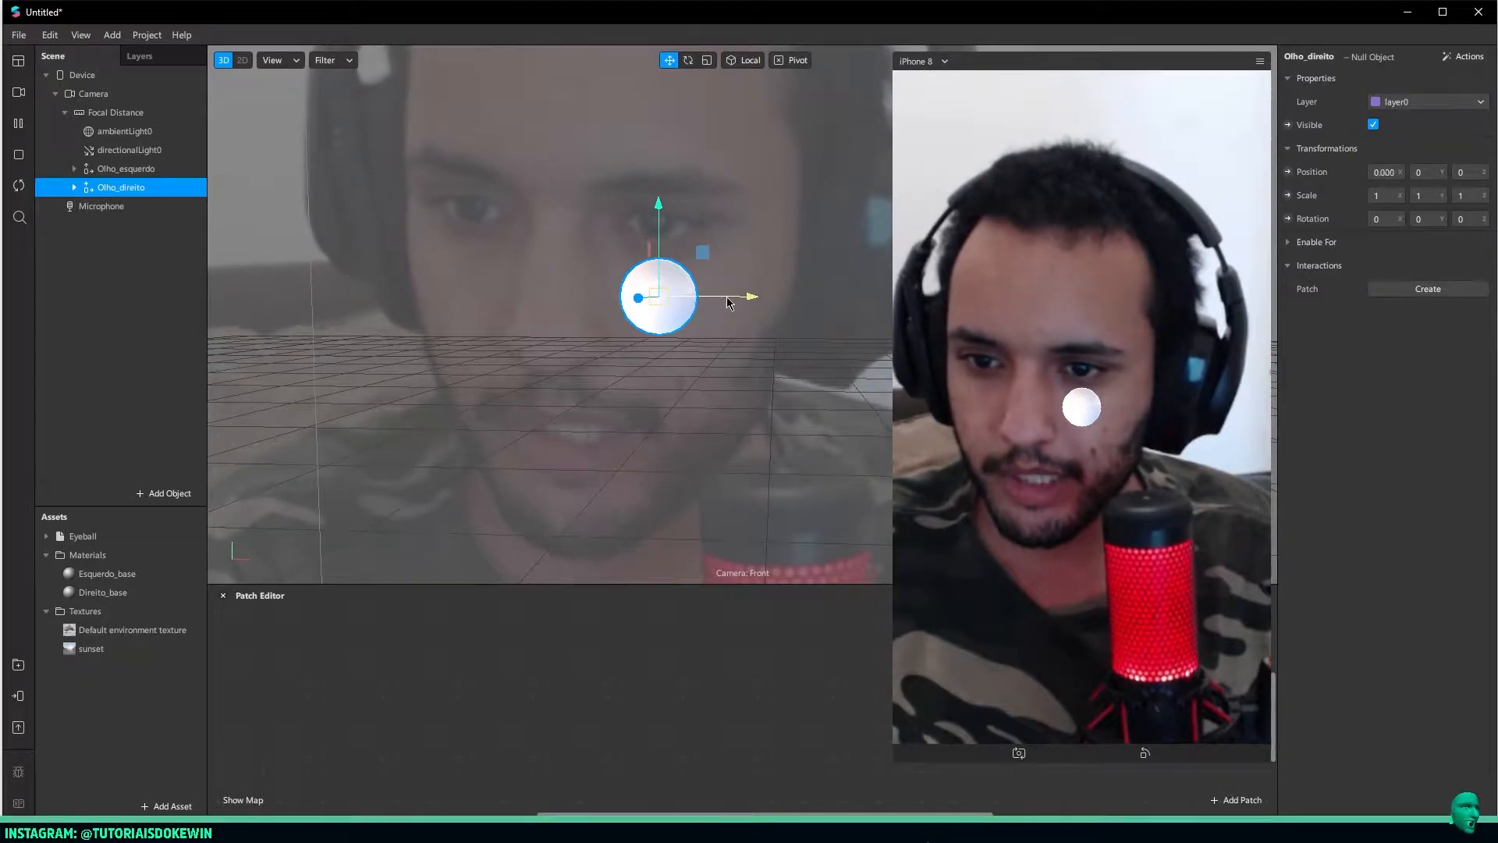
{"action": "right_click_drag", "start_coordinate": [832, 381], "coordinate": [687, 386]}
{"action": "right_click_drag", "start_coordinate": [795, 355], "coordinate": [705, 415]}
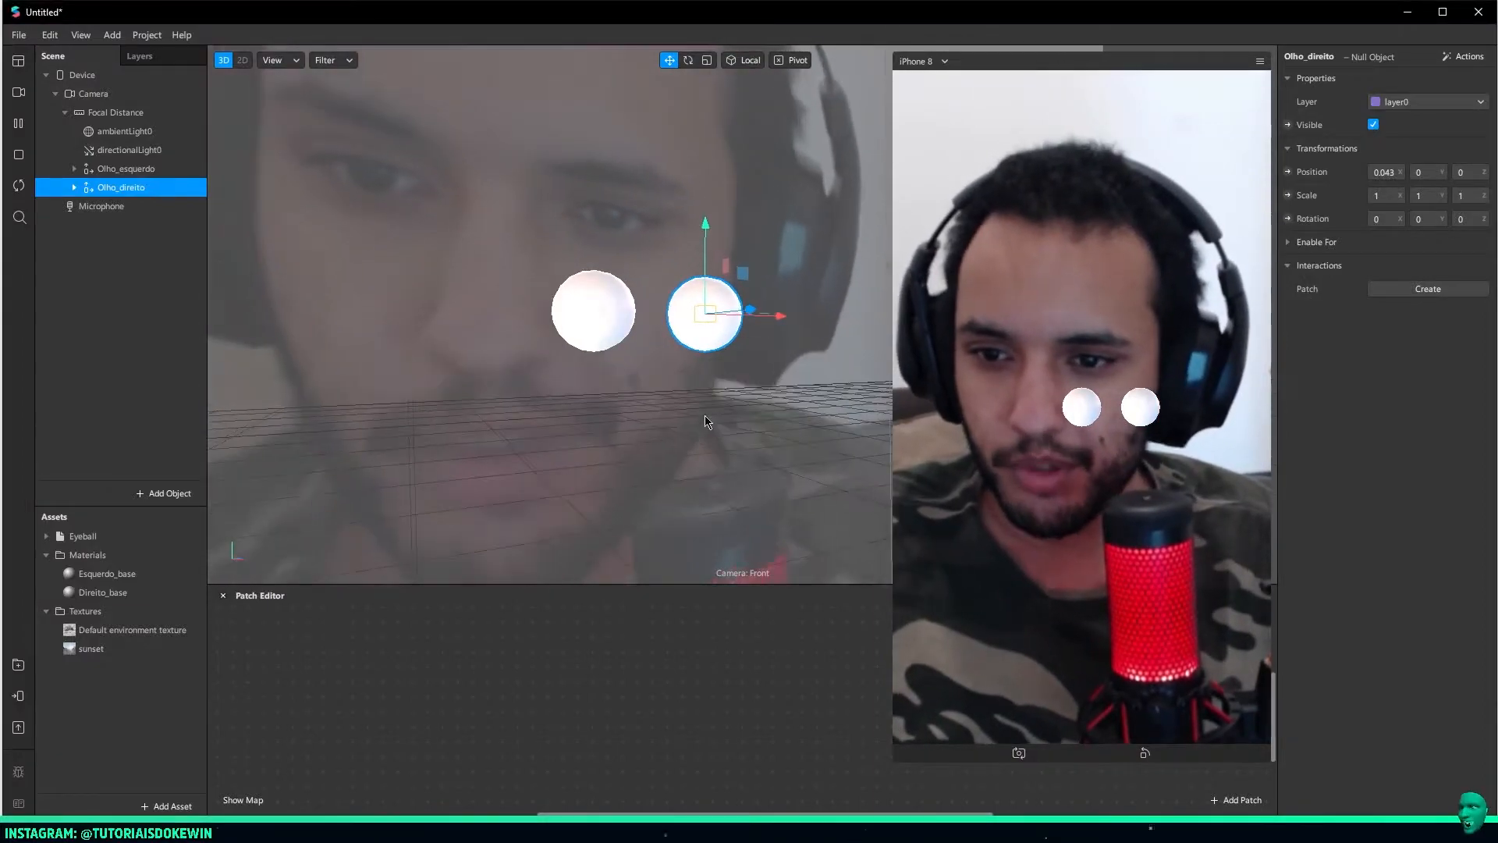
Add a face tracker to the scene and make Olho_esquerdo and Olho_direito its children
{"action": "right_click", "coordinate": [130, 279]}
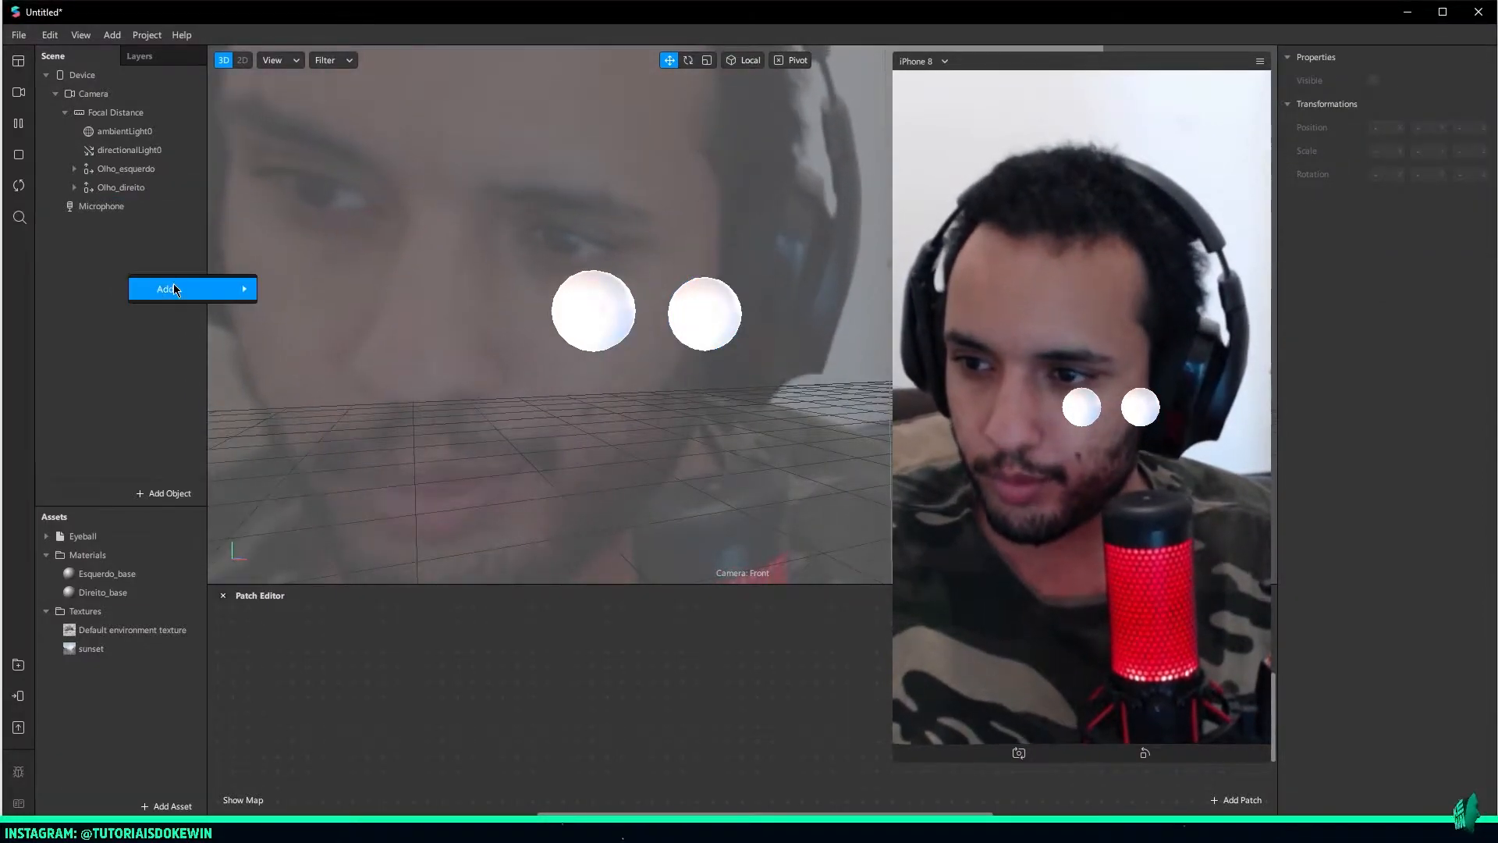
{"action": "mouse_move", "coordinate": [180, 288]}
{"action": "left_click", "coordinate": [332, 288]}
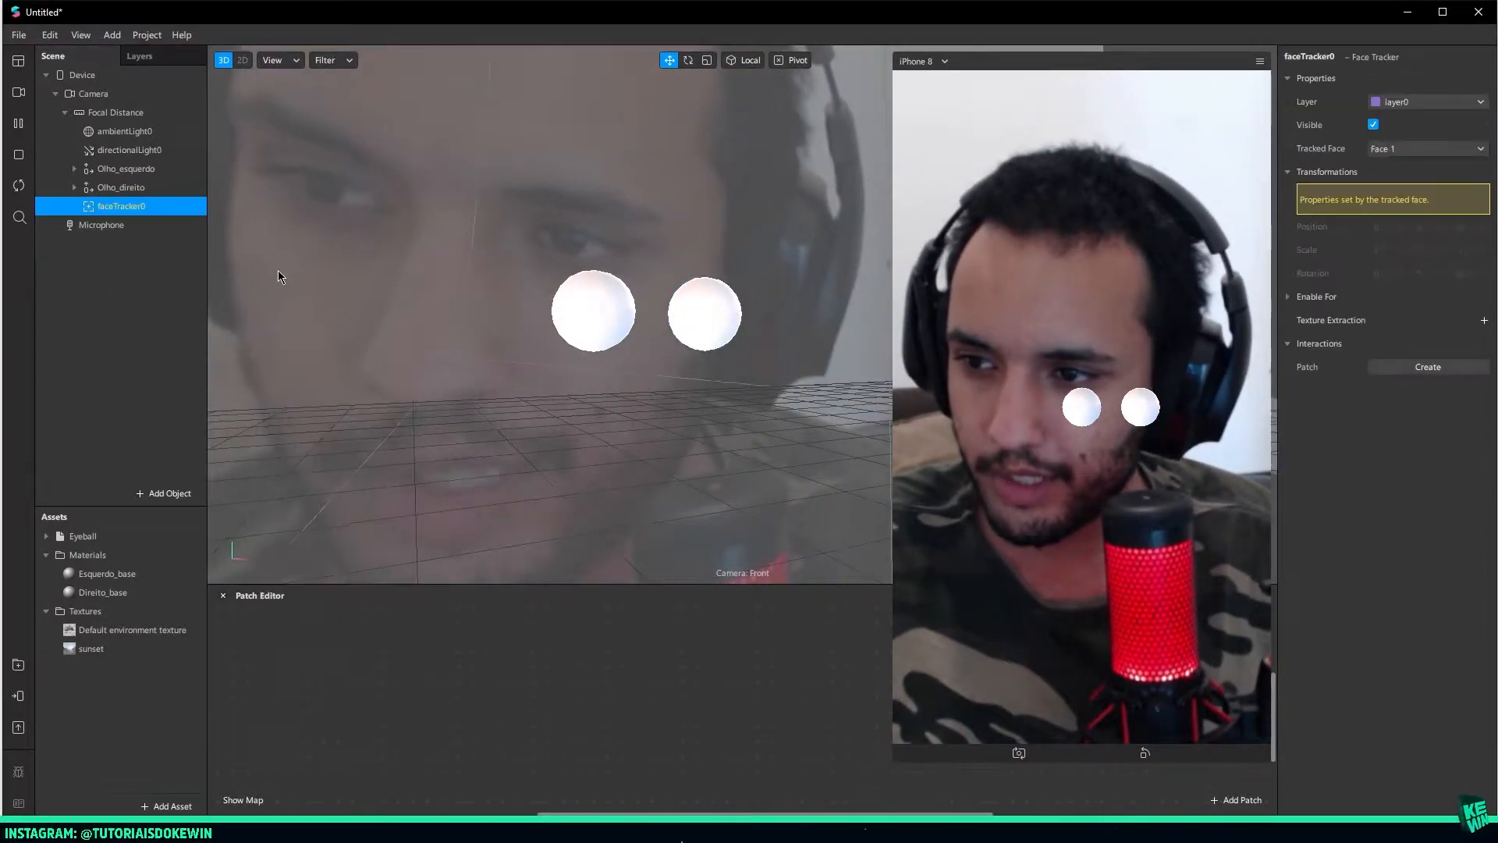
{"action": "left_click", "coordinate": [136, 188]}
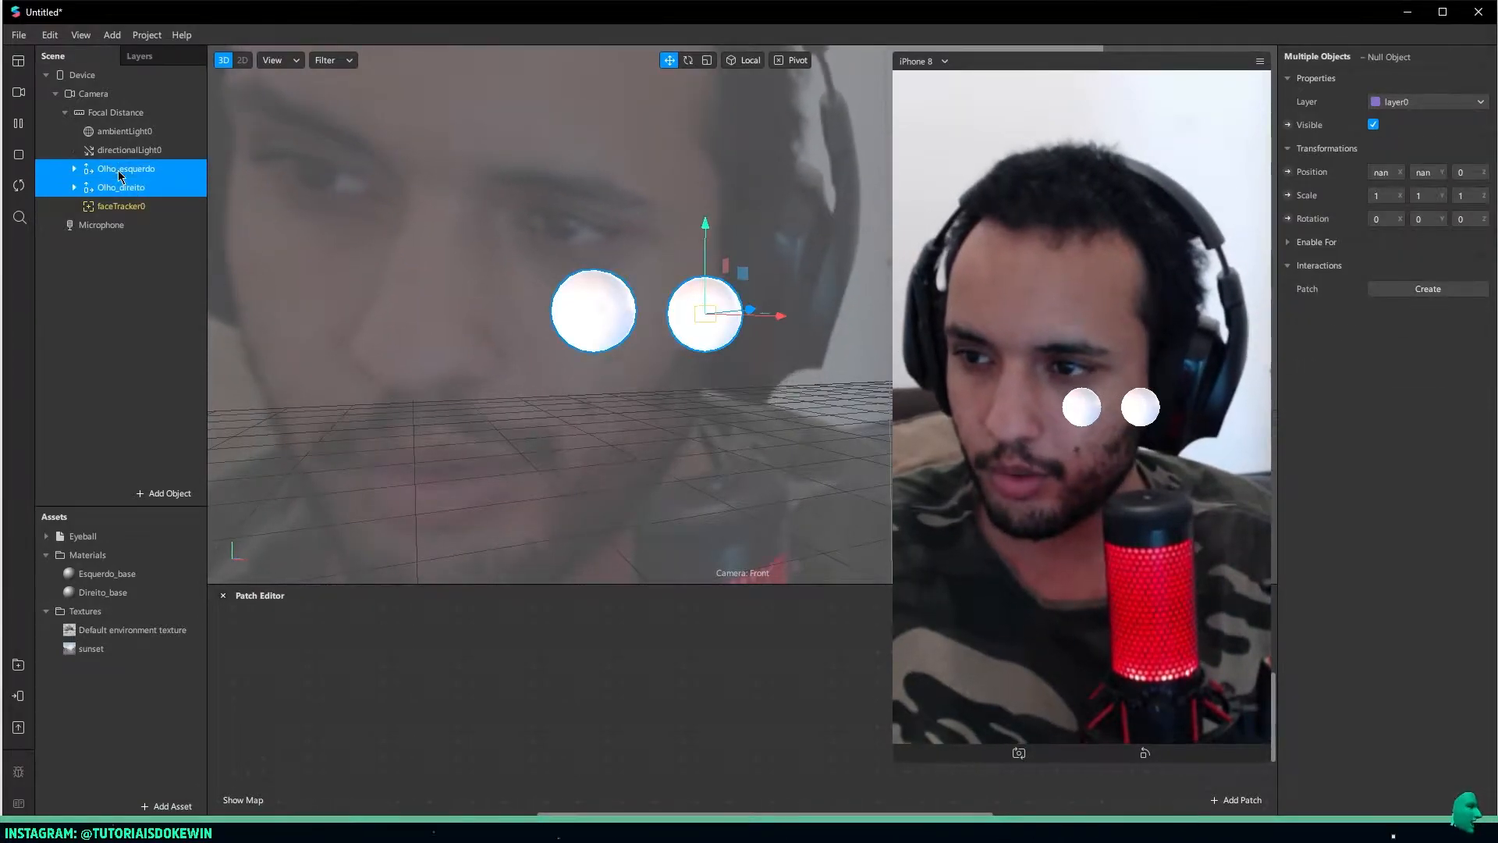
{"action": "left_click_drag", "start_coordinate": [146, 221], "coordinate": [140, 207]}
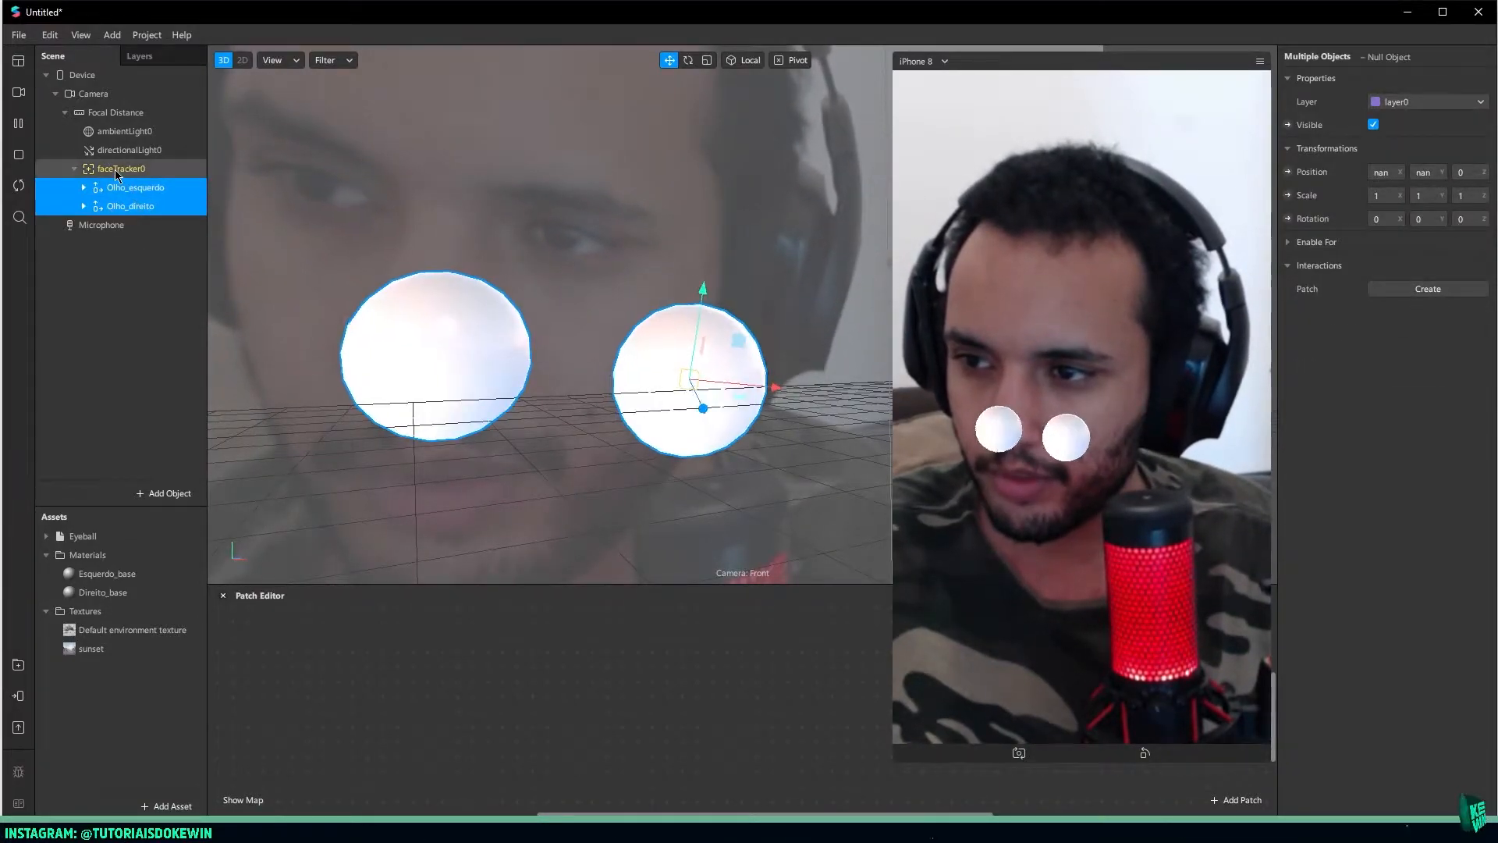
Add a null object inside faceTracker0 and name it Olhos
{"action": "right_click", "coordinate": [109, 168]}
{"action": "mouse_move", "coordinate": [208, 175]}
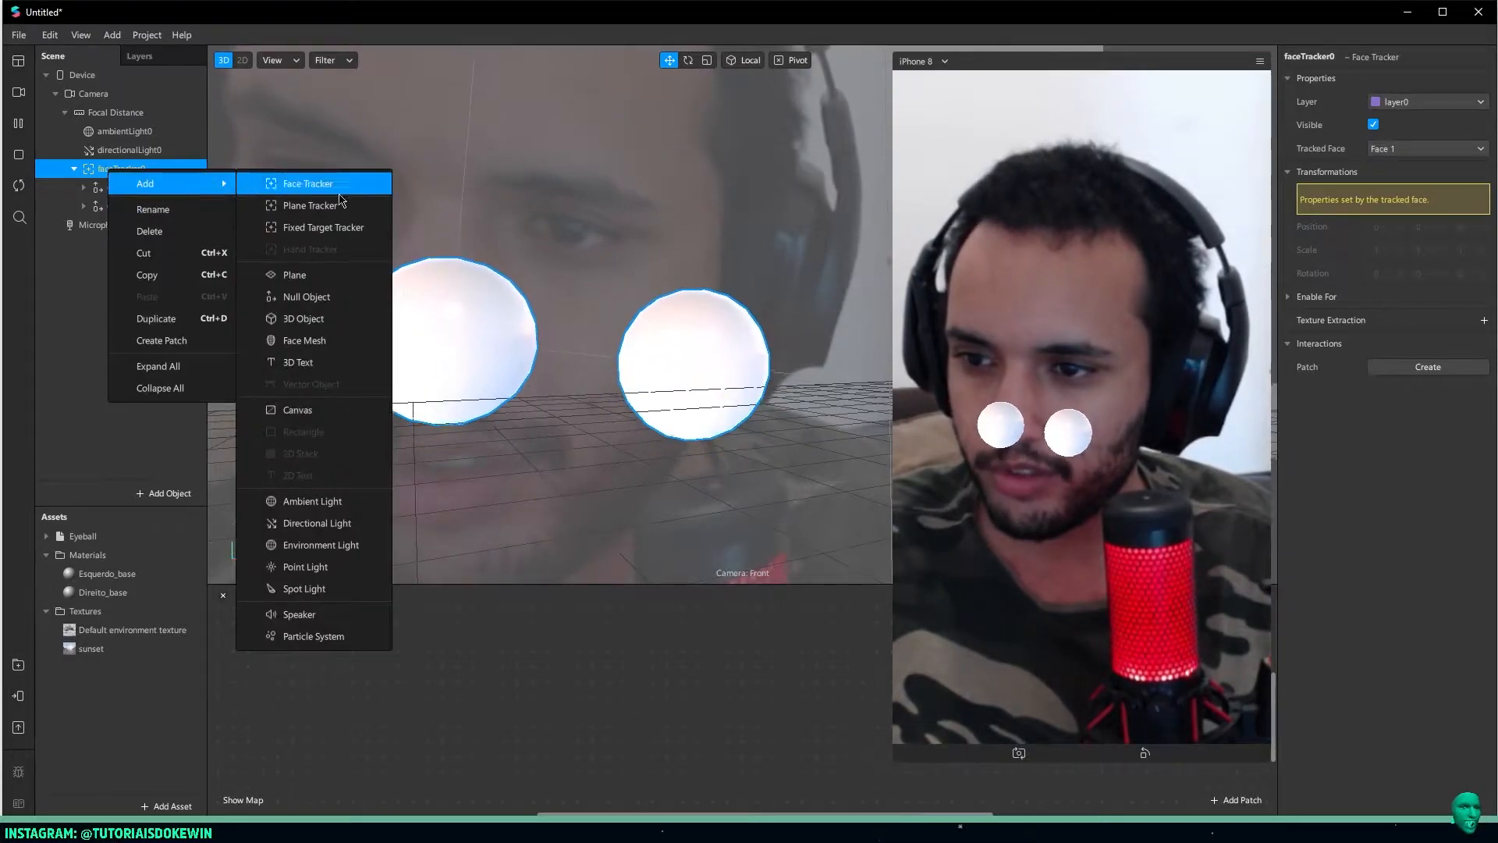
{"action": "left_click", "coordinate": [307, 297]}
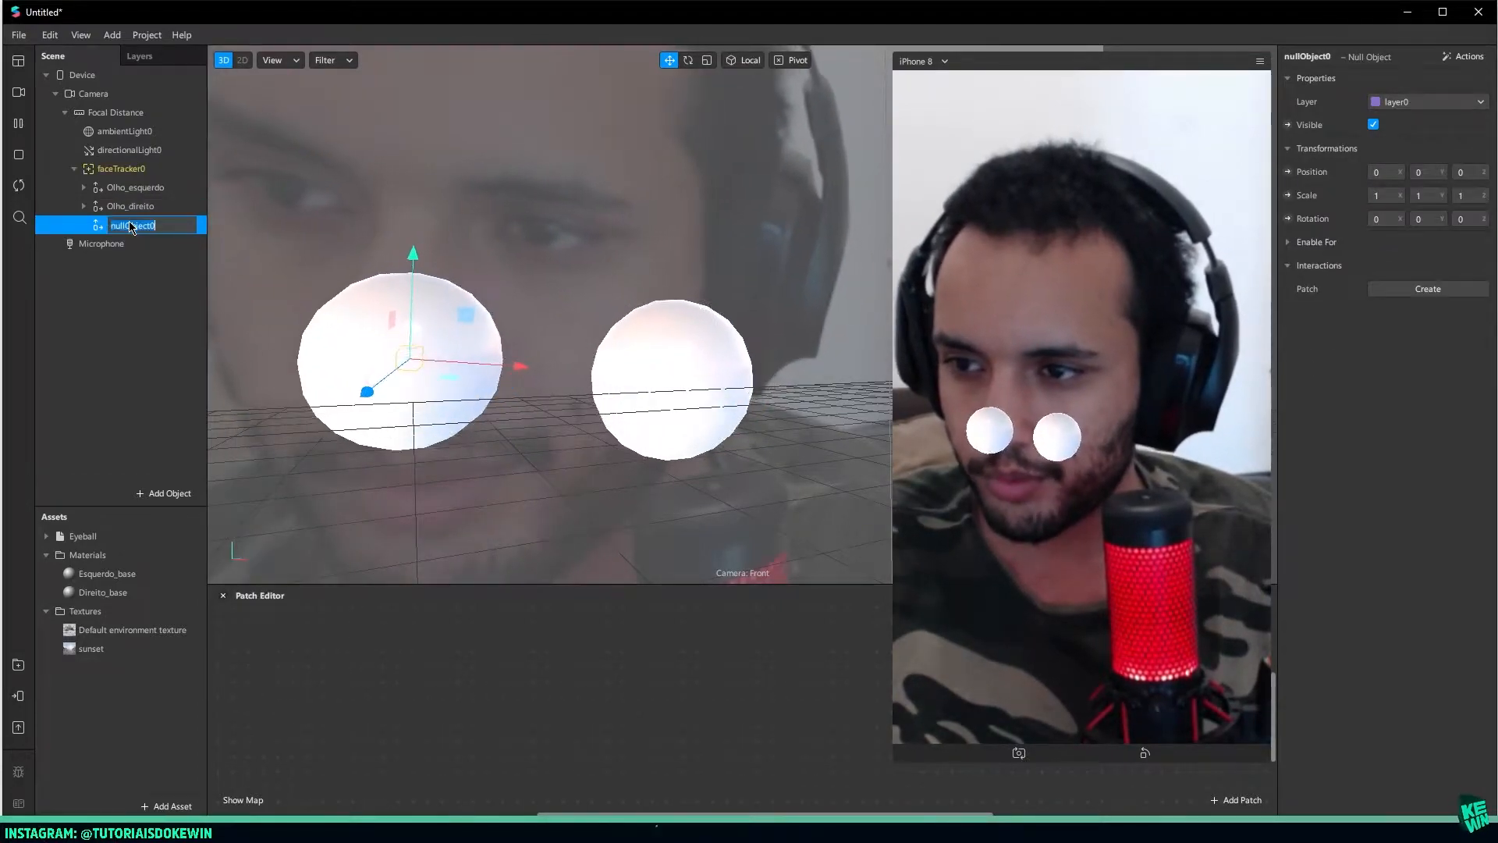
{"action": "double_click", "coordinate": [125, 225]}
{"action": "type", "text": "Olhos"}
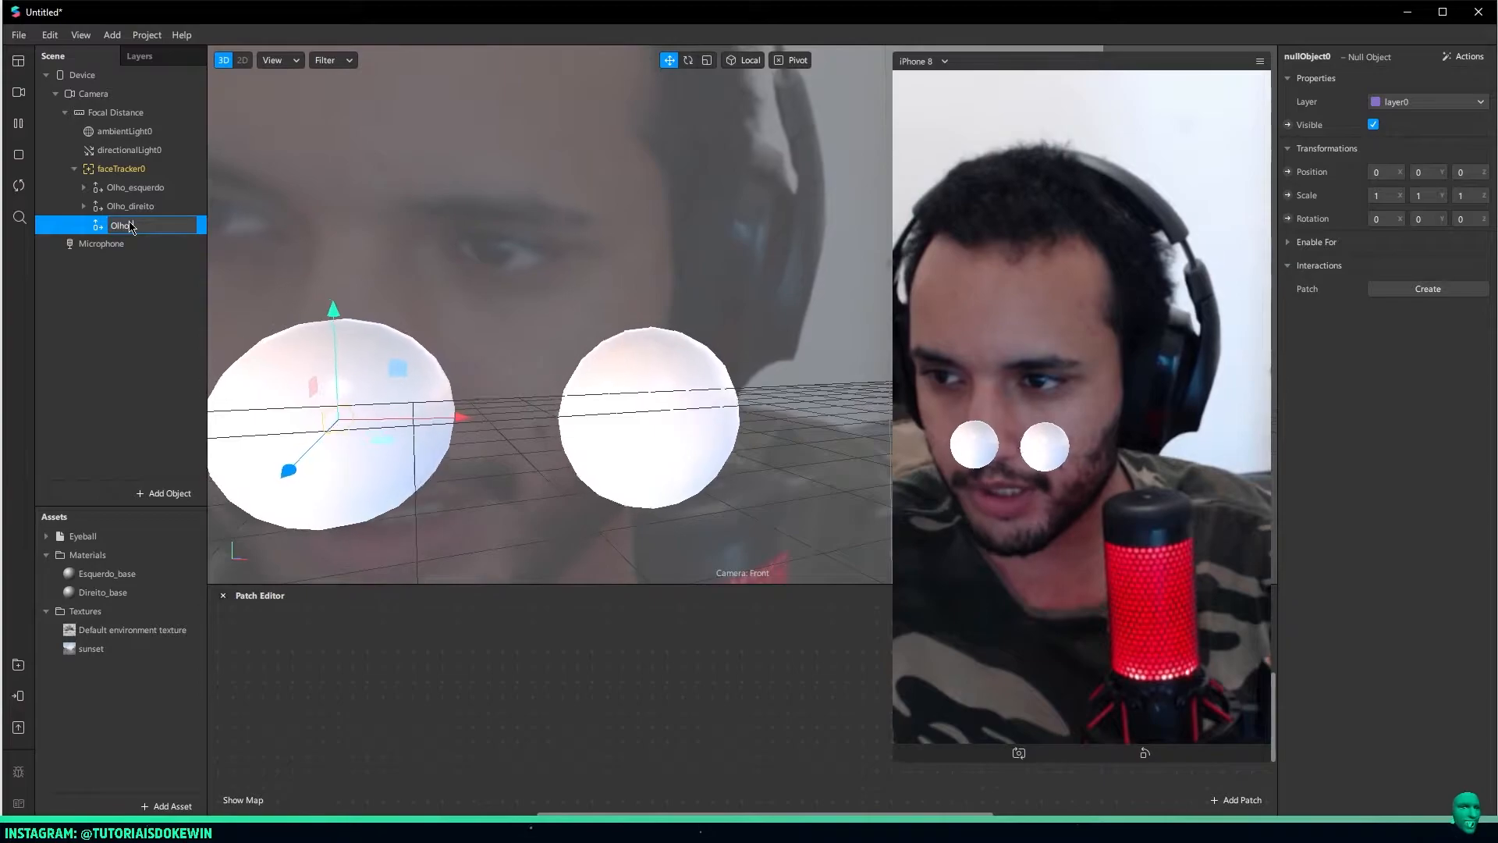
{"action": "key", "text": "Return"}
Place Olhos first under faceTracker0 and nest Olho_esquerdo and Olho_direito inside it
{"action": "left_click_drag", "start_coordinate": [125, 224], "coordinate": [160, 185]}
{"action": "left_click", "coordinate": [135, 206]}
{"action": "left_click", "coordinate": [130, 224], "text": "shift"}
{"action": "left_click", "coordinate": [131, 188]}
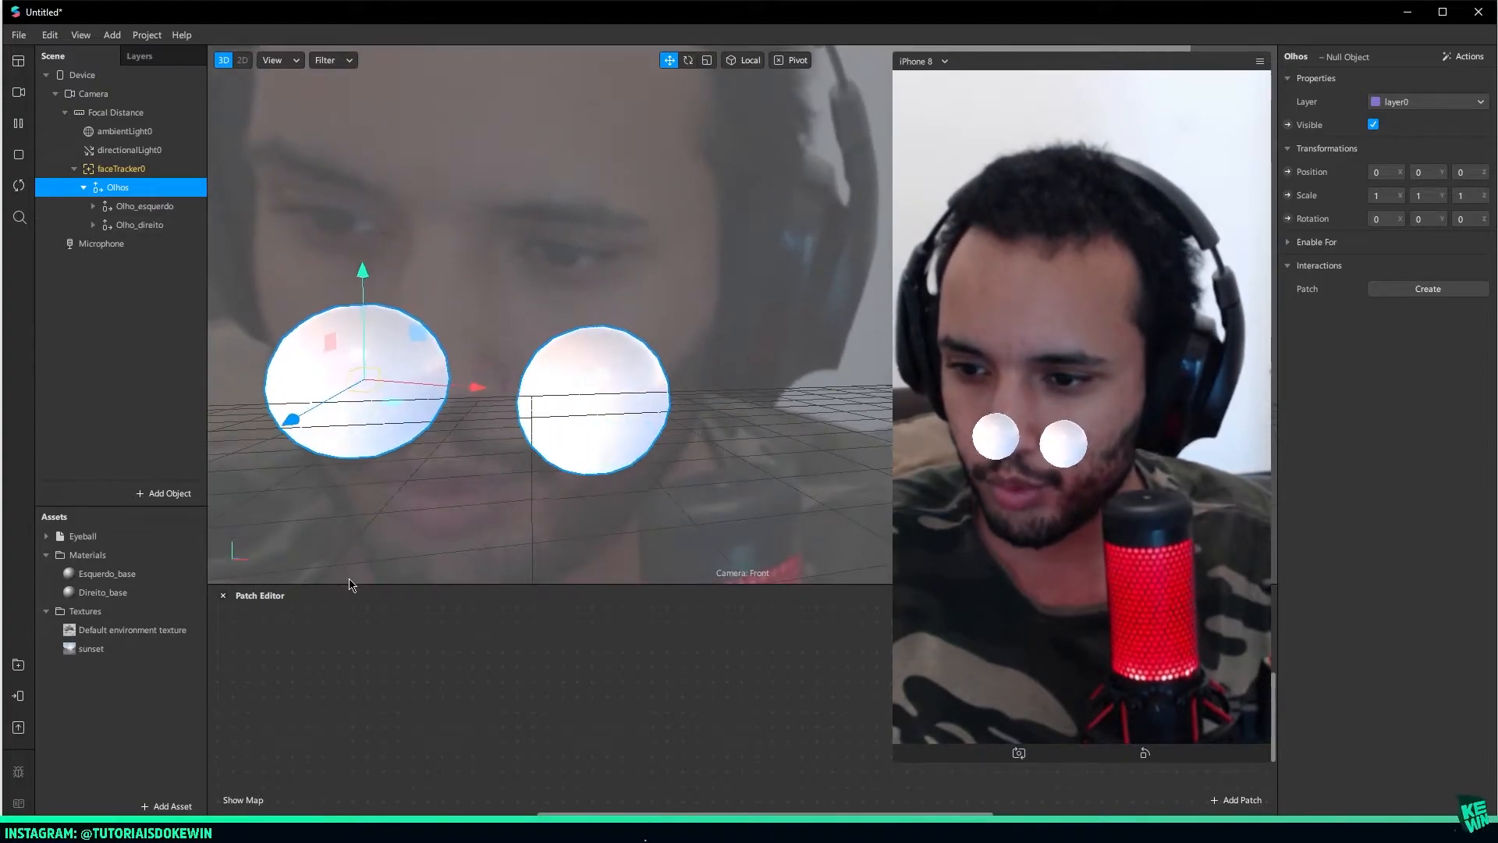
Enlarge the Patch Editor area and add the faceTracker0 patches to the graph
{"action": "left_click_drag", "start_coordinate": [354, 584], "coordinate": [376, 213]}
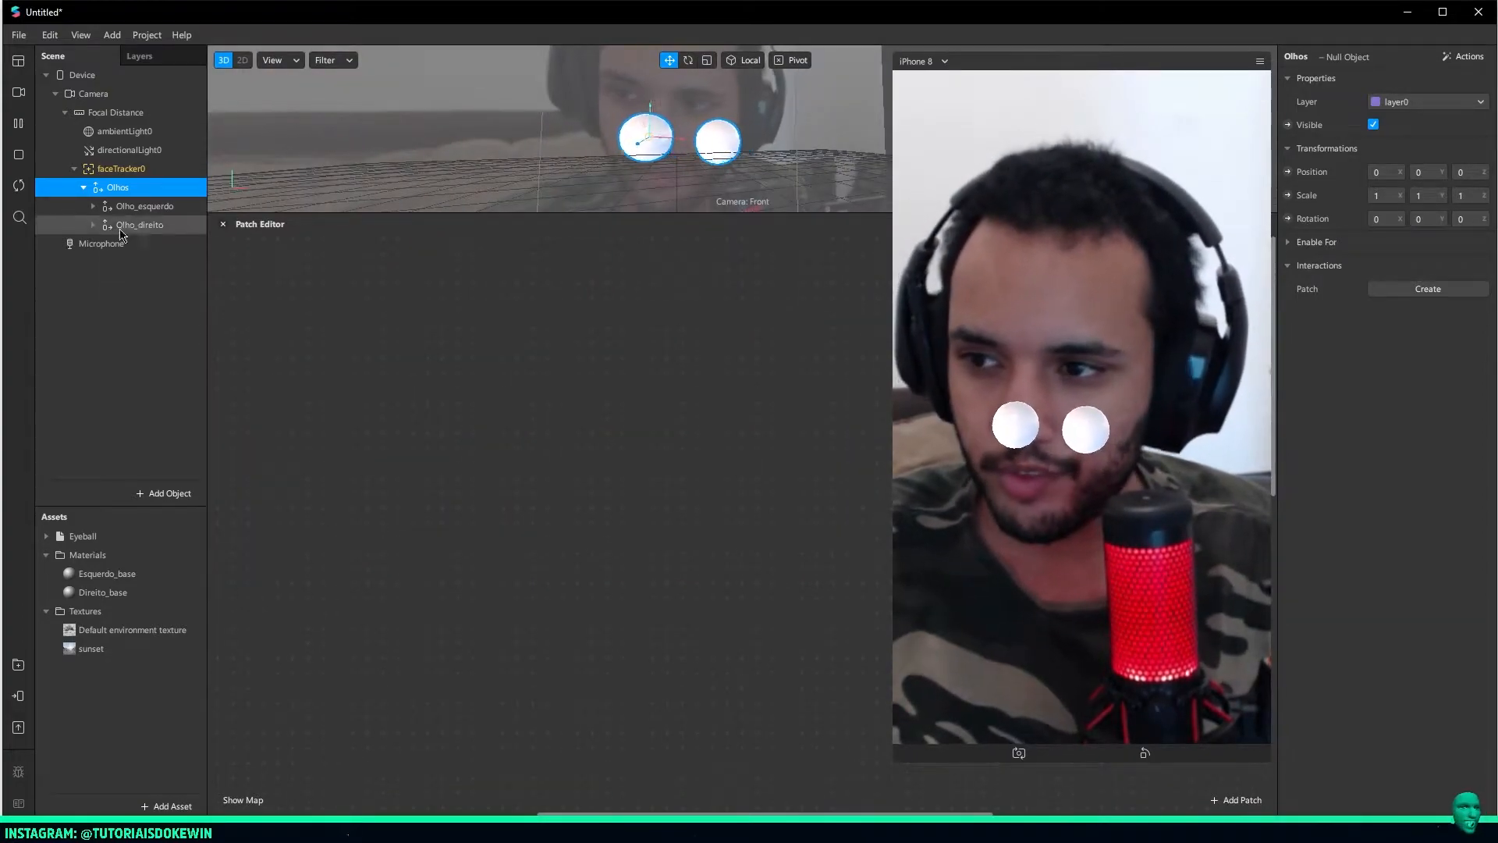
{"action": "left_click", "coordinate": [119, 170]}
{"action": "left_click_drag", "start_coordinate": [216, 200], "coordinate": [435, 494]}
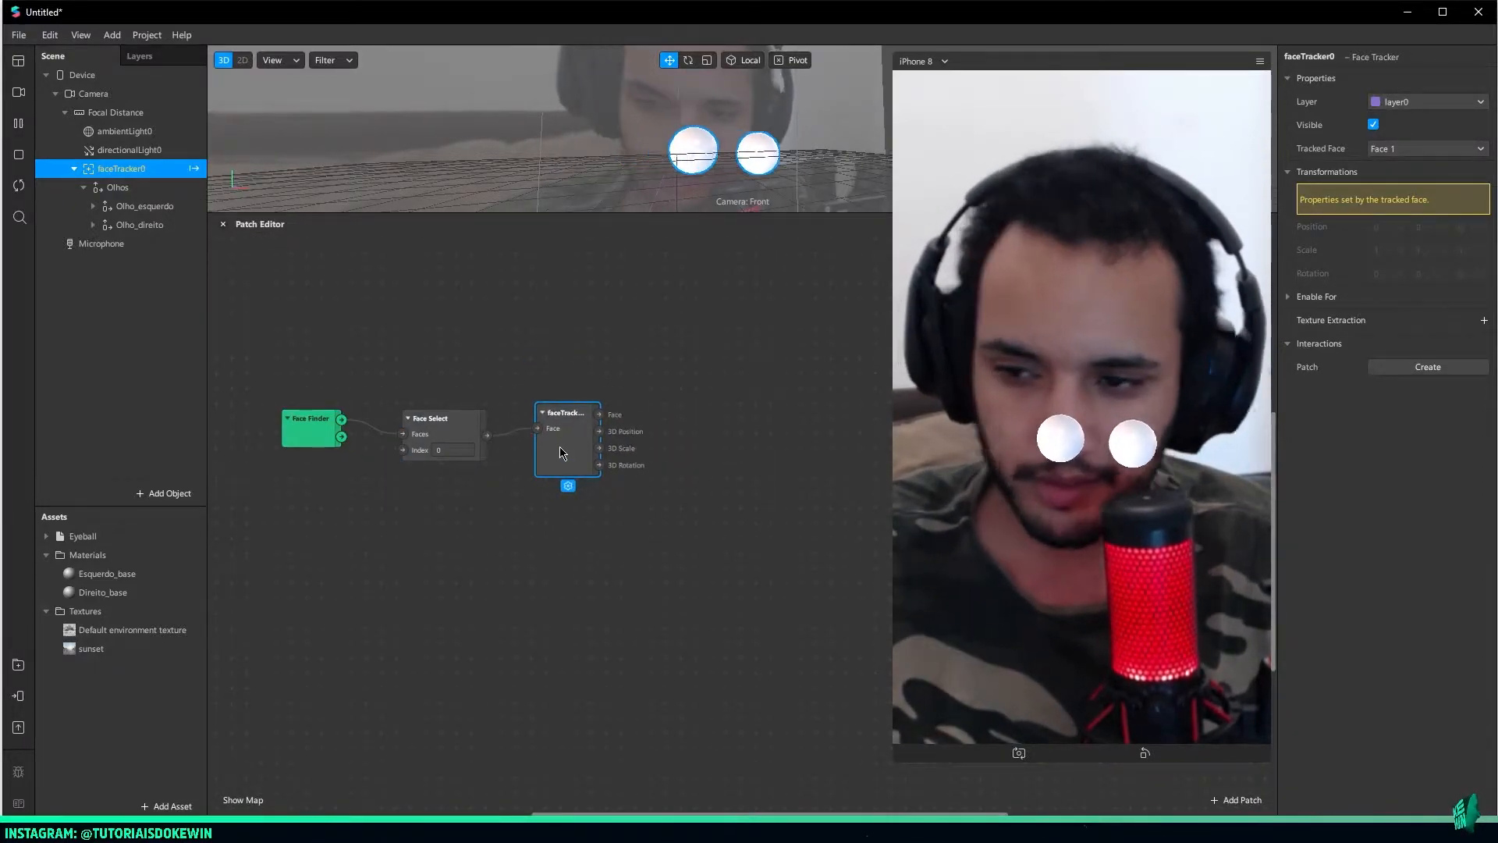
Delete the faceTracker0 patch and add an Eyeball patch fed by the Face Select output
{"action": "key", "text": "Delete"}
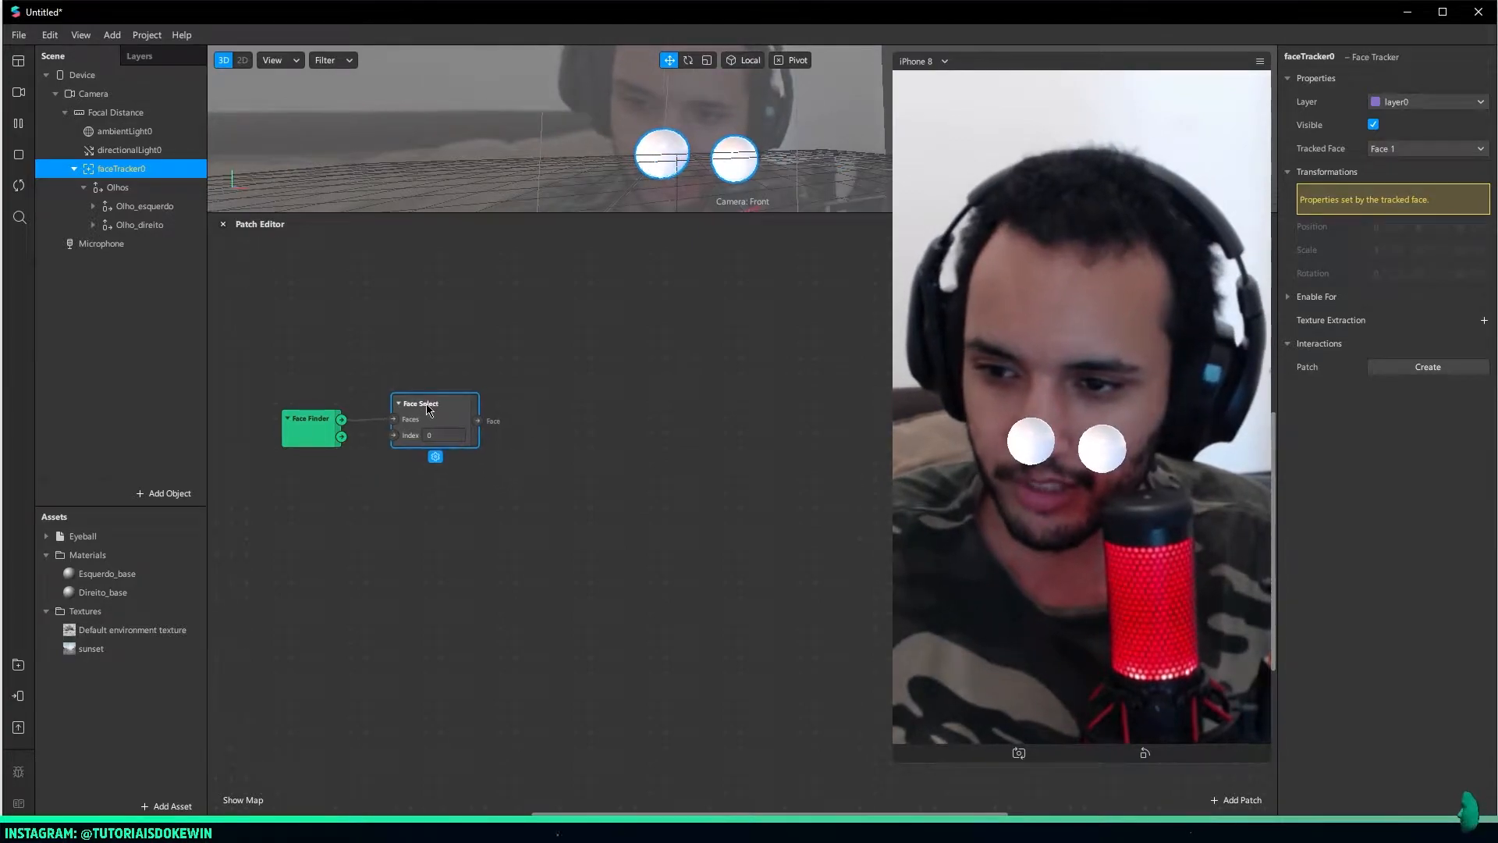
{"action": "left_click_drag", "start_coordinate": [484, 422], "coordinate": [529, 423]}
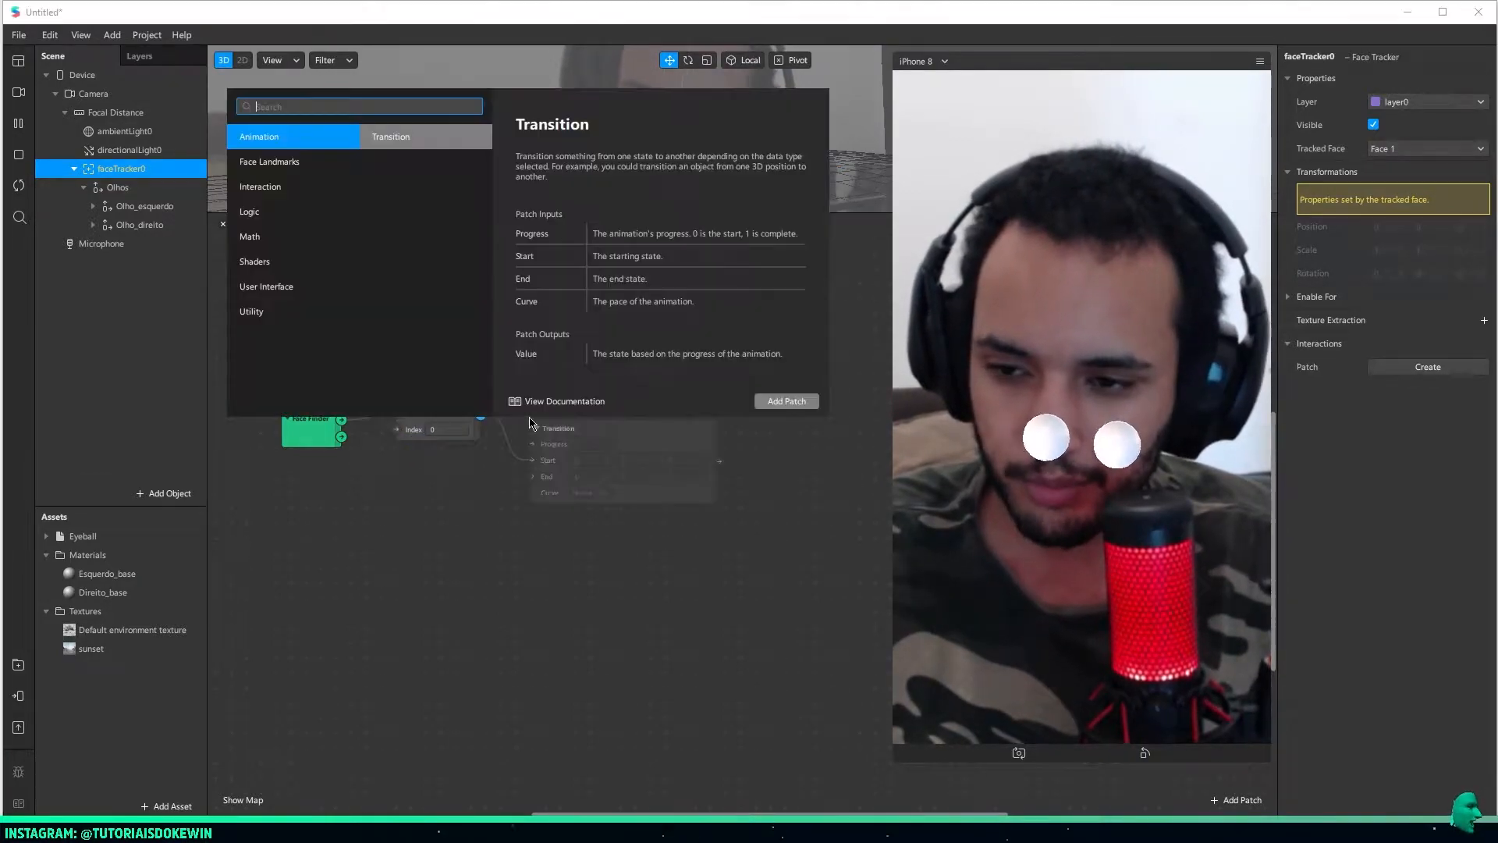
{"action": "type", "text": "eye"}
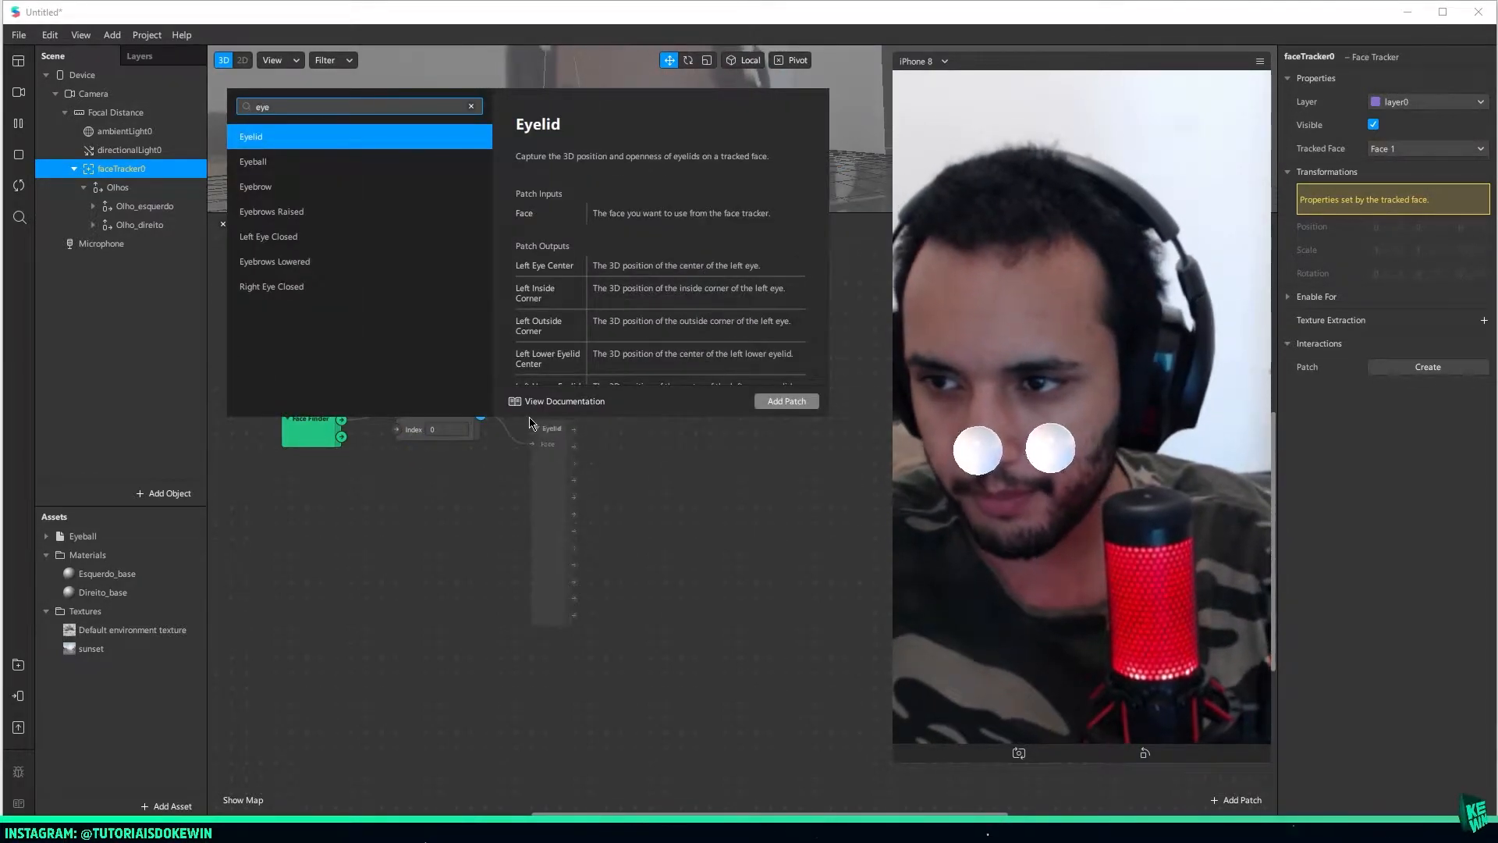
{"action": "key", "text": "Down"}
{"action": "key", "text": "Return"}
{"action": "left_click_drag", "start_coordinate": [550, 490], "coordinate": [561, 375]}
{"action": "scroll", "coordinate": [587, 329], "scroll_direction": "up", "scroll_amount": 2}
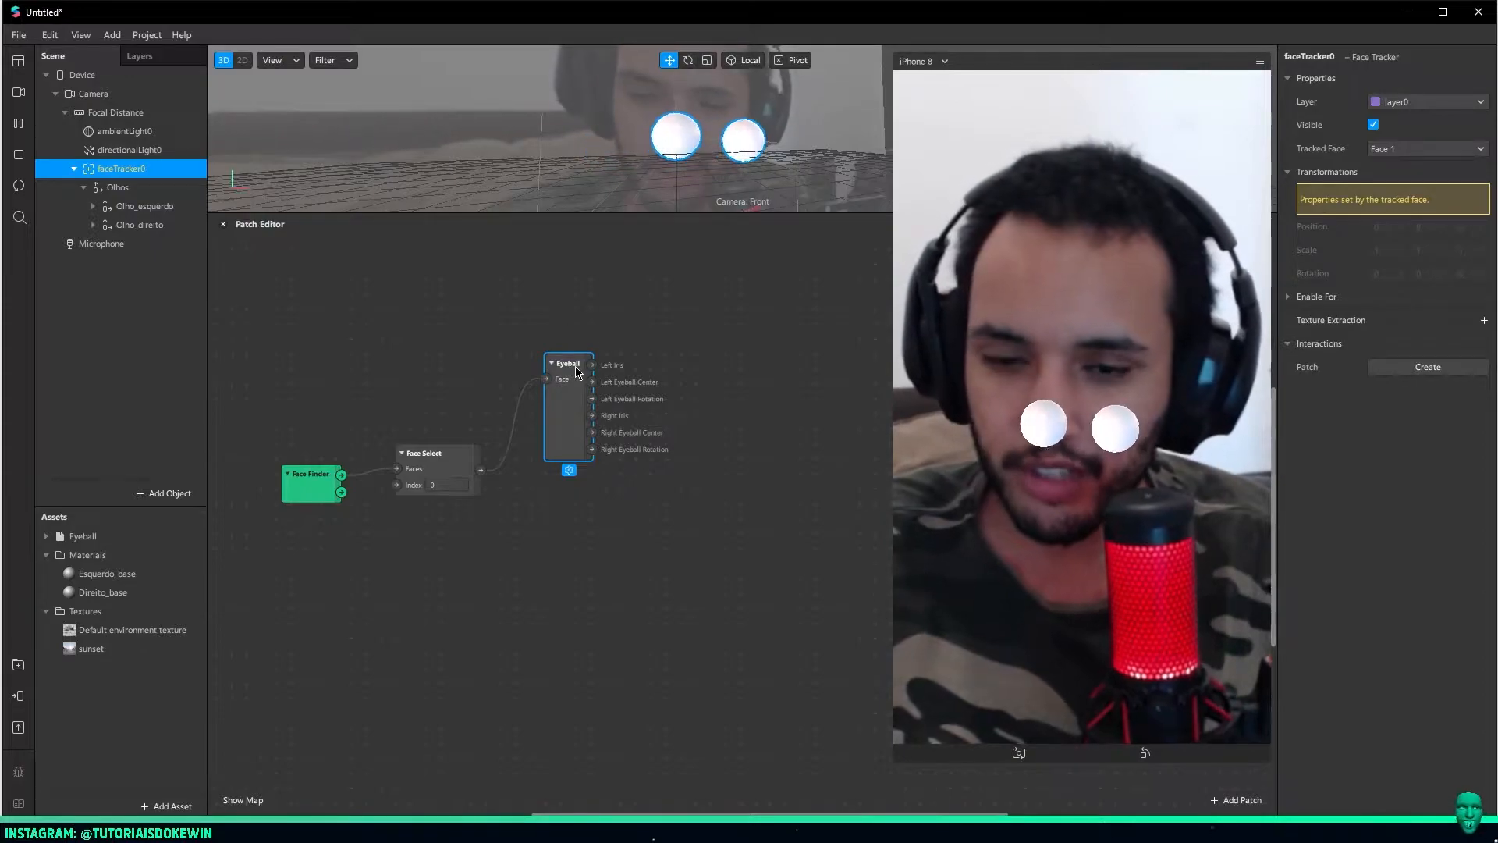
Create 3D Position patches for Olho_esquerdo and Olho_direito and place them one above the other beside the Eyeball patch
{"action": "left_click", "coordinate": [145, 206]}
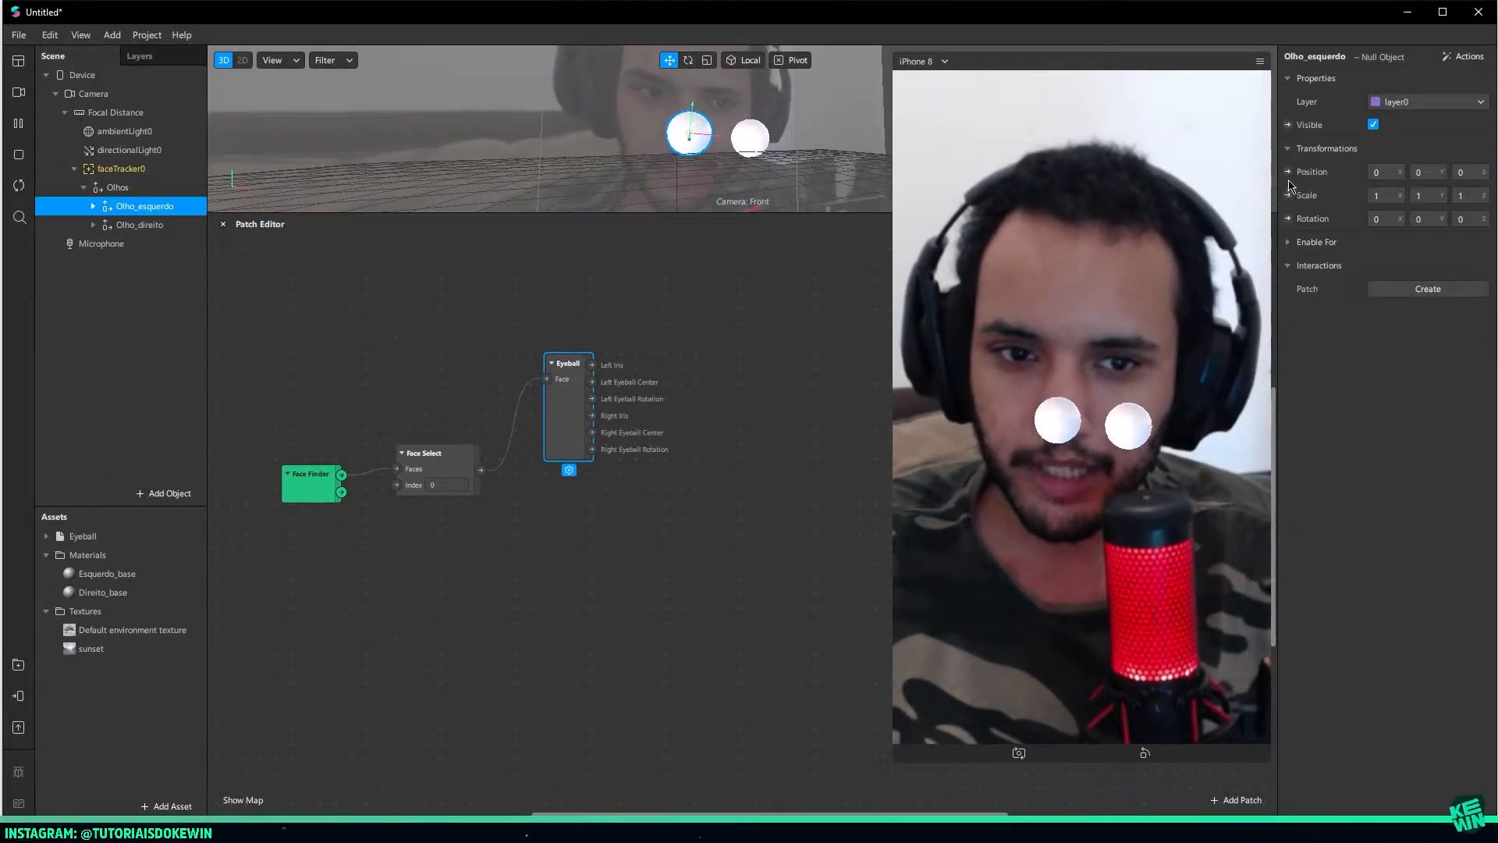
{"action": "left_click", "coordinate": [1287, 172]}
{"action": "left_click_drag", "start_coordinate": [778, 544], "coordinate": [774, 309]}
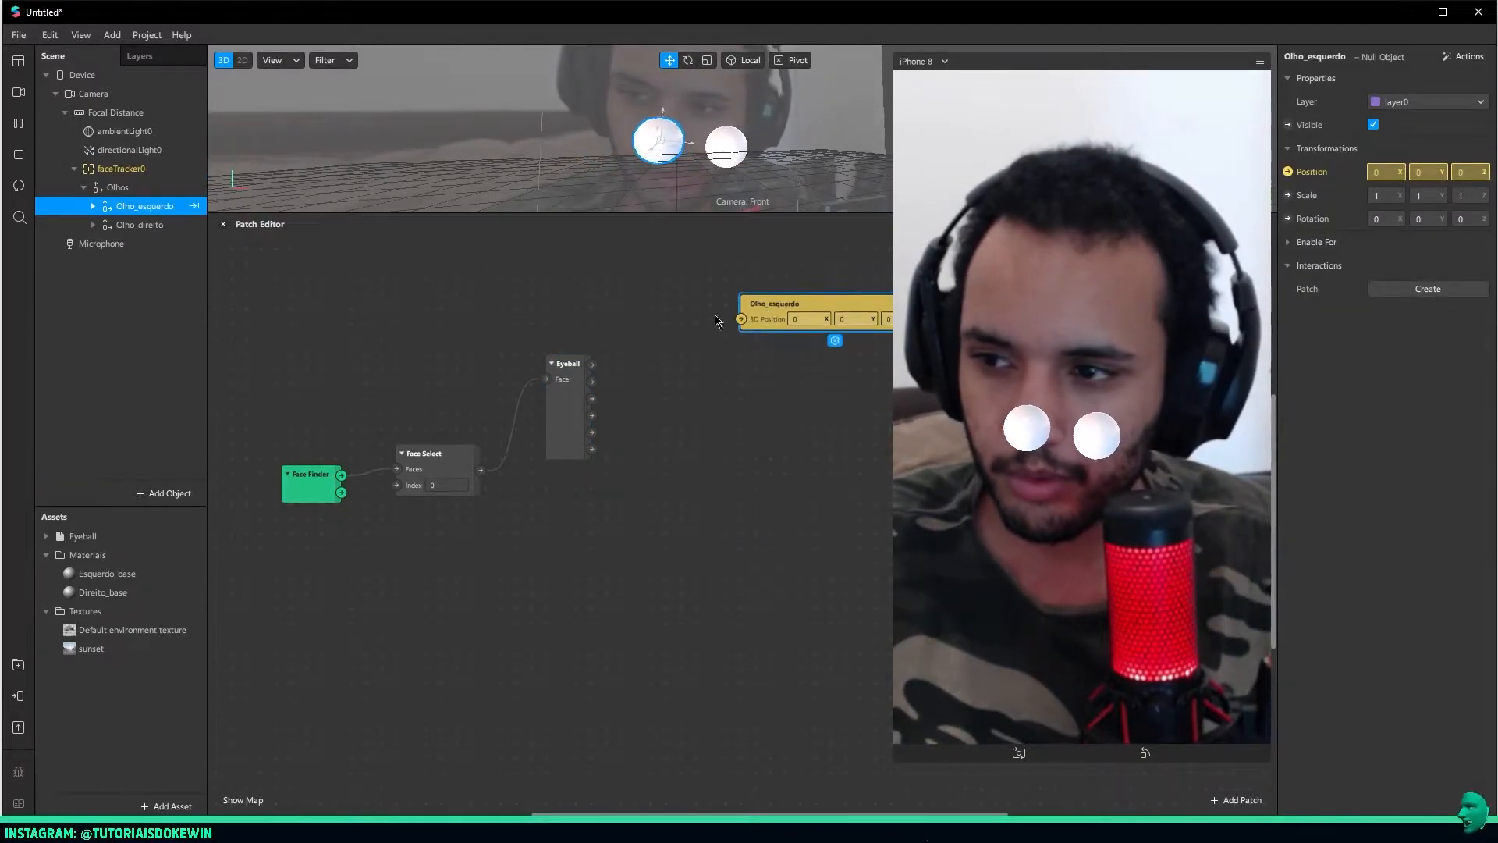
{"action": "left_click", "coordinate": [140, 224]}
{"action": "left_click", "coordinate": [1288, 172]}
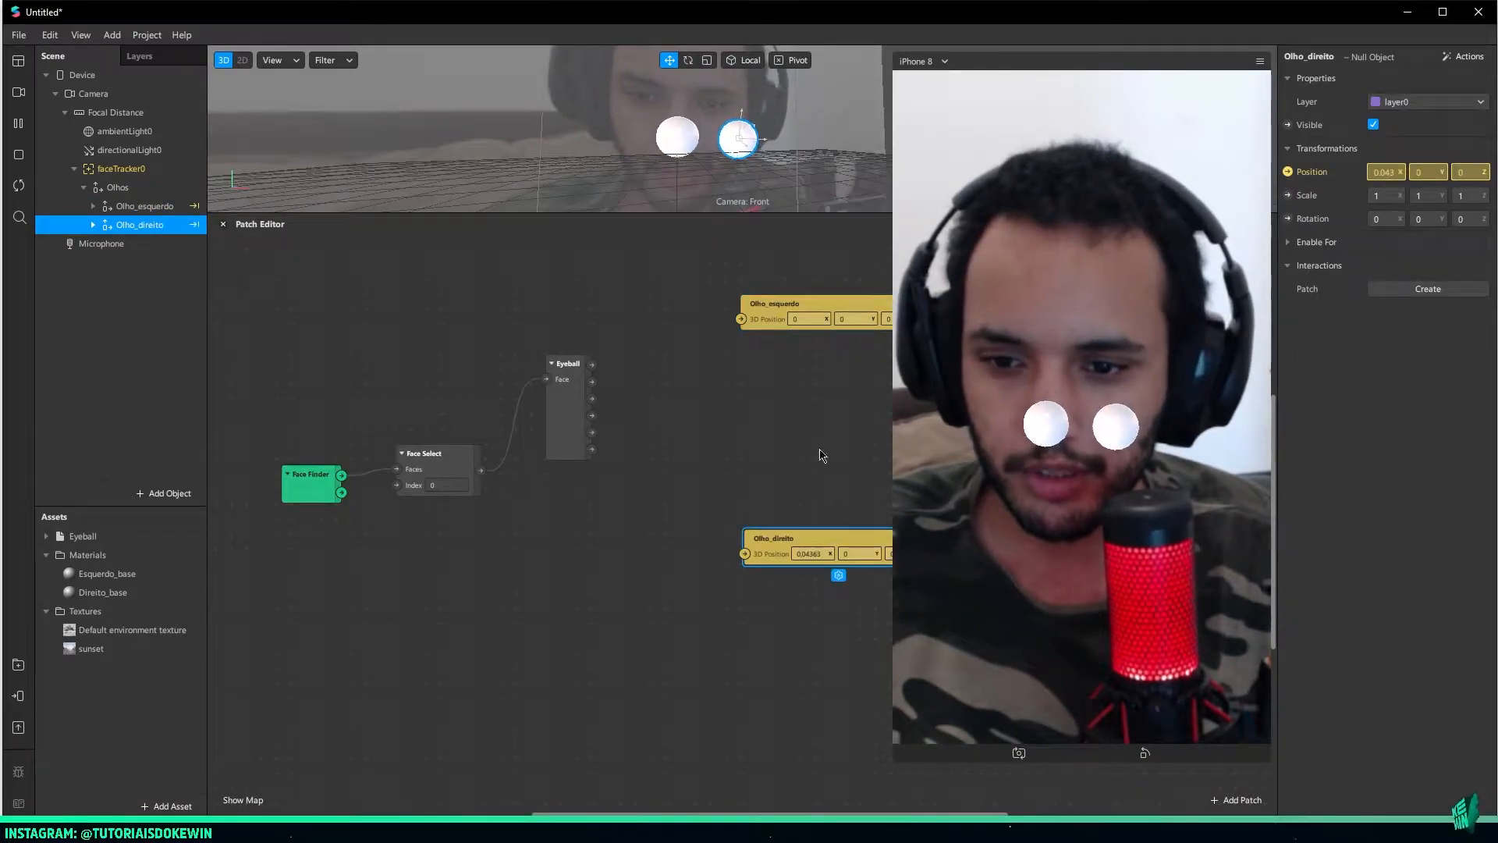
{"action": "left_click_drag", "start_coordinate": [767, 541], "coordinate": [777, 417]}
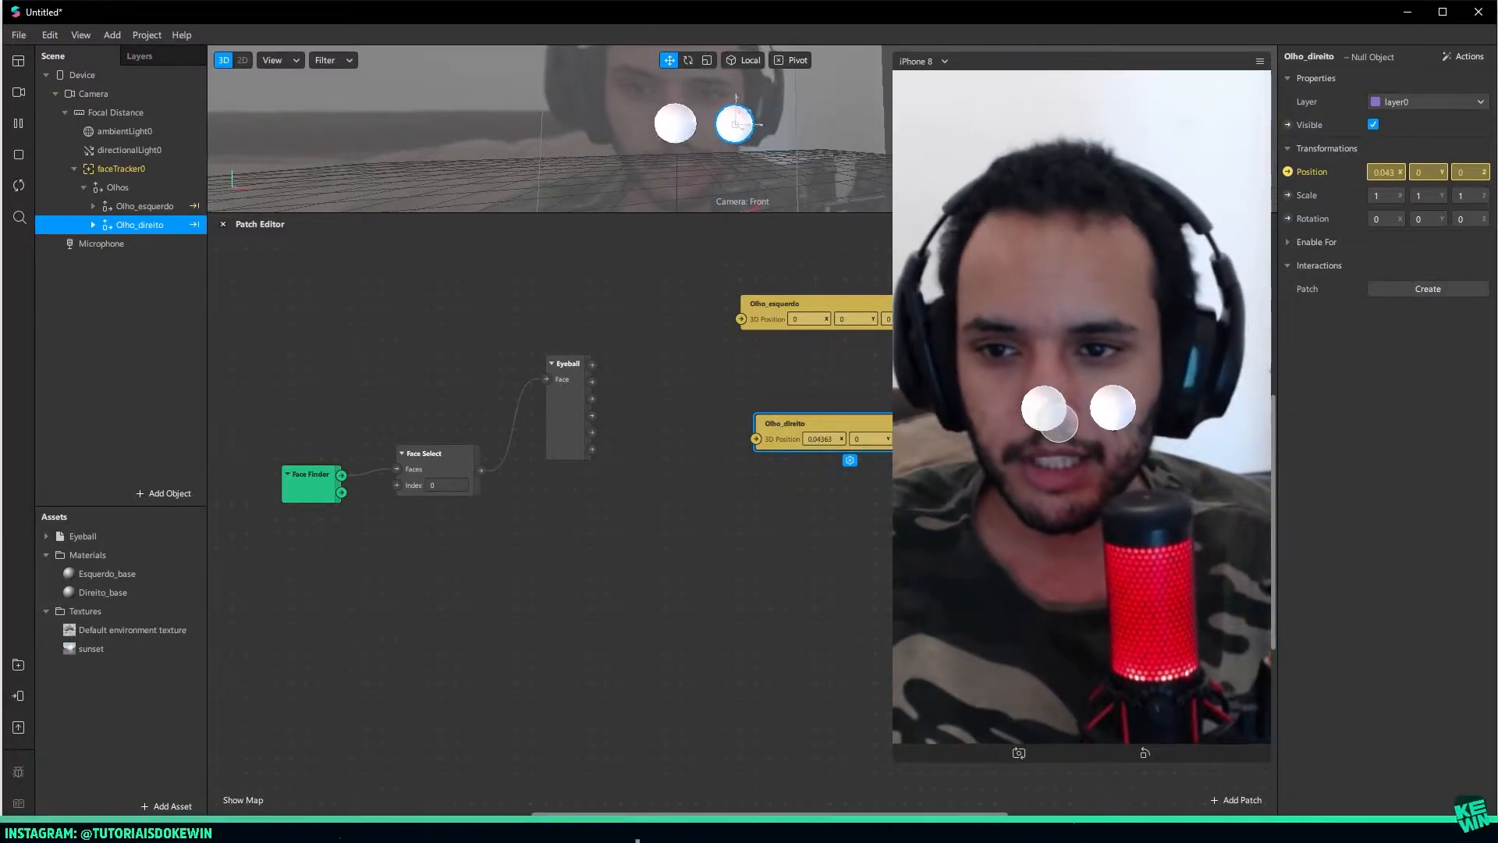
{"action": "left_click_drag", "start_coordinate": [790, 446], "coordinate": [776, 423]}
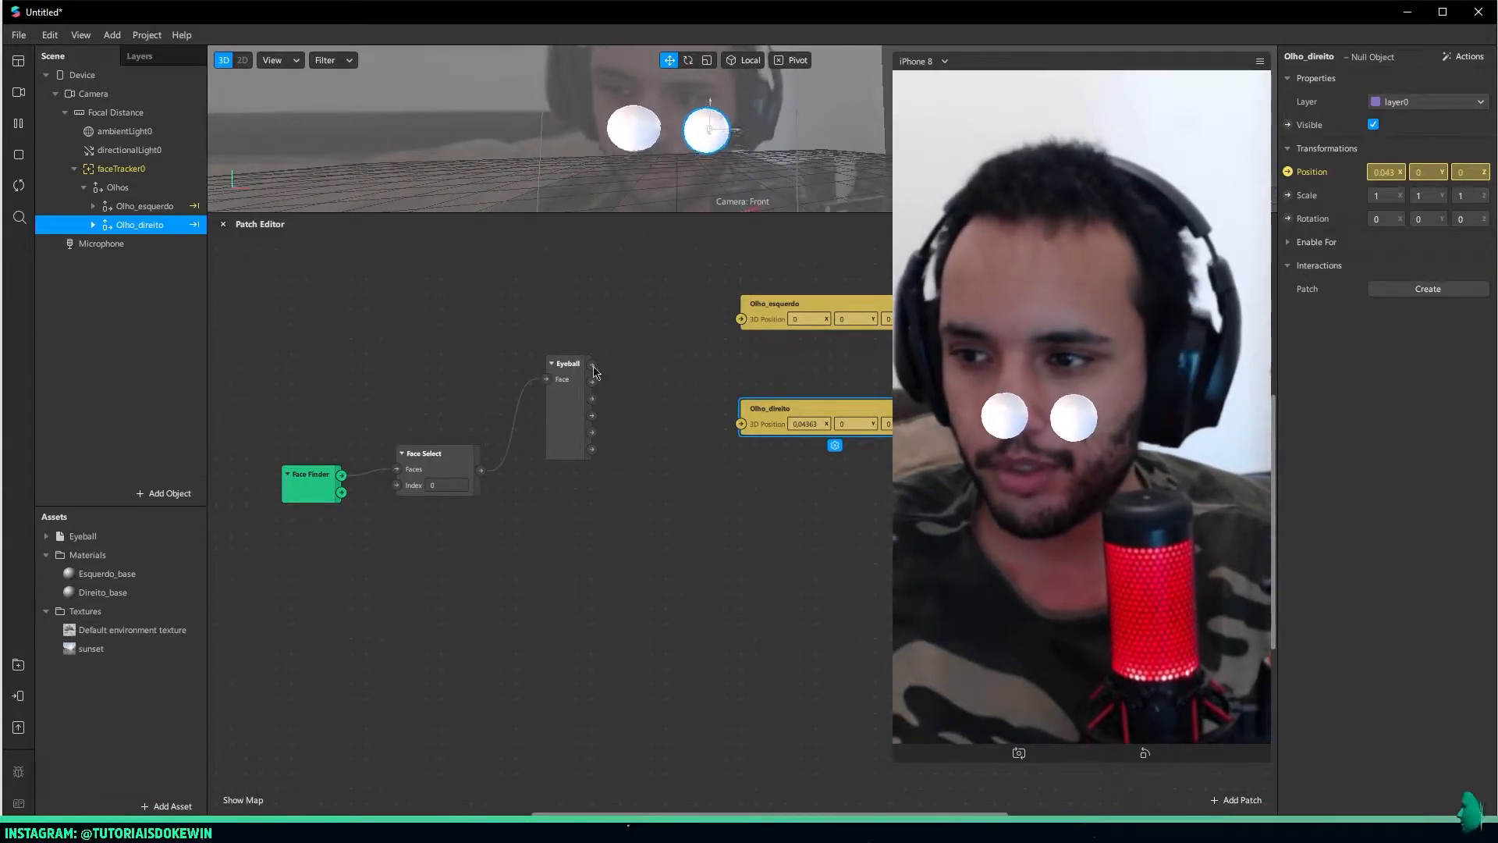
Connect Left Eyeball Center to Olho_esquerdo's 3D Position and Right Eyeball Center to Olho_direito's 3D Position
{"action": "left_click", "coordinate": [573, 410]}
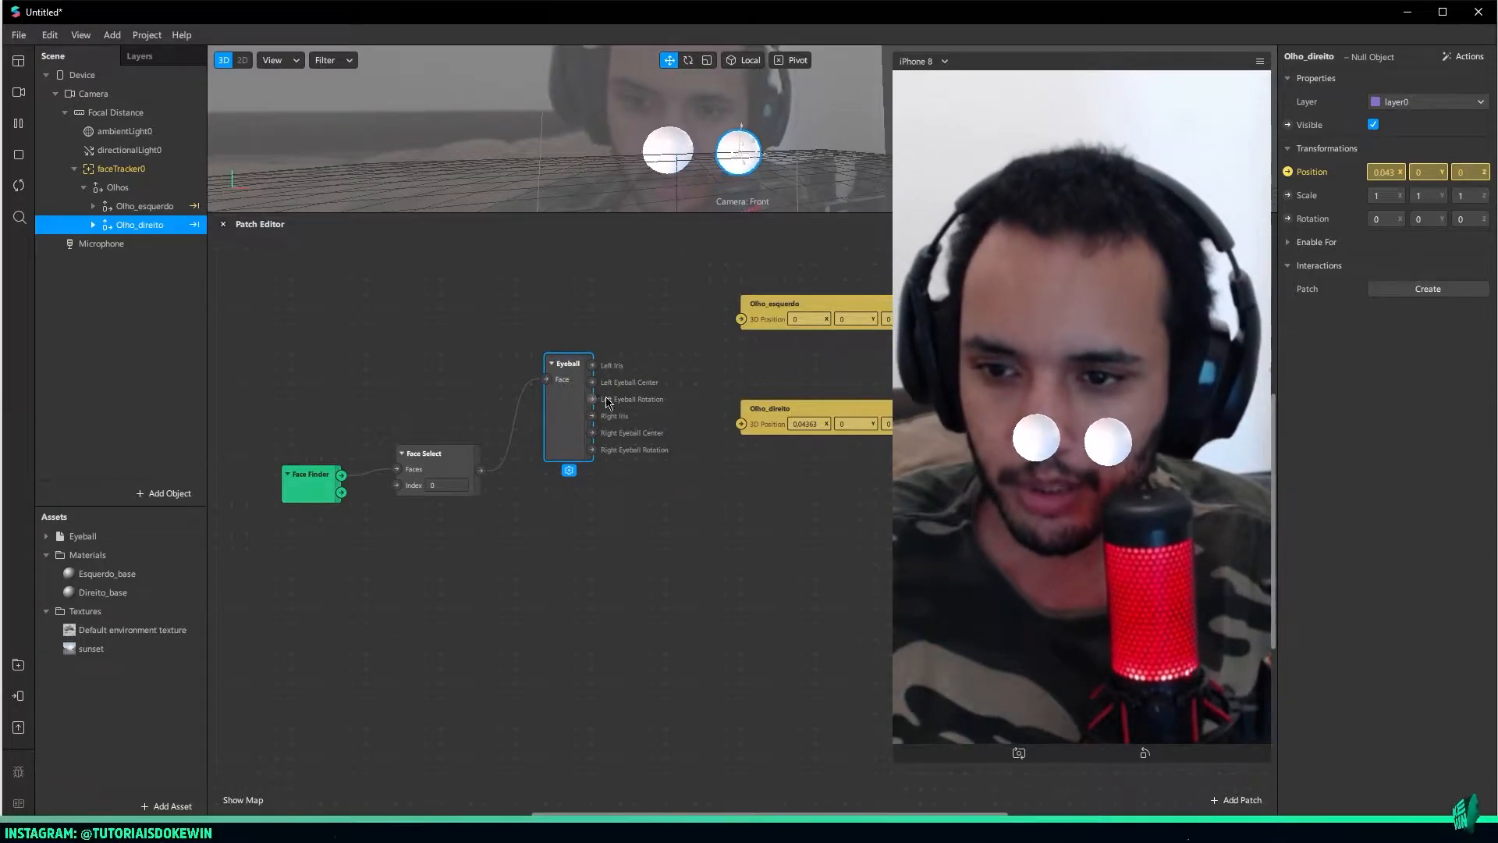
{"action": "left_click_drag", "start_coordinate": [592, 382], "coordinate": [746, 331]}
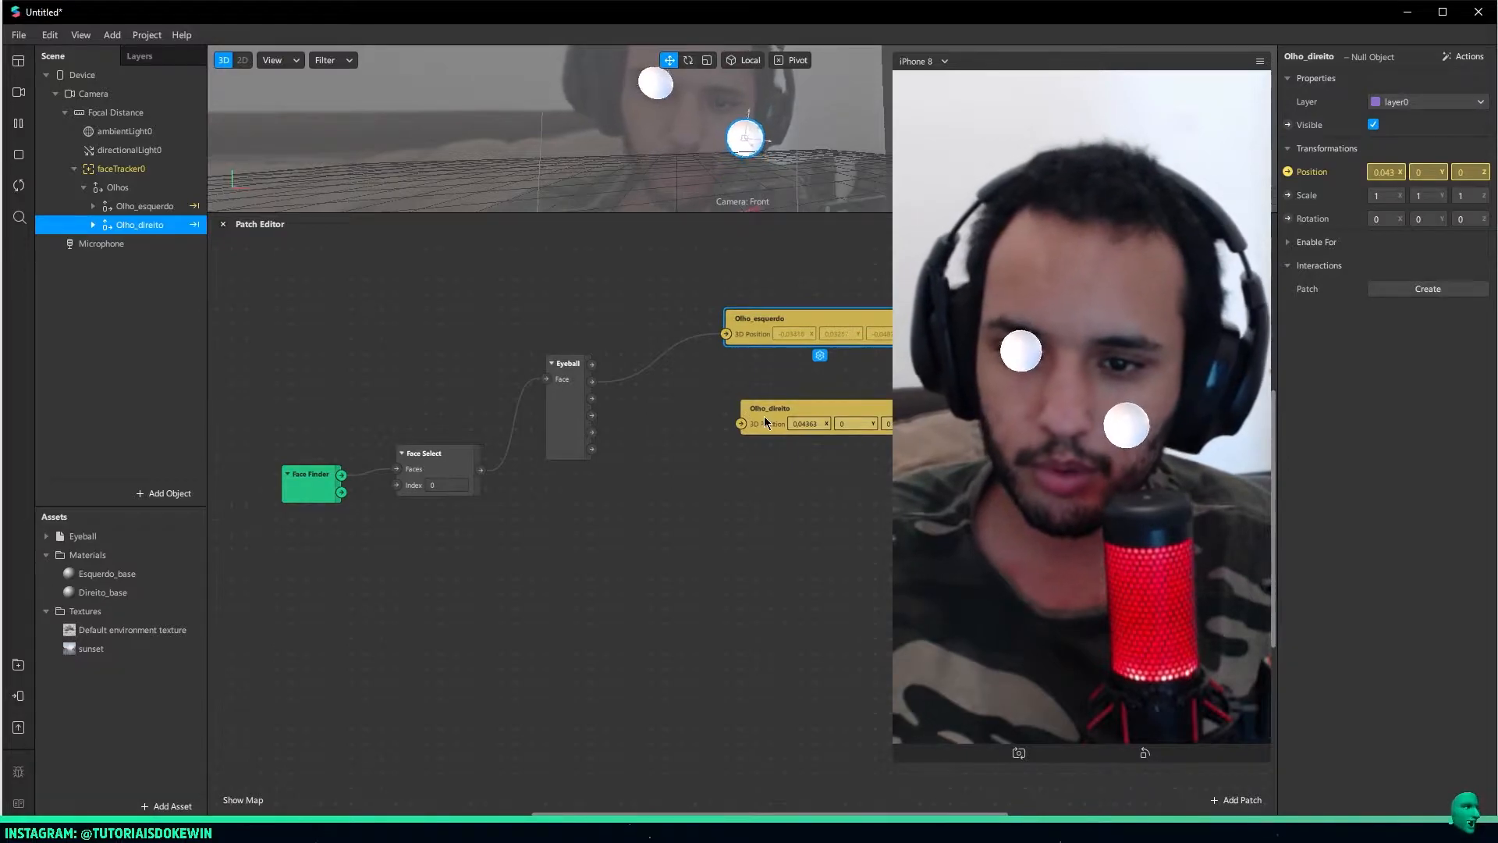
{"action": "left_click_drag", "start_coordinate": [765, 415], "coordinate": [750, 430]}
{"action": "left_click", "coordinate": [568, 431]}
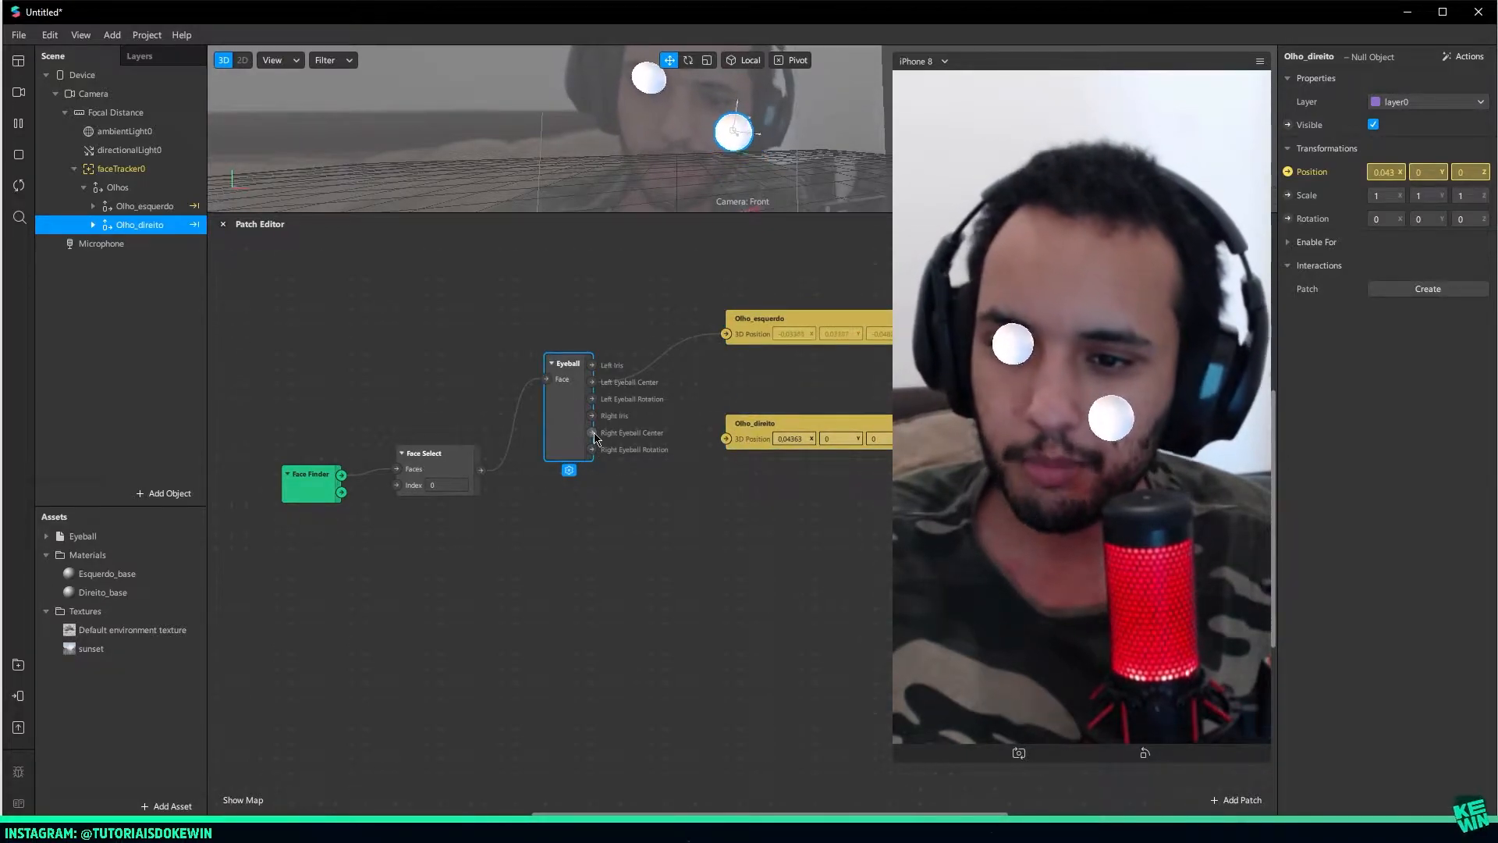
{"action": "left_click_drag", "start_coordinate": [593, 433], "coordinate": [632, 426]}
{"action": "left_click_drag", "start_coordinate": [723, 435], "coordinate": [727, 439]}
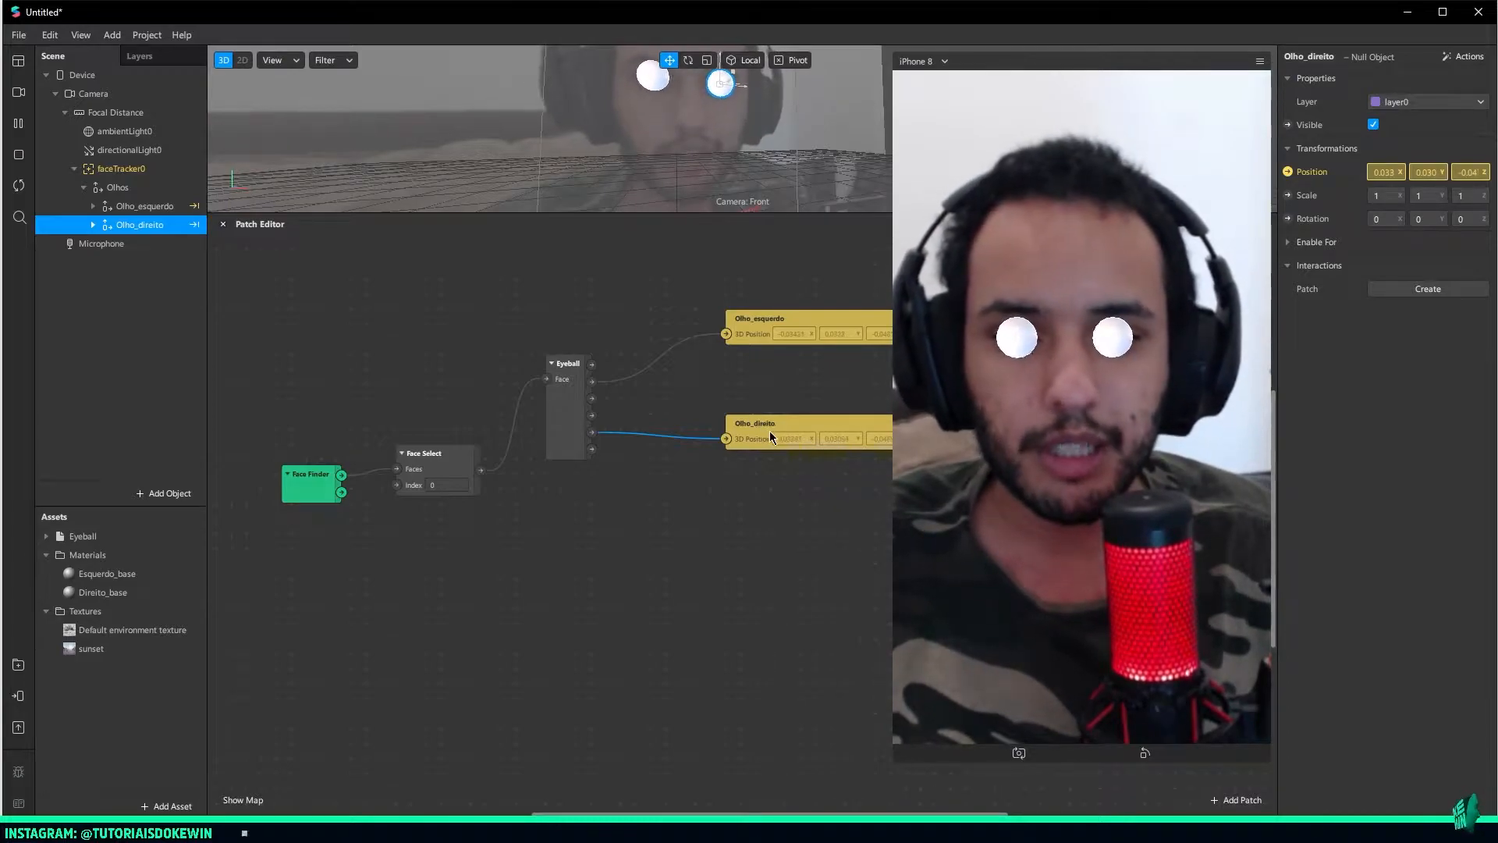
Set the Face Tracking accuracy to High in the project's capabilities
{"action": "left_click", "coordinate": [147, 35]}
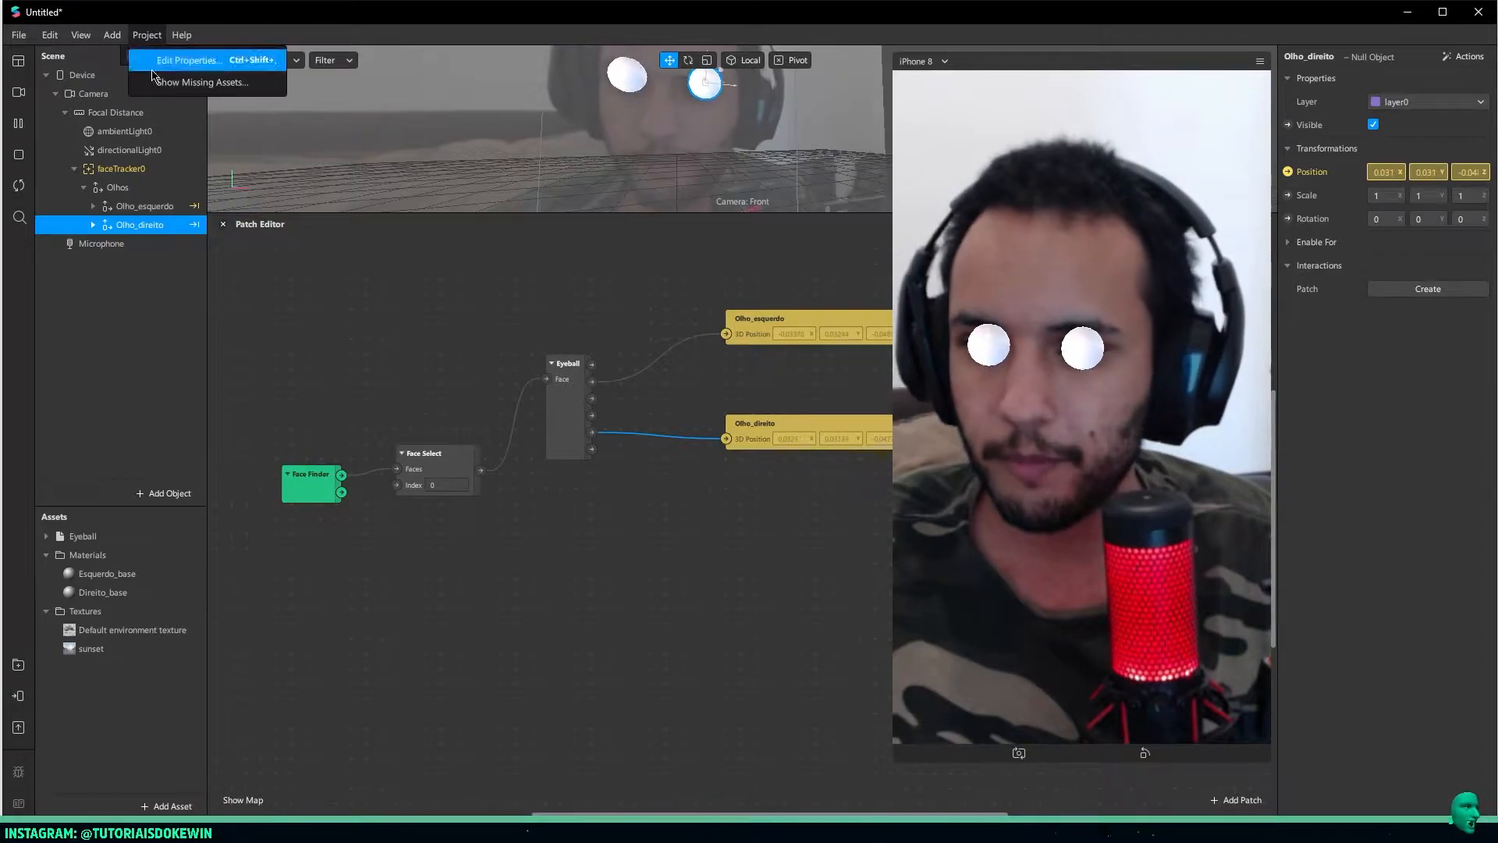
{"action": "left_click", "coordinate": [154, 63]}
{"action": "left_click", "coordinate": [511, 277]}
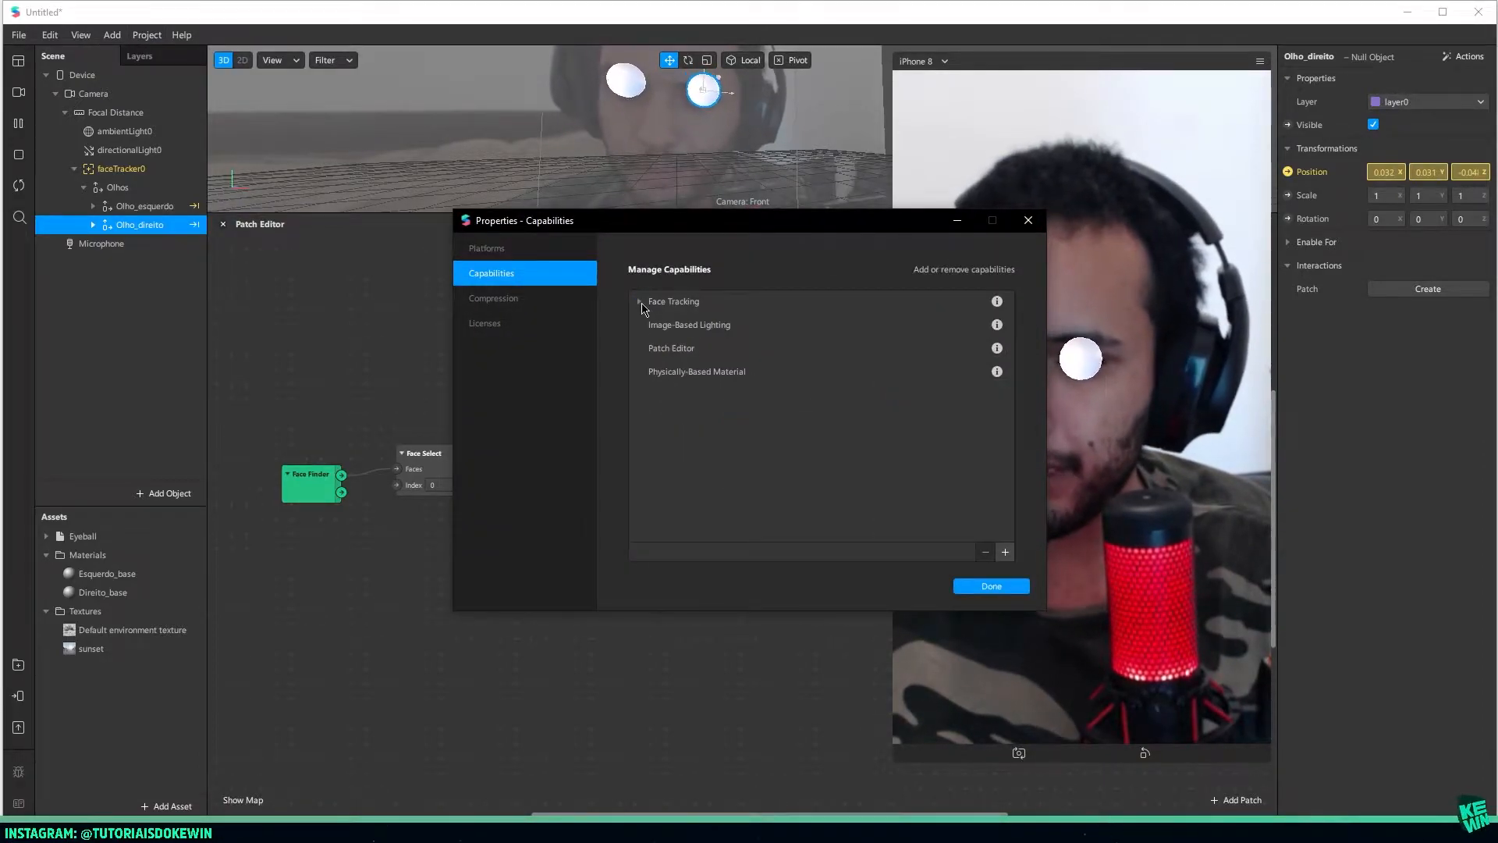
{"action": "left_click", "coordinate": [640, 302]}
{"action": "left_click", "coordinate": [835, 348]}
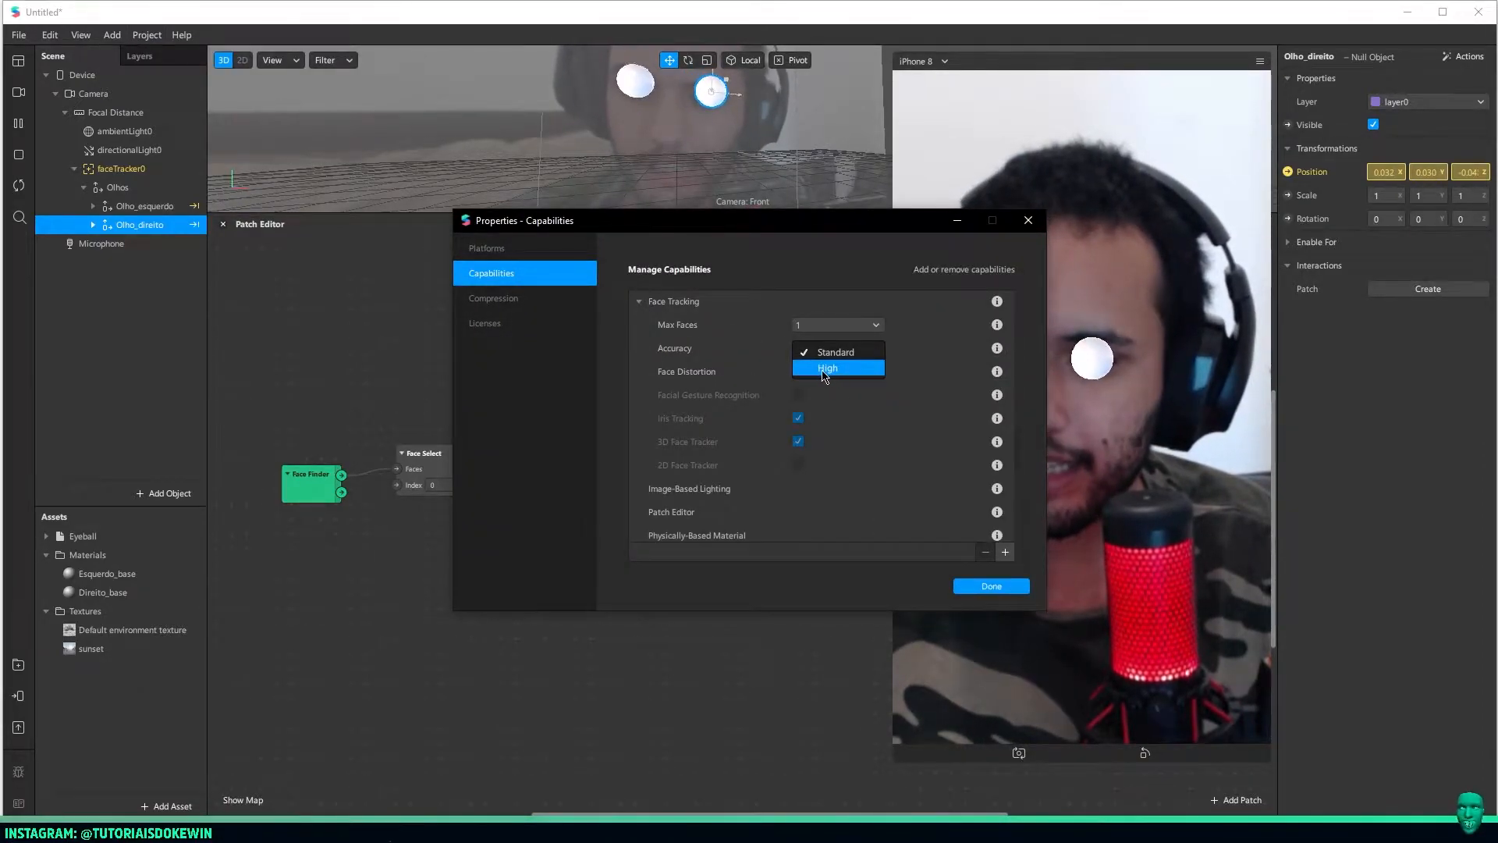
{"action": "left_click", "coordinate": [827, 367]}
{"action": "left_click", "coordinate": [989, 587]}
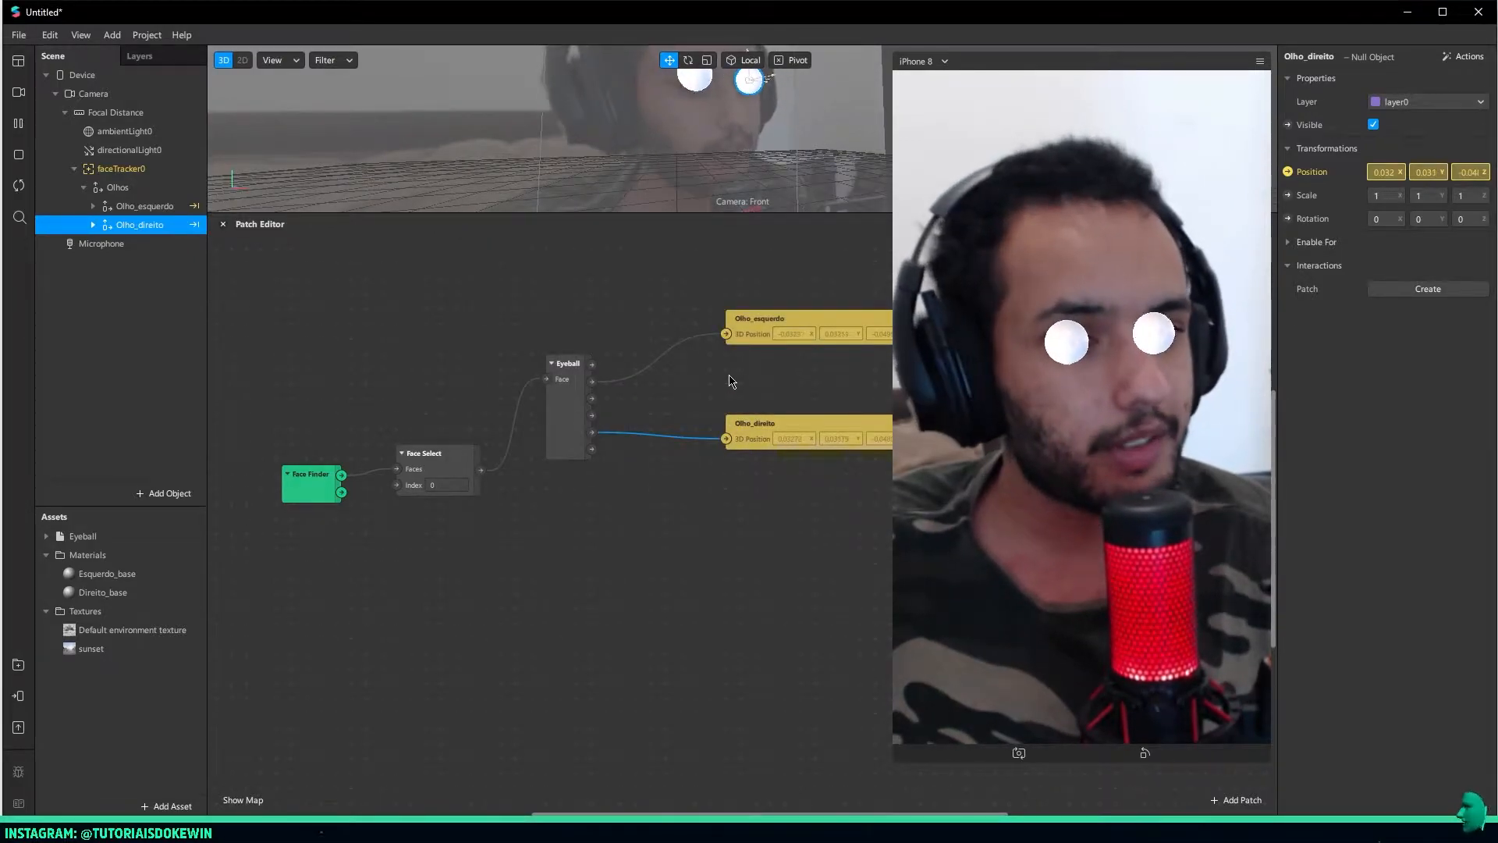
Pause the preview to examine how the eyeballs sit over the eyes, and resume it
{"action": "left_click", "coordinate": [26, 130]}
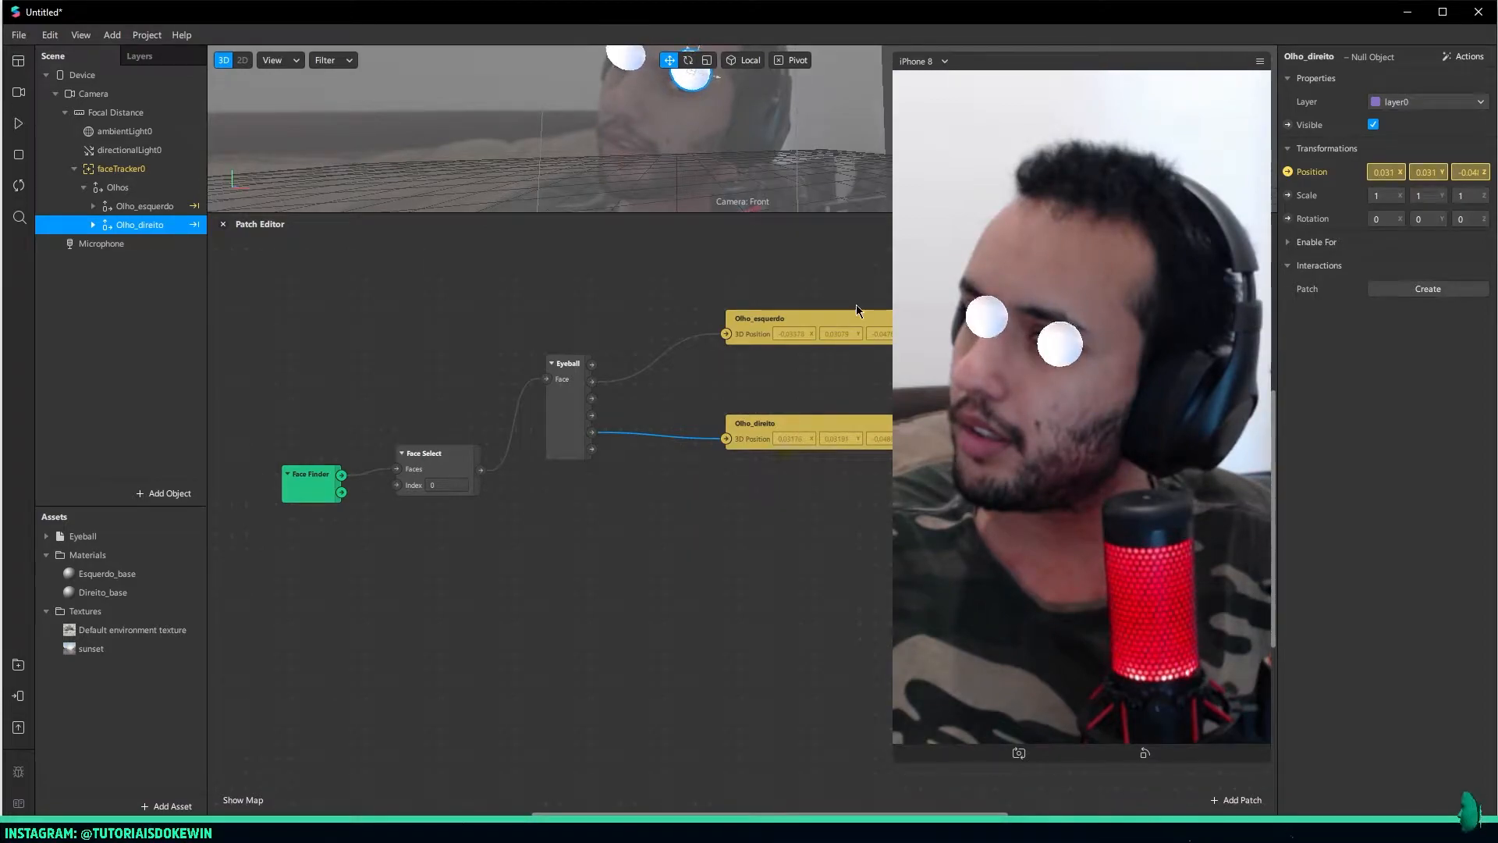
{"action": "left_click", "coordinate": [21, 127]}
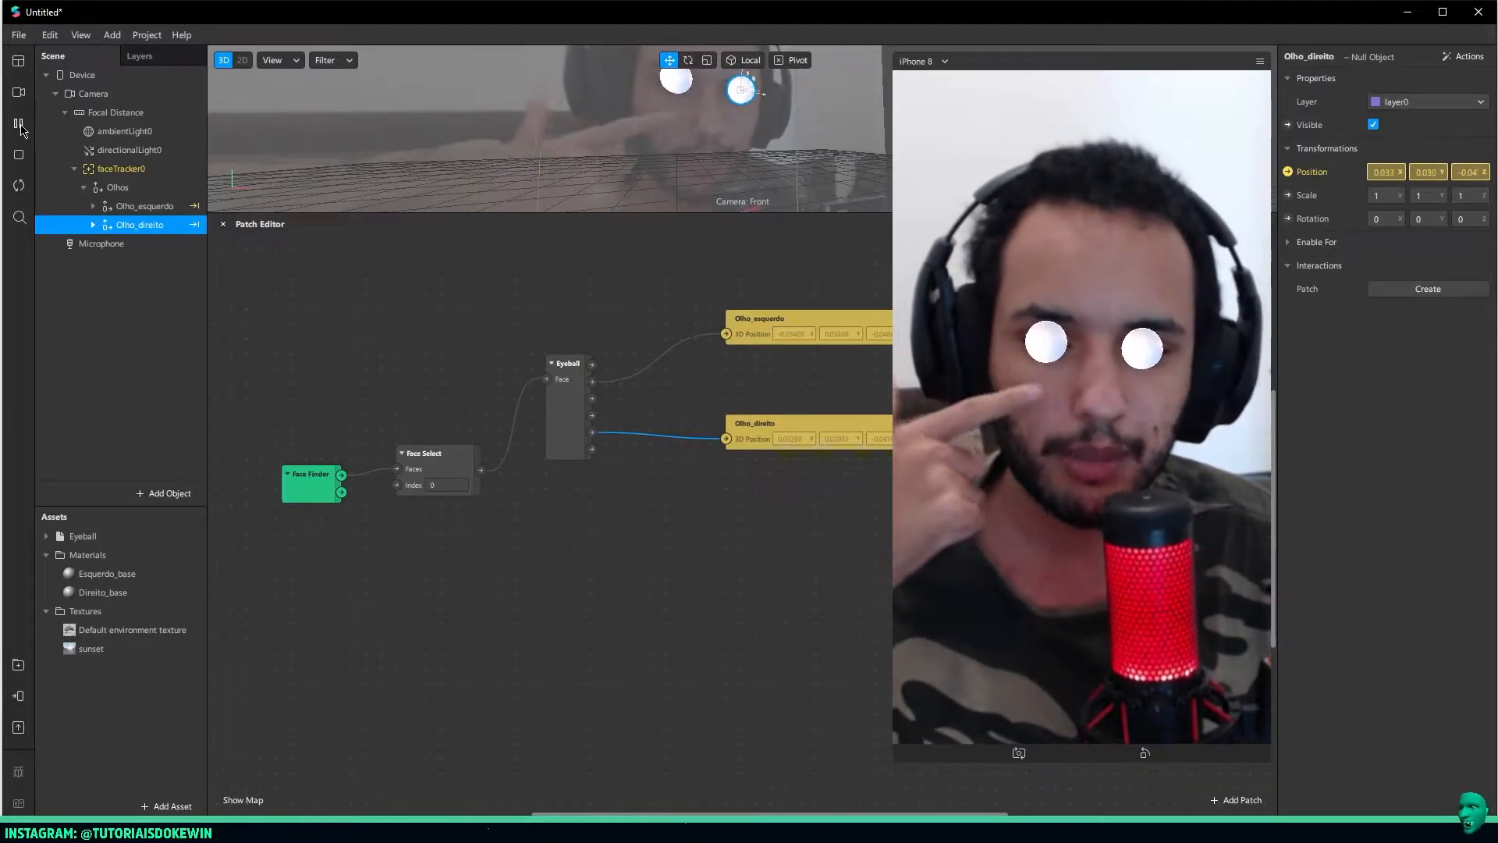
Create 3D Scale patches for Olho_esquerdo and Olho_direito and stack them below the position patches
{"action": "left_click", "coordinate": [129, 208]}
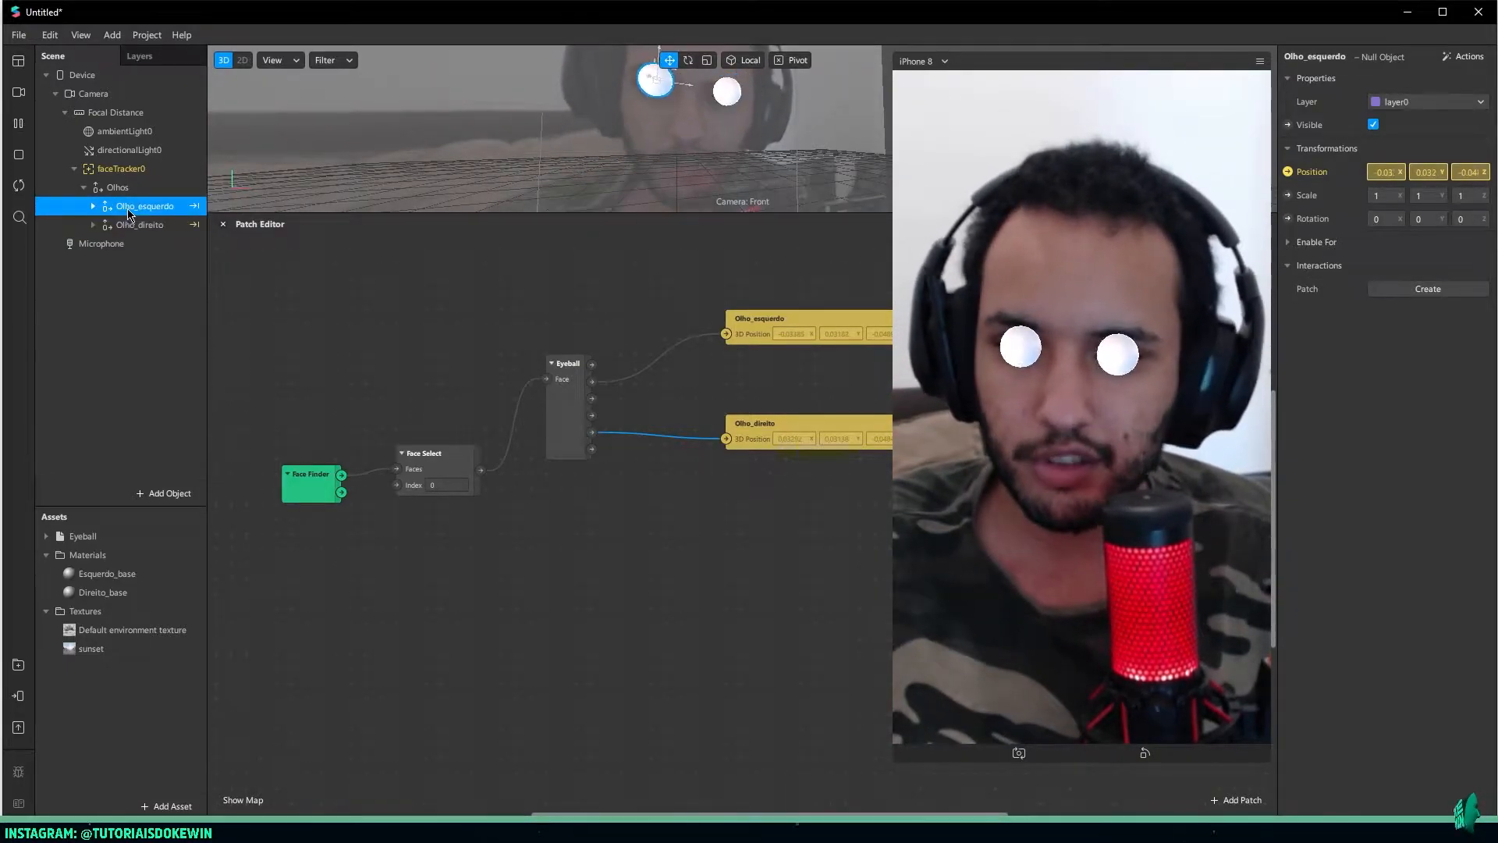
{"action": "left_click", "coordinate": [1387, 194]}
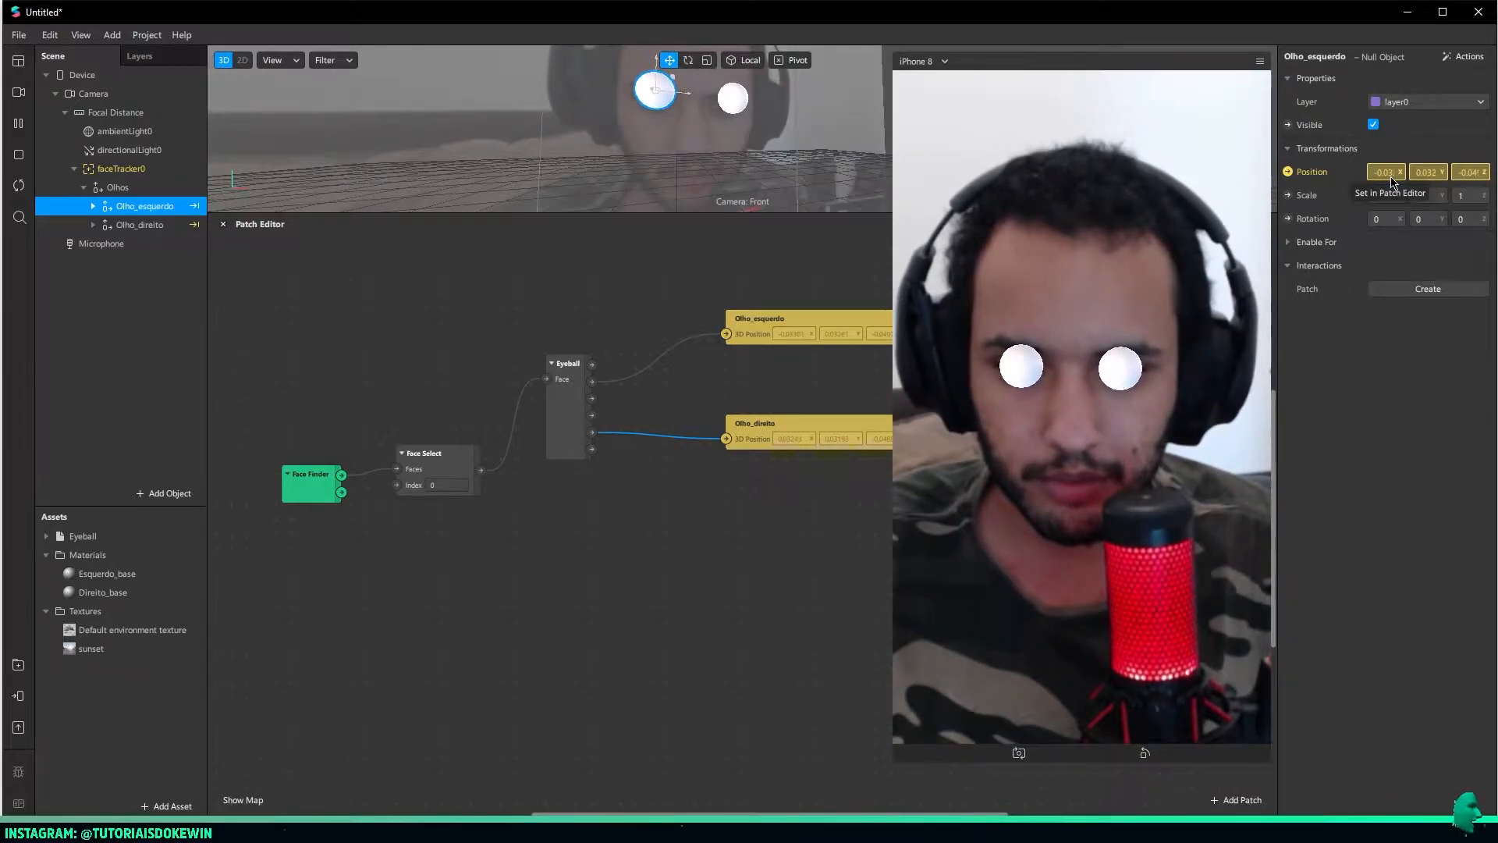
{"action": "left_click", "coordinate": [168, 224], "text": "ctrl"}
{"action": "left_click", "coordinate": [1287, 195]}
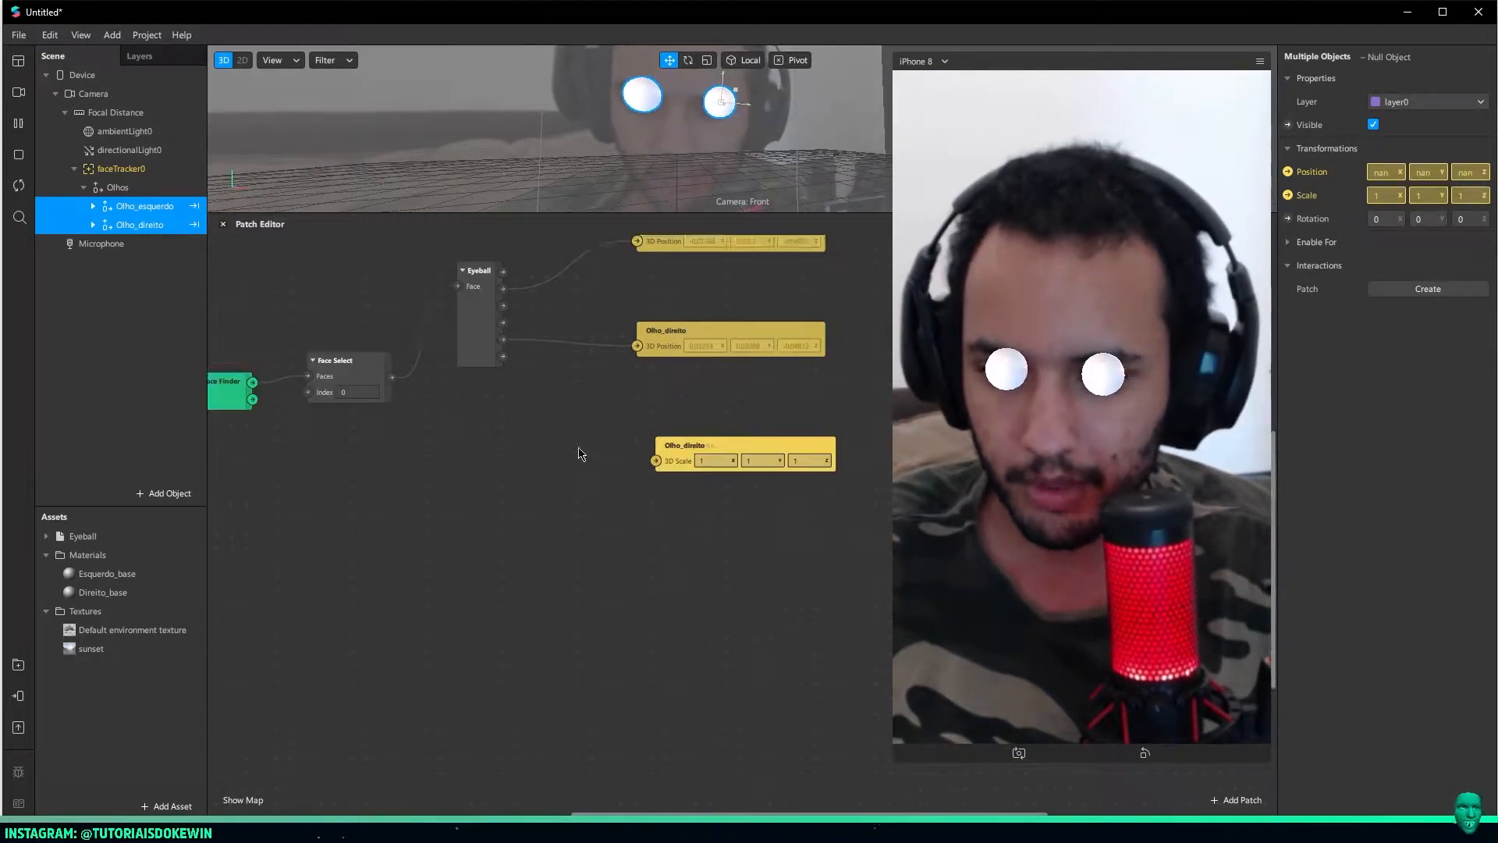
{"action": "left_click_drag", "start_coordinate": [581, 446], "coordinate": [581, 446]}
{"action": "left_click", "coordinate": [574, 375], "text": "ctrl"}
{"action": "key", "text": "ctrl+l"}
{"action": "left_click", "coordinate": [487, 448]}
{"action": "left_click_drag", "start_coordinate": [444, 466], "coordinate": [721, 454]}
Add a Pack patch and connect its Vector output to the 3D Scale of both eyes
{"action": "right_click", "coordinate": [589, 461]}
{"action": "type", "text": "pa"}
{"action": "key", "text": "Return"}
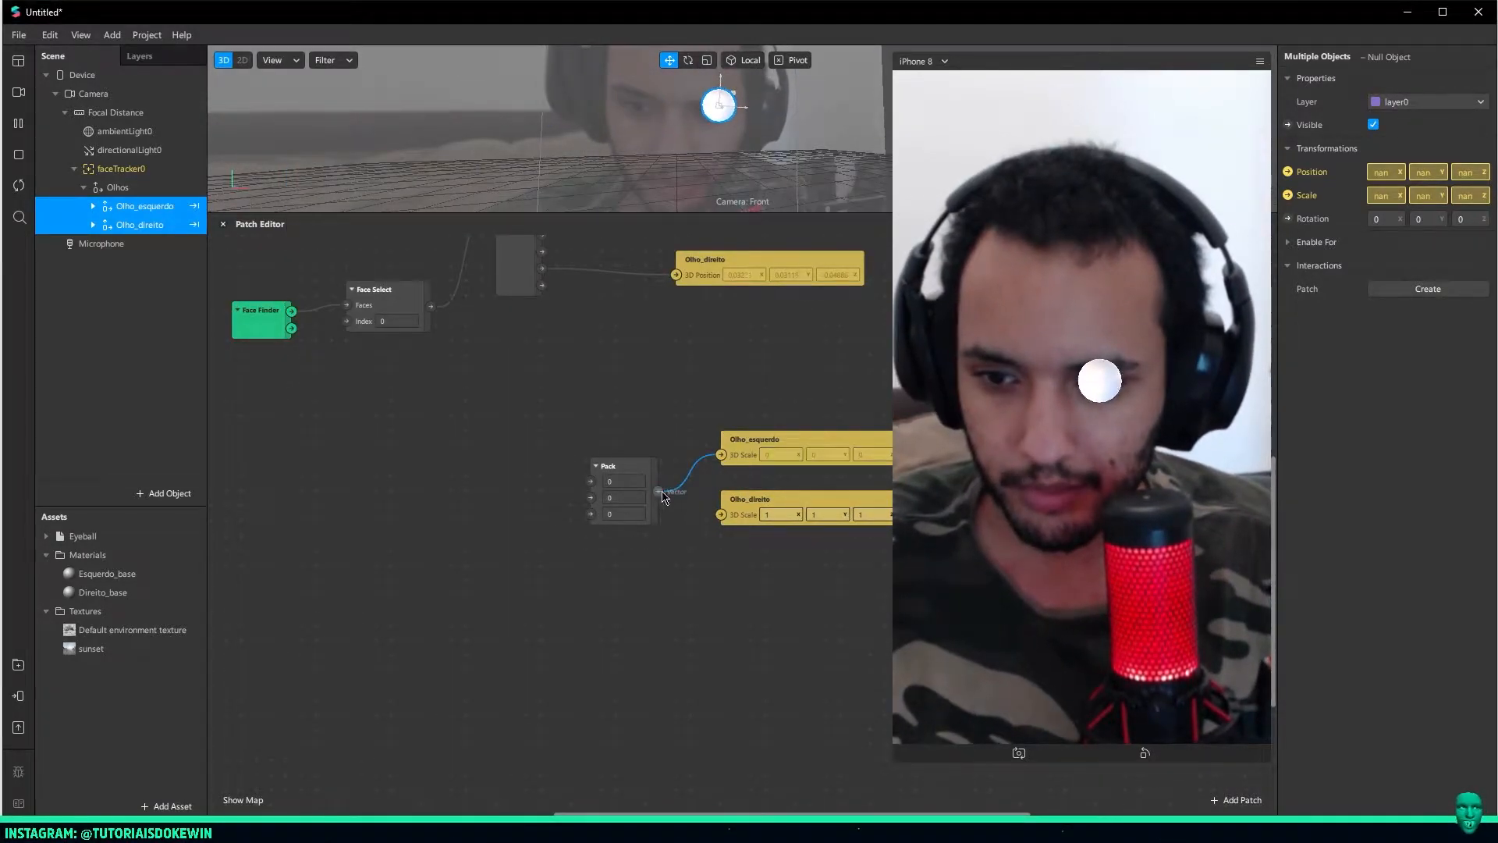
{"action": "left_click_drag", "start_coordinate": [718, 518], "coordinate": [721, 514]}
{"action": "left_click_drag", "start_coordinate": [626, 471], "coordinate": [637, 458]}
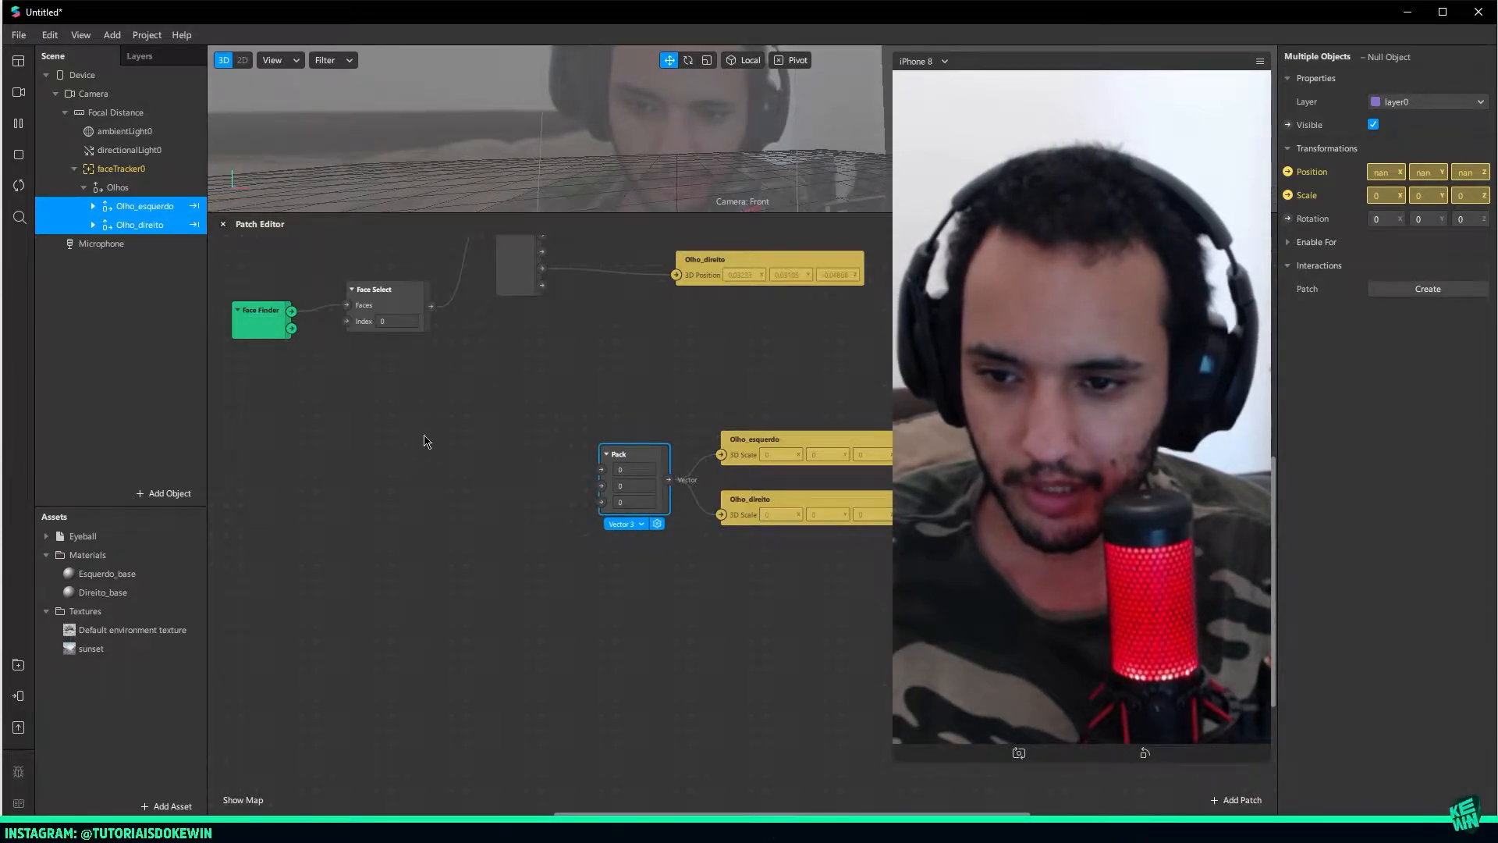
Add a Value patch and connect its output to all three inputs of the Pack patch
{"action": "right_click", "coordinate": [492, 459]}
{"action": "type", "text": "val"}
{"action": "key", "text": "Return"}
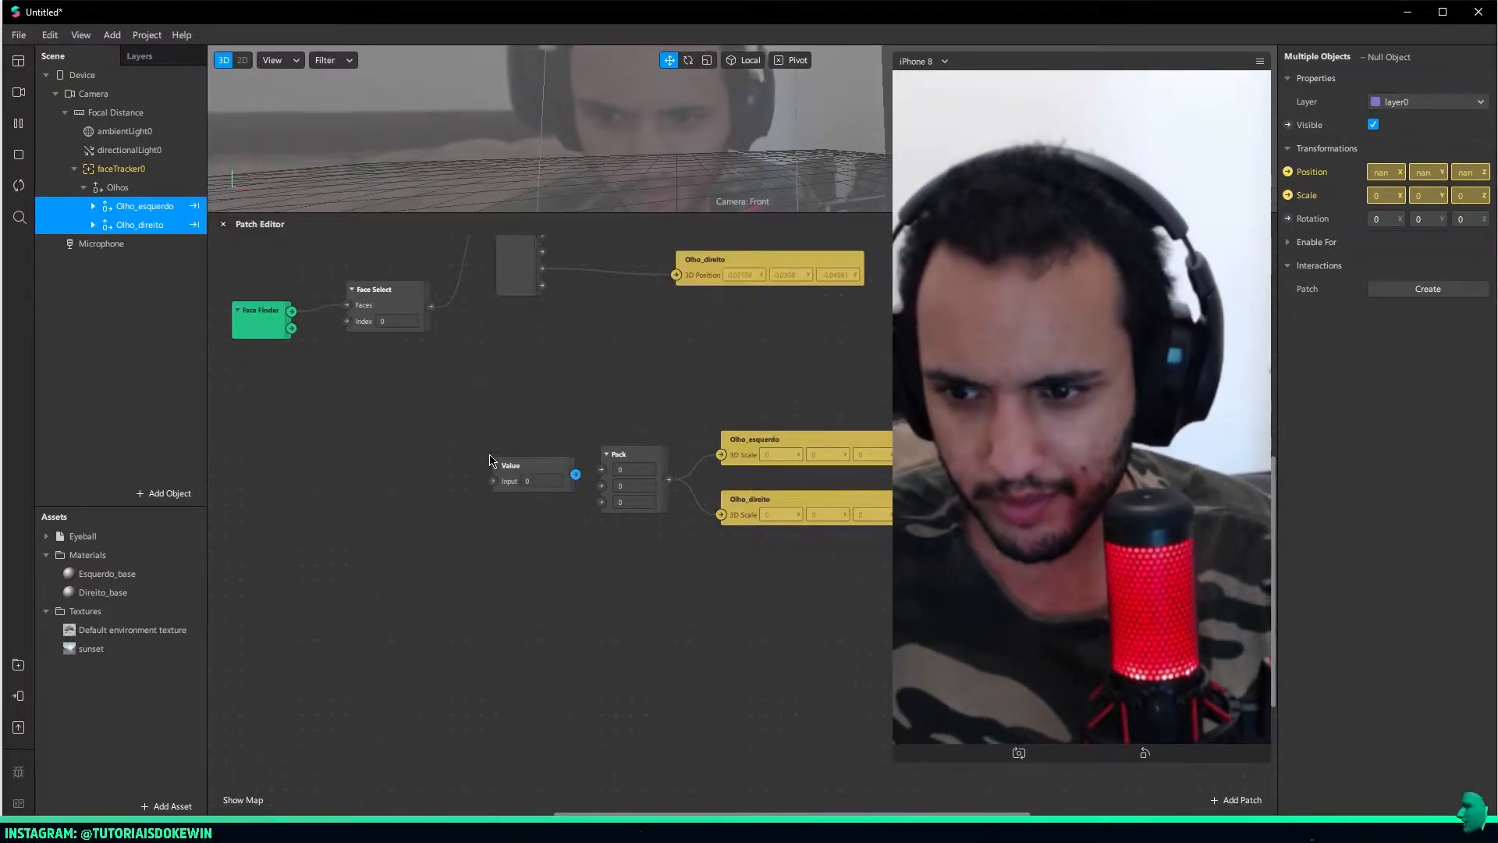
{"action": "left_click_drag", "start_coordinate": [511, 466], "coordinate": [601, 469]}
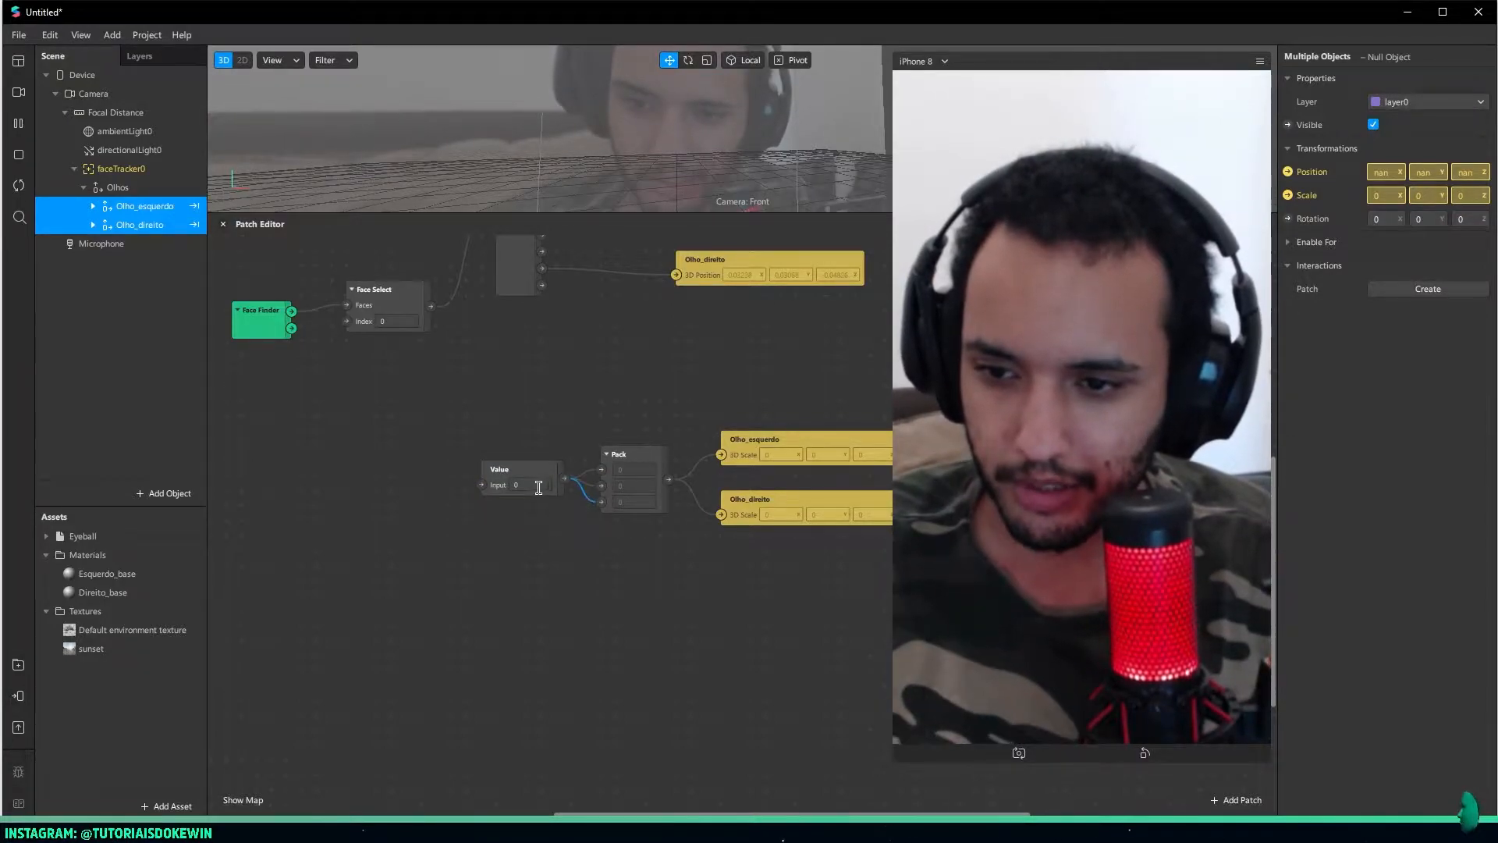
Set the Value patch's input to 1.3 to enlarge both eyeballs
{"action": "left_click", "coordinate": [542, 486]}
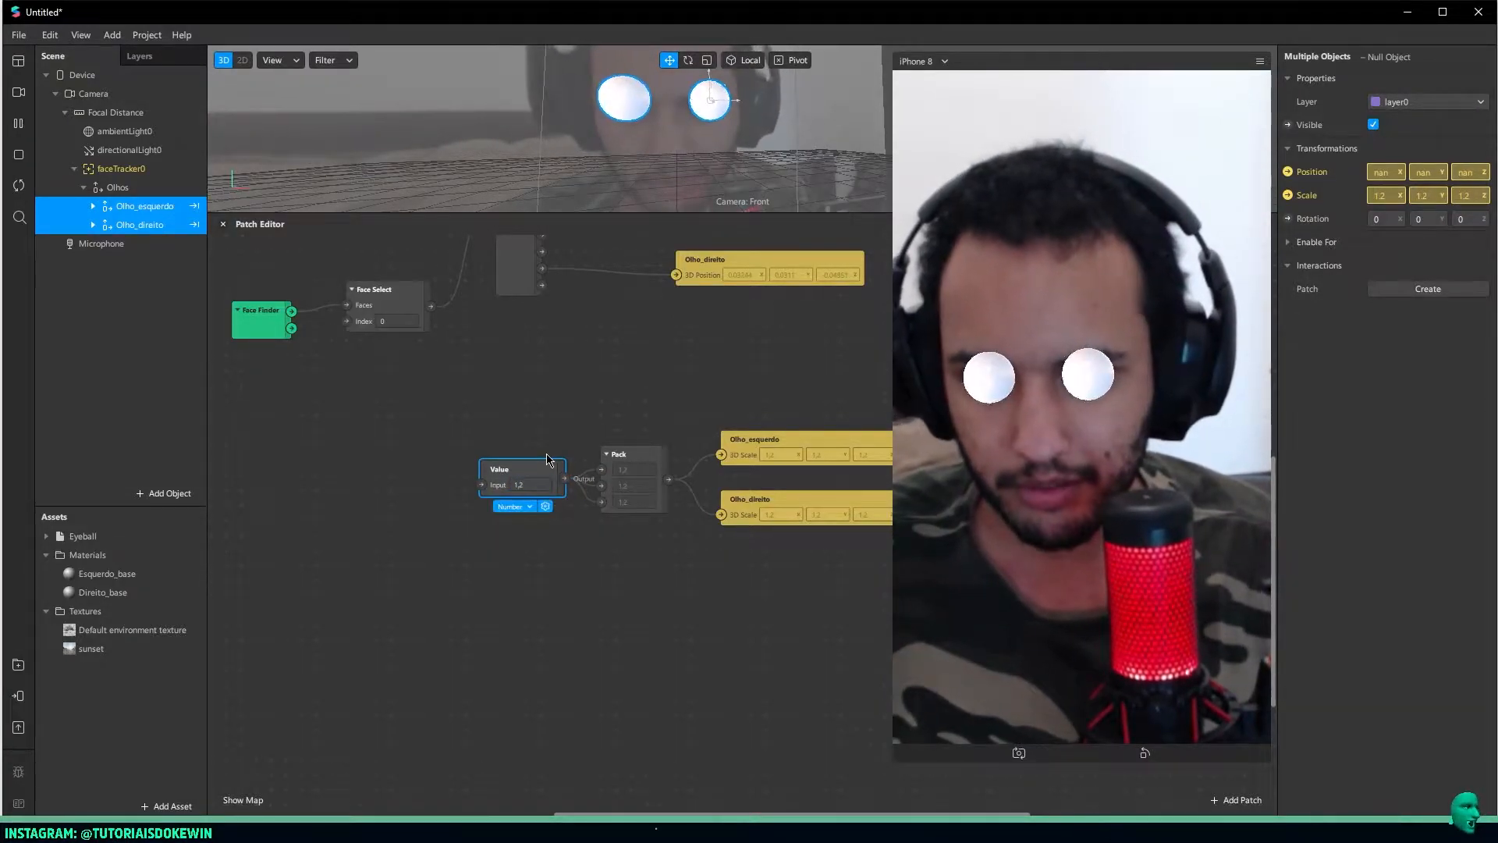
{"action": "middle_click_drag", "start_coordinate": [791, 371], "coordinate": [694, 369]}
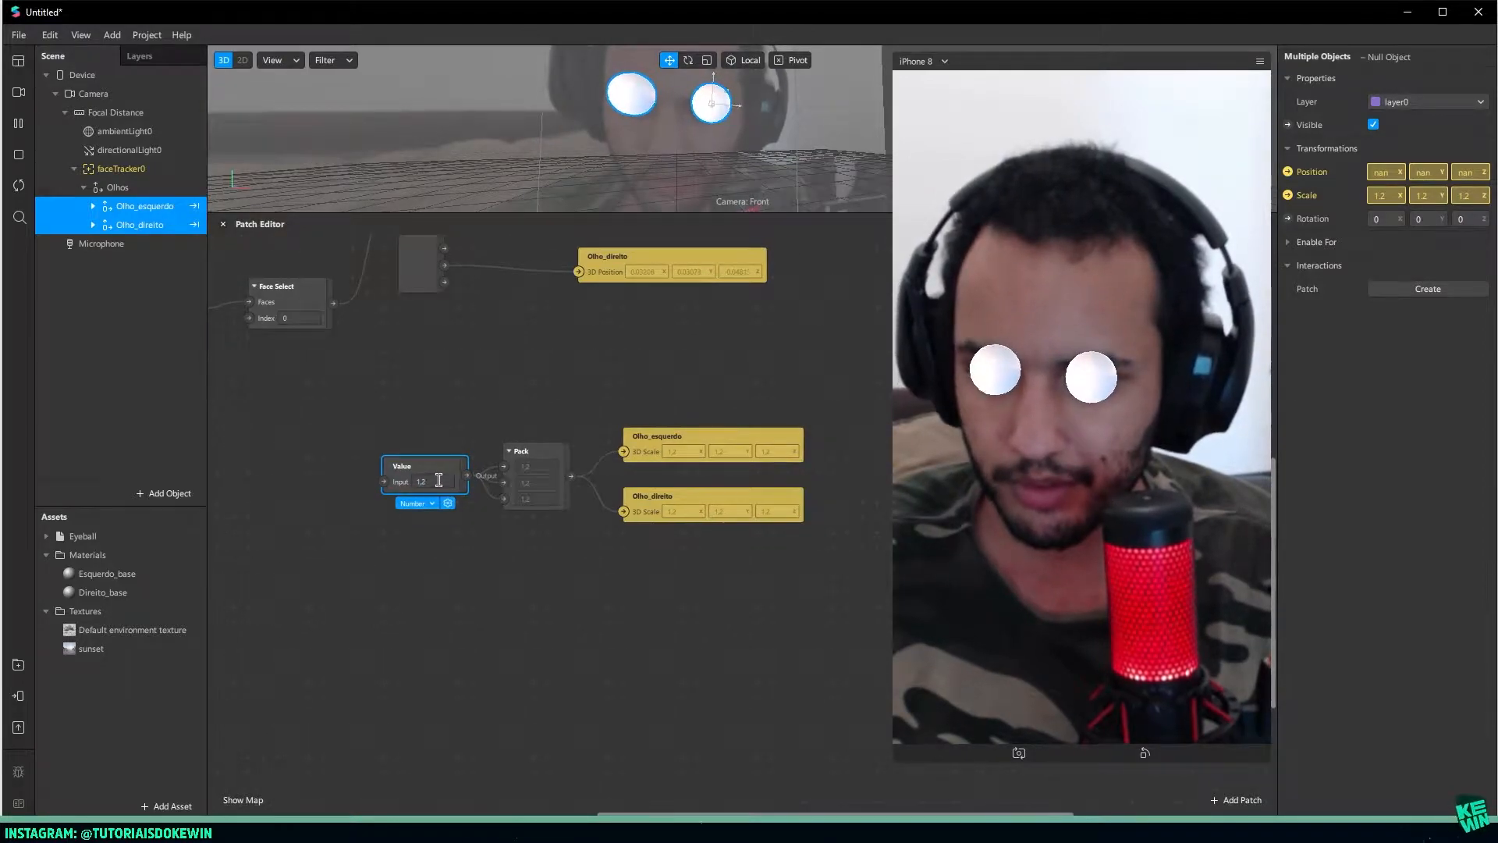
{"action": "type", "text": "5"}
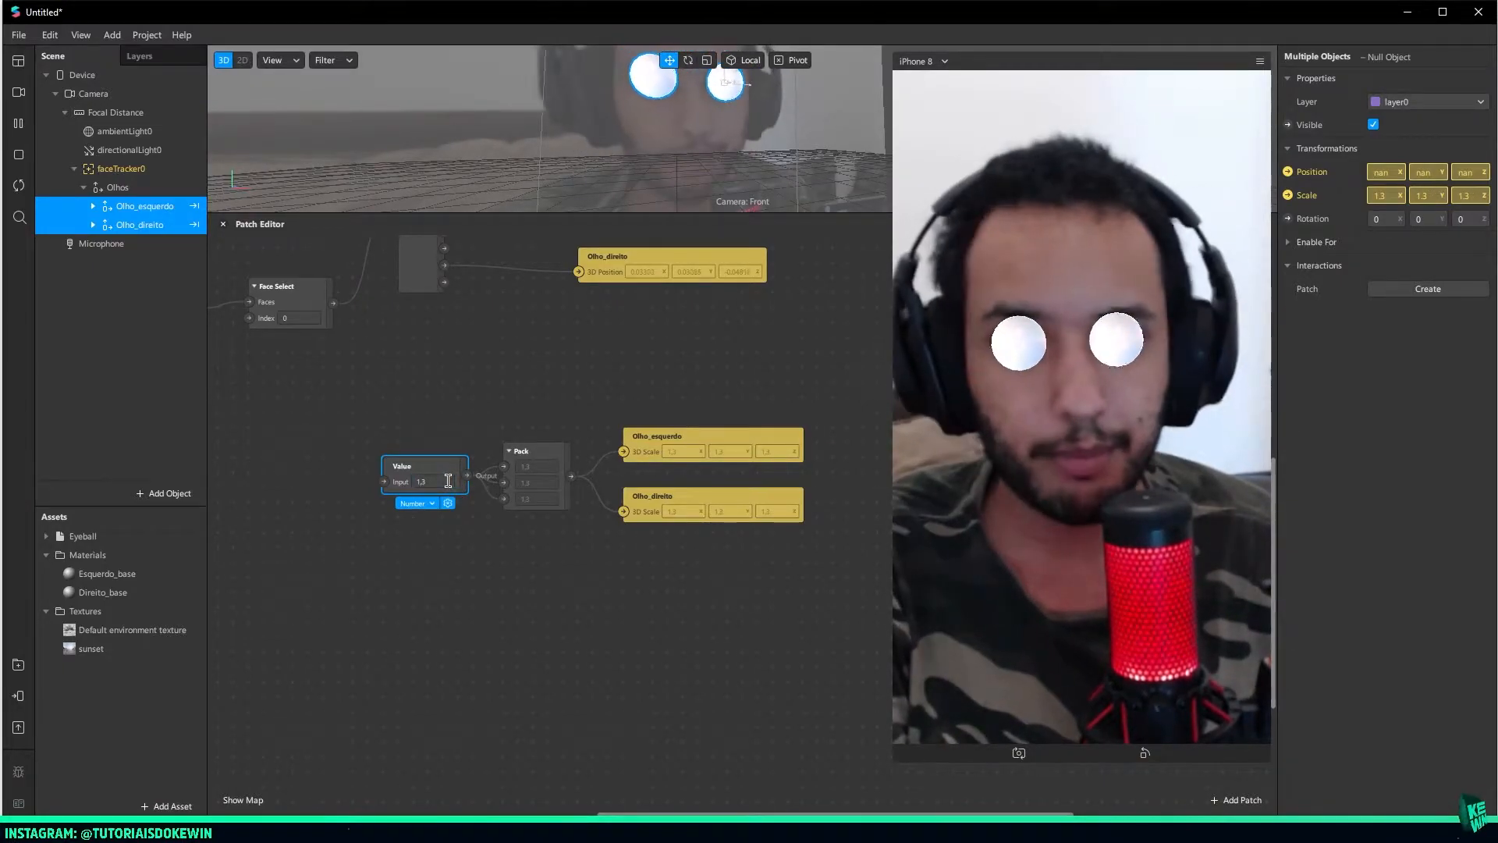
Create 3D Rotation patches for Olho_esquerdo and Olho_direito and place them near their matching position patches
{"action": "left_click", "coordinate": [478, 319]}
{"action": "scroll", "coordinate": [401, 385], "scroll_direction": "up", "scroll_amount": 4}
{"action": "left_click", "coordinate": [1286, 219]}
{"action": "scroll", "coordinate": [741, 507], "scroll_direction": "down", "scroll_amount": 2}
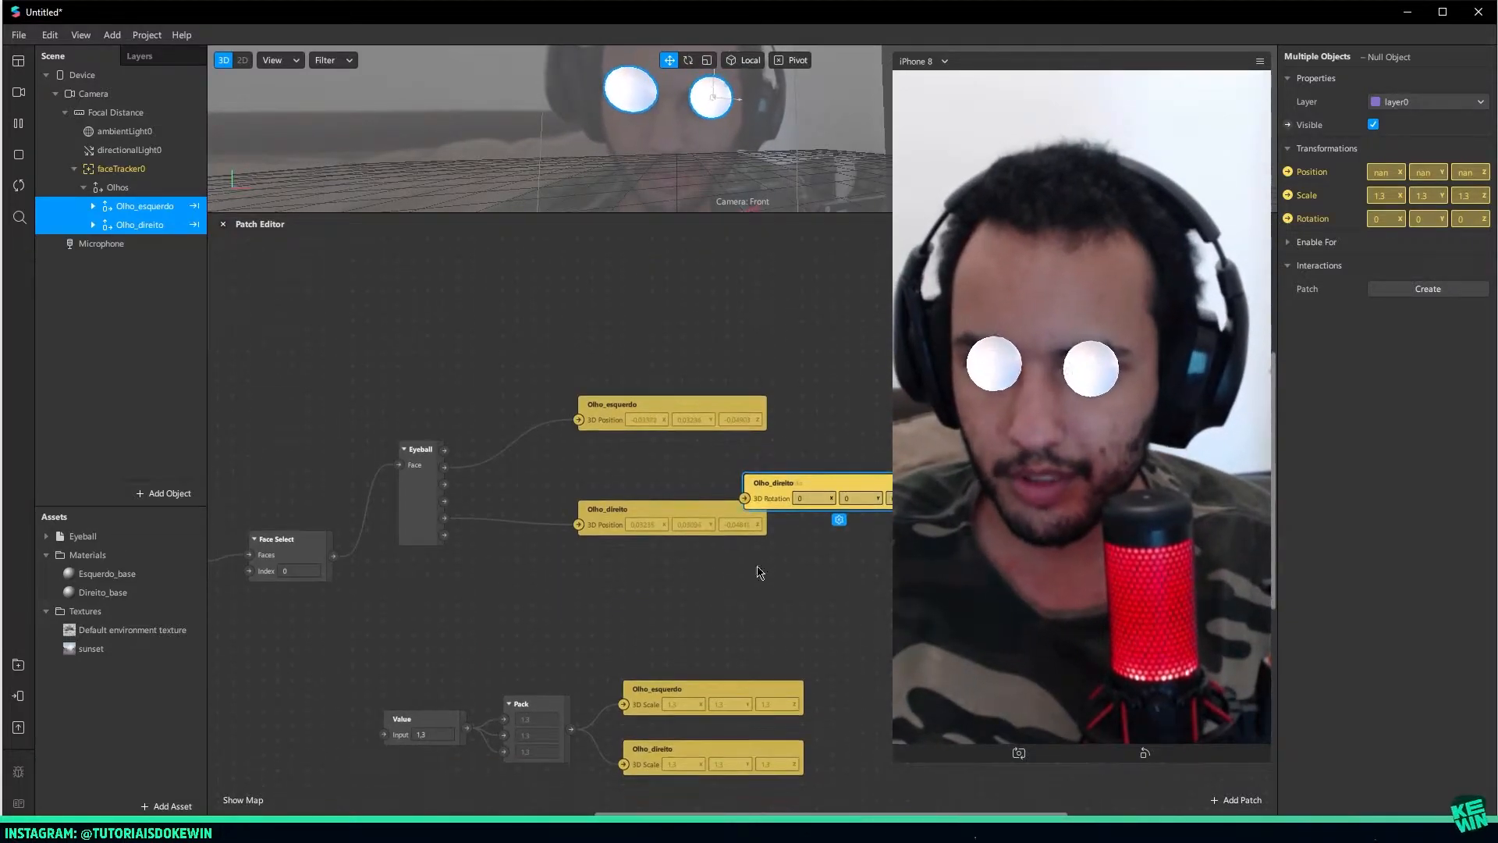
{"action": "left_click_drag", "start_coordinate": [761, 499], "coordinate": [609, 469]}
{"action": "left_click_drag", "start_coordinate": [764, 499], "coordinate": [596, 360]}
Connect Left Eyeball Rotation to Olho_esquerdo's 3D Rotation and Right Eyeball Rotation to Olho_direito's 3D Rotation
{"action": "left_click", "coordinate": [443, 486]}
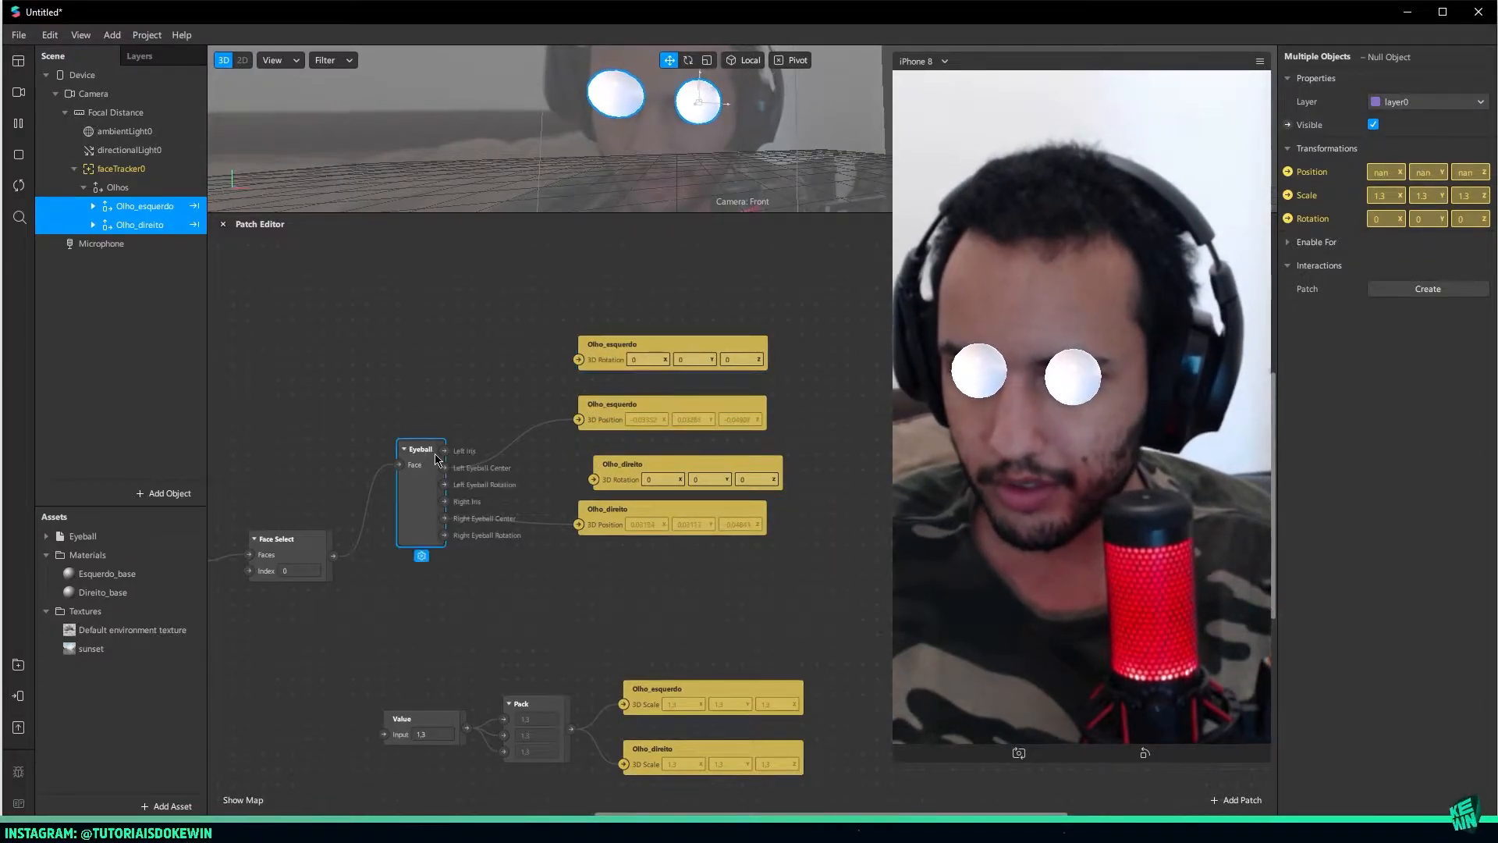
{"action": "left_click_drag", "start_coordinate": [444, 485], "coordinate": [596, 372]}
{"action": "left_click_drag", "start_coordinate": [616, 485], "coordinate": [602, 576]}
{"action": "left_click_drag", "start_coordinate": [444, 535], "coordinate": [579, 569]}
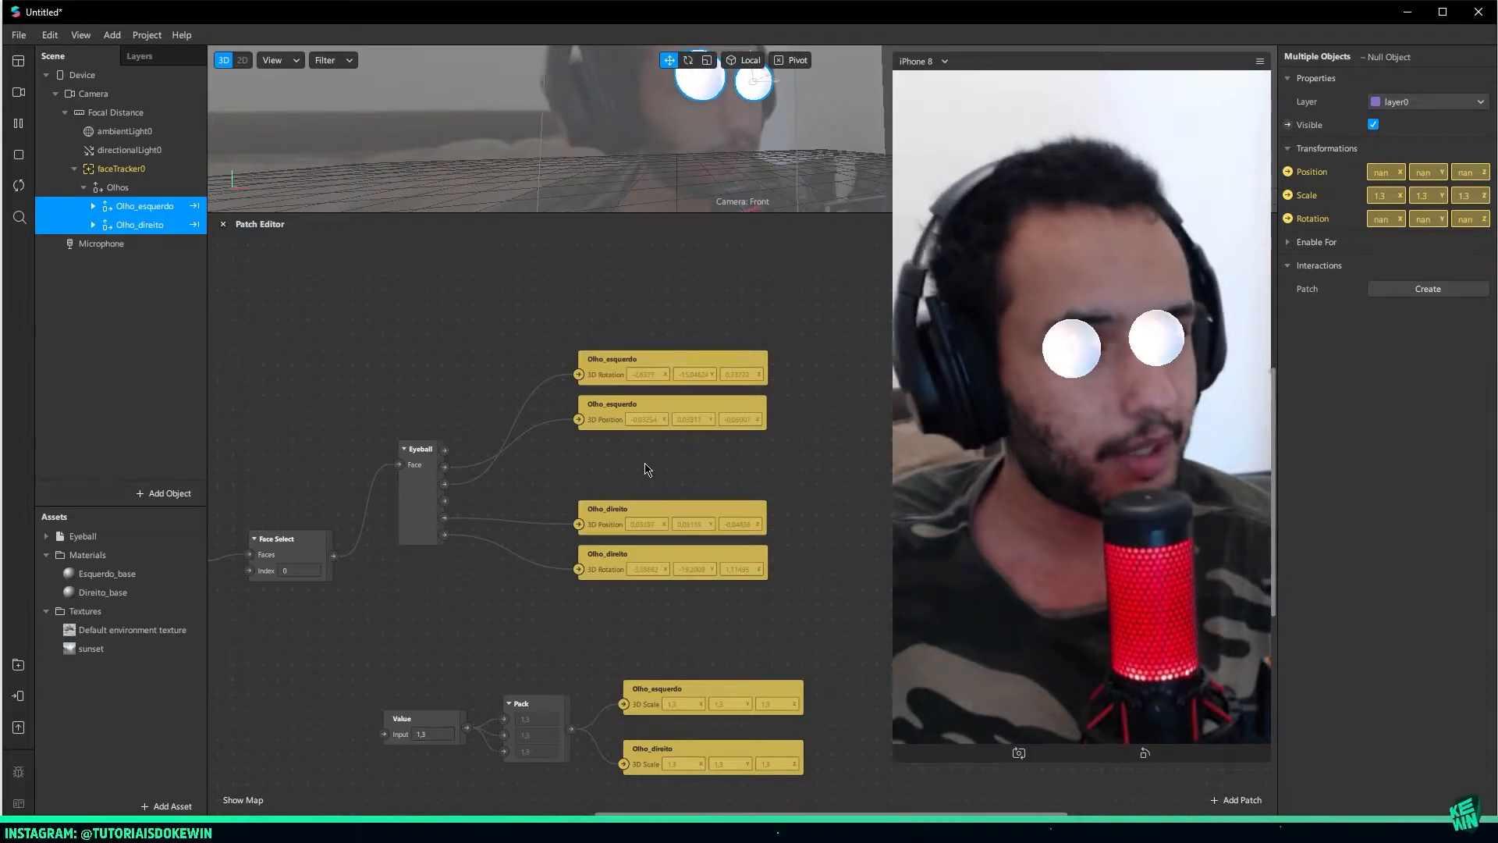
Put Olho_esquerdo's rotation patch below its position patch and rearrange the eye patches next to the Eyeball patch
{"action": "left_click_drag", "start_coordinate": [614, 370], "coordinate": [613, 461]}
{"action": "left_click_drag", "start_coordinate": [568, 371], "coordinate": [651, 599]}
{"action": "middle_click_drag", "start_coordinate": [646, 572], "coordinate": [769, 508]}
{"action": "left_click_drag", "start_coordinate": [509, 301], "coordinate": [793, 537]}
{"action": "middle_click_drag", "start_coordinate": [695, 545], "coordinate": [516, 484]}
{"action": "scroll", "coordinate": [517, 490], "scroll_direction": "down", "scroll_amount": 2}
{"action": "middle_click_drag", "start_coordinate": [386, 483], "coordinate": [521, 536]}
Add a Sender patch fed by the Face Select output and name it face
{"action": "left_click", "coordinate": [516, 486]}
{"action": "left_click_drag", "start_coordinate": [475, 496], "coordinate": [493, 461]}
{"action": "type", "text": "se"}
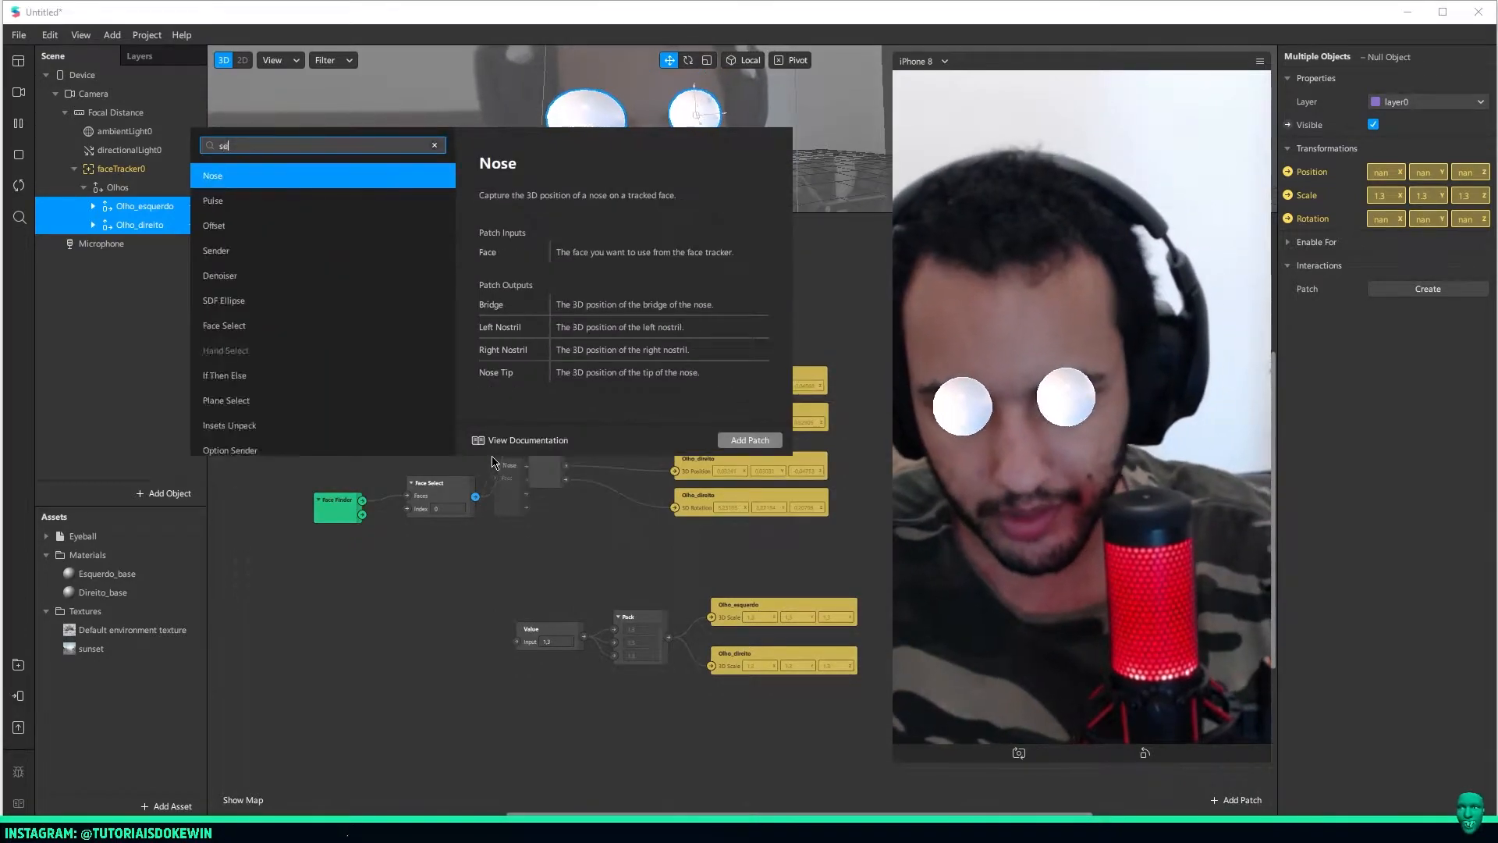
{"action": "type", "text": "nder"}
{"action": "key", "text": "Return"}
{"action": "scroll", "coordinate": [491, 457], "scroll_direction": "up", "scroll_amount": 2}
{"action": "double_click", "coordinate": [525, 468]}
{"action": "type", "text": "face"}
{"action": "key", "text": "Return"}
Move the Eyeball patch with its position and rotation patches up, away from the face sender
{"action": "middle_click_drag", "start_coordinate": [579, 318], "coordinate": [387, 406]}
{"action": "left_click_drag", "start_coordinate": [365, 349], "coordinate": [671, 533]}
{"action": "left_click_drag", "start_coordinate": [689, 693], "coordinate": [790, 353], "text": "shift"}
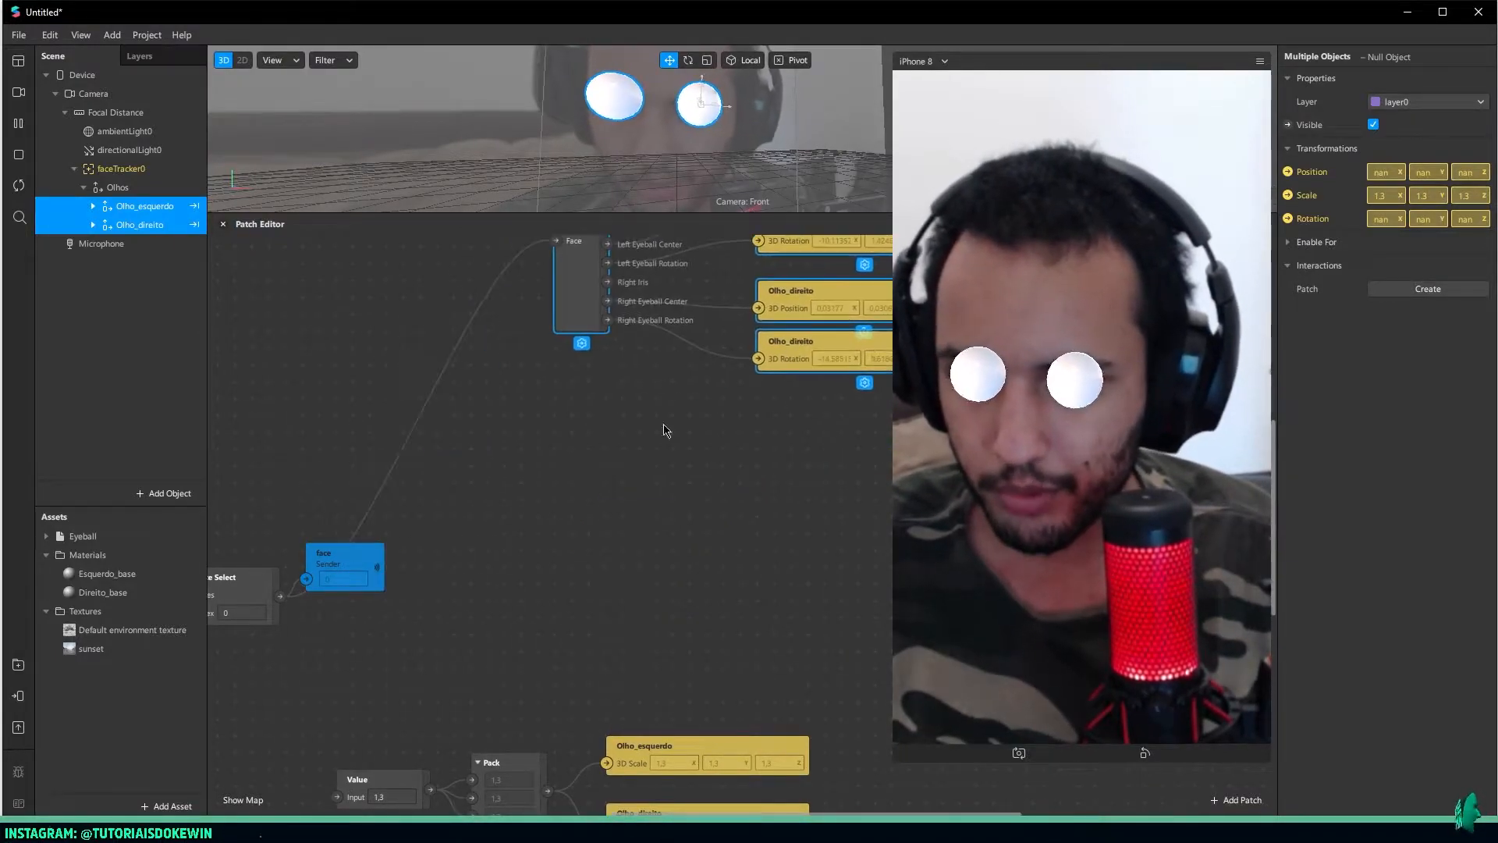
Add a Receiver patch, make it receive face, and connect it to the Eyeball patch's Face input
{"action": "scroll", "coordinate": [562, 465], "scroll_direction": "up", "scroll_amount": 3}
{"action": "double_click", "coordinate": [495, 359]}
{"action": "type", "text": "rece"}
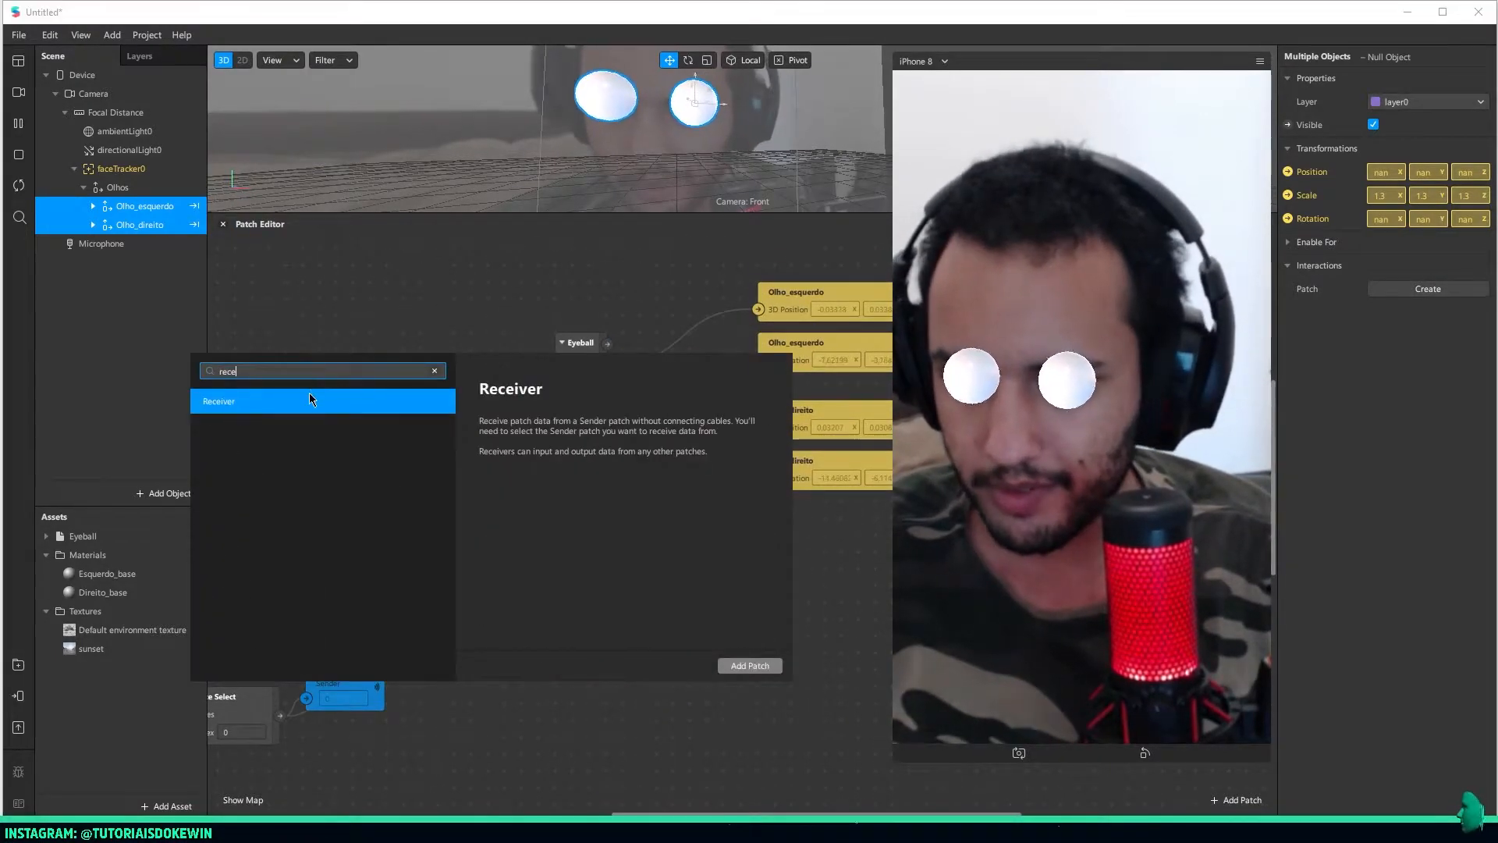
{"action": "double_click", "coordinate": [311, 398]}
{"action": "left_click", "coordinate": [550, 366]}
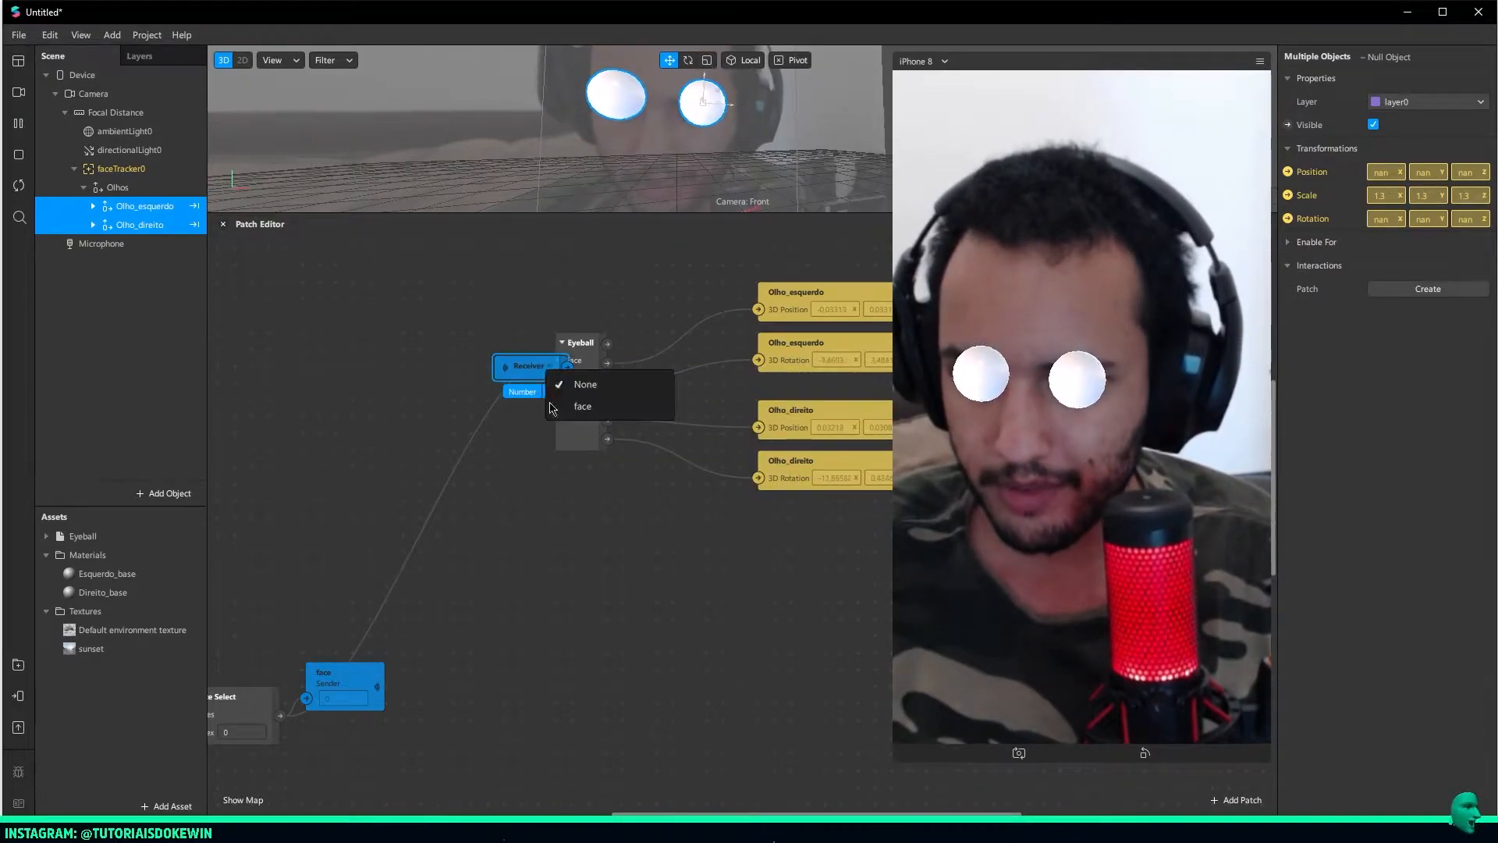
{"action": "left_click", "coordinate": [593, 401]}
{"action": "left_click_drag", "start_coordinate": [529, 361], "coordinate": [558, 362]}
Move the face receiver, the Eyeball patch and its four position and rotation patches farther away from the face tracker chain
{"action": "scroll", "coordinate": [604, 299], "scroll_direction": "down", "scroll_amount": 3, "text": "ctrl"}
{"action": "middle_click_drag", "start_coordinate": [785, 479], "coordinate": [711, 543]}
{"action": "left_click_drag", "start_coordinate": [780, 536], "coordinate": [385, 325]}
{"action": "left_click_drag", "start_coordinate": [663, 445], "coordinate": [802, 329]}
{"action": "scroll", "coordinate": [603, 491], "scroll_direction": "down", "scroll_amount": 2, "text": "ctrl"}
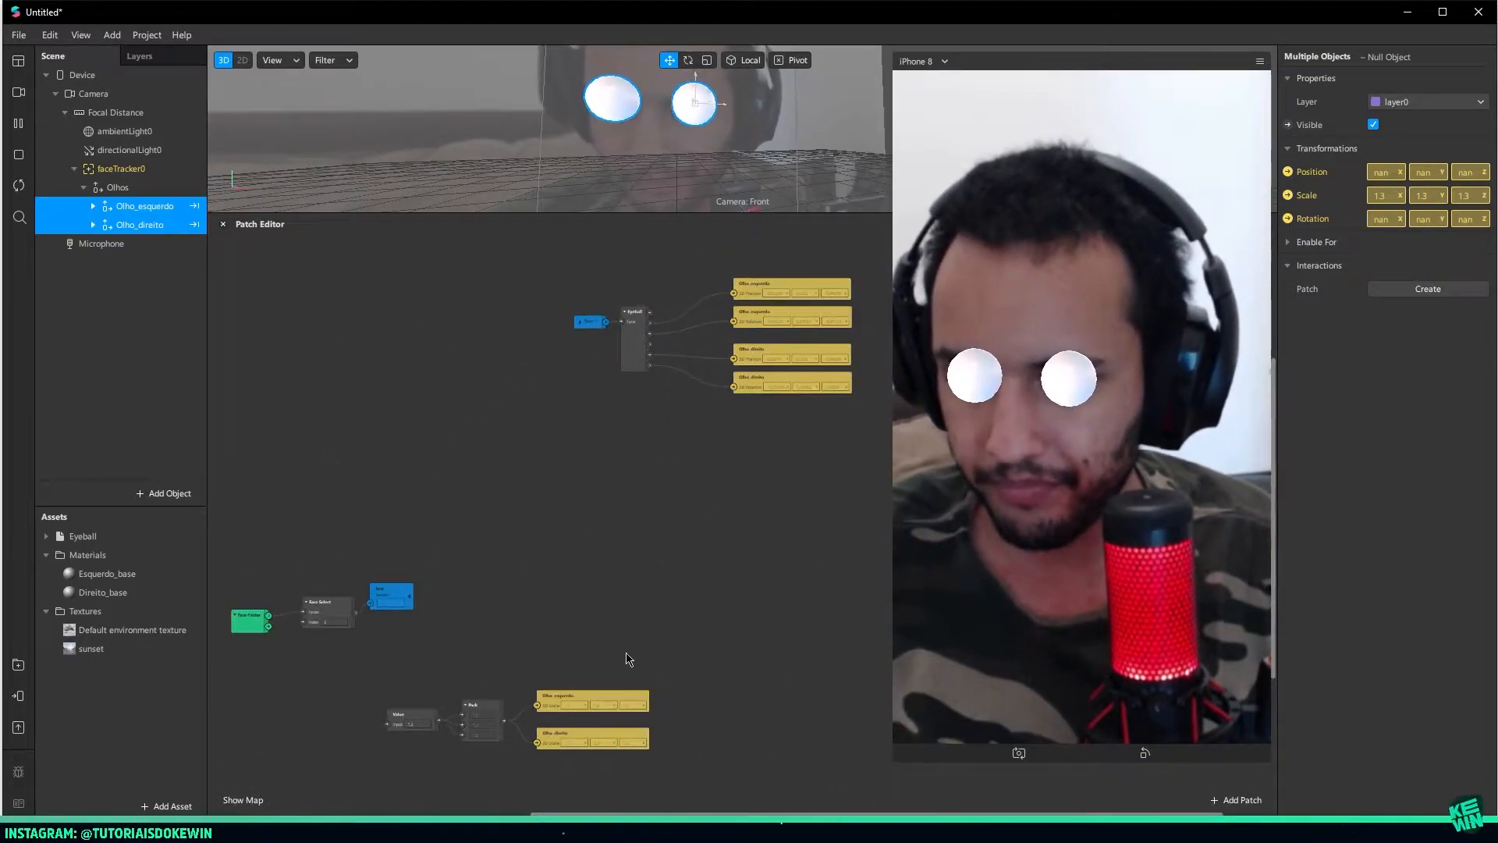
Arrange the scale patches below the face tracker chain and the Eyeball group beside them, with the face sender collapsed
{"action": "middle_click_drag", "start_coordinate": [625, 659], "coordinate": [629, 553]}
{"action": "left_click_drag", "start_coordinate": [629, 552], "coordinate": [379, 646]}
{"action": "left_click_drag", "start_coordinate": [598, 624], "coordinate": [512, 316]}
{"action": "left_click", "coordinate": [494, 523]}
{"action": "middle_click_drag", "start_coordinate": [492, 532], "coordinate": [698, 576]}
{"action": "left_click_drag", "start_coordinate": [685, 563], "coordinate": [461, 630]}
{"action": "left_click_drag", "start_coordinate": [592, 593], "coordinate": [419, 348]}
{"action": "scroll", "coordinate": [496, 462], "scroll_direction": "up", "scroll_amount": 3}
{"action": "left_click_drag", "start_coordinate": [442, 447], "coordinate": [683, 279]}
{"action": "left_click", "coordinate": [677, 260]}
{"action": "left_click", "coordinate": [803, 319]}
{"action": "middle_click_drag", "start_coordinate": [709, 313], "coordinate": [613, 278]}
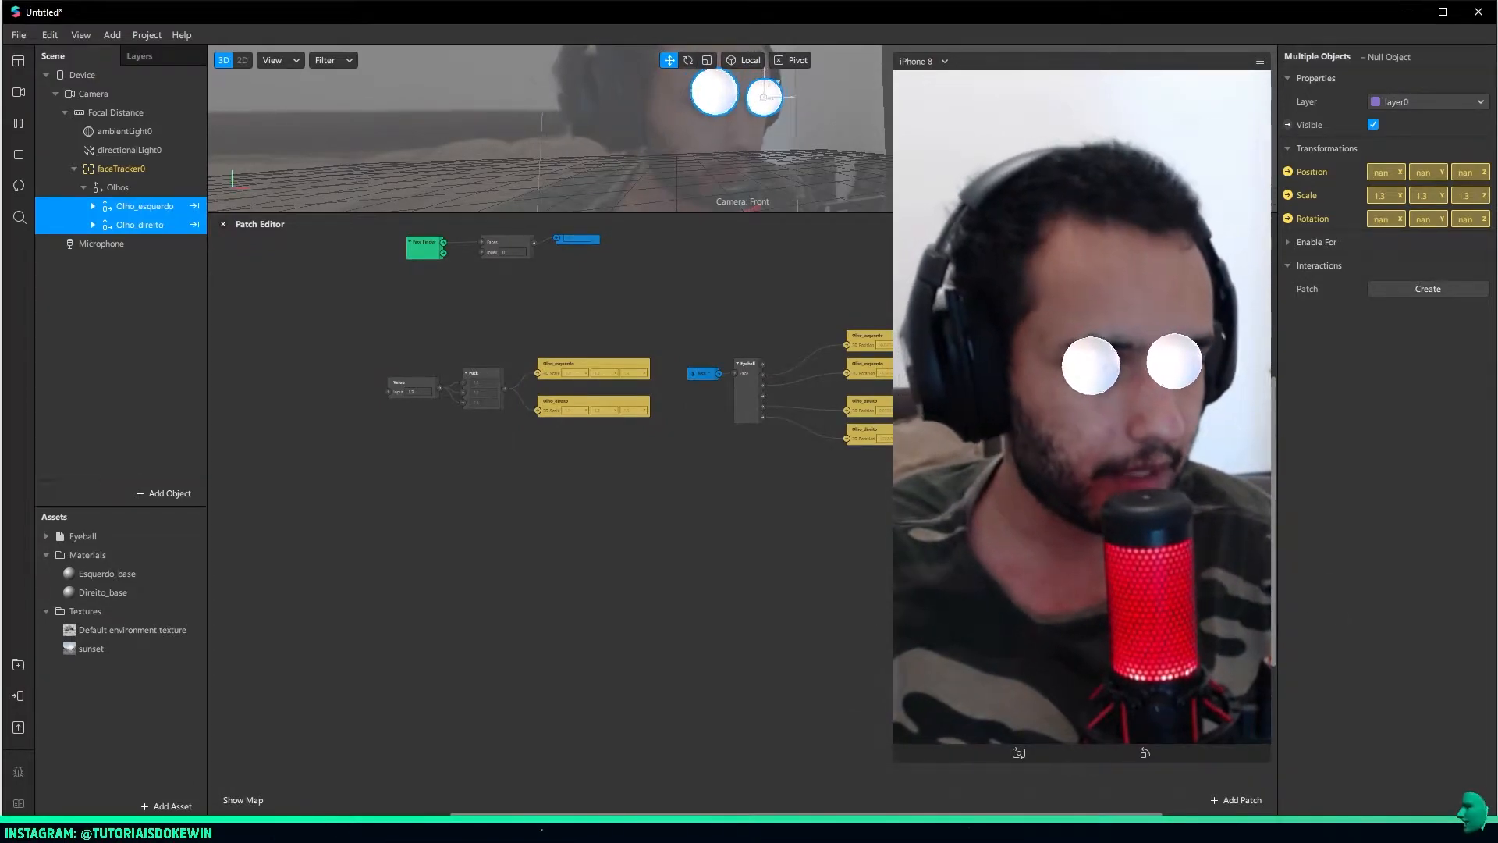
Add a rectangle on a new canvas and make it fill the screen with 100 relative width and height
{"action": "left_click", "coordinate": [98, 350]}
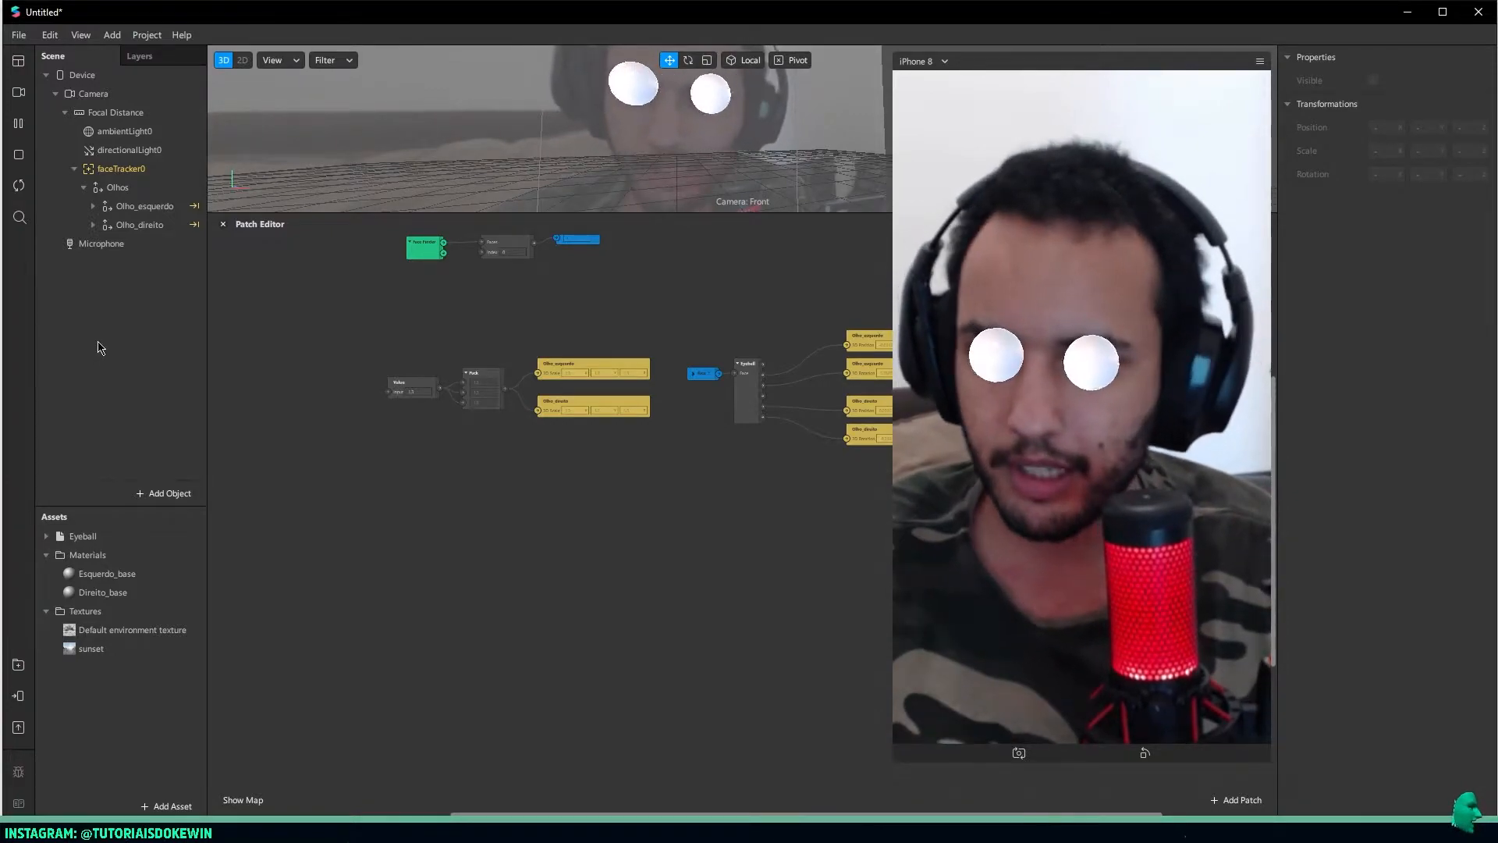
{"action": "right_click", "coordinate": [125, 305]}
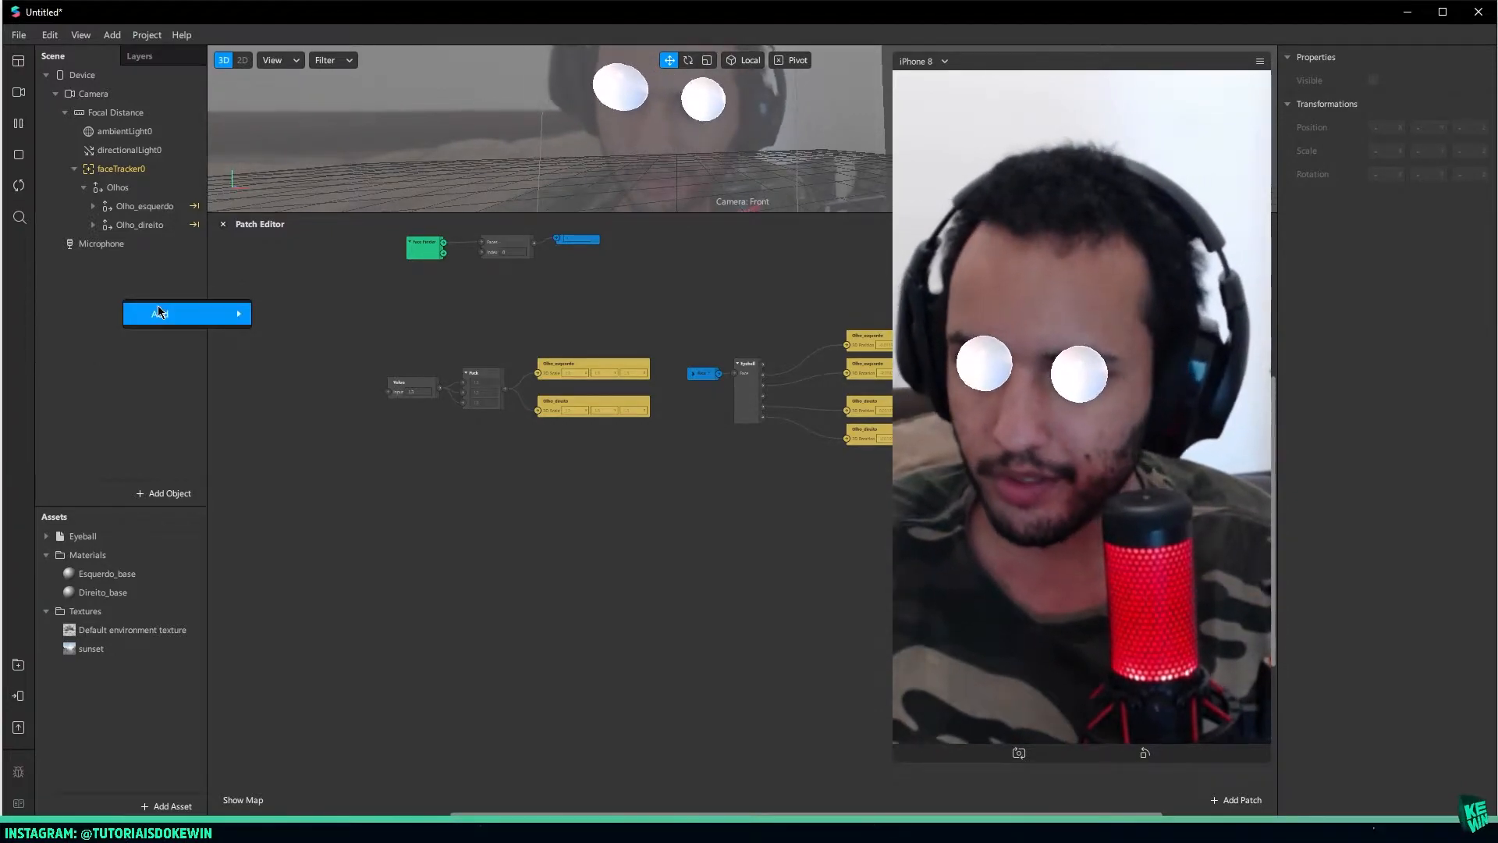
{"action": "mouse_move", "coordinate": [179, 314]}
{"action": "left_click", "coordinate": [320, 563]}
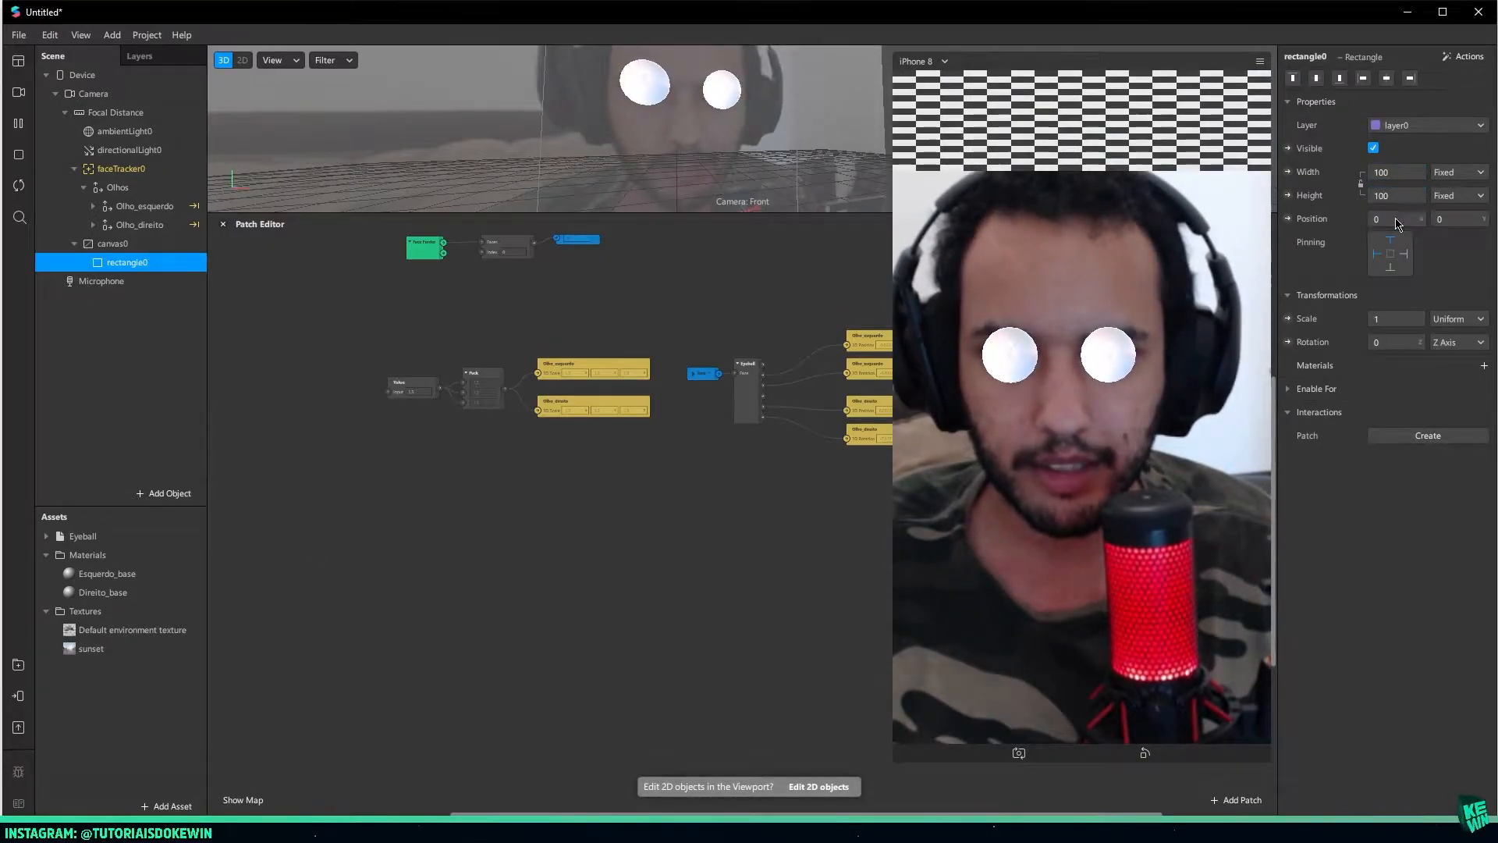
{"action": "left_click", "coordinate": [1395, 218]}
Rename the canvas LUT and place it above faceTracker0 under Focal Distance
{"action": "double_click", "coordinate": [107, 247]}
{"action": "type", "text": "LUT"}
{"action": "key", "text": "Return"}
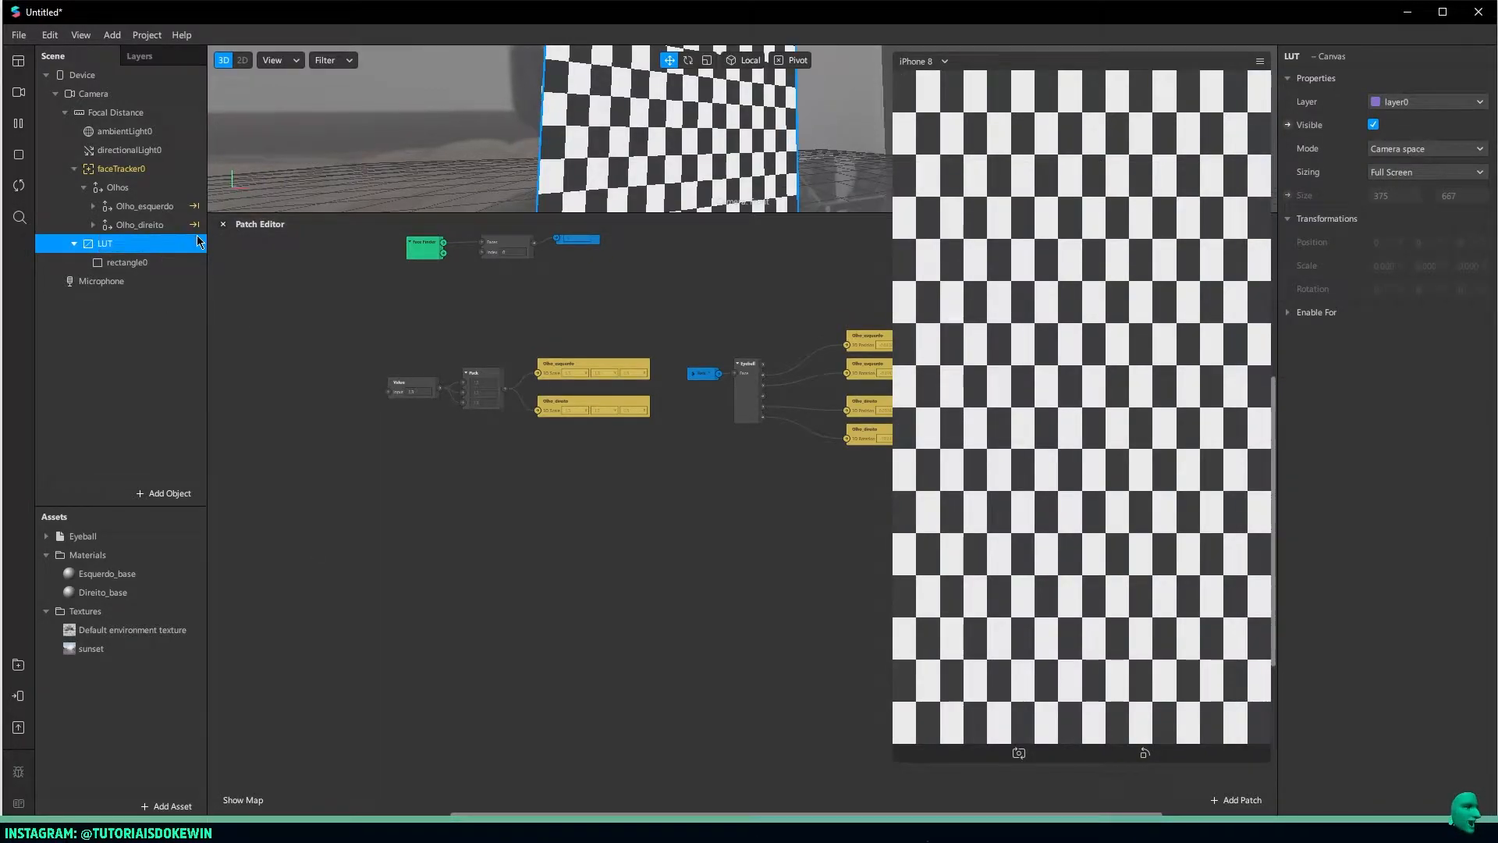
{"action": "left_click_drag", "start_coordinate": [152, 248], "coordinate": [153, 164]}
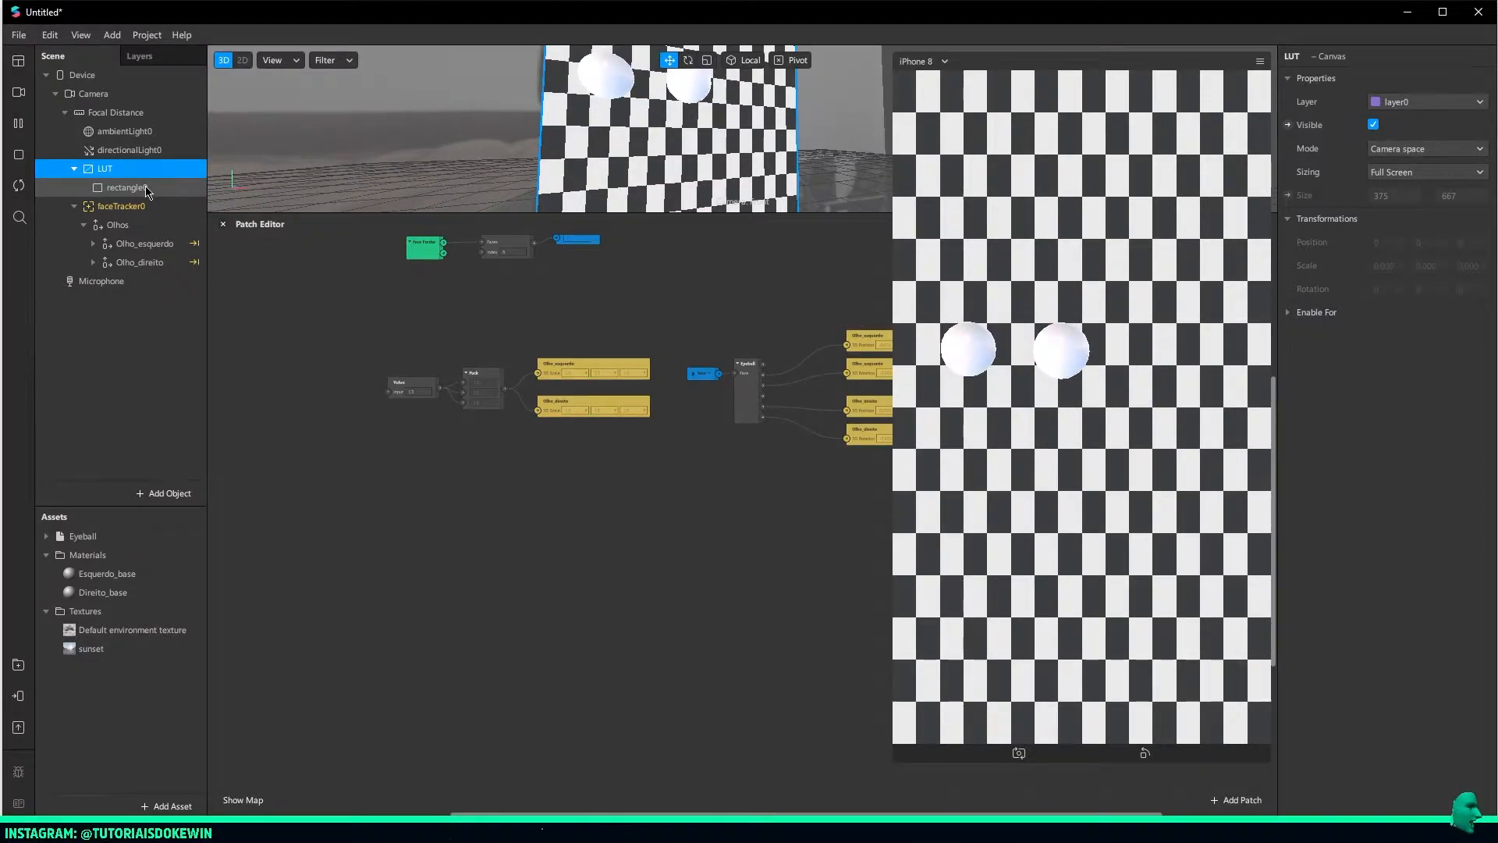
Create a new material for rectangle0 and name it LLUT
{"action": "left_click", "coordinate": [129, 187]}
{"action": "left_click", "coordinate": [1484, 366]}
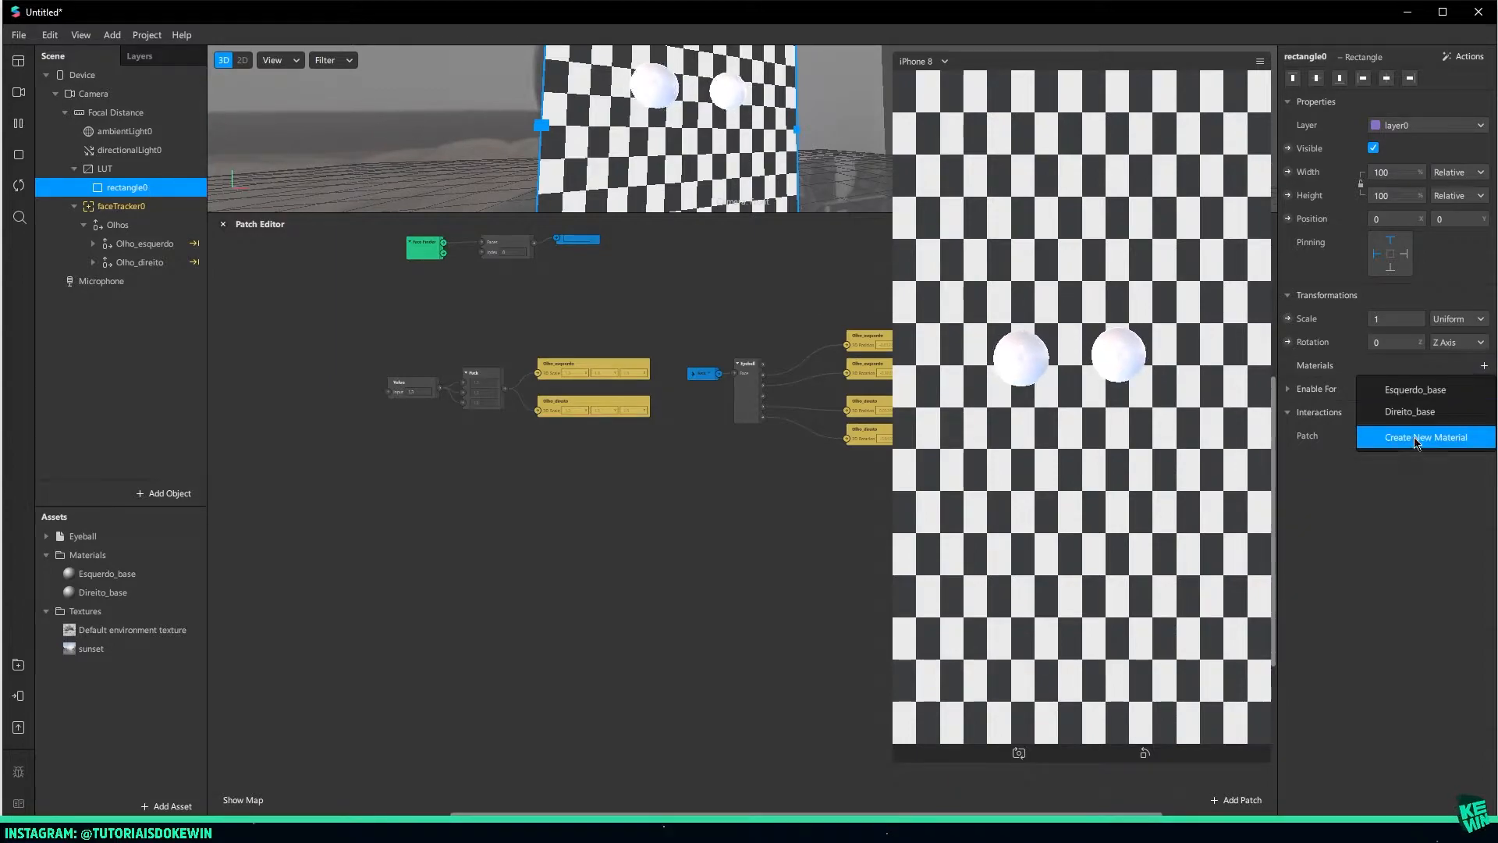
{"action": "left_click", "coordinate": [1420, 437]}
{"action": "left_click", "coordinate": [1390, 399]}
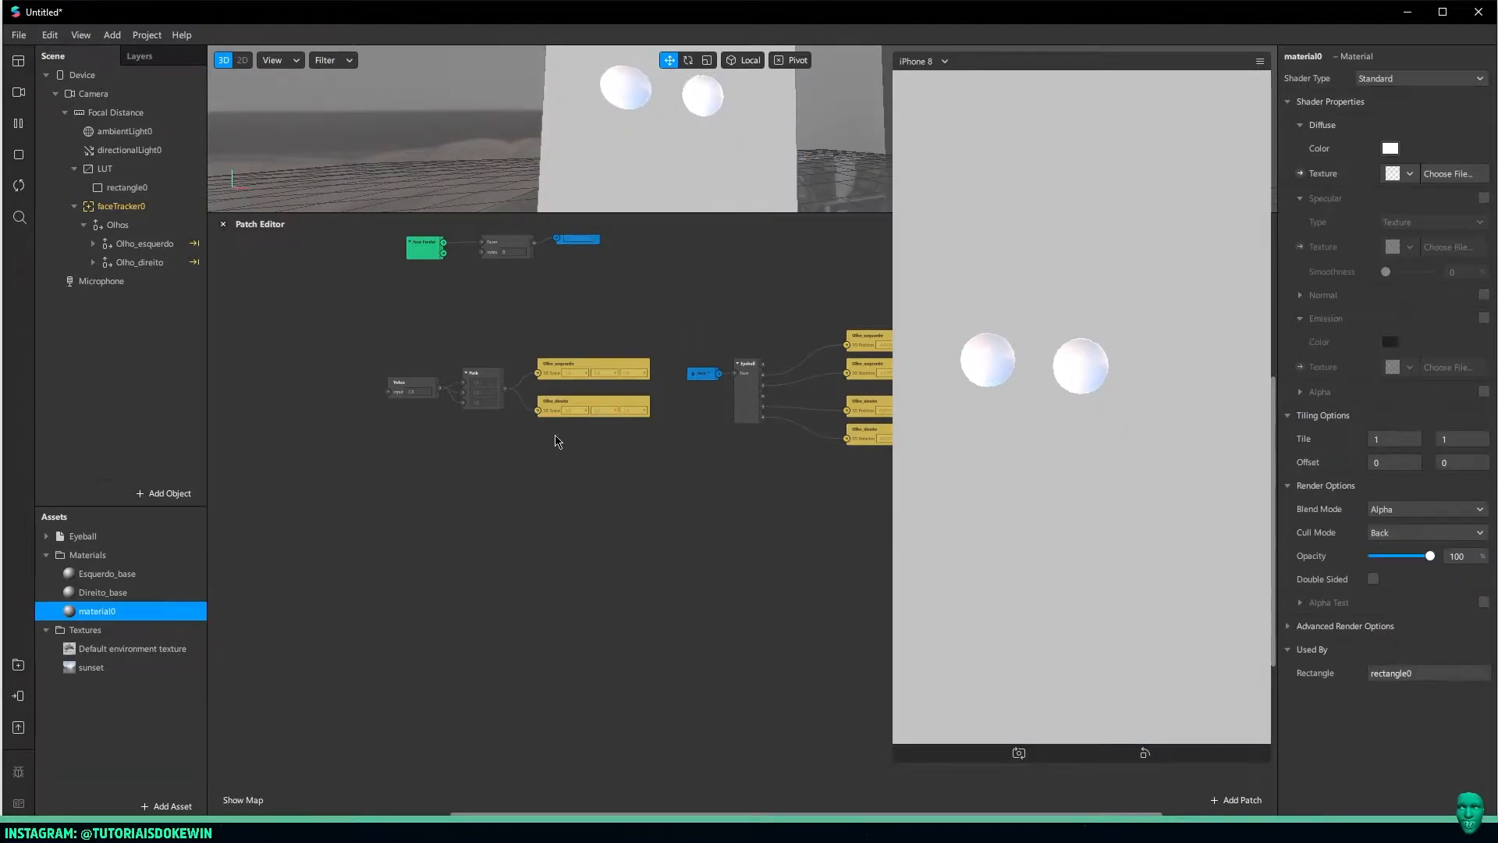
{"action": "double_click", "coordinate": [109, 613]}
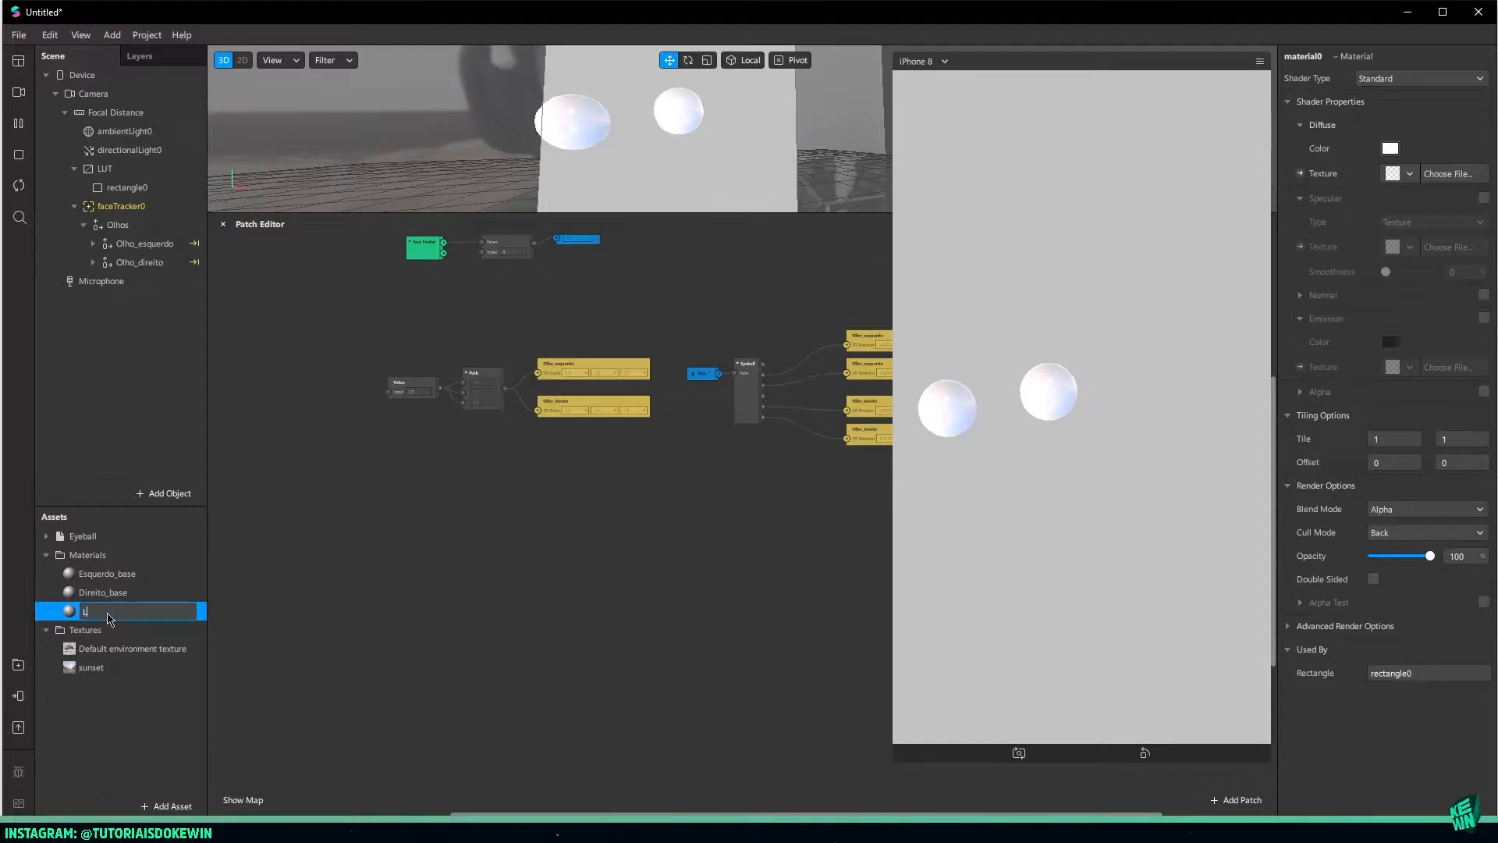
{"action": "type", "text": "LLUT"}
Set the LLUT material's shader type to Flat and show its advanced render options
{"action": "left_click", "coordinate": [1420, 78]}
{"action": "left_click", "coordinate": [1381, 95]}
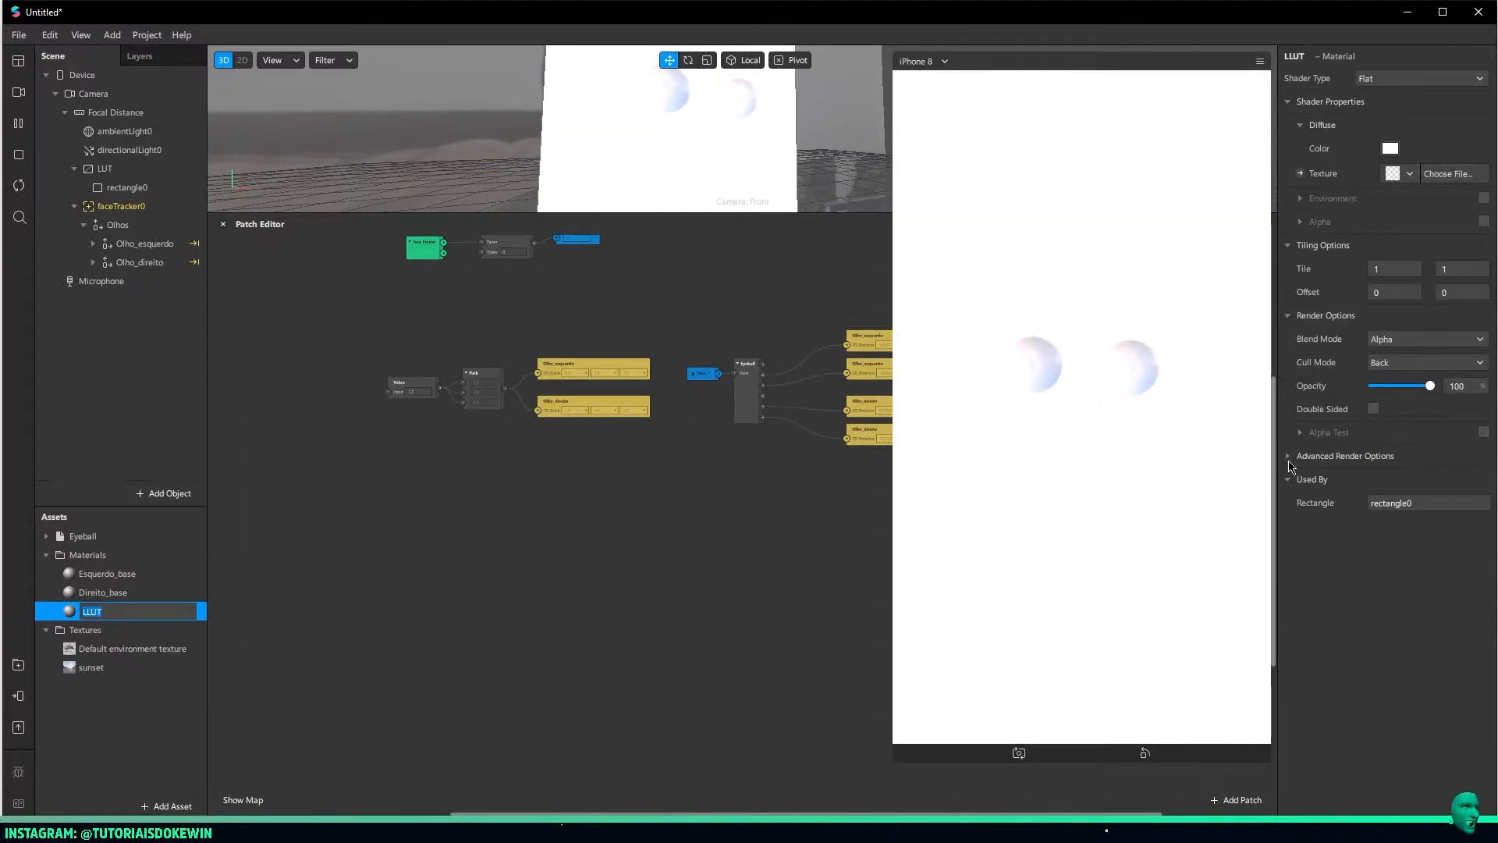
{"action": "left_click", "coordinate": [1292, 459]}
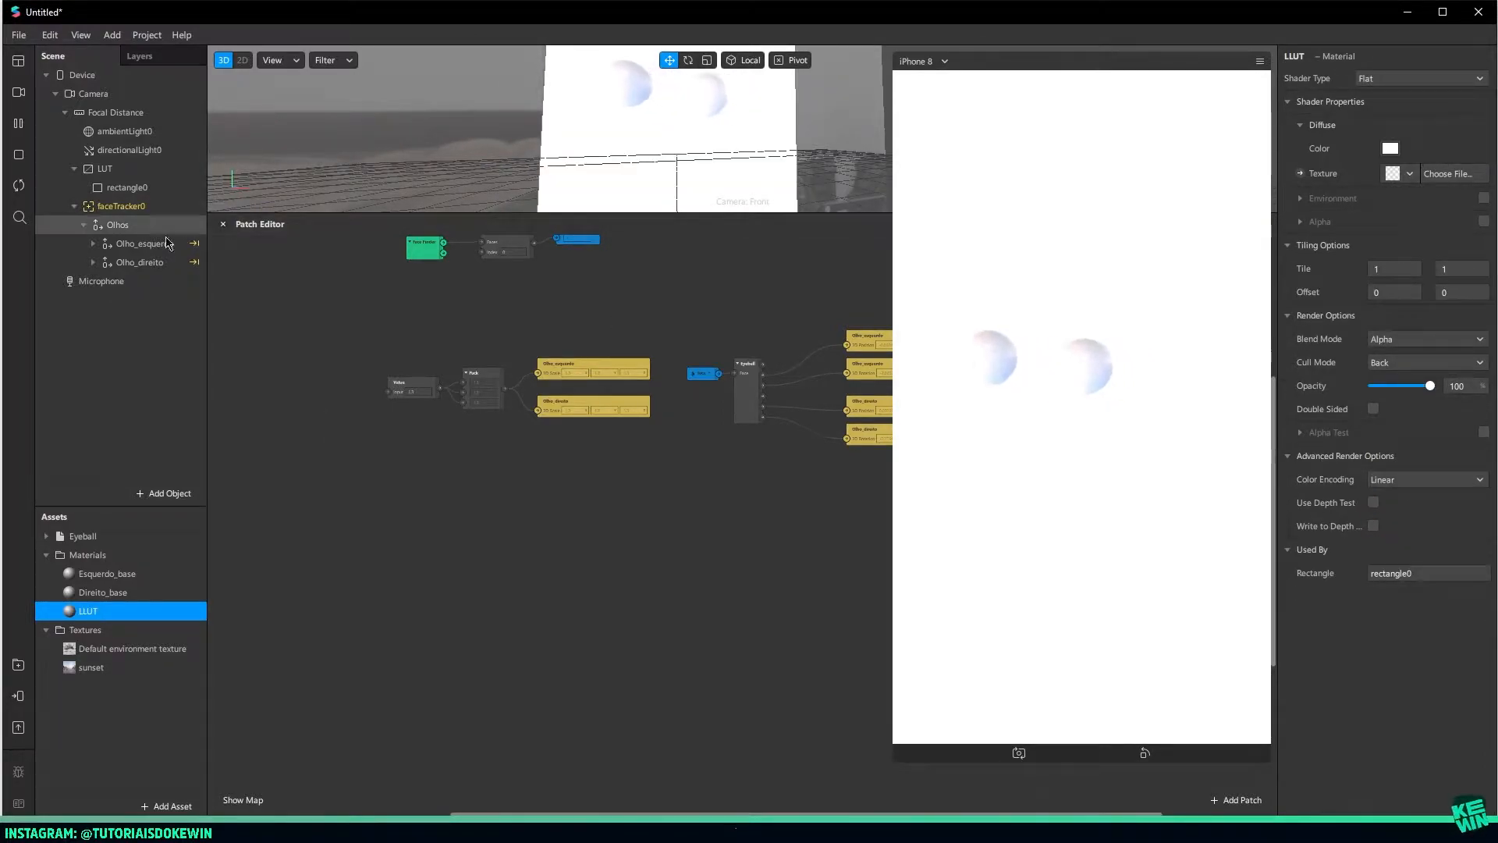
Add a Face Mesh under faceTracker0 and name it occluder
{"action": "right_click", "coordinate": [118, 207]}
{"action": "mouse_move", "coordinate": [180, 227]}
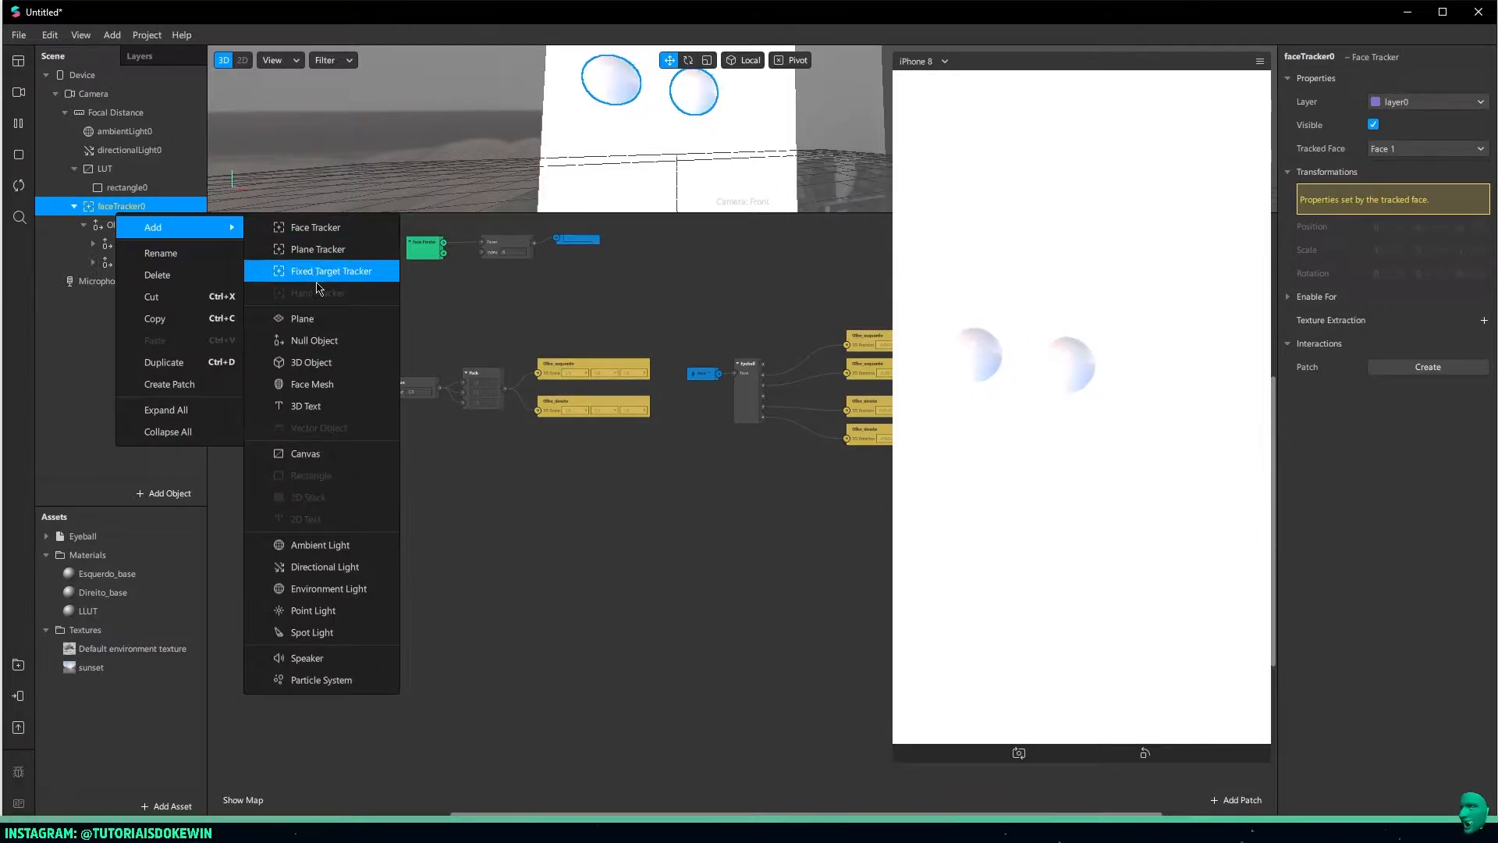
{"action": "left_click", "coordinate": [312, 383]}
{"action": "type", "text": "occluder"}
{"action": "key", "text": "Return"}
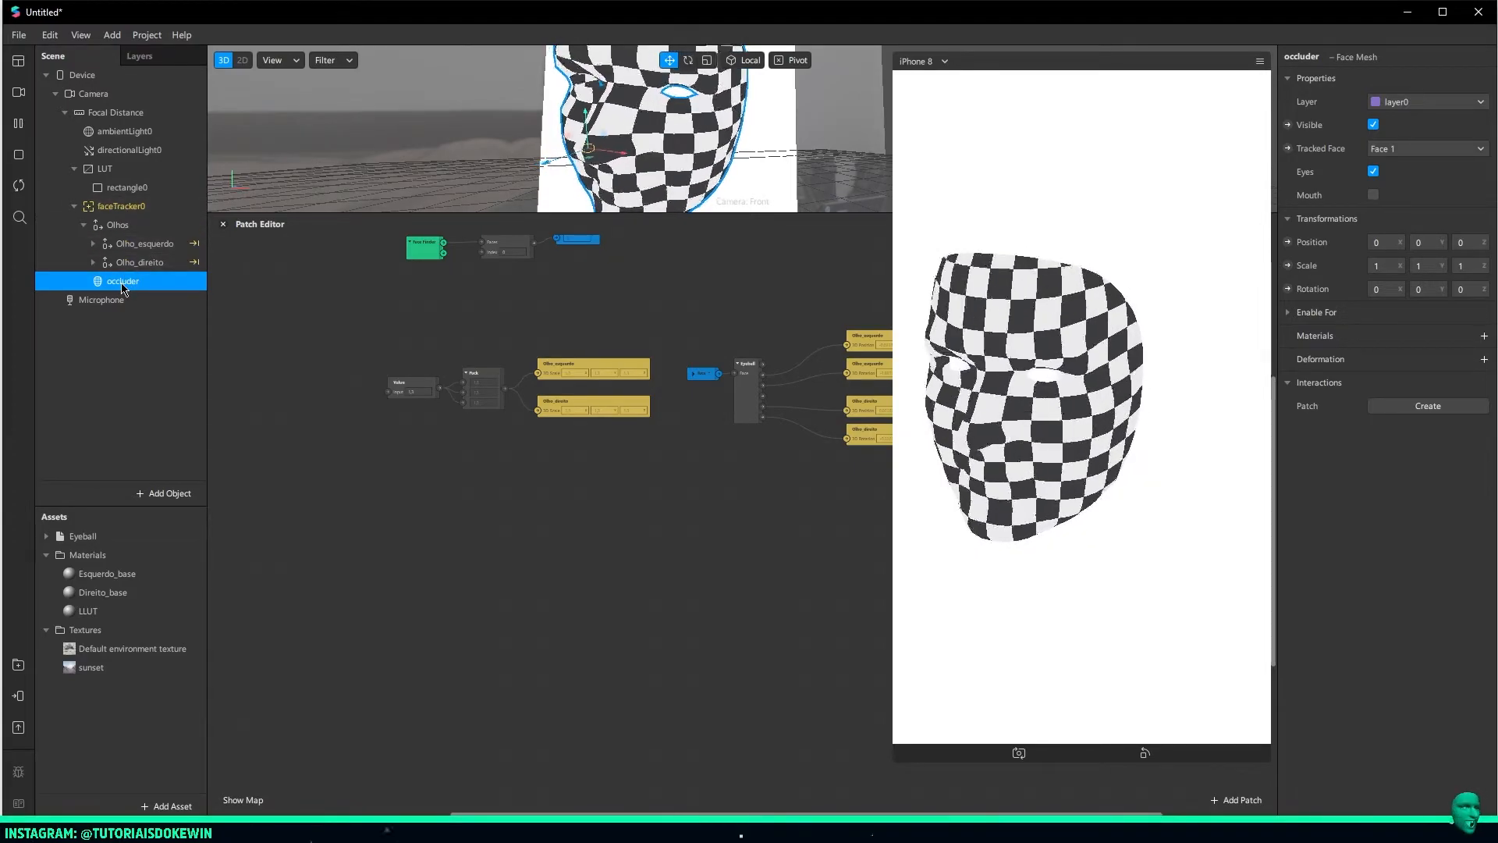
Create a new Flat material for the occluder face mesh and name it occluder
{"action": "left_click", "coordinate": [1484, 335]}
{"action": "left_click", "coordinate": [1398, 430]}
{"action": "left_click", "coordinate": [1421, 78]}
{"action": "left_click", "coordinate": [1381, 78]}
{"action": "double_click", "coordinate": [109, 630]}
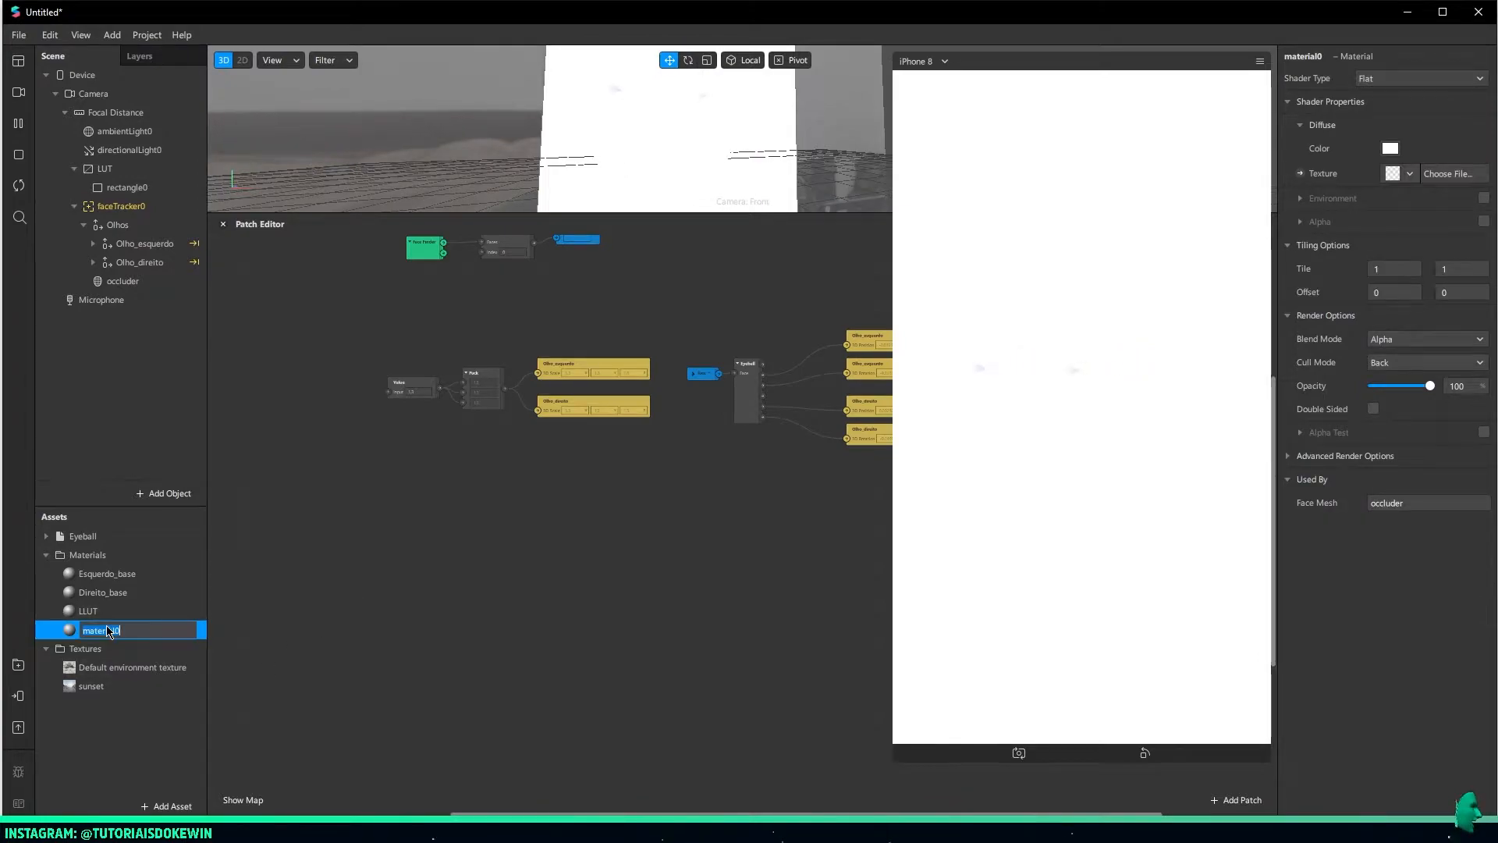
{"action": "type", "text": "occluder"}
{"action": "key", "text": "Return"}
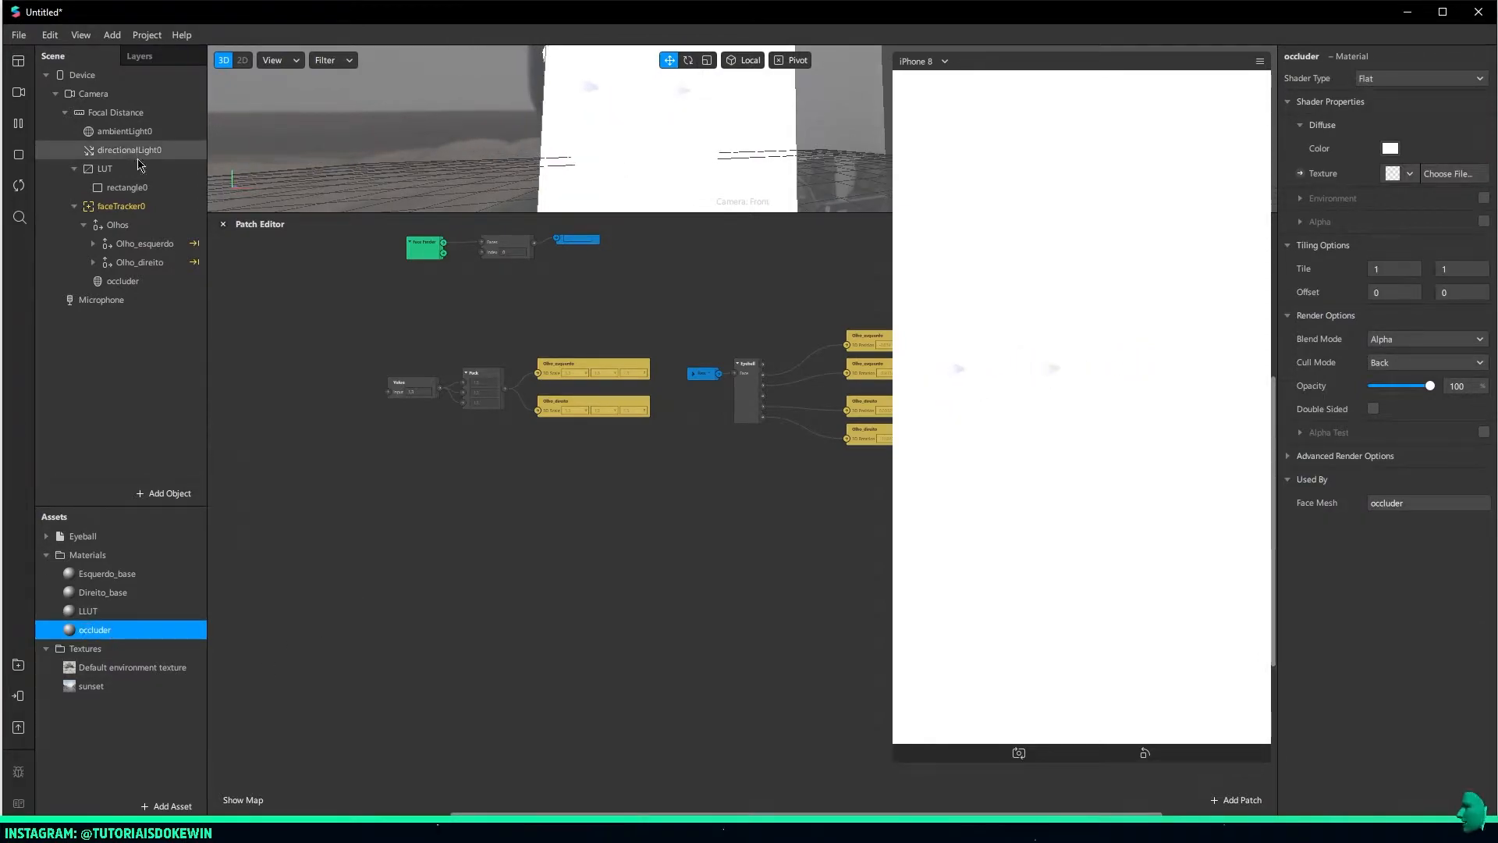
Extract the textures of faceTracker0 and the Camera
{"action": "left_click", "coordinate": [125, 206]}
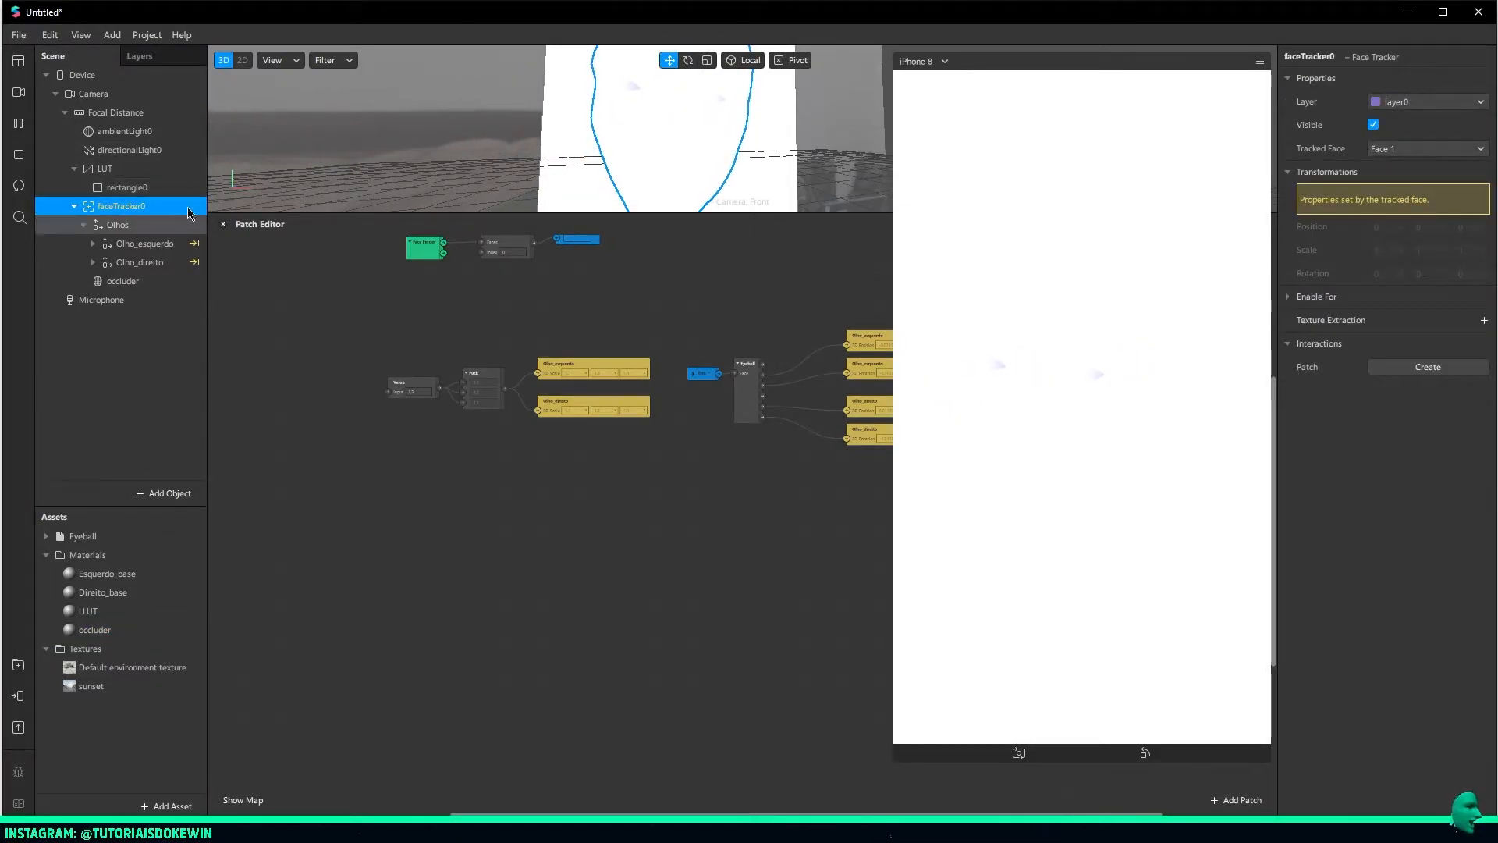
{"action": "left_click", "coordinate": [1485, 320]}
{"action": "left_click", "coordinate": [97, 186]}
{"action": "left_click", "coordinate": [114, 95]}
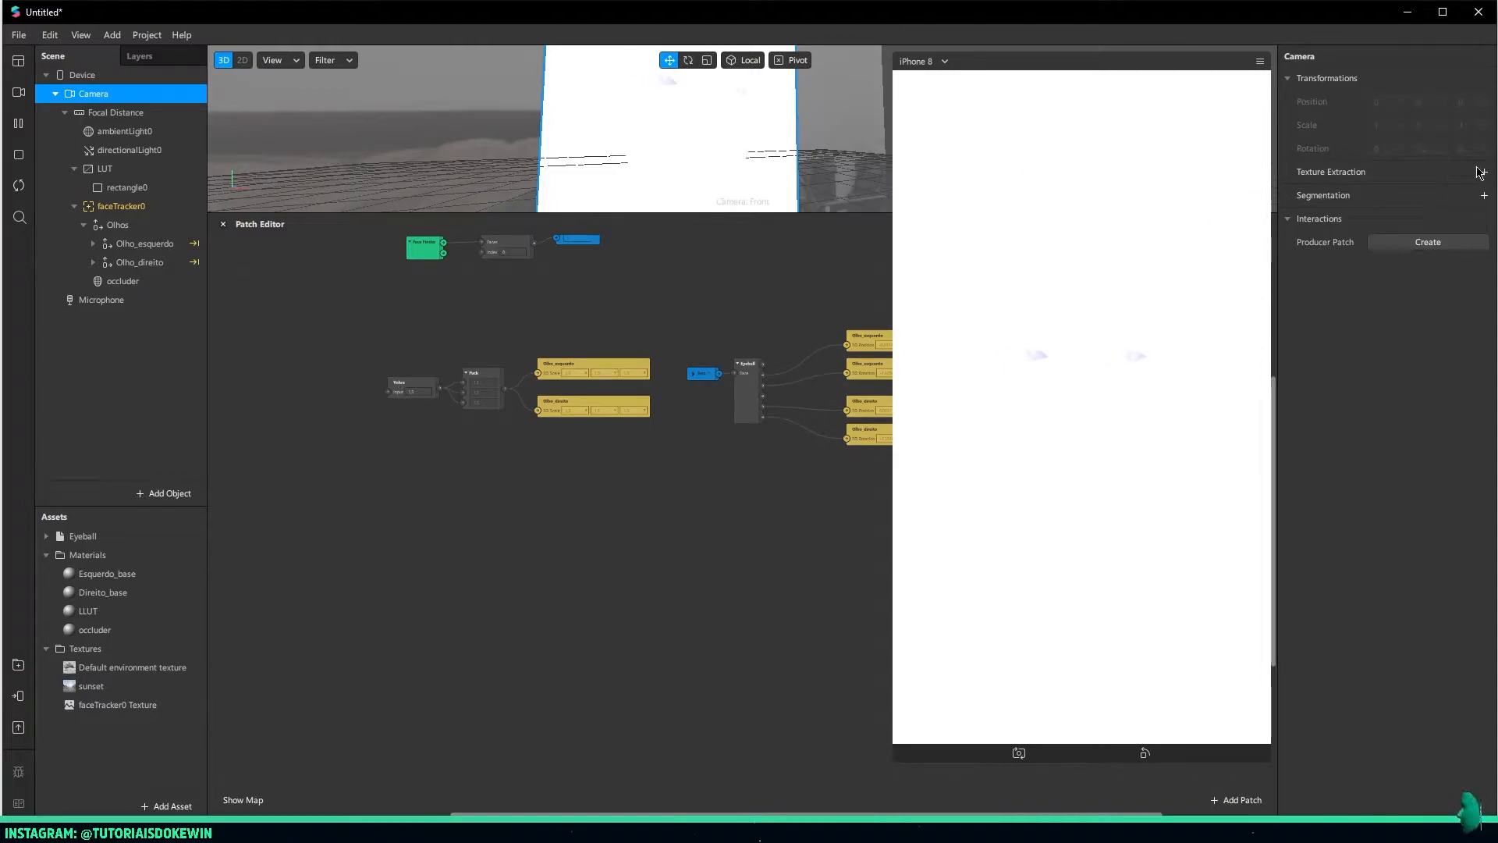
{"action": "left_click", "coordinate": [1481, 172]}
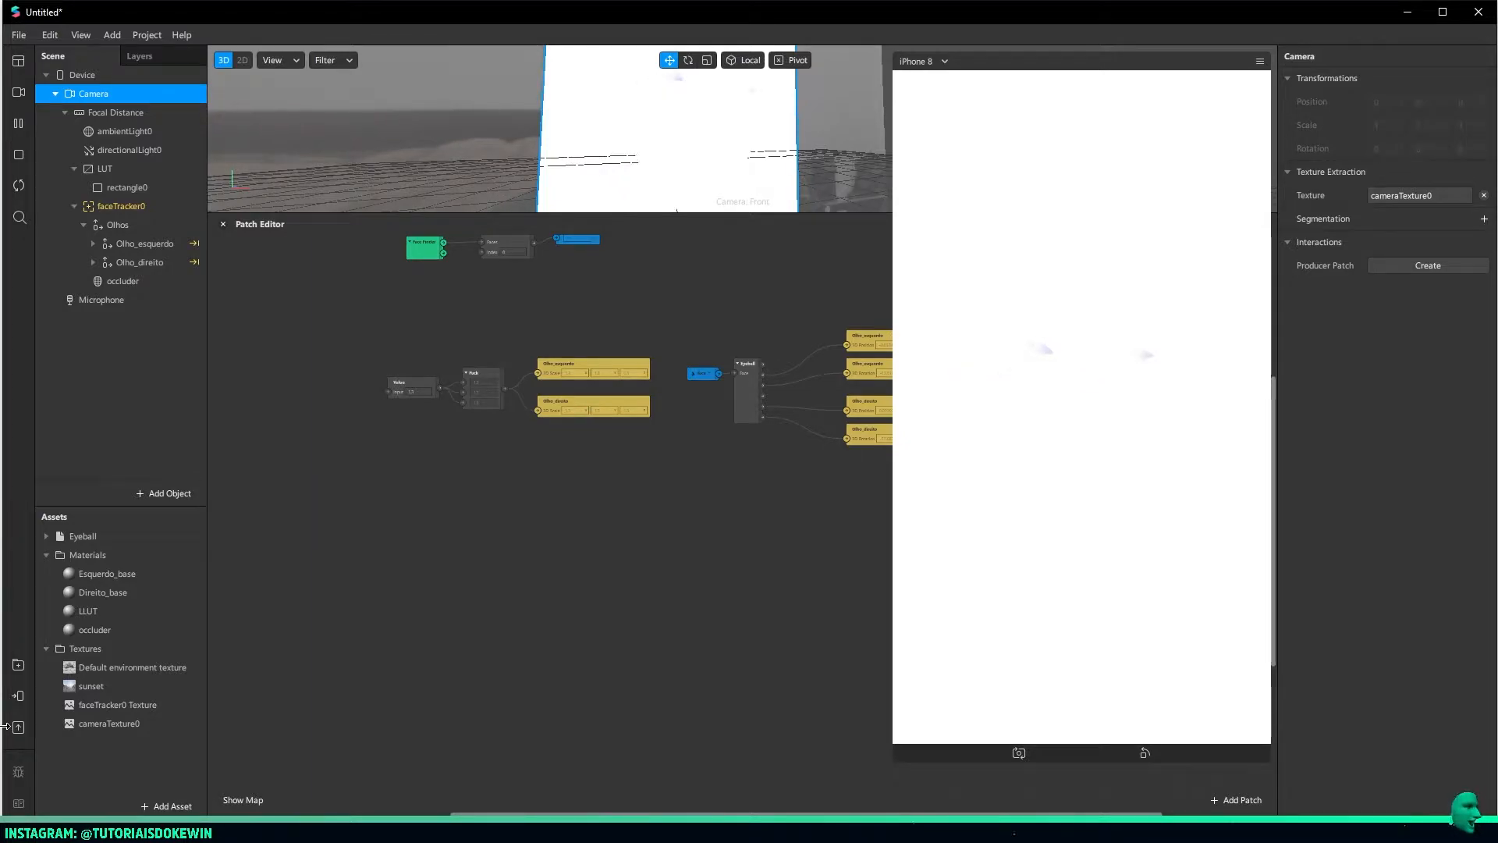
Search the AR Library for lut, view the FastColorLUT patch asset and close the library
{"action": "left_click", "coordinate": [18, 664]}
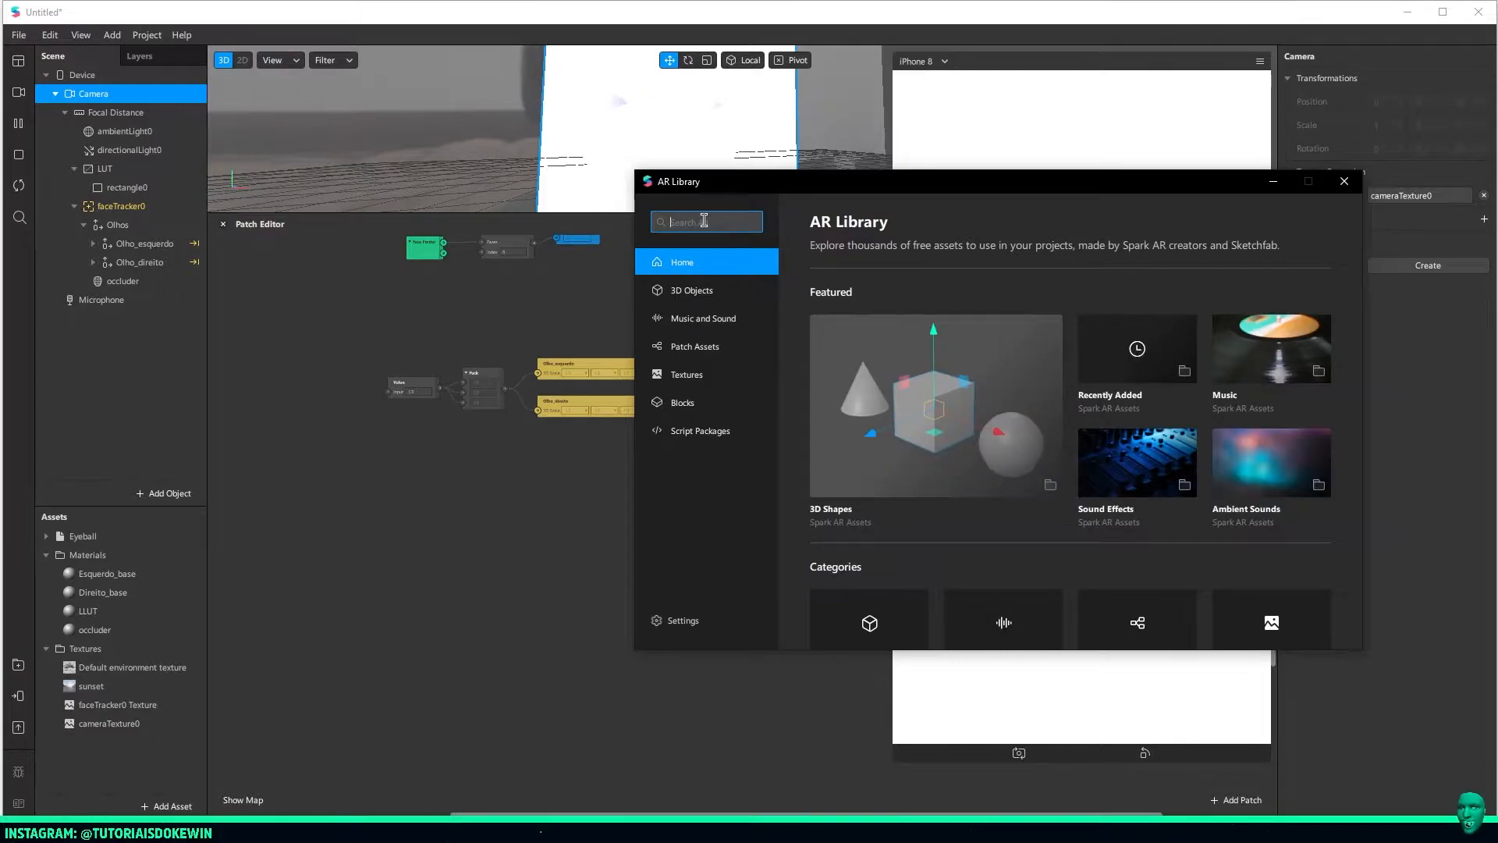
{"action": "type", "text": "lut"}
{"action": "key", "text": "Return"}
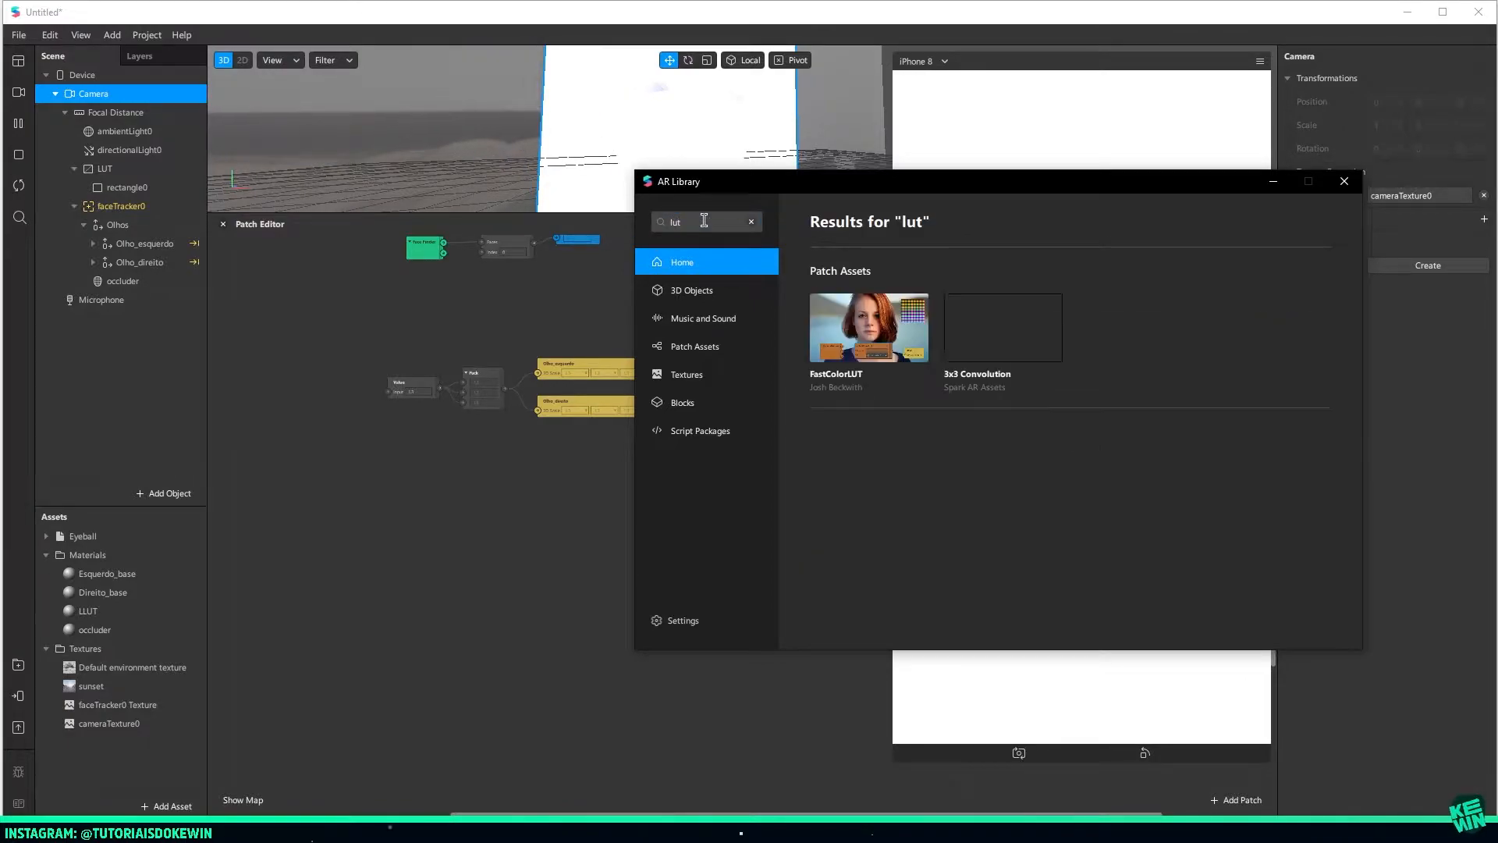
{"action": "left_click", "coordinate": [852, 497]}
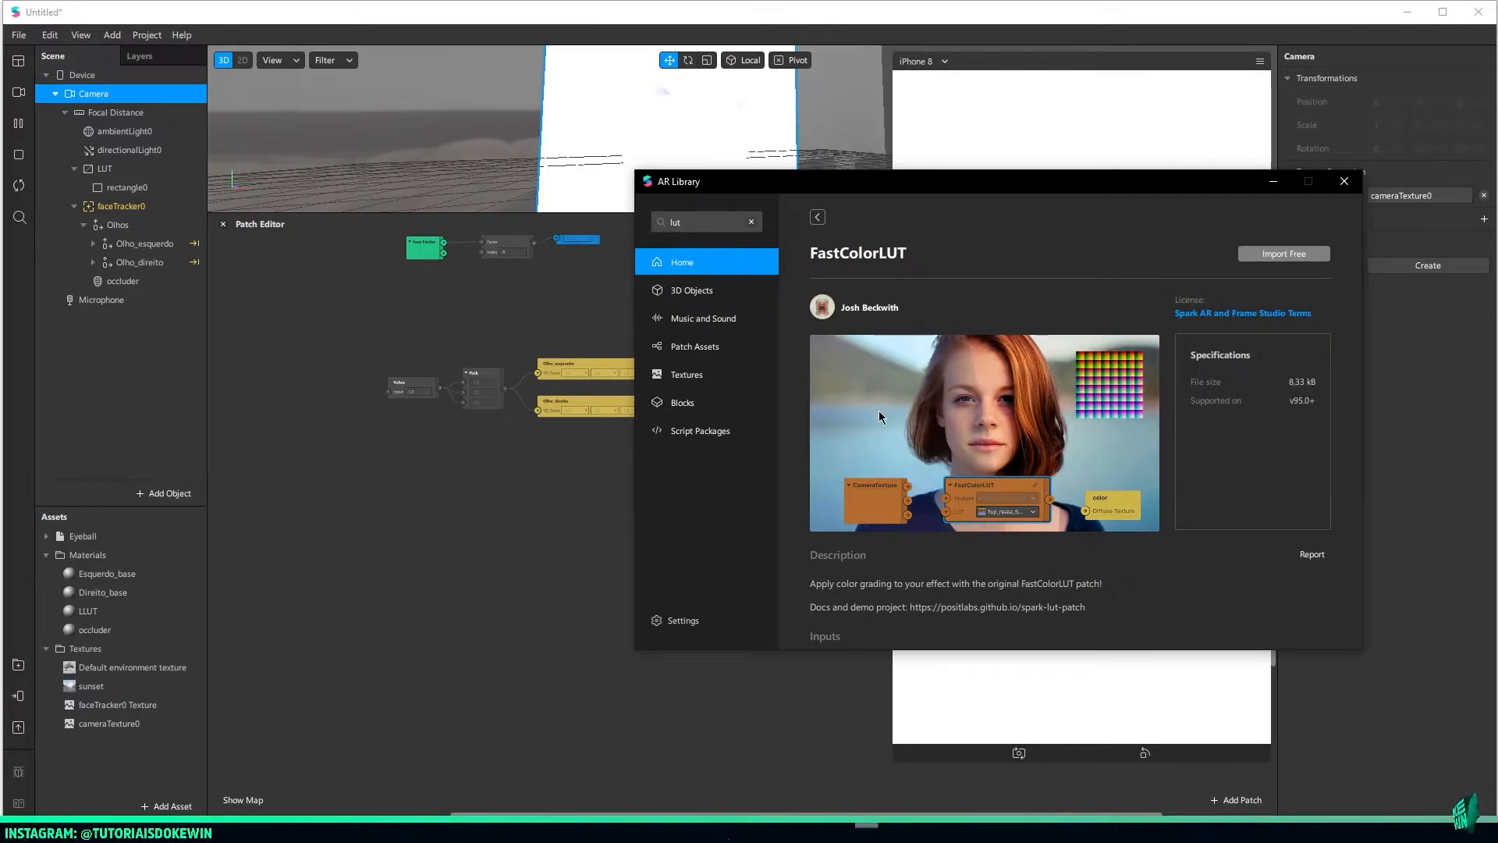
{"action": "left_click", "coordinate": [1345, 183]}
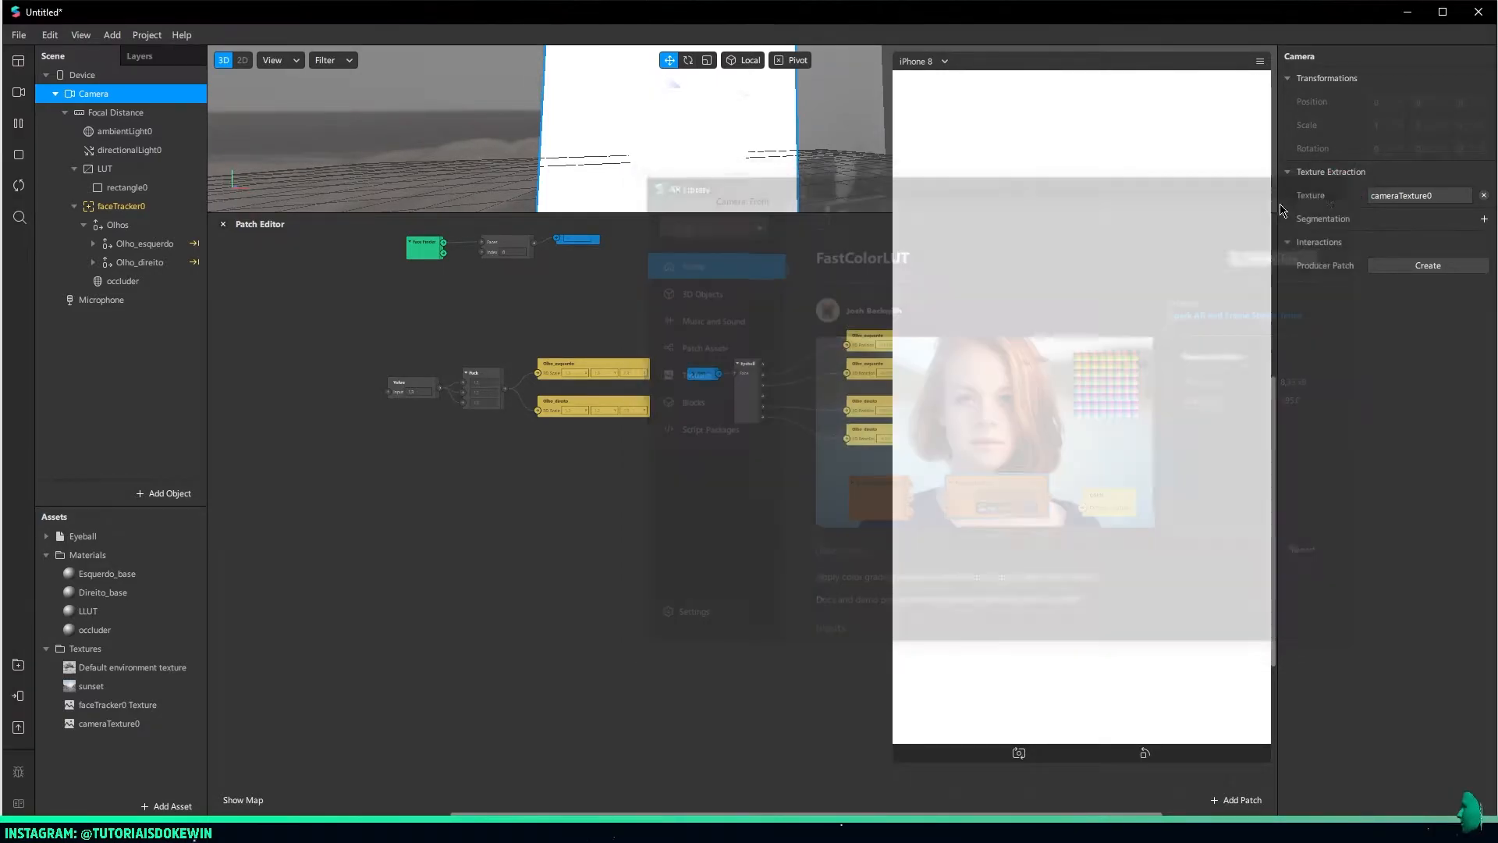
Switch to File Explorer, import the Lut+FaceOccluder patch file from the _Patchs folder and place it in the patch graph
{"action": "key", "text": "alt+Tab"}
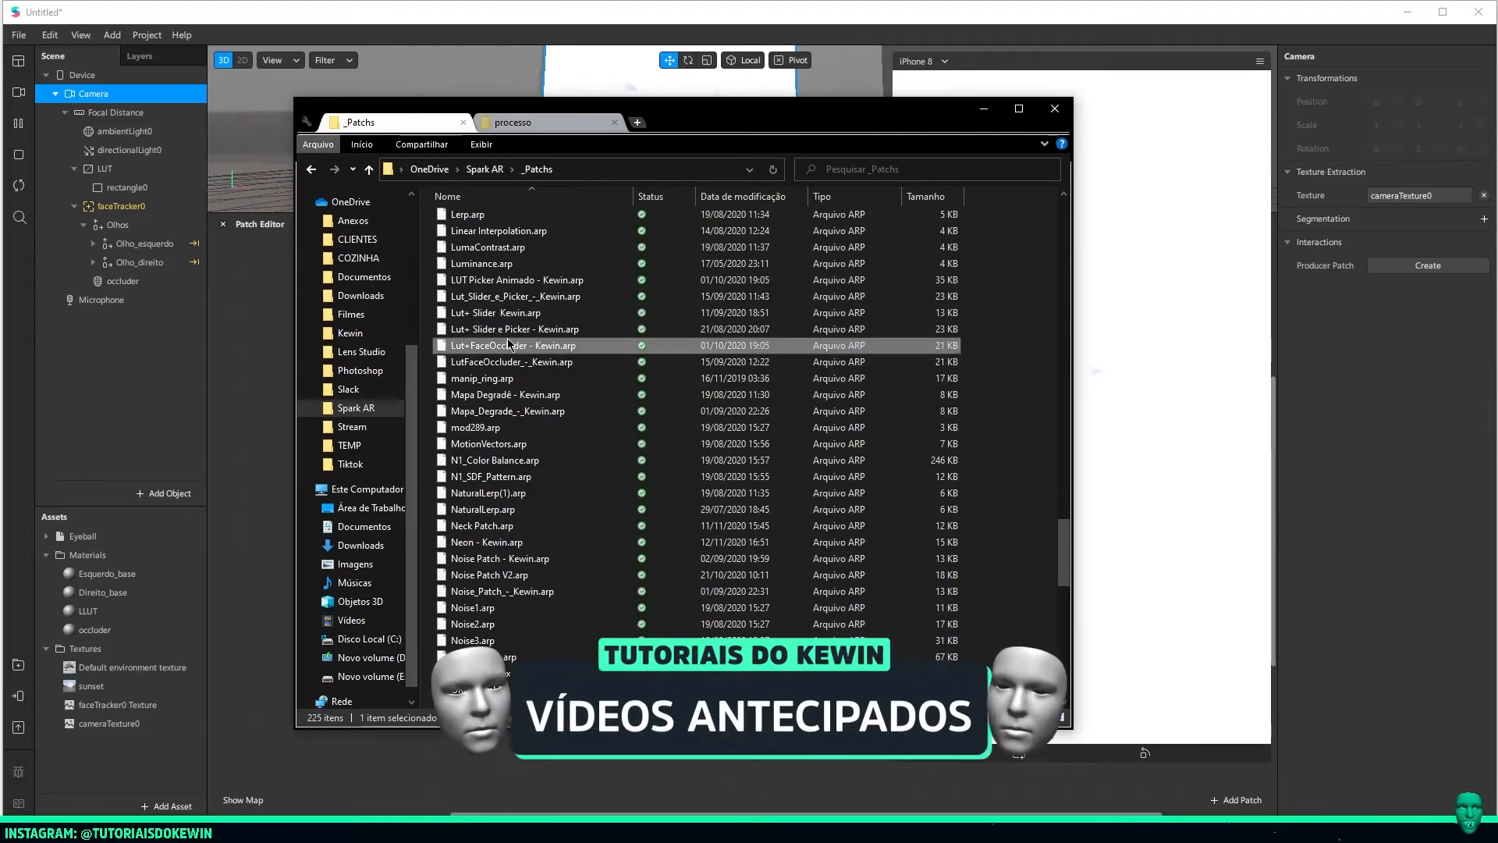
{"action": "left_click_drag", "start_coordinate": [496, 349], "coordinate": [117, 750]}
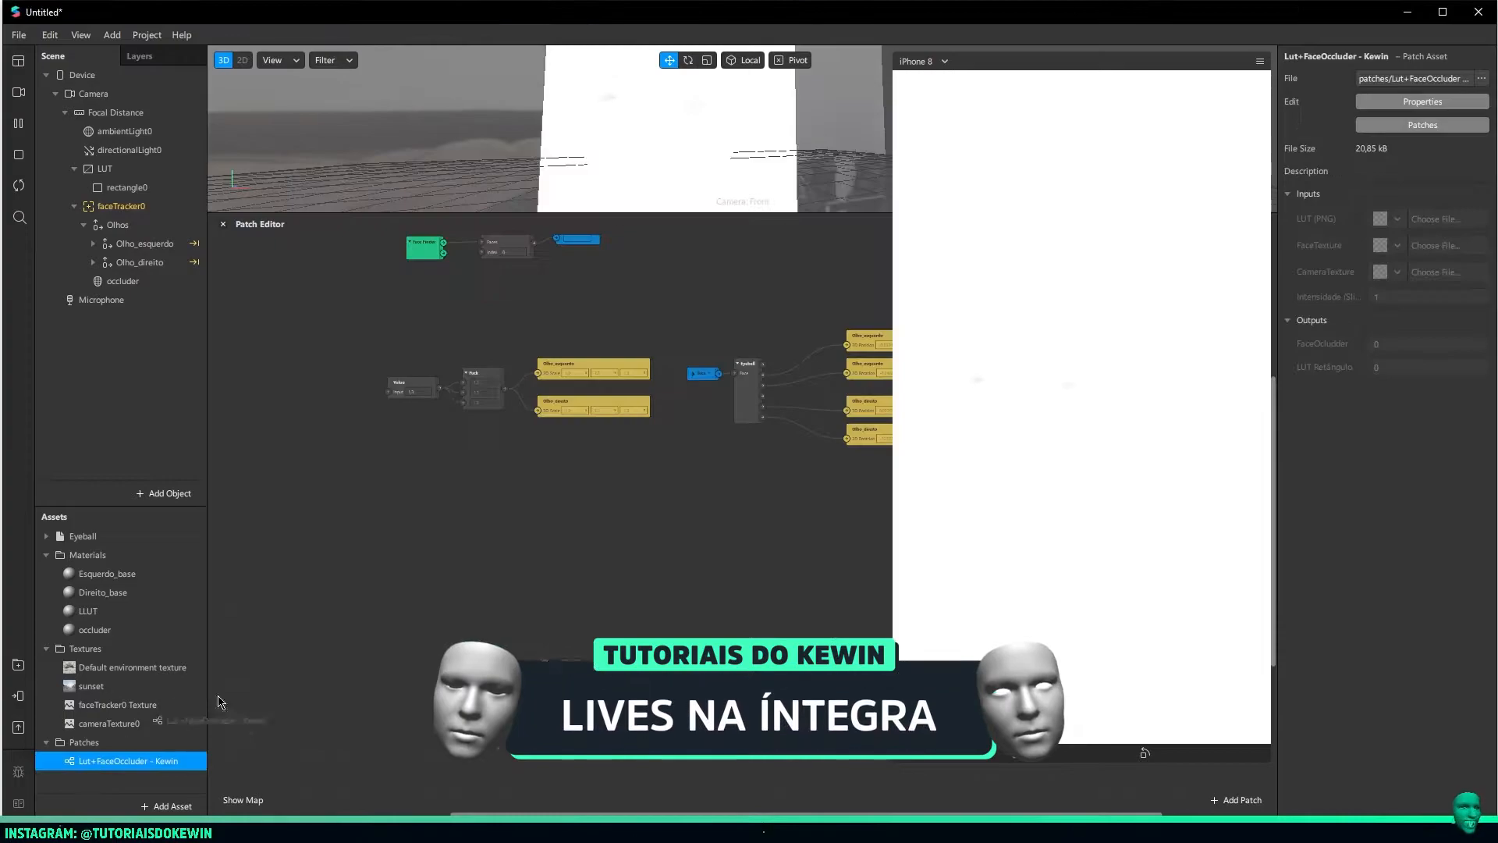
{"action": "left_click_drag", "start_coordinate": [219, 702], "coordinate": [537, 554]}
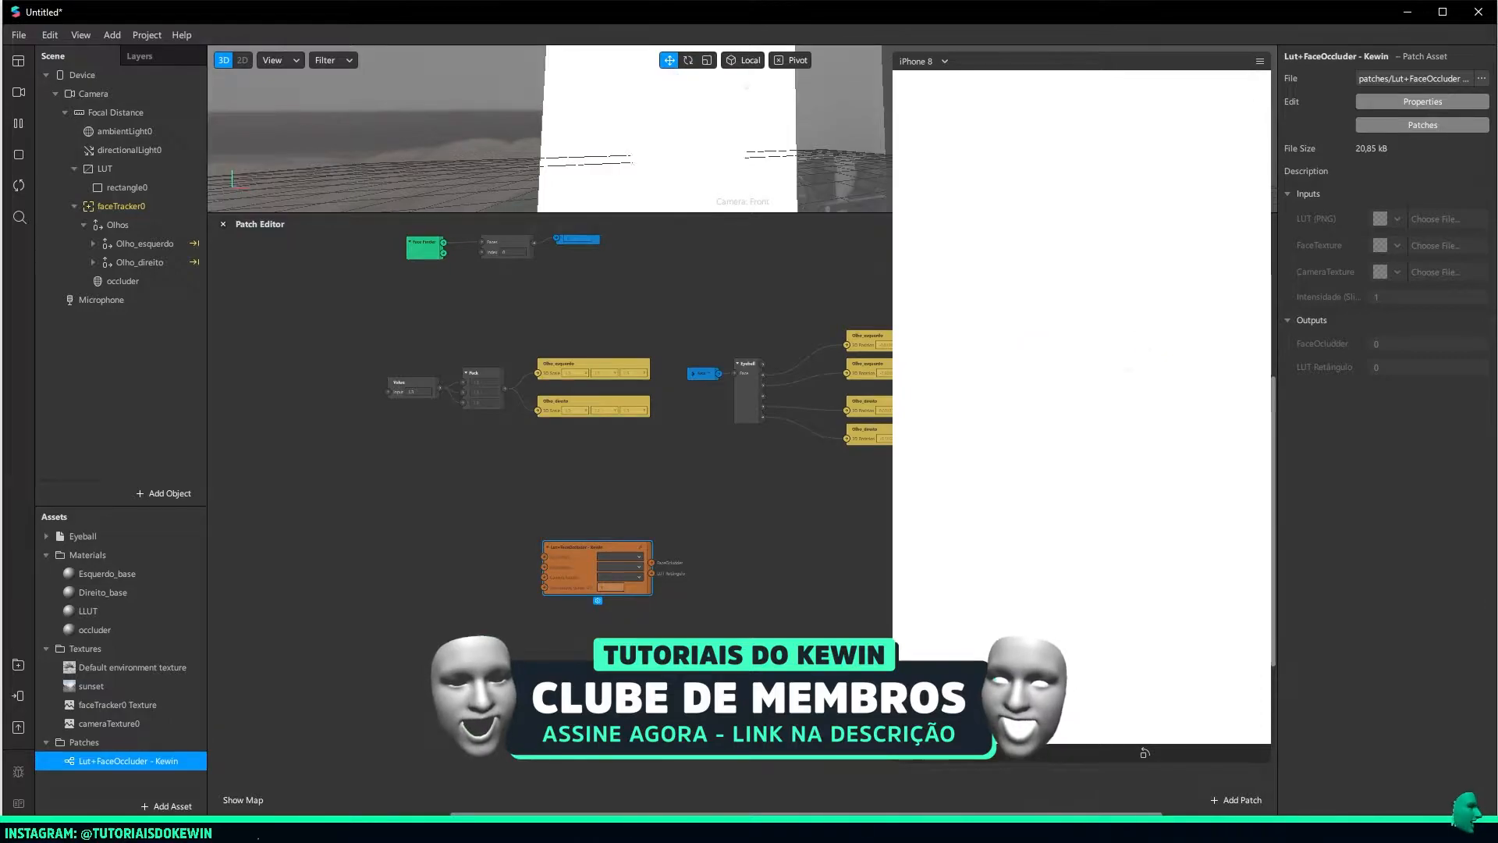
Import IMG_0676.PNG from the lut_ios folder in File Explorer, turn on No compression and set its filtering to None
{"action": "key", "text": "alt+Tab"}
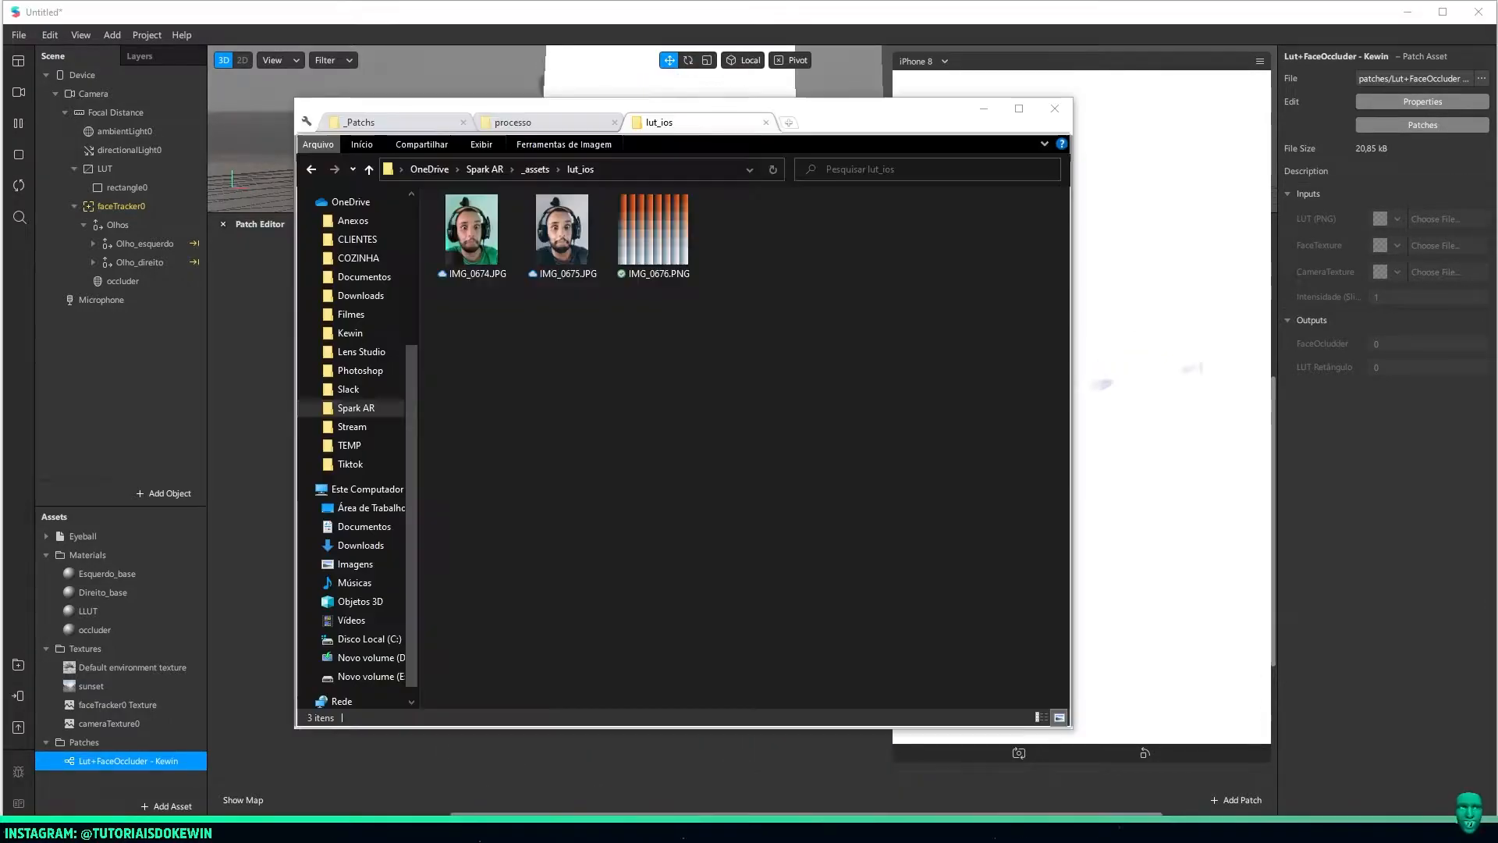
{"action": "left_click_drag", "start_coordinate": [631, 288], "coordinate": [92, 790]}
{"action": "left_click", "coordinate": [1373, 436]}
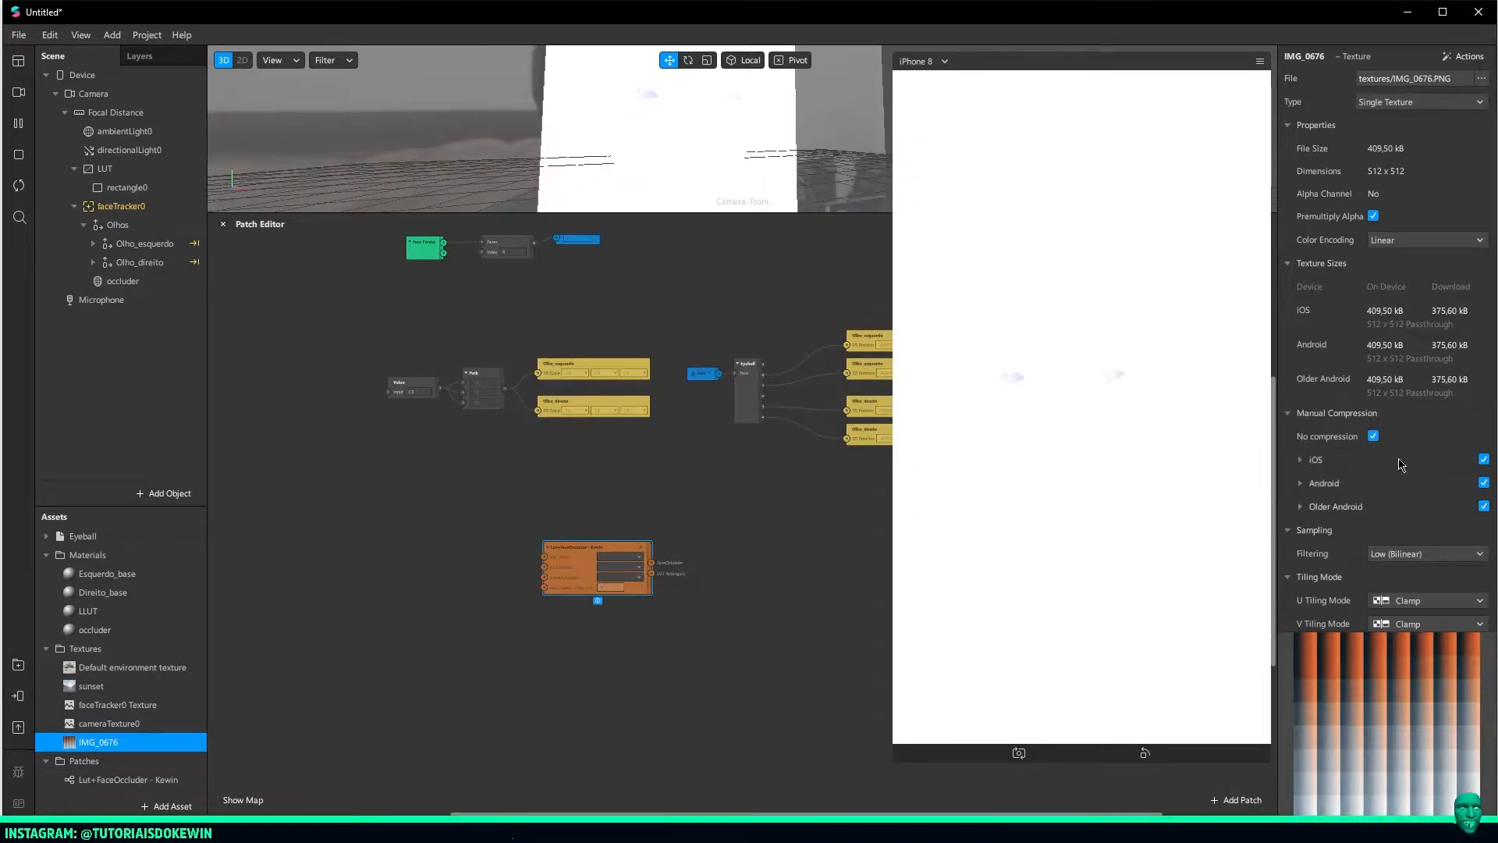
{"action": "left_click", "coordinate": [1404, 553]}
{"action": "left_click", "coordinate": [1396, 558]}
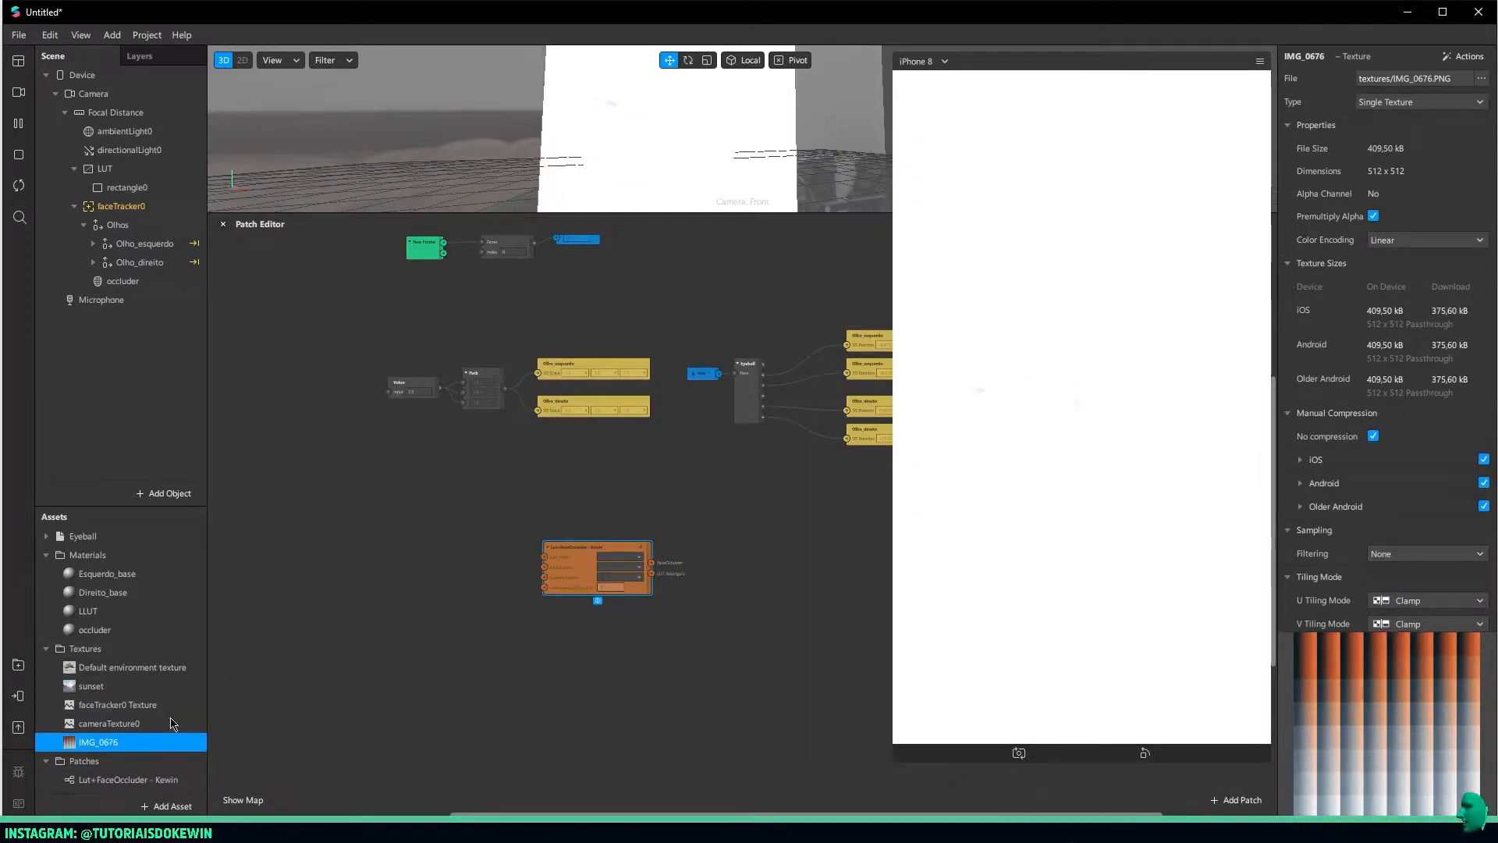
Feed the Lut+FaceOccluder patch with IMG_0676 as LUT, faceTracker0 Texture as FaceTexture and cameraTexture0's RGBA as CameraTexture
{"action": "left_click", "coordinate": [607, 559]}
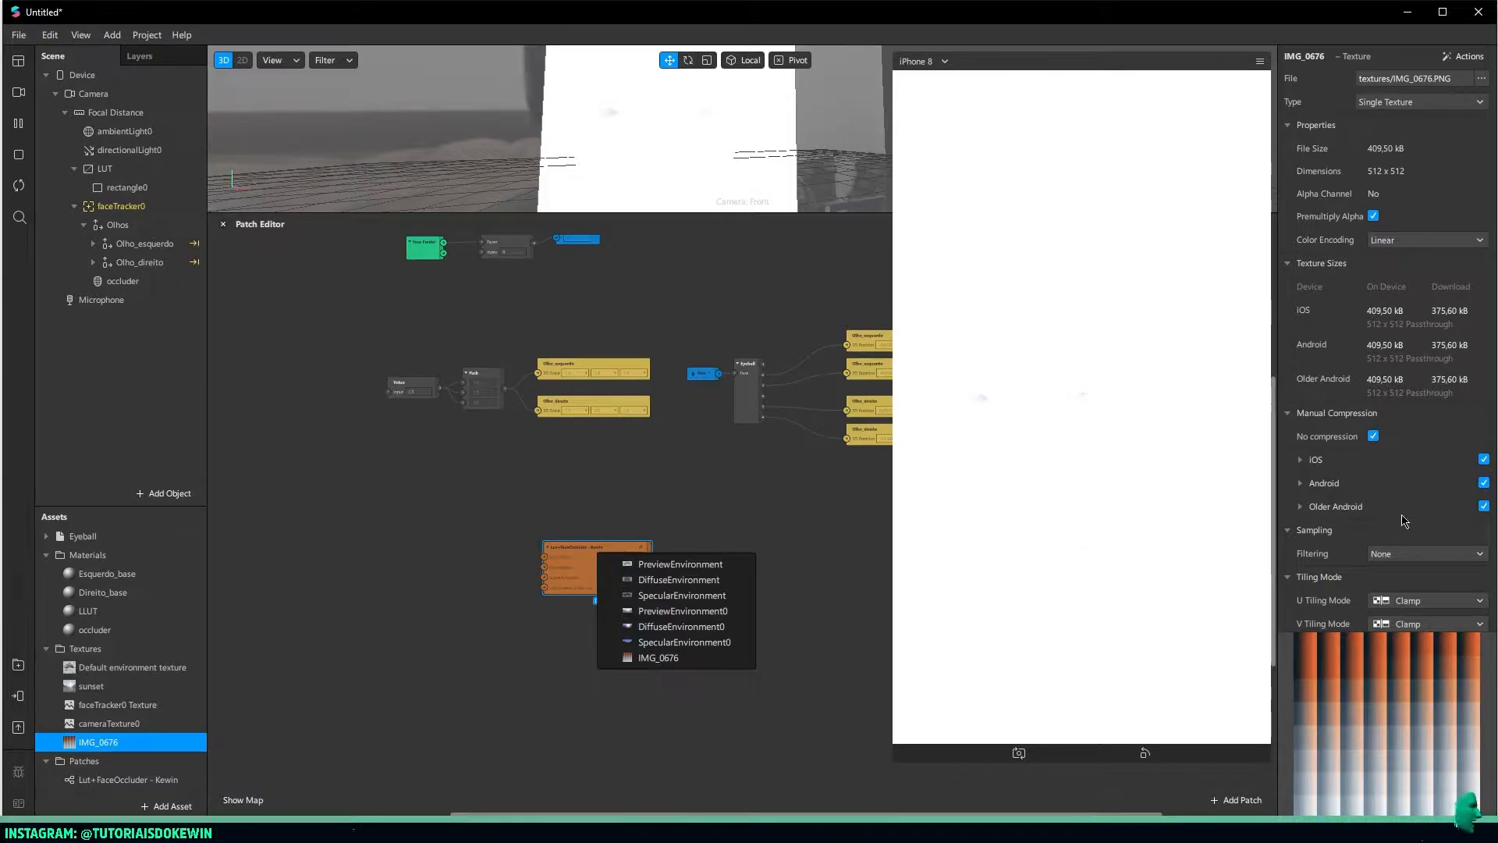
{"action": "left_click", "coordinate": [660, 658]}
{"action": "scroll", "coordinate": [454, 610], "scroll_direction": "up", "scroll_amount": 2}
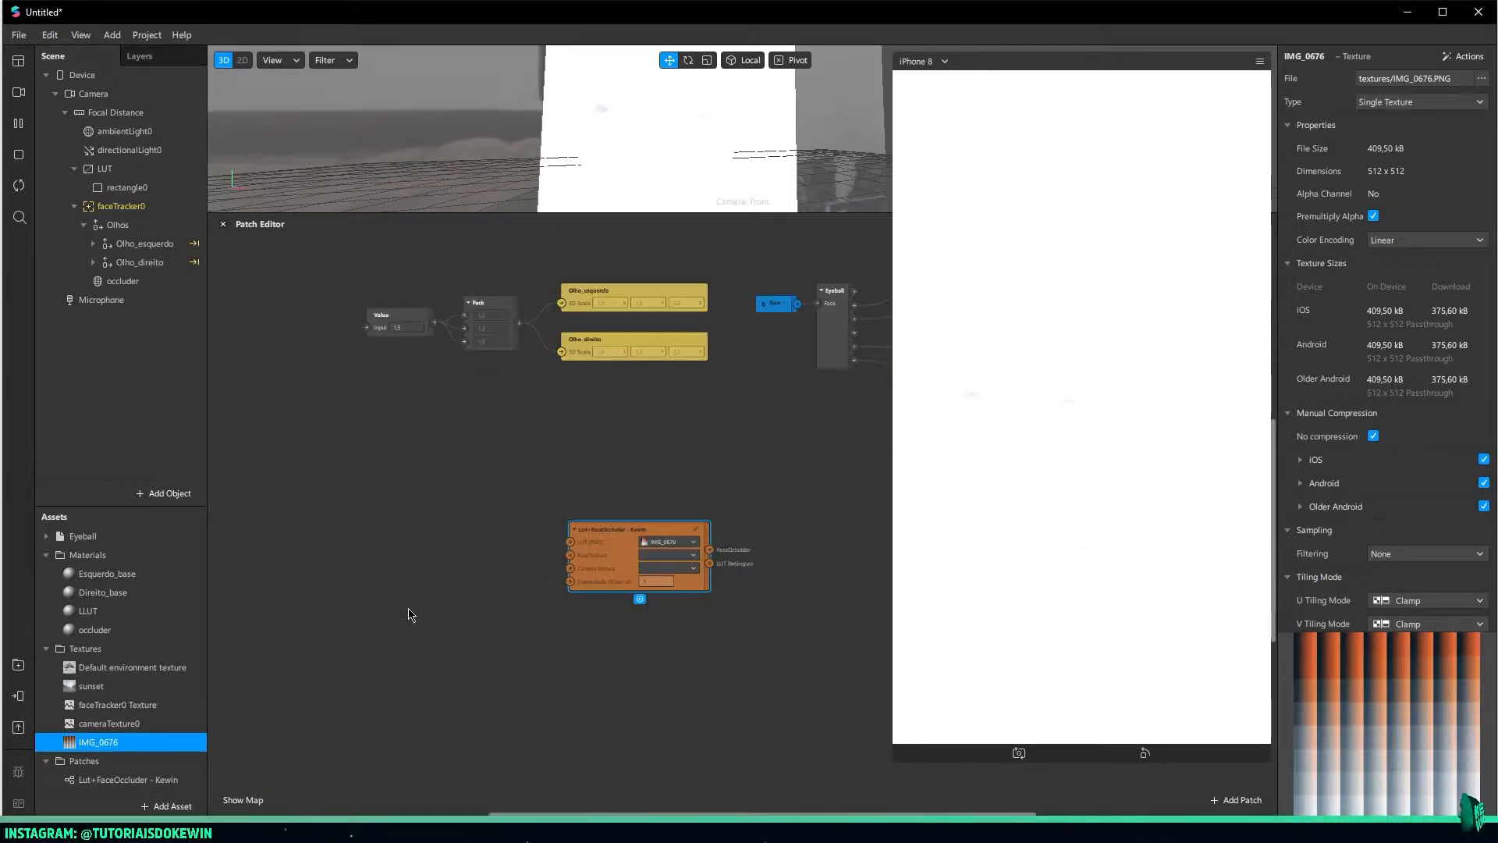
{"action": "left_click_drag", "start_coordinate": [117, 704], "coordinate": [599, 546]}
{"action": "left_click", "coordinate": [458, 550]}
{"action": "left_click_drag", "start_coordinate": [502, 555], "coordinate": [521, 561]}
{"action": "left_click_drag", "start_coordinate": [113, 728], "coordinate": [490, 595]}
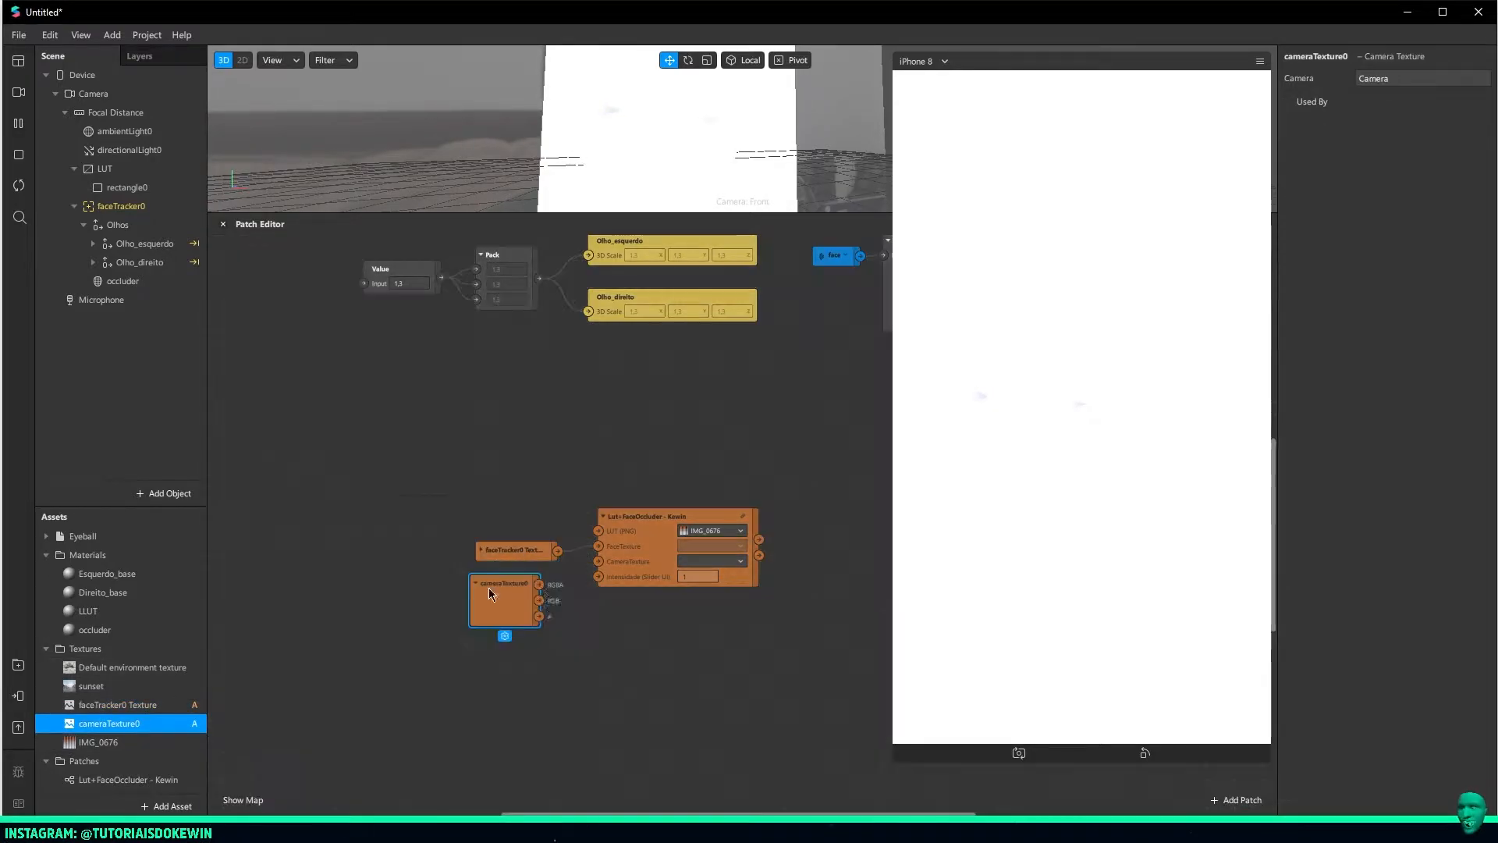
{"action": "left_click_drag", "start_coordinate": [581, 570], "coordinate": [599, 561]}
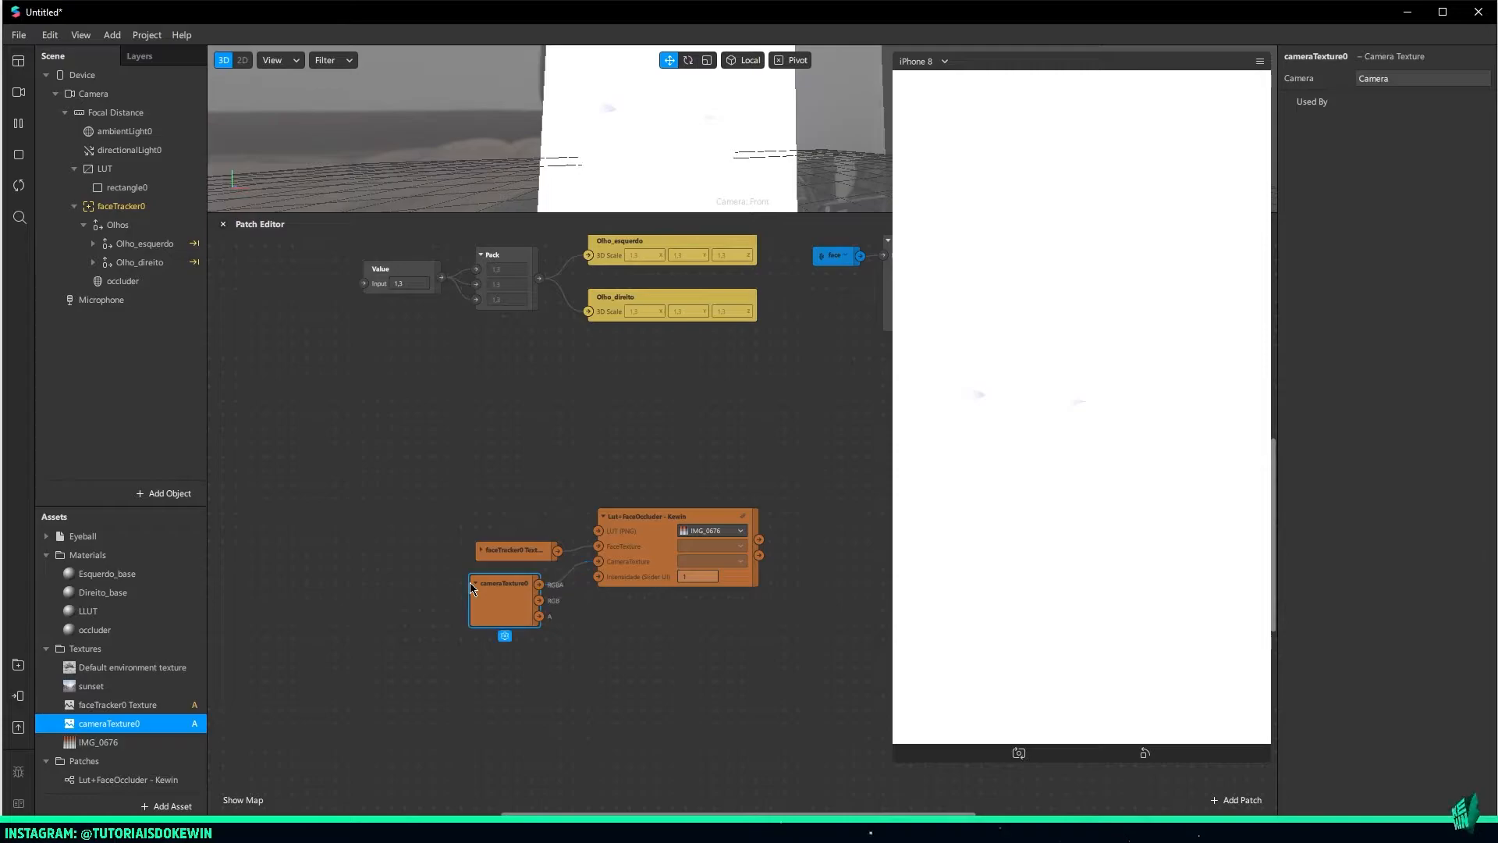
Collapse the cameraTexture0 patch and create Diffuse Texture patches for the LLUT and occluder materials
{"action": "left_click", "coordinate": [475, 583]}
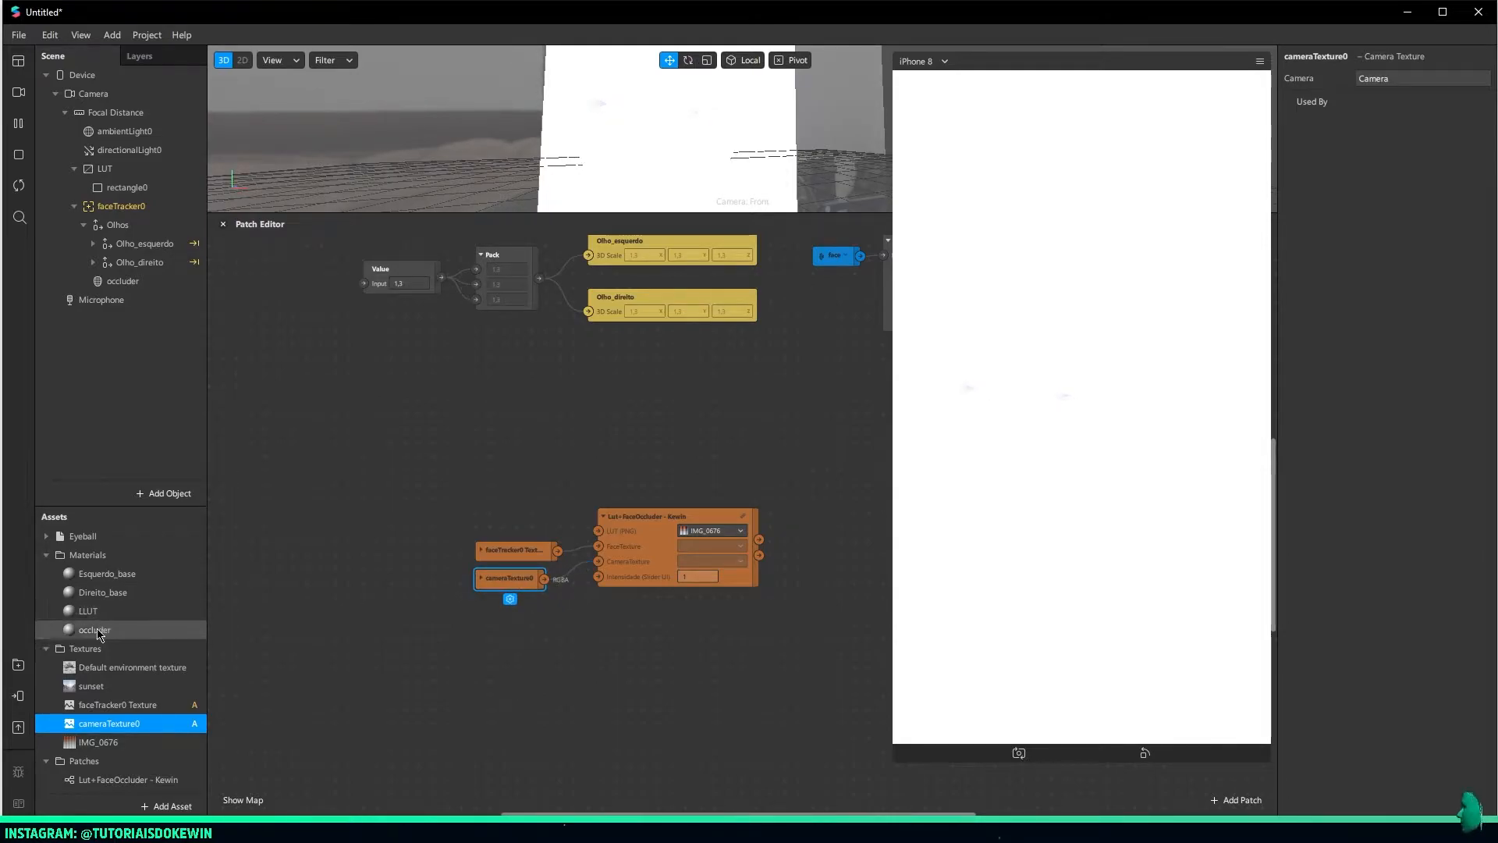
{"action": "left_click", "coordinate": [96, 633]}
{"action": "left_click", "coordinate": [91, 613], "text": "shift"}
{"action": "left_click", "coordinate": [1300, 174]}
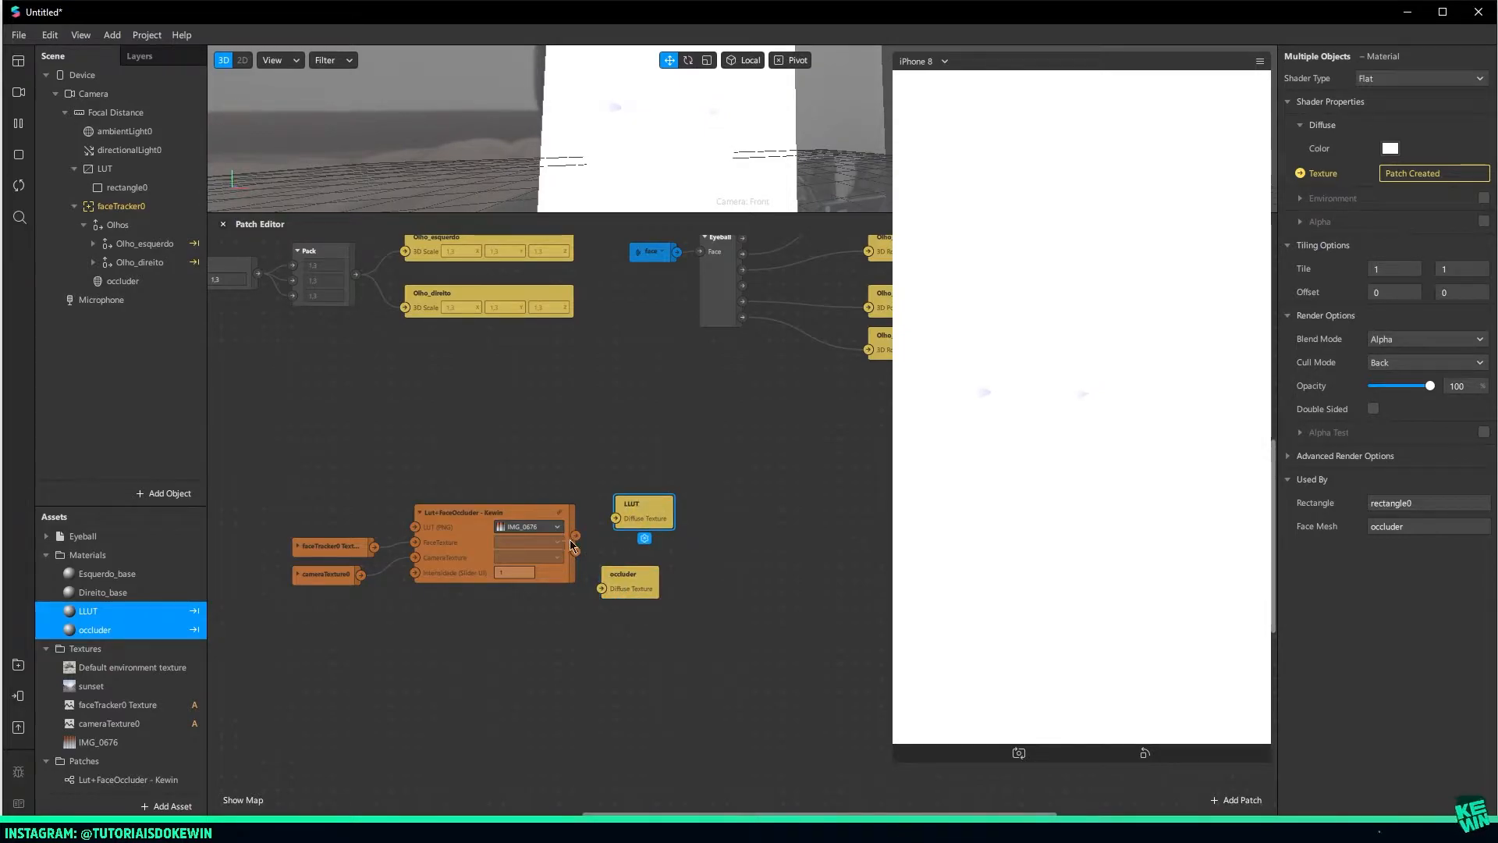
Connect the Lut+FaceOccluder patch's first output to the occluder texture and its second to LLUT, with both patches stacked beside it
{"action": "left_click_drag", "start_coordinate": [601, 591], "coordinate": [601, 589]}
{"action": "left_click_drag", "start_coordinate": [631, 576], "coordinate": [645, 450]}
{"action": "left_click_drag", "start_coordinate": [576, 552], "coordinate": [615, 518]}
{"action": "left_click_drag", "start_coordinate": [645, 505], "coordinate": [645, 548]}
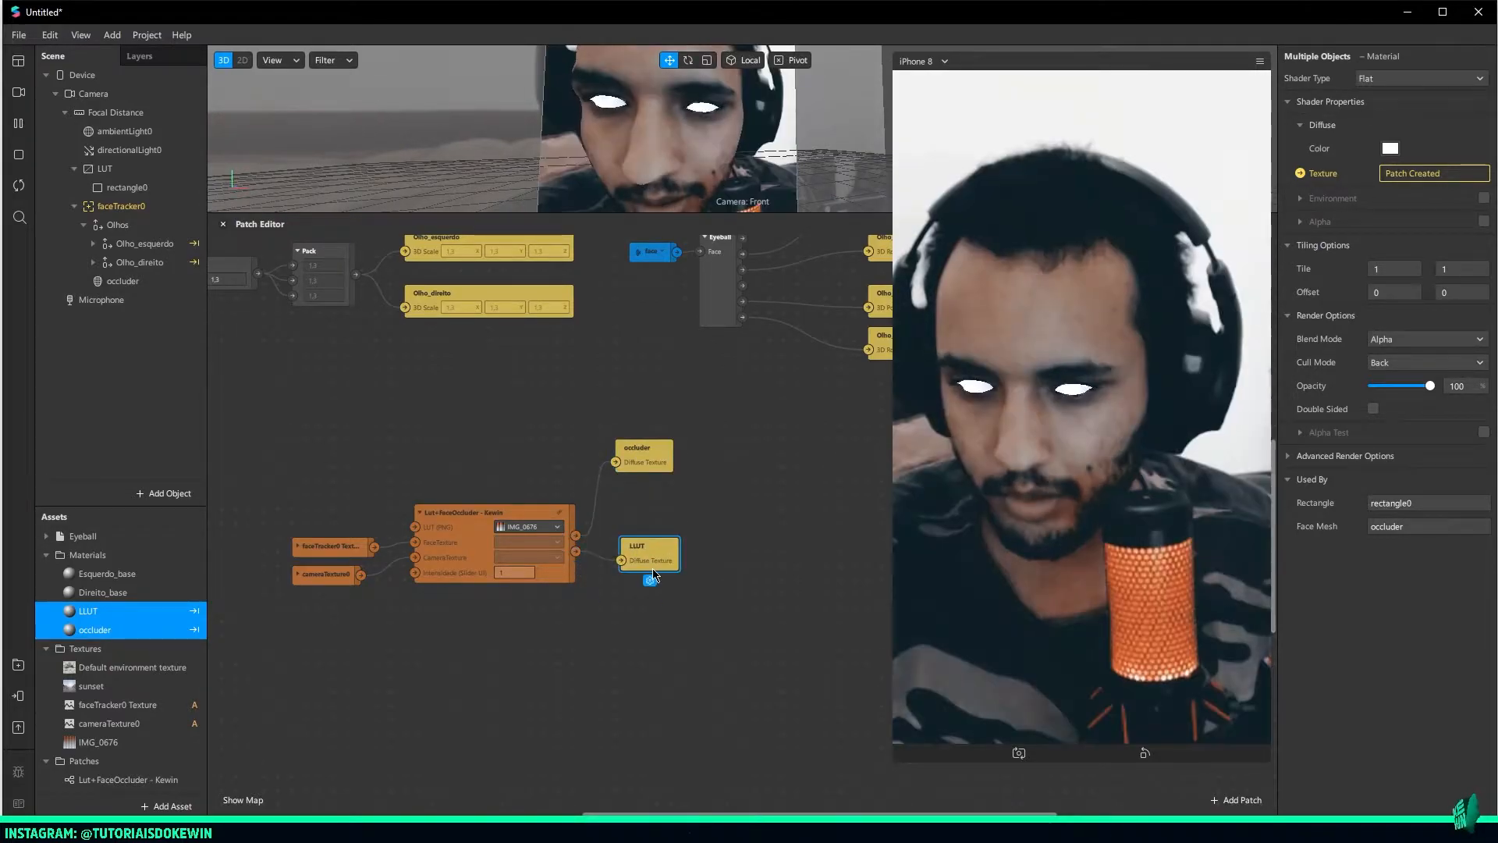
{"action": "left_click_drag", "start_coordinate": [676, 463], "coordinate": [672, 496]}
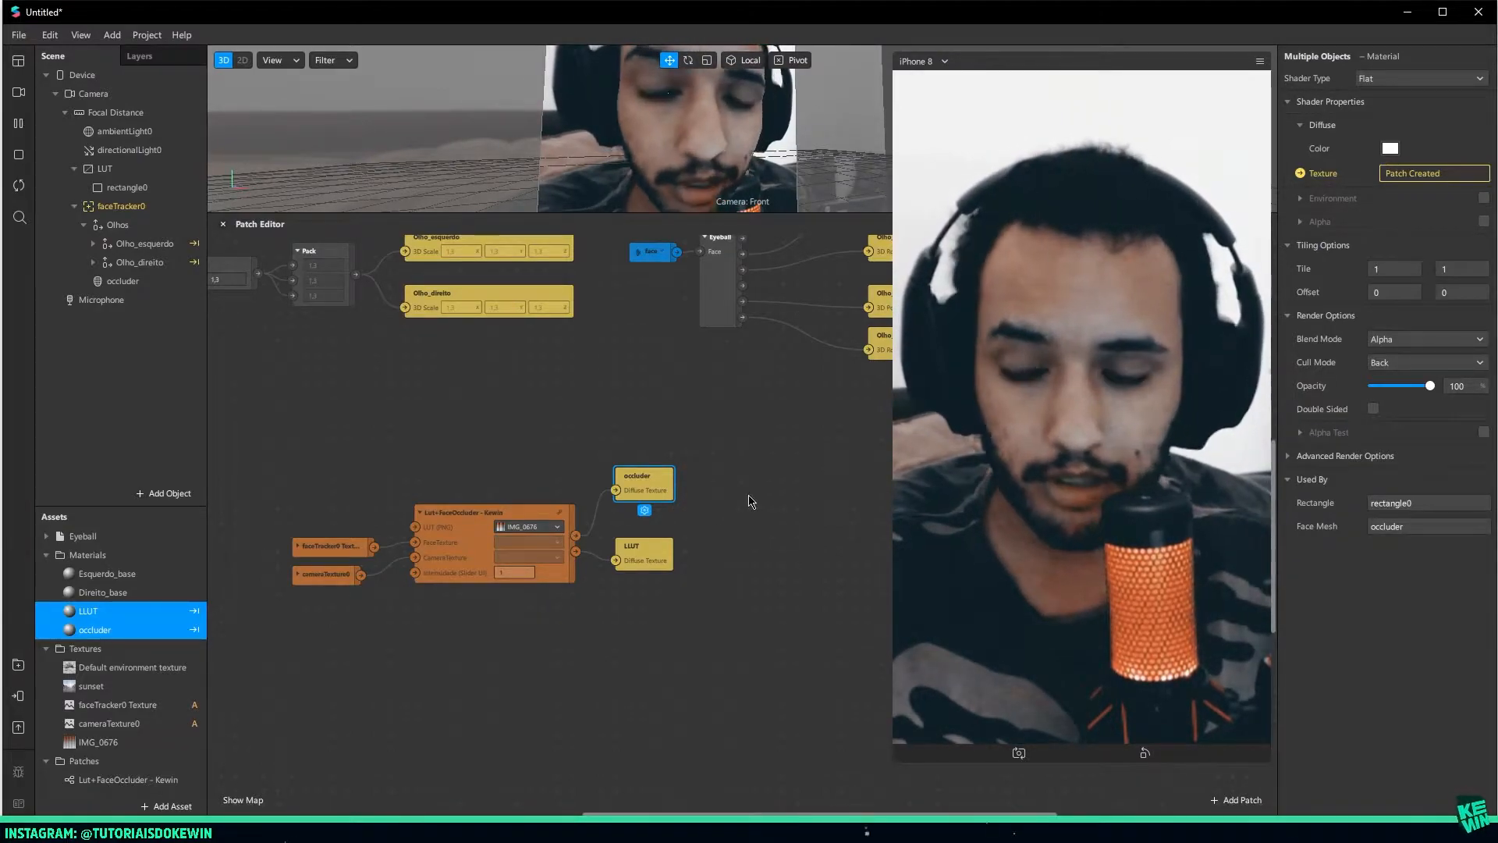
{"action": "left_click", "coordinate": [456, 687]}
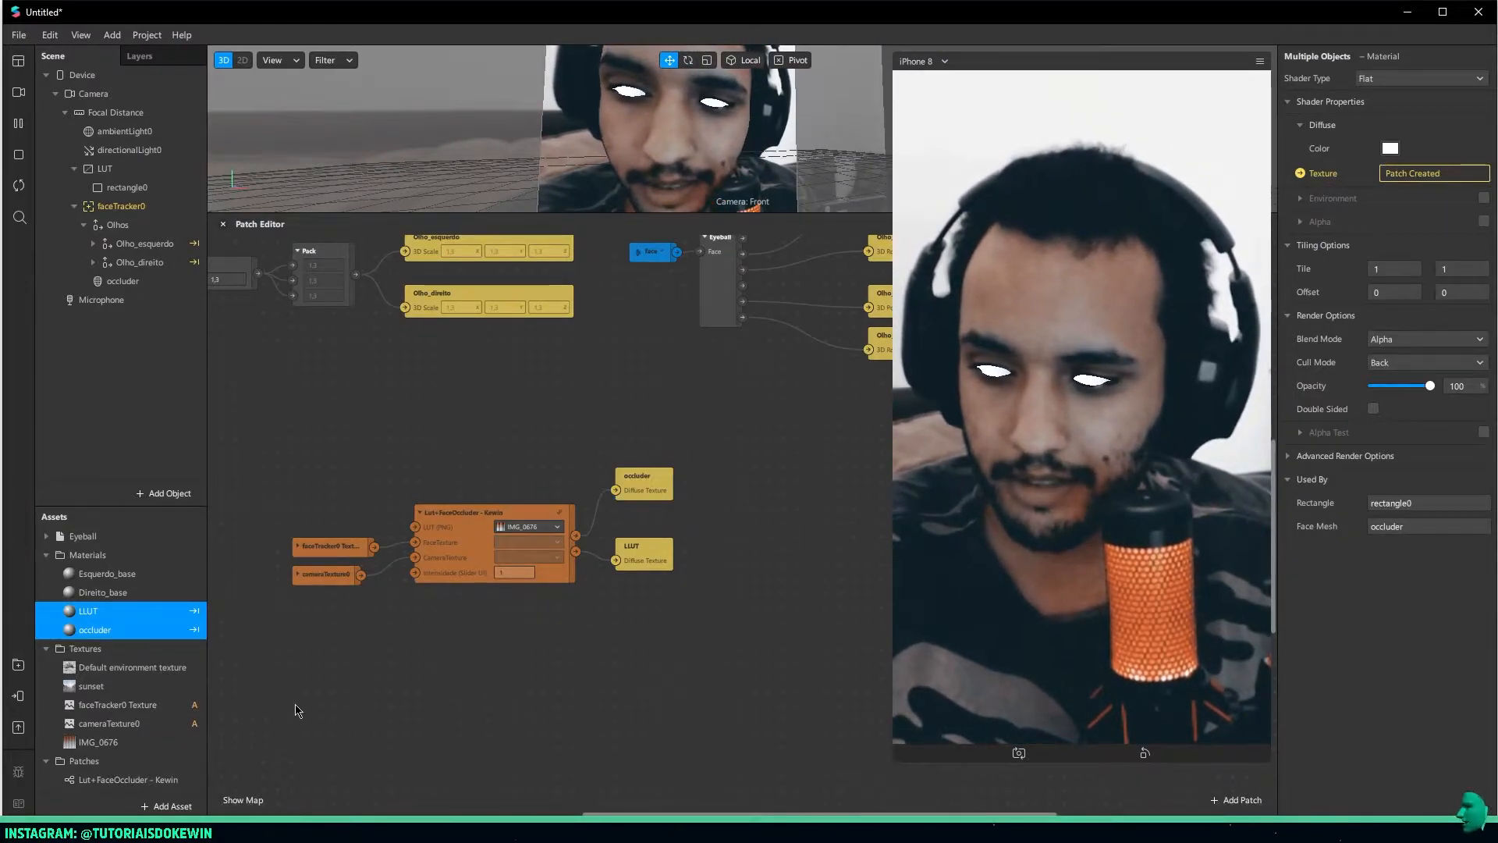
Show the settings of the faceTracker0 Texture and shrink the device preview window
{"action": "left_click", "coordinate": [141, 706]}
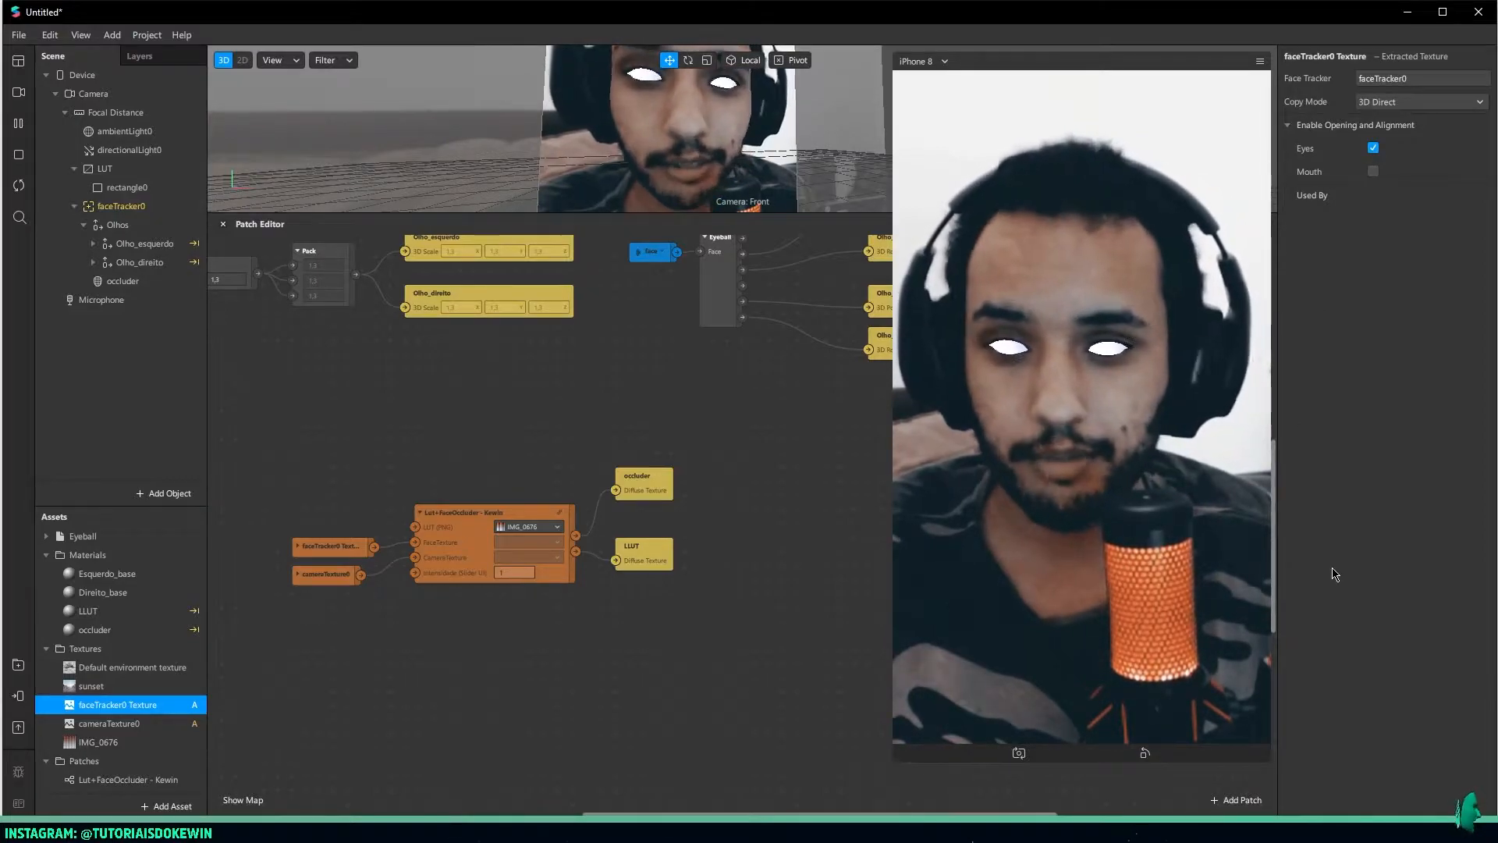
{"action": "left_click_drag", "start_coordinate": [894, 496], "coordinate": [931, 490]}
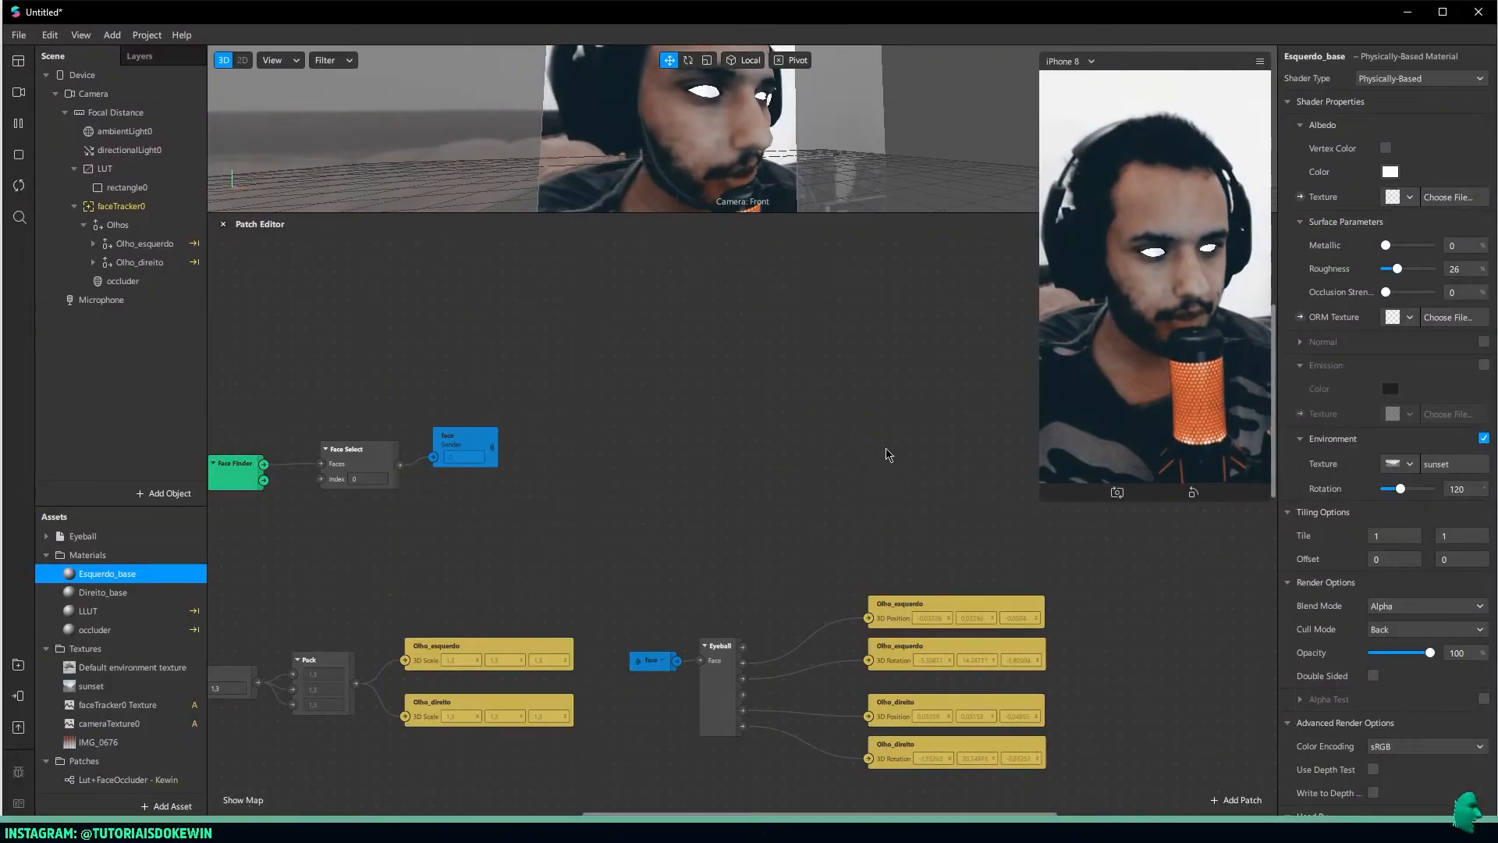
Add a Sender patch in the empty area above the eye patches and rename it Cor_olhos
{"action": "middle_click_drag", "start_coordinate": [788, 392], "coordinate": [548, 442]}
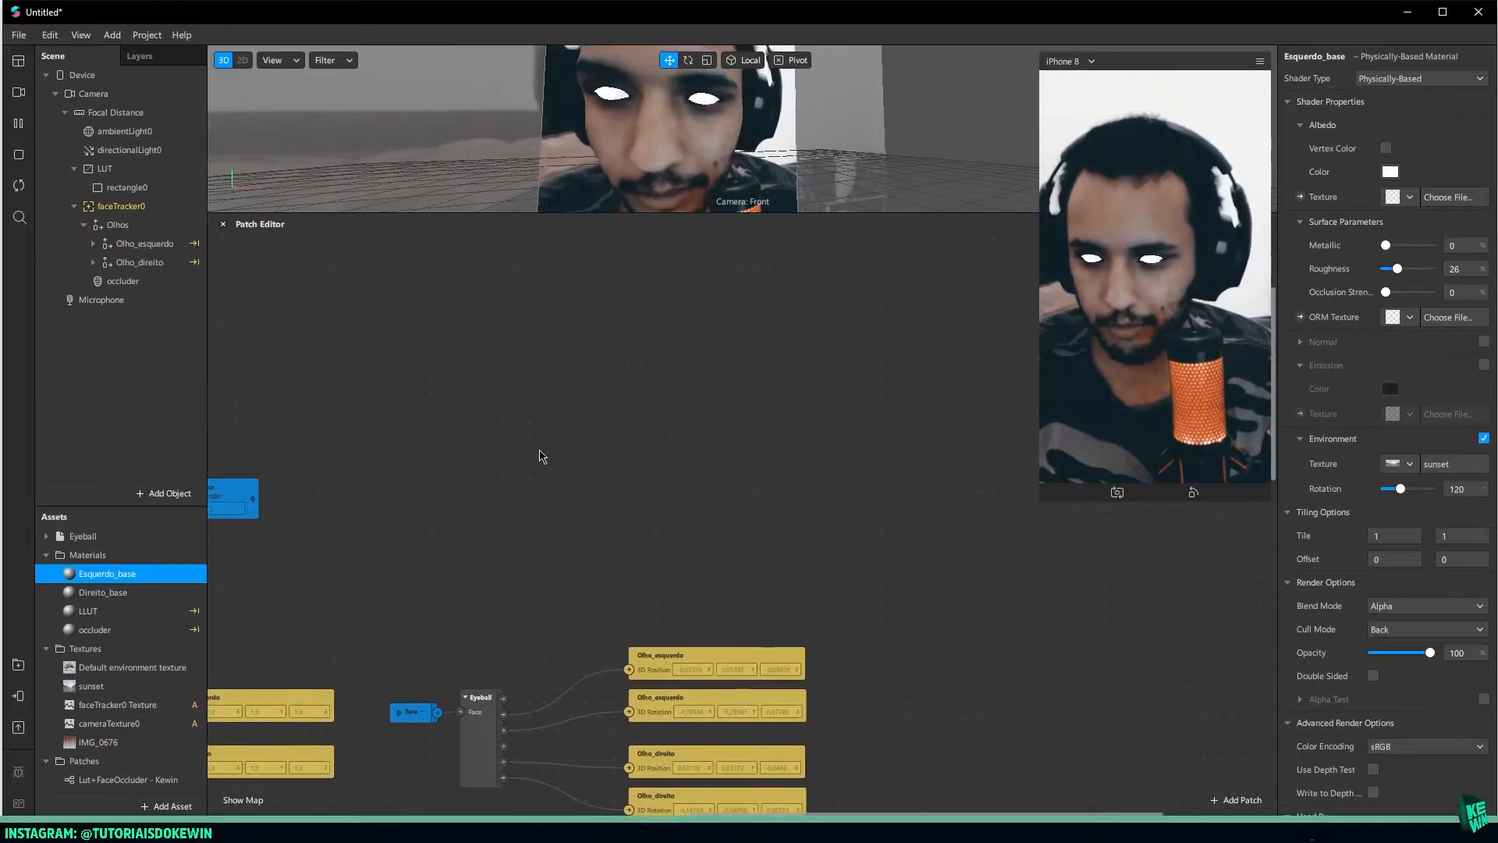
{"action": "double_click", "coordinate": [433, 393]}
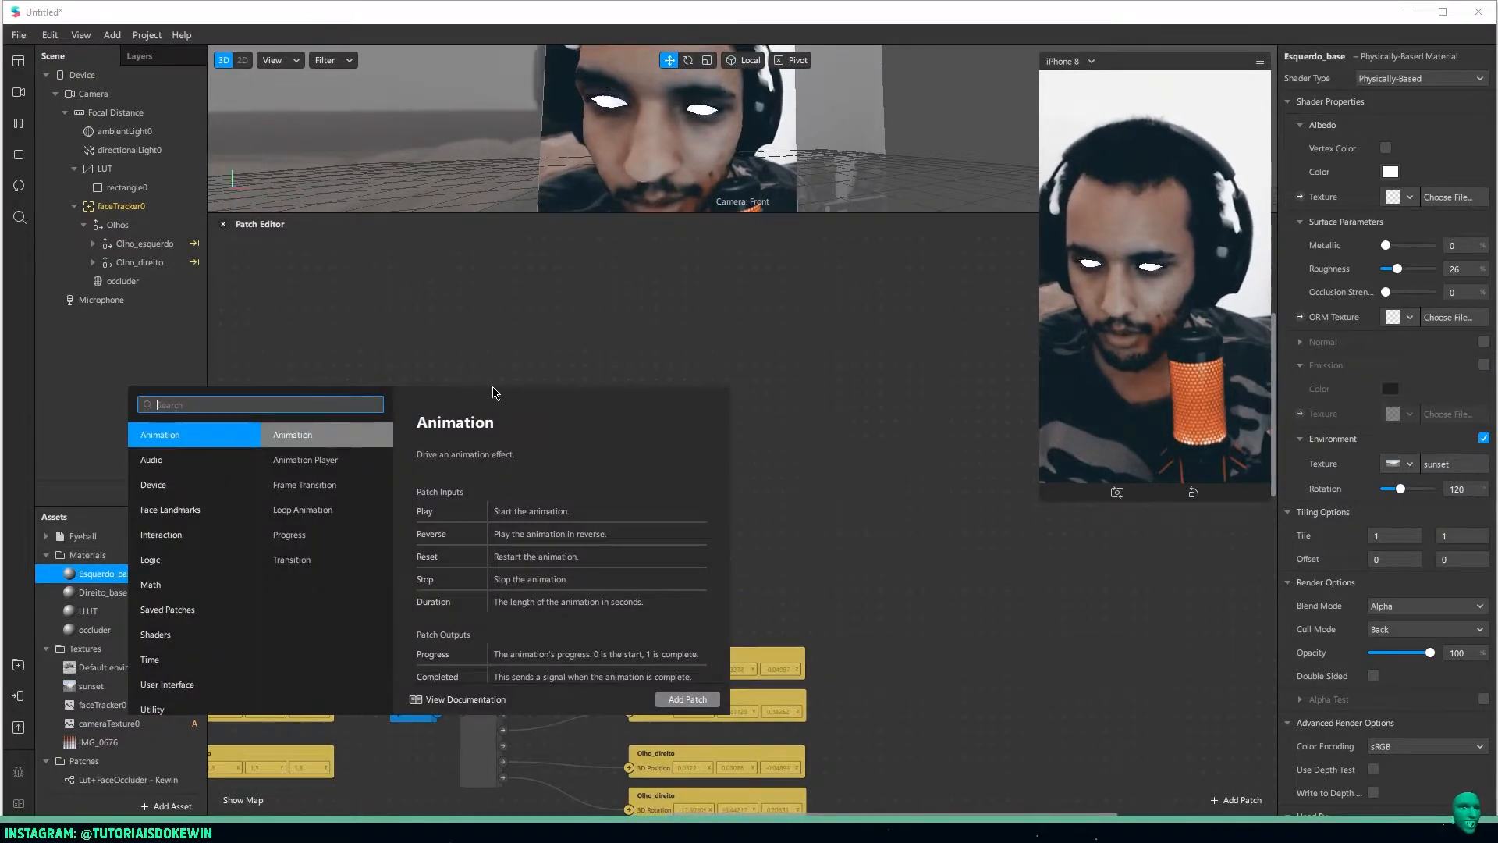
{"action": "type", "text": "sender"}
{"action": "key", "text": "Return"}
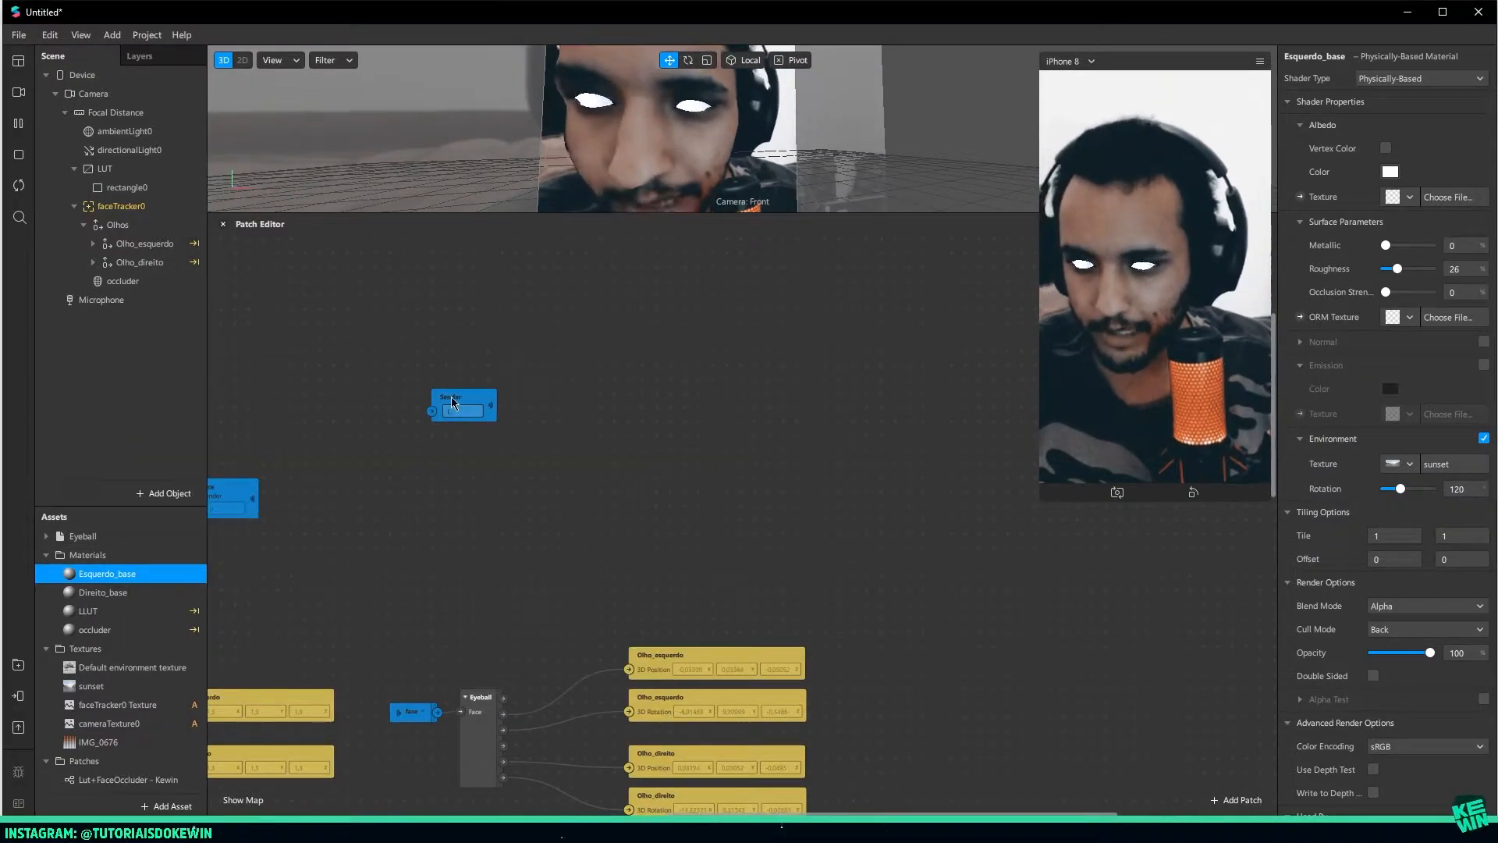
{"action": "type", "text": "Cor_"}
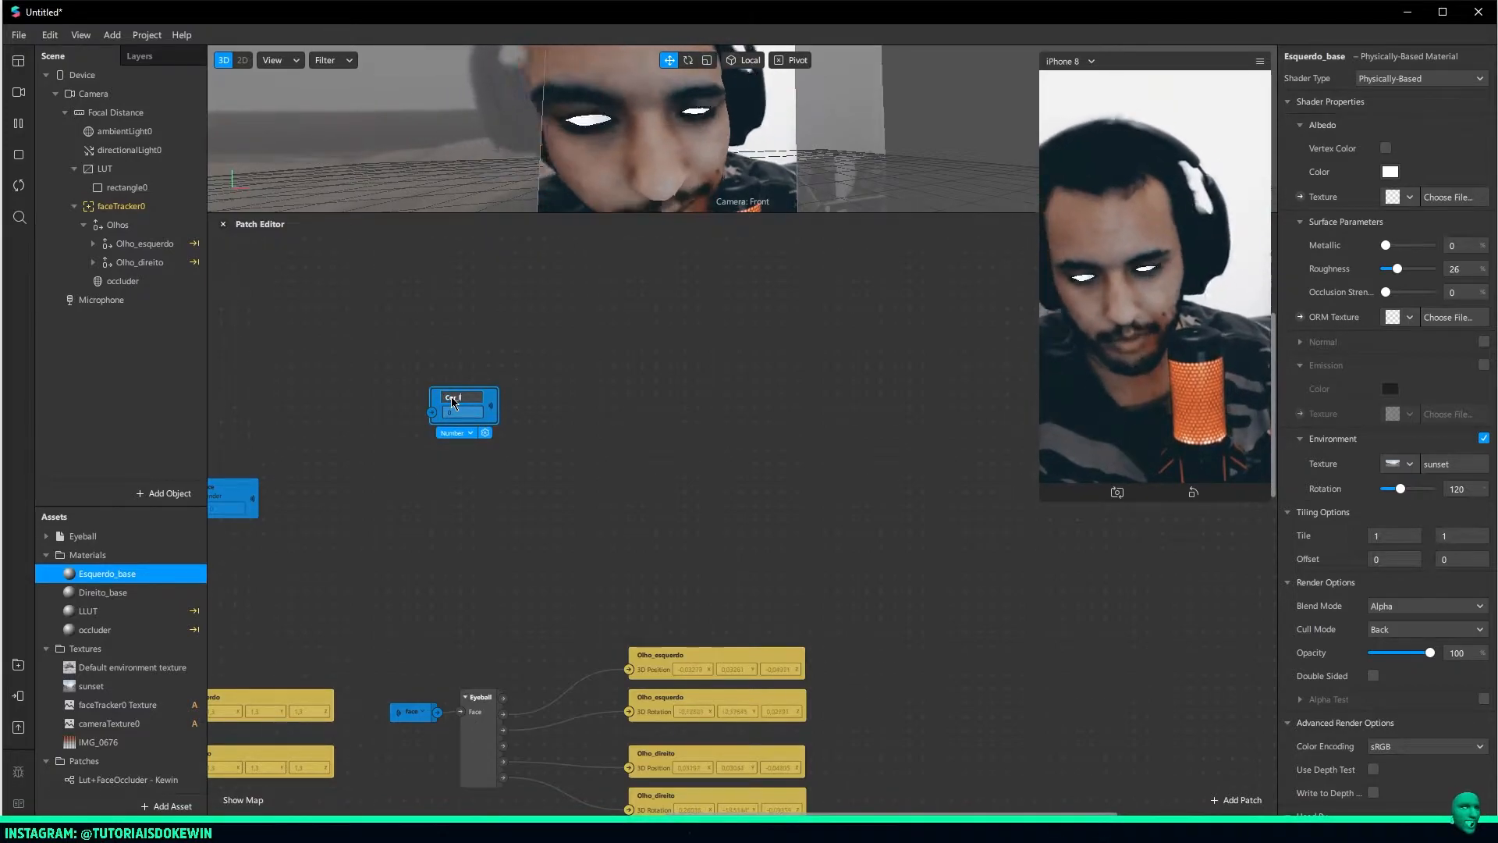
{"action": "type", "text": "olhos"}
{"action": "key", "text": "Return"}
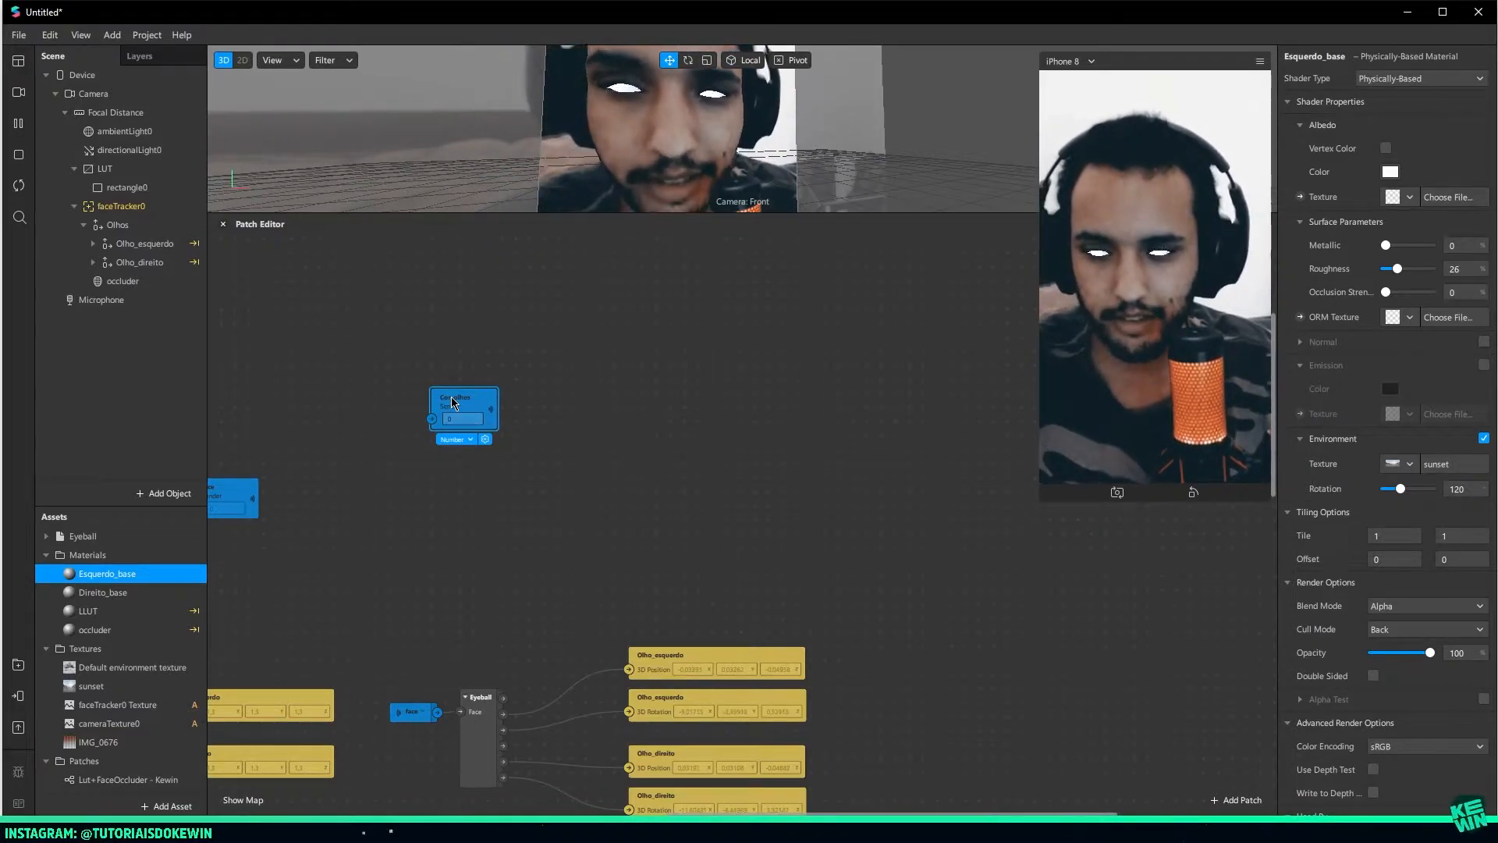
{"action": "left_click_drag", "start_coordinate": [482, 405], "coordinate": [569, 394]}
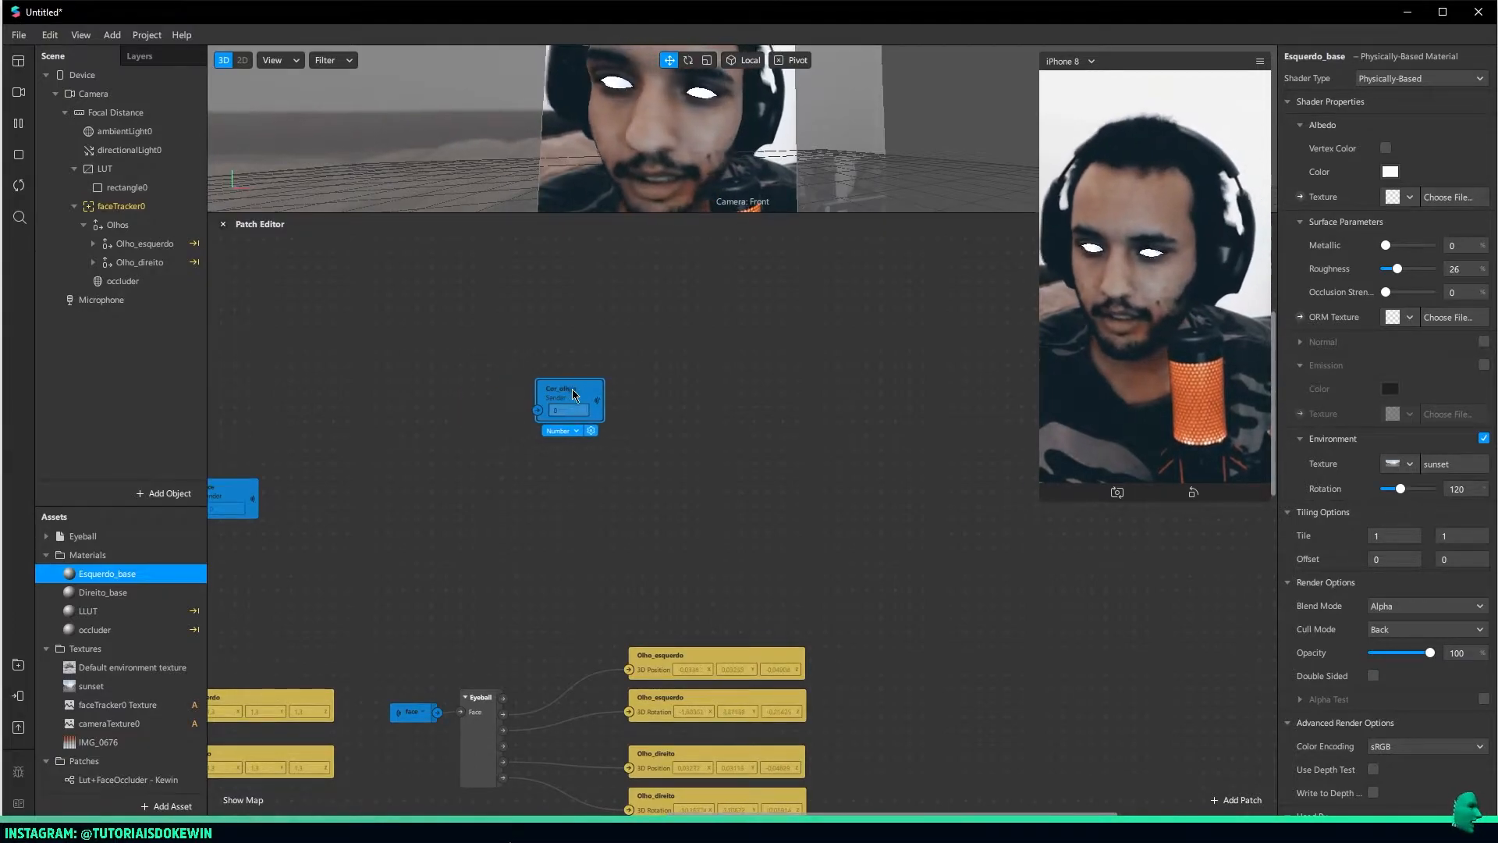
Change the Cor_olhos sender's value type to Color and accept #000000 as its colour
{"action": "left_click", "coordinate": [574, 434]}
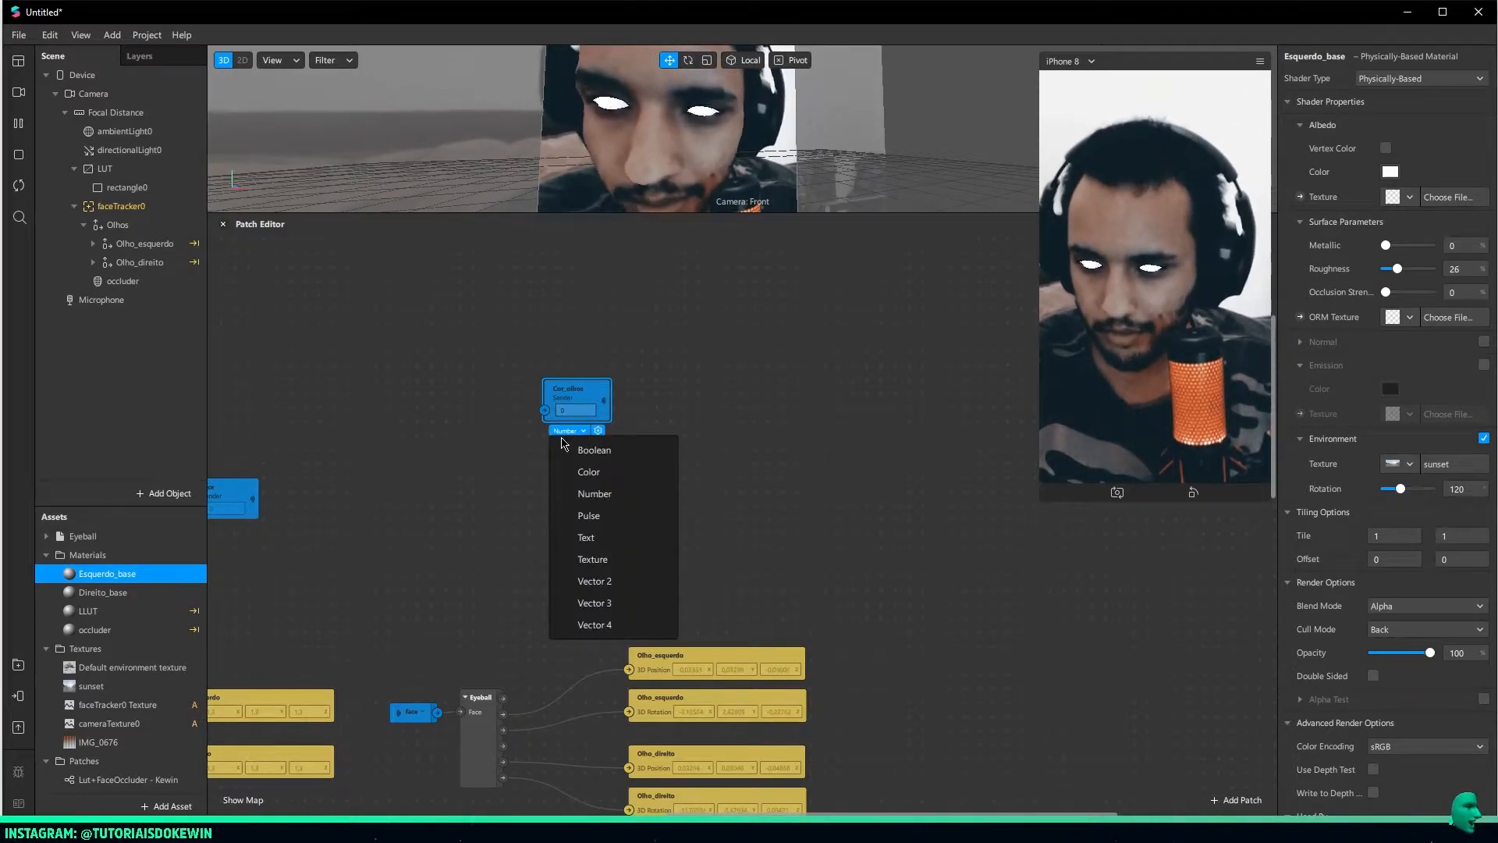
{"action": "left_click", "coordinate": [577, 470]}
{"action": "left_click", "coordinate": [572, 407]}
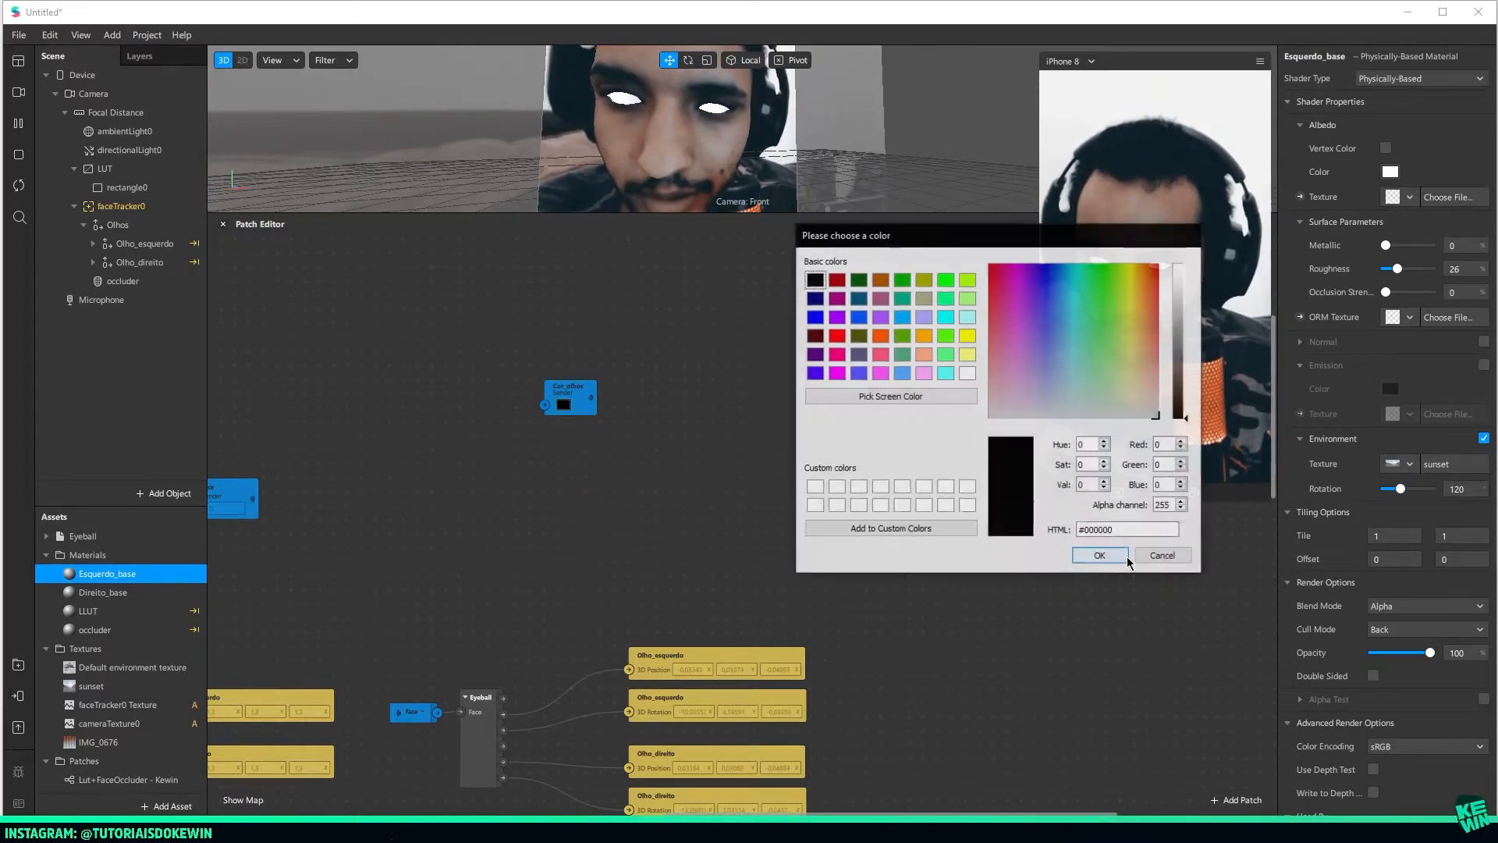
{"action": "left_click", "coordinate": [1100, 556]}
Create Base Color Texture patches for the Esquerdo_base and Direito_base materials and stack them beyond the eye position and rotation patches
{"action": "middle_click_drag", "start_coordinate": [872, 507], "coordinate": [574, 289]}
{"action": "middle_click_drag", "start_coordinate": [639, 629], "coordinate": [473, 545]}
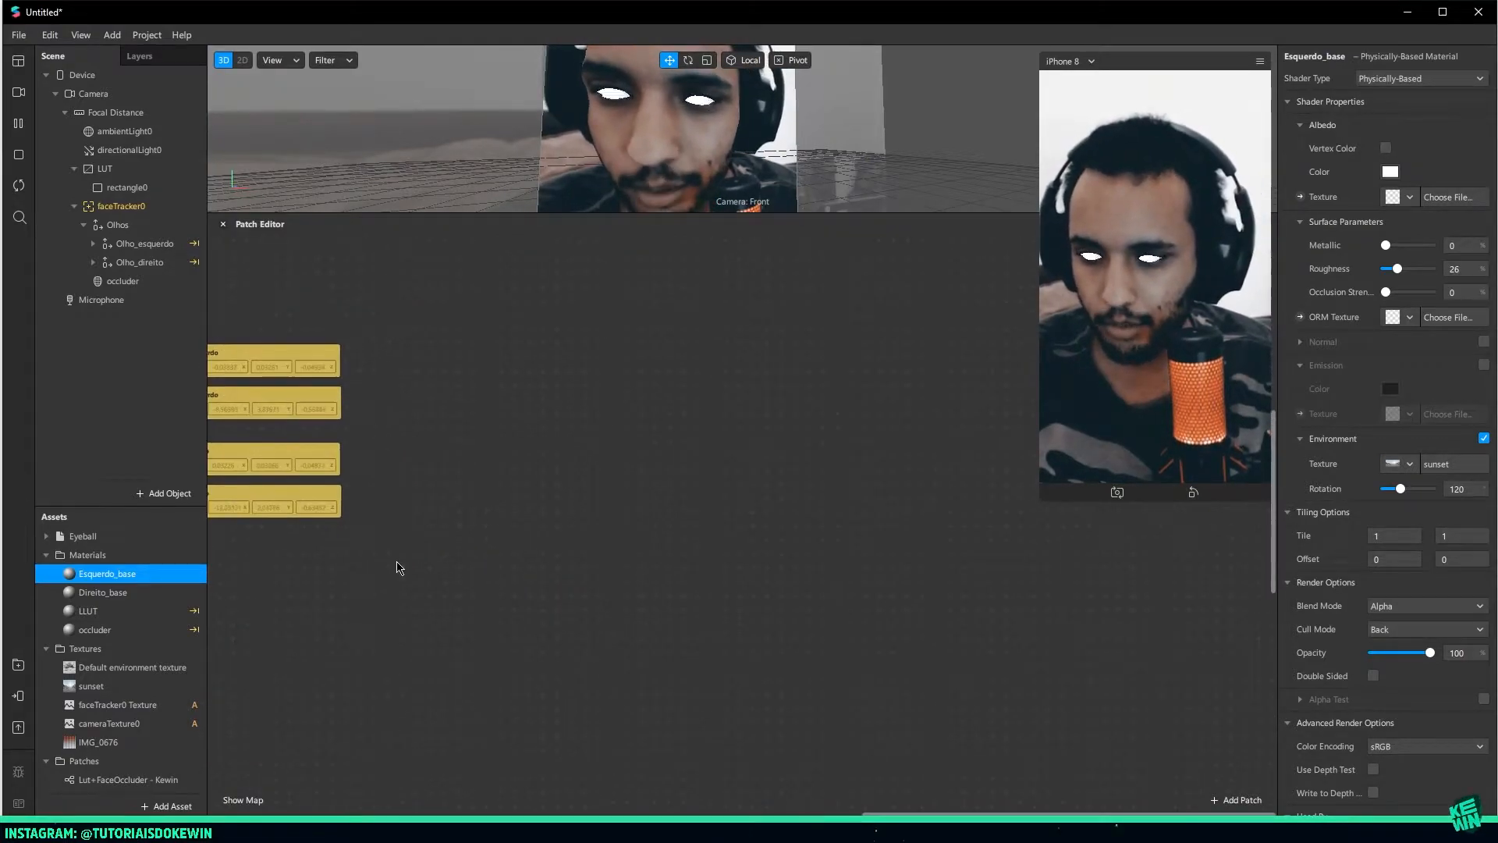
{"action": "left_click", "coordinate": [160, 593], "text": "shift"}
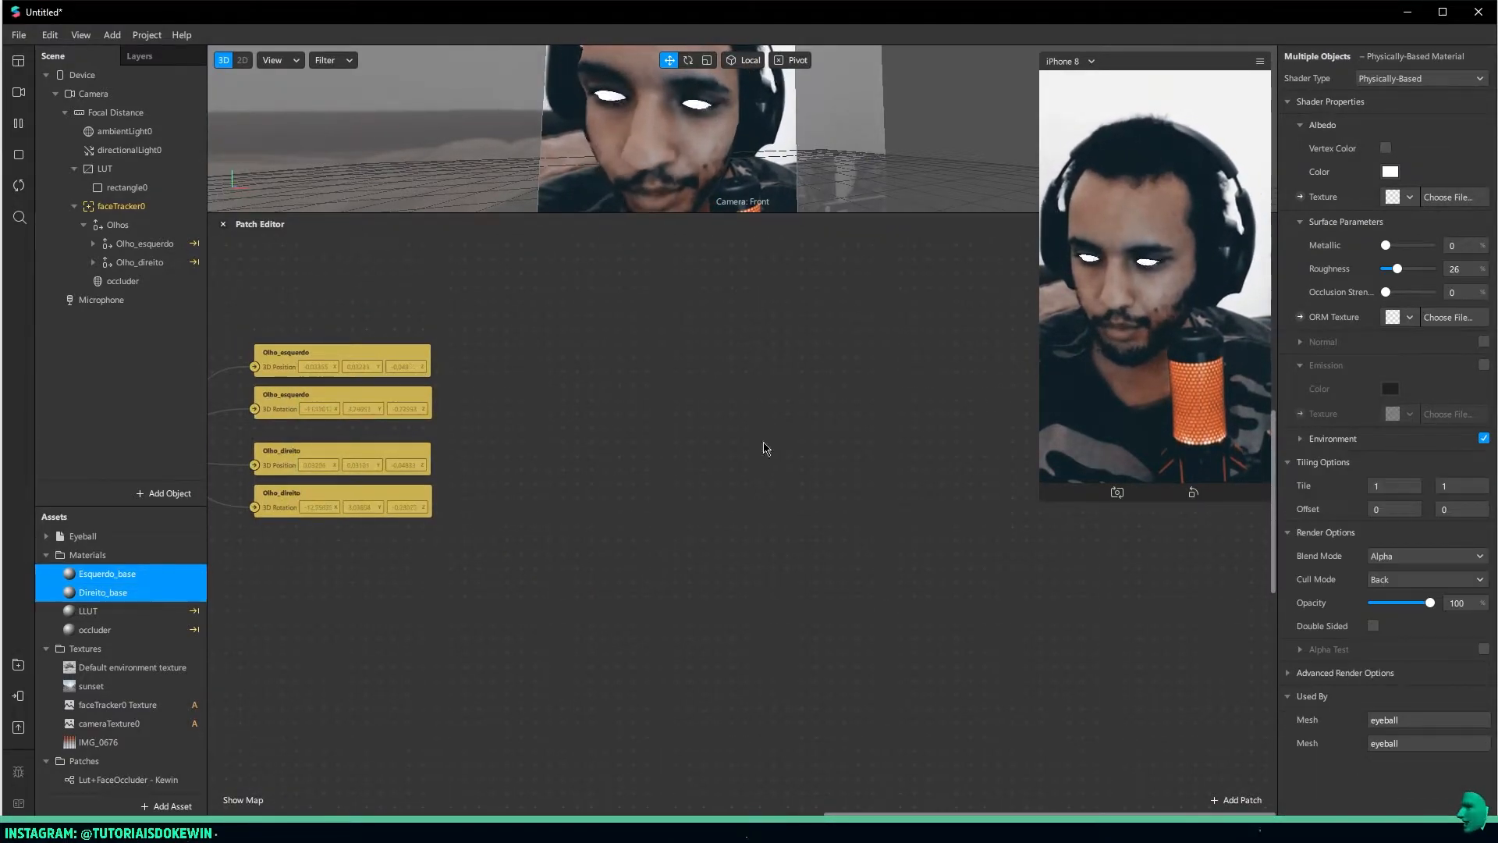
{"action": "left_click", "coordinate": [1300, 197]}
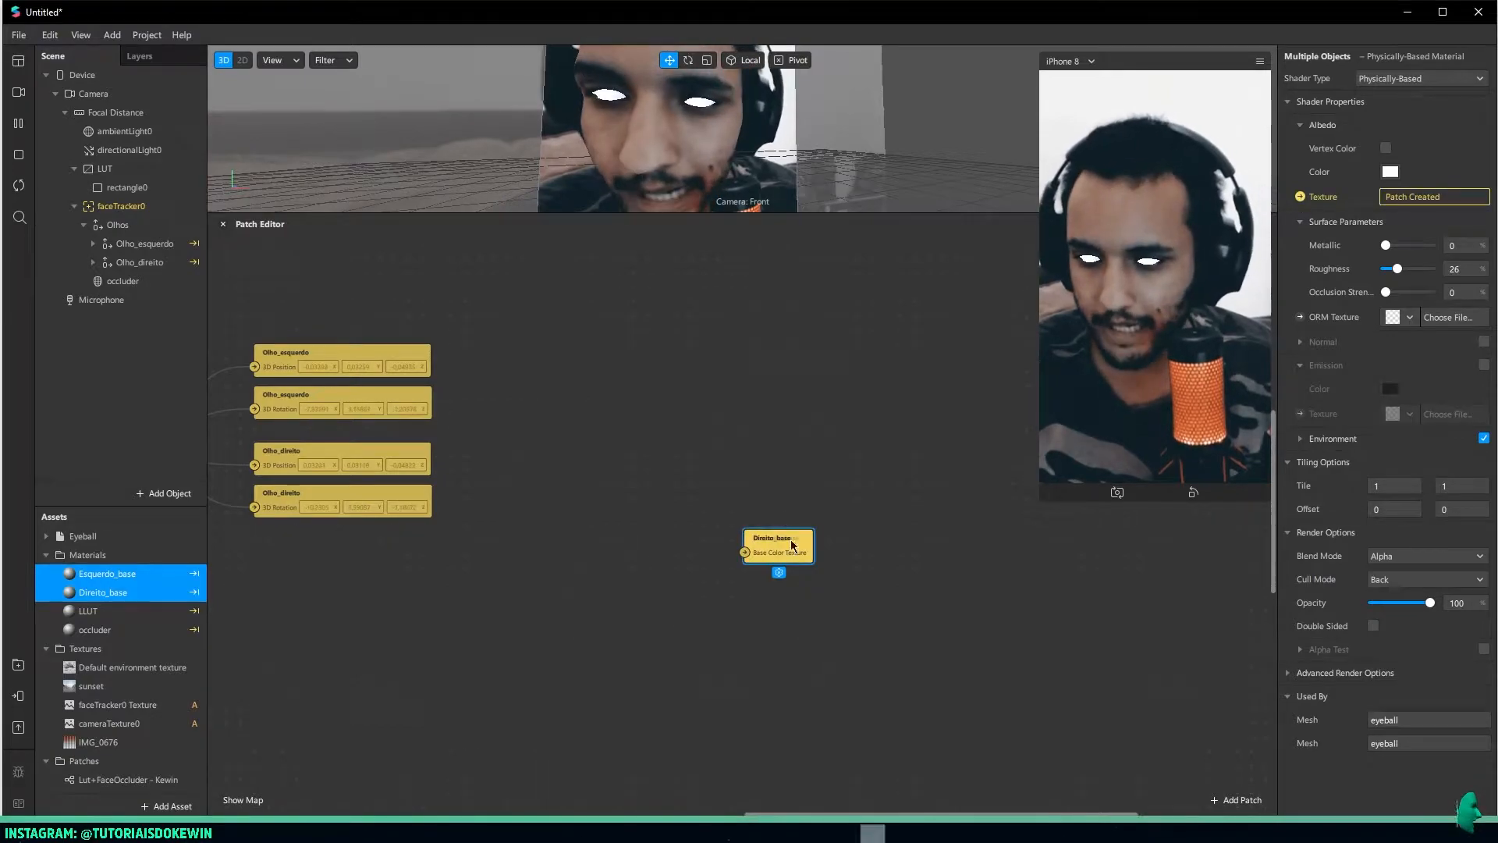
{"action": "left_click_drag", "start_coordinate": [769, 515], "coordinate": [769, 473]}
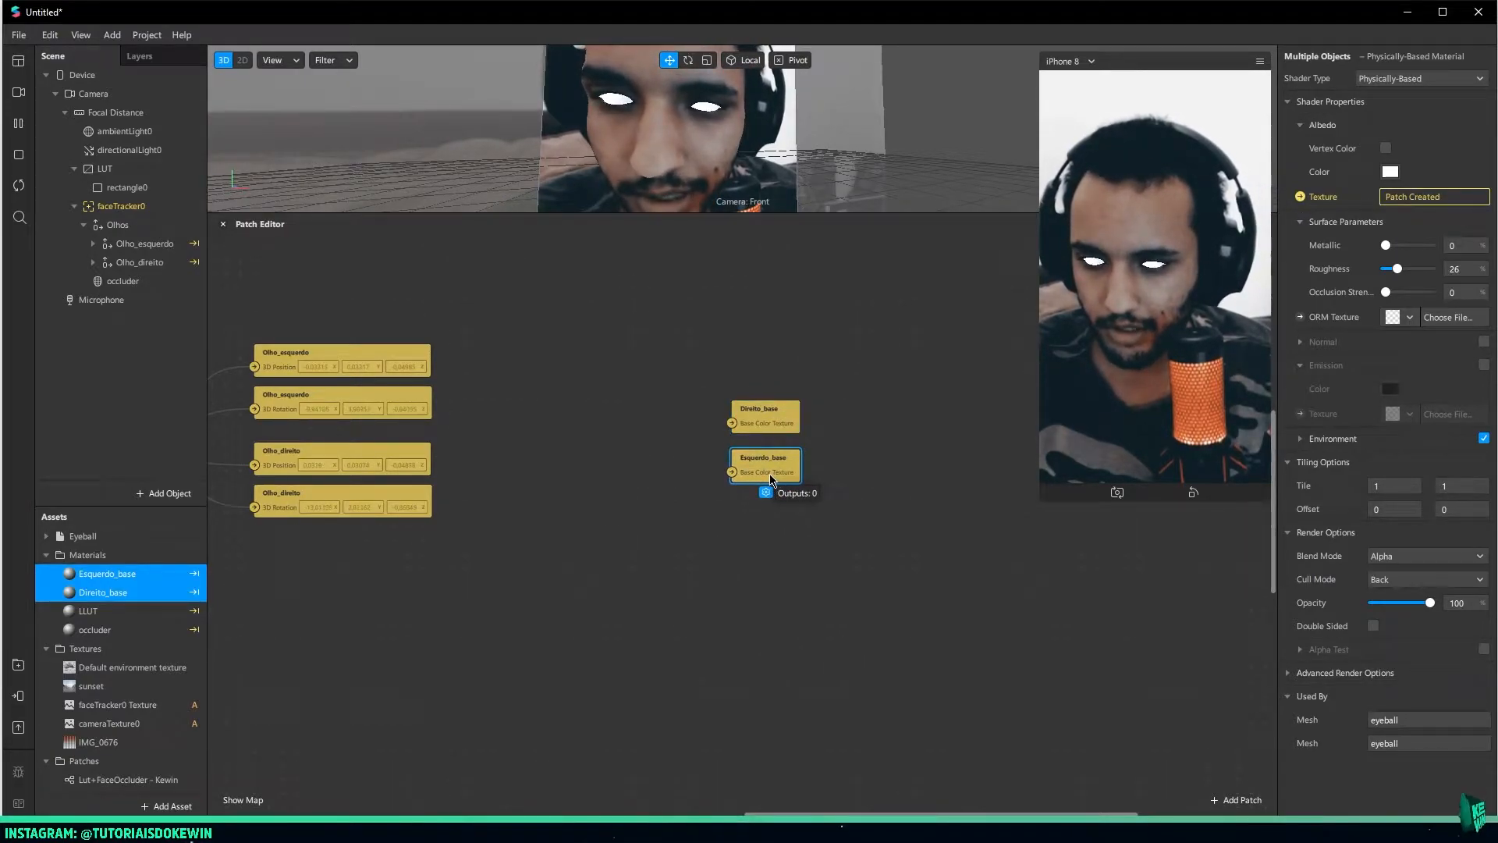
Feed both eye base colour textures from a new Receiver set to Cor_olhos, and make the Cor_olhos sender's colour red
{"action": "right_click", "coordinate": [666, 425]}
{"action": "type", "text": "rece"}
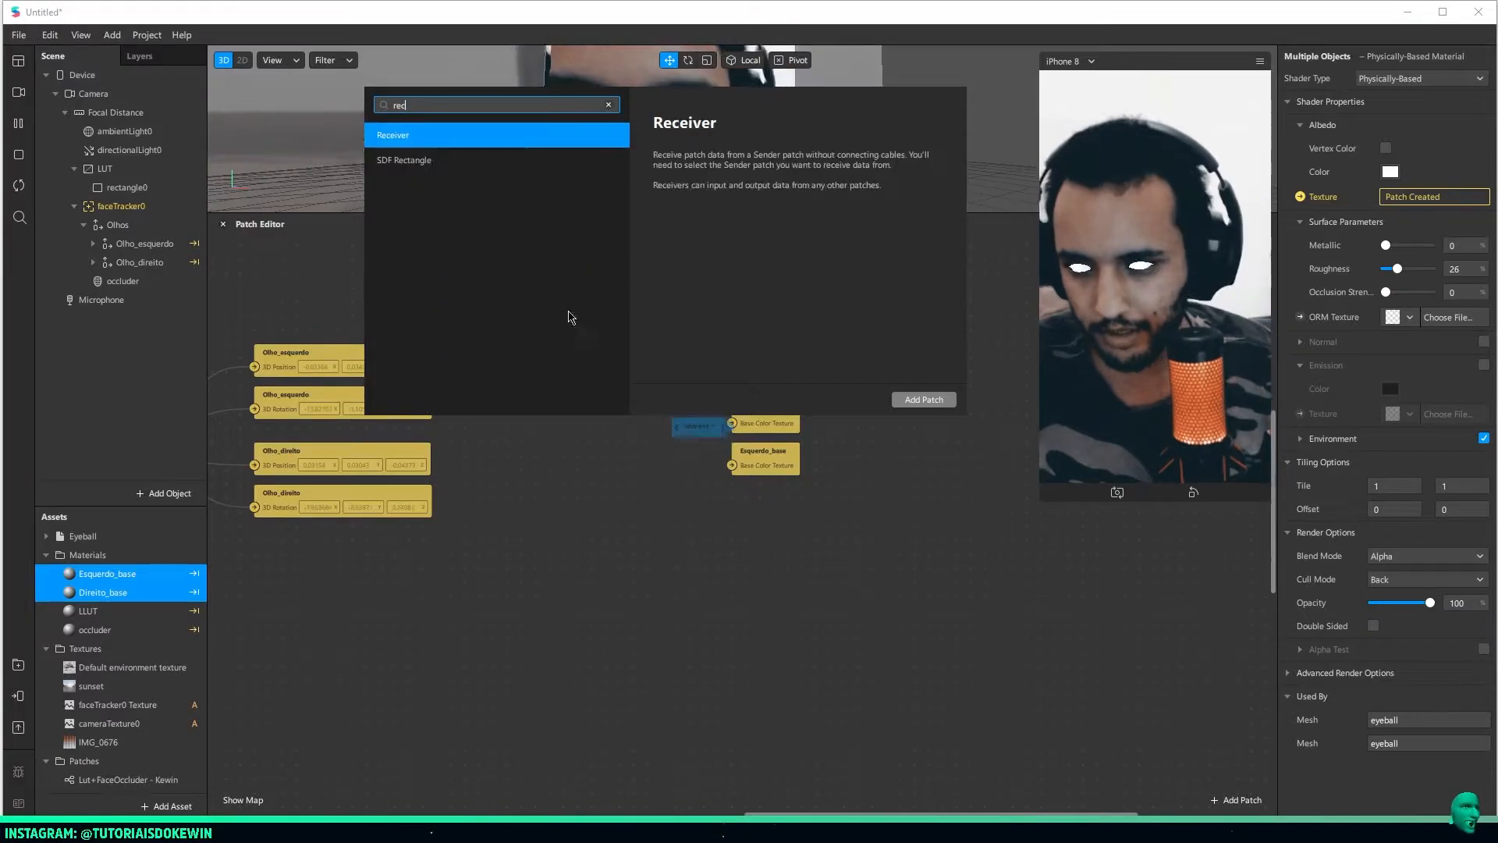
{"action": "double_click", "coordinate": [487, 128]}
{"action": "left_click", "coordinate": [719, 427]}
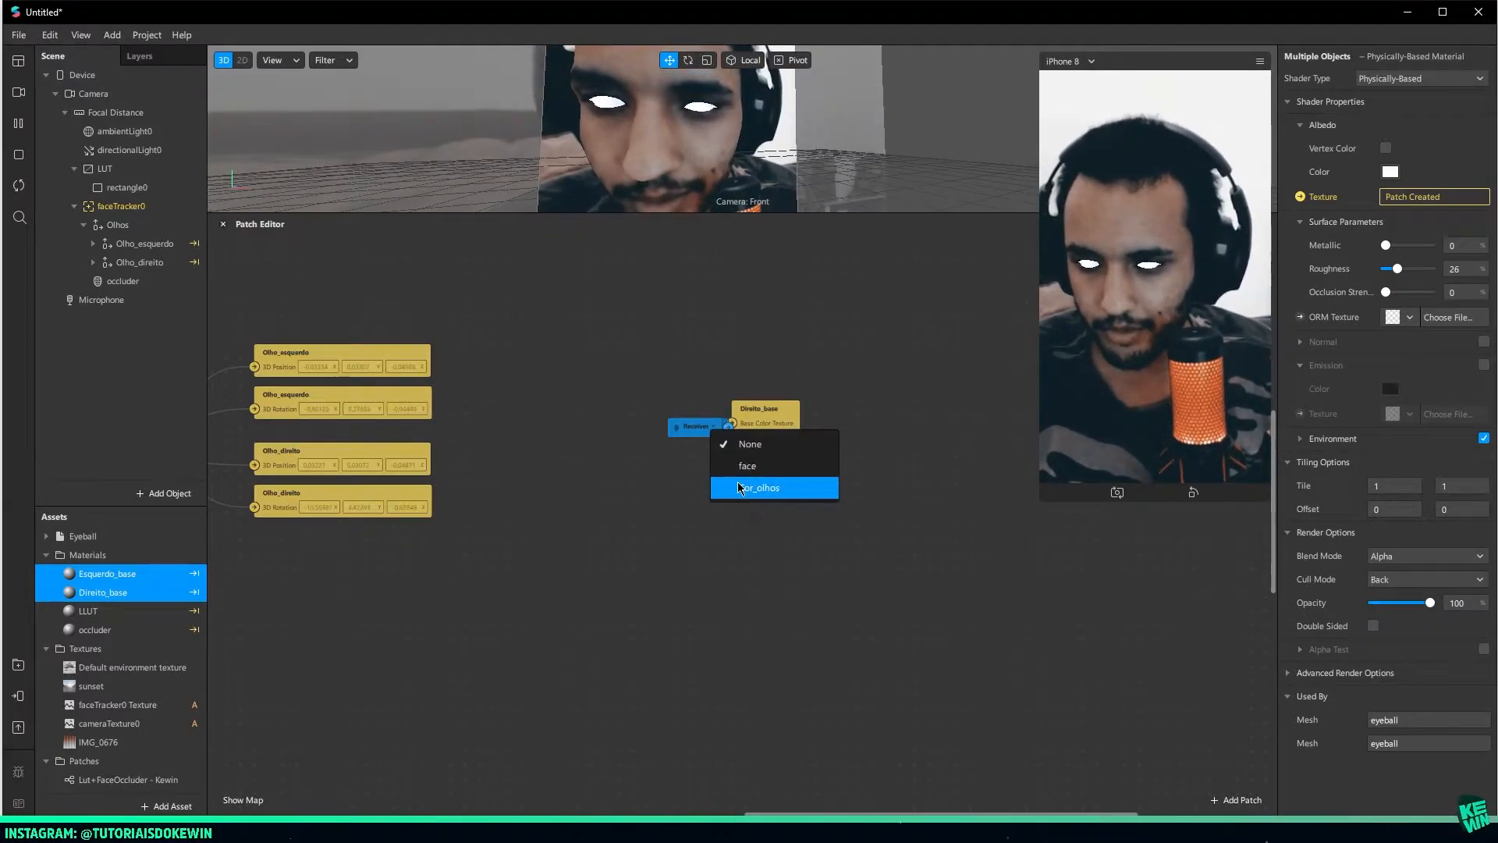
{"action": "left_click", "coordinate": [741, 489]}
{"action": "left_click_drag", "start_coordinate": [725, 428], "coordinate": [654, 439]}
{"action": "scroll", "coordinate": [679, 396], "scroll_direction": "up", "scroll_amount": 5}
{"action": "scroll", "coordinate": [679, 395], "scroll_direction": "left", "scroll_amount": 7}
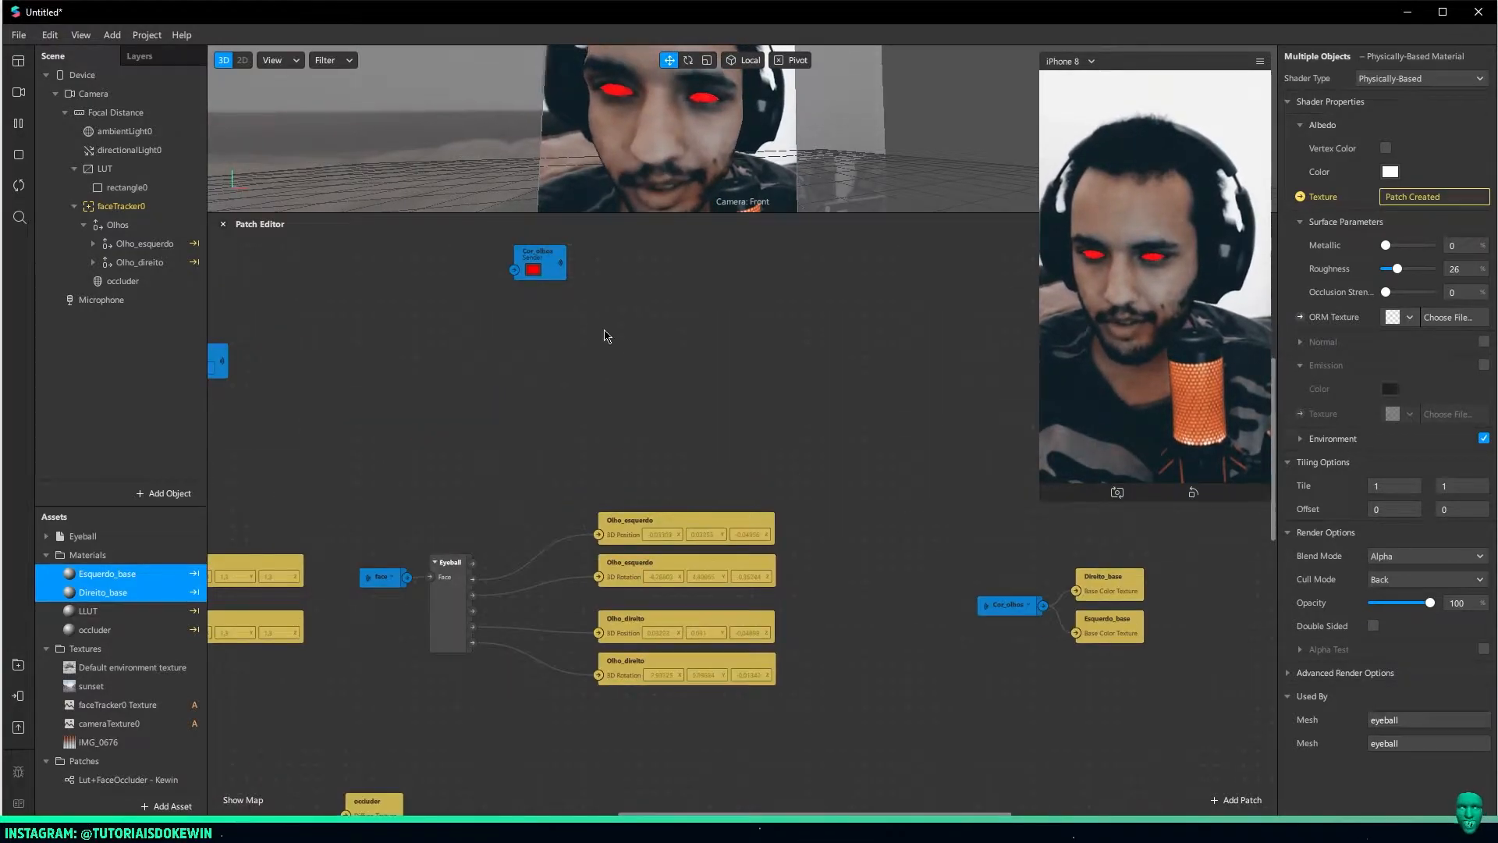
Try green #55ff00 as the Cor_olhos sender's colour and cancel the colour change
{"action": "left_click", "coordinate": [600, 387]}
{"action": "left_click", "coordinate": [945, 335]}
{"action": "left_click_drag", "start_coordinate": [998, 234], "coordinate": [622, 248]}
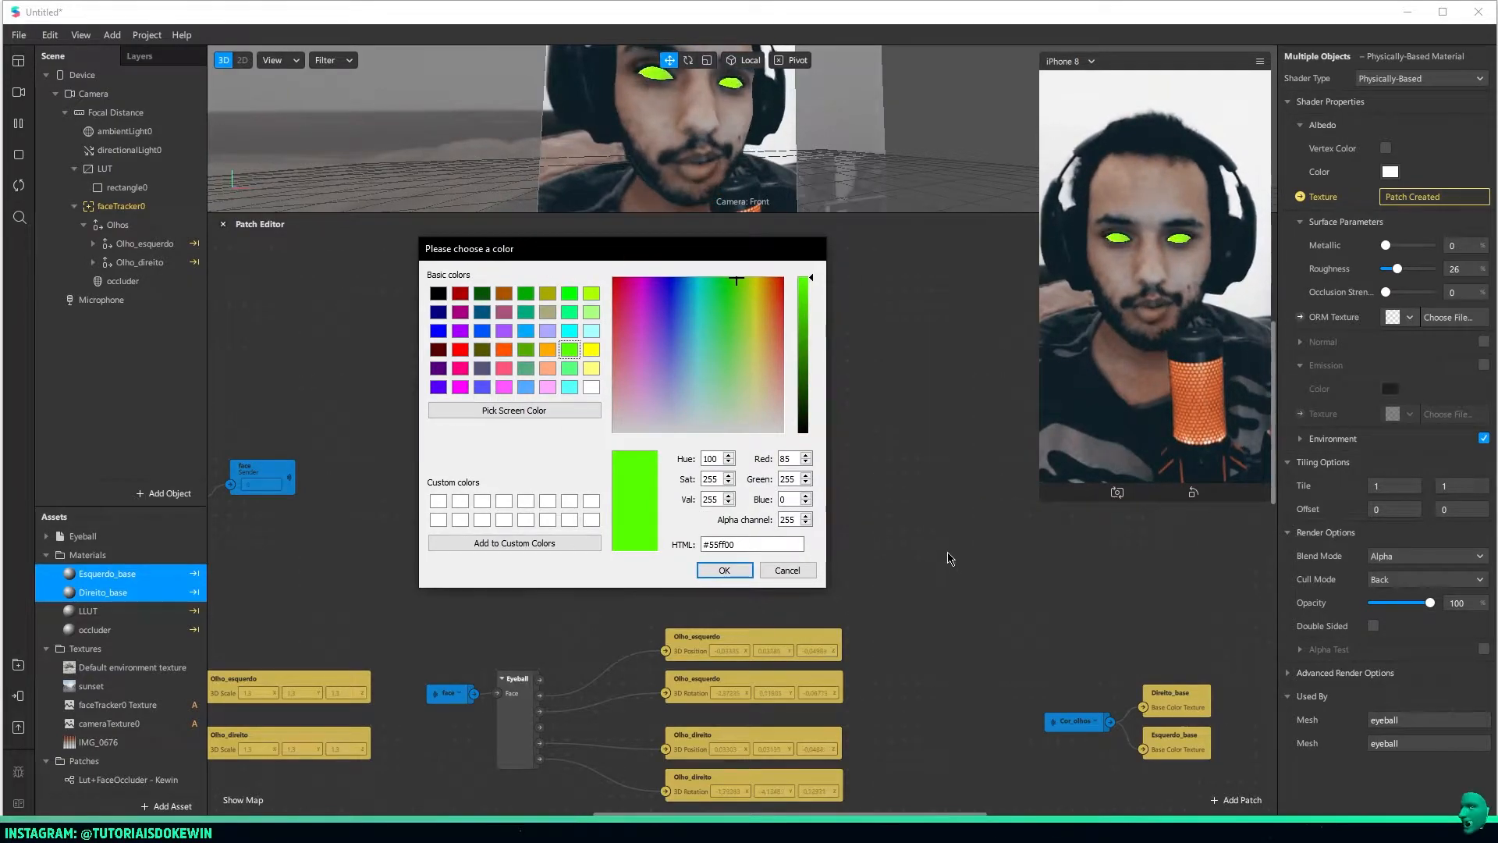
{"action": "left_click", "coordinate": [788, 570]}
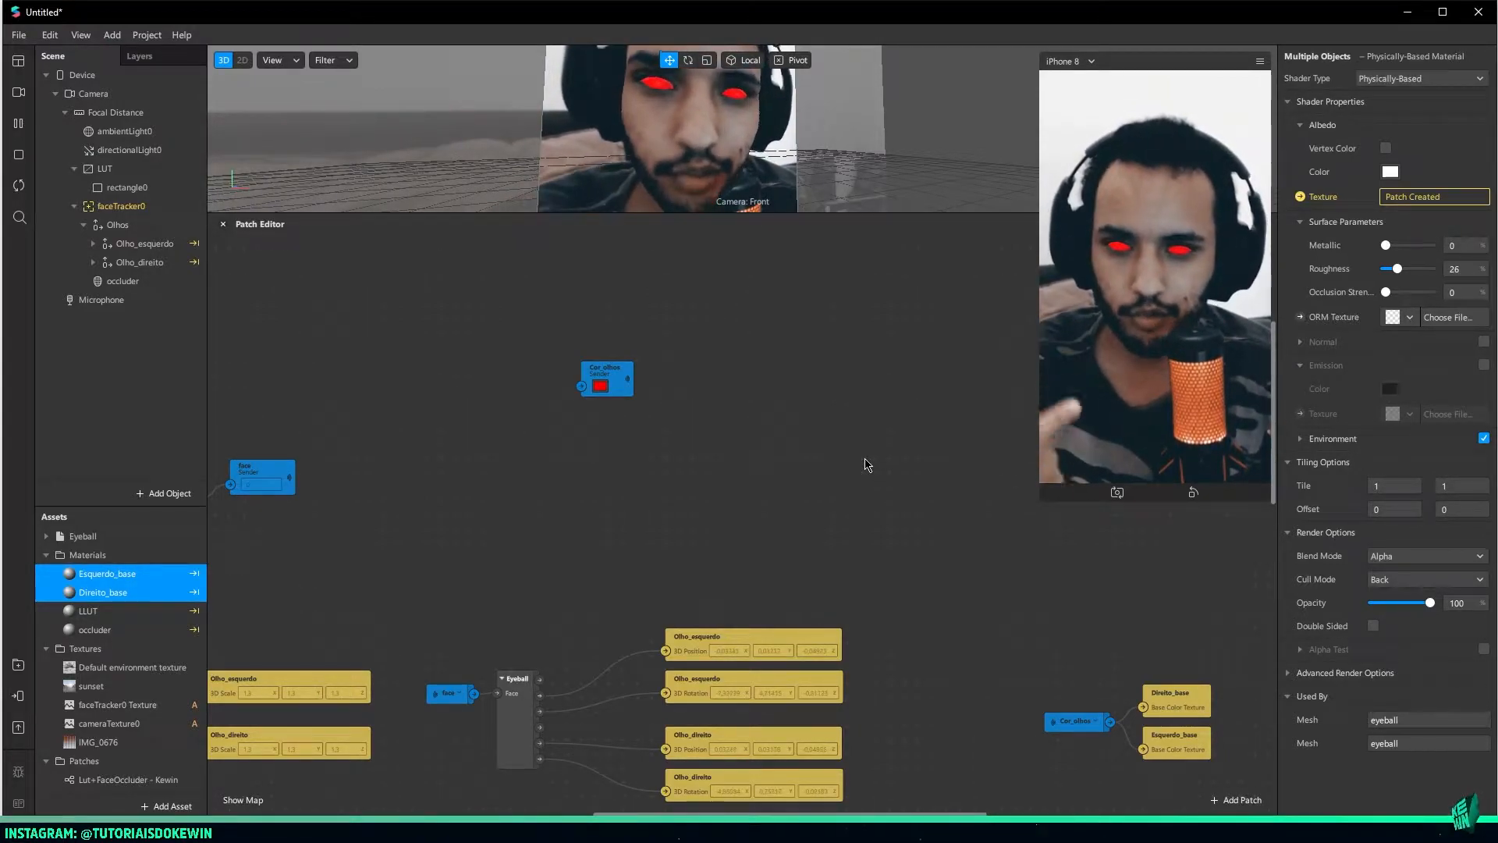
Move the Face Finder, Face Select and face sender patches together to the left, away from the Cor_olhos sender
{"action": "middle_click_drag", "start_coordinate": [920, 591], "coordinate": [814, 326]}
{"action": "middle_click_drag", "start_coordinate": [756, 661], "coordinate": [1094, 404]}
{"action": "middle_click_drag", "start_coordinate": [609, 500], "coordinate": [895, 700]}
{"action": "middle_click_drag", "start_coordinate": [577, 421], "coordinate": [849, 772]}
{"action": "middle_click_drag", "start_coordinate": [745, 548], "coordinate": [605, 572]}
{"action": "left_click_drag", "start_coordinate": [638, 501], "coordinate": [940, 591]}
{"action": "left_click_drag", "start_coordinate": [920, 533], "coordinate": [502, 474]}
{"action": "left_click", "coordinate": [688, 489]}
Add a Receiver patch above the Face Finder group and set it to receive face
{"action": "middle_click_drag", "start_coordinate": [724, 422], "coordinate": [927, 640]}
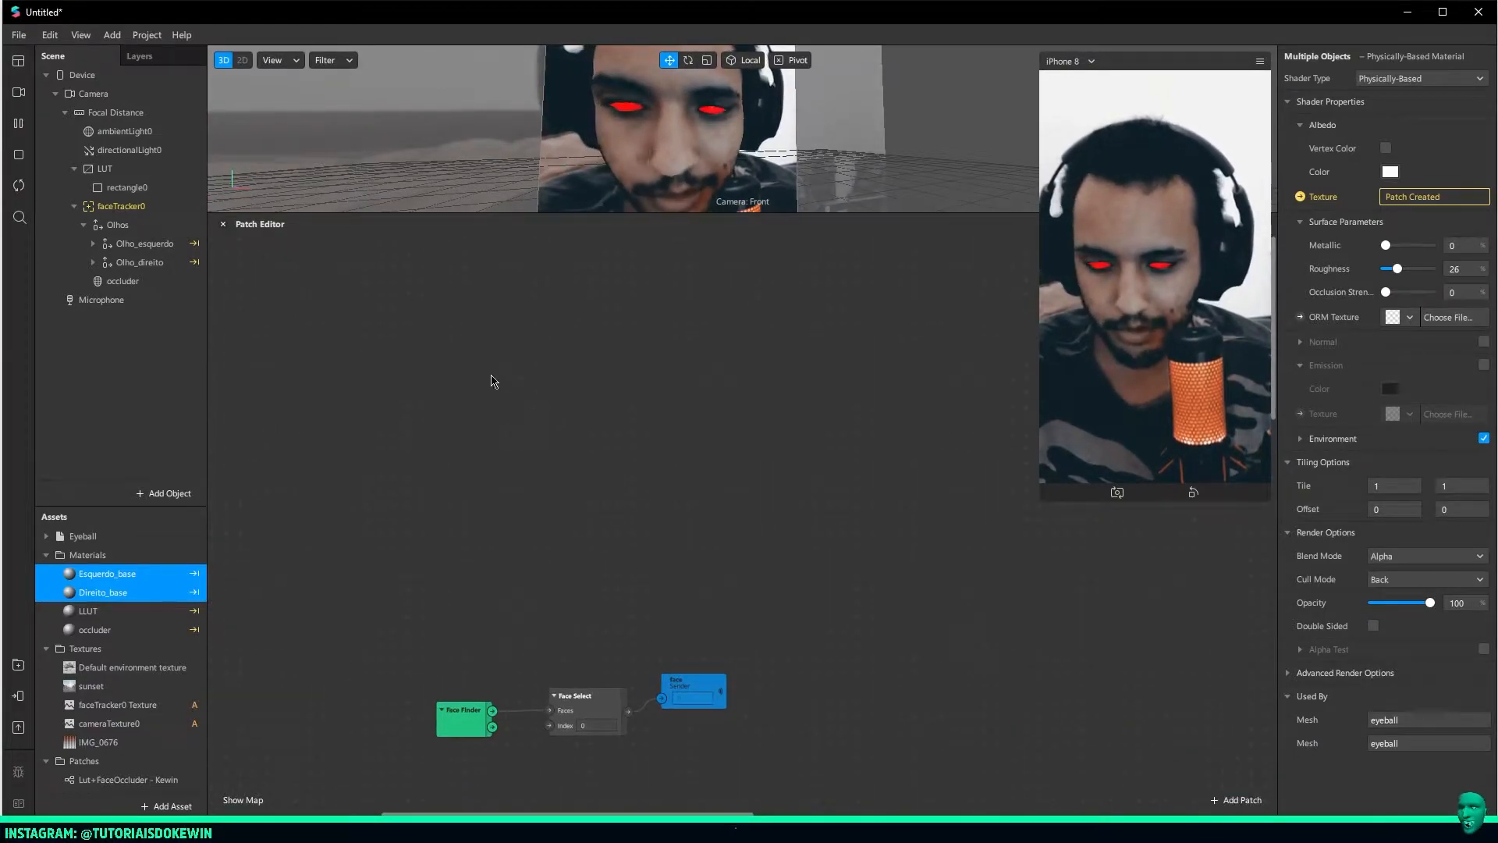
{"action": "double_click", "coordinate": [522, 368]}
{"action": "type", "text": "rece"}
{"action": "double_click", "coordinate": [335, 406]}
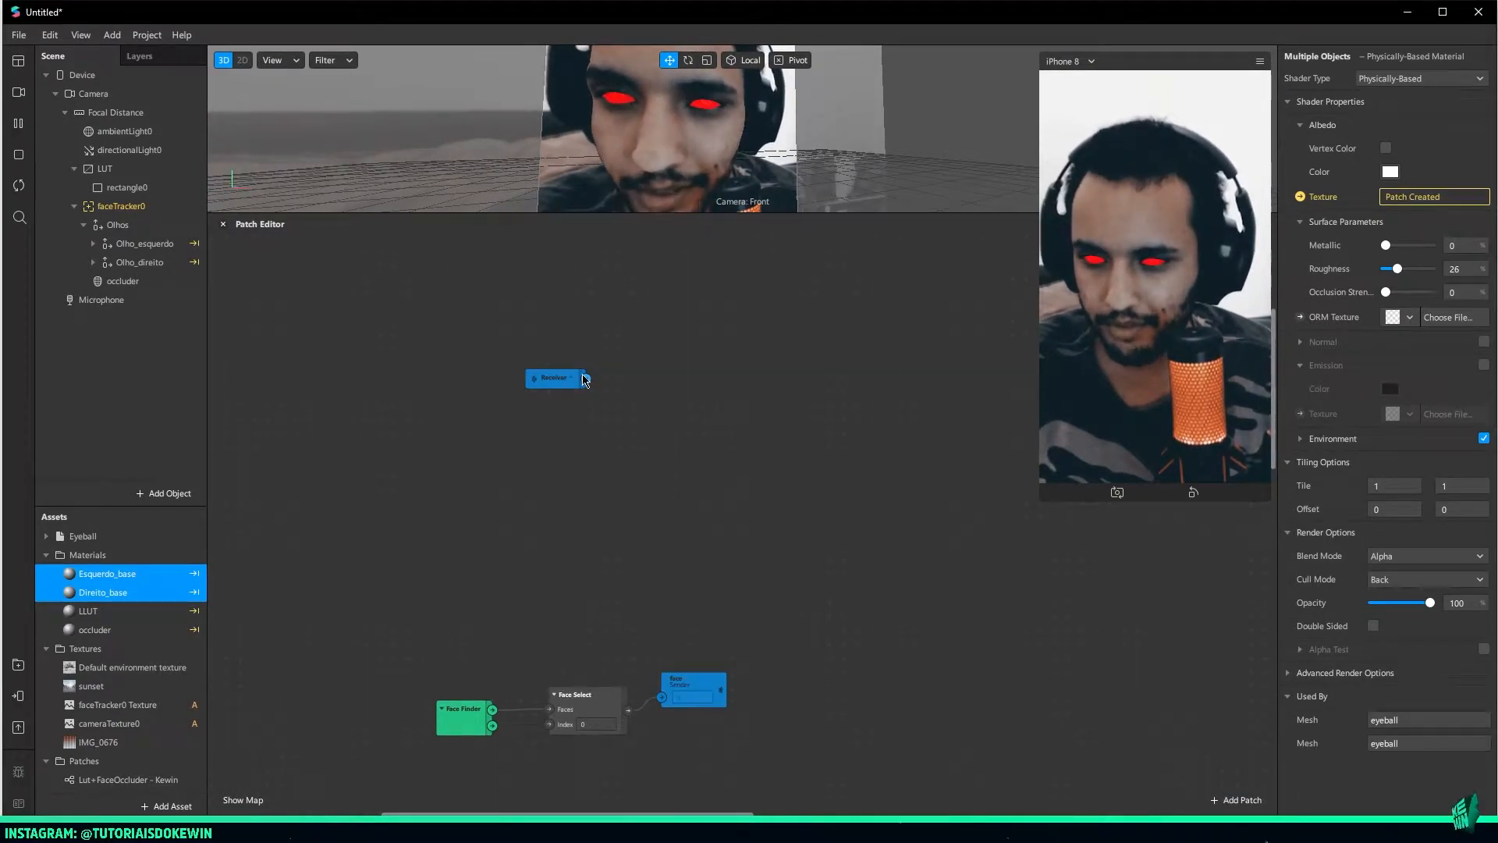
{"action": "left_click", "coordinate": [586, 379]}
{"action": "left_click", "coordinate": [617, 418]}
{"action": "middle_click_drag", "start_coordinate": [550, 387], "coordinate": [537, 455]}
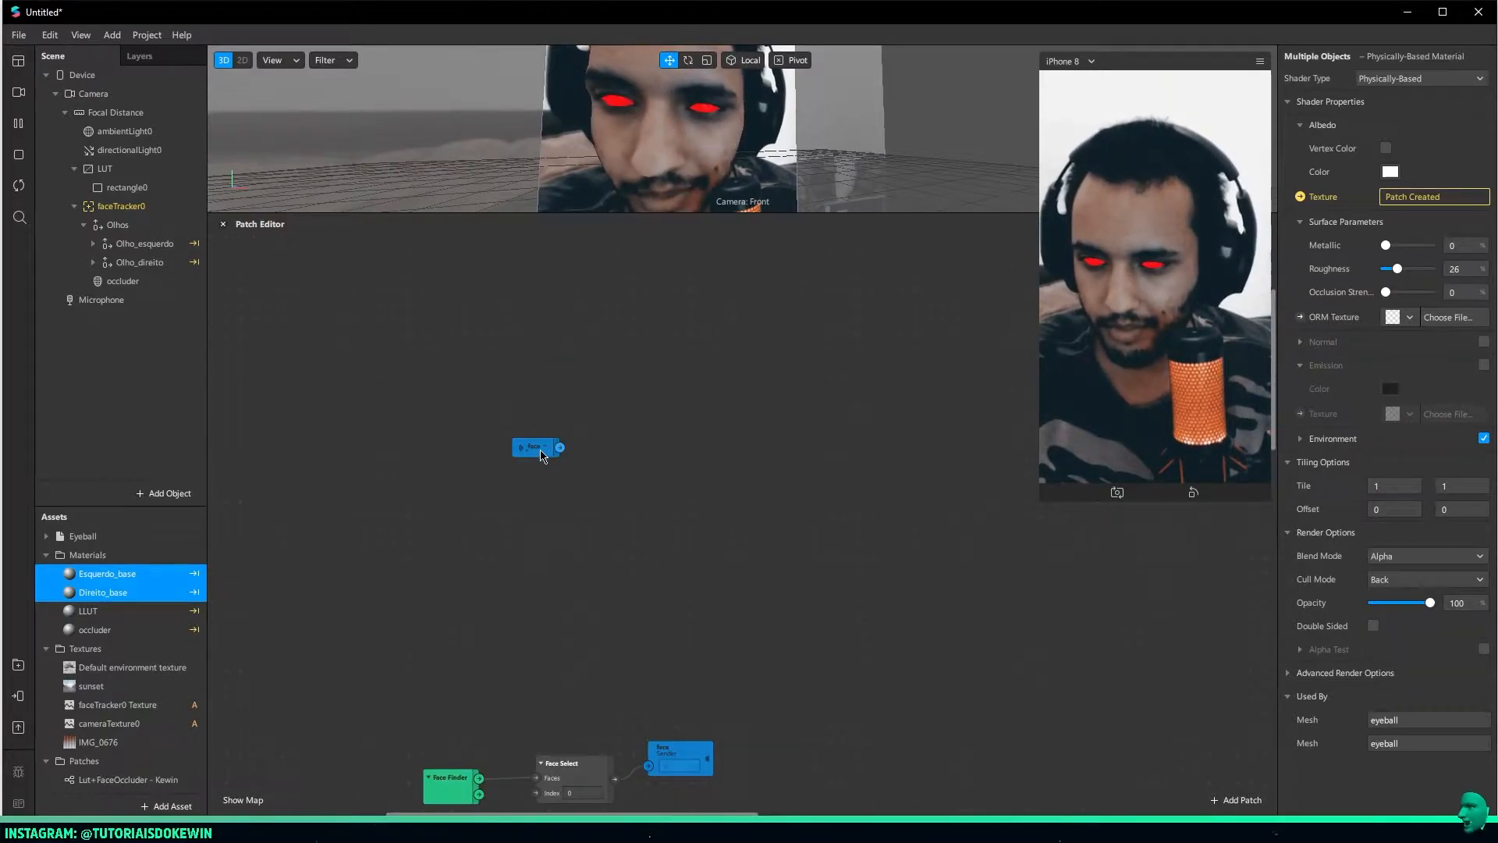
Add an Eyelid patch fed by the face receiver and line the two patches up
{"action": "left_click_drag", "start_coordinate": [631, 460], "coordinate": [631, 460]}
{"action": "type", "text": "eye"}
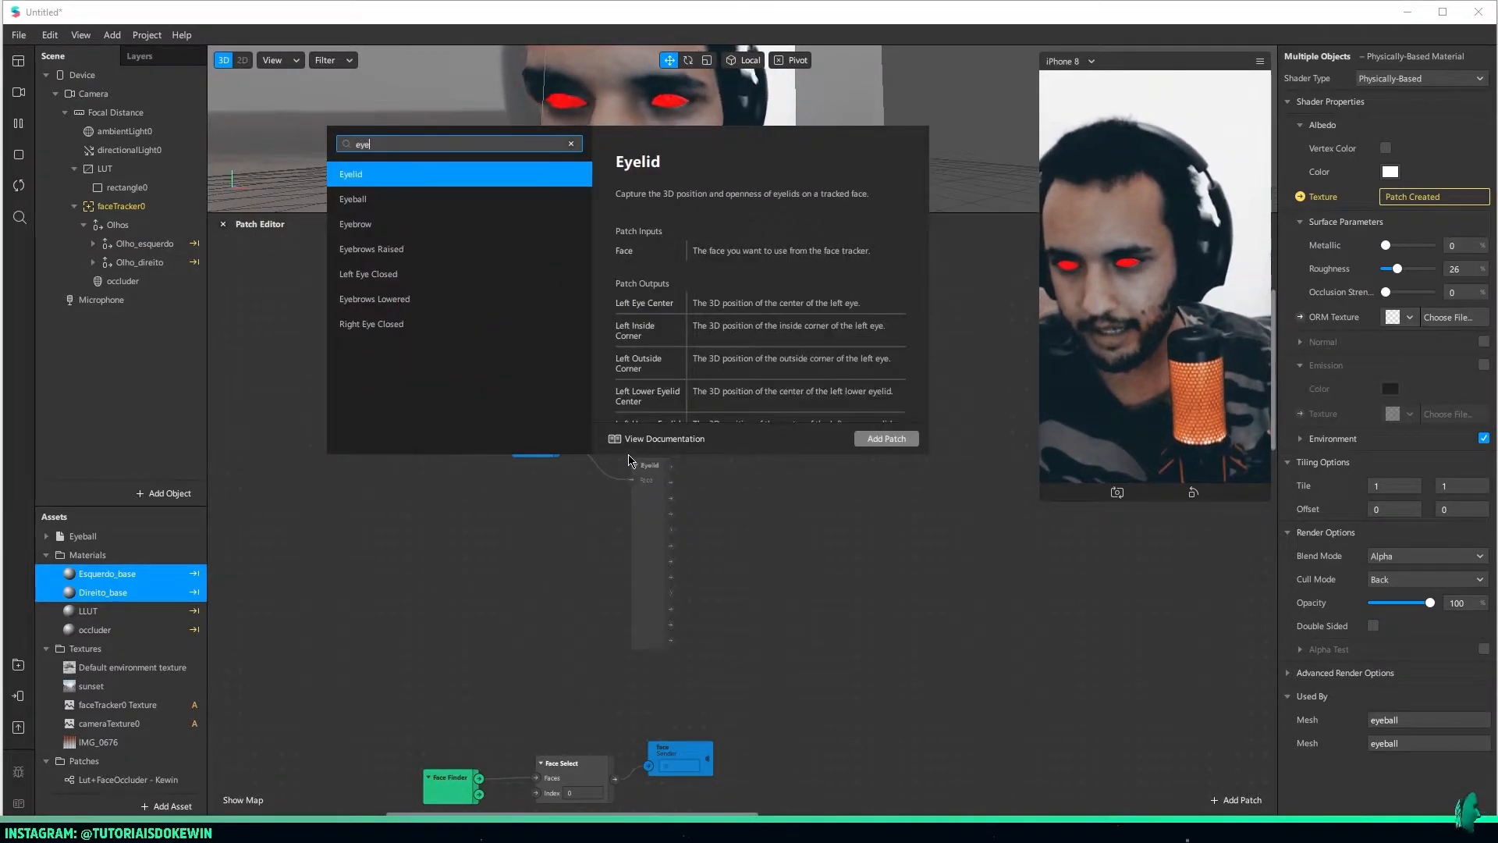
{"action": "key", "text": "Return"}
{"action": "left_click_drag", "start_coordinate": [534, 453], "coordinate": [528, 485]}
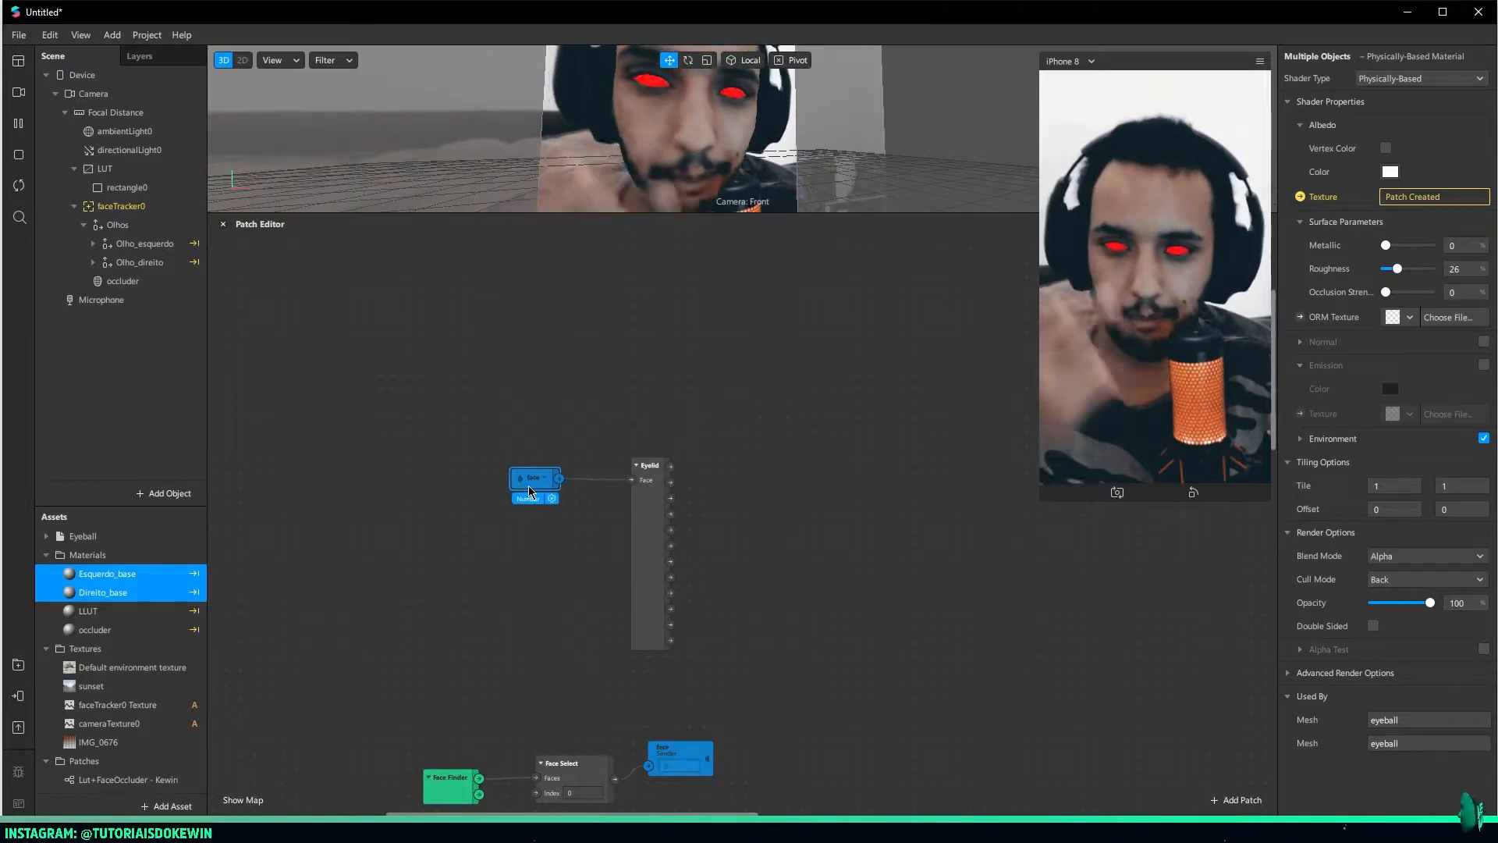
{"action": "left_click_drag", "start_coordinate": [663, 574], "coordinate": [638, 548]}
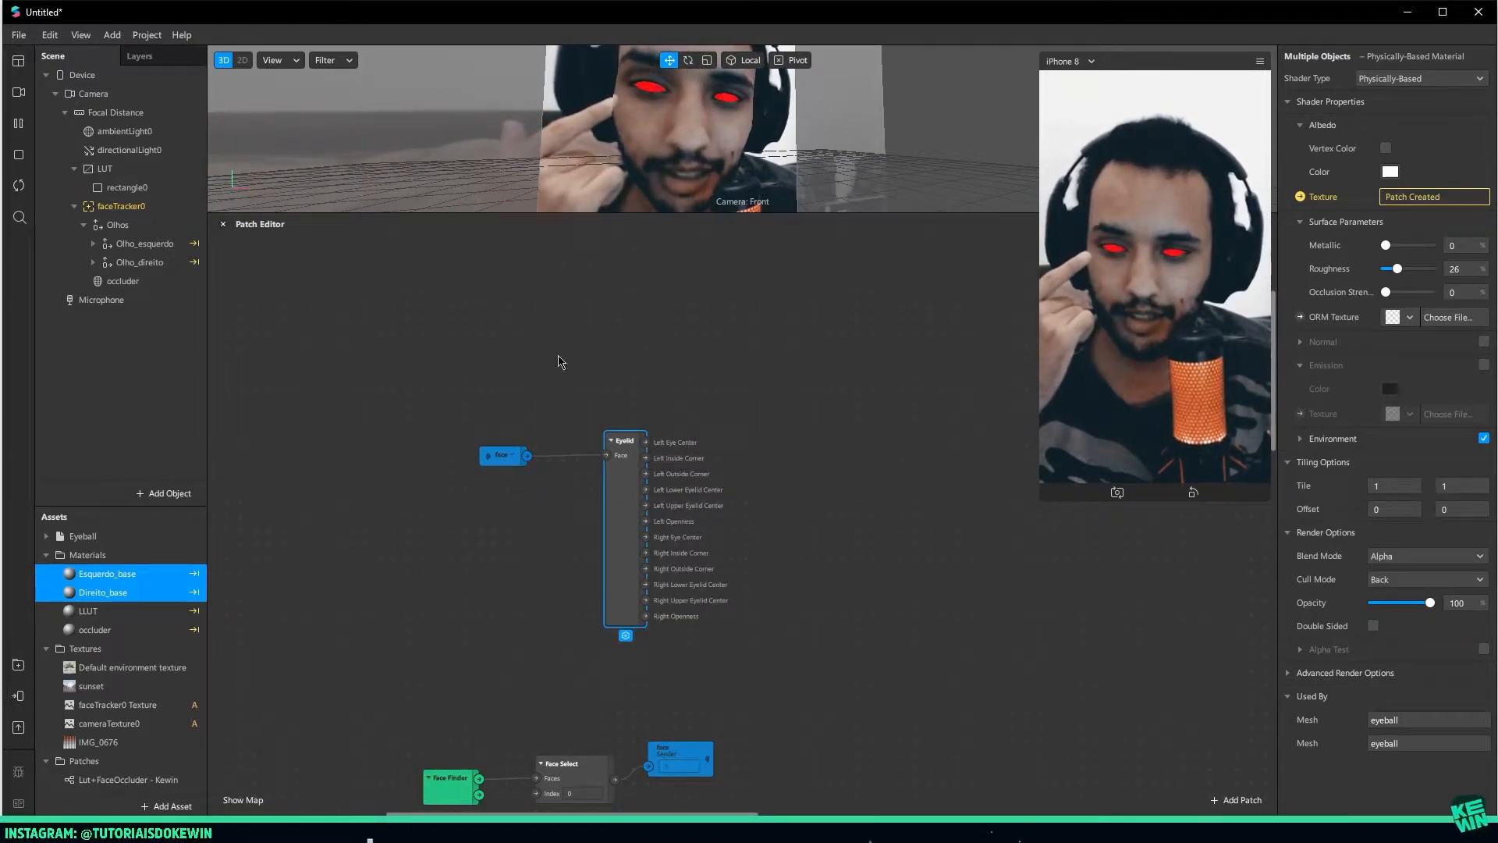
Add a Value patch beside the Eyelid patch to monitor its Right Openness output
{"action": "scroll", "coordinate": [706, 524], "scroll_direction": "up", "scroll_amount": 3}
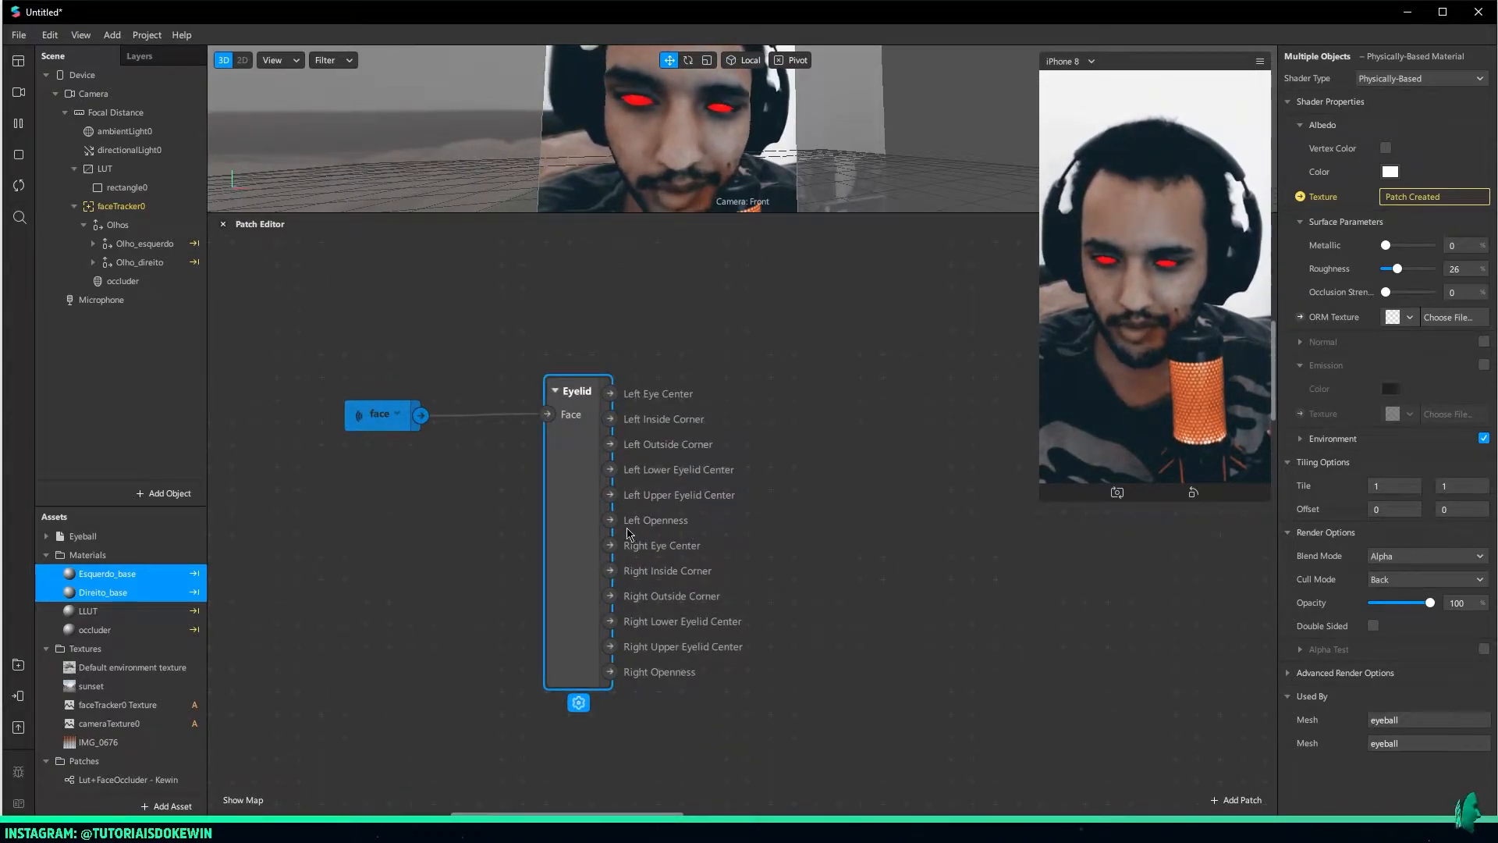
{"action": "left_click_drag", "start_coordinate": [611, 674], "coordinate": [713, 688]}
{"action": "type", "text": "l"}
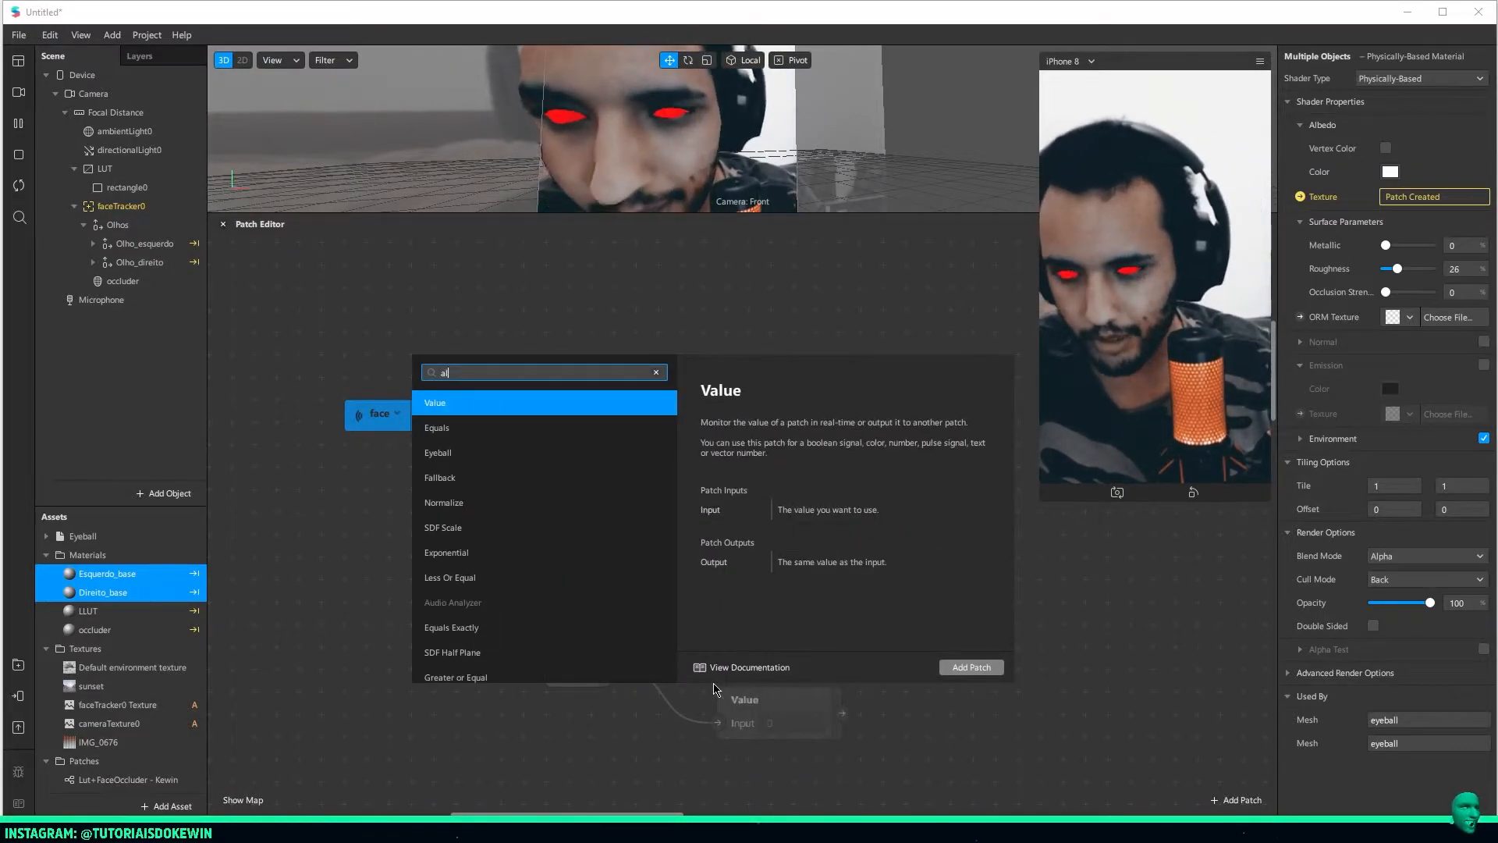
{"action": "key", "text": "Return"}
{"action": "left_click_drag", "start_coordinate": [746, 687], "coordinate": [713, 642]}
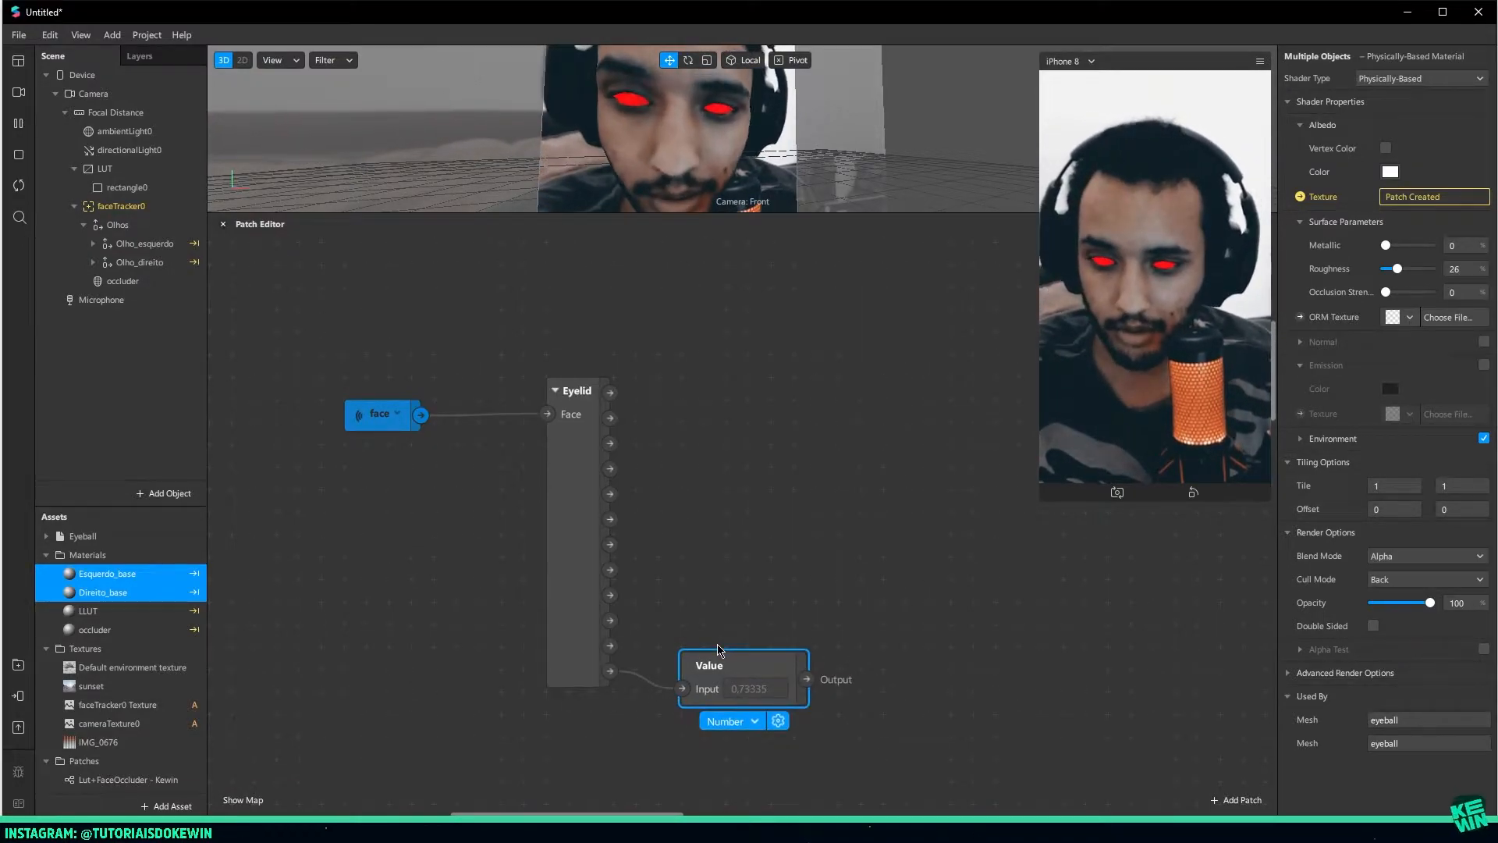
{"action": "left_click", "coordinate": [605, 672]}
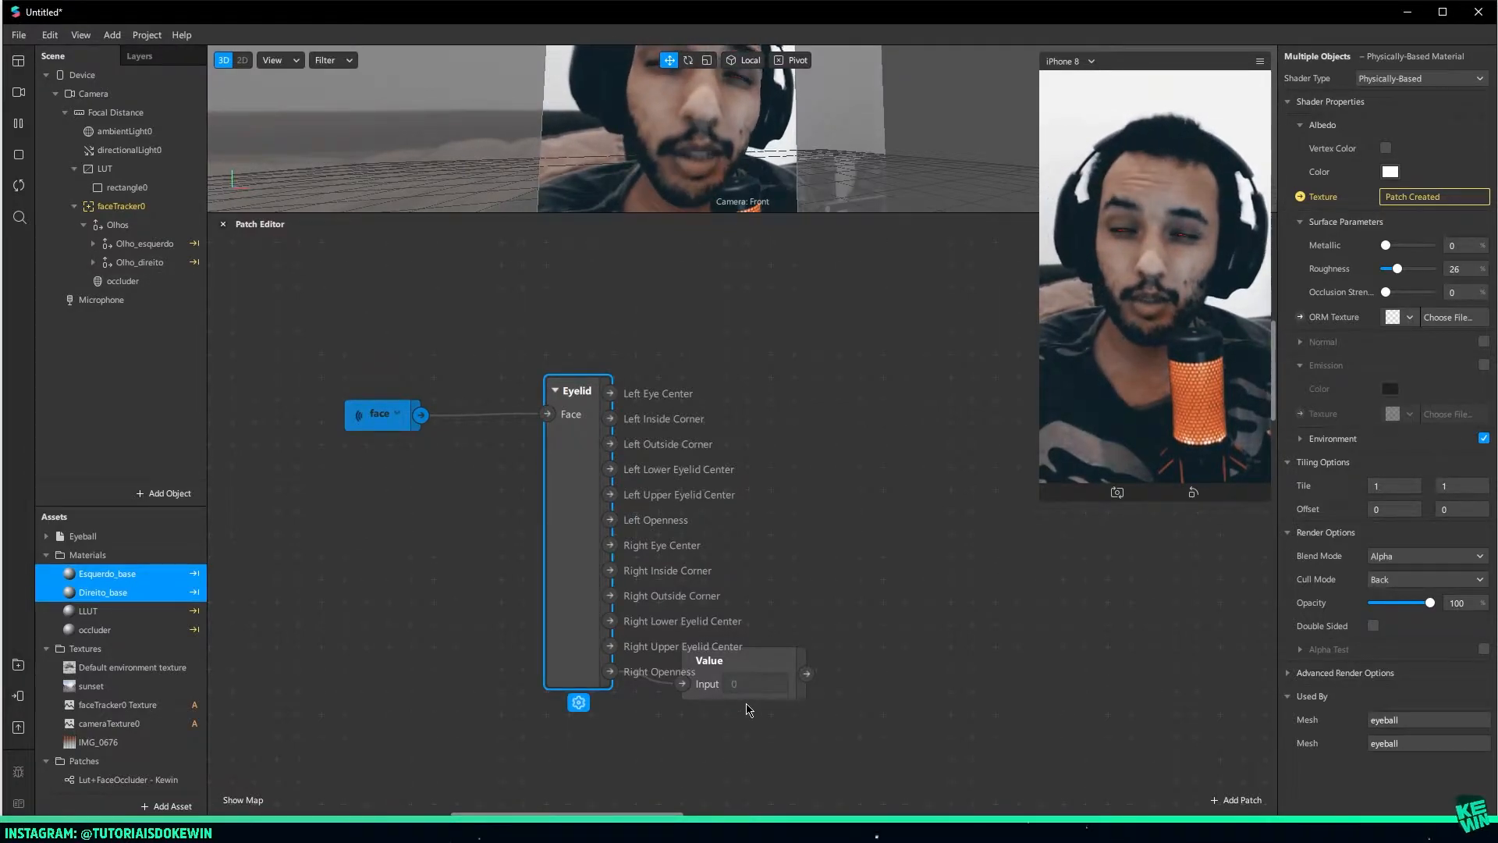
{"action": "left_click", "coordinate": [849, 576]}
{"action": "middle_click_drag", "start_coordinate": [754, 536], "coordinate": [687, 472]}
{"action": "left_click", "coordinate": [689, 599]}
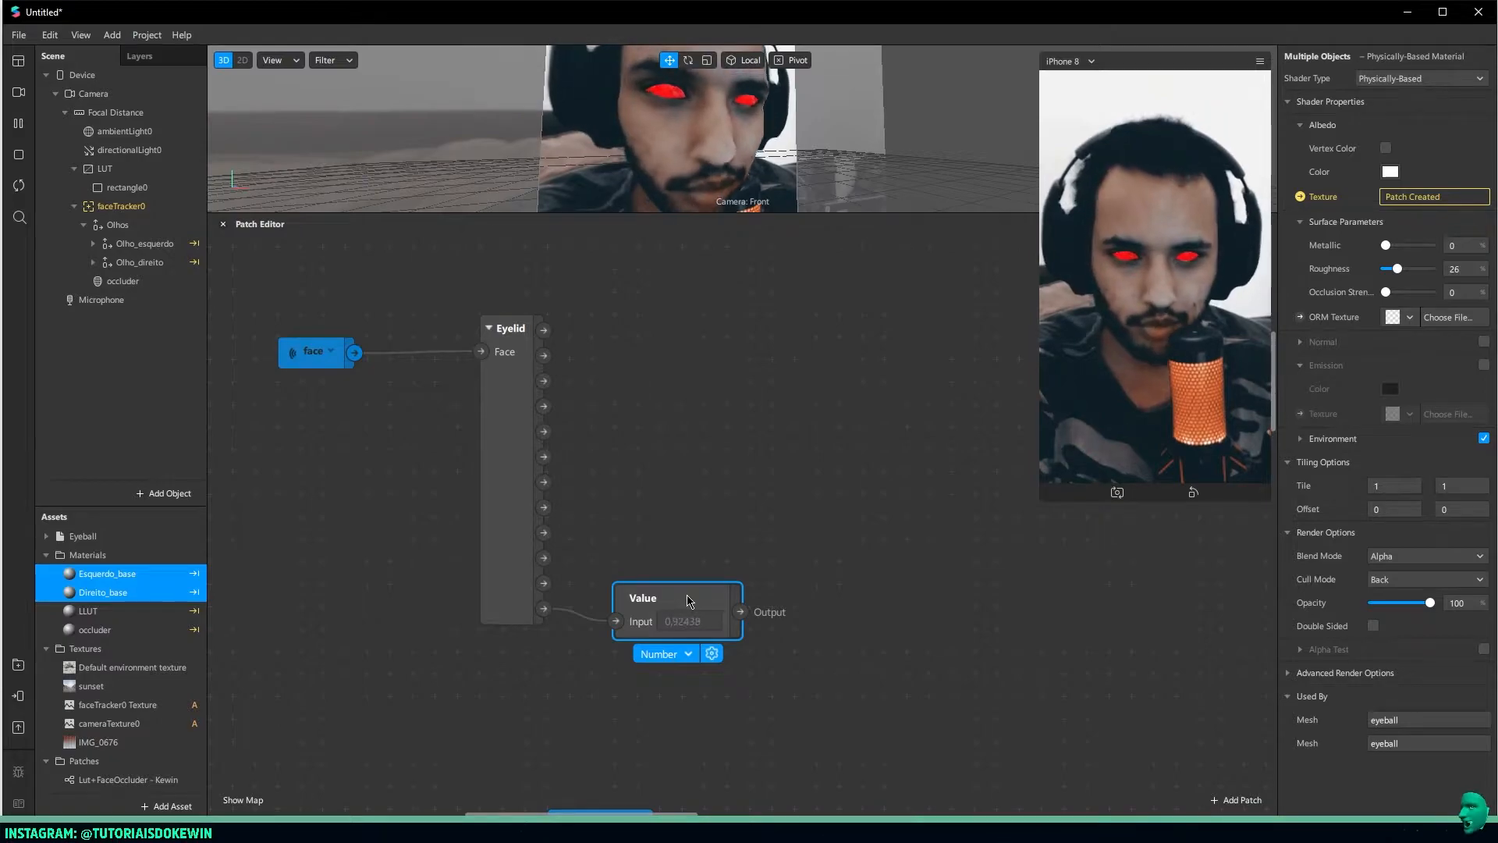
Delete the Value patch and feed the Eyelid's Left Openness output into a new Sender patch named Abertura_esquerda
{"action": "key", "text": "Delete"}
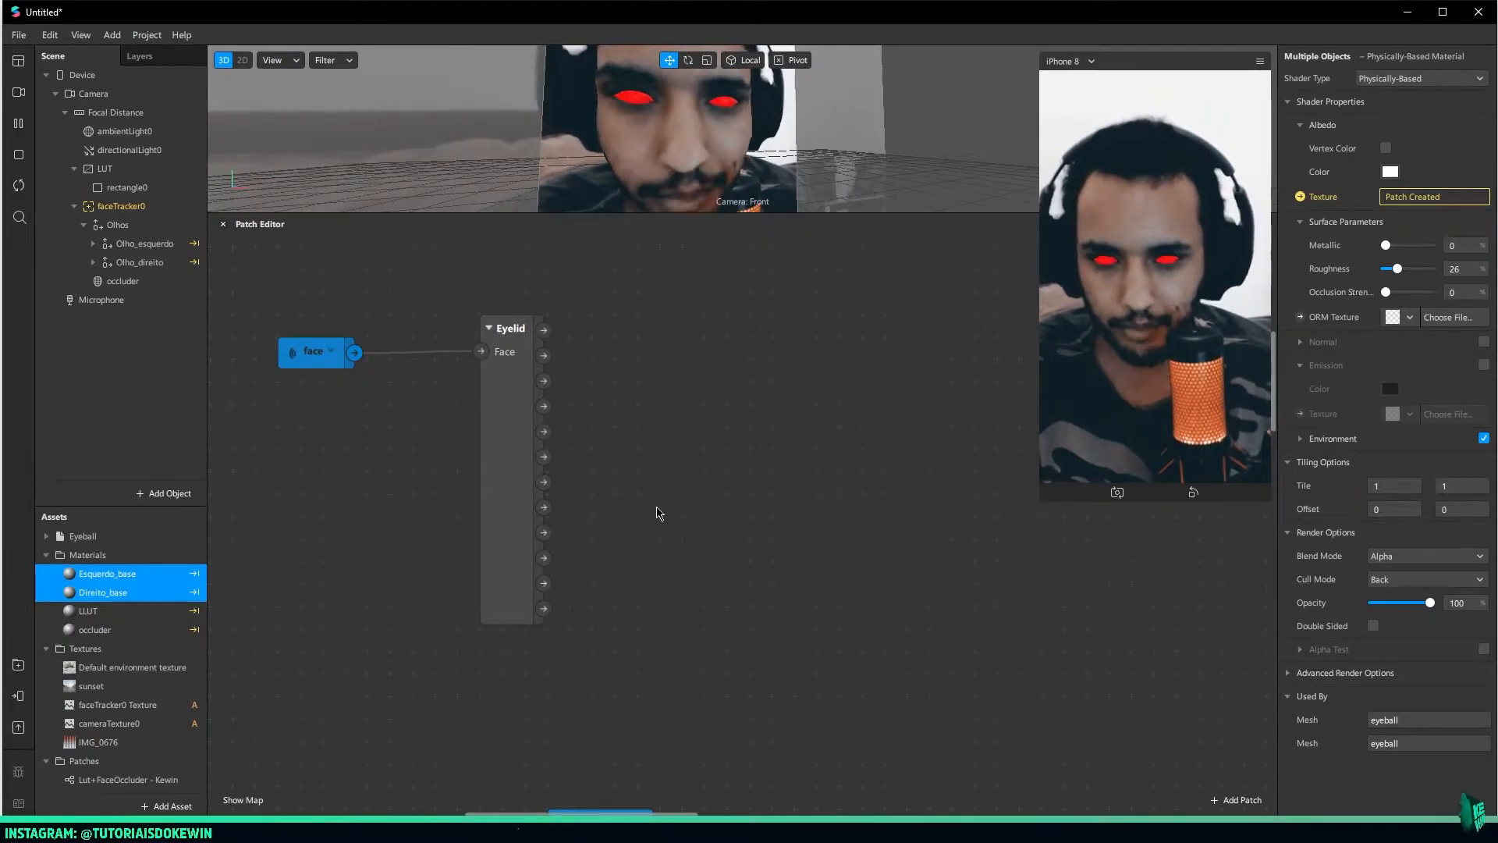
{"action": "left_click", "coordinate": [507, 479]}
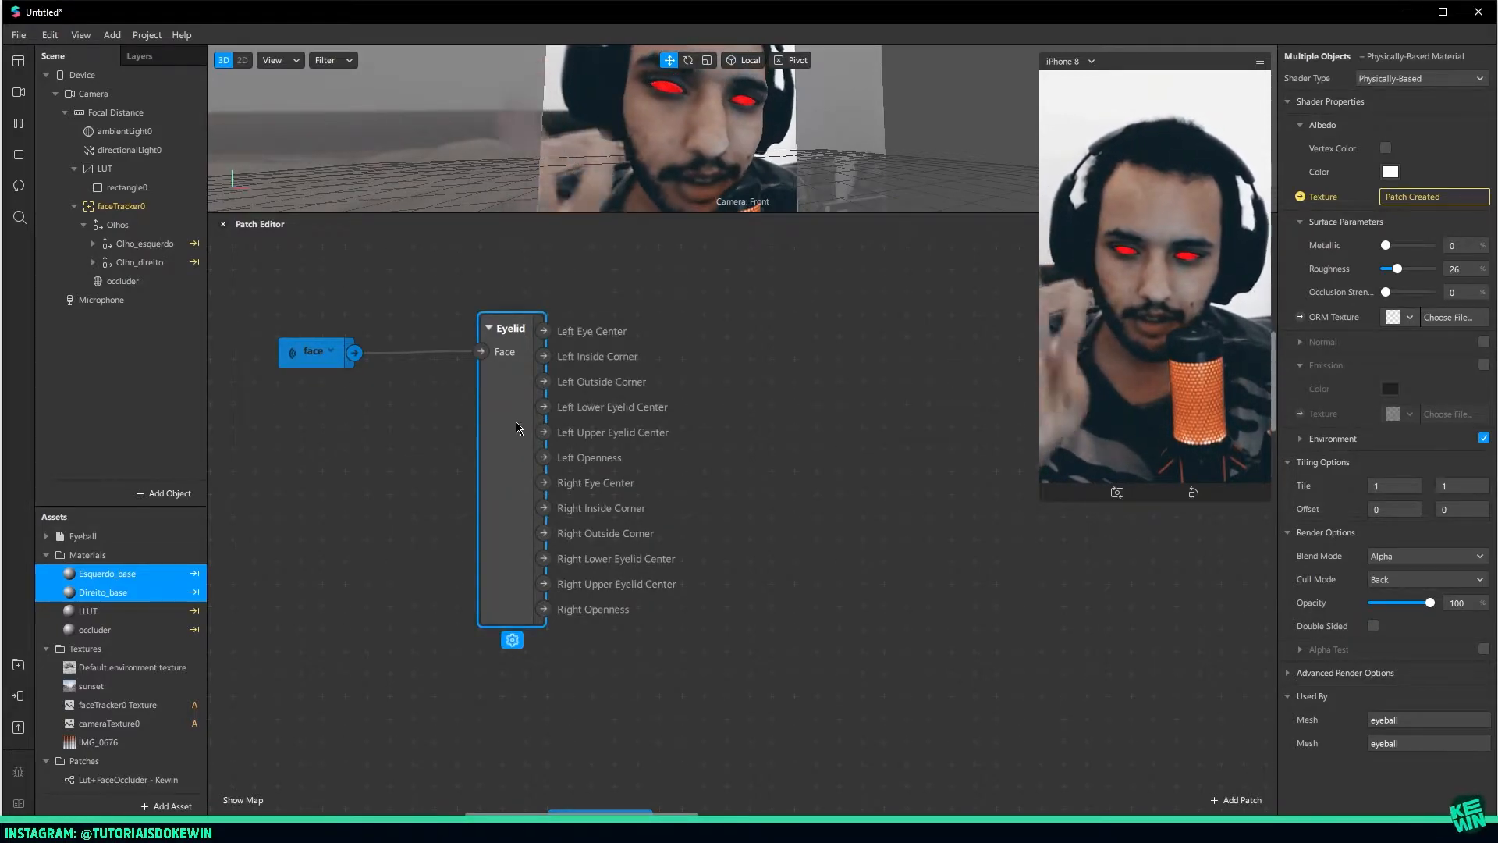
{"action": "left_click_drag", "start_coordinate": [544, 458], "coordinate": [654, 357]}
{"action": "type", "text": "send"}
{"action": "key", "text": "Return"}
{"action": "double_click", "coordinate": [644, 352]}
{"action": "type", "text": "Abertura_esquerda"}
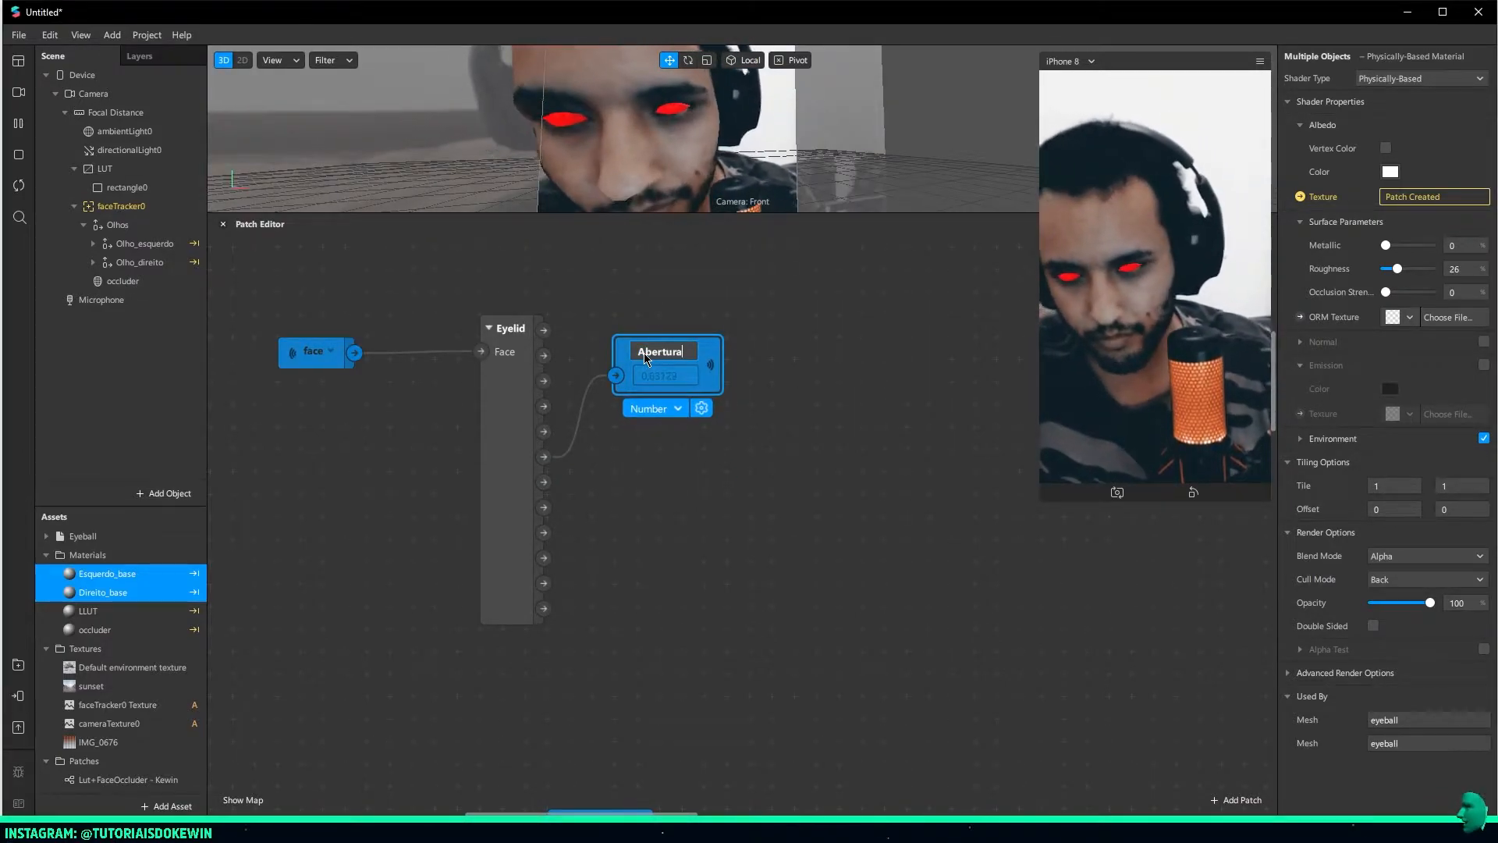
{"action": "key", "text": "Return"}
{"action": "left_click_drag", "start_coordinate": [659, 360], "coordinate": [665, 340]}
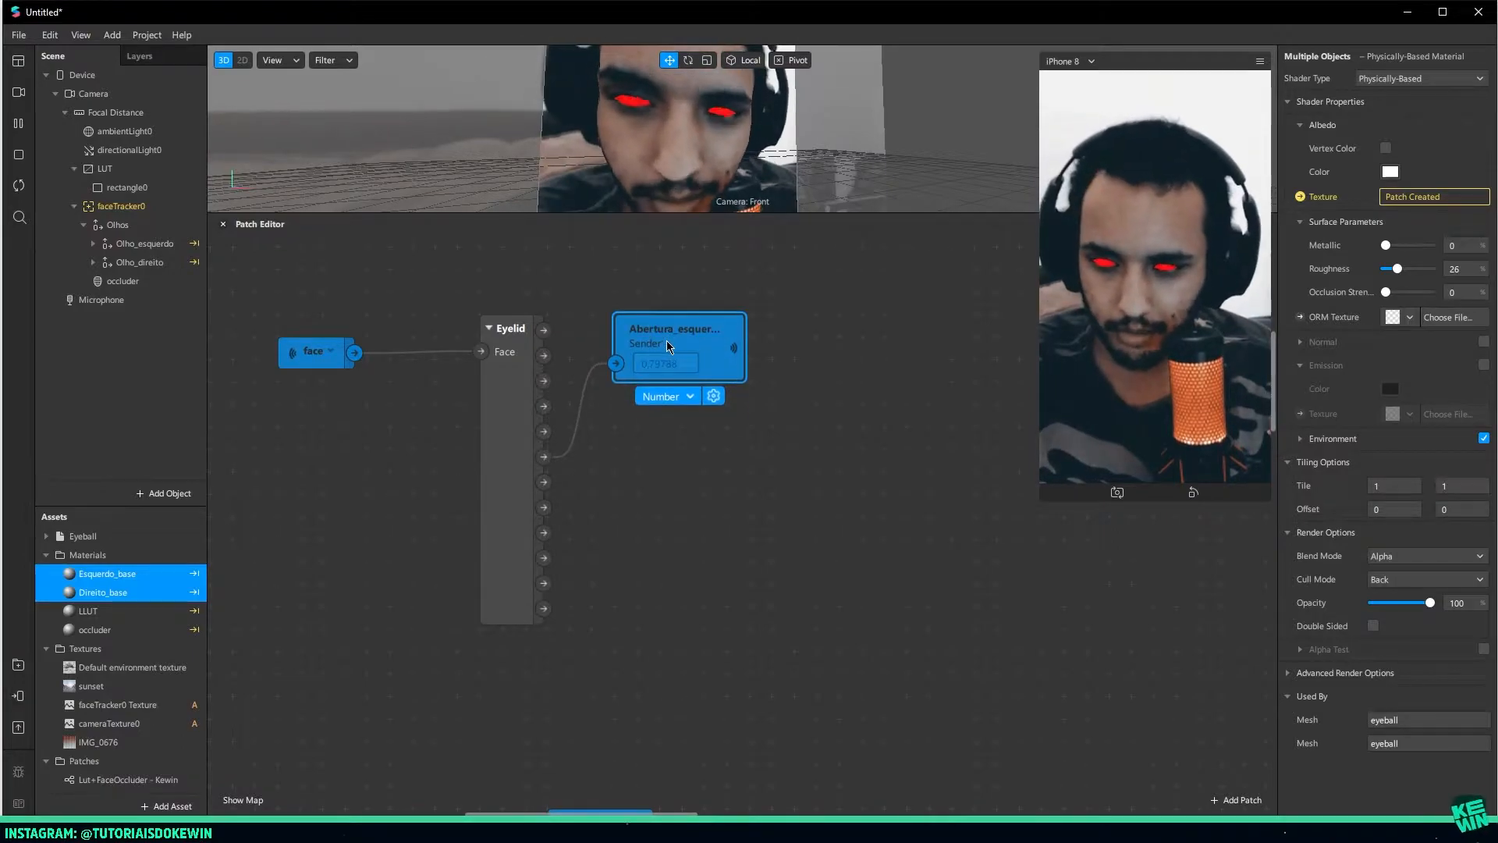
Duplicate the Abertura_esquerda sender, wire the copy to the Eyelid's Right Openness output and rename it Abertura_direita
{"action": "key", "text": "ctrl+d"}
{"action": "left_click_drag", "start_coordinate": [711, 423], "coordinate": [622, 582]}
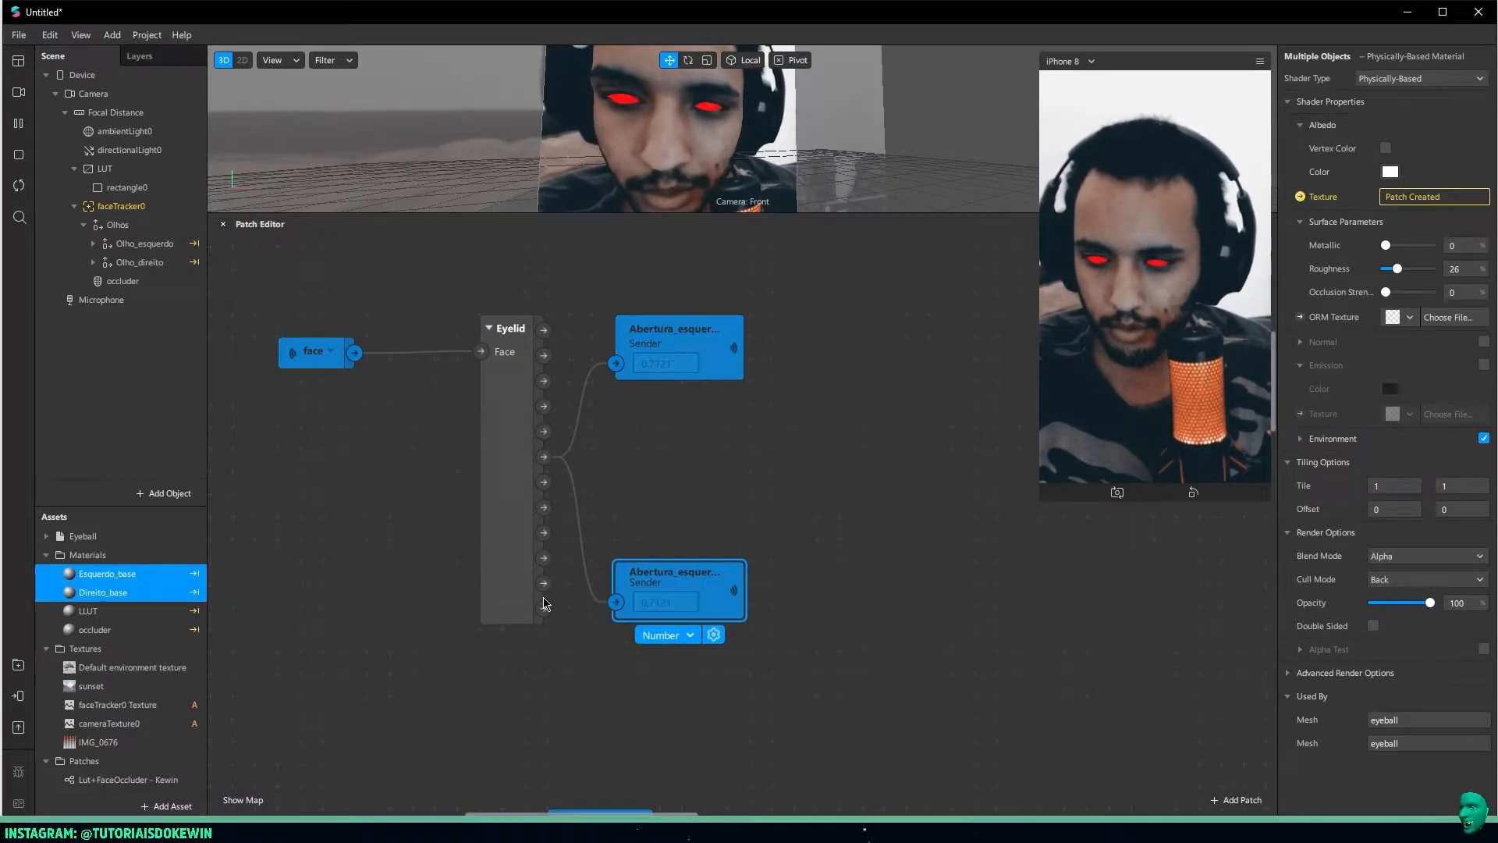
{"action": "left_click_drag", "start_coordinate": [544, 608], "coordinate": [616, 603]}
{"action": "left_click", "coordinate": [653, 580]}
{"action": "double_click", "coordinate": [677, 574]}
{"action": "key", "text": "Right"}
{"action": "key", "text": "BackSpace"}
{"action": "key", "text": "BackSpace"}
{"action": "key", "text": "BackSpace"}
{"action": "key", "text": "BackSpace"}
{"action": "key", "text": "BackSpace"}
{"action": "key", "text": "BackSpace"}
{"action": "key", "text": "BackSpace"}
{"action": "key", "text": "BackSpace"}
{"action": "type", "text": "direita"}
{"action": "key", "text": "Return"}
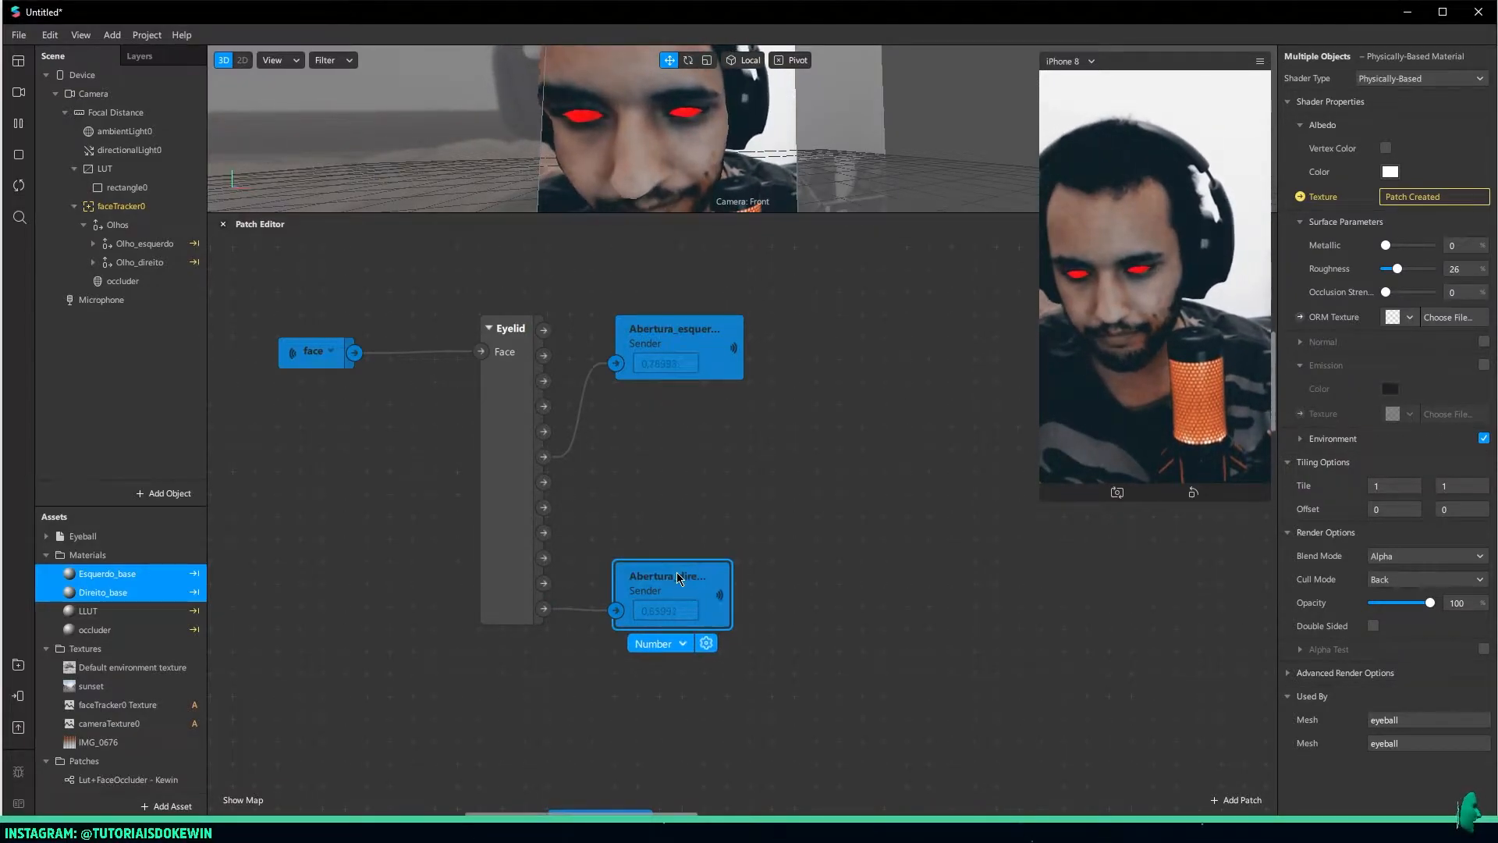
{"action": "scroll", "coordinate": [682, 573], "scroll_direction": "up", "scroll_amount": 1}
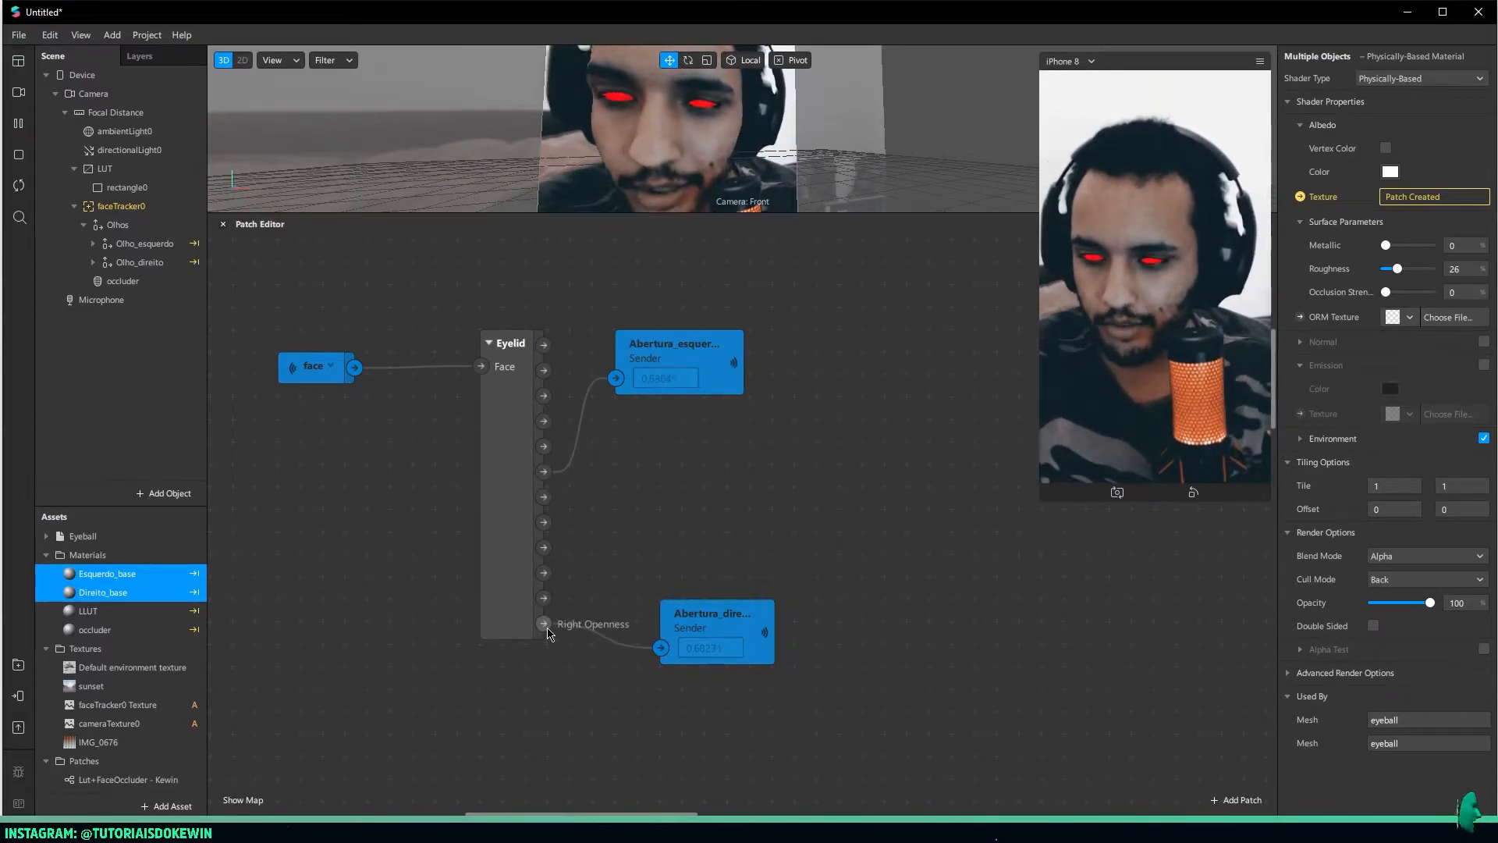
Try a Transition patch driven by the Eyelid's Right Openness output
{"action": "left_click_drag", "start_coordinate": [543, 622], "coordinate": [659, 536]}
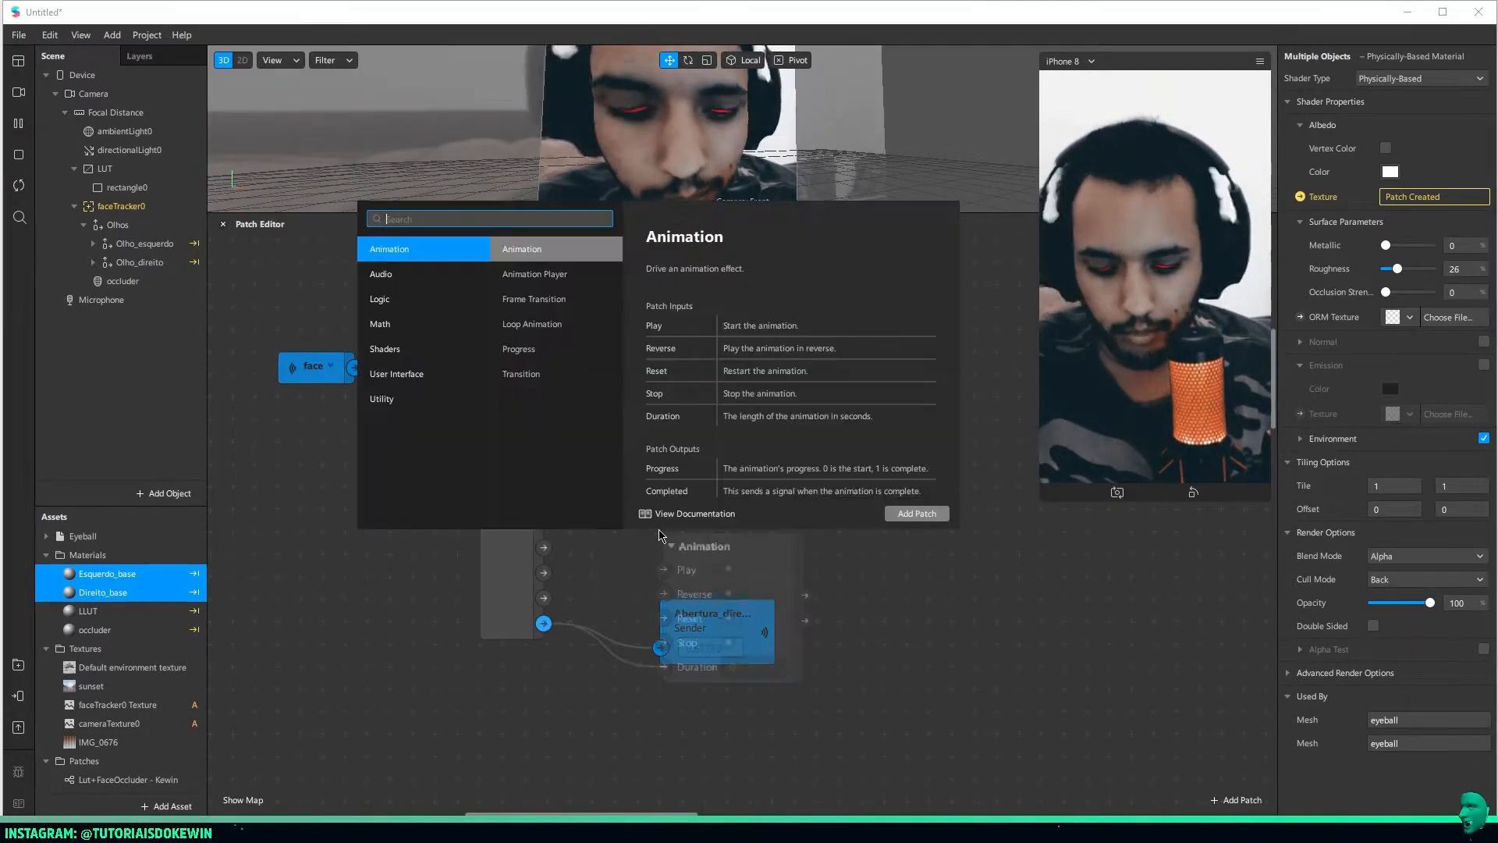
{"action": "type", "text": "trans"}
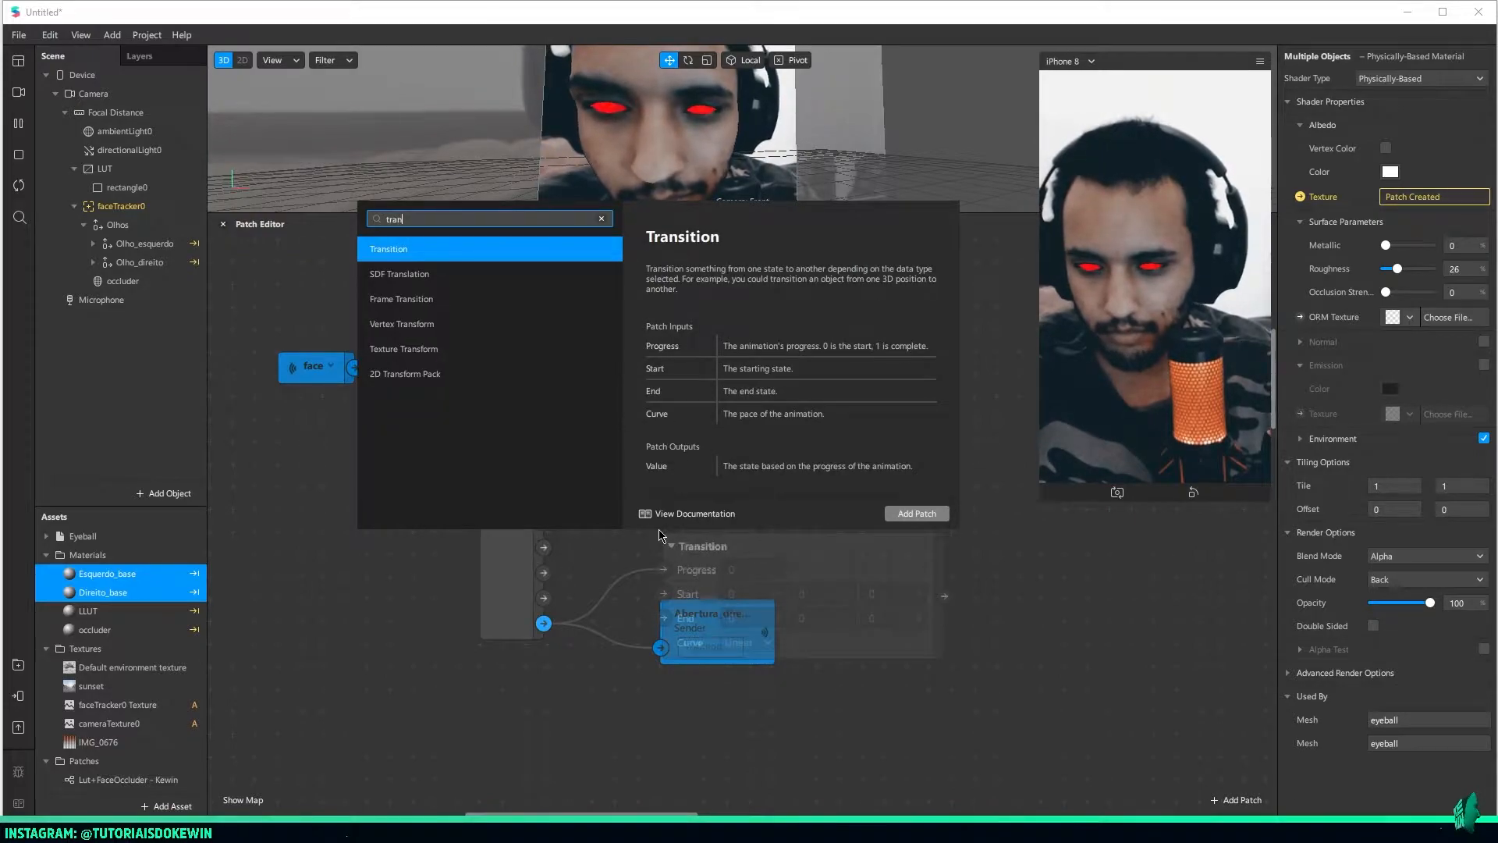
{"action": "key", "text": "Return"}
{"action": "left_click", "coordinate": [804, 597]}
{"action": "left_click", "coordinate": [780, 616]}
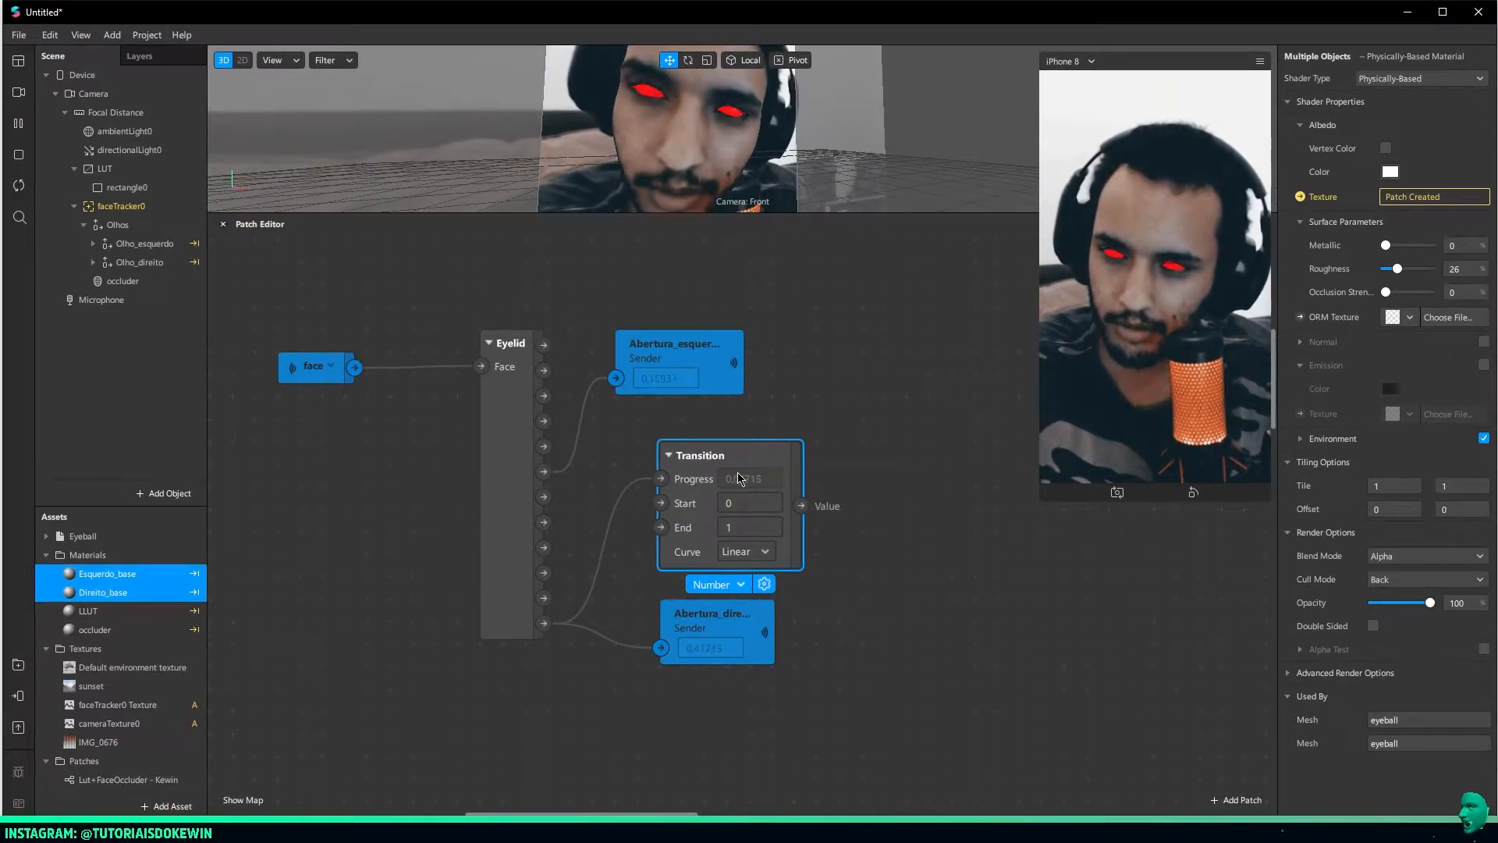
{"action": "key", "text": "Delete"}
Shift the Abertura_direita sender upward, and insert a Multiply patch between the Cor_olhos receiver and Direito_base's Base Color Texture
{"action": "left_click_drag", "start_coordinate": [712, 616], "coordinate": [713, 550]}
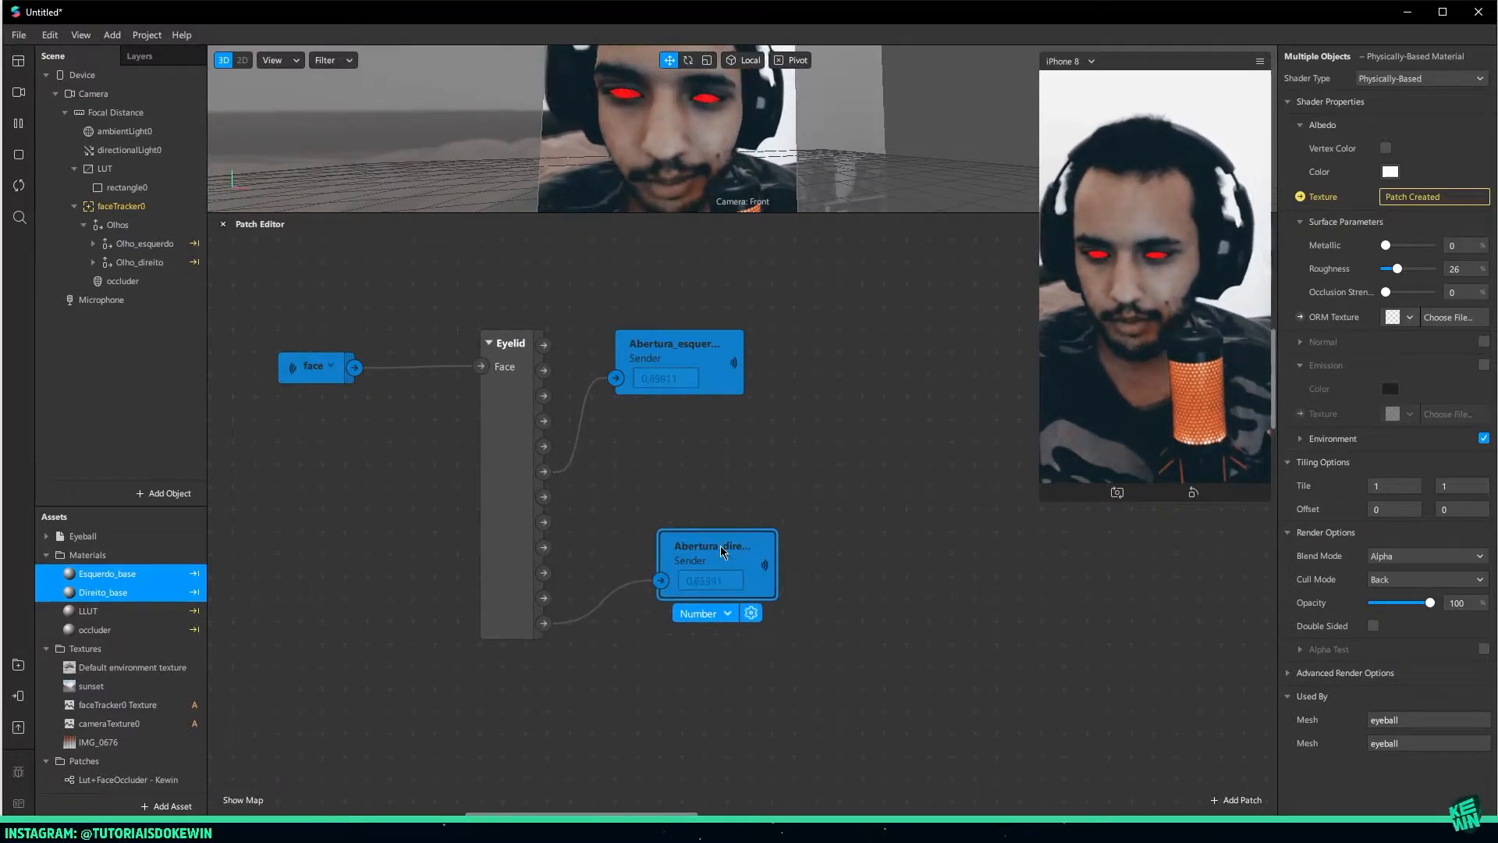
{"action": "mouse_move", "coordinate": [987, 697]}
{"action": "middle_mouse_down"}
{"action": "mouse_move", "coordinate": [434, 399]}
{"action": "mouse_move", "coordinate": [455, 413]}
{"action": "middle_mouse_up"}
{"action": "middle_click_drag", "start_coordinate": [967, 374], "coordinate": [516, 415]}
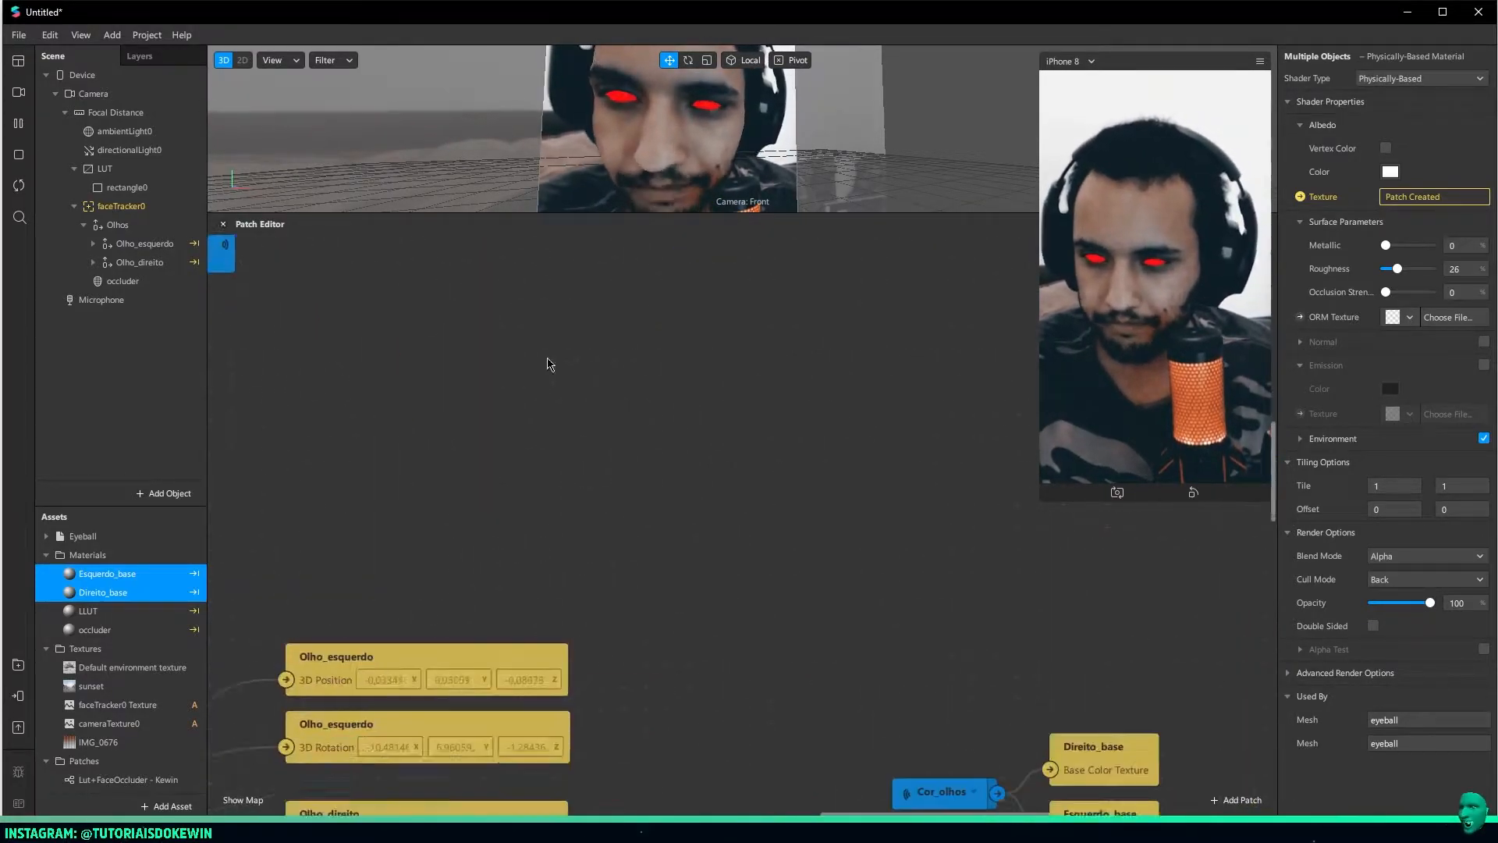
{"action": "middle_click_drag", "start_coordinate": [1006, 703], "coordinate": [495, 358]}
{"action": "left_click_drag", "start_coordinate": [799, 428], "coordinate": [837, 539]}
{"action": "left_click", "coordinate": [595, 497]}
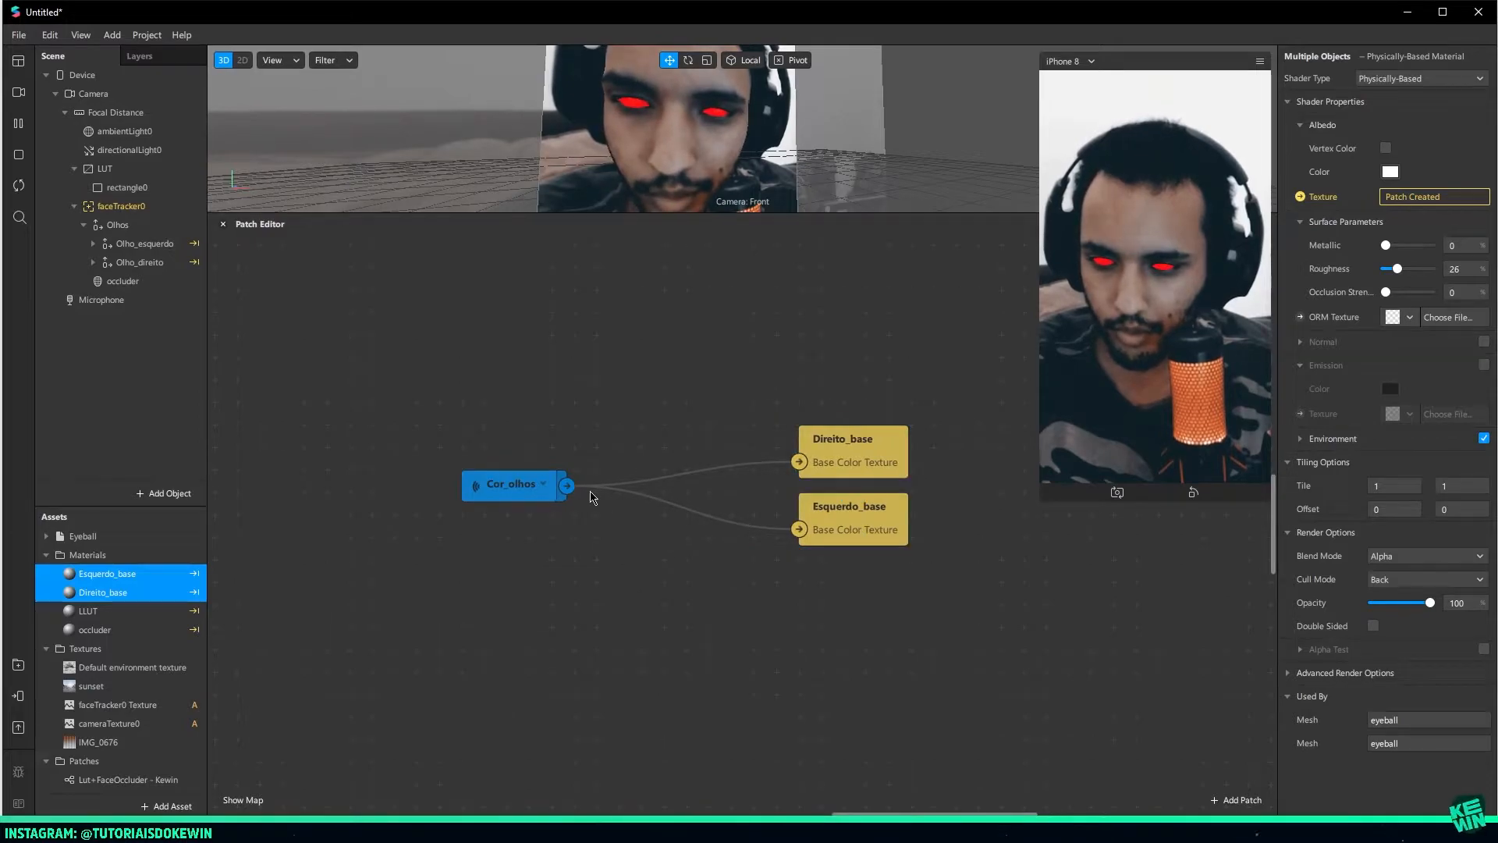
{"action": "left_click_drag", "start_coordinate": [569, 493], "coordinate": [631, 348]}
{"action": "type", "text": "multiply"}
{"action": "key", "text": "Return"}
{"action": "left_click_drag", "start_coordinate": [810, 445], "coordinate": [833, 444]}
{"action": "left_click_drag", "start_coordinate": [759, 376], "coordinate": [866, 352]}
Add a Receiver patch set to Abertura_direita and connect it to the Multiply patch's Second Value
{"action": "double_click", "coordinate": [559, 382]}
{"action": "type", "text": "receiver"}
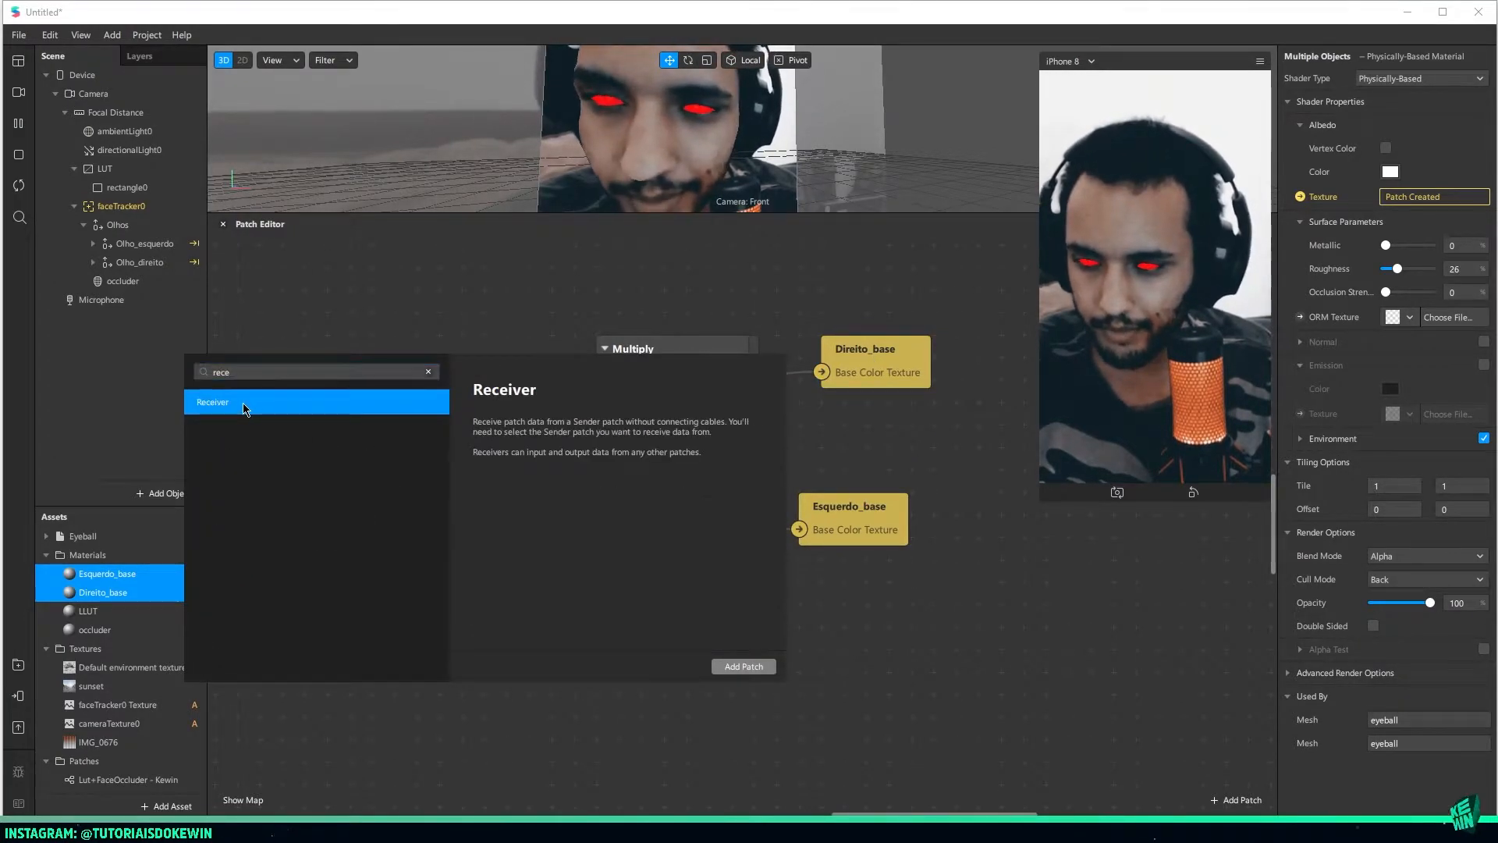
{"action": "double_click", "coordinate": [248, 412]}
{"action": "left_click", "coordinate": [562, 372]}
{"action": "left_click", "coordinate": [617, 477]}
{"action": "left_click_drag", "start_coordinate": [536, 380], "coordinate": [597, 397]}
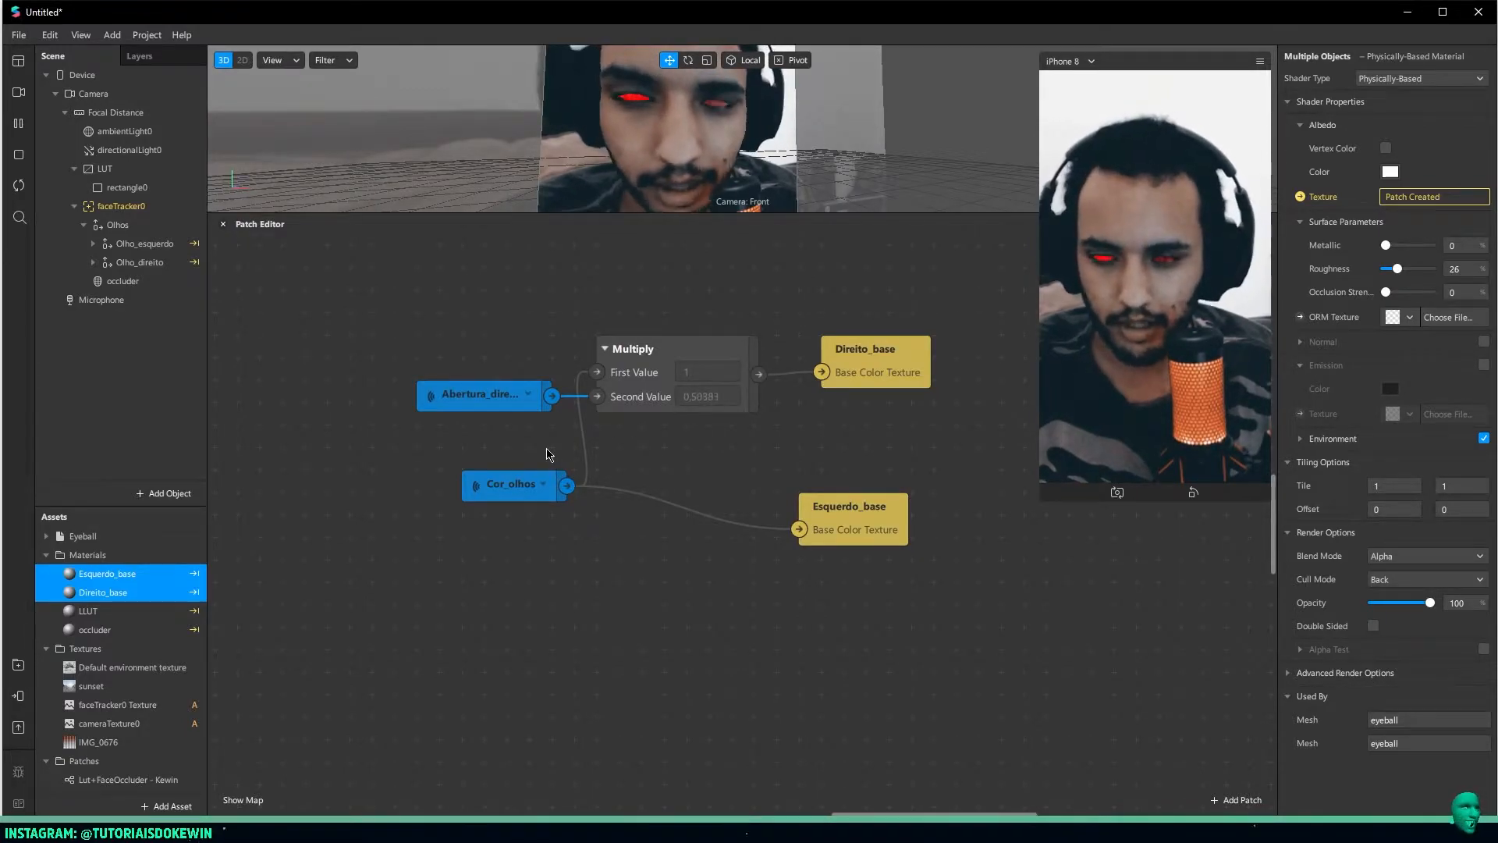
Duplicate the Cor_olhos and opening Multiply setup for Esquerdo_base, with the copied receiver set to Abertura_esquerda
{"action": "left_click_drag", "start_coordinate": [508, 485], "coordinate": [646, 326]}
{"action": "key", "text": "ctrl+d"}
{"action": "left_click_drag", "start_coordinate": [695, 401], "coordinate": [633, 511]}
{"action": "left_click", "coordinate": [804, 529]}
{"action": "left_click_drag", "start_coordinate": [736, 531], "coordinate": [921, 515]}
{"action": "left_click", "coordinate": [506, 554]}
{"action": "left_click", "coordinate": [568, 662]}
{"action": "left_click", "coordinate": [699, 551]}
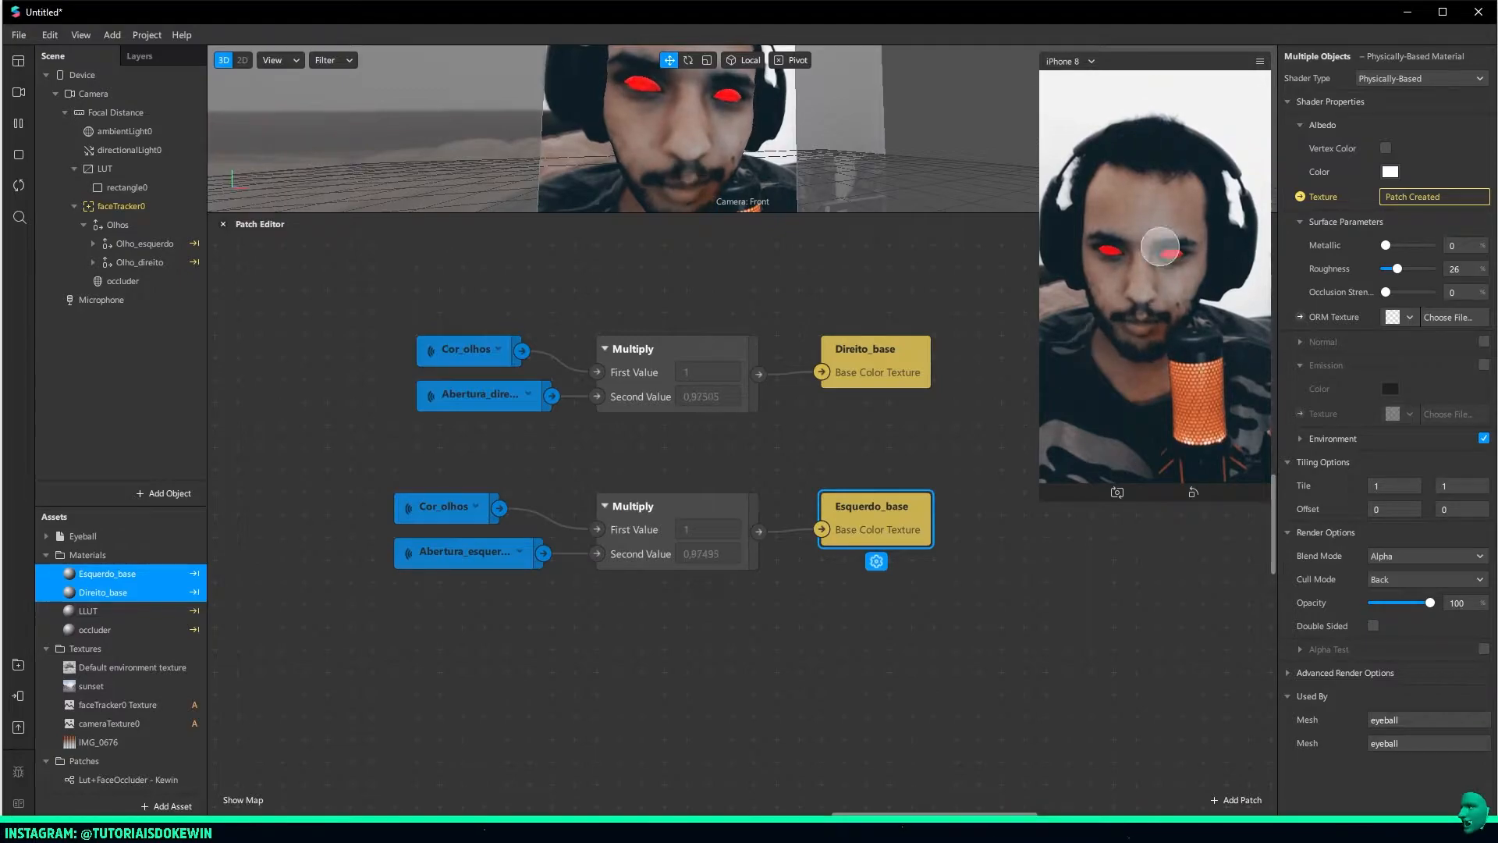
Duplicate the Eyeball object inside Olho_direito and place the copy above the original
{"action": "left_click", "coordinate": [94, 264]}
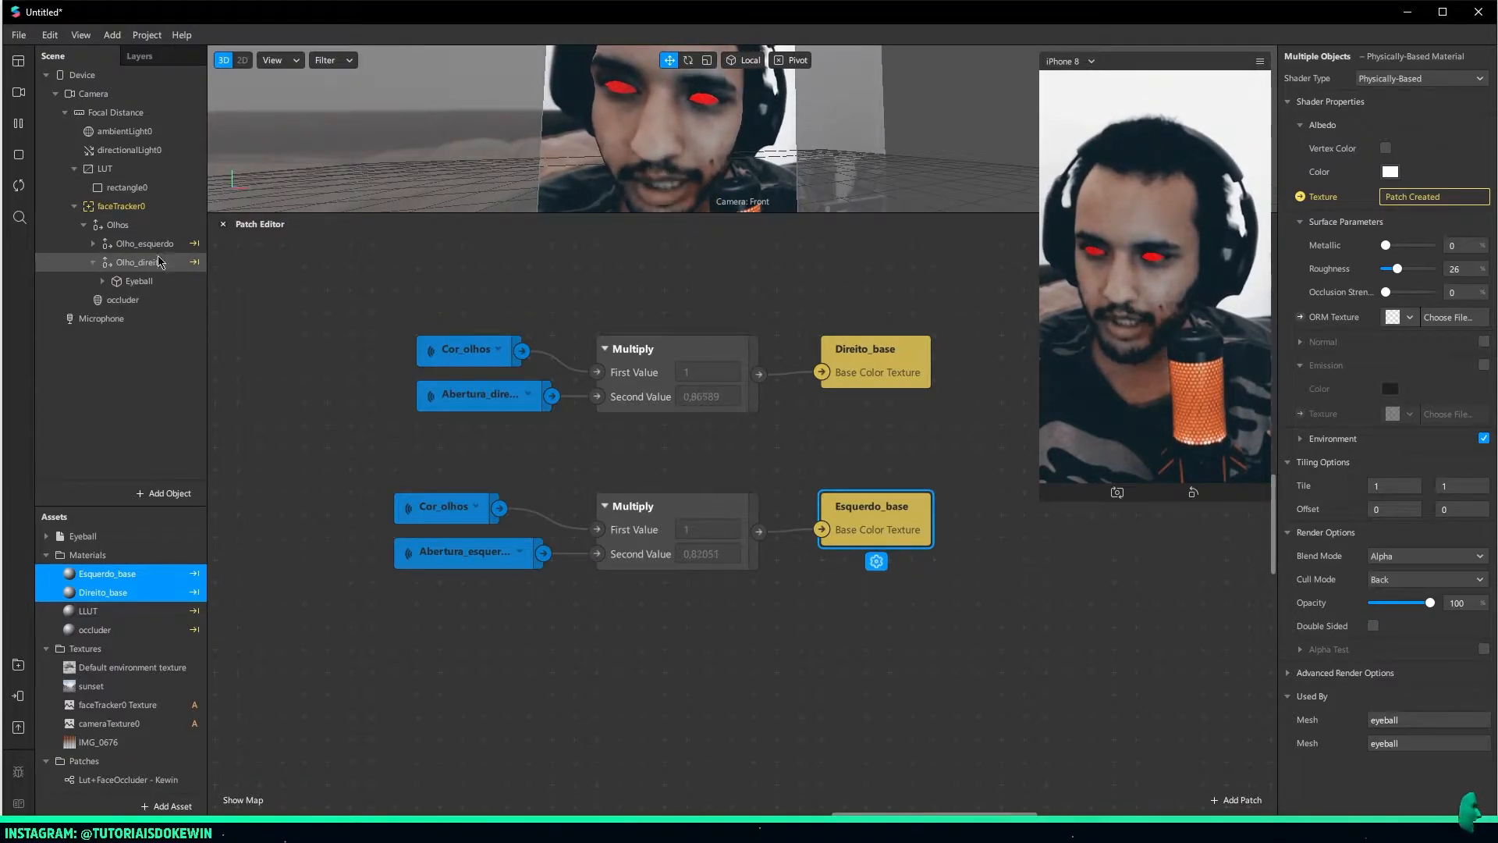
{"action": "left_click", "coordinate": [129, 282]}
{"action": "left_click", "coordinate": [103, 282]}
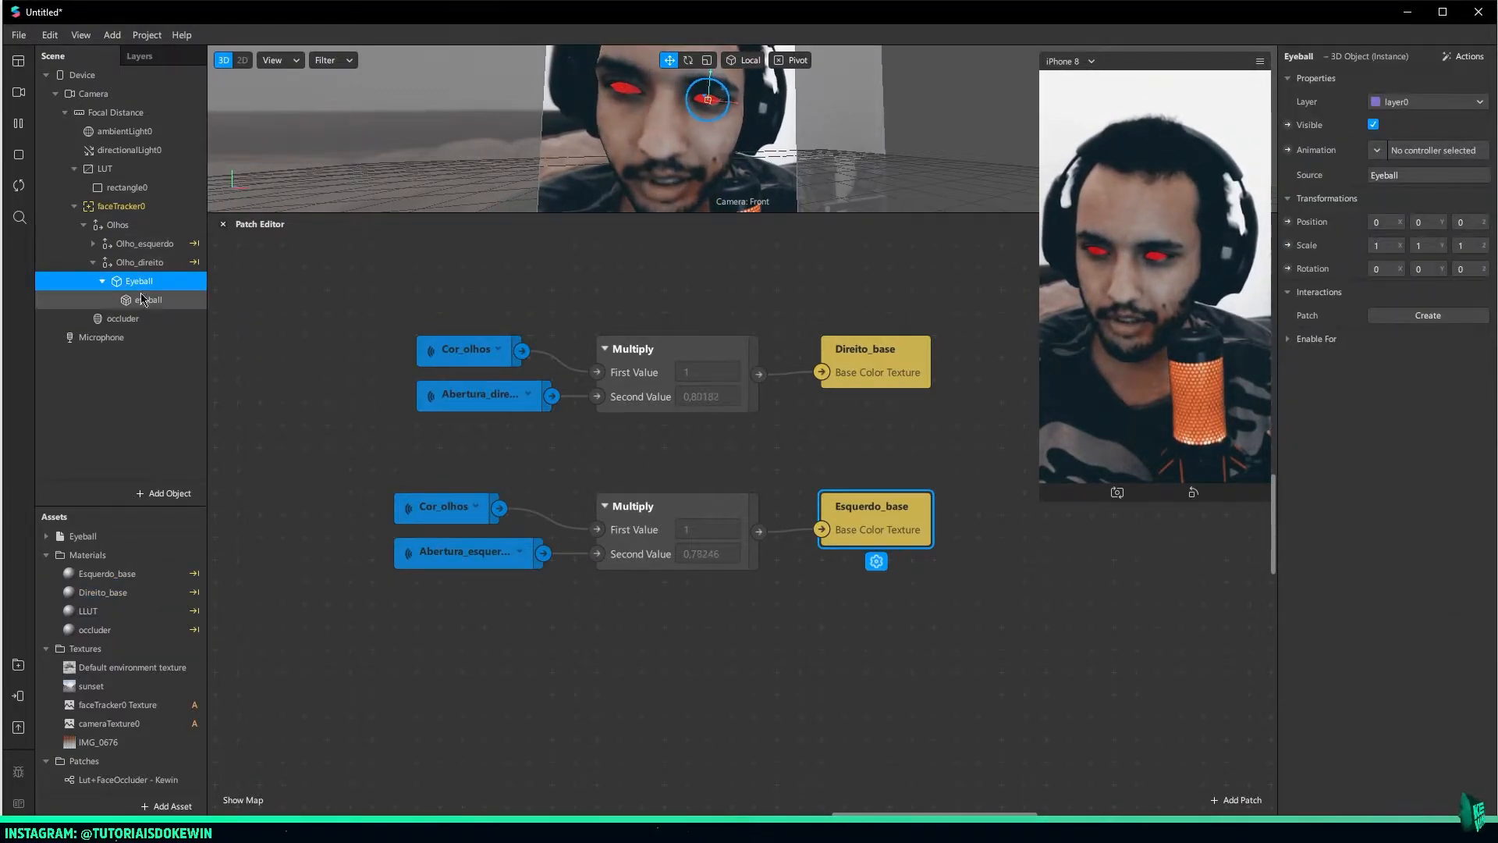
{"action": "left_click", "coordinate": [144, 301]}
{"action": "left_click", "coordinate": [136, 283]}
{"action": "left_click", "coordinate": [102, 281]}
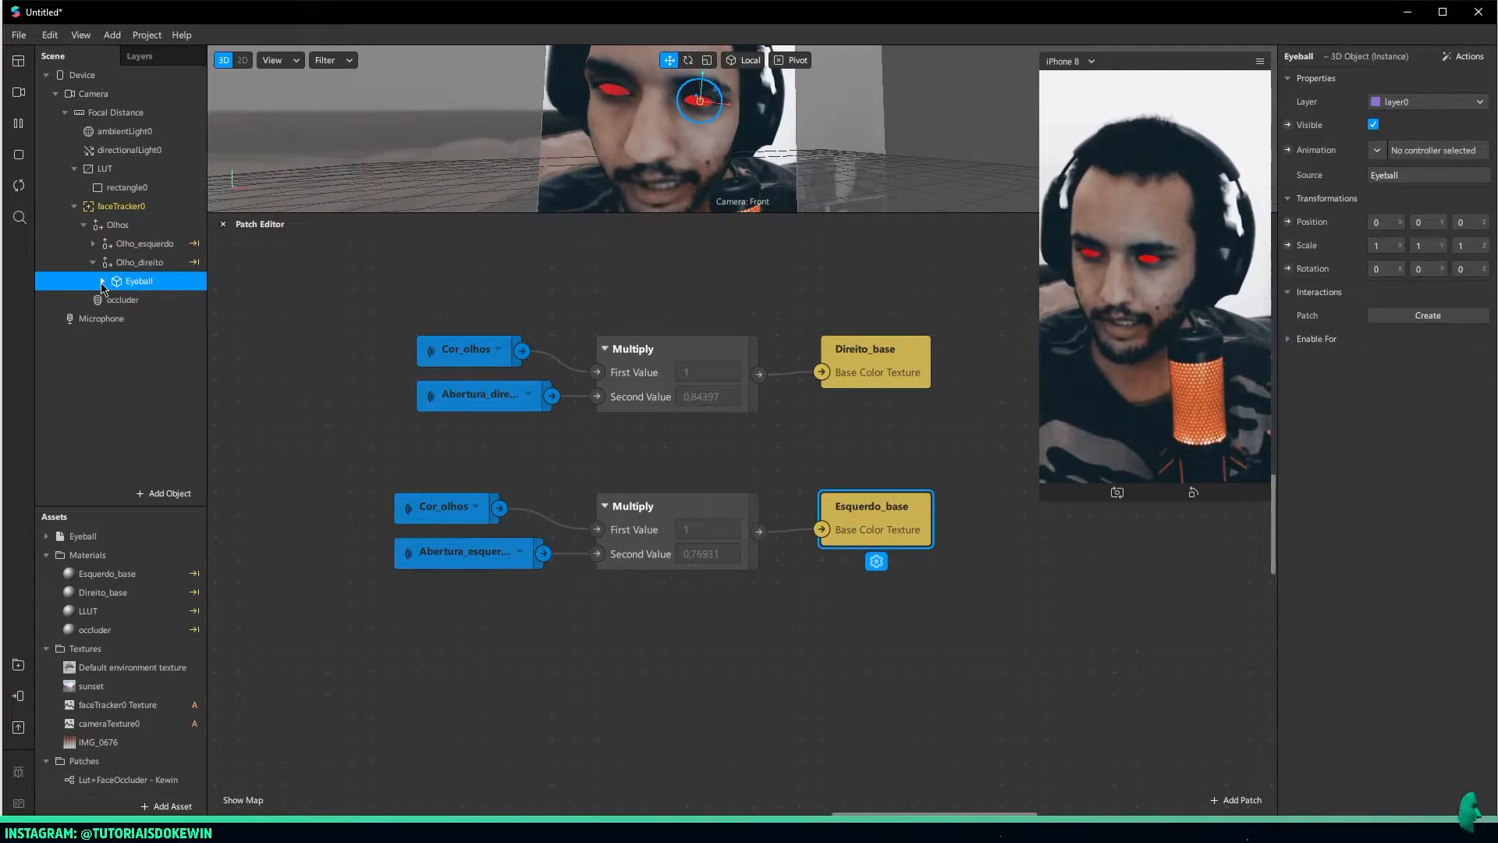
{"action": "key", "text": "ctrl+d"}
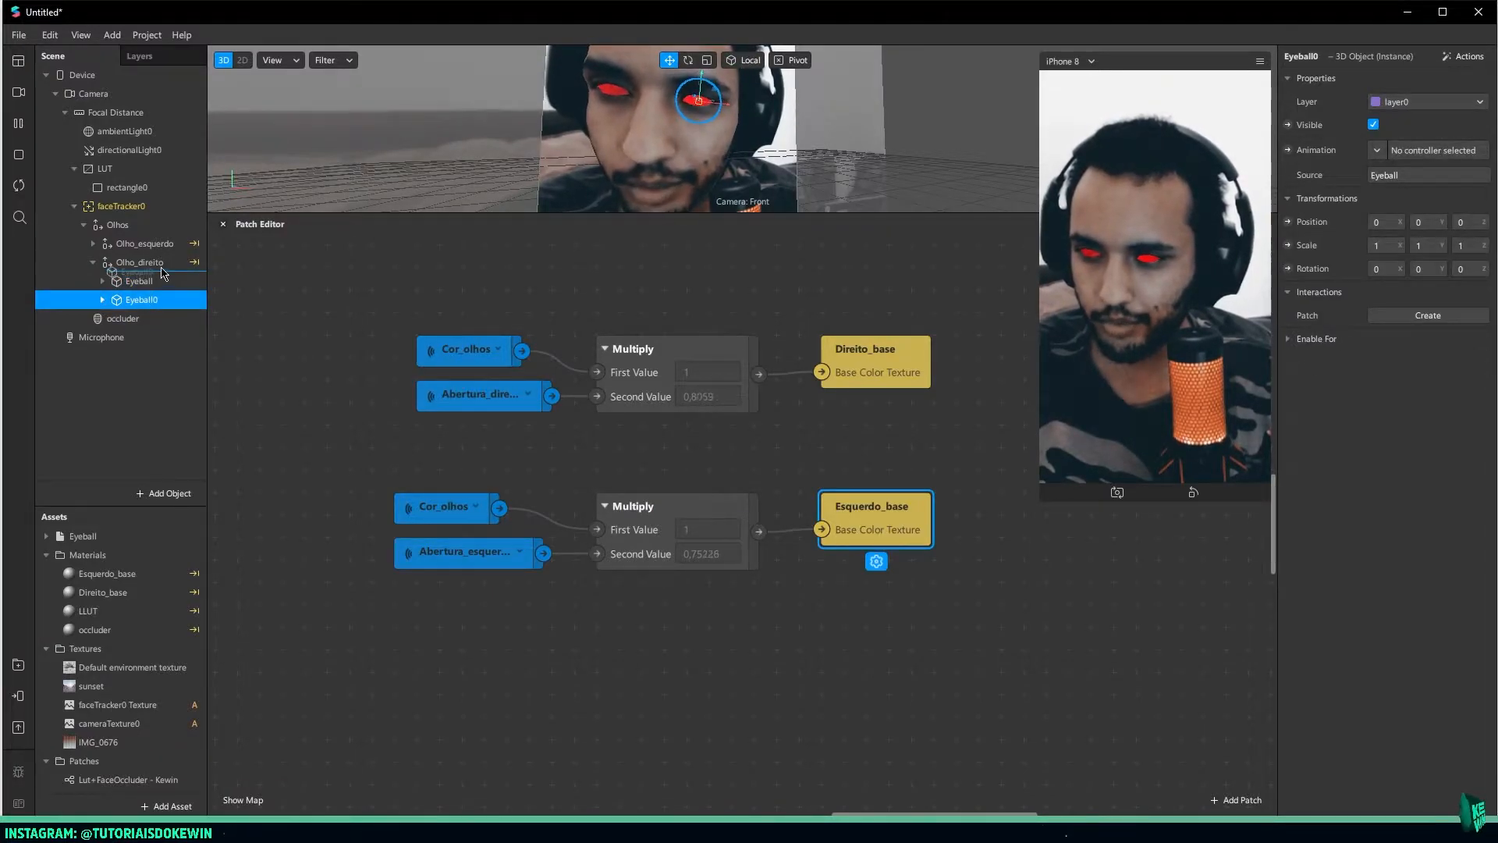
Give the duplicated Olho_direito eyeball's mesh a new material with the Flat shader and black colour #000000
{"action": "left_click", "coordinate": [102, 281]}
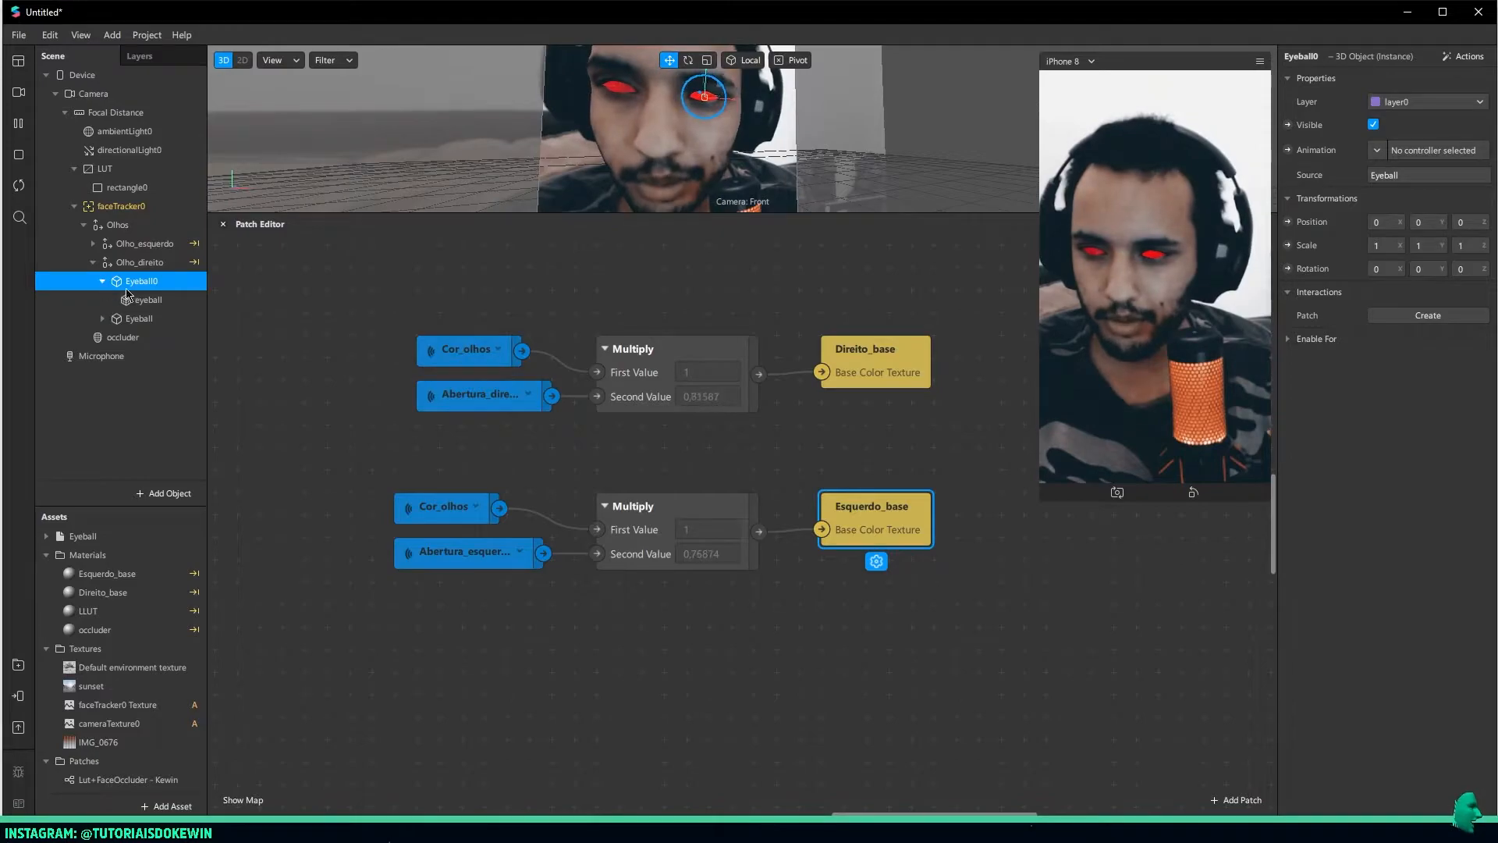
{"action": "left_click", "coordinate": [146, 300]}
{"action": "left_click", "coordinate": [1331, 292]}
{"action": "left_click", "coordinate": [1381, 412]}
{"action": "left_click", "coordinate": [1395, 81]}
{"action": "left_click", "coordinate": [1395, 81]}
{"action": "left_click", "coordinate": [1390, 148]}
{"action": "left_click", "coordinate": [814, 290]}
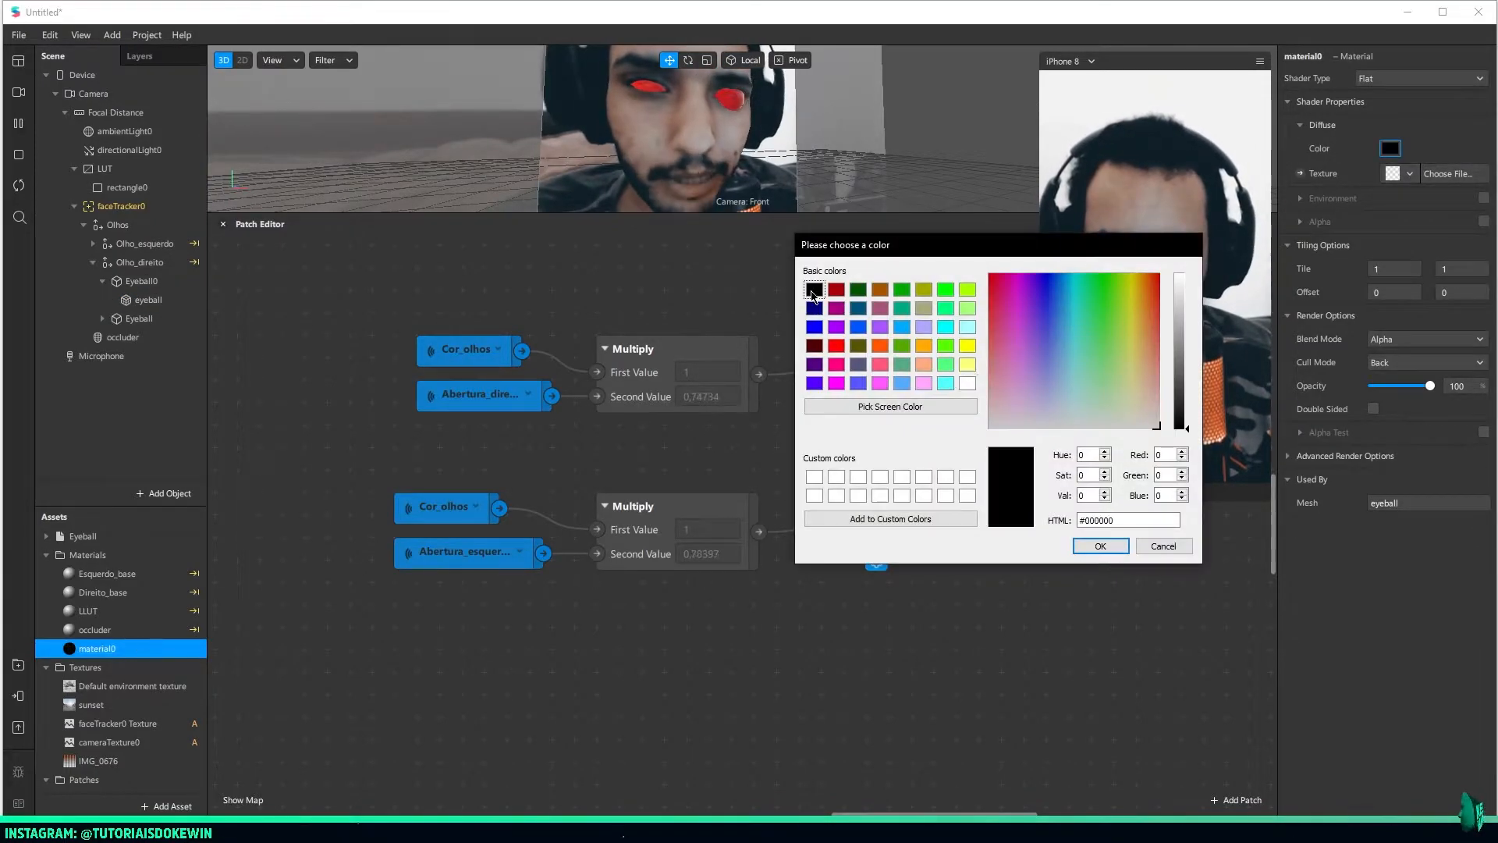
{"action": "left_click", "coordinate": [1088, 543]}
{"action": "left_click", "coordinate": [1334, 456]}
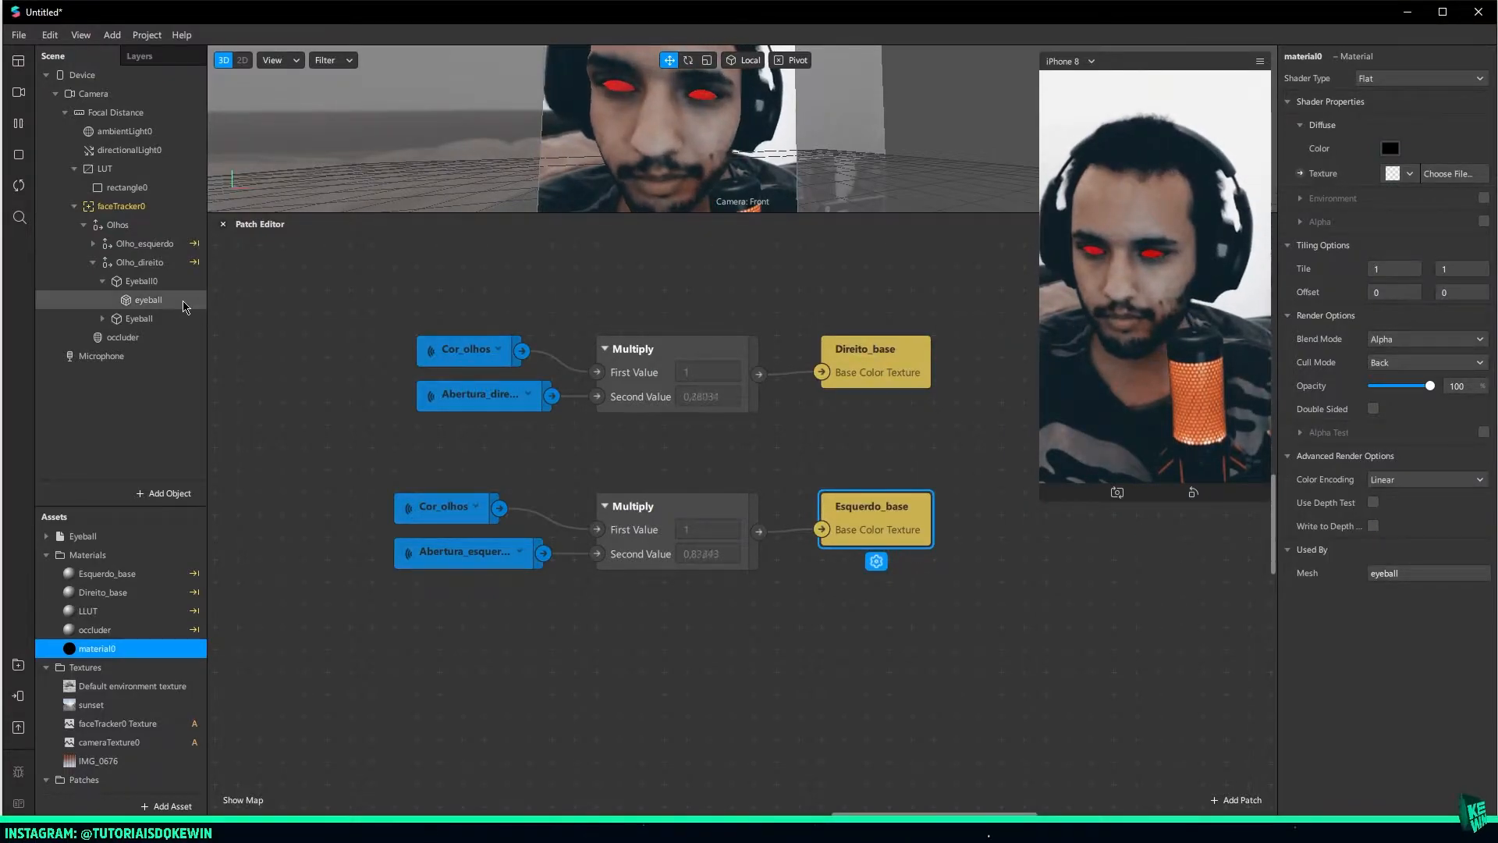
Rename the new black material as allblack
{"action": "left_click", "coordinate": [152, 303]}
{"action": "double_click", "coordinate": [101, 648]}
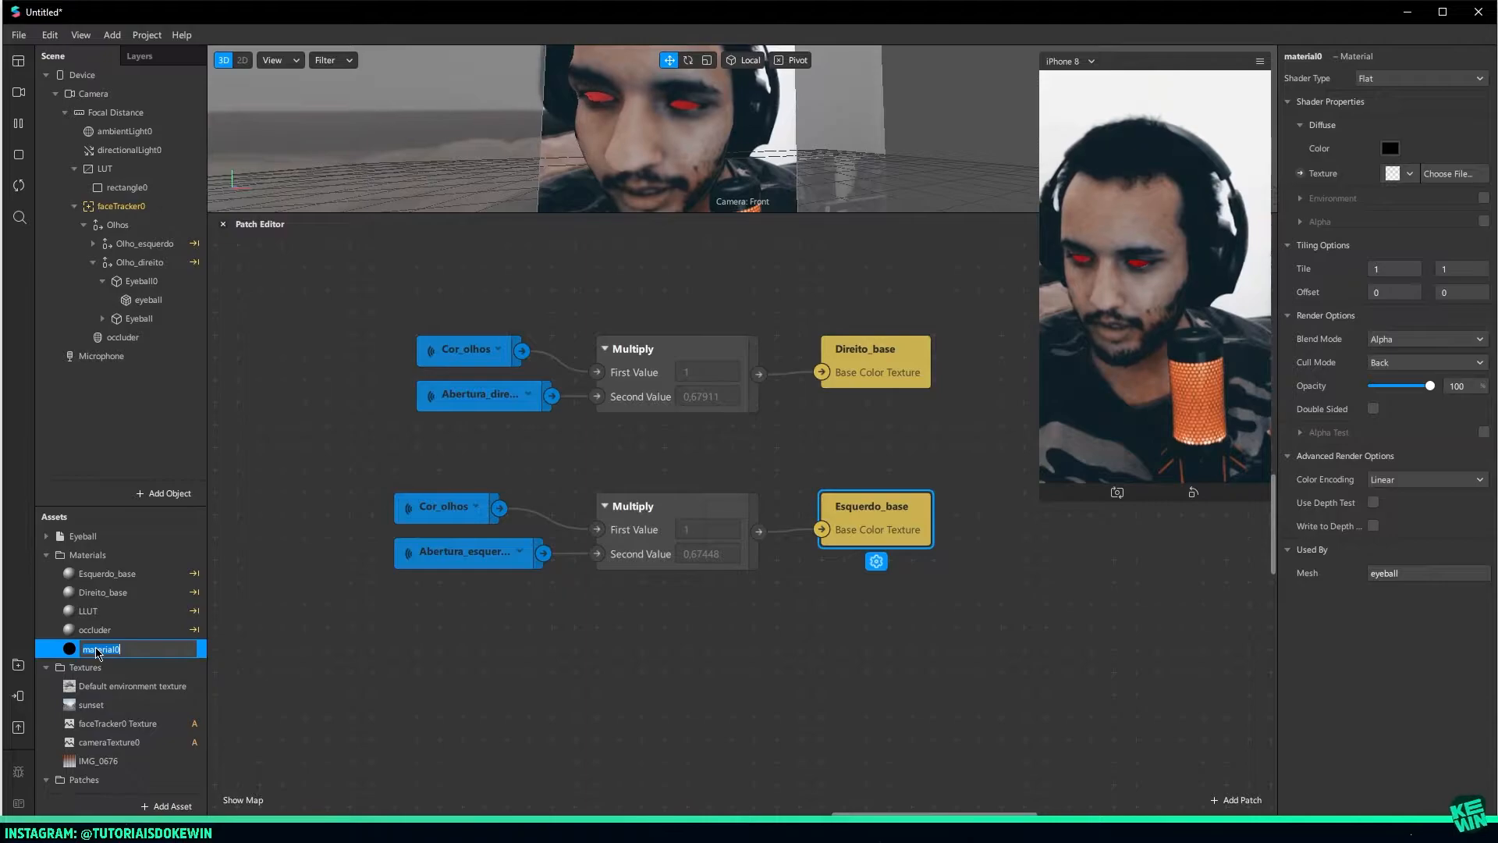
{"action": "type", "text": "allblack"}
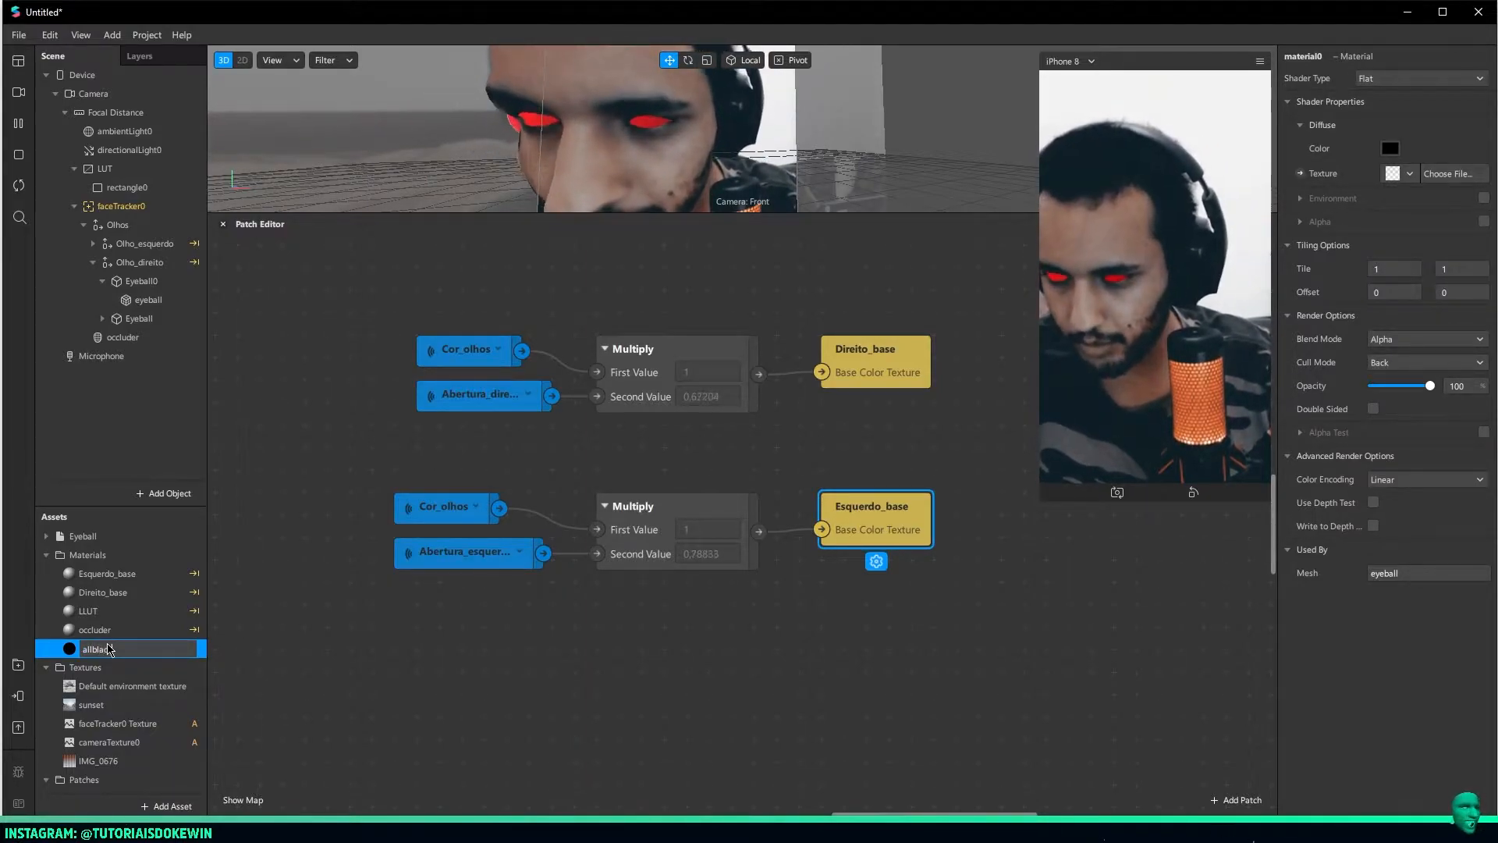
{"action": "key", "text": "Return"}
Duplicate the eyeball inside Olho_esquerdo and assign the allblack material to the mesh of the upper Eyeball
{"action": "left_click", "coordinate": [102, 281]}
{"action": "left_click", "coordinate": [93, 244]}
{"action": "left_click", "coordinate": [122, 264]}
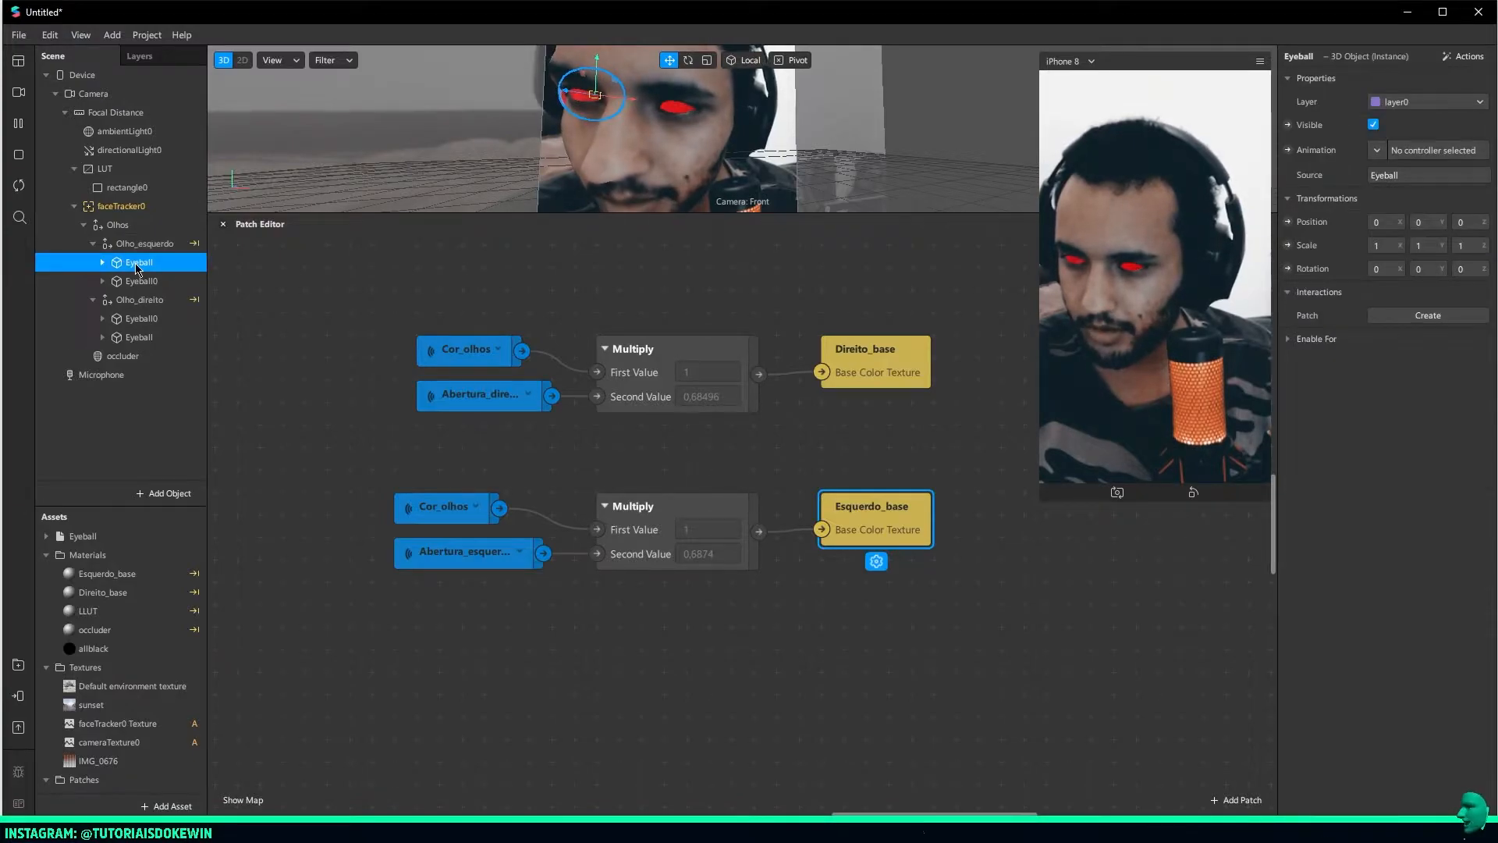
{"action": "left_click", "coordinate": [102, 262]}
{"action": "left_click", "coordinate": [186, 282]}
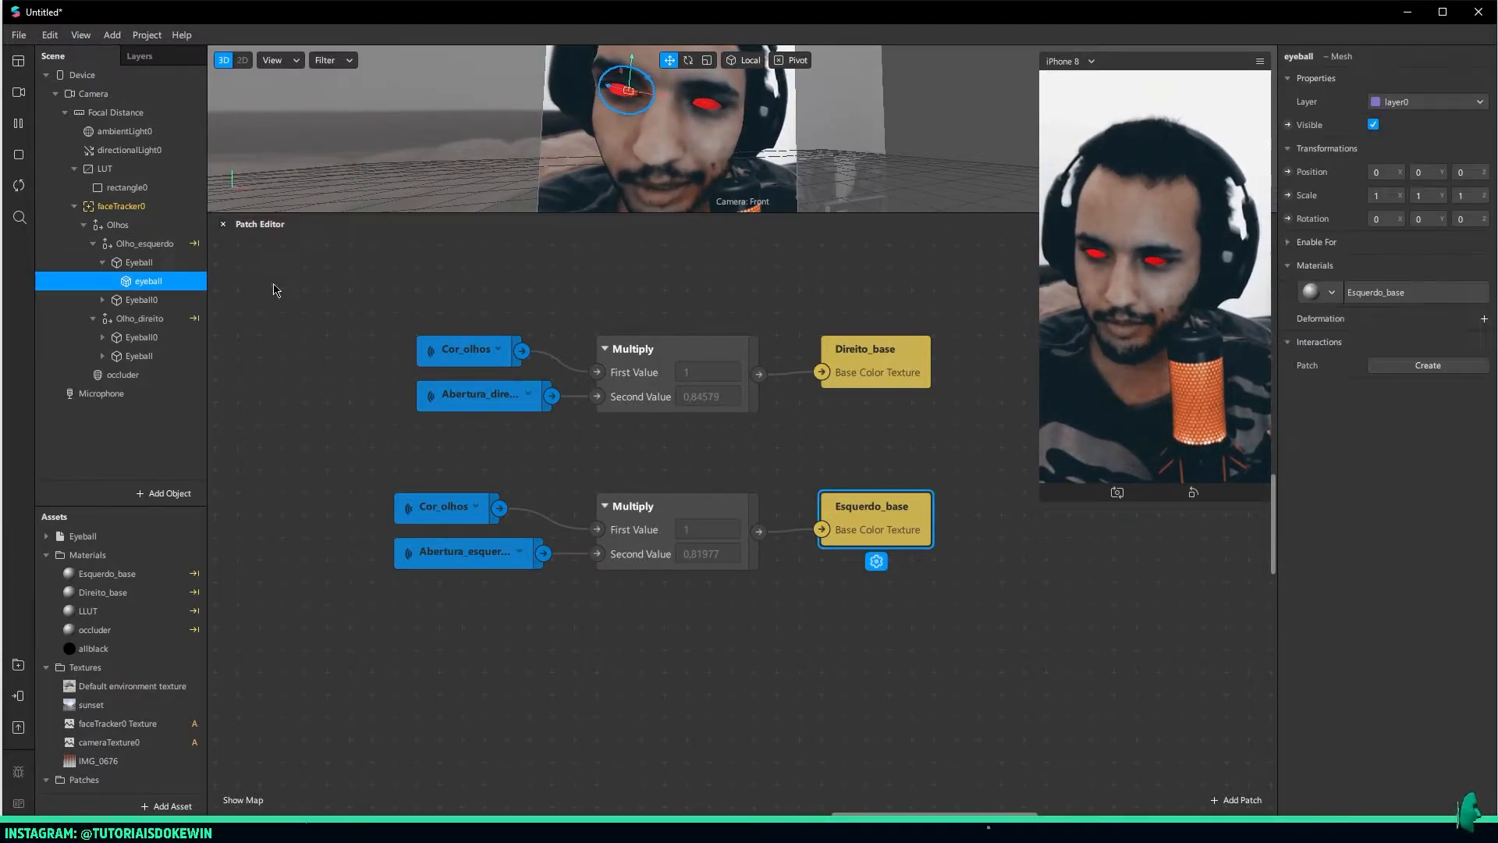
{"action": "left_click", "coordinate": [107, 574]}
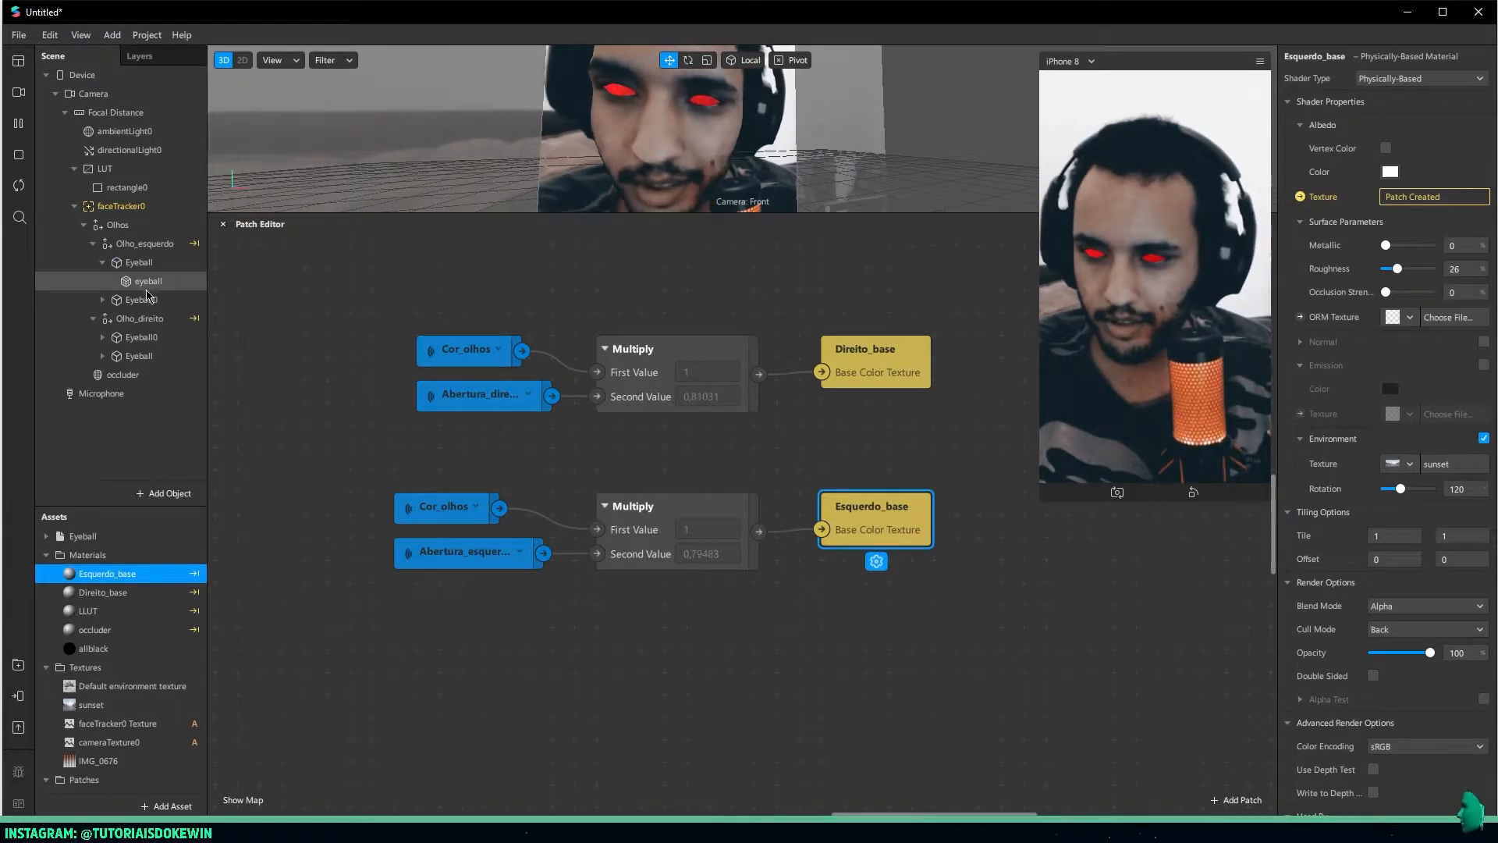
{"action": "left_click", "coordinate": [148, 282]}
{"action": "left_click", "coordinate": [1329, 292]}
{"action": "left_click", "coordinate": [1392, 407]}
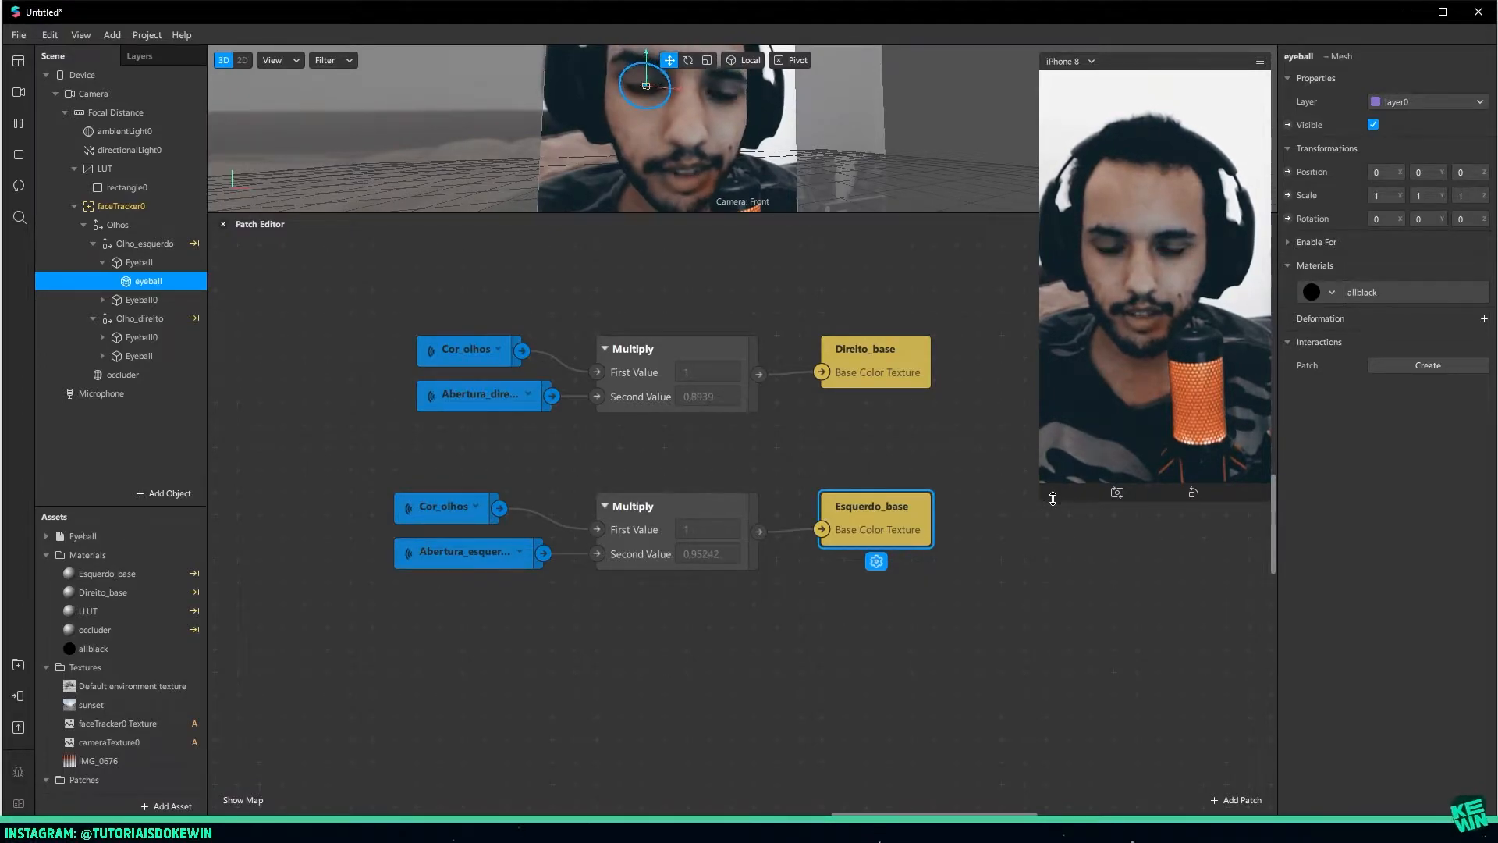
Enlarge the device preview to inspect the eyes up close, and reduce it to a moderate size
{"action": "left_click_drag", "start_coordinate": [1052, 499], "coordinate": [1053, 807]}
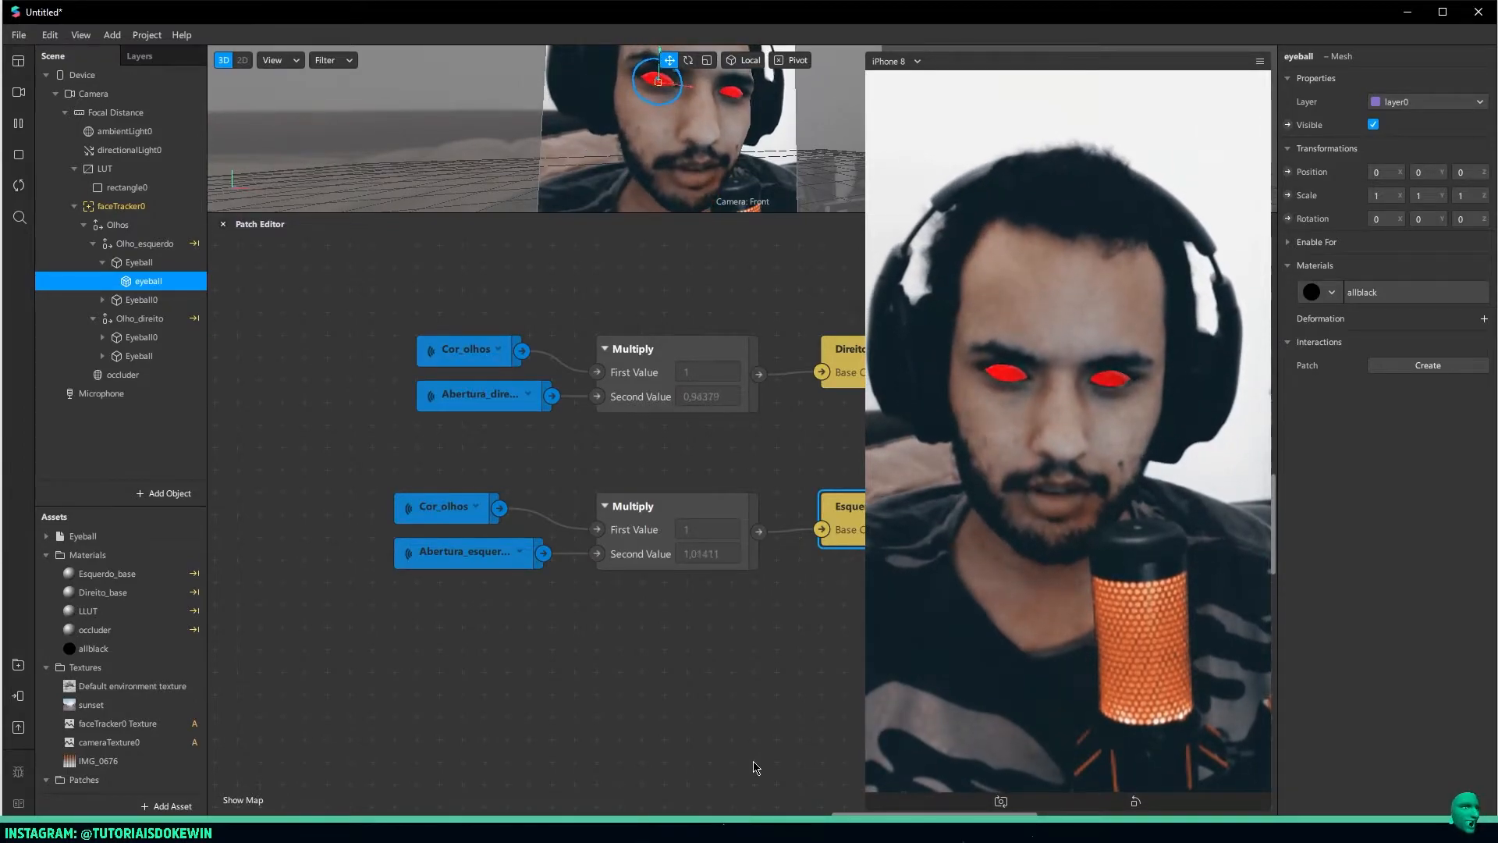
{"action": "left_click_drag", "start_coordinate": [1067, 813], "coordinate": [1066, 584]}
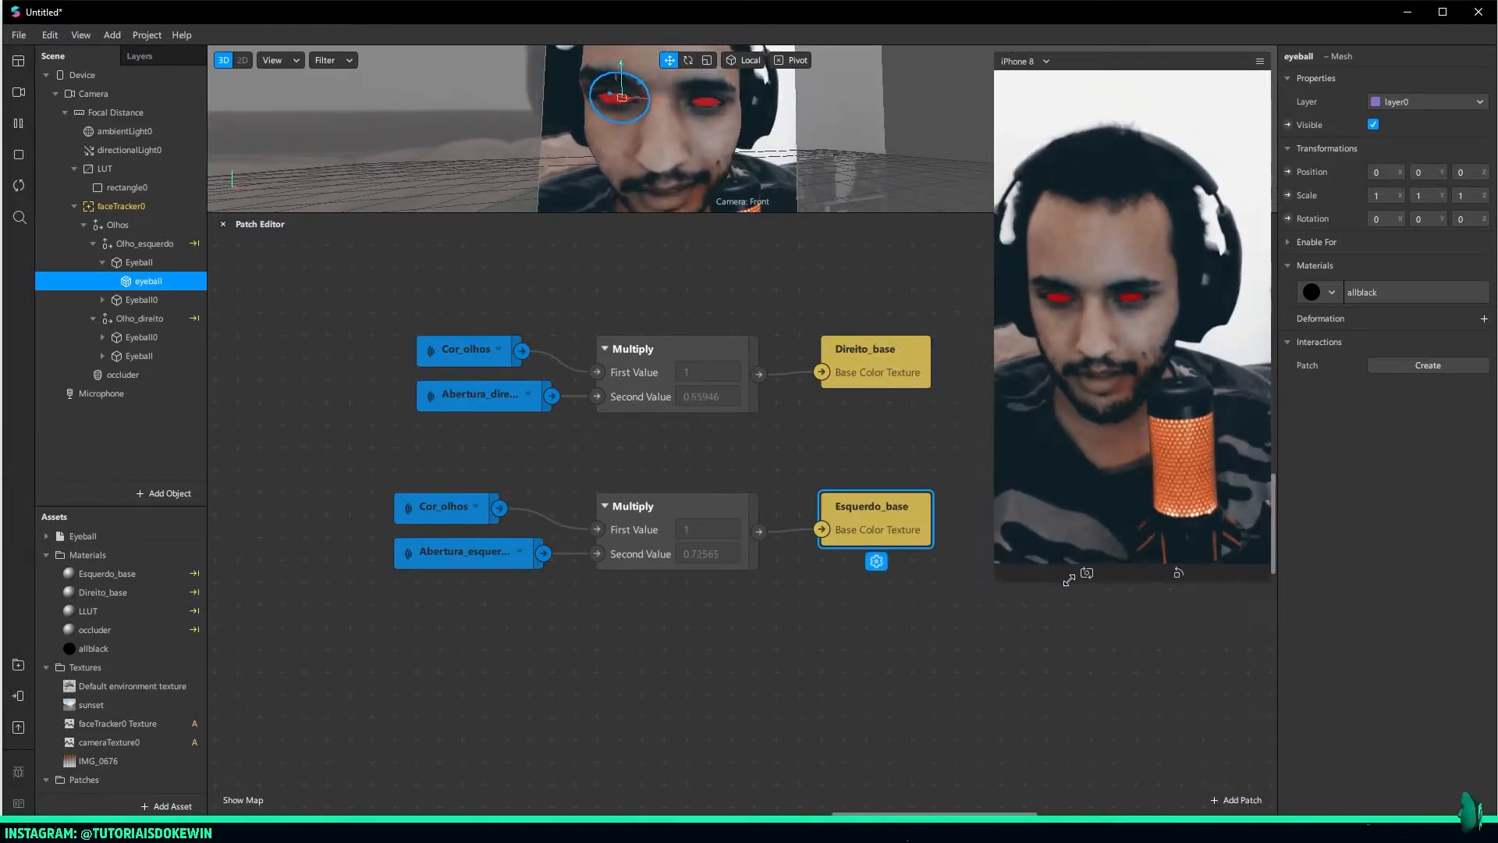
{"action": "left_click", "coordinate": [1011, 734]}
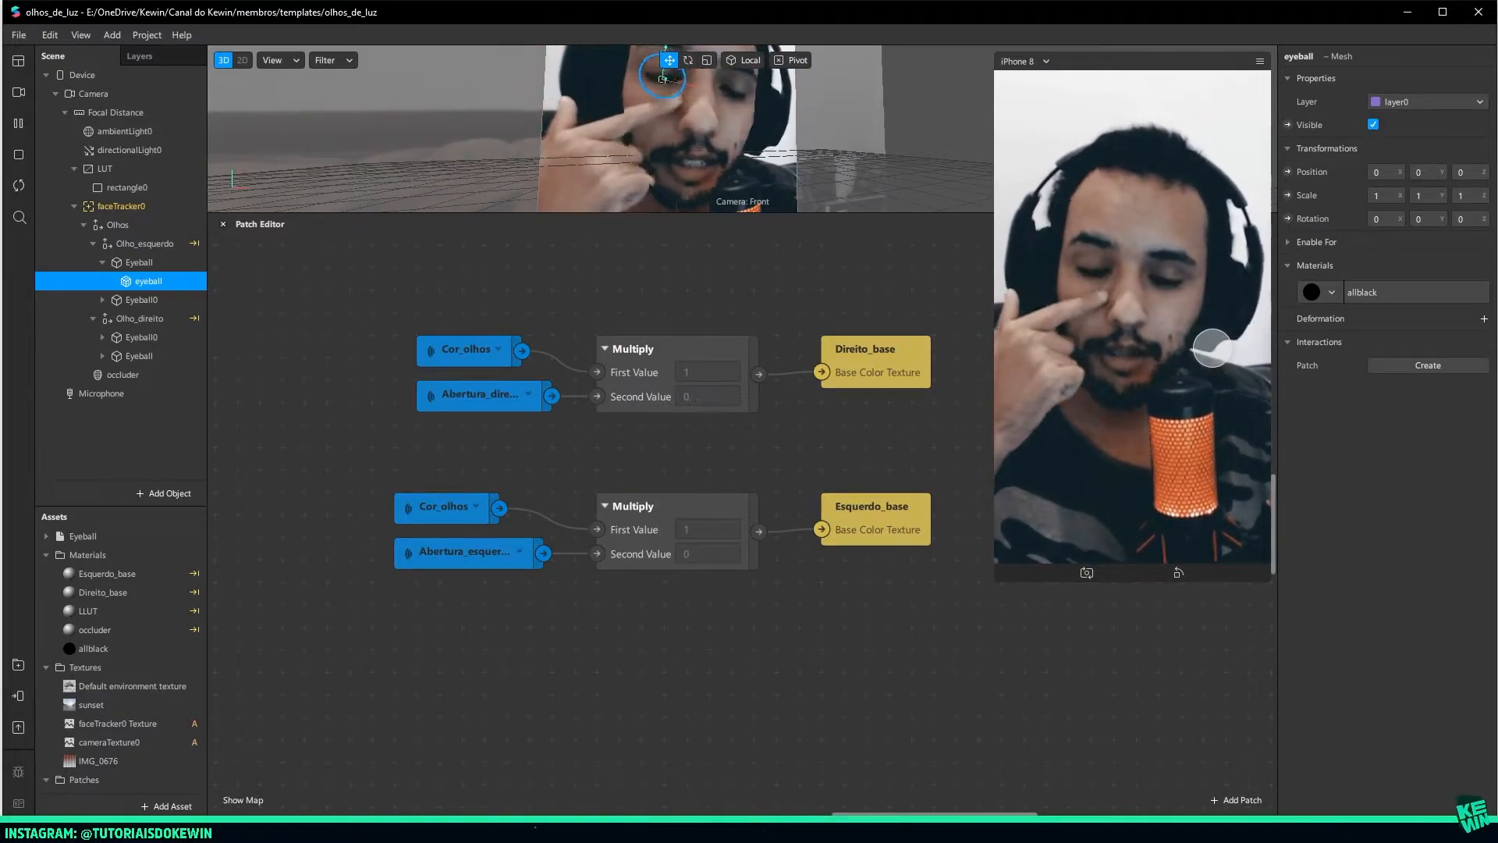
Add a Face Mesh under faceTracker0 and name it luzes
{"action": "left_click", "coordinate": [83, 225]}
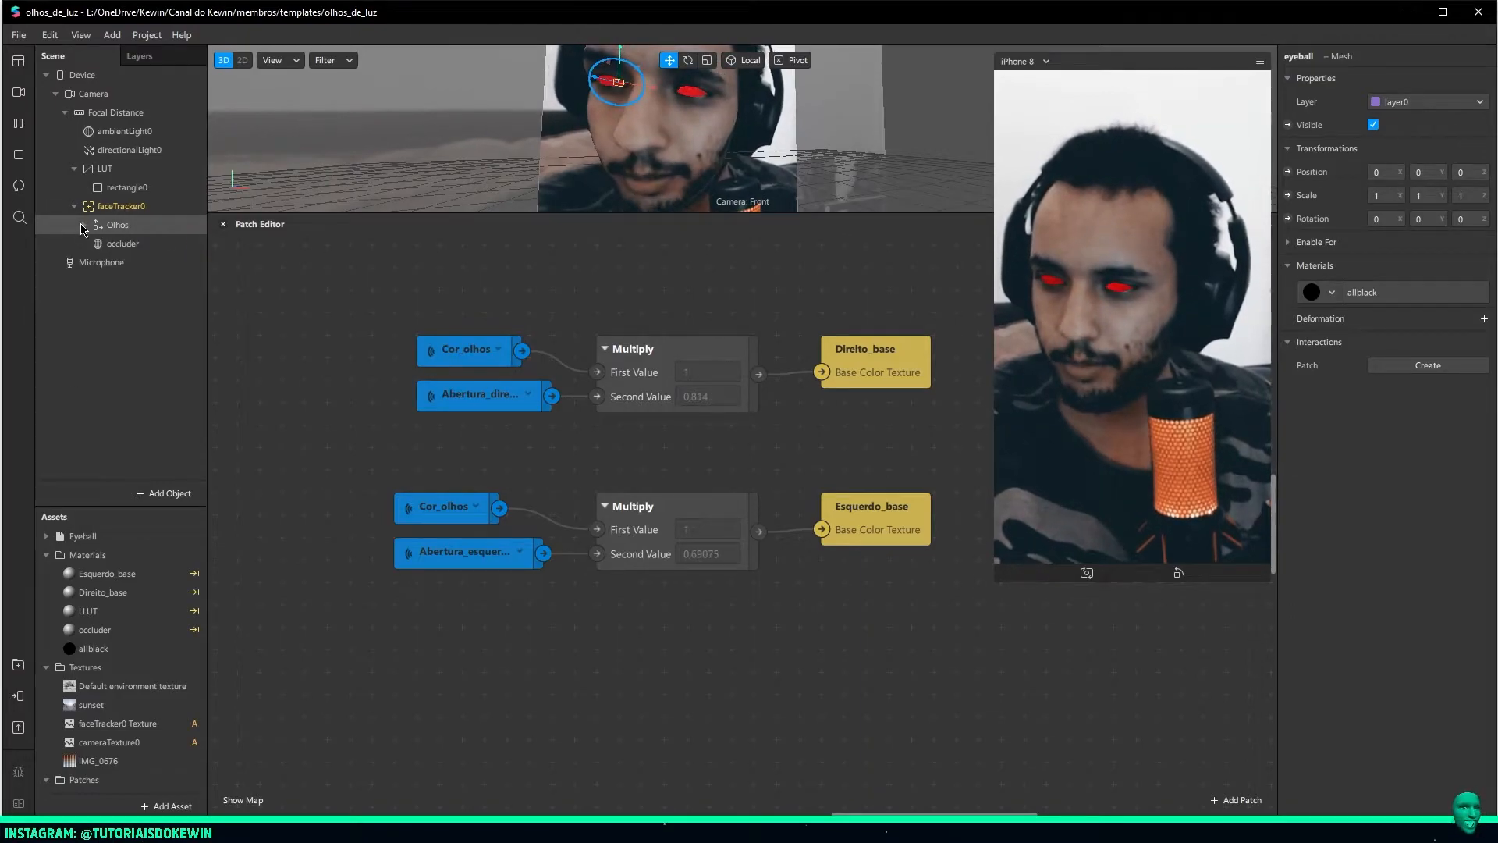
{"action": "right_click", "coordinate": [125, 212]}
{"action": "mouse_move", "coordinate": [227, 223]}
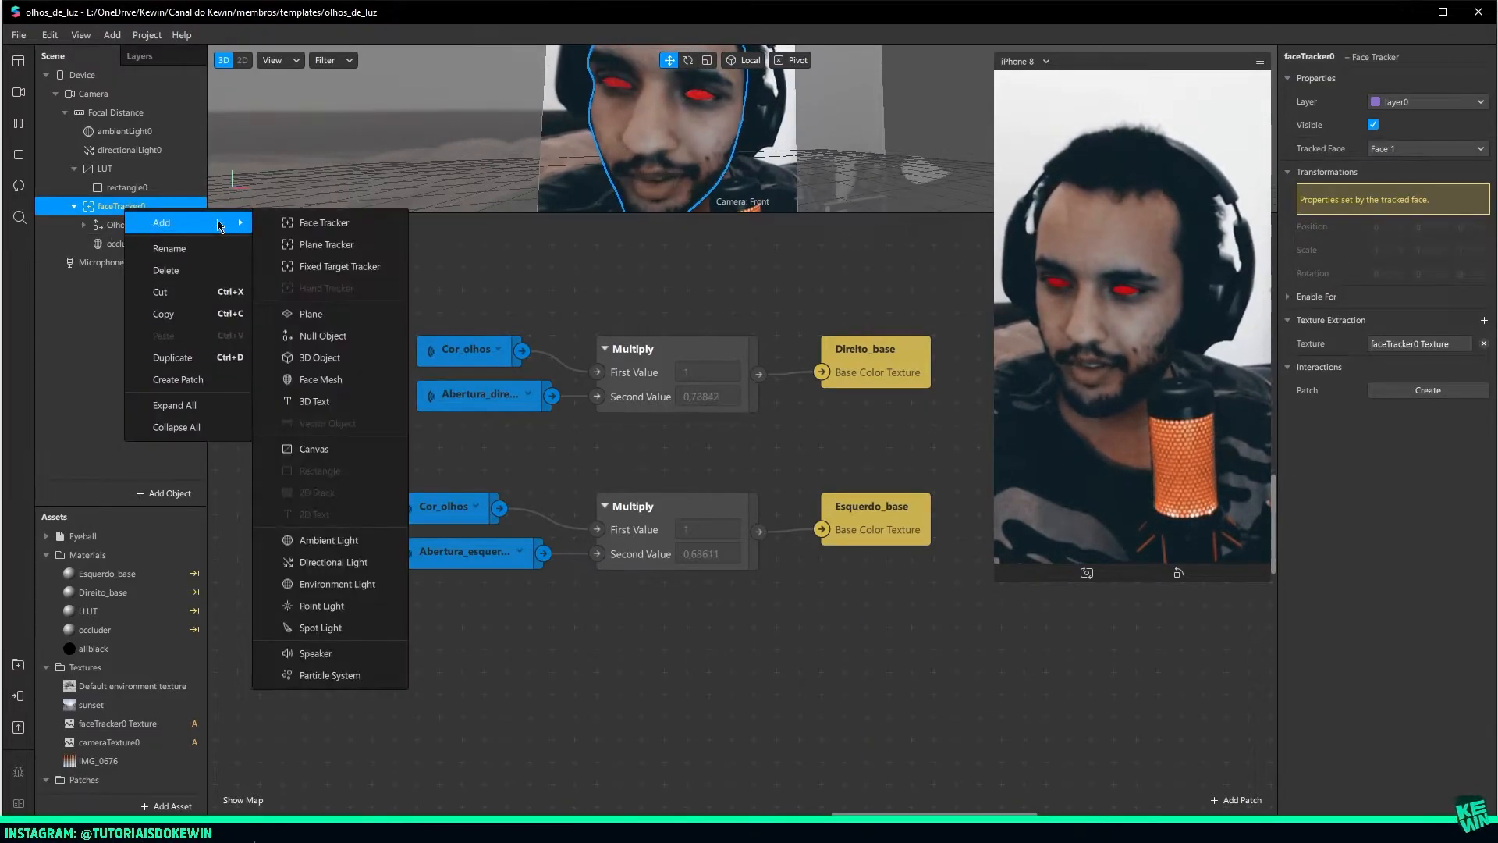
{"action": "left_click", "coordinate": [301, 380]}
{"action": "double_click", "coordinate": [124, 264]}
{"action": "type", "text": "luzes"}
{"action": "key", "text": "Return"}
Create a new material for the luzes face mesh, rename it luzes_rosto, and save the project
{"action": "middle_click_drag", "start_coordinate": [768, 583], "coordinate": [937, 321]}
{"action": "scroll", "coordinate": [622, 554], "scroll_direction": "down", "scroll_amount": 1}
{"action": "middle_click_drag", "start_coordinate": [622, 560], "coordinate": [901, 287]}
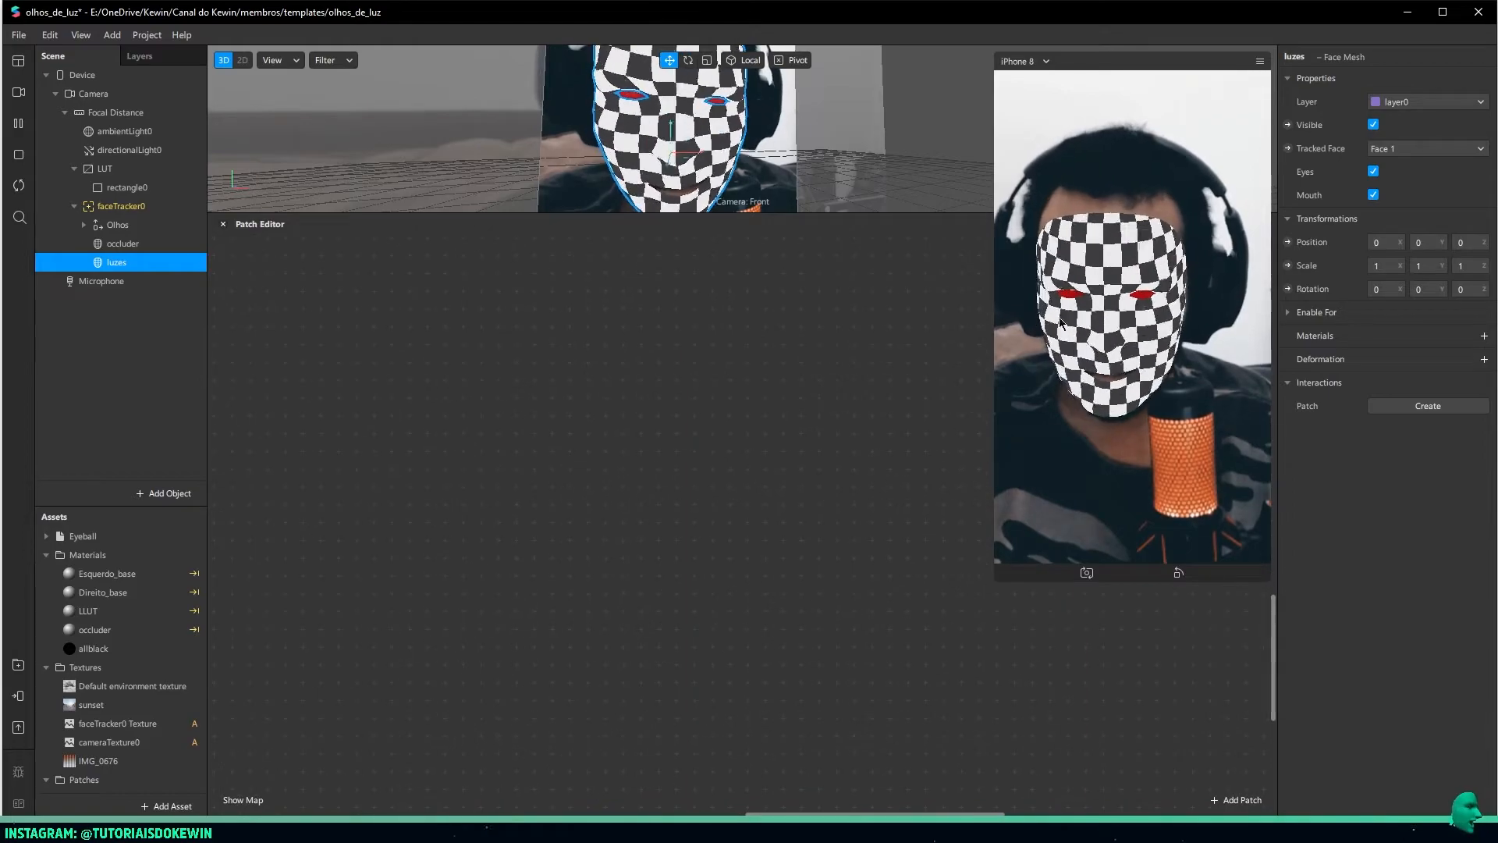
{"action": "left_click", "coordinate": [1484, 336]}
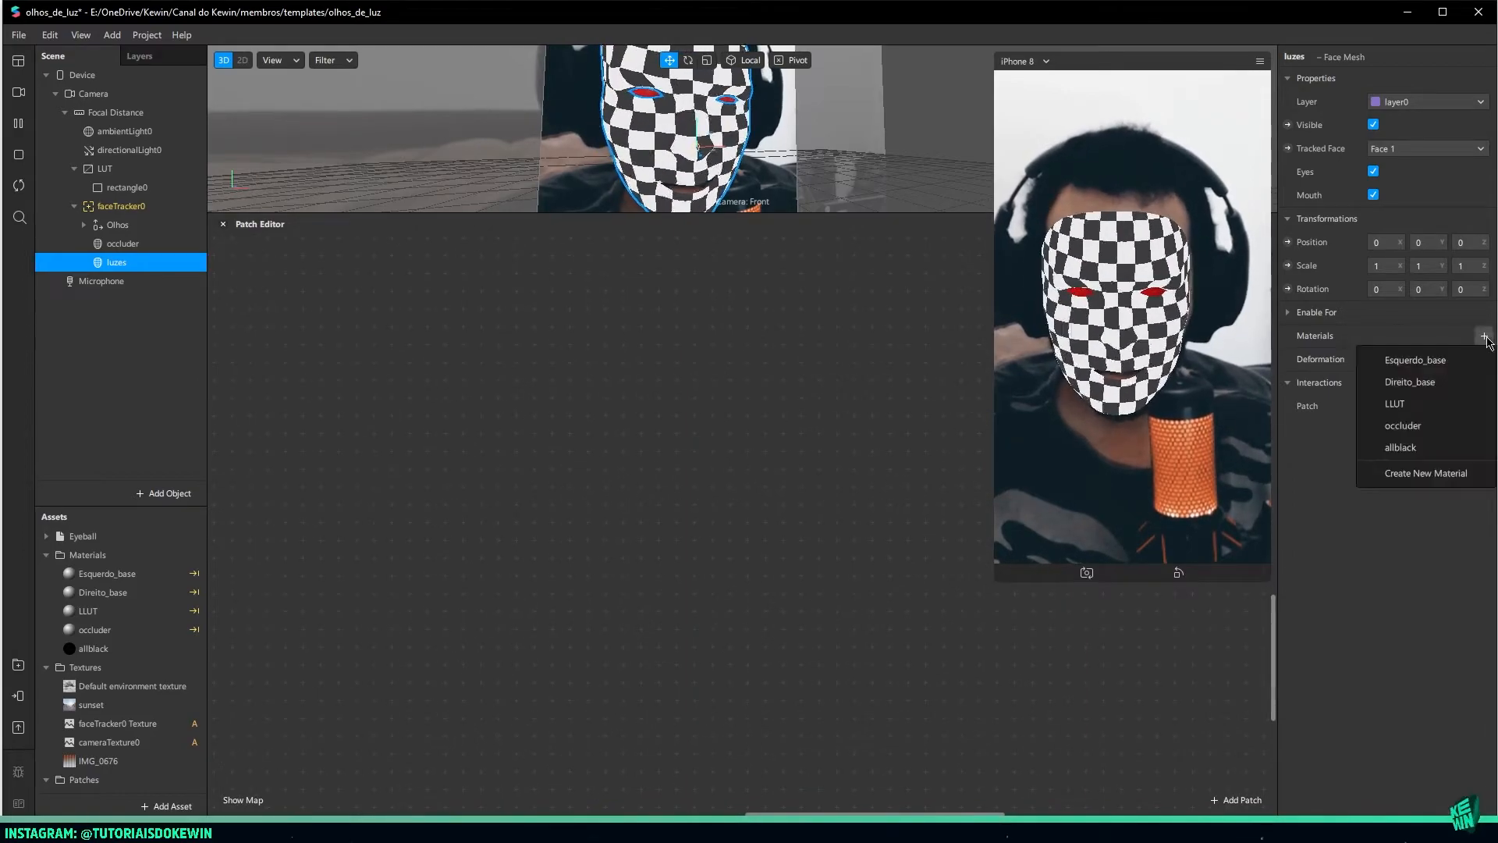
{"action": "left_click", "coordinate": [1417, 472]}
{"action": "double_click", "coordinate": [134, 667]}
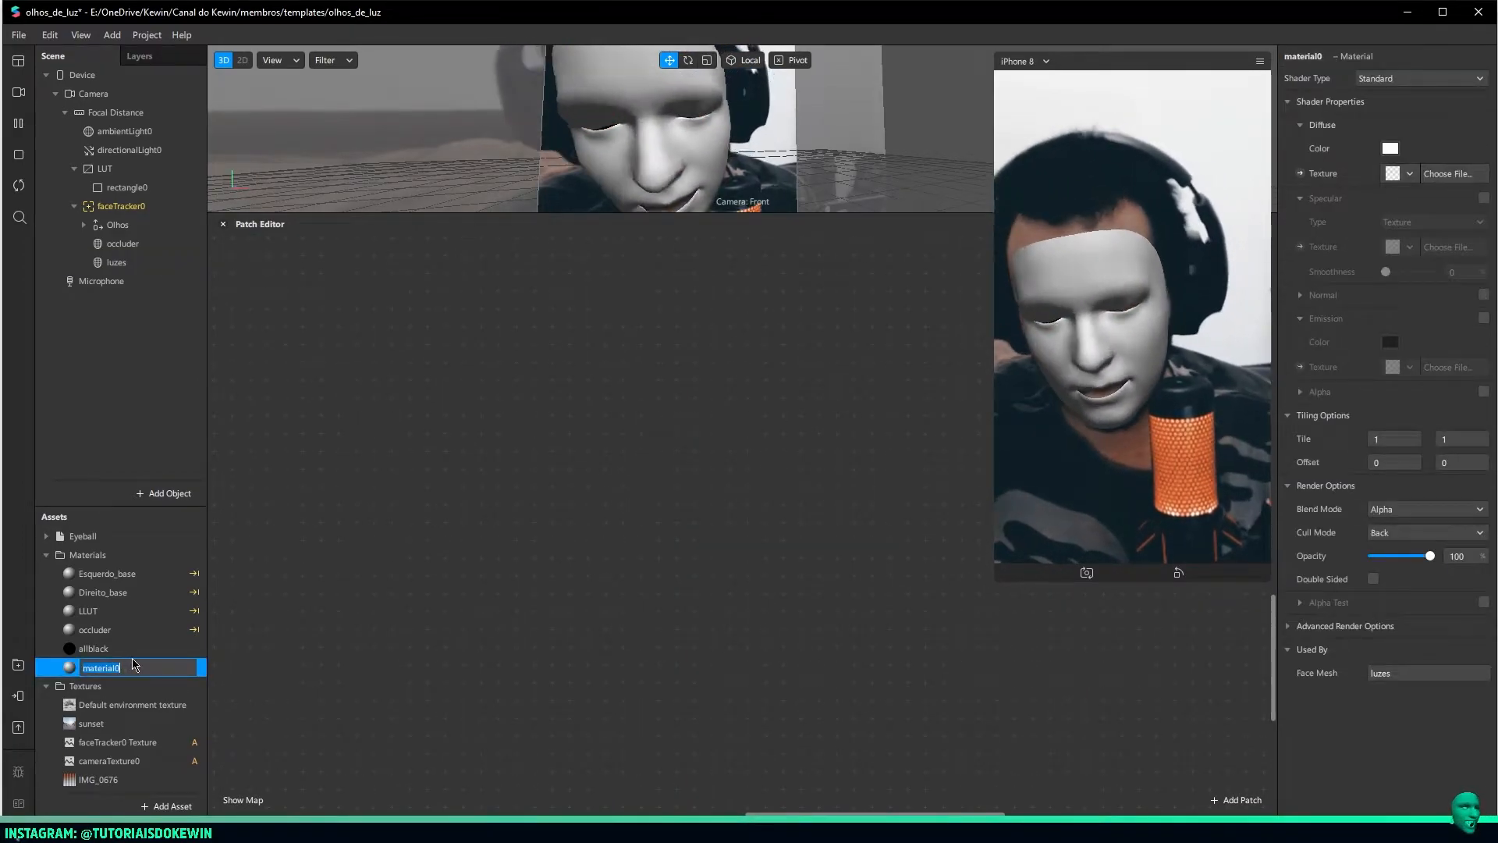
{"action": "type", "text": "luzes_ro"}
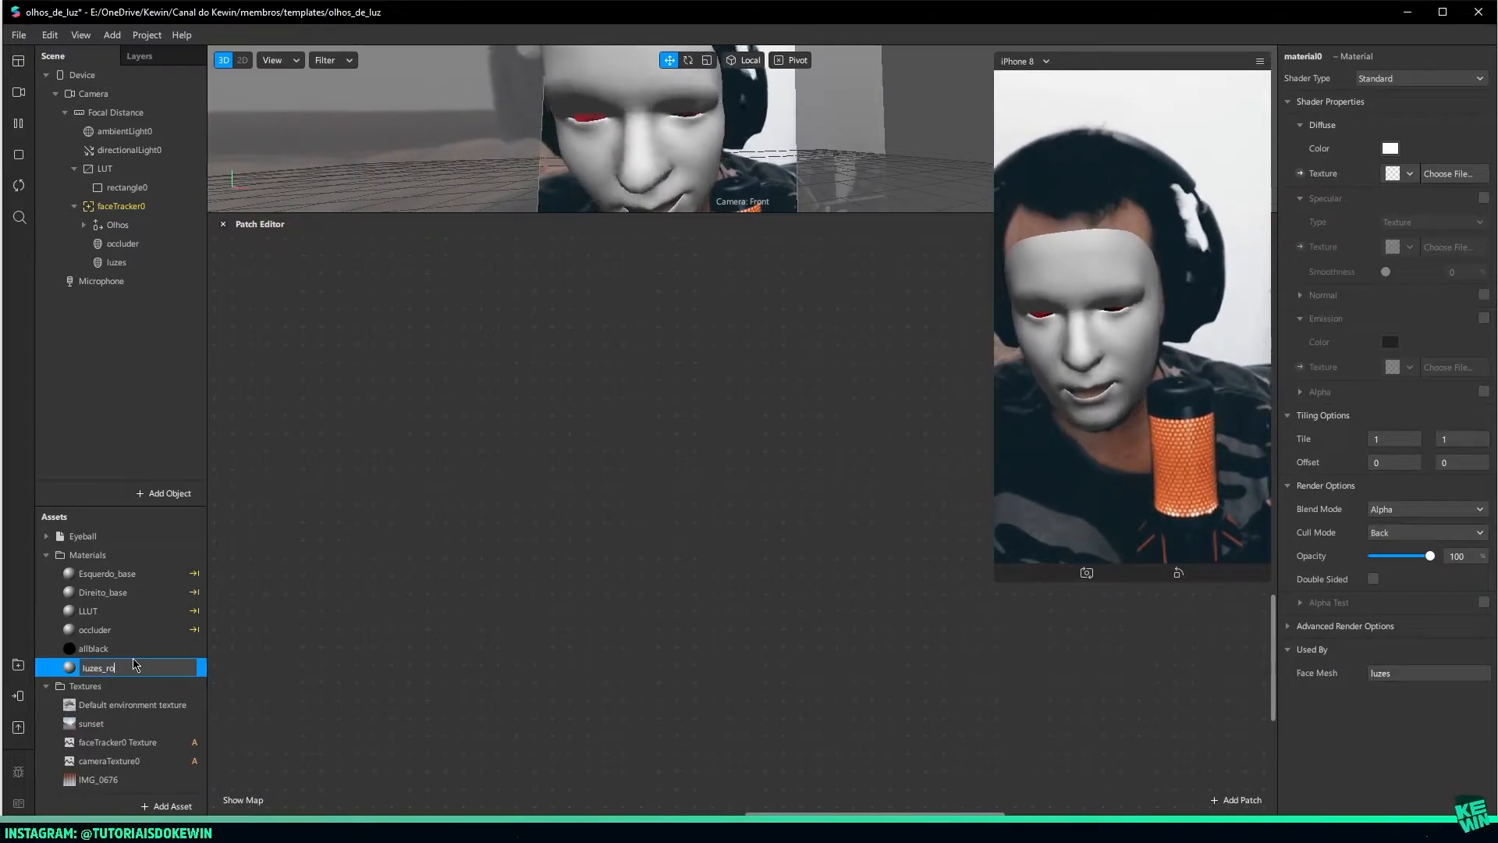
{"action": "type", "text": "sto"}
{"action": "key", "text": "Return"}
{"action": "key", "text": "ctrl+s"}
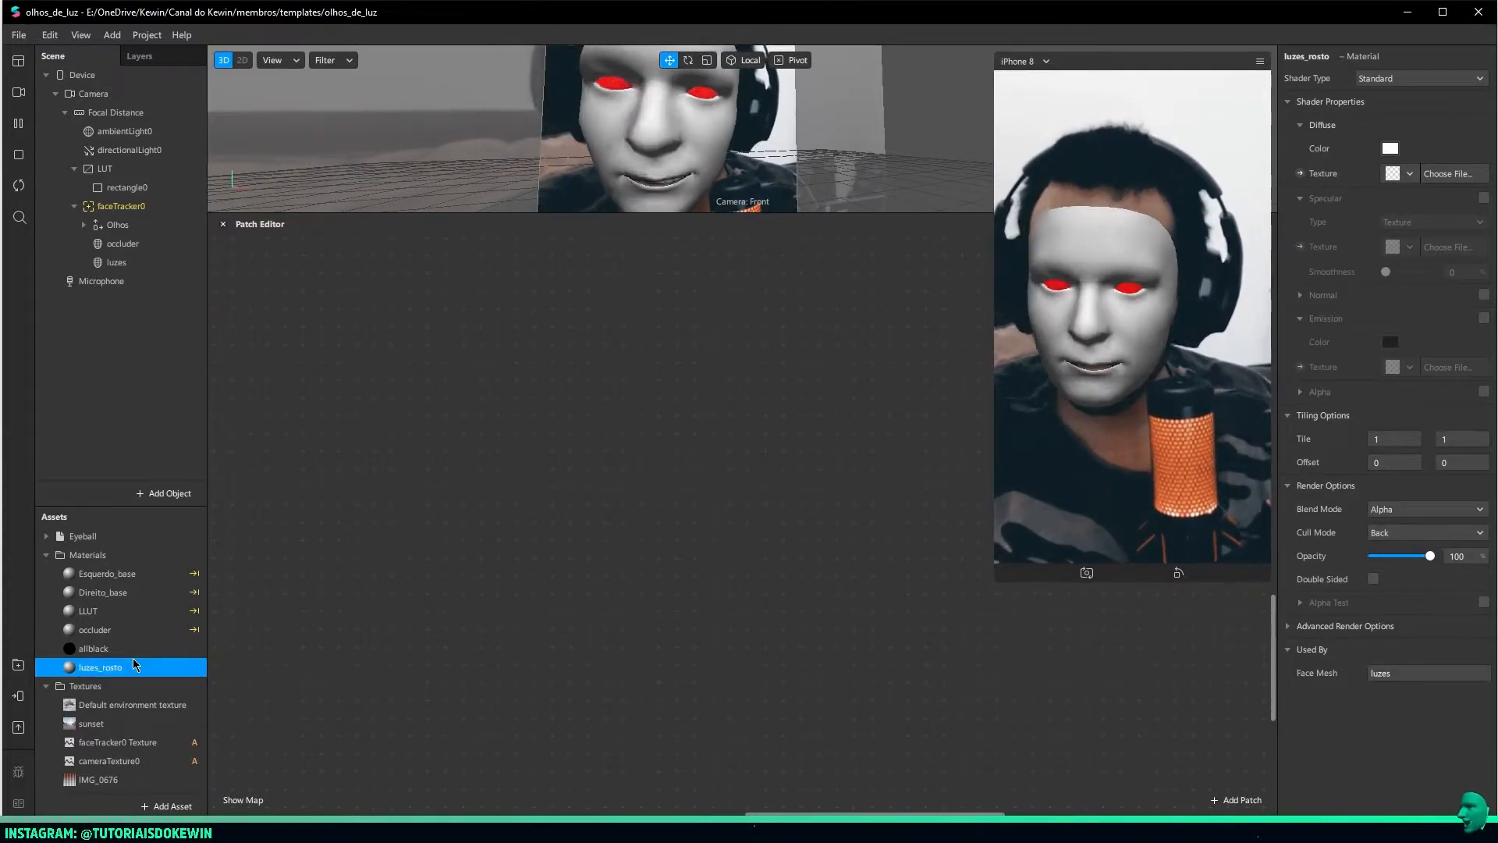
Set the luzes_rosto material's shader type to Flat and create a patch for its diffuse texture
{"action": "left_click", "coordinate": [1379, 81]}
{"action": "left_click", "coordinate": [1383, 83]}
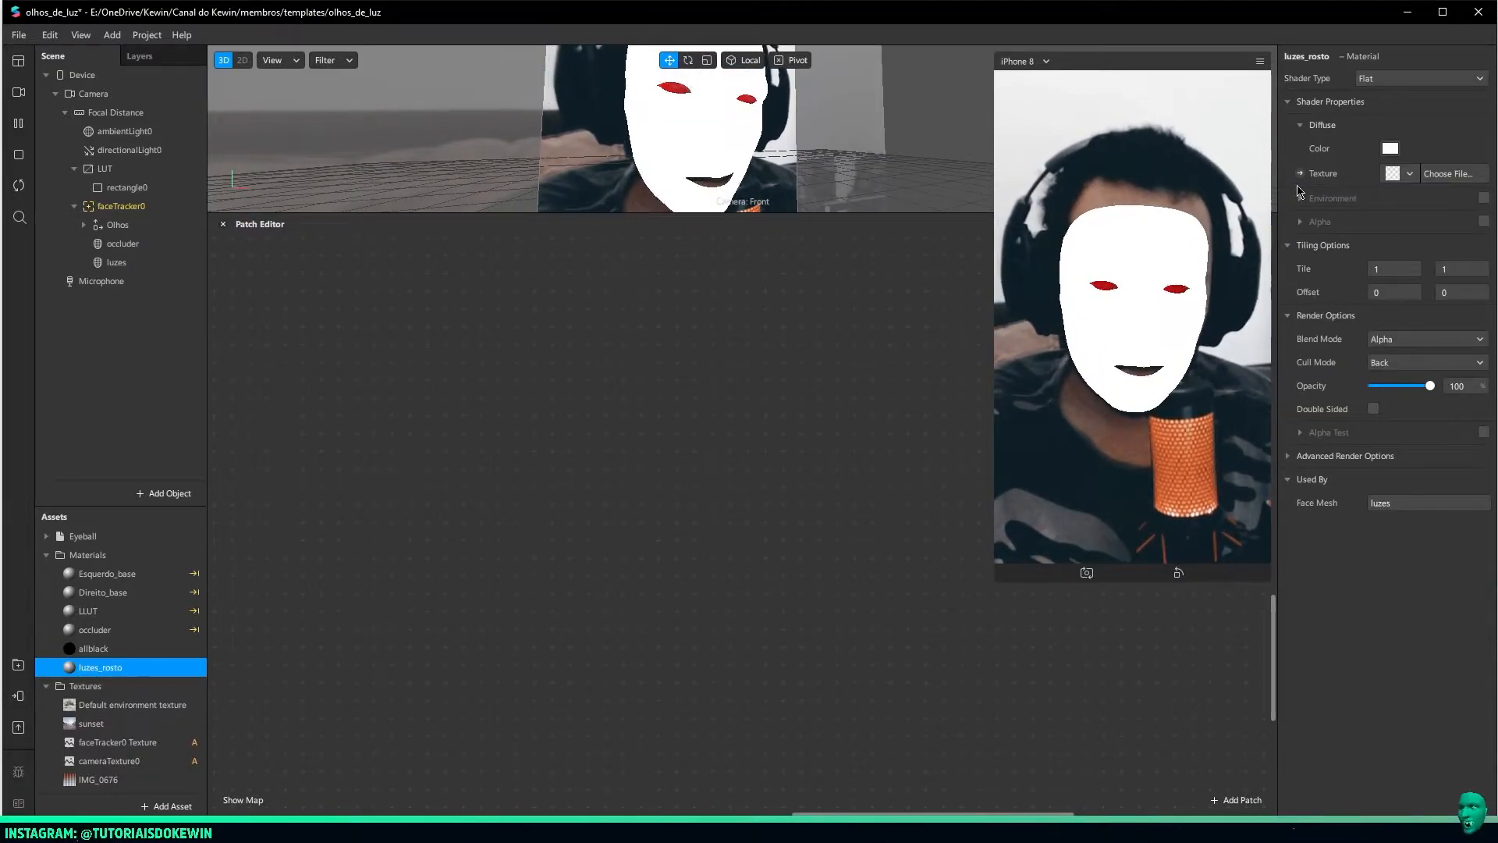
{"action": "left_click", "coordinate": [1300, 174]}
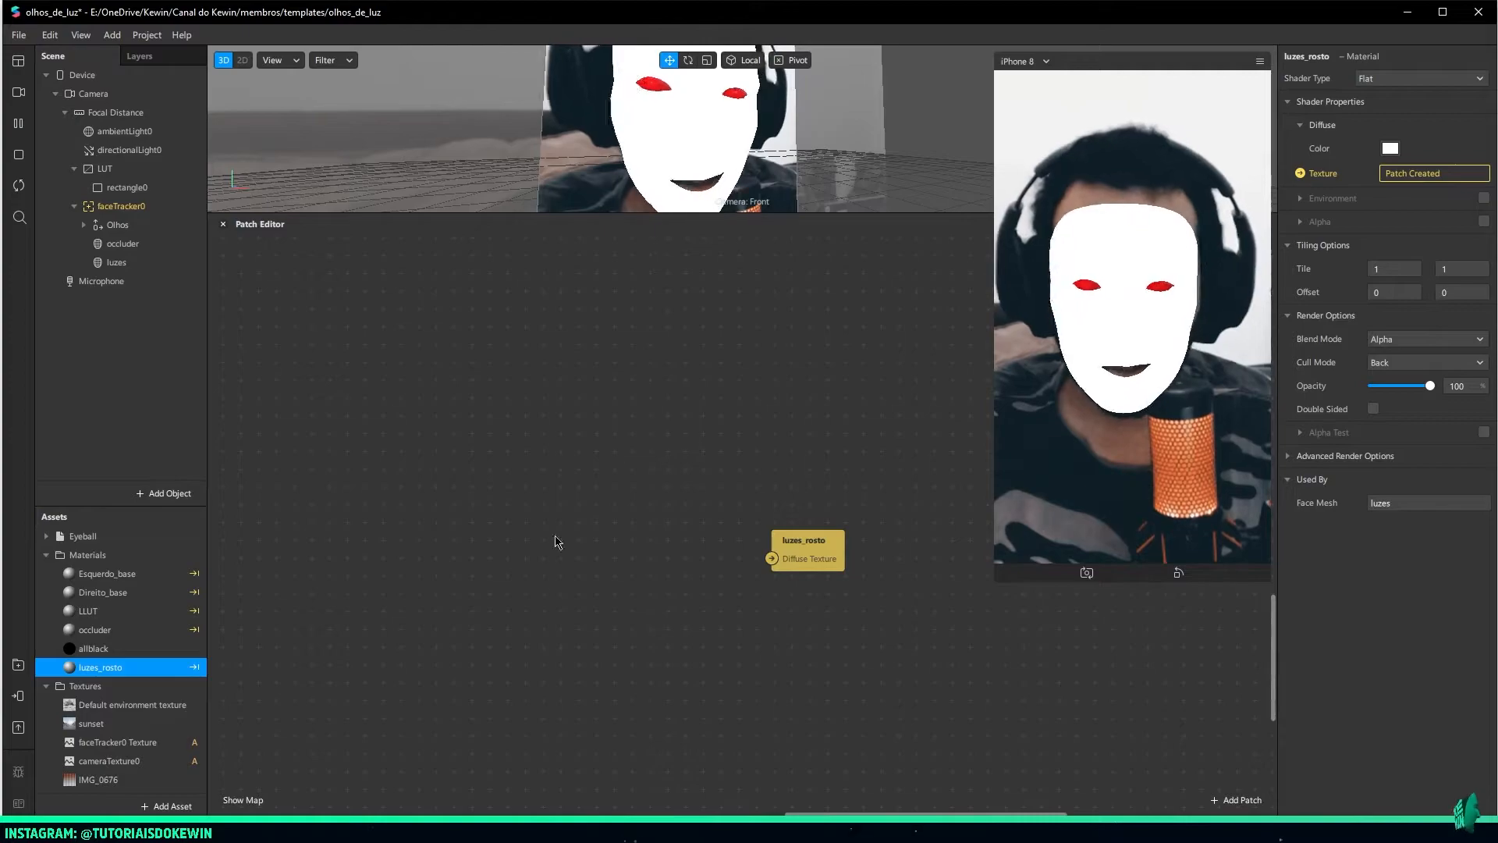
Add an SDF Circle patch and connect its output to the Diffuse Texture of luzes_rosto
{"action": "right_click", "coordinate": [519, 551]}
{"action": "type", "text": "sdf"}
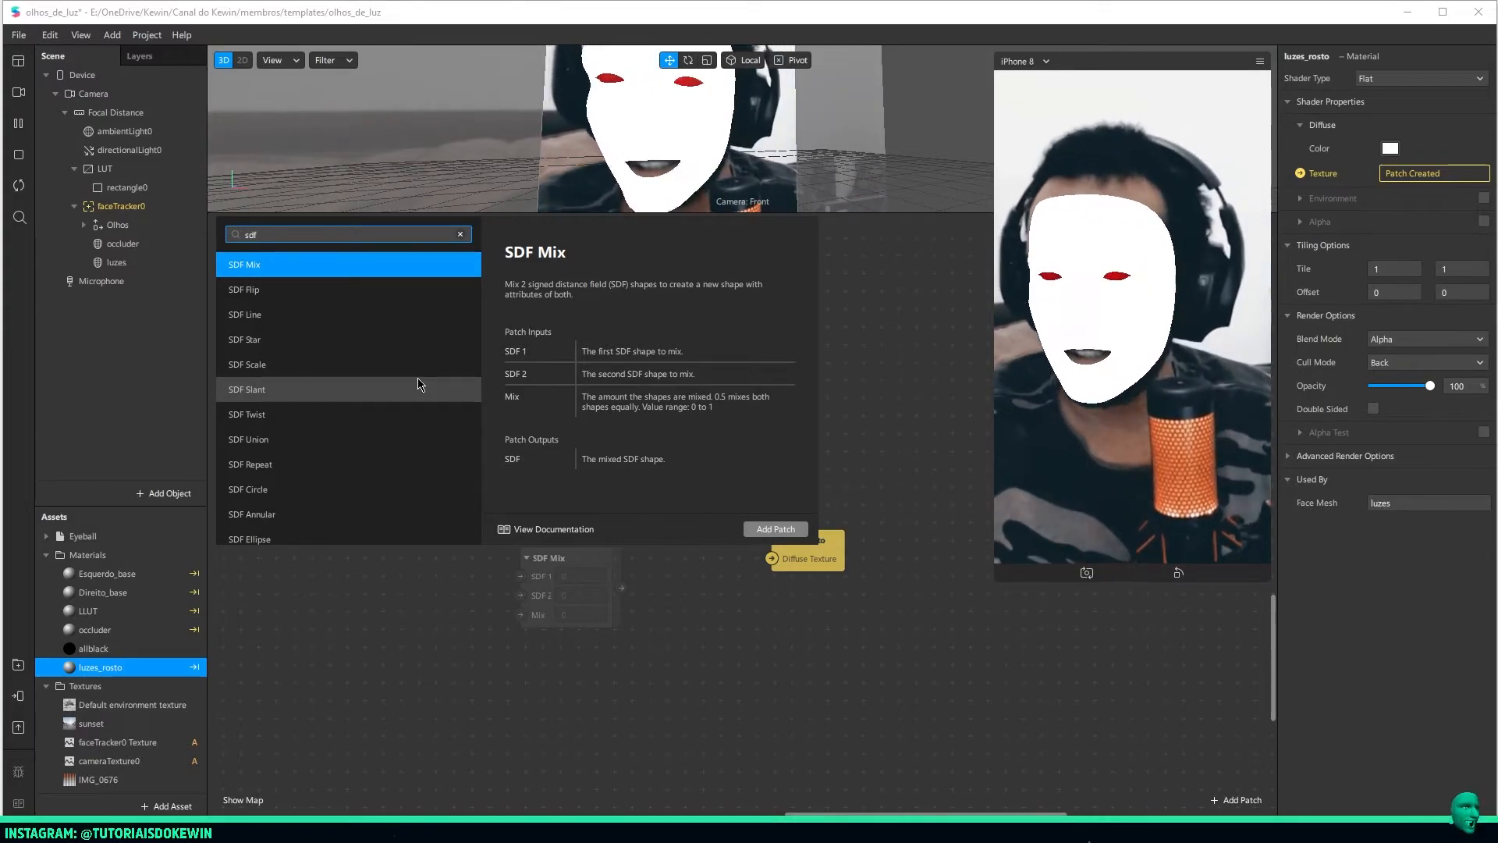
{"action": "scroll", "coordinate": [391, 388], "scroll_direction": "down", "scroll_amount": 3}
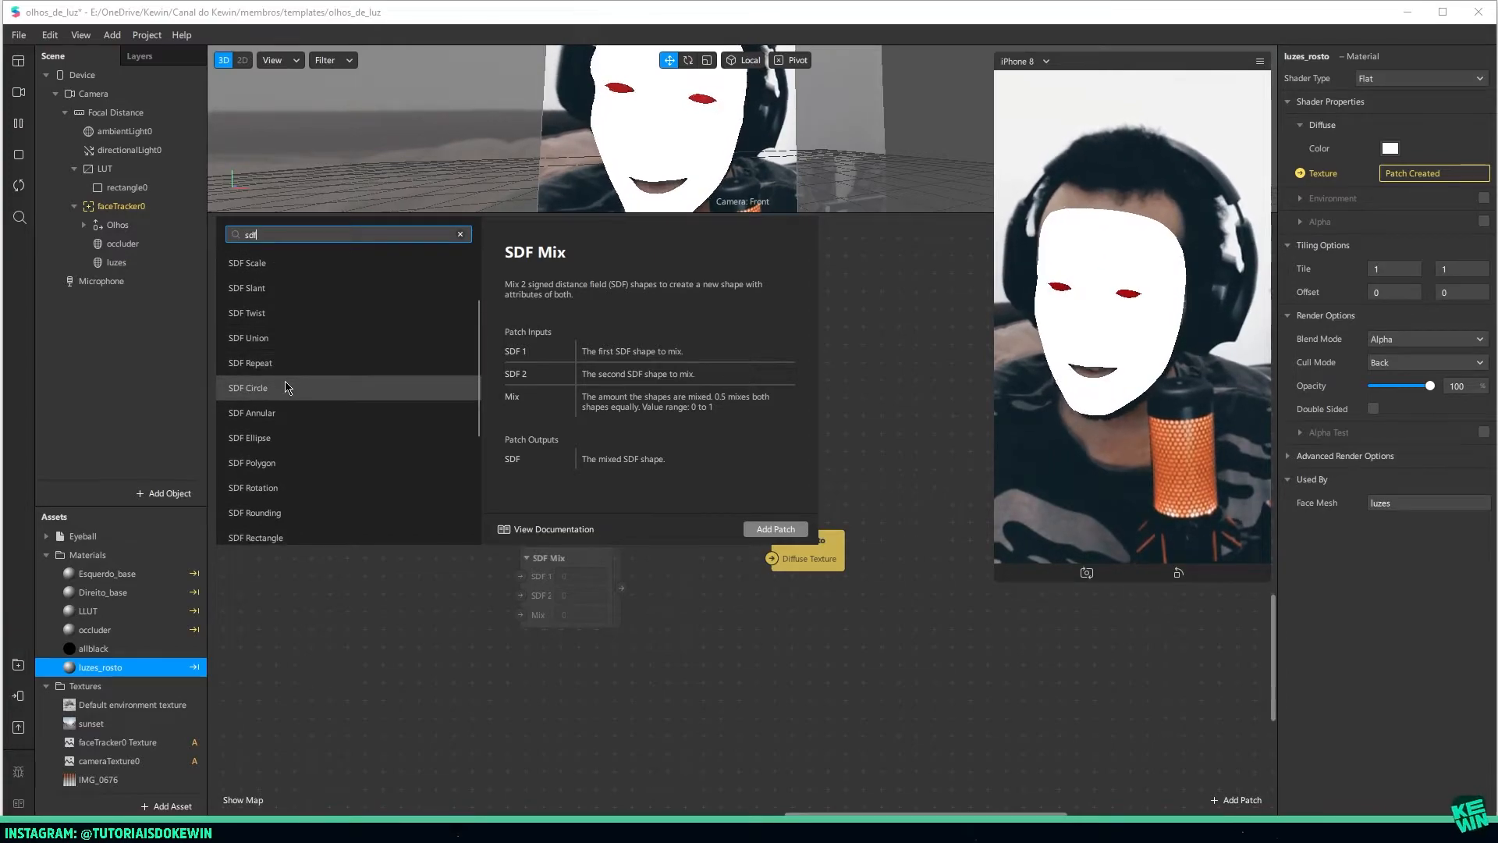
{"action": "double_click", "coordinate": [387, 388]}
{"action": "left_click_drag", "start_coordinate": [539, 581], "coordinate": [362, 592]}
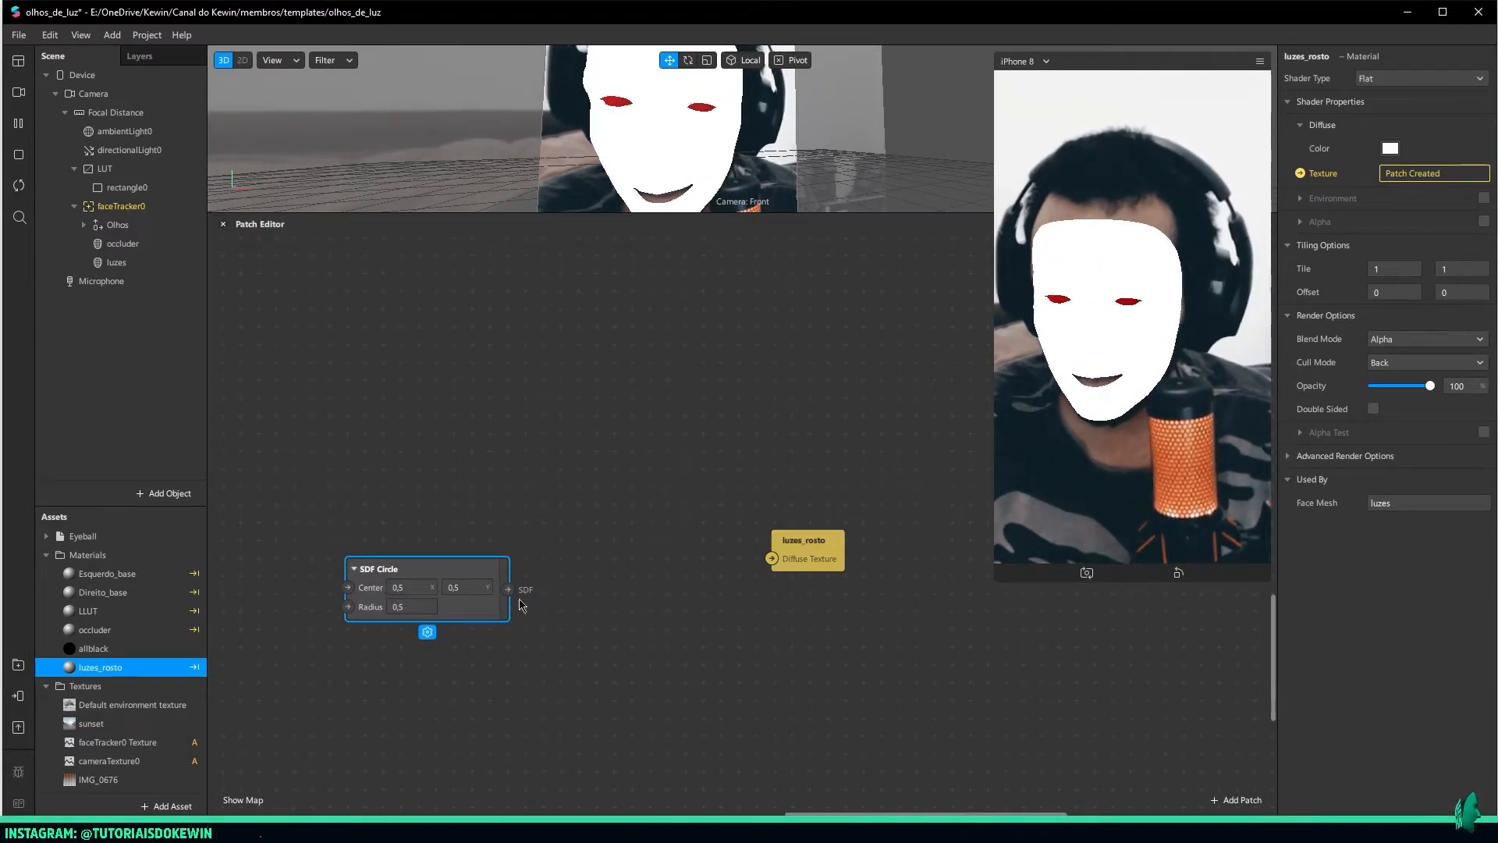
{"action": "left_click_drag", "start_coordinate": [508, 591], "coordinate": [772, 558]}
{"action": "left_click", "coordinate": [580, 599]}
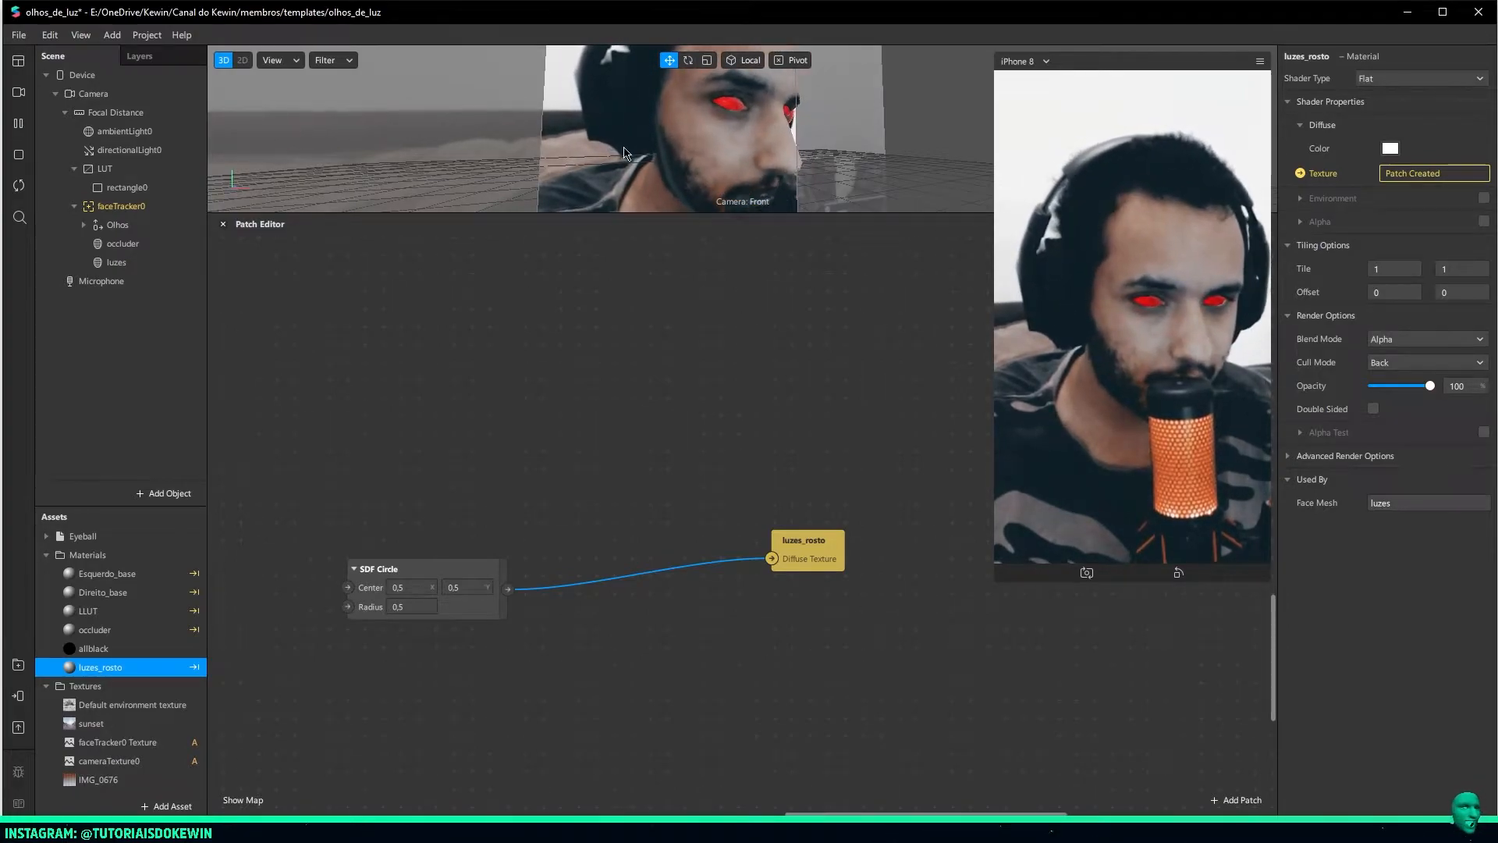
Insert a Smooth Step patch between SDF Circle and luzes_rosto, and line the patches up
{"action": "left_click_drag", "start_coordinate": [406, 569], "coordinate": [281, 568]}
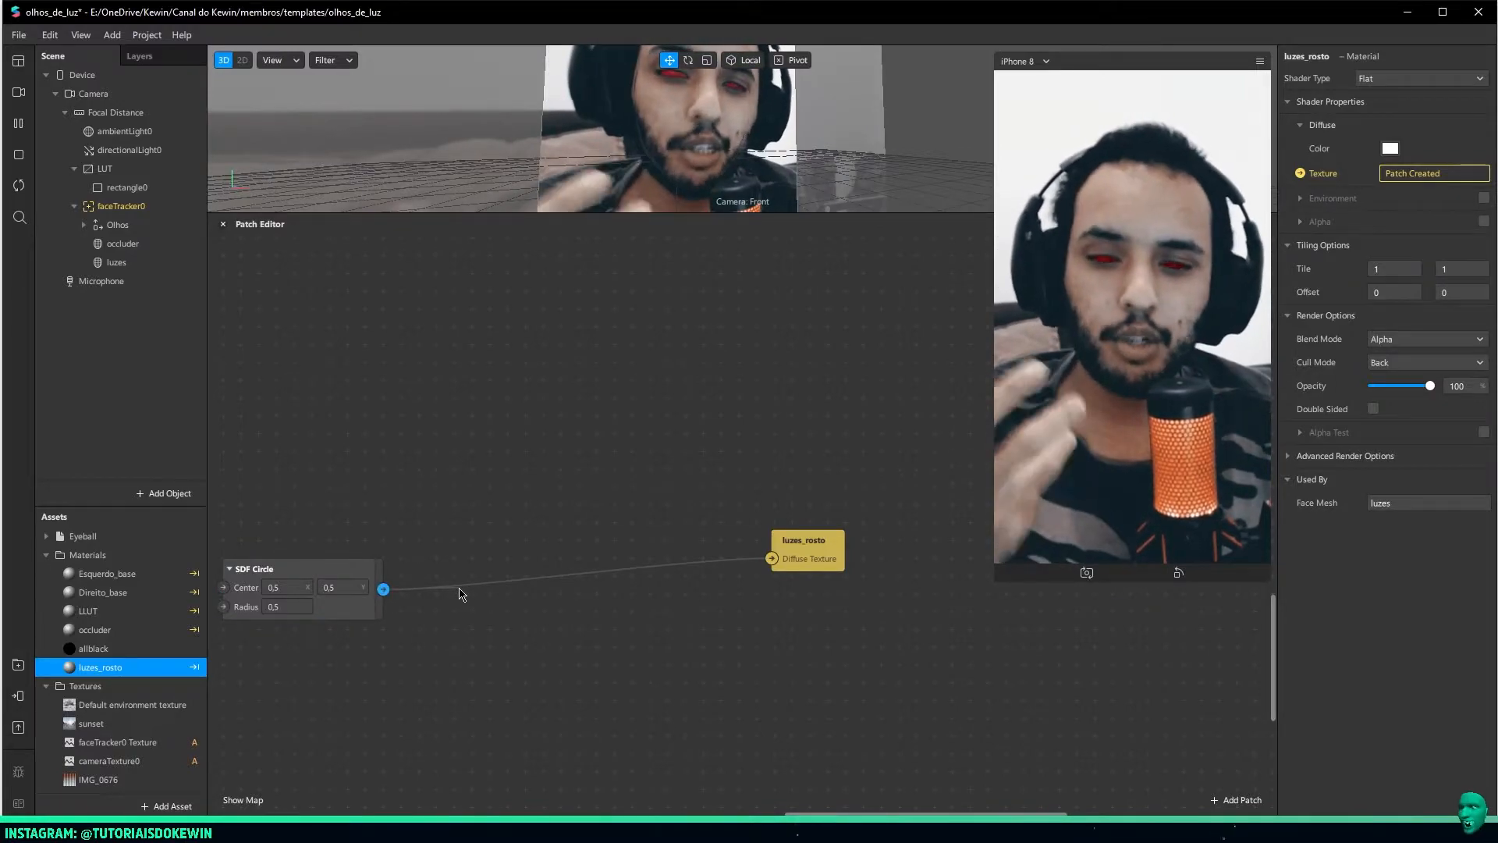
{"action": "left_click_drag", "start_coordinate": [459, 588], "coordinate": [491, 598]}
{"action": "type", "text": "smoo"}
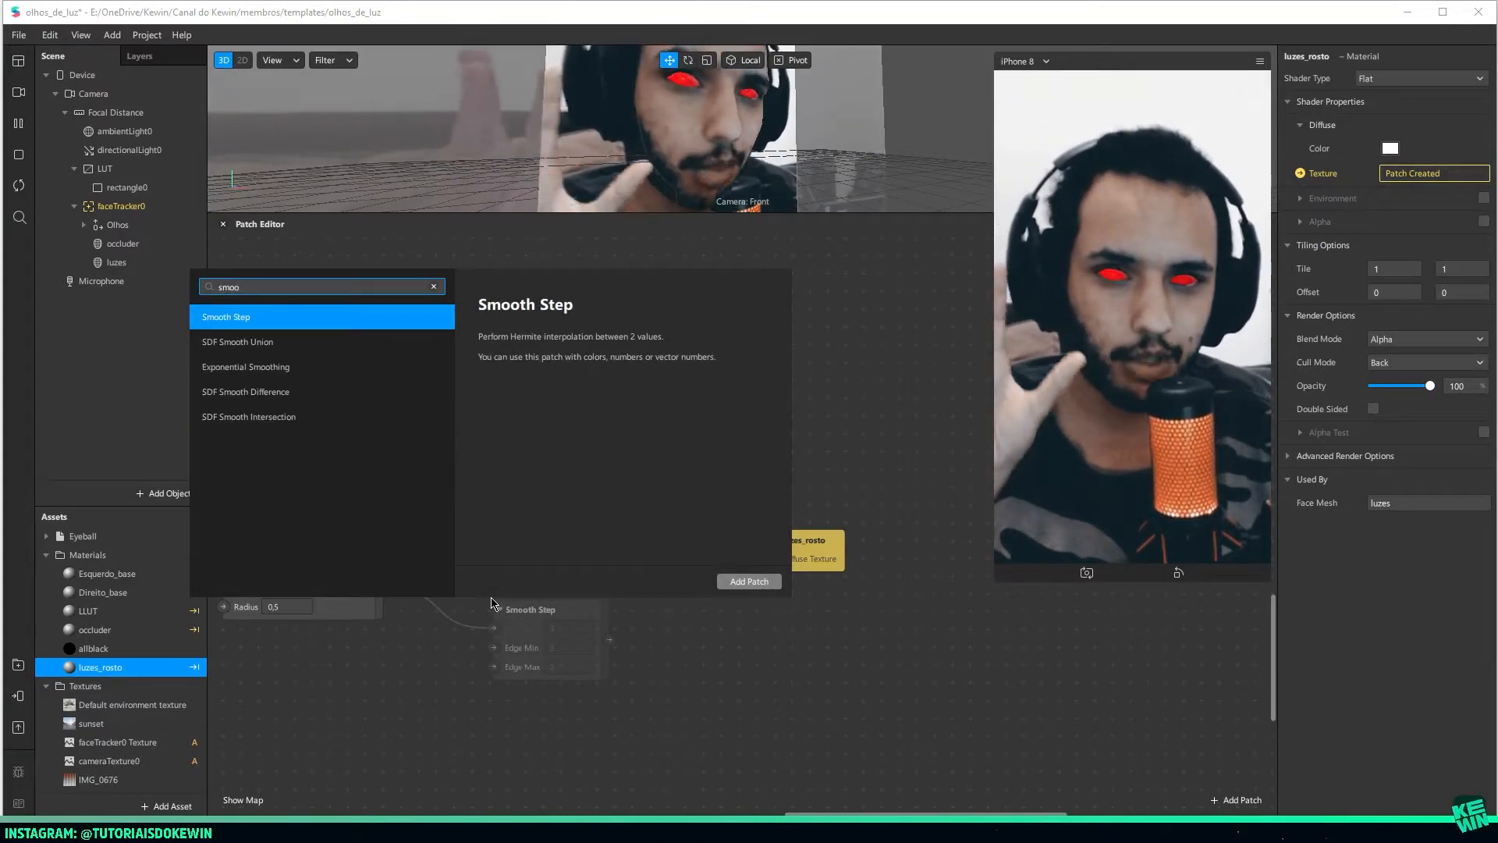
{"action": "key", "text": "Return"}
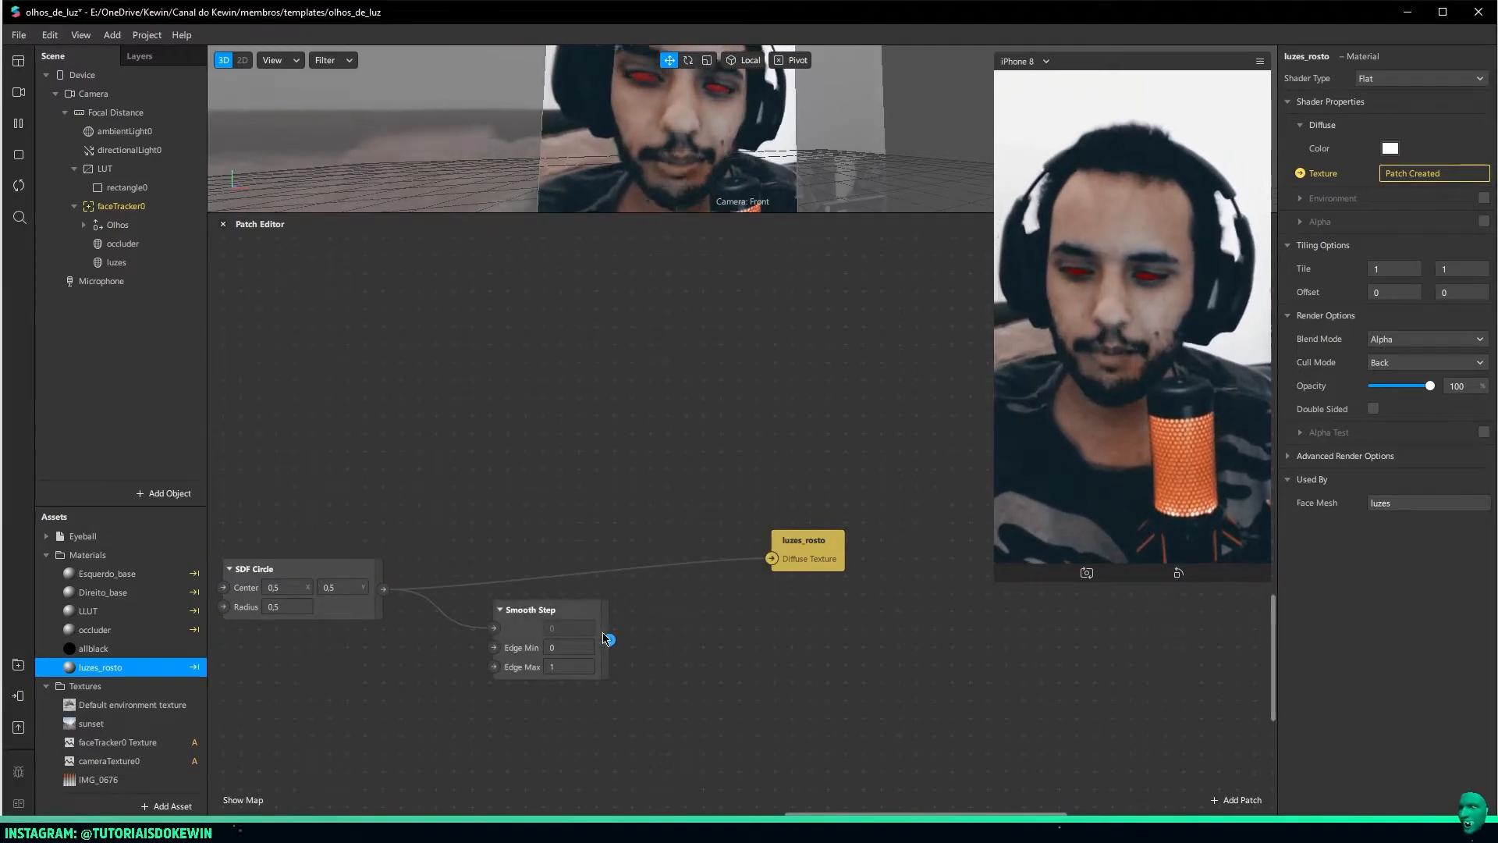
{"action": "left_click_drag", "start_coordinate": [611, 645], "coordinate": [771, 558]}
{"action": "left_click_drag", "start_coordinate": [535, 605], "coordinate": [585, 564]}
{"action": "left_click_drag", "start_coordinate": [293, 589], "coordinate": [380, 589]}
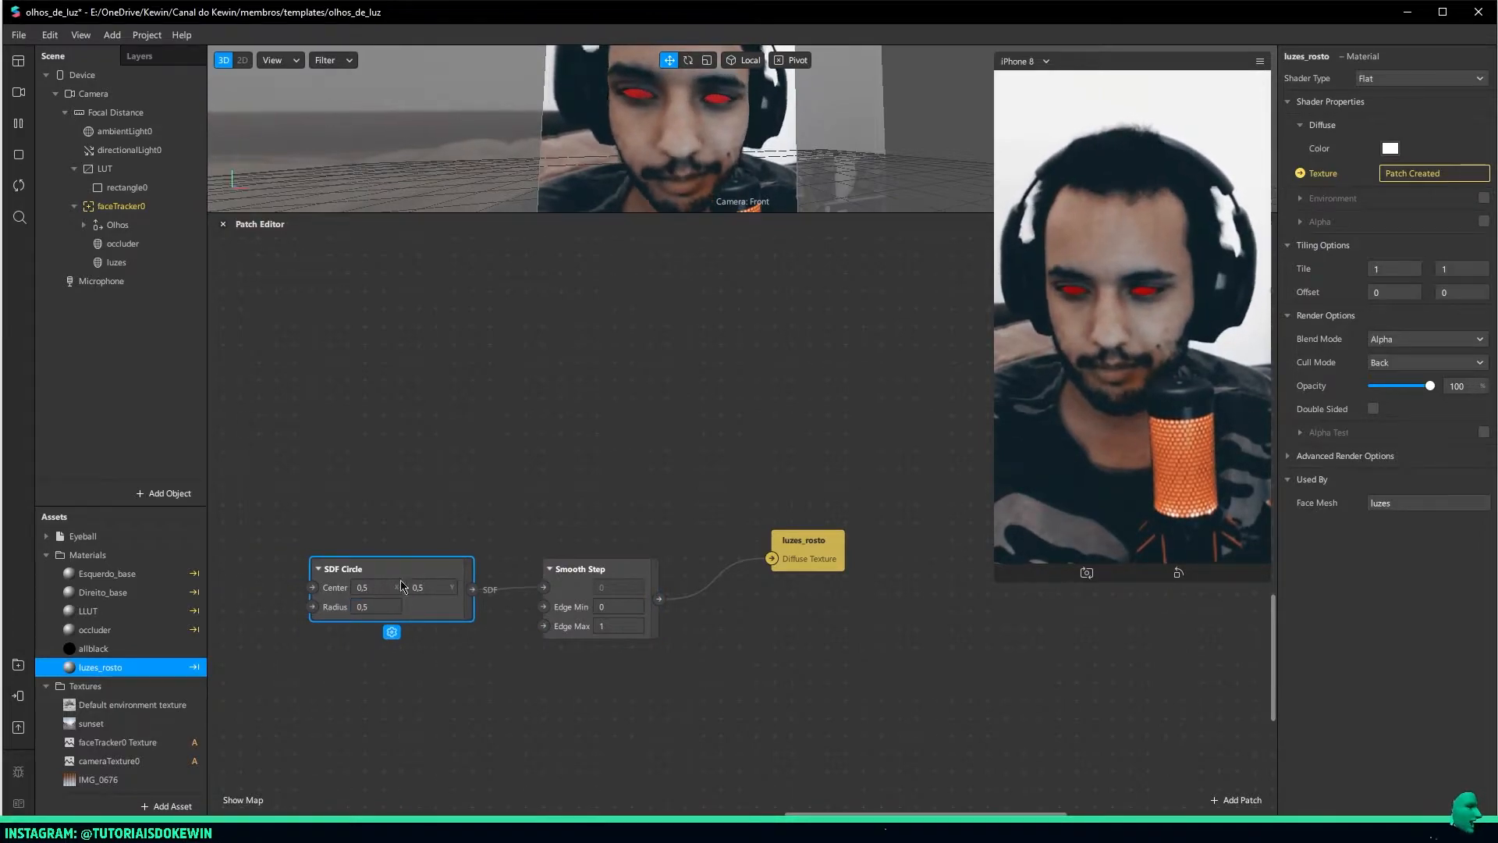
Set the SDF Circle's radius to 0,2
{"action": "left_click", "coordinate": [365, 587]}
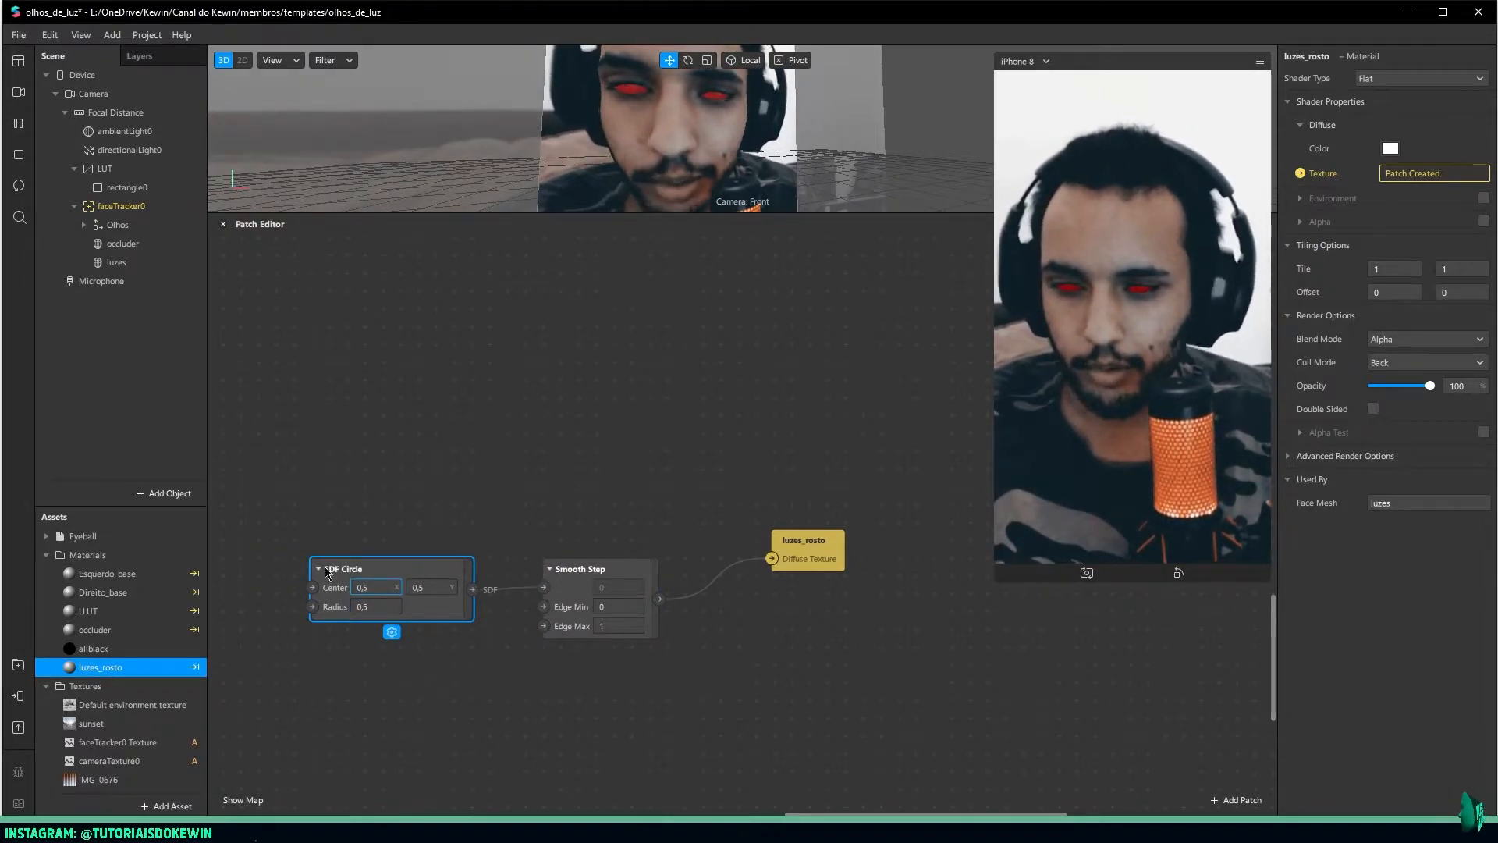
{"action": "left_click", "coordinate": [429, 585]}
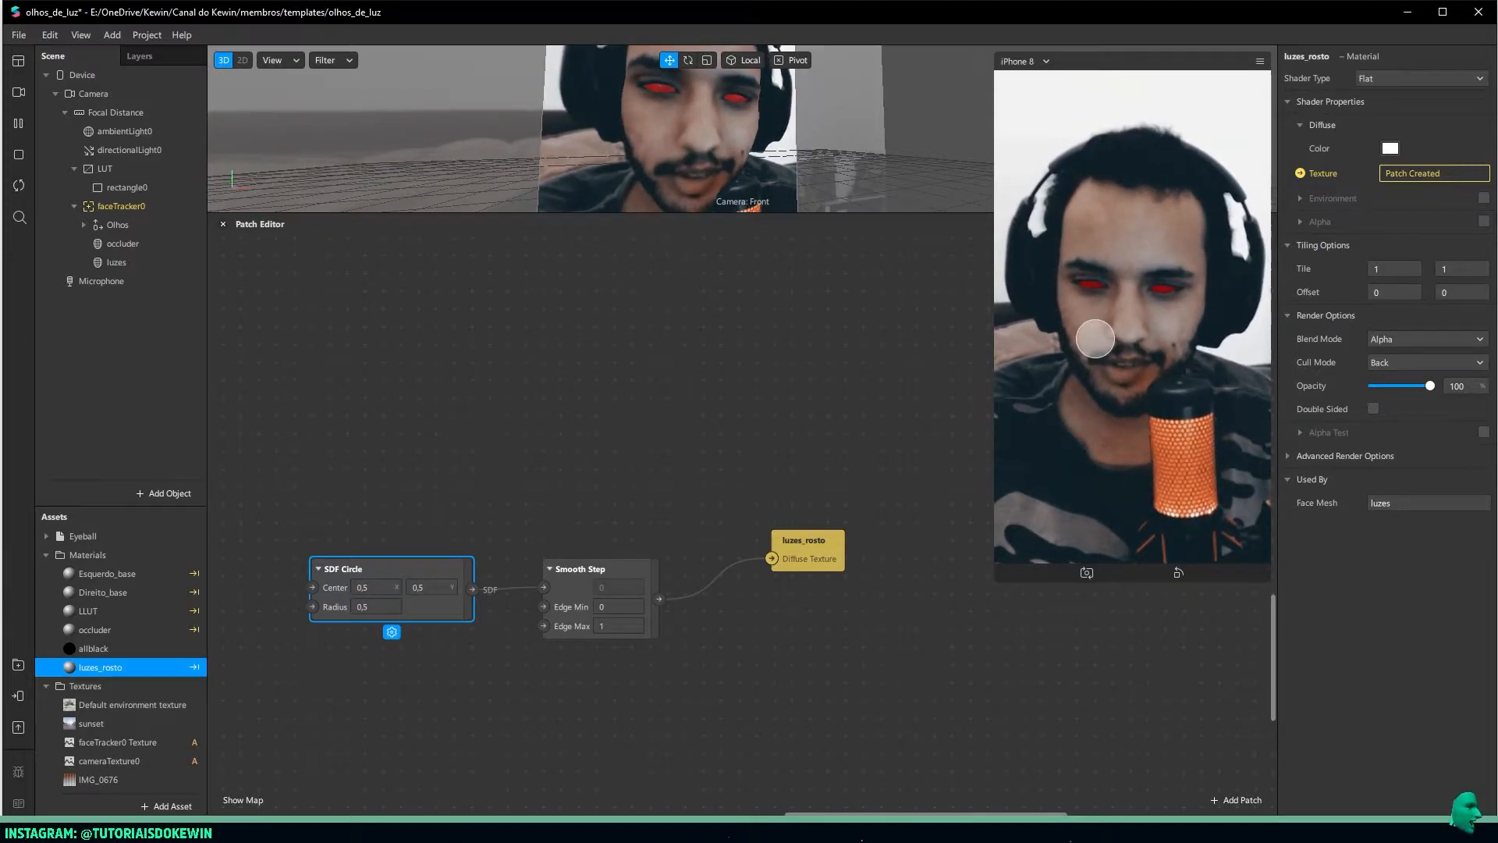
{"action": "left_click", "coordinate": [389, 584]}
{"action": "left_click", "coordinate": [425, 584]}
{"action": "left_click", "coordinate": [378, 603]}
{"action": "key", "text": "BackSpace"}
{"action": "type", "text": "2"}
{"action": "key", "text": "Return"}
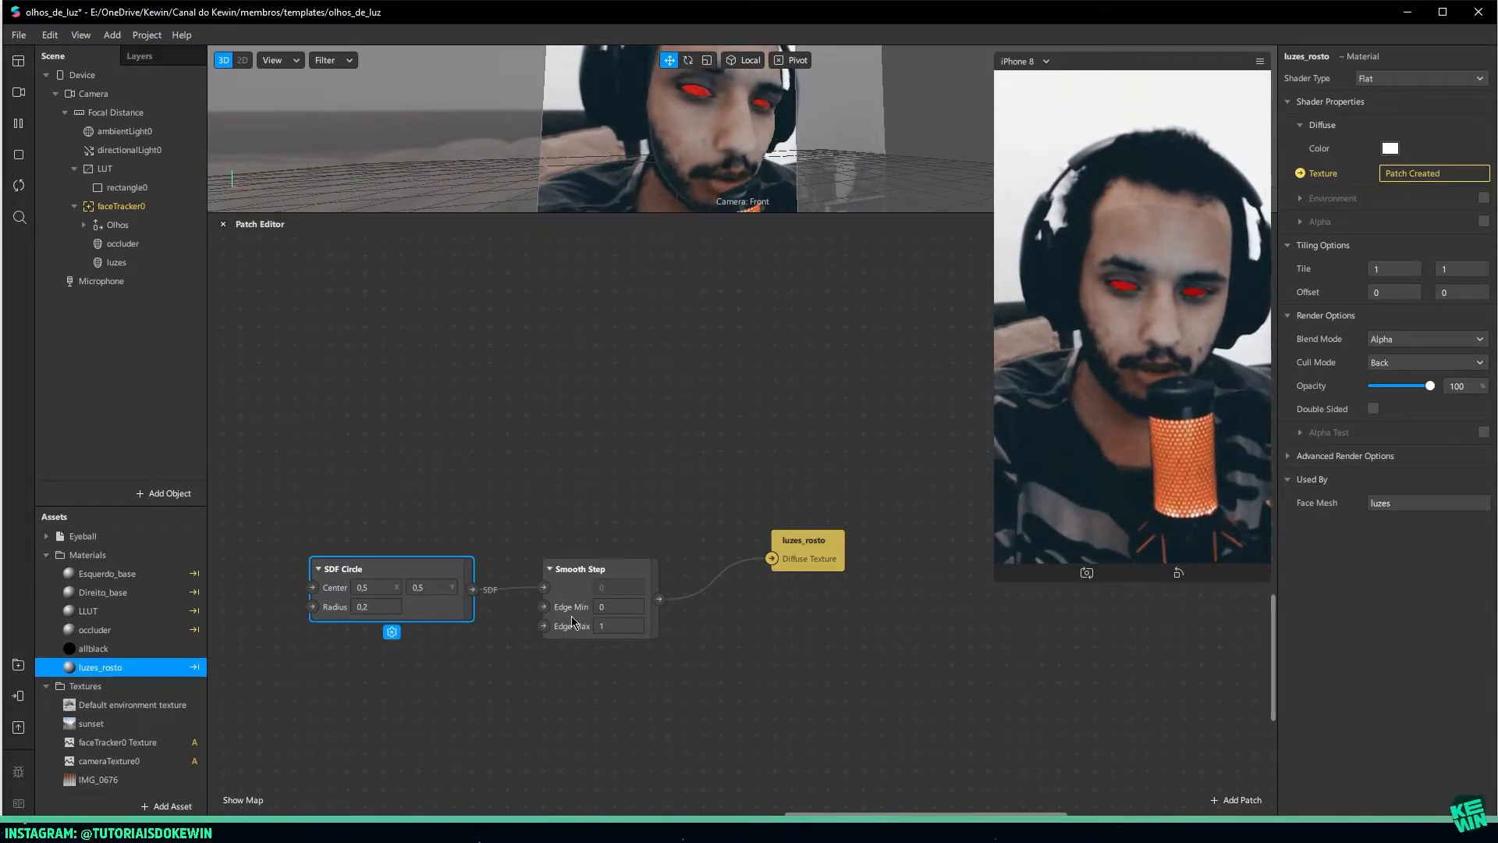
Try Edge Max values of 0,25, 0,1, 0,05 and 0,06 on the Smooth Step patch
{"action": "left_click", "coordinate": [607, 608]}
{"action": "left_click", "coordinate": [586, 565]}
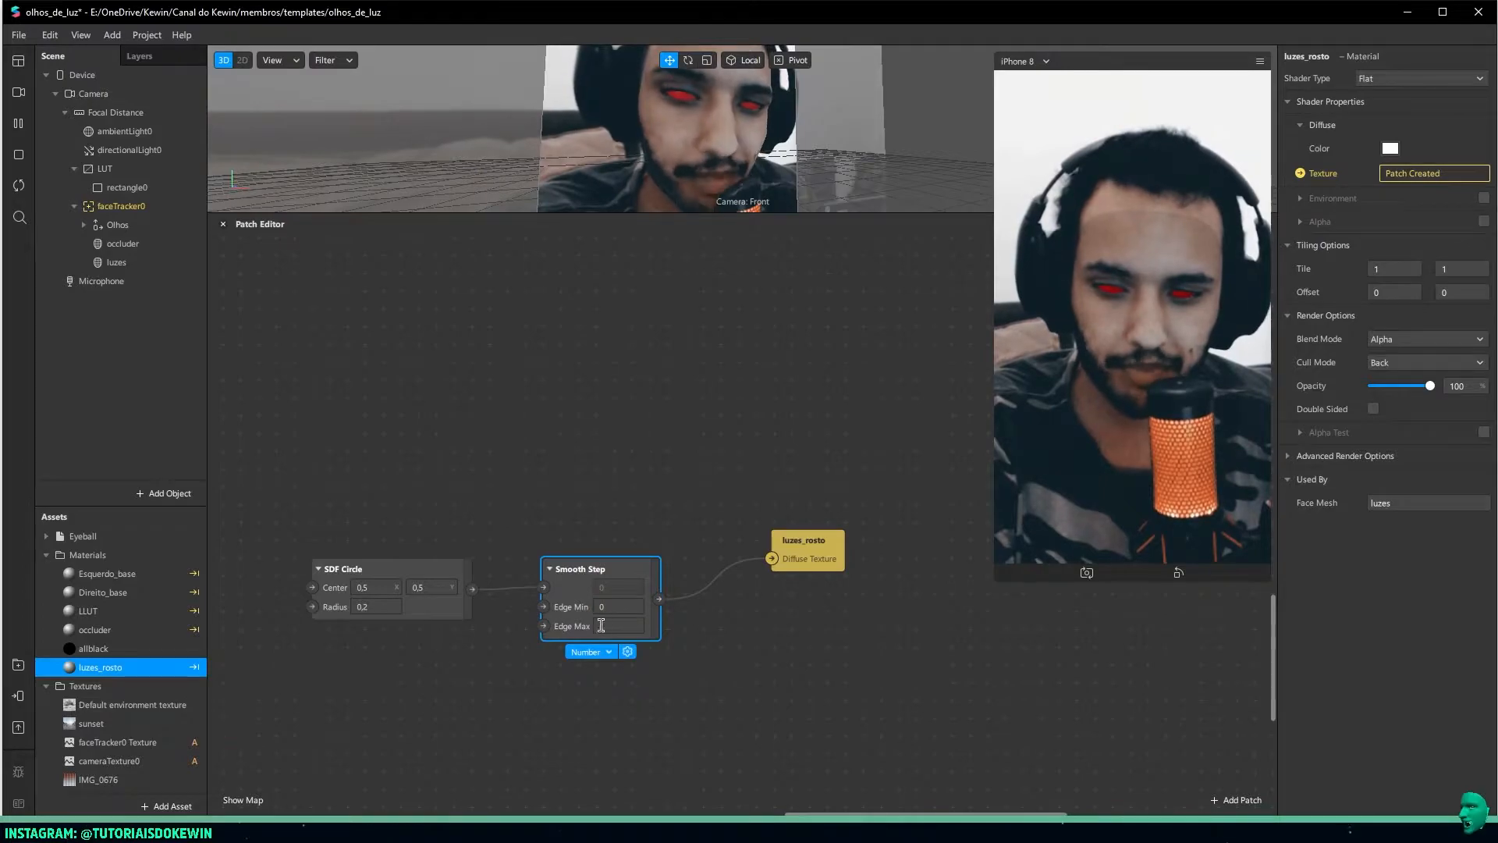
{"action": "left_click", "coordinate": [633, 626]}
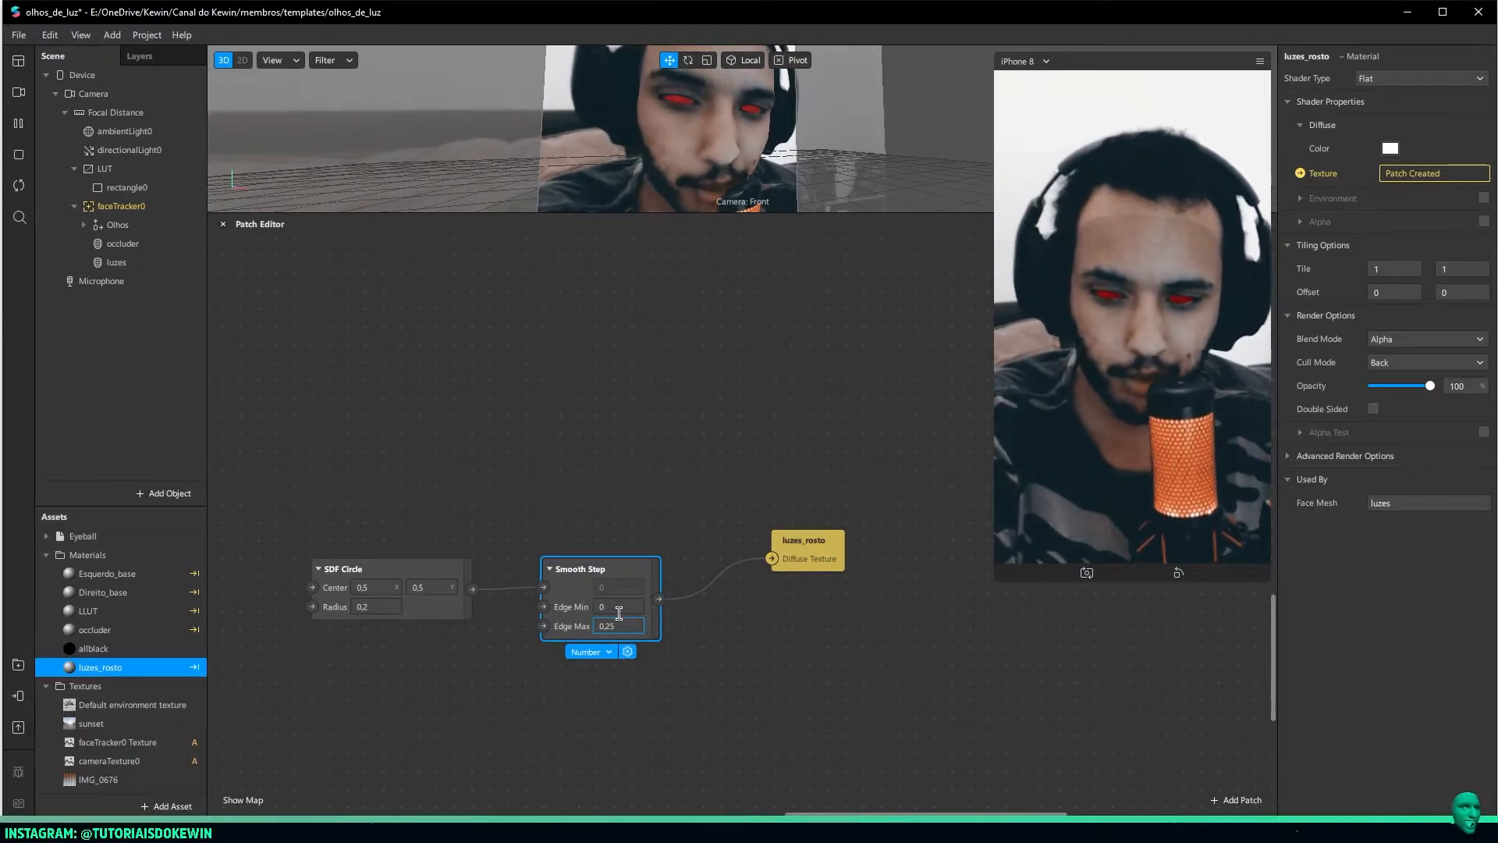
{"action": "key", "text": "Return"}
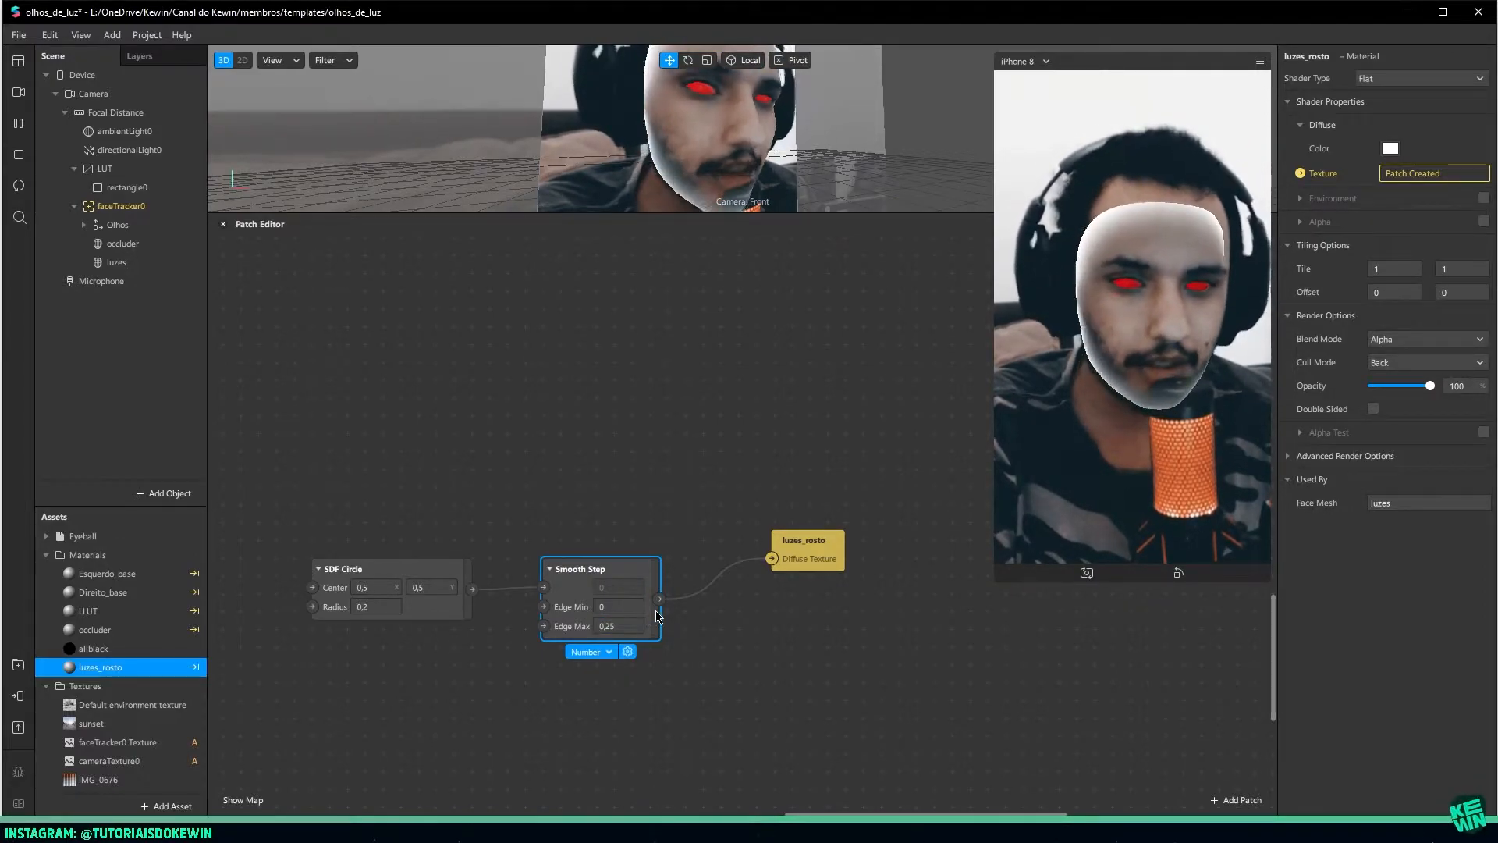
{"action": "left_click", "coordinate": [624, 626]}
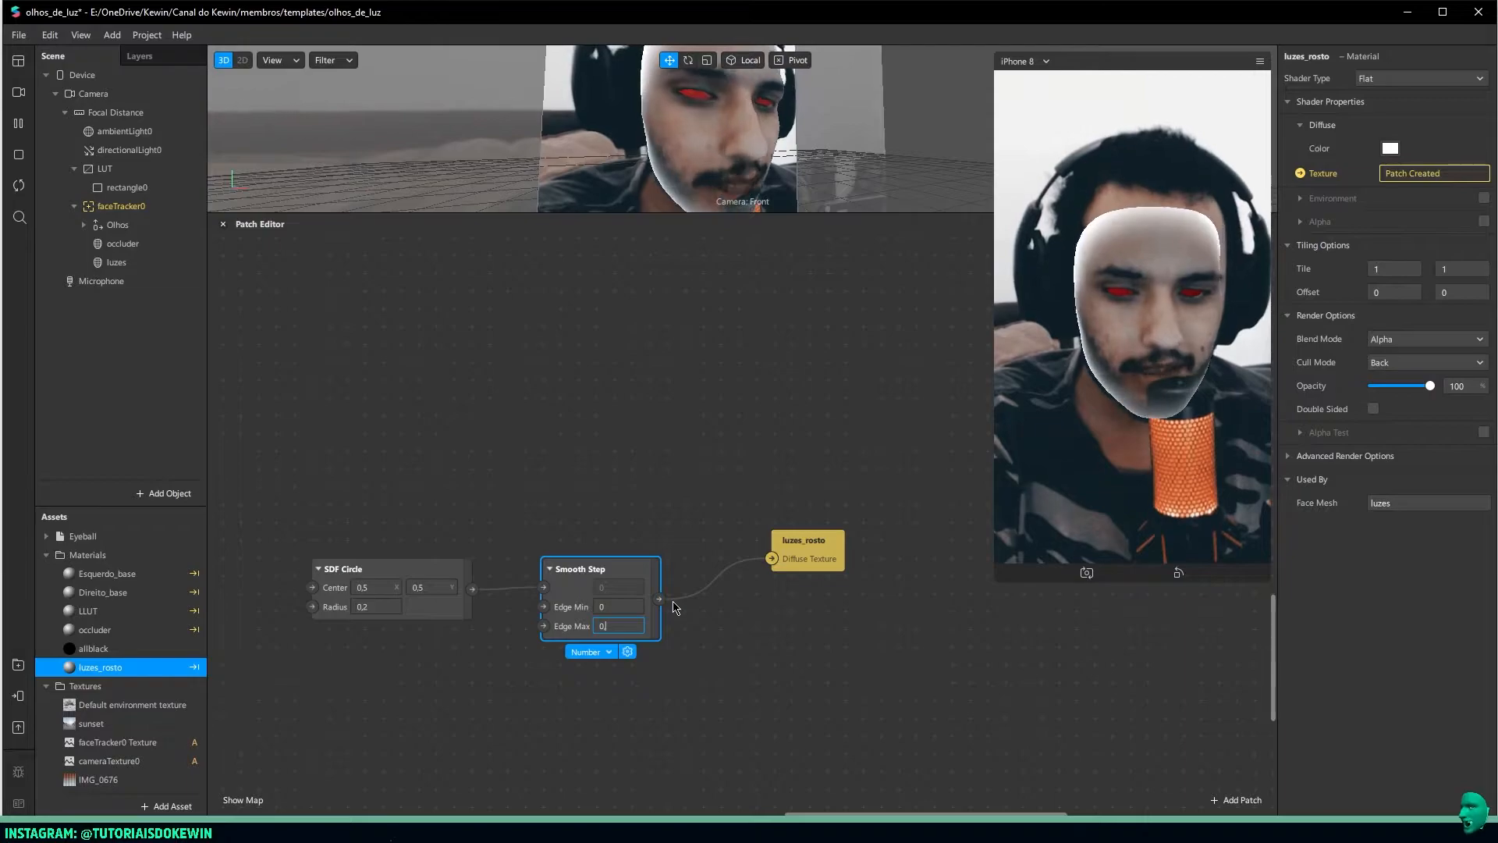
{"action": "key", "text": "Return"}
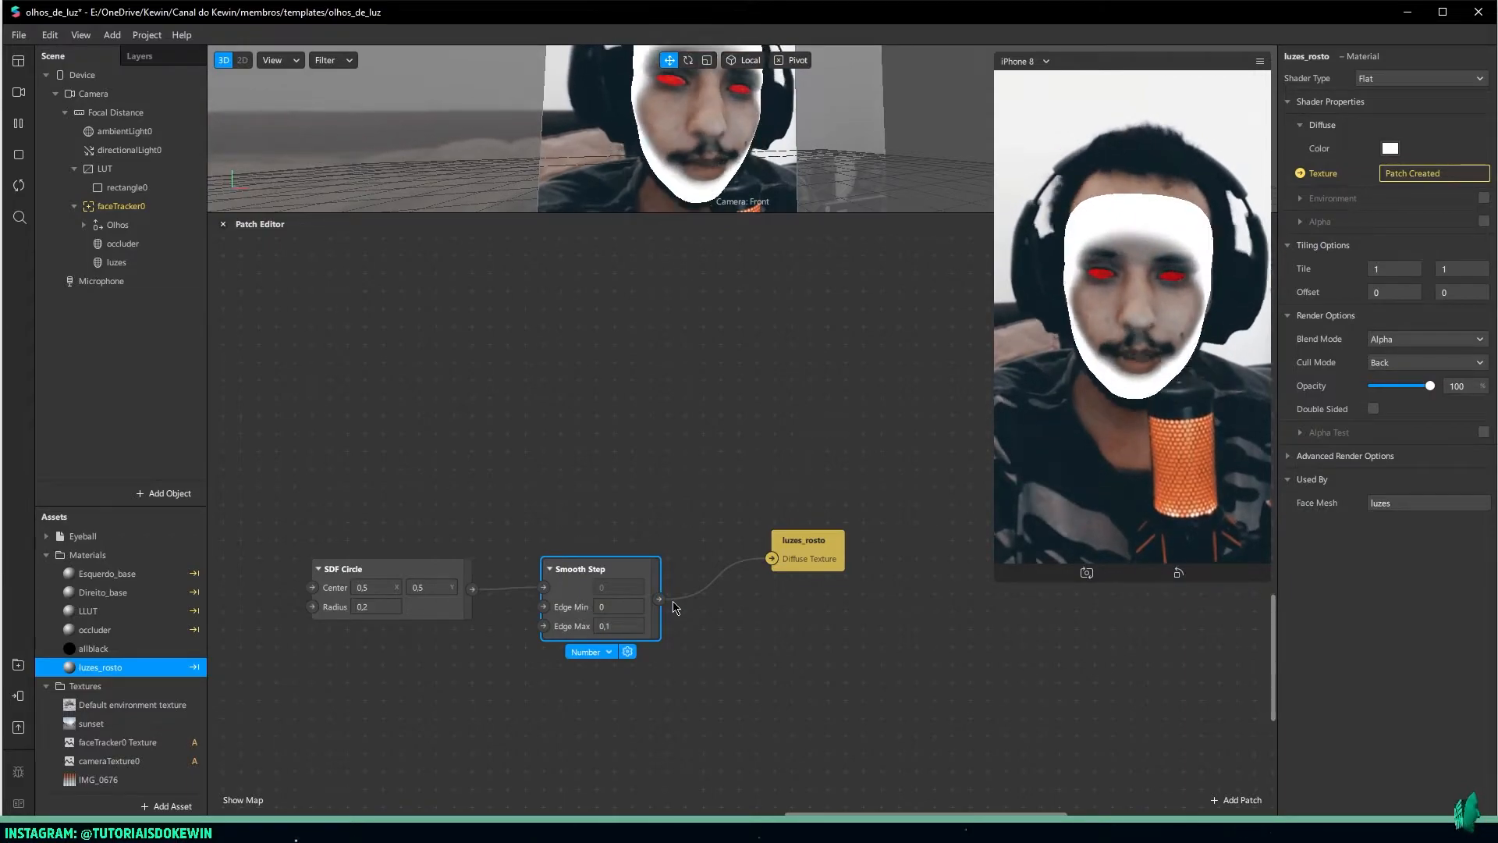
{"action": "left_click", "coordinate": [624, 626]}
{"action": "type", "text": "0,05"}
{"action": "key", "text": "Return"}
{"action": "left_click", "coordinate": [631, 632]}
{"action": "key", "text": "BackSpace"}
{"action": "type", "text": "6"}
{"action": "key", "text": "Return"}
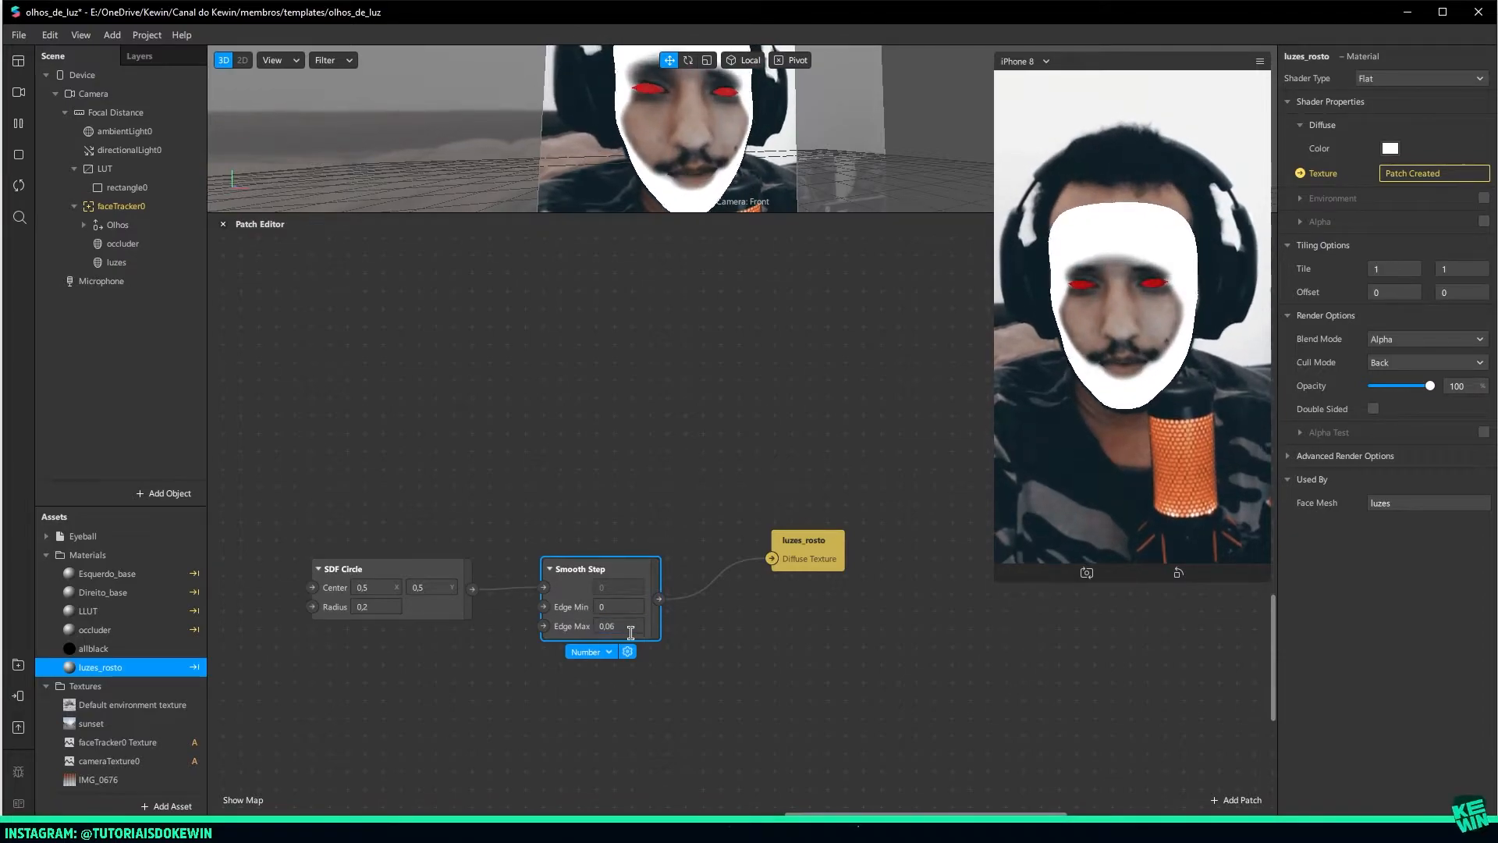
Fine-tune the Smooth Step's Edge Max through 0,07 to 0,08
{"action": "left_click", "coordinate": [631, 633]}
{"action": "key", "text": "BackSpace"}
{"action": "type", "text": "7"}
{"action": "key", "text": "Return"}
{"action": "left_click", "coordinate": [631, 633]}
{"action": "type", "text": "8"}
{"action": "key", "text": "Return"}
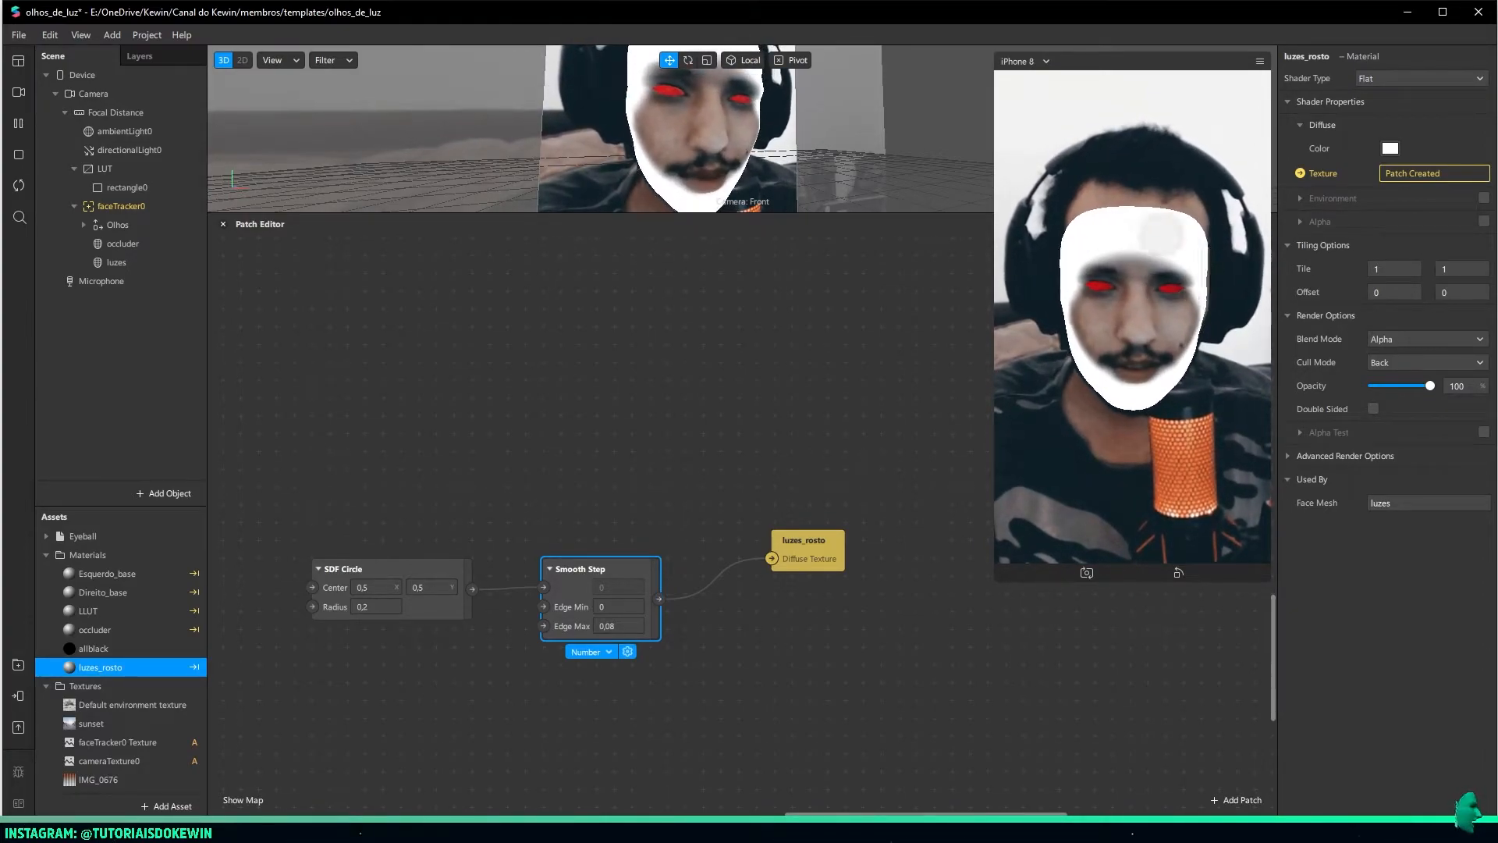
Insert an SDF Repeat patch between SDF Circle and Smooth Step, and arrange the patches in a row
{"action": "left_click_drag", "start_coordinate": [469, 395], "coordinate": [585, 334]}
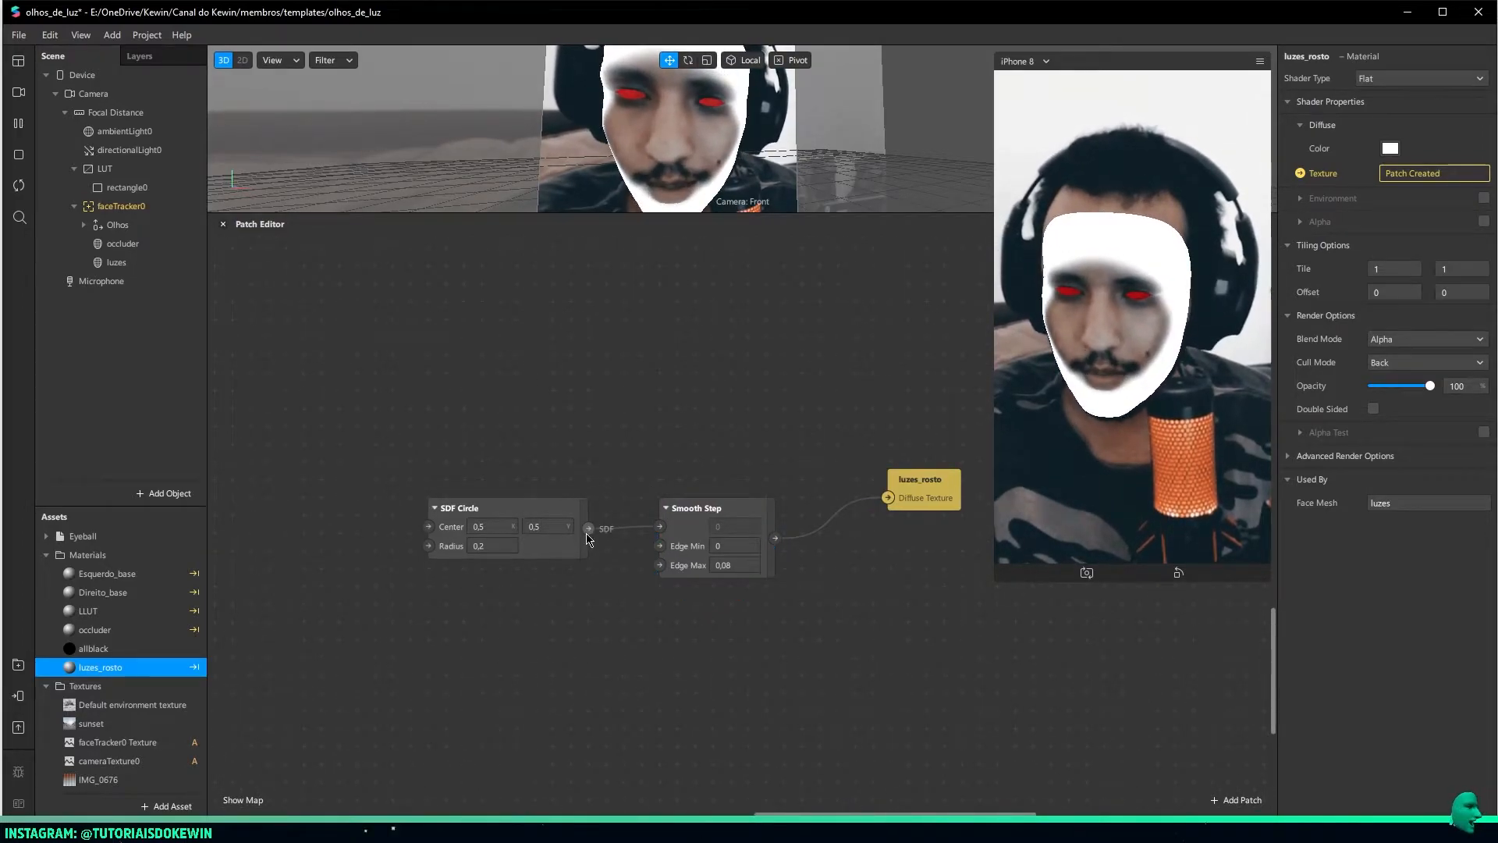
{"action": "left_click_drag", "start_coordinate": [587, 530], "coordinate": [606, 433]}
{"action": "type", "text": "sdf rep"}
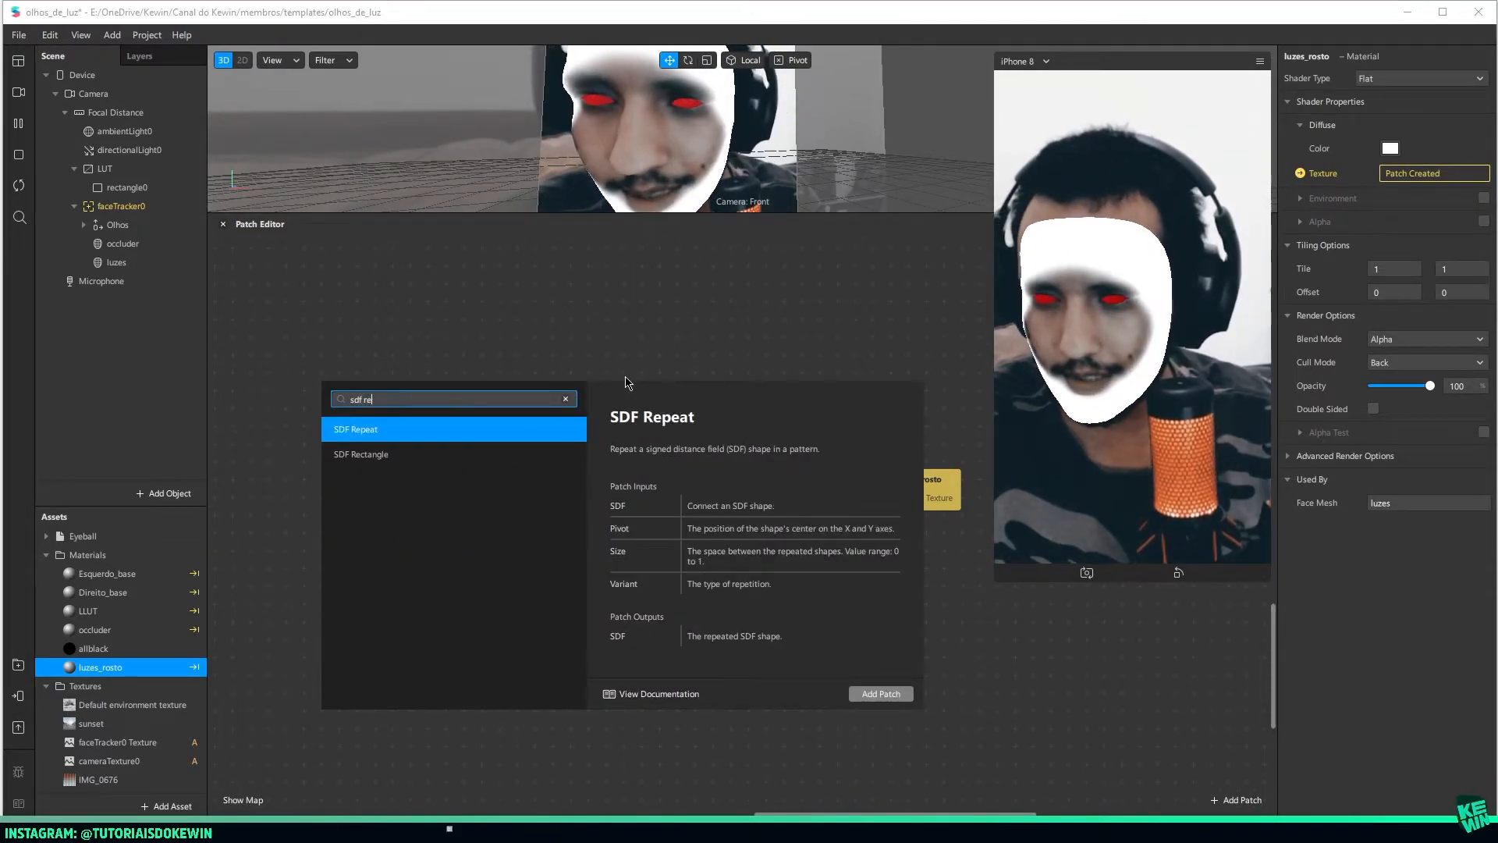
{"action": "double_click", "coordinate": [469, 430]}
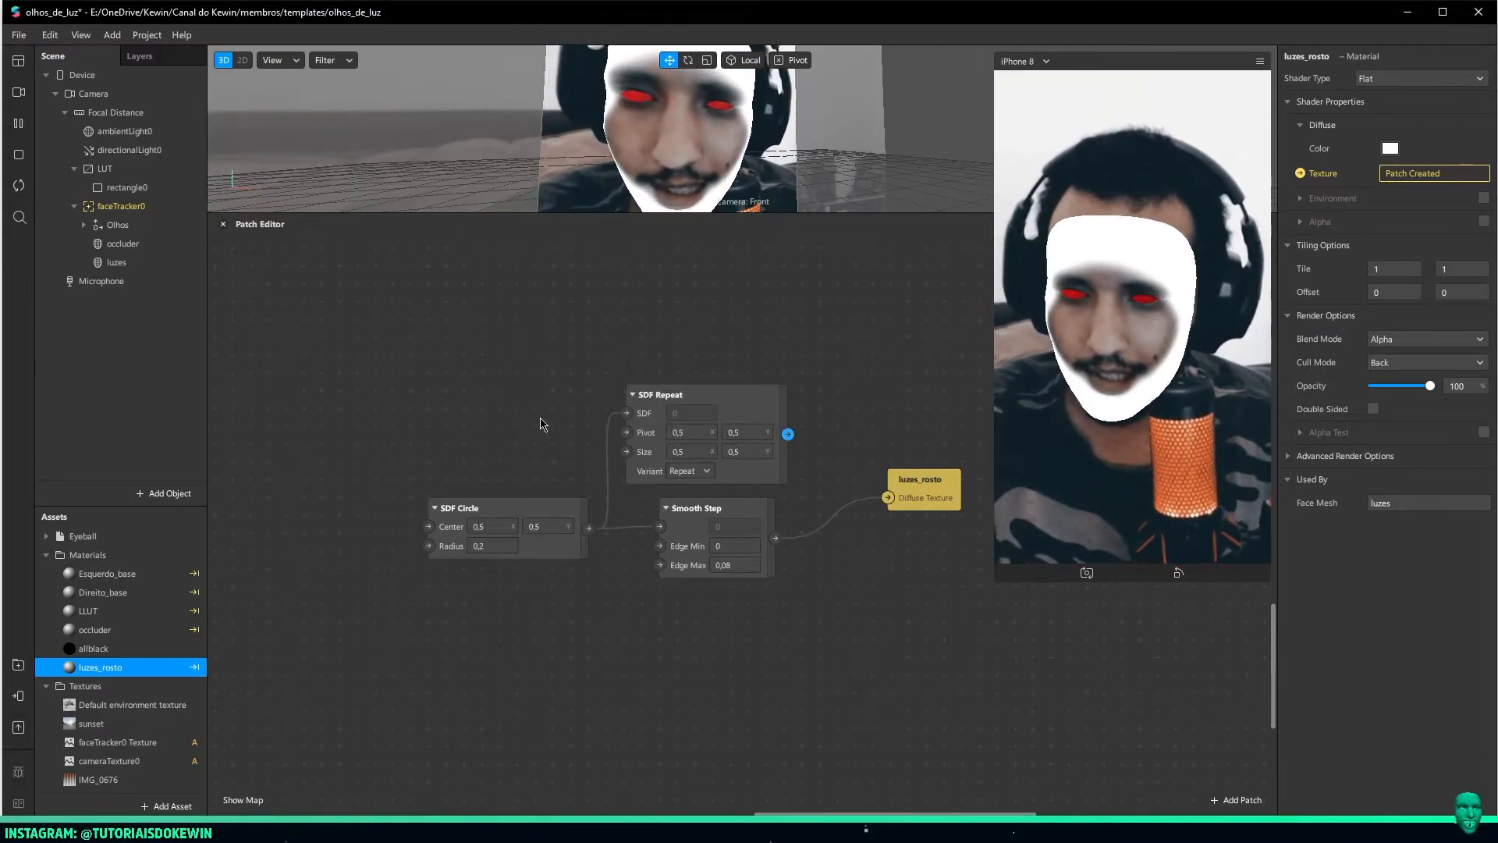
{"action": "left_click_drag", "start_coordinate": [507, 507], "coordinate": [397, 489]}
{"action": "left_click_drag", "start_coordinate": [747, 405], "coordinate": [657, 529]}
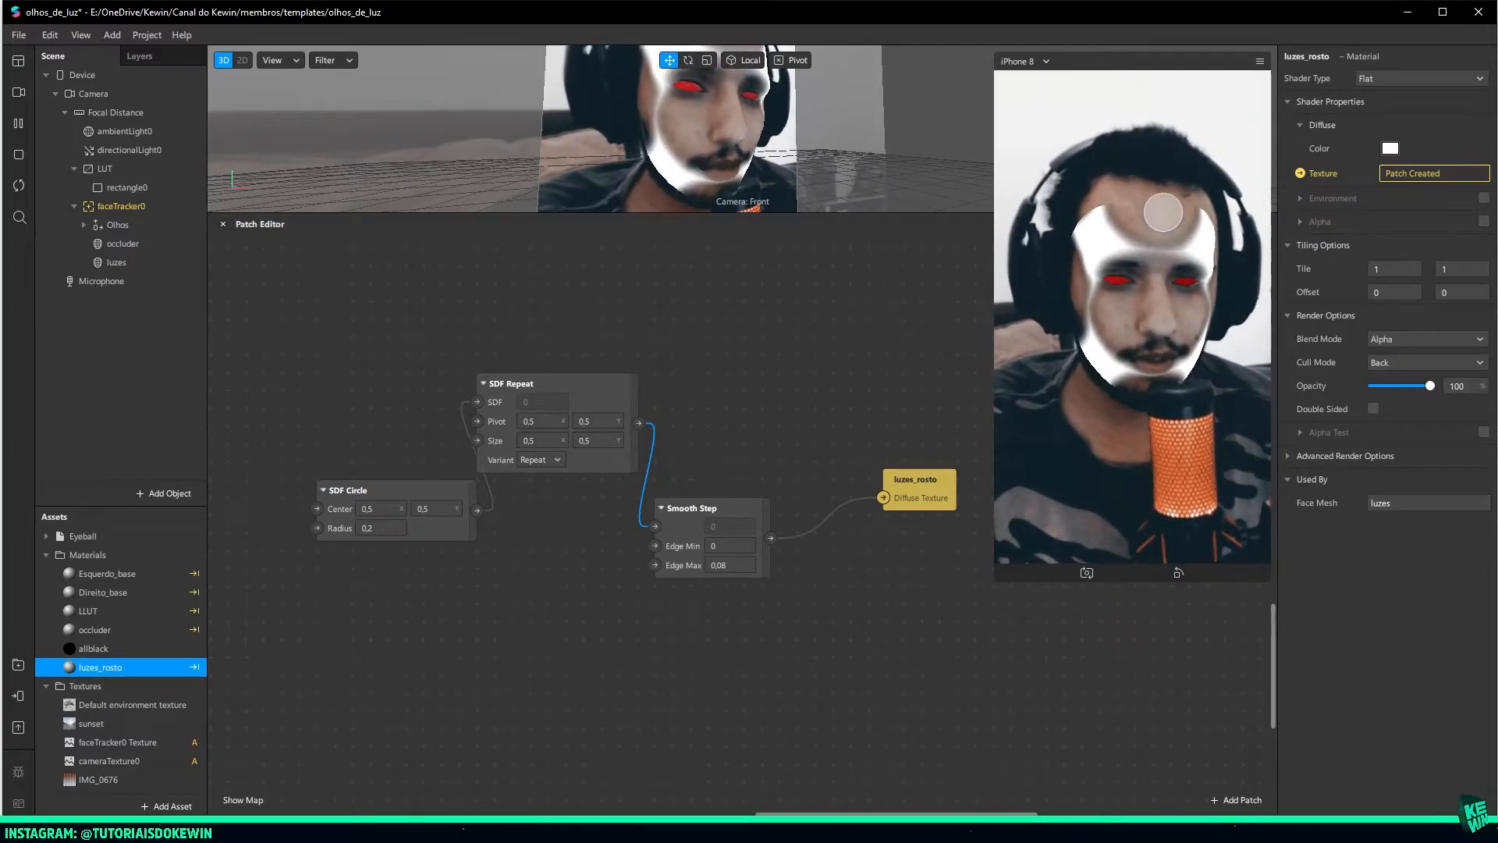
{"action": "left_click_drag", "start_coordinate": [588, 393], "coordinate": [473, 488]}
Set the SDF Repeat's variant to Mirror X
{"action": "left_click", "coordinate": [634, 550]}
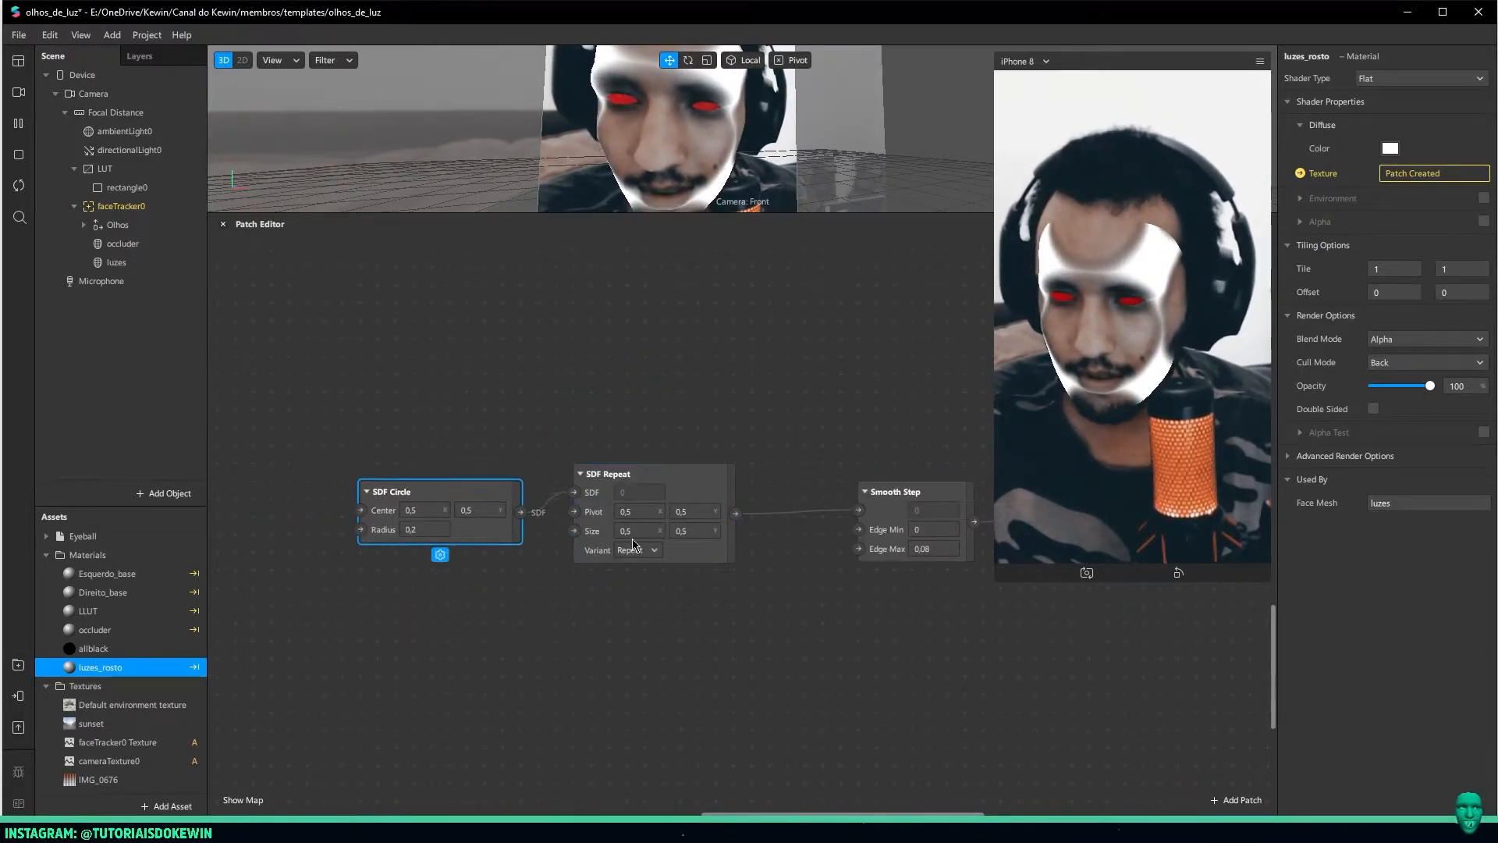
{"action": "left_click", "coordinate": [634, 550]}
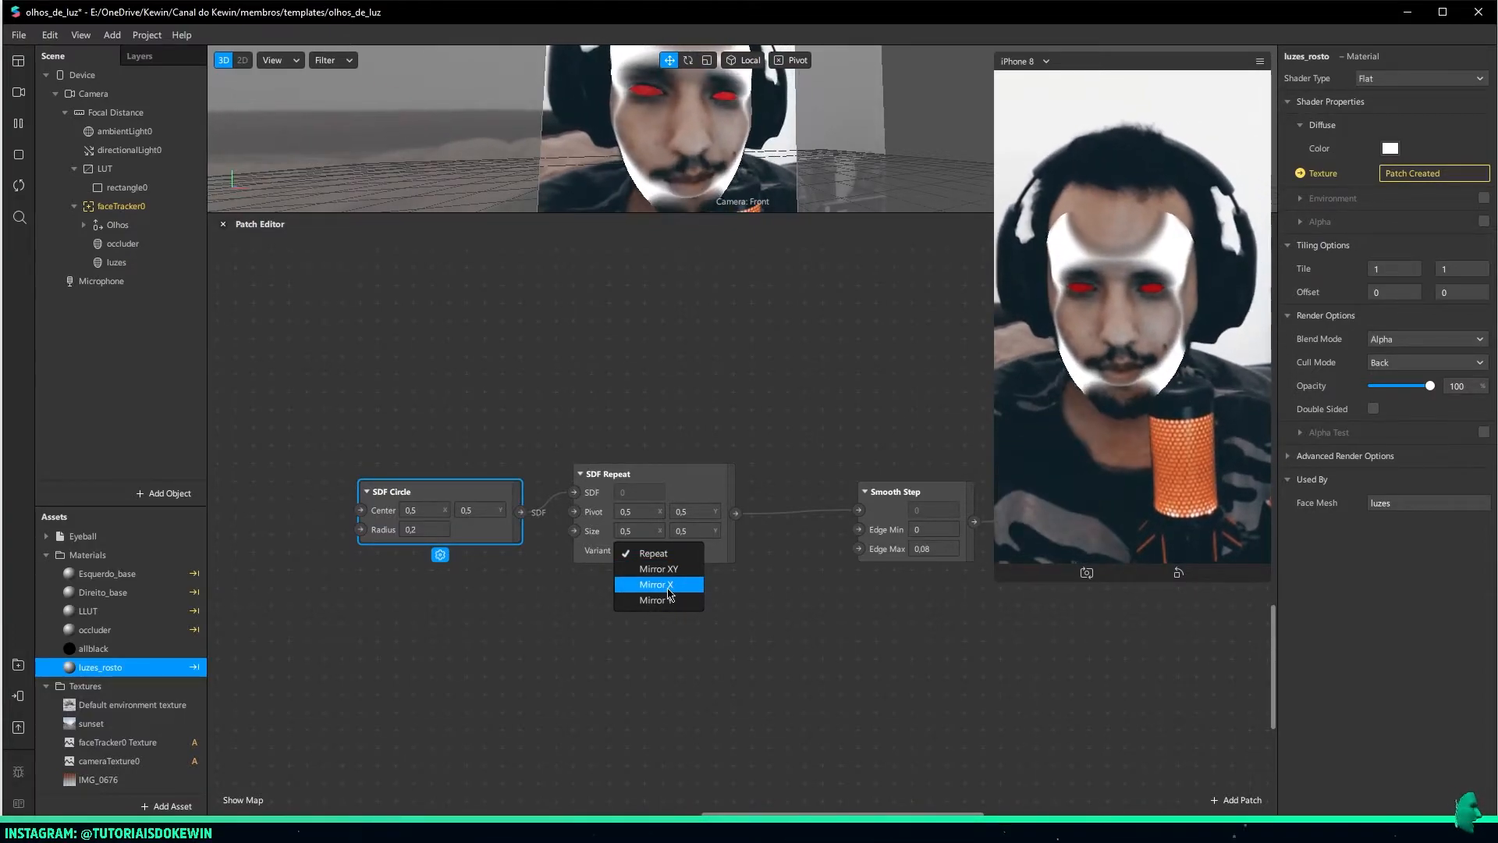
{"action": "left_click", "coordinate": [669, 593]}
{"action": "left_click_drag", "start_coordinate": [700, 556], "coordinate": [700, 574]}
{"action": "left_click", "coordinate": [638, 568]}
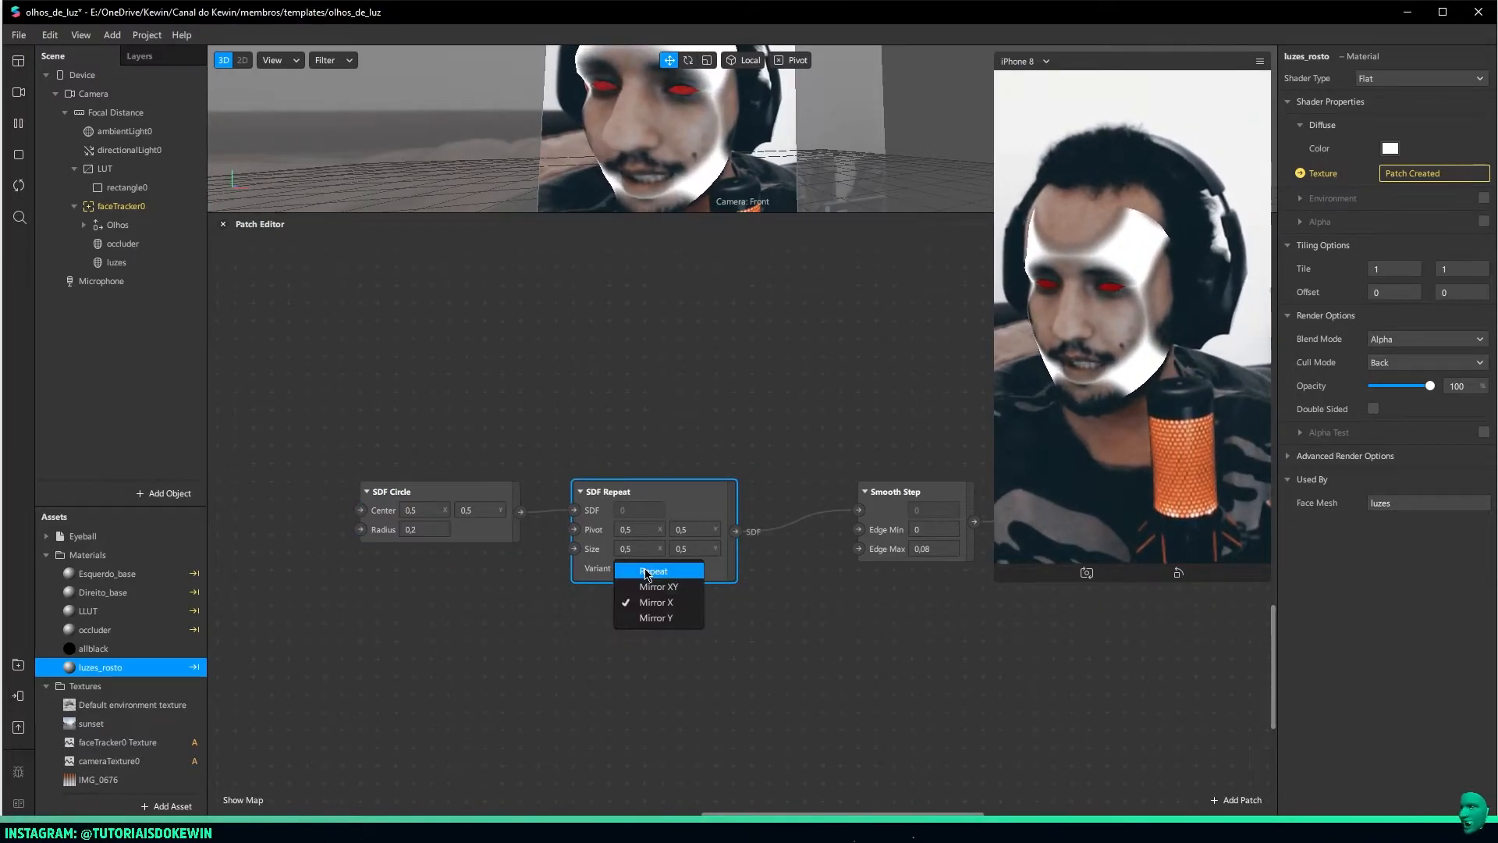
{"action": "left_click", "coordinate": [669, 618]}
{"action": "left_click", "coordinate": [655, 570]}
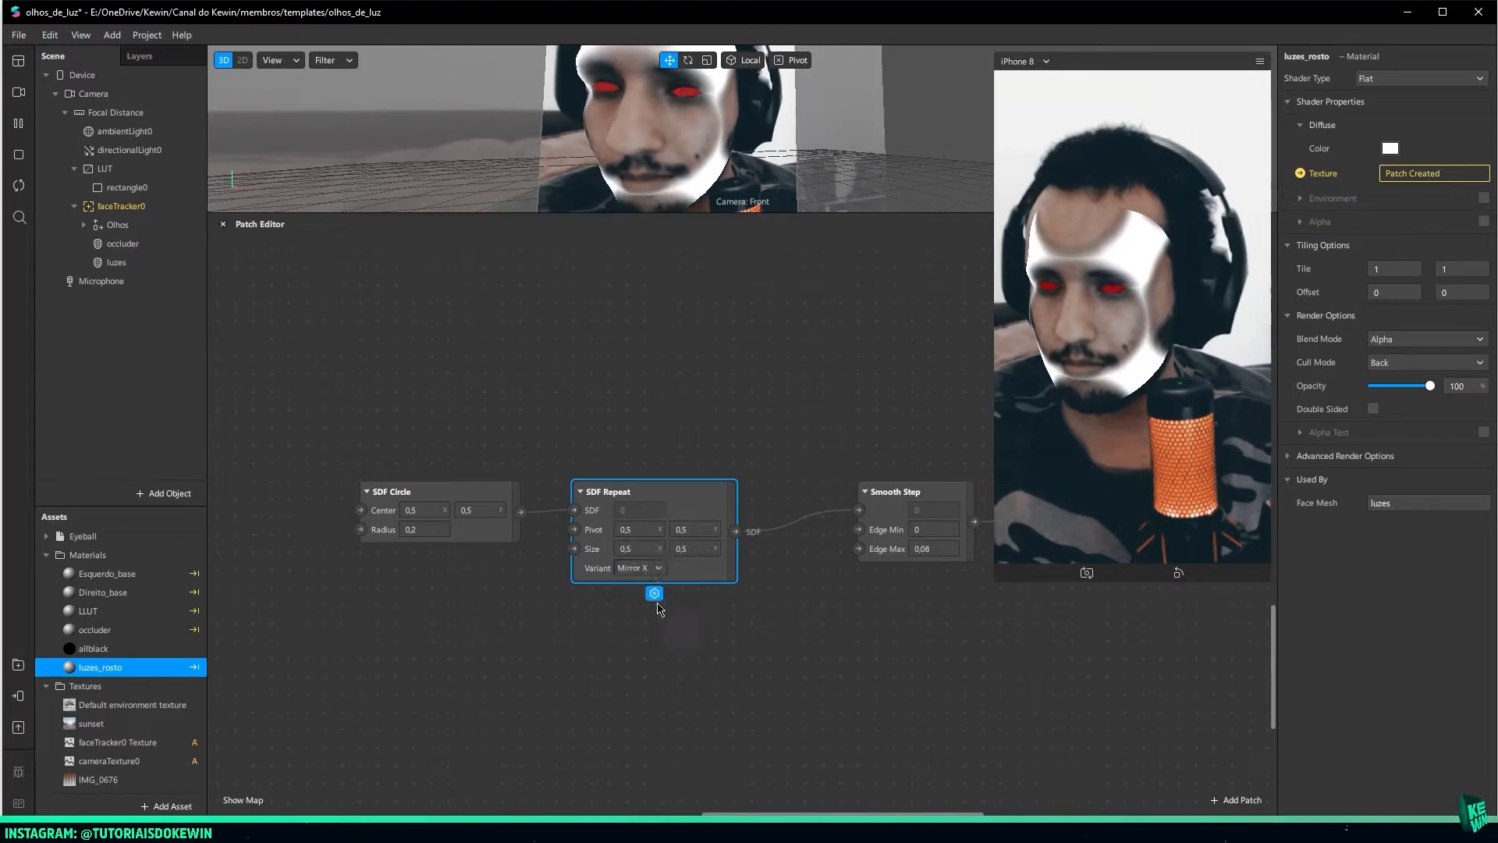
{"action": "left_click", "coordinate": [654, 599]}
Try X size values of 0,4 and 0,5 on the SDF Repeat patch
{"action": "left_click", "coordinate": [641, 549]}
{"action": "key", "text": "BackSpace"}
{"action": "type", "text": "2"}
{"action": "key", "text": "BackSpace"}
{"action": "type", "text": "5"}
{"action": "key", "text": "Return"}
{"action": "left_click", "coordinate": [643, 545]}
{"action": "key", "text": "BackSpace"}
{"action": "type", "text": "4"}
{"action": "key", "text": "Return"}
{"action": "left_click", "coordinate": [643, 544]}
{"action": "key", "text": "BackSpace"}
{"action": "type", "text": "5"}
{"action": "key", "text": "Return"}
Raise the SDF Repeat's X size through 0,7 to 0,8
{"action": "left_click", "coordinate": [642, 544]}
{"action": "key", "text": "BackSpace"}
{"action": "type", "text": "7"}
{"action": "key", "text": "Return"}
{"action": "left_click", "coordinate": [642, 545]}
{"action": "key", "text": "BackSpace"}
{"action": "type", "text": "8"}
{"action": "key", "text": "Return"}
Raise the SDF Repeat's Y size through 0,8 to 0,9
{"action": "left_click", "coordinate": [694, 549]}
{"action": "key", "text": "BackSpace"}
{"action": "type", "text": "8"}
{"action": "key", "text": "Return"}
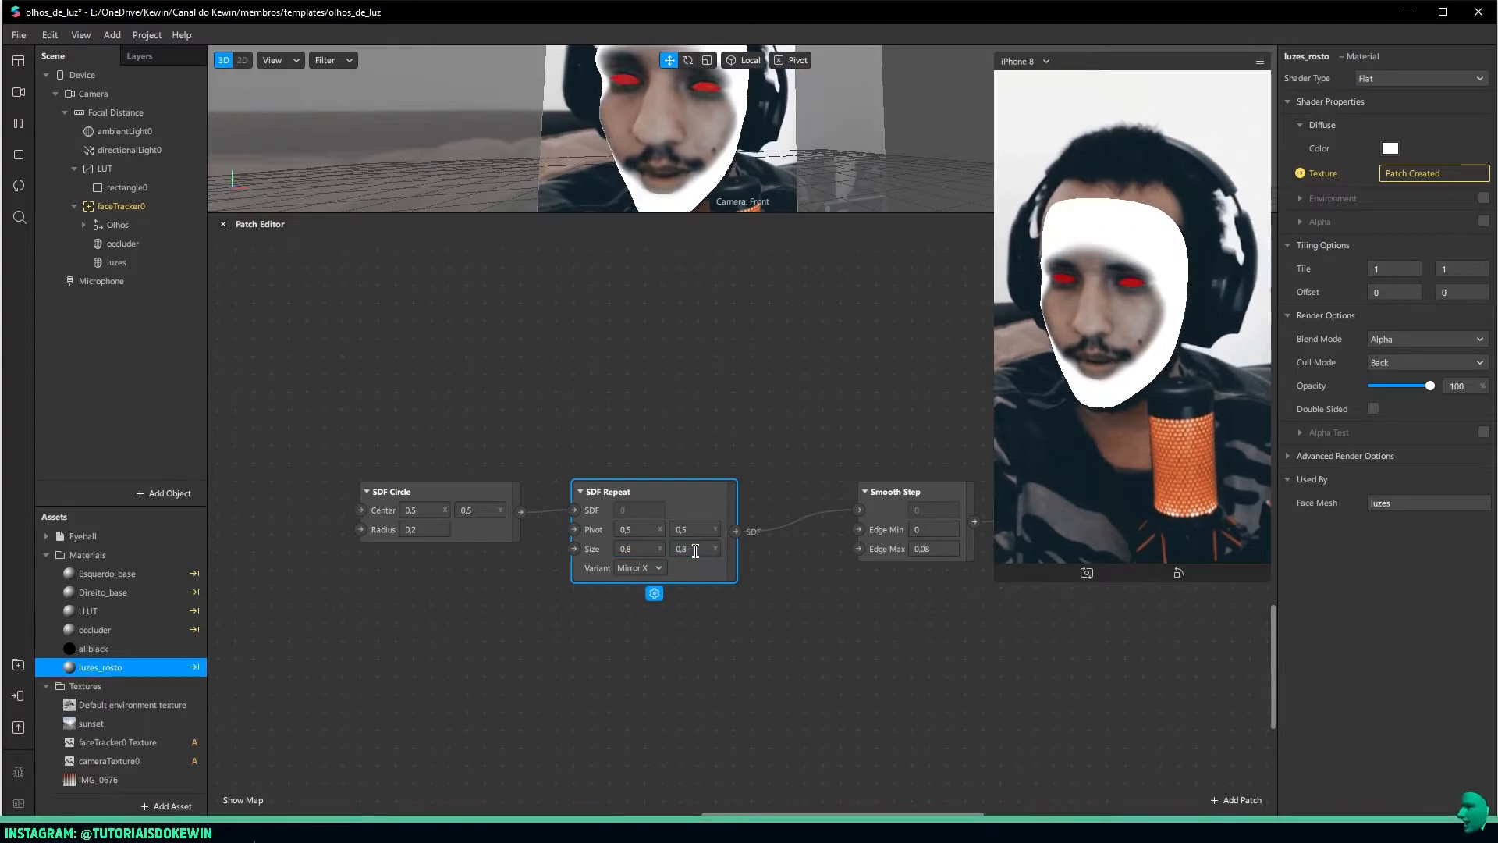
{"action": "left_click", "coordinate": [694, 549]}
{"action": "key", "text": "BackSpace"}
{"action": "type", "text": "9"}
{"action": "key", "text": "Return"}
Set the SDF Circle's radius to 0,1
{"action": "left_click", "coordinate": [422, 528]}
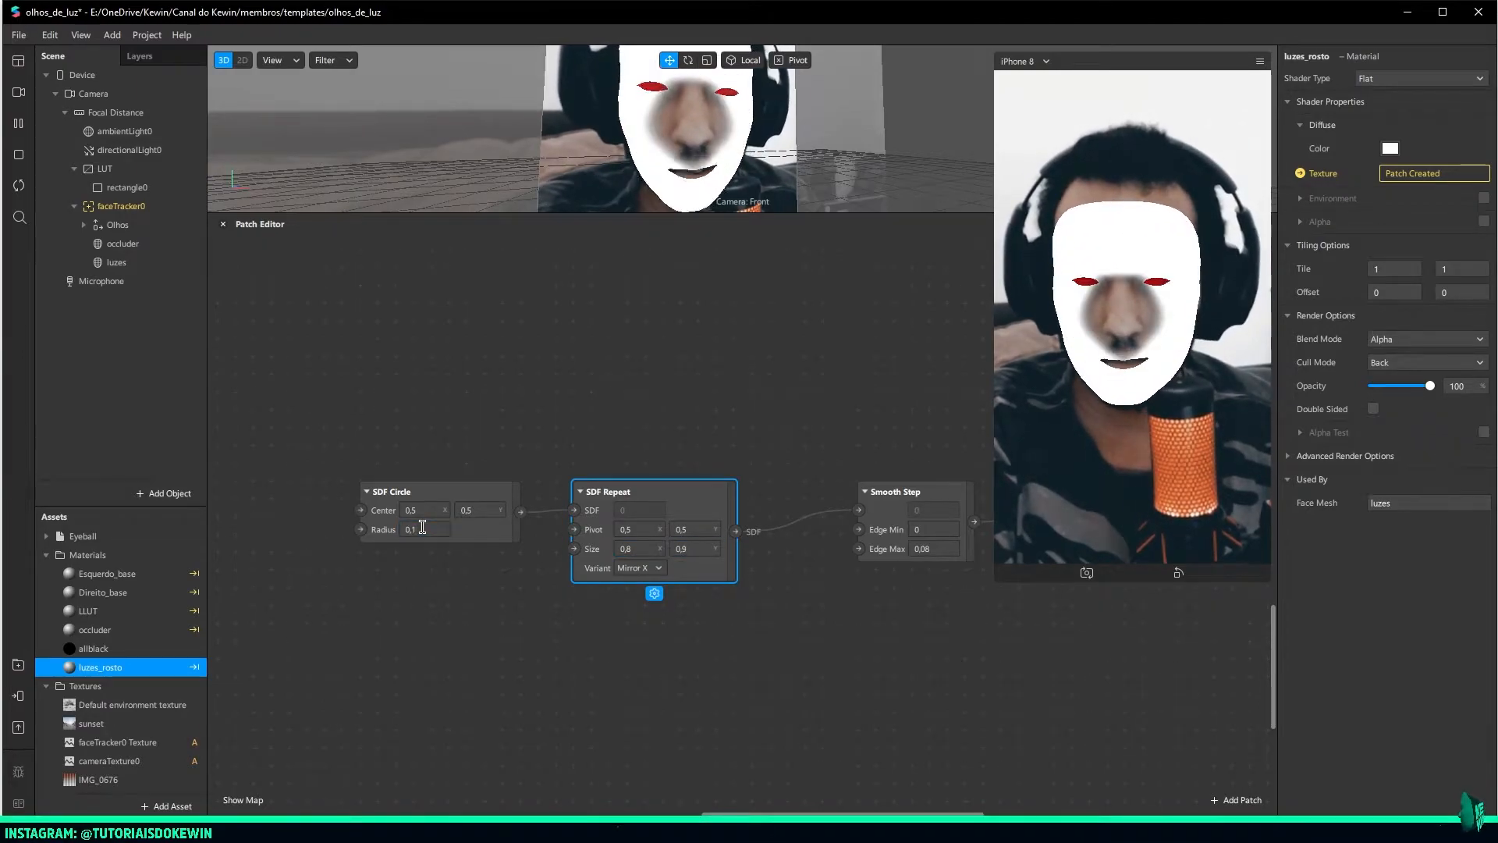
Try X pivot values of 0,3 and 0,2 on the SDF Repeat patch and restore it to 0,5
{"action": "left_click", "coordinate": [641, 531]}
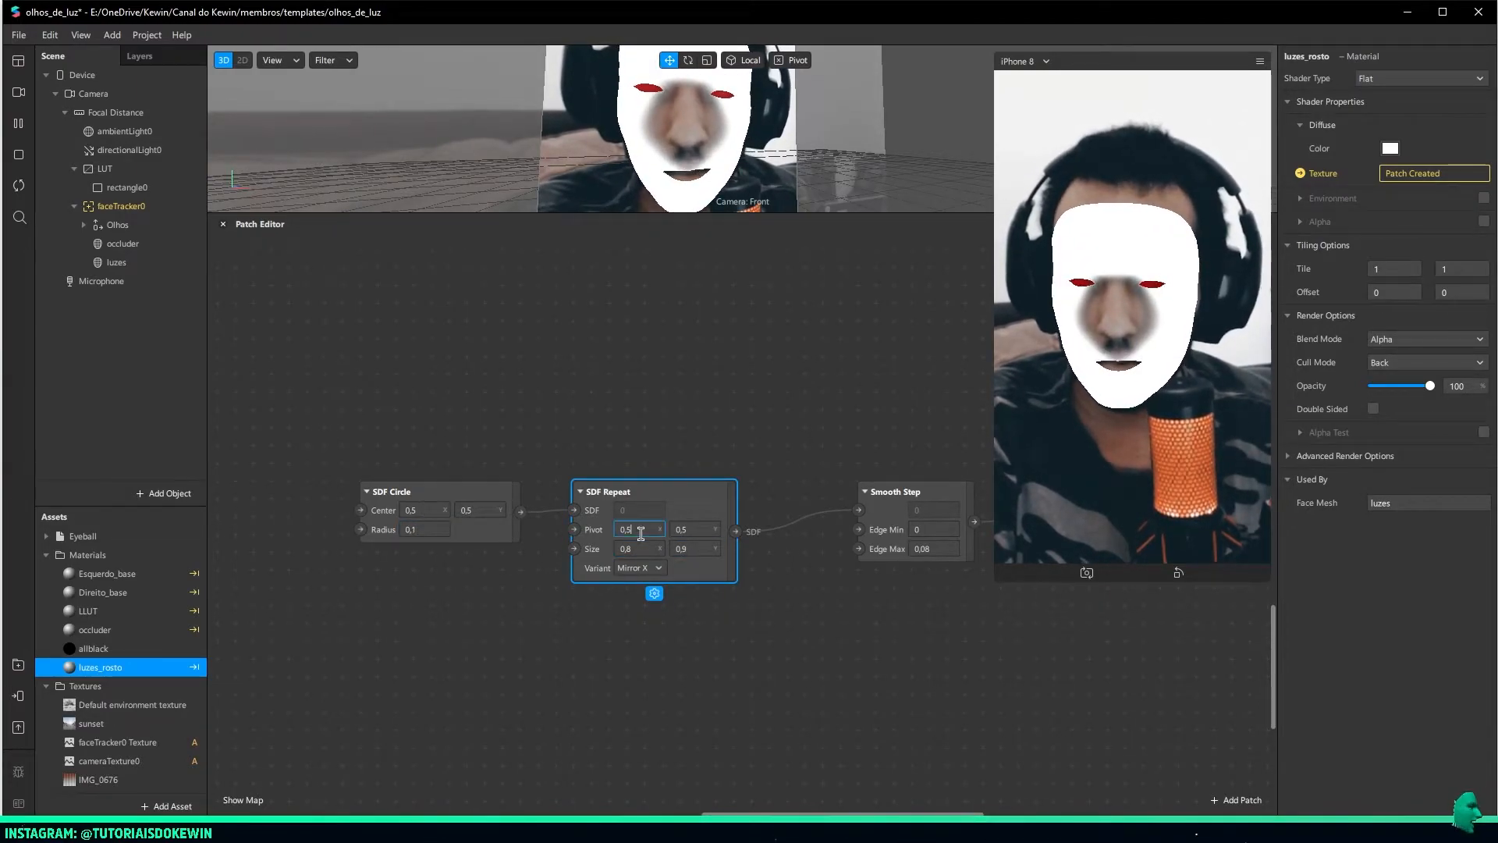
{"action": "key", "text": "BackSpace"}
{"action": "type", "text": "3"}
{"action": "key", "text": "Return"}
{"action": "left_click", "coordinate": [640, 532]}
{"action": "key", "text": "BackSpace"}
{"action": "type", "text": "2"}
{"action": "key", "text": "Return"}
{"action": "left_click", "coordinate": [640, 533]}
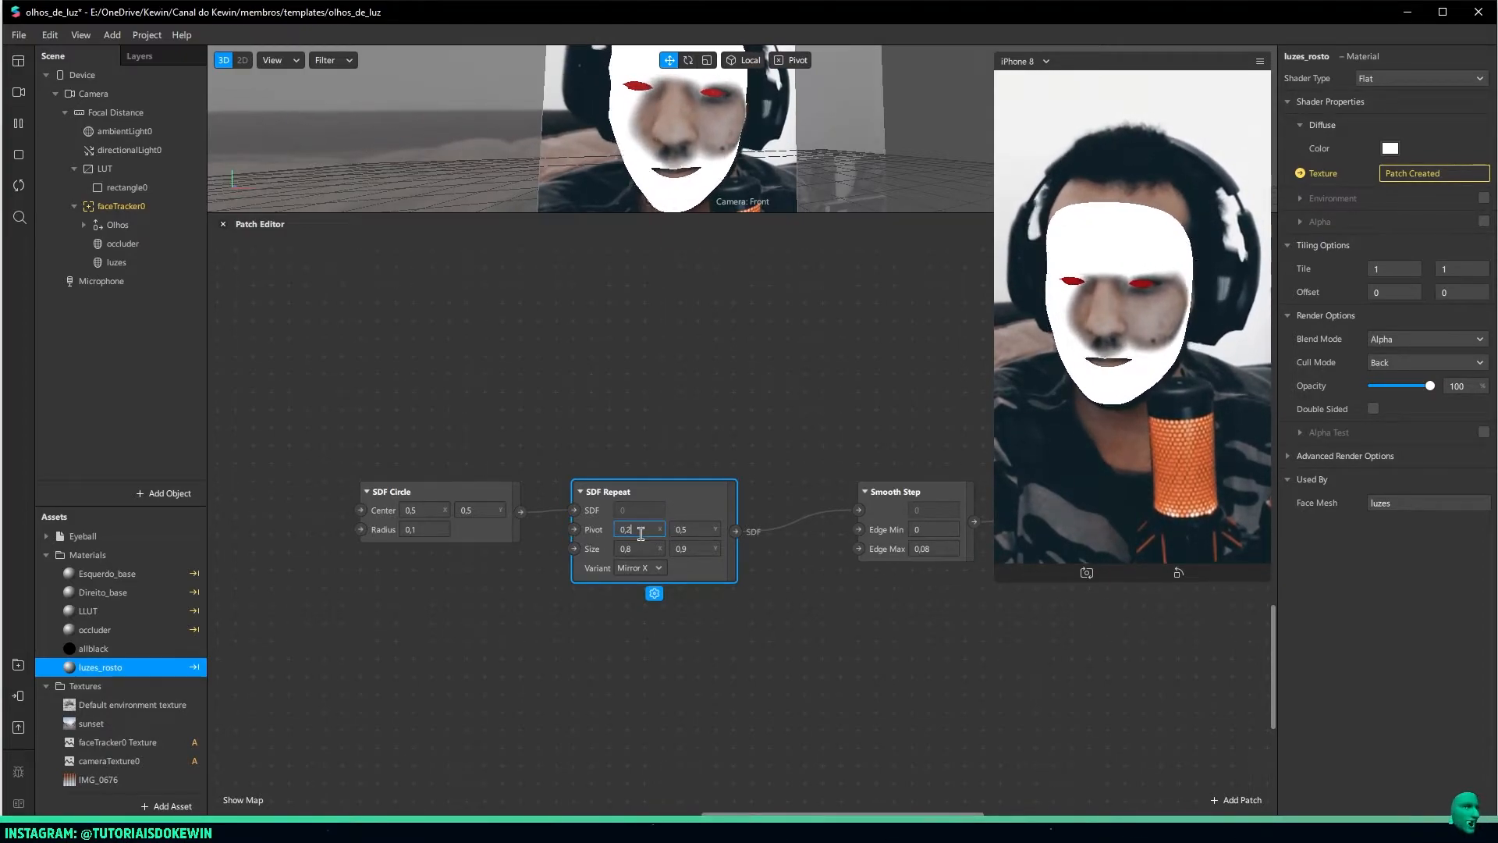
{"action": "key", "text": "BackSpace"}
{"action": "type", "text": "5"}
{"action": "key", "text": "Return"}
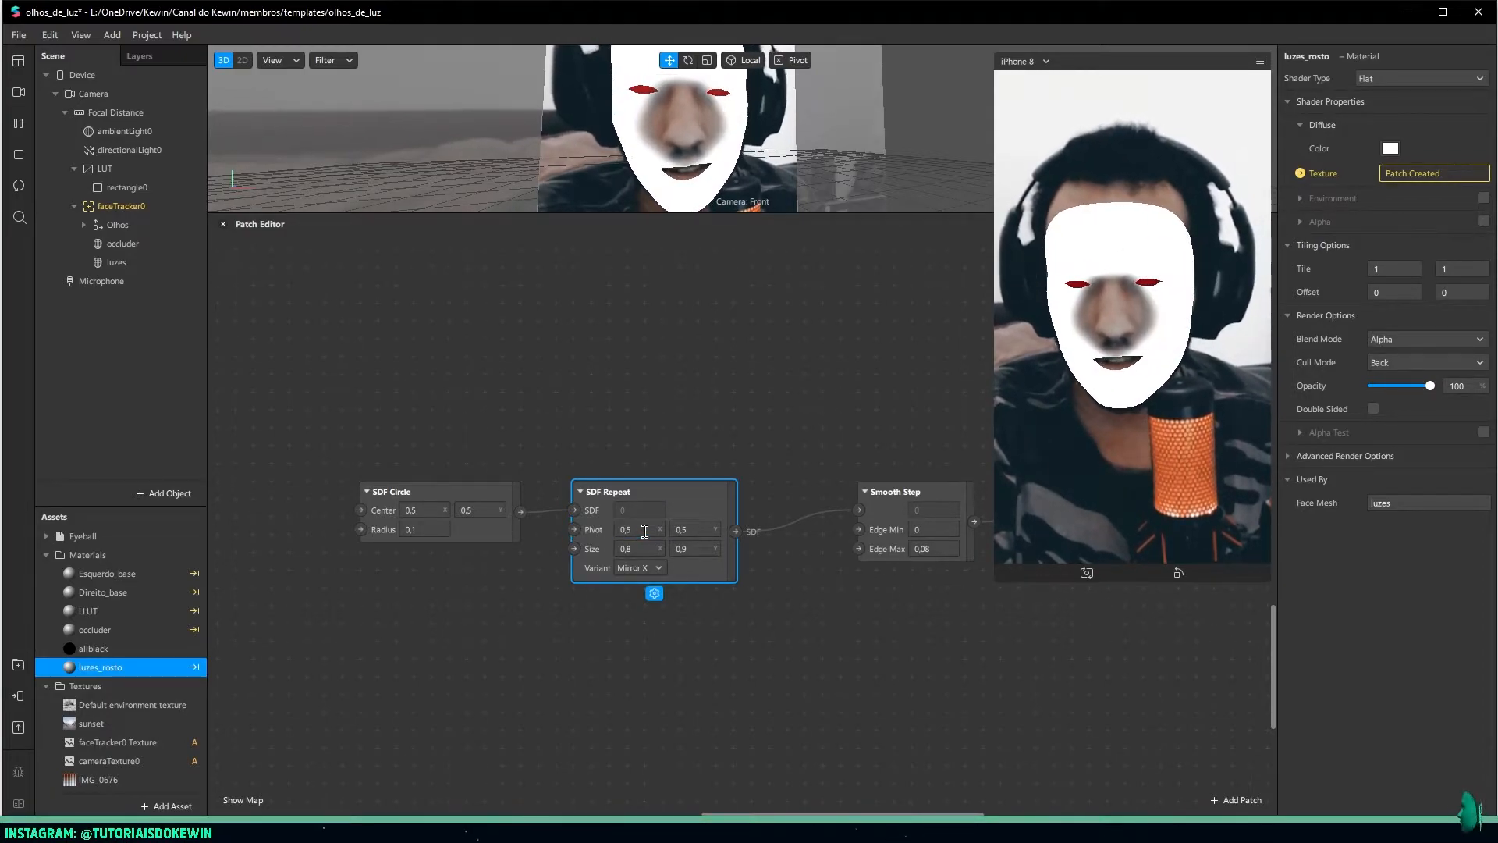
Lower the SDF Circle's X center through 0,4 to 0,3
{"action": "left_click", "coordinate": [422, 511]}
{"action": "key", "text": "BackSpace"}
{"action": "type", "text": "4"}
{"action": "key", "text": "Return"}
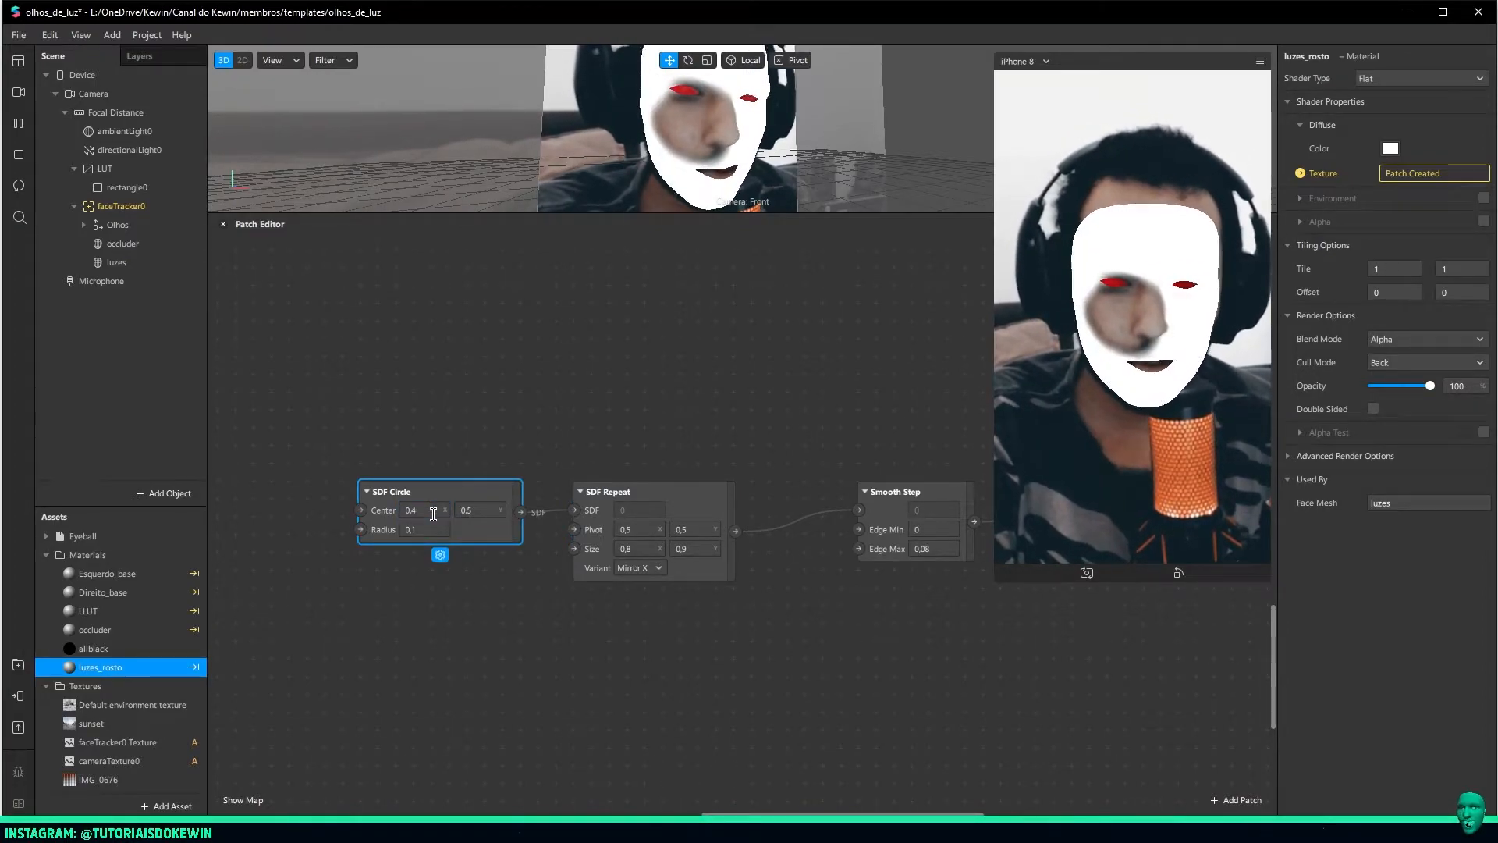
{"action": "left_click", "coordinate": [429, 511]}
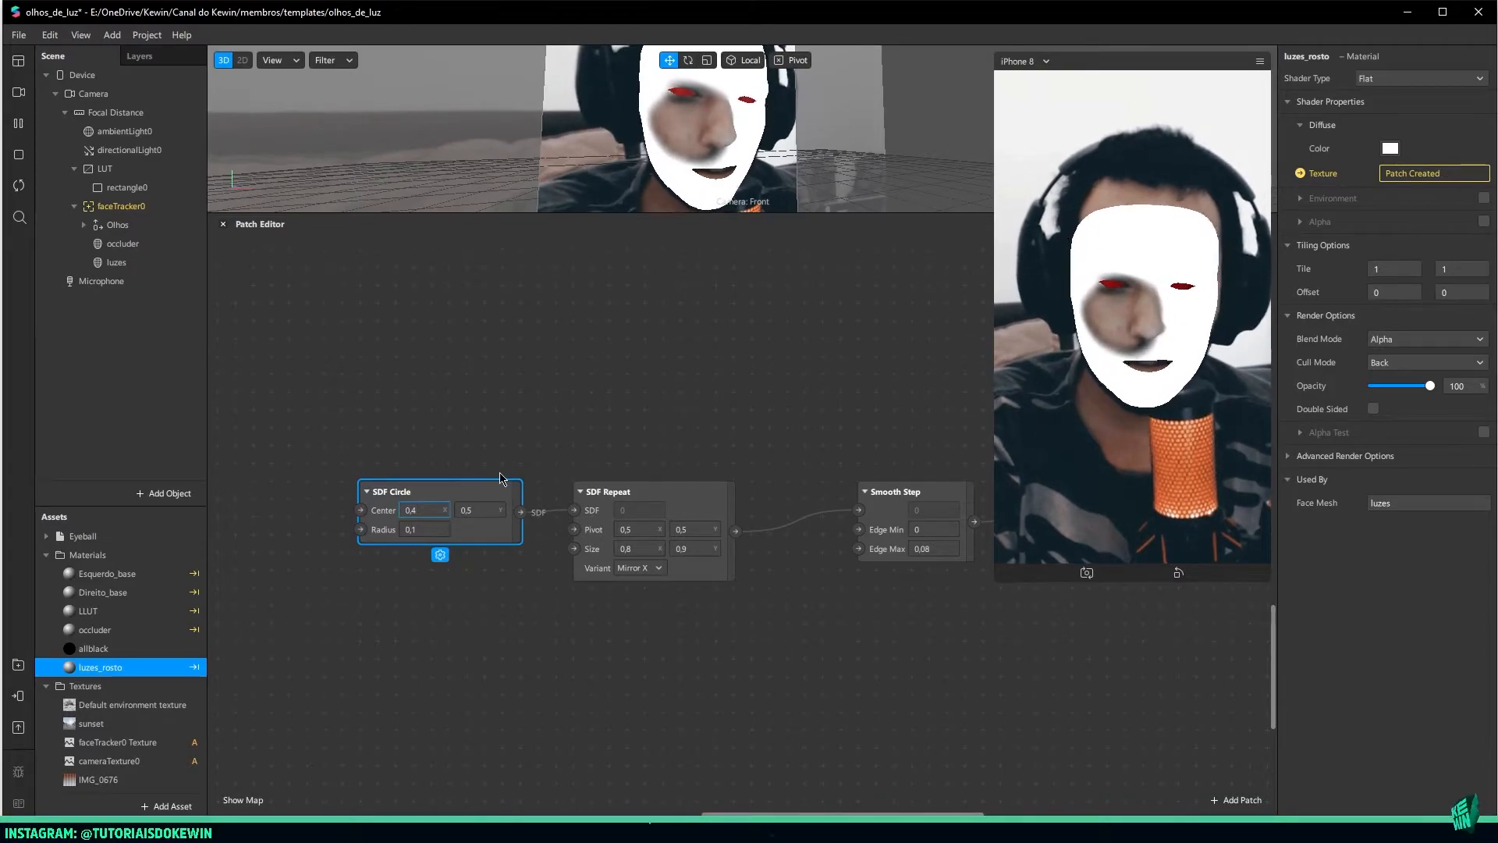
{"action": "key", "text": "BackSpace"}
{"action": "type", "text": "3"}
{"action": "key", "text": "Return"}
Set the SDF Circle's Y center to 0,4
{"action": "left_click", "coordinate": [481, 510]}
{"action": "key", "text": "BackSpace"}
{"action": "type", "text": "4"}
{"action": "key", "text": "Return"}
Try an X center of 0,4 with Y centers of 0,5 and 0,3 on the SDF Circle, returning Y to 0,4
{"action": "left_click", "coordinate": [434, 510]}
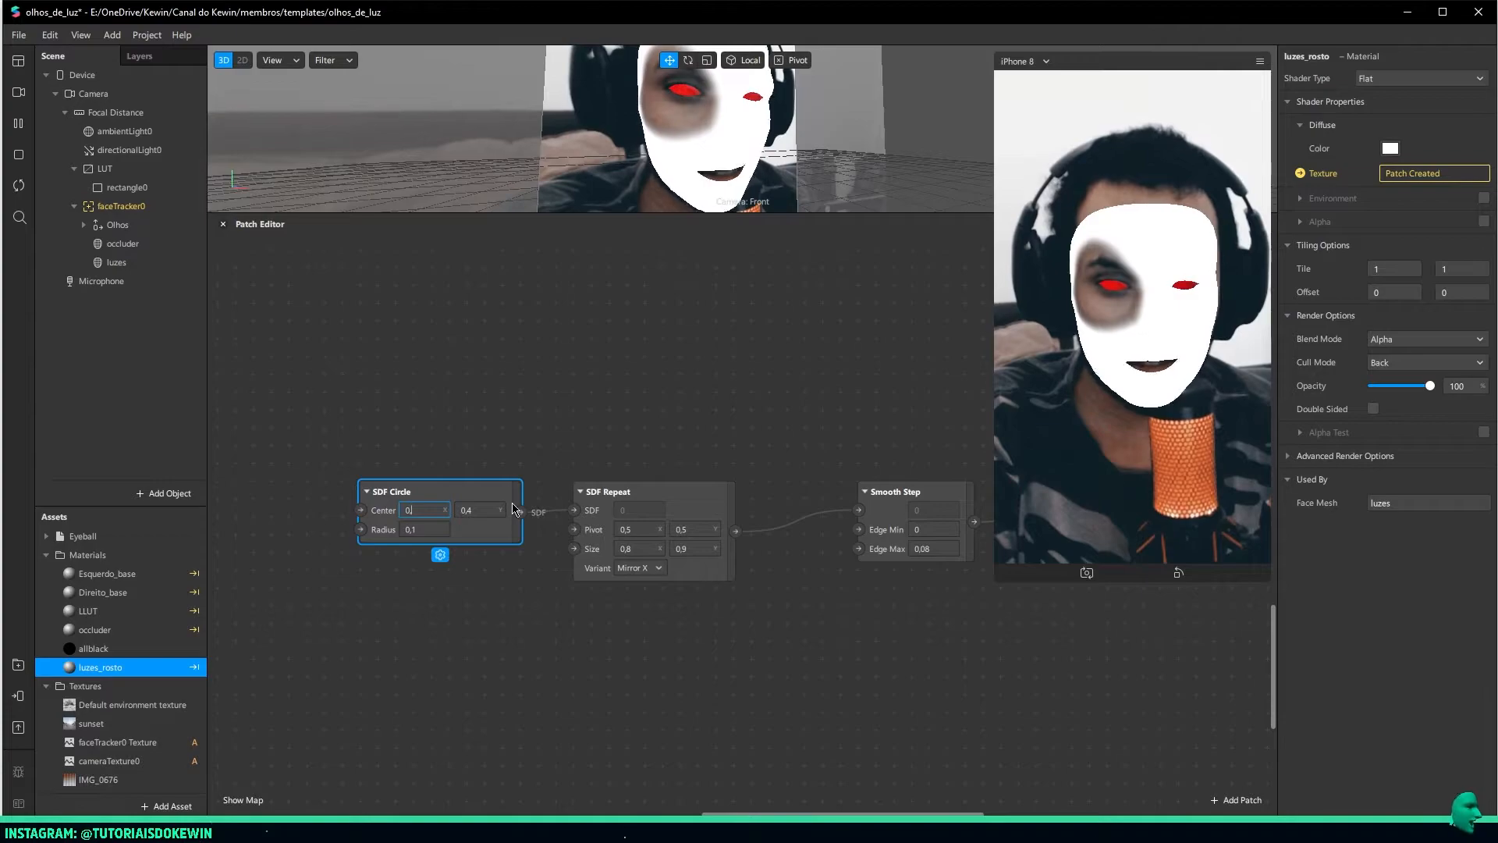
{"action": "type", "text": "4"}
{"action": "key", "text": "Return"}
{"action": "left_click", "coordinate": [482, 509]}
{"action": "key", "text": "BackSpace"}
{"action": "type", "text": "5"}
{"action": "key", "text": "Return"}
{"action": "left_click", "coordinate": [482, 509]}
{"action": "key", "text": "BackSpace"}
{"action": "type", "text": "3"}
{"action": "key", "text": "Return"}
{"action": "left_click", "coordinate": [482, 508]}
{"action": "key", "text": "BackSpace"}
{"action": "type", "text": "4"}
{"action": "key", "text": "Return"}
Try an X center of 0,5 on the SDF Circle and return it to 0,3
{"action": "left_click", "coordinate": [432, 510]}
{"action": "key", "text": "BackSpace"}
{"action": "type", "text": "5"}
{"action": "key", "text": "Return"}
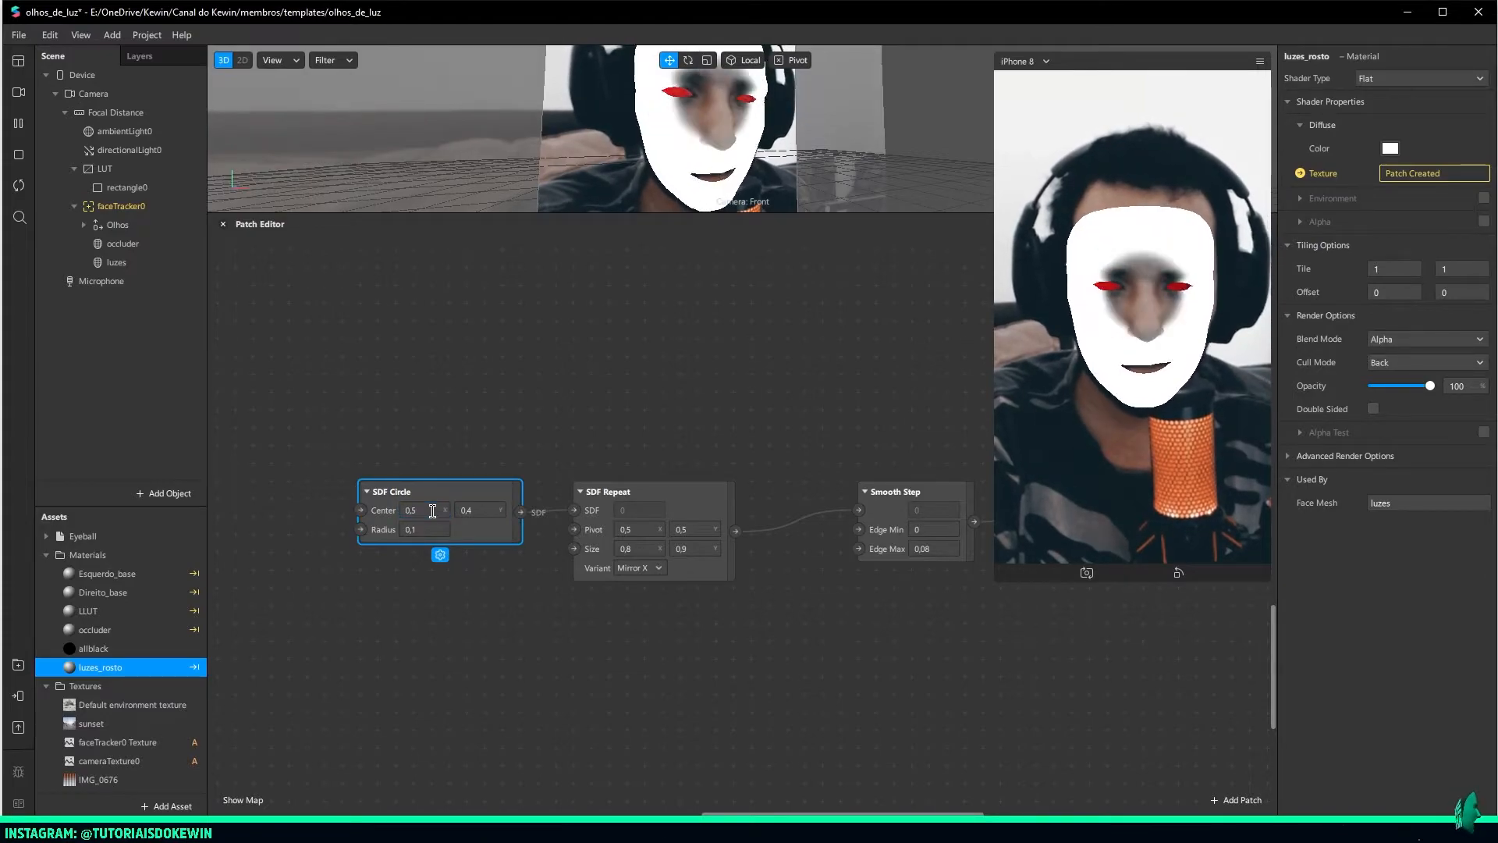
{"action": "left_click", "coordinate": [432, 510]}
{"action": "key", "text": "BackSpace"}
{"action": "type", "text": "3"}
{"action": "key", "text": "Return"}
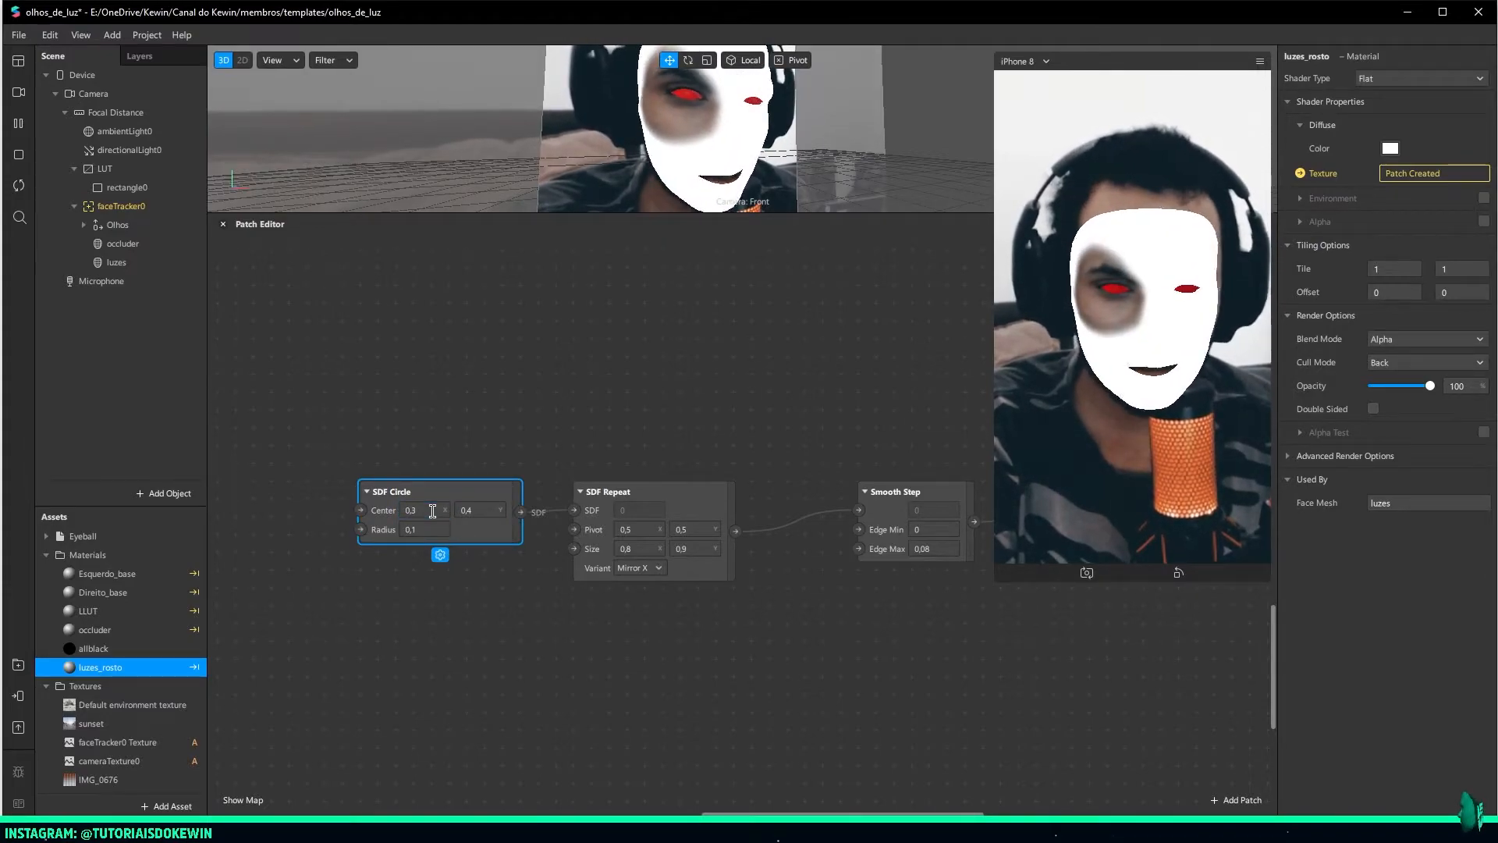
Delete the SDF Repeat patch and move the SDF Circle closer to the Smooth Step patch
{"action": "left_click", "coordinate": [434, 529]}
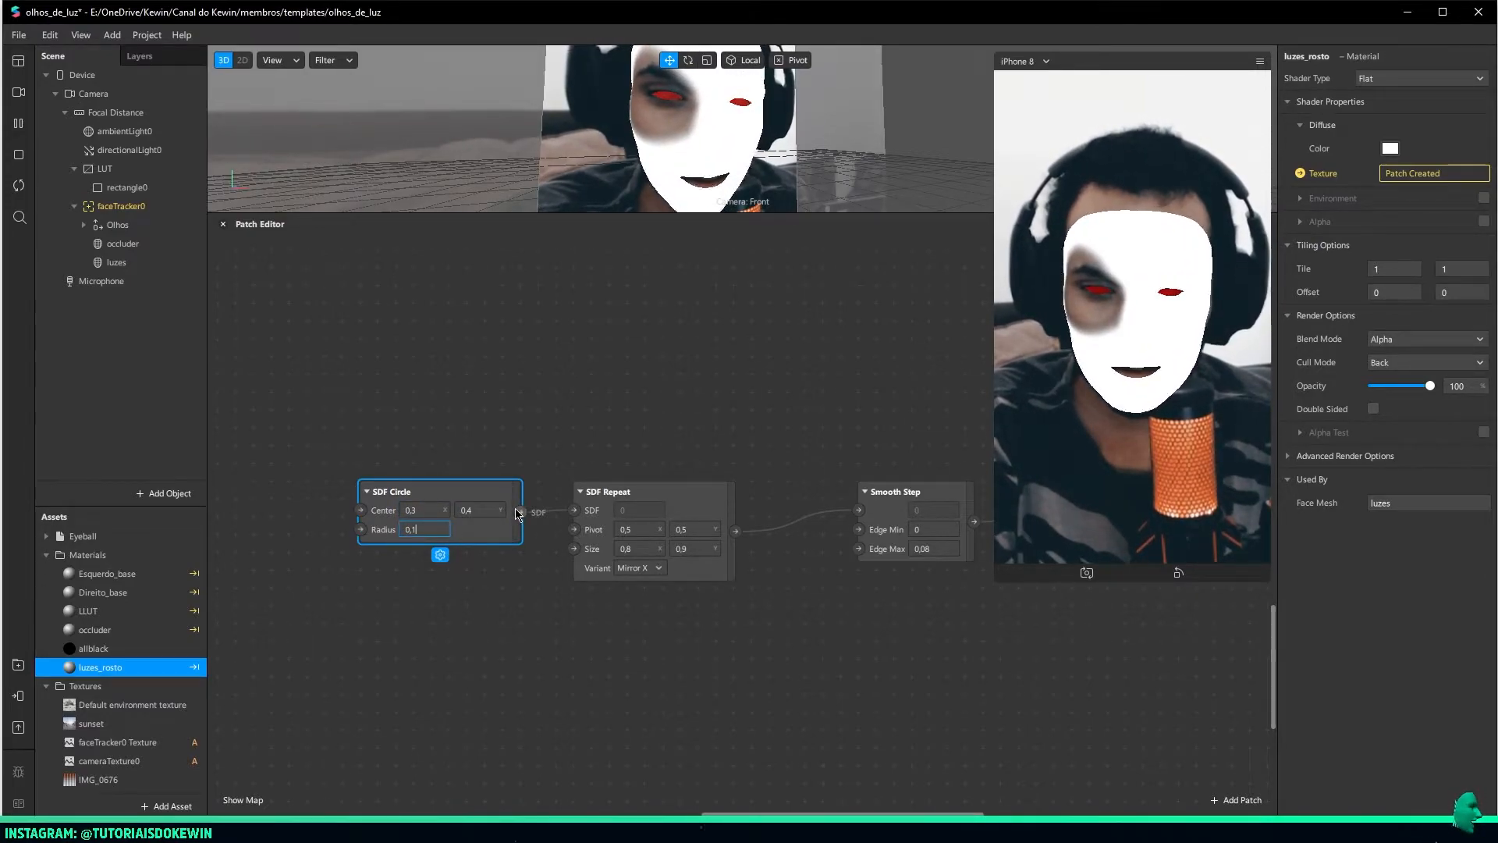
{"action": "left_click_drag", "start_coordinate": [683, 485], "coordinate": [683, 444]}
{"action": "key", "text": "Delete"}
{"action": "left_click_drag", "start_coordinate": [477, 492], "coordinate": [671, 490]}
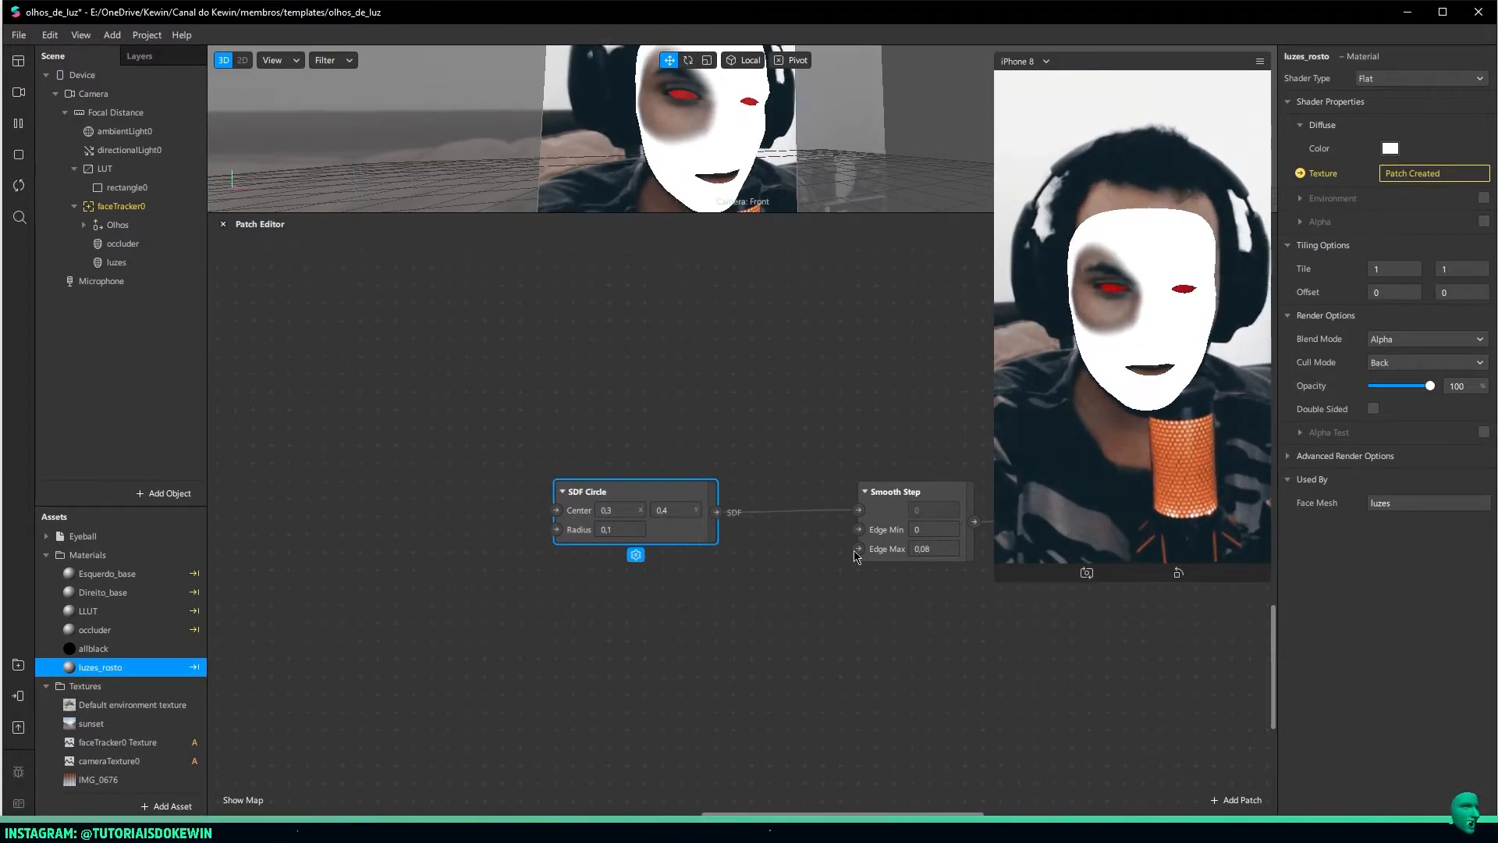
Try an Edge Max of 0,05 on the Smooth Step patch and settle on 0,07
{"action": "left_click", "coordinate": [939, 549]}
{"action": "type", "text": "5"}
{"action": "key", "text": "Return"}
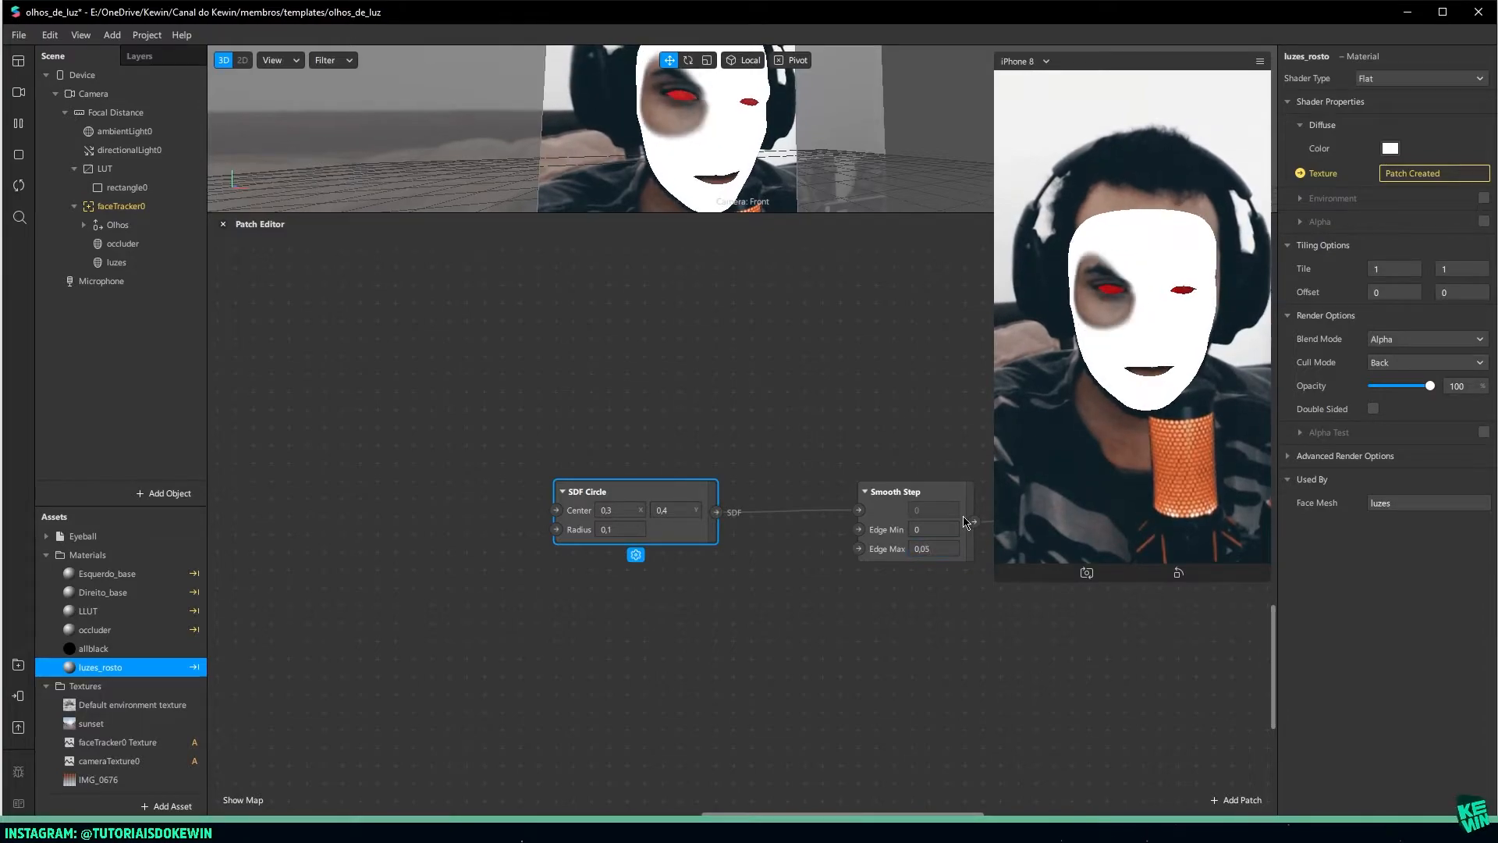
{"action": "left_click", "coordinate": [943, 548]}
{"action": "key", "text": "BackSpace"}
{"action": "type", "text": "7"}
{"action": "key", "text": "Return"}
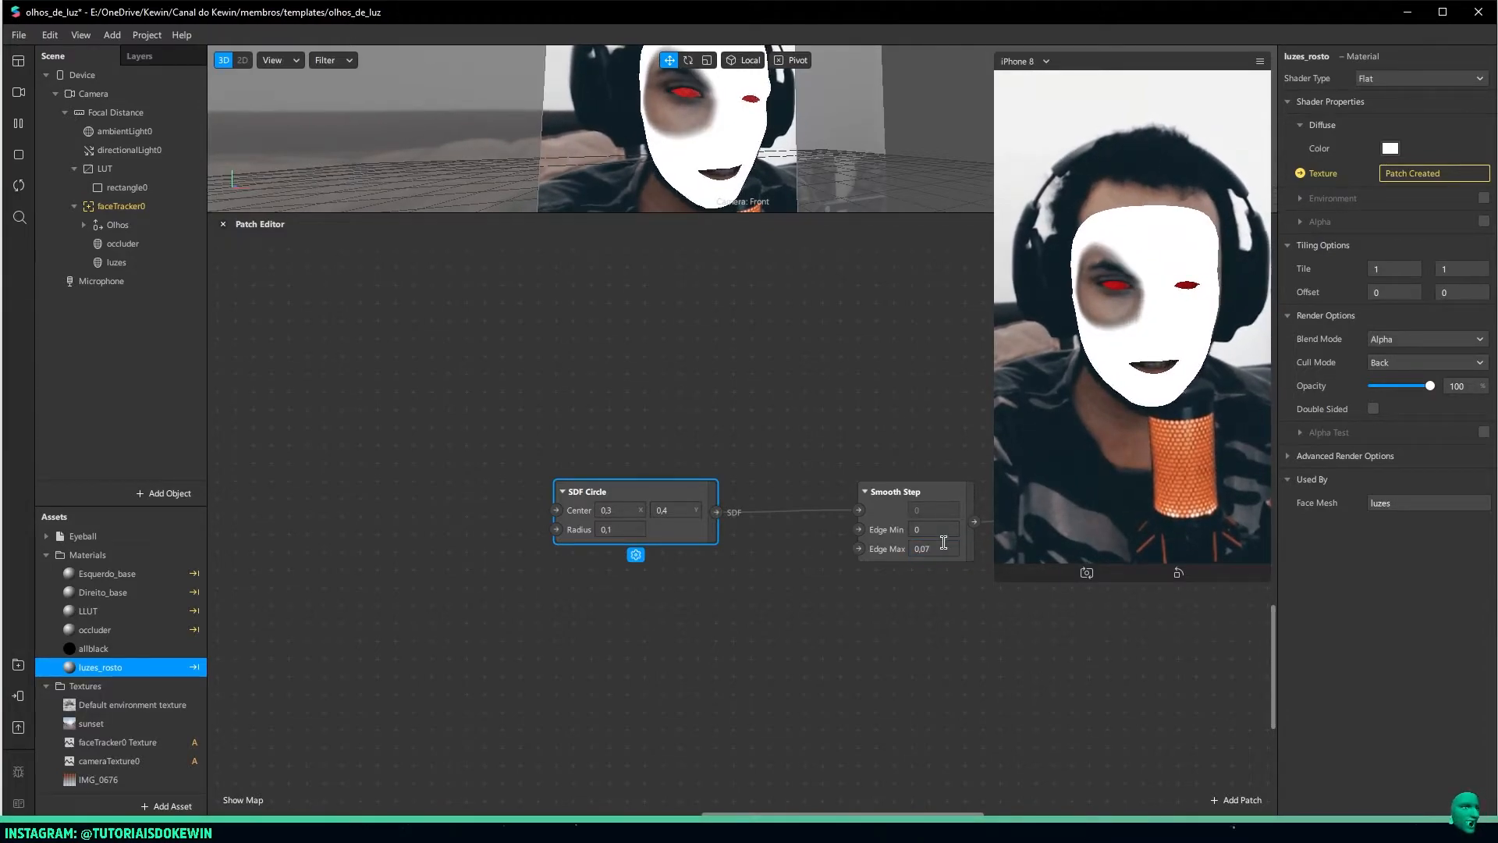
Set the SDF Circle's radius to 0,05 and its X center to 0,35
{"action": "left_click", "coordinate": [620, 529]}
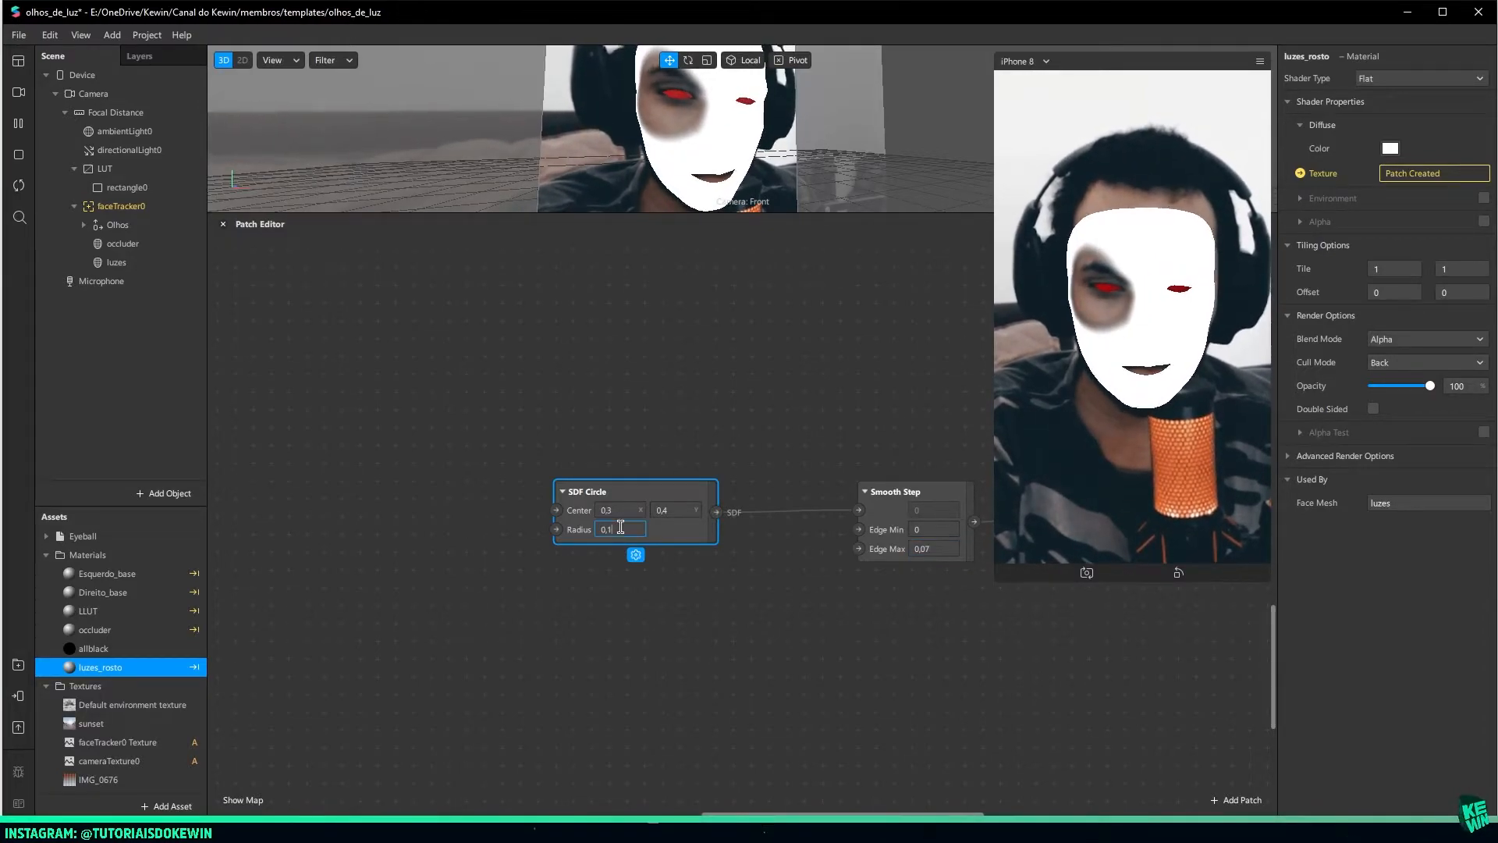
{"action": "type", "text": "05"}
{"action": "key", "text": "Return"}
{"action": "left_click", "coordinate": [623, 508]}
{"action": "type", "text": "4"}
{"action": "key", "text": "Return"}
{"action": "left_click", "coordinate": [623, 508]}
{"action": "key", "text": "BackSpace"}
{"action": "type", "text": "5"}
{"action": "key", "text": "Return"}
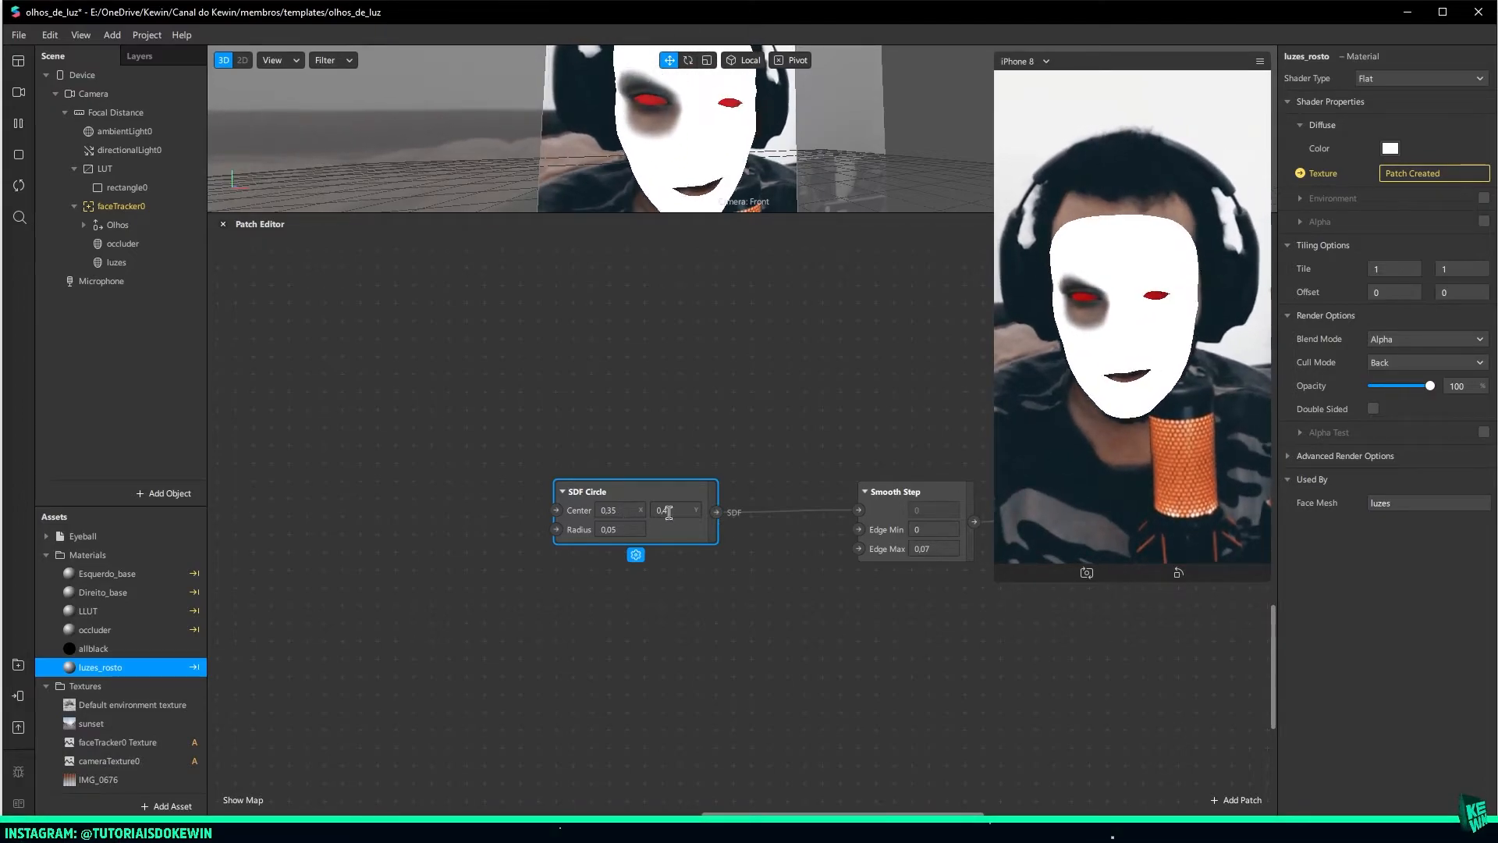
Insert an SDF Union patch between the SDF Circle and Smooth Step, feeding the circle into SDF 1
{"action": "left_click_drag", "start_coordinate": [711, 541], "coordinate": [553, 541]}
{"action": "left_click", "coordinate": [651, 567]}
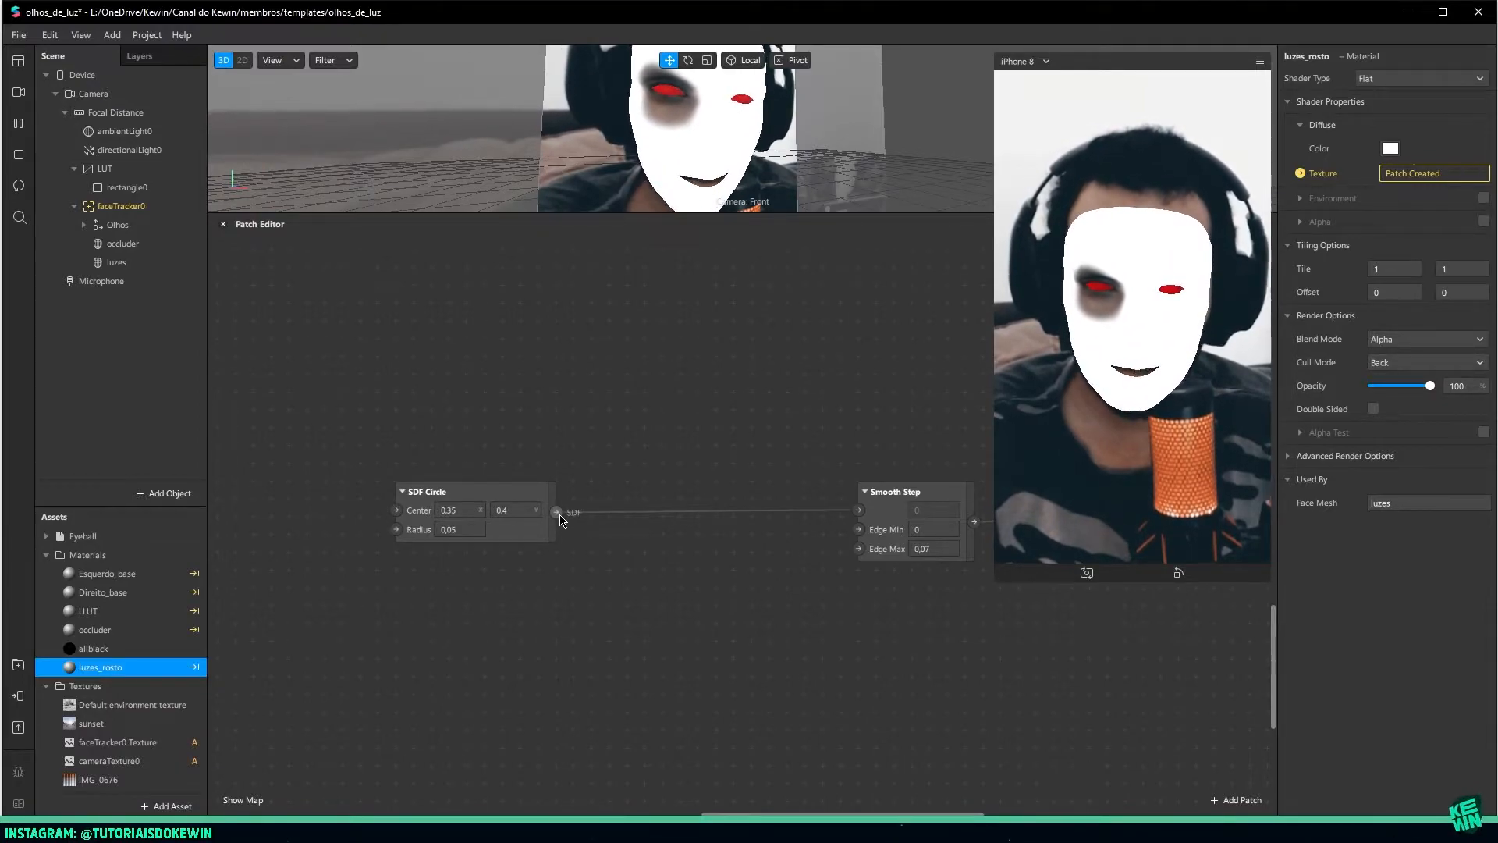
{"action": "left_click_drag", "start_coordinate": [559, 515], "coordinate": [710, 552]}
{"action": "type", "text": "sdf"}
{"action": "type", "text": " union"}
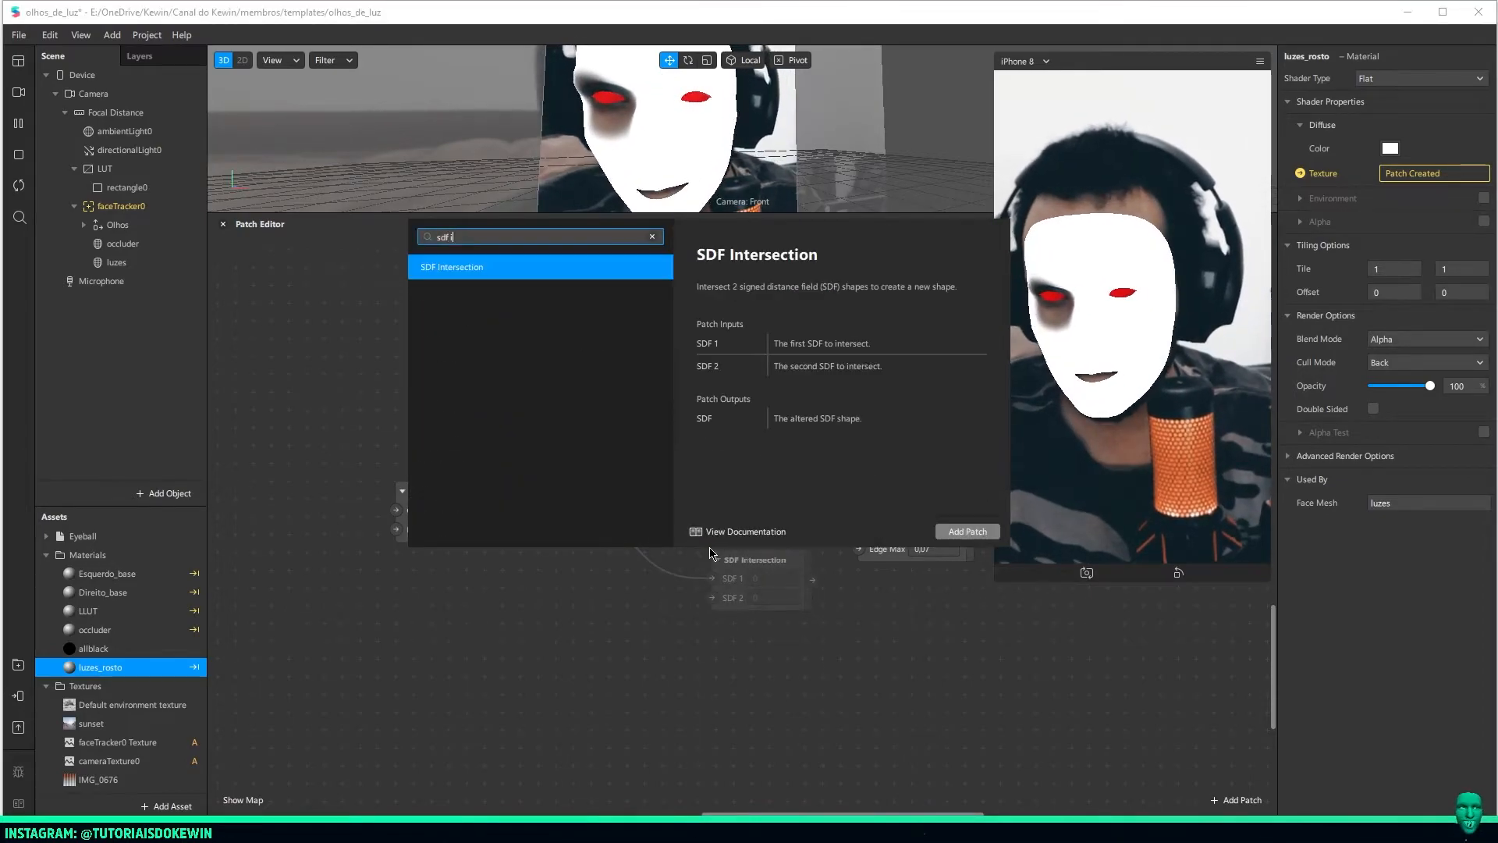
{"action": "key", "text": "Return"}
{"action": "left_click_drag", "start_coordinate": [812, 579], "coordinate": [859, 511]}
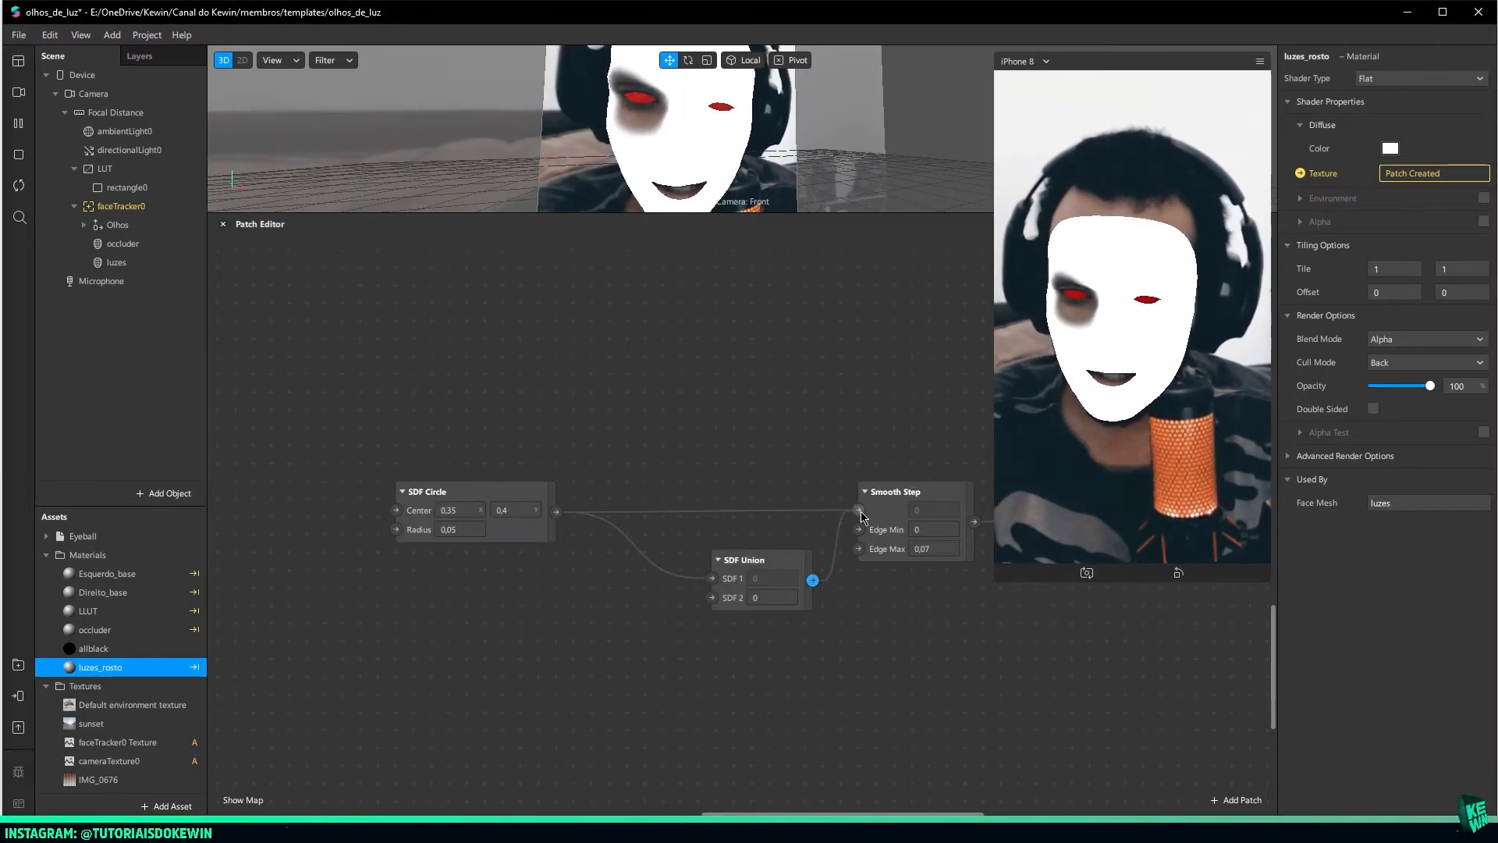
{"action": "left_click_drag", "start_coordinate": [768, 568], "coordinate": [732, 515]}
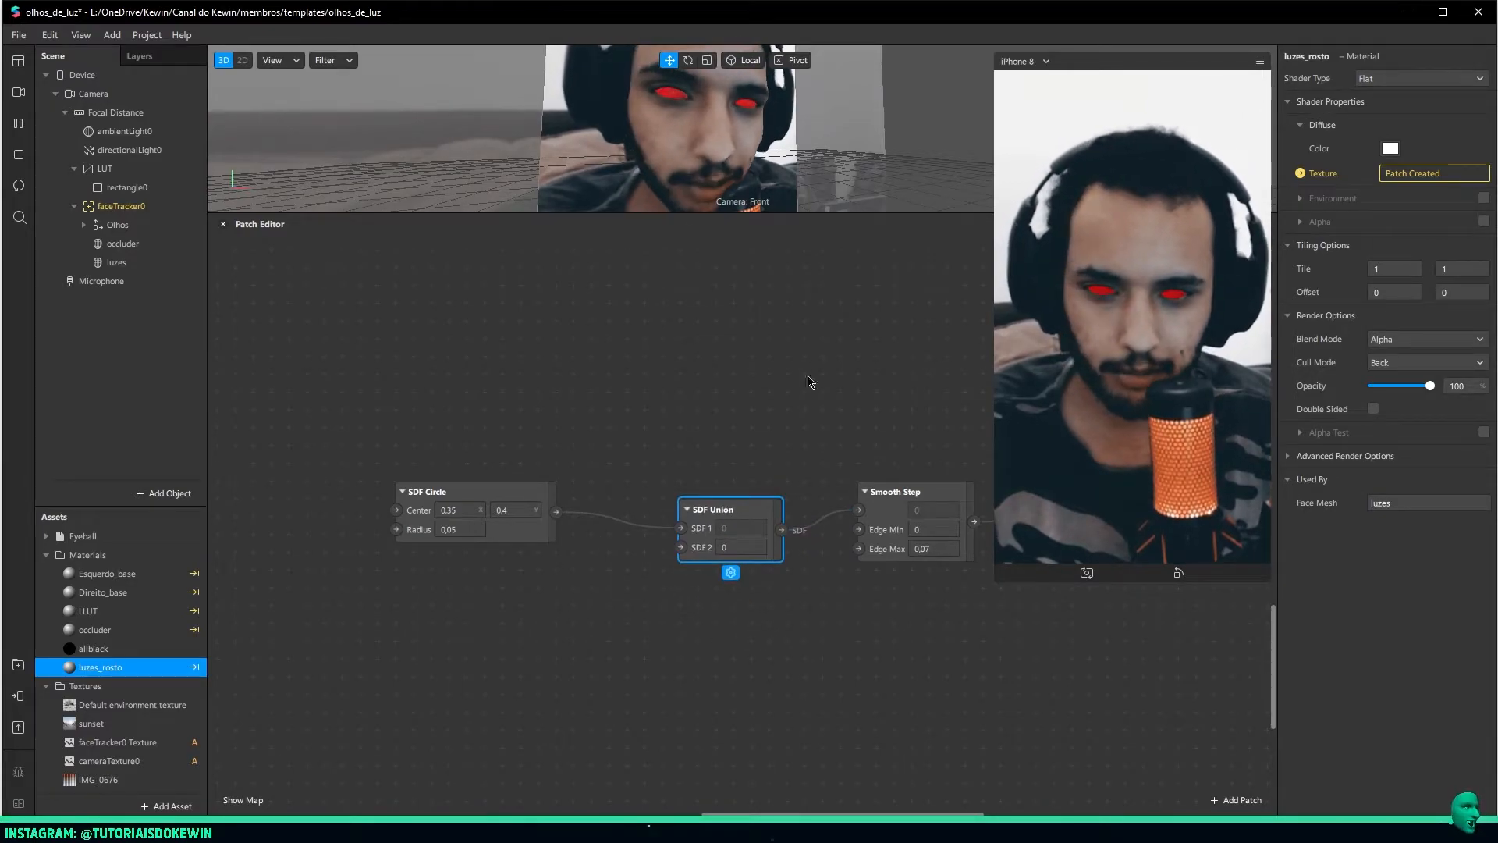
Duplicate the SDF Circle and connect the copy to the SDF 2 input of the SDF Union
{"action": "left_click_drag", "start_coordinate": [495, 491], "coordinate": [513, 438]}
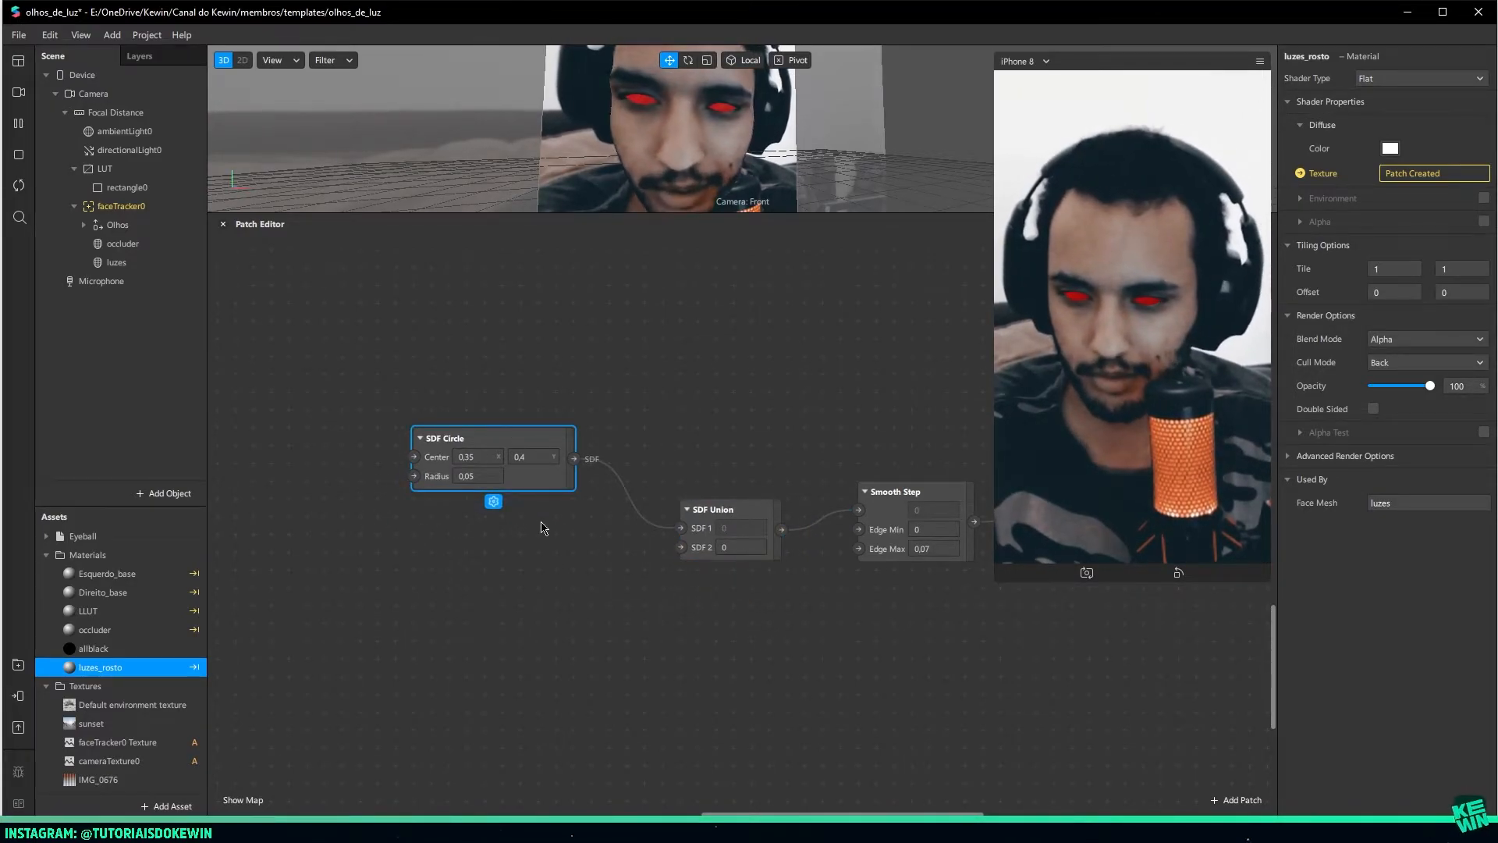
{"action": "key", "text": "ctrl+d"}
{"action": "left_click_drag", "start_coordinate": [565, 518], "coordinate": [681, 547]}
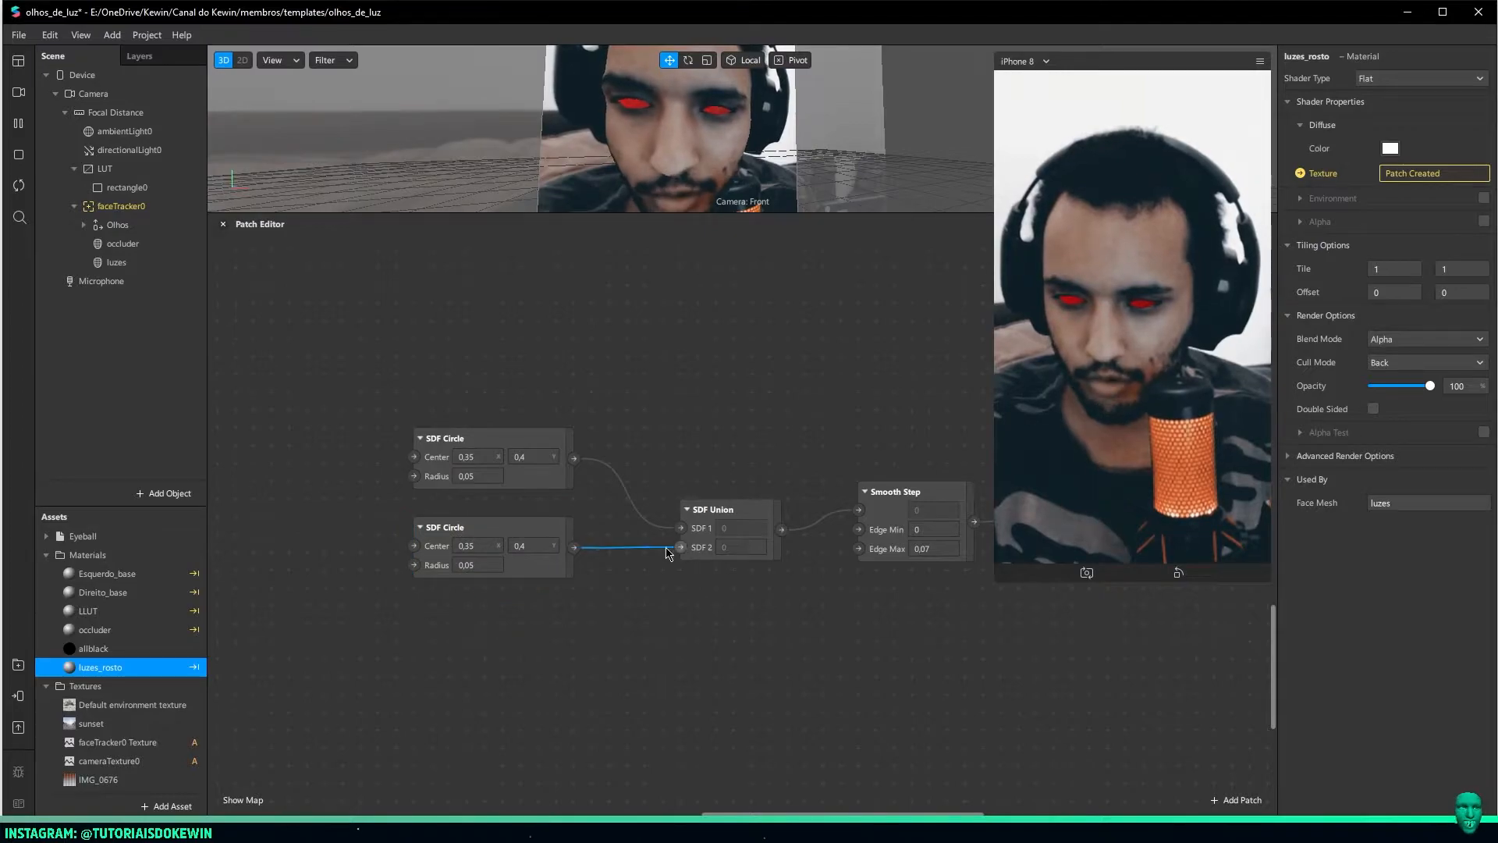
{"action": "left_click_drag", "start_coordinate": [527, 537], "coordinate": [526, 554]}
Try X center values of -0,35 and 0 on the duplicated SDF Circle
{"action": "left_click", "coordinate": [476, 560]}
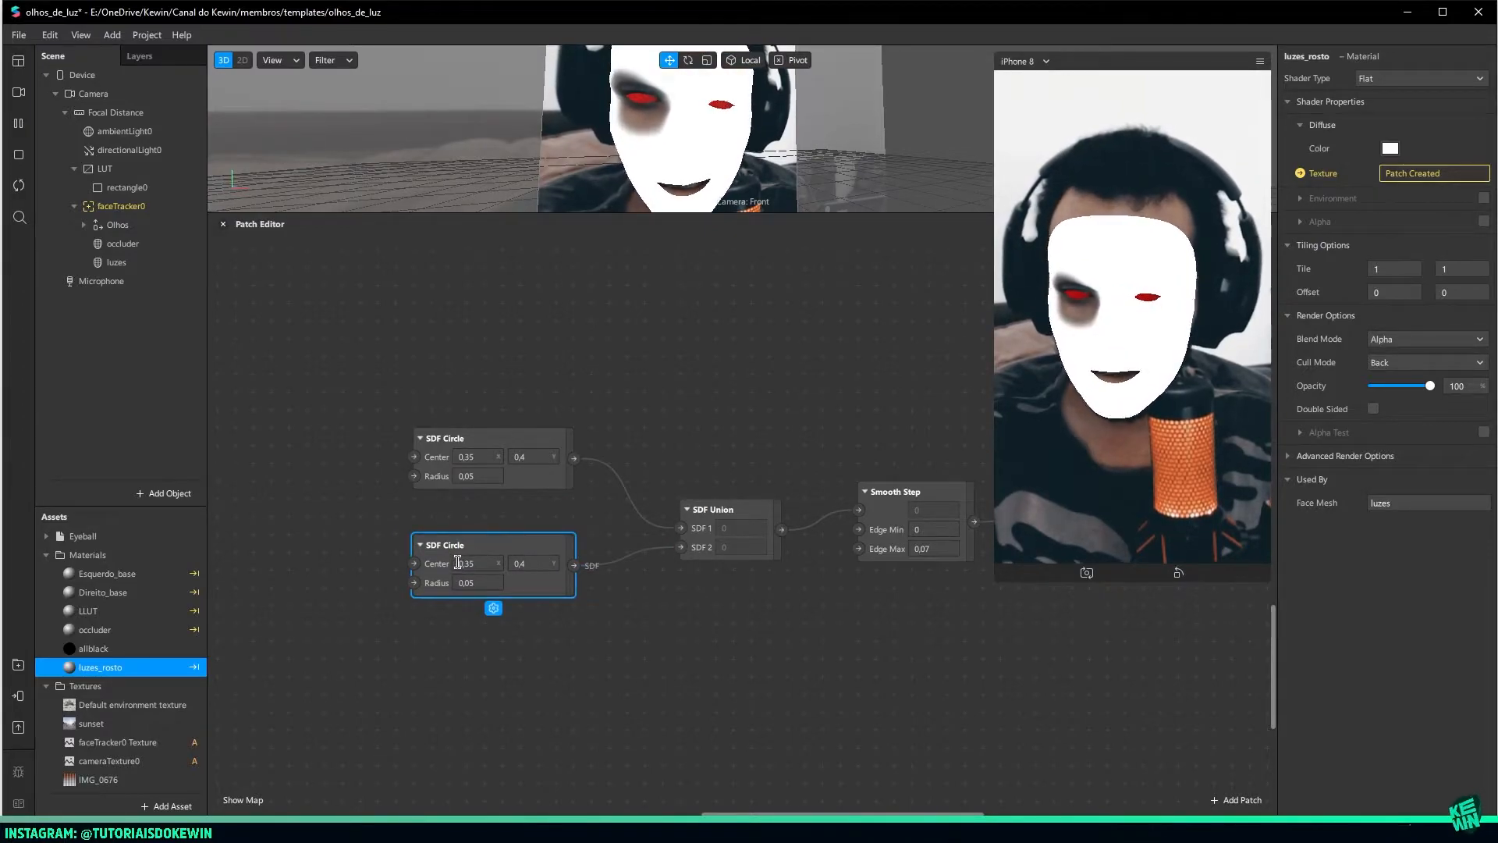
{"action": "type", "text": "-"}
{"action": "key", "text": "Return"}
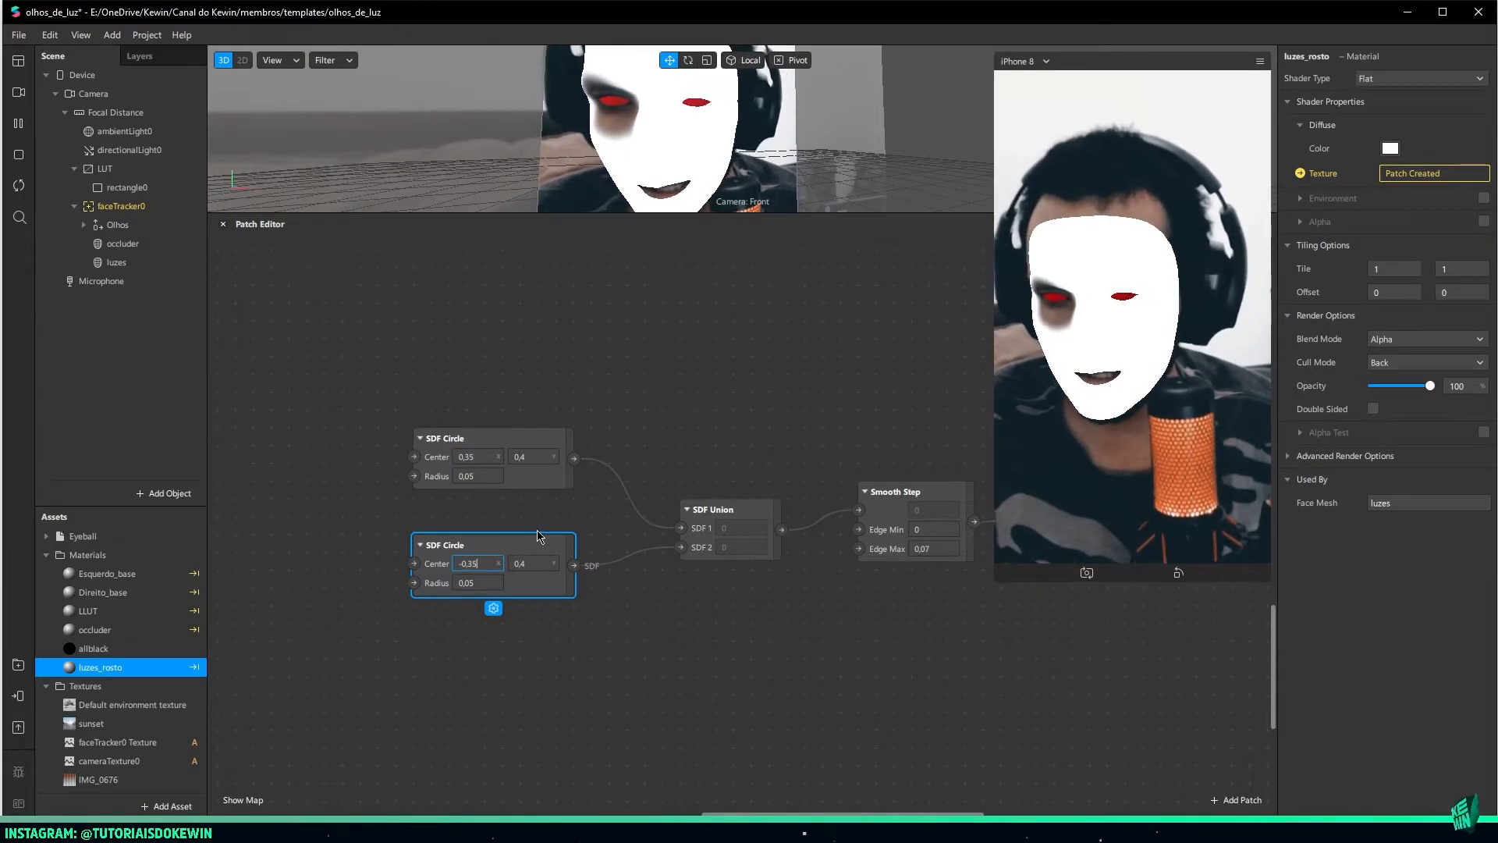
{"action": "key", "text": "BackSpace"}
{"action": "key", "text": "BackSpace"}
{"action": "key", "text": "BackSpace"}
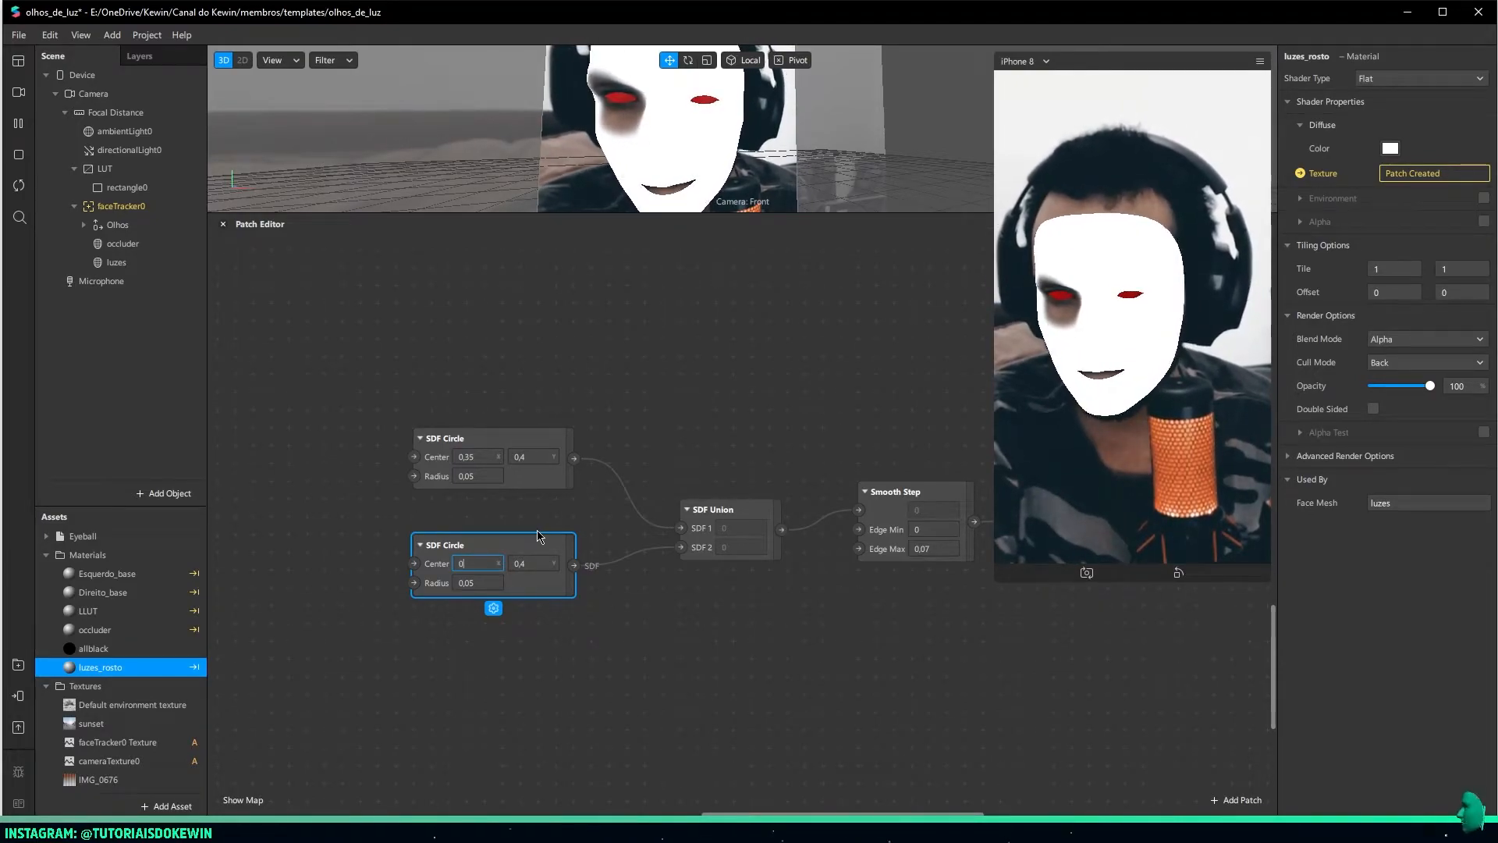
{"action": "key", "text": "Return"}
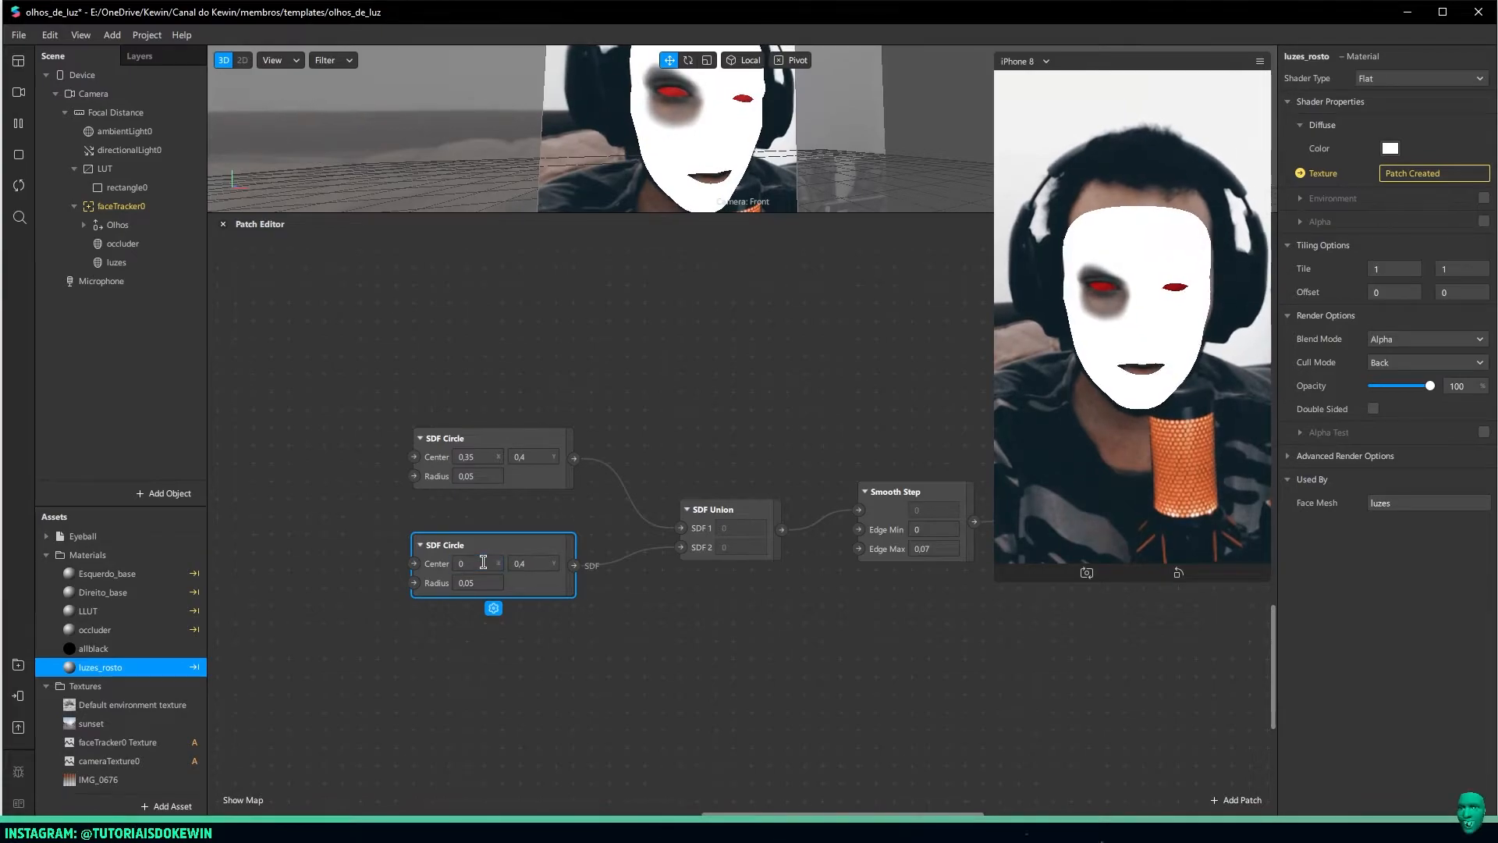
Adjust the duplicated SDF Circle's X center through 0,5, 0,6 and 0,7 to 0,65
{"action": "left_click", "coordinate": [483, 562]}
{"action": "type", "text": "0,5"}
{"action": "key", "text": "Return"}
{"action": "key", "text": "BackSpace"}
{"action": "type", "text": "6"}
{"action": "key", "text": "Return"}
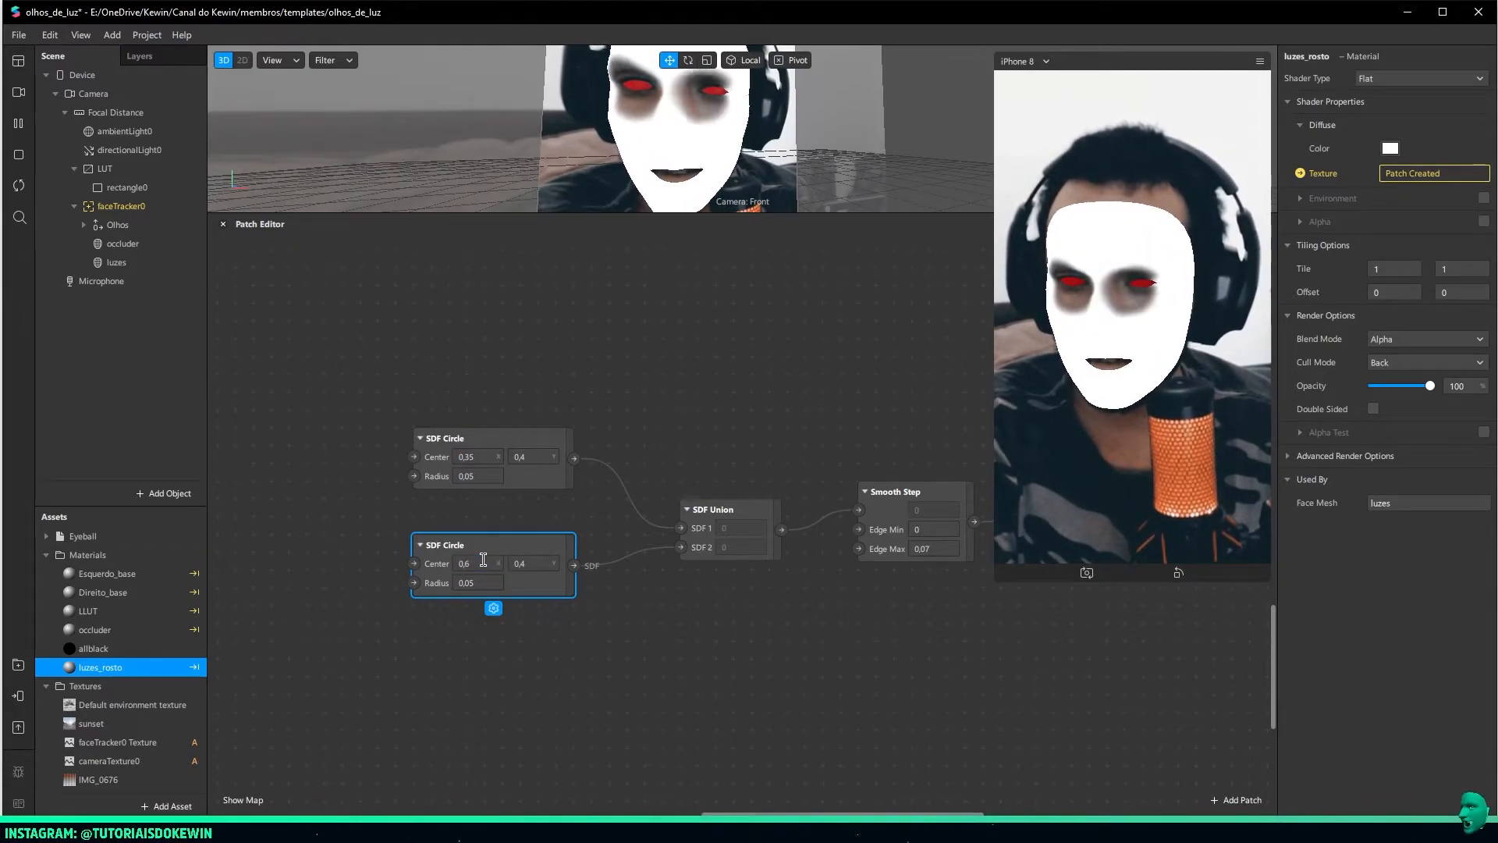
{"action": "left_click", "coordinate": [483, 562]}
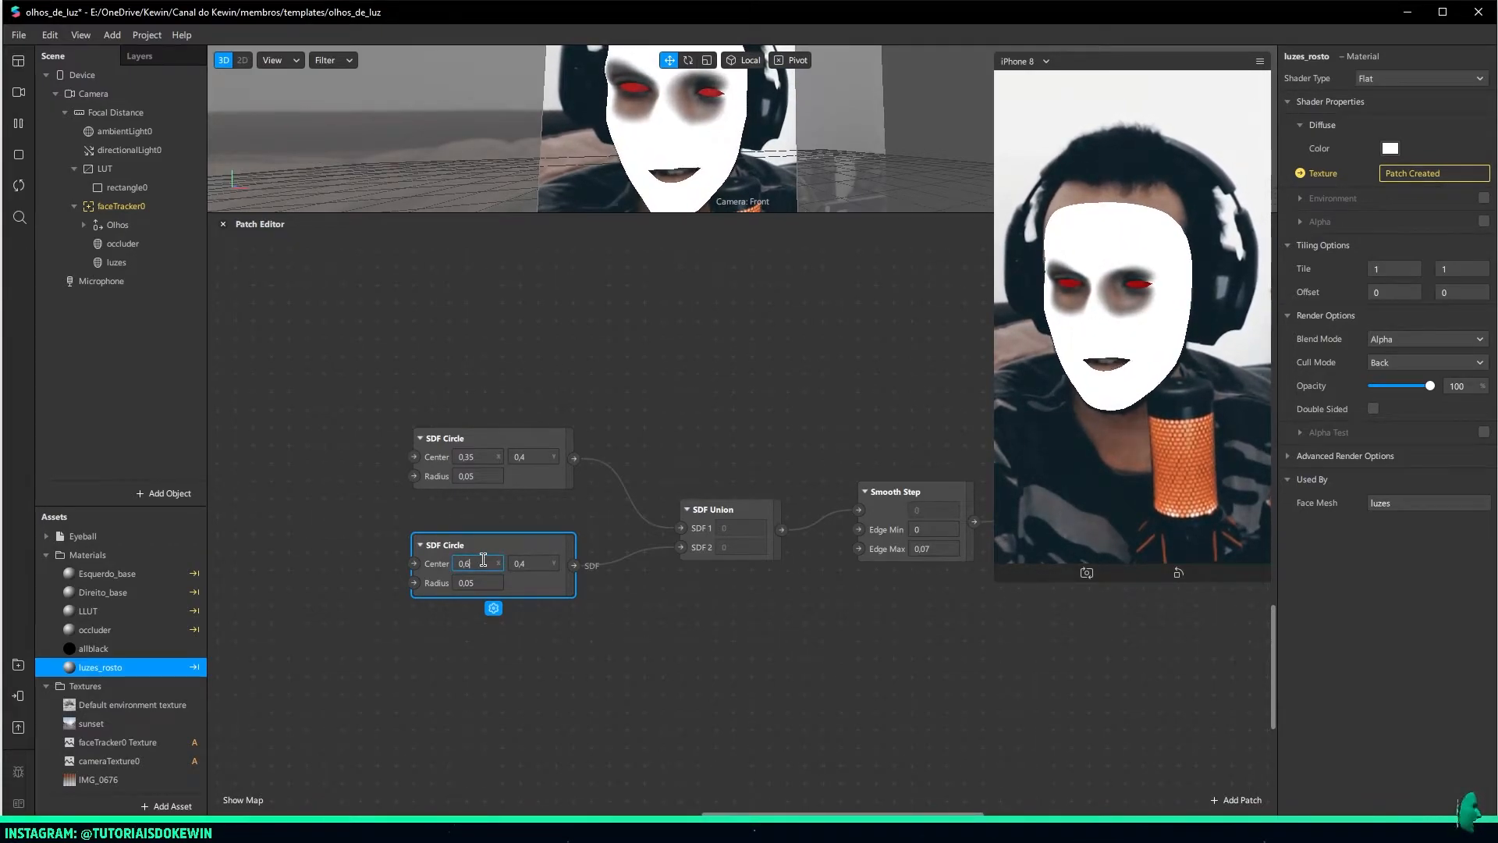
{"action": "key", "text": "BackSpace"}
{"action": "type", "text": "7"}
{"action": "key", "text": "Return"}
{"action": "left_click", "coordinate": [483, 559]}
{"action": "key", "text": "BackSpace"}
{"action": "type", "text": "65"}
{"action": "key", "text": "Return"}
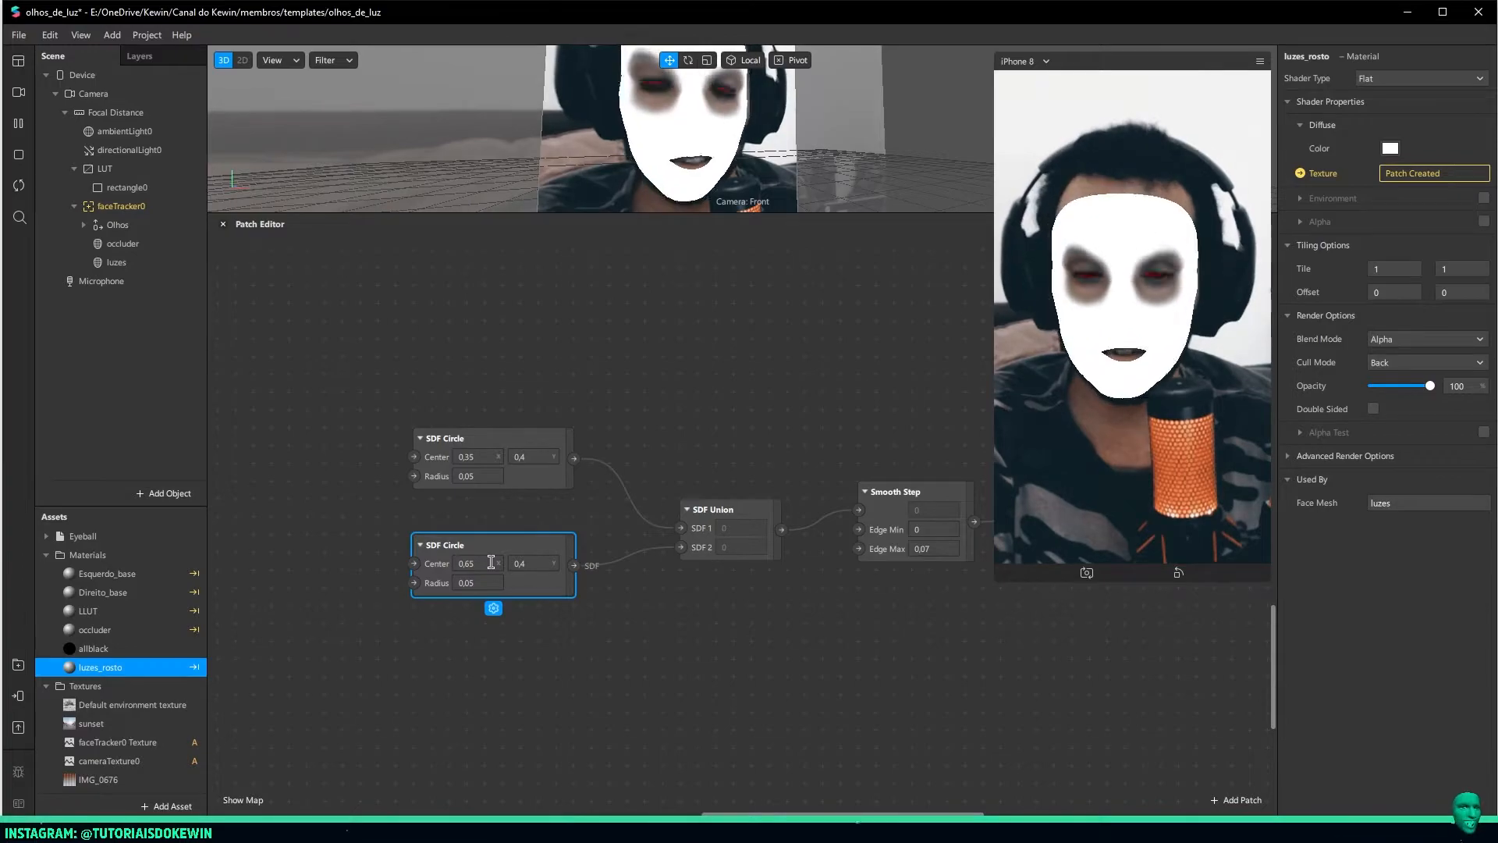
Move both SDF Circles away from the union and insert an SDF Scale patch between the first circle and SDF 1
{"action": "left_click_drag", "start_coordinate": [395, 407], "coordinate": [461, 550]}
{"action": "left_click_drag", "start_coordinate": [560, 563], "coordinate": [400, 563]}
{"action": "left_click", "coordinate": [569, 587]}
{"action": "mouse_move", "coordinate": [412, 458]}
{"action": "left_mouse_down"}
{"action": "mouse_move", "coordinate": [495, 499]}
{"action": "mouse_move", "coordinate": [502, 437]}
{"action": "left_mouse_up"}
{"action": "type", "text": "sdf sc"}
{"action": "left_click", "coordinate": [315, 213]}
{"action": "left_click_drag", "start_coordinate": [622, 468], "coordinate": [680, 528]}
Try a Y scale of 0,5 on the SDF Scale patch
{"action": "left_click", "coordinate": [577, 495]}
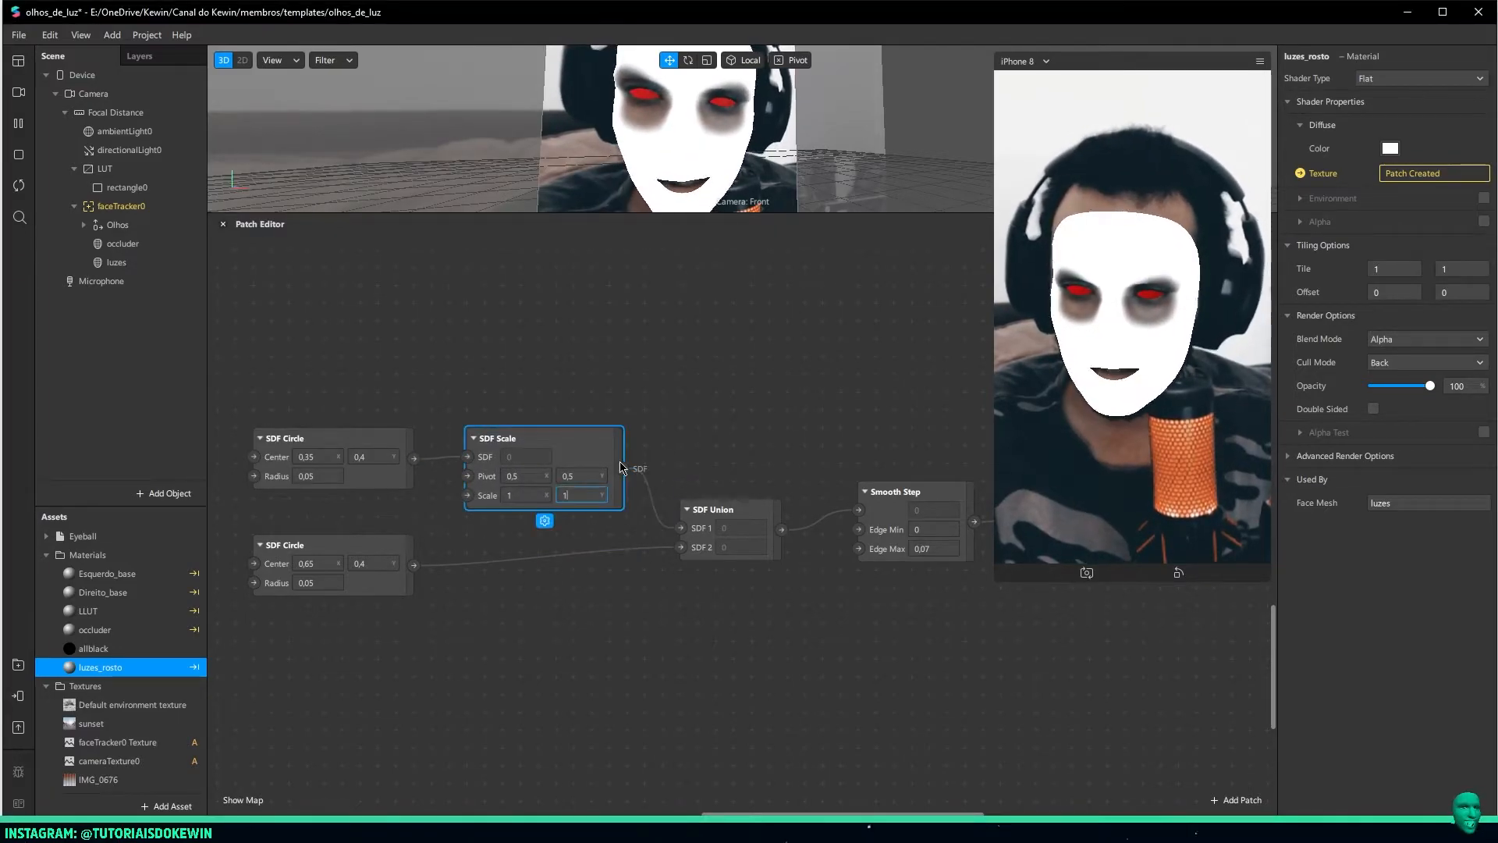
{"action": "type", "text": "0,5"}
{"action": "key", "text": "Return"}
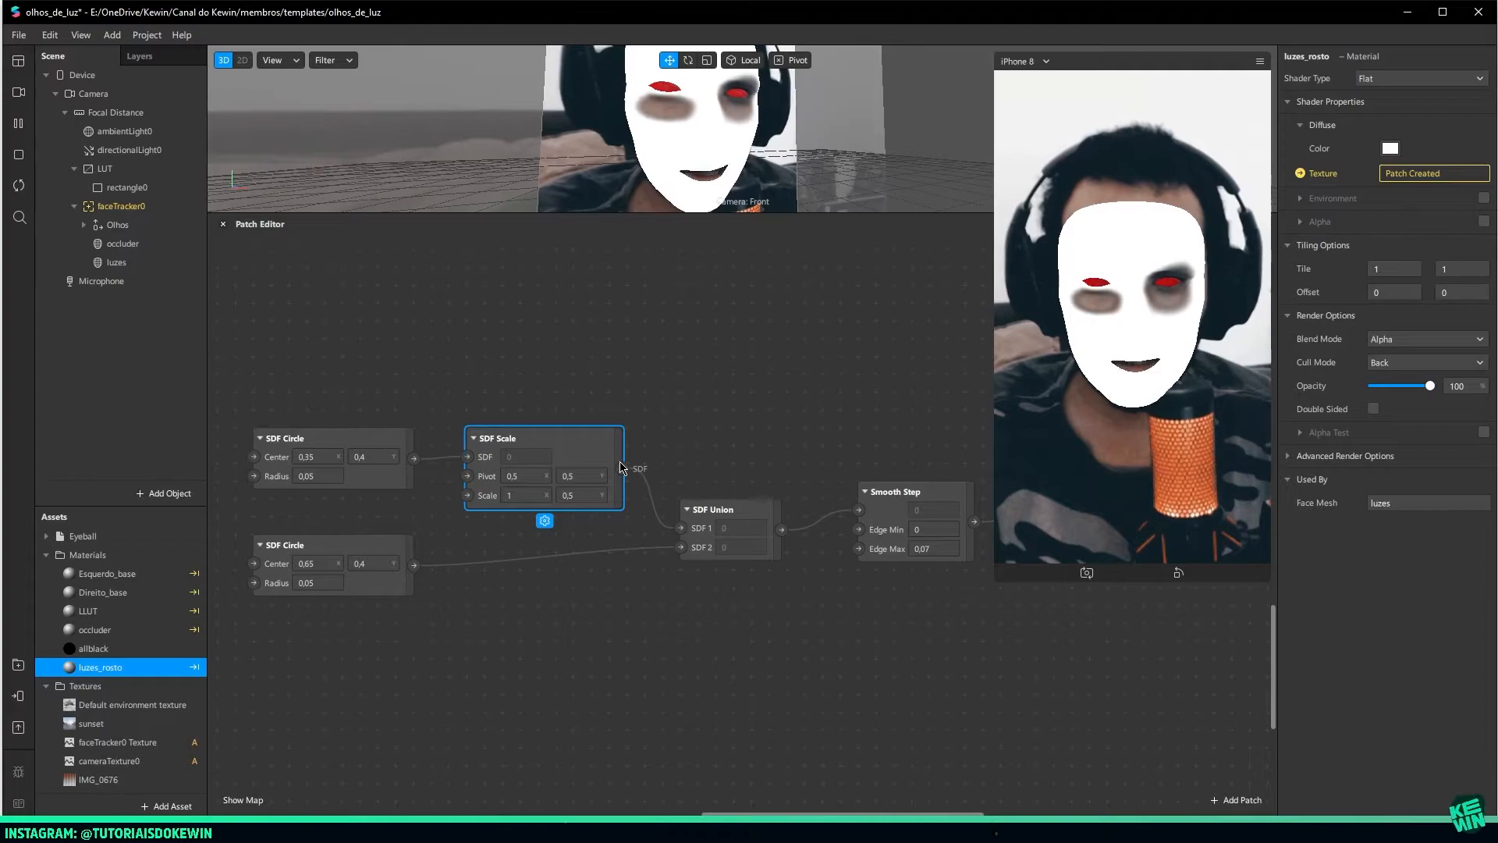
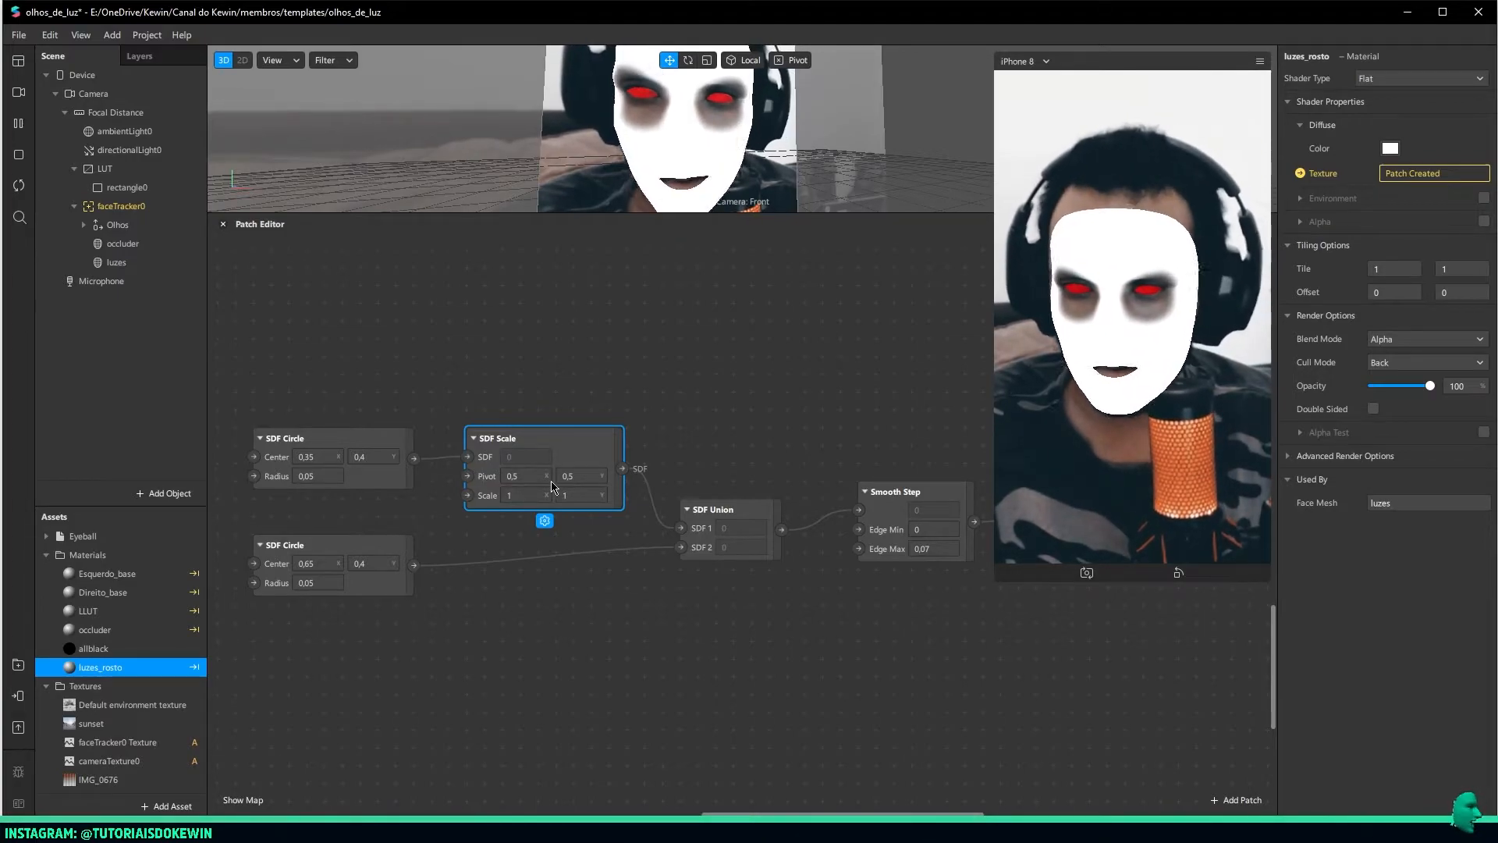
Set the SDF Scale patch's Y scale to 0,1
{"action": "left_click", "coordinate": [592, 476]}
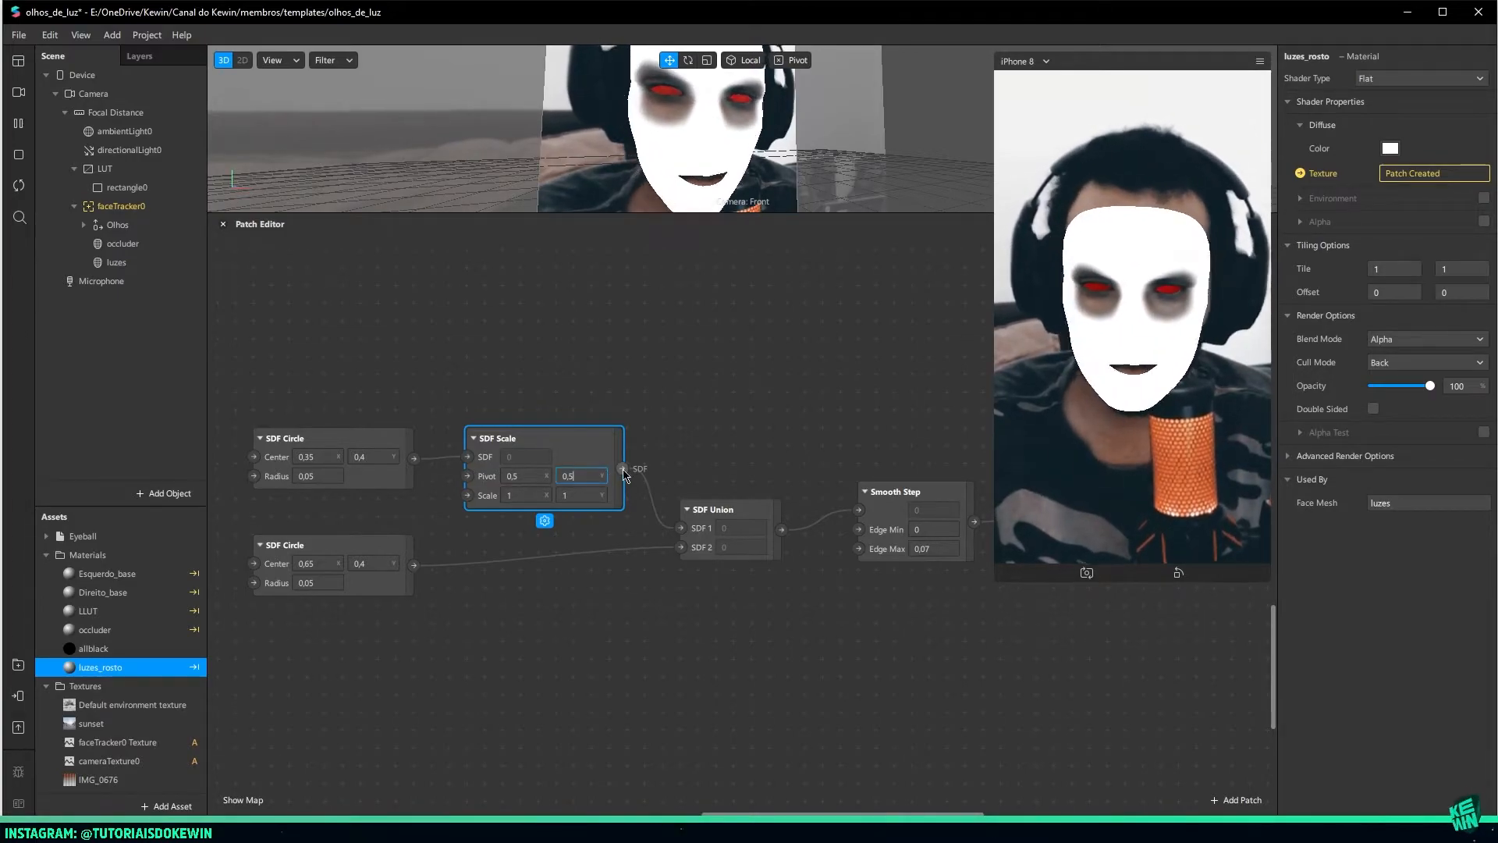
{"action": "left_click", "coordinate": [578, 496]}
{"action": "type", "text": "0,5,1"}
{"action": "key", "text": "Return"}
Set the SDF Scale patch's Y pivot to 0,4 to line the flattened circle up with the eye
{"action": "left_click", "coordinate": [582, 478]}
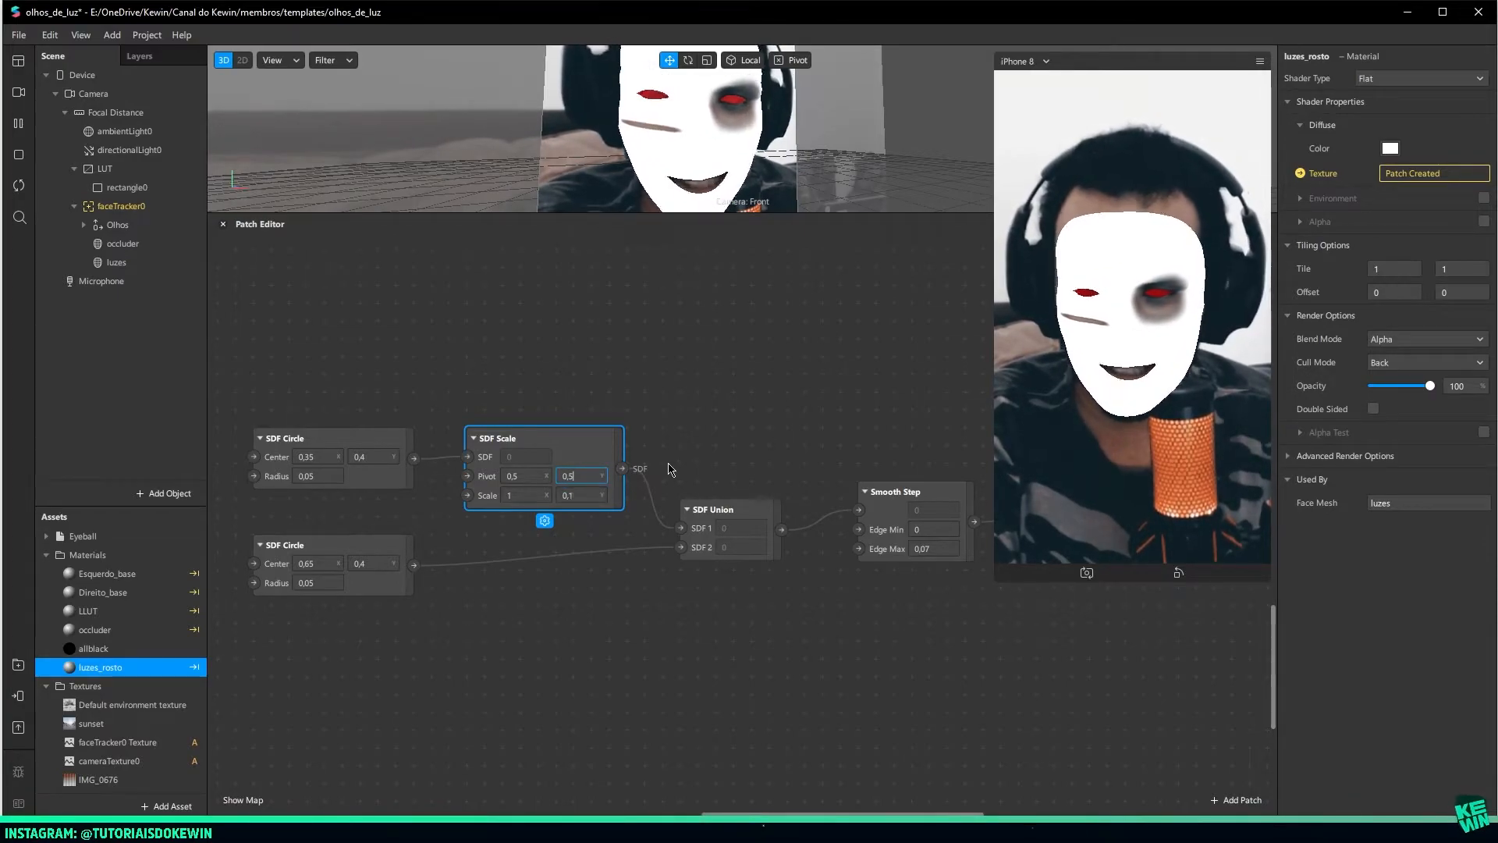
{"action": "left_click", "coordinate": [584, 495]}
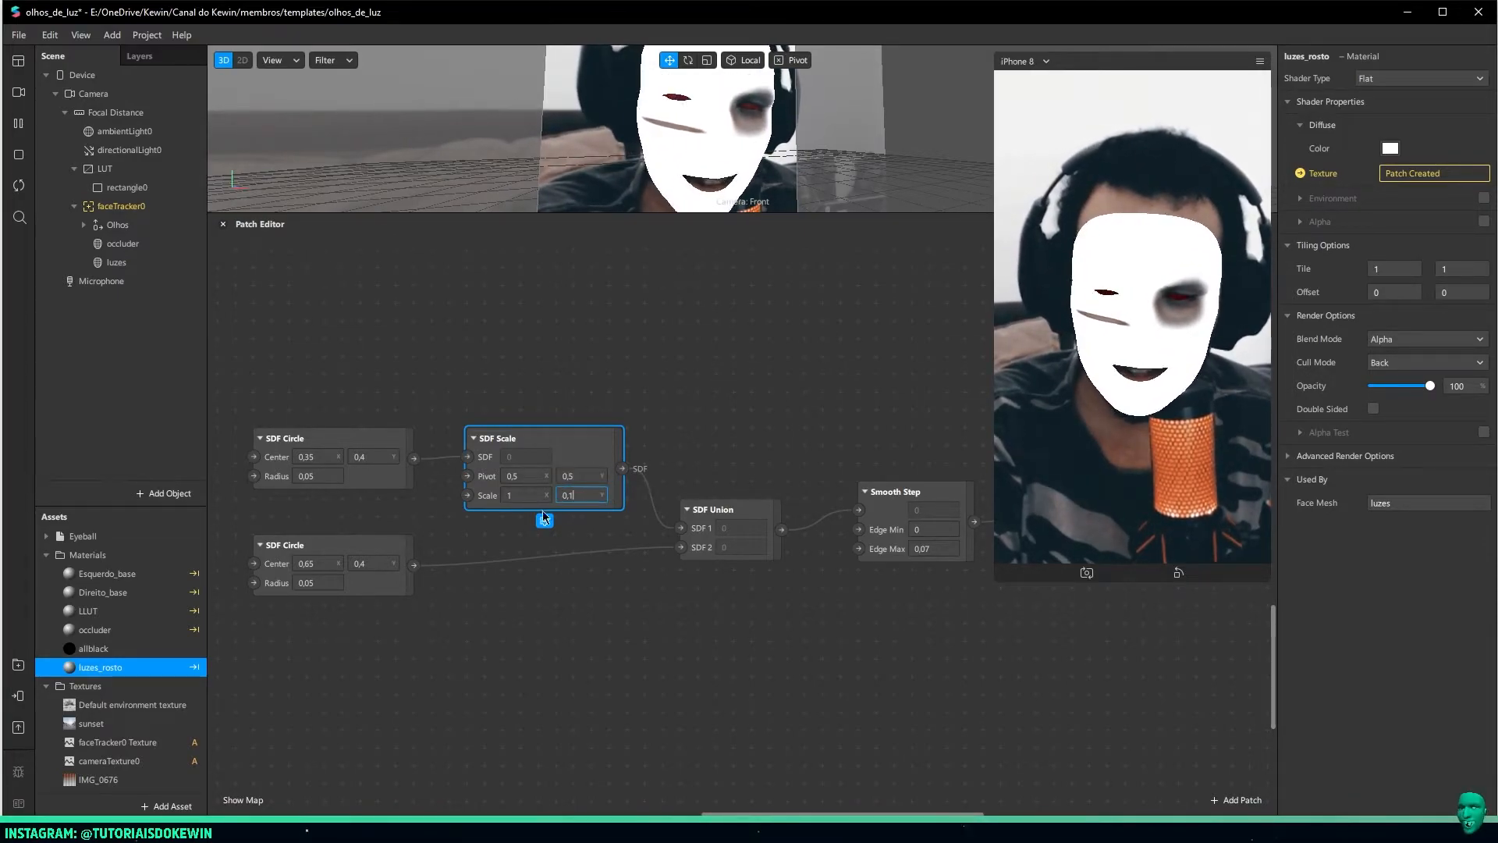
{"action": "left_click", "coordinate": [589, 476]}
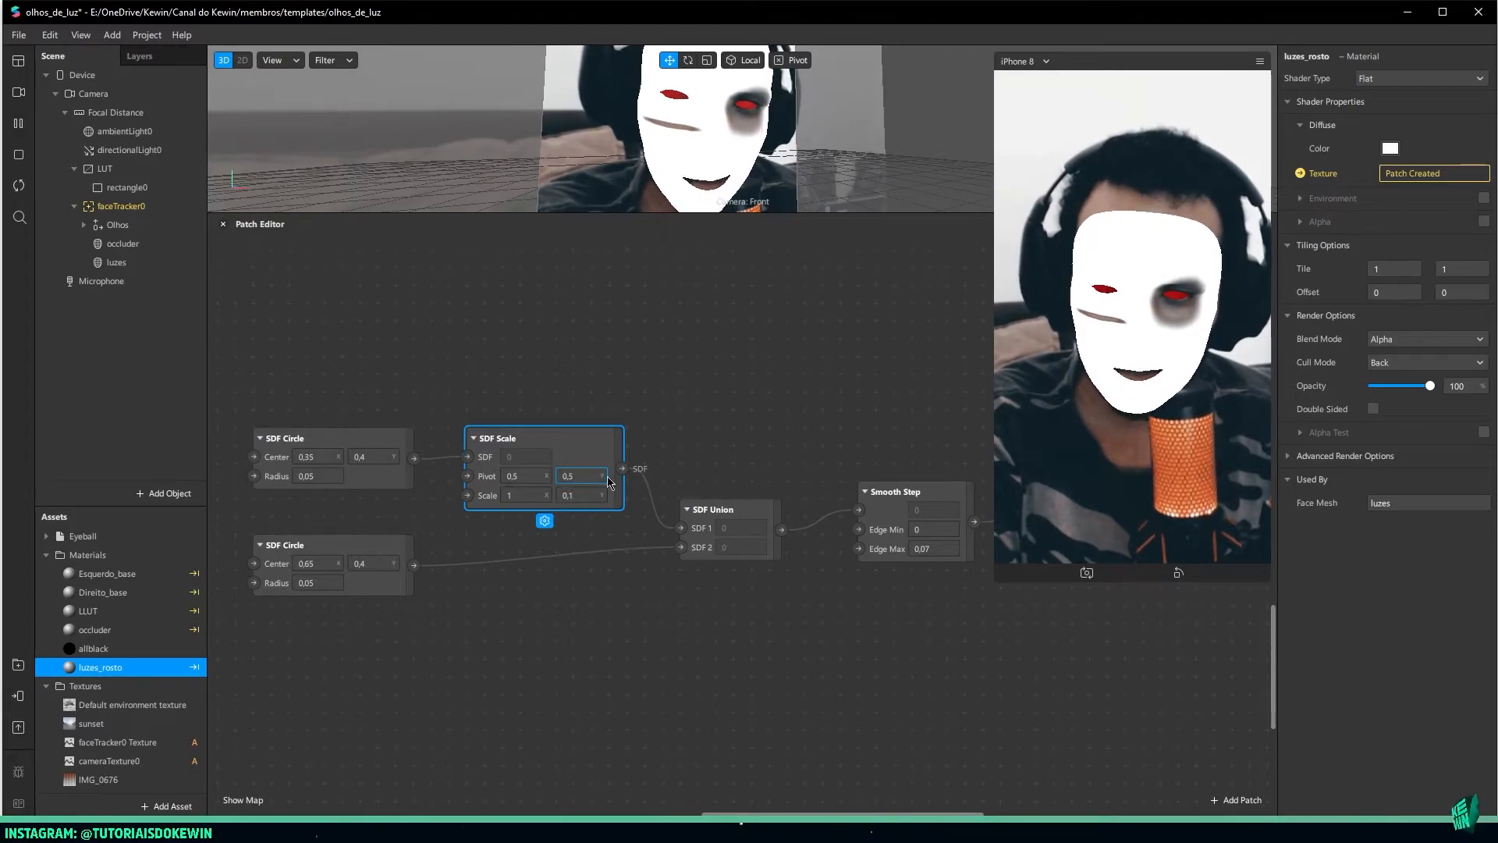
{"action": "type", "text": ",4"}
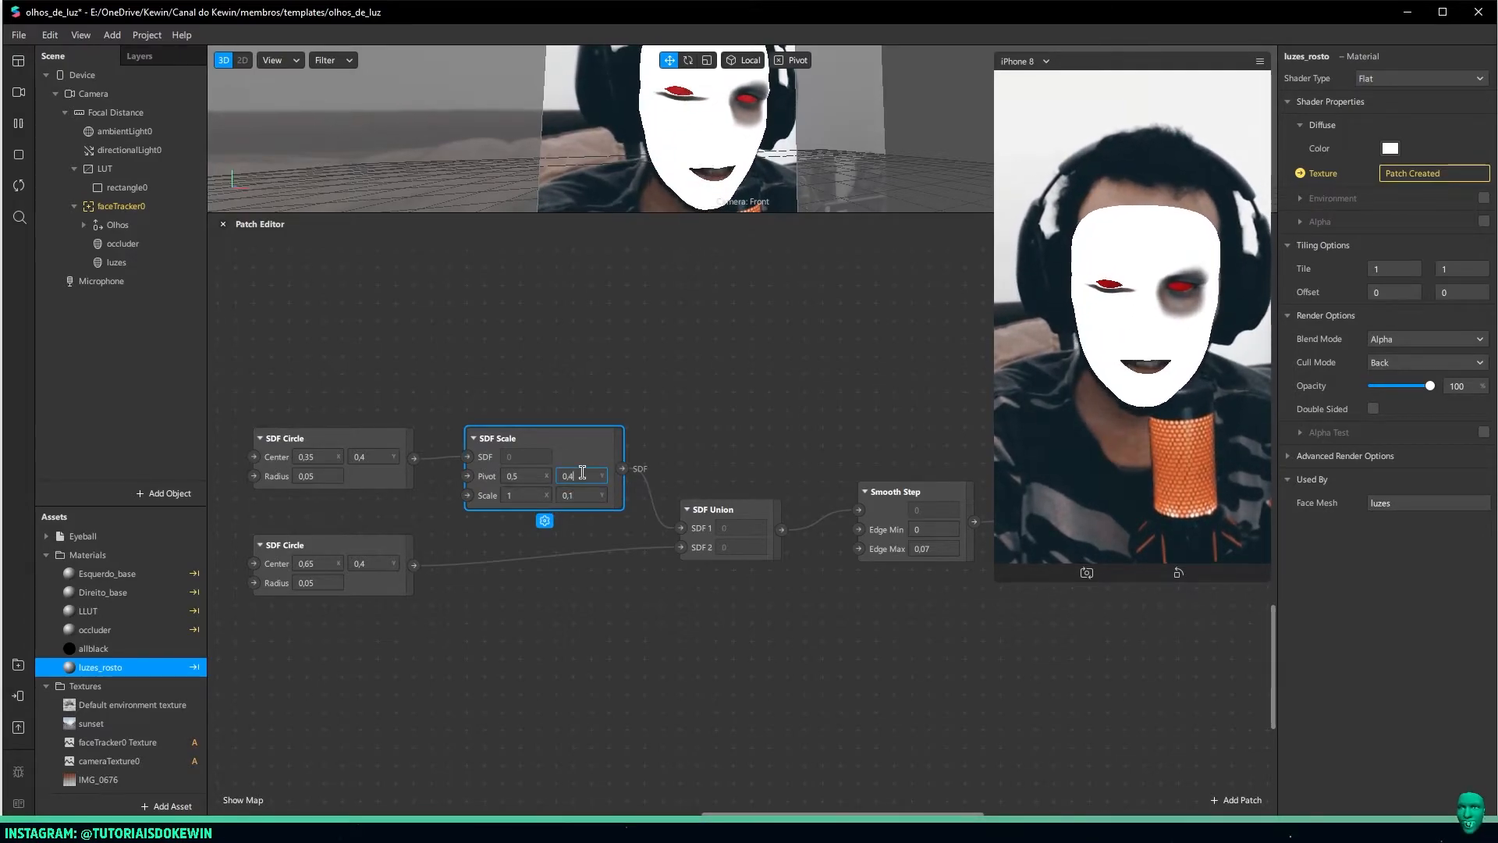
Set the SDF Scale patch's Y pivot to 0,38
{"action": "type", "text": ",35"}
{"action": "key", "text": "BackSpace"}
{"action": "type", "text": "6"}
{"action": "key", "text": "BackSpace"}
{"action": "type", "text": "8"}
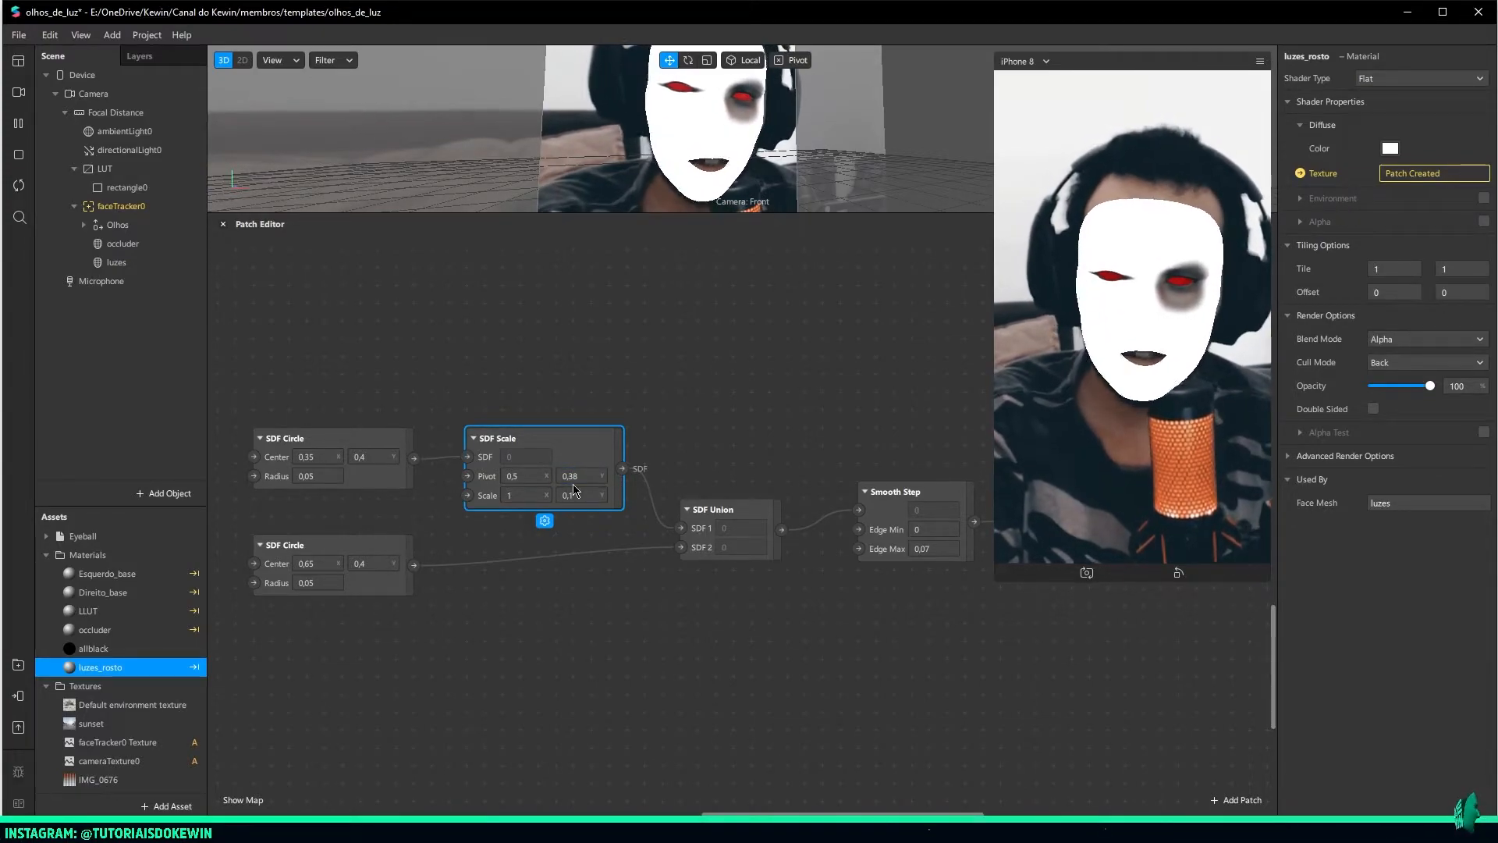
Reset the SDF Scale patch's Y scale to 1
{"action": "left_click_drag", "start_coordinate": [557, 472], "coordinate": [588, 464]}
{"action": "left_click", "coordinate": [597, 501]}
{"action": "type", "text": "1"}
{"action": "key", "text": "Return"}
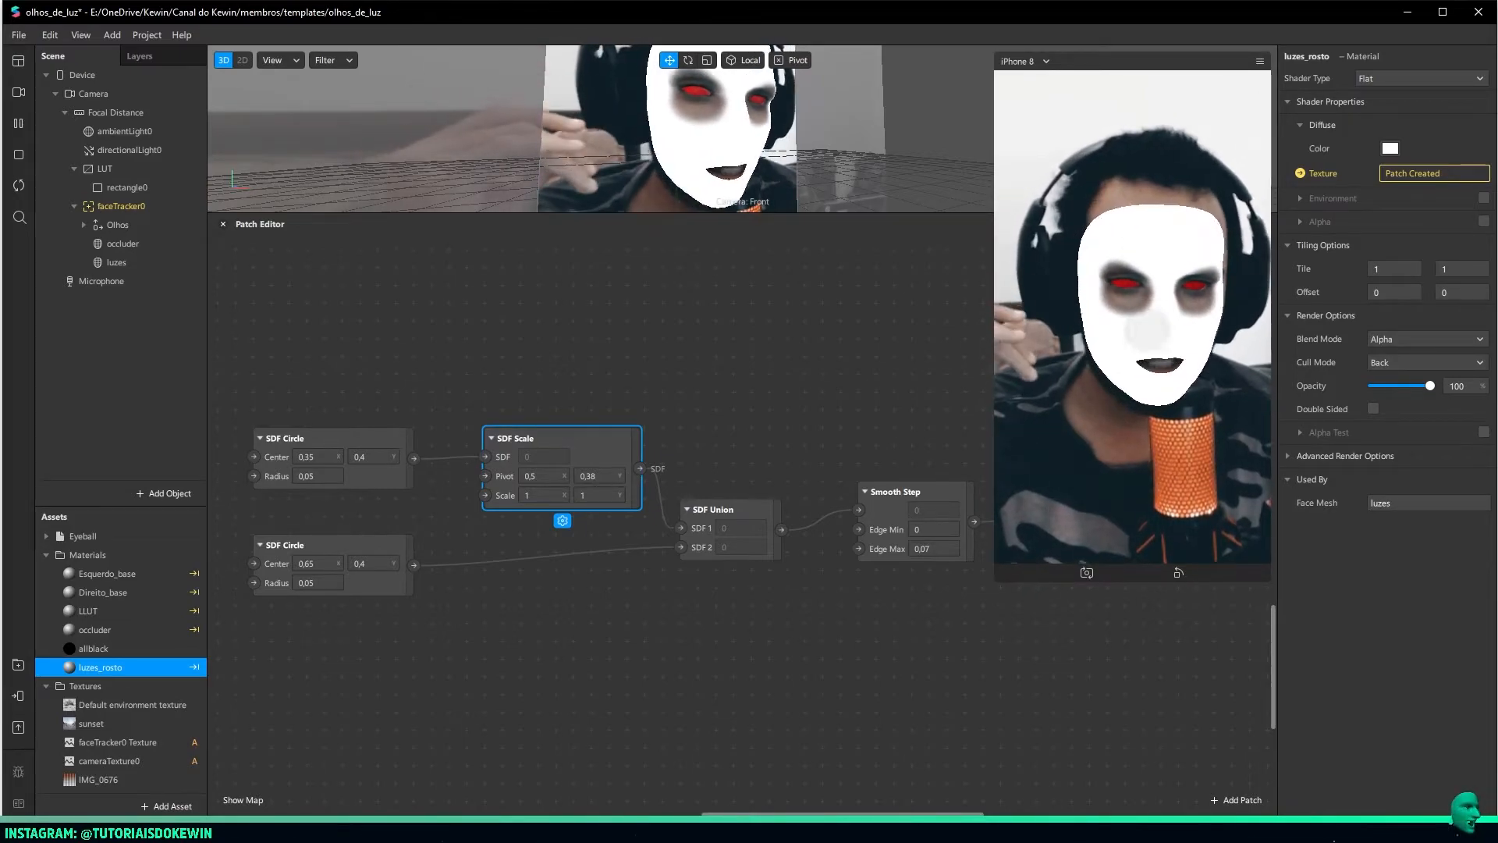
Duplicate the SDF Scale patch and wire the copy between the second SDF Circle and the union's SDF 2 input
{"action": "left_click_drag", "start_coordinate": [601, 447], "coordinate": [576, 544]}
{"action": "key", "text": "ctrl+d"}
{"action": "left_click_drag", "start_coordinate": [414, 565], "coordinate": [466, 546]}
{"action": "left_click_drag", "start_coordinate": [622, 557], "coordinate": [681, 548]}
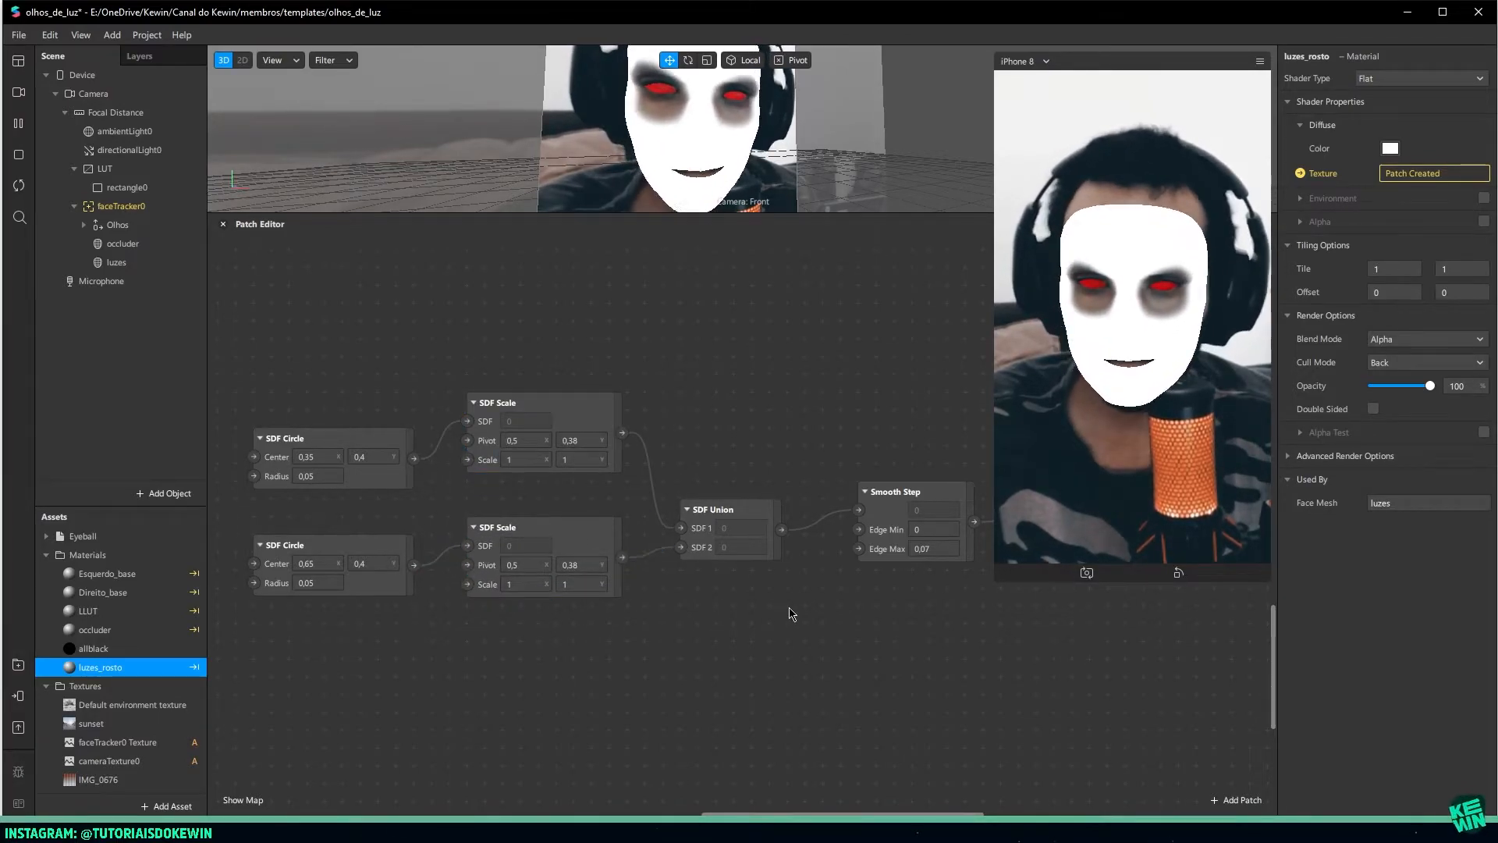
Spread the two SDF Circle and SDF Scale pairs apart to leave space between the rows
{"action": "scroll", "coordinate": [749, 610], "scroll_direction": "down", "scroll_amount": 5}
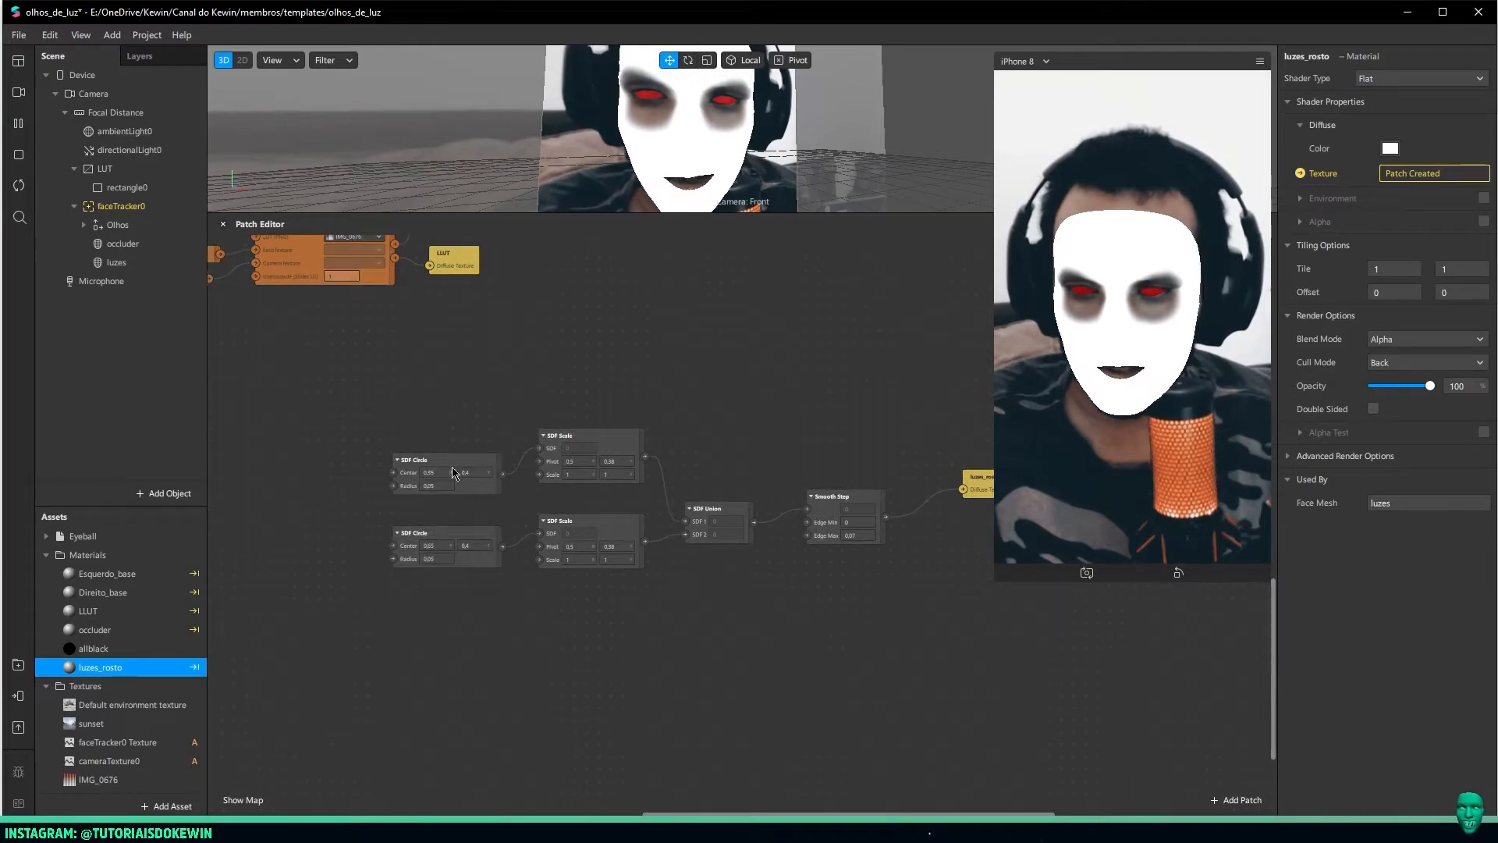
{"action": "left_click_drag", "start_coordinate": [385, 390], "coordinate": [844, 623]}
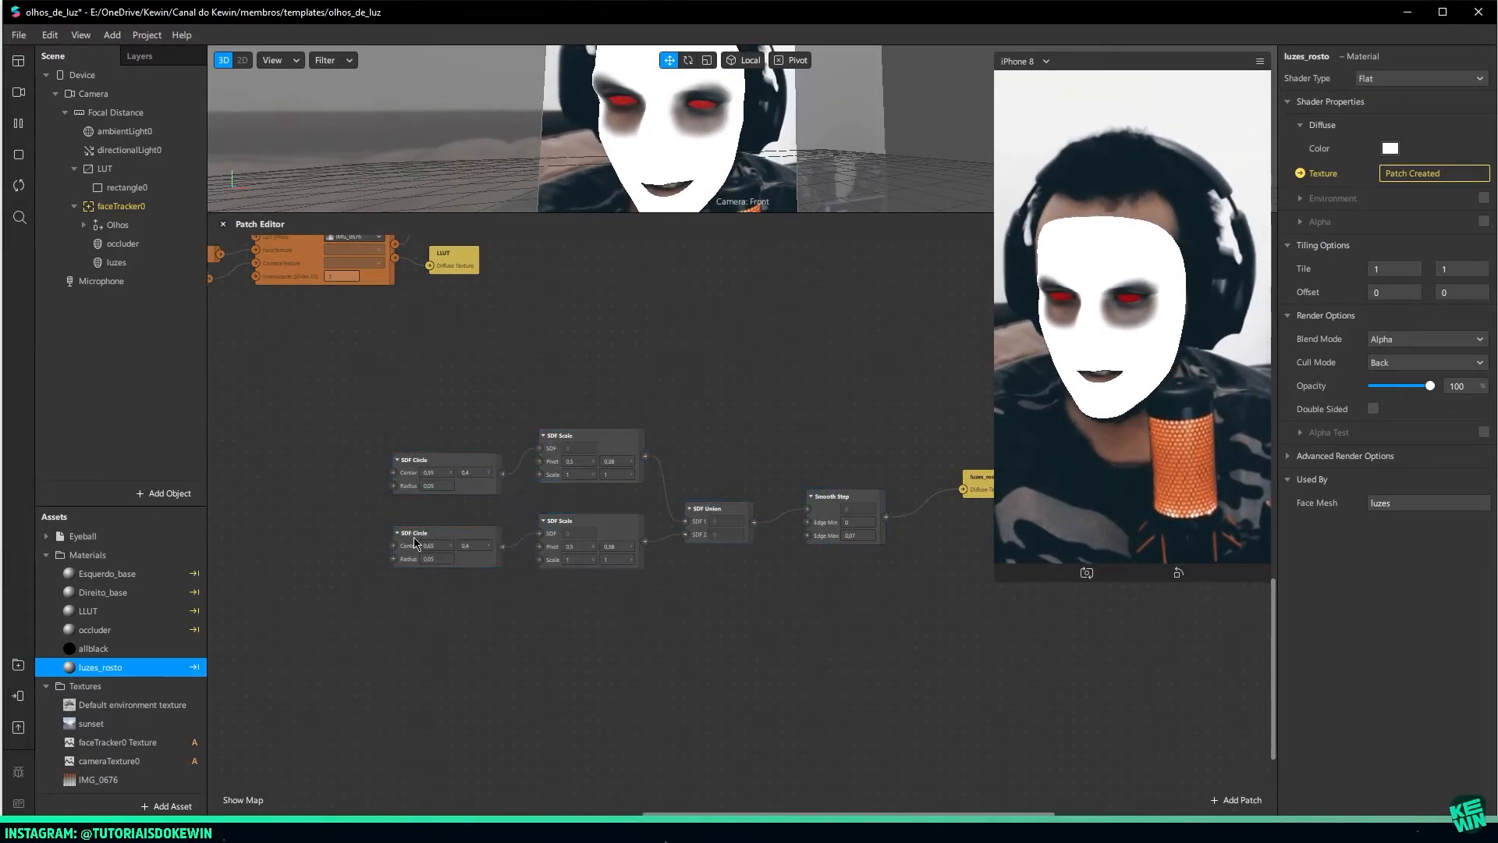
{"action": "left_click_drag", "start_coordinate": [436, 623], "coordinate": [600, 579]}
{"action": "left_click", "coordinate": [557, 514]}
{"action": "left_click", "coordinate": [469, 468]}
{"action": "left_click_drag", "start_coordinate": [470, 468], "coordinate": [459, 444]}
{"action": "left_click", "coordinate": [550, 509]}
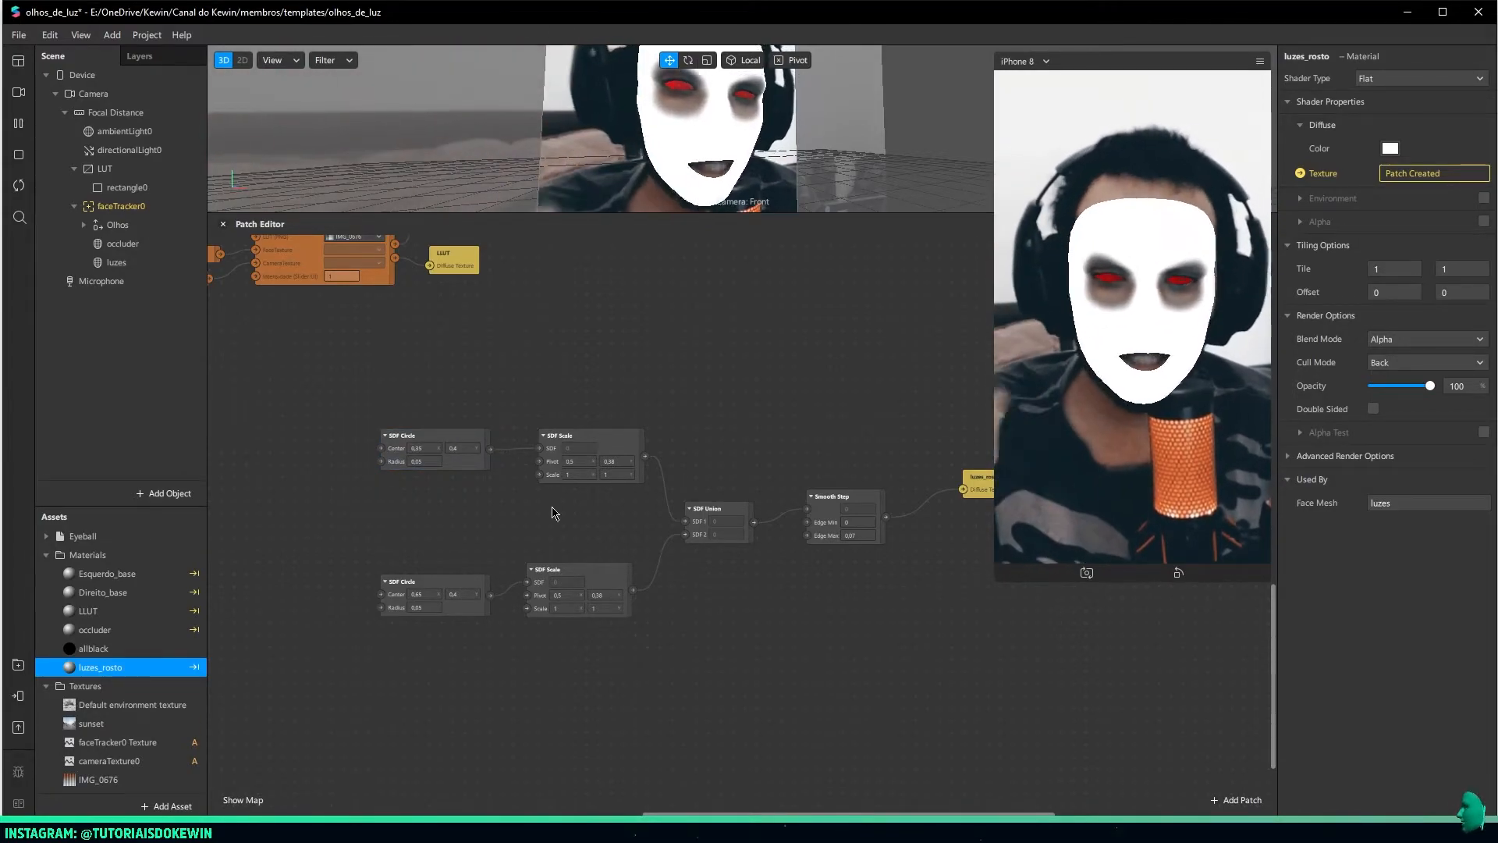
{"action": "scroll", "coordinate": [554, 513], "scroll_direction": "up", "scroll_amount": 3}
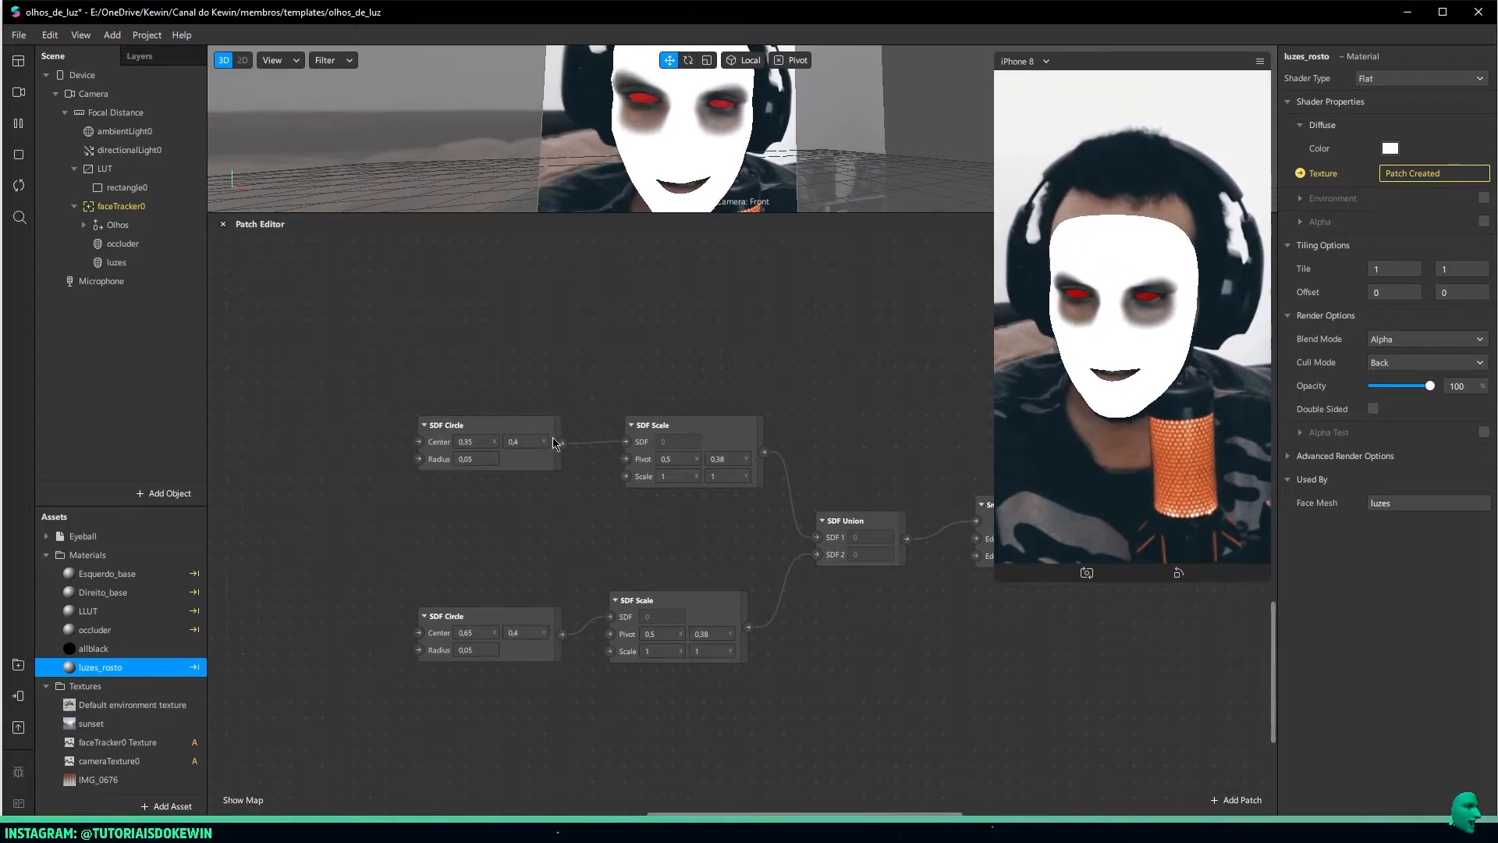
Add a Receiver patch for Abertura_esquerda and place it before the SDF Circle patches
{"action": "right_click", "coordinate": [503, 546]}
{"action": "type", "text": "rece"}
{"action": "double_click", "coordinate": [295, 271]}
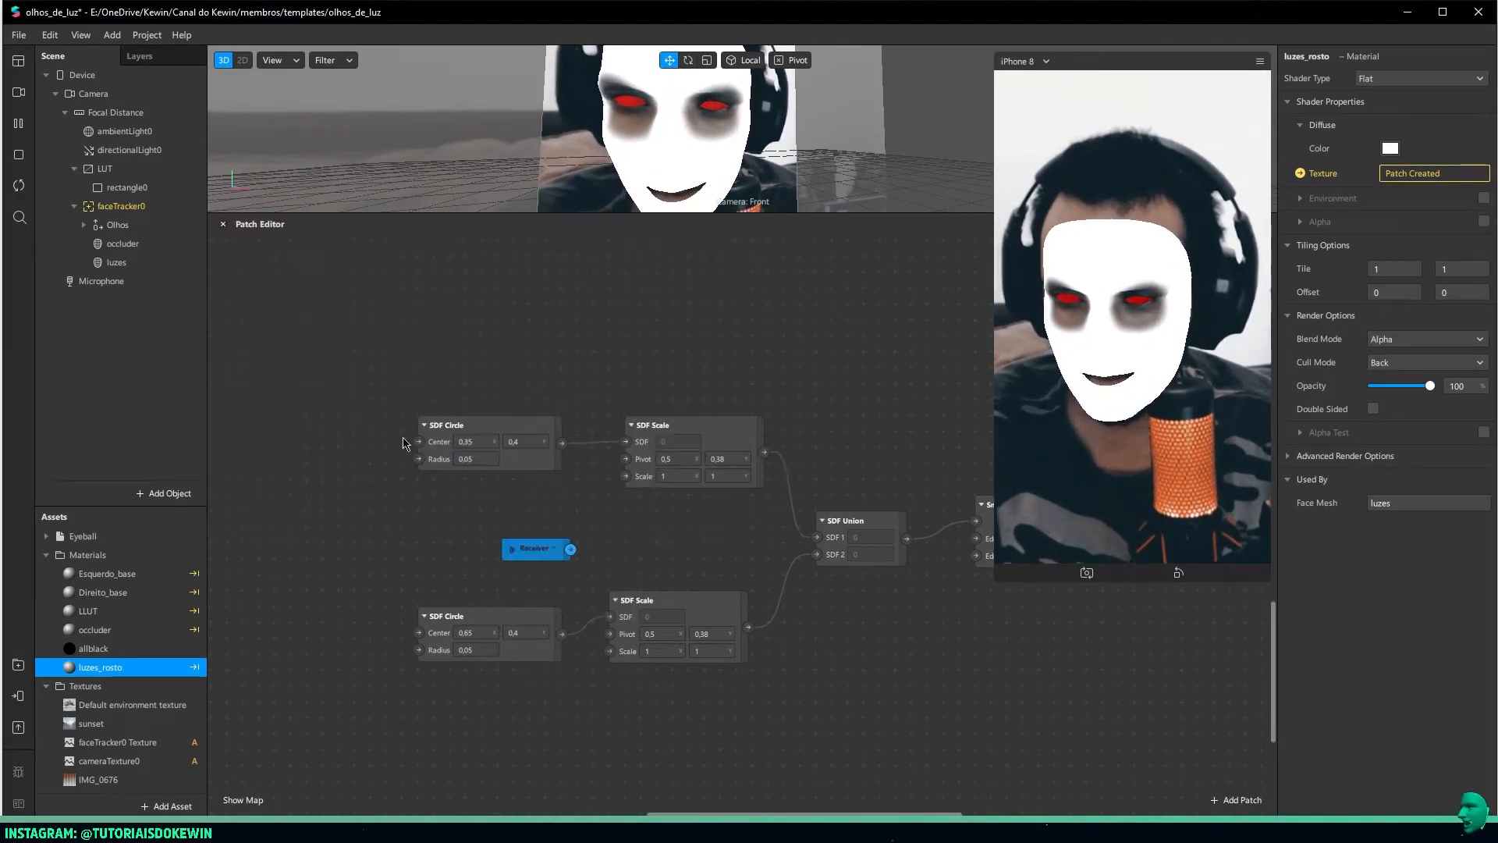
{"action": "left_click", "coordinate": [551, 552]}
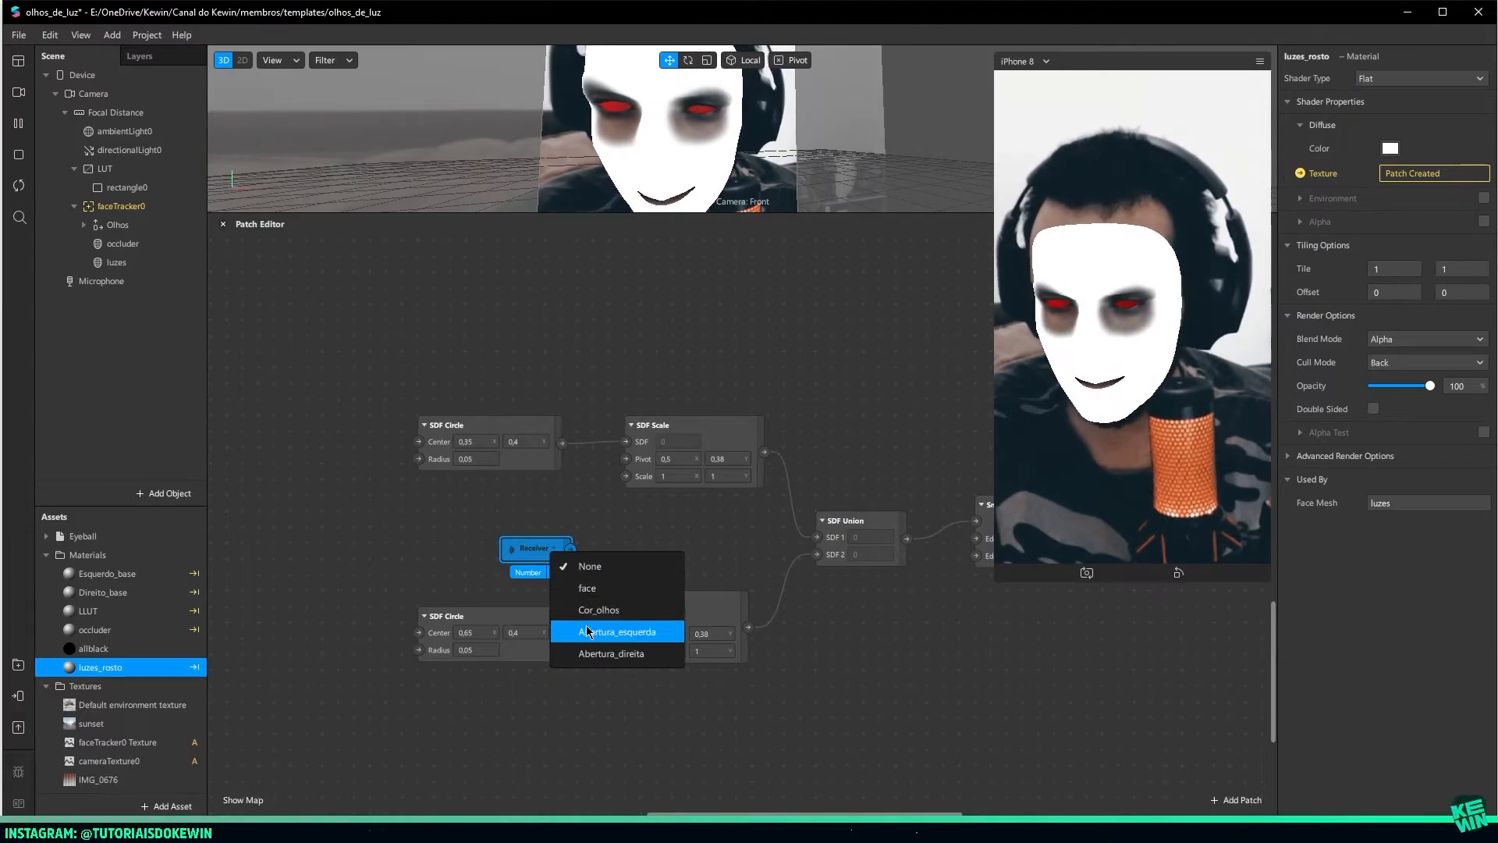
{"action": "left_click", "coordinate": [619, 629]}
{"action": "left_click_drag", "start_coordinate": [522, 561], "coordinate": [258, 555]}
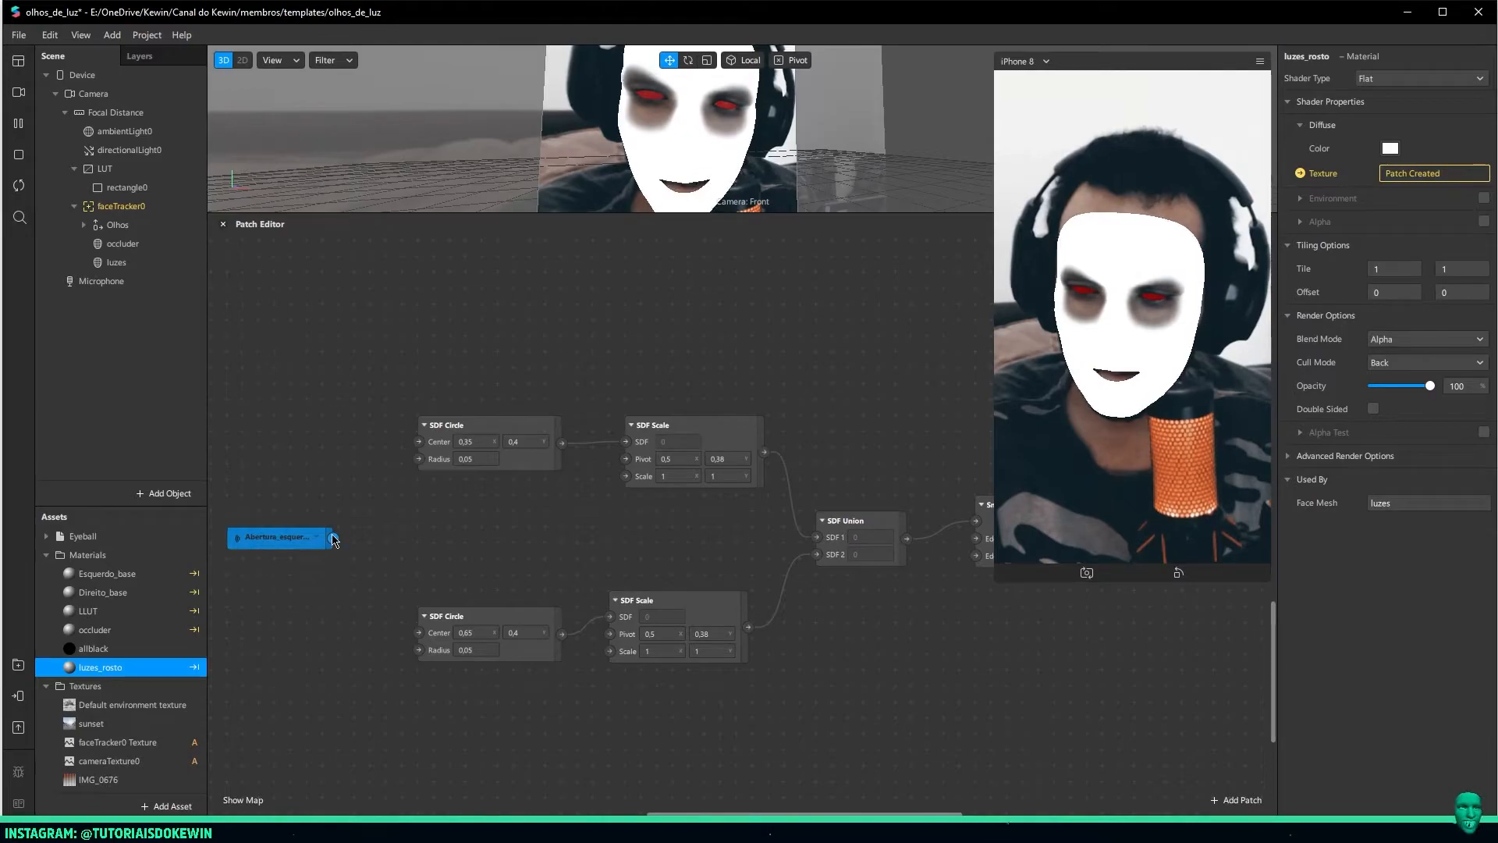
Connect a new Transition patch to the Abertura_esquerda receiver, place it between the circles and make it a Vector 2
{"action": "left_click_drag", "start_coordinate": [334, 540], "coordinate": [402, 532]}
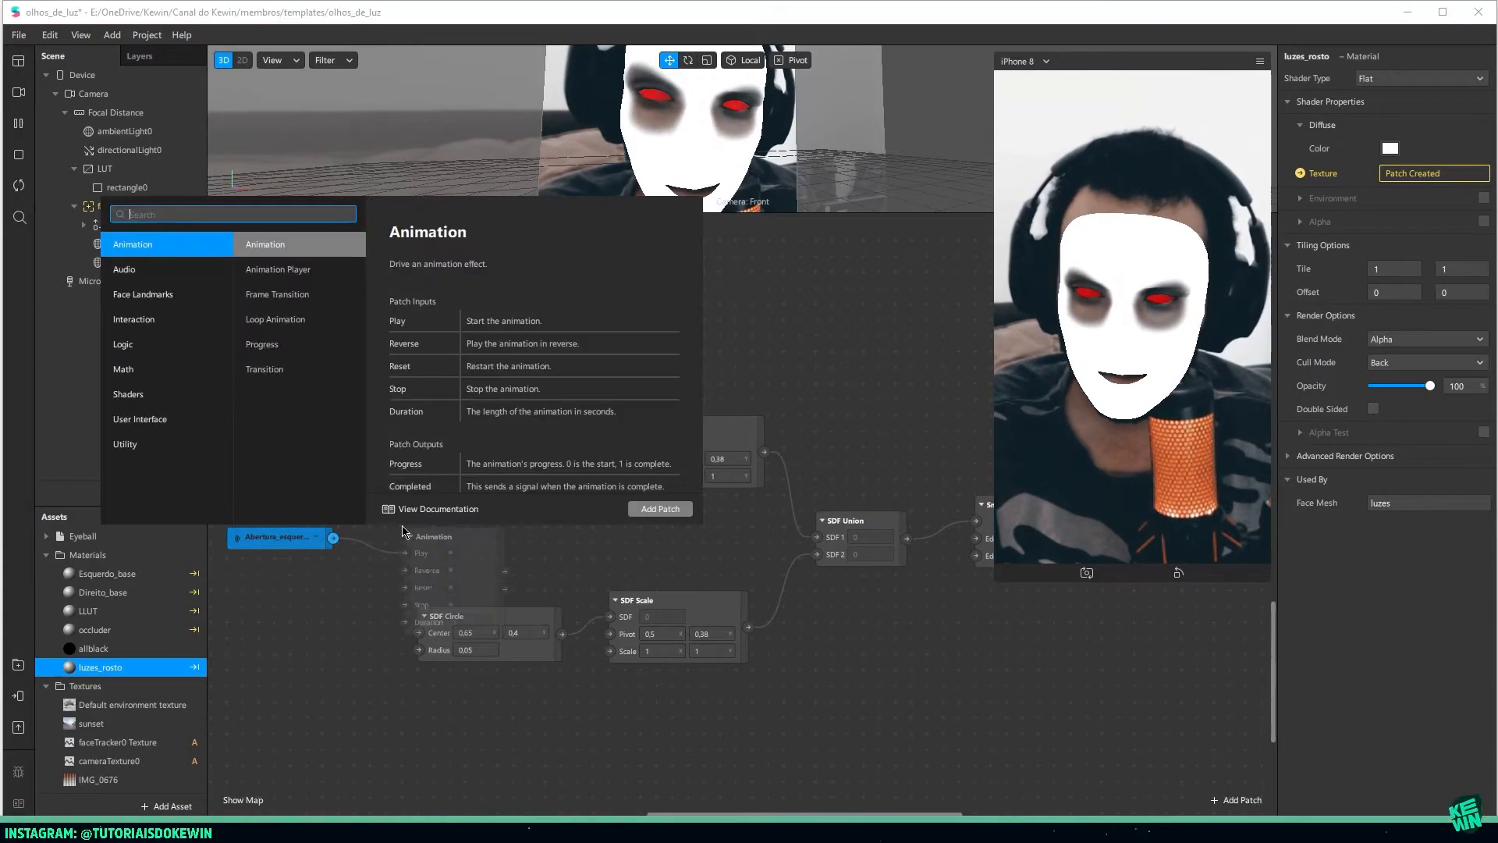
{"action": "type", "text": "tran"}
{"action": "key", "text": "Return"}
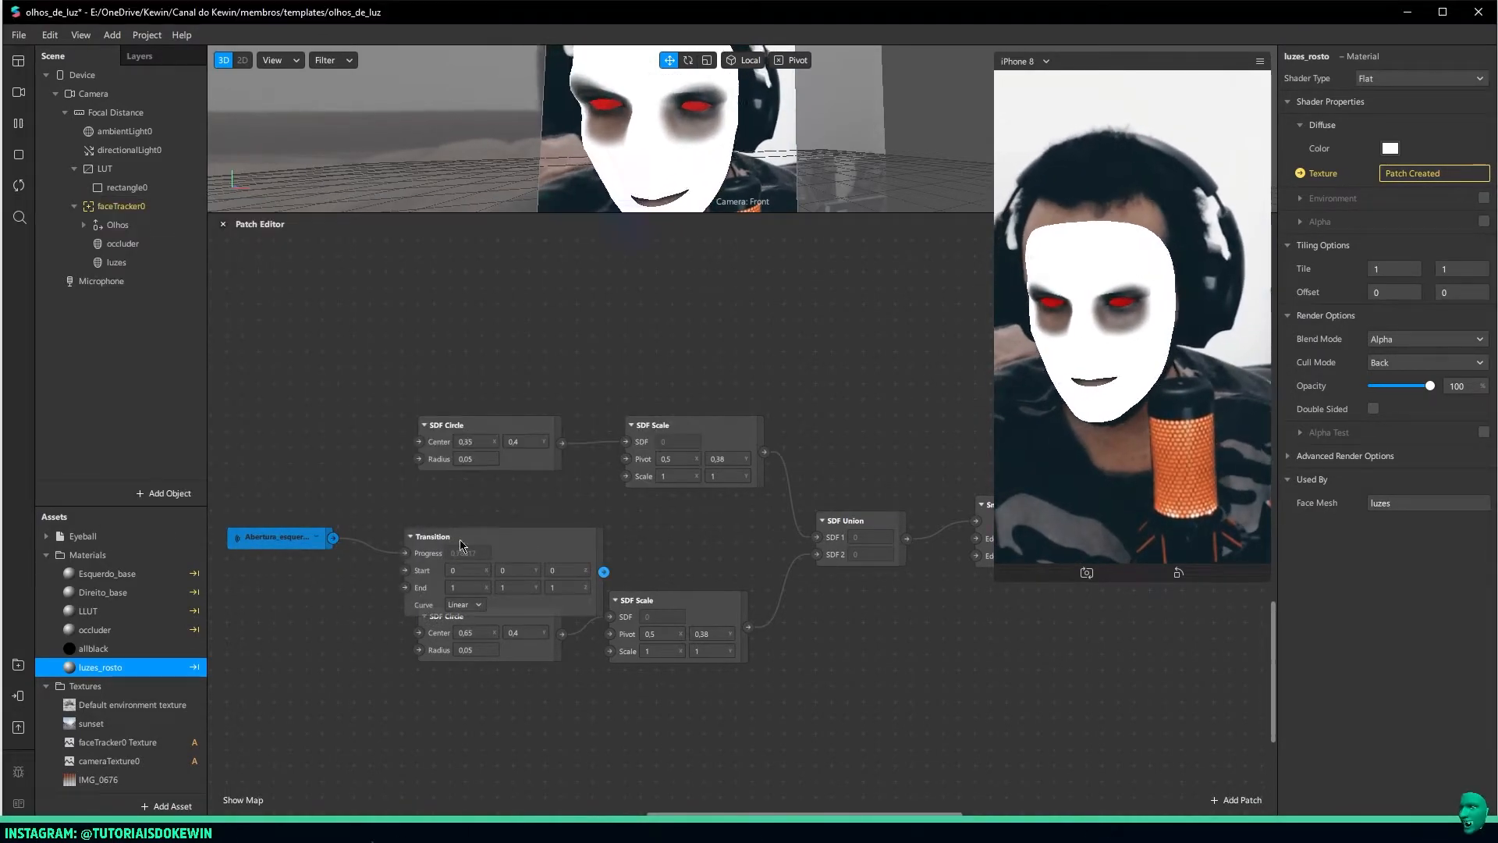
{"action": "left_click_drag", "start_coordinate": [428, 537], "coordinate": [410, 505]}
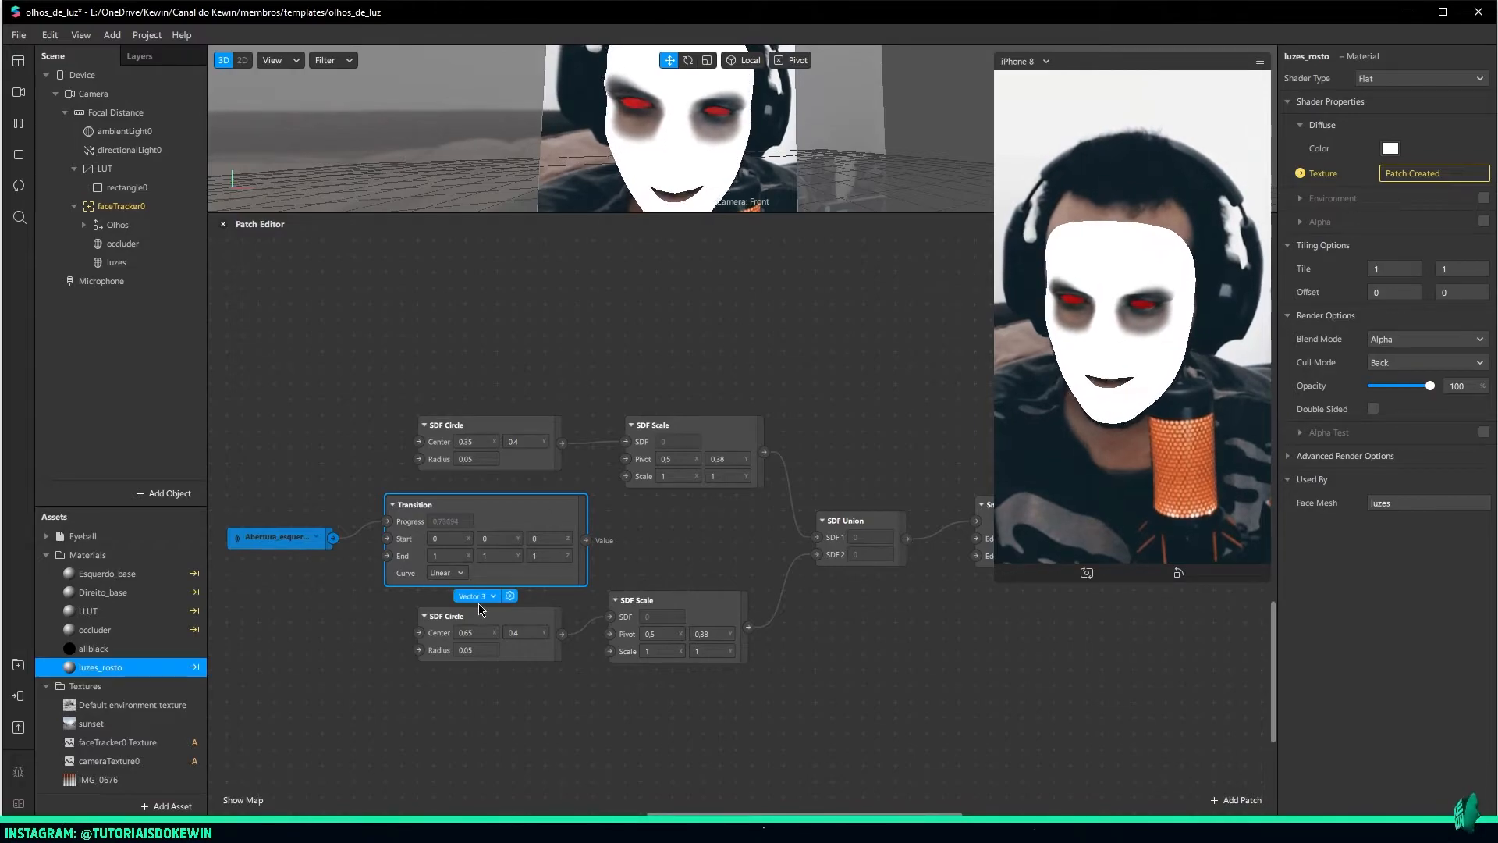
{"action": "left_click", "coordinate": [479, 597]}
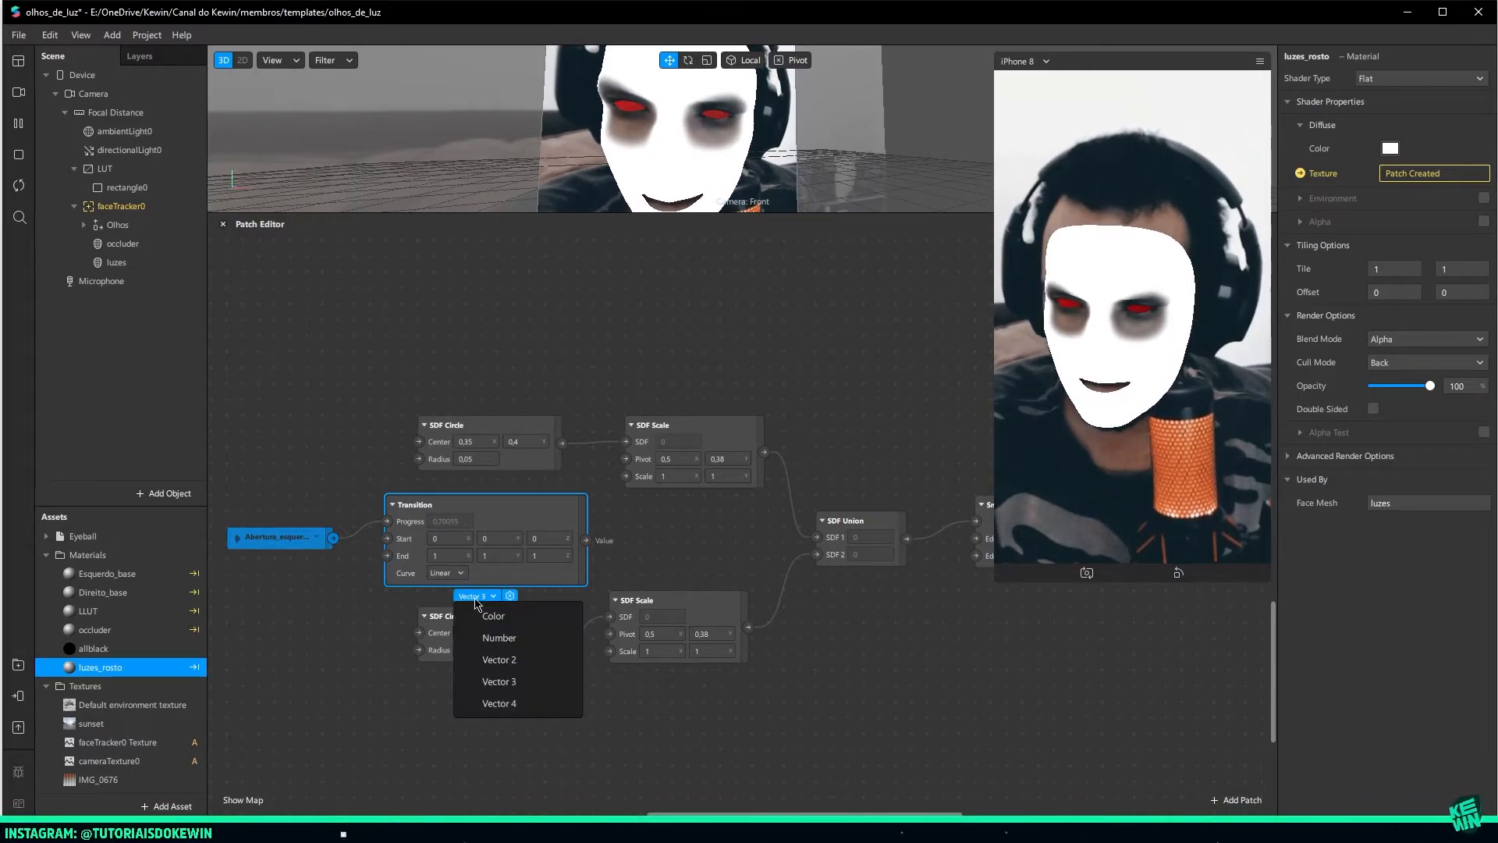
{"action": "left_click", "coordinate": [488, 658]}
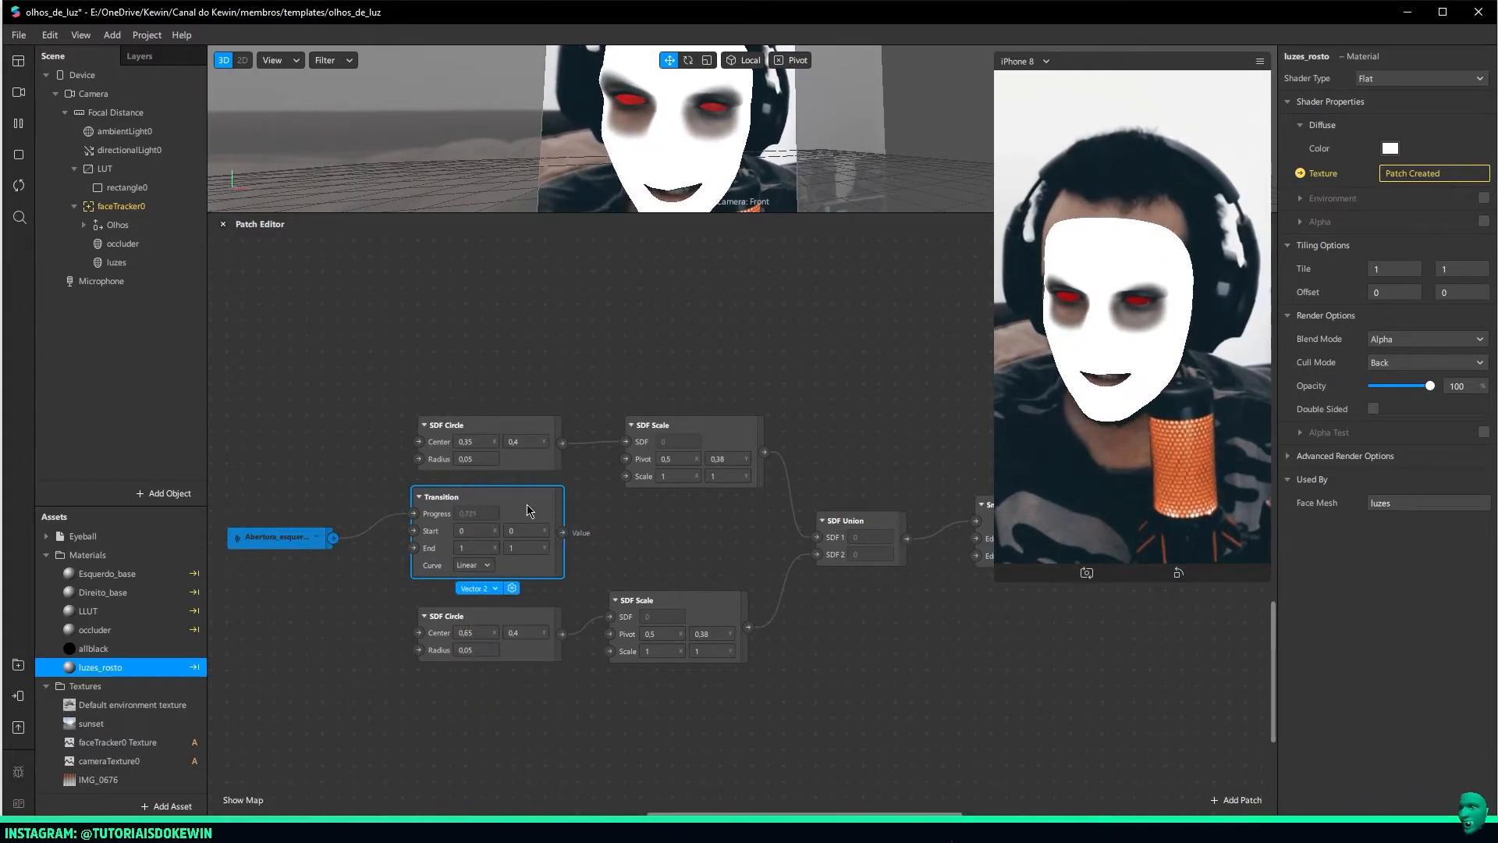
Set the Transition's Start X to 0,4 and connect its output to the Scale input of the first SDF Scale patch
{"action": "left_click", "coordinate": [468, 539]}
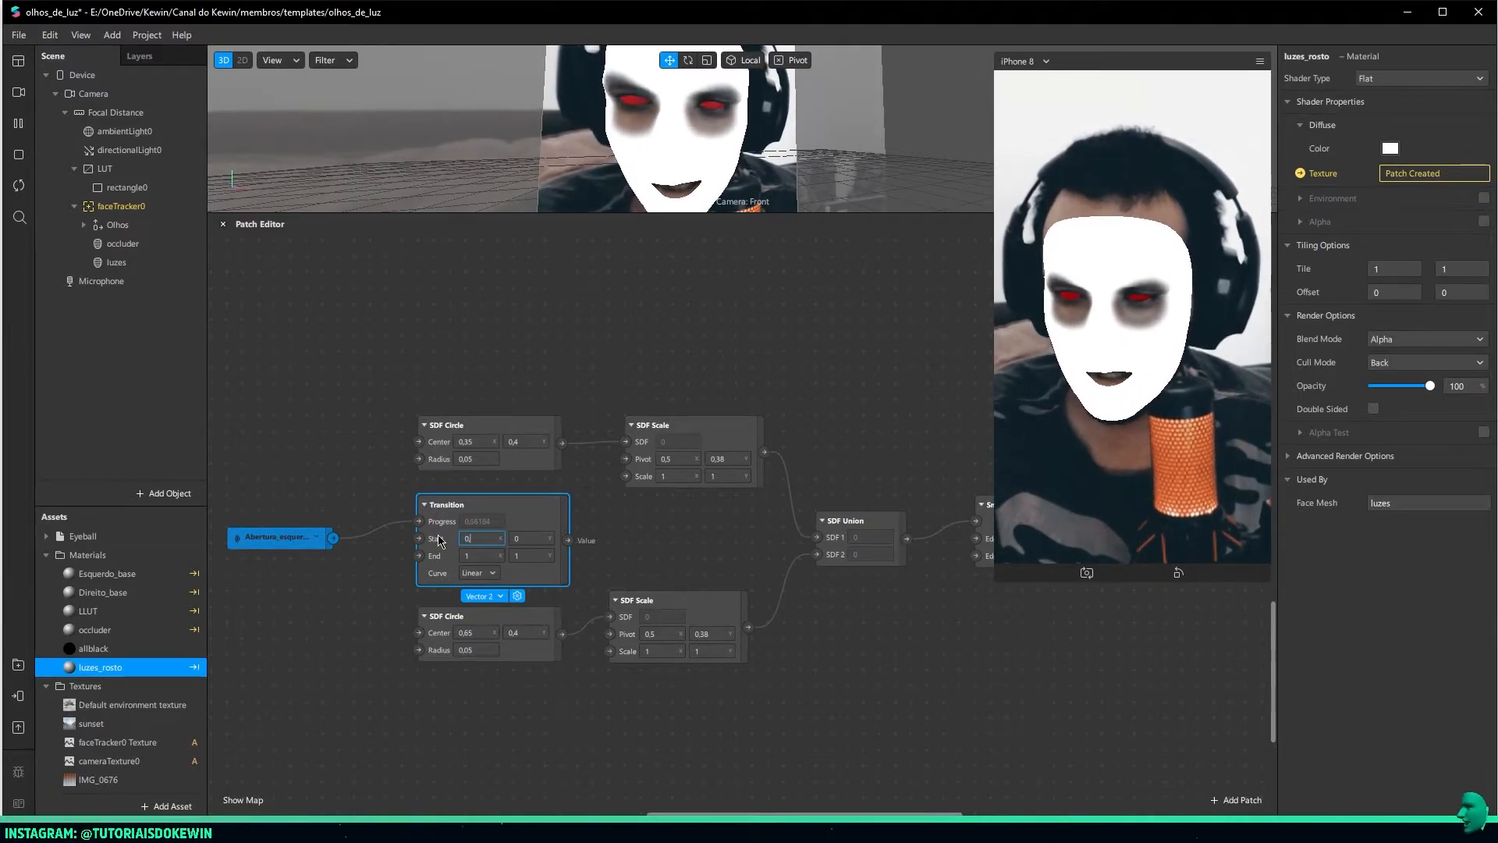
{"action": "type", "text": "0,4"}
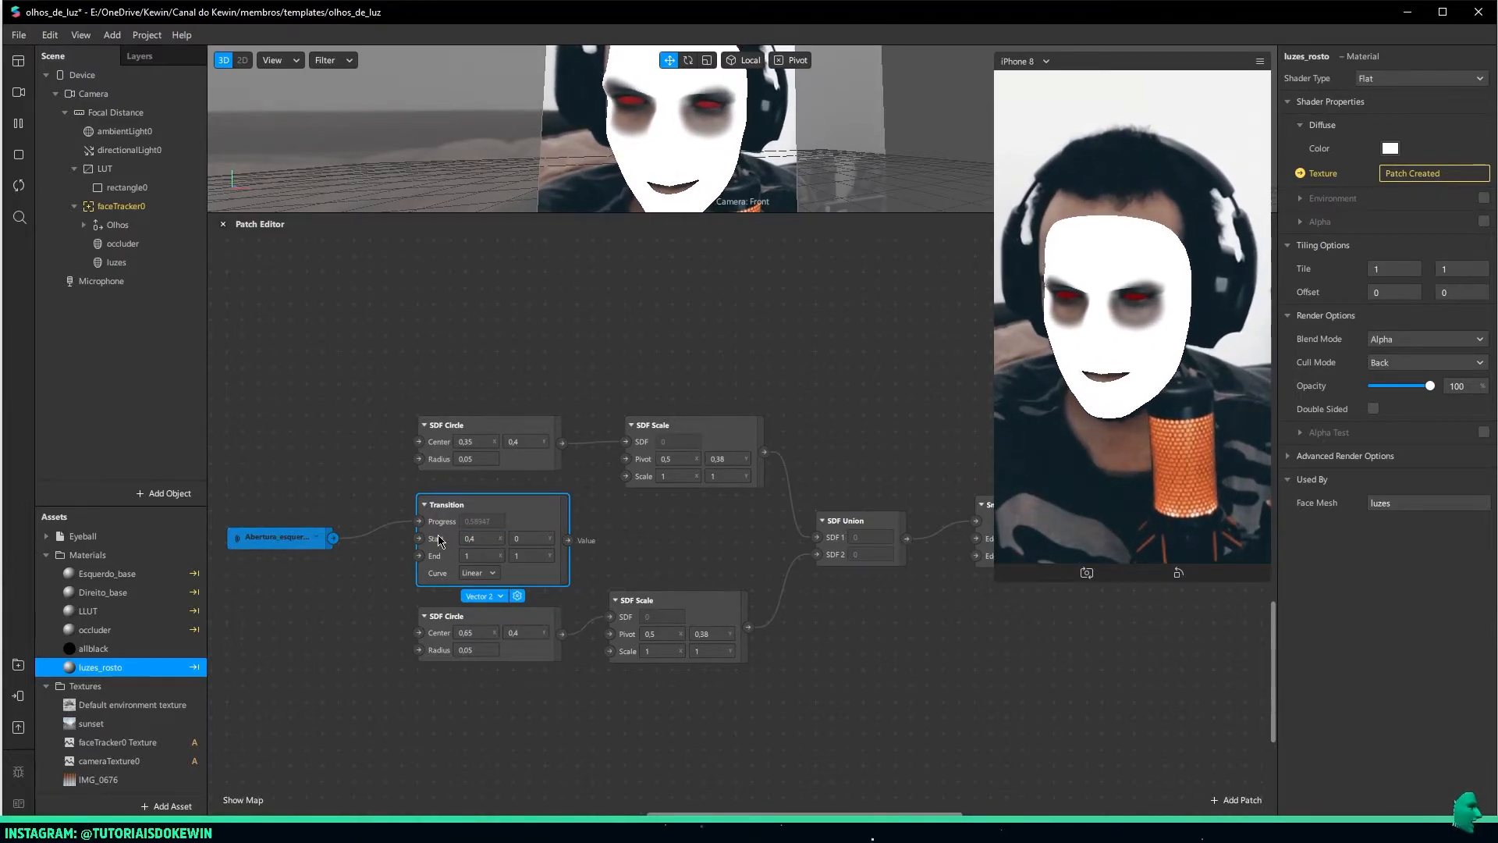
{"action": "left_click", "coordinate": [539, 542]}
{"action": "left_click_drag", "start_coordinate": [568, 540], "coordinate": [627, 476]}
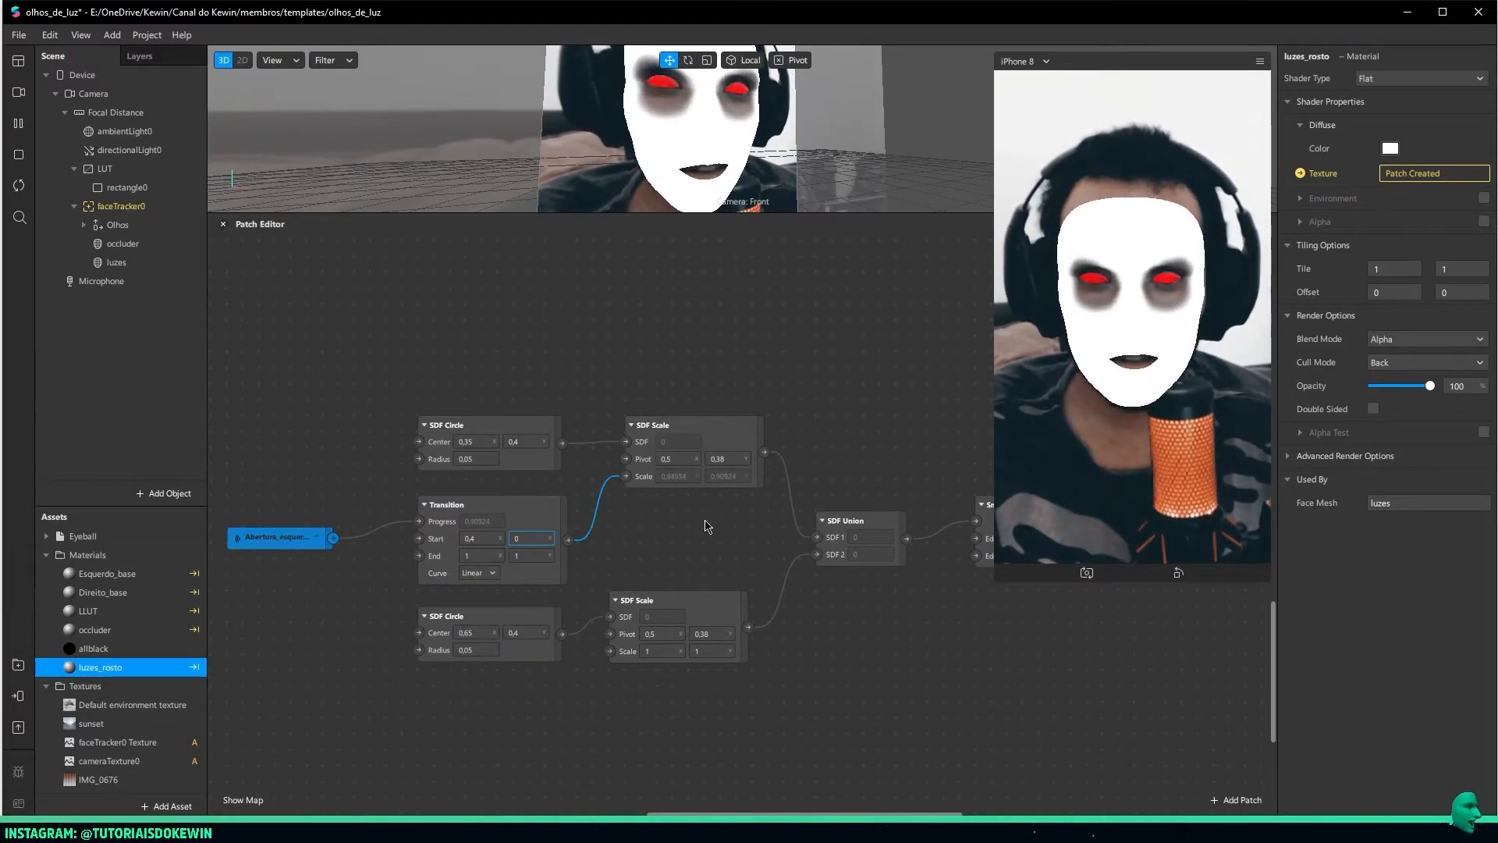
{"action": "left_click", "coordinate": [1097, 235]}
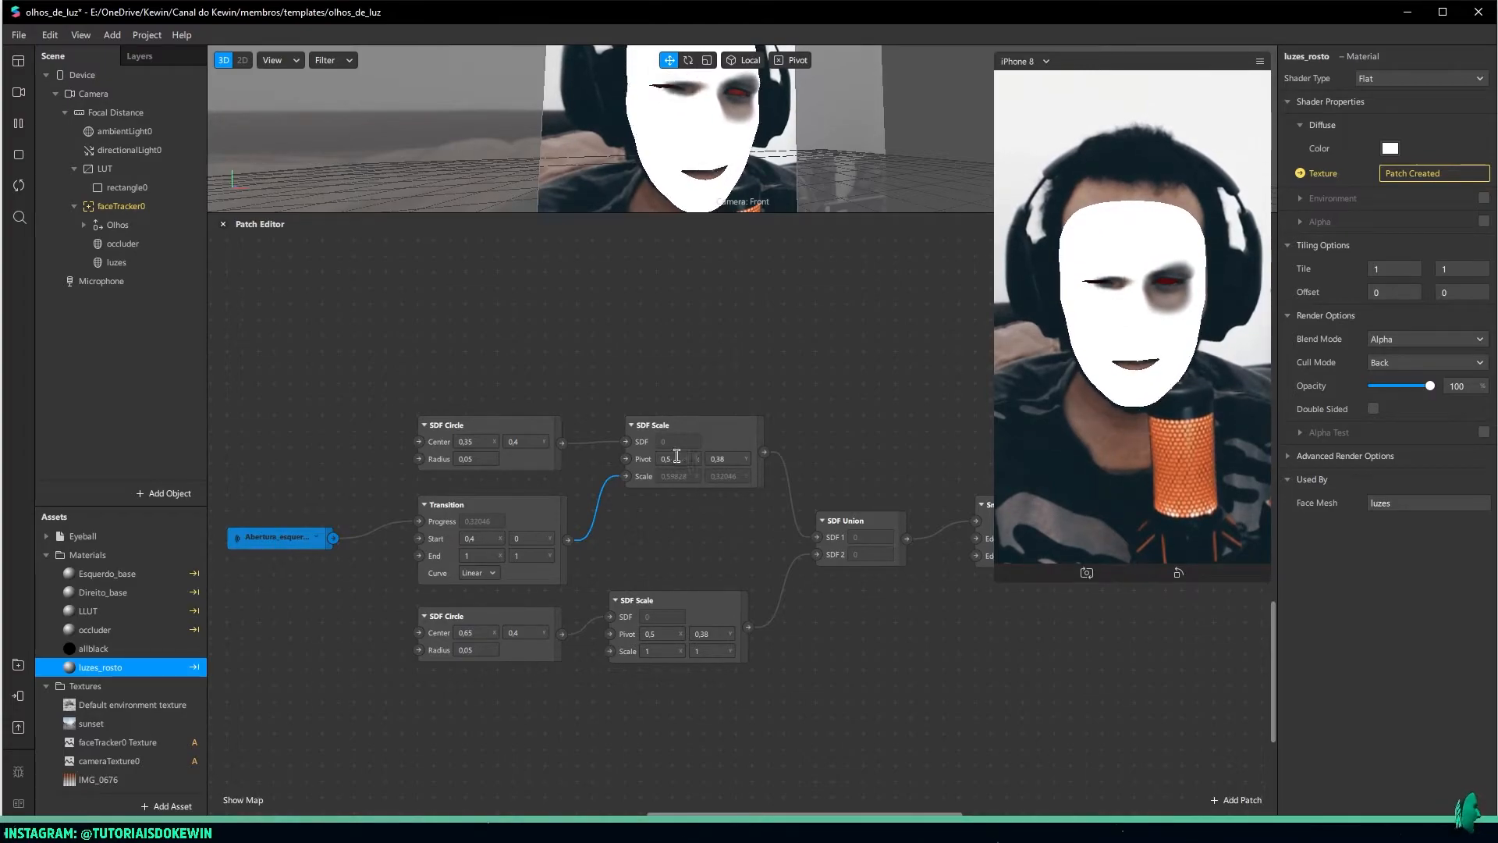
Pause the preview, set the first SDF Scale patch's X pivot to 0,35 to align with the eye, and resume playback
{"action": "left_click", "coordinate": [26, 130]}
{"action": "left_click", "coordinate": [680, 455]}
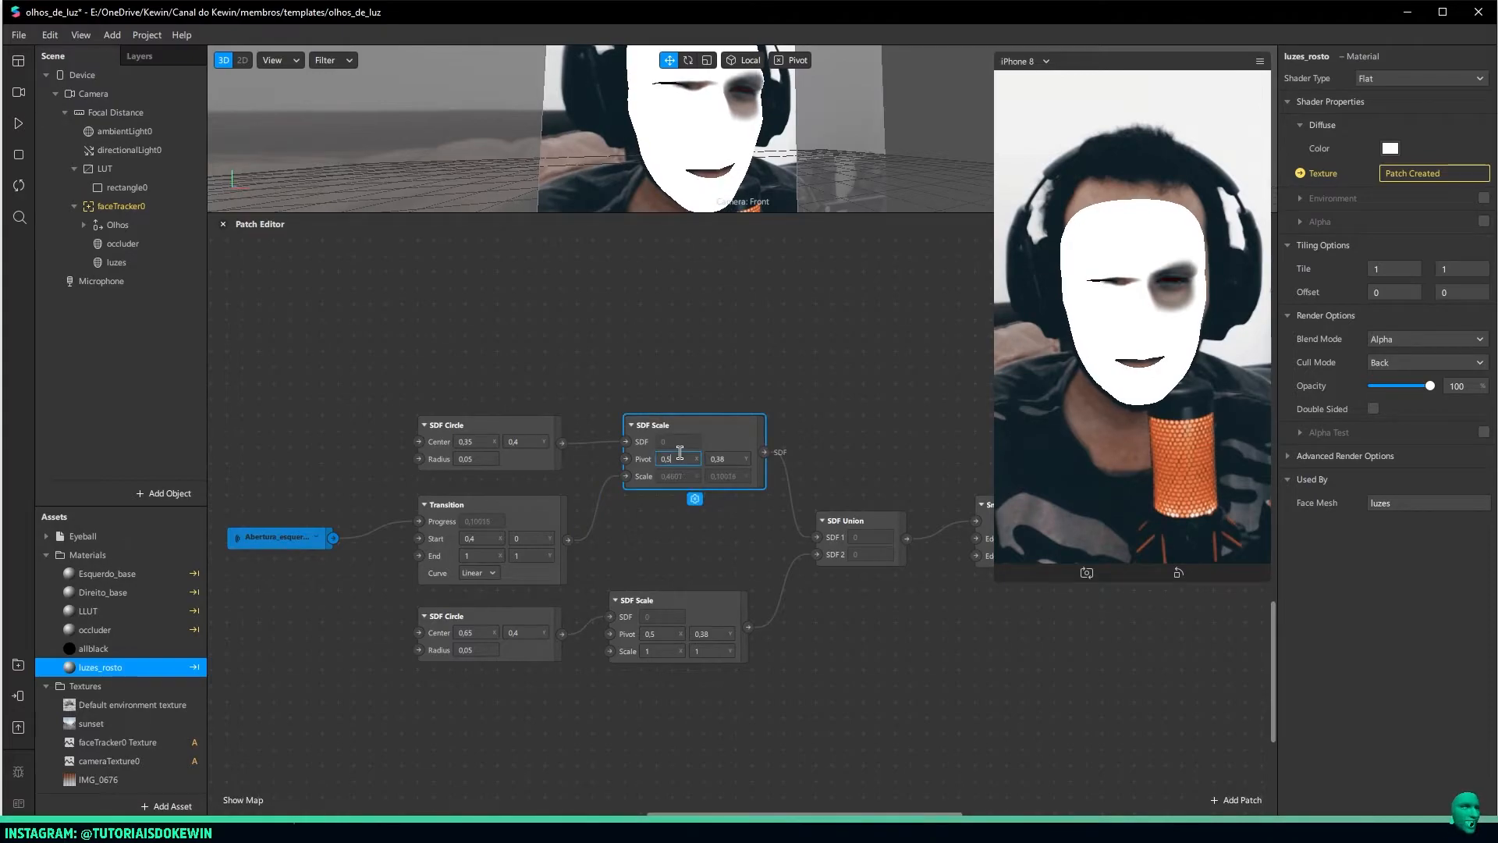
{"action": "type", "text": "25"}
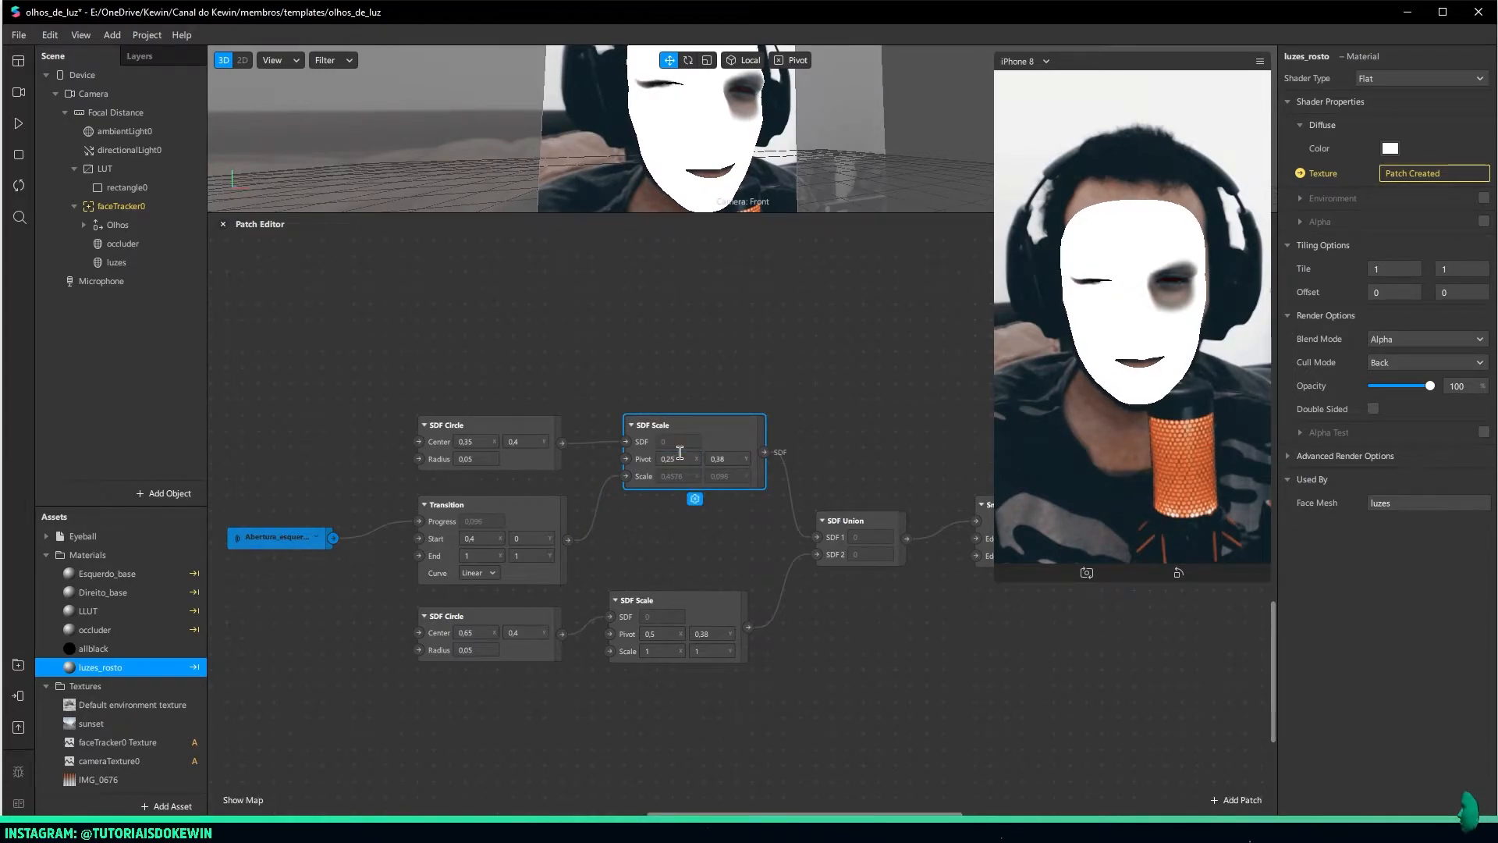
{"action": "key", "text": "BackSpace"}
{"action": "type", "text": "6"}
{"action": "key", "text": "Return"}
{"action": "key", "text": "BackSpace"}
{"action": "type", "text": "3"}
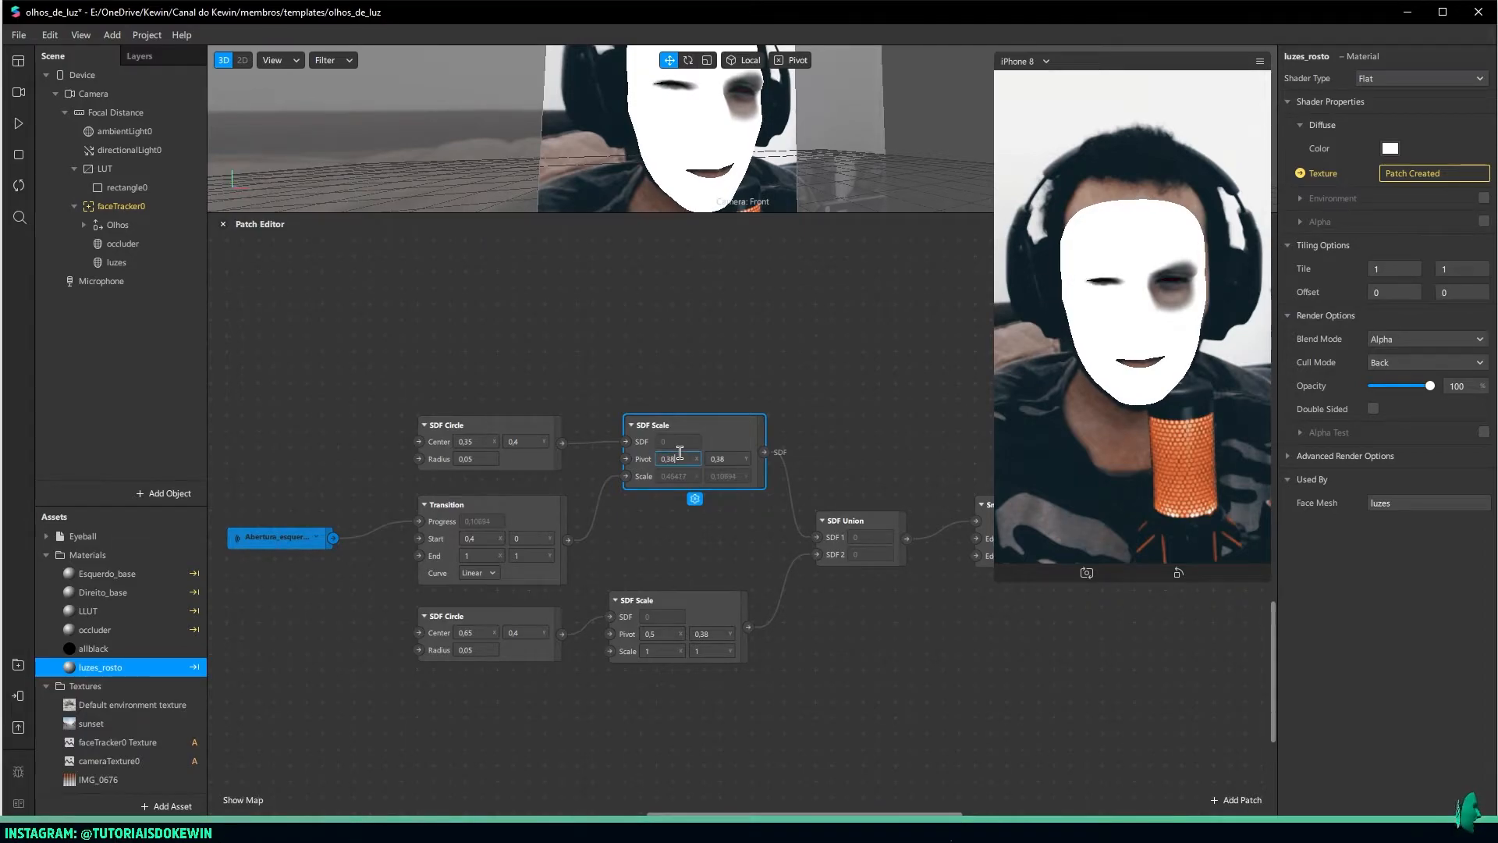
{"action": "type", "text": "5"}
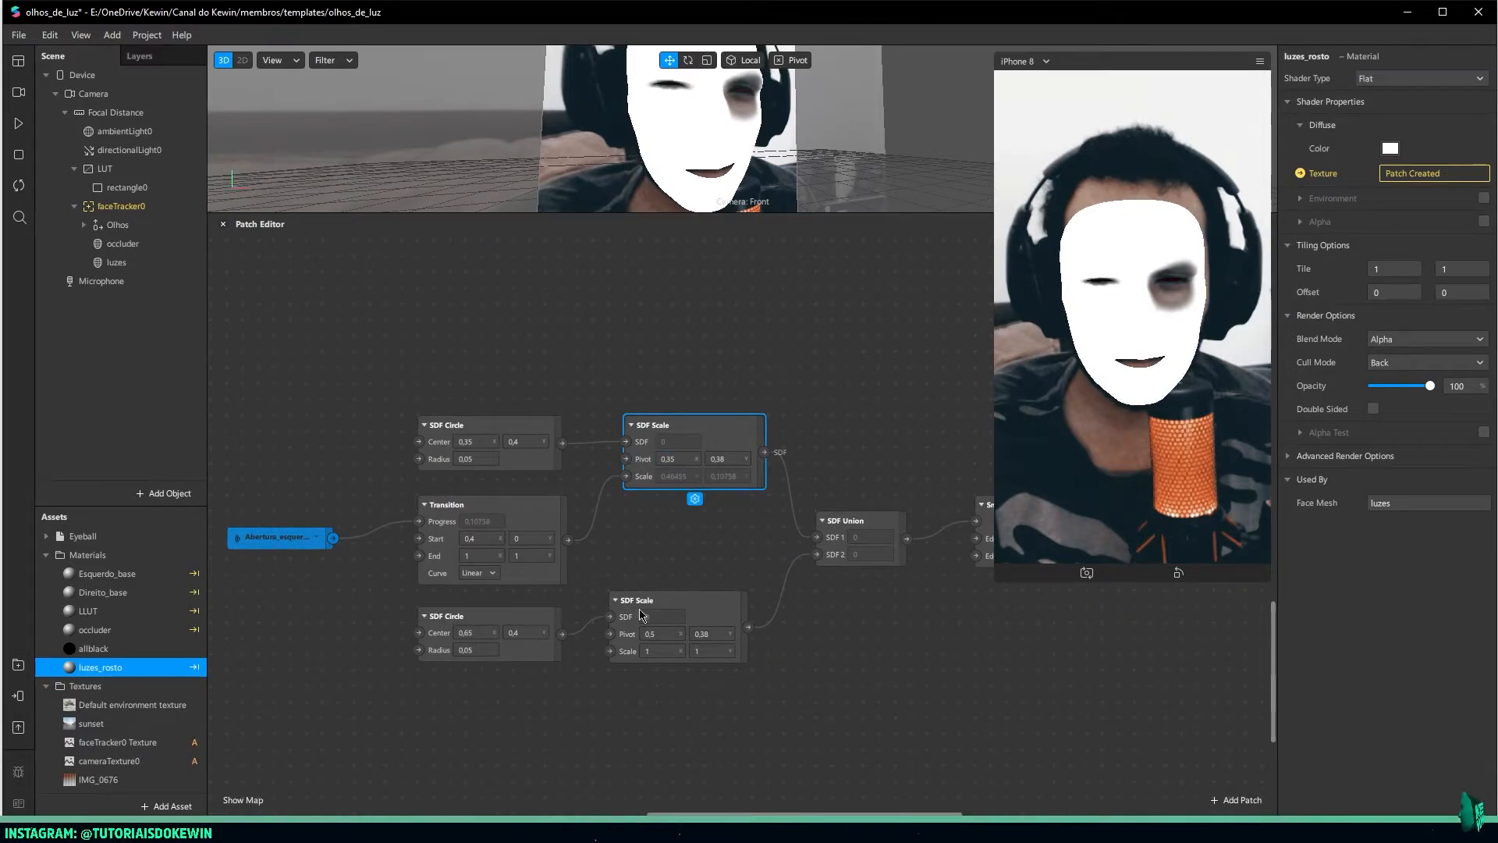
{"action": "left_click", "coordinate": [661, 633]}
{"action": "left_click", "coordinate": [696, 554]}
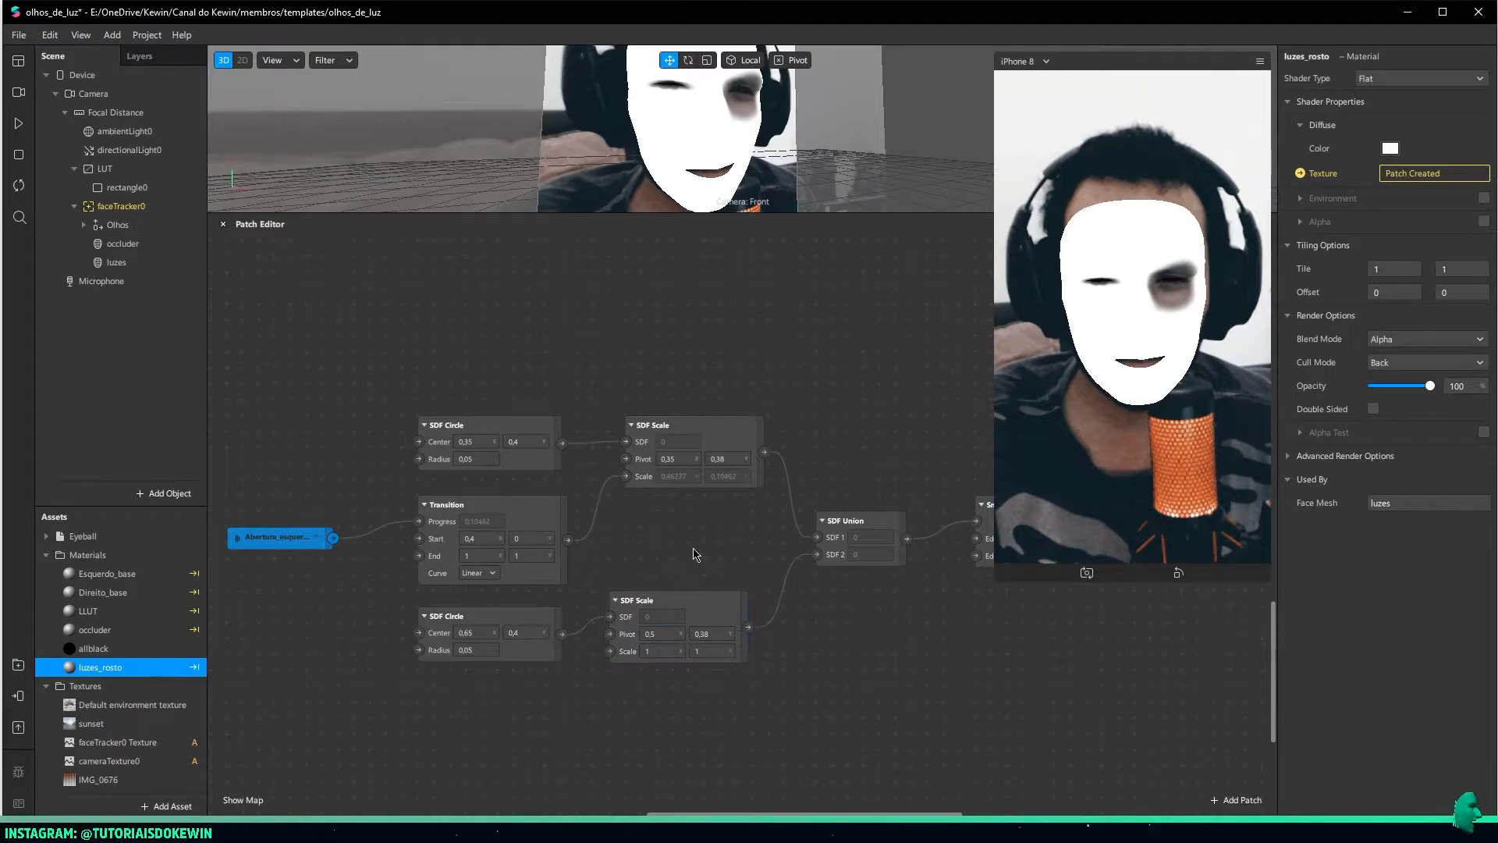
{"action": "left_click", "coordinate": [20, 123]}
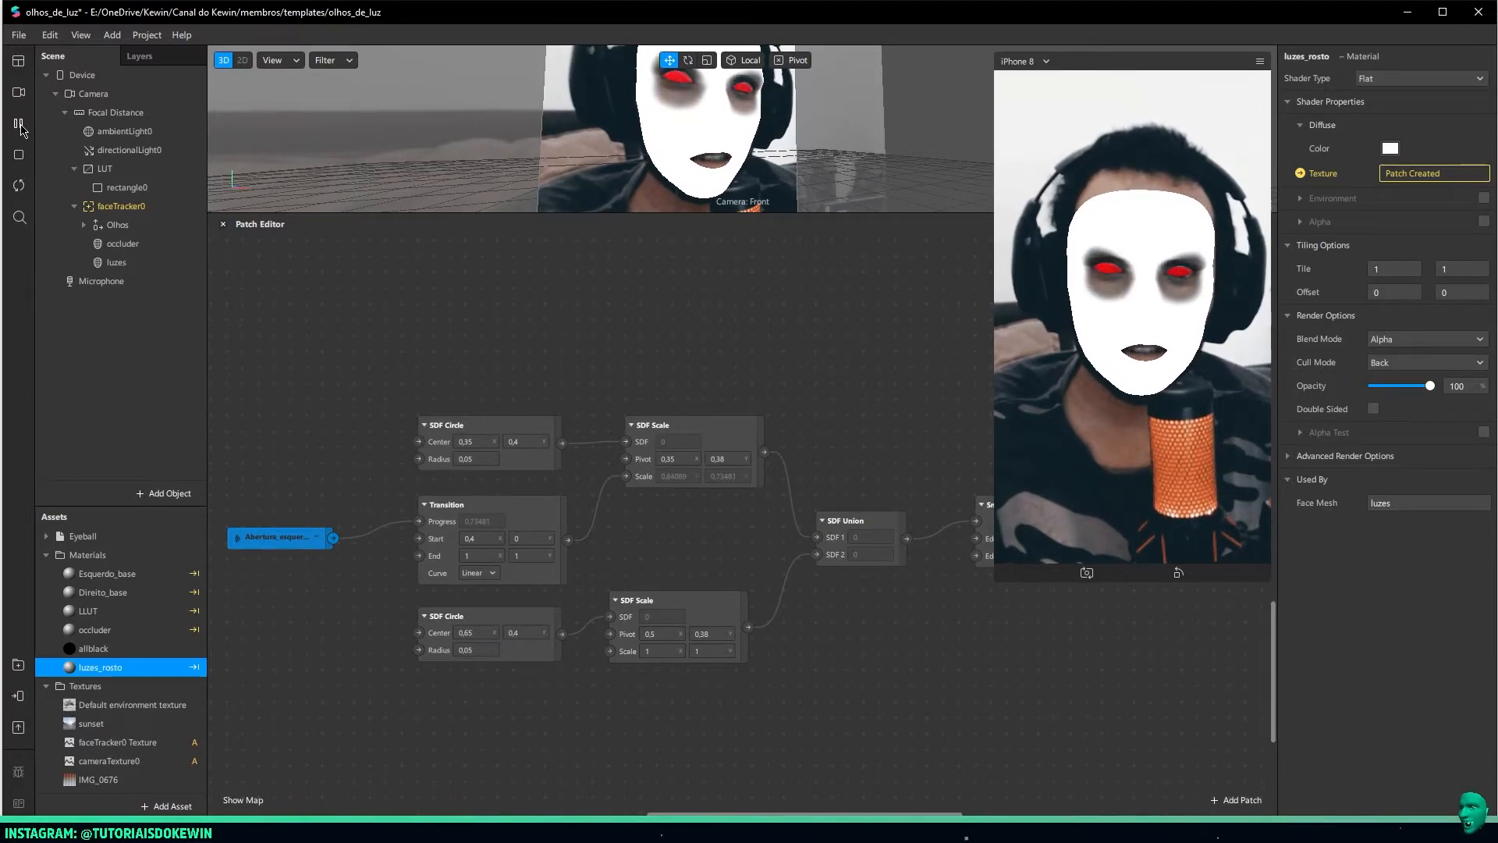
Duplicate the Abertura_esquerda receiver with its Transition patch below the second SDF Circle
{"action": "middle_click_drag", "start_coordinate": [658, 335], "coordinate": [747, 259]}
{"action": "left_click_drag", "start_coordinate": [337, 509], "coordinate": [641, 654]}
{"action": "key", "text": "ctrl+d"}
{"action": "left_click", "coordinate": [745, 702]}
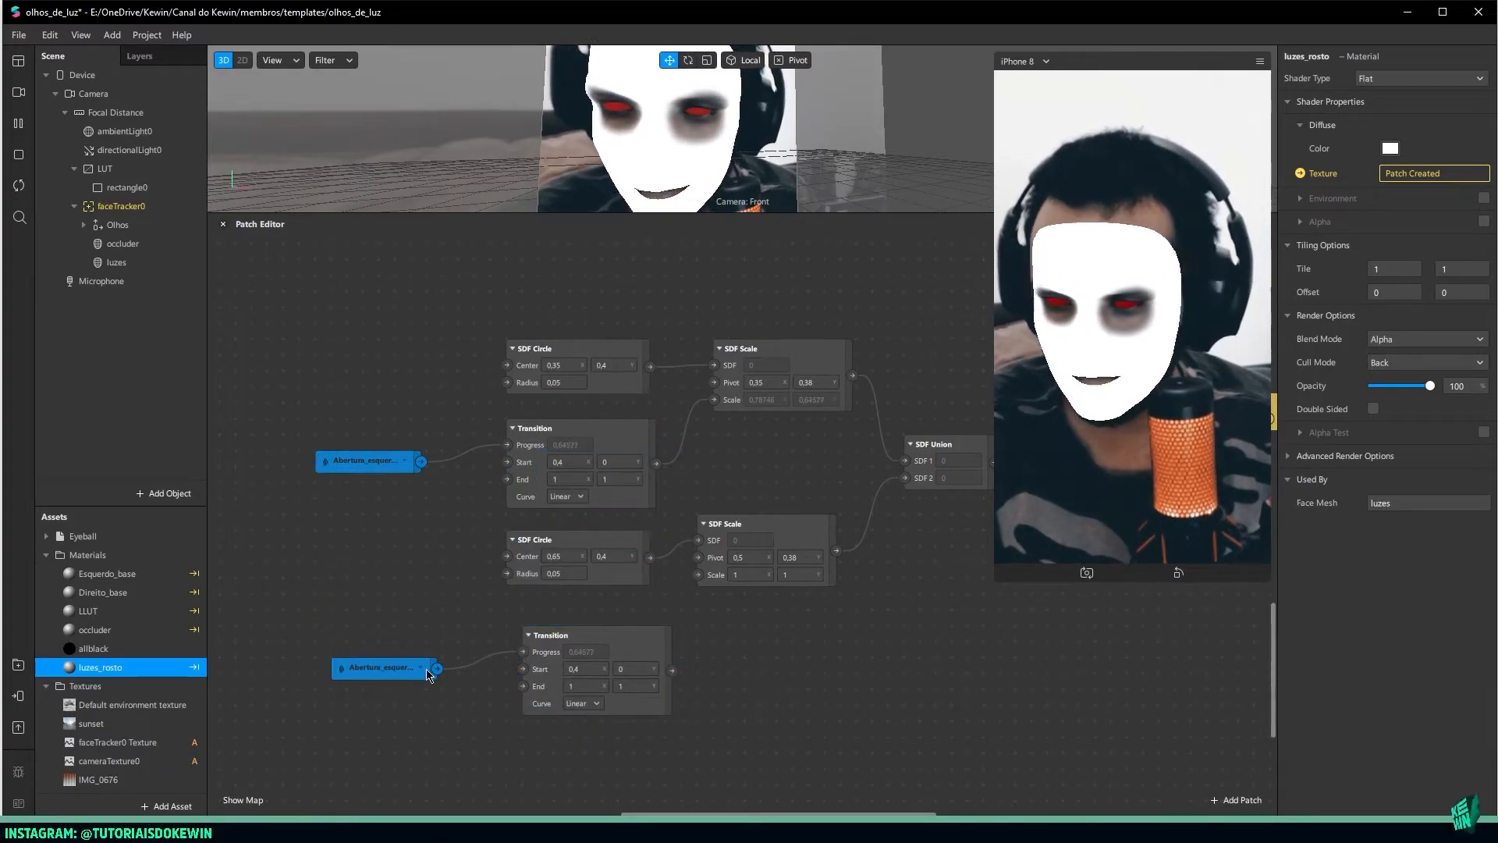
Switch the copied receiver to Abertura_direita and connect its Transition to the second SDF Scale patch's Scale input
{"action": "left_click", "coordinate": [421, 668]}
{"action": "left_click", "coordinate": [422, 668]}
{"action": "left_click", "coordinate": [477, 798]}
{"action": "left_click_drag", "start_coordinate": [671, 670], "coordinate": [698, 575]}
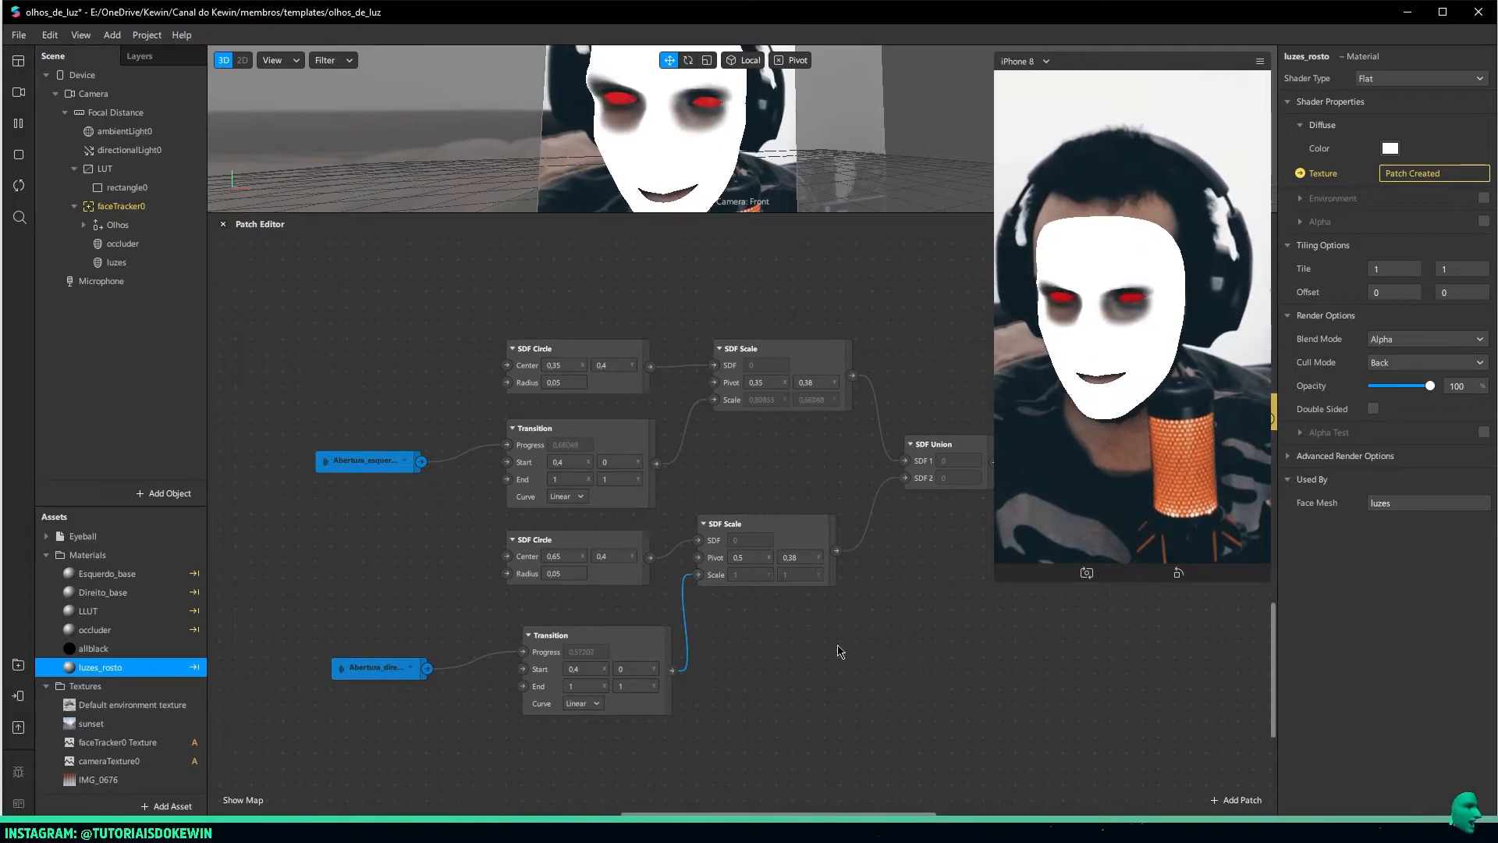
Pause the preview, set the second SDF Scale patch's X pivot to 0,65, and resume playback
{"action": "left_click", "coordinate": [19, 123]}
{"action": "type", "text": "0,1"}
{"action": "key", "text": "Return"}
{"action": "left_click", "coordinate": [757, 557]}
{"action": "type", "text": "0"}
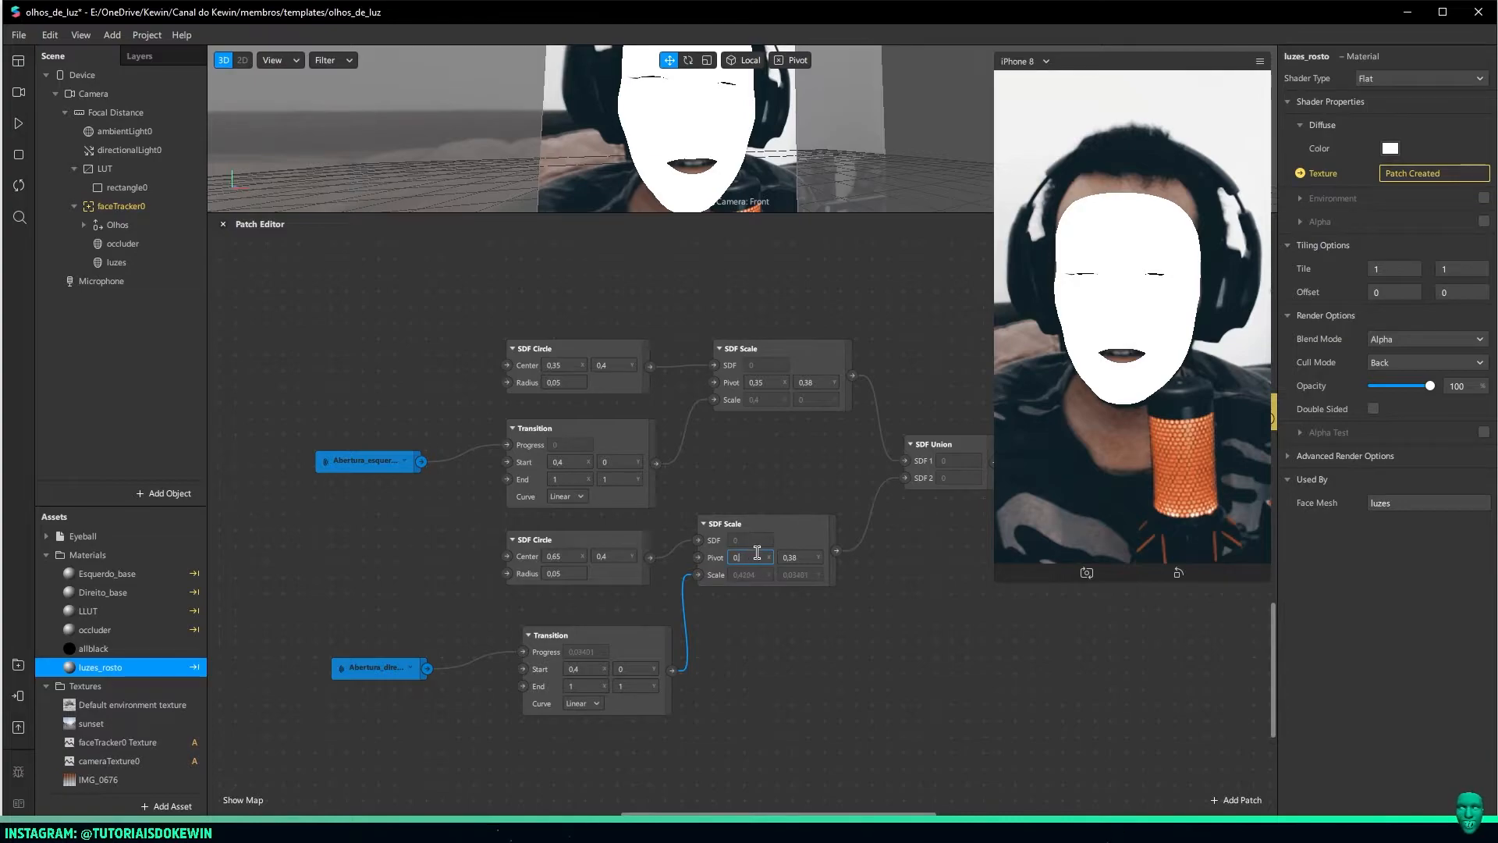
{"action": "type", "text": ",6"}
{"action": "key", "text": "Return"}
{"action": "left_click", "coordinate": [757, 557]}
{"action": "type", "text": "0,65"}
{"action": "key", "text": "Return"}
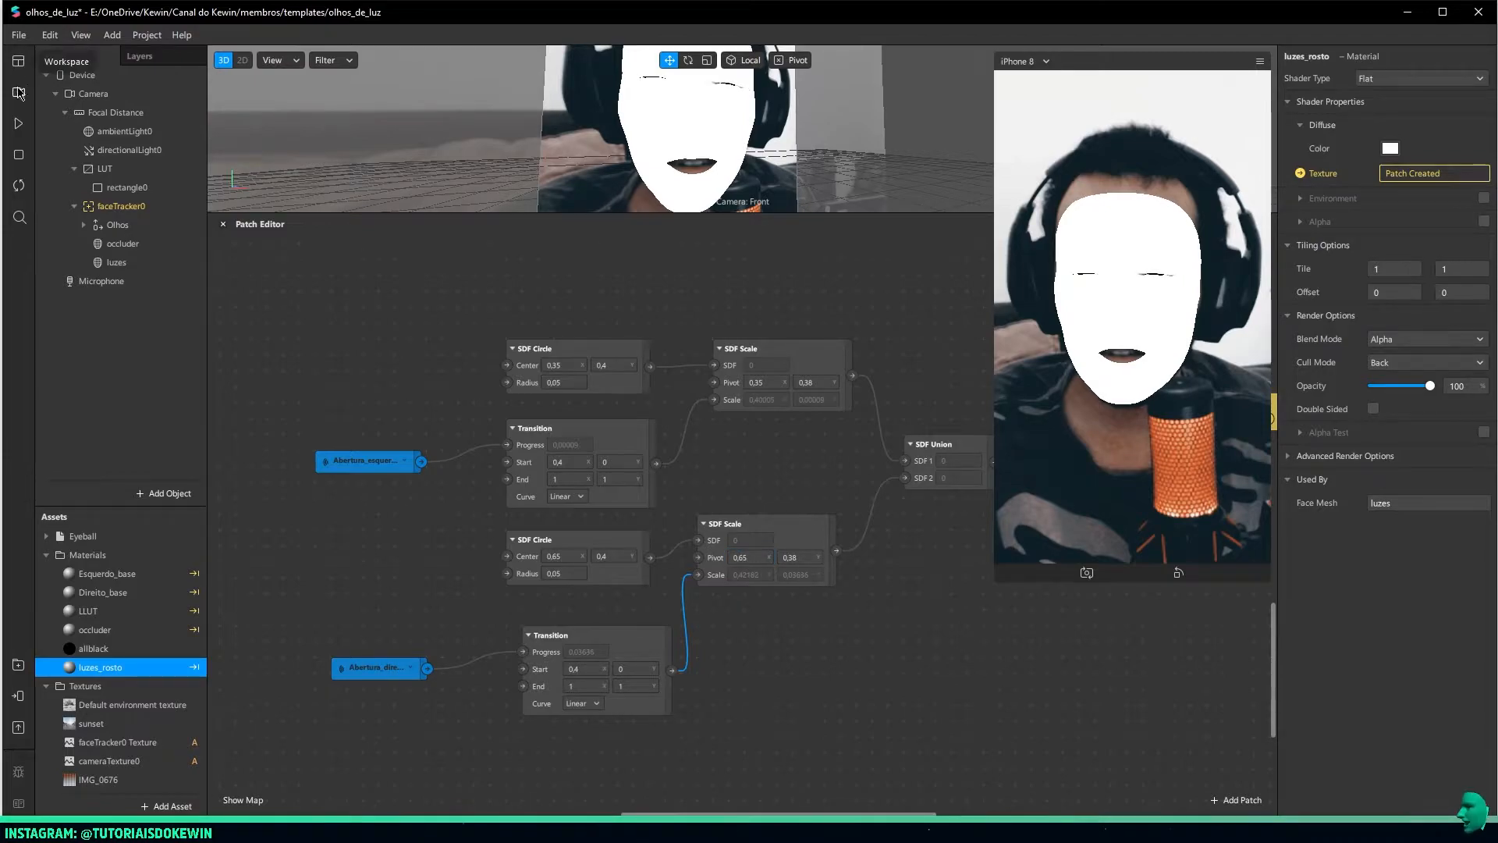
{"action": "left_click", "coordinate": [14, 131]}
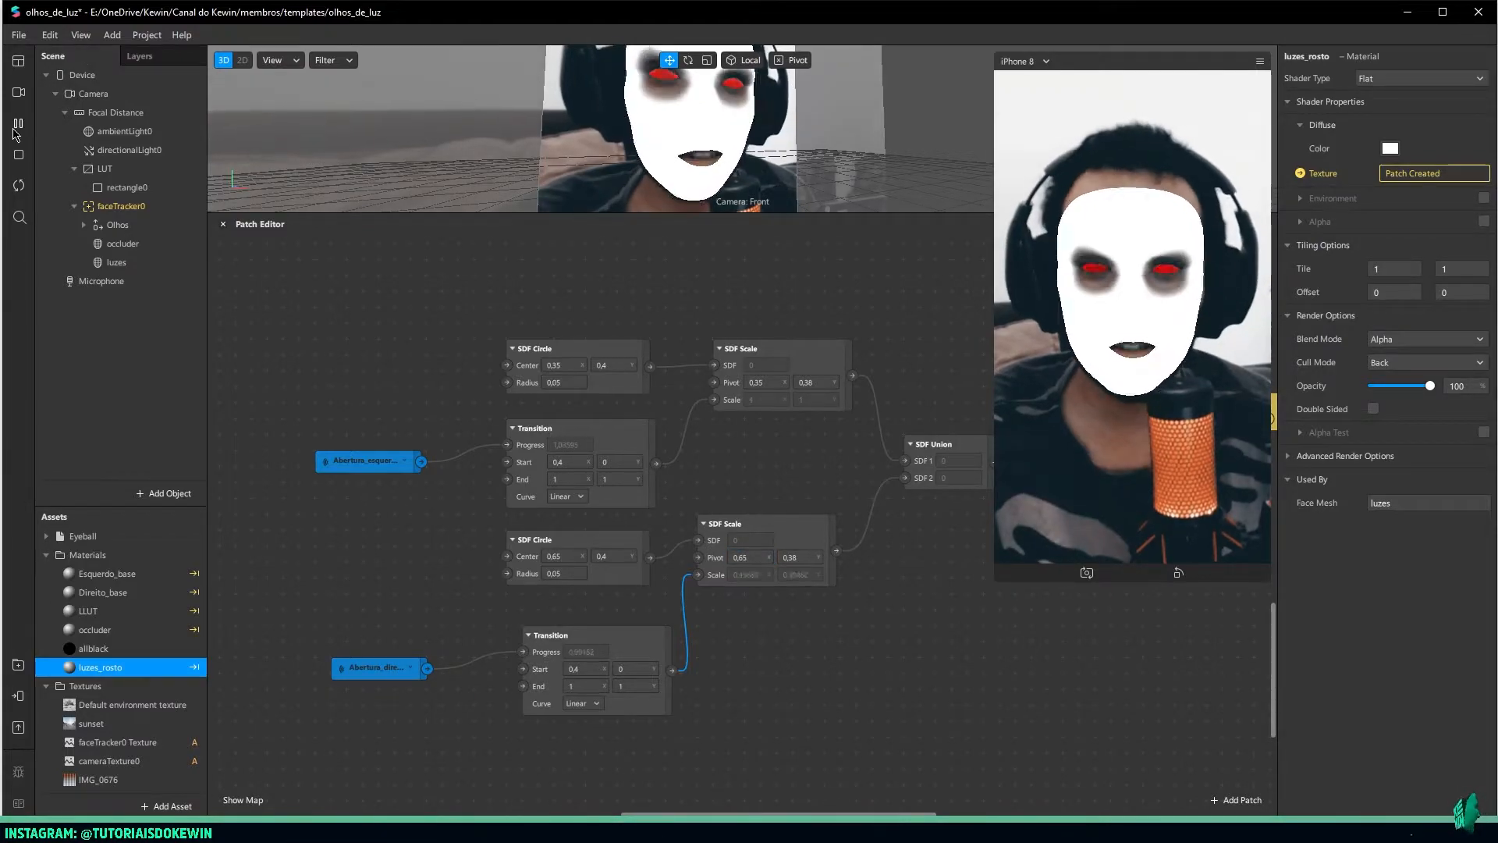
Separate the luzes_rosto material patch from Smooth Step and place a Cor_olhos receiver above the SDF chain
{"action": "middle_click_drag", "start_coordinate": [909, 338], "coordinate": [454, 429]}
{"action": "left_click_drag", "start_coordinate": [834, 522], "coordinate": [932, 485]}
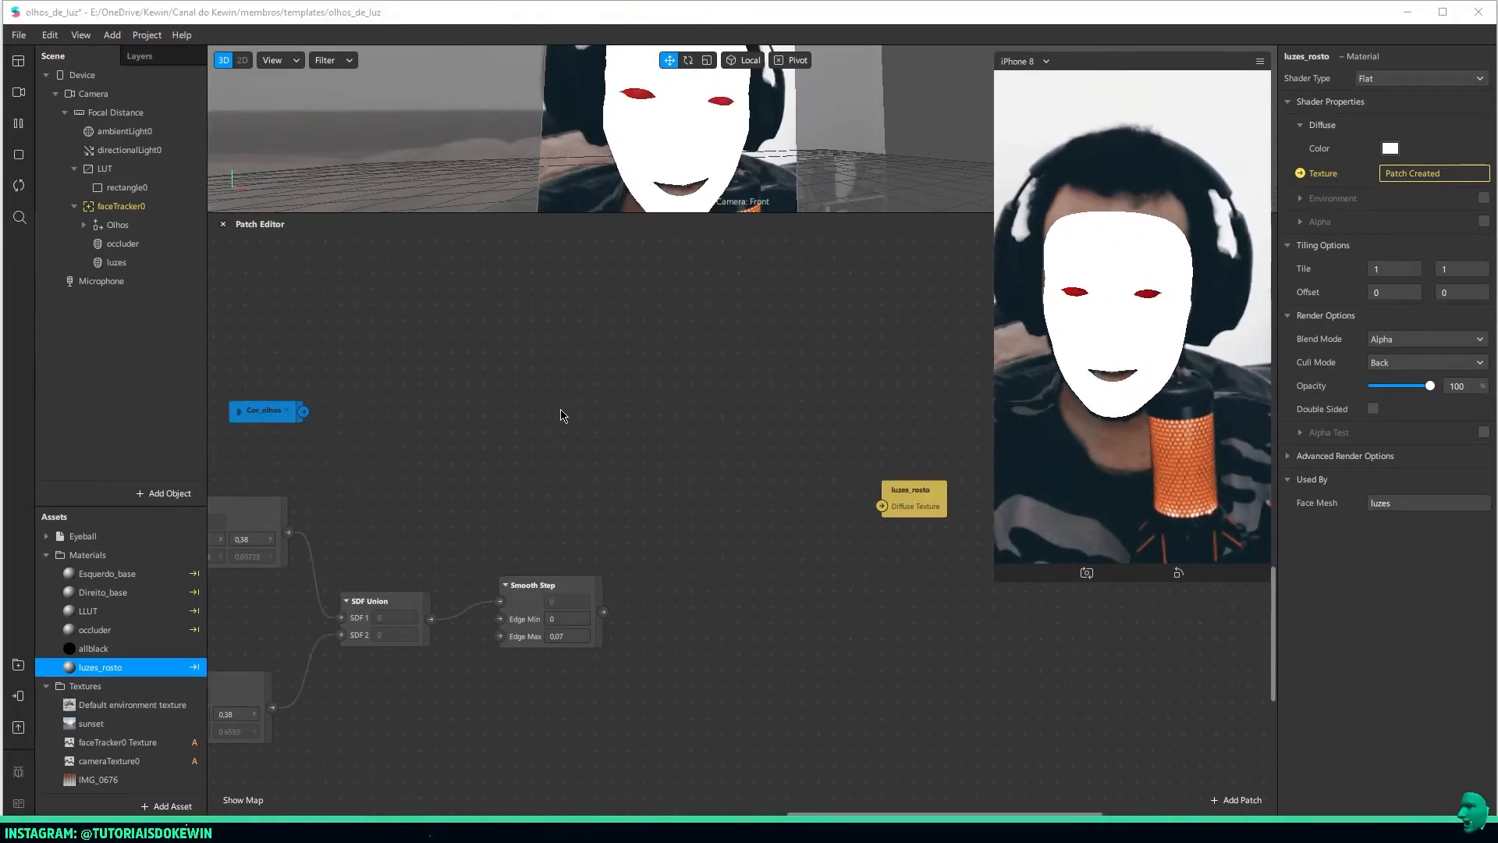
{"action": "middle_click_drag", "start_coordinate": [495, 384], "coordinate": [645, 433]}
{"action": "left_click_drag", "start_coordinate": [468, 447], "coordinate": [643, 402]}
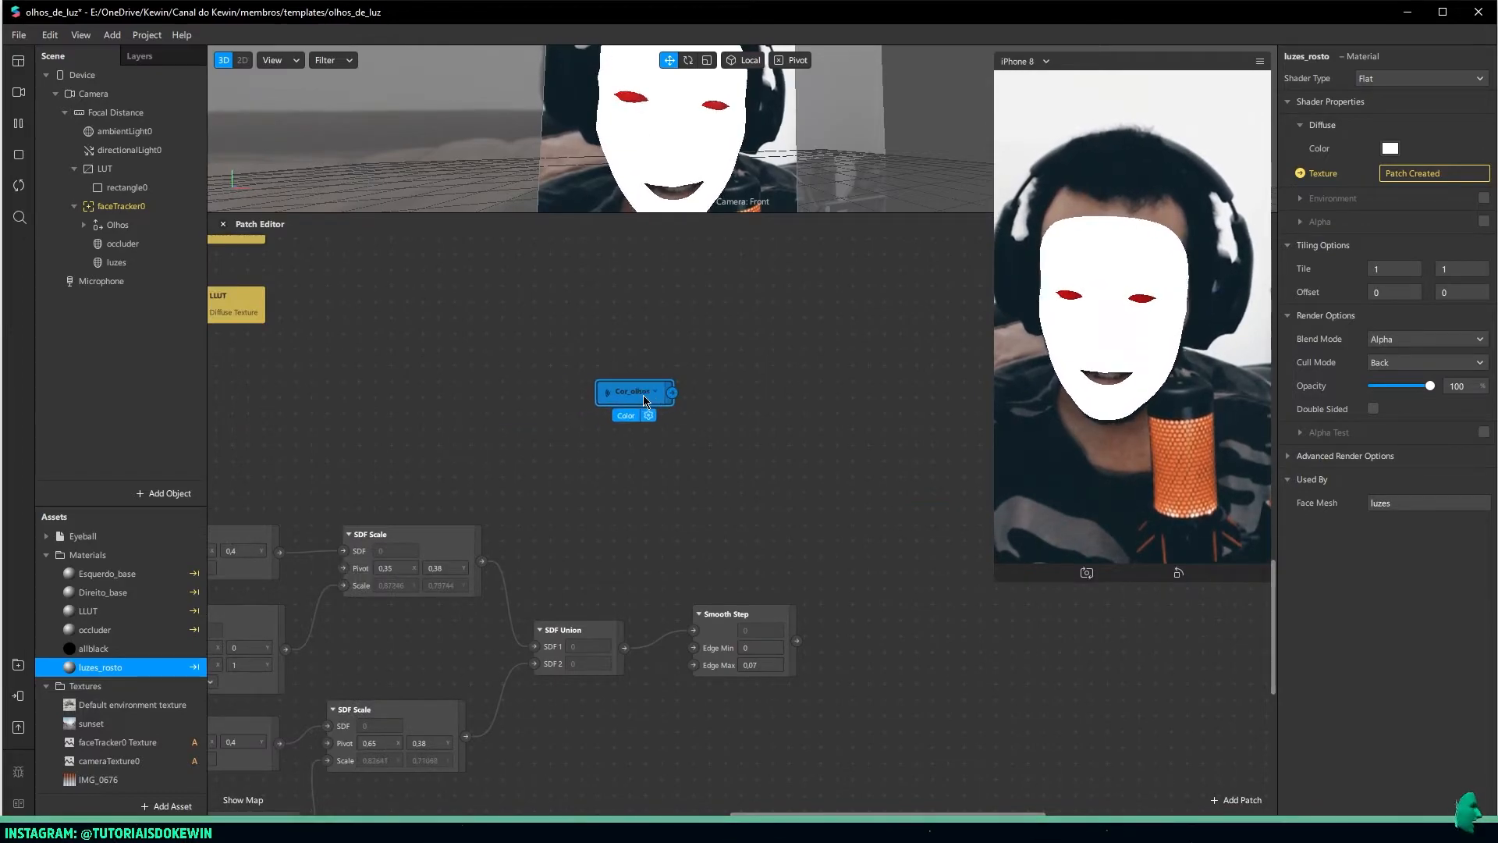
Connect a new Unpack patch to the Cor_olhos receiver
{"action": "middle_click_drag", "start_coordinate": [790, 452], "coordinate": [666, 458]}
{"action": "left_click_drag", "start_coordinate": [547, 398], "coordinate": [655, 383]}
{"action": "type", "text": "unpack"}
{"action": "key", "text": "Return"}
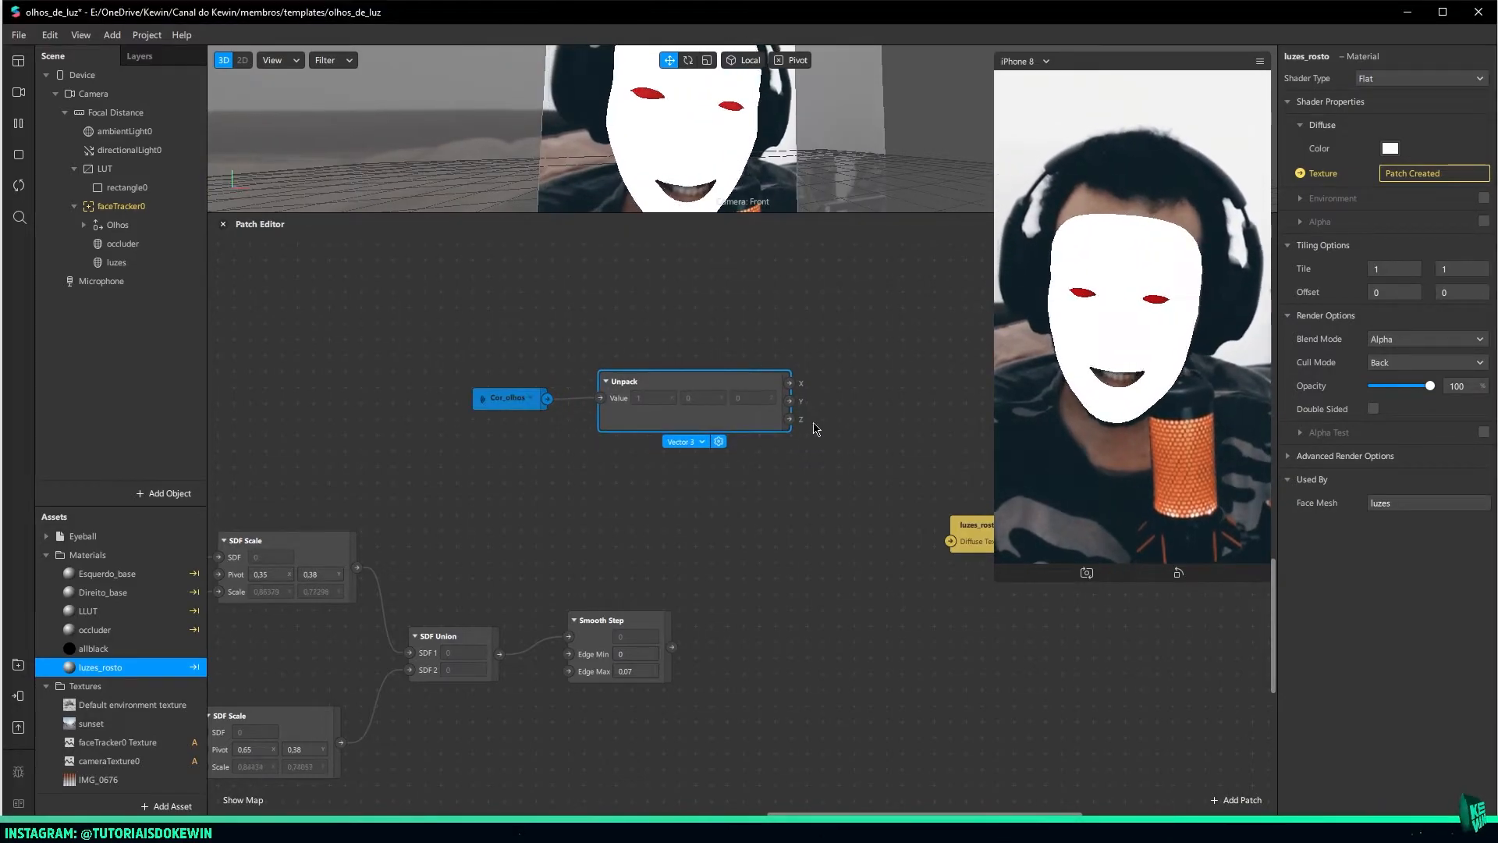
{"action": "left_click", "coordinate": [796, 397]}
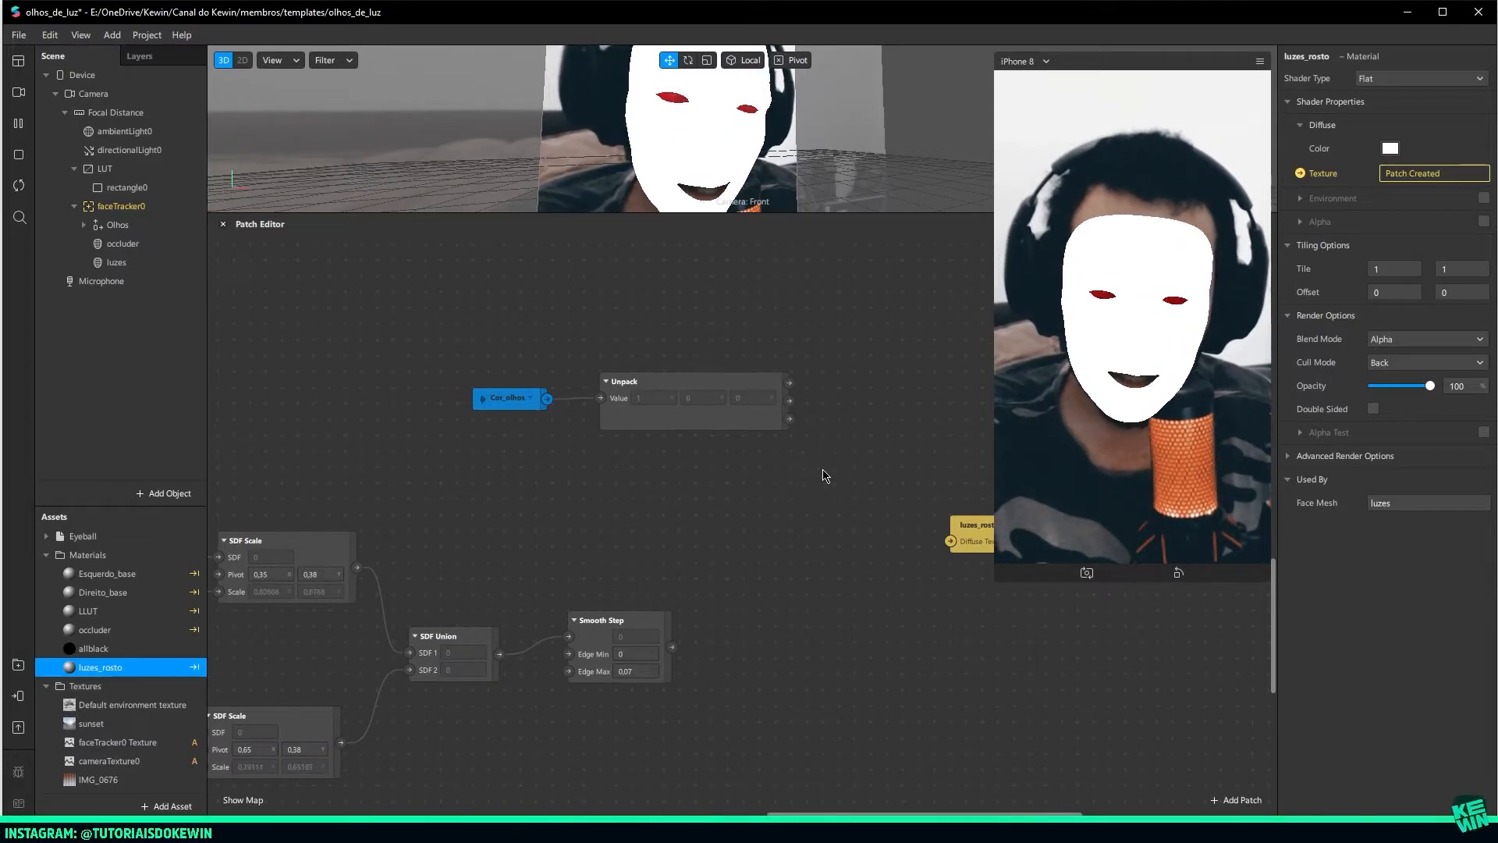
Start adding a new patch from the Unpack patch's X output
{"action": "middle_click_drag", "start_coordinate": [826, 472], "coordinate": [674, 521]}
{"action": "left_click", "coordinate": [468, 668]}
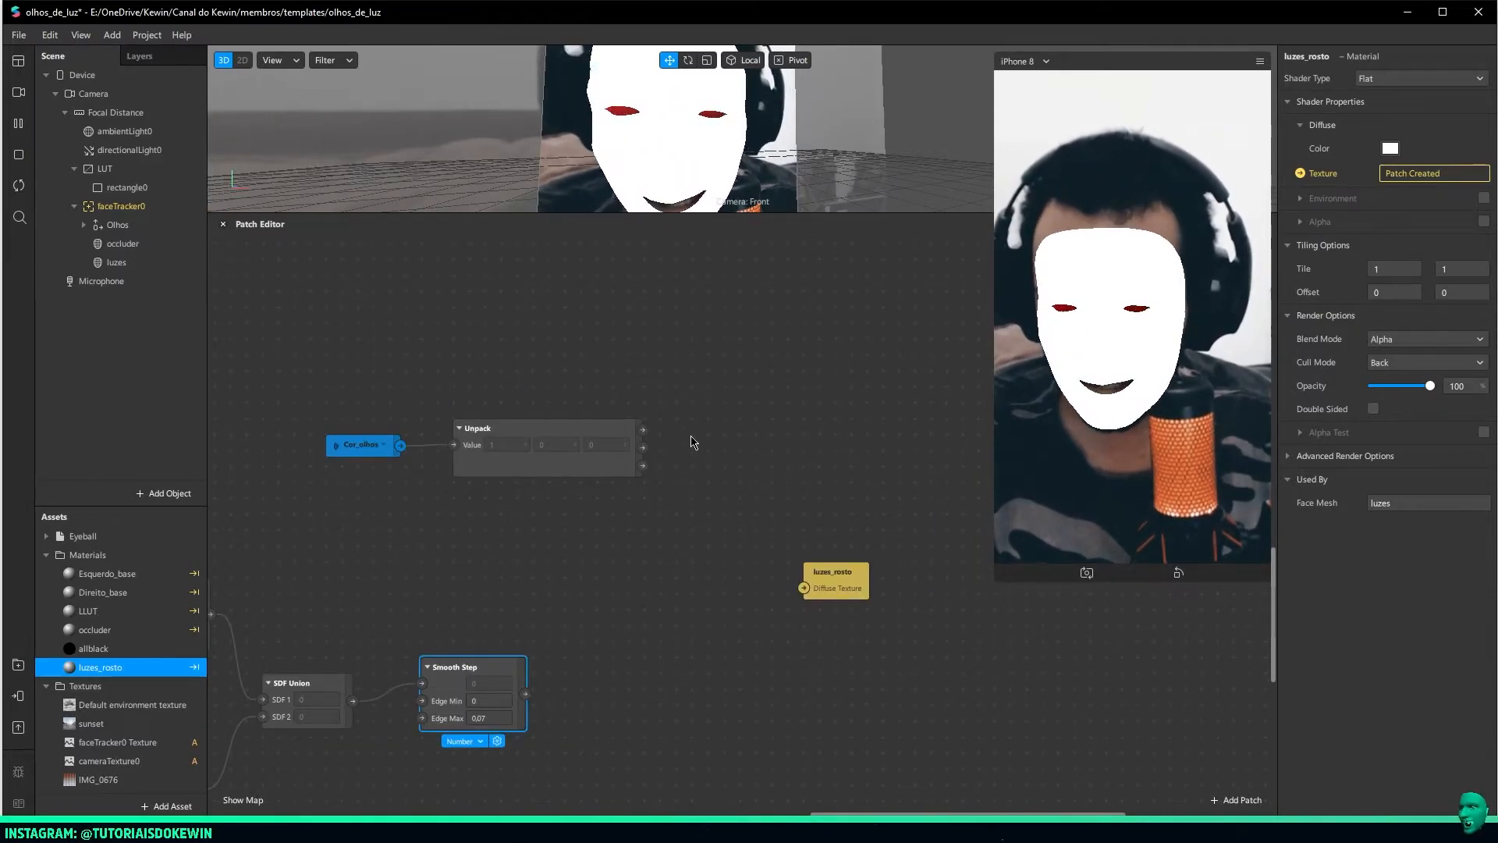
{"action": "left_click", "coordinate": [652, 434]}
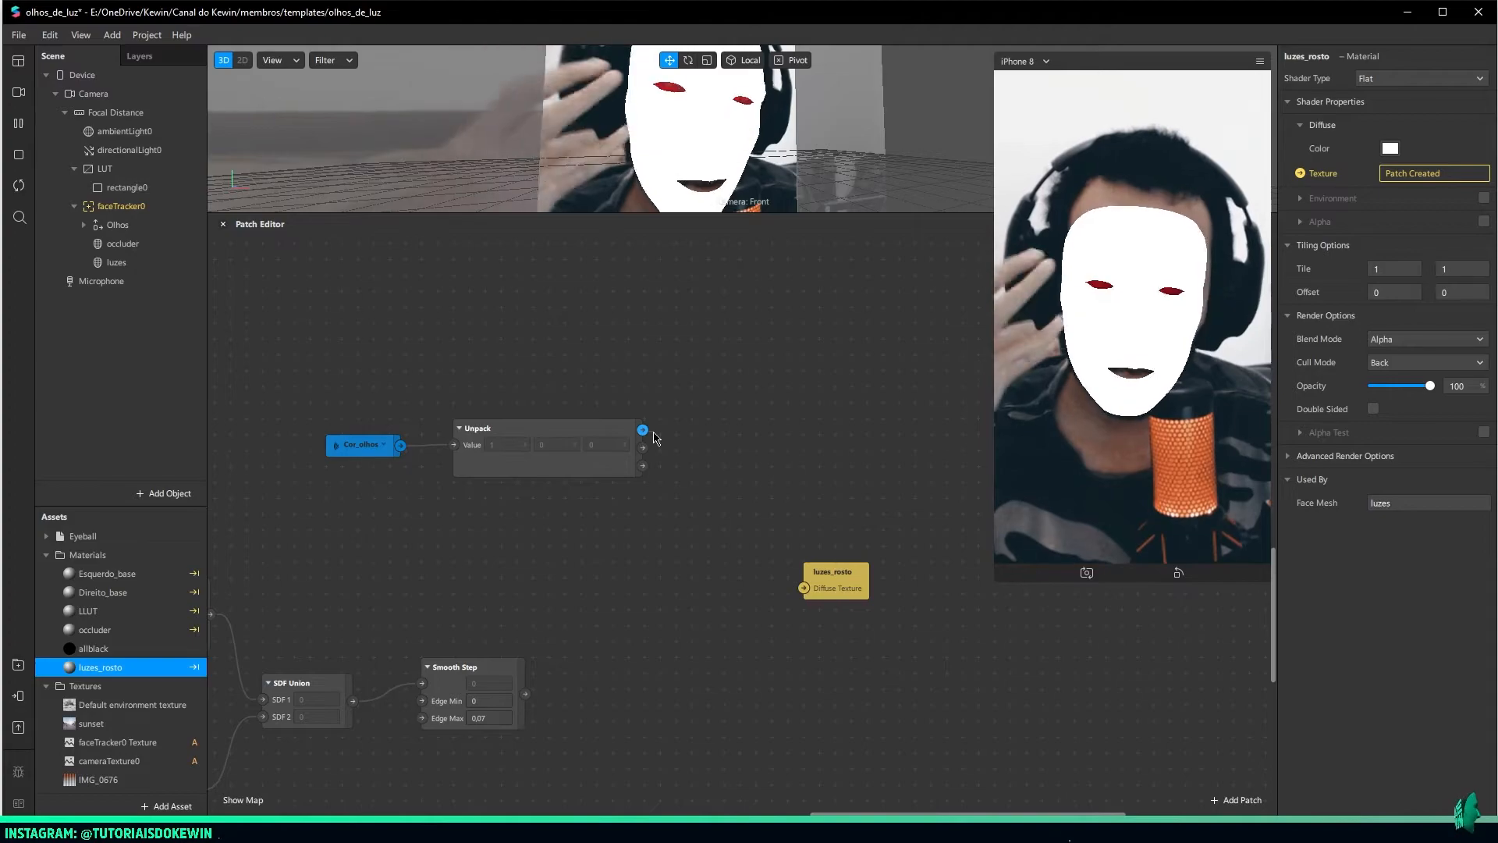
{"action": "left_click_drag", "start_coordinate": [643, 430], "coordinate": [673, 503]}
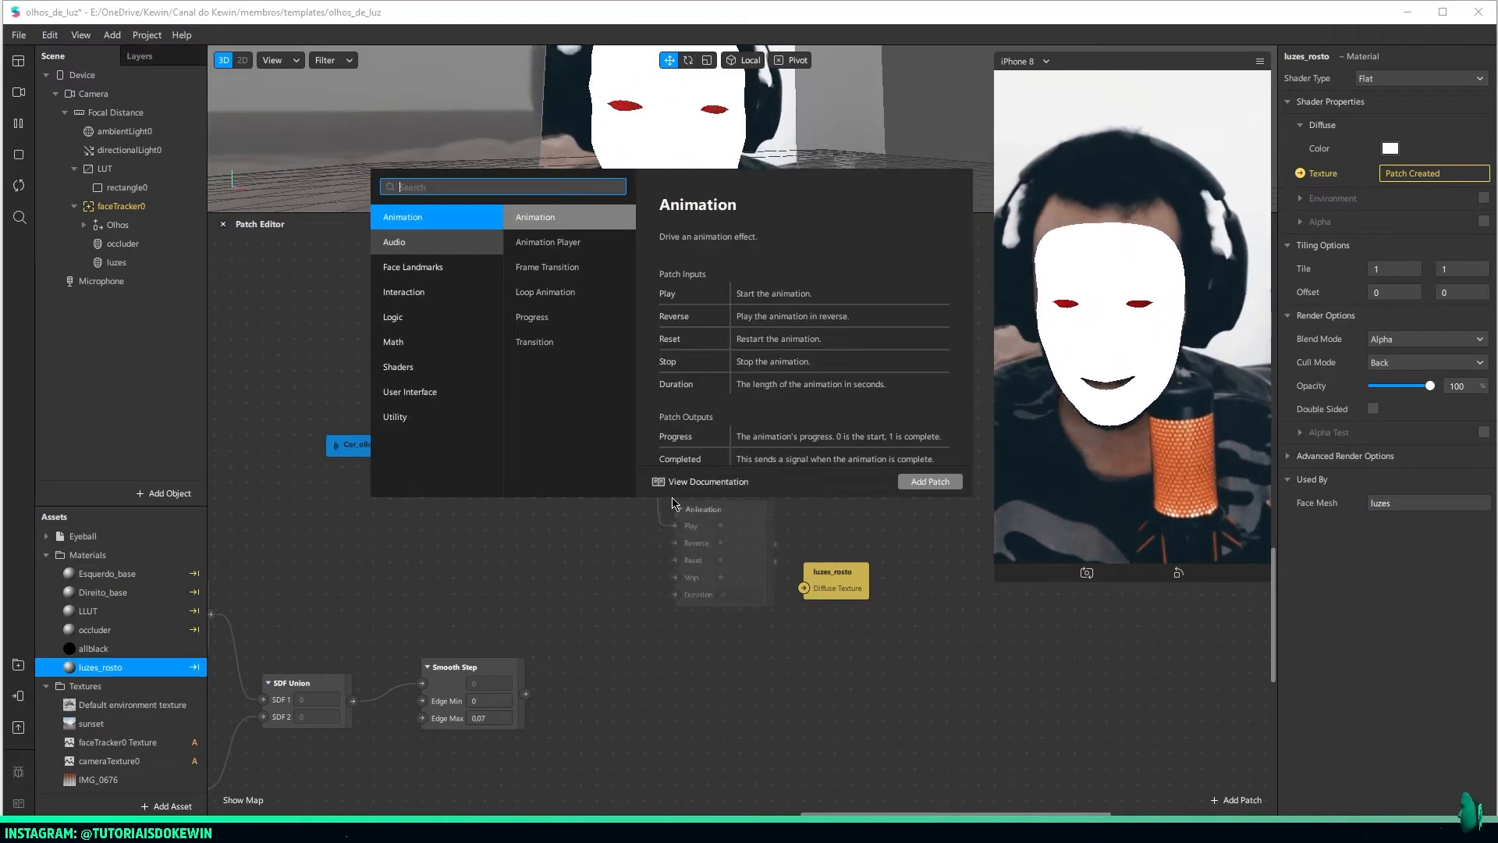
Add a Vector 4 Pack patch that combines the Unpack patch's three outputs with the Smooth Step output
{"action": "type", "text": "pack"}
{"action": "key", "text": "Return"}
{"action": "left_click_drag", "start_coordinate": [642, 447], "coordinate": [675, 560]}
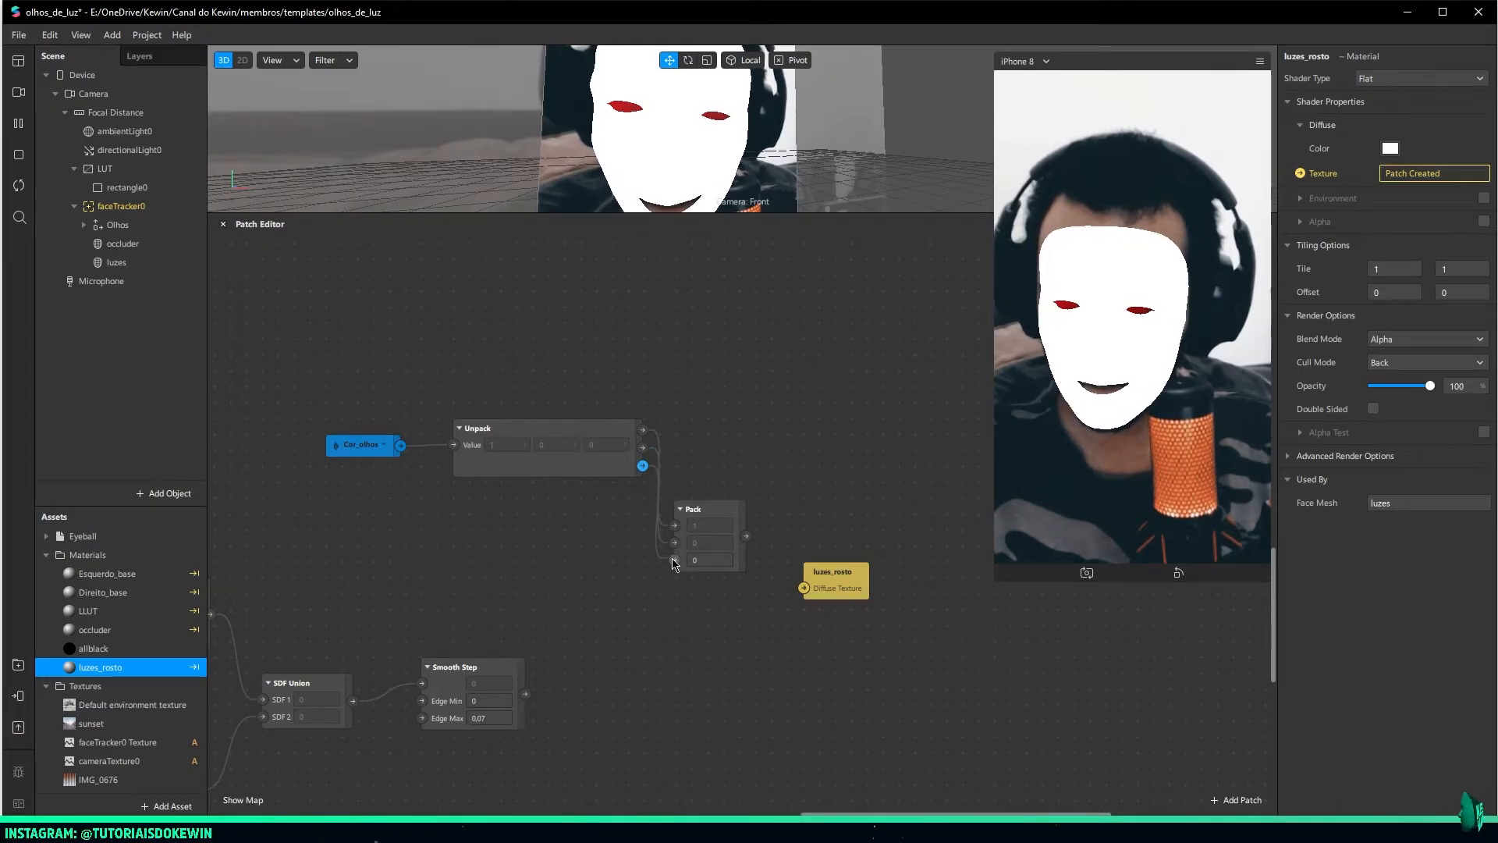
{"action": "left_click", "coordinate": [710, 562]}
{"action": "left_click", "coordinate": [704, 584]}
{"action": "left_click", "coordinate": [717, 645]}
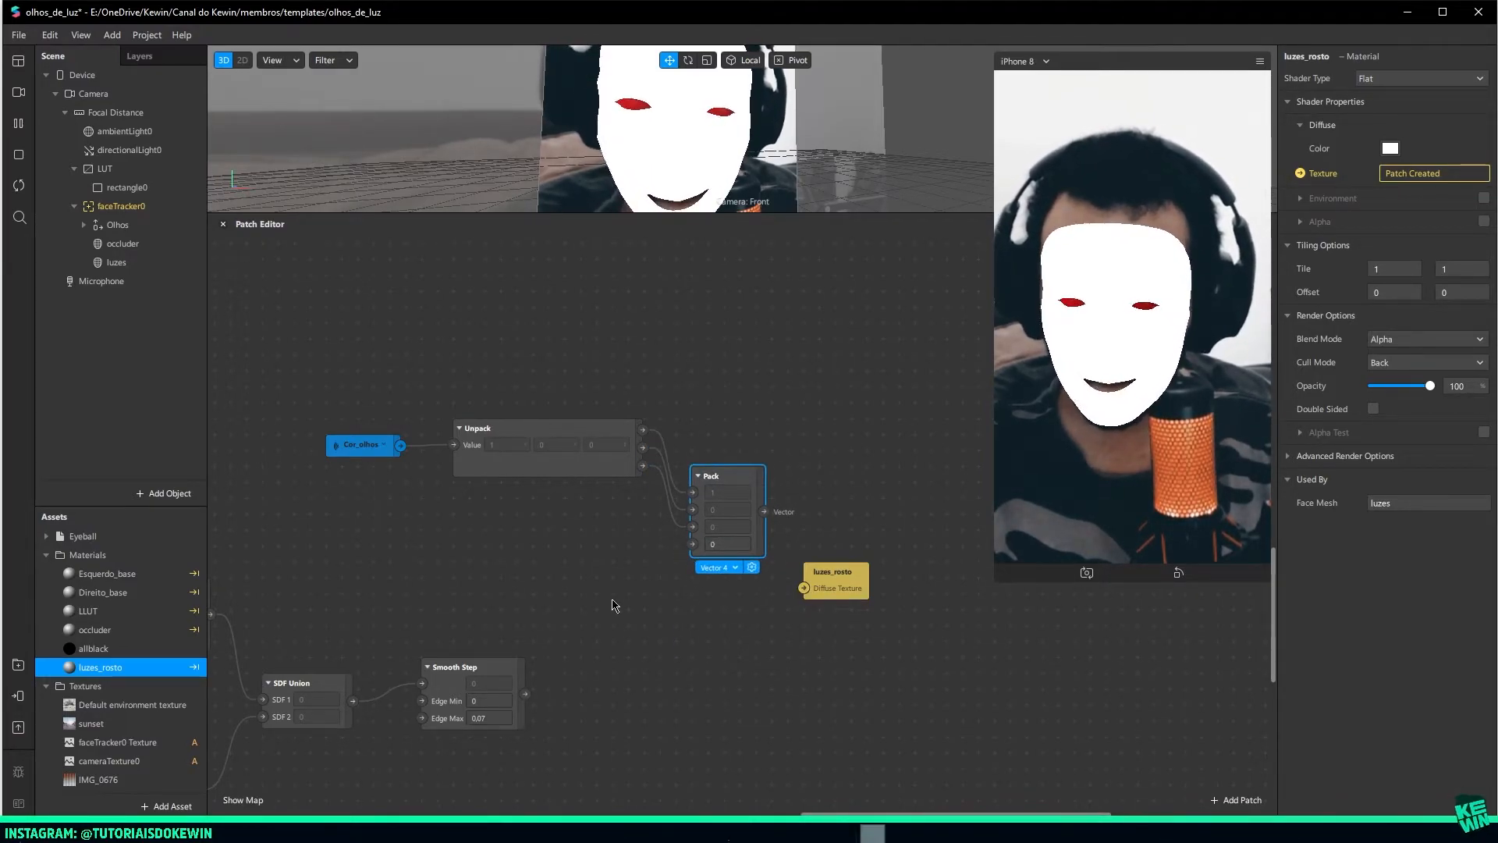
{"action": "left_click_drag", "start_coordinate": [525, 694], "coordinate": [692, 544]}
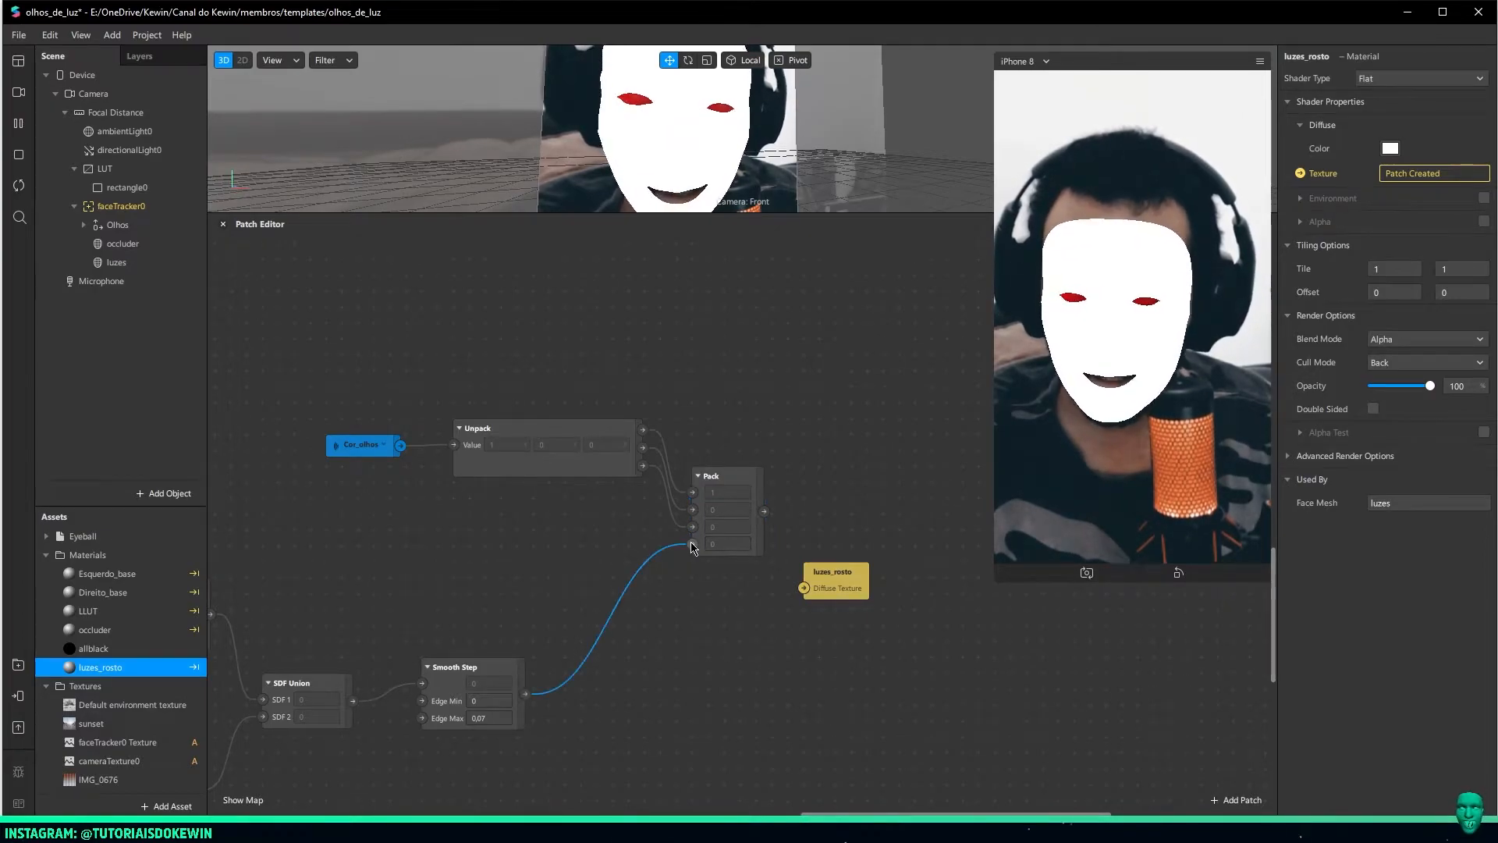
{"action": "left_click_drag", "start_coordinate": [764, 511], "coordinate": [891, 470]}
Add a Color-type Mix patch with Smooth Step driving its Alpha, feeding the luzes_rosto Diffuse Texture
{"action": "middle_click_drag", "start_coordinate": [678, 634], "coordinate": [616, 473]}
{"action": "left_click_drag", "start_coordinate": [446, 524], "coordinate": [771, 512]}
{"action": "type", "text": "mix"}
{"action": "key", "text": "Return"}
{"action": "left_click", "coordinate": [539, 641]}
{"action": "left_click", "coordinate": [539, 662]}
{"action": "left_click", "coordinate": [565, 681]}
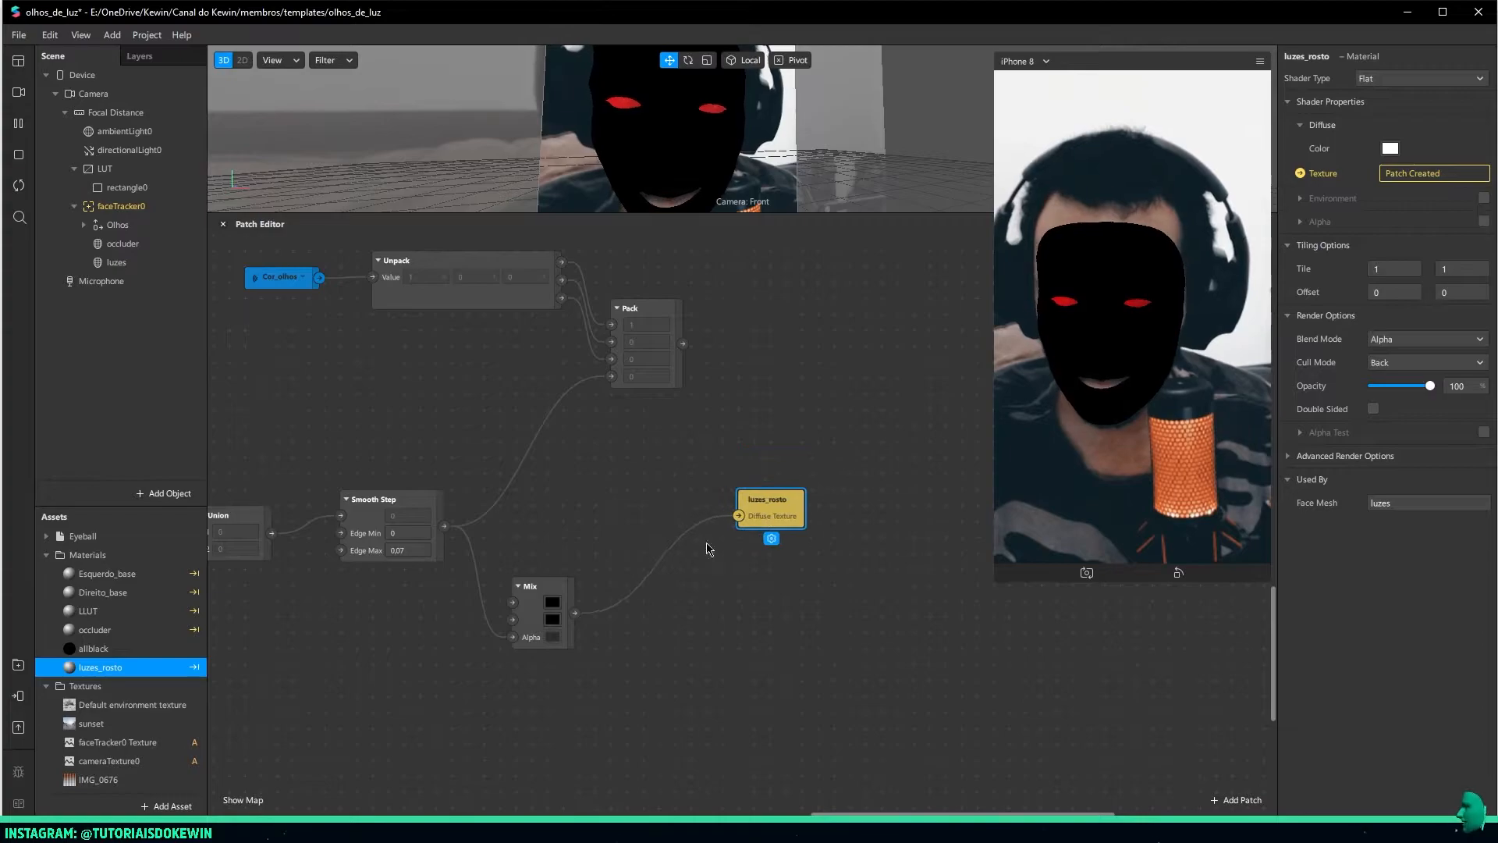
Set the alpha channel of the Mix patch's second colour to 0
{"action": "left_click", "coordinate": [552, 619]}
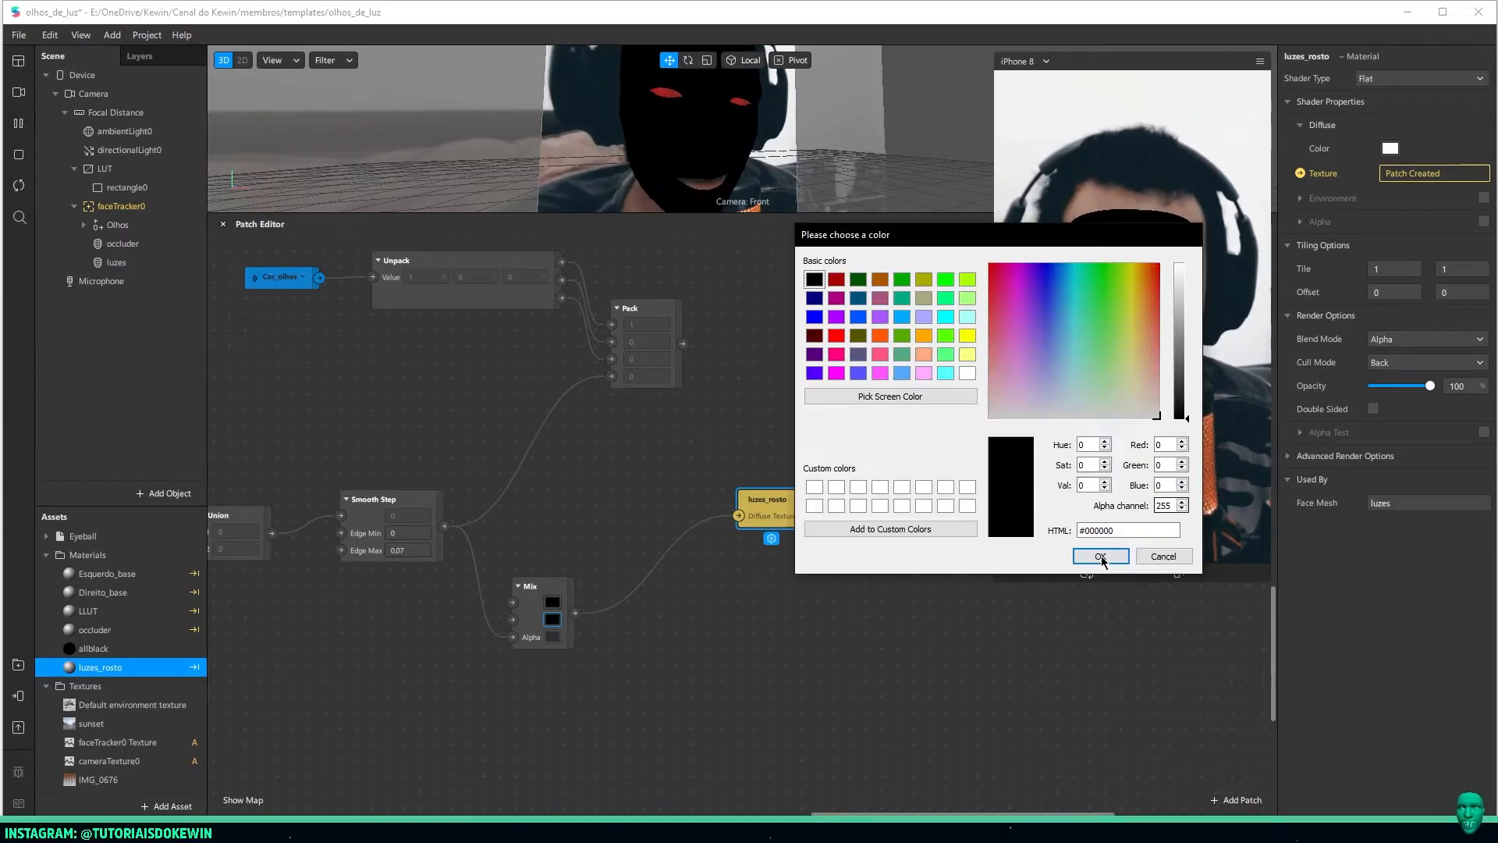
{"action": "left_click", "coordinate": [1169, 504]}
{"action": "type", "text": "0"}
{"action": "key", "text": "Return"}
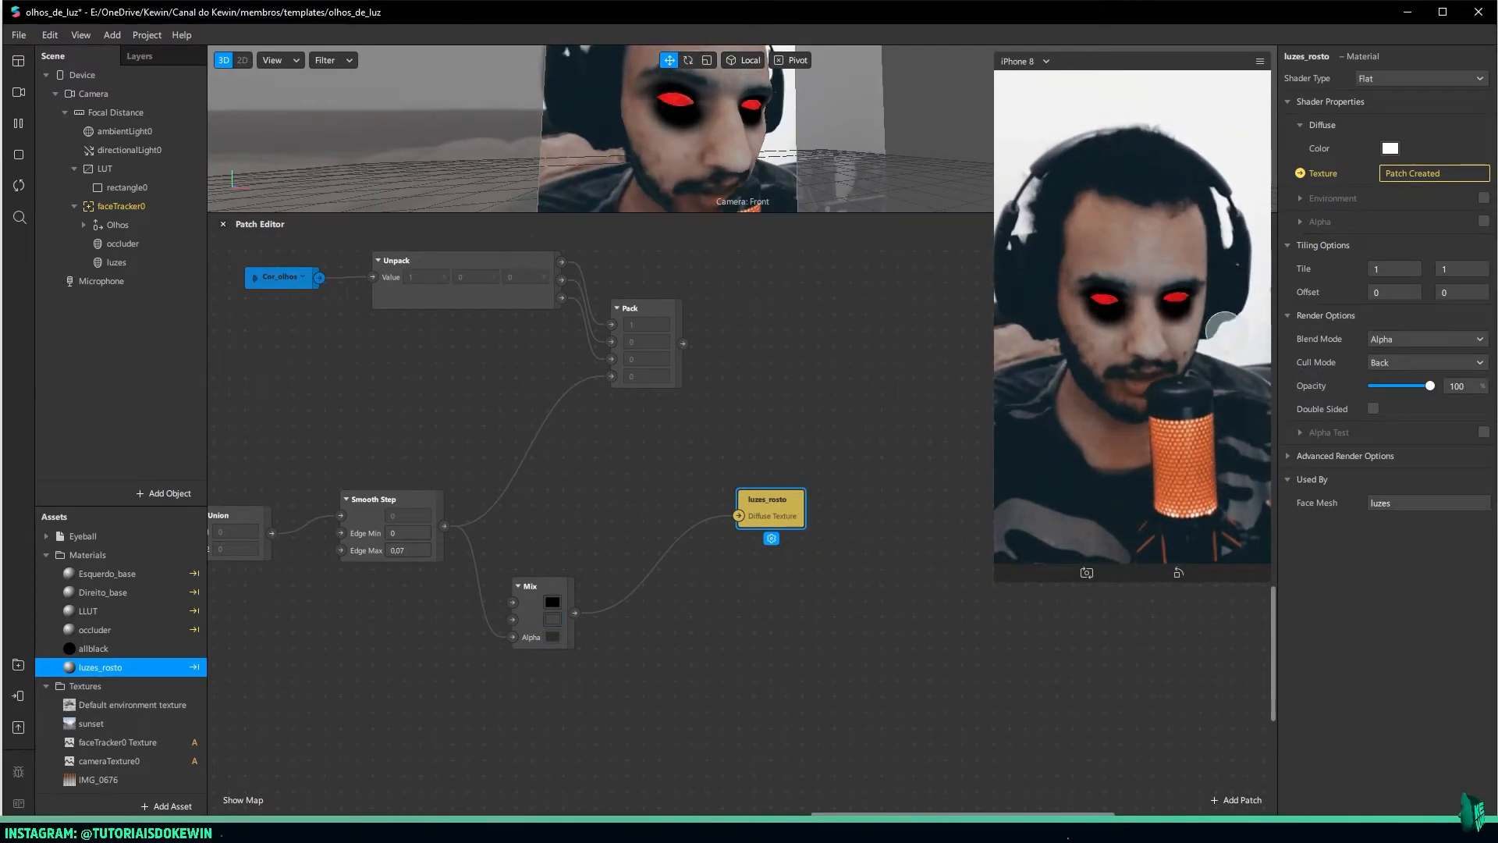
Try to feed the Mix output directly into the Pack patch's fourth input and inspect the patches' value types
{"action": "left_click_drag", "start_coordinate": [575, 613], "coordinate": [680, 403]}
{"action": "left_click", "coordinate": [650, 371]}
{"action": "mouse_move", "coordinate": [694, 343]}
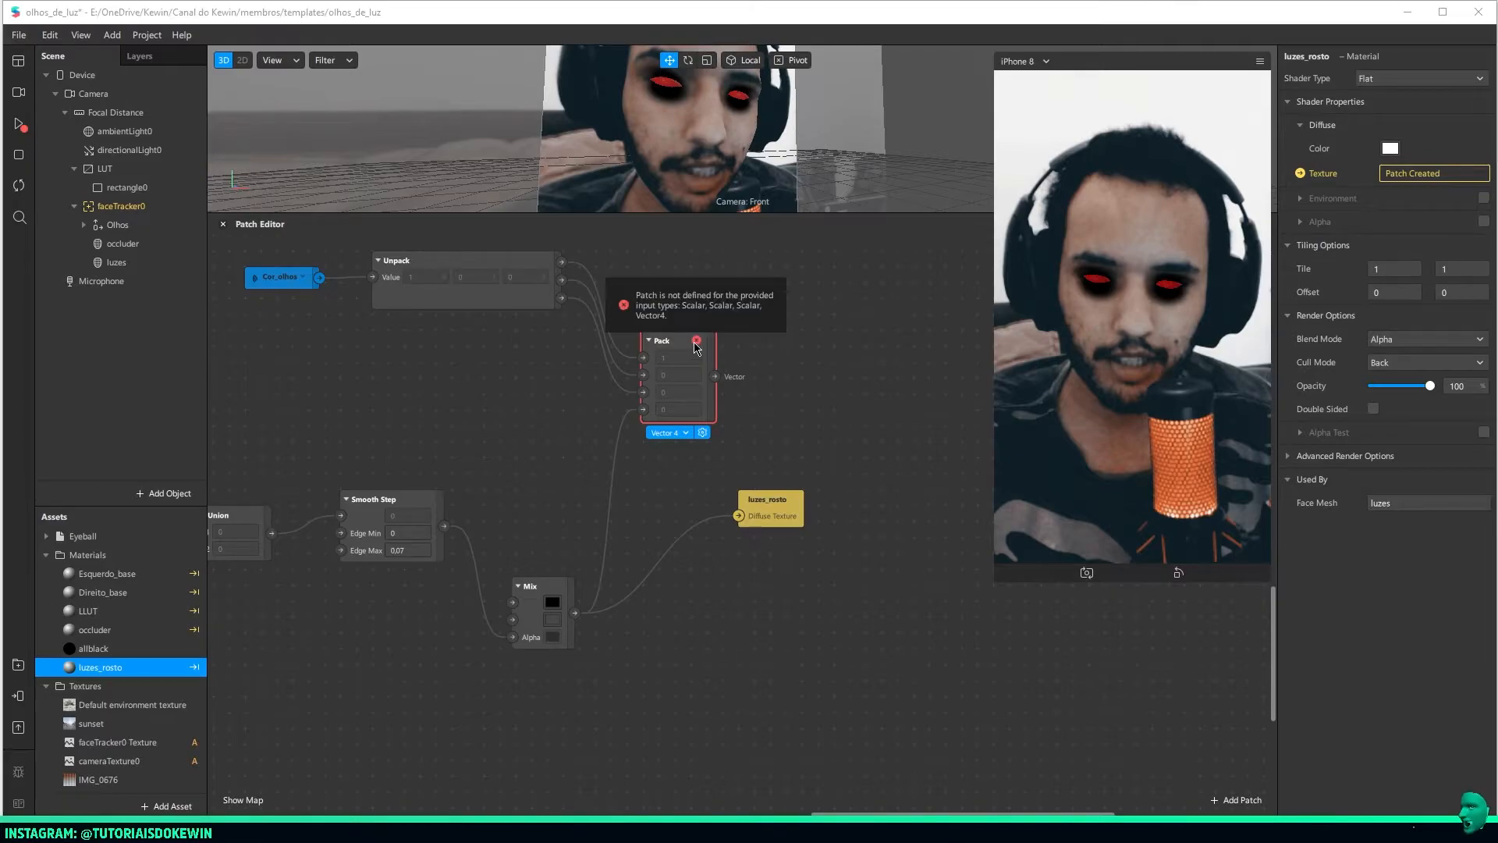
{"action": "left_click_drag", "start_coordinate": [531, 623], "coordinate": [534, 616]}
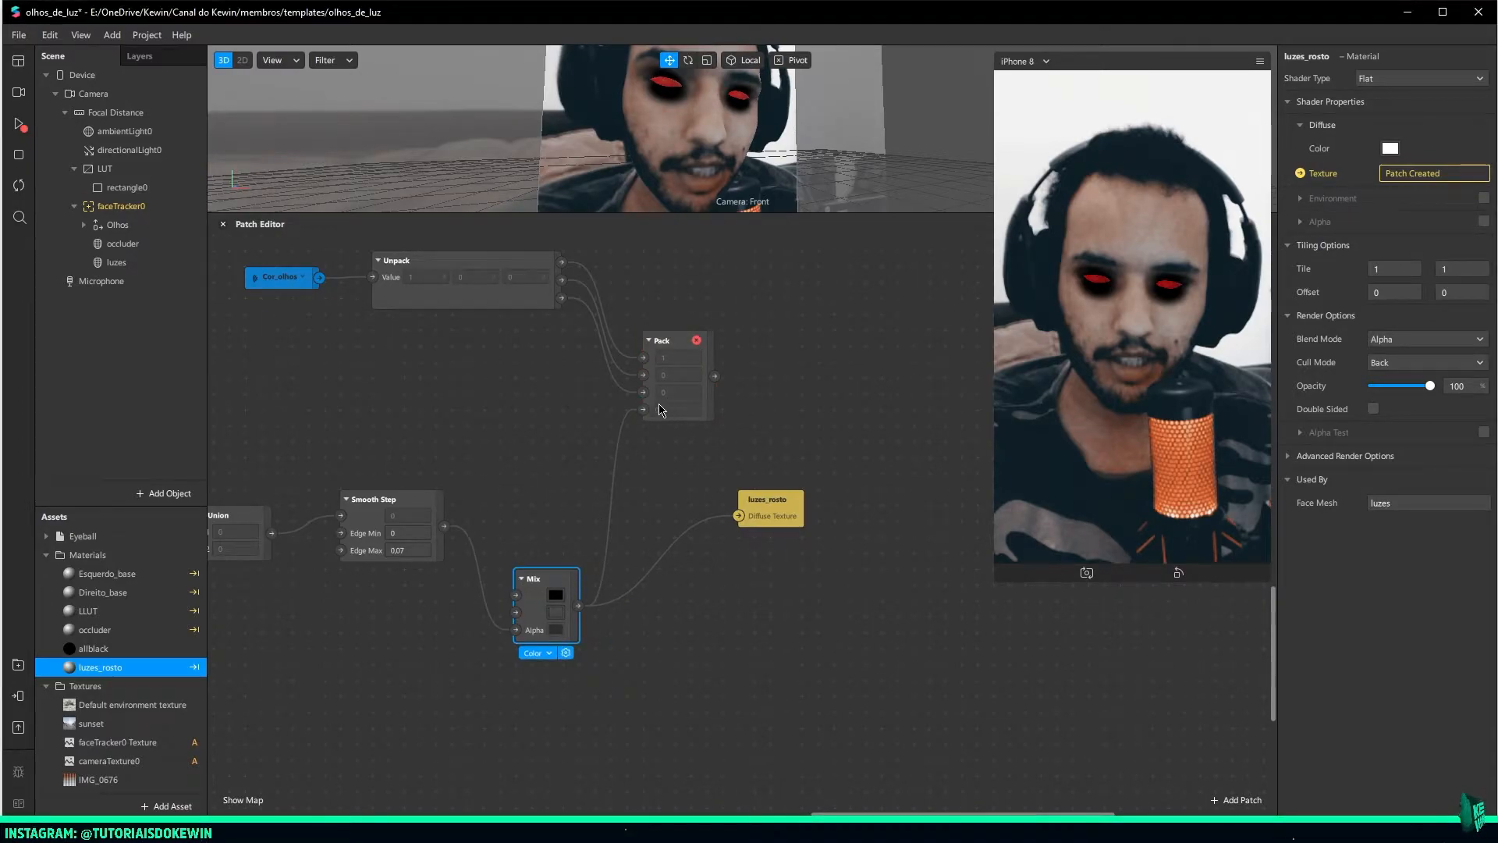
{"action": "left_click", "coordinate": [439, 284]}
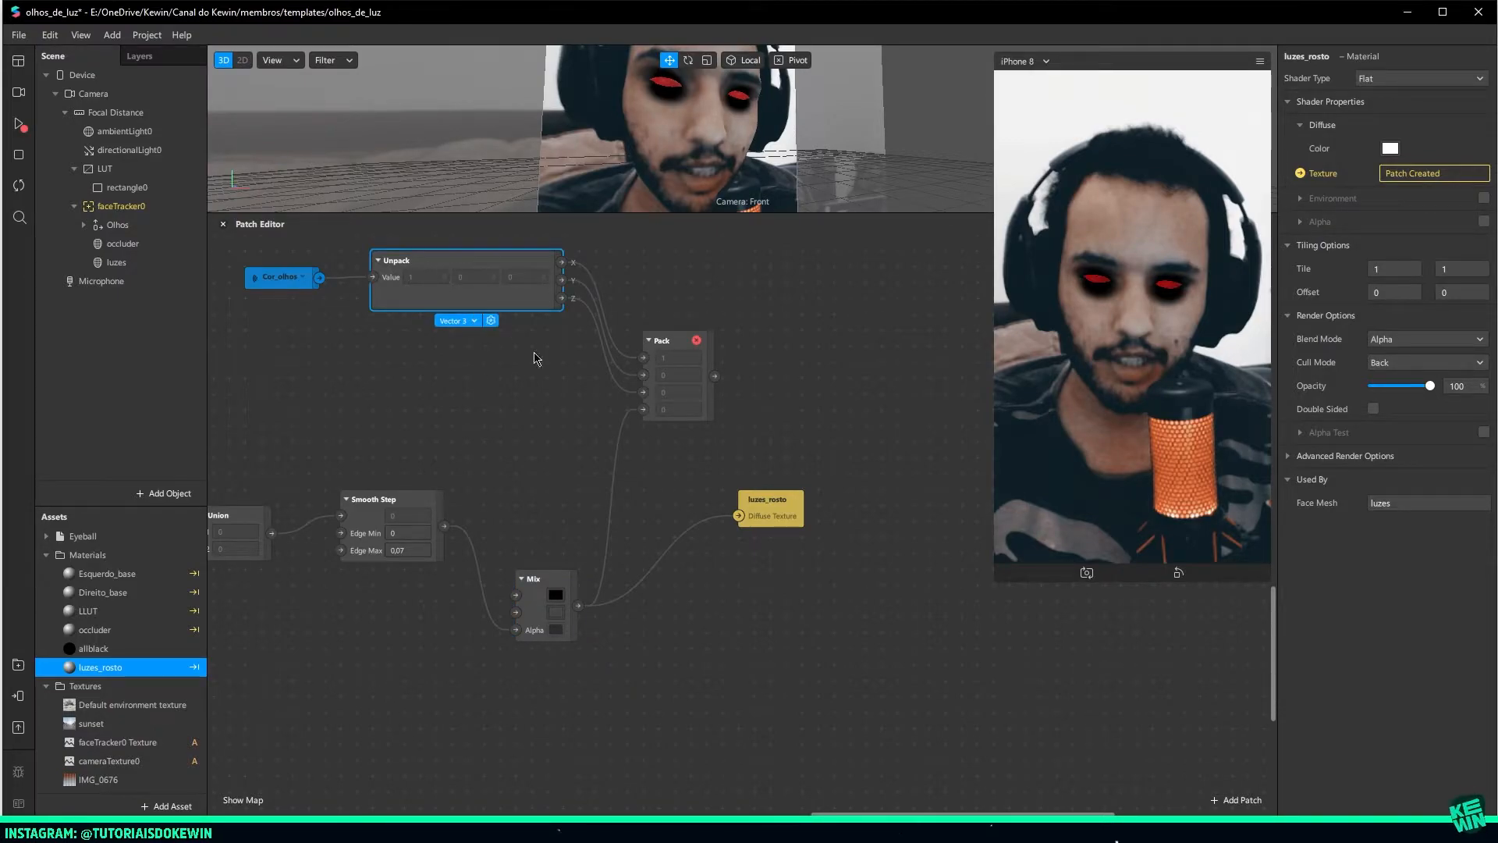
{"action": "left_click", "coordinate": [667, 418]}
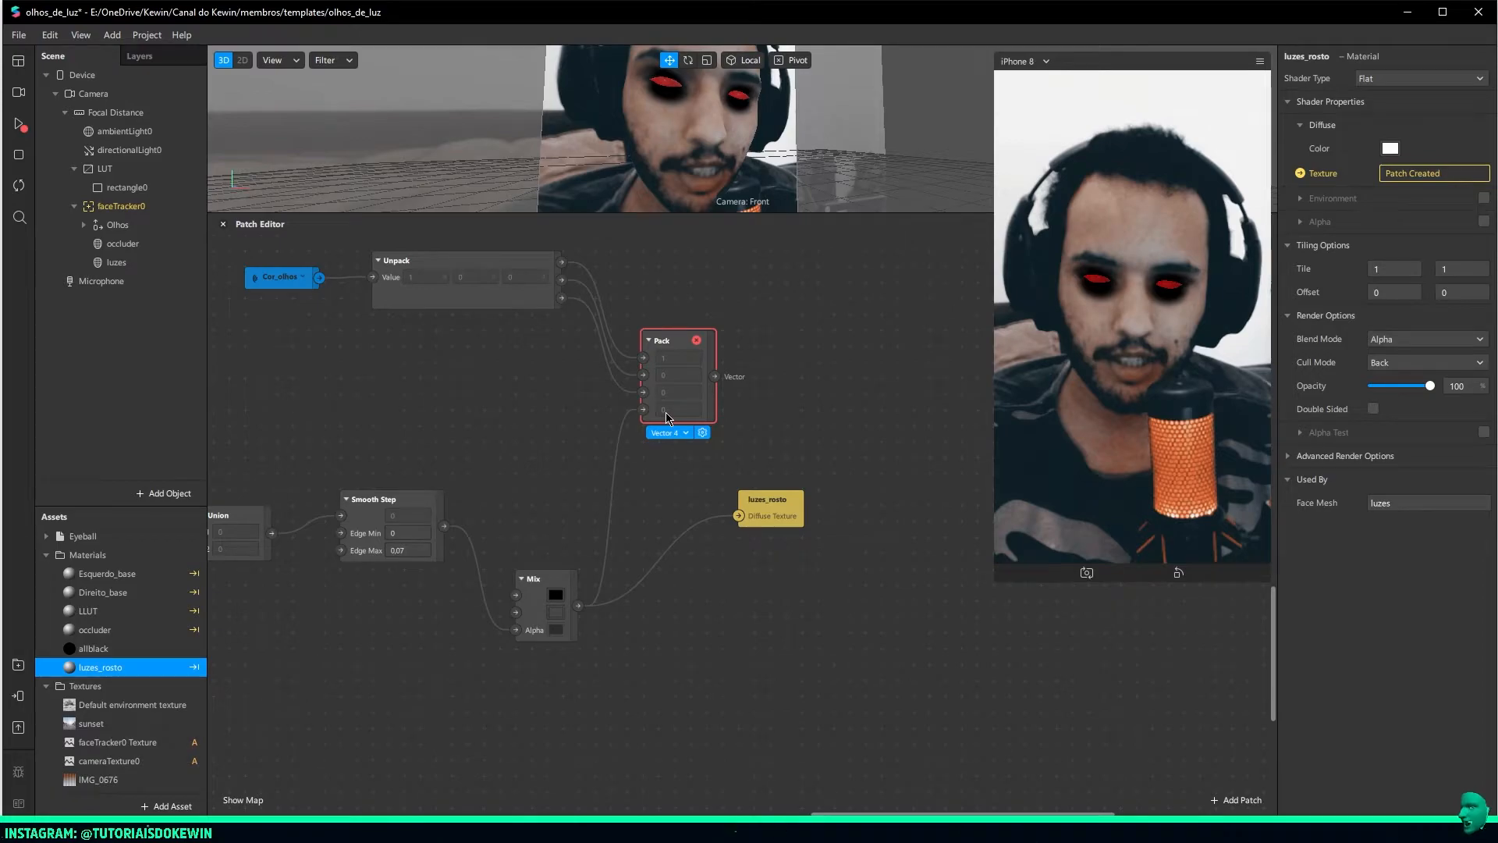
Add an Unpack patch after Mix and connect the Pack output to the luzes_rosto Diffuse Texture
{"action": "left_click_drag", "start_coordinate": [791, 515], "coordinate": [951, 499]}
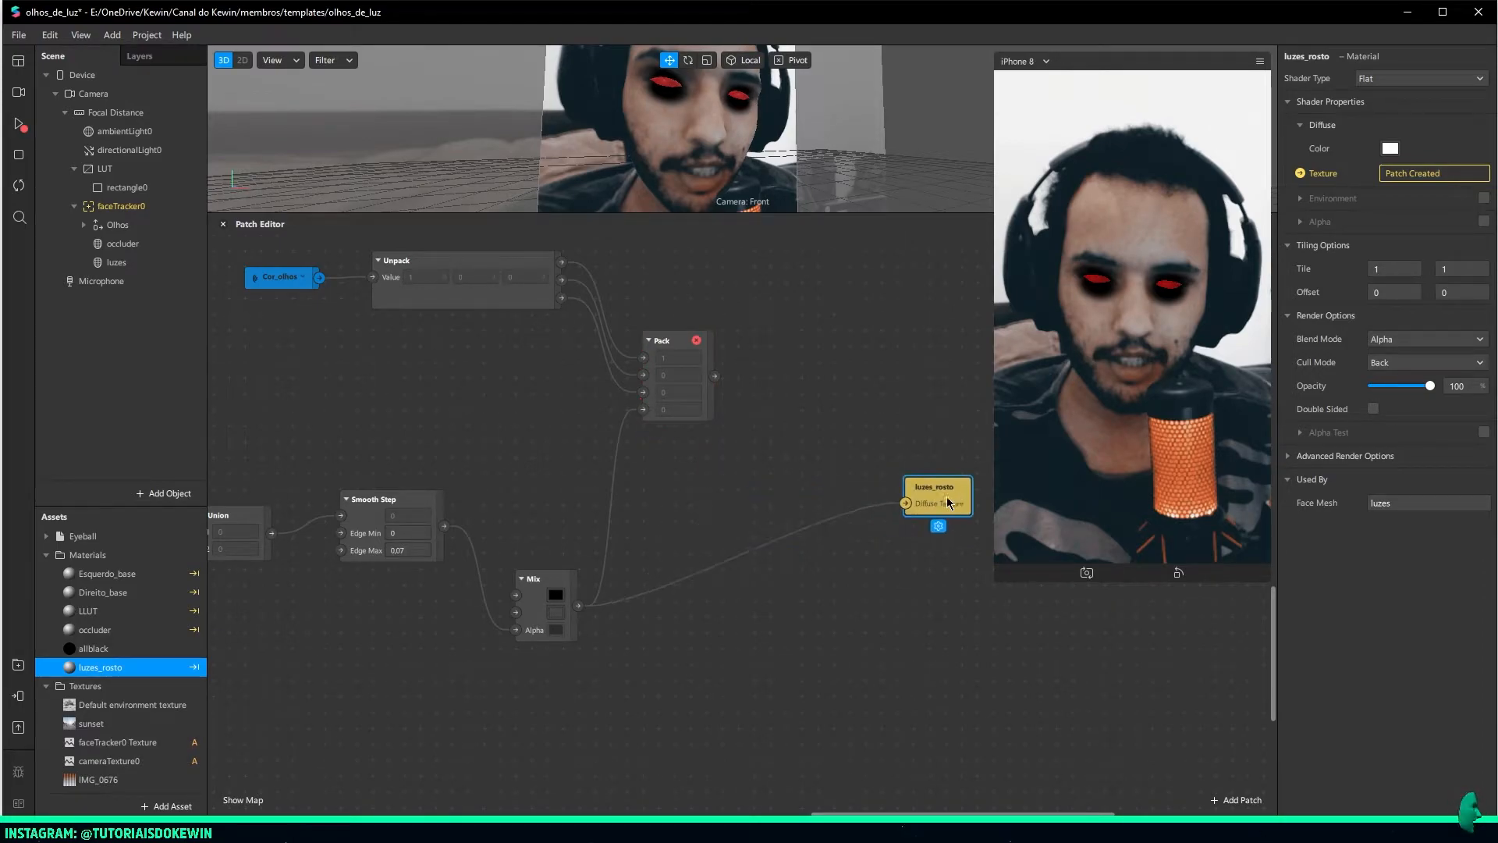
{"action": "left_click_drag", "start_coordinate": [634, 418], "coordinate": [633, 652]}
{"action": "type", "text": "unpack"}
{"action": "key", "text": "Return"}
{"action": "left_click_drag", "start_coordinate": [715, 376], "coordinate": [899, 500]}
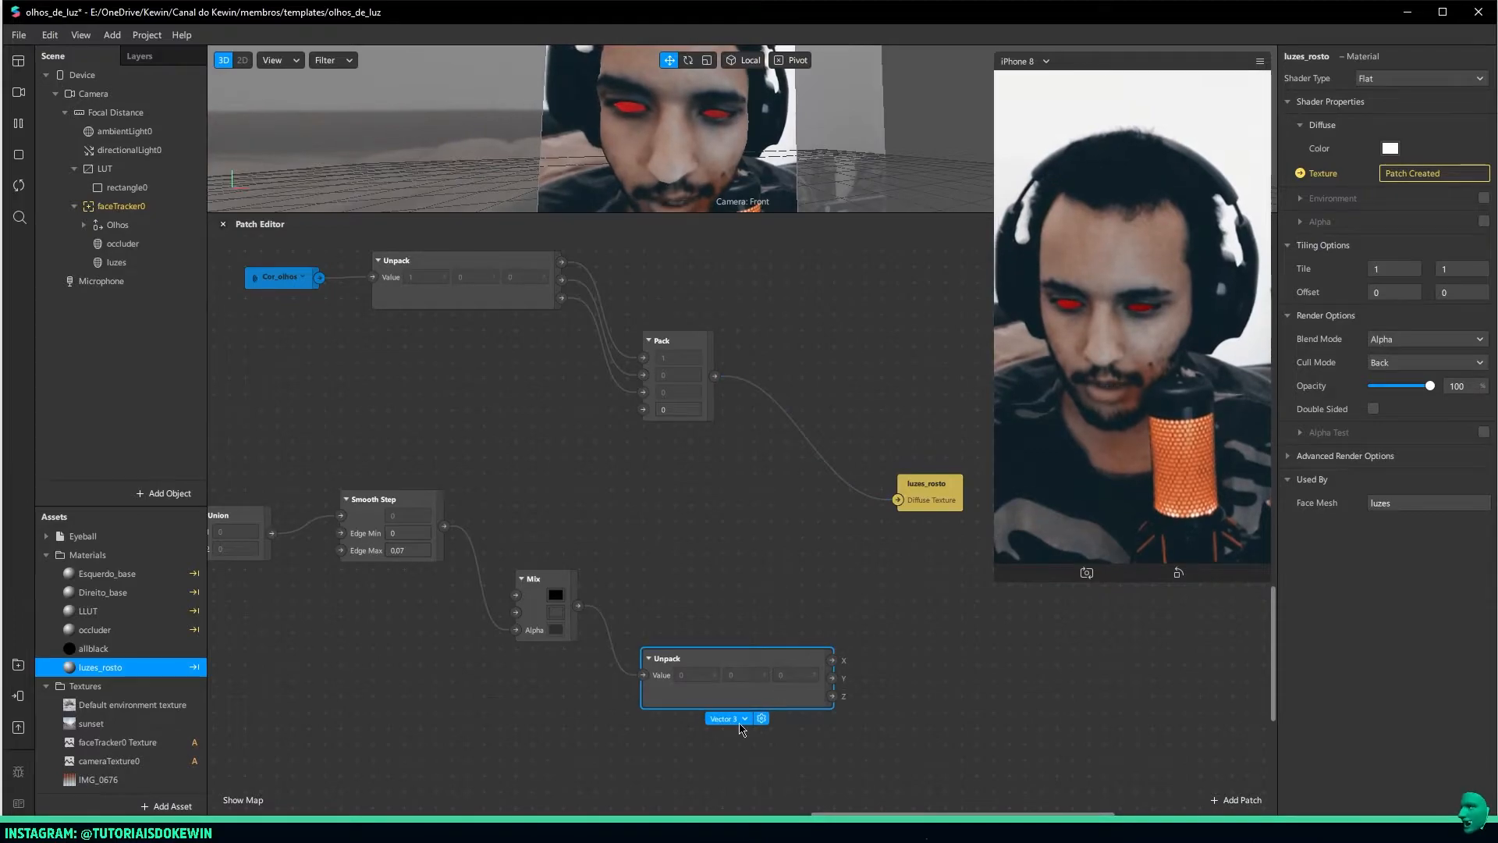
Set the new Unpack patch to Vector 4 and connect its W output to Pack's fourth input
{"action": "left_click", "coordinate": [737, 717]}
{"action": "left_click", "coordinate": [742, 780]}
{"action": "left_click_drag", "start_coordinate": [734, 710], "coordinate": [701, 646]}
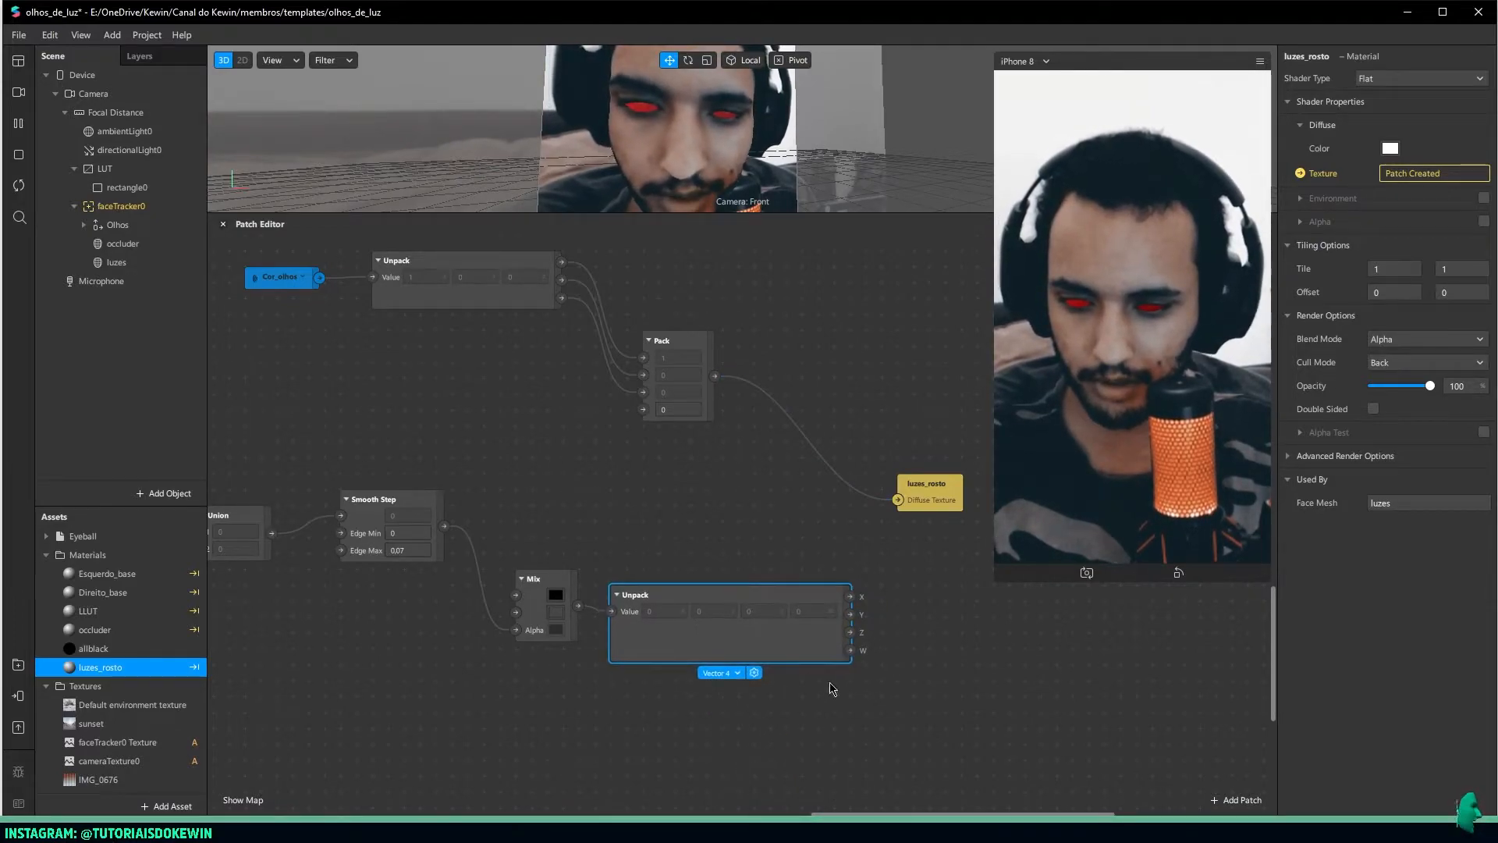
{"action": "left_click_drag", "start_coordinate": [854, 652], "coordinate": [642, 414]}
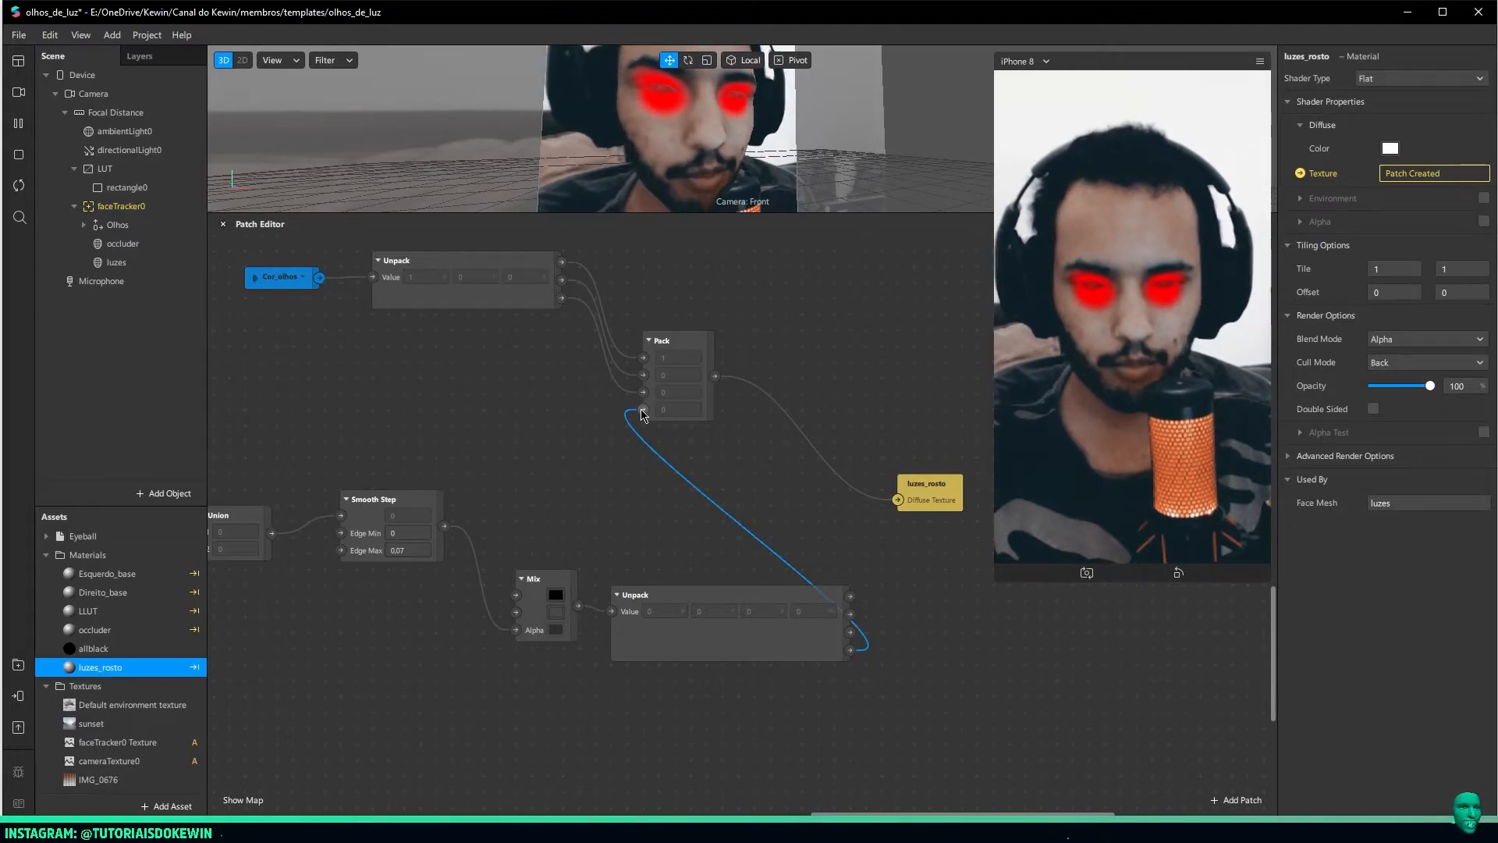
{"action": "left_click_drag", "start_coordinate": [701, 602], "coordinate": [748, 617]}
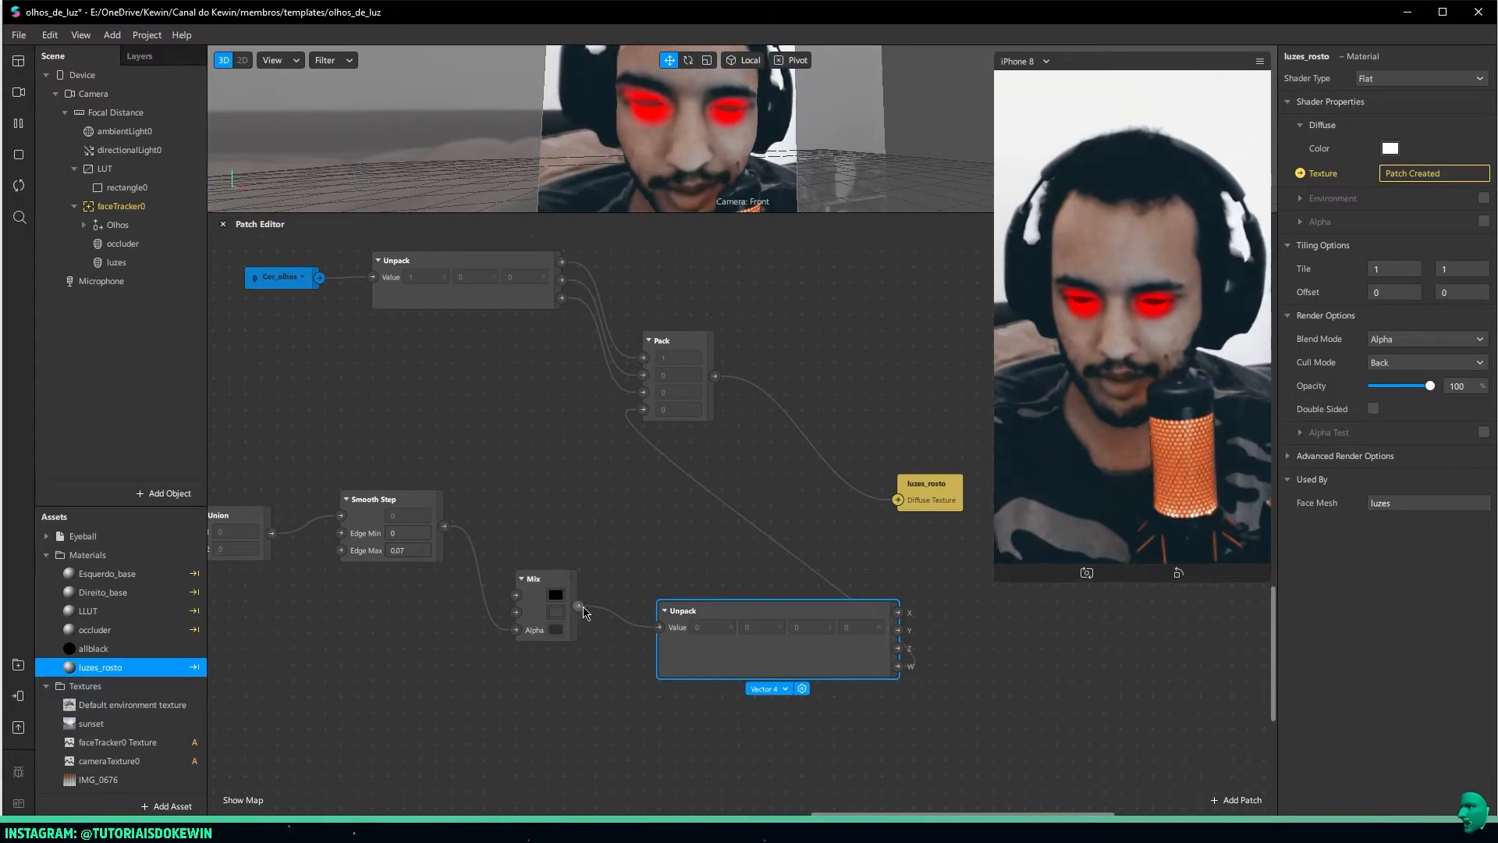
Replace the Unpack patch after Mix with a Swizzle patch set to w that feeds Pack's fourth input
{"action": "left_click_drag", "start_coordinate": [578, 605], "coordinate": [552, 469]}
{"action": "type", "text": "swi"}
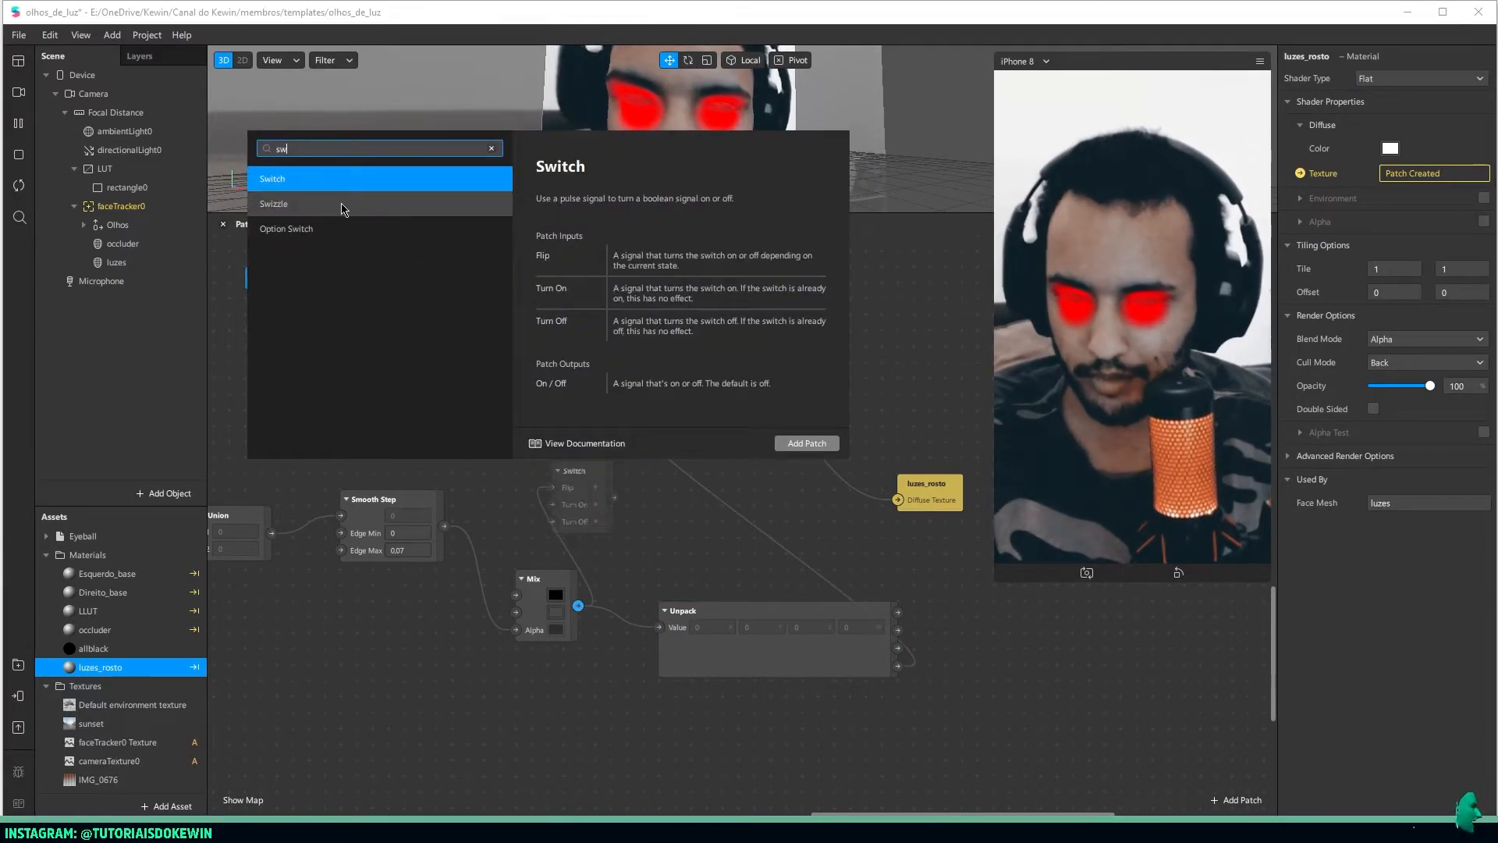
{"action": "left_click", "coordinate": [337, 204]}
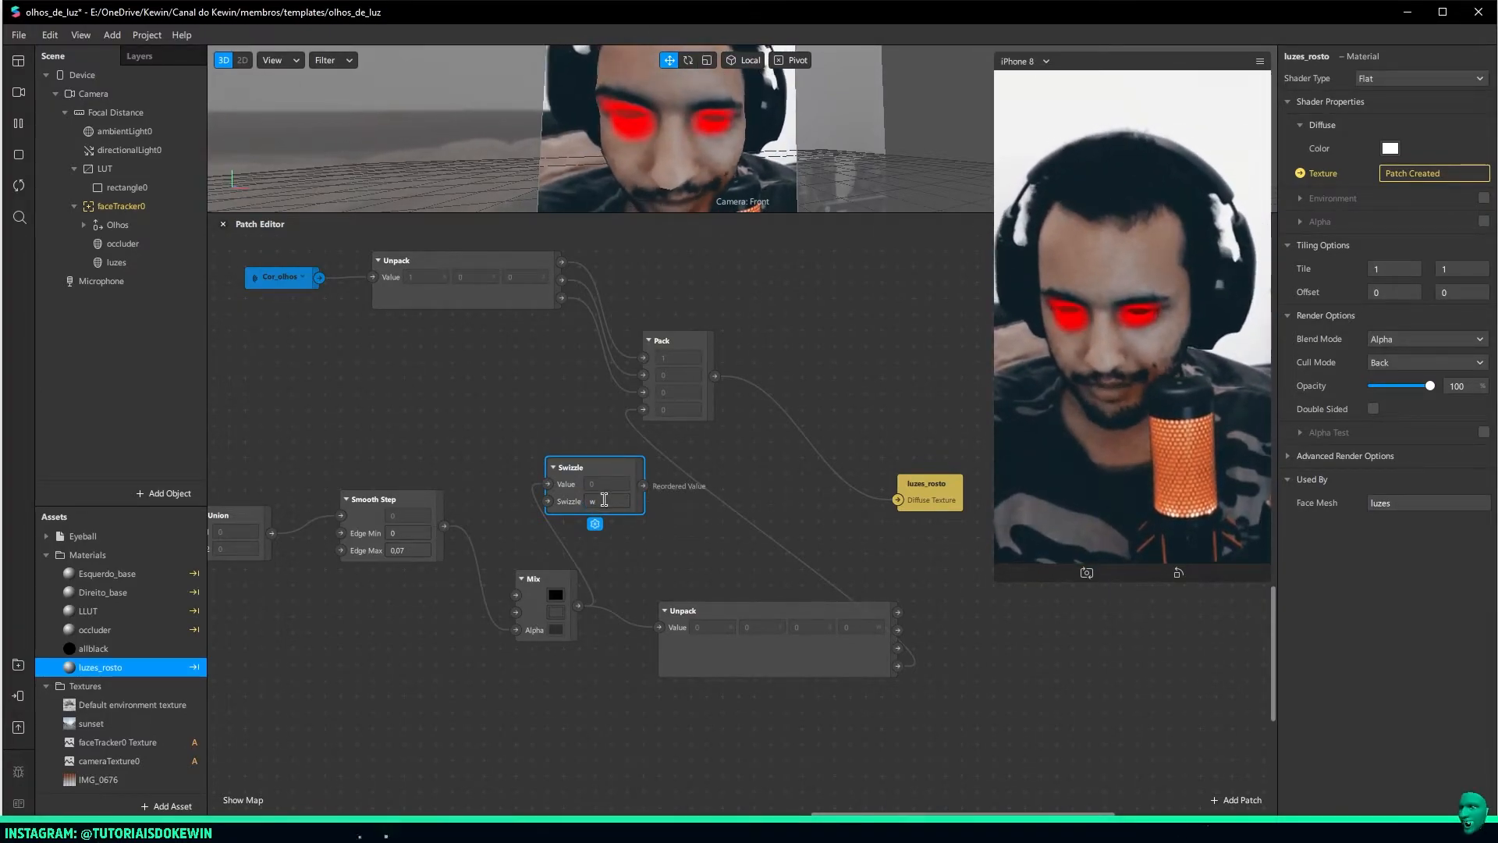
{"action": "left_click_drag", "start_coordinate": [644, 487], "coordinate": [643, 409]}
{"action": "left_click", "coordinate": [718, 613]}
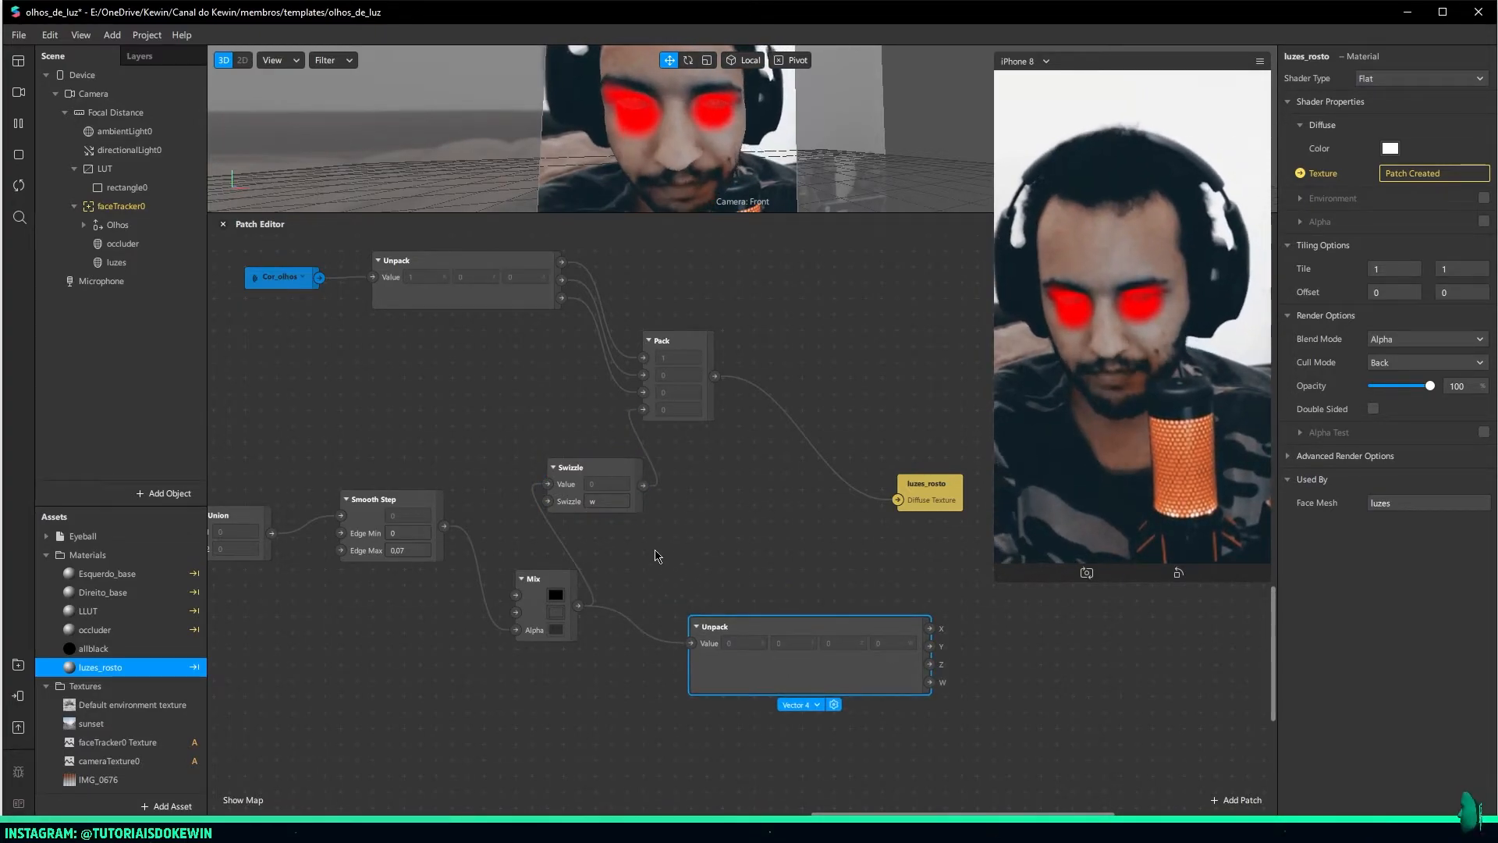
{"action": "key", "text": "Delete"}
Line up the Swizzle and Mix patches in a row after Smooth Step
{"action": "left_click_drag", "start_coordinate": [570, 494], "coordinate": [656, 529]}
{"action": "middle_click_drag", "start_coordinate": [513, 476], "coordinate": [667, 509]}
{"action": "left_click_drag", "start_coordinate": [681, 613], "coordinate": [647, 548]}
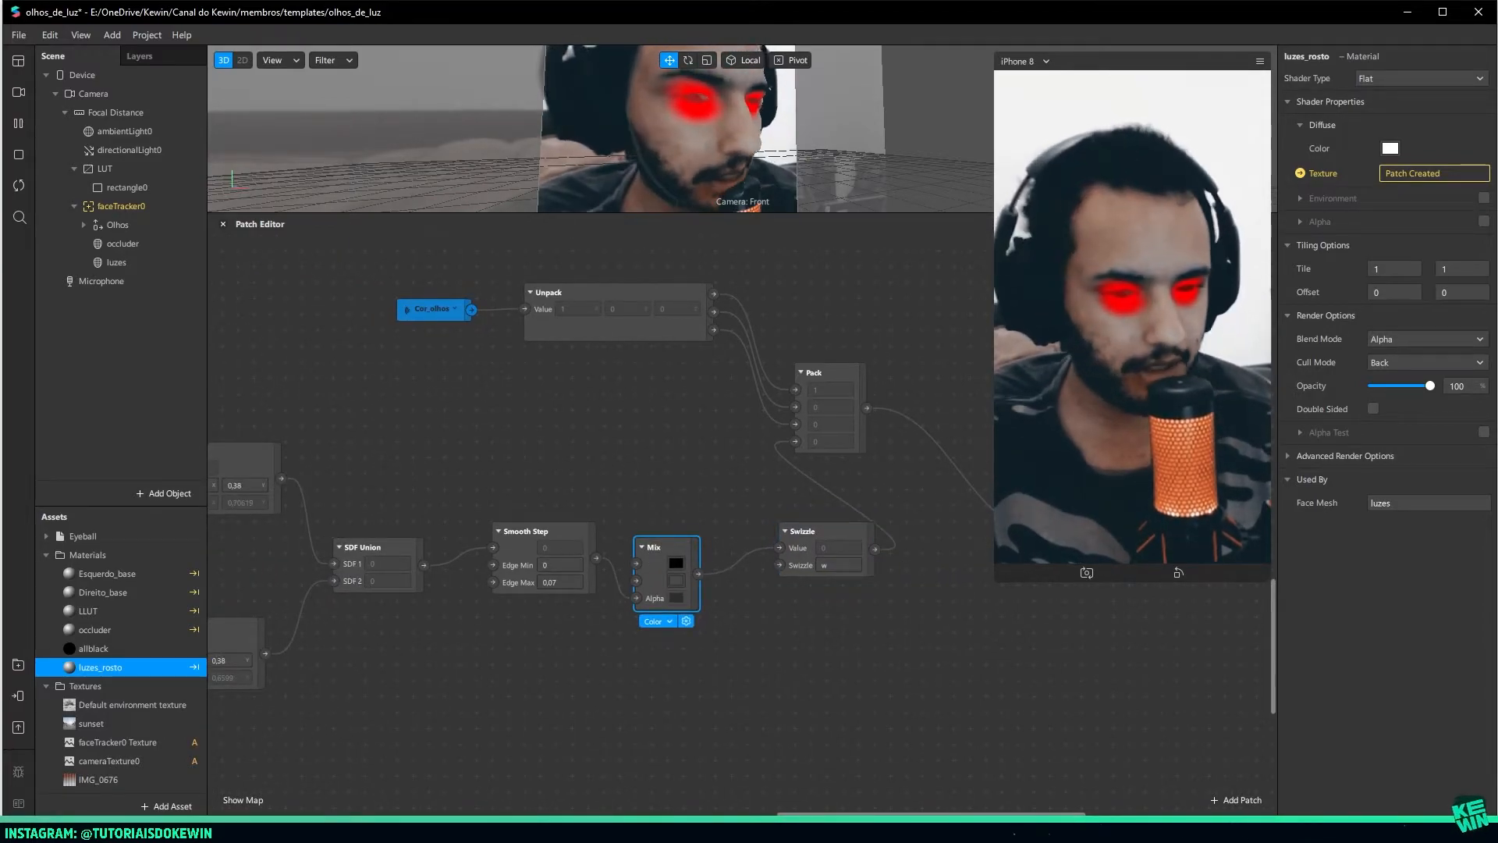
{"action": "left_click", "coordinate": [1267, 654]}
Locate the sender patch of the Cor_olhos receiver that feeds the Unpack patch
{"action": "middle_click_drag", "start_coordinate": [626, 509], "coordinate": [565, 451]}
{"action": "scroll", "coordinate": [570, 456], "scroll_direction": "left", "scroll_amount": 2}
{"action": "scroll", "coordinate": [570, 456], "scroll_direction": "up", "scroll_amount": 3}
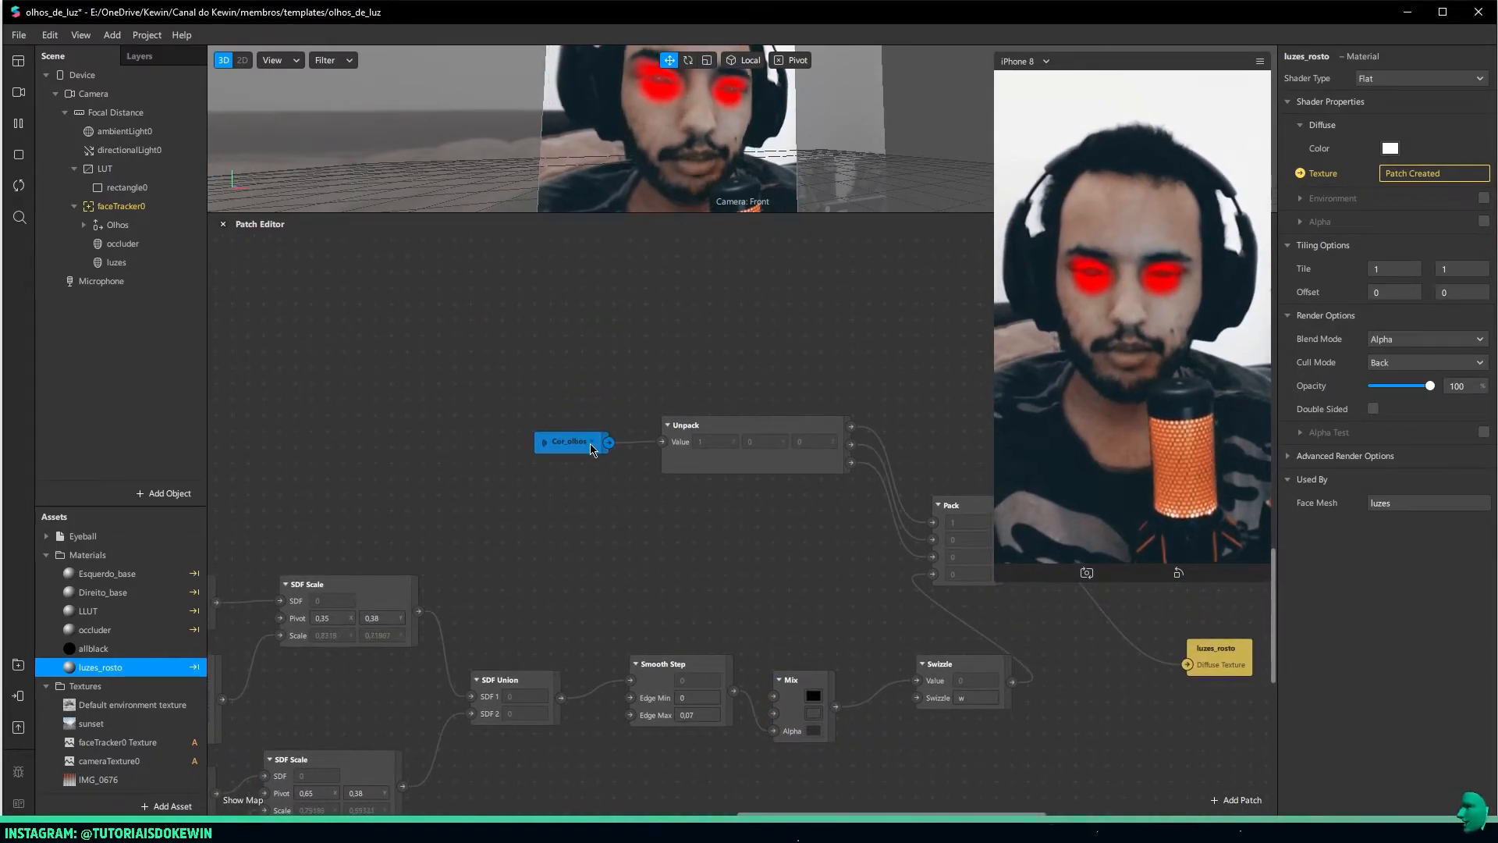
{"action": "right_click", "coordinate": [594, 448]}
{"action": "left_click", "coordinate": [616, 461]}
{"action": "middle_click_drag", "start_coordinate": [730, 559], "coordinate": [640, 304]}
{"action": "middle_click_drag", "start_coordinate": [792, 481], "coordinate": [424, 448]}
{"action": "mouse_move", "coordinate": [825, 442]}
{"action": "middle_mouse_down"}
{"action": "mouse_move", "coordinate": [598, 441]}
{"action": "mouse_move", "coordinate": [978, 542]}
{"action": "middle_mouse_up"}
{"action": "middle_click_drag", "start_coordinate": [560, 441], "coordinate": [806, 515]}
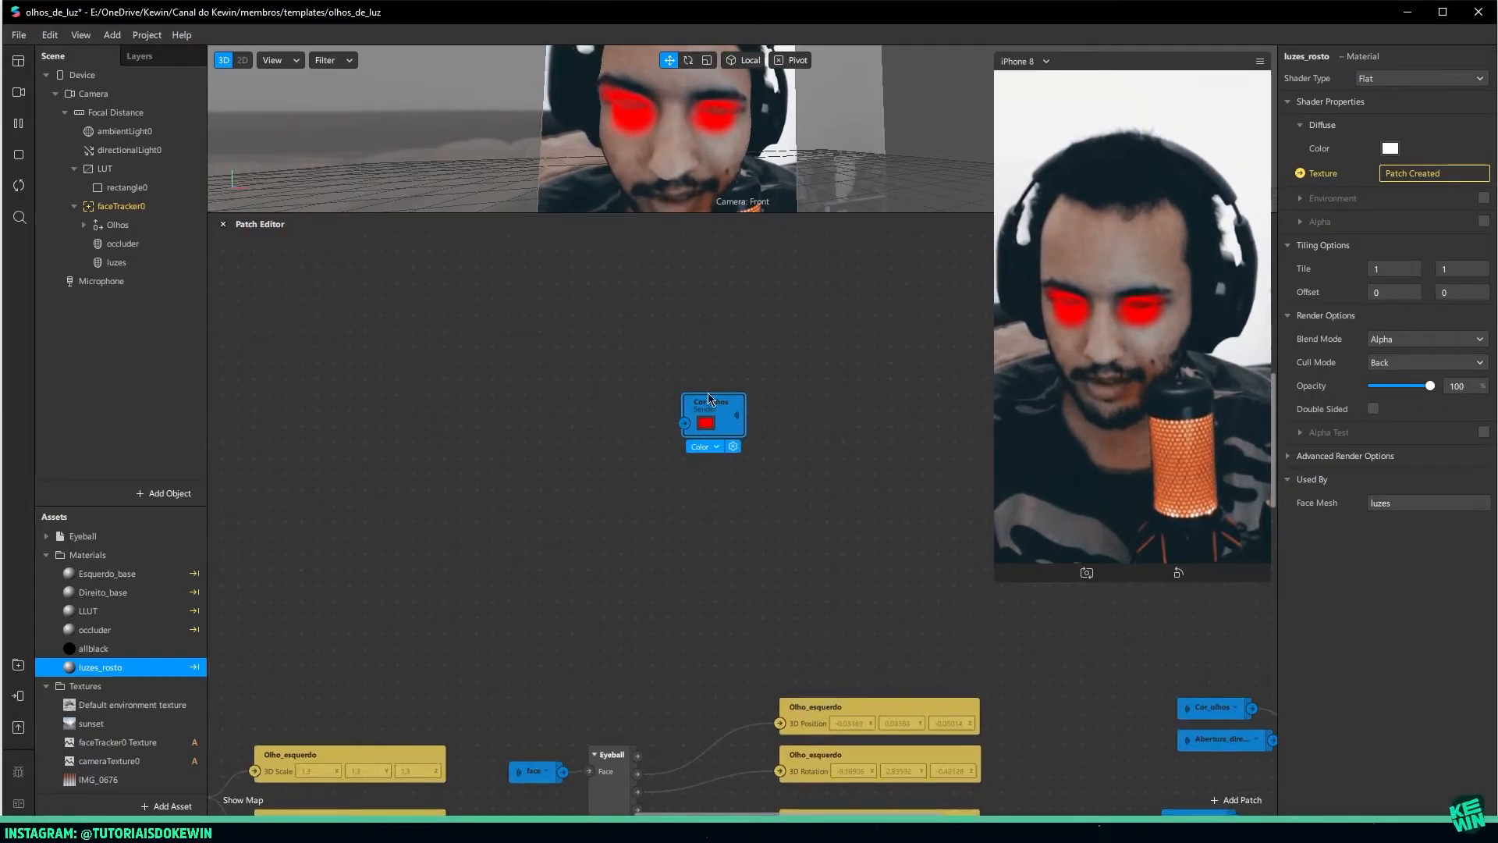
{"action": "middle_click_drag", "start_coordinate": [875, 600], "coordinate": [578, 407]}
{"action": "mouse_move", "coordinate": [712, 384]}
{"action": "middle_mouse_down"}
{"action": "mouse_move", "coordinate": [475, 346]}
{"action": "mouse_move", "coordinate": [876, 602]}
{"action": "mouse_move", "coordinate": [870, 613]}
{"action": "middle_mouse_up"}
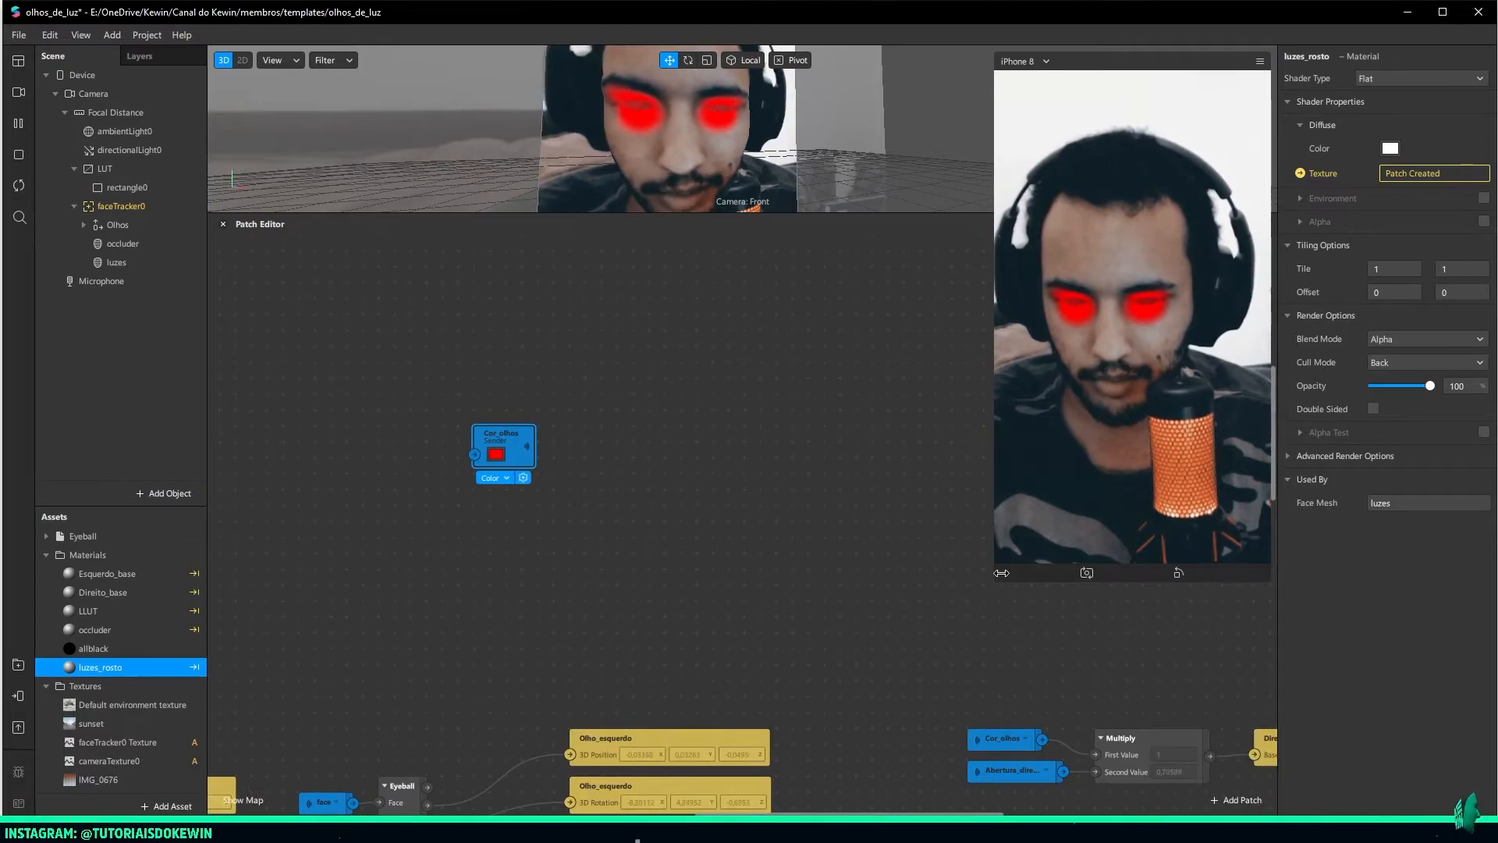
Shrink the device preview and enter Cor_olhos as the colour sender's name
{"action": "left_click_drag", "start_coordinate": [1001, 573], "coordinate": [1071, 572]}
{"action": "double_click", "coordinate": [504, 435]}
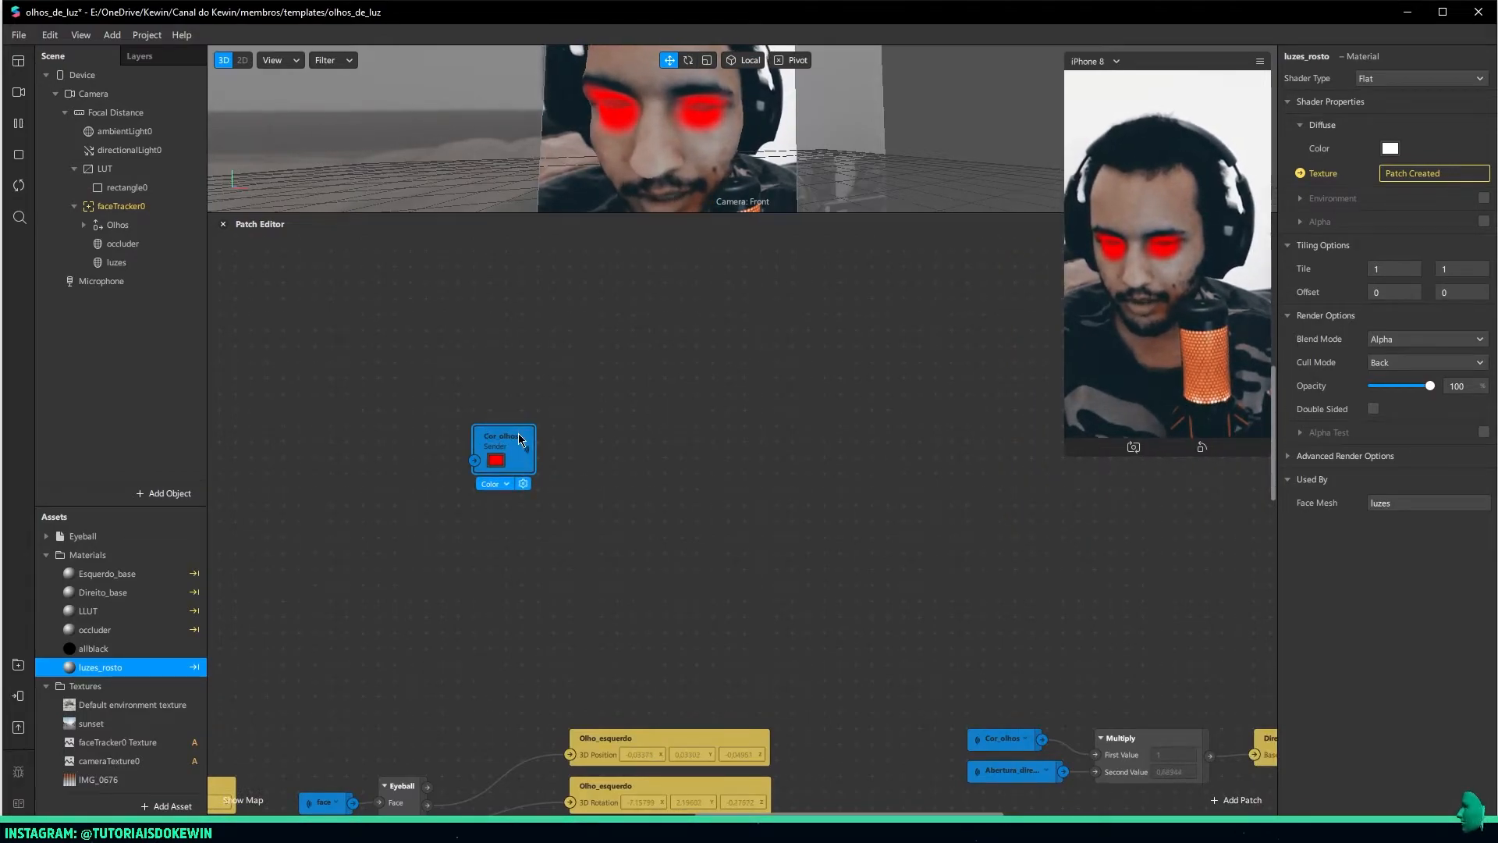
{"action": "type", "text": "Cor_olhos"}
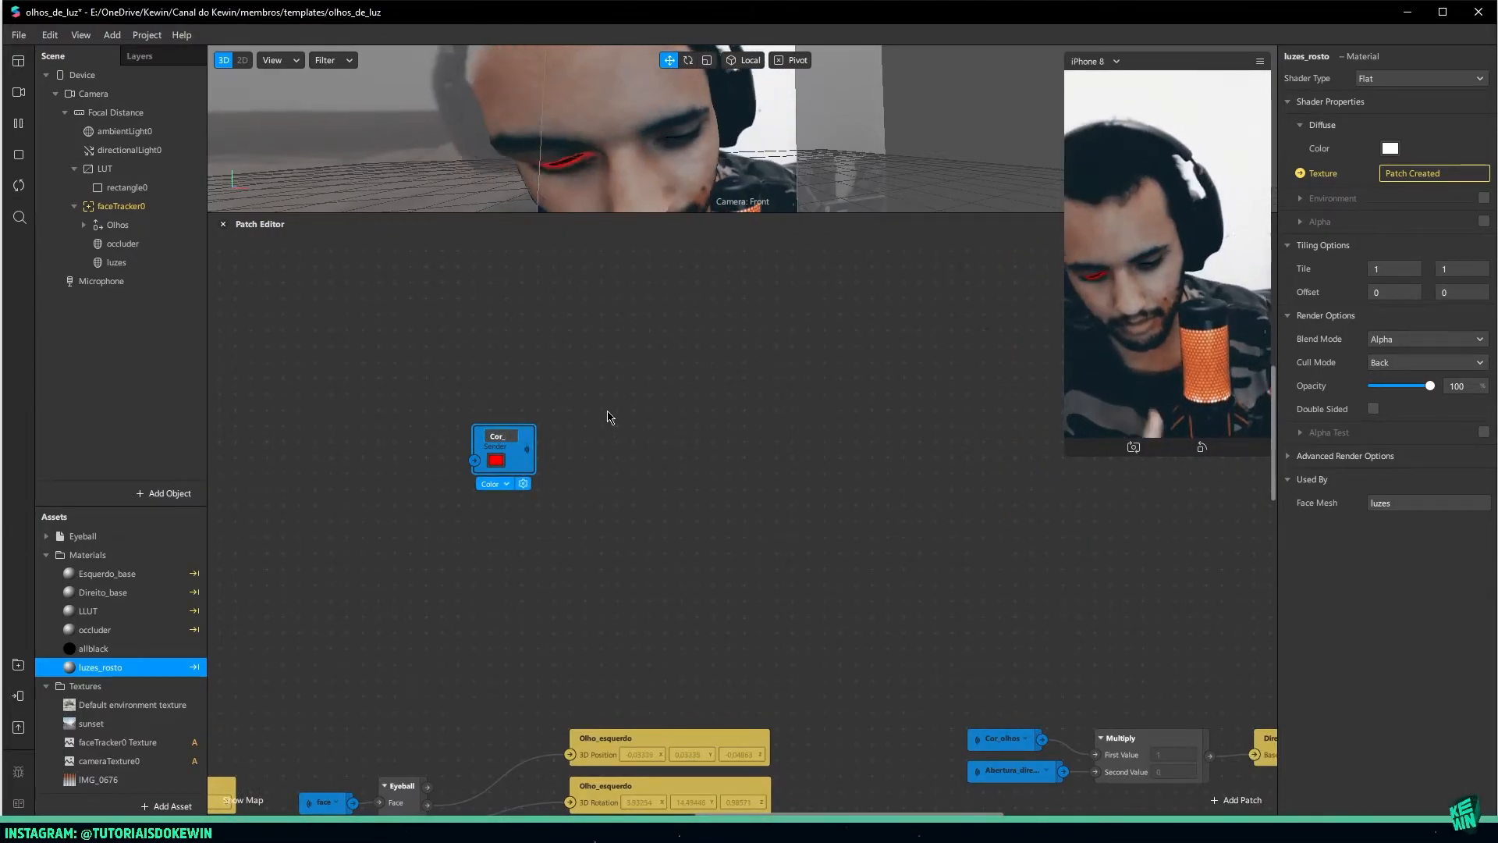
{"action": "key", "text": "Return"}
{"action": "left_click", "coordinate": [761, 582]}
Show the patch map and go back to the Cor_olhos receiver beside the Unpack patch
{"action": "middle_click_drag", "start_coordinate": [871, 649], "coordinate": [569, 402]}
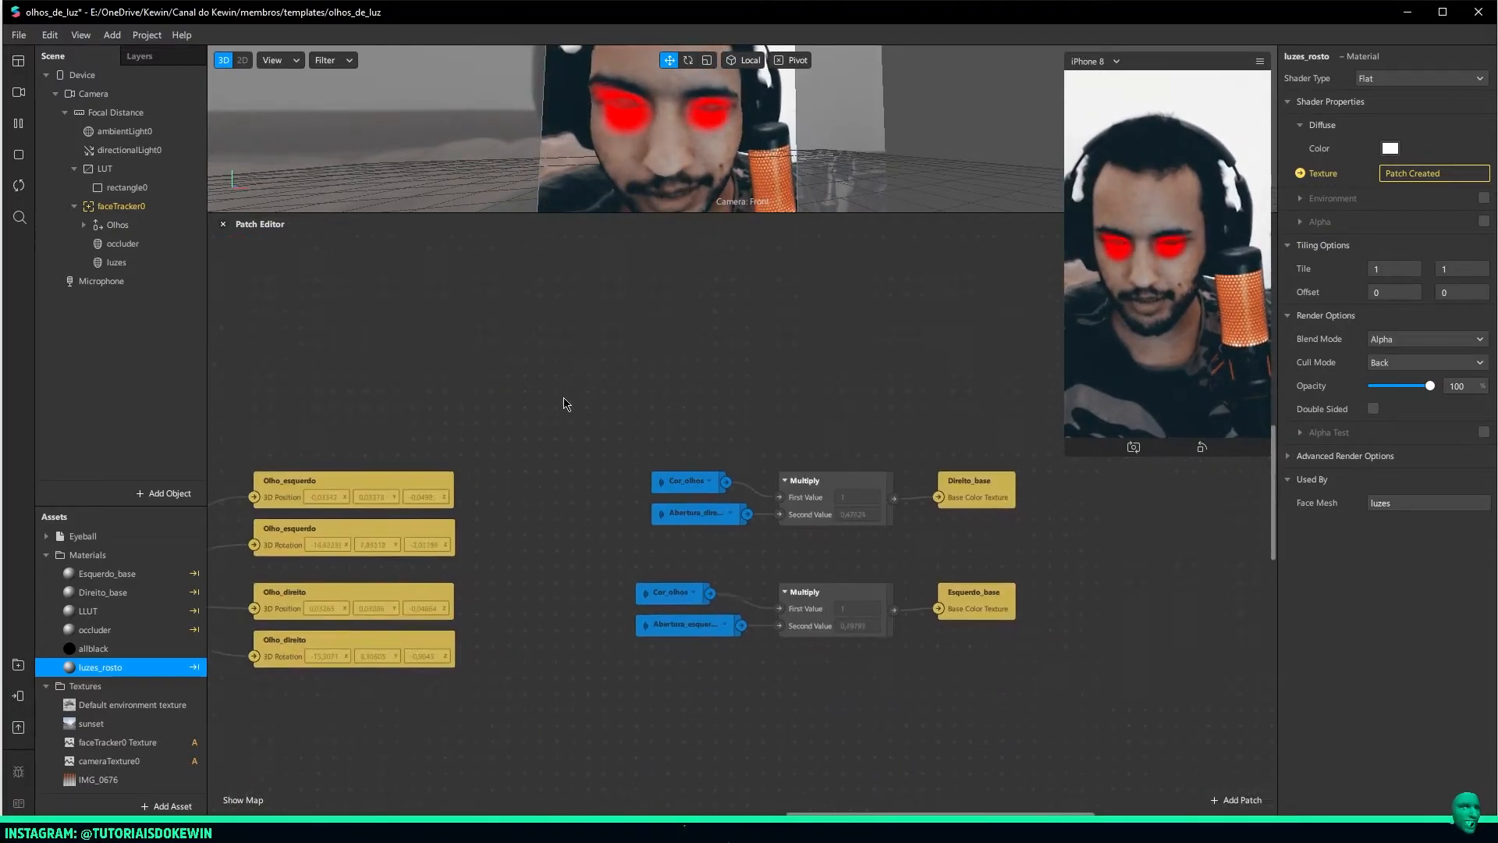
{"action": "left_click", "coordinate": [248, 800]}
{"action": "left_click", "coordinate": [279, 762]}
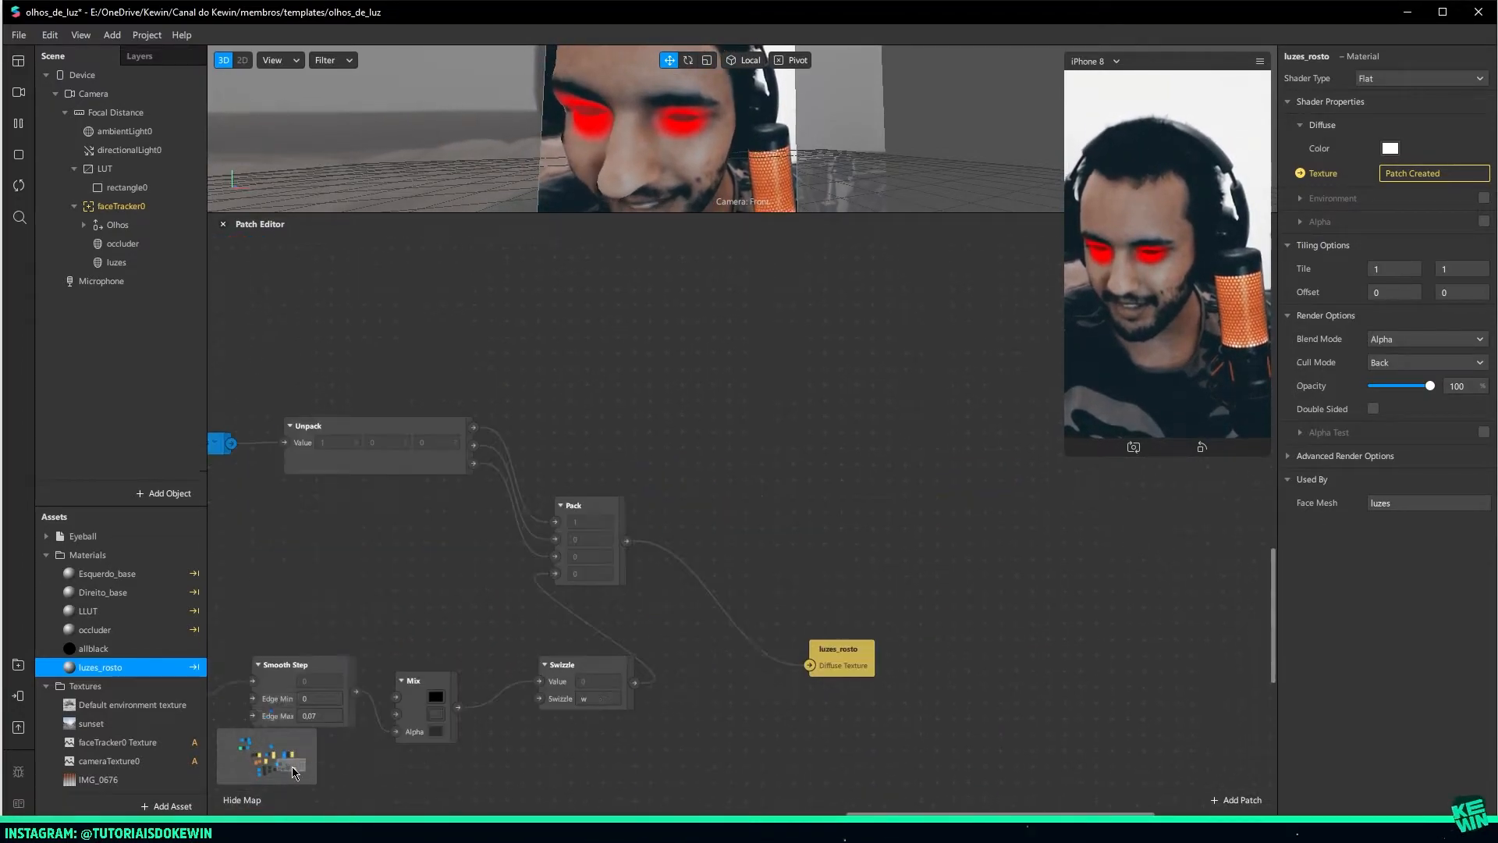
{"action": "left_click", "coordinate": [745, 494]}
{"action": "left_click_drag", "start_coordinate": [744, 491], "coordinate": [791, 380]}
{"action": "middle_click_drag", "start_coordinate": [588, 452], "coordinate": [348, 544]}
{"action": "left_click_drag", "start_coordinate": [719, 468], "coordinate": [780, 456]}
{"action": "left_click", "coordinate": [467, 522]}
{"action": "middle_click_drag", "start_coordinate": [259, 435], "coordinate": [963, 519]}
Insert a Multiply patch between the Cor_olhos receiver and the Unpack patch, and arrange the two patches
{"action": "left_click_drag", "start_coordinate": [737, 455], "coordinate": [579, 469]}
{"action": "type", "text": "mul"}
{"action": "key", "text": "Return"}
{"action": "left_click_drag", "start_coordinate": [696, 493], "coordinate": [808, 458]}
{"action": "left_click_drag", "start_coordinate": [624, 491], "coordinate": [673, 472]}
{"action": "left_click_drag", "start_coordinate": [501, 457], "coordinate": [549, 396]}
{"action": "left_click_drag", "start_coordinate": [663, 467], "coordinate": [544, 489]}
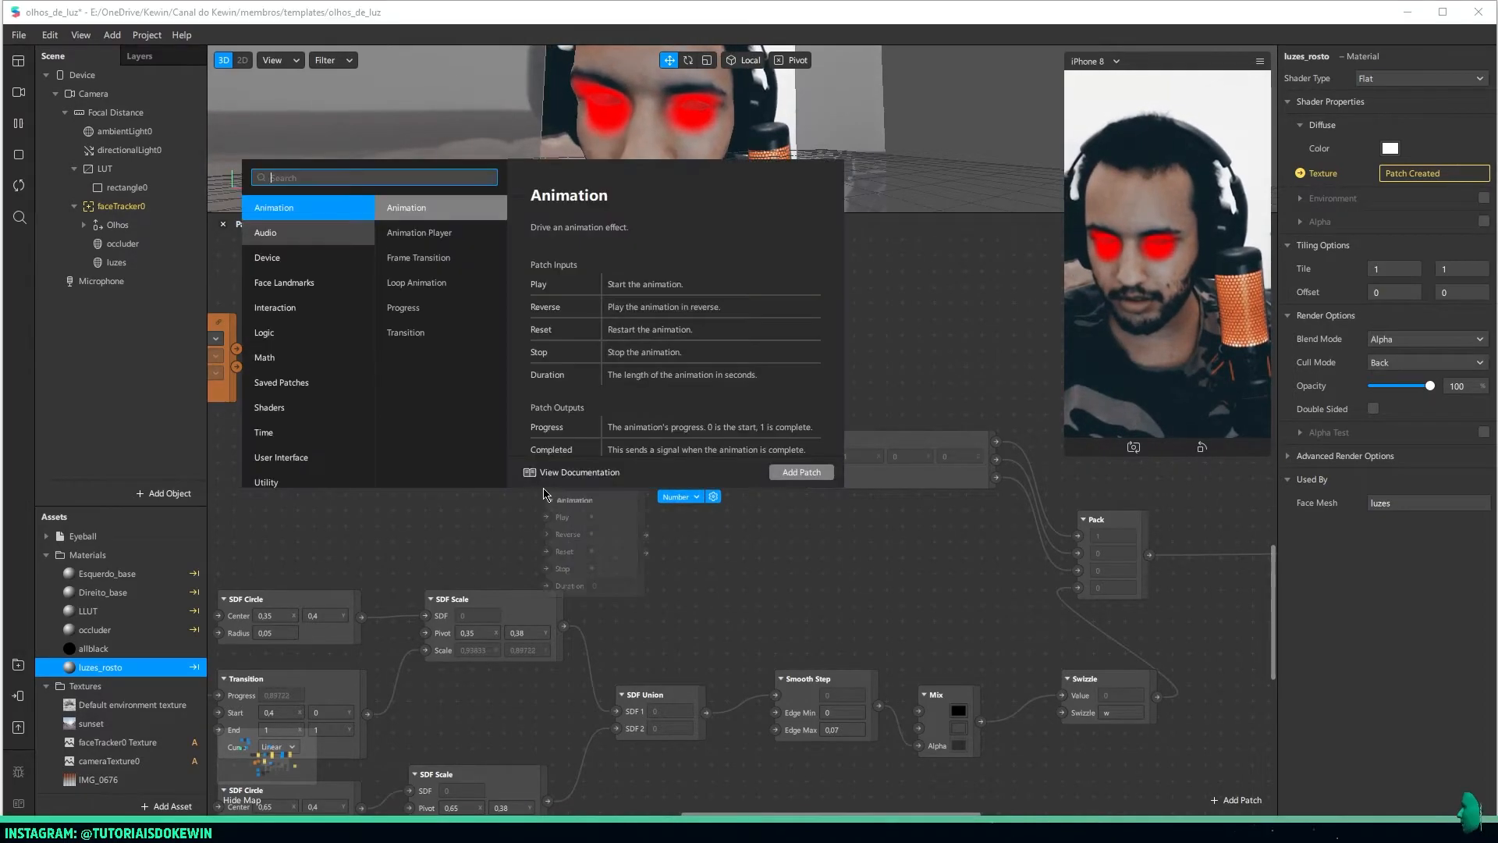
{"action": "type", "text": "rec"}
{"action": "left_click", "coordinate": [293, 217]}
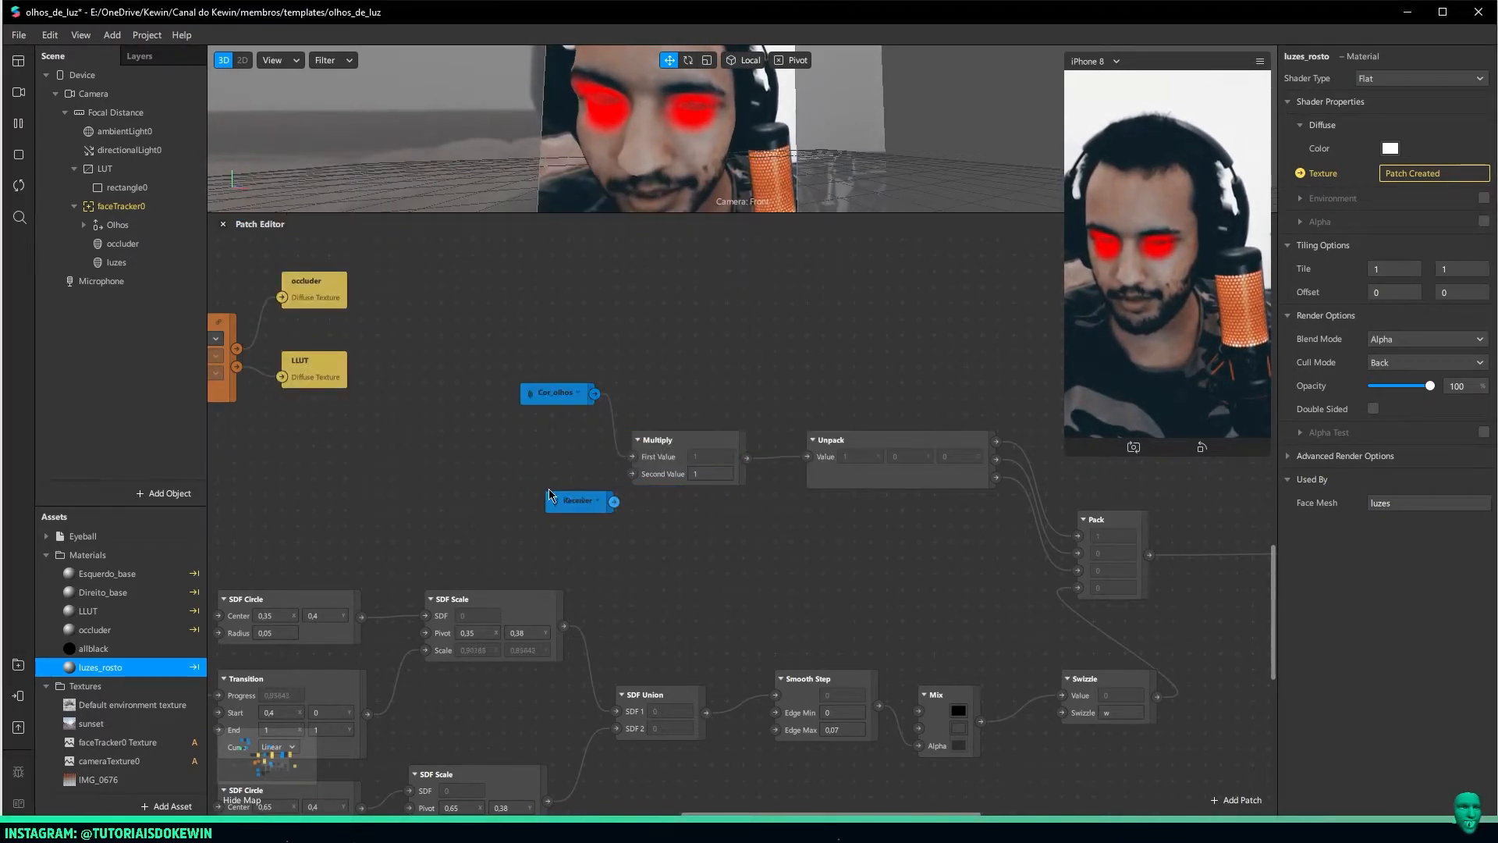
{"action": "left_click", "coordinate": [601, 502]}
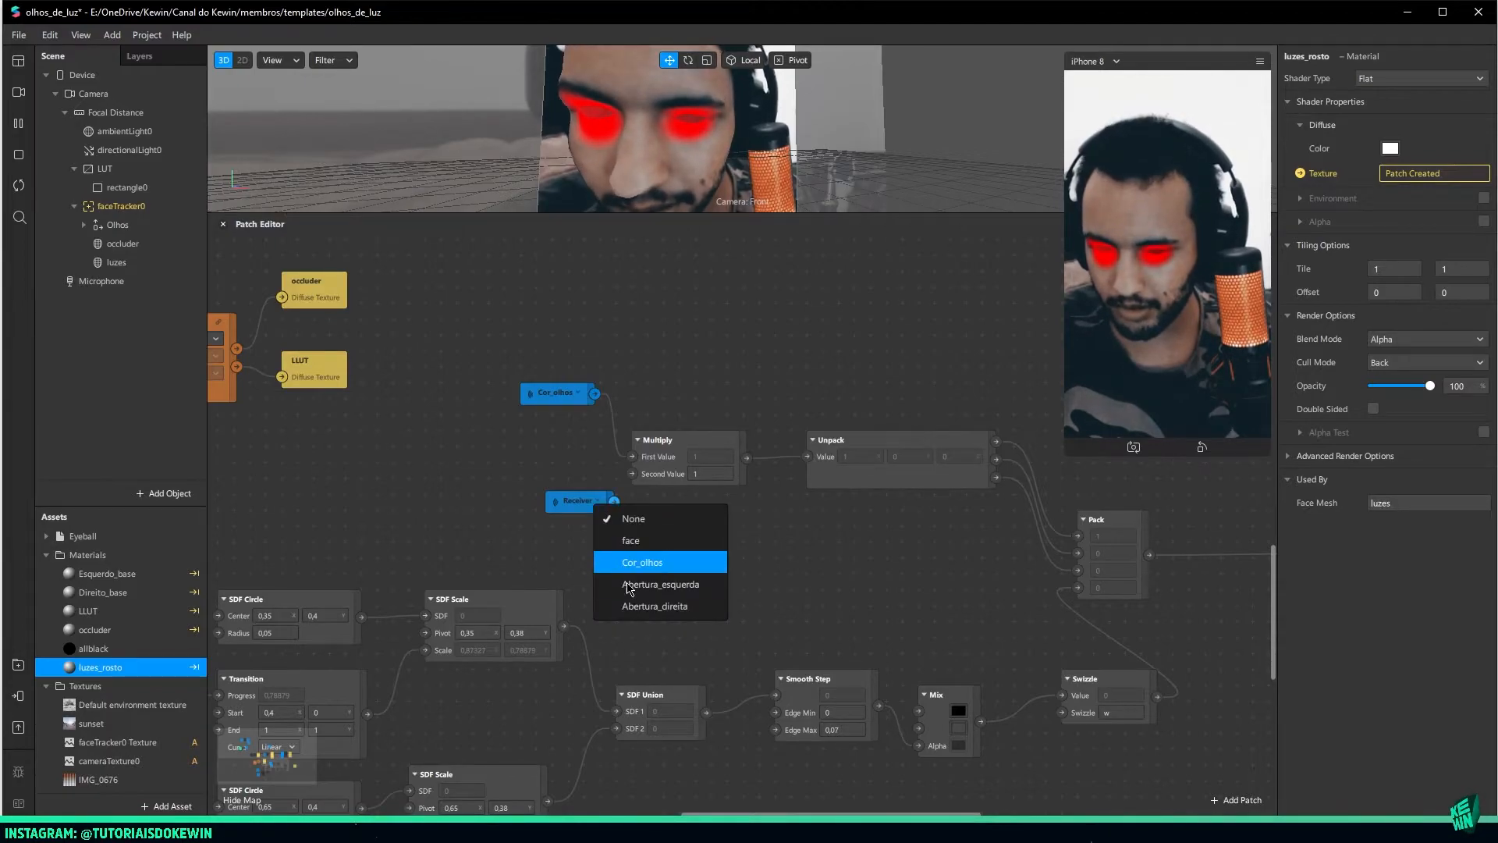
{"action": "left_click", "coordinate": [668, 591]}
{"action": "left_click_drag", "start_coordinate": [596, 501], "coordinate": [427, 506]}
{"action": "middle_click_drag", "start_coordinate": [644, 544], "coordinate": [879, 454]}
{"action": "key", "text": "Delete"}
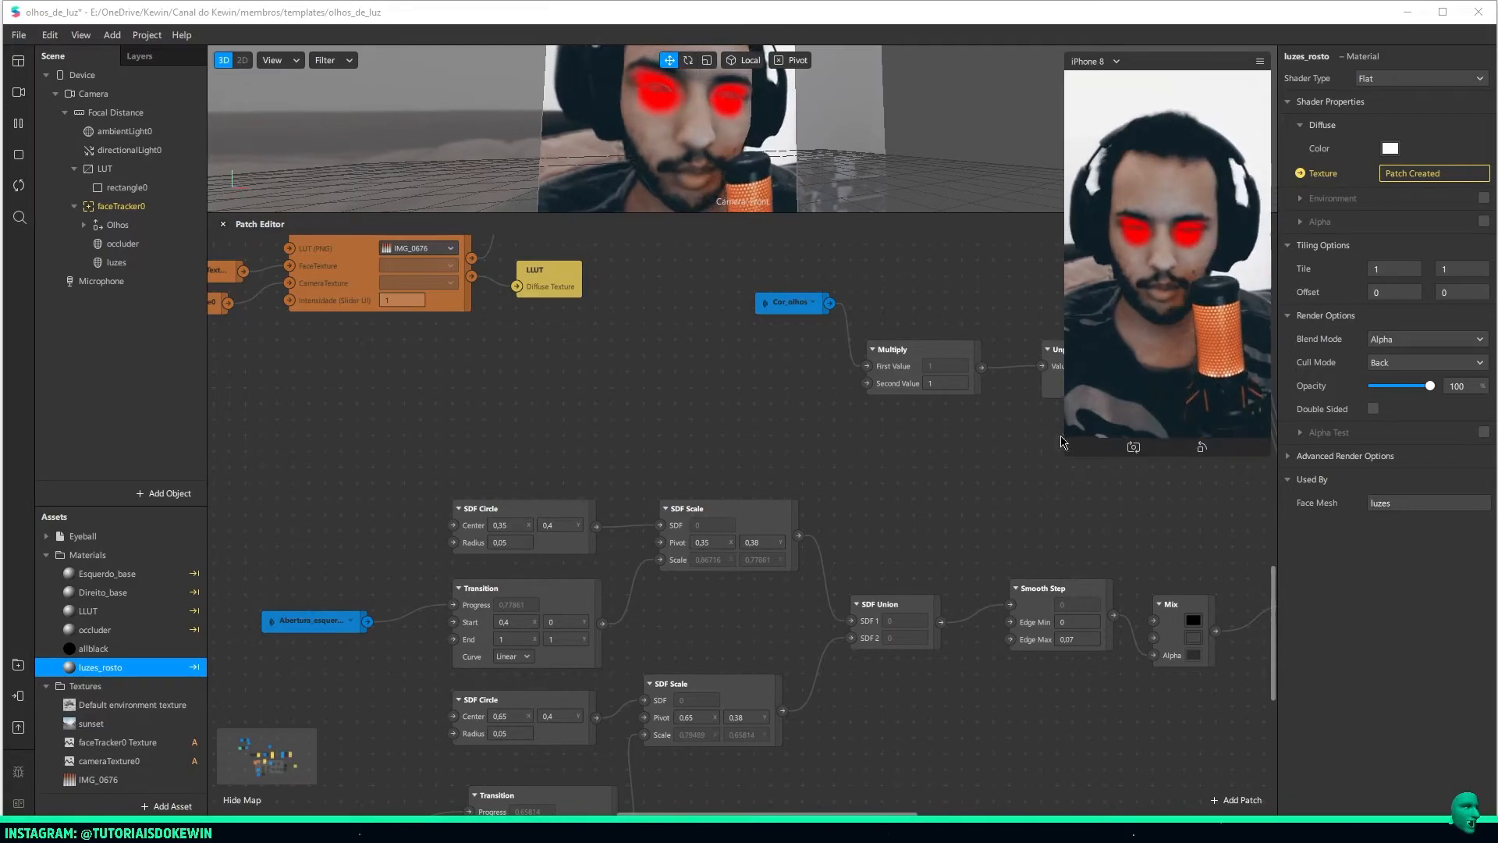
Duplicate the red Cor_olhos sender patch
{"action": "left_click", "coordinate": [891, 292]}
{"action": "middle_click_drag", "start_coordinate": [904, 346], "coordinate": [1050, 751]}
{"action": "middle_click_drag", "start_coordinate": [707, 287], "coordinate": [778, 637]}
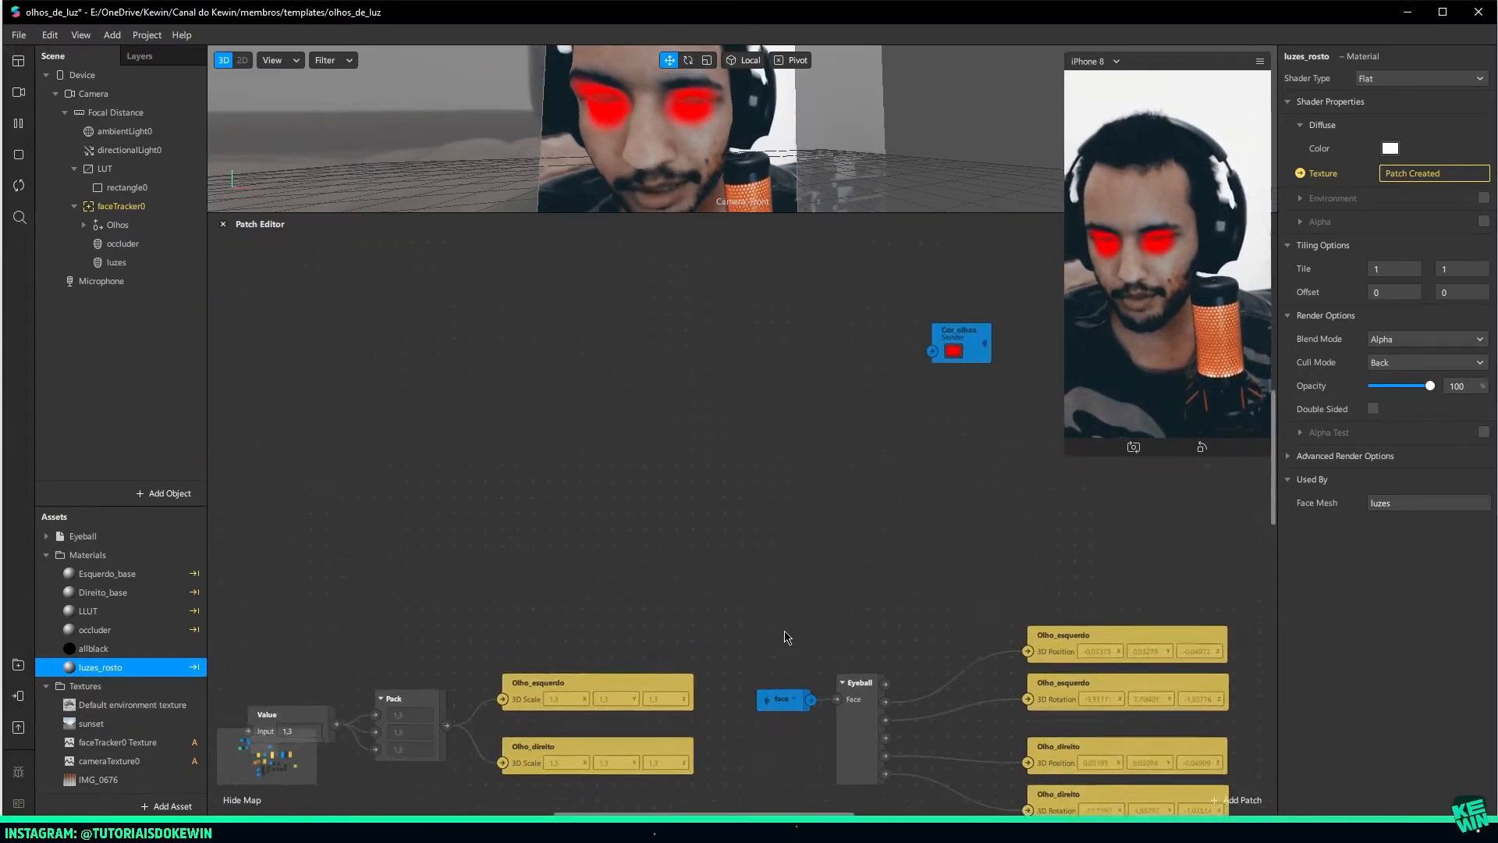
{"action": "middle_click_drag", "start_coordinate": [724, 346], "coordinate": [512, 497]}
{"action": "left_click_drag", "start_coordinate": [745, 480], "coordinate": [759, 431]}
{"action": "key", "text": "ctrl+d"}
Rename the upper Cor_olhos sender to Cor_olho-esq and move it clear of the other sender
{"action": "double_click", "coordinate": [769, 429]}
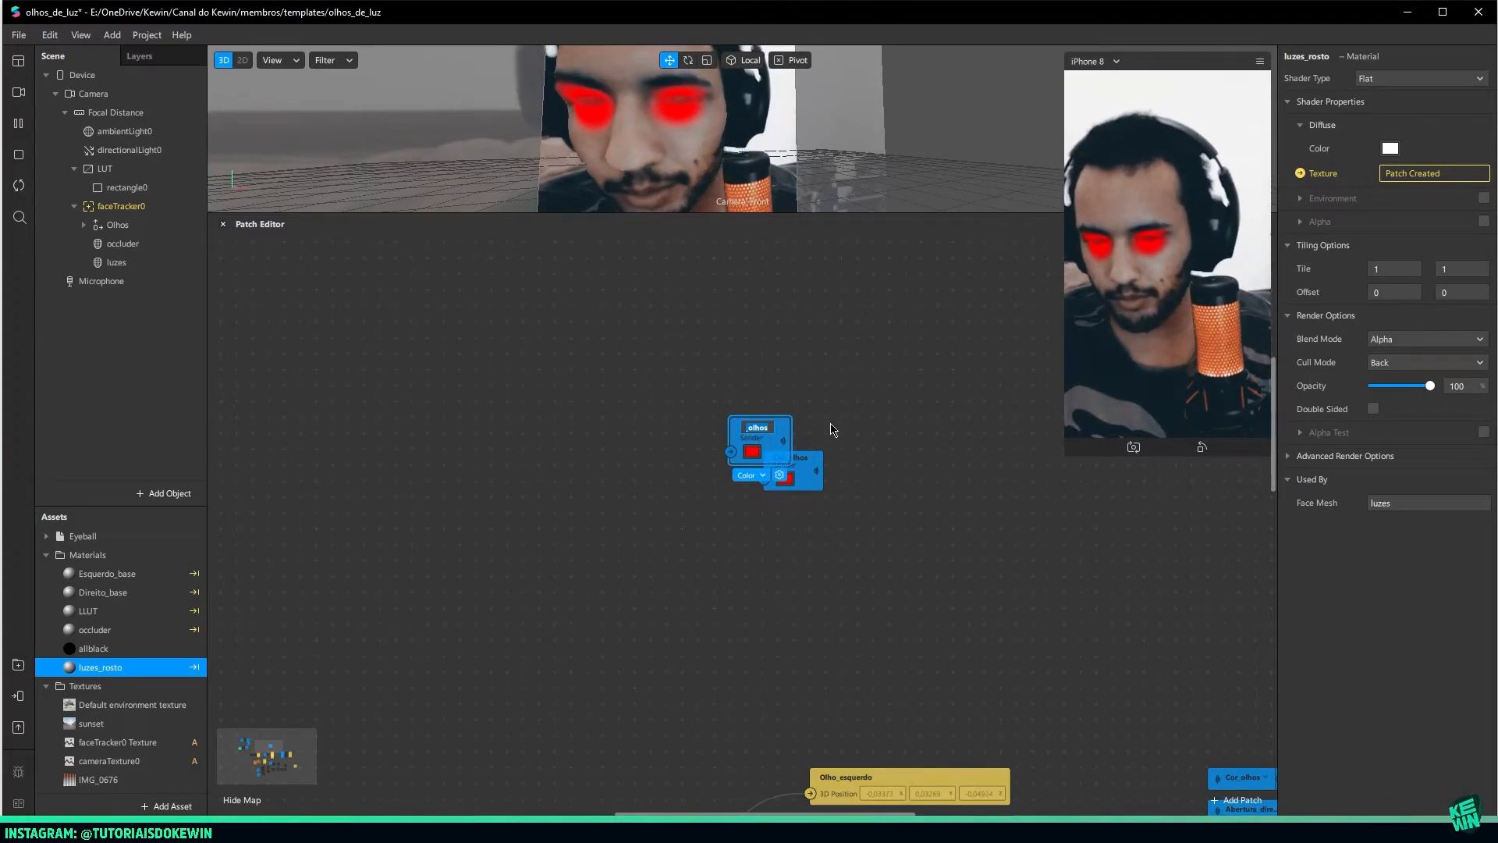
{"action": "type", "text": "Cor_olho-esq"}
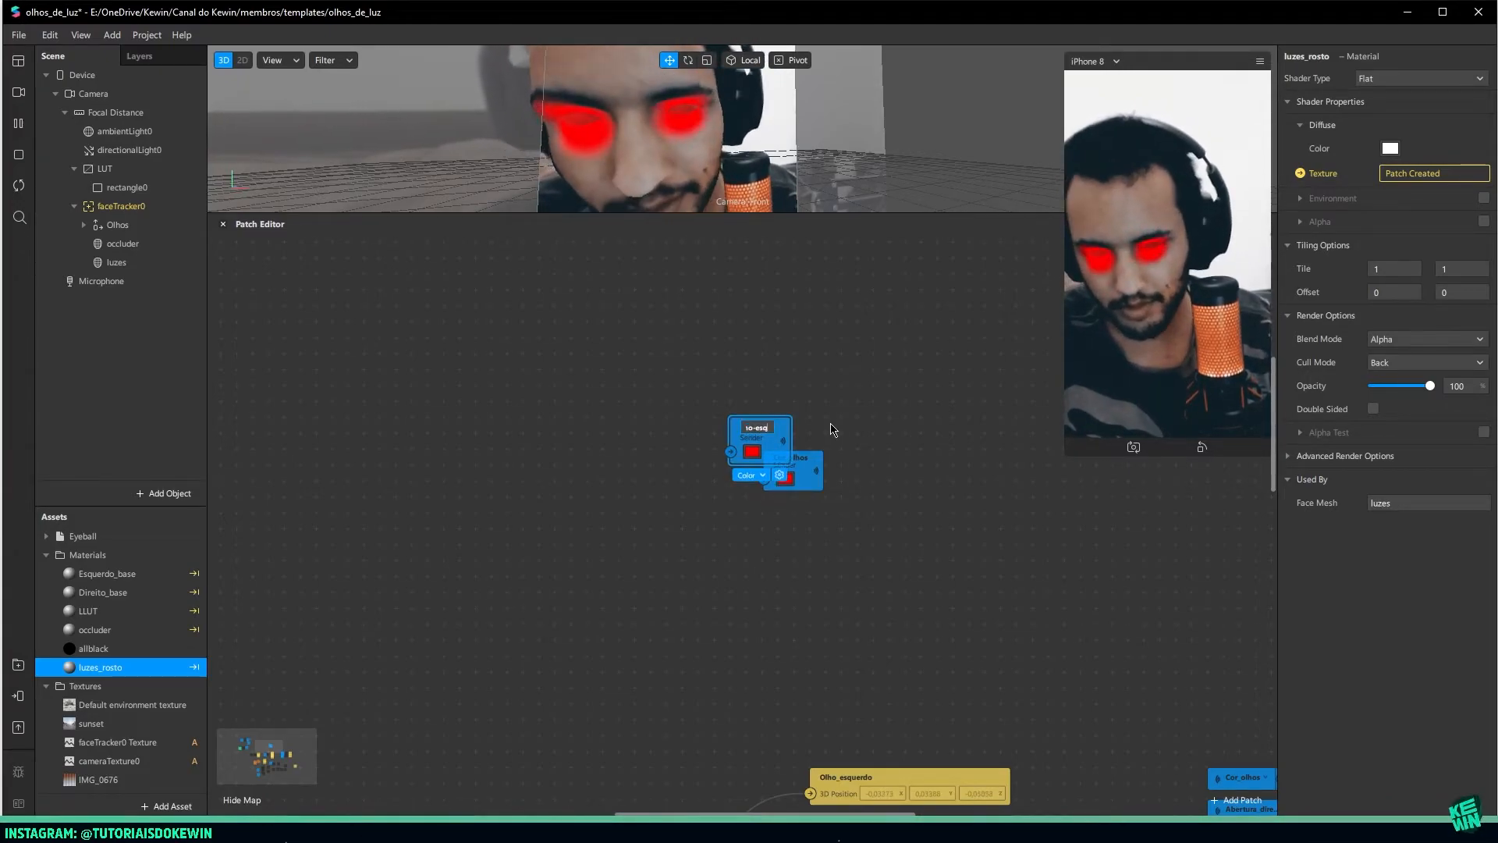
{"action": "left_click_drag", "start_coordinate": [755, 431], "coordinate": [759, 385]}
Rename the lower colour sender to Cor_olho-dir
{"action": "left_click", "coordinate": [797, 468]}
{"action": "double_click", "coordinate": [798, 461]}
{"action": "key", "text": "BackSpace"}
{"action": "type", "text": "-dir"}
{"action": "key", "text": "Return"}
Set the Cor_olho-dir sender's colour to #55ff00 and place it beneath the Cor_olho-esq sender
{"action": "left_click", "coordinate": [785, 485]}
{"action": "left_click", "coordinate": [946, 337]}
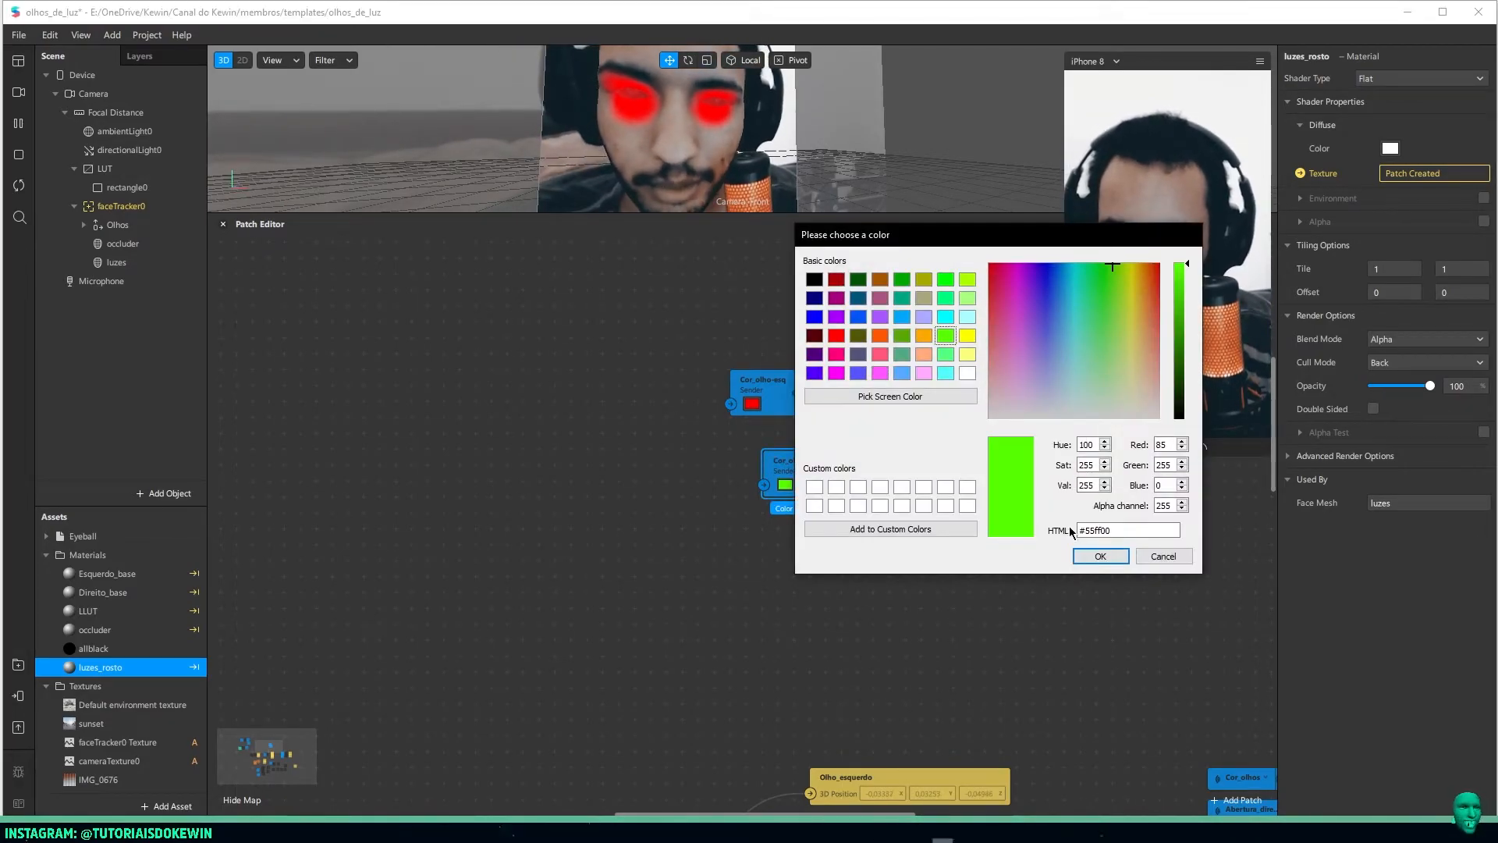
{"action": "left_click", "coordinate": [1098, 559]}
{"action": "left_click_drag", "start_coordinate": [811, 473], "coordinate": [764, 457]}
Switch the receiver feeding Esquerdo_base to Cor_olho-esq and the one feeding Direito_base to Cor_olho-dir
{"action": "left_click", "coordinate": [957, 540]}
{"action": "middle_click_drag", "start_coordinate": [1087, 662], "coordinate": [650, 340]}
{"action": "left_click", "coordinate": [811, 566]}
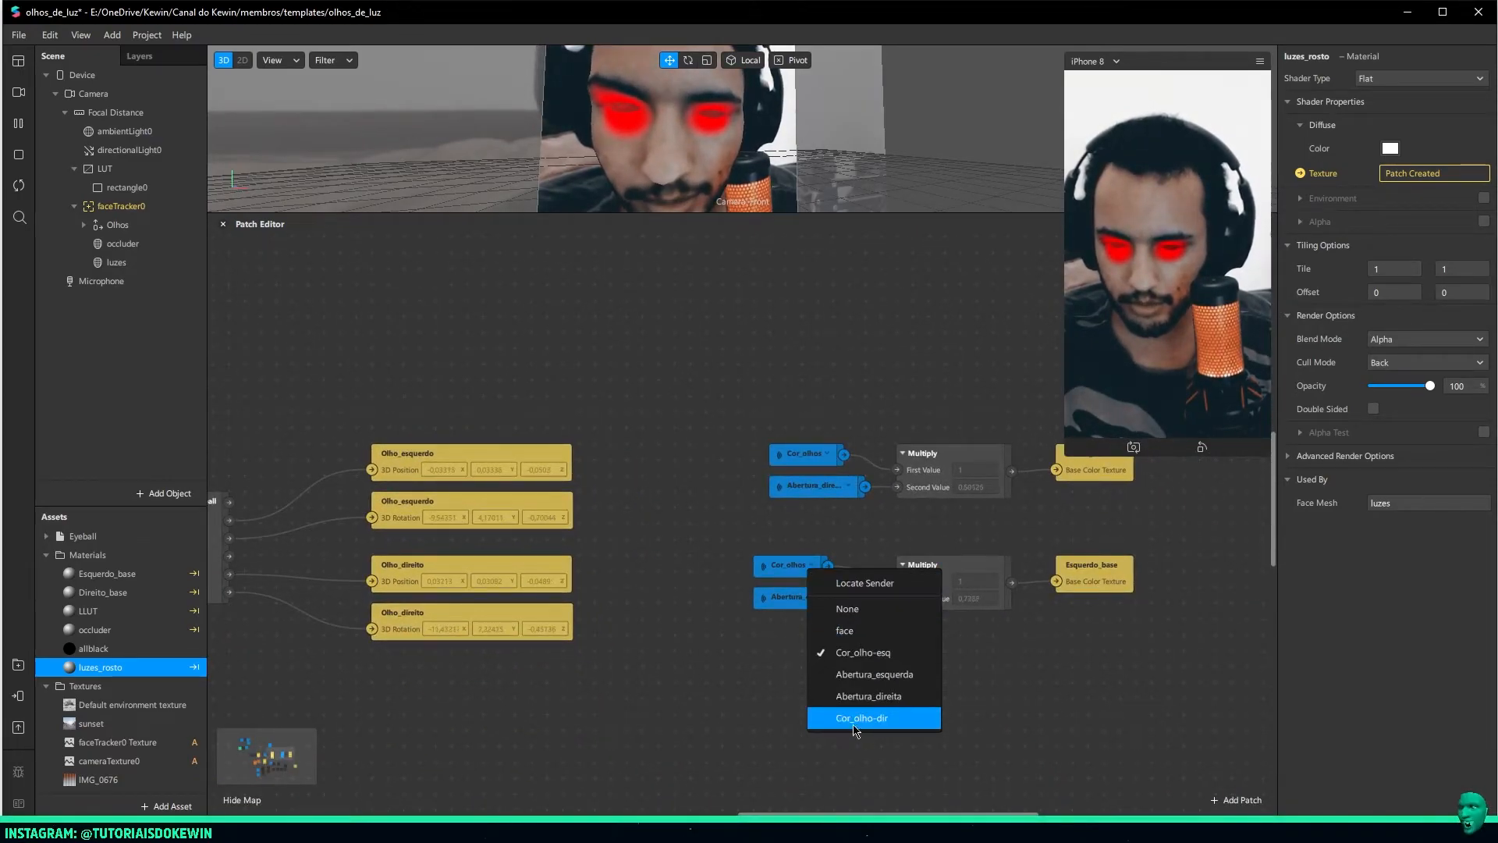
{"action": "left_click", "coordinate": [849, 653]}
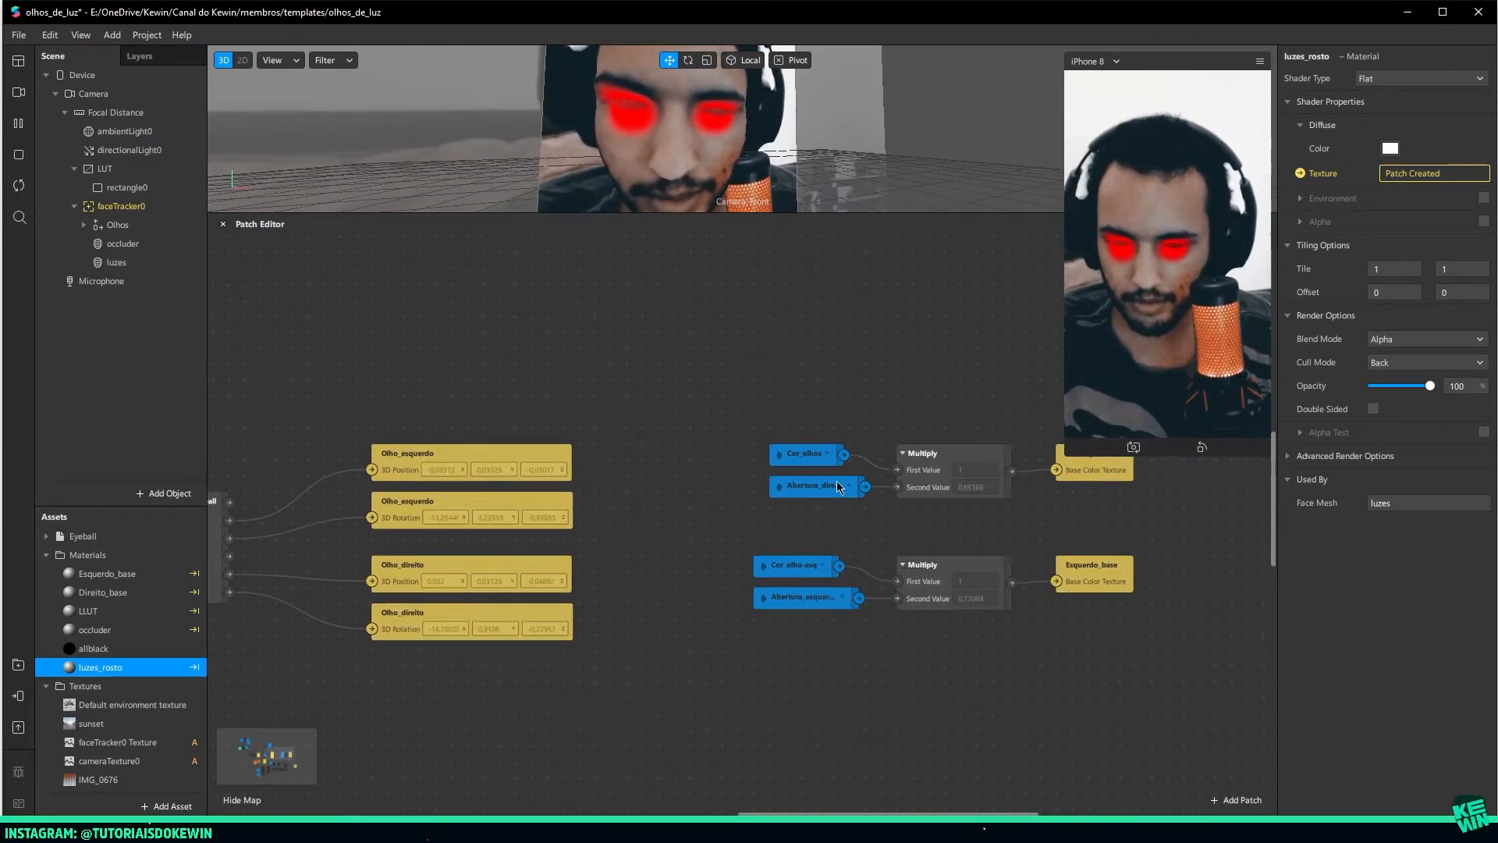
{"action": "left_click", "coordinate": [829, 460]}
{"action": "left_click", "coordinate": [872, 603]}
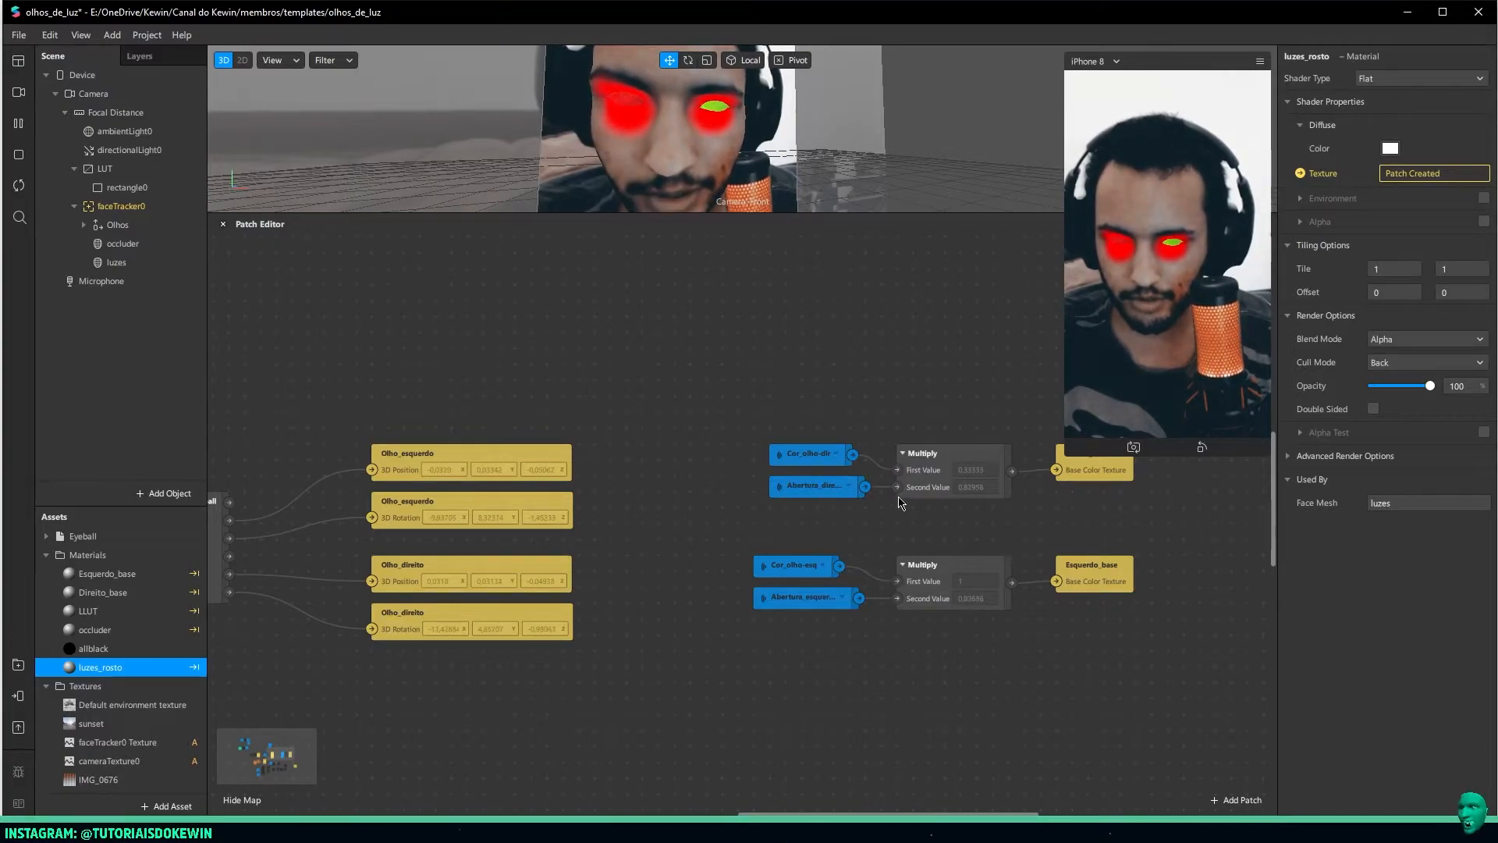
Wire both eye colour receivers directly to the Direito_base and Esquerdo_base textures, removing their Multiply patches and Abertura receivers
{"action": "scroll", "coordinate": [890, 531], "scroll_direction": "right", "scroll_amount": 3}
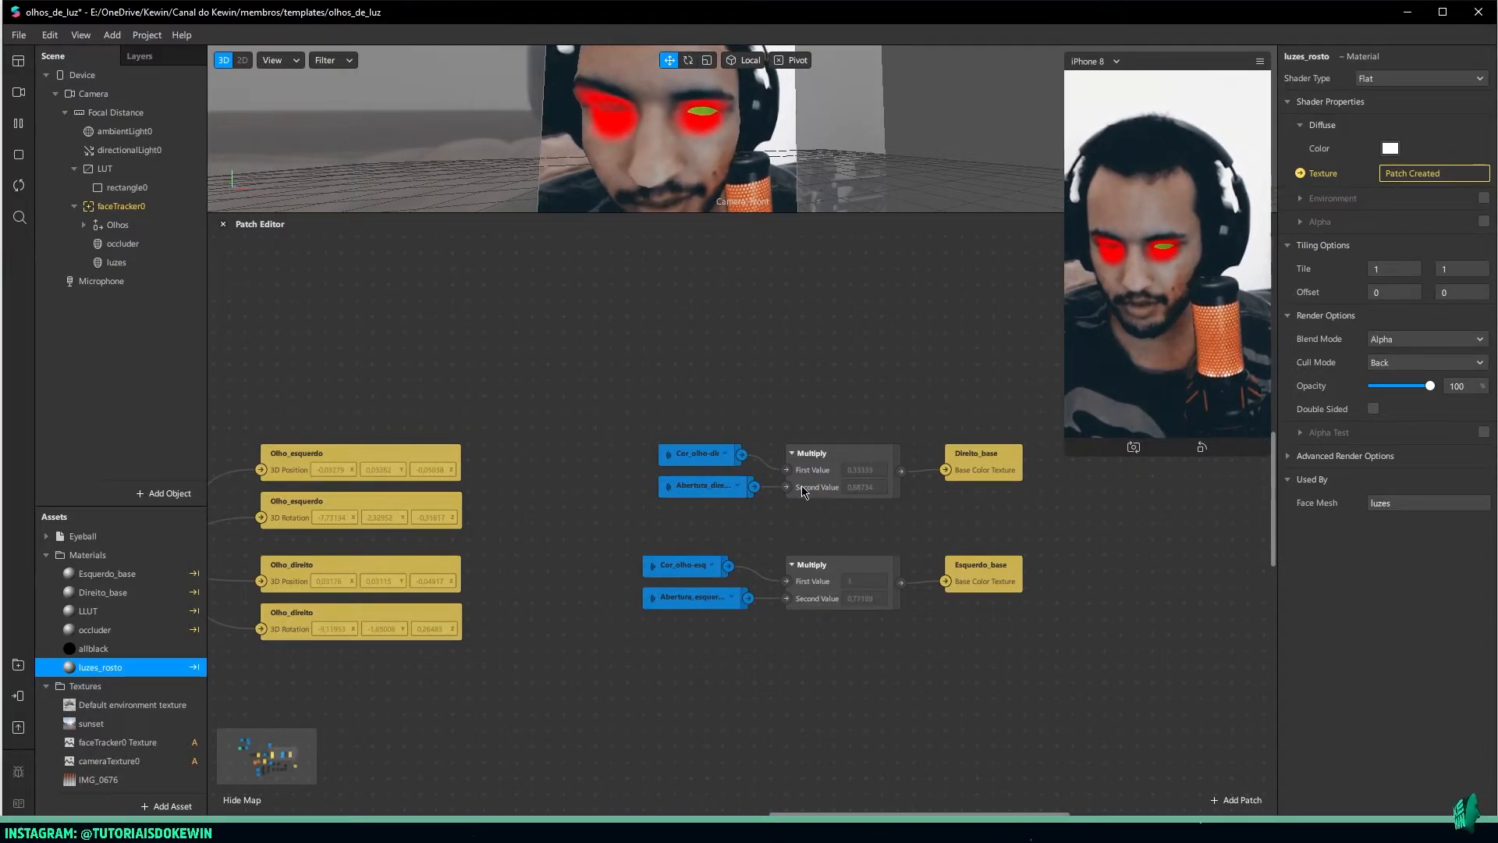
{"action": "left_click_drag", "start_coordinate": [950, 471], "coordinate": [947, 471]}
{"action": "left_click_drag", "start_coordinate": [846, 485], "coordinate": [831, 499]}
{"action": "key", "text": "Delete"}
{"action": "left_click", "coordinate": [697, 489]}
{"action": "key", "text": "Delete"}
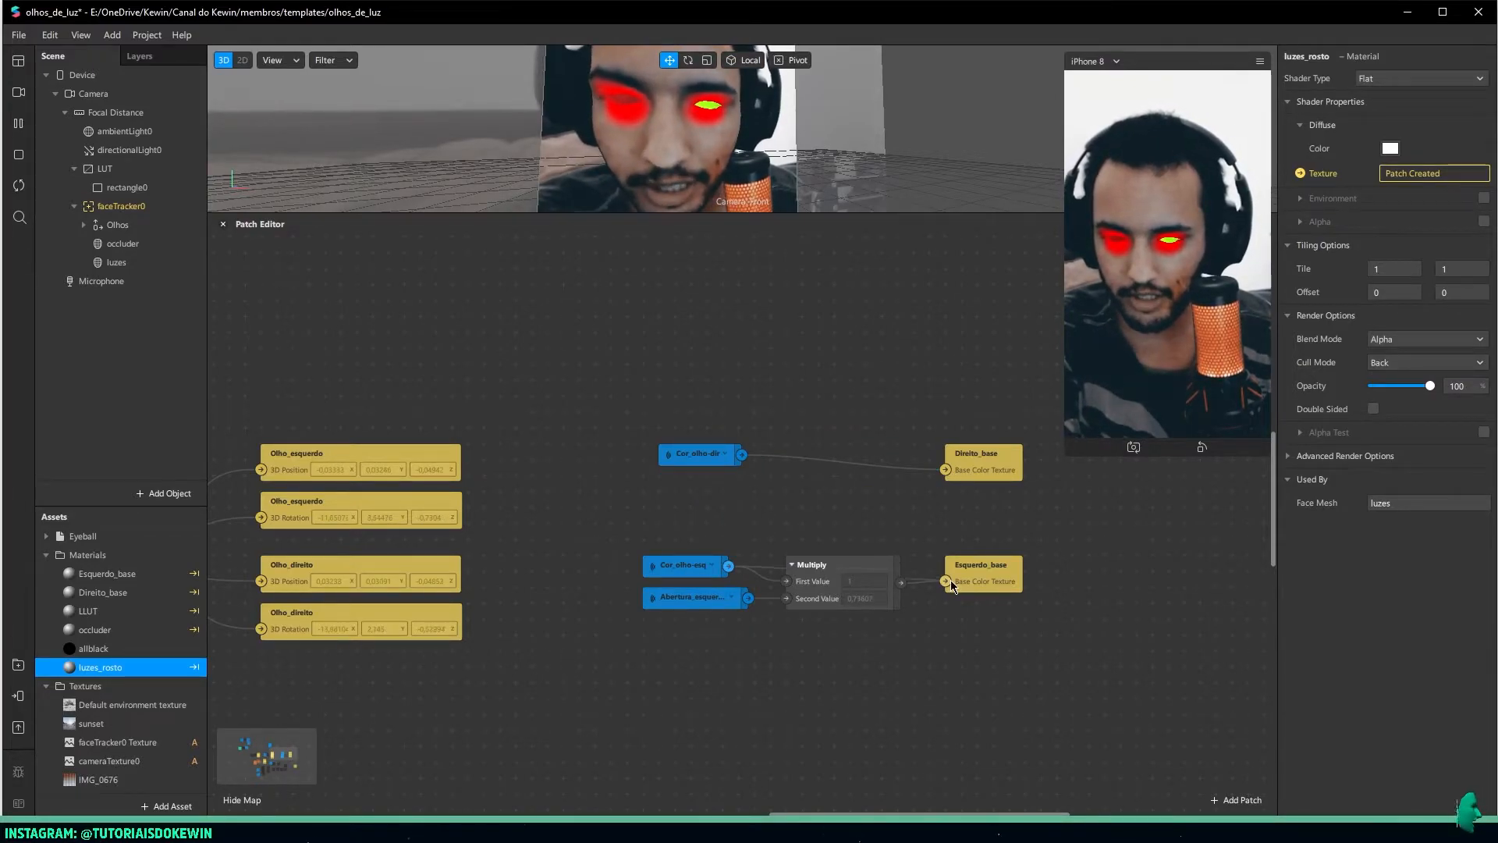
{"action": "left_click_drag", "start_coordinate": [856, 648], "coordinate": [743, 597]}
{"action": "key", "text": "Delete"}
Add a Multiply patch near the colour senders and connect its output to the Cor_olho-esq sender
{"action": "middle_click_drag", "start_coordinate": [594, 398], "coordinate": [1039, 647]}
{"action": "middle_click_drag", "start_coordinate": [523, 414], "coordinate": [879, 593]}
{"action": "right_click", "coordinate": [779, 466]}
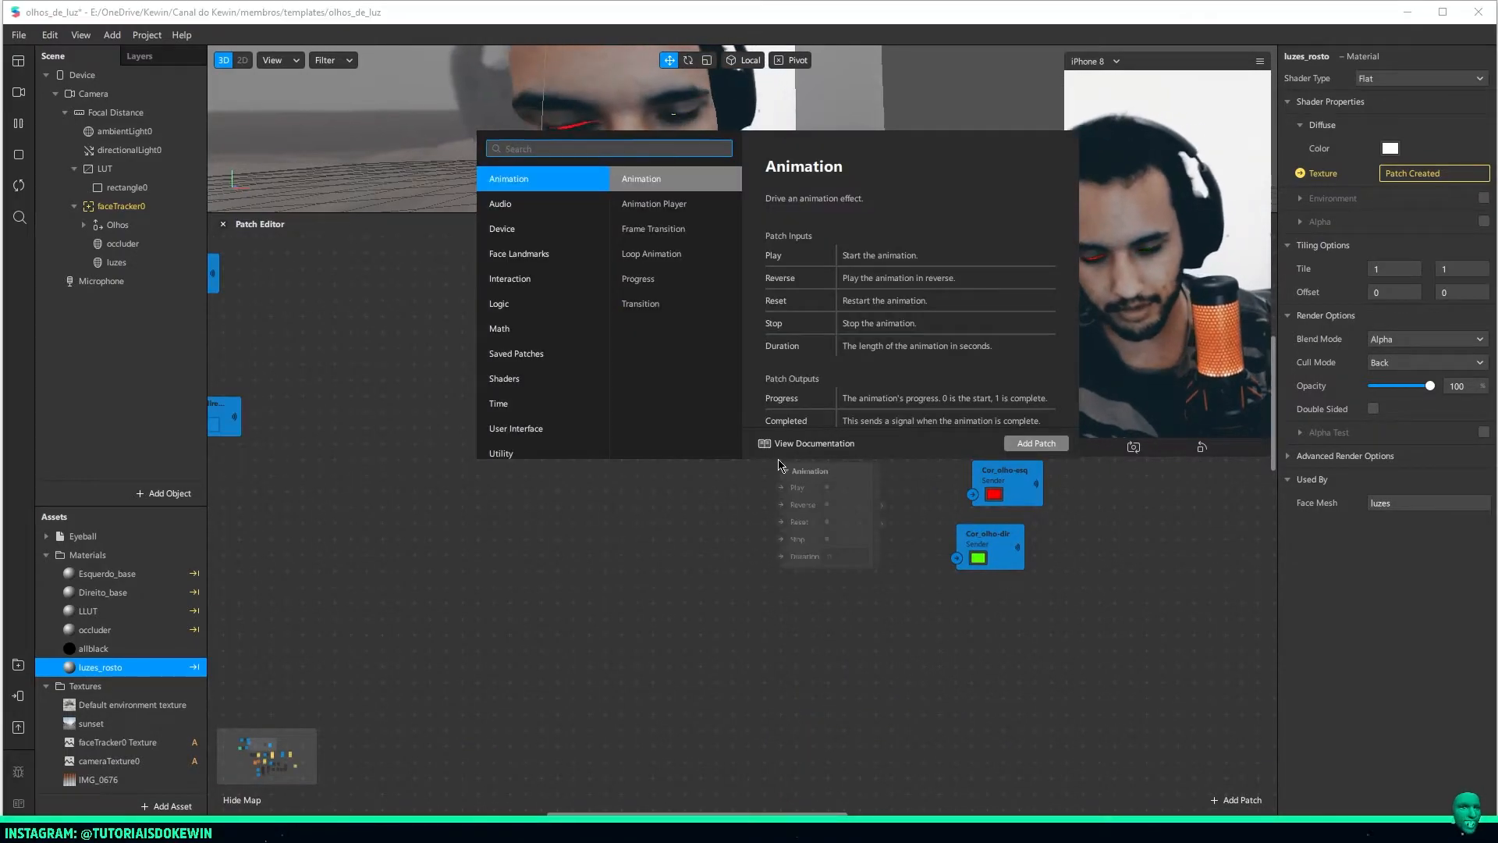
{"action": "type", "text": "v"}
{"action": "key", "text": "BackSpace"}
{"action": "type", "text": "mul"}
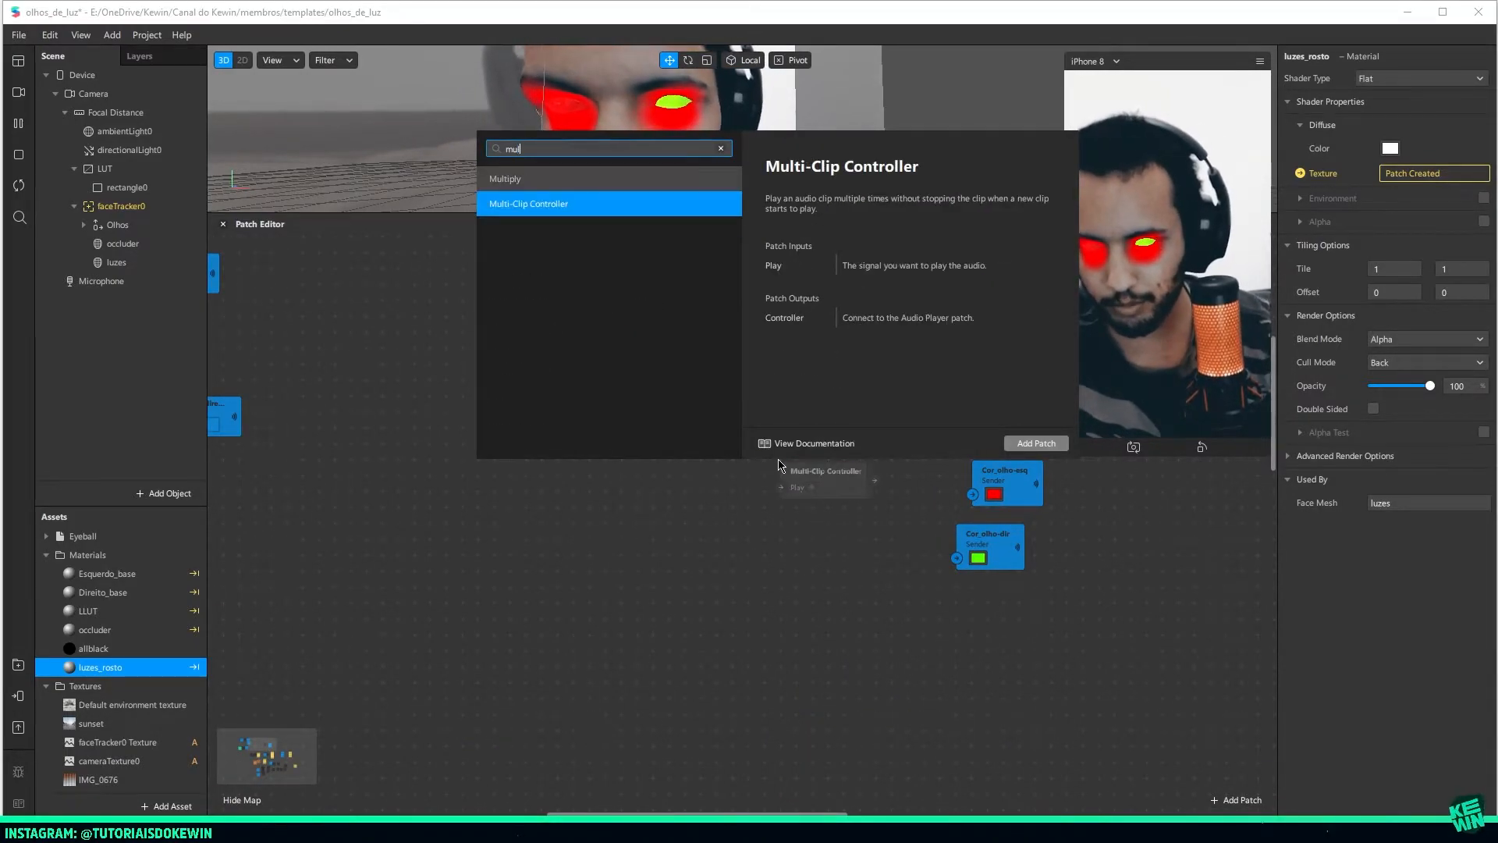
{"action": "key", "text": "Up"}
{"action": "key", "text": "Return"}
{"action": "left_click_drag", "start_coordinate": [890, 487], "coordinate": [972, 495]}
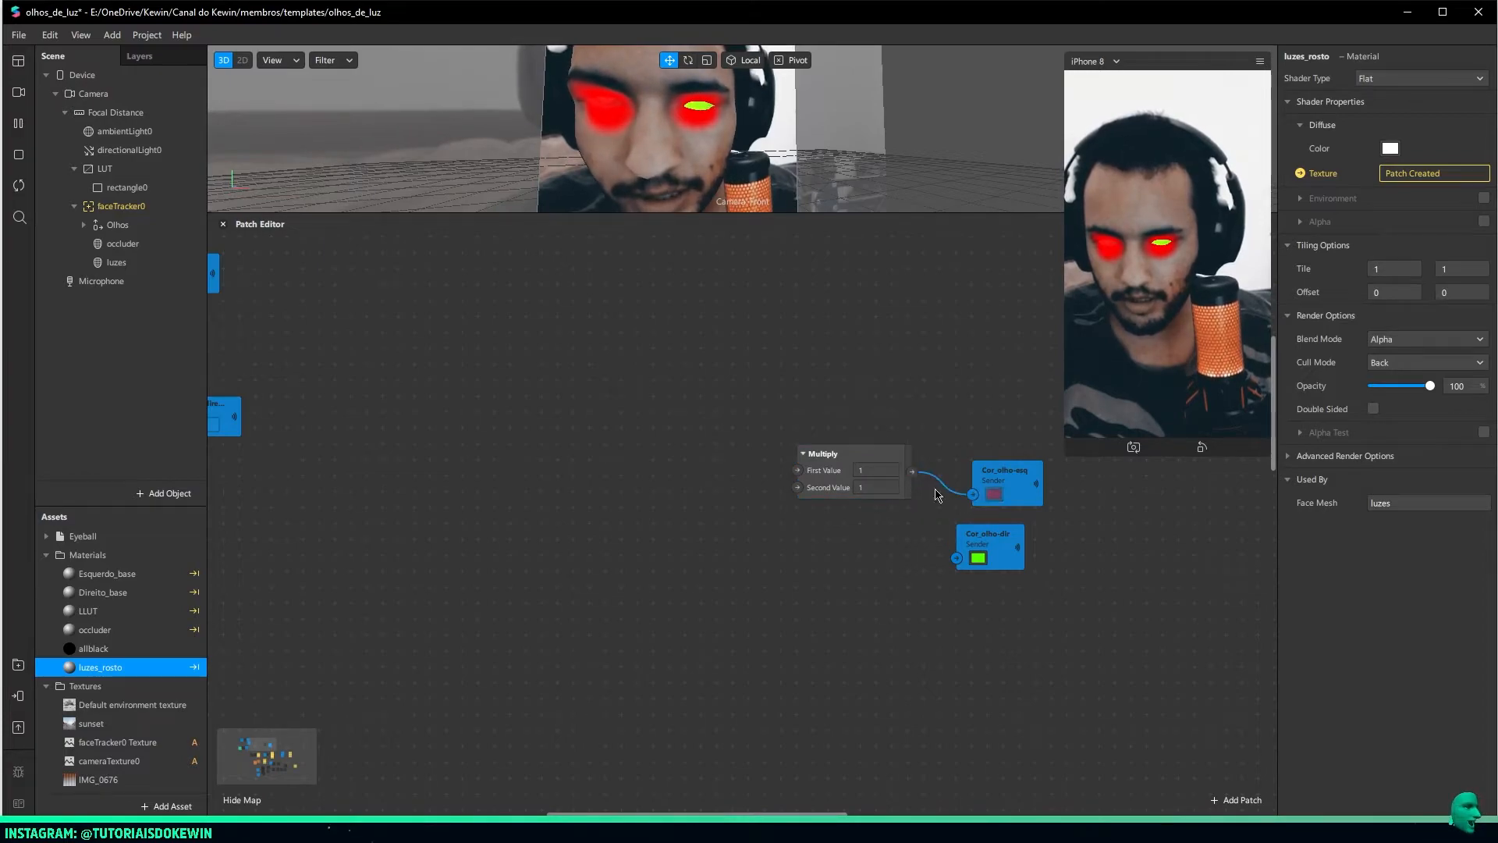
Duplicate the Multiply patch below the original and connect the copy to the Cor_olho-dir sender
{"action": "left_click", "coordinate": [840, 477]}
{"action": "key", "text": "ctrl+d"}
{"action": "left_click_drag", "start_coordinate": [849, 527], "coordinate": [823, 577]}
{"action": "left_click_drag", "start_coordinate": [912, 552], "coordinate": [957, 558]}
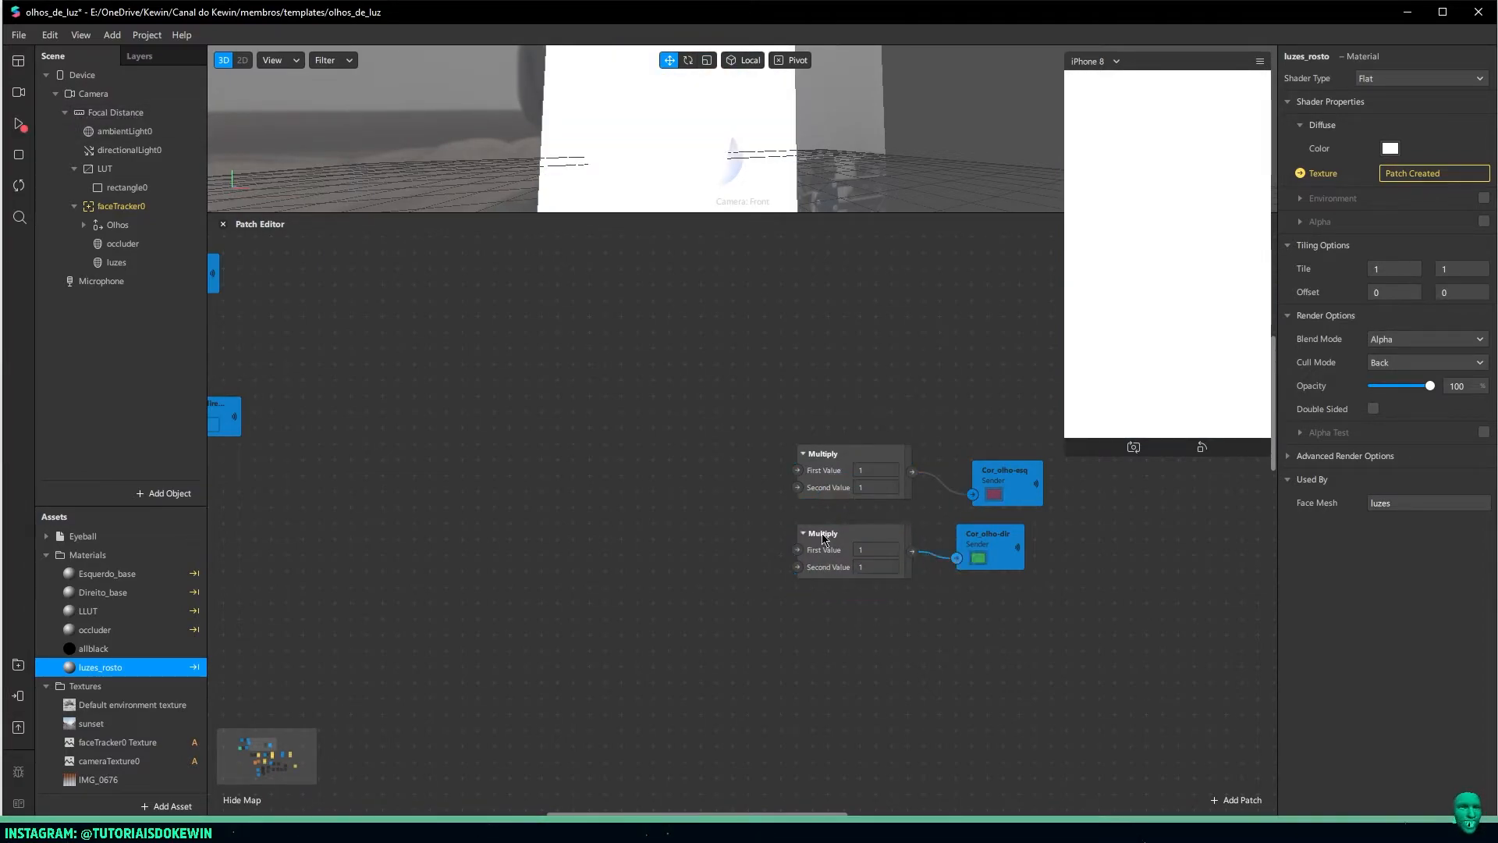
Add a Value patch of type Color, duplicate it, and connect one to the first value of each Multiply patch
{"action": "double_click", "coordinate": [738, 517]}
{"action": "type", "text": "v"}
{"action": "key", "text": "Return"}
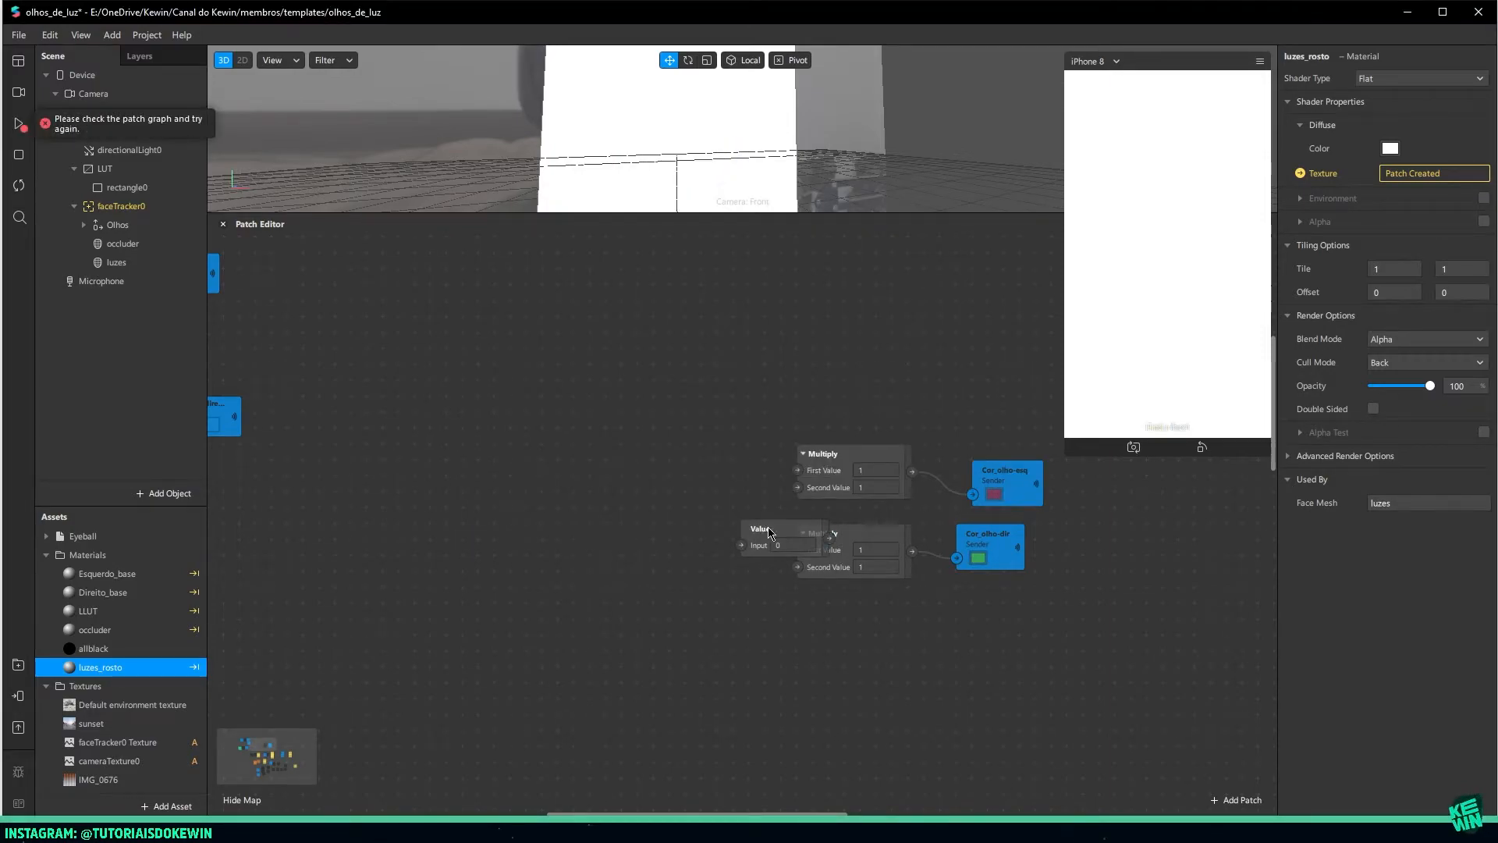
{"action": "left_click_drag", "start_coordinate": [770, 532], "coordinate": [701, 495]}
{"action": "left_click", "coordinate": [716, 530]}
{"action": "left_click", "coordinate": [710, 545]}
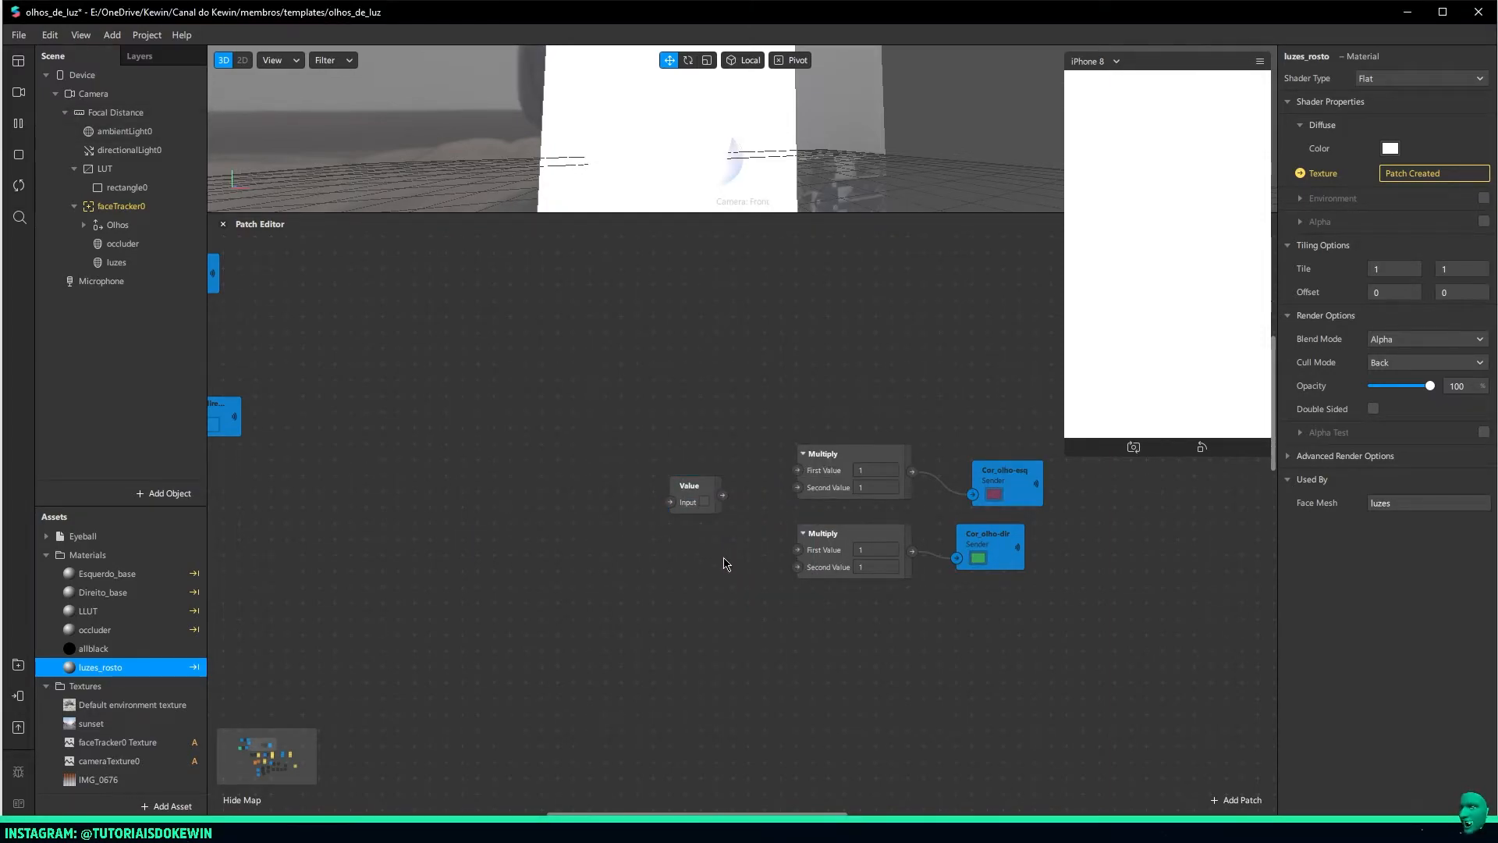
{"action": "left_click", "coordinate": [698, 525]}
{"action": "left_click", "coordinate": [718, 569]}
{"action": "left_click_drag", "start_coordinate": [730, 495], "coordinate": [734, 558]}
{"action": "key", "text": "ctrl+d"}
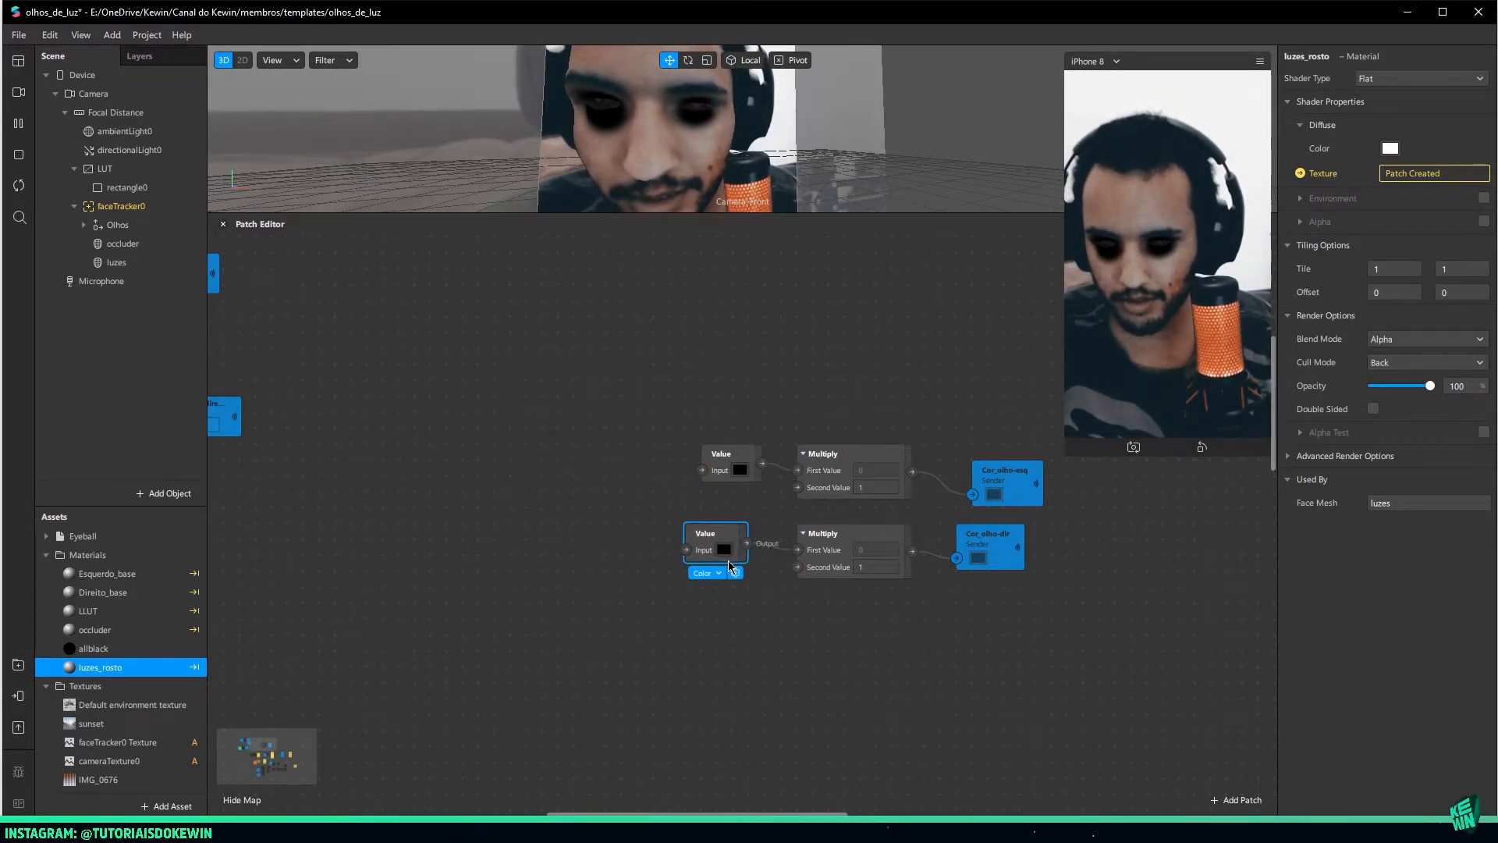
Set the lower Value patch's colour to #55ff00 and the upper one's to #ff0000
{"action": "left_click", "coordinate": [725, 550]}
{"action": "left_click", "coordinate": [946, 336]}
{"action": "left_click", "coordinate": [1095, 550]}
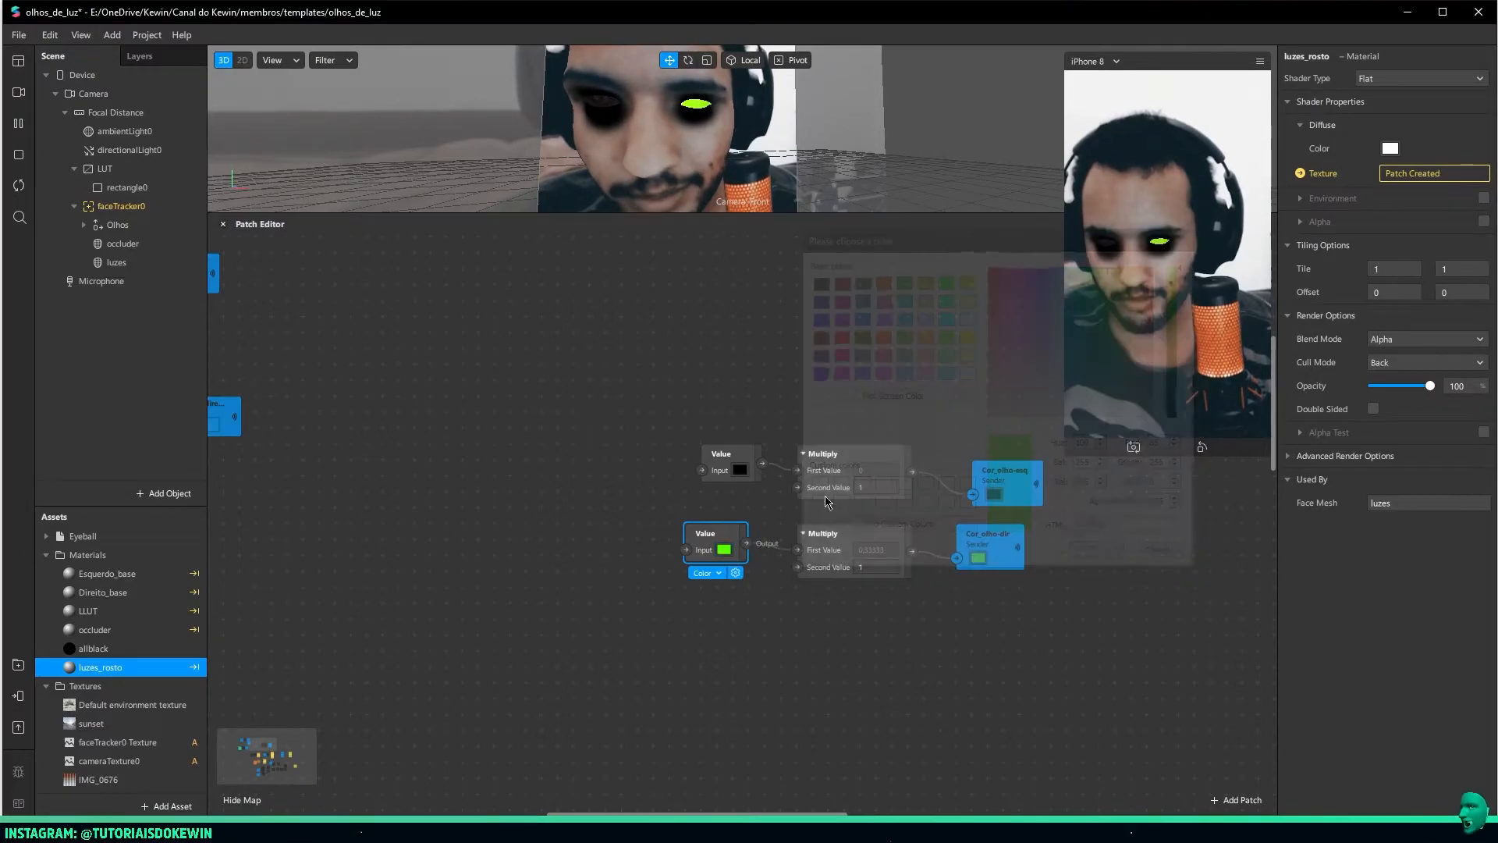
{"action": "left_click", "coordinate": [740, 470]}
{"action": "left_click", "coordinate": [836, 337]}
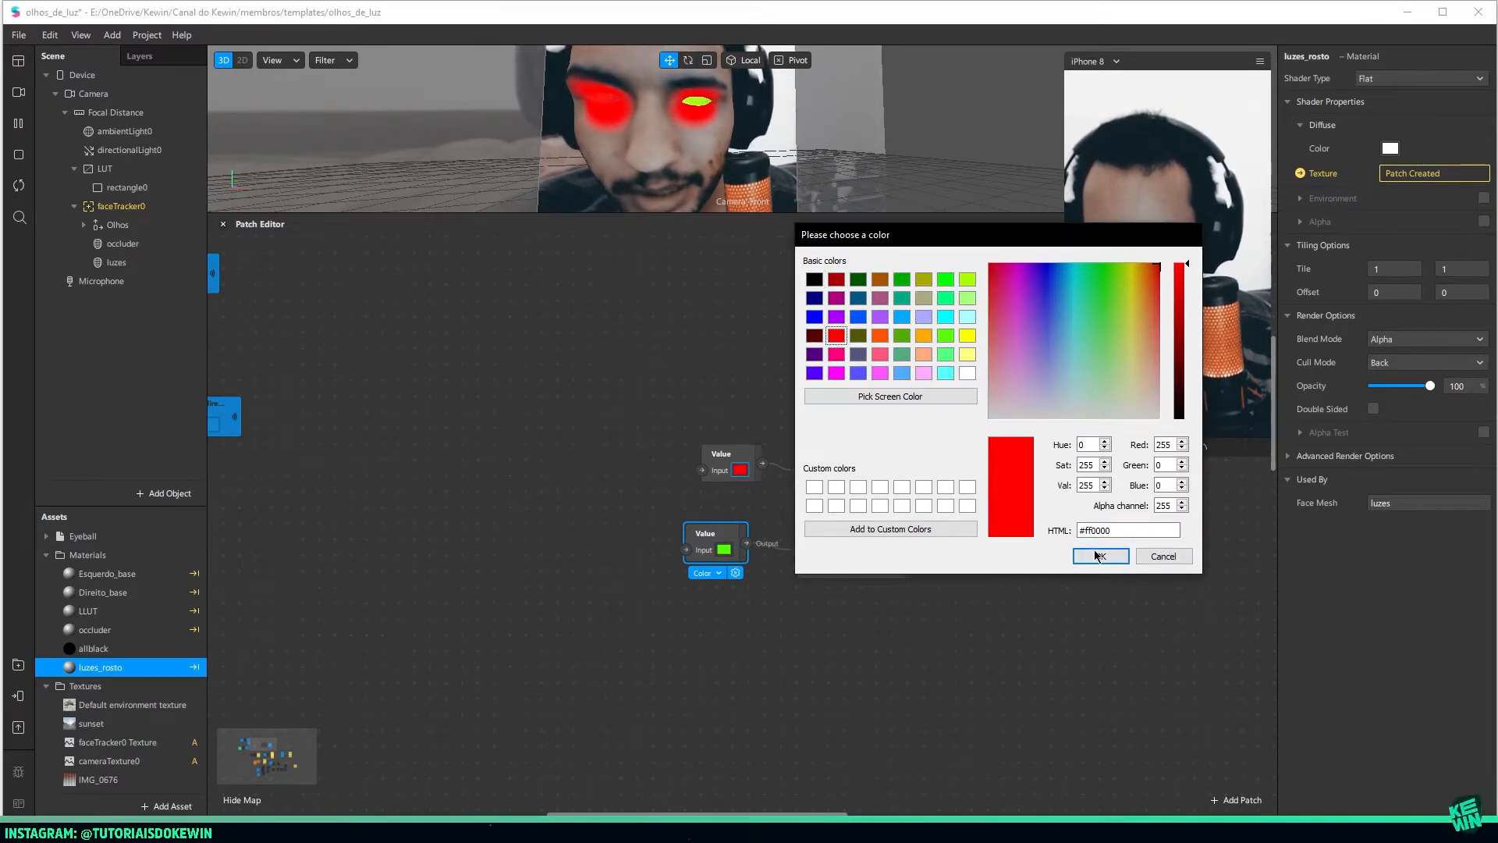
{"action": "left_click", "coordinate": [1095, 556]}
Add a Receiver patch for Abertura_esquerda and connect it to the Multiply patches' second values
{"action": "right_click", "coordinate": [696, 665]}
{"action": "type", "text": "rece"}
{"action": "double_click", "coordinate": [482, 373]}
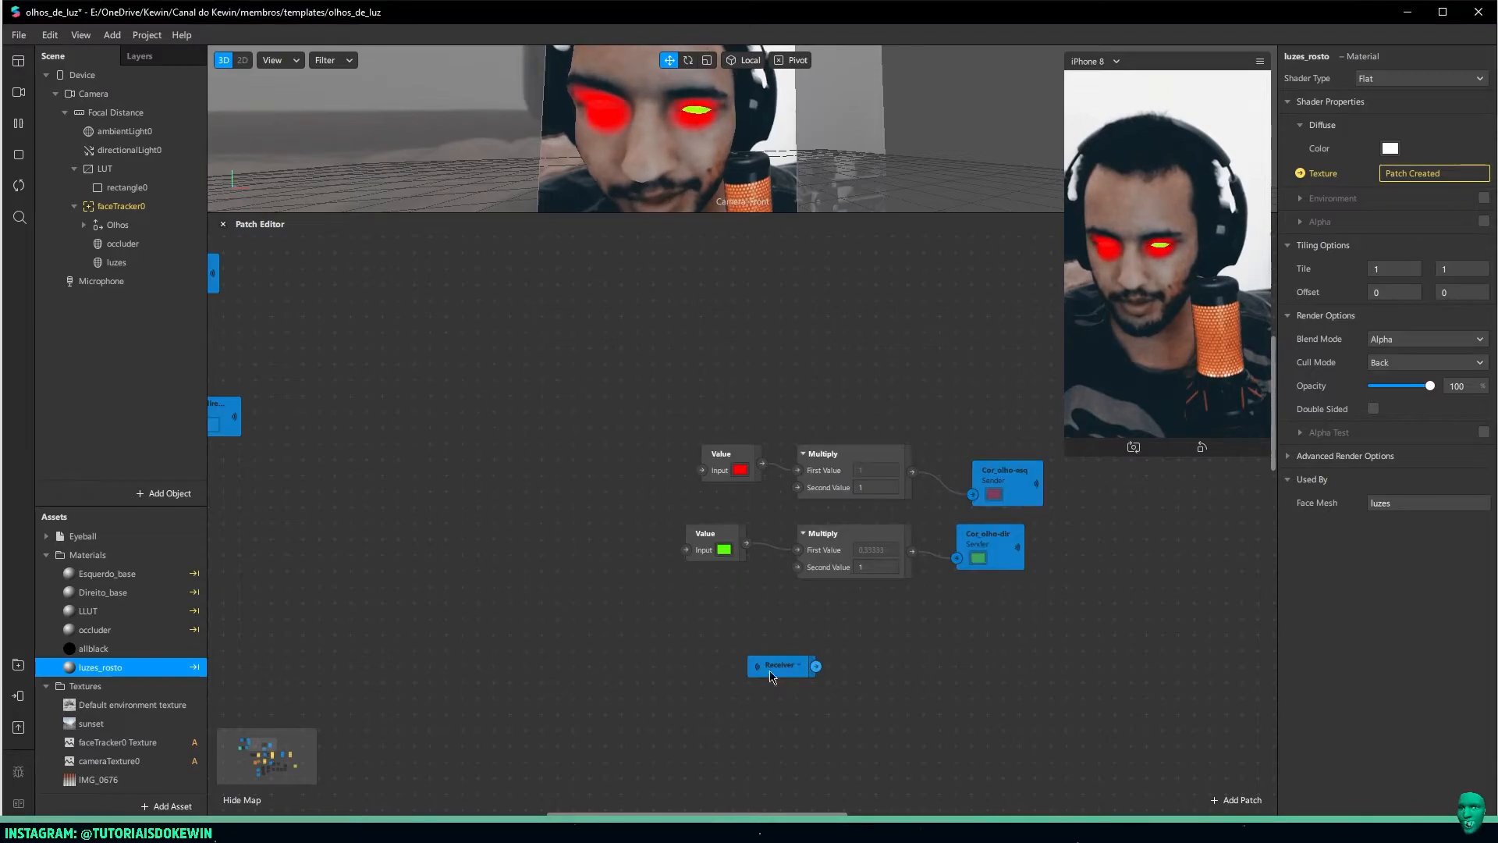
{"action": "left_click", "coordinate": [799, 665]}
{"action": "left_click", "coordinate": [847, 718]}
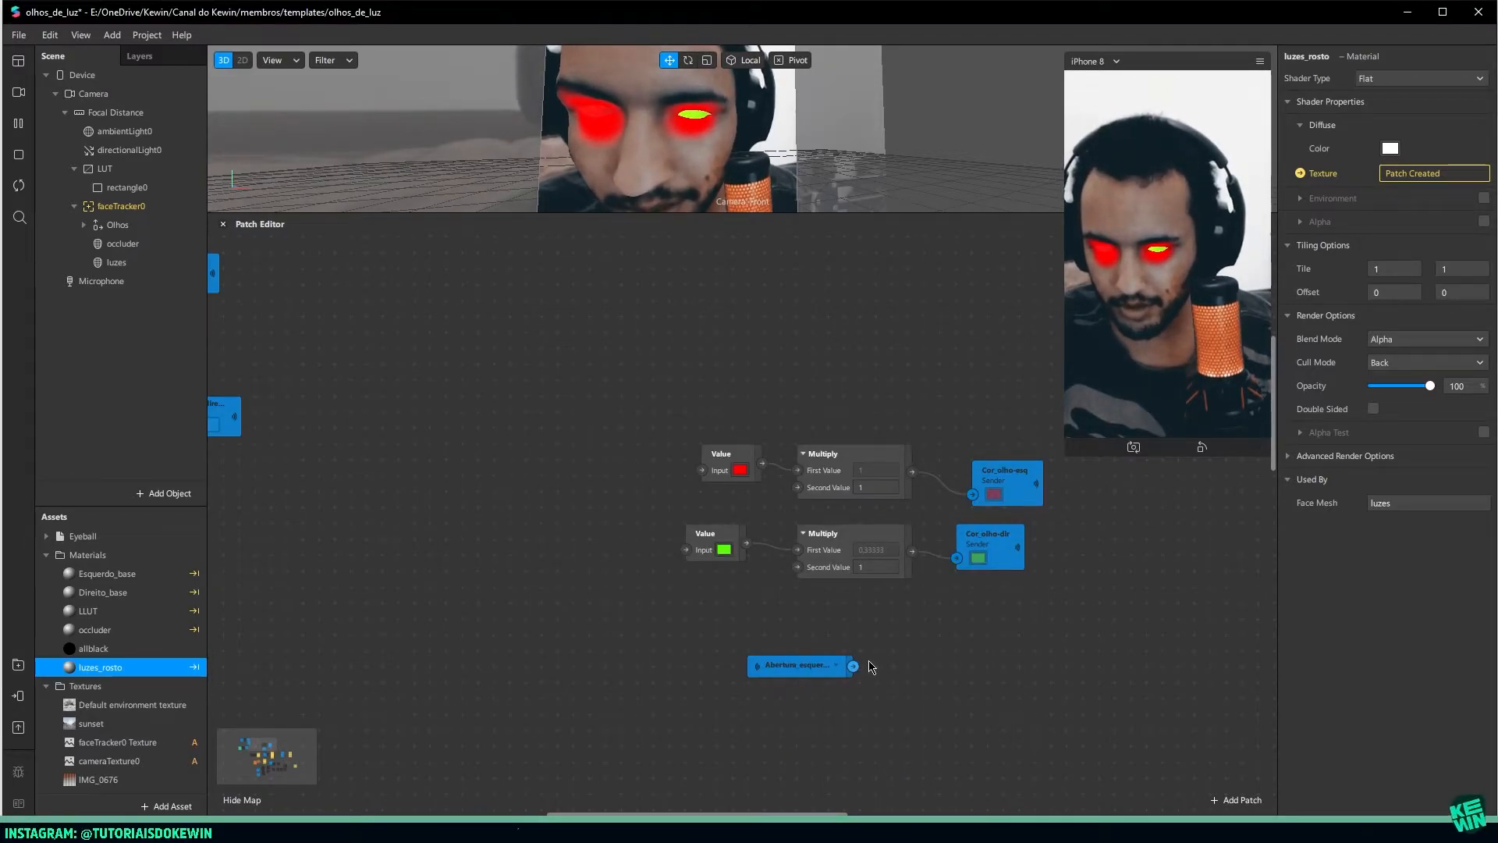
{"action": "left_click_drag", "start_coordinate": [797, 489], "coordinate": [797, 489]}
{"action": "left_click_drag", "start_coordinate": [819, 666], "coordinate": [797, 569]}
Duplicate the Abertura_esquerda receiver for the lower Multiply patch's second value and switch the copy to Abertura_direita
{"action": "left_click", "coordinate": [707, 503]}
{"action": "key", "text": "ctrl+d"}
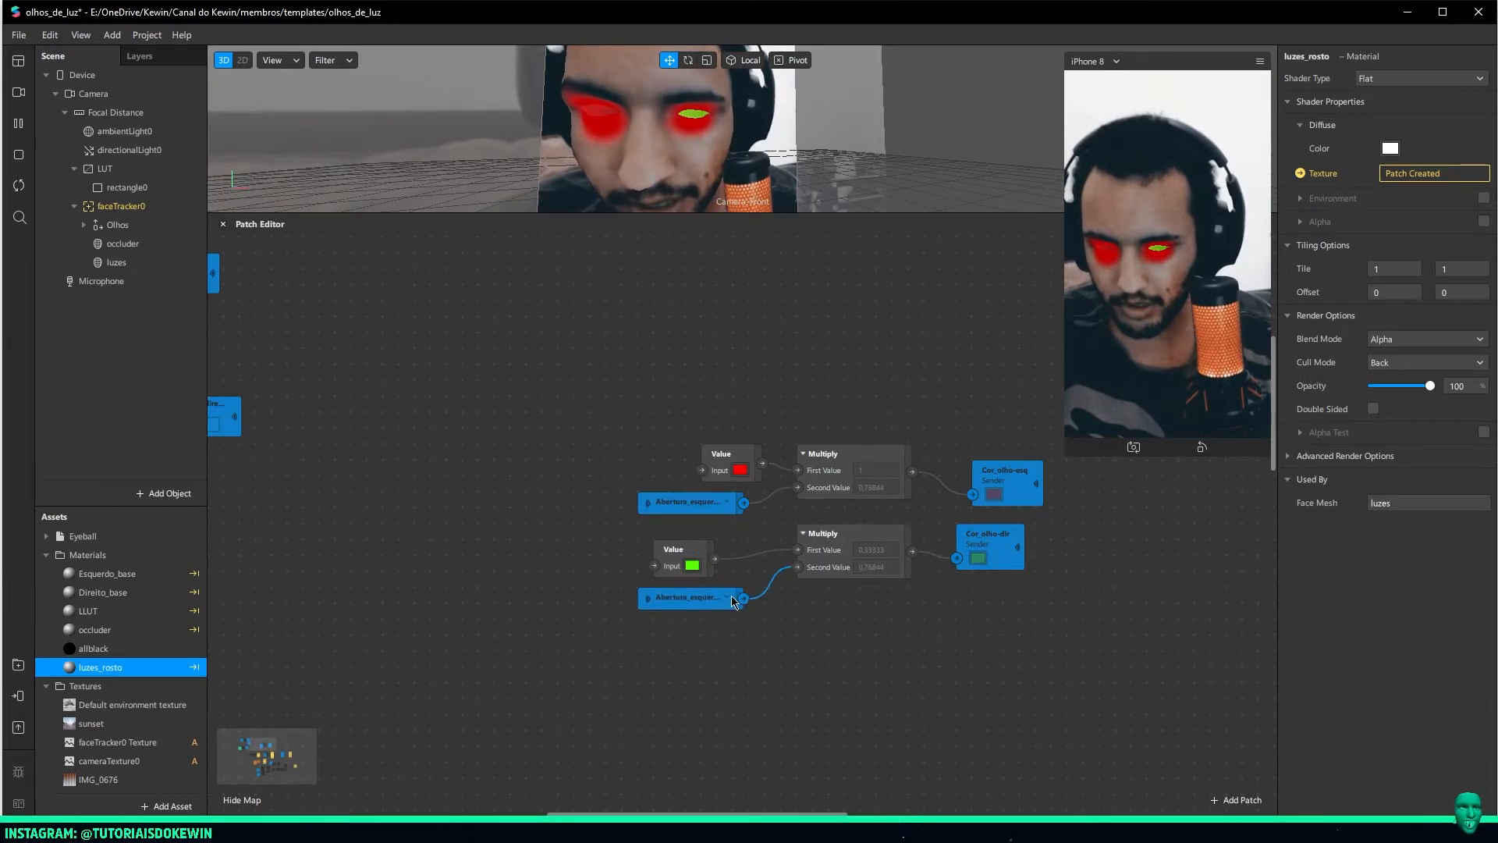
{"action": "left_click", "coordinate": [734, 601]}
{"action": "left_click", "coordinate": [768, 750]}
{"action": "left_click", "coordinate": [705, 598]}
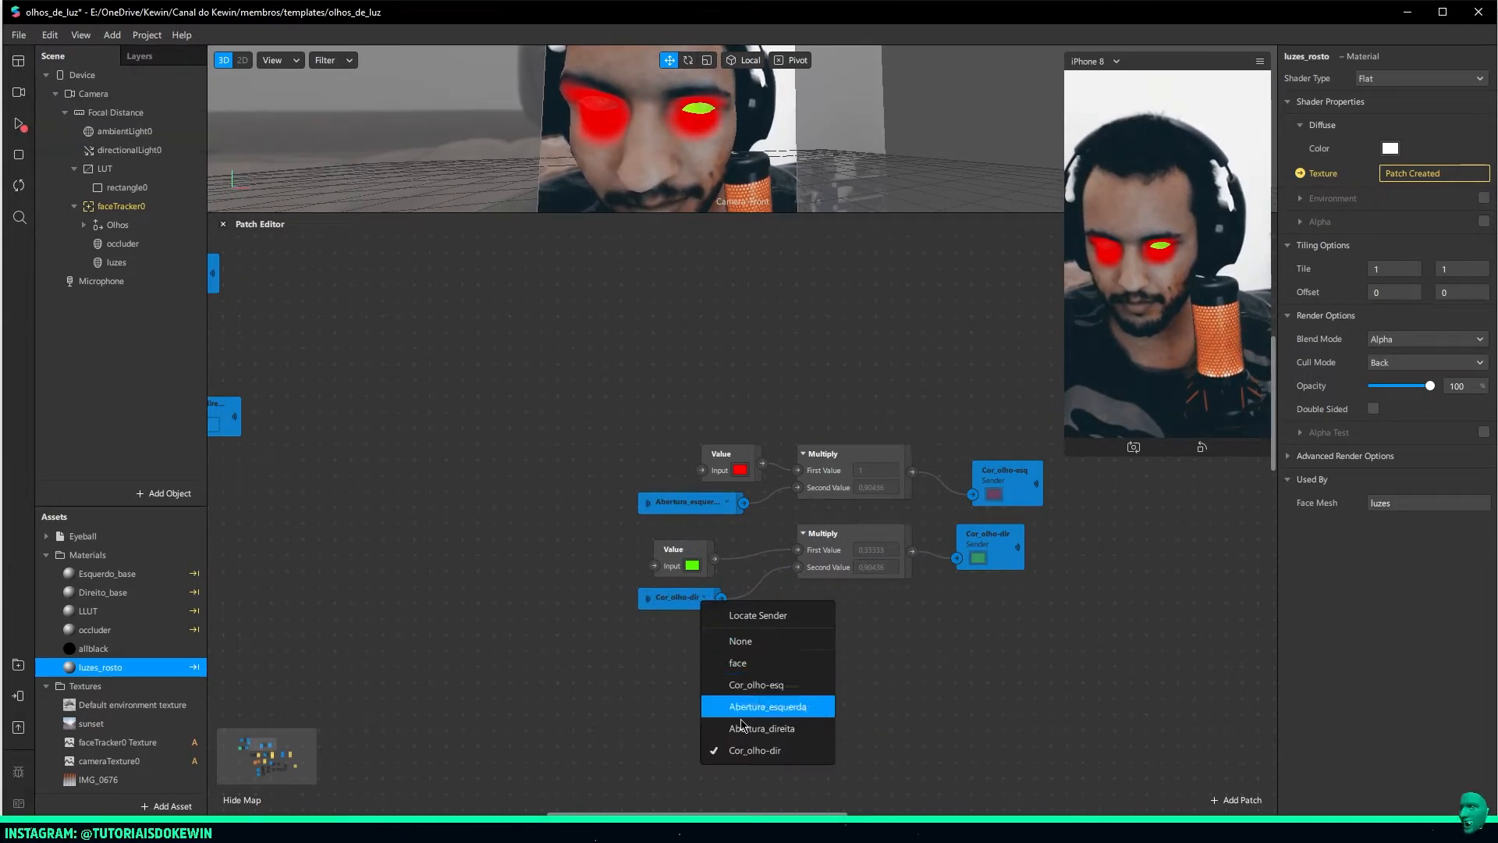
{"action": "left_click", "coordinate": [749, 728]}
Wire the upper SDF Scale directly into the Smooth Step, bypassing the SDF Union, and place the Smooth Step and Mix patches beside it
{"action": "middle_click_drag", "start_coordinate": [1020, 695], "coordinate": [533, 277]}
{"action": "middle_click_drag", "start_coordinate": [854, 587], "coordinate": [556, 270]}
{"action": "mouse_move", "coordinate": [1006, 733]}
{"action": "middle_mouse_down"}
{"action": "mouse_move", "coordinate": [747, 369]}
{"action": "mouse_move", "coordinate": [980, 428]}
{"action": "middle_mouse_up"}
{"action": "mouse_move", "coordinate": [608, 443]}
{"action": "middle_mouse_down"}
{"action": "mouse_move", "coordinate": [988, 473]}
{"action": "mouse_move", "coordinate": [859, 546]}
{"action": "middle_mouse_up"}
{"action": "scroll", "coordinate": [771, 511], "scroll_direction": "down", "scroll_amount": 4}
{"action": "middle_click_drag", "start_coordinate": [714, 526], "coordinate": [949, 450]}
{"action": "left_click_drag", "start_coordinate": [454, 429], "coordinate": [823, 677]}
{"action": "left_click_drag", "start_coordinate": [771, 581], "coordinate": [628, 580]}
{"action": "left_click", "coordinate": [852, 599]}
{"action": "left_click_drag", "start_coordinate": [876, 544], "coordinate": [854, 627]}
{"action": "left_click_drag", "start_coordinate": [967, 535], "coordinate": [744, 486]}
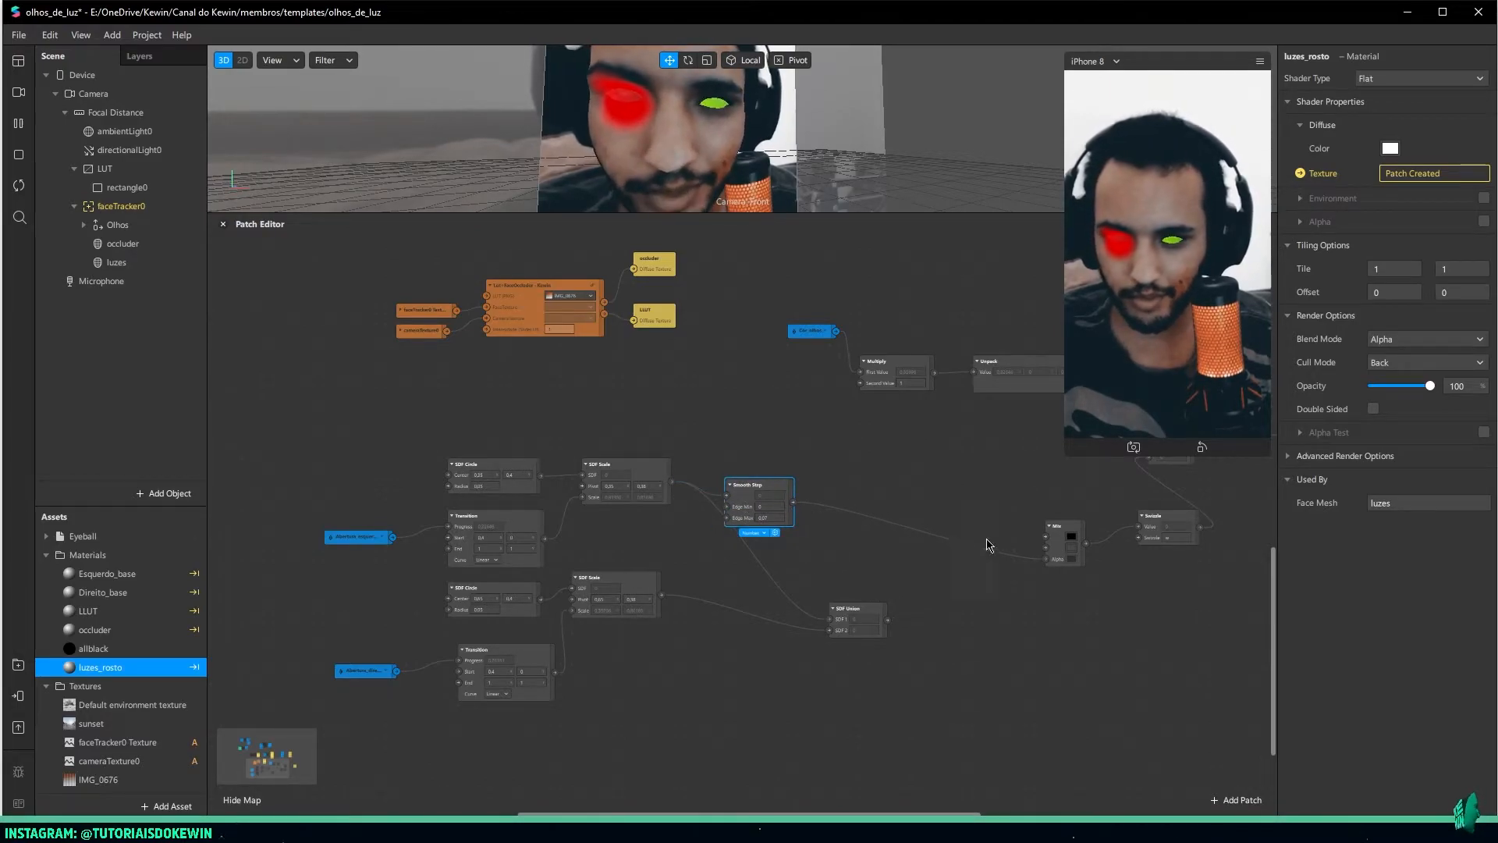
{"action": "left_click_drag", "start_coordinate": [1071, 544], "coordinate": [875, 503]}
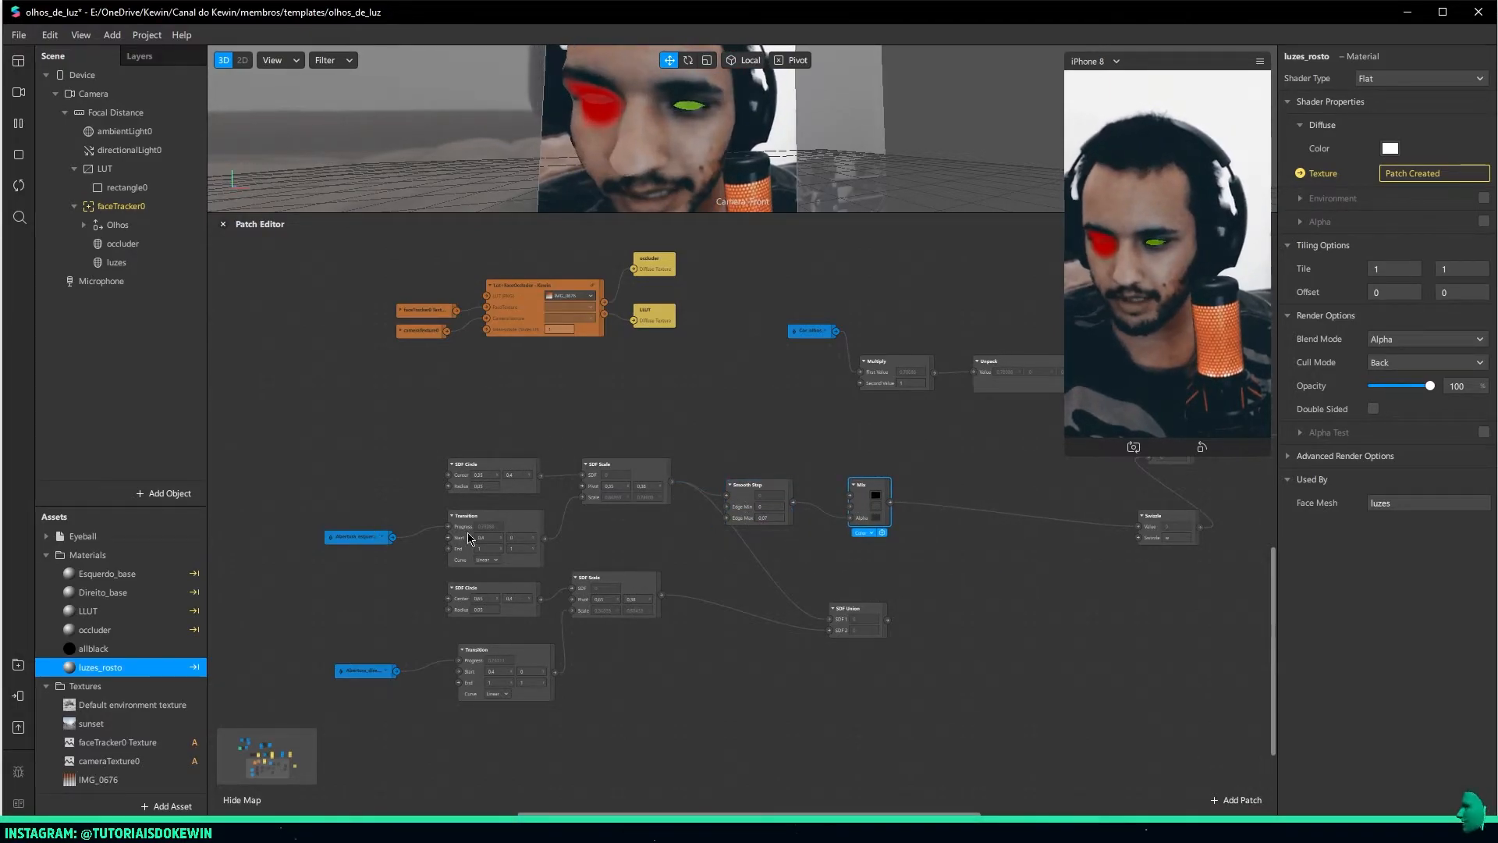
Replace the SDF Union with a duplicate Smooth Step and Mix pair fed by the lower SDF Scale
{"action": "middle_click_drag", "start_coordinate": [999, 603], "coordinate": [988, 575]}
{"action": "left_click_drag", "start_coordinate": [714, 539], "coordinate": [872, 498]}
{"action": "key", "text": "ctrl+d"}
{"action": "left_click_drag", "start_coordinate": [843, 593], "coordinate": [884, 706]}
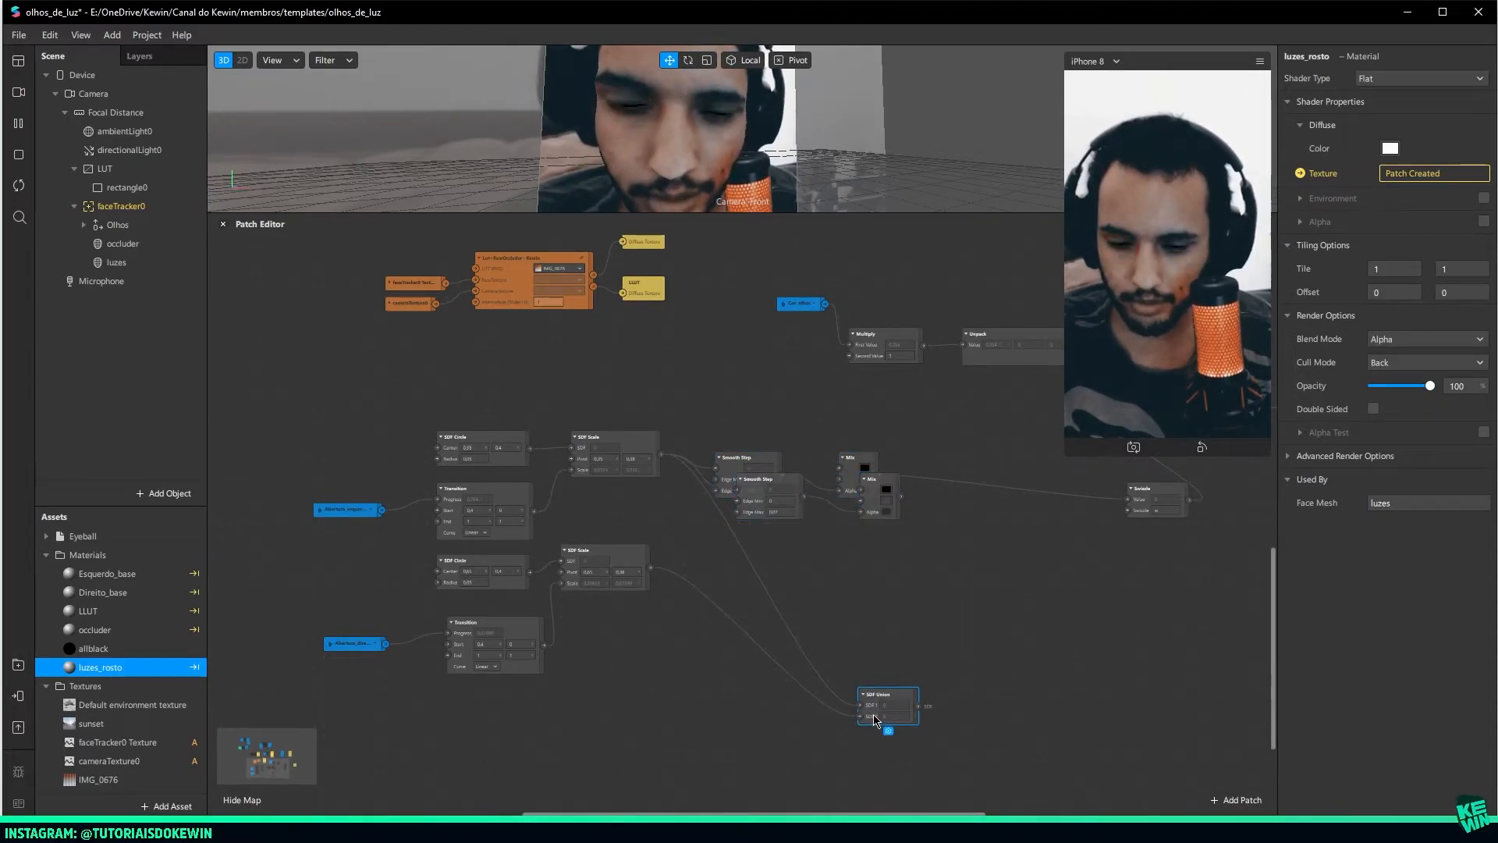
{"action": "key", "text": "Delete"}
{"action": "left_click_drag", "start_coordinate": [934, 586], "coordinate": [745, 563]}
{"action": "left_click_drag", "start_coordinate": [651, 569], "coordinate": [724, 541]}
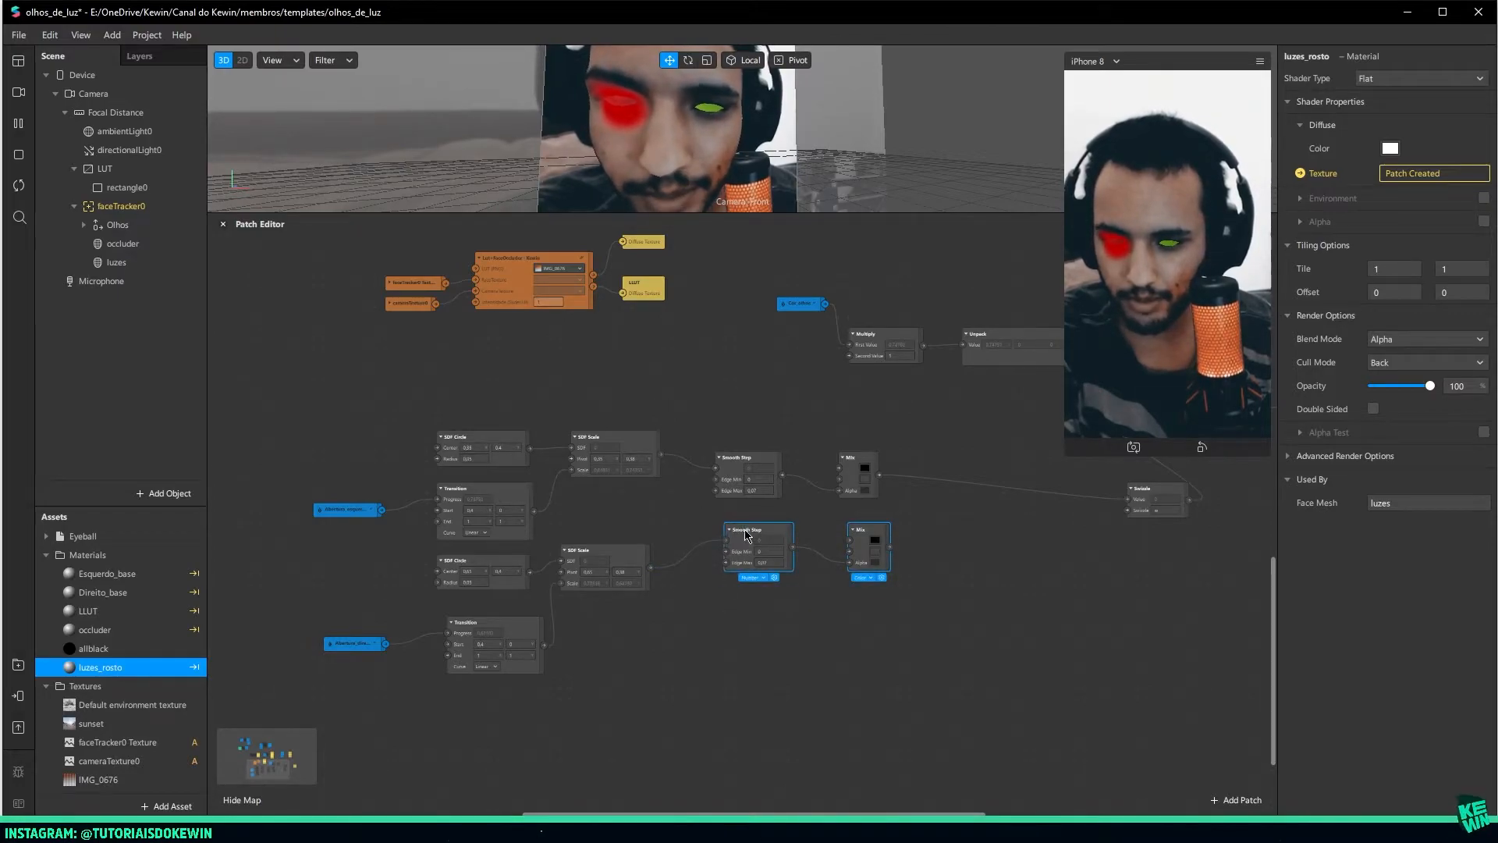
{"action": "left_click_drag", "start_coordinate": [736, 528], "coordinate": [726, 549]}
Combine both Mix outputs in a new Blend patch and feed its output into the Swizzle patch
{"action": "left_click", "coordinate": [966, 623]}
{"action": "middle_click_drag", "start_coordinate": [907, 551], "coordinate": [708, 589]}
{"action": "left_click_drag", "start_coordinate": [691, 597], "coordinate": [740, 579]}
{"action": "type", "text": "blend"}
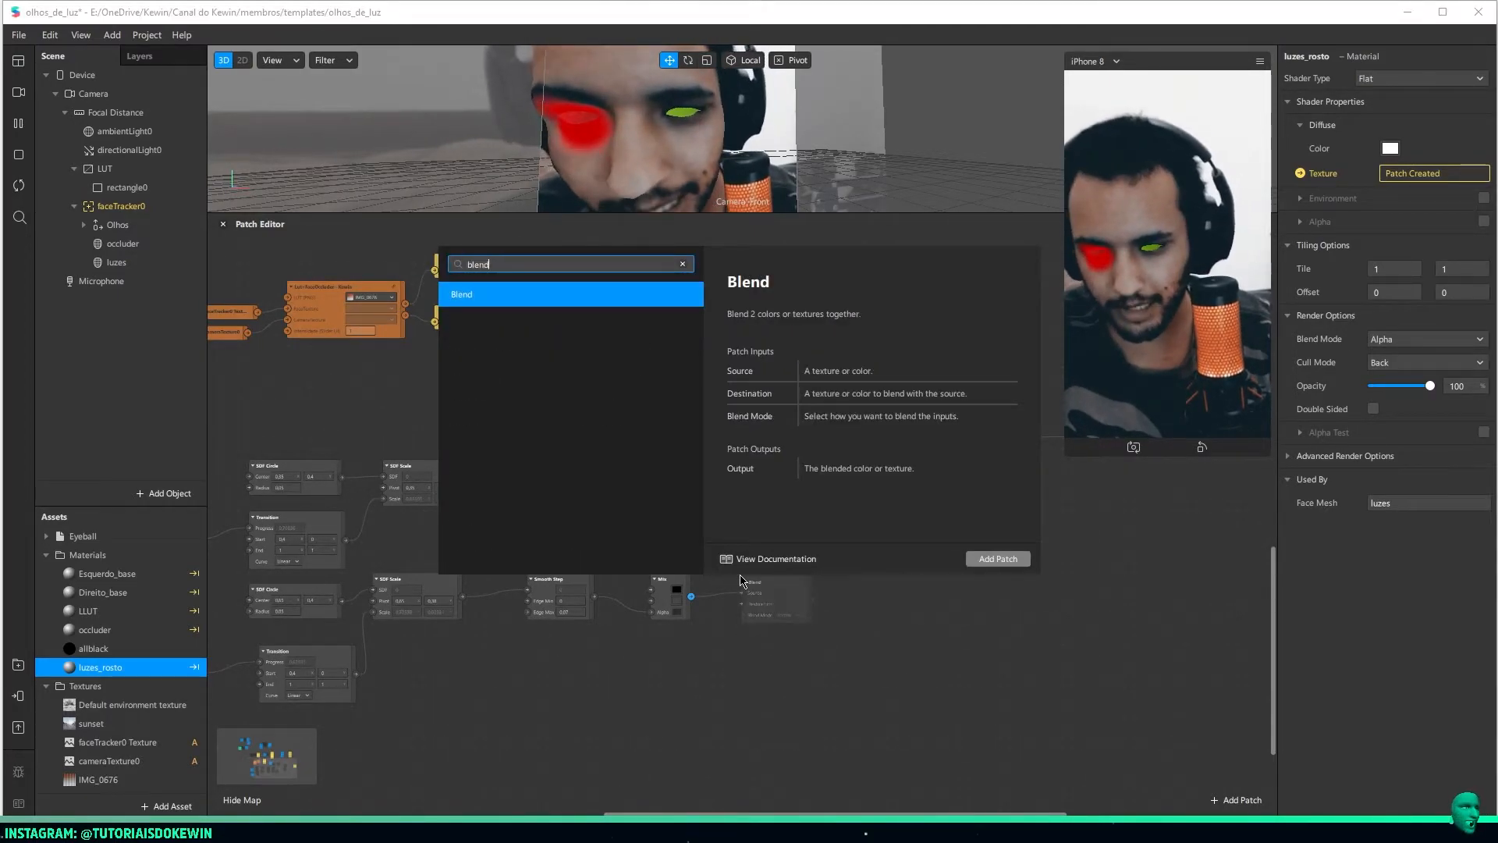
{"action": "key", "text": "Return"}
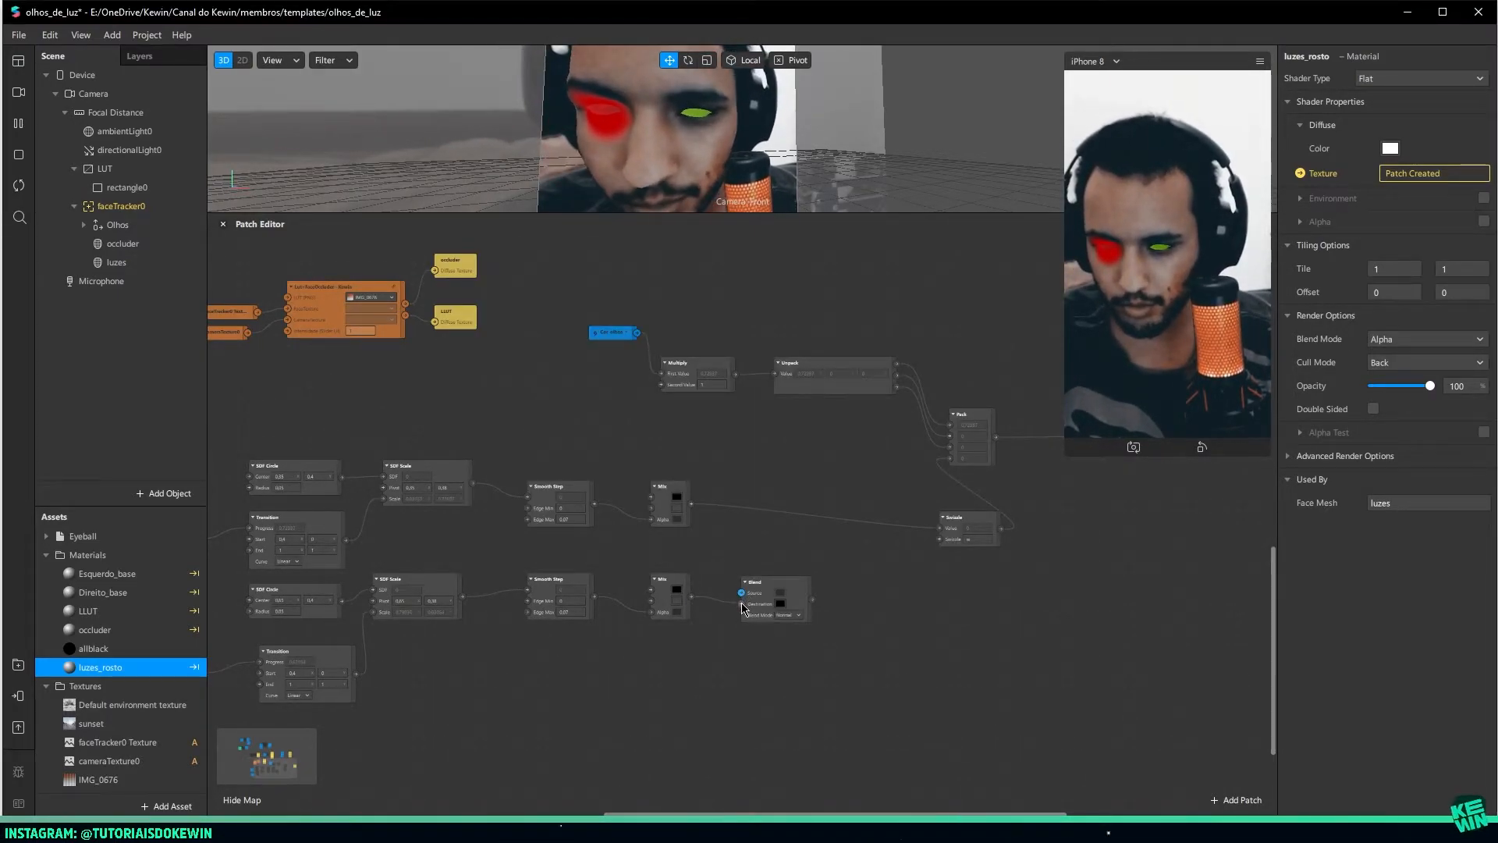
{"action": "left_click_drag", "start_coordinate": [756, 583], "coordinate": [761, 528]}
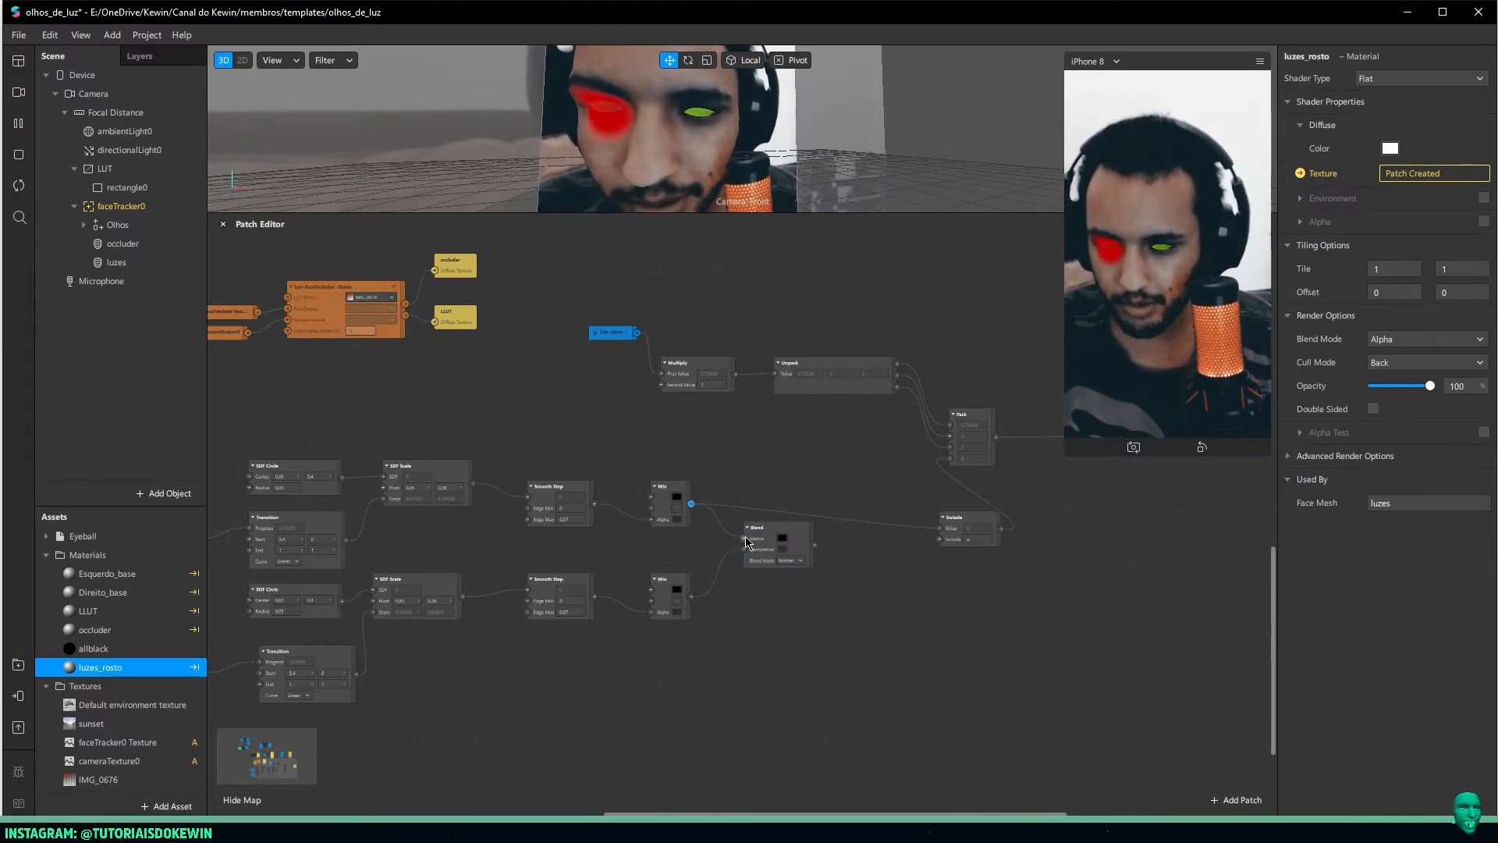
{"action": "scroll", "coordinate": [907, 579], "scroll_direction": "right", "scroll_amount": 5}
{"action": "left_click_drag", "start_coordinate": [909, 470], "coordinate": [779, 547]}
{"action": "left_click_drag", "start_coordinate": [528, 573], "coordinate": [658, 556]}
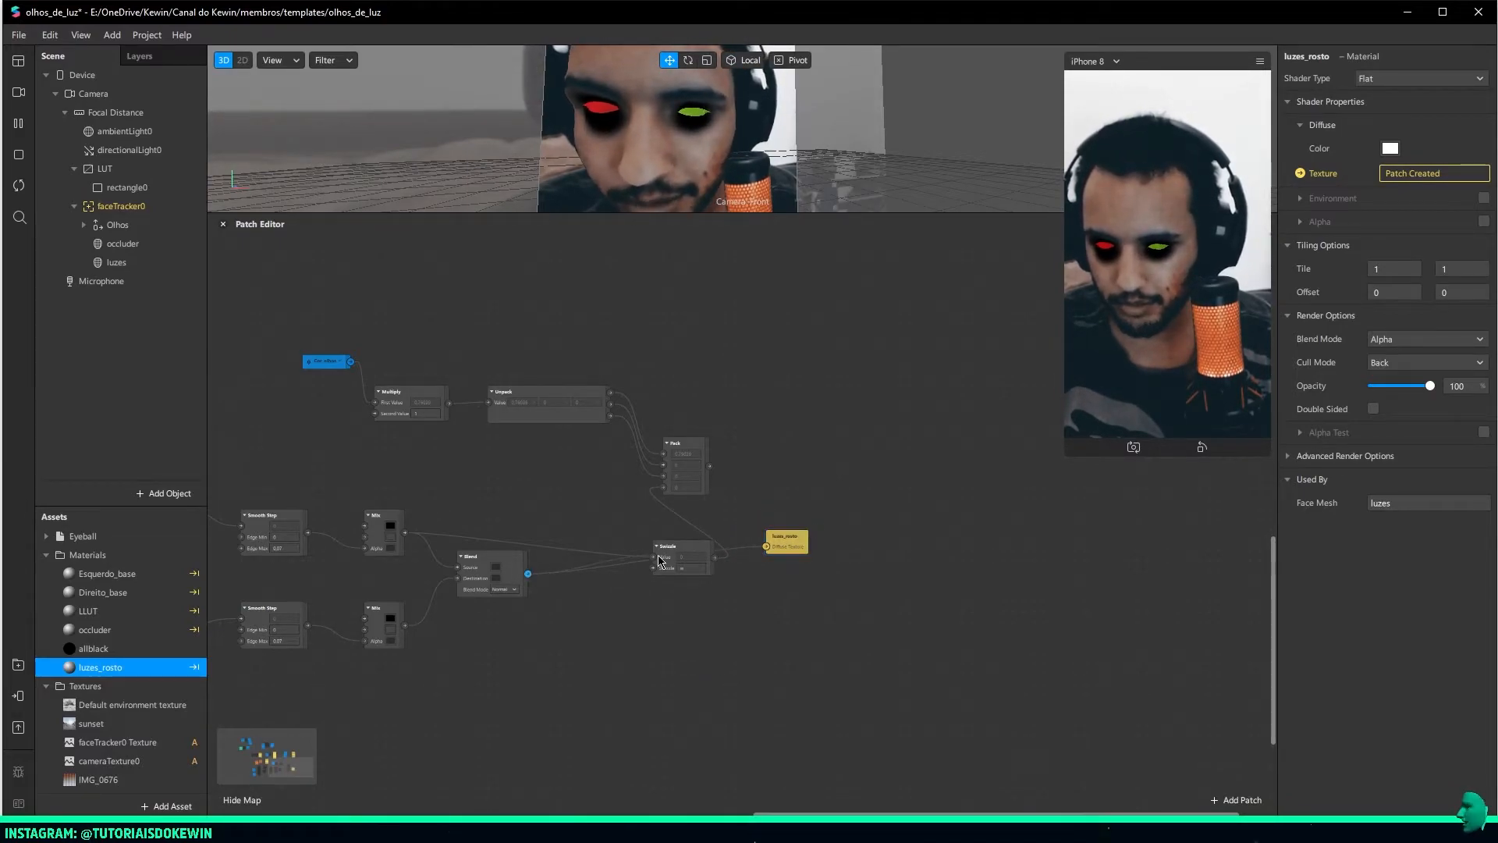
Connect the Pack output to the luzes_rosto diffuse texture and move the material patch away from the Swizzle
{"action": "left_click_drag", "start_coordinate": [709, 466], "coordinate": [899, 527]}
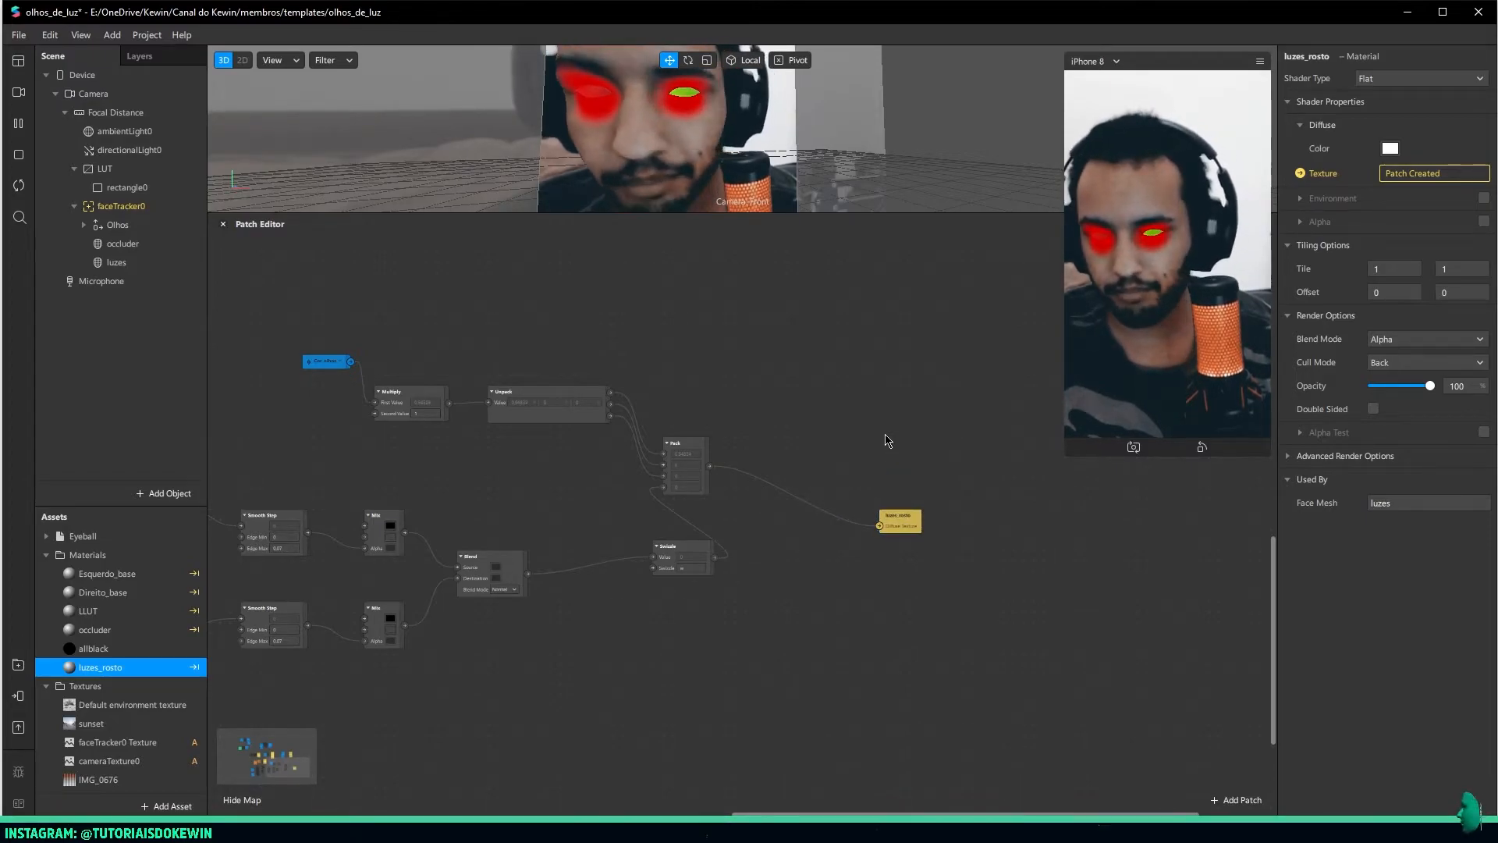
{"action": "left_click_drag", "start_coordinate": [899, 527], "coordinate": [867, 497]}
{"action": "left_click_drag", "start_coordinate": [798, 578], "coordinate": [1041, 511]}
{"action": "left_click_drag", "start_coordinate": [942, 529], "coordinate": [853, 570]}
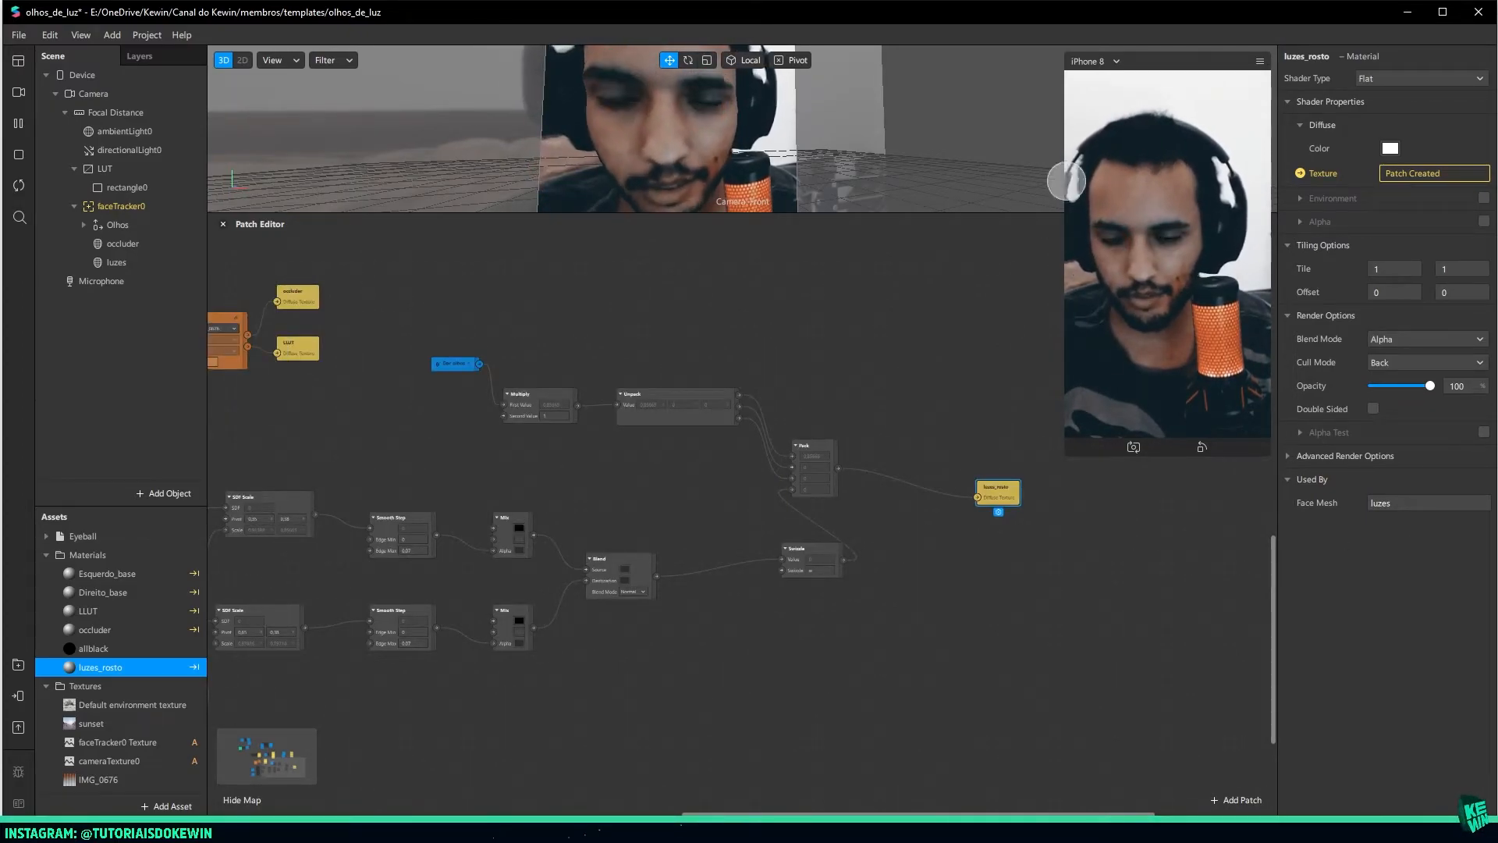
Place the Swizzle patch beside the upper Mix, feed it from that Mix, and delete the Blend patch
{"action": "scroll", "coordinate": [952, 291], "scroll_direction": "down", "scroll_amount": 1}
{"action": "scroll", "coordinate": [710, 484], "scroll_direction": "up", "scroll_amount": 4, "text": "ctrl"}
{"action": "left_click", "coordinate": [611, 481]}
{"action": "left_click_drag", "start_coordinate": [454, 434], "coordinate": [563, 409]}
{"action": "scroll", "coordinate": [771, 455], "scroll_direction": "up", "scroll_amount": 2, "text": "ctrl"}
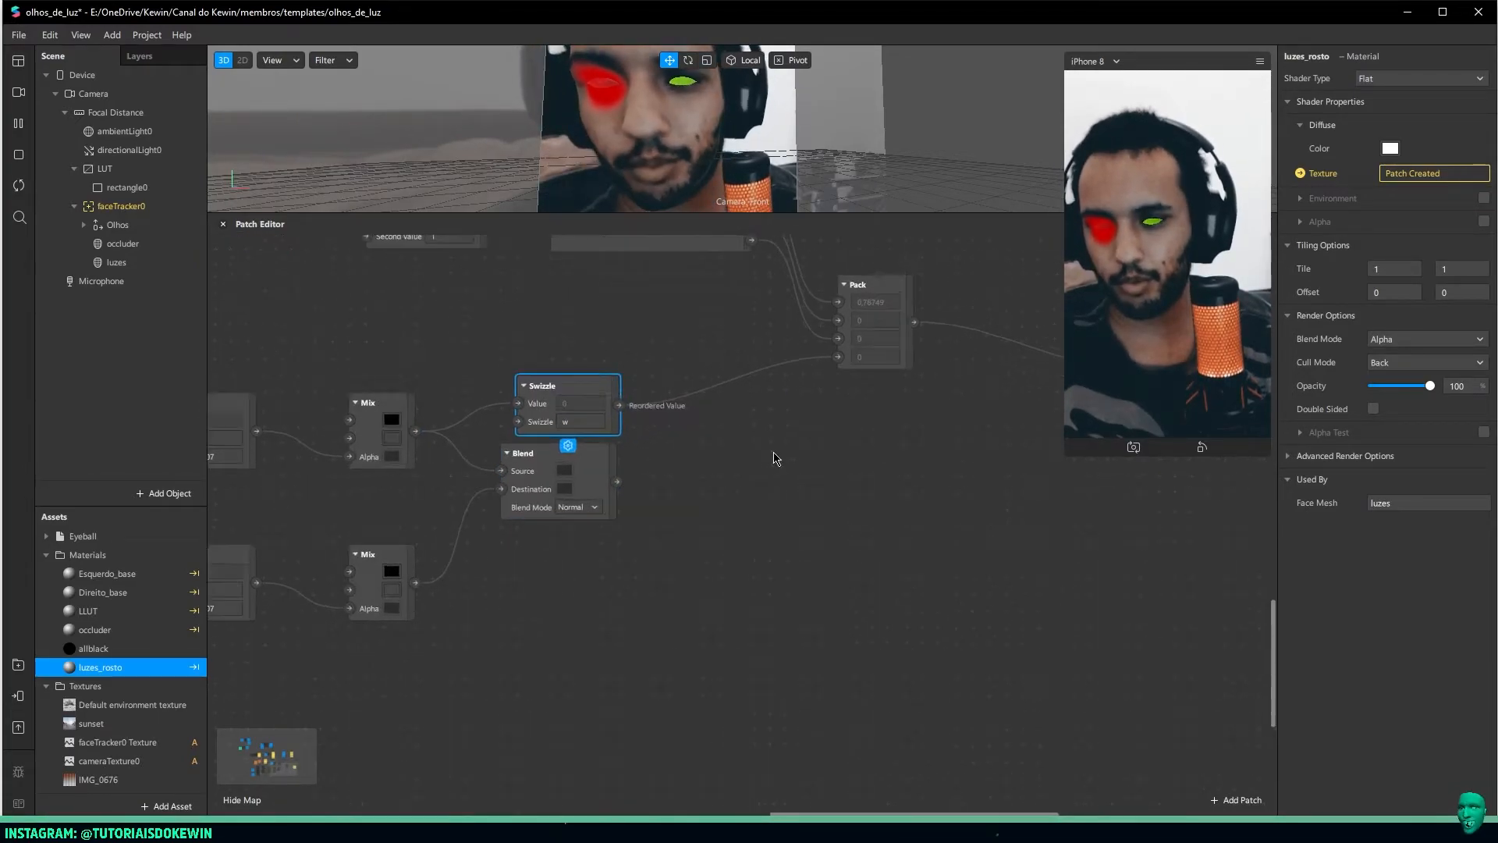
{"action": "scroll", "coordinate": [783, 456], "scroll_direction": "right", "scroll_amount": 2}
{"action": "scroll", "coordinate": [702, 472], "scroll_direction": "down", "scroll_amount": 3, "text": "ctrl"}
{"action": "middle_click_drag", "start_coordinate": [696, 502], "coordinate": [803, 609]}
{"action": "left_click_drag", "start_coordinate": [594, 586], "coordinate": [624, 629]}
{"action": "key", "text": "Delete"}
Duplicate the Cor_olhos receiver, Multiply, Unpack and Pack chain and place the copy below the lower Mix
{"action": "left_click_drag", "start_coordinate": [343, 302], "coordinate": [838, 771]}
{"action": "key", "text": "ctrl+d"}
{"action": "left_click", "coordinate": [822, 634]}
{"action": "scroll", "coordinate": [378, 386], "scroll_direction": "up", "scroll_amount": 1}
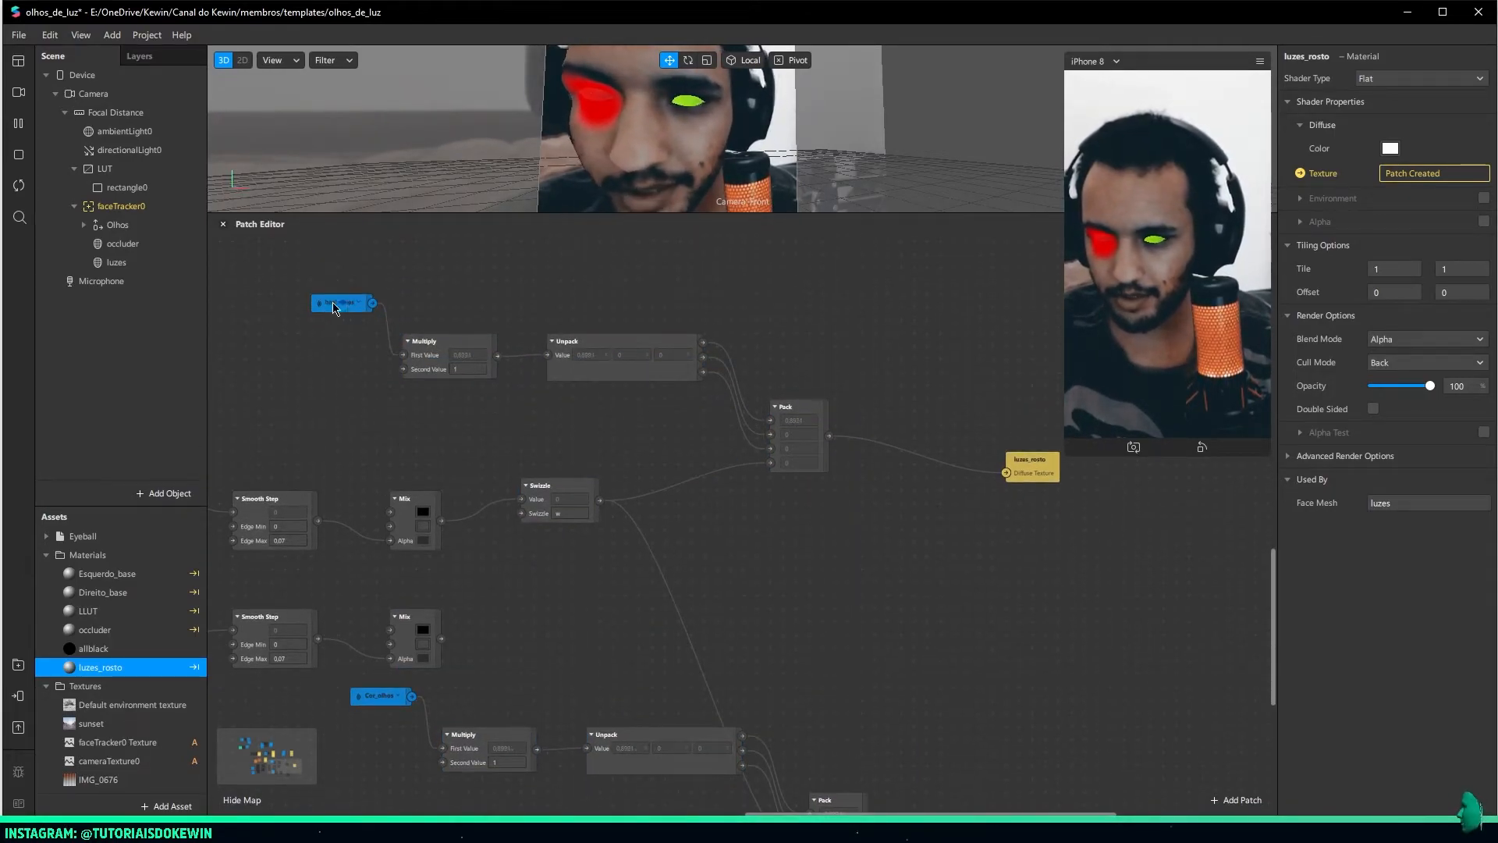
Switch the upper chain's colour receiver to Cor_olho-esq and the duplicated chain's receiver to Cor_olho-dir
{"action": "right_click", "coordinate": [361, 309]}
{"action": "left_click", "coordinate": [468, 388]}
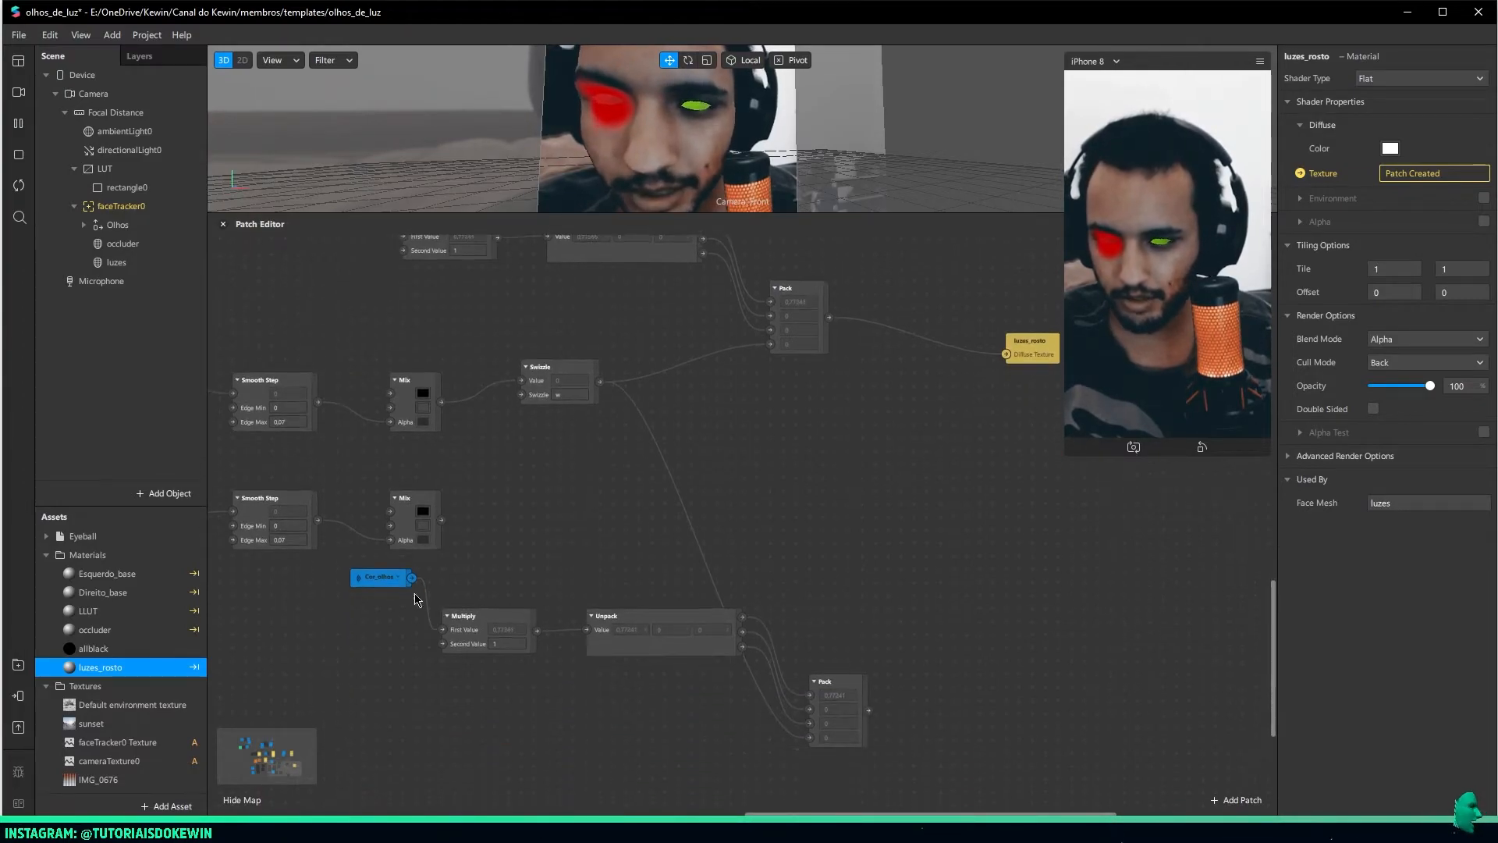
{"action": "right_click", "coordinate": [399, 580]}
{"action": "left_click", "coordinate": [451, 734]}
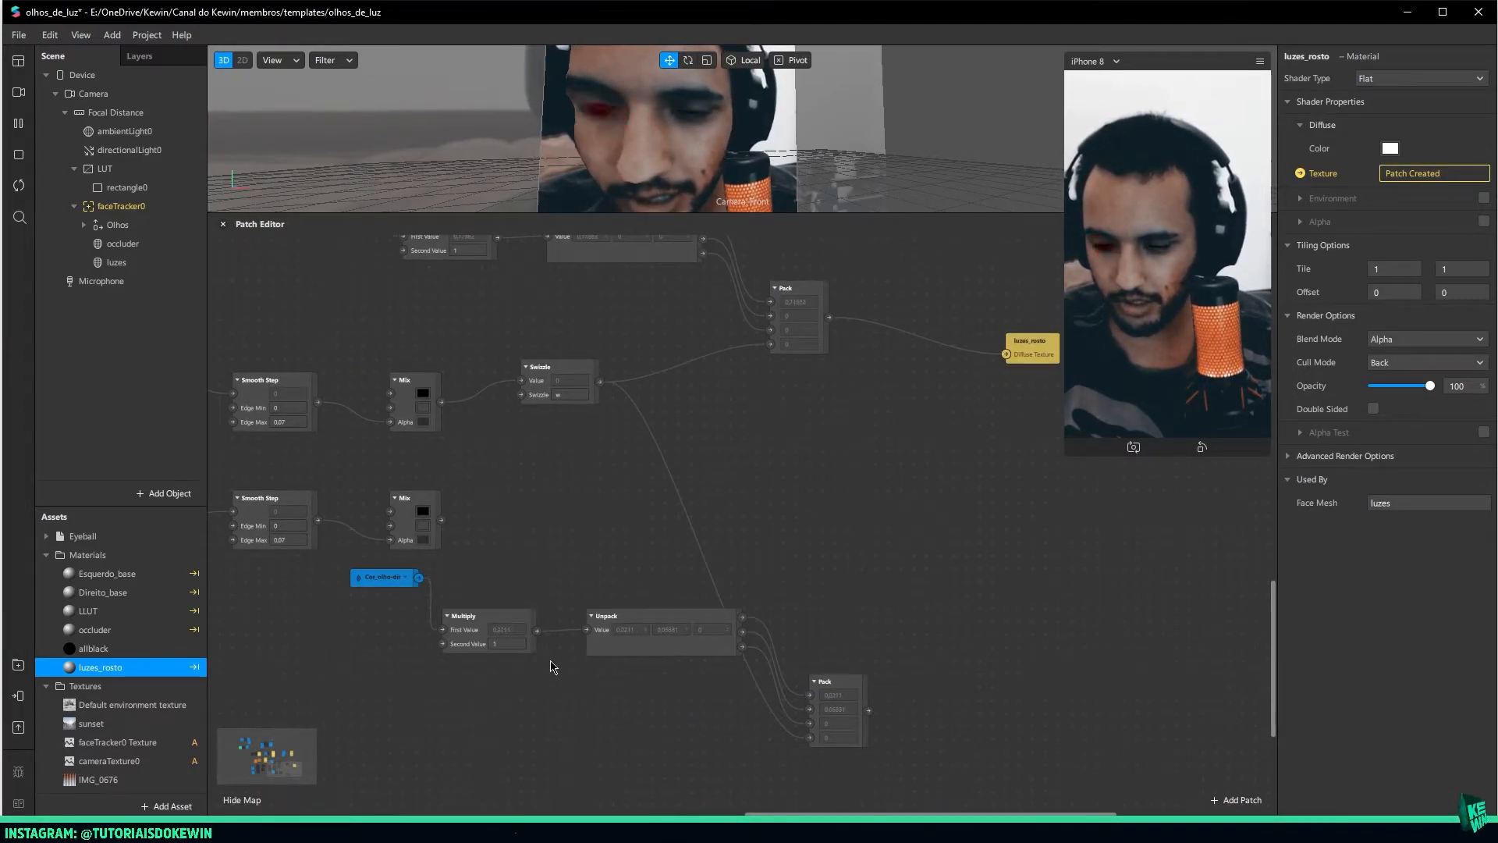
Place the duplicated Pack beneath the original and connect the original Pack's output to a new Blend patch
{"action": "left_click_drag", "start_coordinate": [348, 583], "coordinate": [323, 648]}
{"action": "left_click_drag", "start_coordinate": [839, 709], "coordinate": [801, 443]}
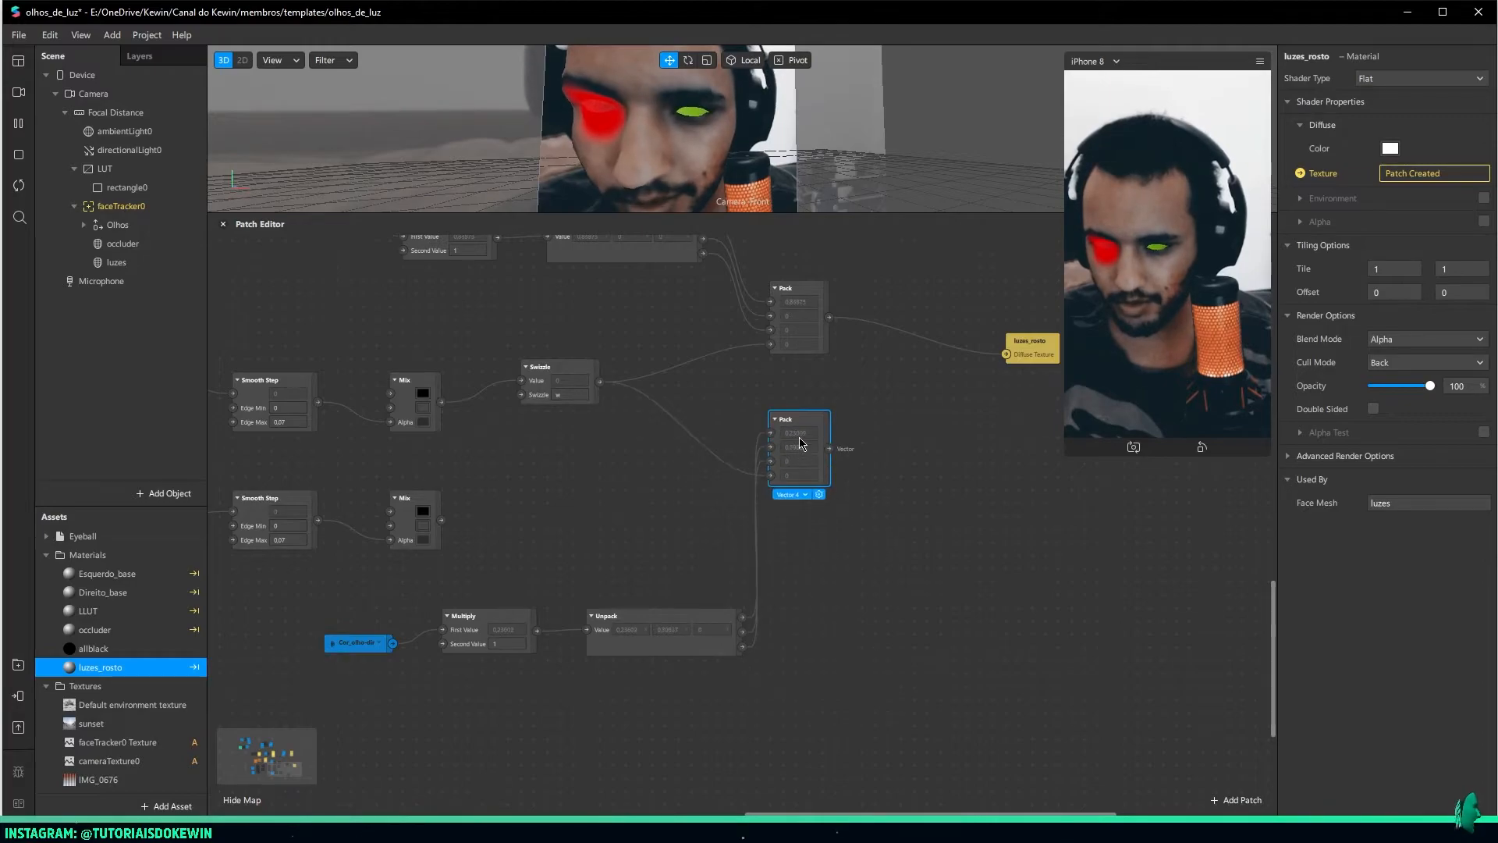
{"action": "left_click_drag", "start_coordinate": [829, 318], "coordinate": [909, 386]}
{"action": "type", "text": "blend"}
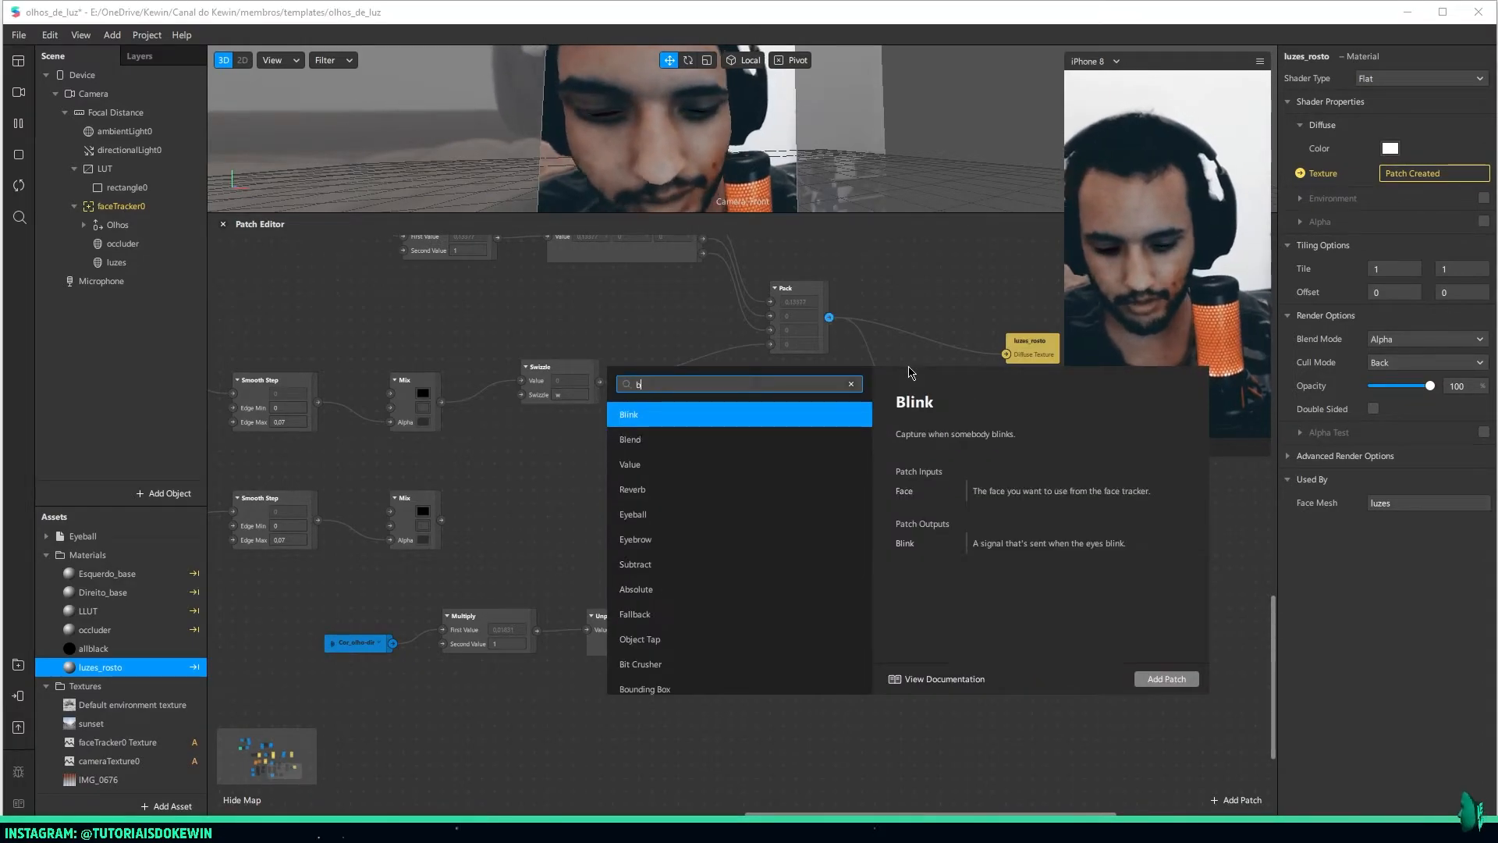
{"action": "key", "text": "Return"}
Duplicate the Swizzle to link the lower Mix to the lower Pack, and connect that Pack to the Blend's destination
{"action": "left_click", "coordinate": [545, 389]}
{"action": "key", "text": "ctrl+d"}
{"action": "left_click_drag", "start_coordinate": [561, 425], "coordinate": [912, 406]}
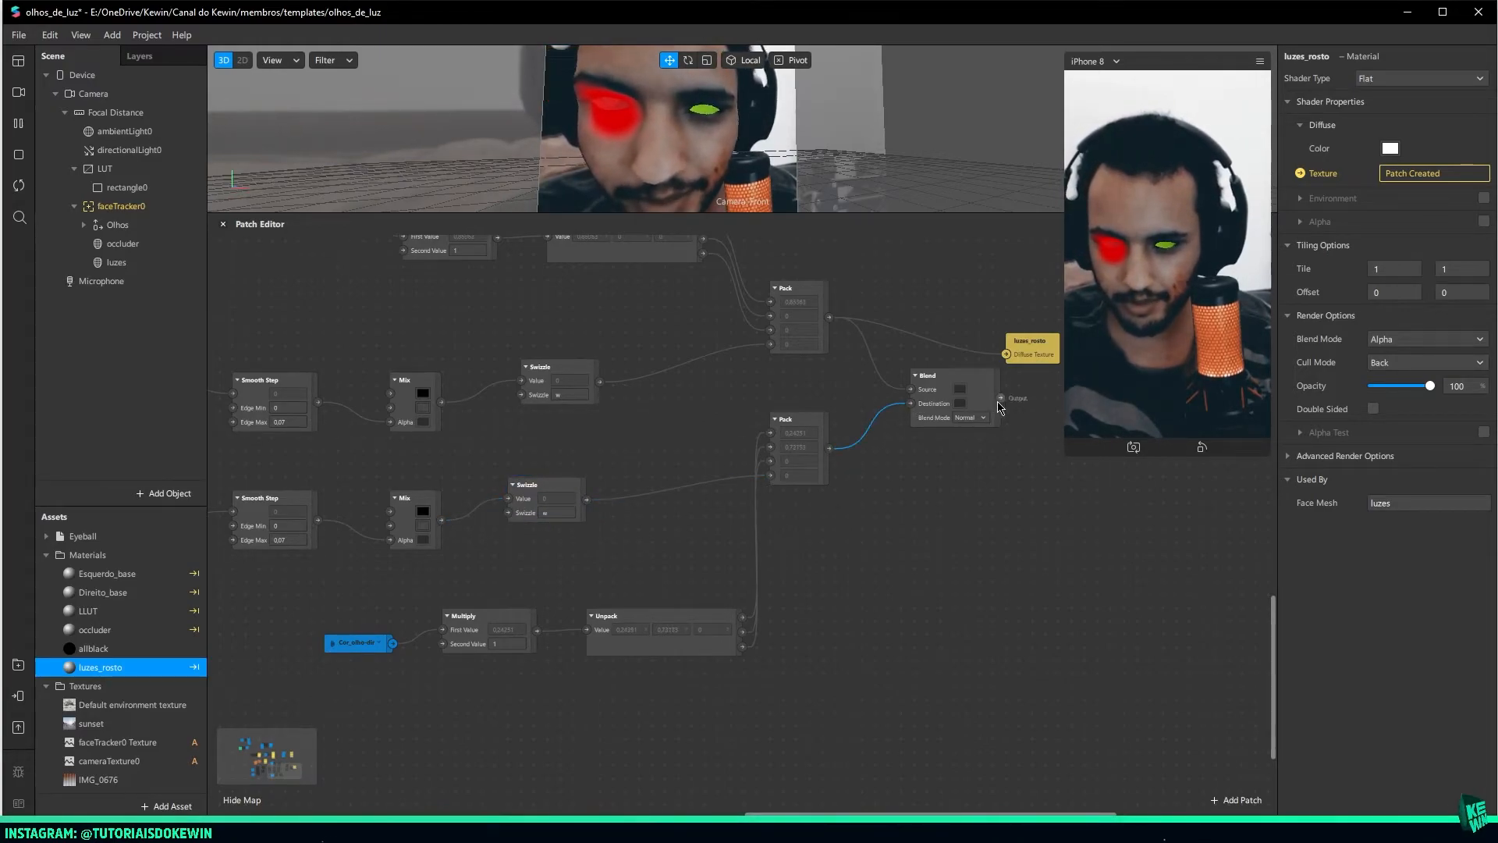
Connect the Blend's output to the luzes_rosto diffuse texture and enlarge the device preview
{"action": "left_click_drag", "start_coordinate": [1001, 398], "coordinate": [1095, 396]}
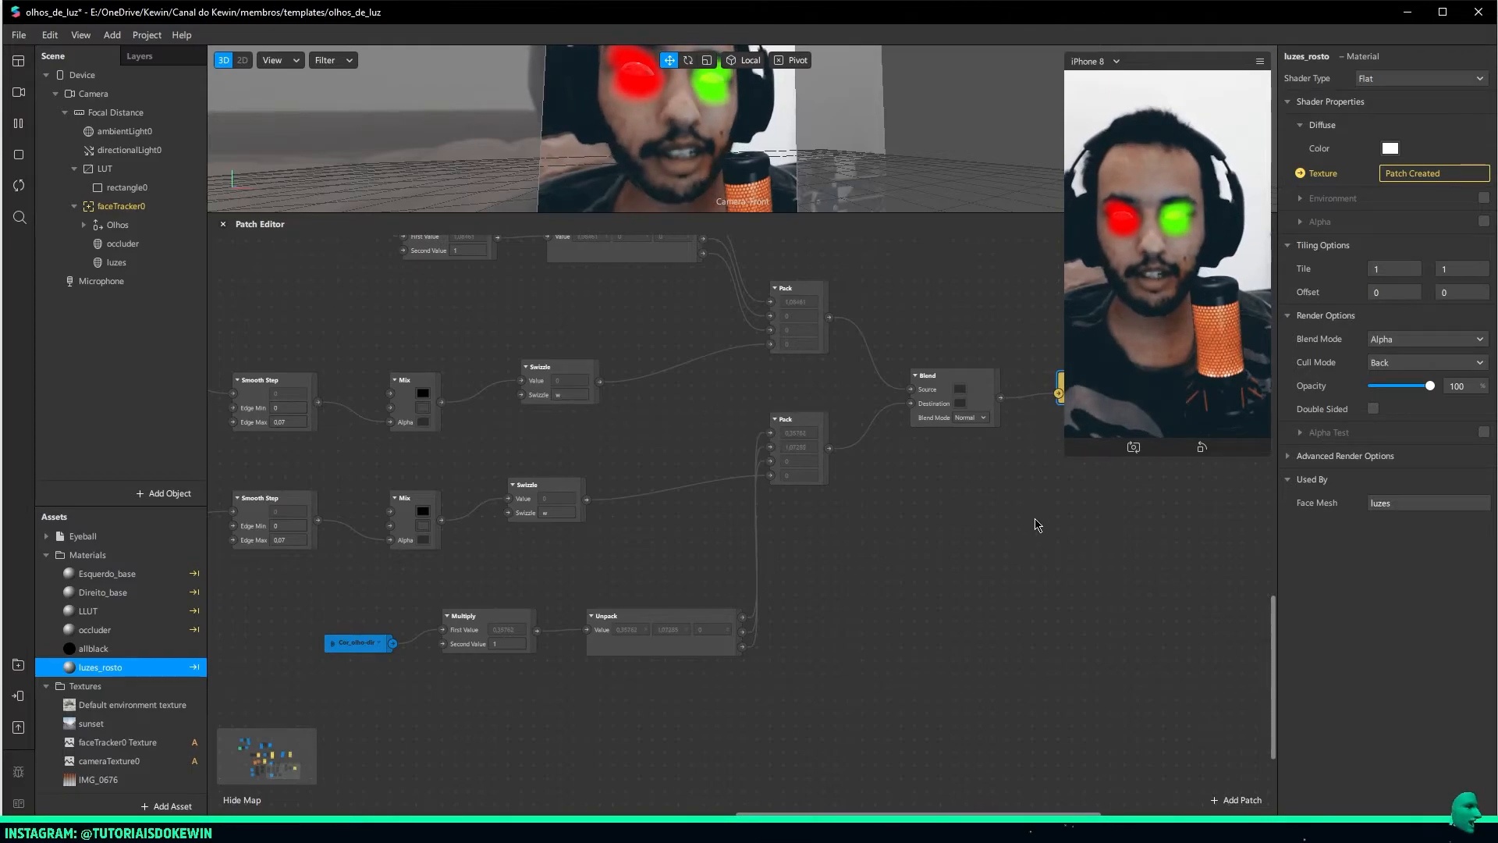
{"action": "scroll", "coordinate": [879, 596], "scroll_direction": "right", "scroll_amount": 5}
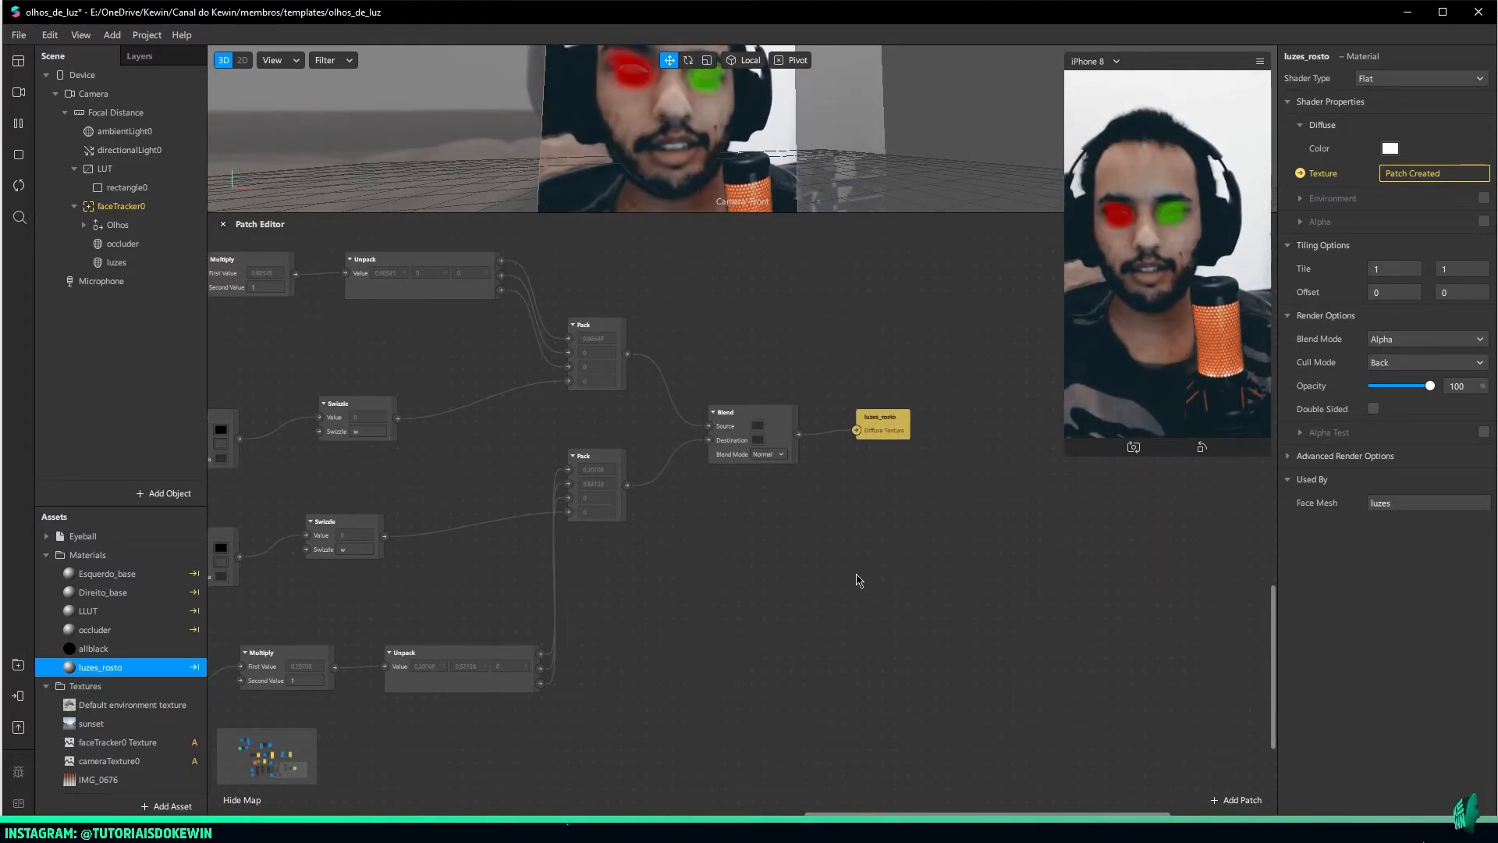
{"action": "left_click_drag", "start_coordinate": [1075, 454], "coordinate": [790, 626]}
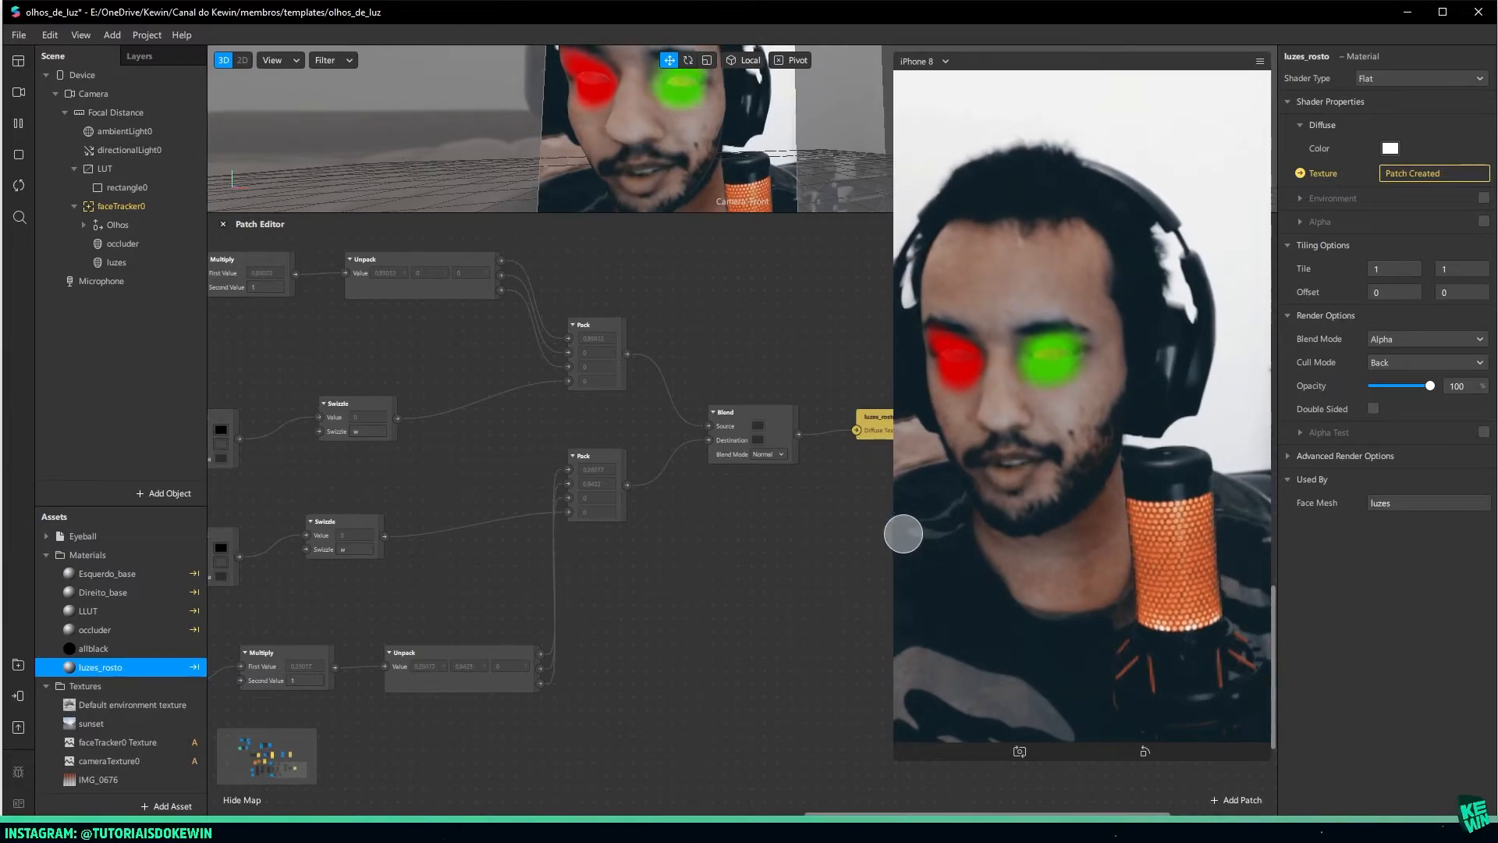
{"action": "left_click_drag", "start_coordinate": [894, 529], "coordinate": [934, 526]}
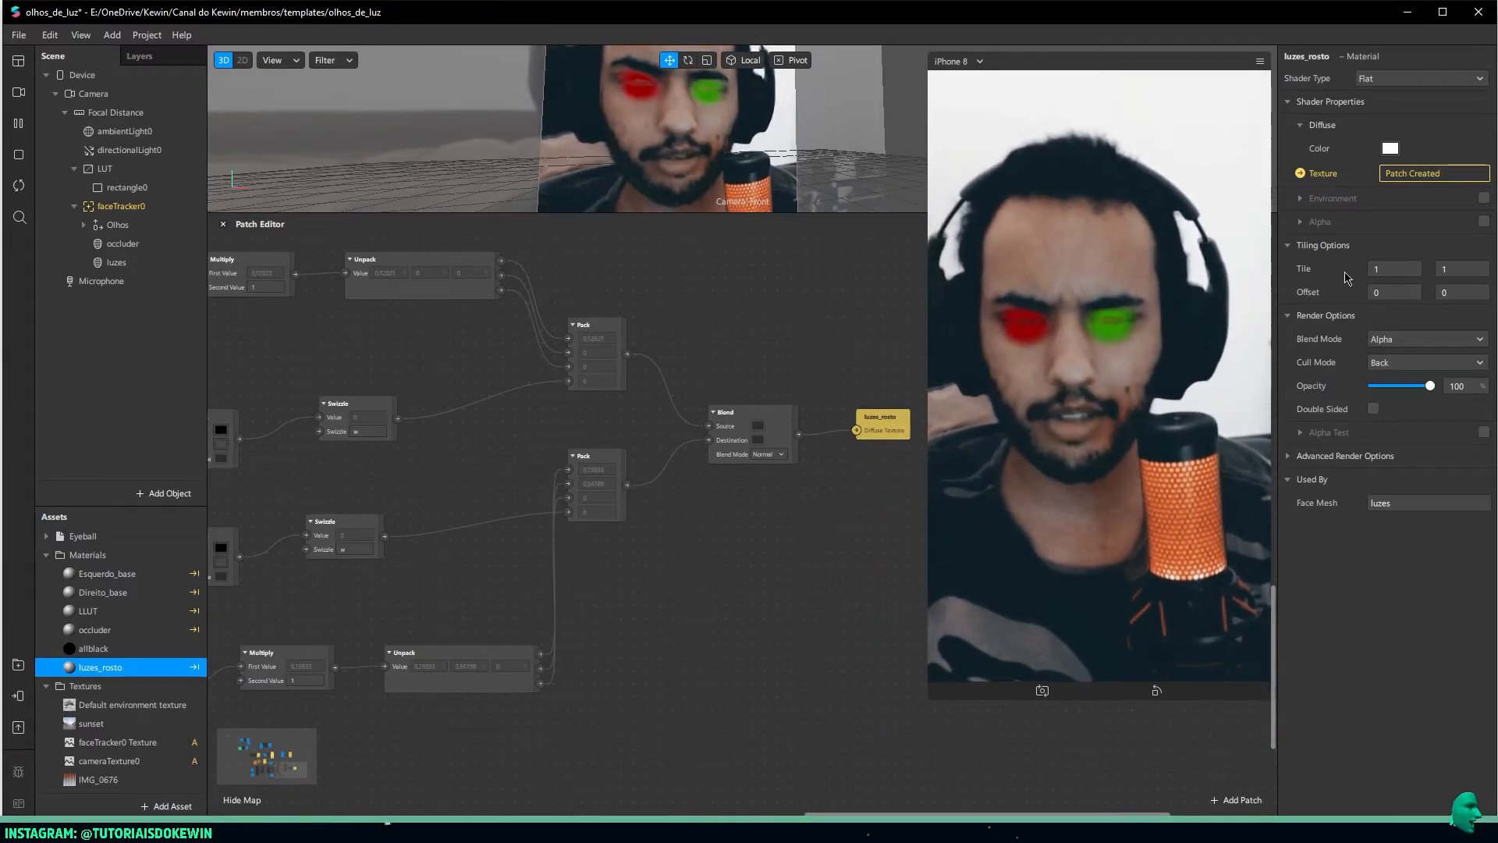
Switch luzes_rosto to the Face Paint shader and drive its texture from the Blend patch's output
{"action": "left_click", "coordinate": [1394, 78]}
{"action": "left_click", "coordinate": [1399, 128]}
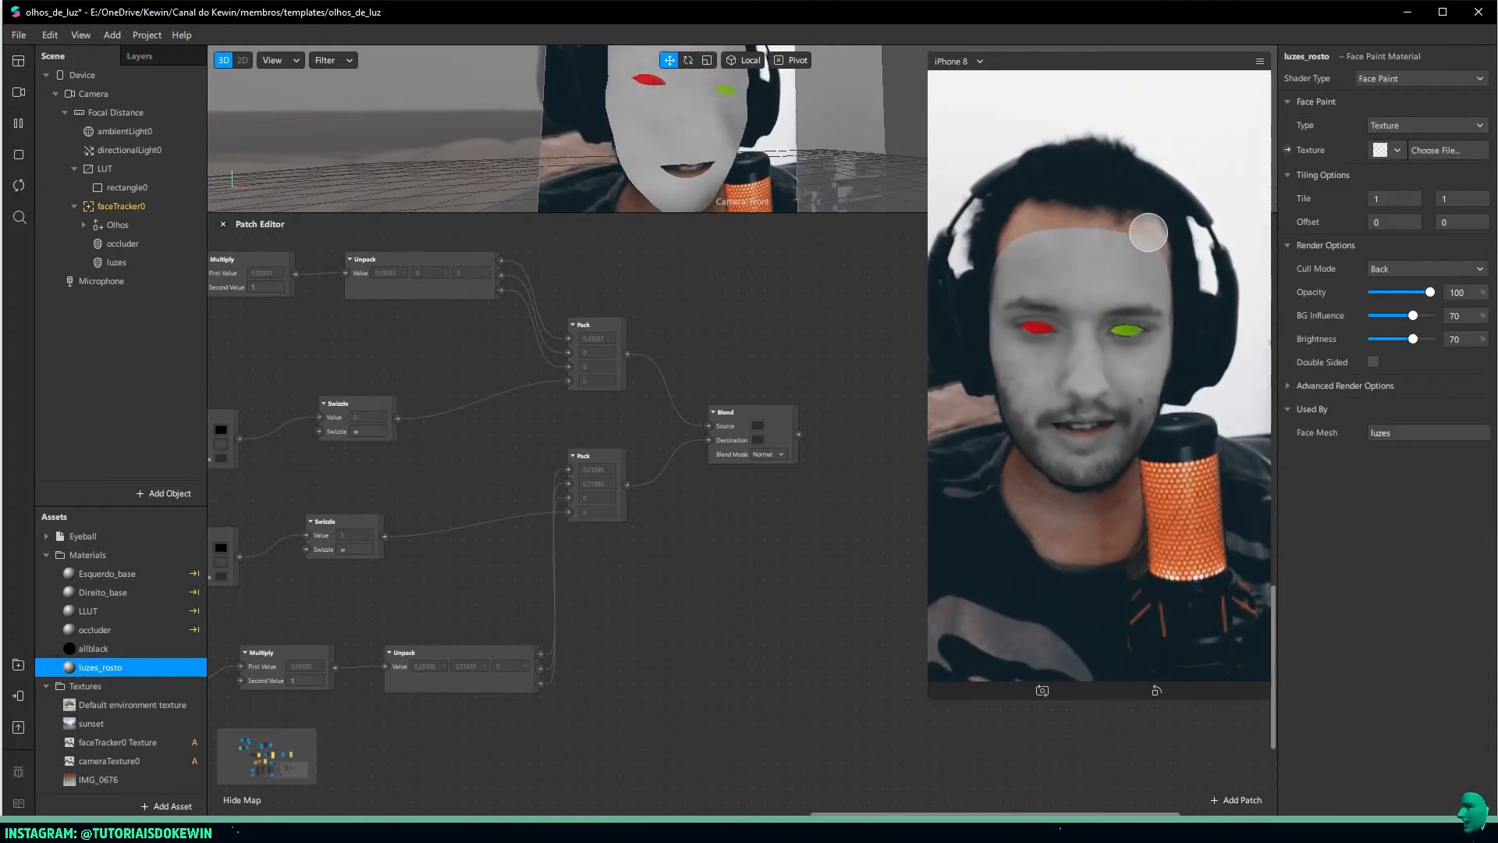
{"action": "left_click", "coordinate": [1287, 150]}
{"action": "left_click_drag", "start_coordinate": [769, 546], "coordinate": [844, 430]}
Set luzes_rosto's BG influence to 100%, brightness to 53% and opacity to 40%, and shrink the device preview
{"action": "mouse_move", "coordinate": [1412, 316]}
{"action": "left_mouse_down"}
{"action": "mouse_move", "coordinate": [1441, 326]}
{"action": "mouse_move", "coordinate": [1393, 343]}
{"action": "left_mouse_up"}
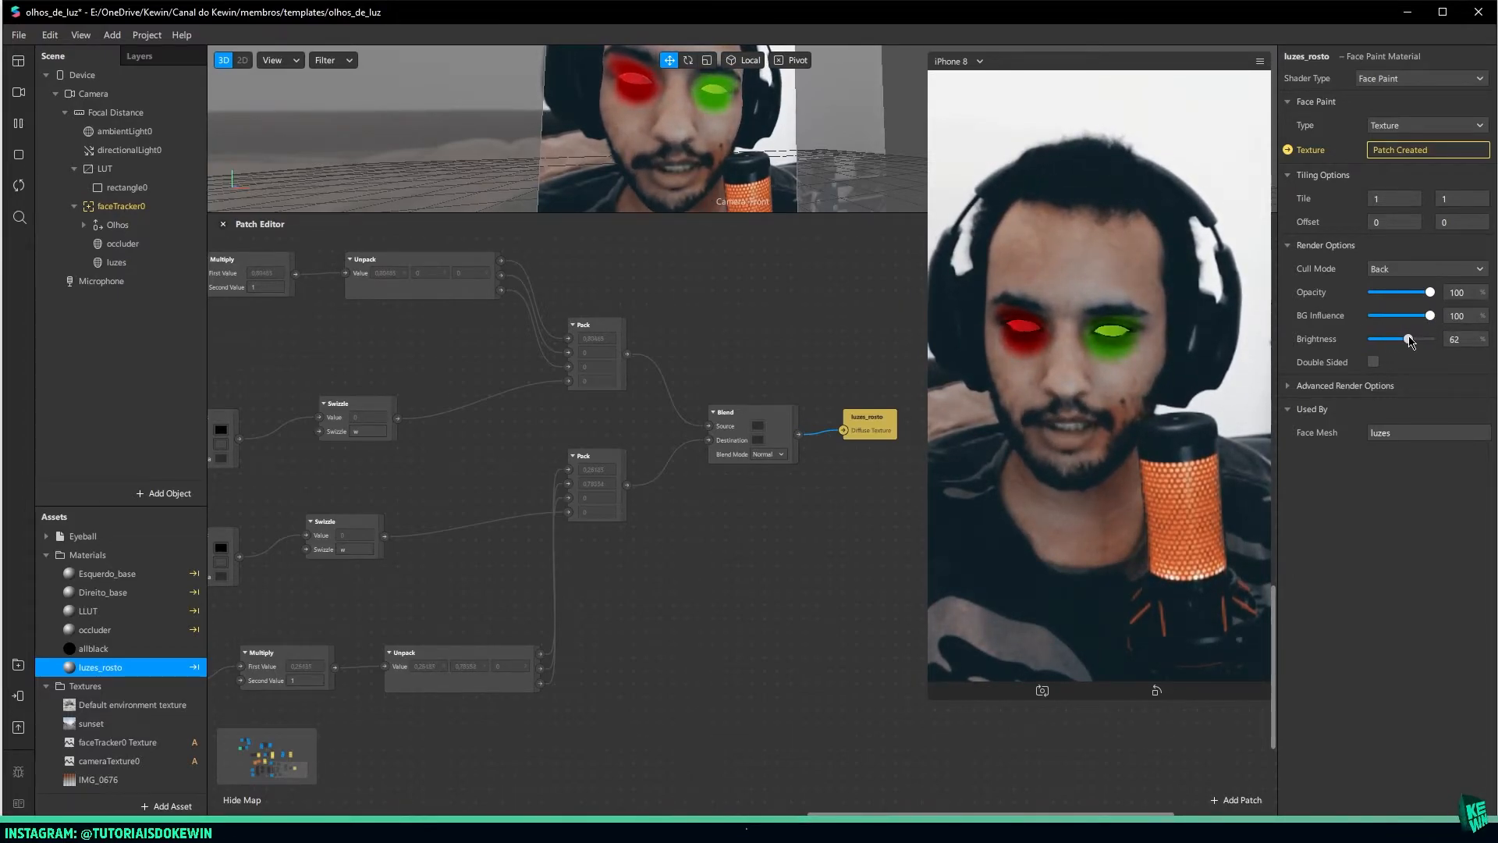
{"action": "left_click", "coordinate": [1403, 293]}
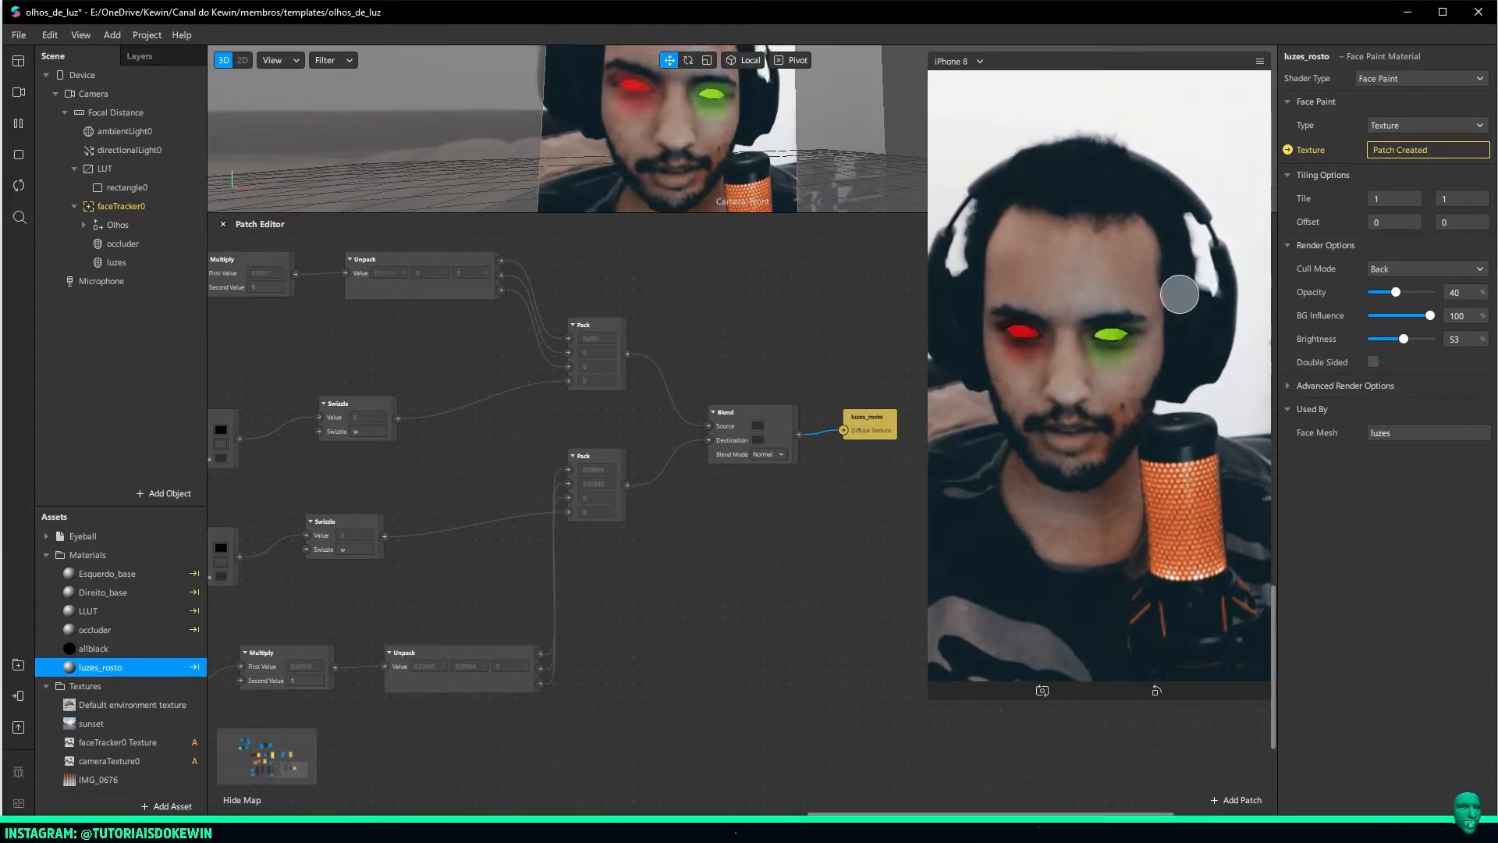
{"action": "left_click_drag", "start_coordinate": [932, 289], "coordinate": [1109, 294]}
Enlarge the 3D viewport and add a plane with a new material under faceTracker0
{"action": "left_click_drag", "start_coordinate": [787, 213], "coordinate": [790, 598]}
{"action": "scroll", "coordinate": [697, 362], "scroll_direction": "down", "scroll_amount": 10}
{"action": "left_click_drag", "start_coordinate": [591, 597], "coordinate": [603, 426]}
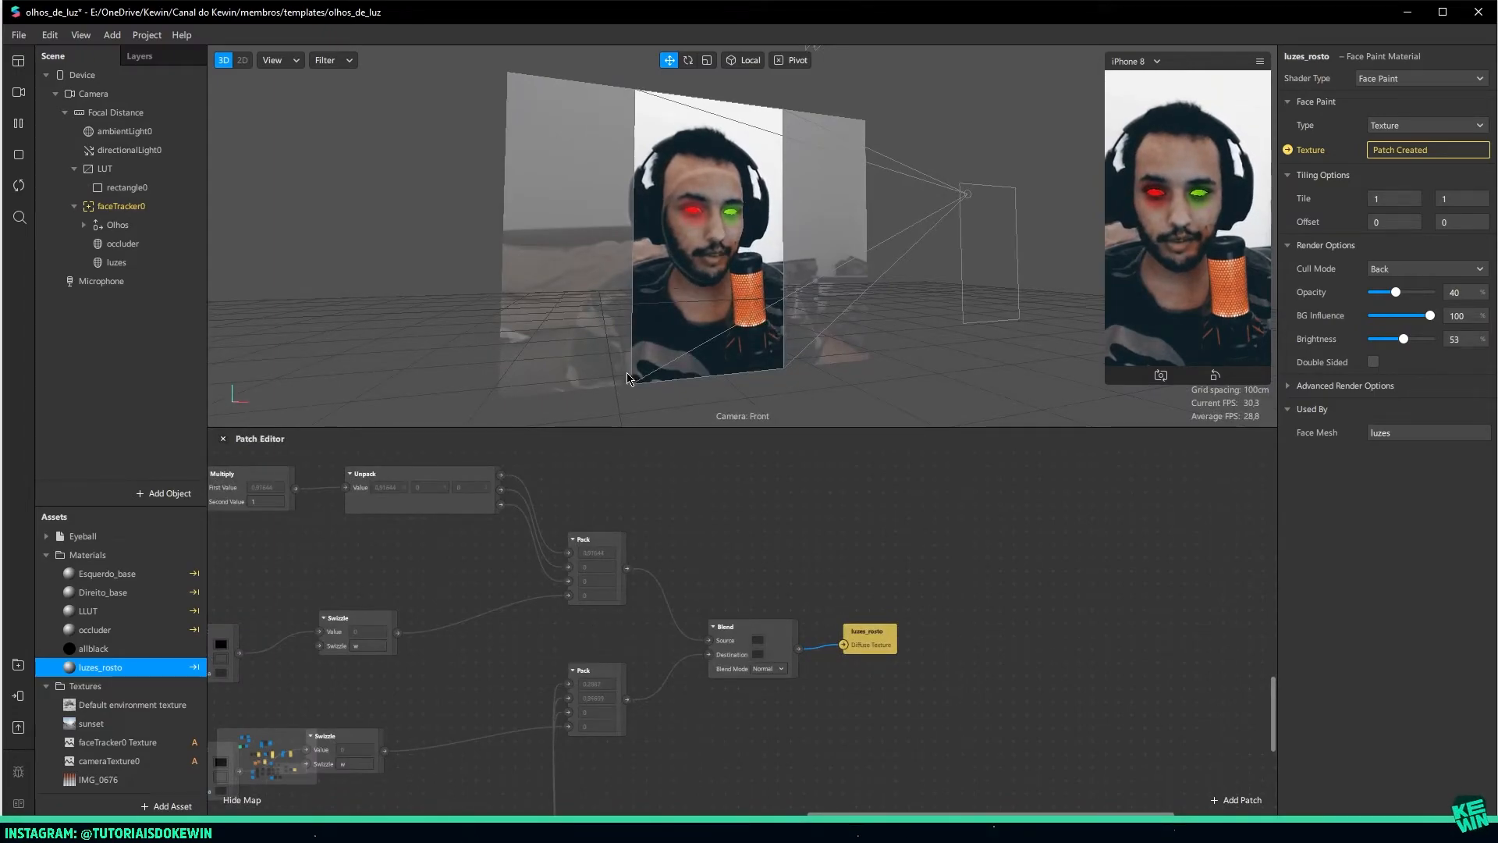
{"action": "right_click", "coordinate": [121, 209]}
{"action": "mouse_move", "coordinate": [147, 225]}
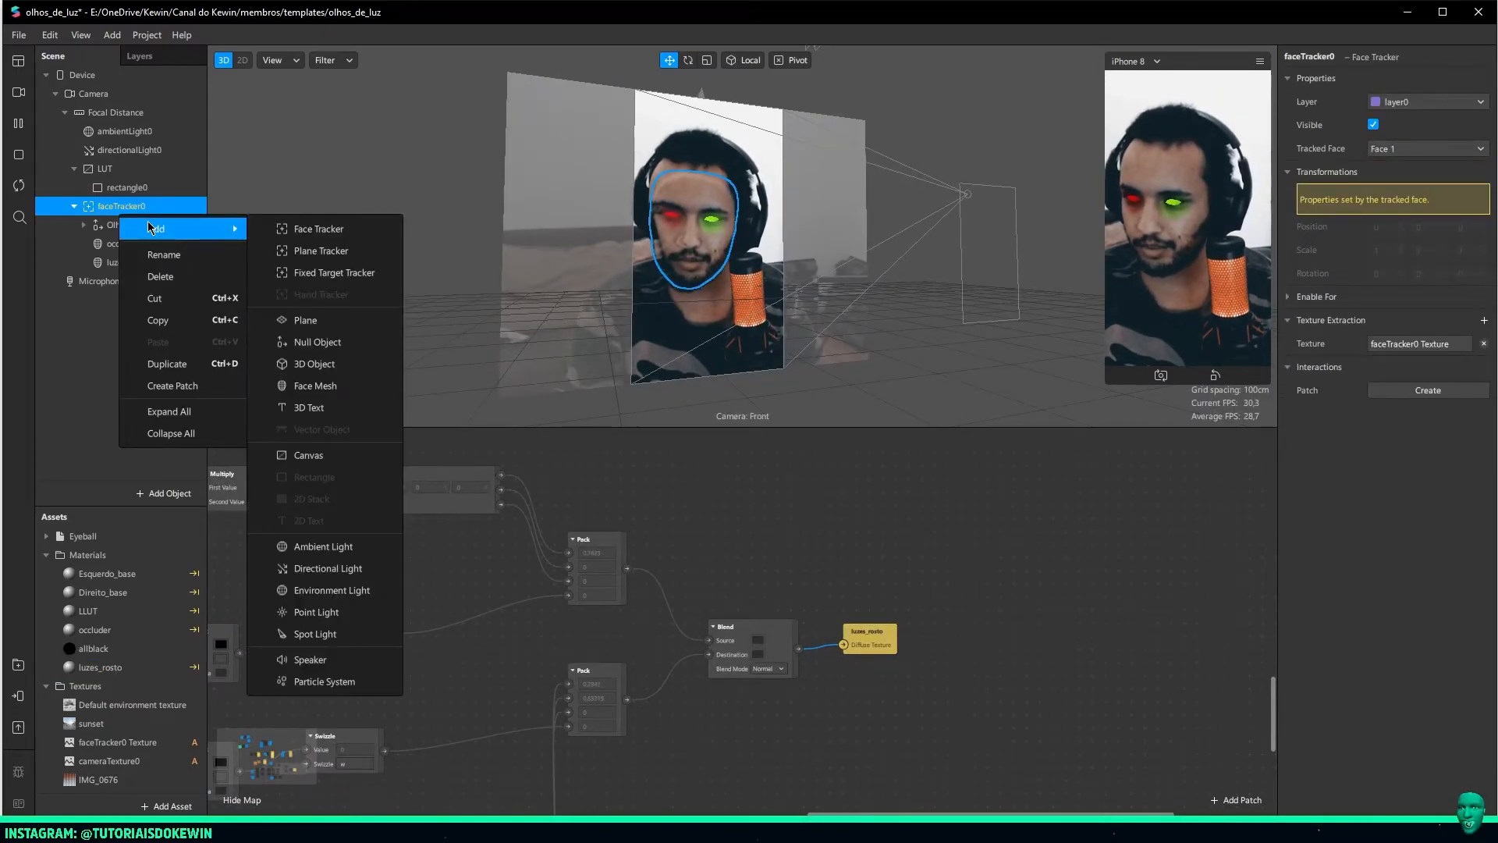
{"action": "left_click", "coordinate": [314, 319]}
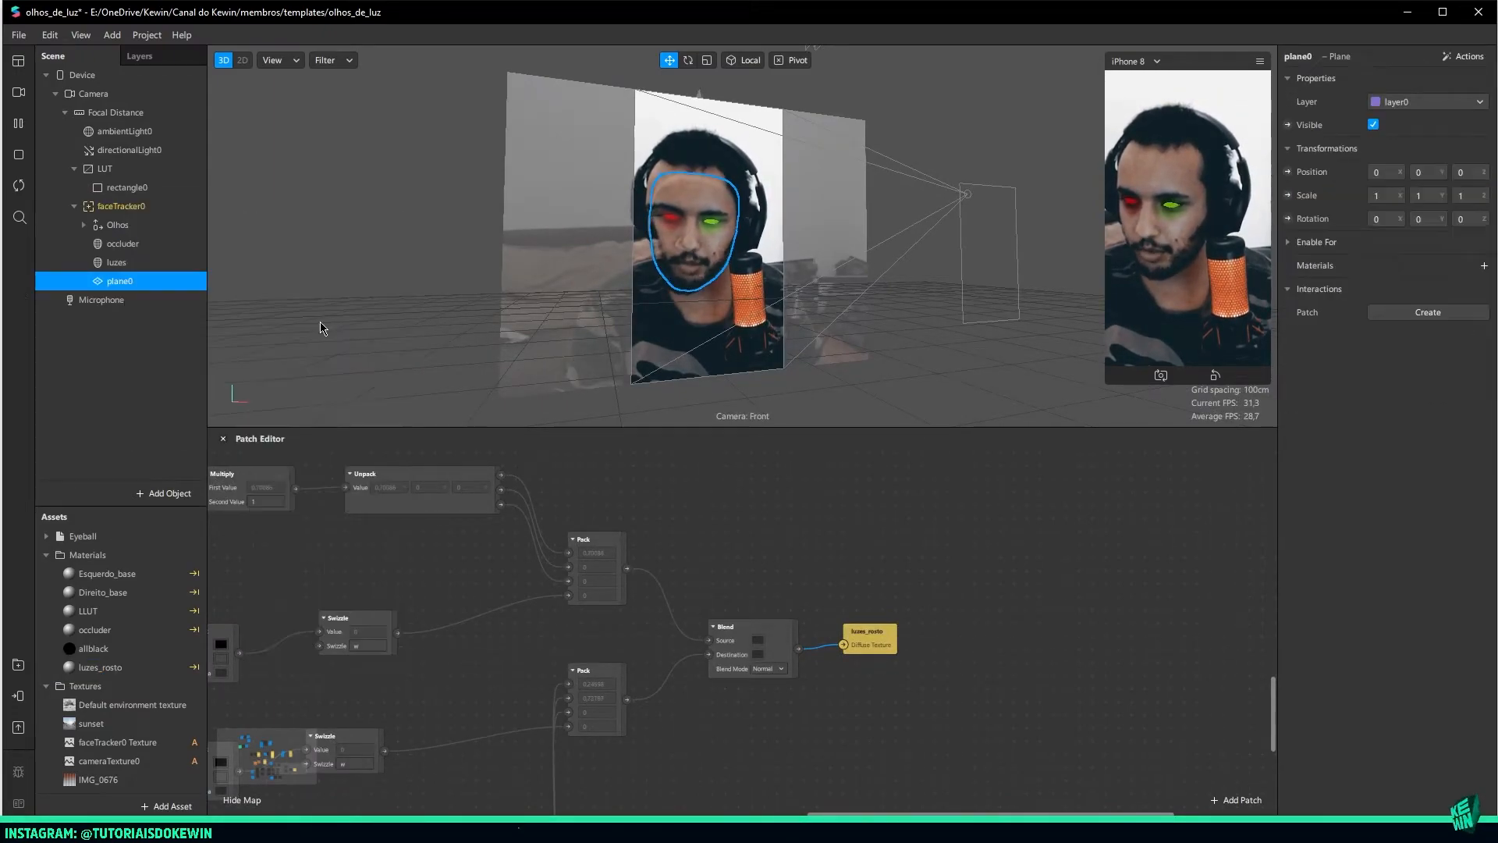
{"action": "left_click", "coordinate": [1484, 266]}
{"action": "left_click", "coordinate": [1386, 427]}
Rename the plane's new material circle_esq and set its shader type to Flat
{"action": "mouse_move", "coordinate": [1044, 546]}
{"action": "middle_mouse_down"}
{"action": "mouse_move", "coordinate": [1148, 445]}
{"action": "mouse_move", "coordinate": [1304, 339]}
{"action": "middle_mouse_up"}
{"action": "middle_click_drag", "start_coordinate": [788, 640], "coordinate": [1050, 442]}
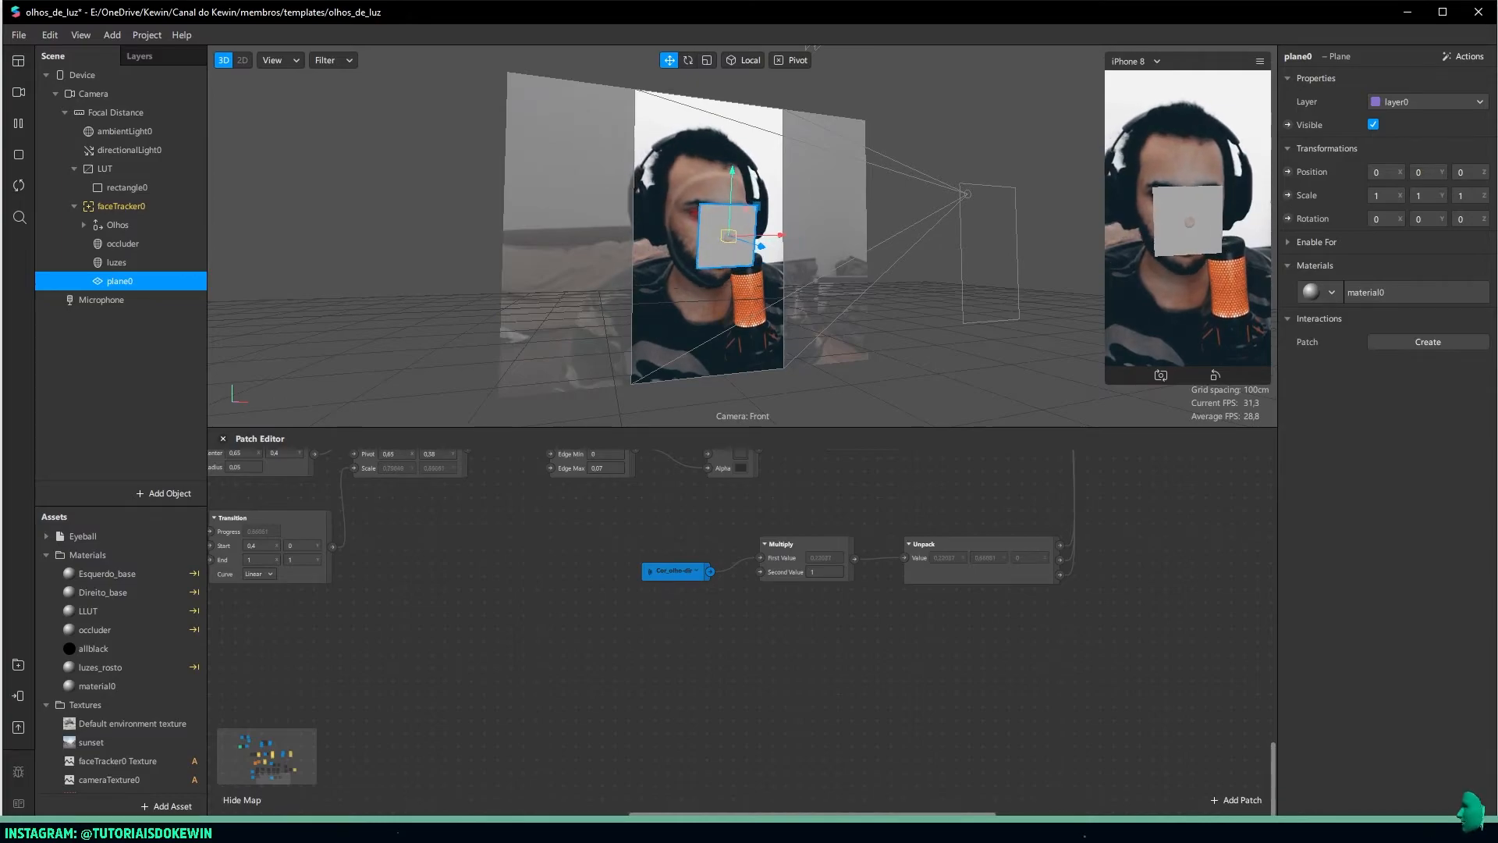
{"action": "double_click", "coordinate": [96, 686]}
{"action": "type", "text": "d"}
{"action": "type", "text": "ircle_es"}
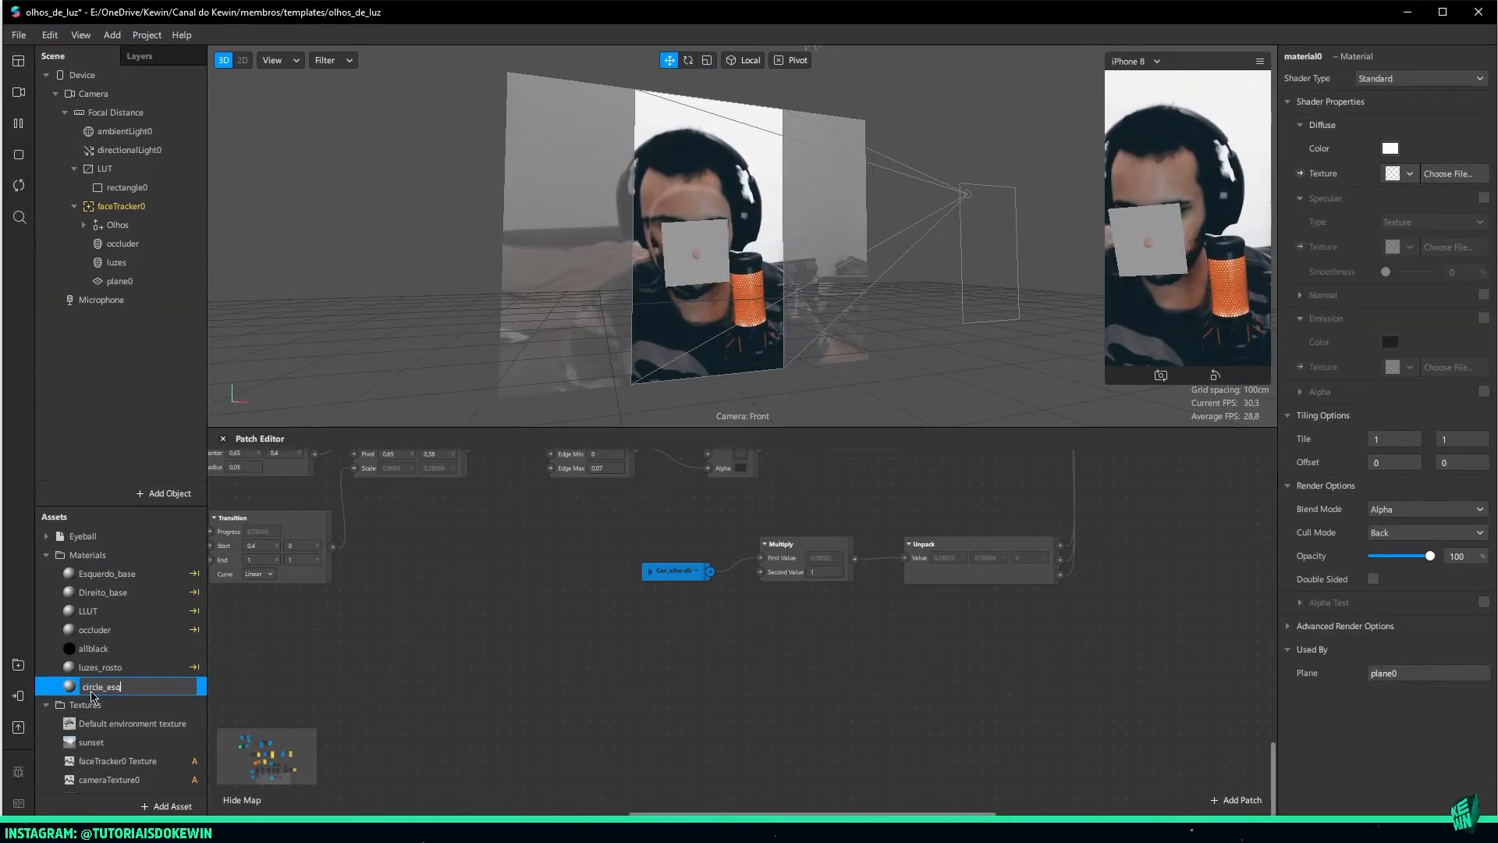
{"action": "type", "text": "q"}
{"action": "key", "text": "Return"}
{"action": "left_click", "coordinate": [1389, 79]}
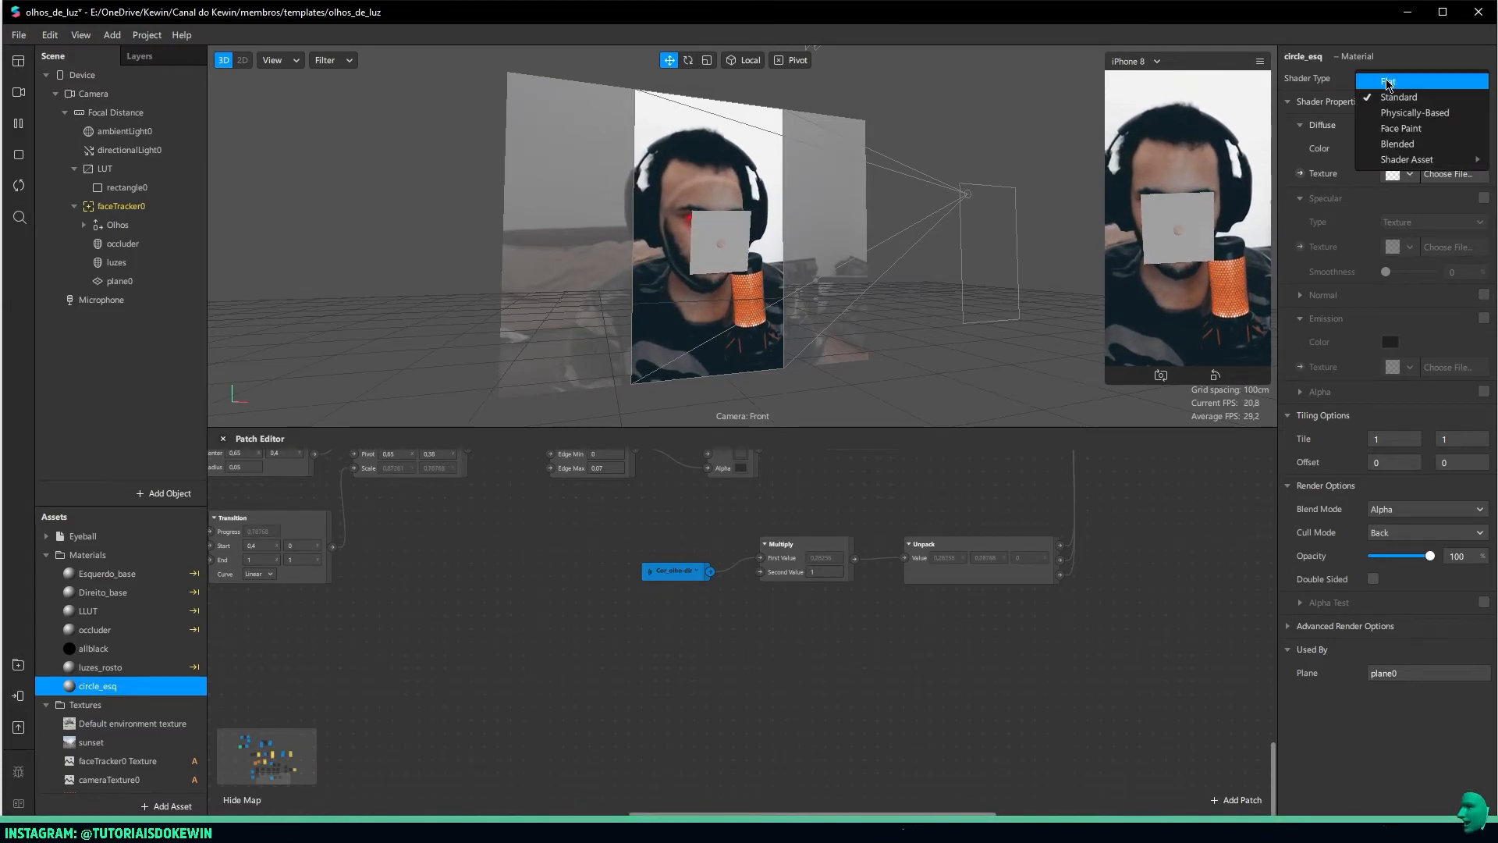
{"action": "left_click", "coordinate": [1393, 82]}
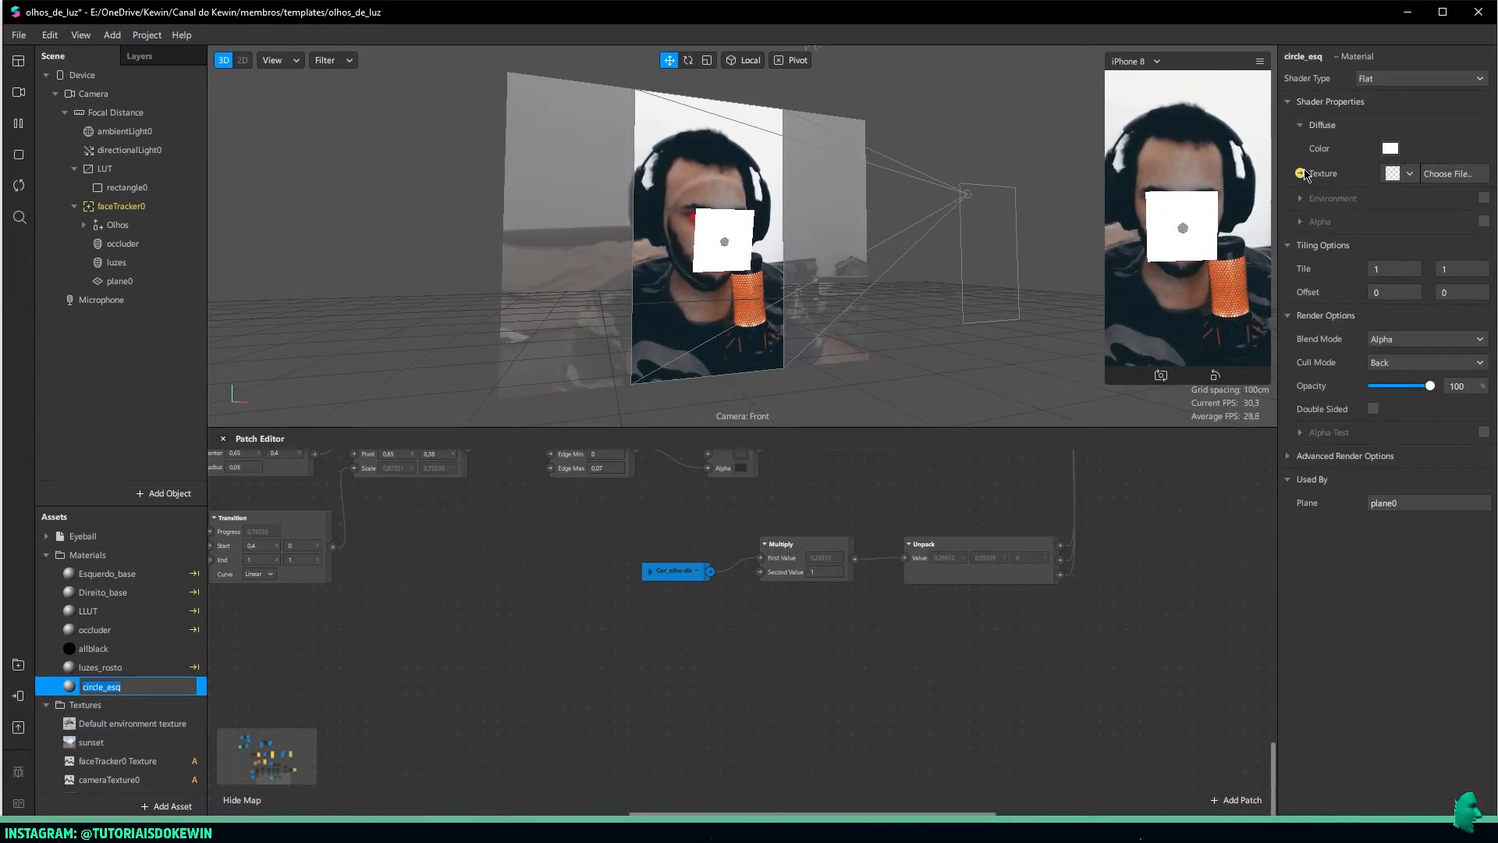
Create a diffuse texture patch for circle_esq and add an SDF Circle patch feeding a new Smooth Step
{"action": "left_click", "coordinate": [1300, 173]}
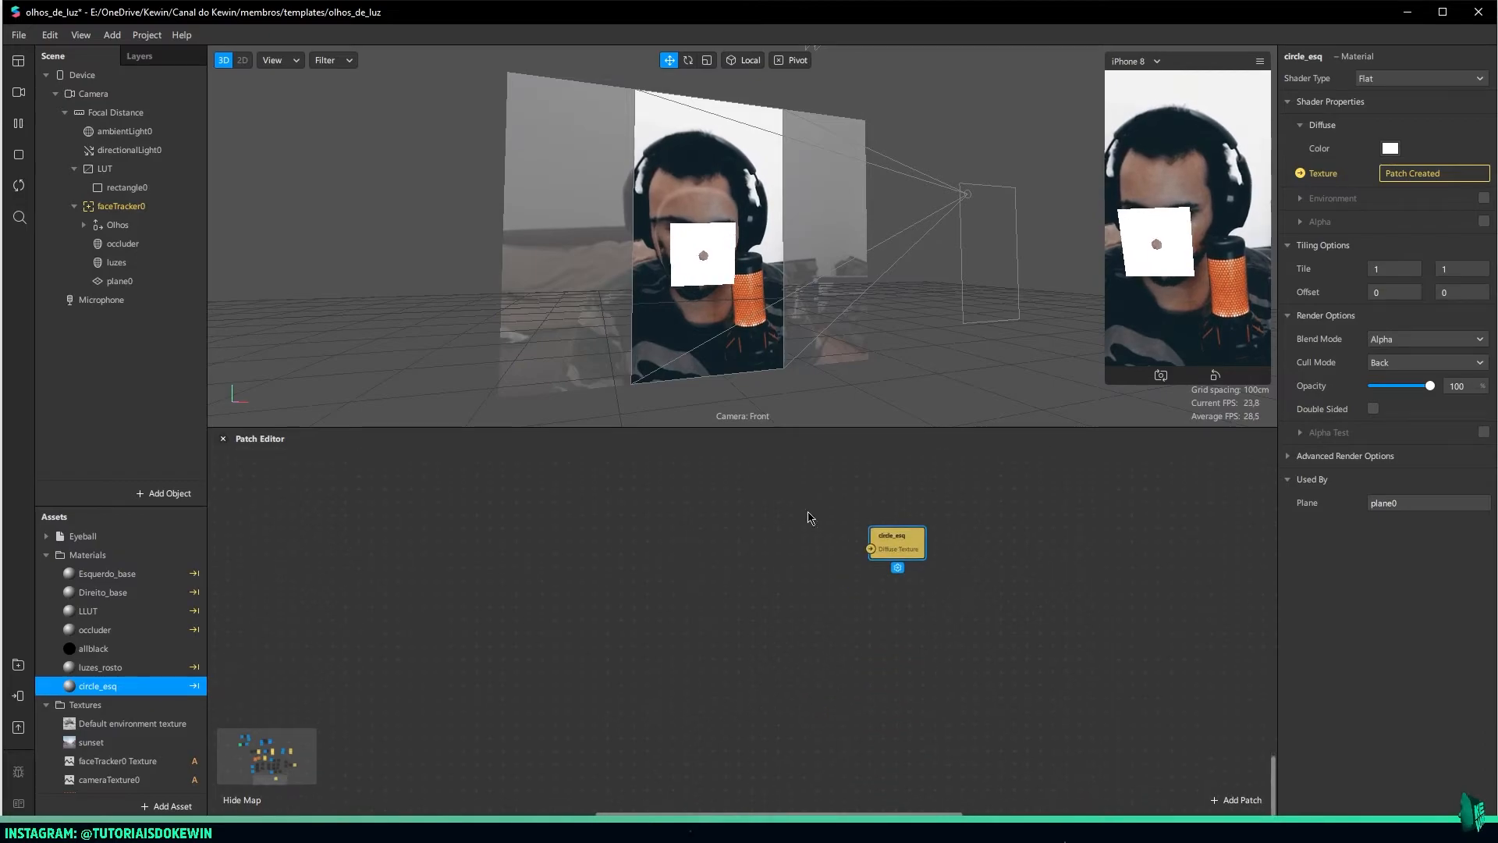
{"action": "double_click", "coordinate": [754, 614]}
{"action": "type", "text": "sdf c"}
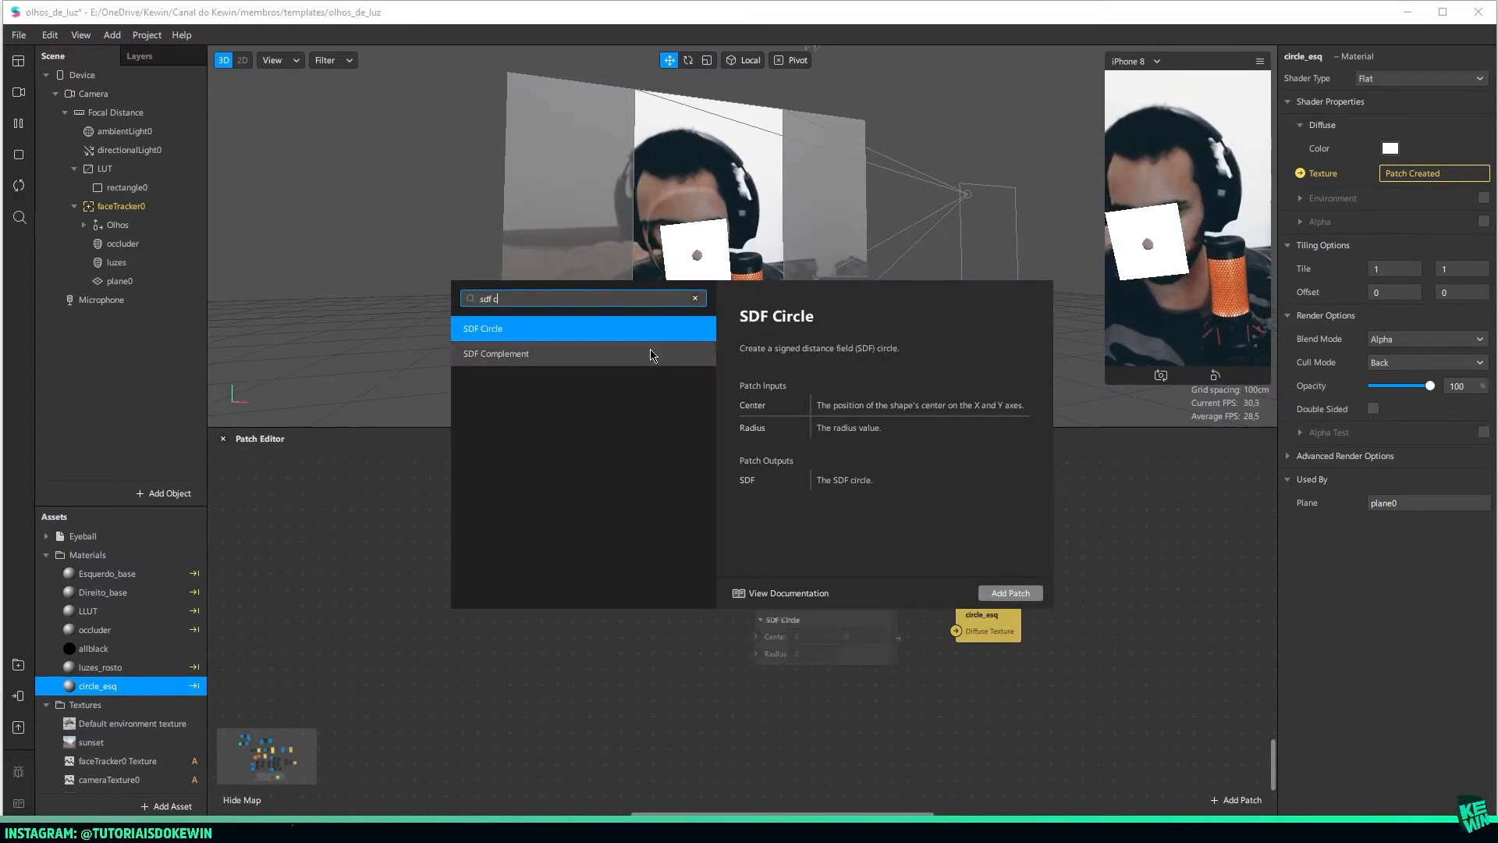
{"action": "key", "text": "Return"}
{"action": "left_click_drag", "start_coordinate": [730, 657], "coordinate": [729, 657]}
{"action": "type", "text": "smoo"}
{"action": "key", "text": "Return"}
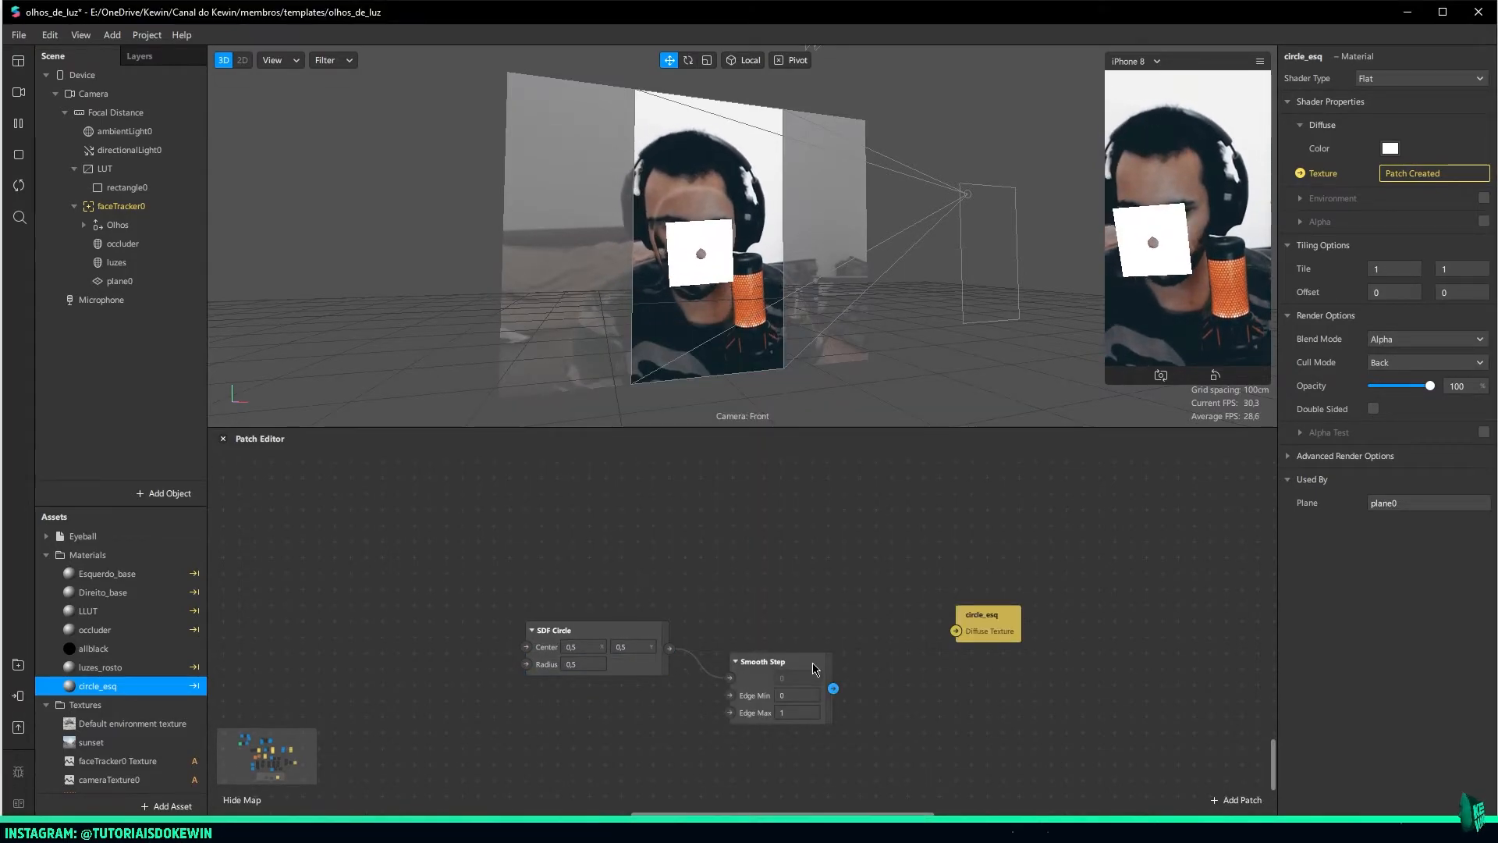
Add a Color-type Mix with the Smooth Step driving its alpha, connect it to circle_esq, and make its second colour transparent
{"action": "left_click_drag", "start_coordinate": [833, 689], "coordinate": [892, 661]}
{"action": "type", "text": "mi"}
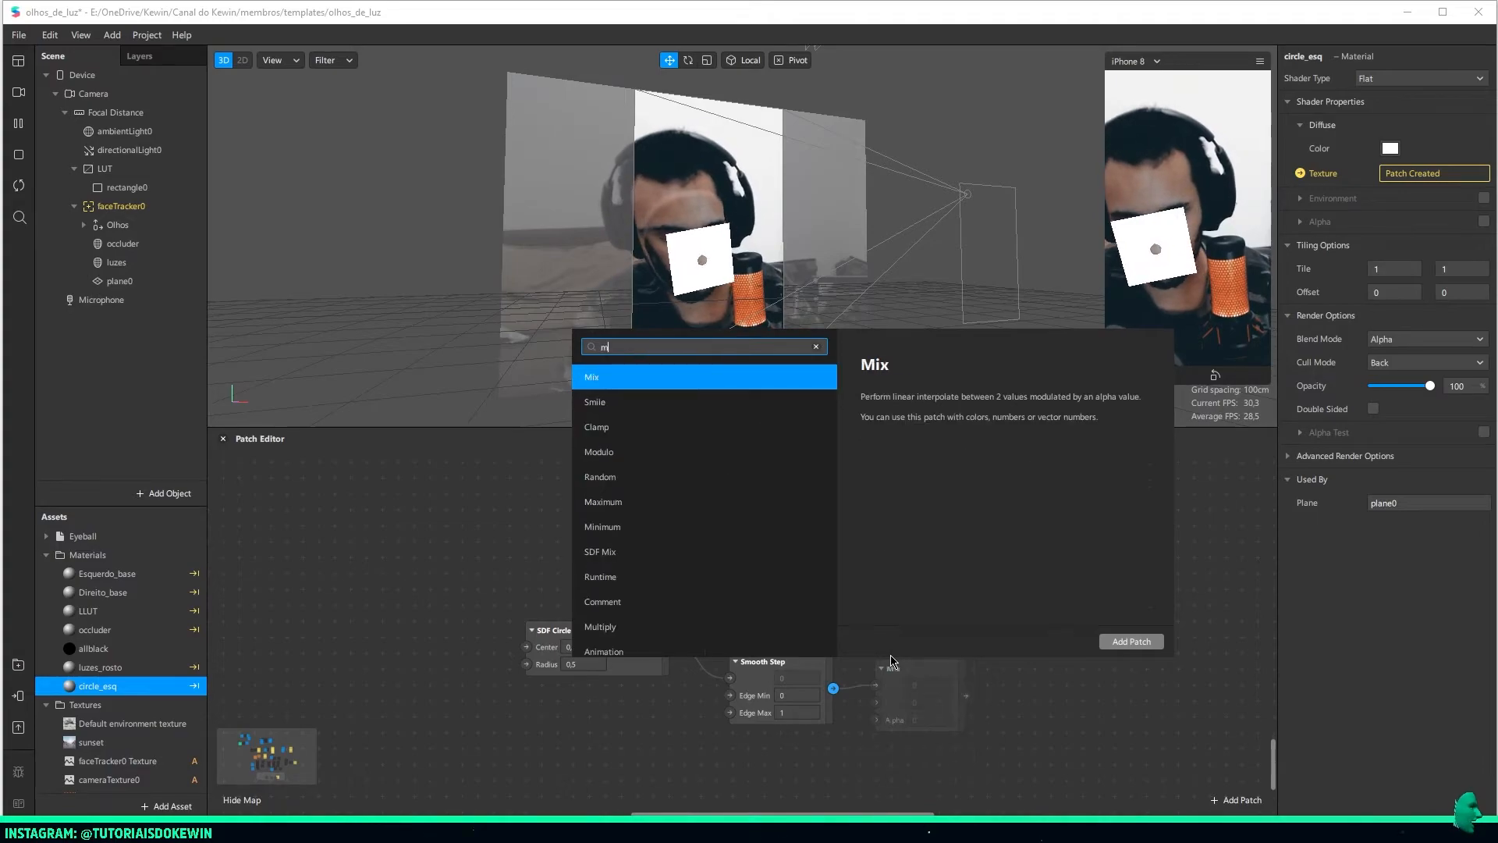
{"action": "type", "text": "x"}
{"action": "key", "text": "Return"}
{"action": "left_click_drag", "start_coordinate": [892, 665], "coordinate": [958, 630]}
{"action": "left_click", "coordinate": [880, 606]}
{"action": "left_click", "coordinate": [883, 625]}
{"action": "left_click", "coordinate": [910, 646]}
{"action": "left_click_drag", "start_coordinate": [983, 622], "coordinate": [1110, 590]}
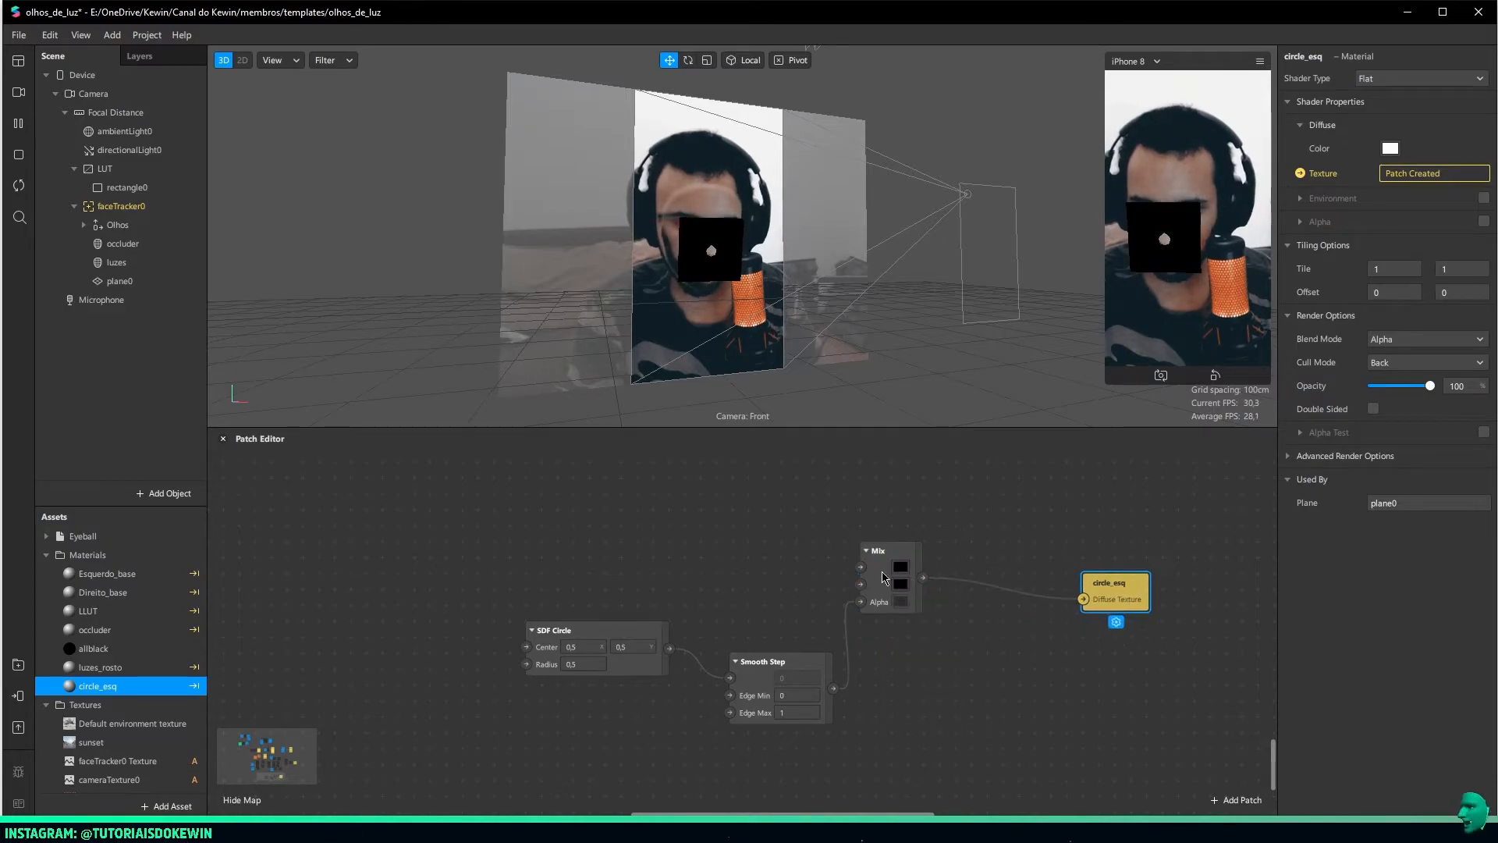
{"action": "left_click", "coordinate": [902, 582]}
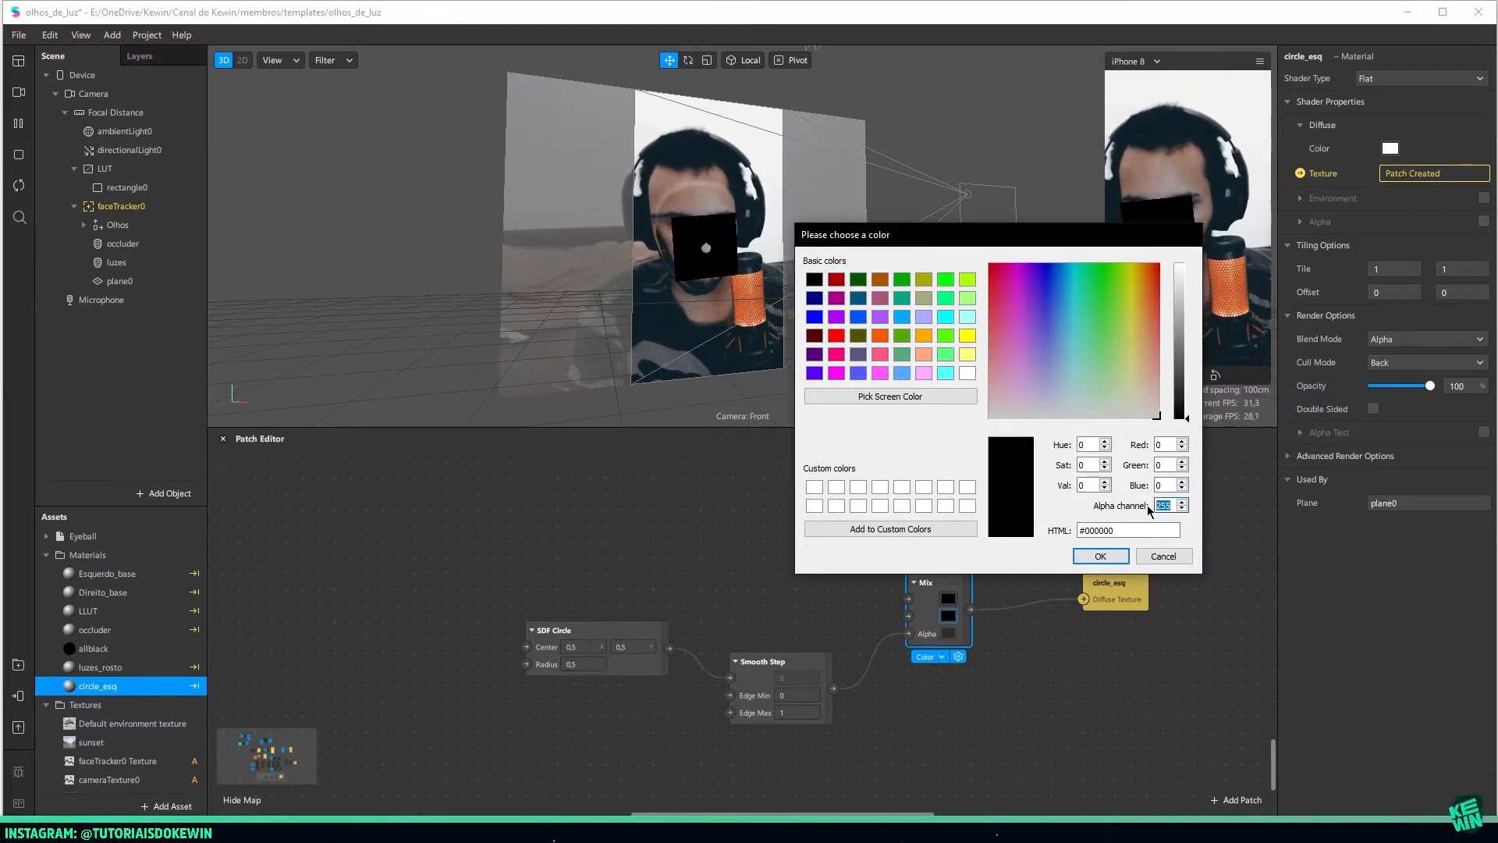
{"action": "key", "text": "Return"}
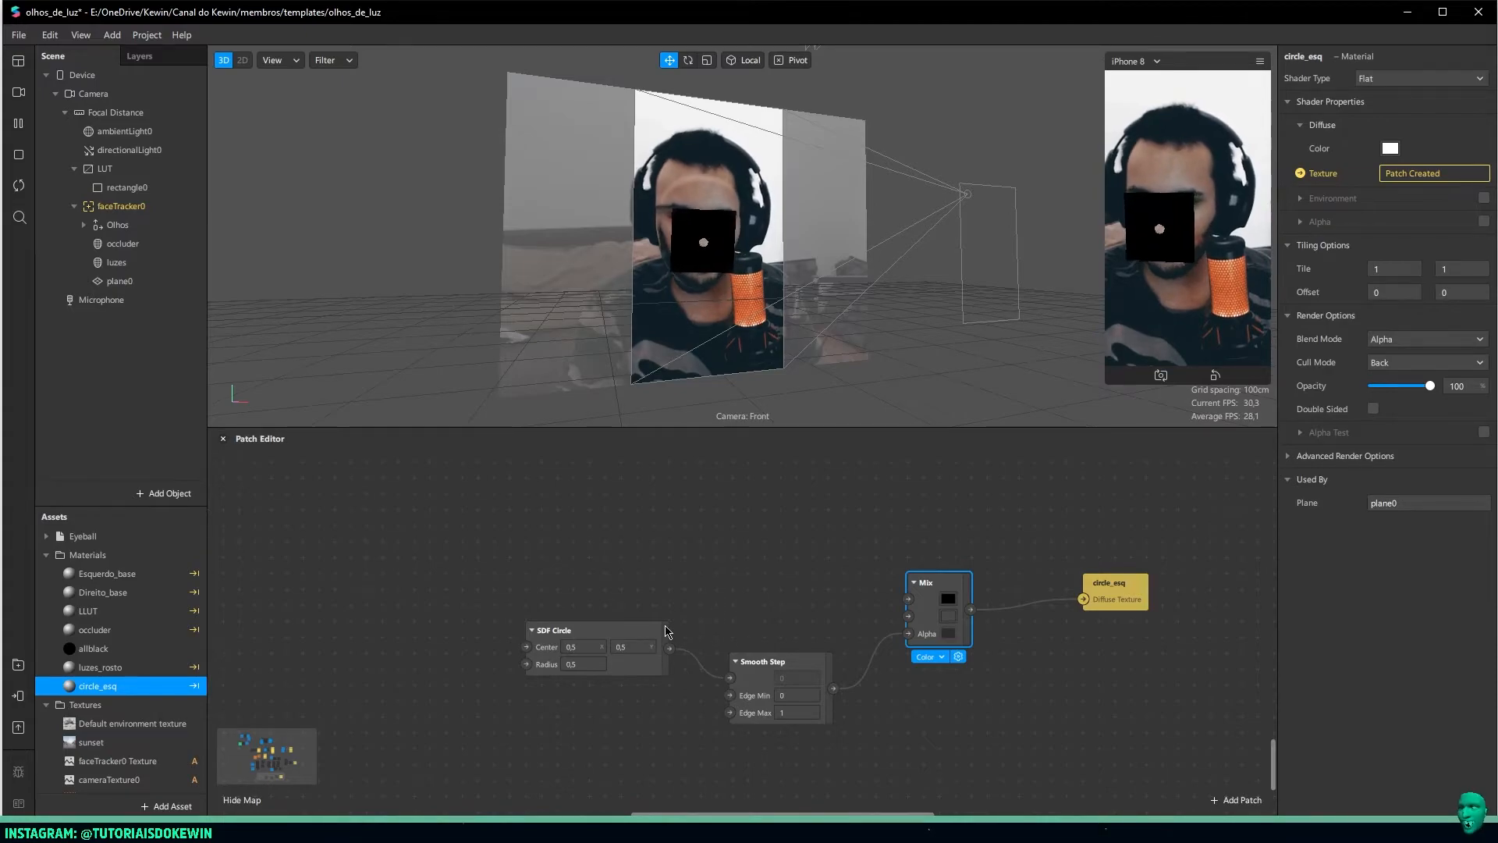
Set the SDF Circle's radius to 0,2 and Smooth Step's Edge Max to 0,25, and disable circle_esq's depth test and depth writing
{"action": "left_click", "coordinate": [601, 659]}
{"action": "type", "text": "0,4"}
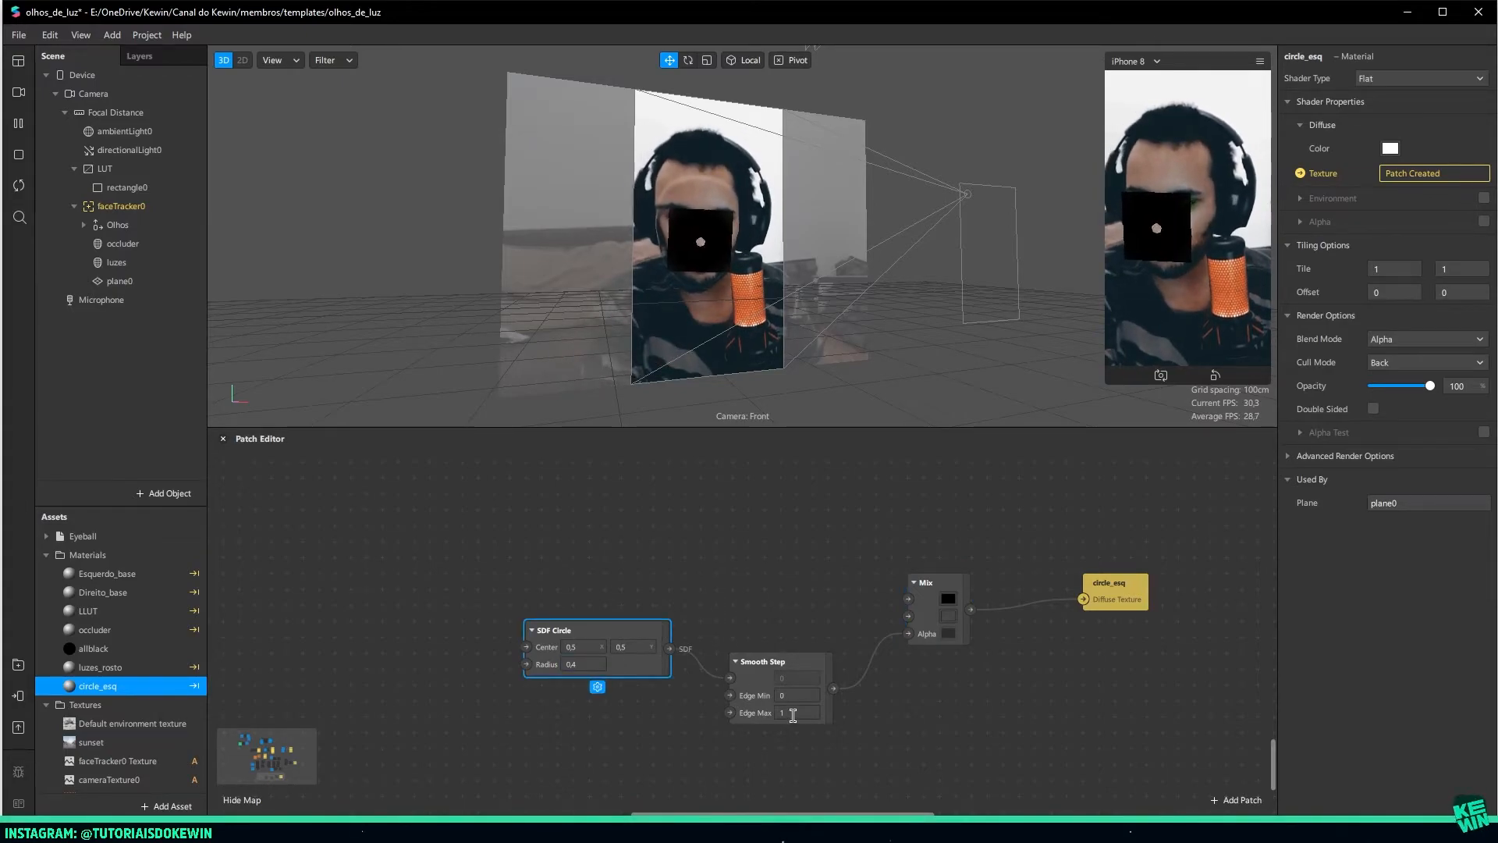
{"action": "left_click", "coordinate": [793, 714]}
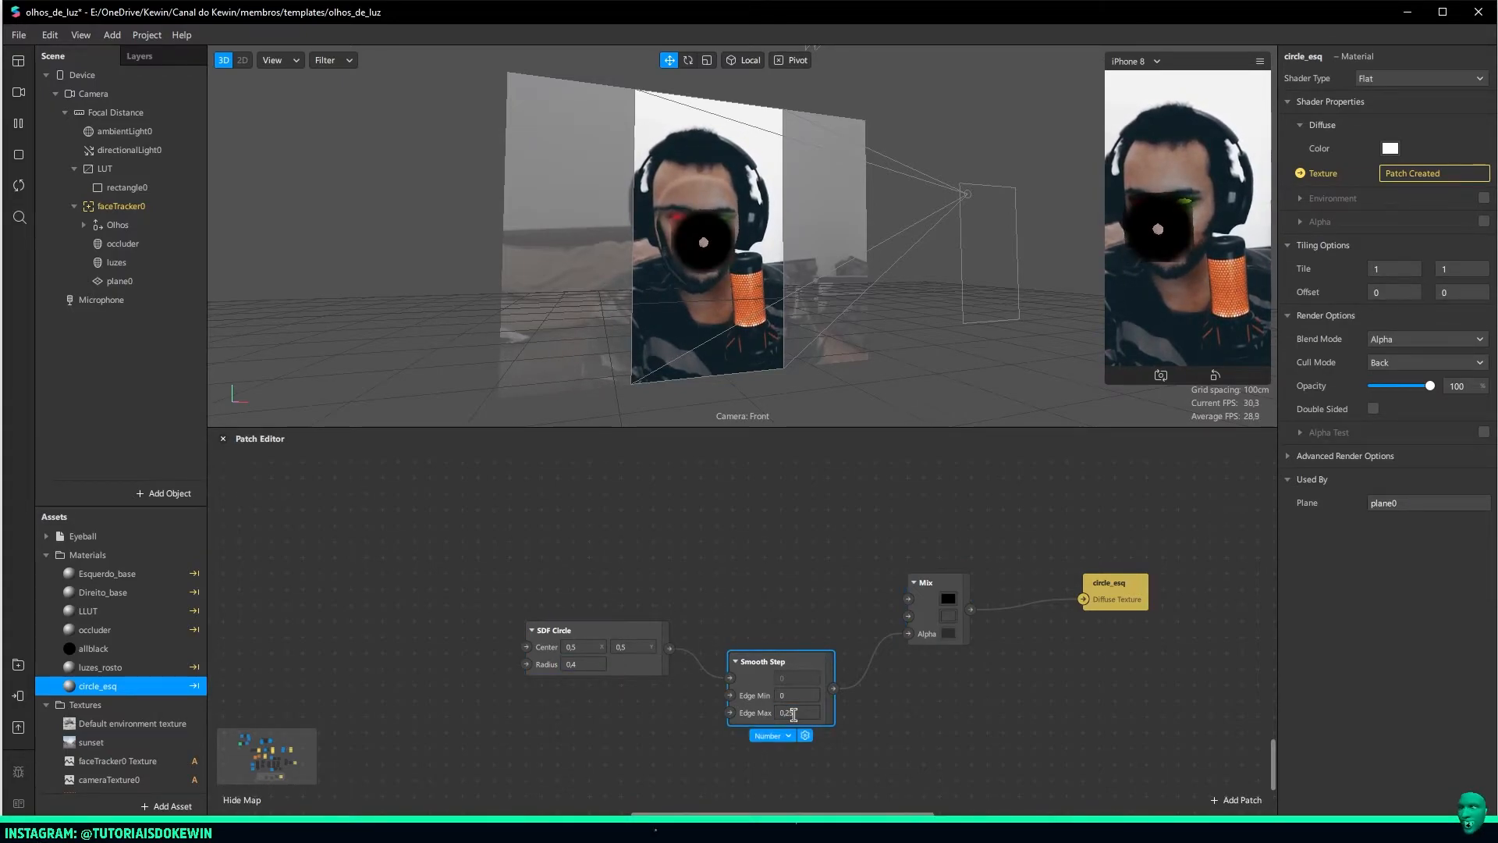
{"action": "type", "text": "0,25"}
{"action": "left_click", "coordinate": [593, 664]}
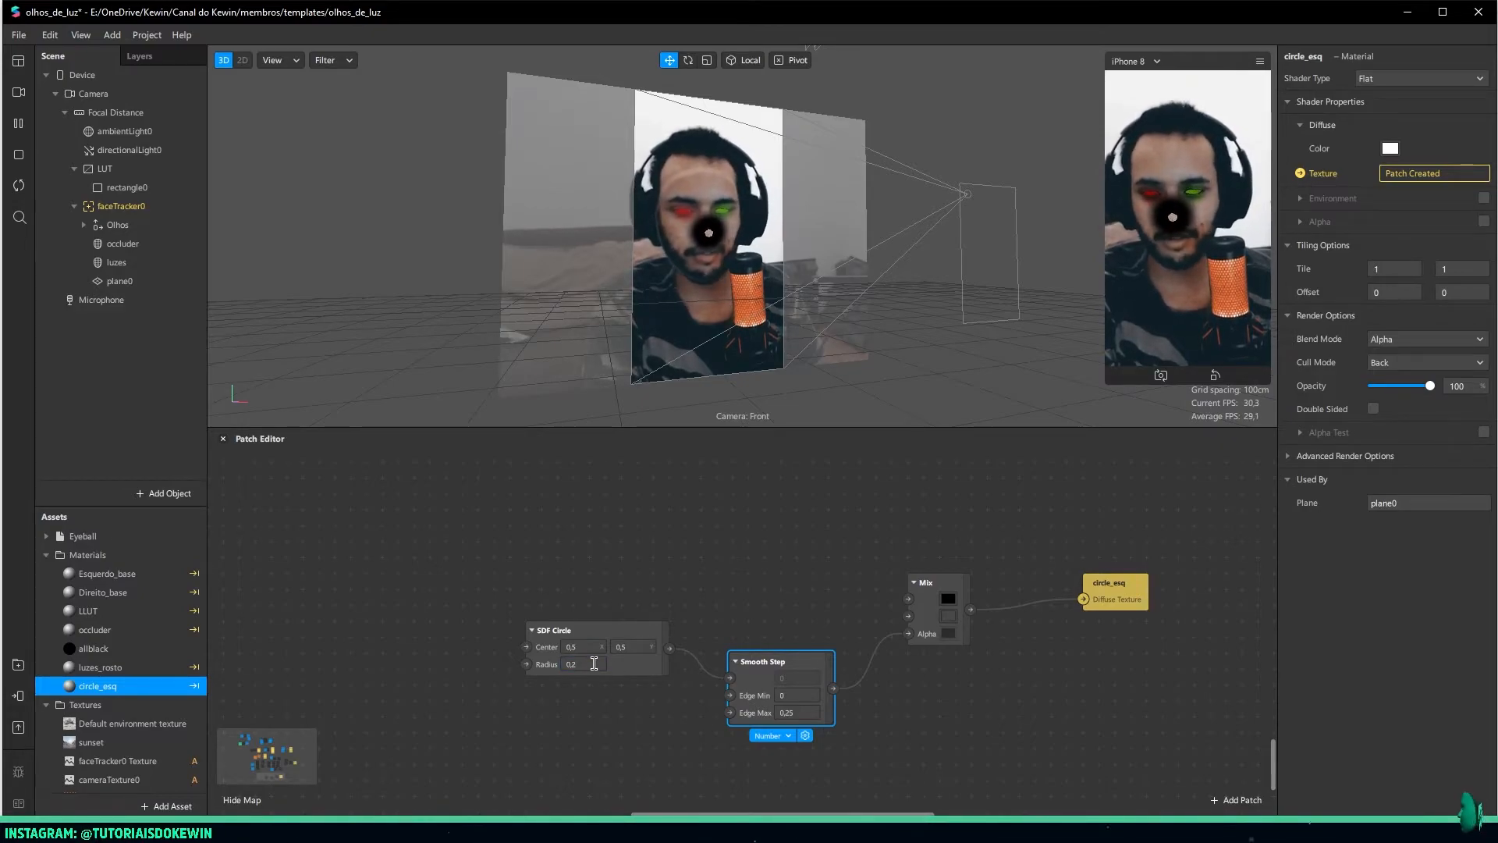
{"action": "left_click", "coordinate": [1293, 456]}
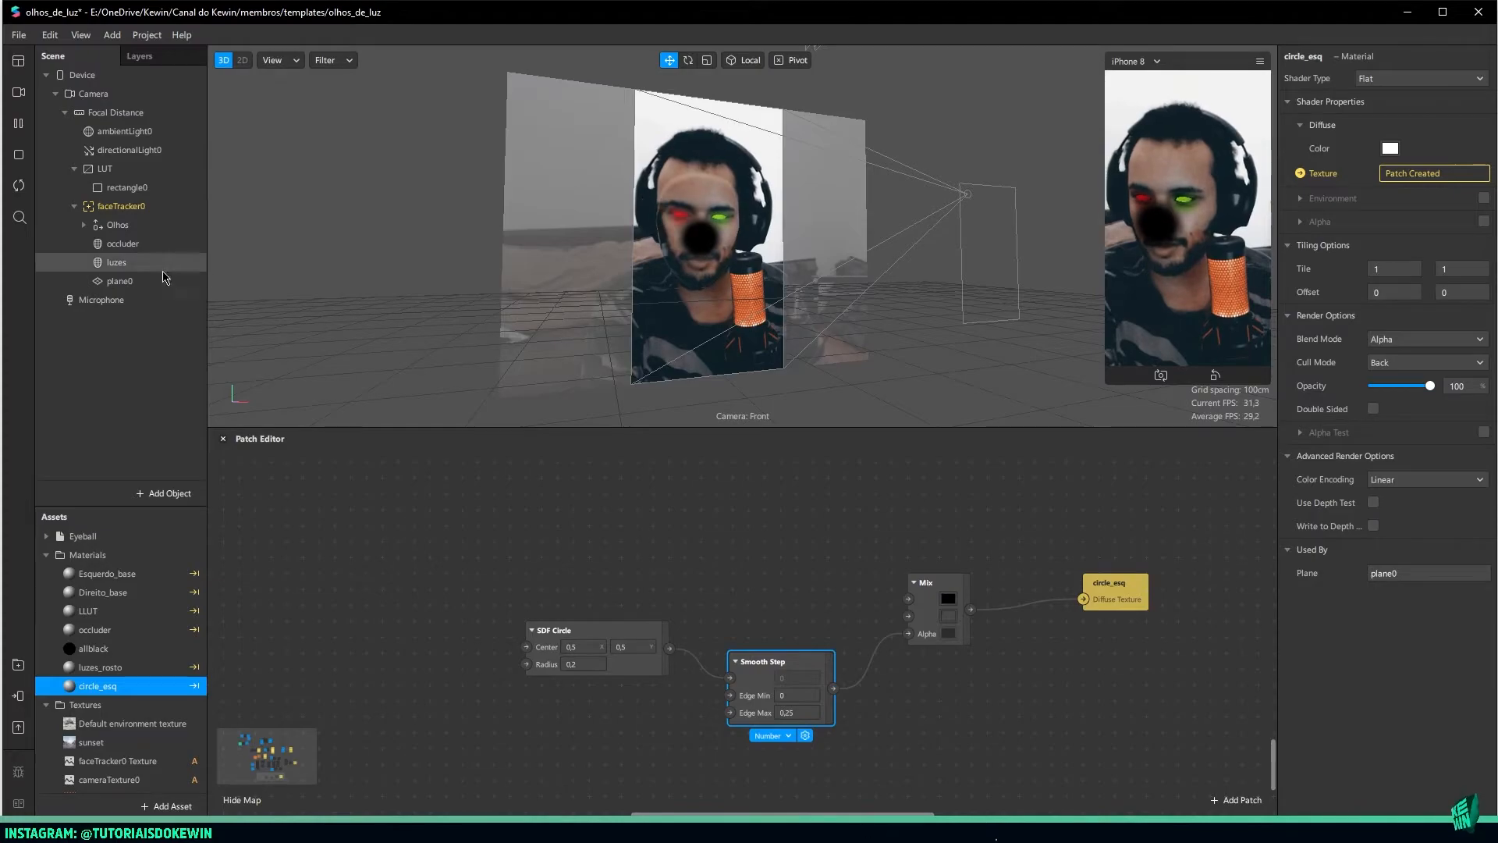
Move the circle_esq patch away from the Mix and add a receiver set to Cor_olho-esq above the chain
{"action": "left_click", "coordinate": [1049, 549]}
{"action": "middle_click_drag", "start_coordinate": [1024, 542], "coordinate": [631, 542]}
{"action": "left_click_drag", "start_coordinate": [739, 594], "coordinate": [898, 577]}
{"action": "middle_click_drag", "start_coordinate": [530, 496], "coordinate": [753, 596]}
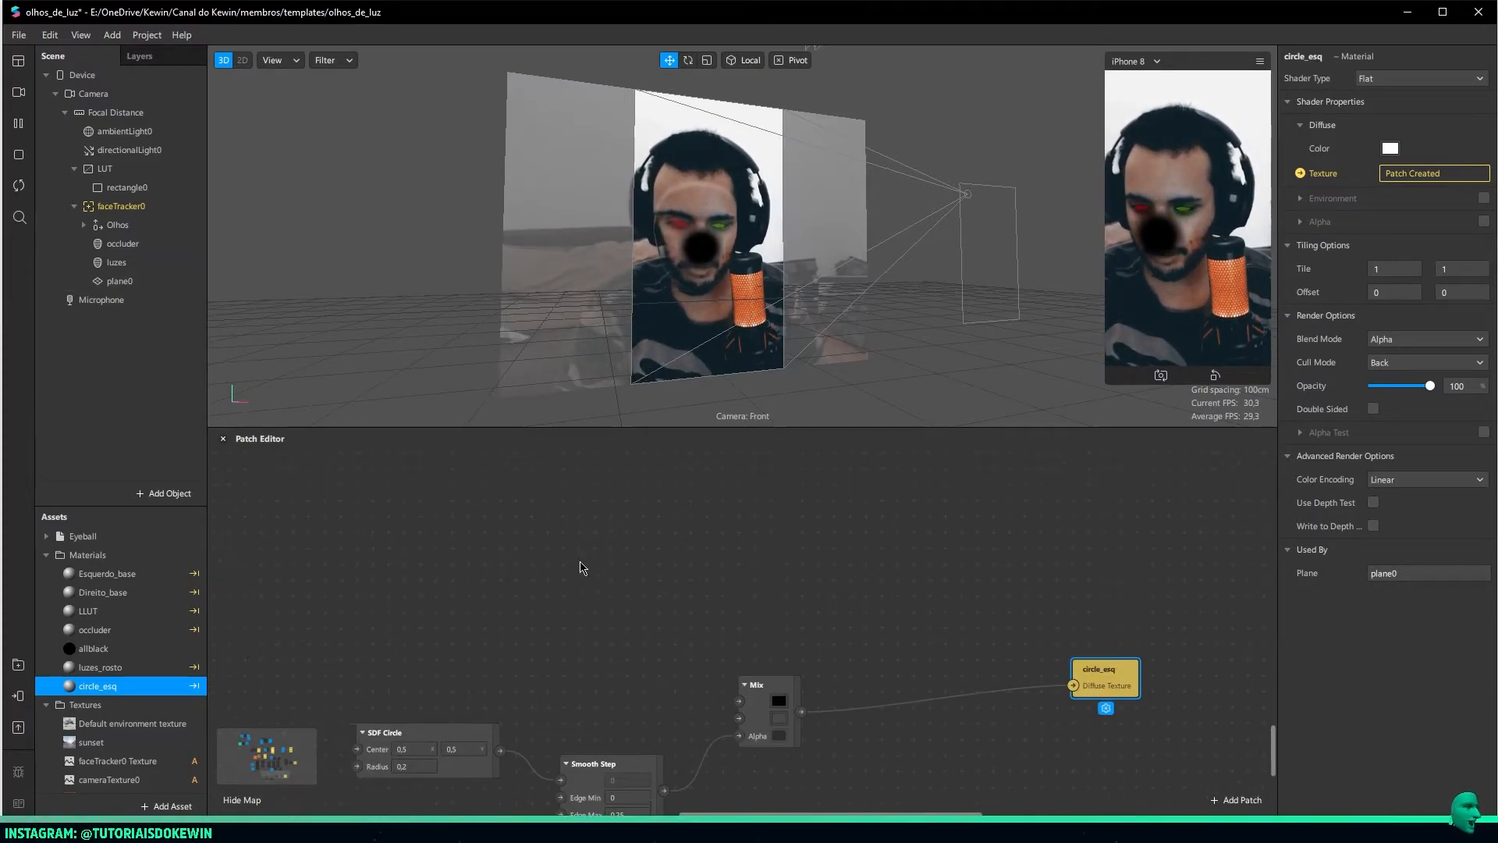
{"action": "double_click", "coordinate": [638, 534]}
{"action": "type", "text": "receiver"}
{"action": "double_click", "coordinate": [404, 246]}
{"action": "left_click", "coordinate": [696, 542]}
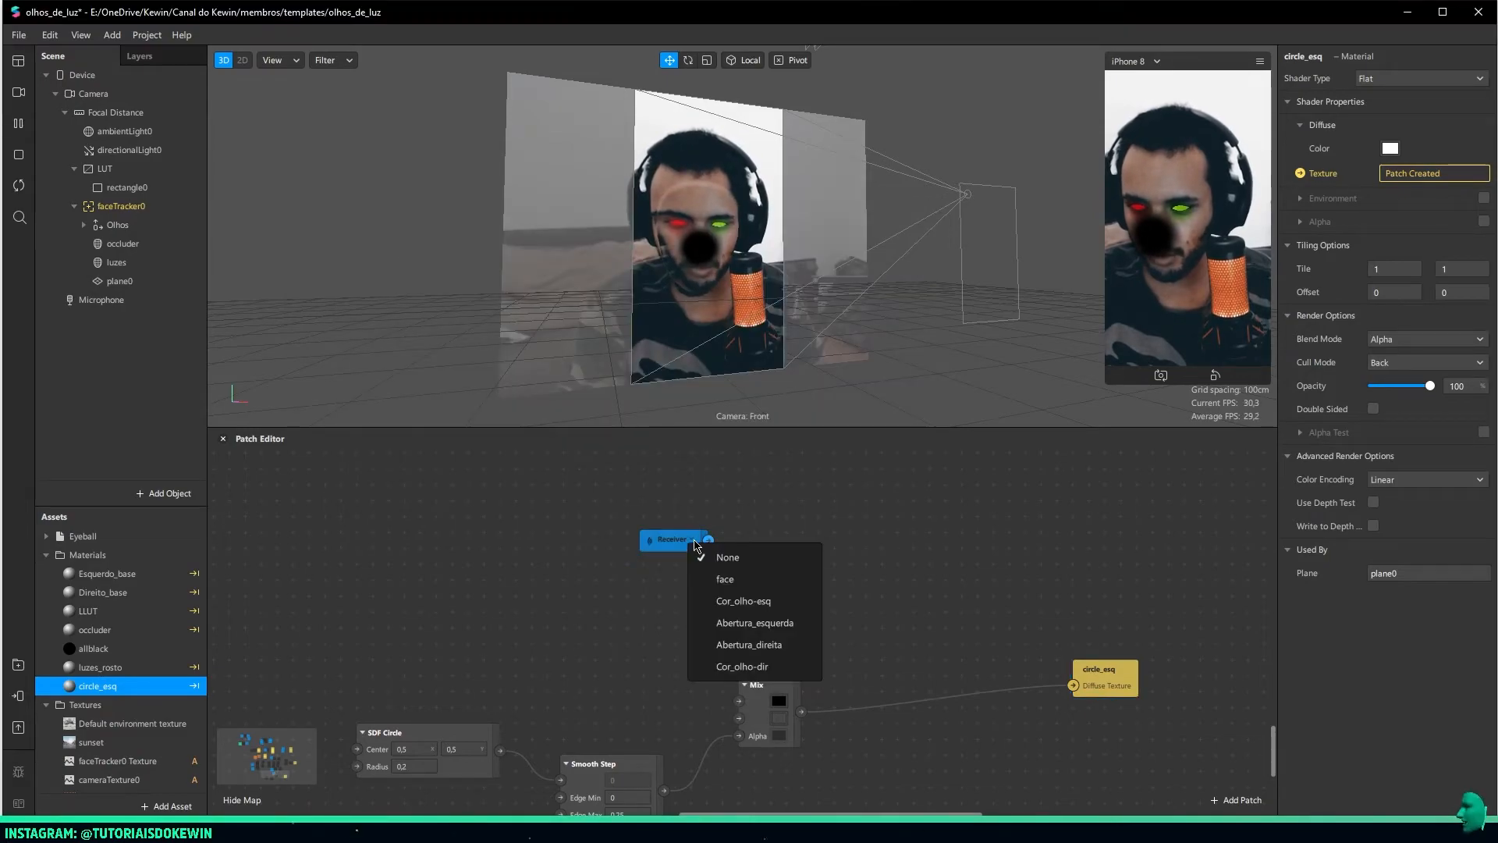
{"action": "left_click", "coordinate": [738, 601]}
Feed the Cor_olho-esq receiver into an Unpack, link its three components to a new Pack, and set the Pack to Vector 4
{"action": "left_click_drag", "start_coordinate": [727, 541], "coordinate": [831, 568]}
{"action": "type", "text": "unpack"}
{"action": "key", "text": "Return"}
{"action": "left_click_drag", "start_coordinate": [835, 566], "coordinate": [538, 512]}
{"action": "left_click_drag", "start_coordinate": [674, 512], "coordinate": [783, 518]}
{"action": "type", "text": "pack"}
{"action": "key", "text": "Return"}
{"action": "left_click_drag", "start_coordinate": [672, 529], "coordinate": [783, 575]}
{"action": "left_click", "coordinate": [812, 583]}
{"action": "left_click", "coordinate": [825, 606]}
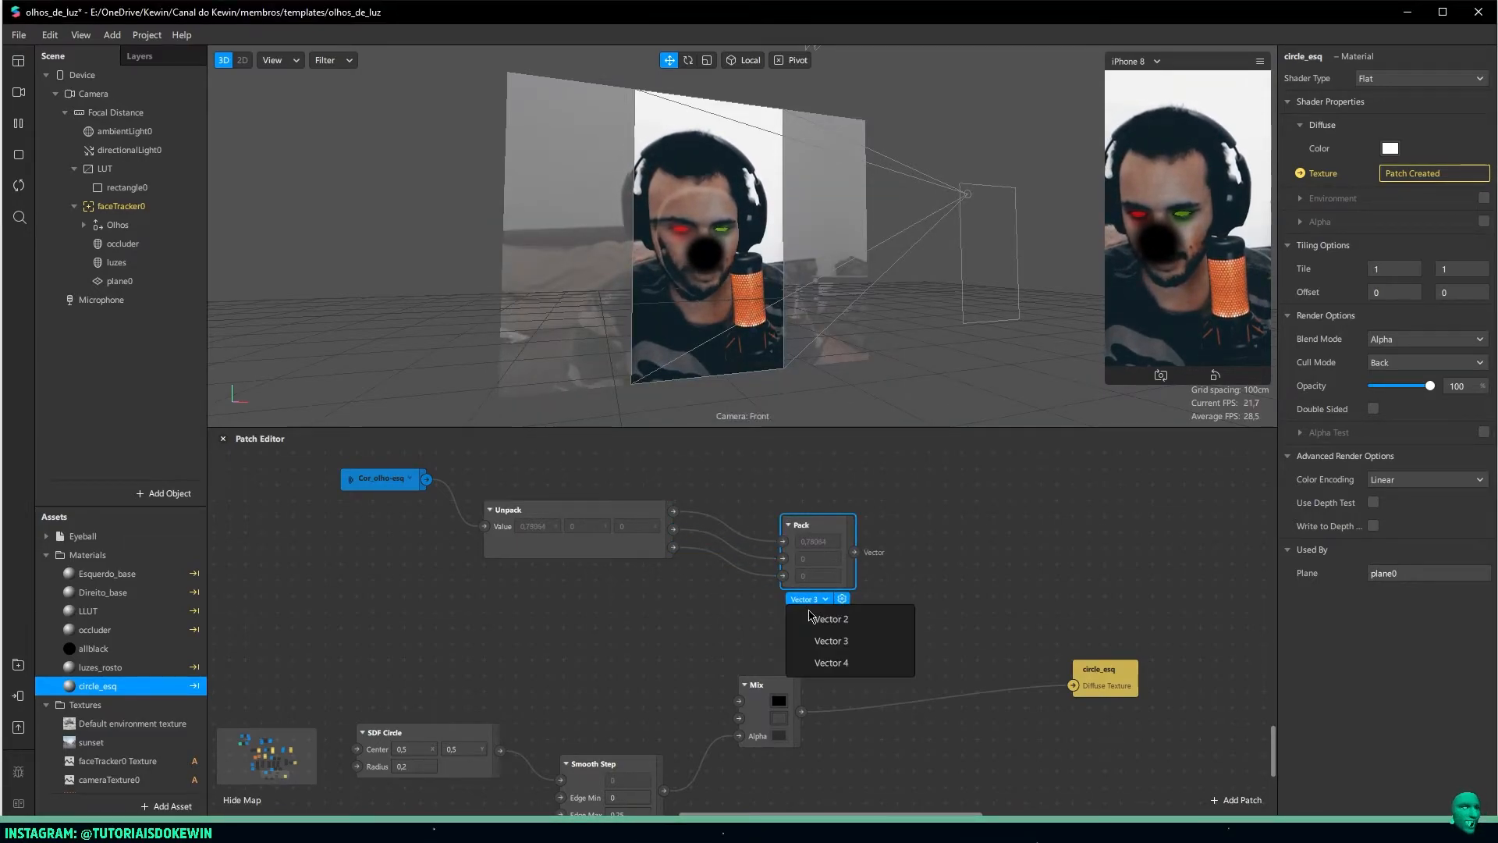
{"action": "left_click", "coordinate": [819, 660]}
Route the Mix through a Swizzle set to w into the Pack's fourth input, and connect the Pack to circle_esq
{"action": "left_click_drag", "start_coordinate": [808, 524], "coordinate": [954, 525]}
{"action": "left_click_drag", "start_coordinate": [800, 712], "coordinate": [850, 686]}
{"action": "type", "text": "swi"}
{"action": "key", "text": "Down"}
{"action": "key", "text": "Return"}
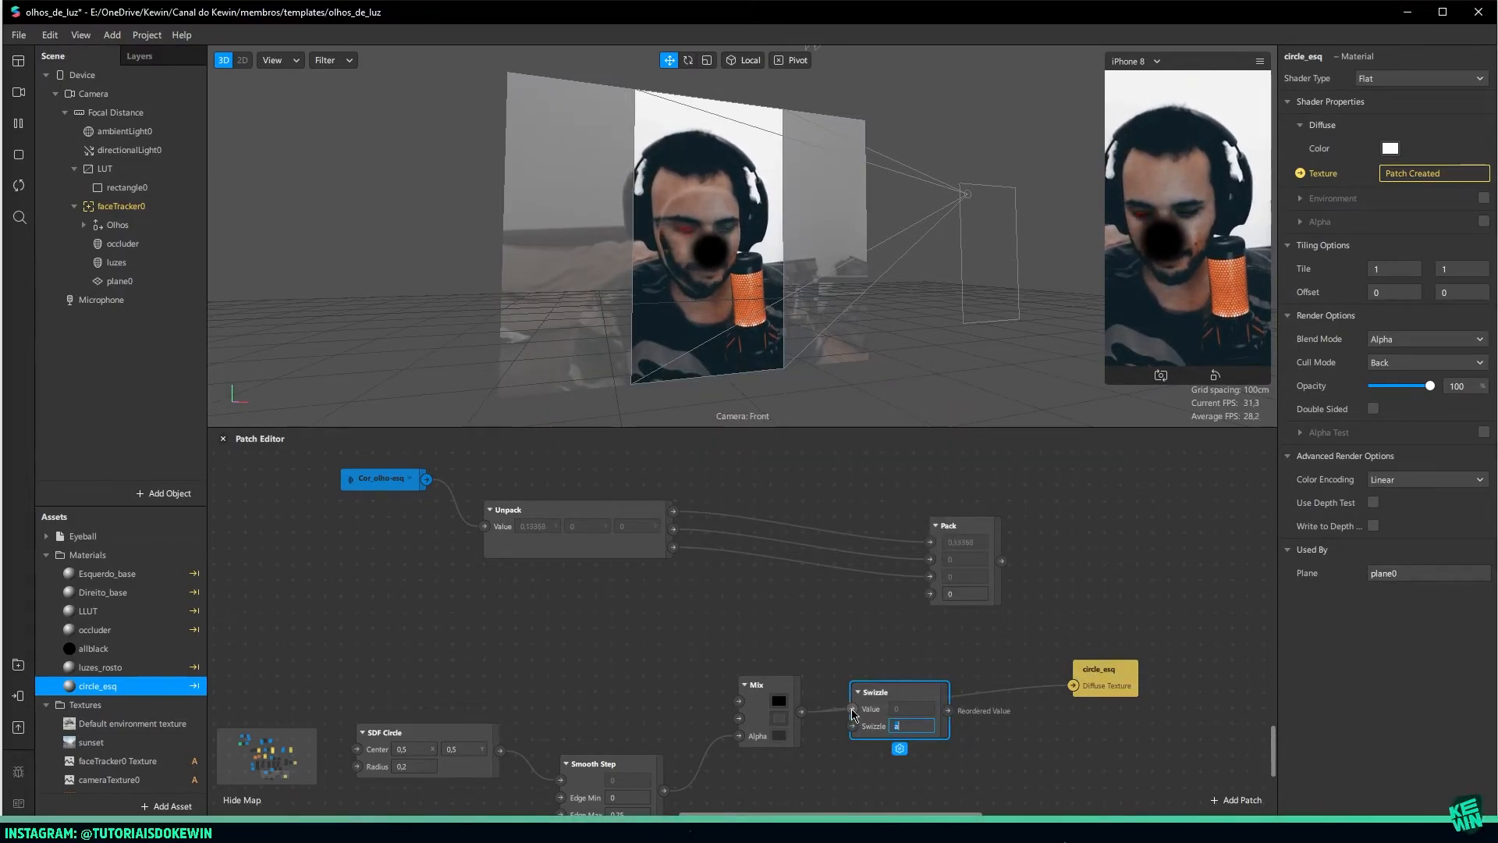
{"action": "left_click_drag", "start_coordinate": [947, 710], "coordinate": [929, 597]}
{"action": "left_click_drag", "start_coordinate": [901, 706], "coordinate": [883, 666]}
{"action": "left_click_drag", "start_coordinate": [1001, 560], "coordinate": [1074, 685]}
{"action": "left_click_drag", "start_coordinate": [1100, 672], "coordinate": [1152, 592]}
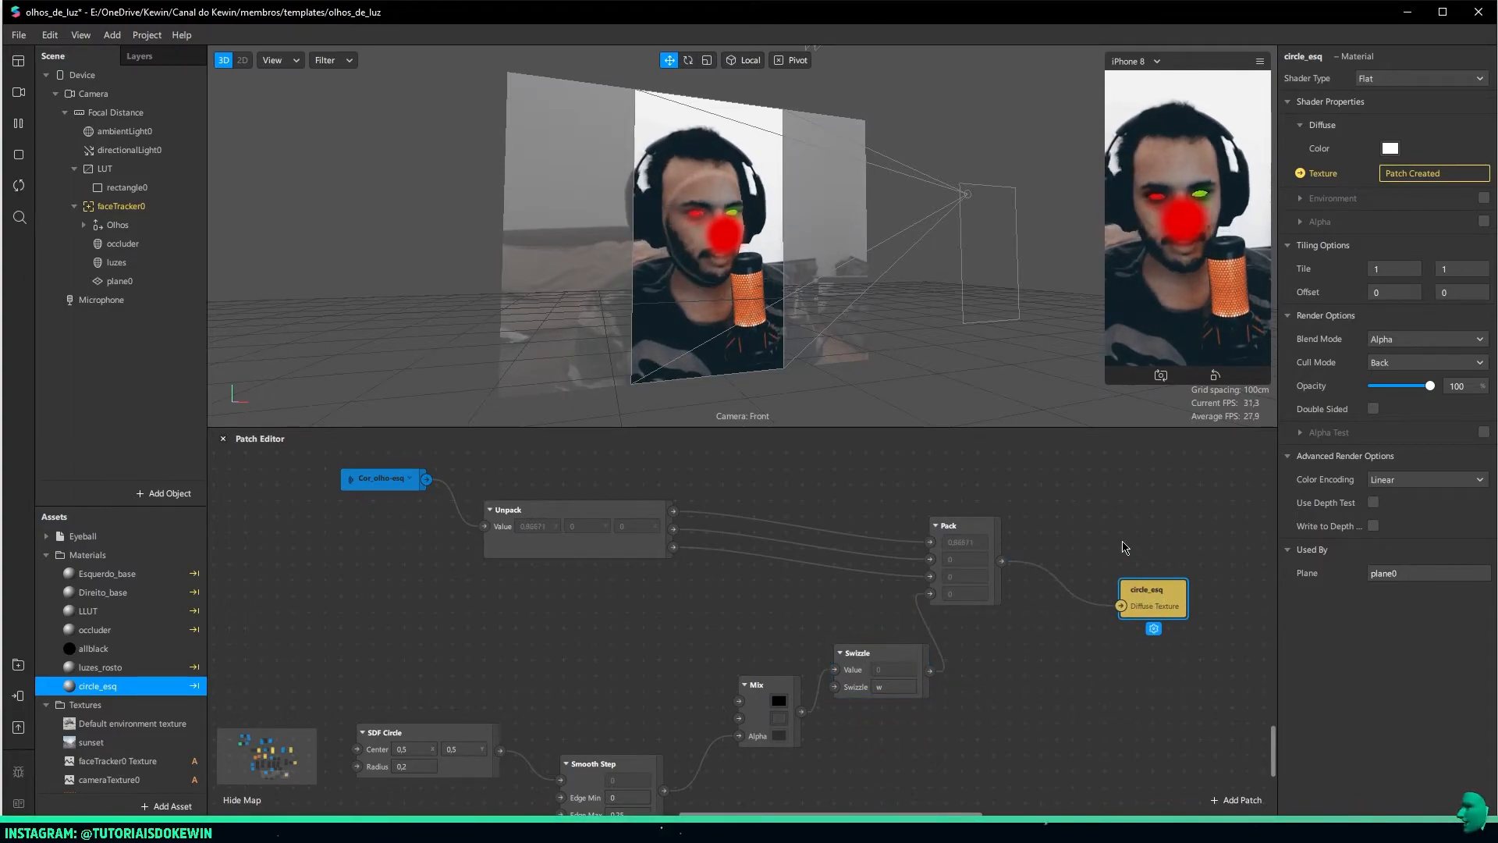
{"action": "left_click_drag", "start_coordinate": [1107, 368], "coordinate": [1218, 449]}
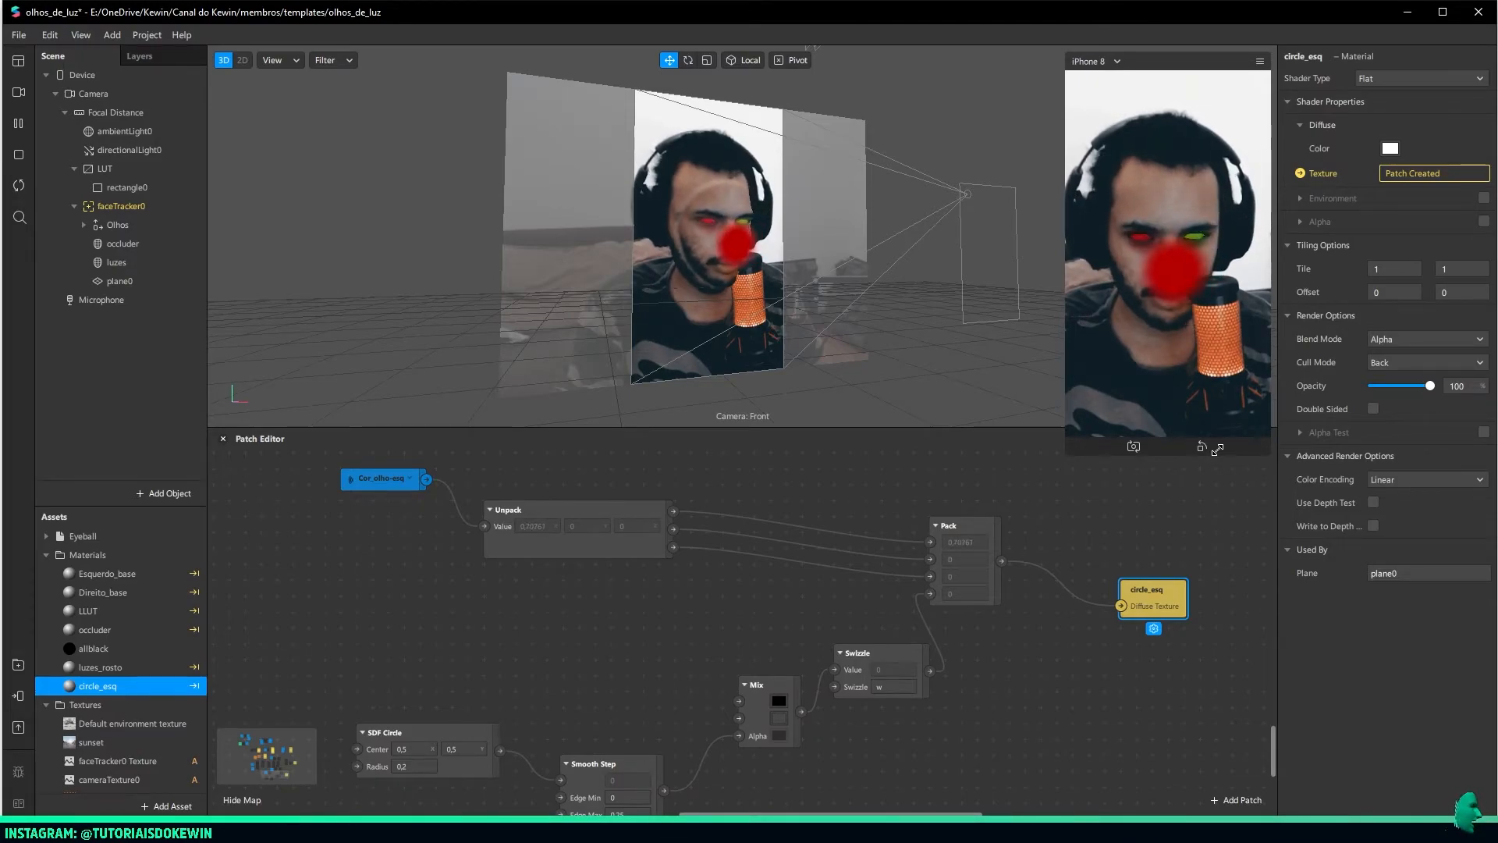
{"action": "left_click_drag", "start_coordinate": [1217, 449], "coordinate": [1237, 390]}
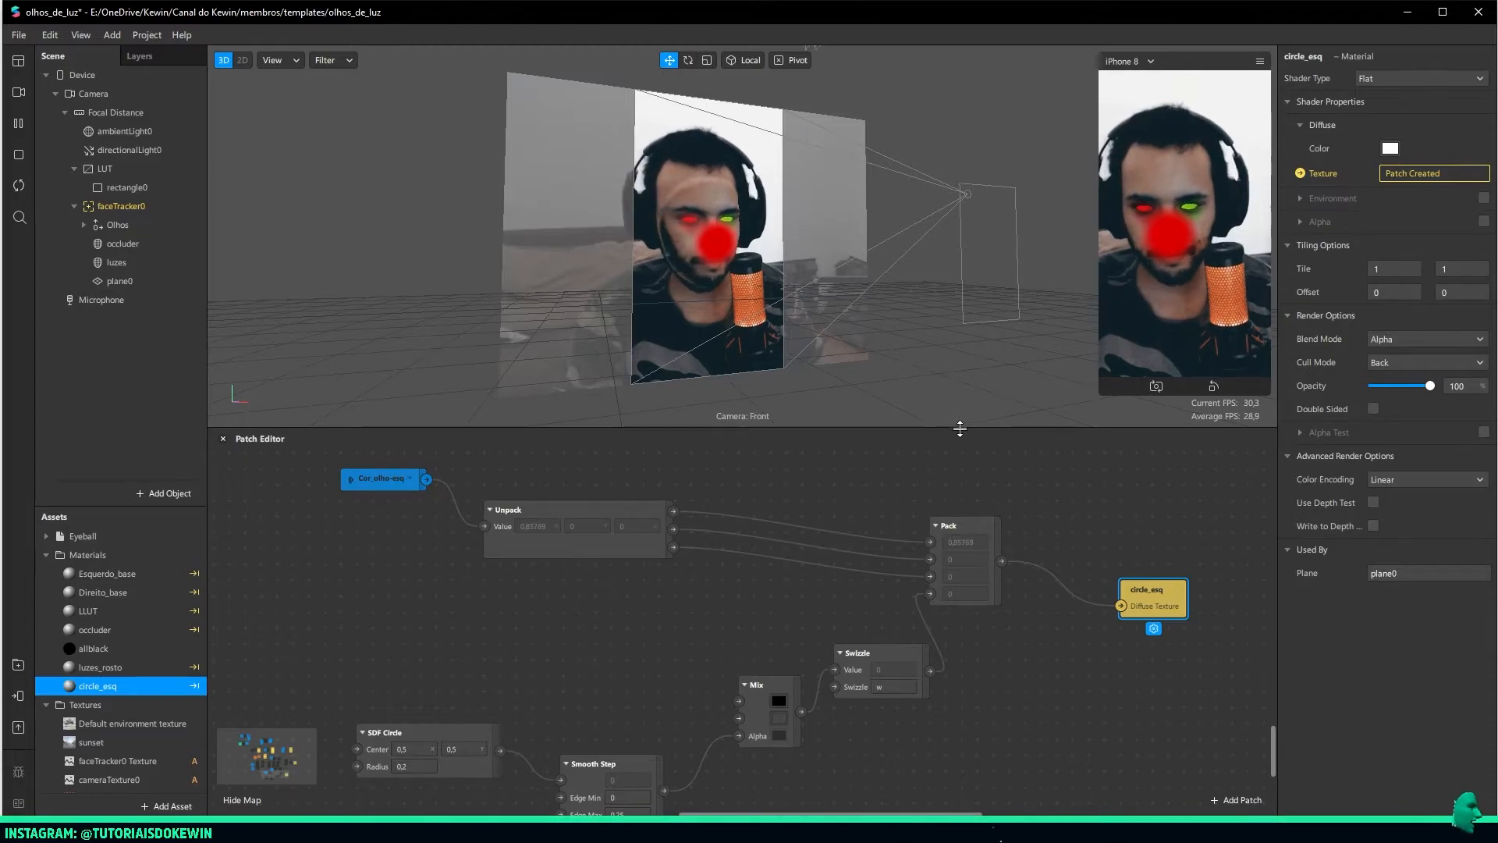
Enlarge the patch editor and insert an SDF Scale patch between the SDF Circle and the Smooth Step
{"action": "left_click_drag", "start_coordinate": [959, 428], "coordinate": [959, 271]}
{"action": "left_click_drag", "start_coordinate": [525, 522], "coordinate": [877, 401]}
{"action": "left_click", "coordinate": [751, 465]}
{"action": "left_click_drag", "start_coordinate": [751, 465], "coordinate": [560, 482]}
{"action": "double_click", "coordinate": [732, 497]}
{"action": "type", "text": "sdf sca"}
{"action": "double_click", "coordinate": [511, 214]}
{"action": "left_click_drag", "start_coordinate": [876, 530], "coordinate": [900, 505]}
{"action": "left_click_drag", "start_coordinate": [820, 499], "coordinate": [796, 487]}
{"action": "left_click", "coordinate": [626, 606]}
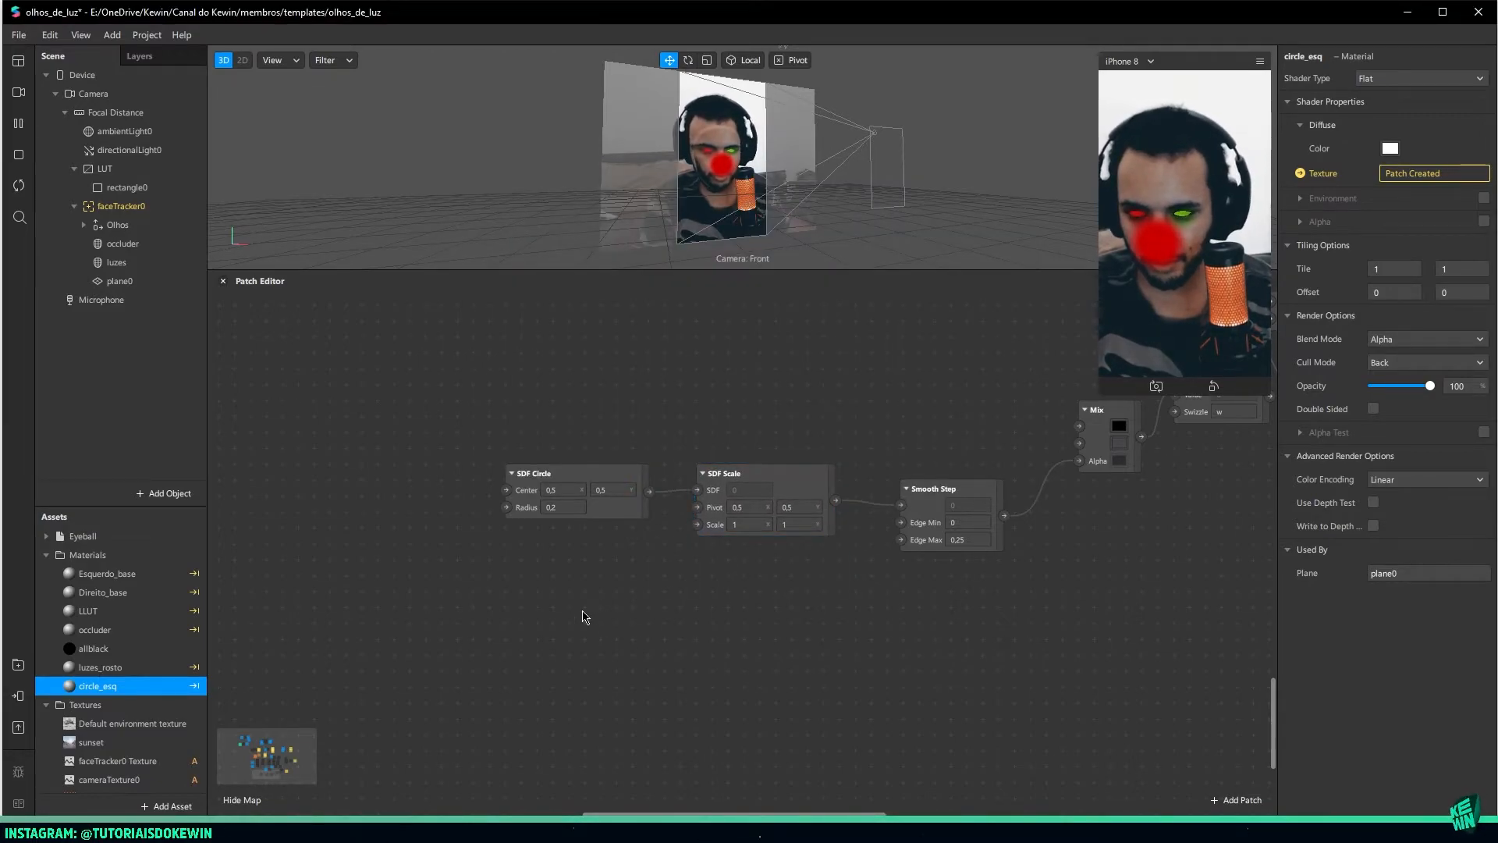
Add a receiver below the SDF Circle and set it to the left eye's openness signal, Abertura_esquer…
{"action": "double_click", "coordinate": [587, 610]}
{"action": "type", "text": "rec"}
{"action": "key", "text": "Return"}
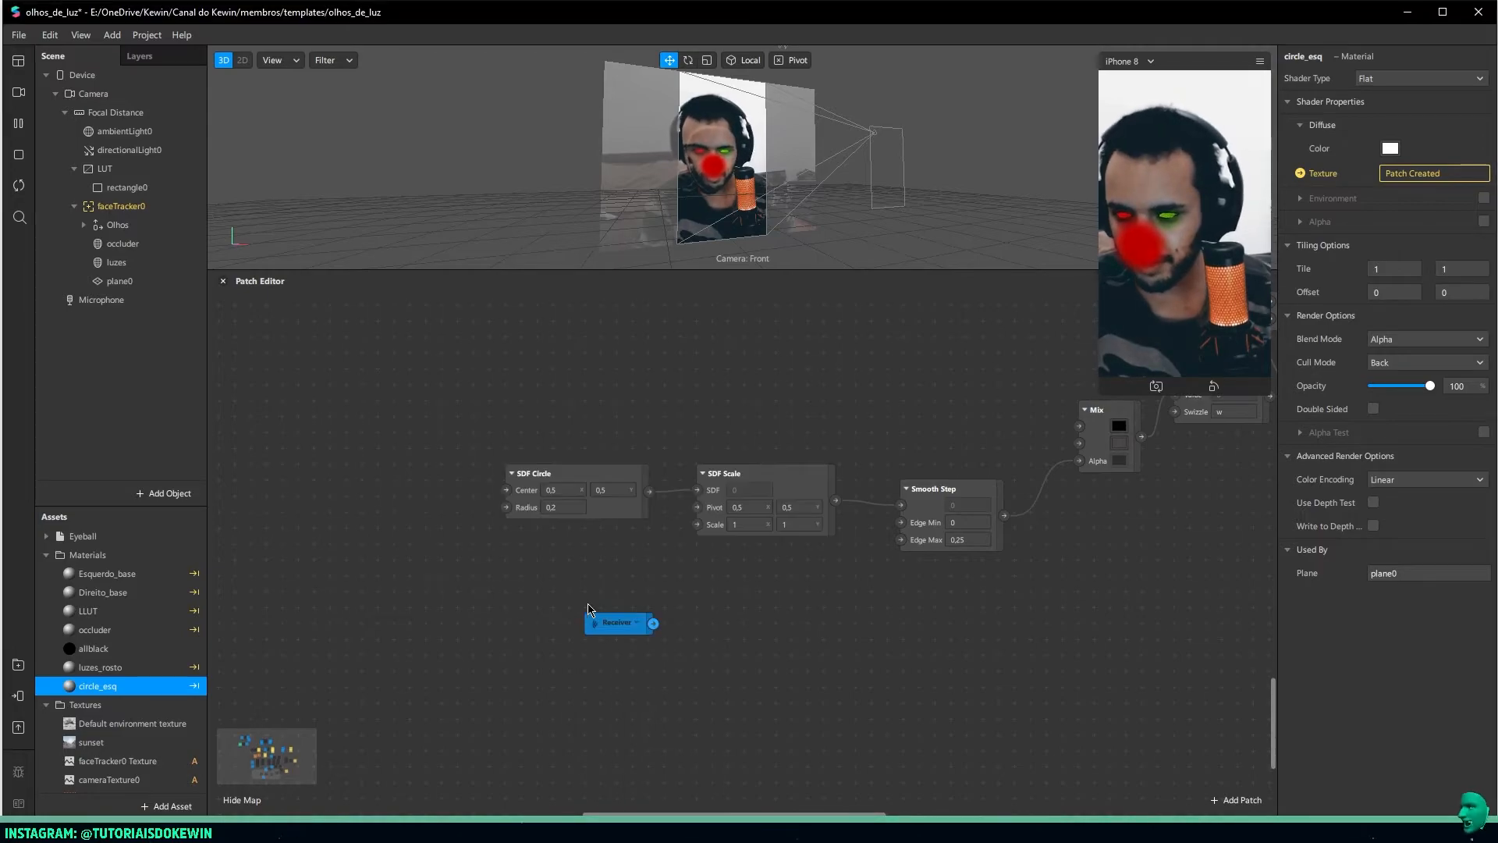
{"action": "left_click", "coordinate": [640, 623]}
{"action": "left_click", "coordinate": [667, 706]}
Feed the openness receiver into both inputs of a new Vector 2 Pack and connect it to the SDF Scale's Scale input
{"action": "mouse_move", "coordinate": [632, 630]}
{"action": "left_mouse_down"}
{"action": "mouse_move", "coordinate": [515, 617]}
{"action": "mouse_move", "coordinate": [637, 607]}
{"action": "left_mouse_up"}
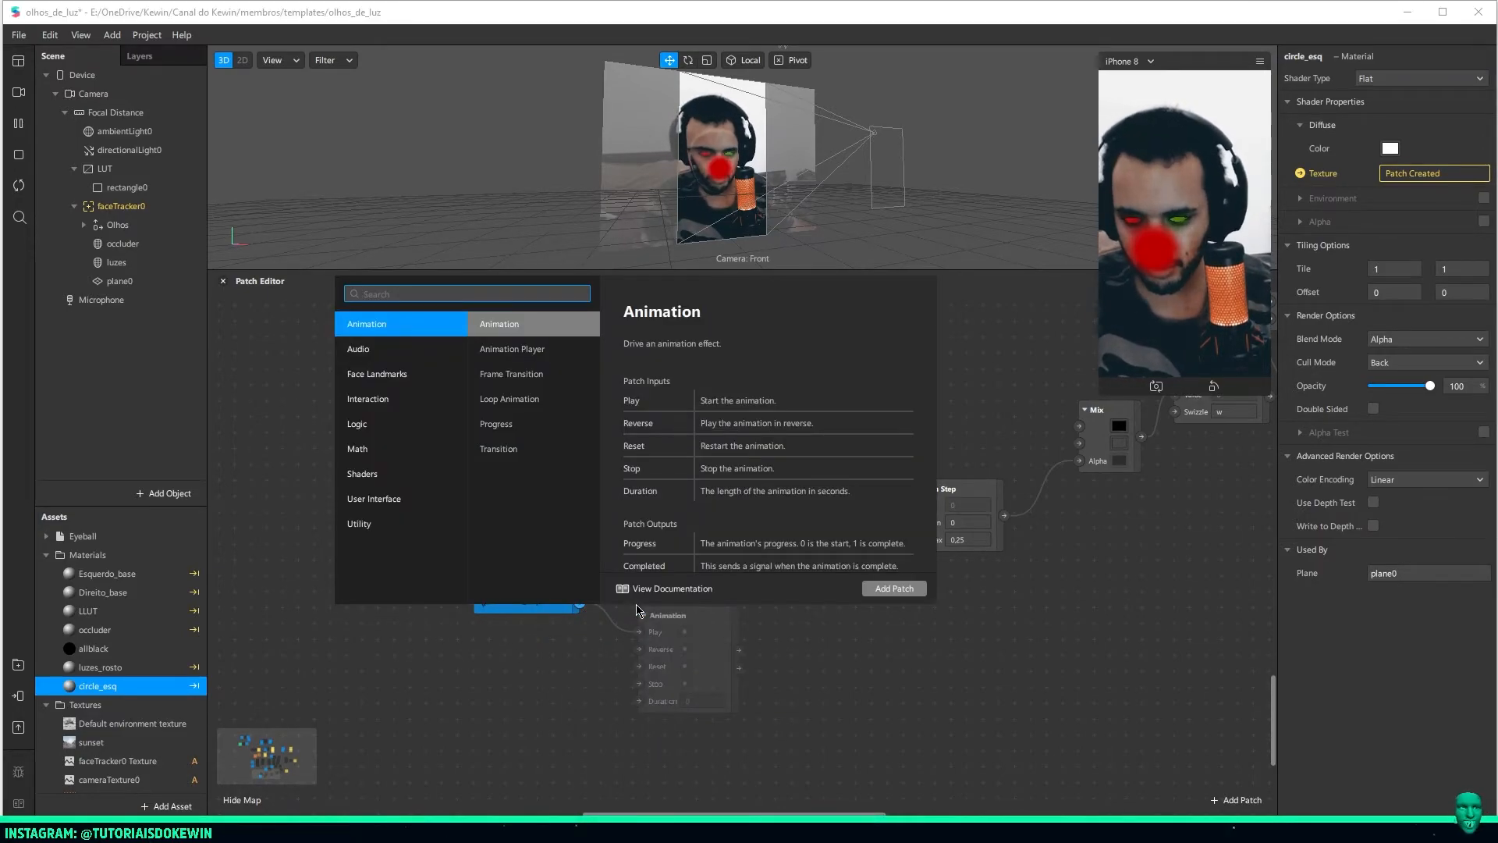
{"action": "type", "text": "t"}
{"action": "key", "text": "BackSpace"}
{"action": "type", "text": "pack"}
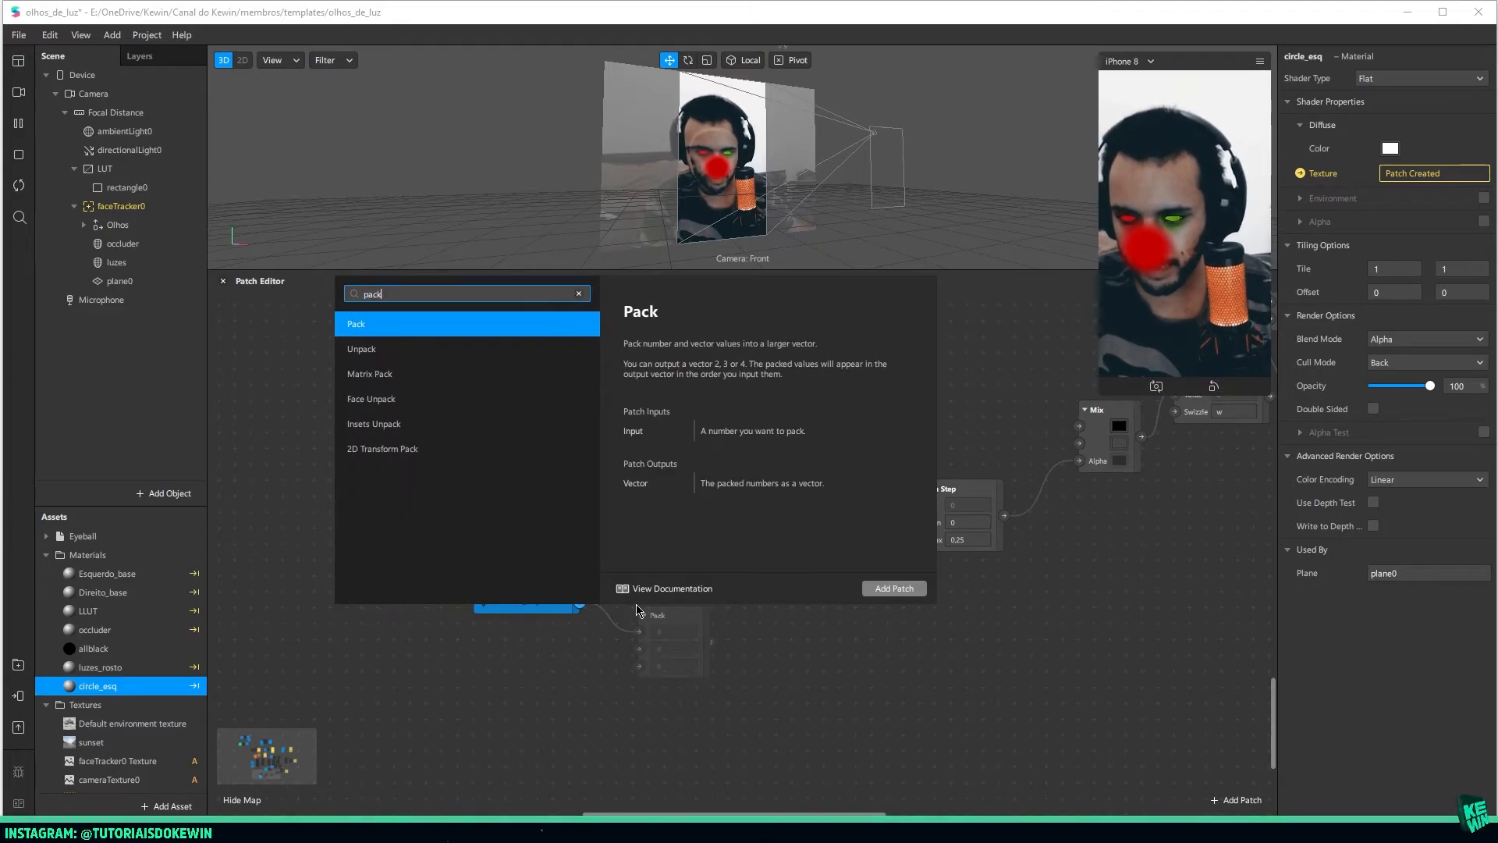
{"action": "key", "text": "Return"}
{"action": "left_click_drag", "start_coordinate": [662, 613], "coordinate": [697, 524]}
{"action": "left_click", "coordinate": [662, 659]}
{"action": "left_click", "coordinate": [664, 680]}
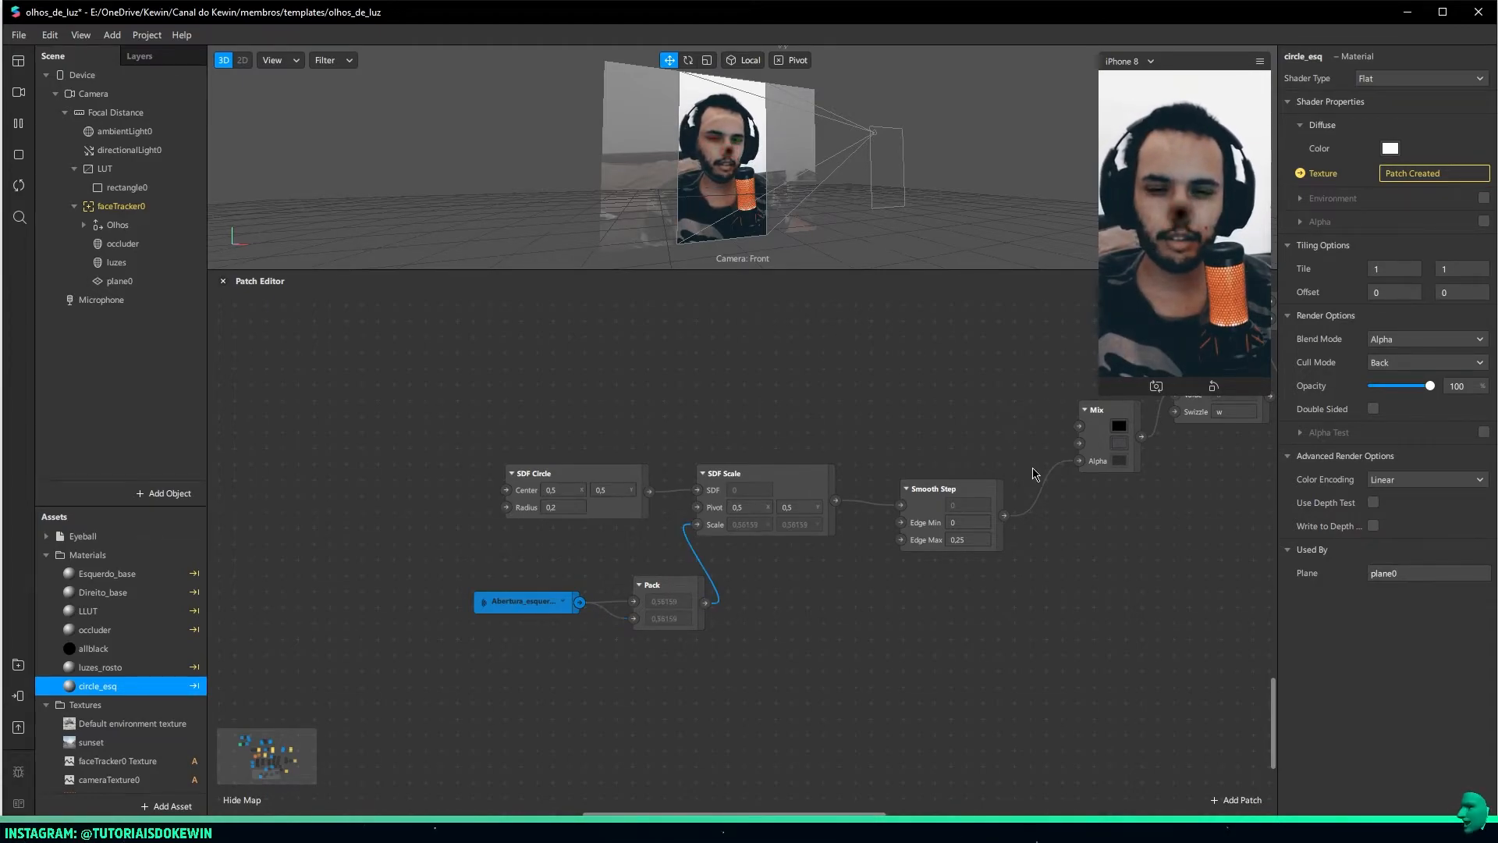
Feed the openness receiver into the progress of a new Transition patch and delete the Pack it replaces
{"action": "left_click_drag", "start_coordinate": [537, 604], "coordinate": [458, 603]}
{"action": "left_click_drag", "start_coordinate": [674, 627], "coordinate": [658, 706]}
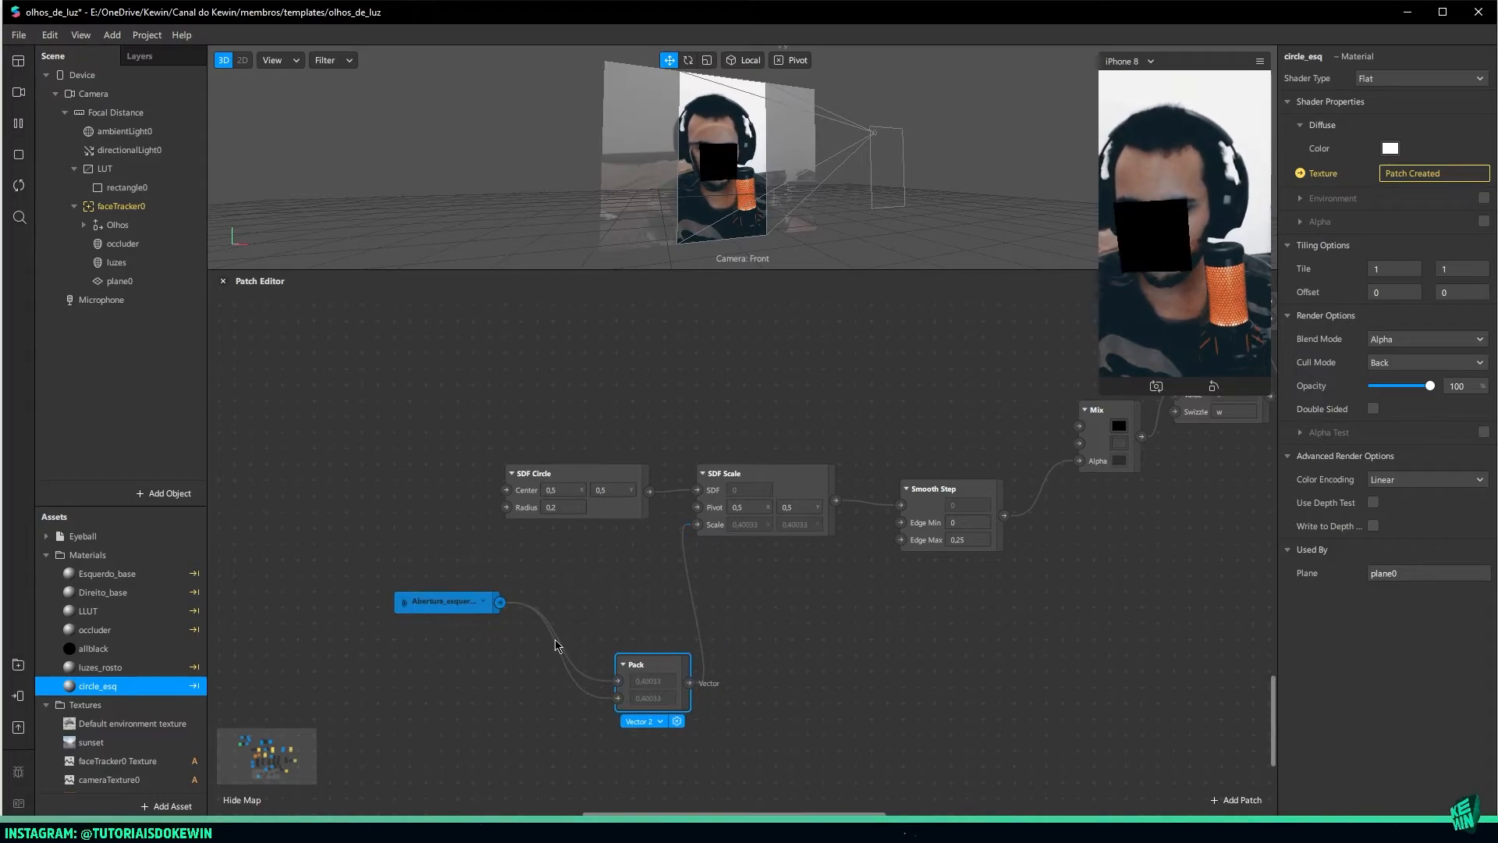
{"action": "double_click", "coordinate": [587, 600]}
{"action": "type", "text": "trans"}
{"action": "key", "text": "Return"}
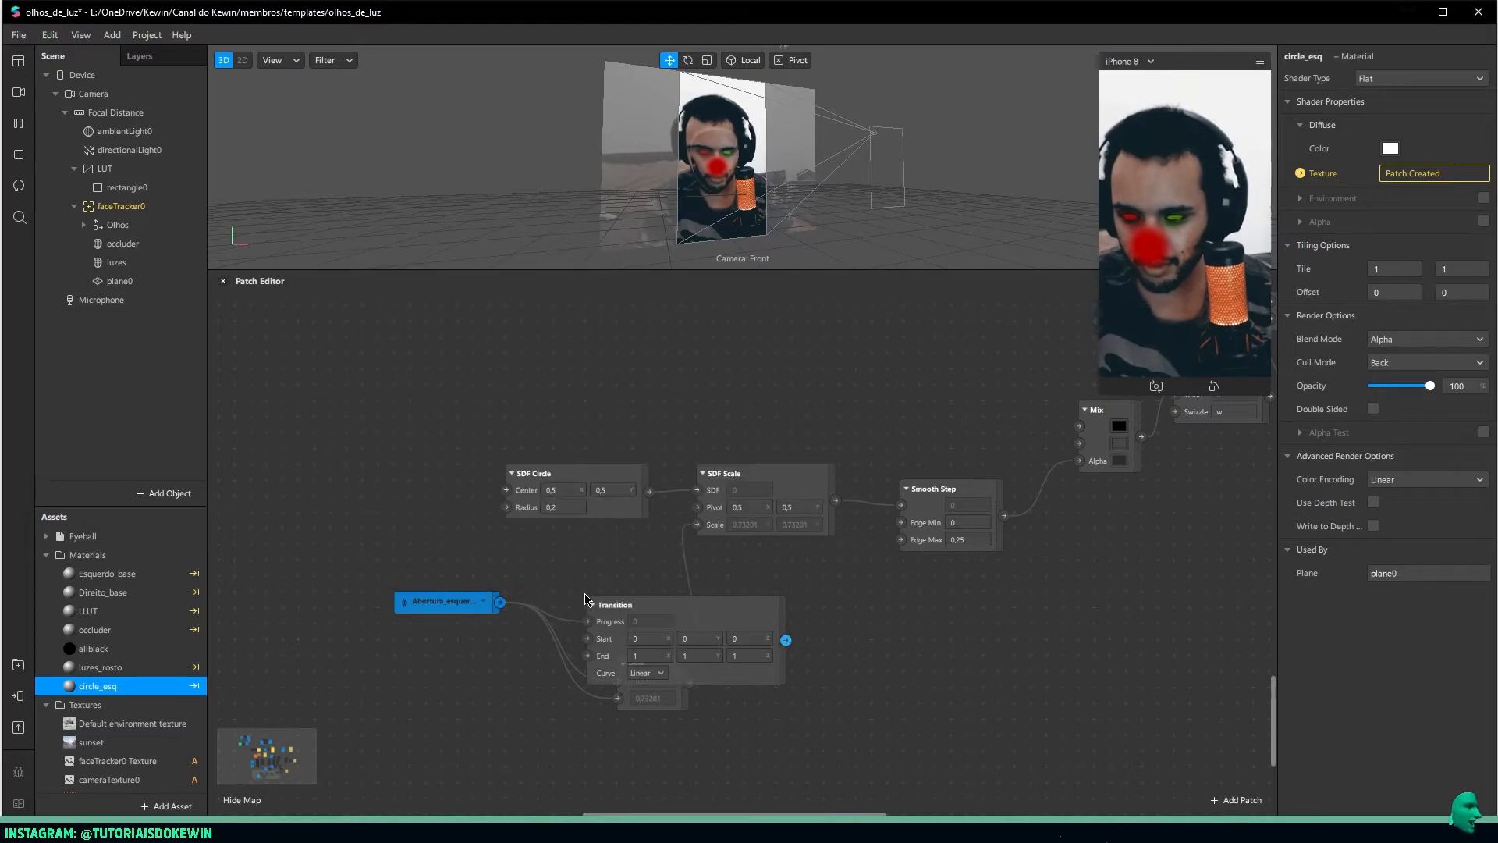
{"action": "left_click_drag", "start_coordinate": [646, 689], "coordinate": [647, 715]}
{"action": "key", "text": "Delete"}
Set the Transition to Vector 2 with Start 0.1, 0.1 and connect it to the SDF Scale's Scale input
{"action": "left_click", "coordinate": [676, 642]}
{"action": "left_click", "coordinate": [677, 696]}
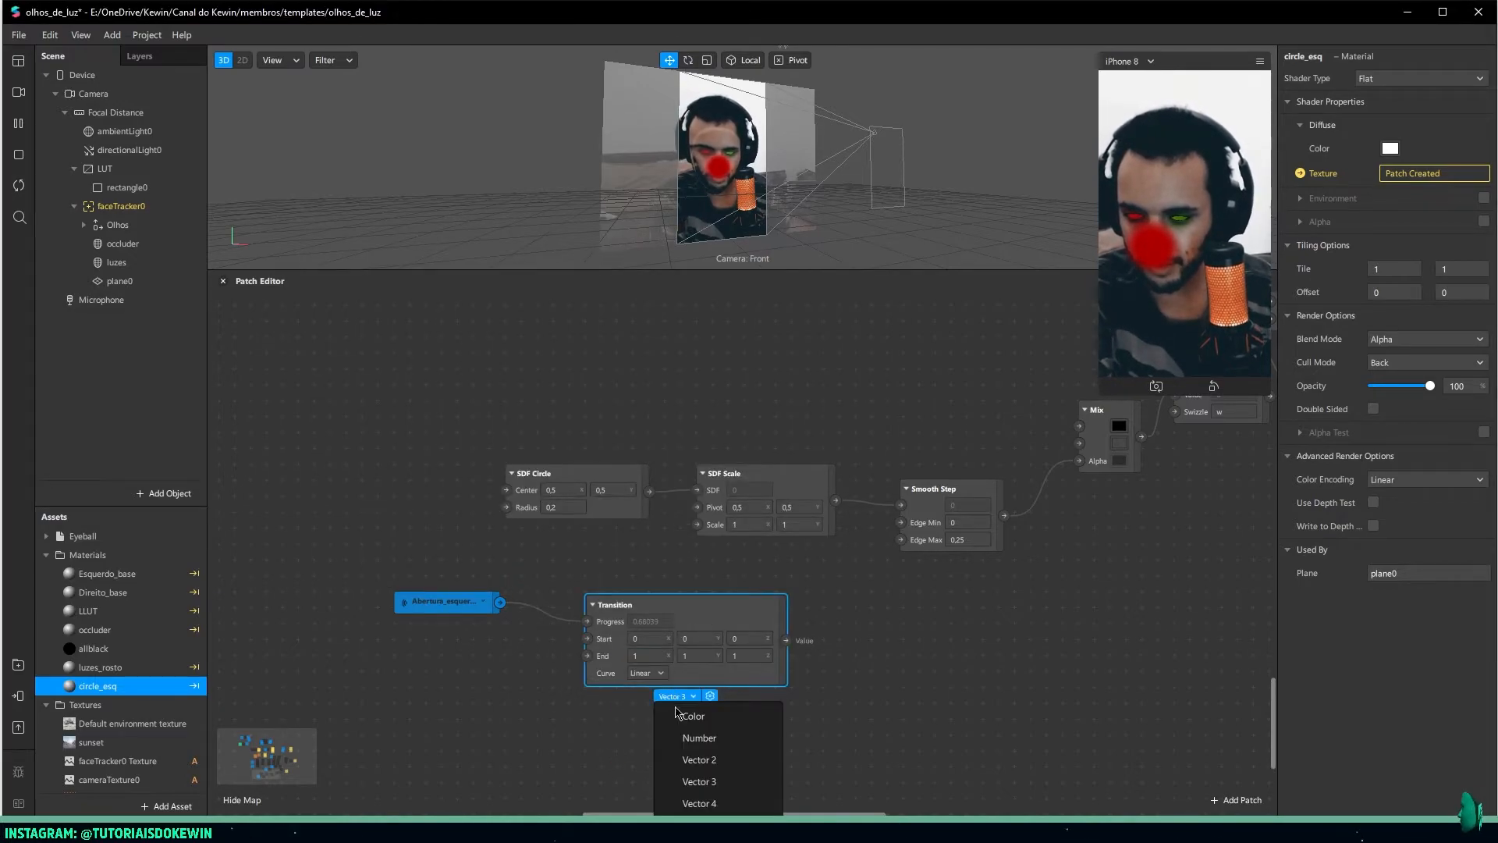
{"action": "left_click", "coordinate": [689, 758]}
{"action": "left_click", "coordinate": [653, 654]}
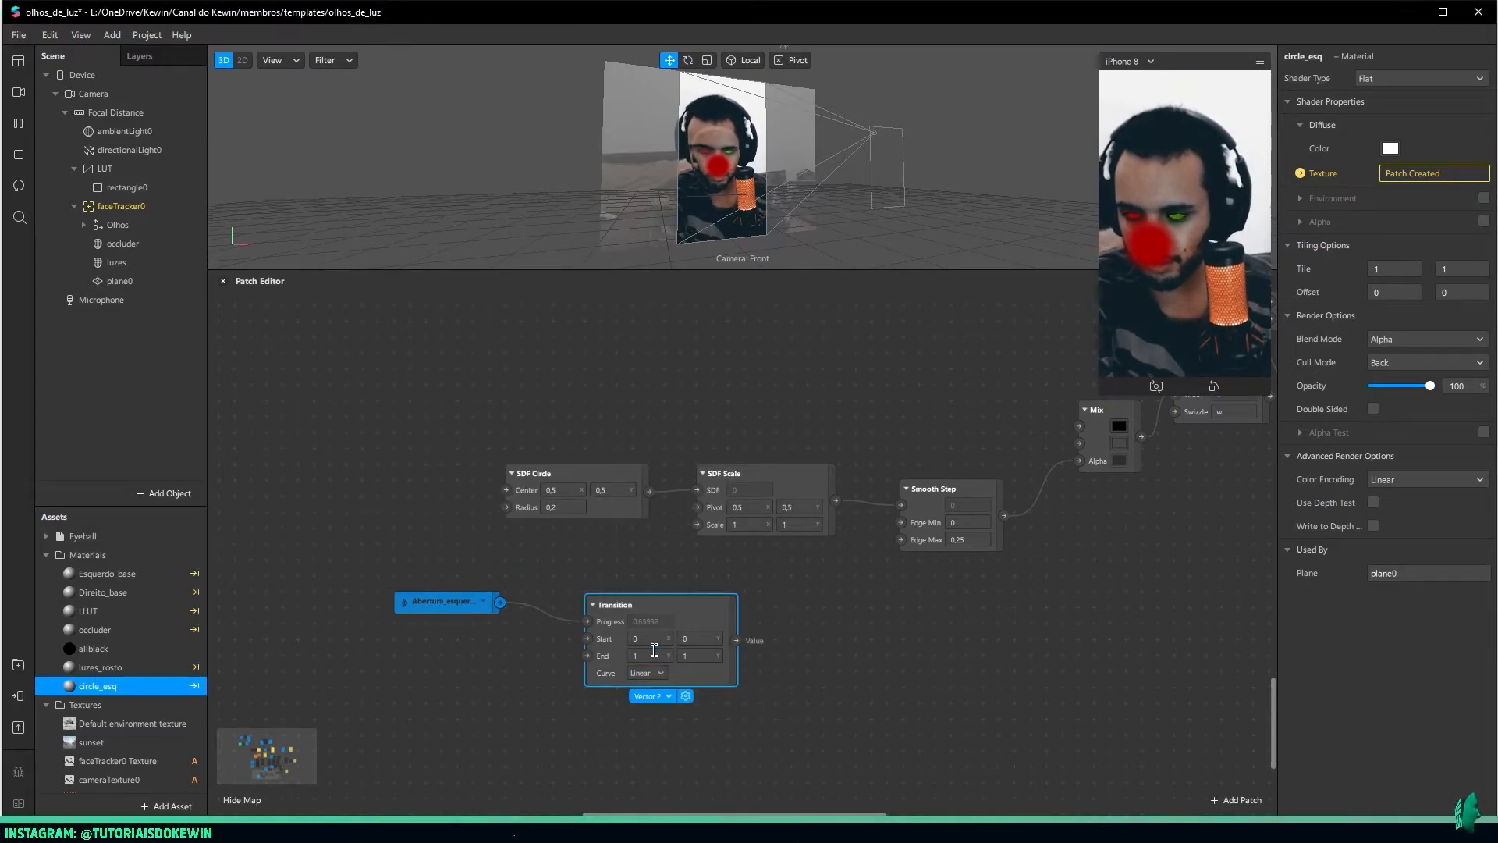
{"action": "left_click_drag", "start_coordinate": [737, 641], "coordinate": [698, 524]}
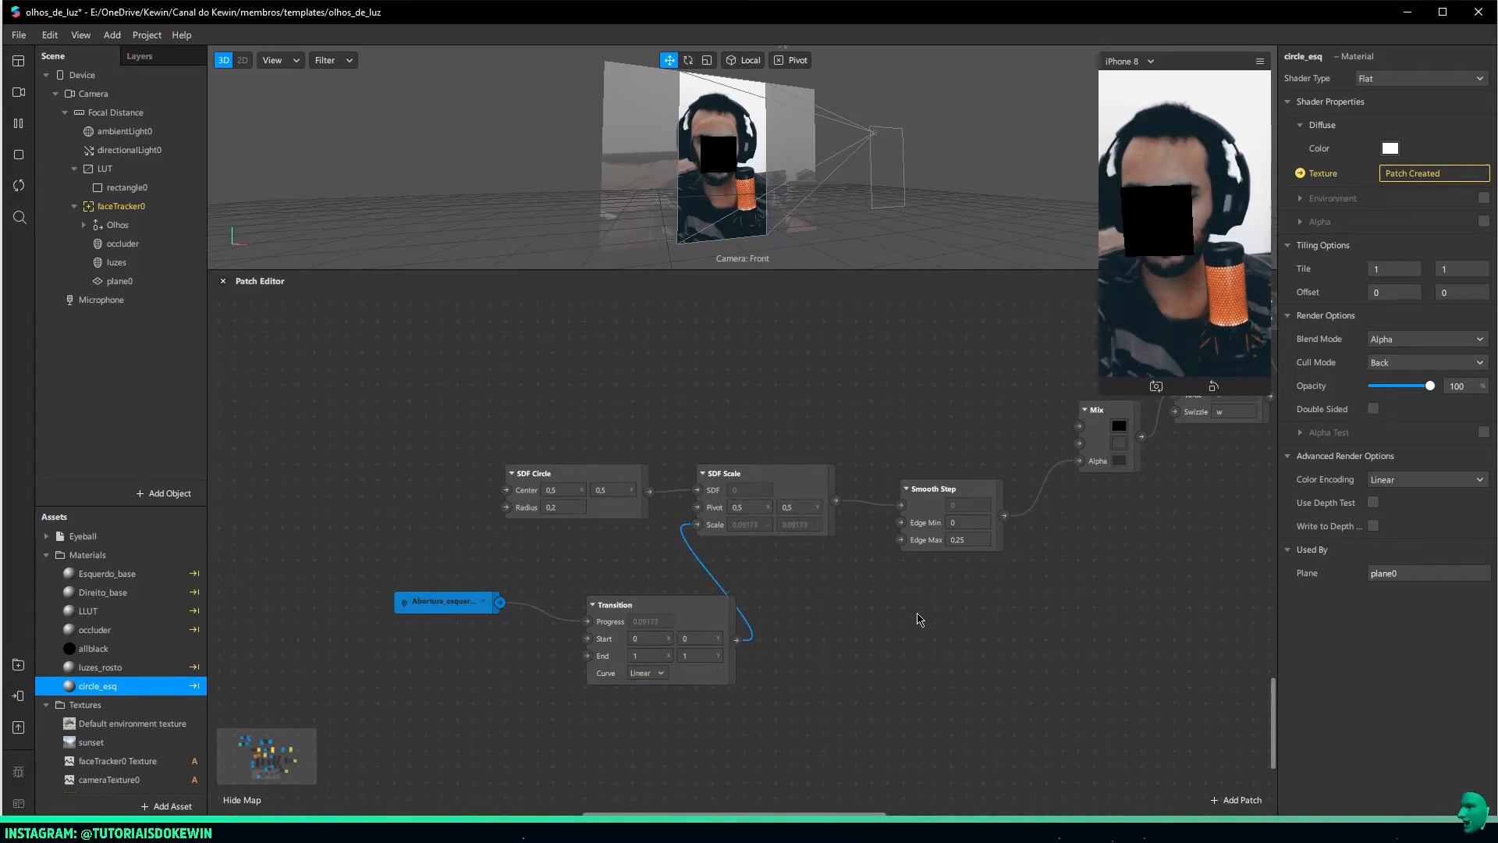
{"action": "left_click", "coordinate": [686, 608]}
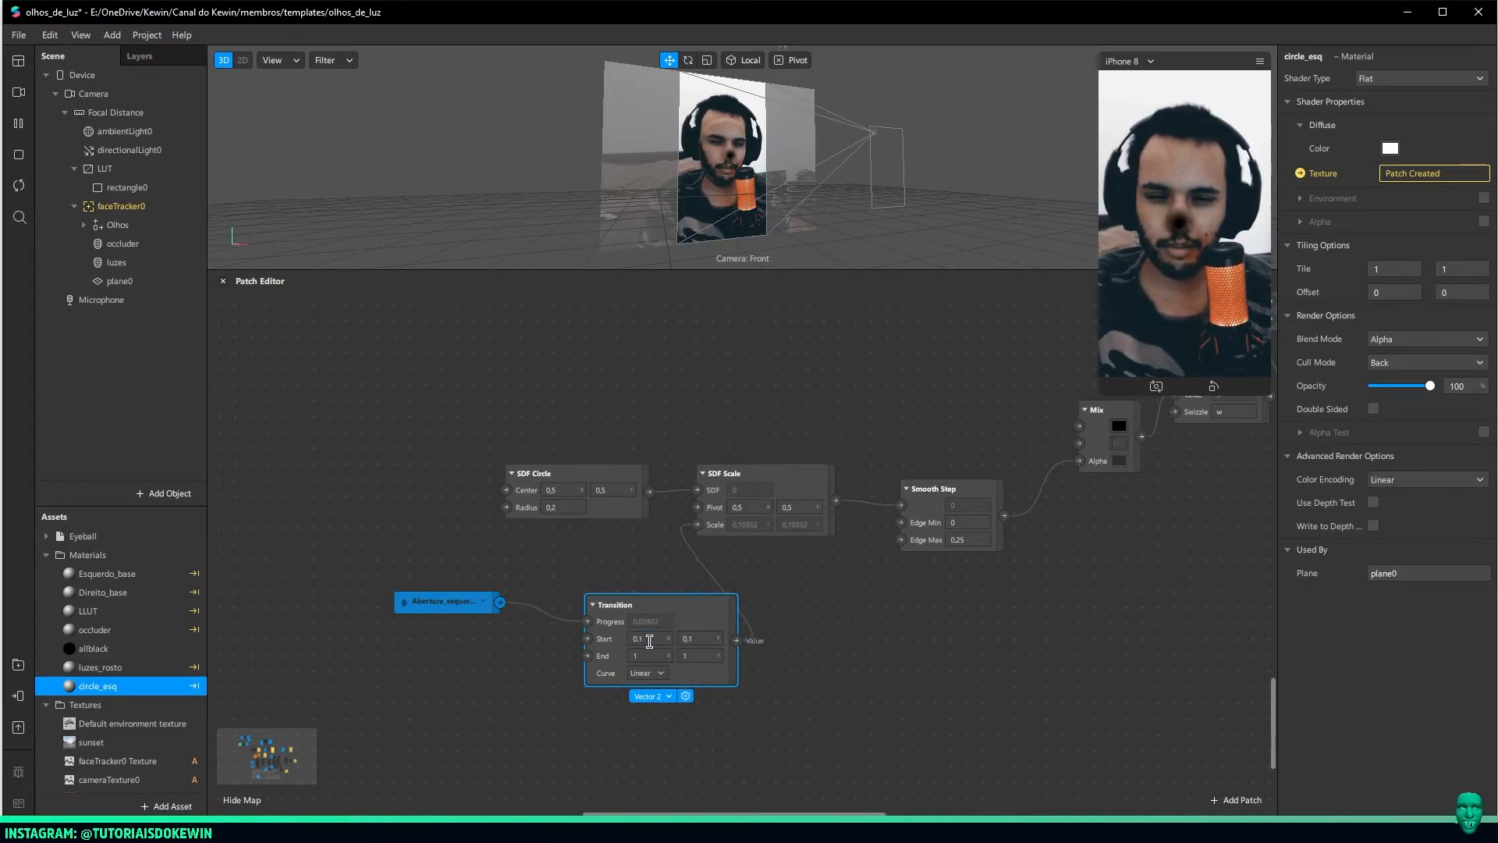
Rename plane0 under the face tracker as plane_esquerdo
{"action": "scroll", "coordinate": [792, 469], "scroll_direction": "down", "scroll_amount": 3}
{"action": "double_click", "coordinate": [109, 282]}
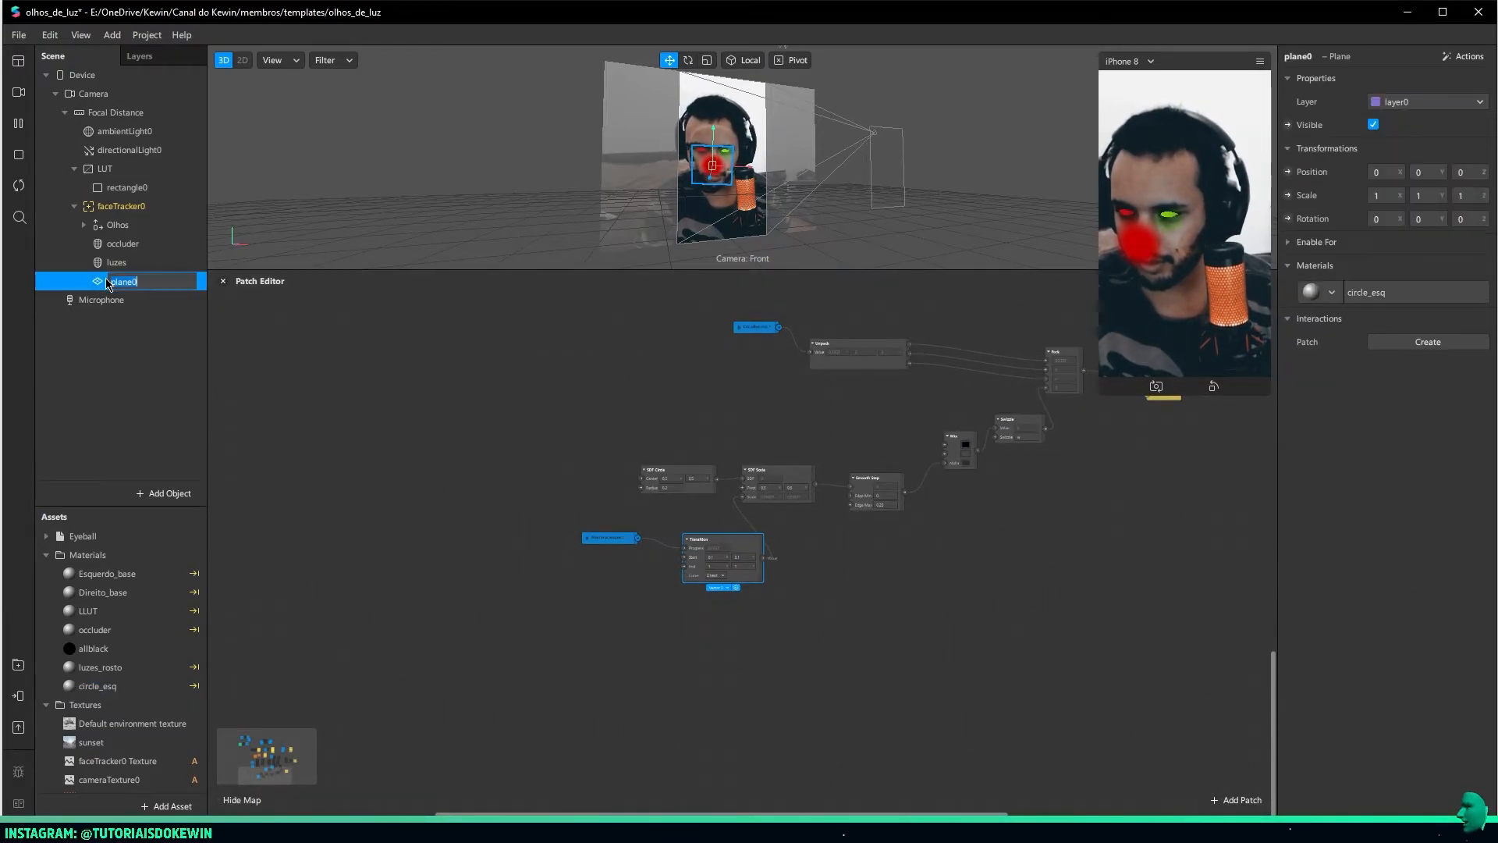
{"action": "type", "text": "plane_esquerdo"}
{"action": "key", "text": "Return"}
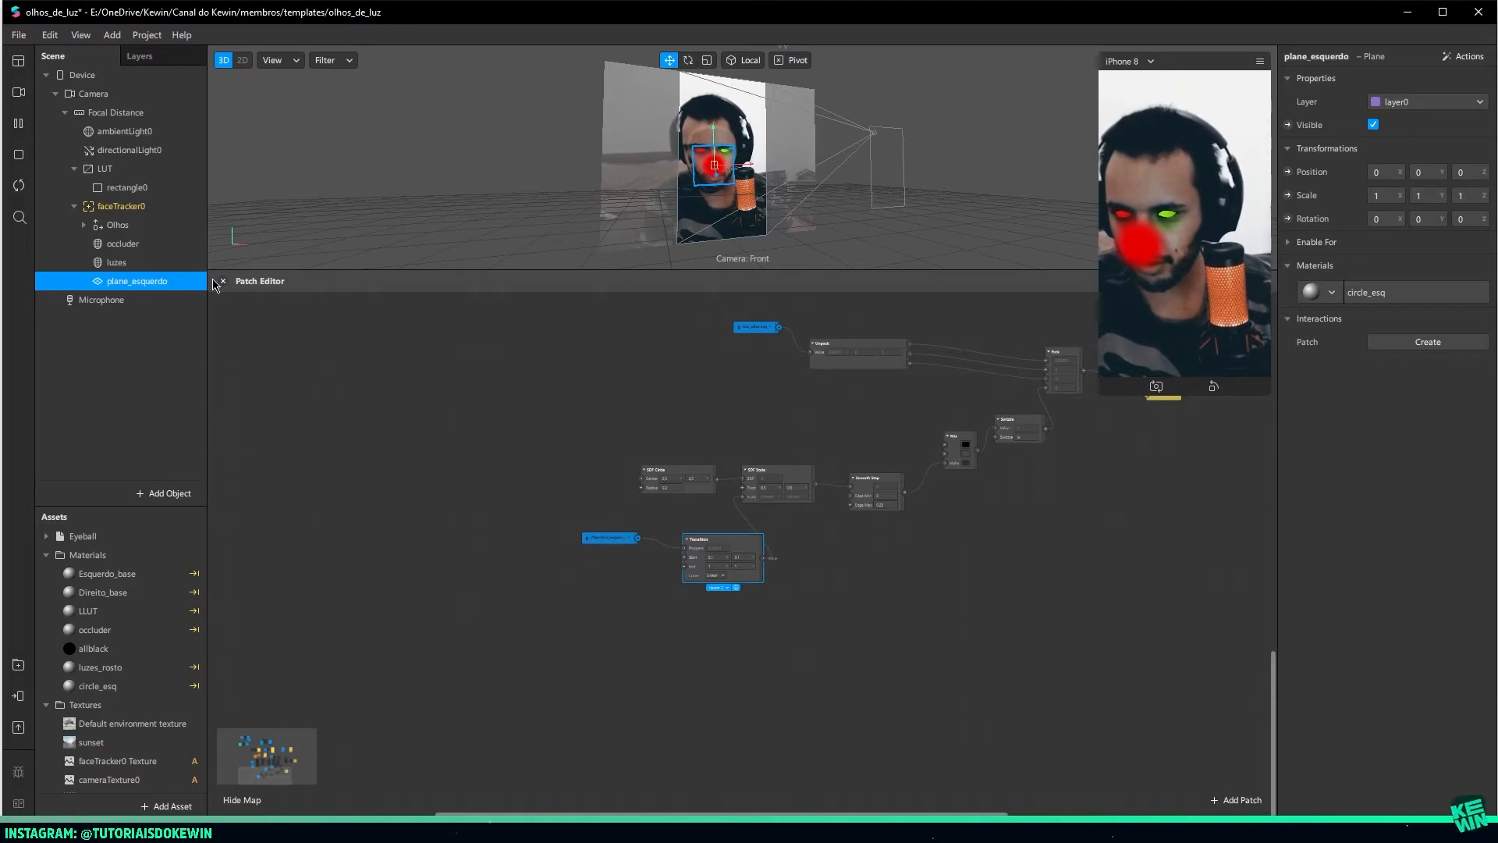
Duplicate plane_esquerdo and rename the copy as plane_dir
{"action": "key", "text": "ctrl+d"}
{"action": "double_click", "coordinate": [176, 302]}
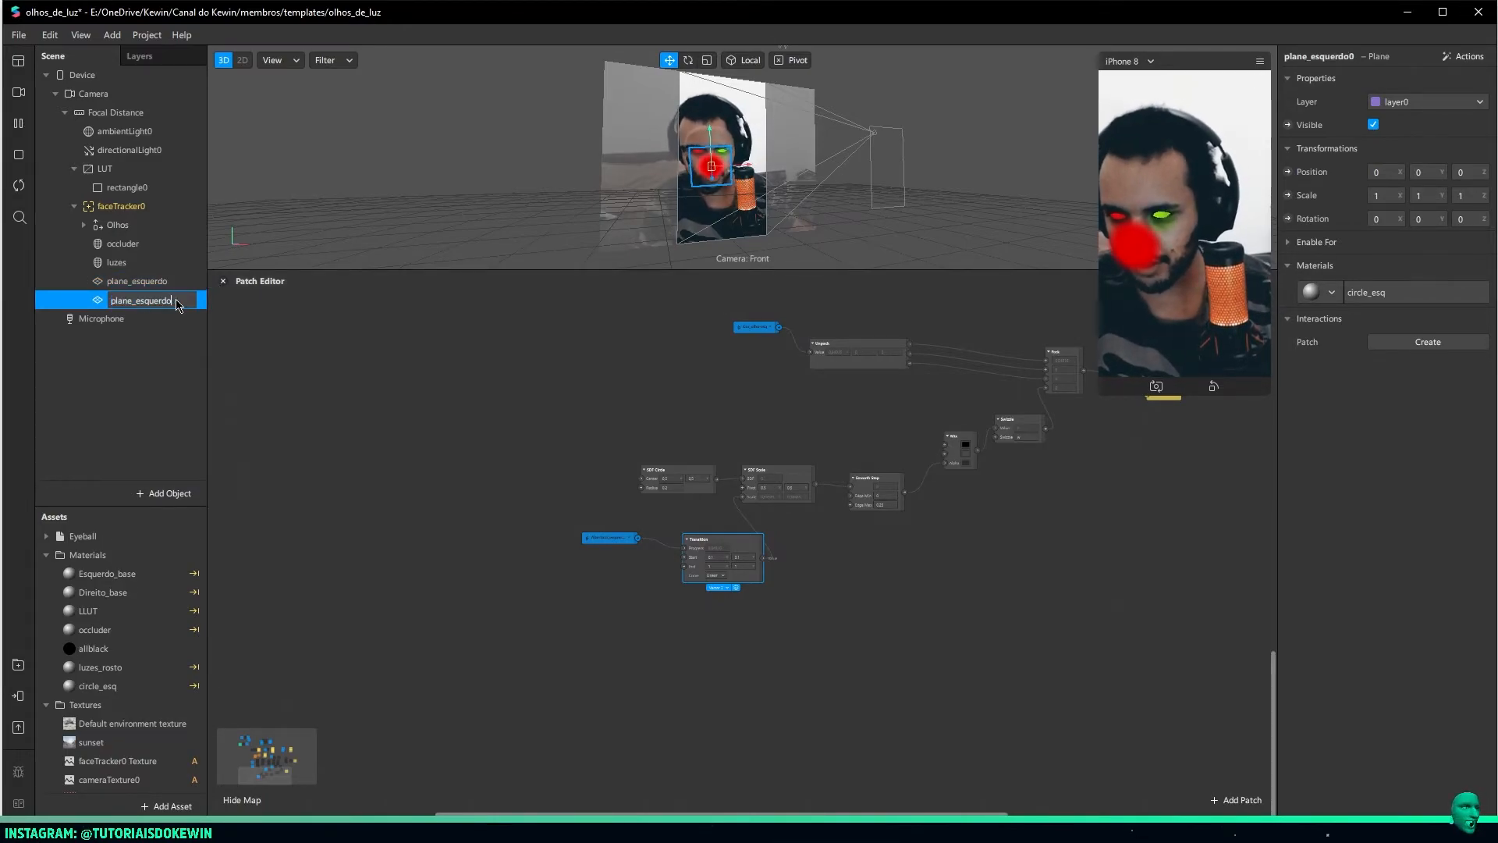
{"action": "type", "text": "dir"}
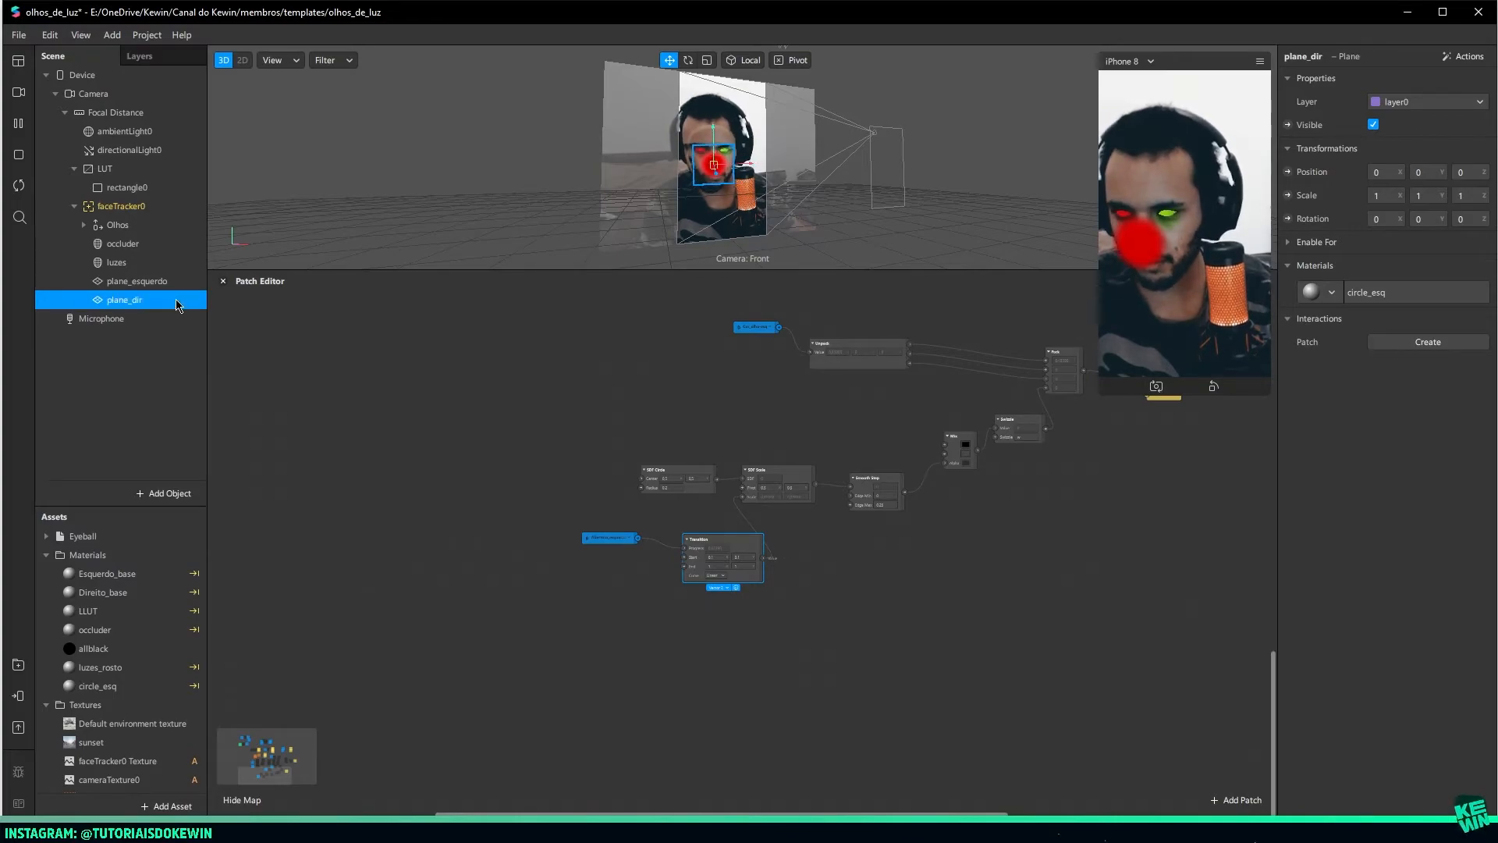
{"action": "key", "text": "Return"}
Duplicate the whole left circle patch chain, apart from its material patch, and place the copy below the original
{"action": "middle_click_drag", "start_coordinate": [929, 587], "coordinate": [920, 552]}
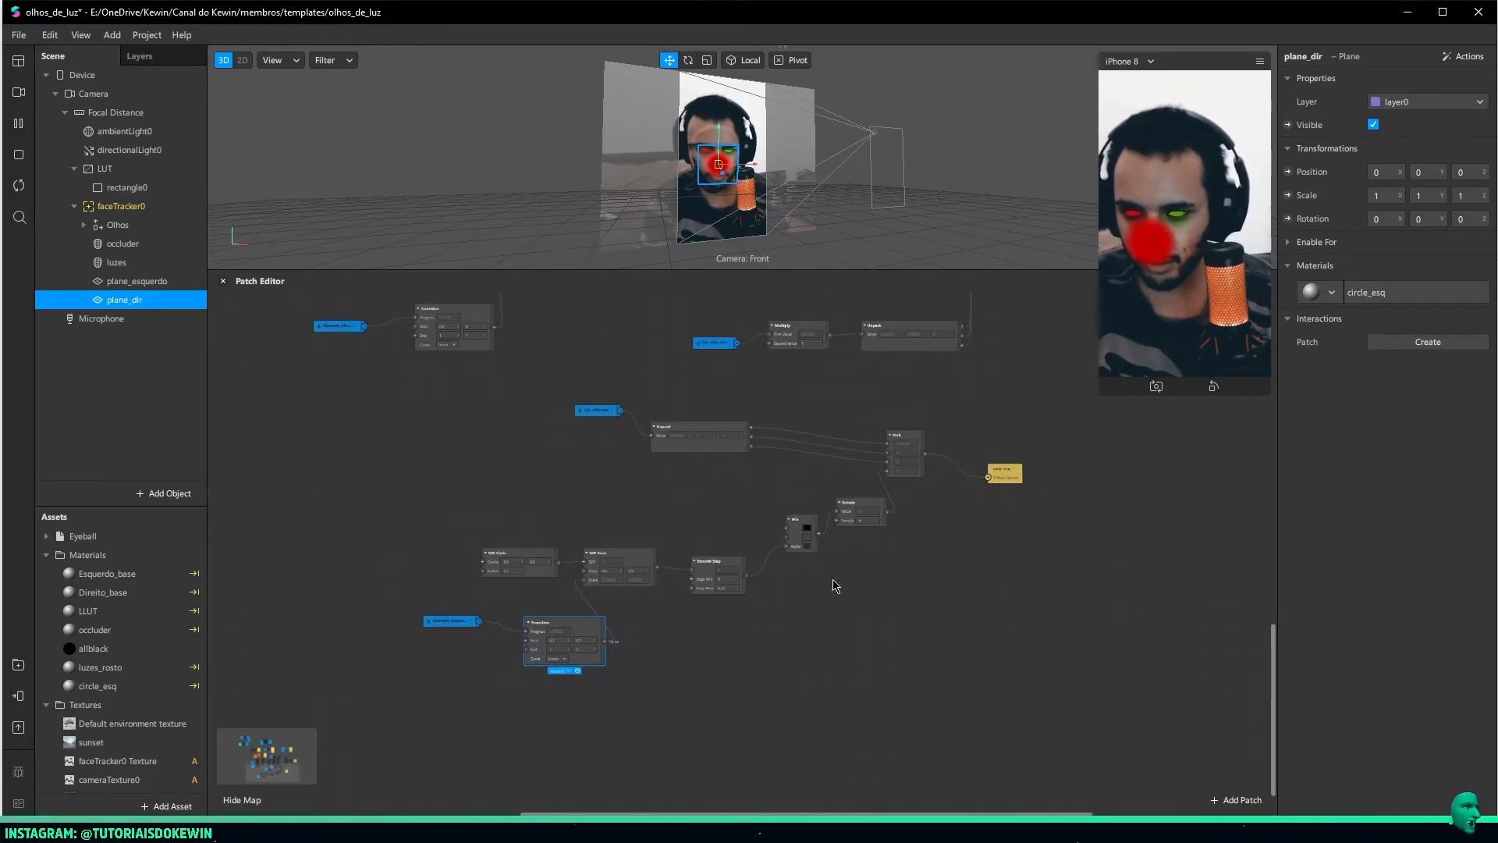
{"action": "left_click_drag", "start_coordinate": [416, 675], "coordinate": [937, 397]}
{"action": "key", "text": "ctrl+d"}
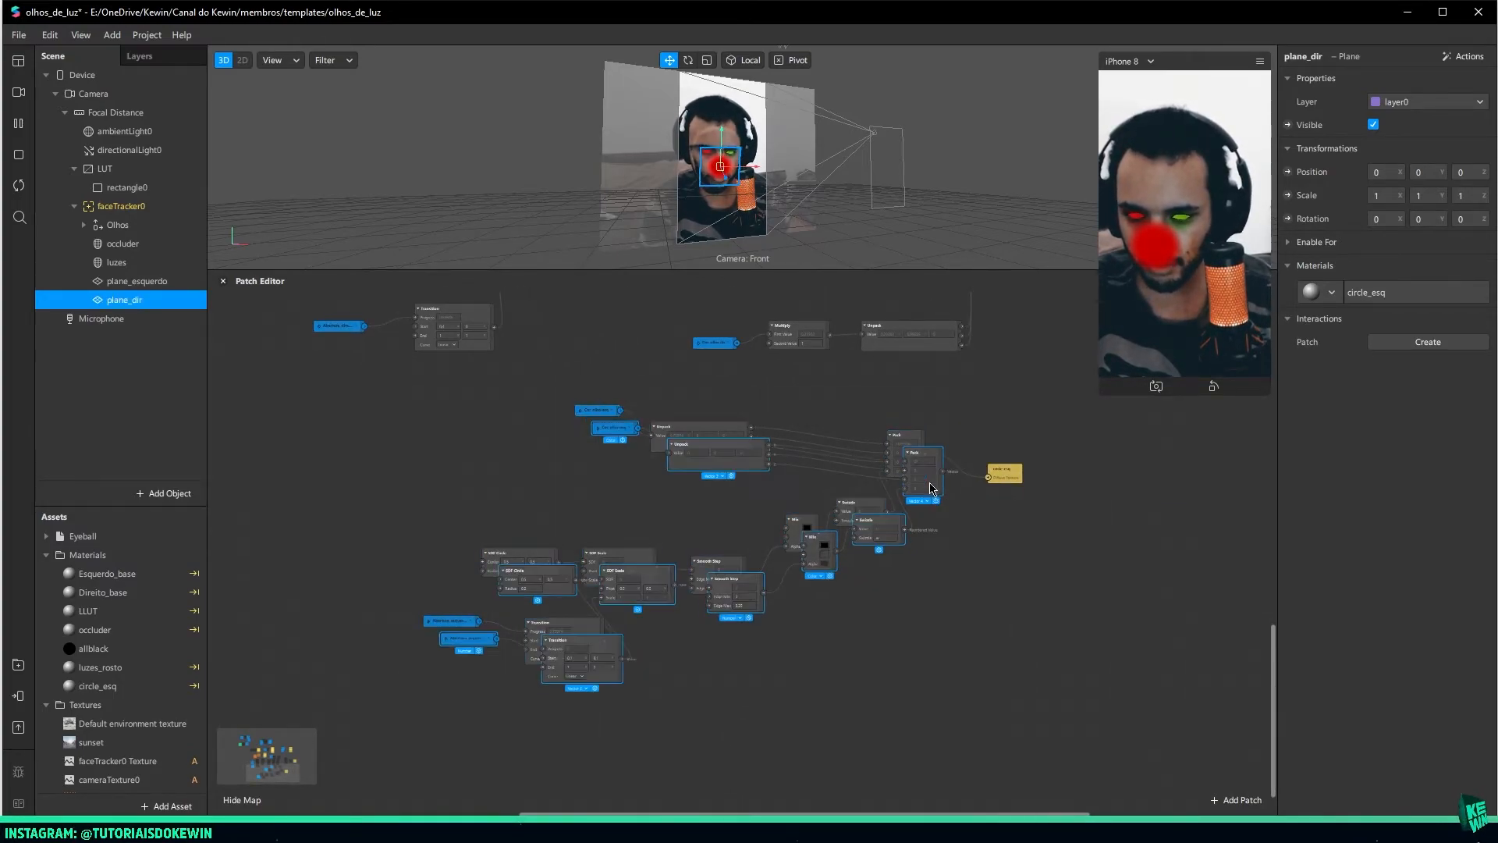
{"action": "left_click_drag", "start_coordinate": [921, 478], "coordinate": [878, 774]}
{"action": "scroll", "coordinate": [984, 726], "scroll_direction": "up", "scroll_amount": 2}
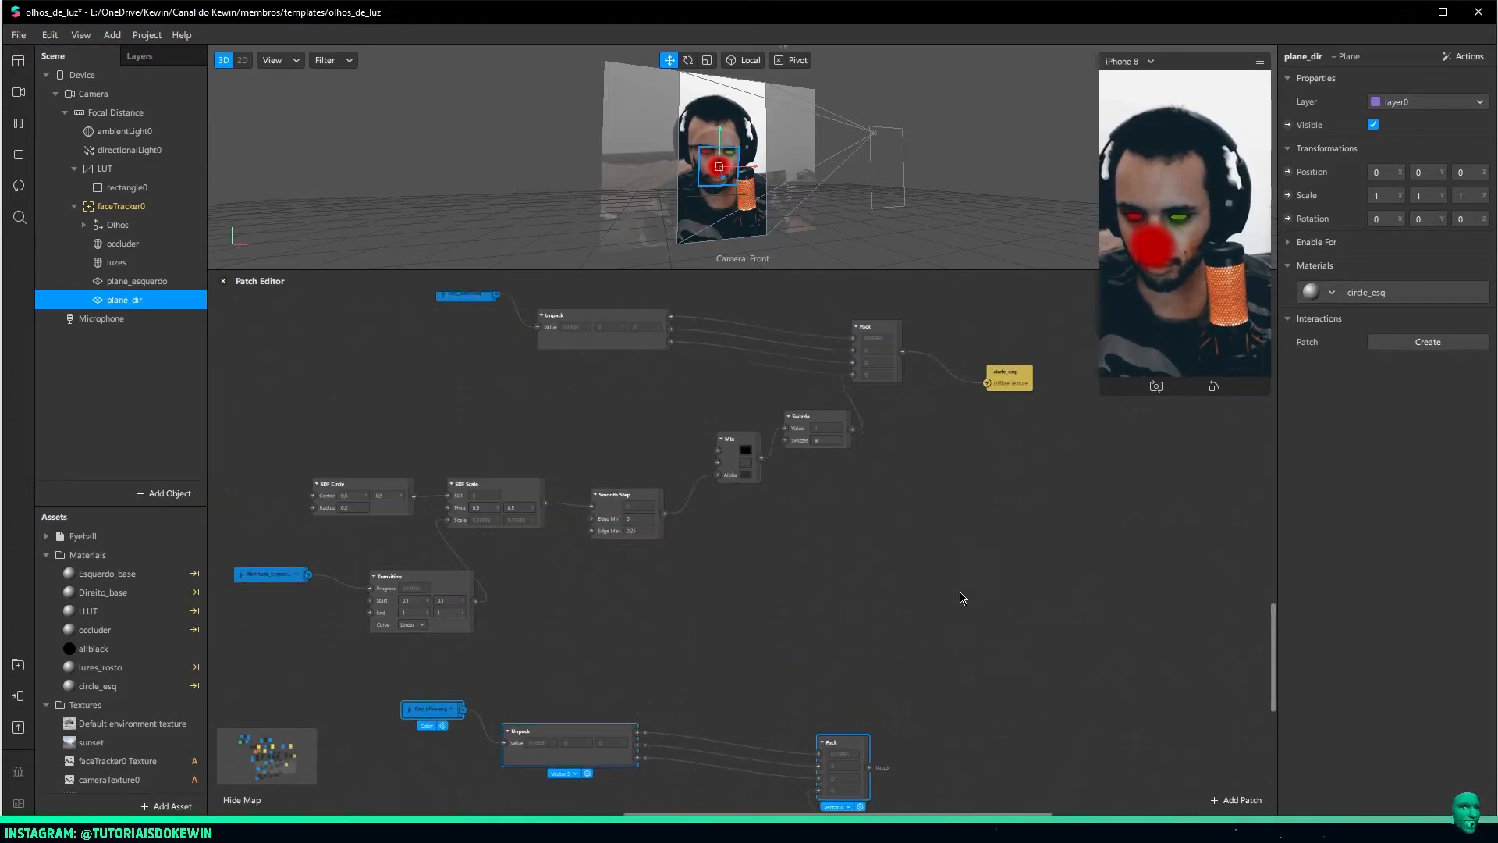
Duplicate the circle_esq material and rename the copy as circle_dir
{"action": "middle_click_drag", "start_coordinate": [969, 633], "coordinate": [919, 425]}
{"action": "double_click", "coordinate": [142, 684]}
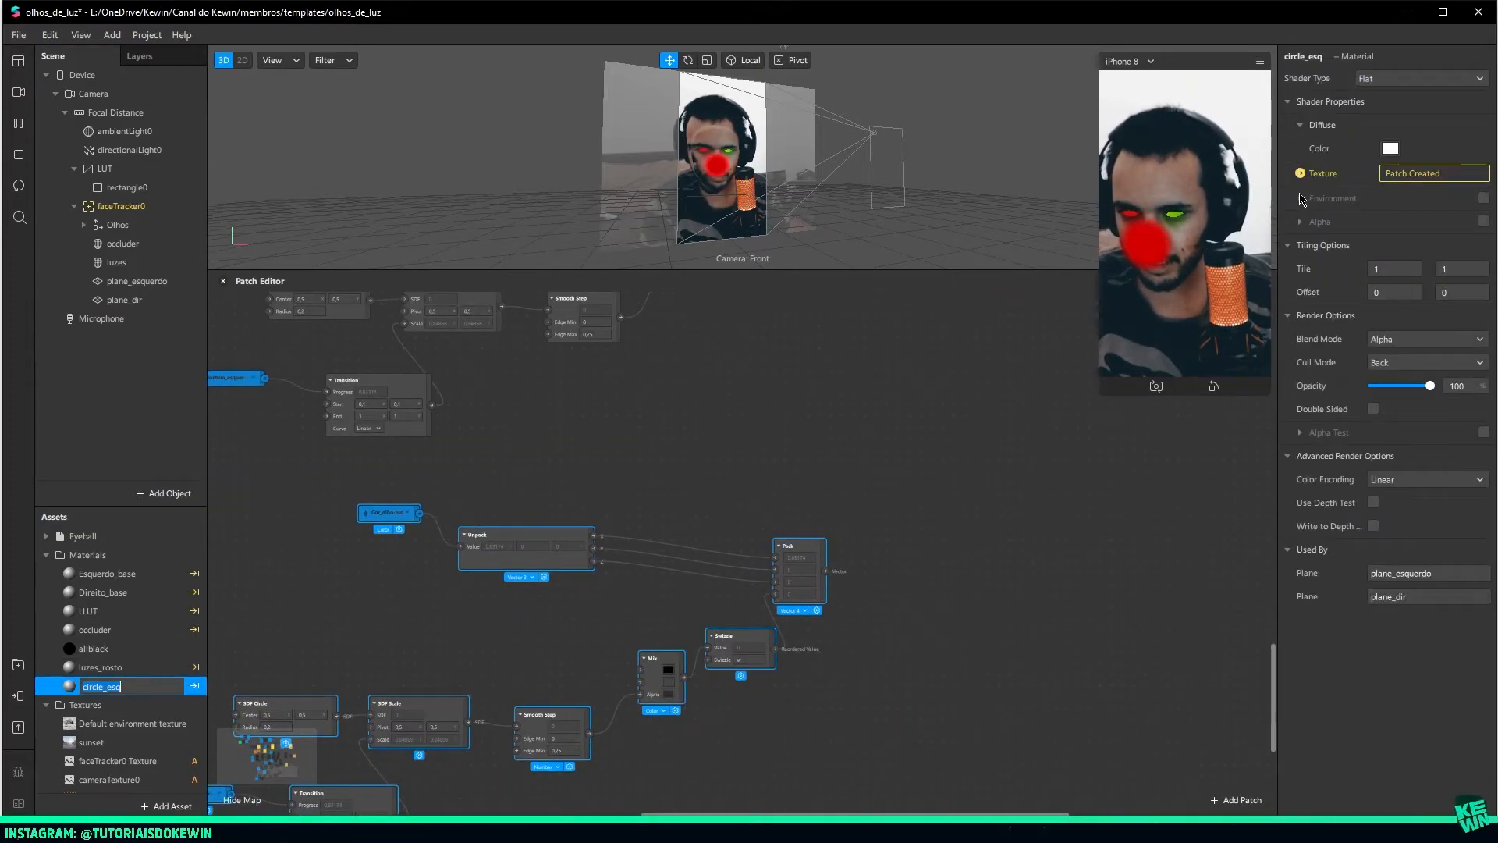
{"action": "key", "text": "ctrl+d"}
{"action": "double_click", "coordinate": [151, 707]}
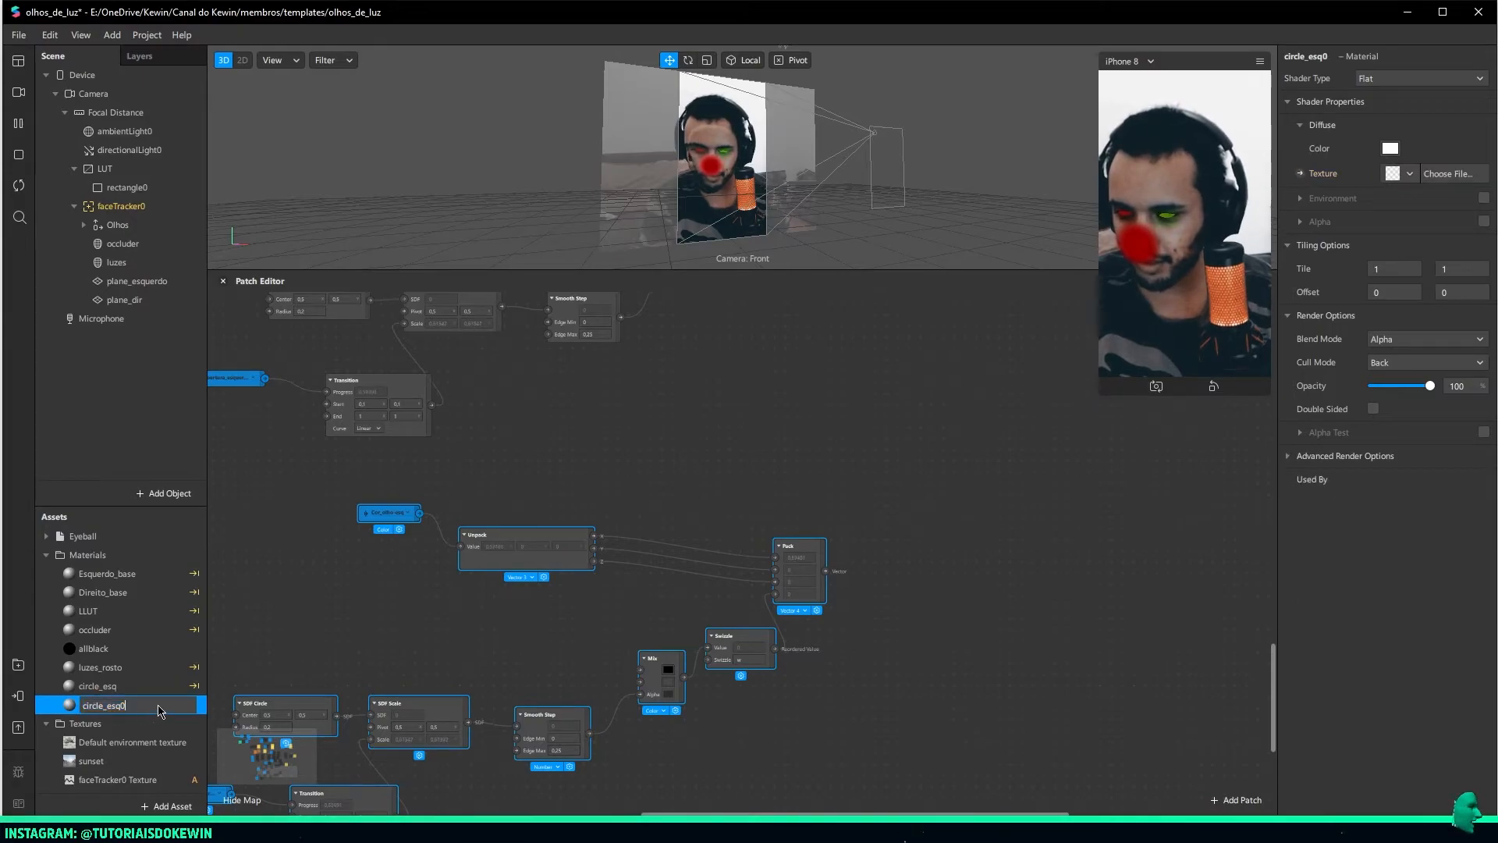
{"action": "type", "text": "circle_dir"}
{"action": "key", "text": "Return"}
Create a texture patch for circle_dir and connect the duplicated chain's Pack to it
{"action": "scroll", "coordinate": [882, 539], "scroll_direction": "down", "scroll_amount": 3}
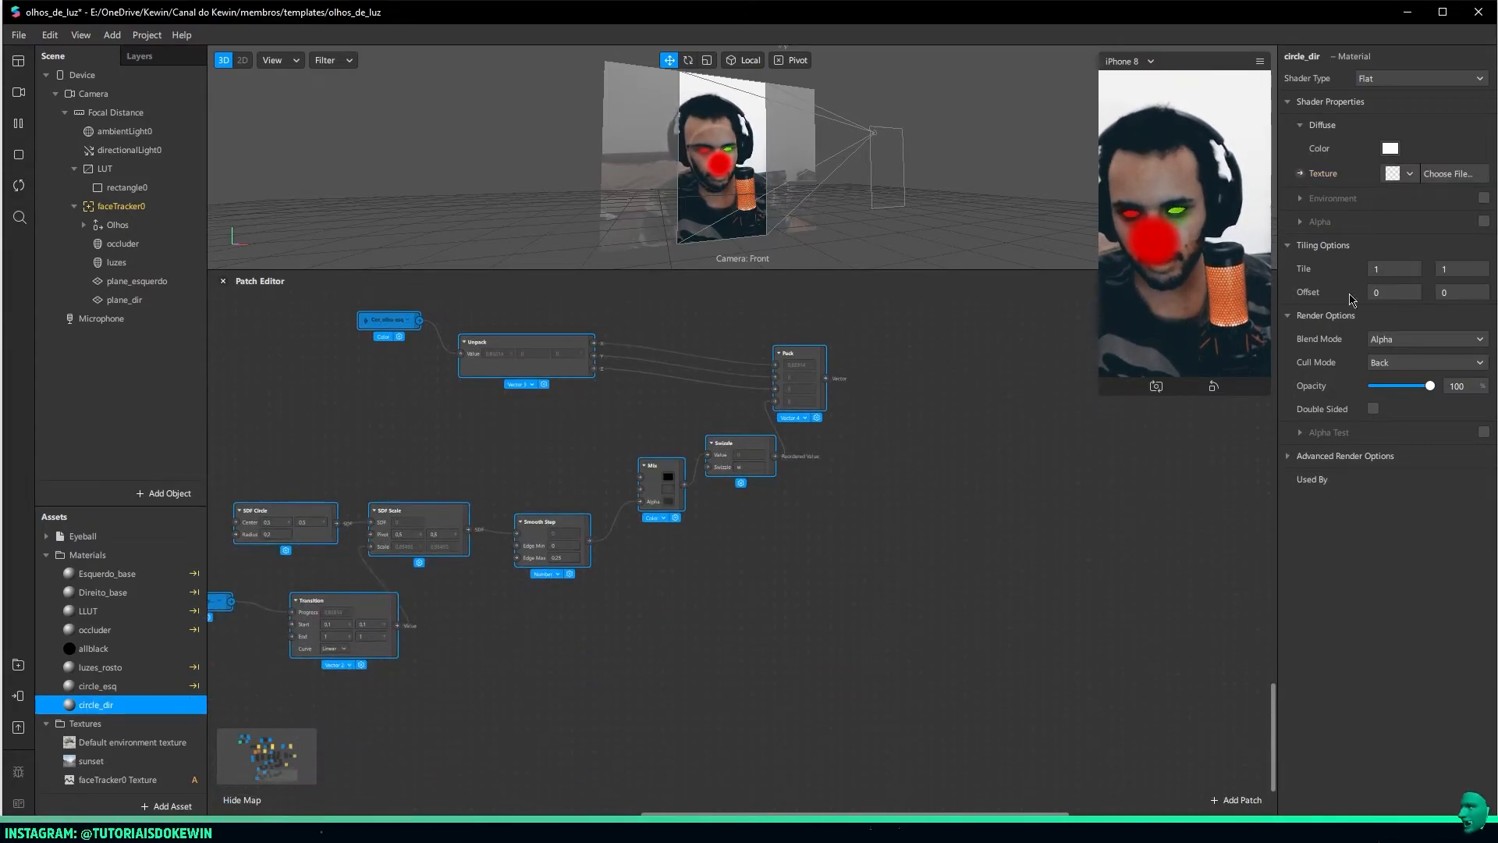
{"action": "left_click", "coordinate": [1300, 174]}
{"action": "left_click_drag", "start_coordinate": [768, 568], "coordinate": [865, 388]}
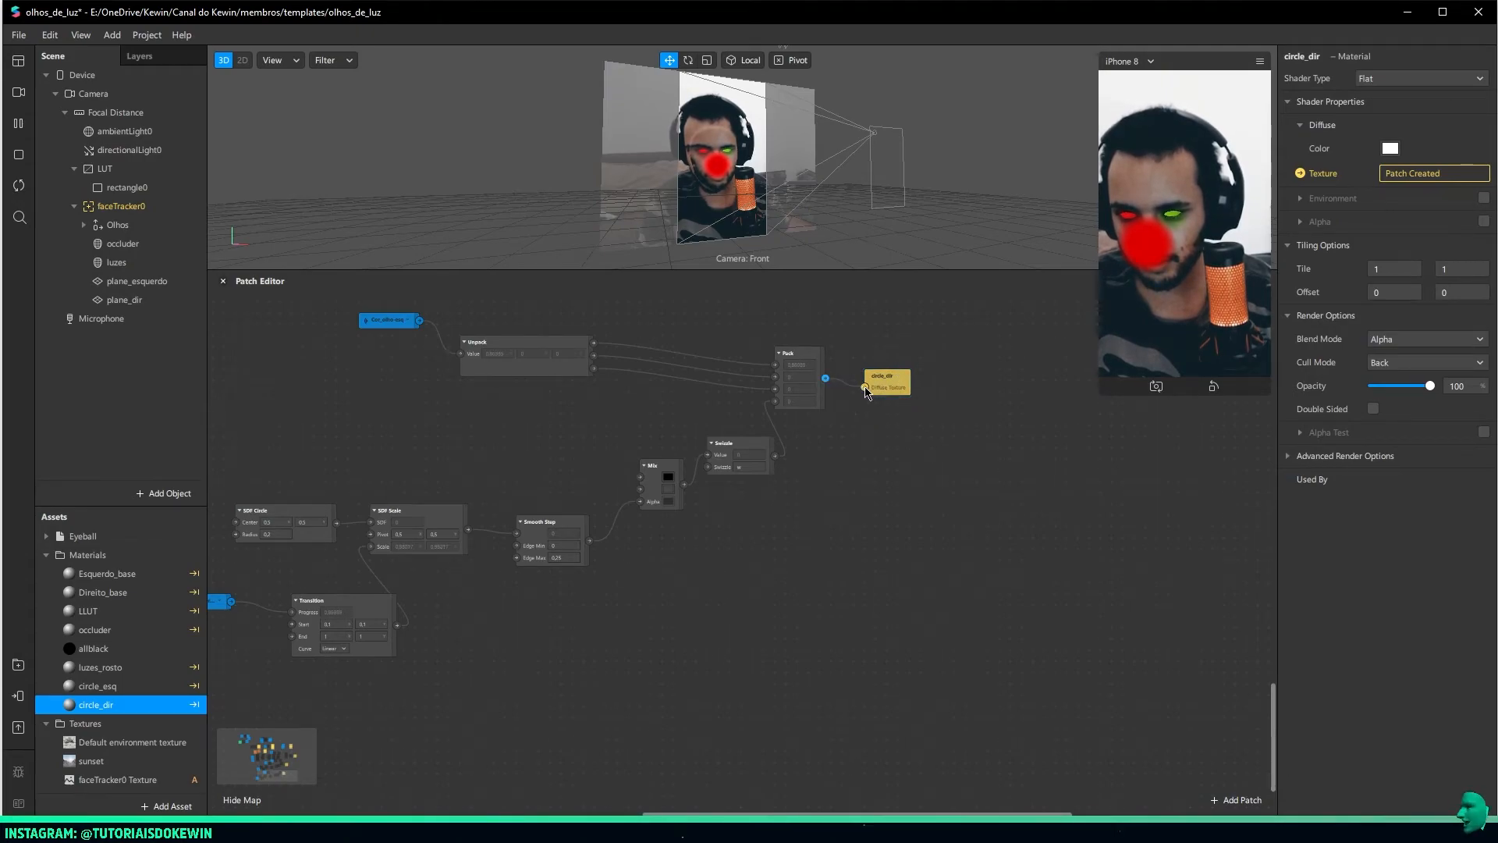
Switch the duplicated chain's receivers to Cor_olho-dir and the right eye's openness signal
{"action": "scroll", "coordinate": [856, 472], "scroll_direction": "left", "scroll_amount": 10}
{"action": "scroll", "coordinate": [856, 472], "scroll_direction": "up", "scroll_amount": 2}
{"action": "left_click", "coordinate": [819, 380]}
{"action": "left_click", "coordinate": [866, 468]}
{"action": "left_click", "coordinate": [628, 660]}
{"action": "left_click", "coordinate": [663, 786]}
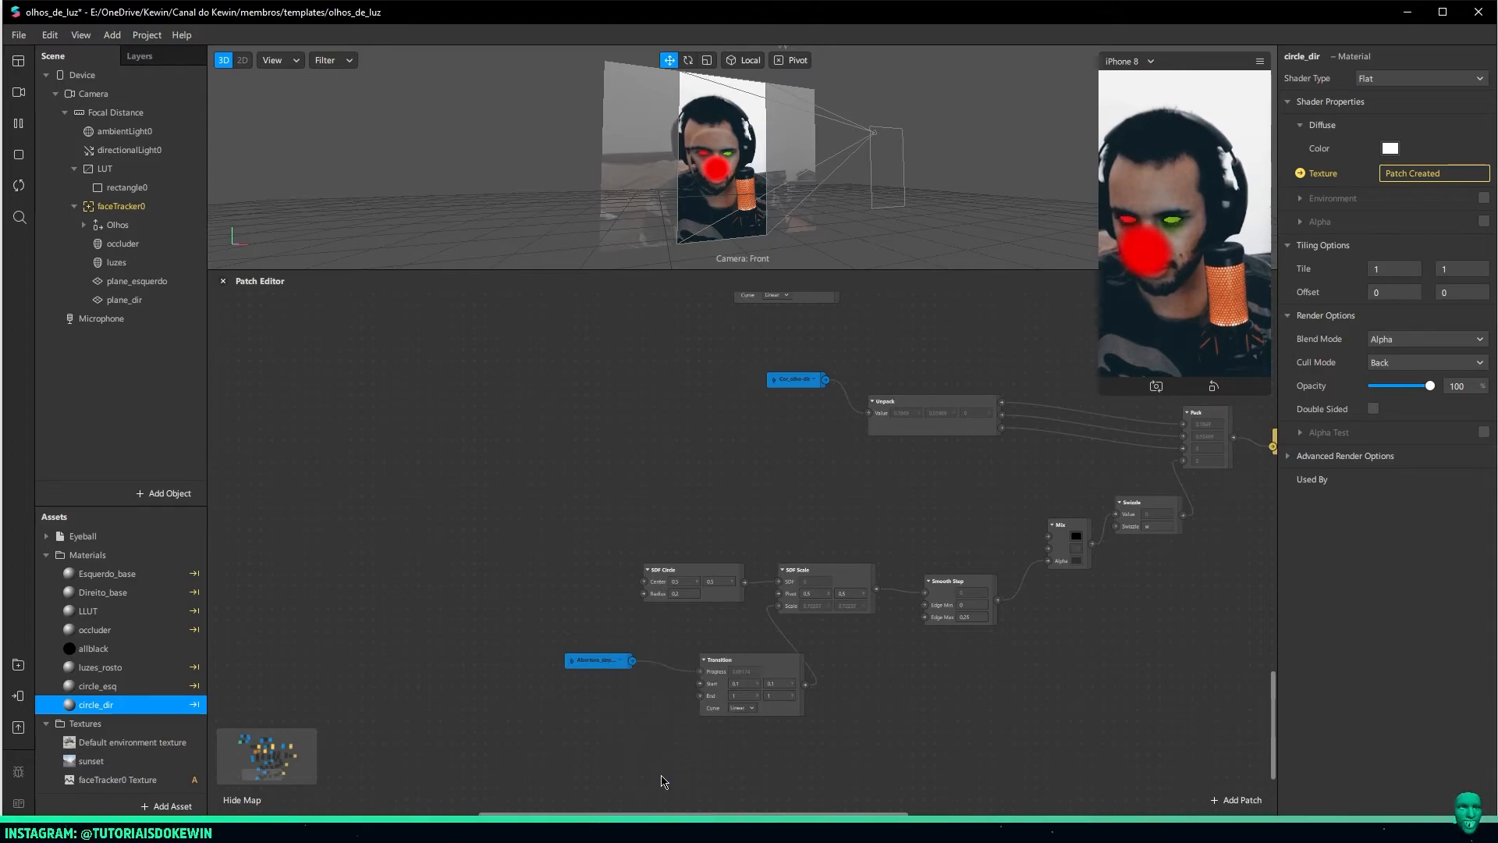
Assign the circle_dir material to plane_dir
{"action": "left_click", "coordinate": [165, 302]}
{"action": "left_click", "coordinate": [1331, 291]}
{"action": "left_click", "coordinate": [1358, 472]}
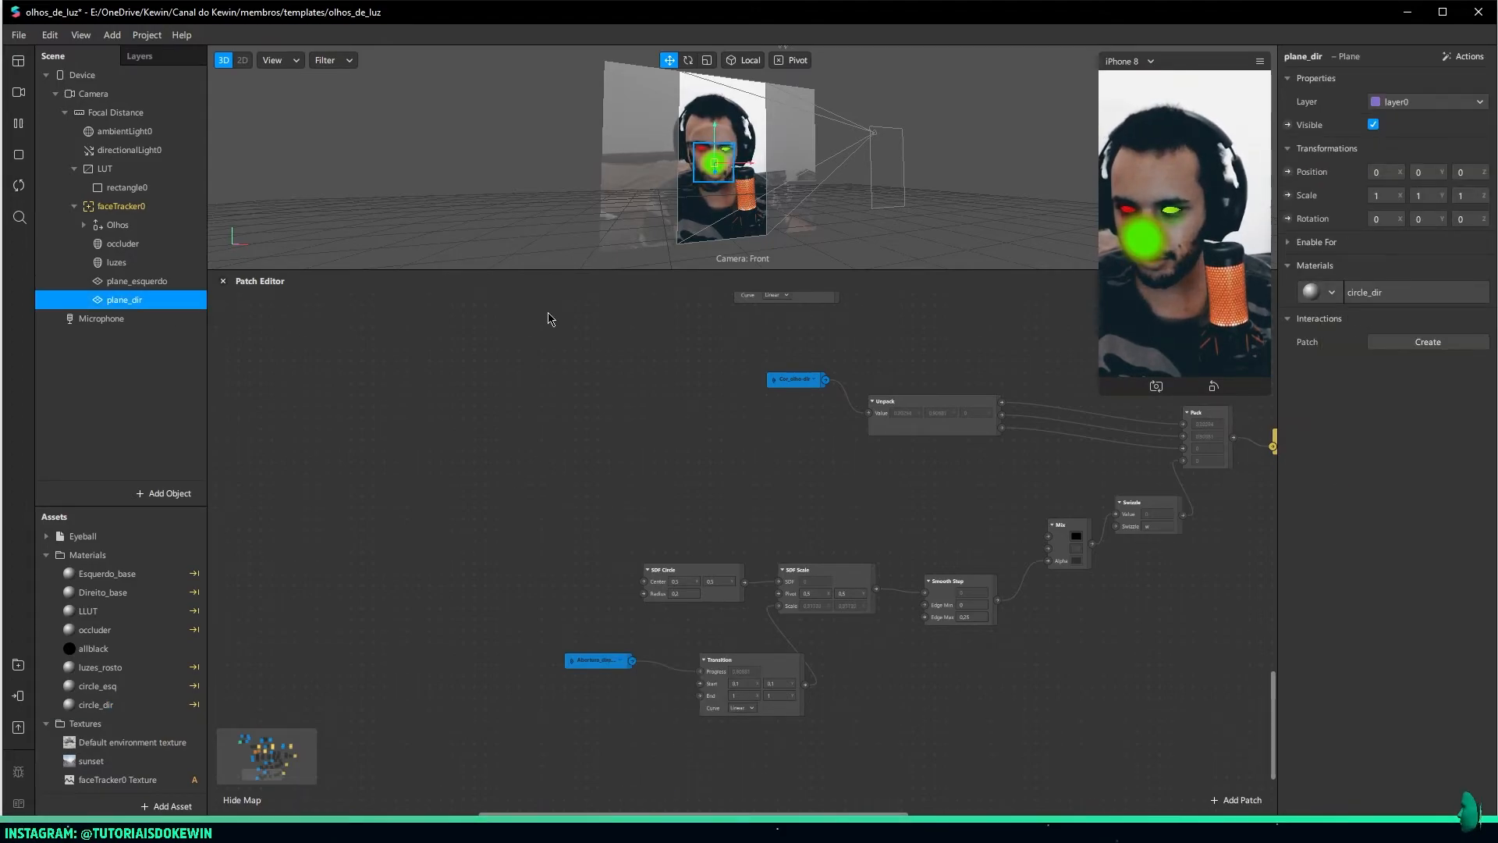
Enlarge the viewport to examine the circle planes on the face, and restore the patch editor's size
{"action": "left_click", "coordinate": [727, 269]}
{"action": "left_click_drag", "start_coordinate": [727, 268], "coordinate": [741, 704]}
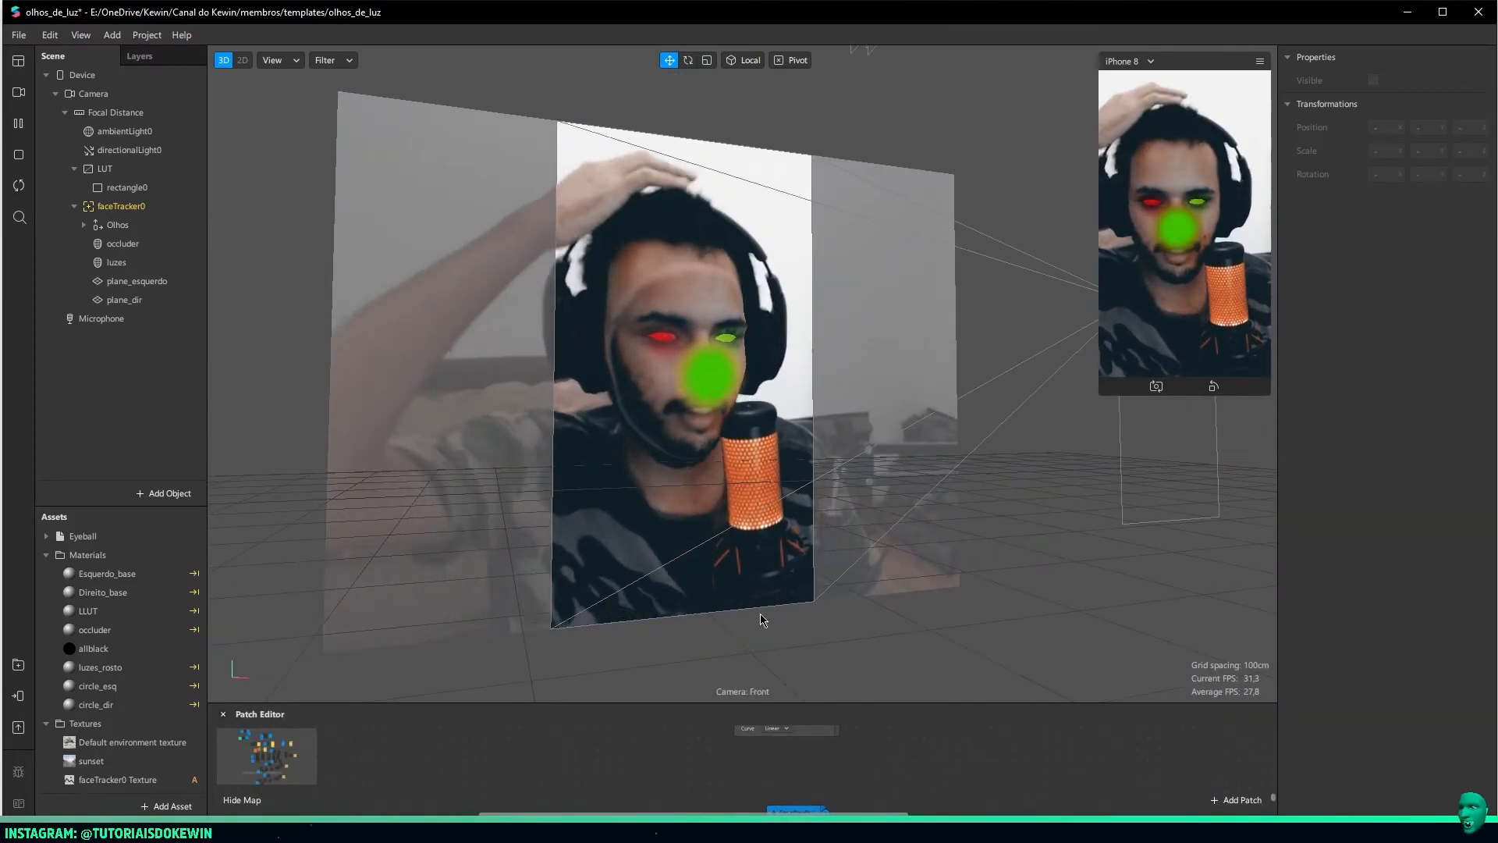
{"action": "left_click_drag", "start_coordinate": [501, 702], "coordinate": [560, 256]}
Create a 3D position patch for plane_esquerdo above the Olho_esquerdo patches and drive it with the Eyeball patch's left eye position
{"action": "middle_click_drag", "start_coordinate": [558, 448], "coordinate": [581, 769]}
{"action": "mouse_move", "coordinate": [582, 315]}
{"action": "middle_mouse_down"}
{"action": "mouse_move", "coordinate": [539, 710]}
{"action": "mouse_move", "coordinate": [392, 768]}
{"action": "middle_mouse_up"}
{"action": "middle_click_drag", "start_coordinate": [592, 486], "coordinate": [468, 699]}
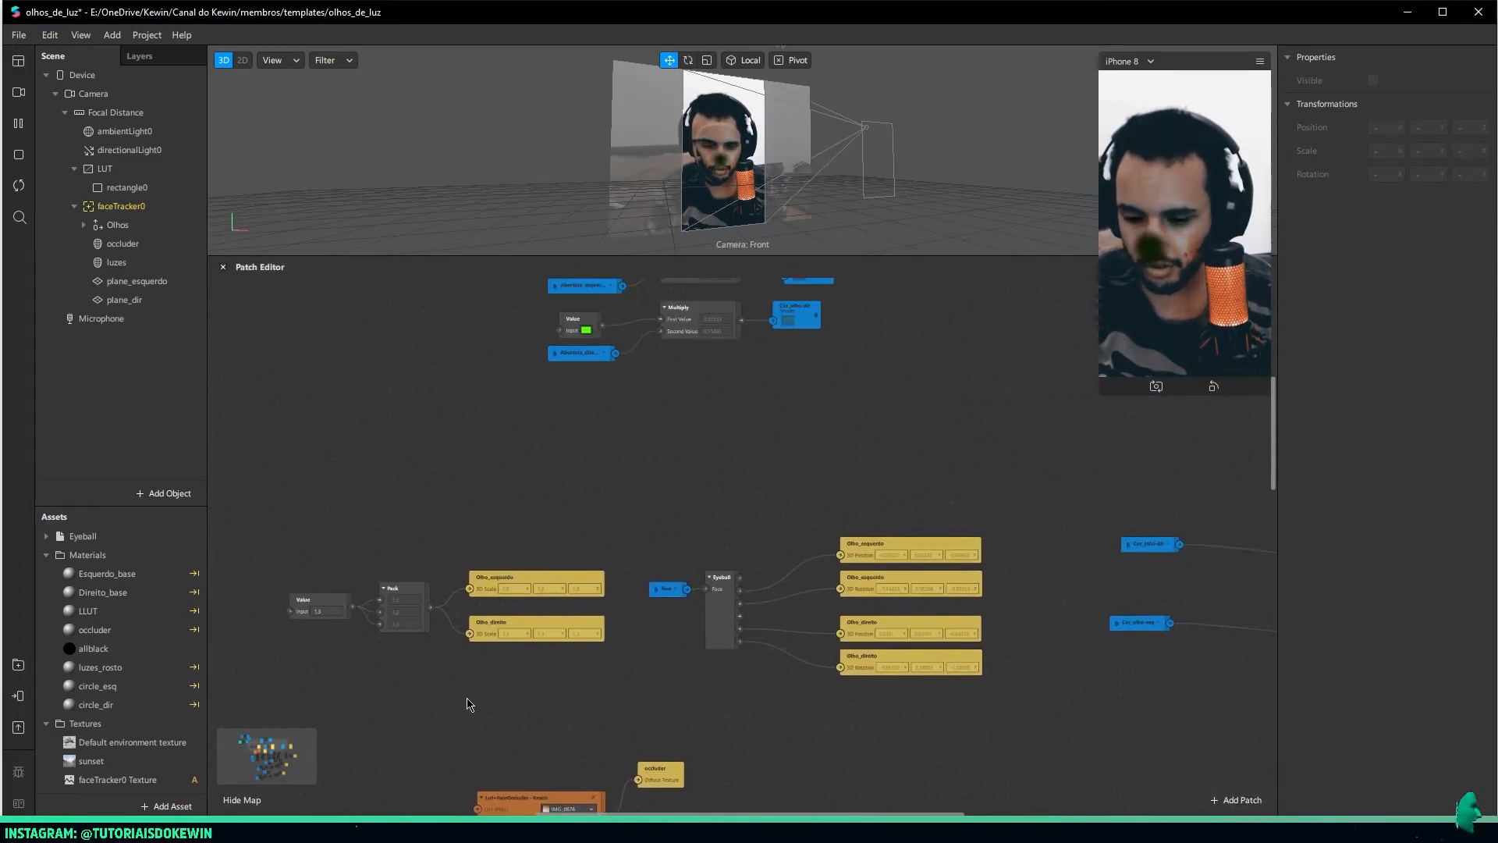
{"action": "scroll", "coordinate": [734, 494], "scroll_direction": "up", "scroll_amount": 2}
{"action": "middle_click_drag", "start_coordinate": [762, 493], "coordinate": [668, 404]}
{"action": "left_click", "coordinate": [136, 281]}
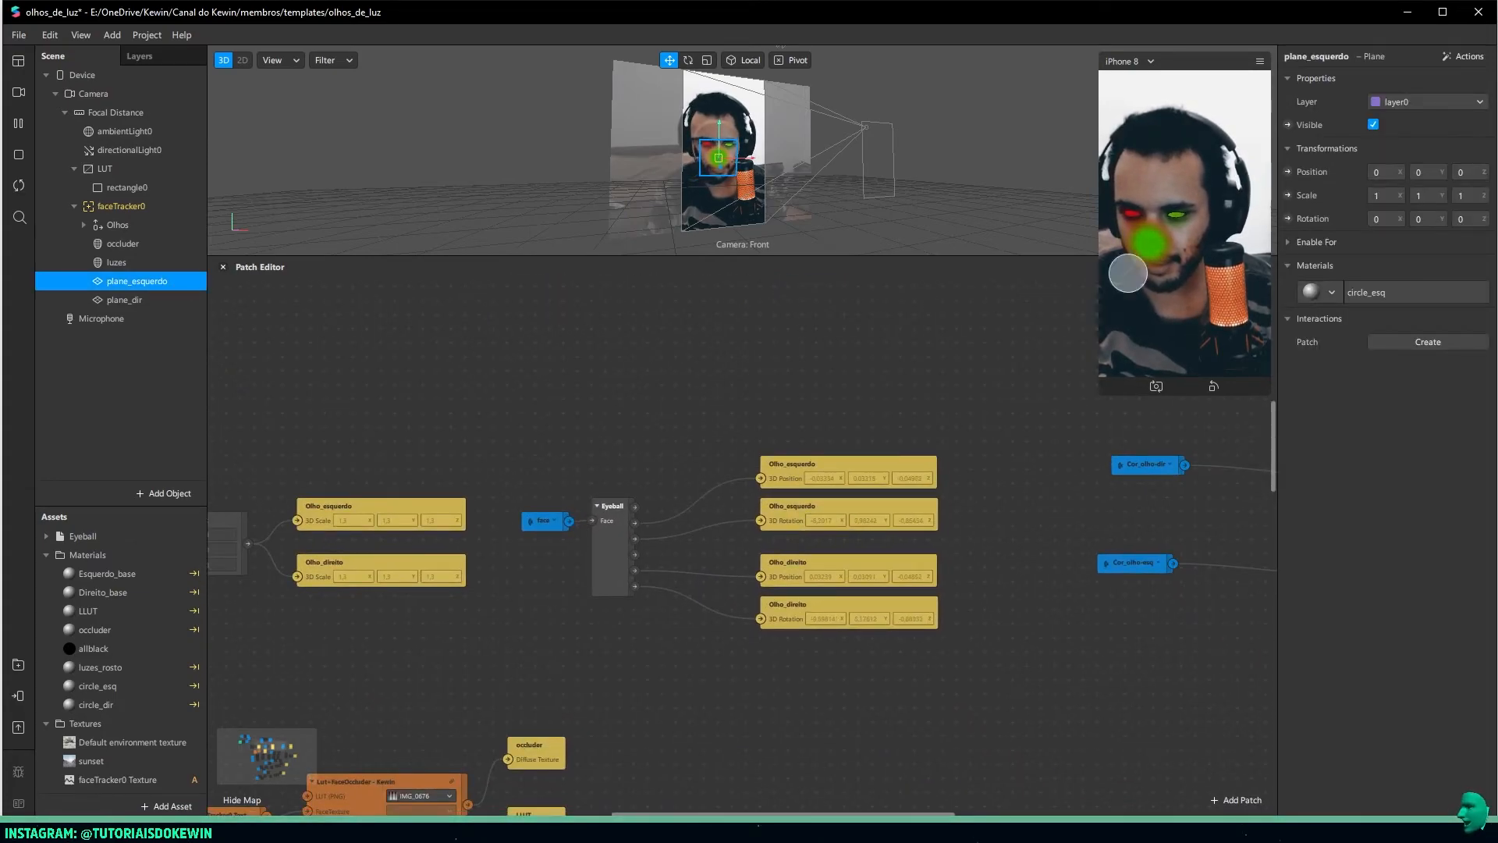
{"action": "left_click", "coordinate": [1288, 172]}
{"action": "left_click_drag", "start_coordinate": [778, 566], "coordinate": [792, 410]}
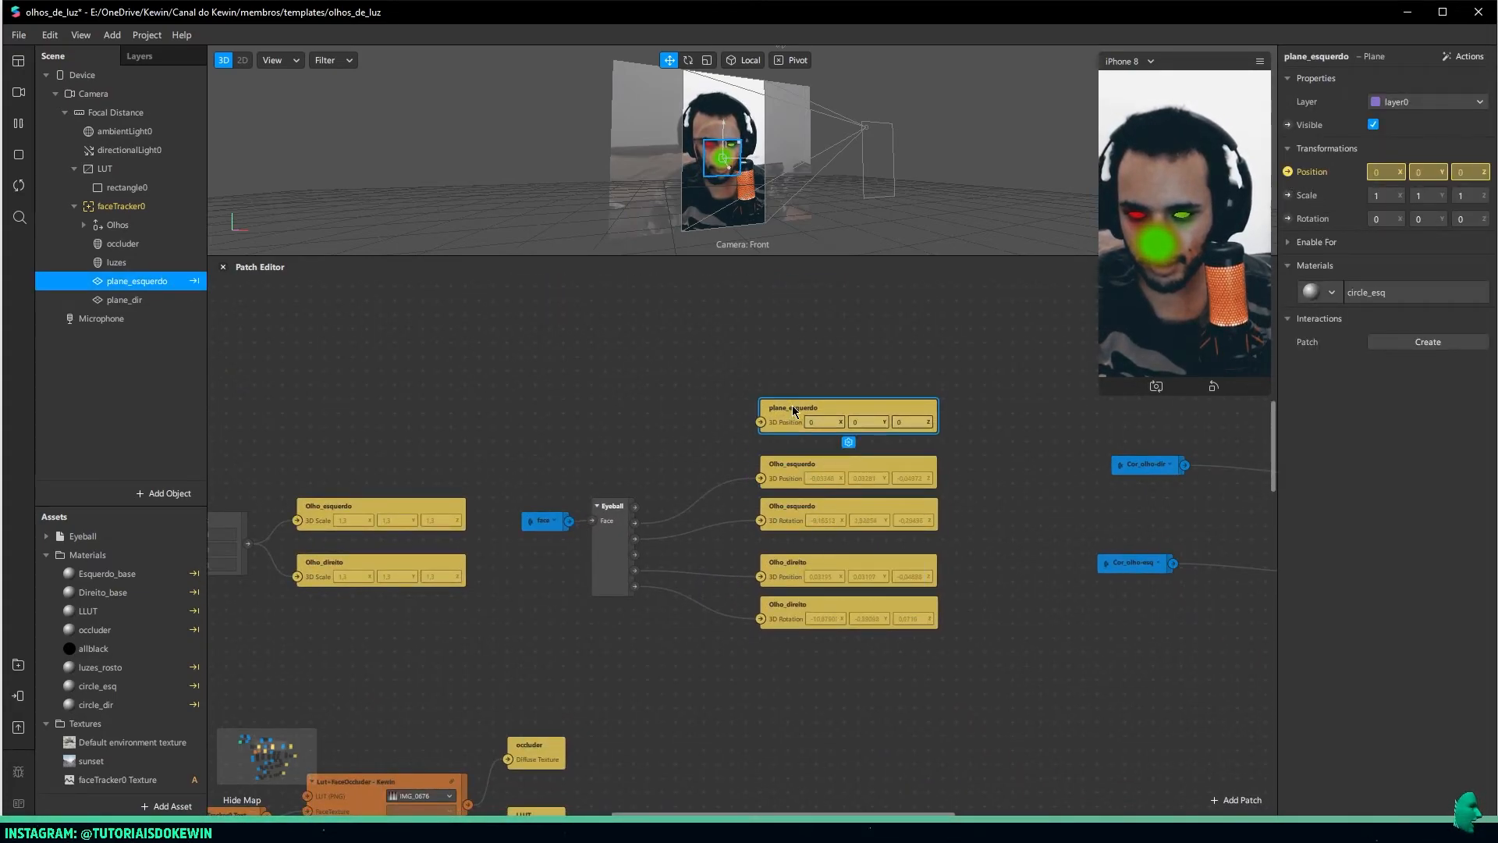
{"action": "left_click", "coordinate": [622, 532]}
{"action": "left_click_drag", "start_coordinate": [635, 526], "coordinate": [760, 423]}
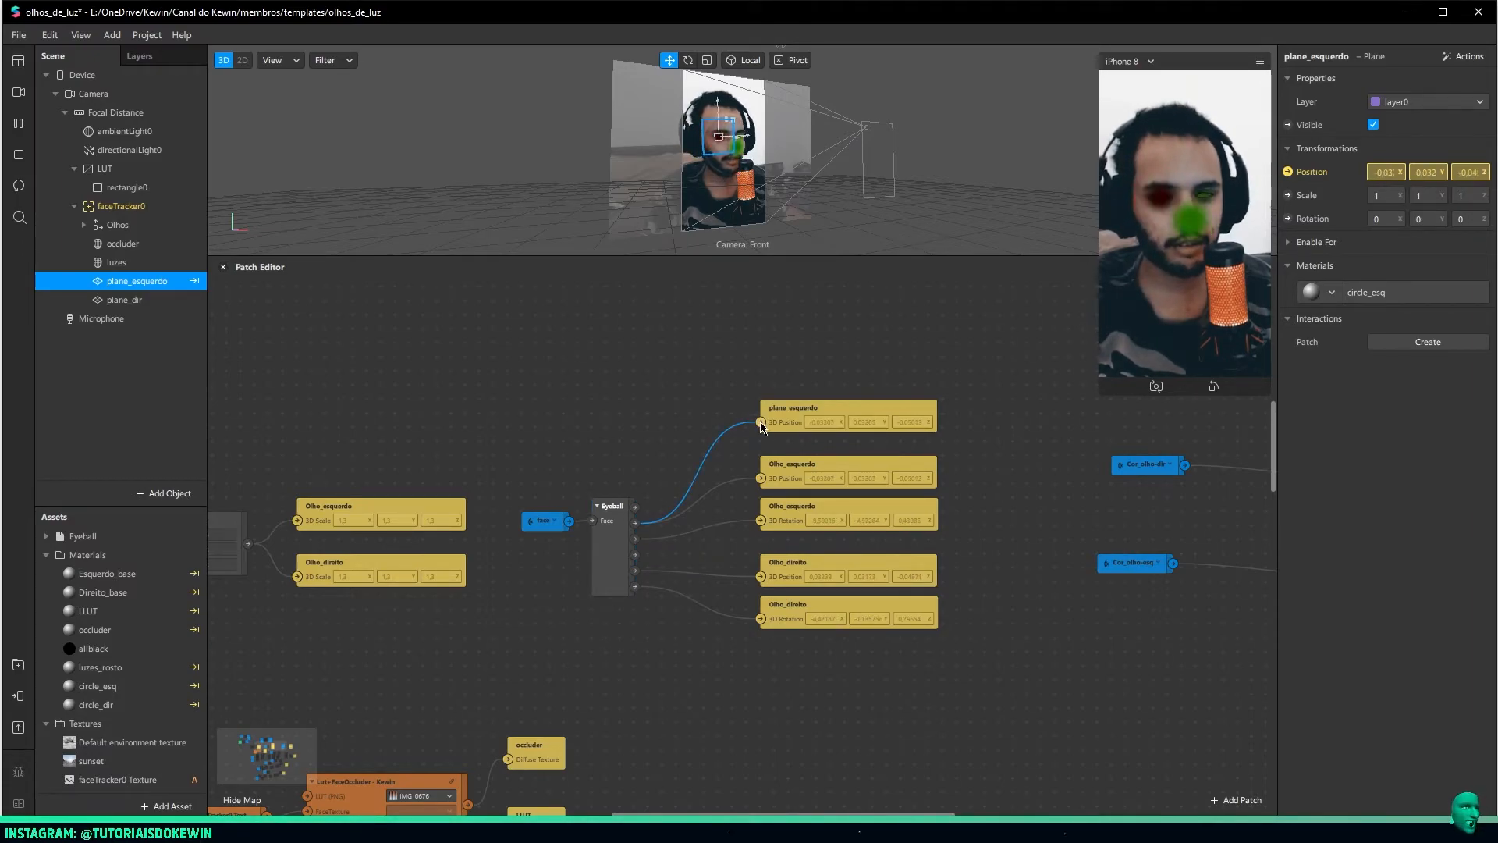
Create a 3D position patch for plane_dir and drive it with the Eyeball patch's right eye position
{"action": "left_click", "coordinate": [131, 302]}
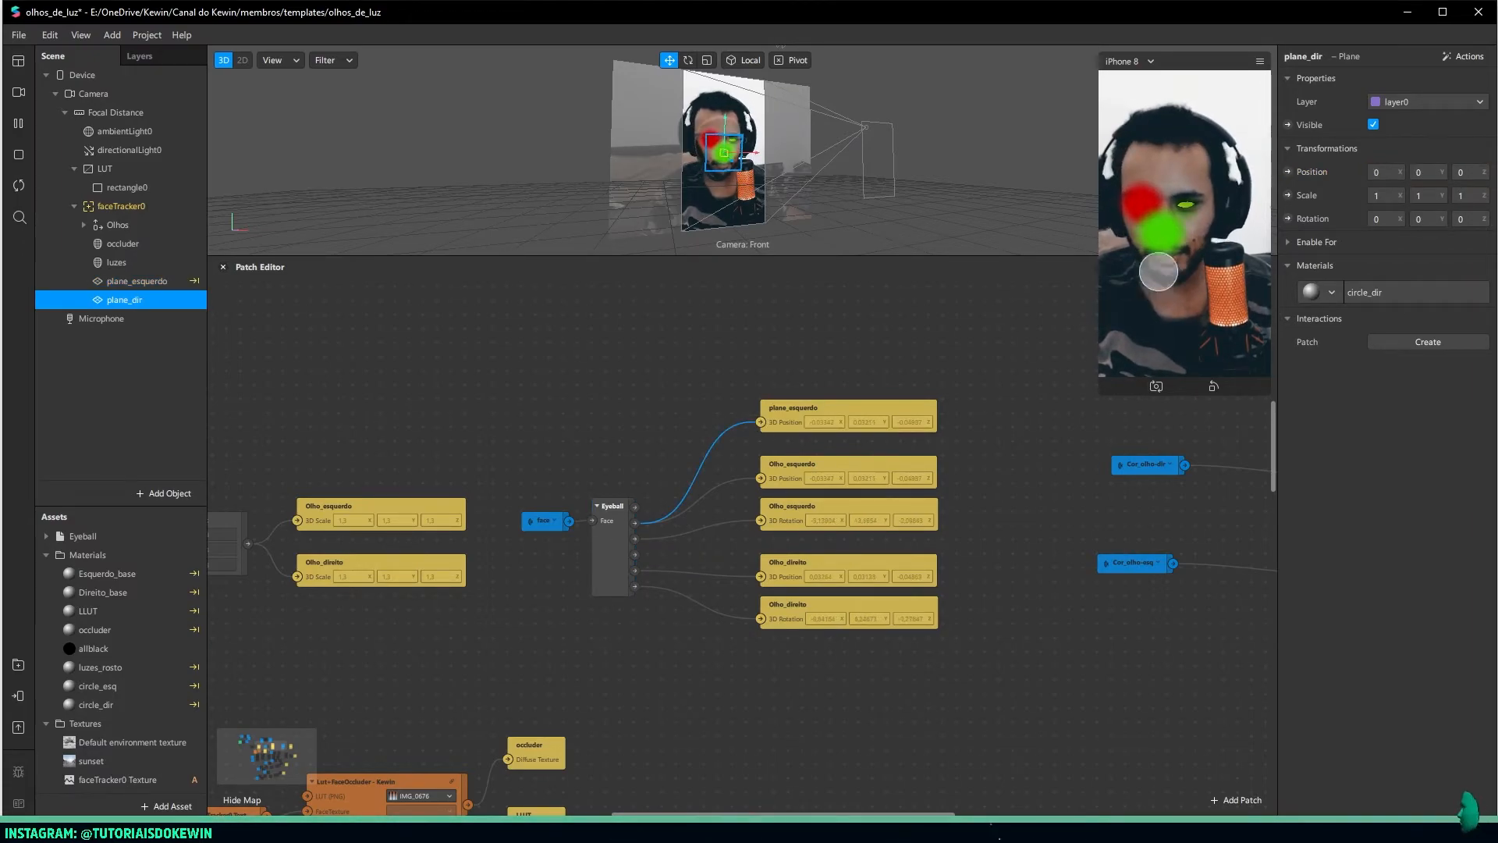
{"action": "left_click", "coordinate": [1287, 172]}
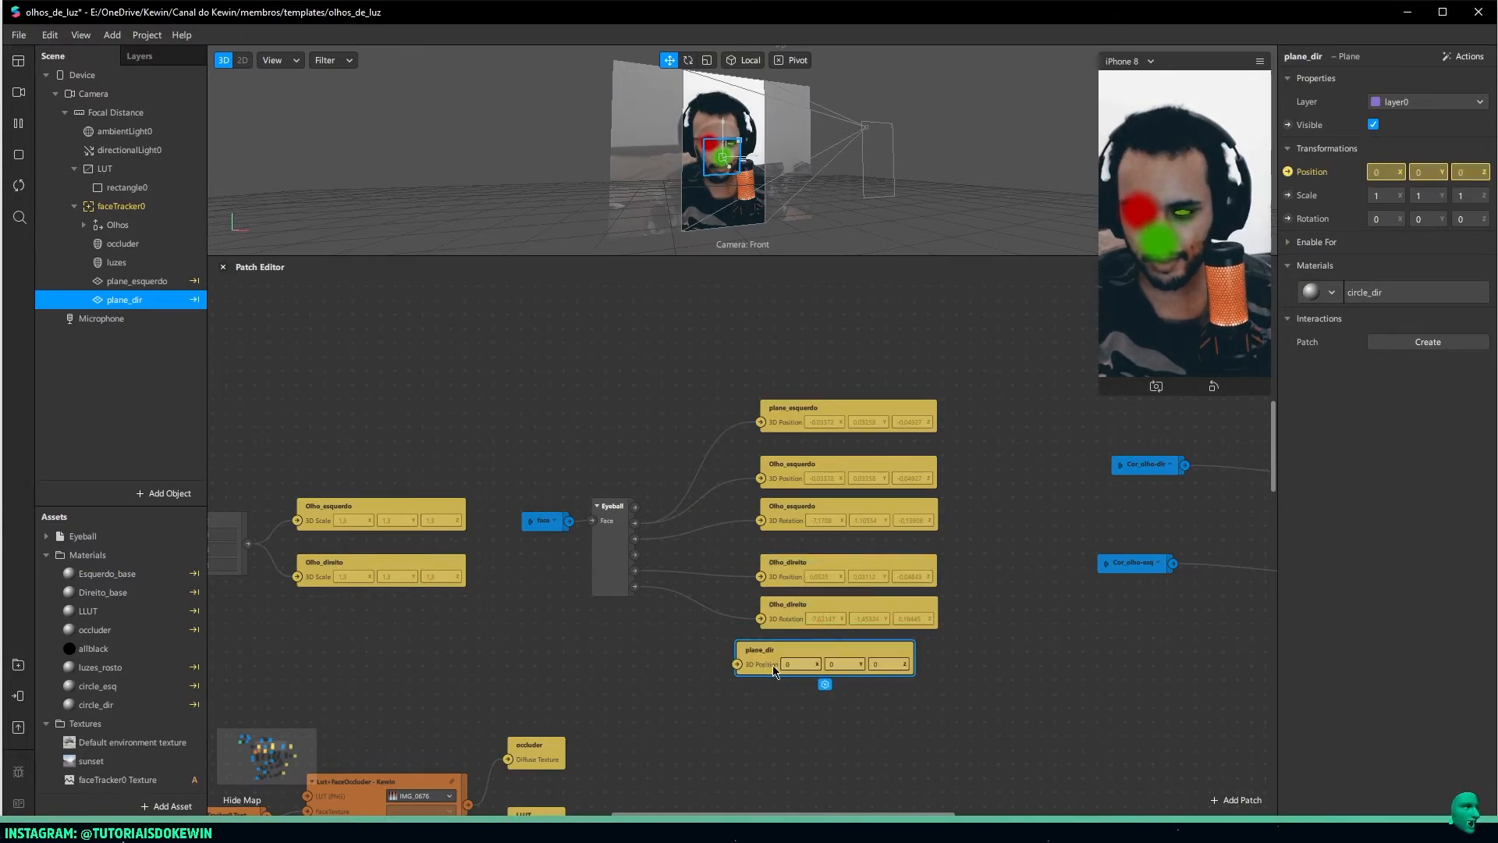
{"action": "left_click_drag", "start_coordinate": [635, 572], "coordinate": [760, 662]}
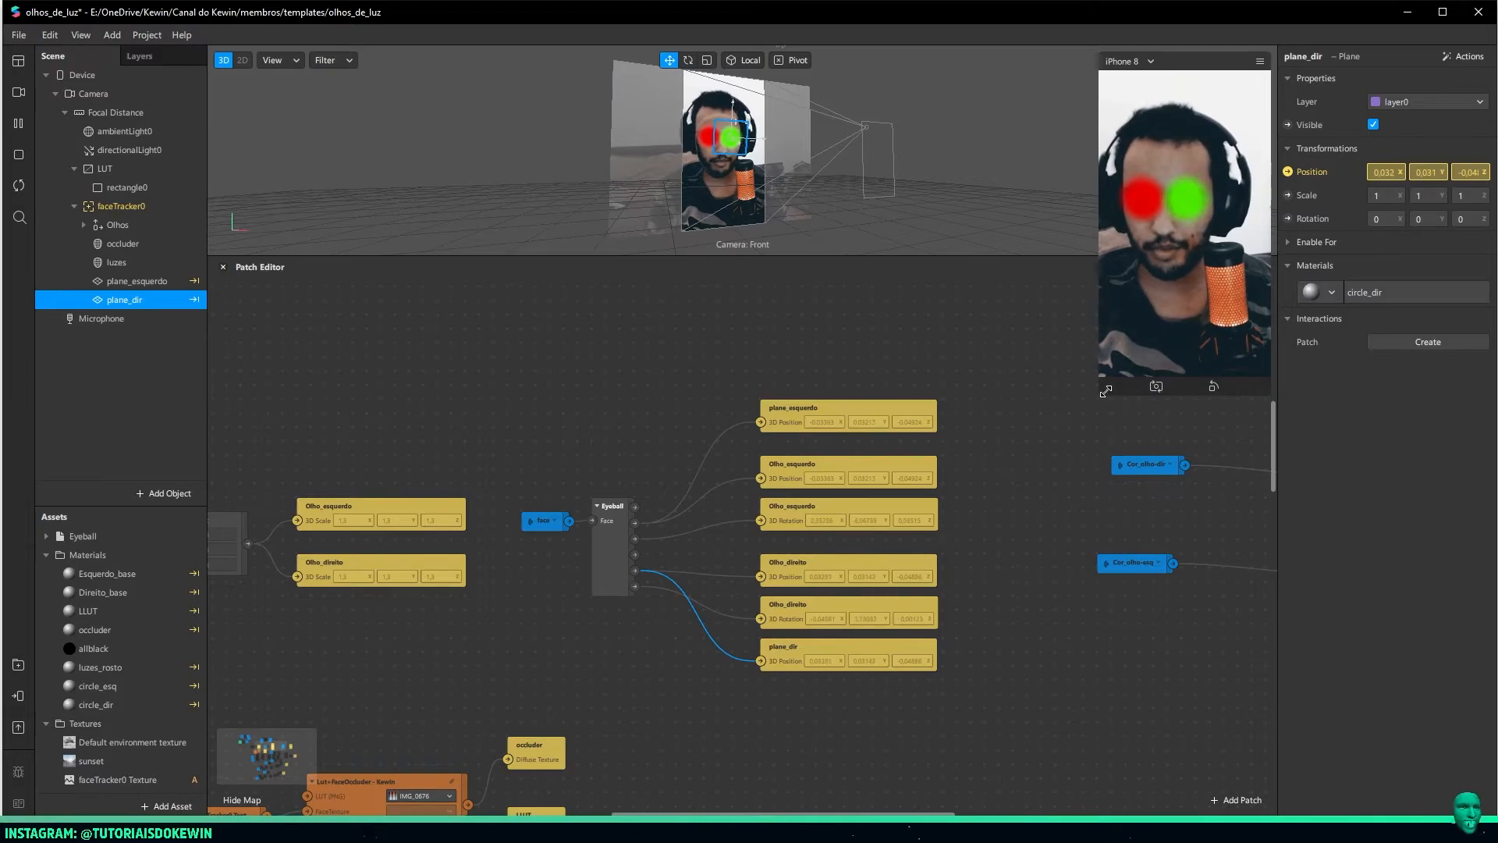
Set the circle_dir material's blend mode to Add and lower its opacity to about 41%
{"action": "left_click", "coordinate": [1395, 303]}
{"action": "left_click", "coordinate": [1404, 339]}
{"action": "left_click", "coordinate": [1407, 348]}
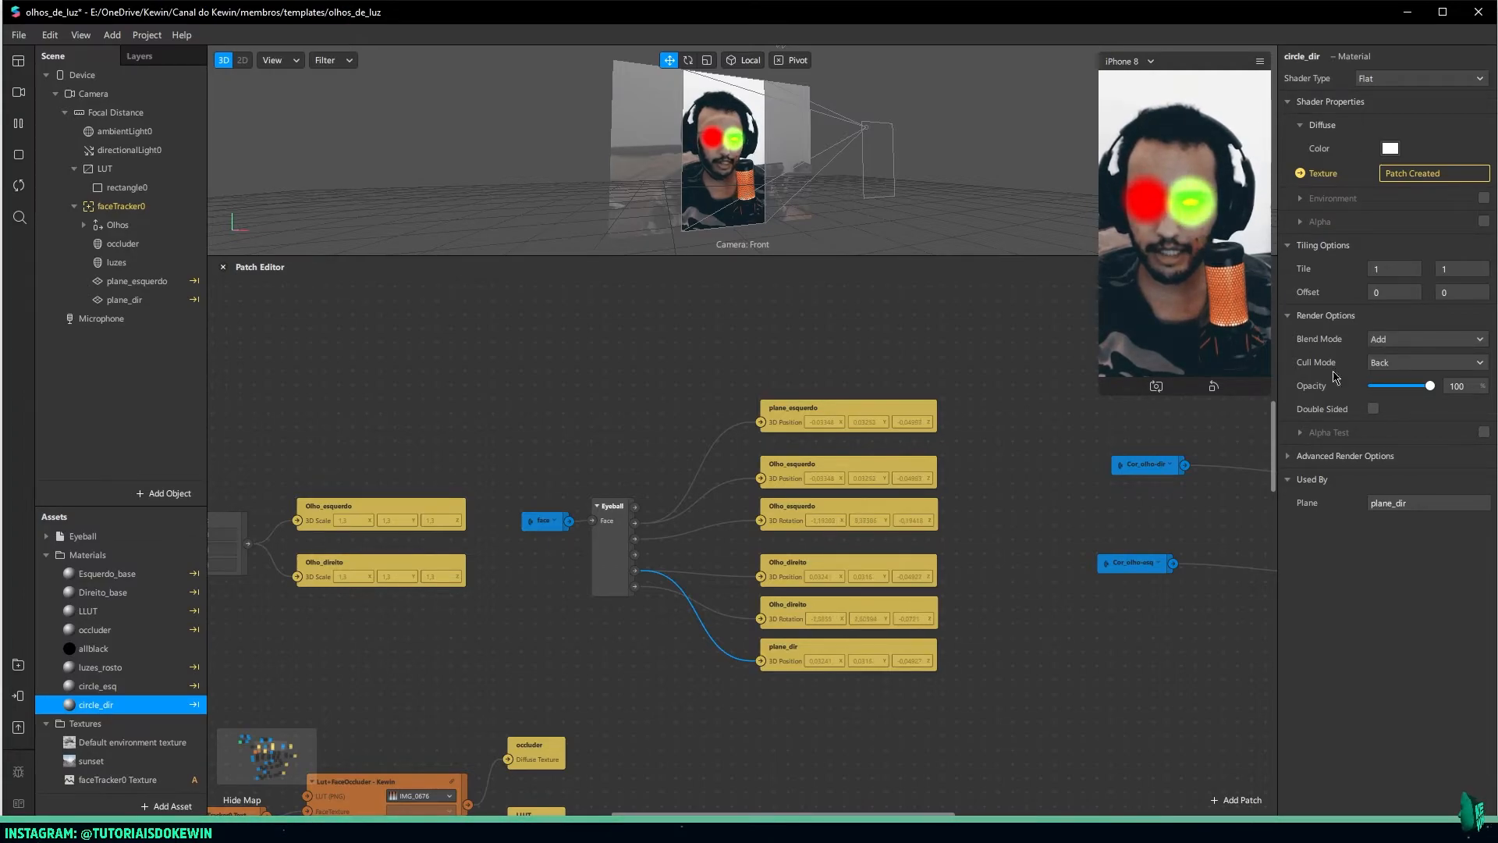
{"action": "left_click_drag", "start_coordinate": [1430, 386], "coordinate": [1404, 386]}
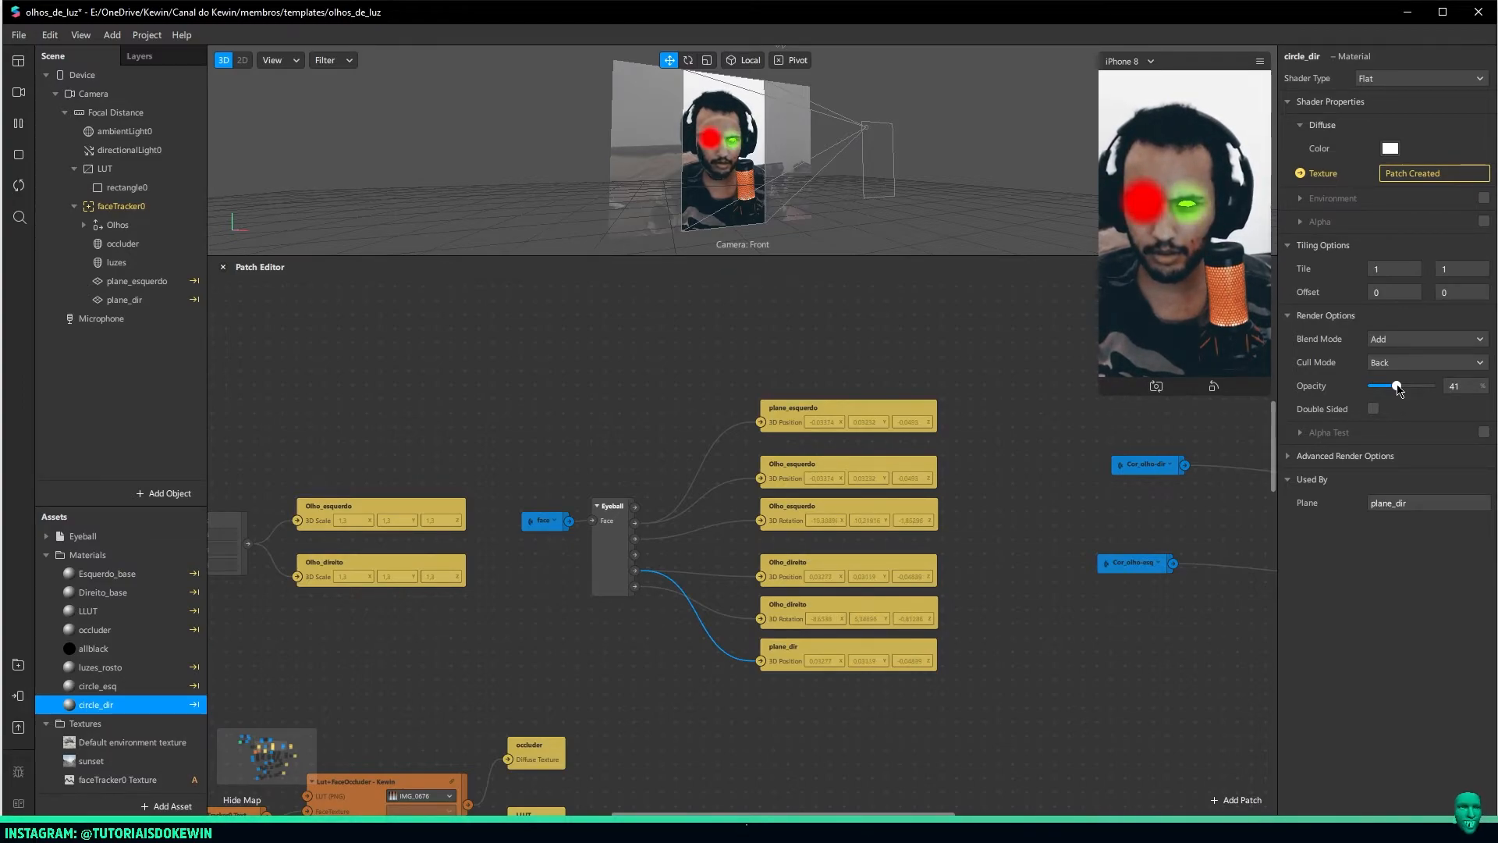
Set the circle_esq material's opacity to 40% and its blend mode to Screen
{"action": "left_click", "coordinate": [140, 686]}
{"action": "type", "text": "40"}
{"action": "key", "text": "Return"}
{"action": "left_click", "coordinate": [1405, 340]}
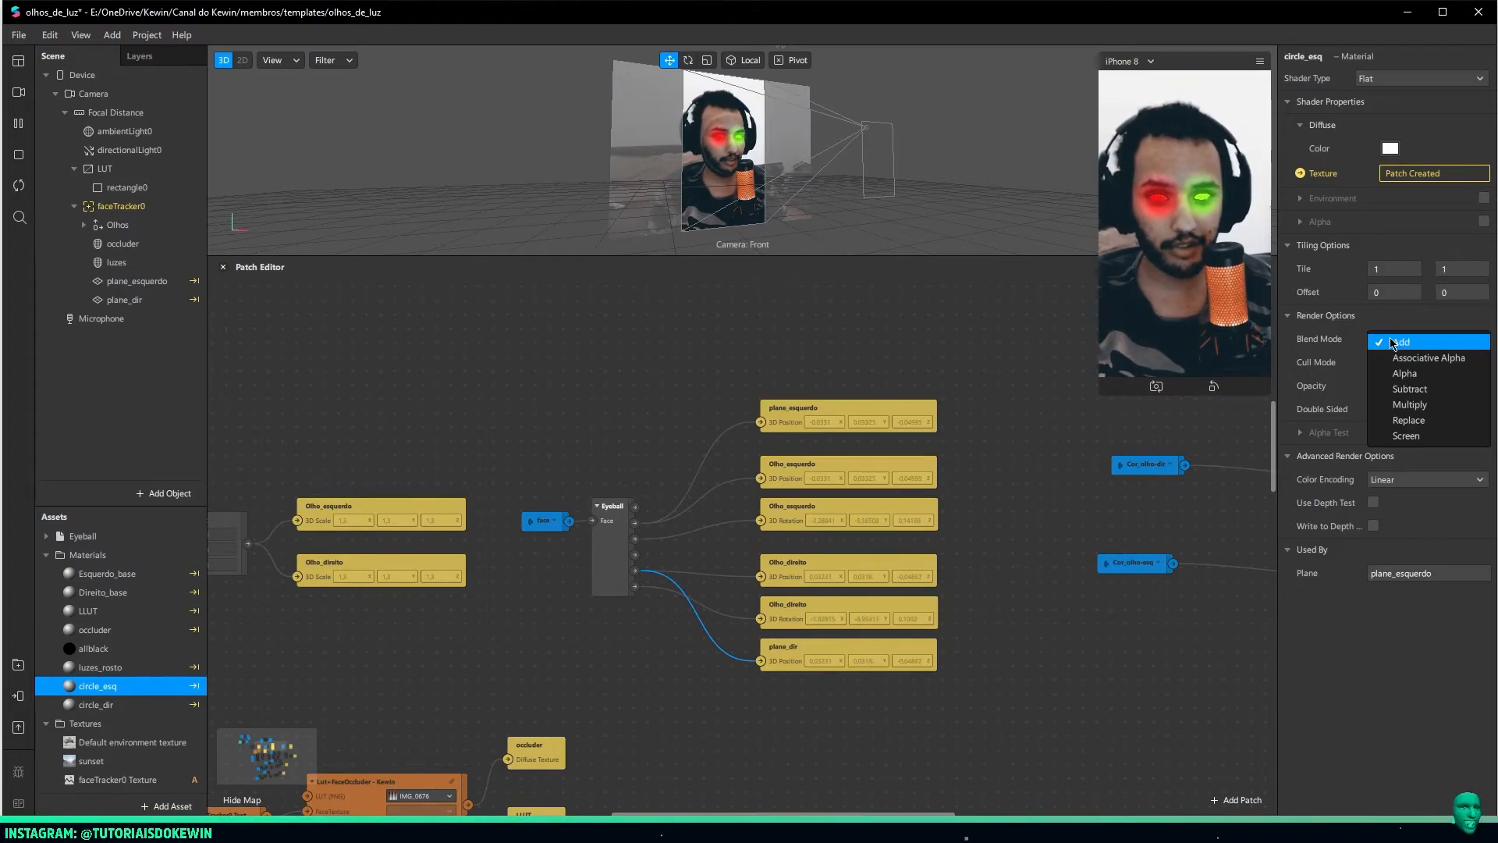
{"action": "left_click", "coordinate": [1415, 437]}
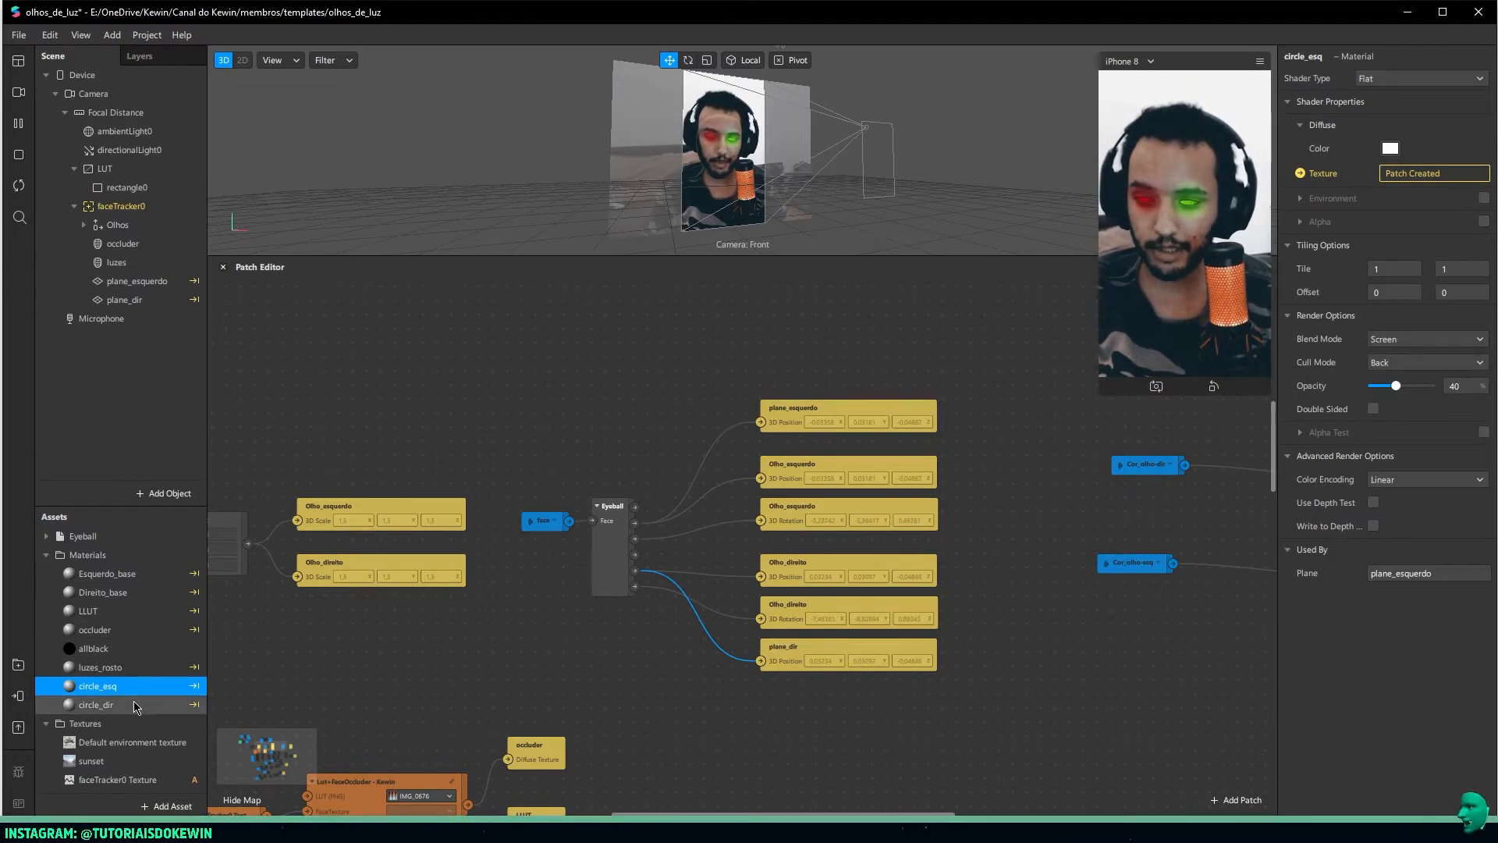
Set the circle_dir material's blend mode to Screen, comparing it with another blend mode in the enlarged preview
{"action": "left_click", "coordinate": [95, 705]}
{"action": "left_click", "coordinate": [1415, 340]}
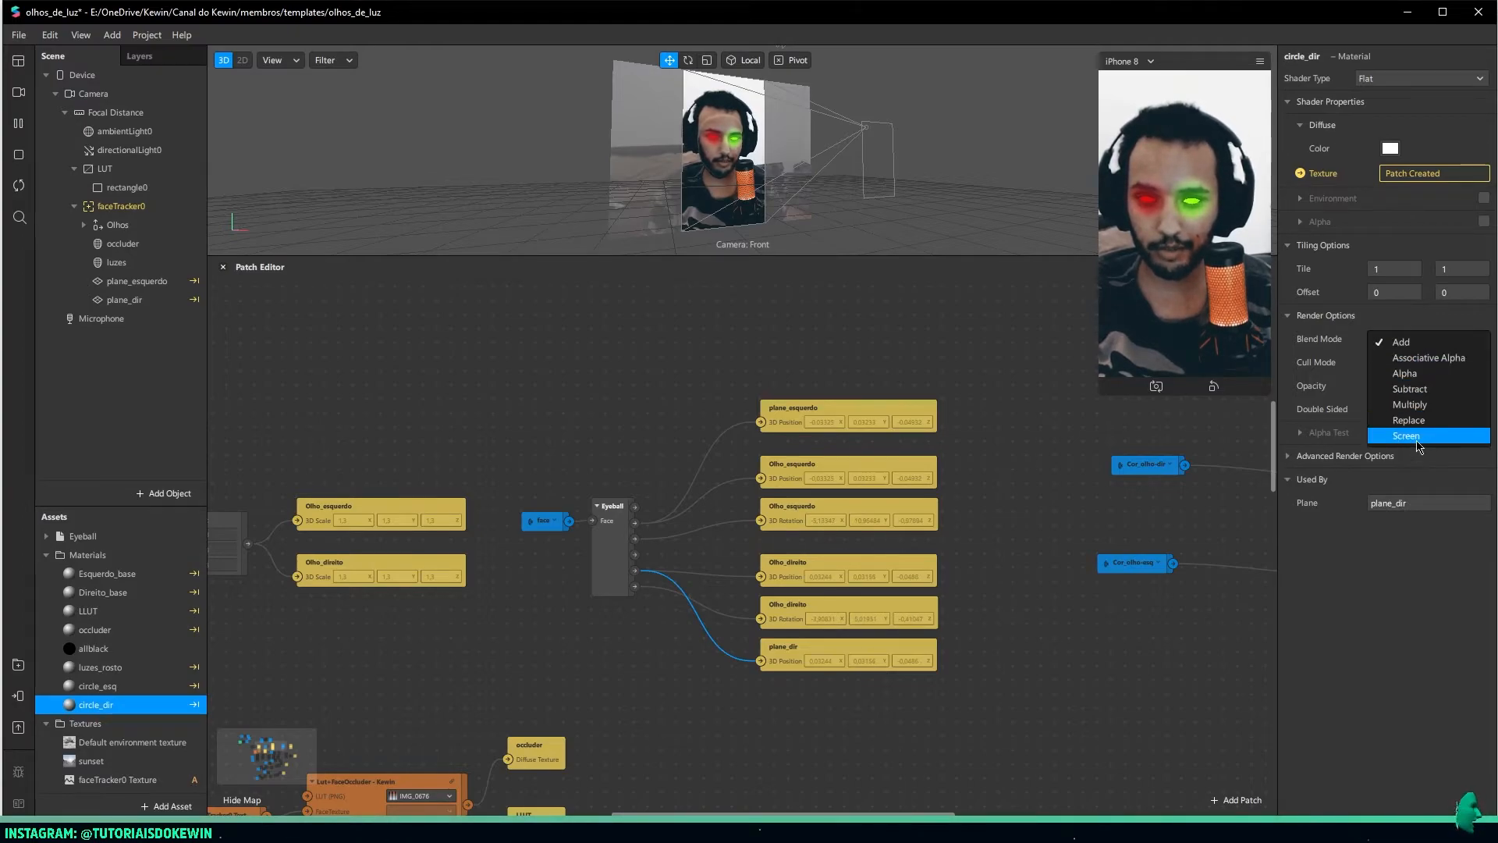
{"action": "left_click", "coordinate": [1417, 438]}
{"action": "left_click_drag", "start_coordinate": [1100, 393], "coordinate": [843, 608]}
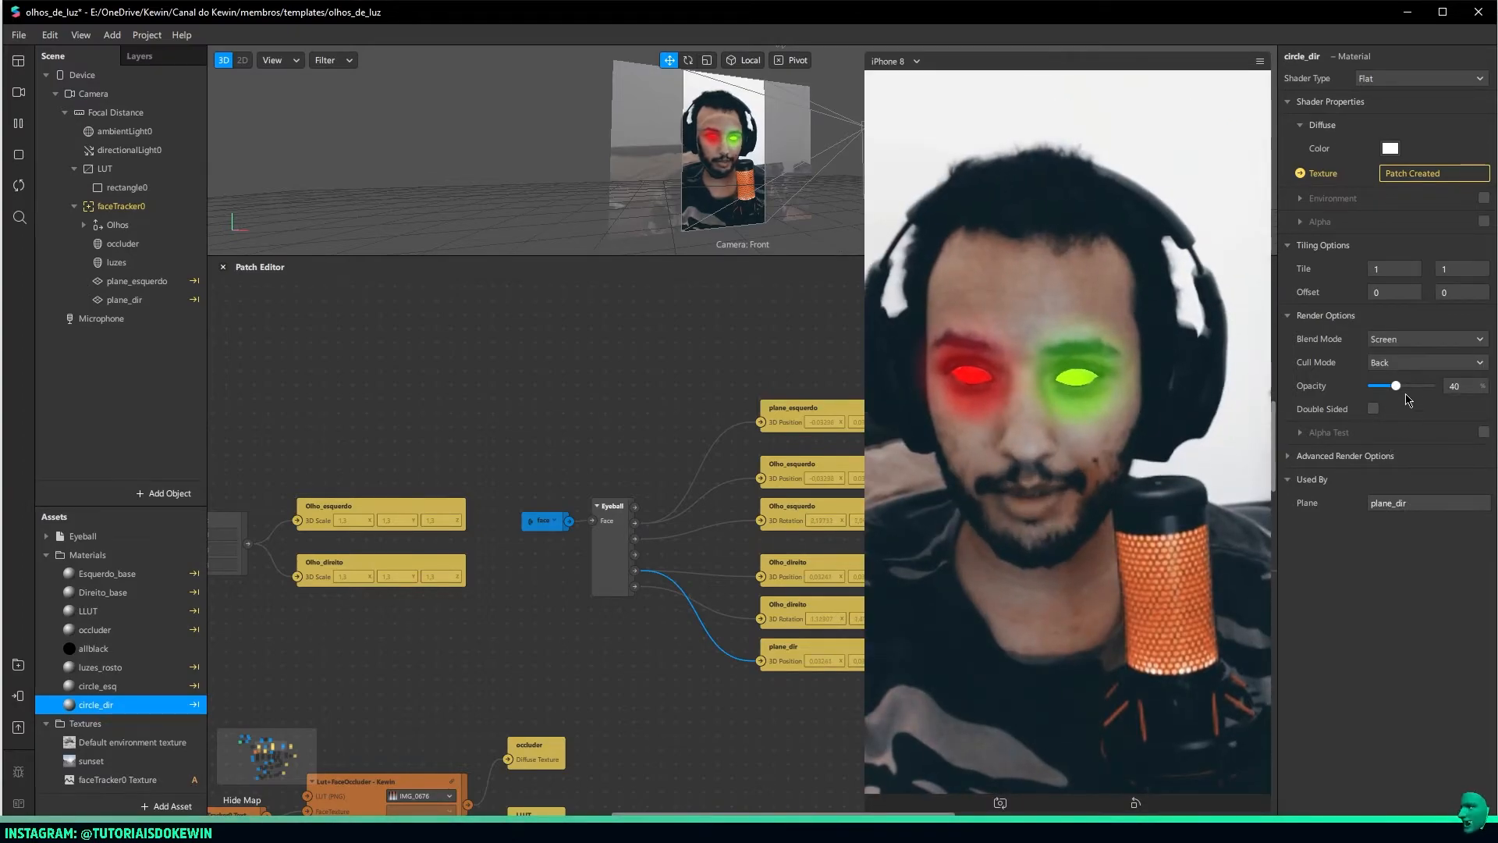
{"action": "left_click", "coordinate": [1415, 339]}
{"action": "left_click", "coordinate": [1410, 353]}
{"action": "left_click", "coordinate": [1409, 336]}
{"action": "left_click", "coordinate": [1414, 439]}
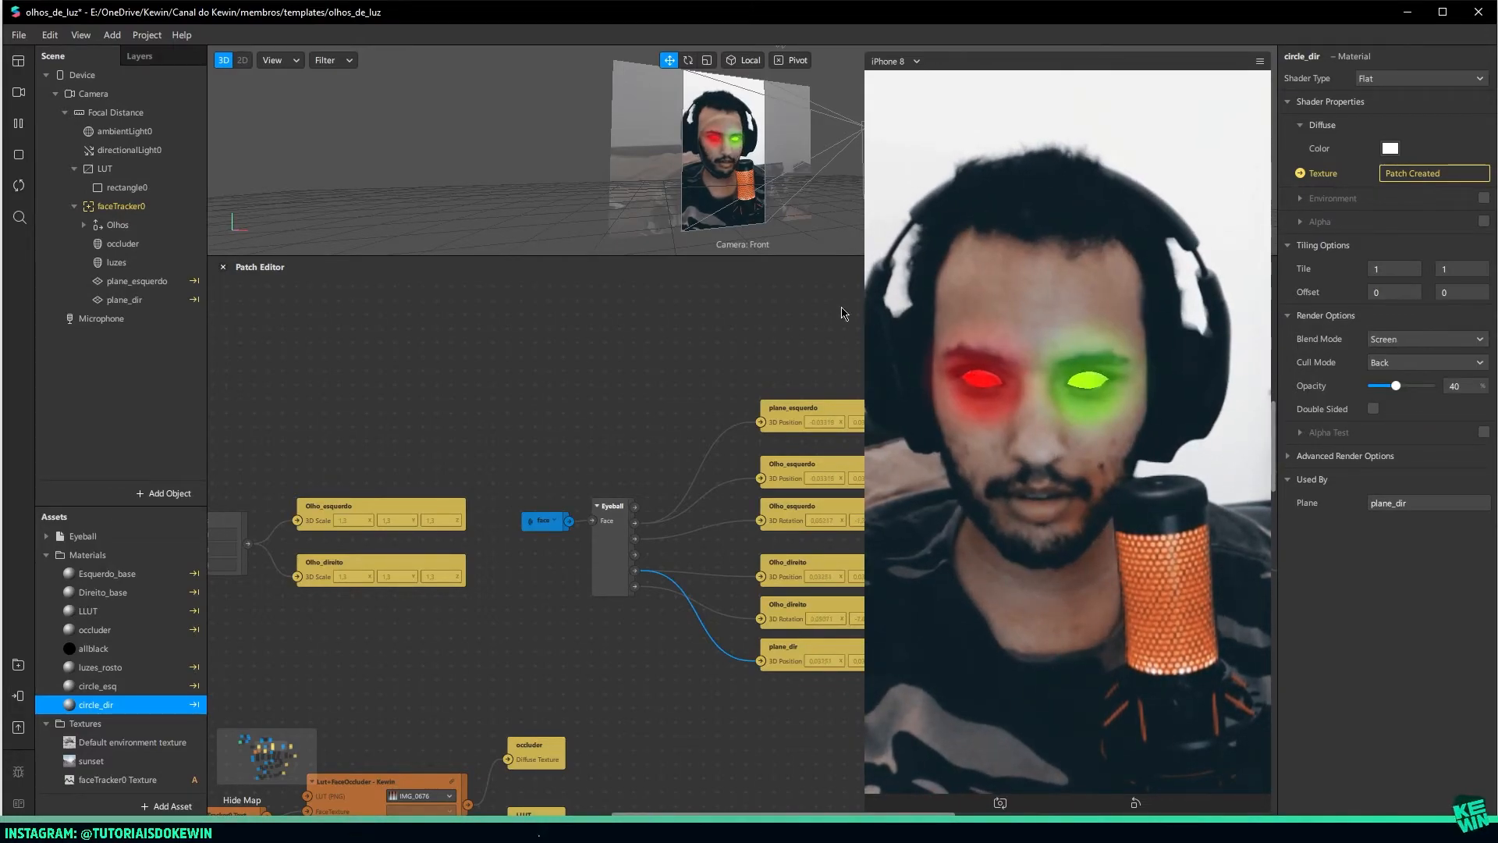
Change the colour in the Value patch feeding the left eye's Multiply patch to white (#ffffff)
{"action": "left_click_drag", "start_coordinate": [865, 280], "coordinate": [1067, 280]}
{"action": "scroll", "coordinate": [798, 392], "scroll_direction": "up", "scroll_amount": 4}
{"action": "middle_click_drag", "start_coordinate": [842, 445], "coordinate": [1148, 565]}
{"action": "left_click", "coordinate": [791, 517]}
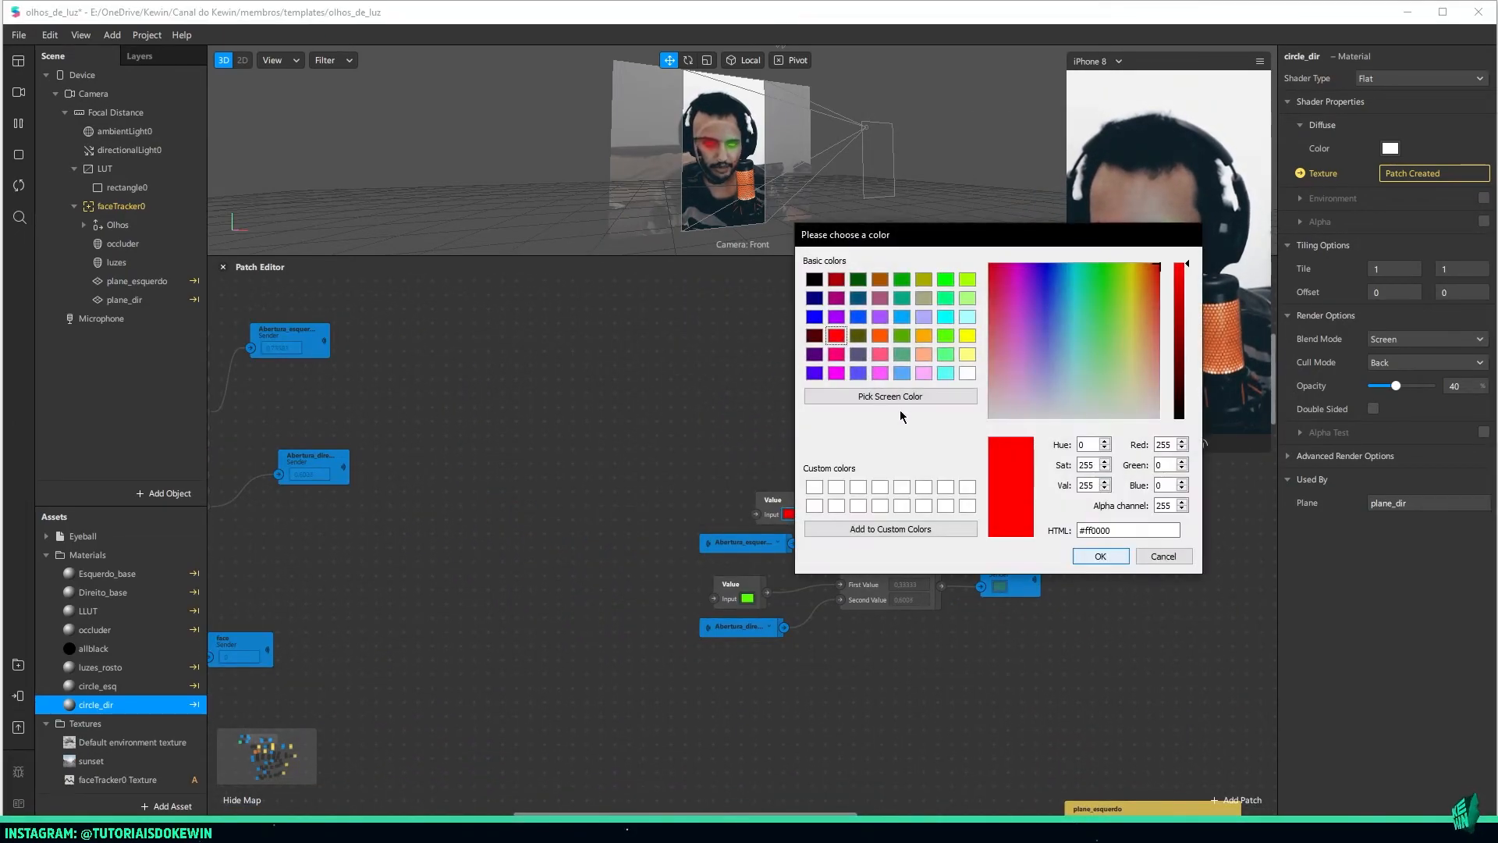
{"action": "left_click", "coordinate": [964, 382]}
{"action": "left_click_drag", "start_coordinate": [974, 251], "coordinate": [631, 250]}
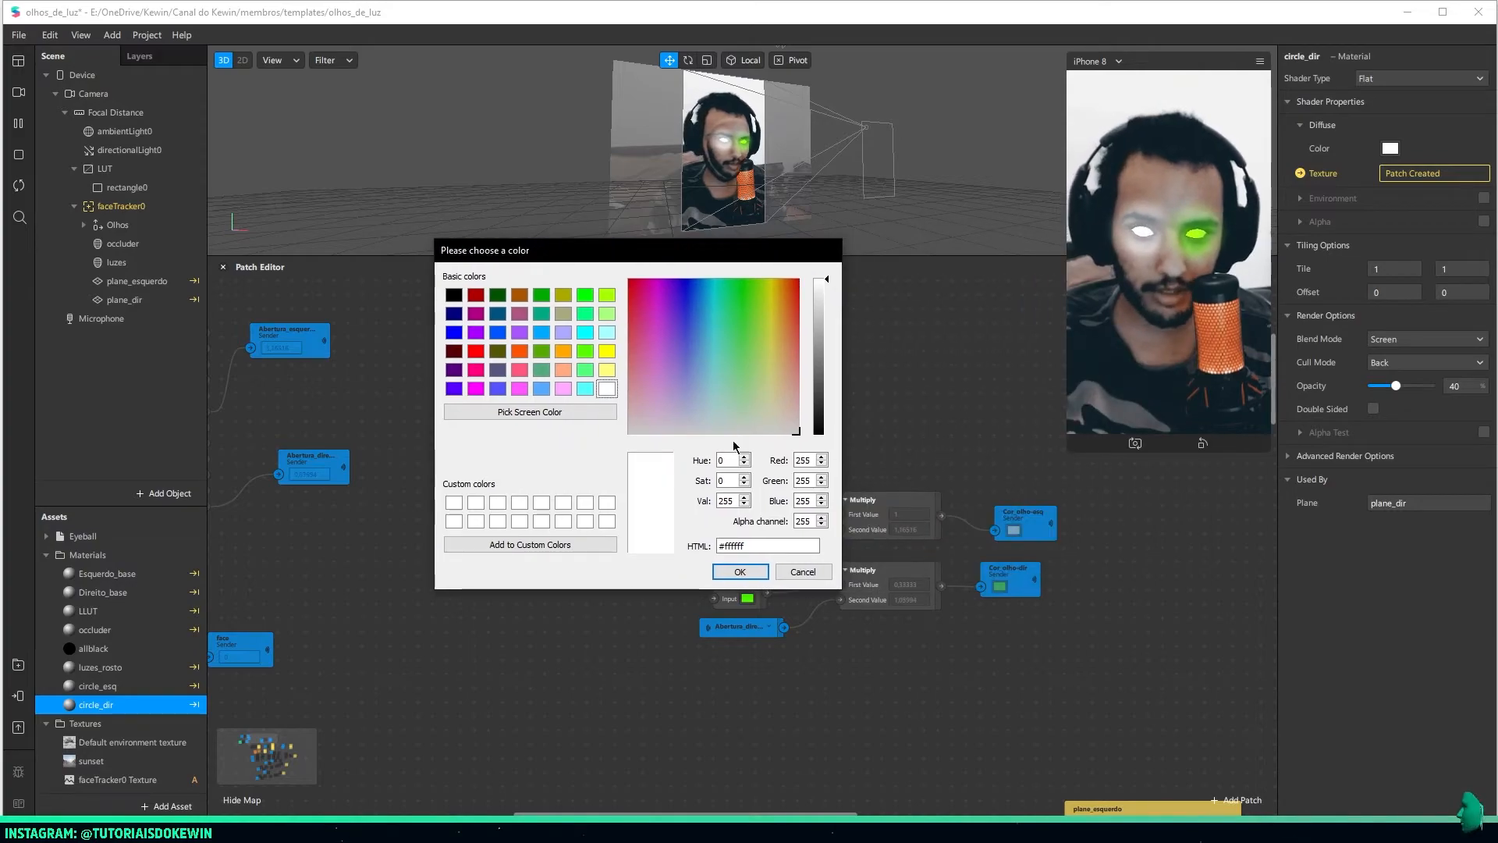
{"action": "left_click", "coordinate": [755, 571]}
Change the colour in the Value patch feeding the right eye's Multiply patch to white (#ffffff)
{"action": "left_click", "coordinate": [748, 599]}
{"action": "left_click", "coordinate": [968, 373]}
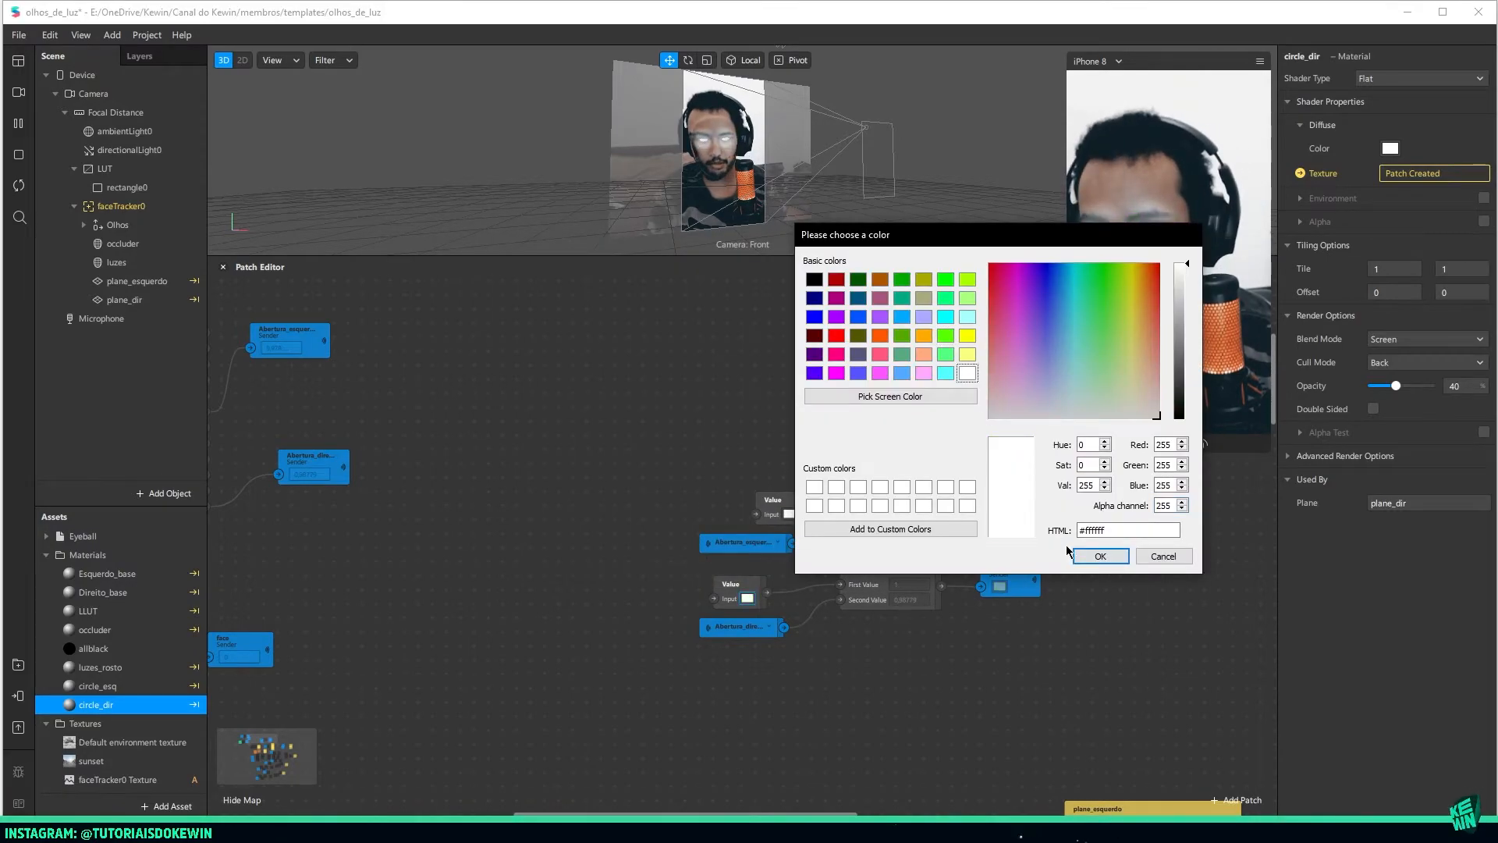
{"action": "left_click", "coordinate": [1100, 556]}
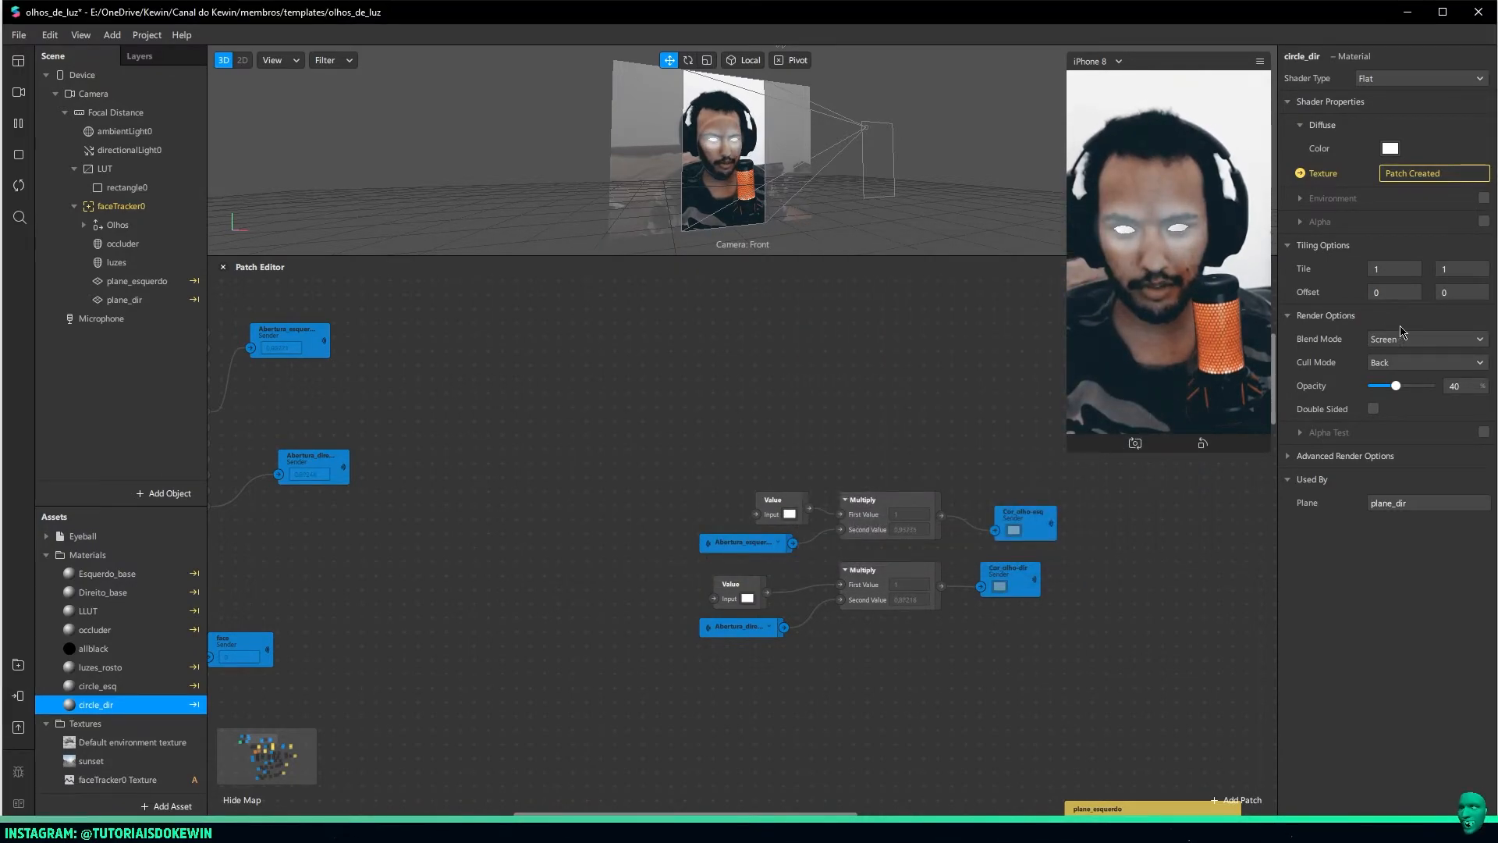
{"action": "left_click_drag", "start_coordinate": [1067, 451], "coordinate": [865, 811]}
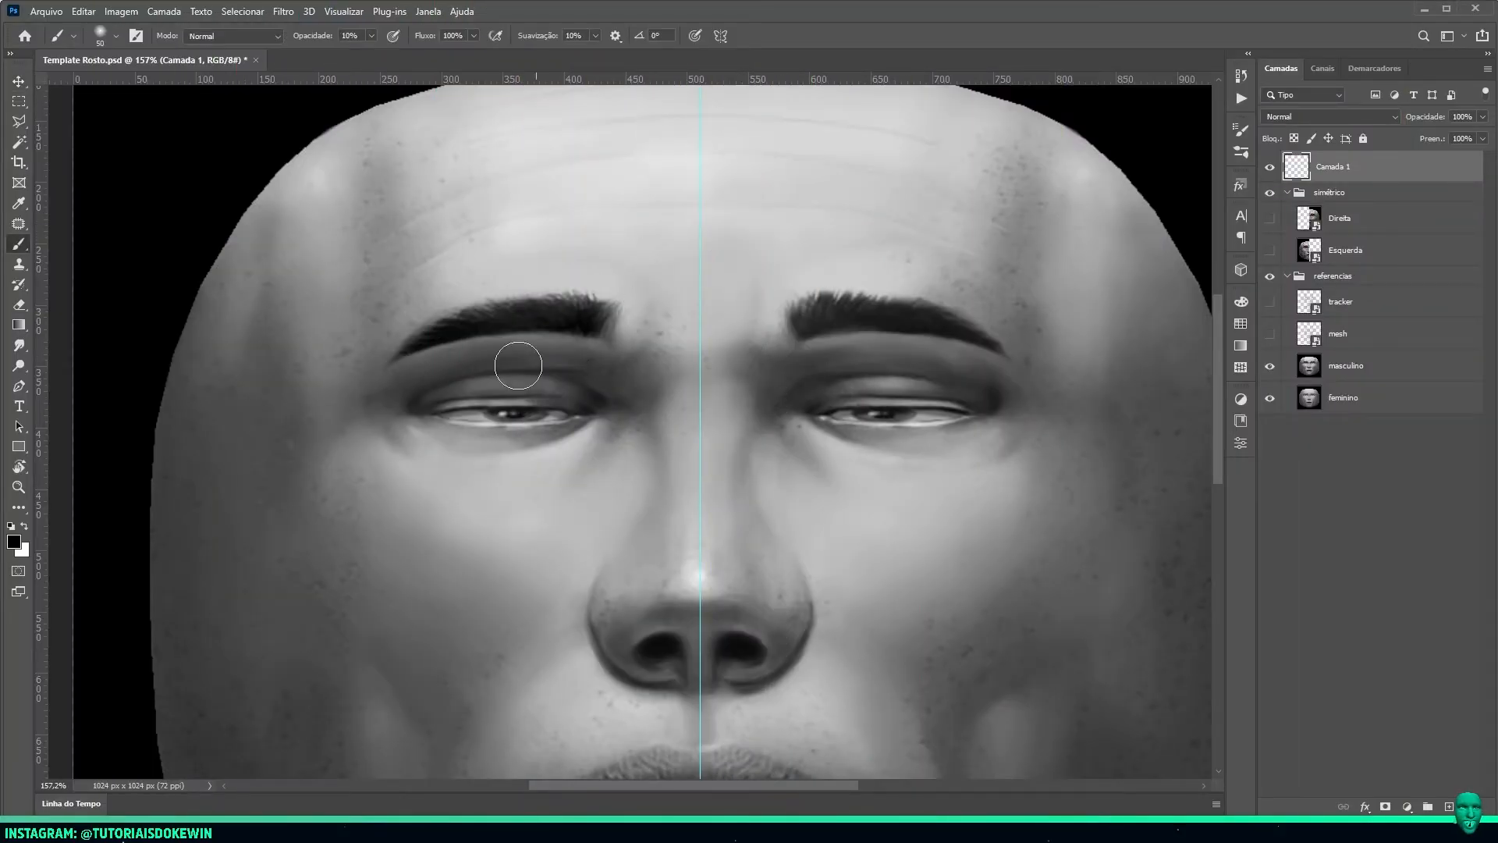
Switch to Photoshop and turn on vertical paint symmetry along the face's centre line in Template Rosto.psd
{"action": "scroll", "coordinate": [480, 363], "scroll_direction": "up", "scroll_amount": 2, "text": "alt"}
{"action": "scroll", "coordinate": [577, 379], "scroll_direction": "up", "scroll_amount": 2}
{"action": "left_click", "coordinate": [720, 35]}
{"action": "left_click", "coordinate": [753, 96]}
{"action": "key", "text": "Return"}
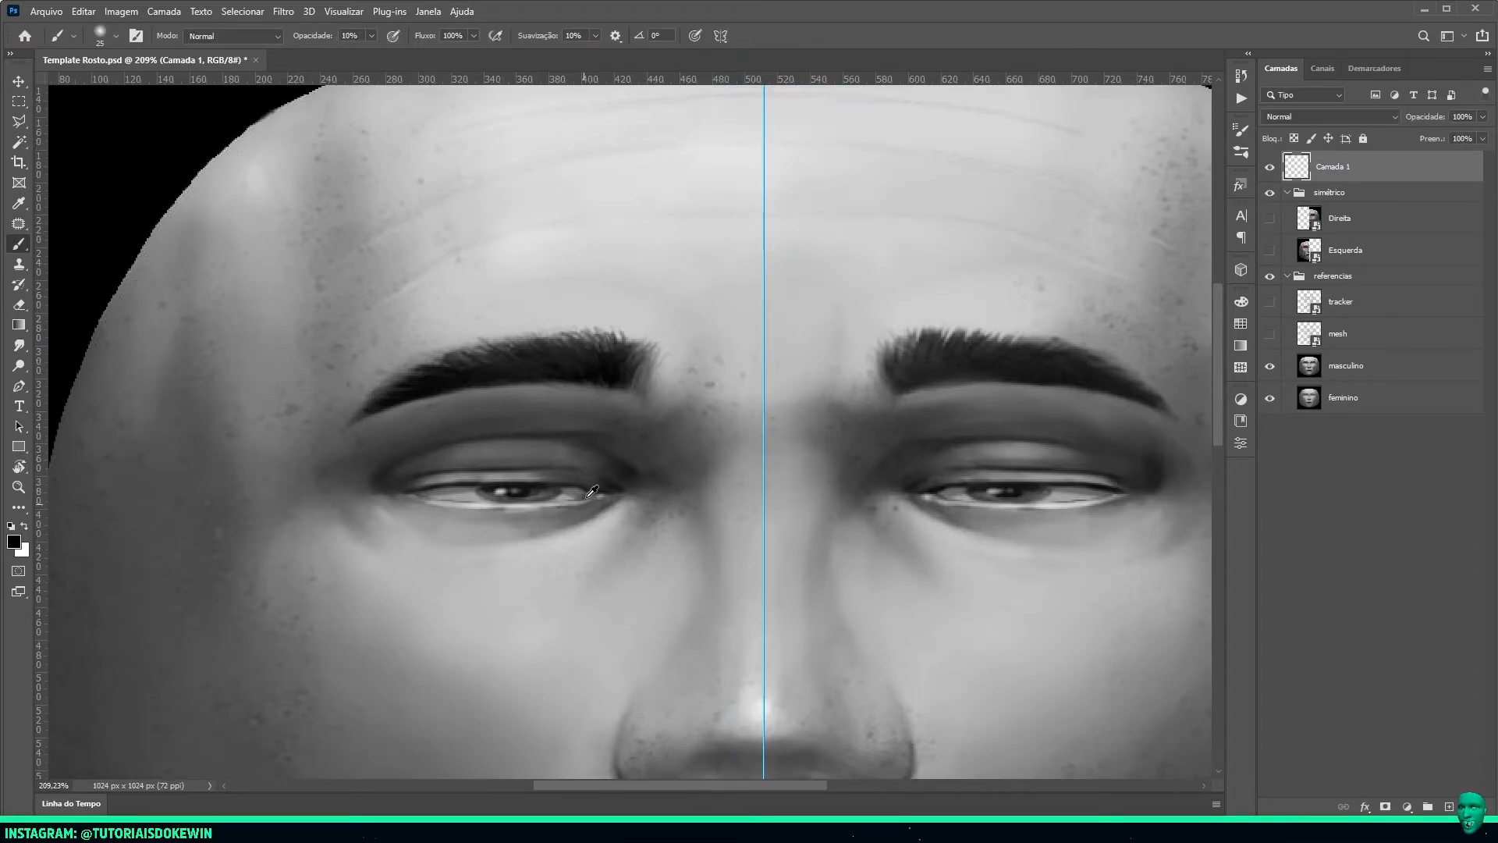
Paint mirrored white outlines around both eyes on Camada 1 with a small soft brush at 10% opacity
{"action": "scroll", "coordinate": [585, 468], "scroll_direction": "up", "scroll_amount": 3, "text": "alt"}
{"action": "key", "text": "x"}
{"action": "scroll", "coordinate": [589, 461], "scroll_direction": "up", "scroll_amount": 2, "text": "alt"}
{"action": "key", "text": "bracketleft"}
{"action": "key", "text": "bracketleft"}
{"action": "key", "text": "bracketleft"}
{"action": "key", "text": "bracketleft"}
{"action": "key", "text": "bracketleft"}
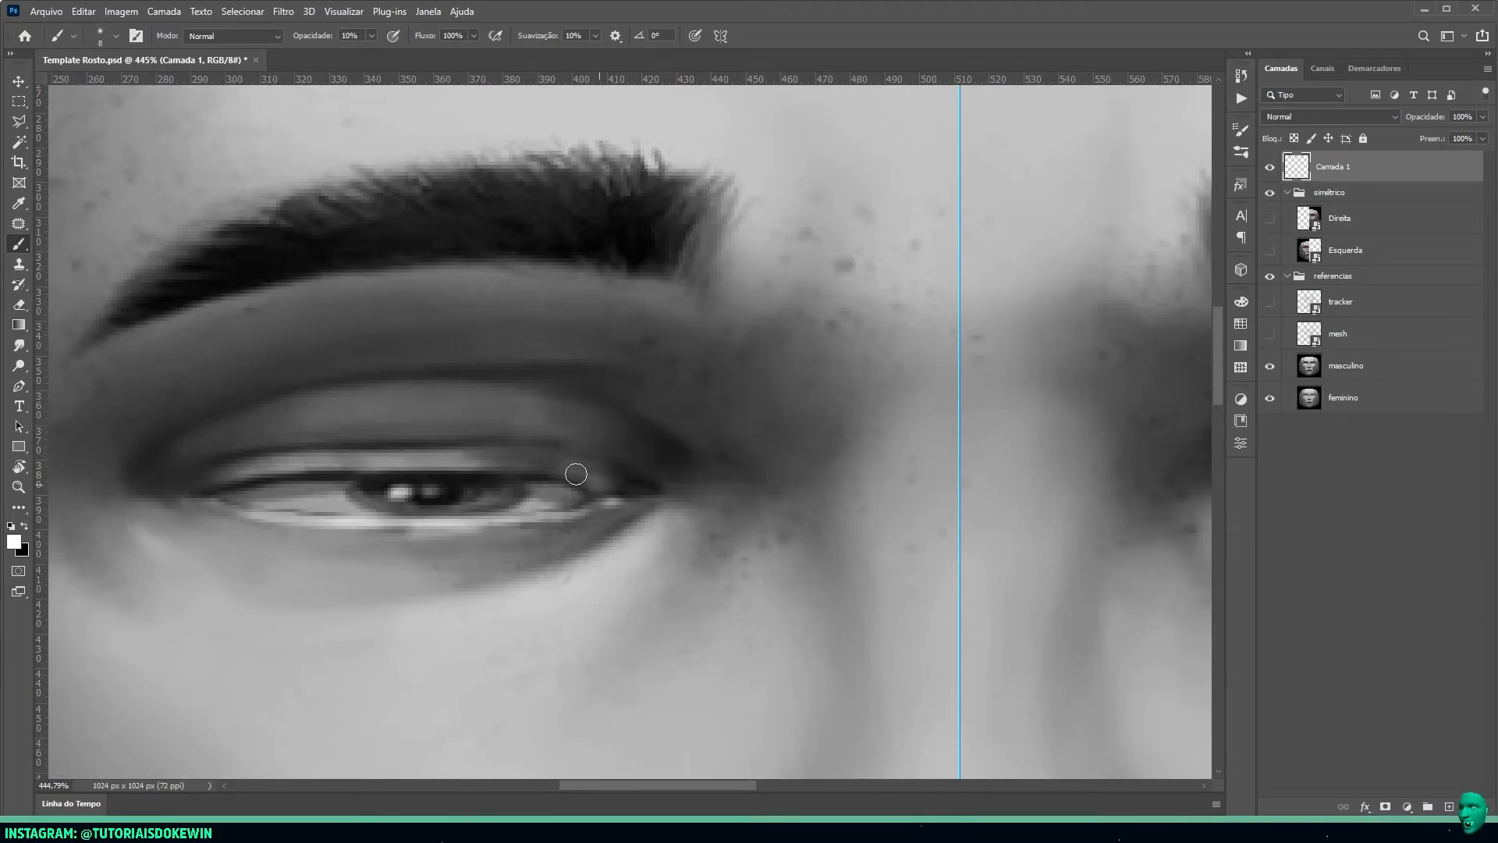
{"action": "scroll", "coordinate": [578, 474], "scroll_direction": "down", "scroll_amount": 3, "text": "alt"}
{"action": "scroll", "coordinate": [493, 460], "scroll_direction": "up", "scroll_amount": 1, "text": "alt"}
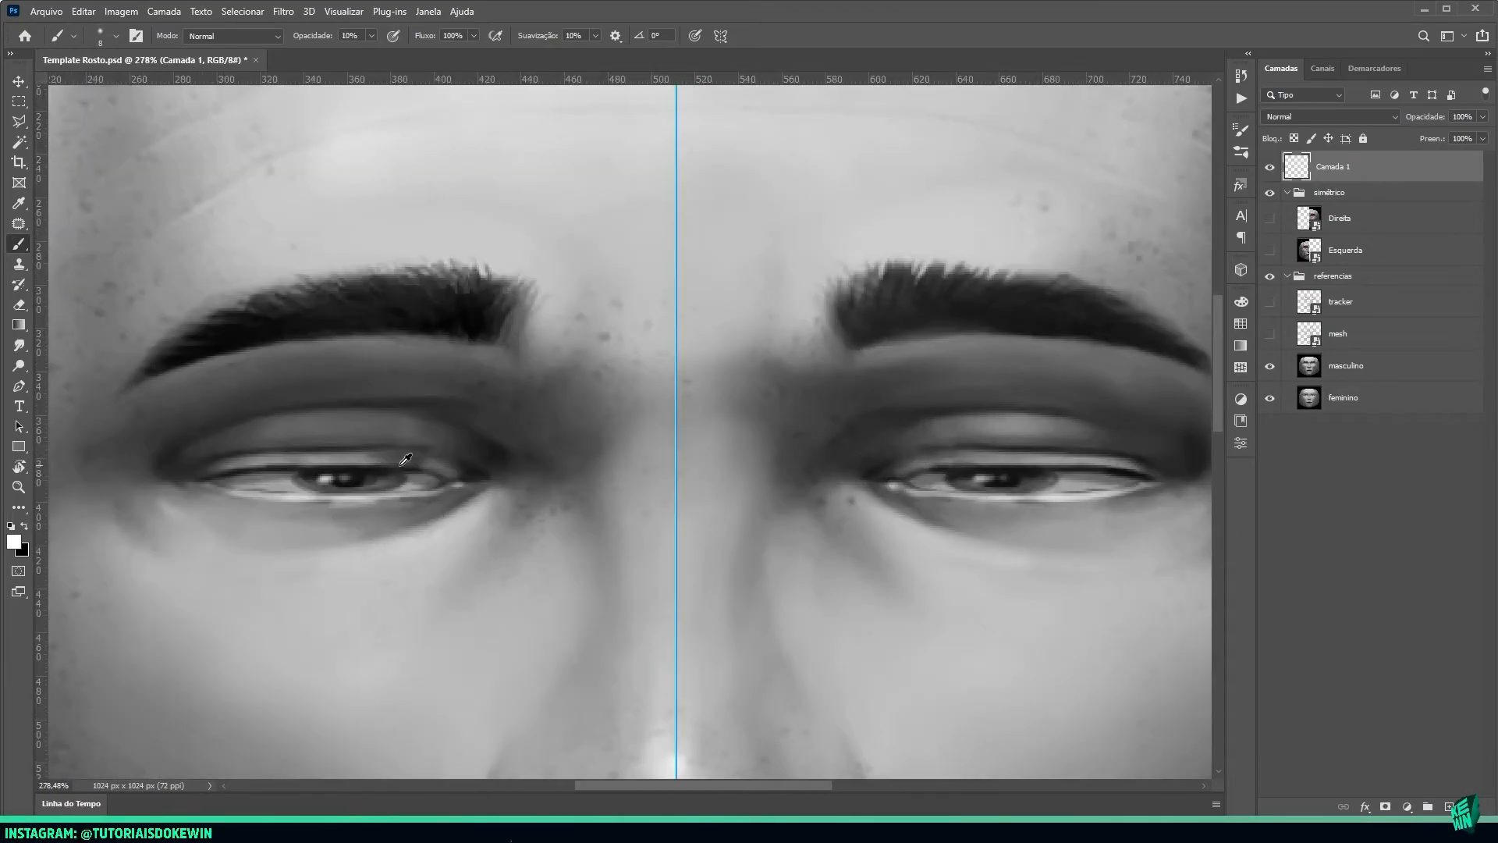
{"action": "scroll", "coordinate": [500, 469], "scroll_direction": "up", "scroll_amount": 2, "text": "alt"}
{"action": "scroll", "coordinate": [508, 480], "scroll_direction": "up", "scroll_amount": 1, "text": "alt"}
{"action": "left_click_drag", "start_coordinate": [466, 468], "coordinate": [441, 457]}
{"action": "mouse_move", "coordinate": [483, 478]}
{"action": "left_mouse_down"}
{"action": "mouse_move", "coordinate": [406, 458]}
{"action": "mouse_move", "coordinate": [428, 458]}
{"action": "mouse_move", "coordinate": [360, 464]}
{"action": "mouse_move", "coordinate": [578, 448]}
{"action": "mouse_move", "coordinate": [650, 422]}
{"action": "mouse_move", "coordinate": [651, 458]}
{"action": "mouse_move", "coordinate": [624, 462]}
{"action": "mouse_move", "coordinate": [678, 451]}
{"action": "left_mouse_up"}
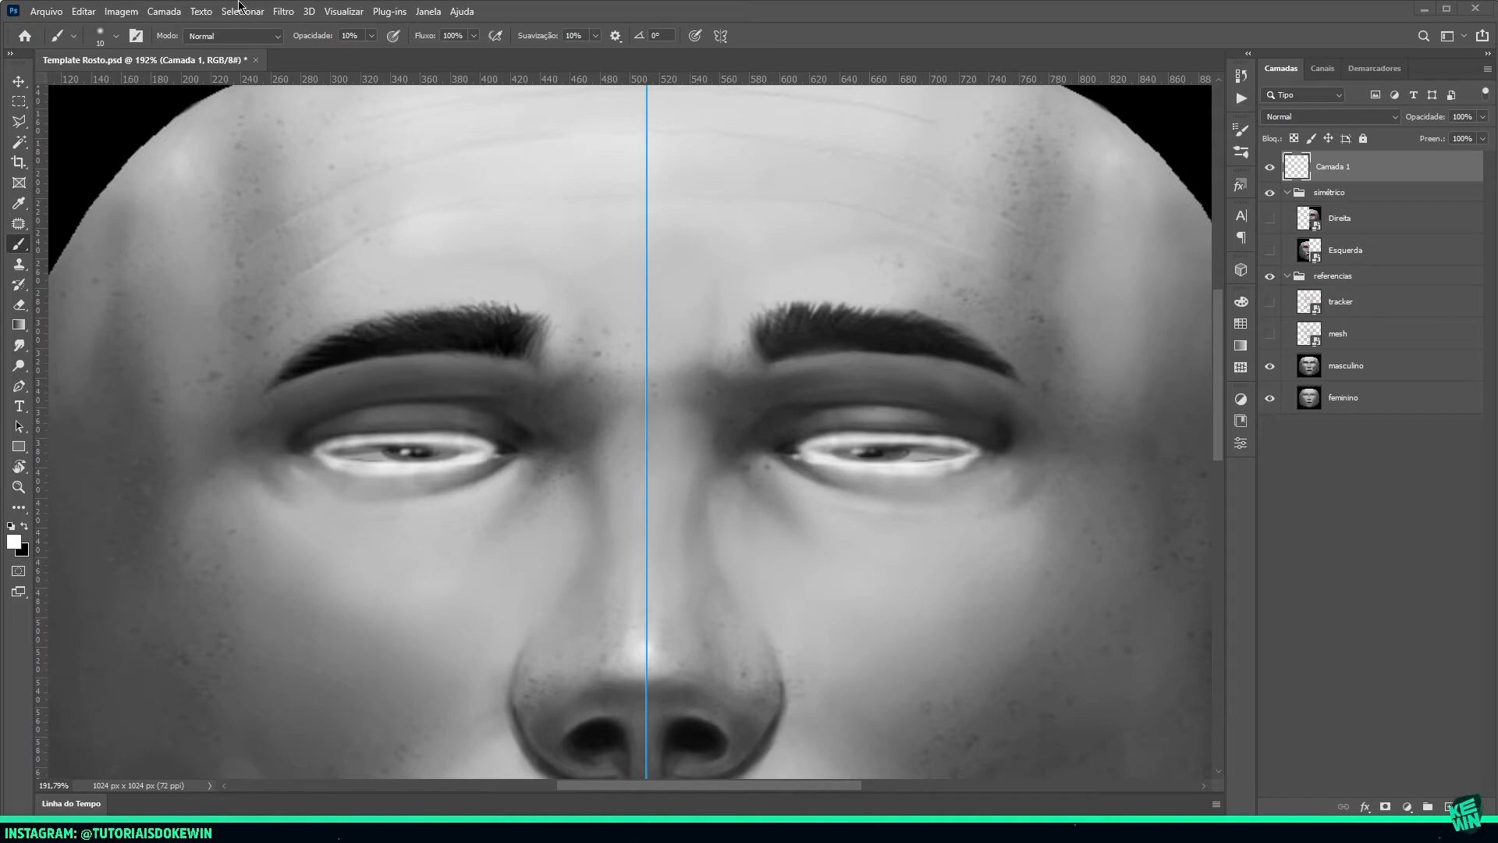
Apply a Gaussian Blur (Desfoque Gaussiano) to the white eye outlines on Camada 1
{"action": "left_click", "coordinate": [286, 12]}
{"action": "mouse_move", "coordinate": [355, 215]}
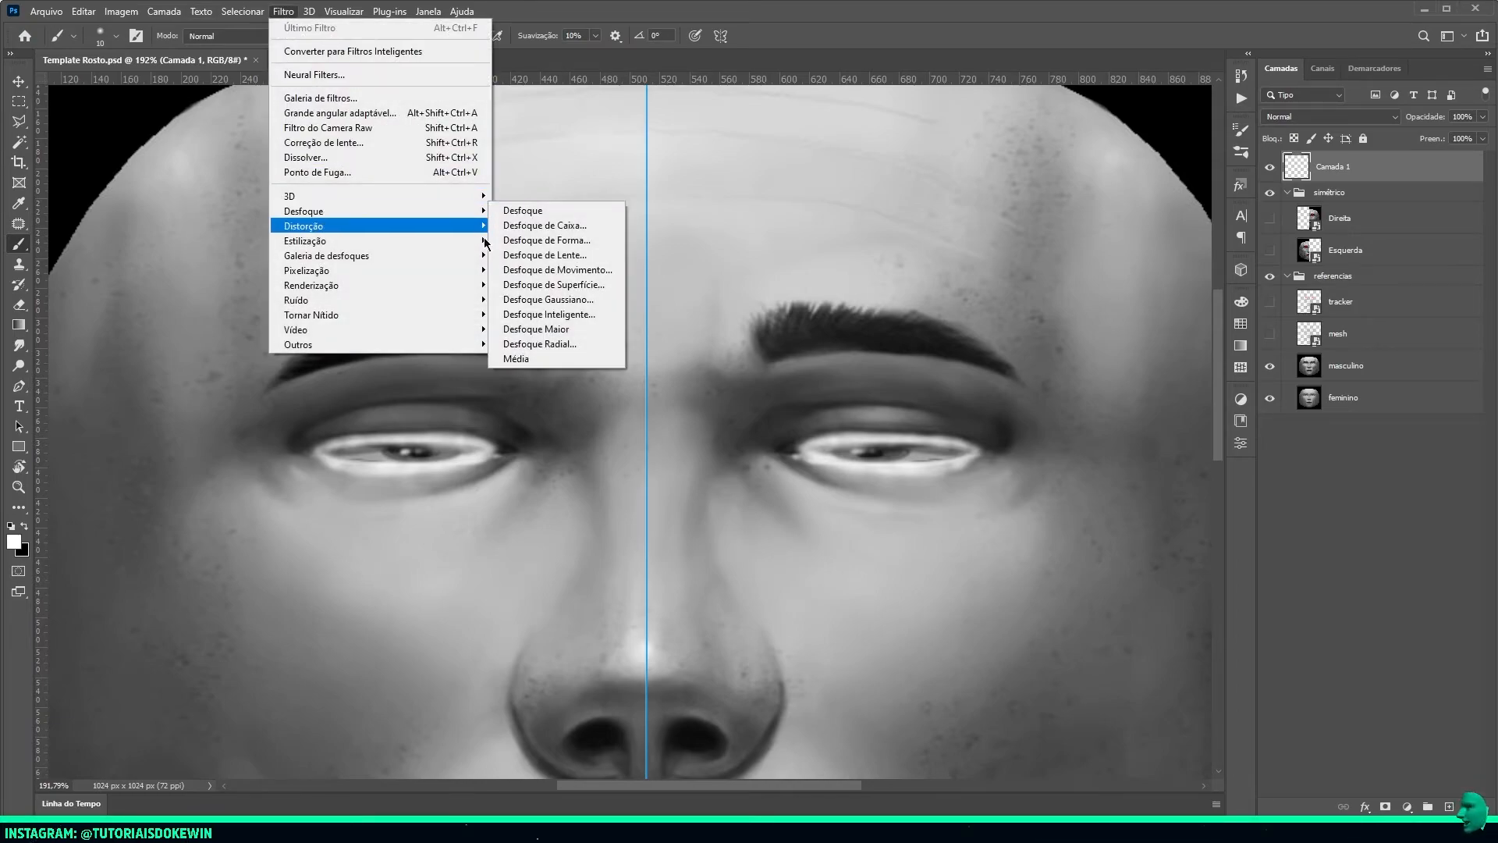
{"action": "left_click", "coordinate": [532, 302]}
{"action": "left_click_drag", "start_coordinate": [1461, 339], "coordinate": [1435, 341]}
{"action": "key", "text": "Return"}
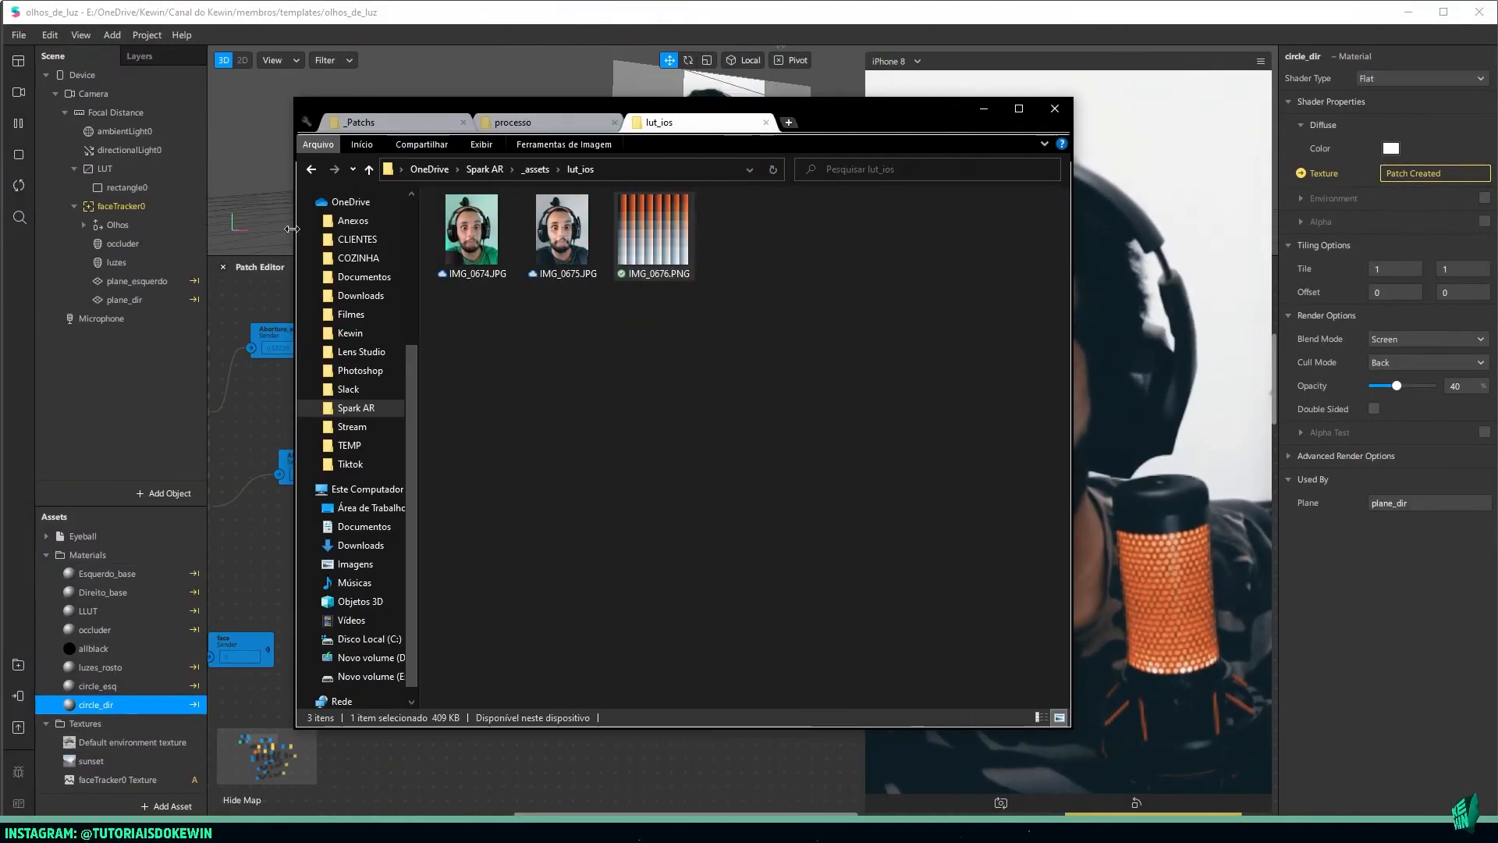
Import olhos_contorno.png from the templates/olhos_de_luz/textures folder into the Spark AR project's textures
{"action": "scroll", "coordinate": [351, 312], "scroll_direction": "up", "scroll_amount": 5}
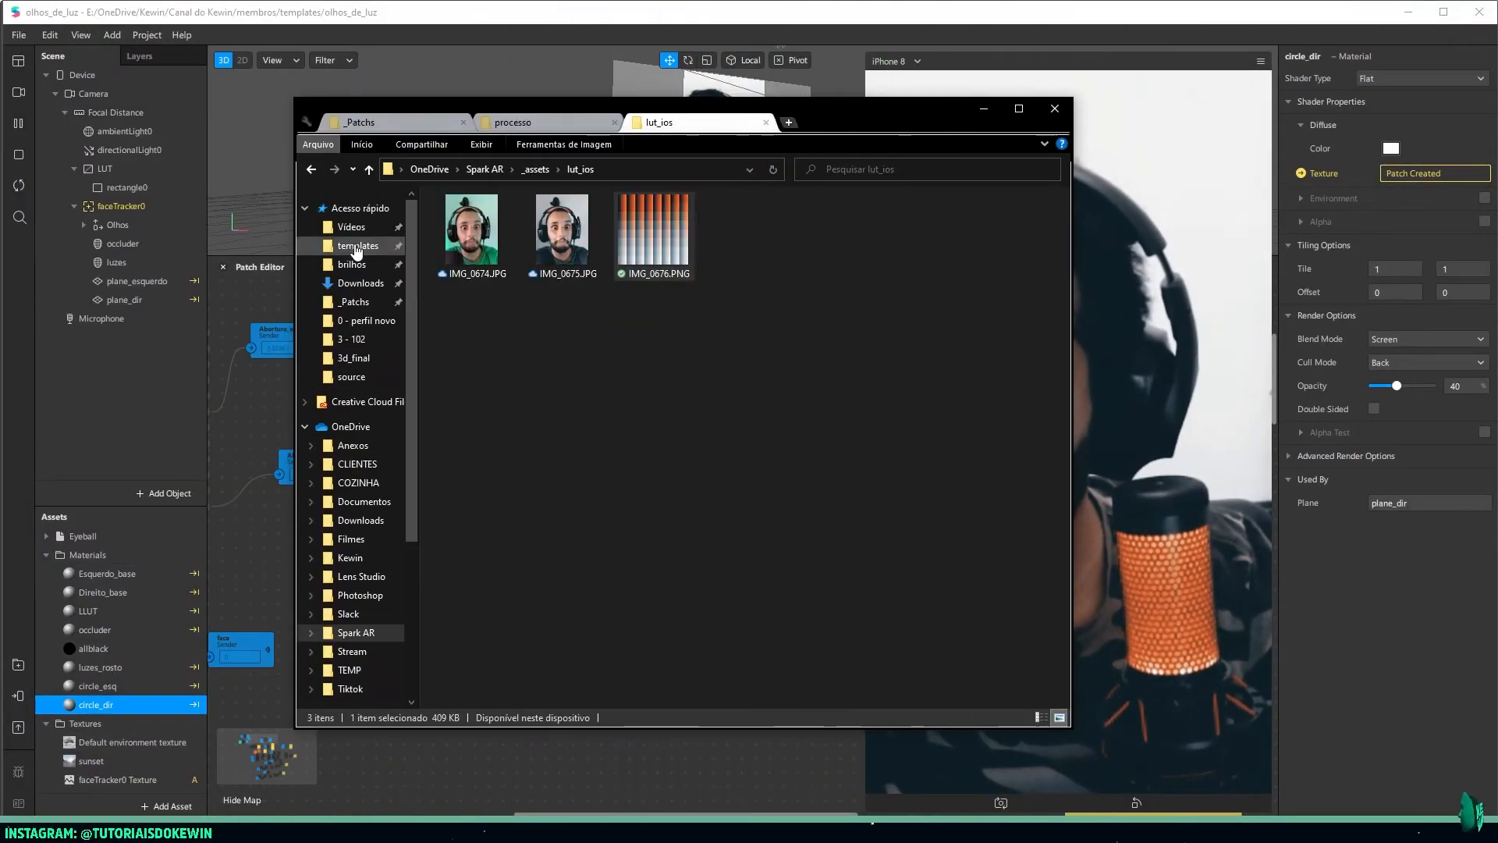
{"action": "left_click", "coordinate": [357, 245]}
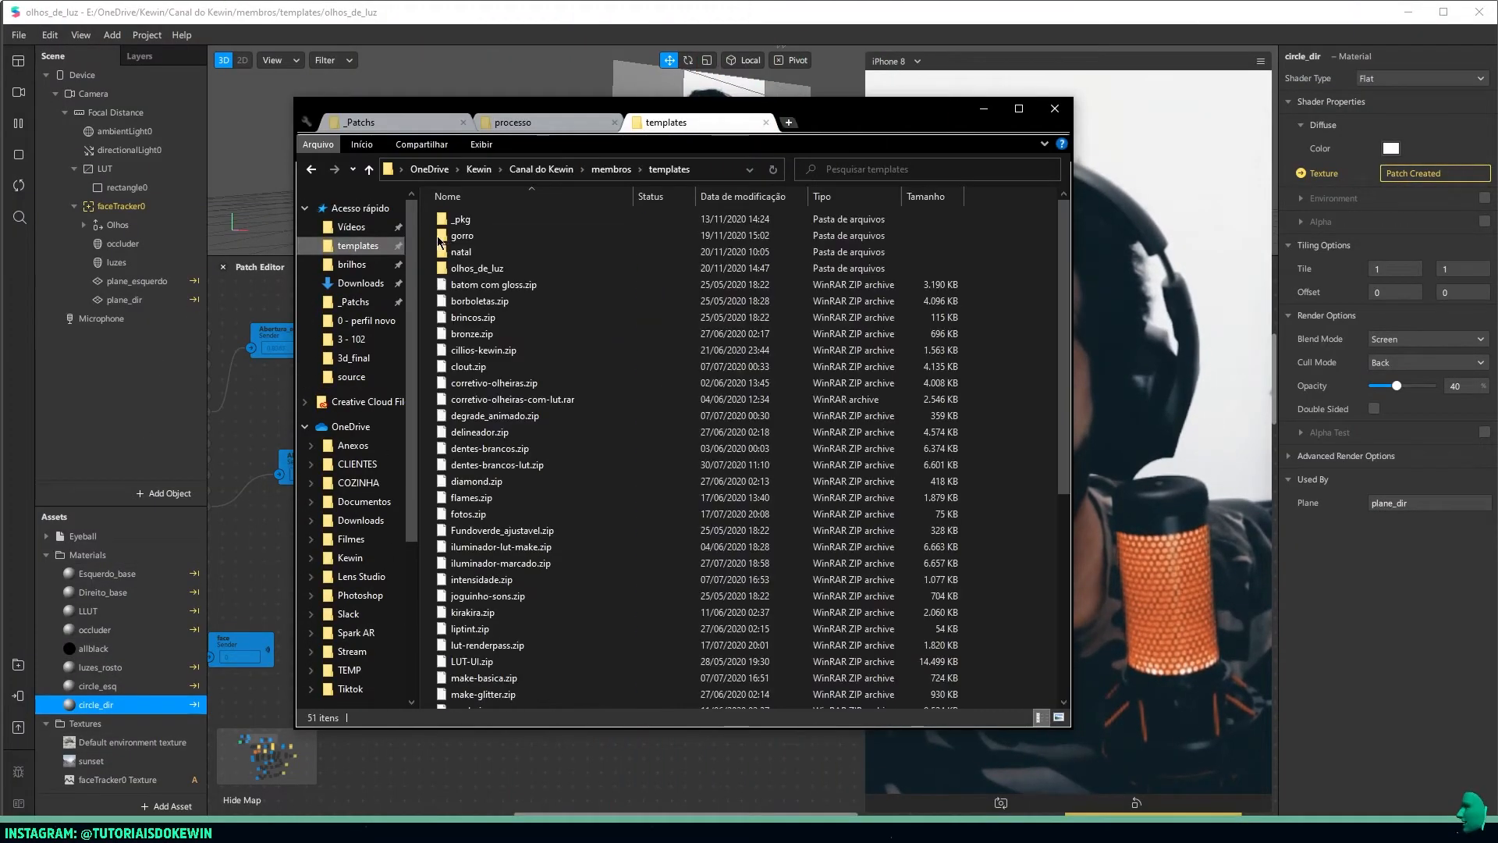
{"action": "double_click", "coordinate": [480, 268]}
{"action": "double_click", "coordinate": [467, 251]}
{"action": "left_click", "coordinate": [562, 234]}
{"action": "left_click_drag", "start_coordinate": [562, 234], "coordinate": [125, 624]}
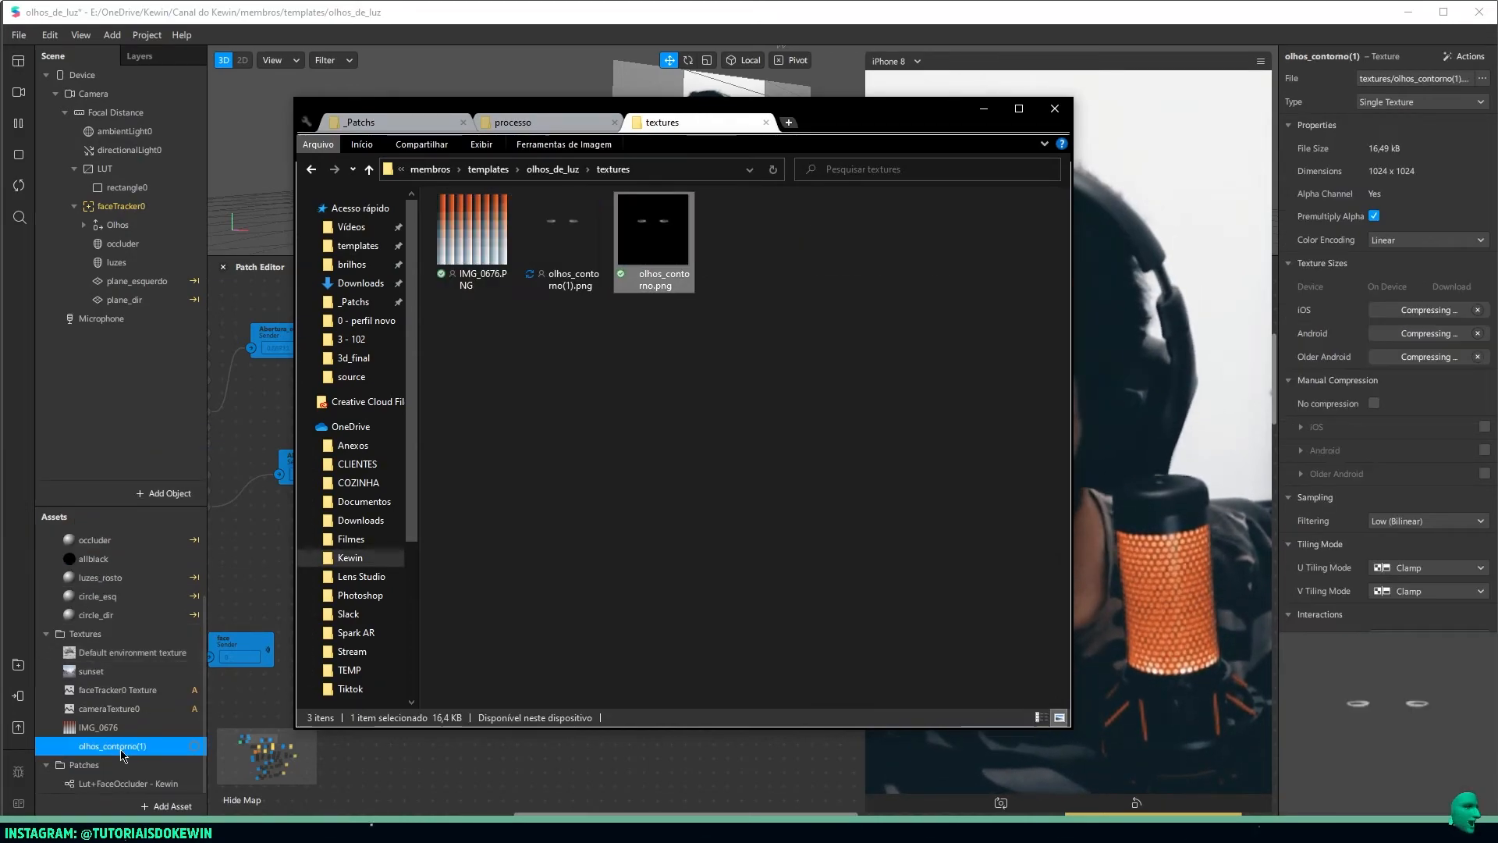
Turn off compression for the olhos_contorno(1) texture and set its filtering to None
{"action": "left_click", "coordinate": [1374, 402]}
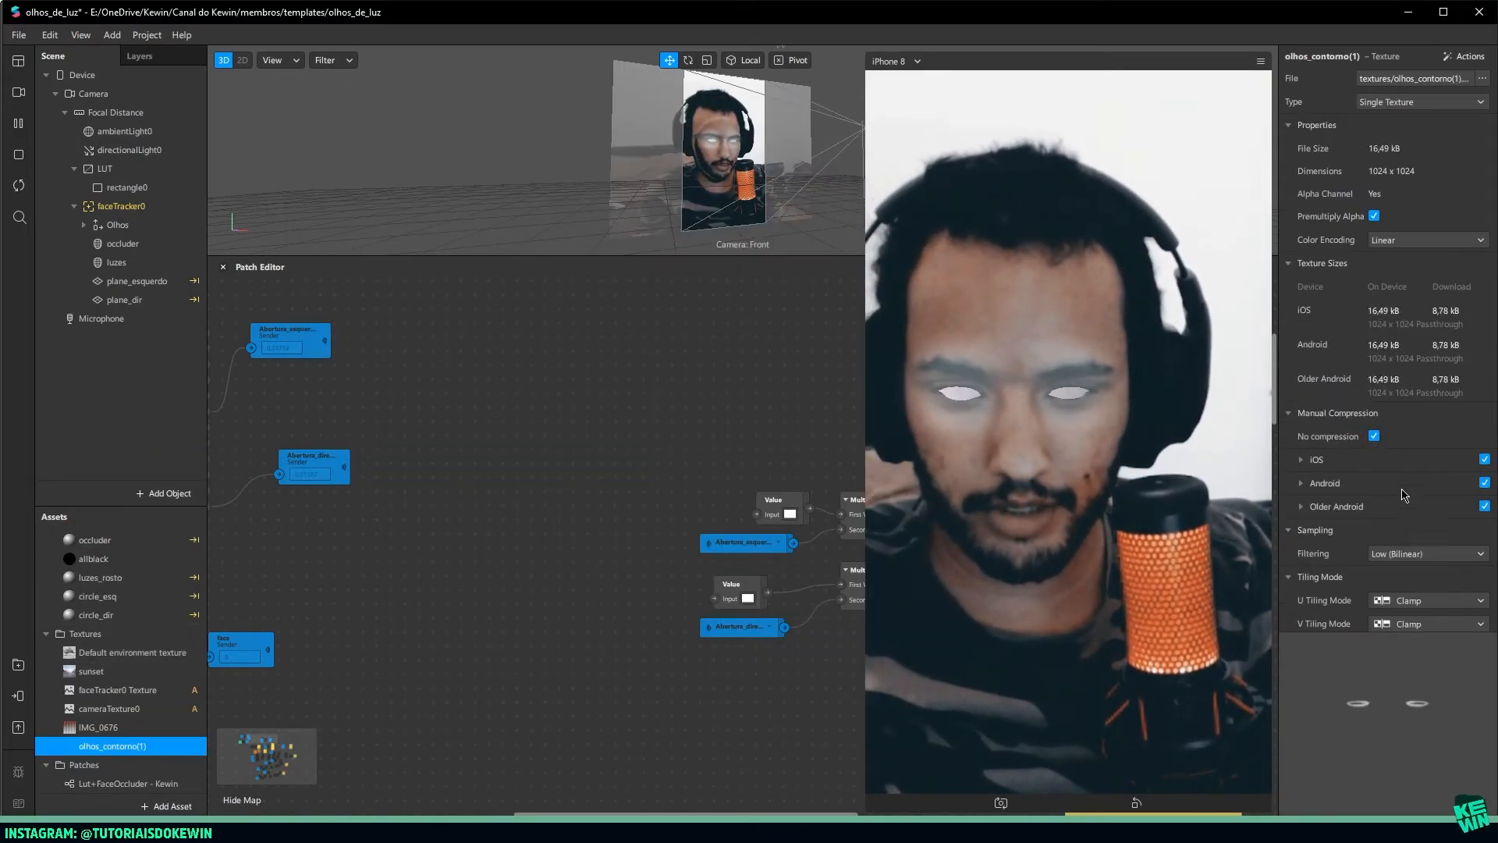
{"action": "left_click", "coordinate": [1397, 554]}
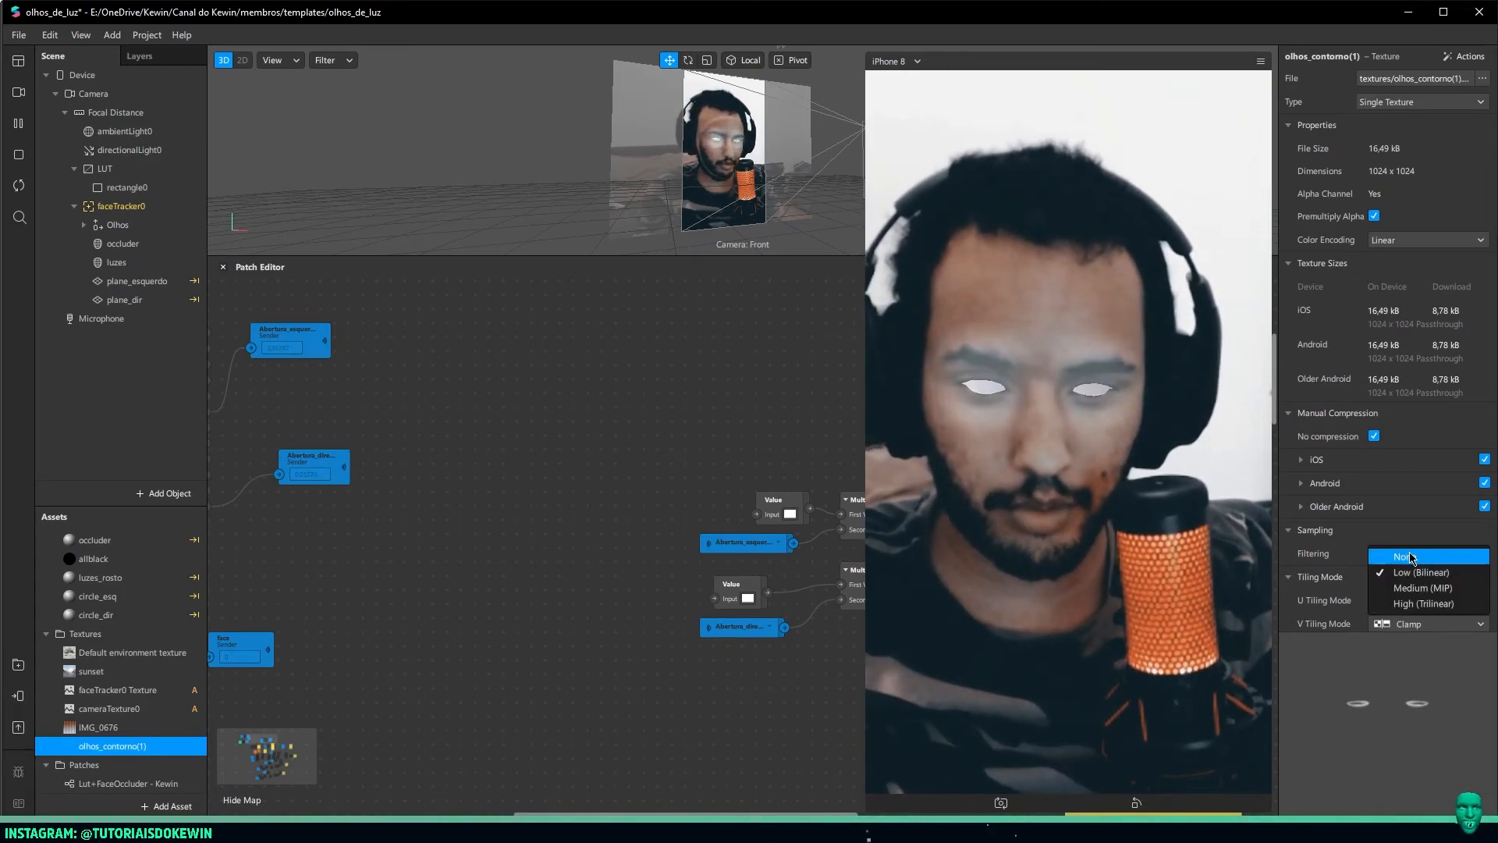
{"action": "left_click", "coordinate": [1393, 571]}
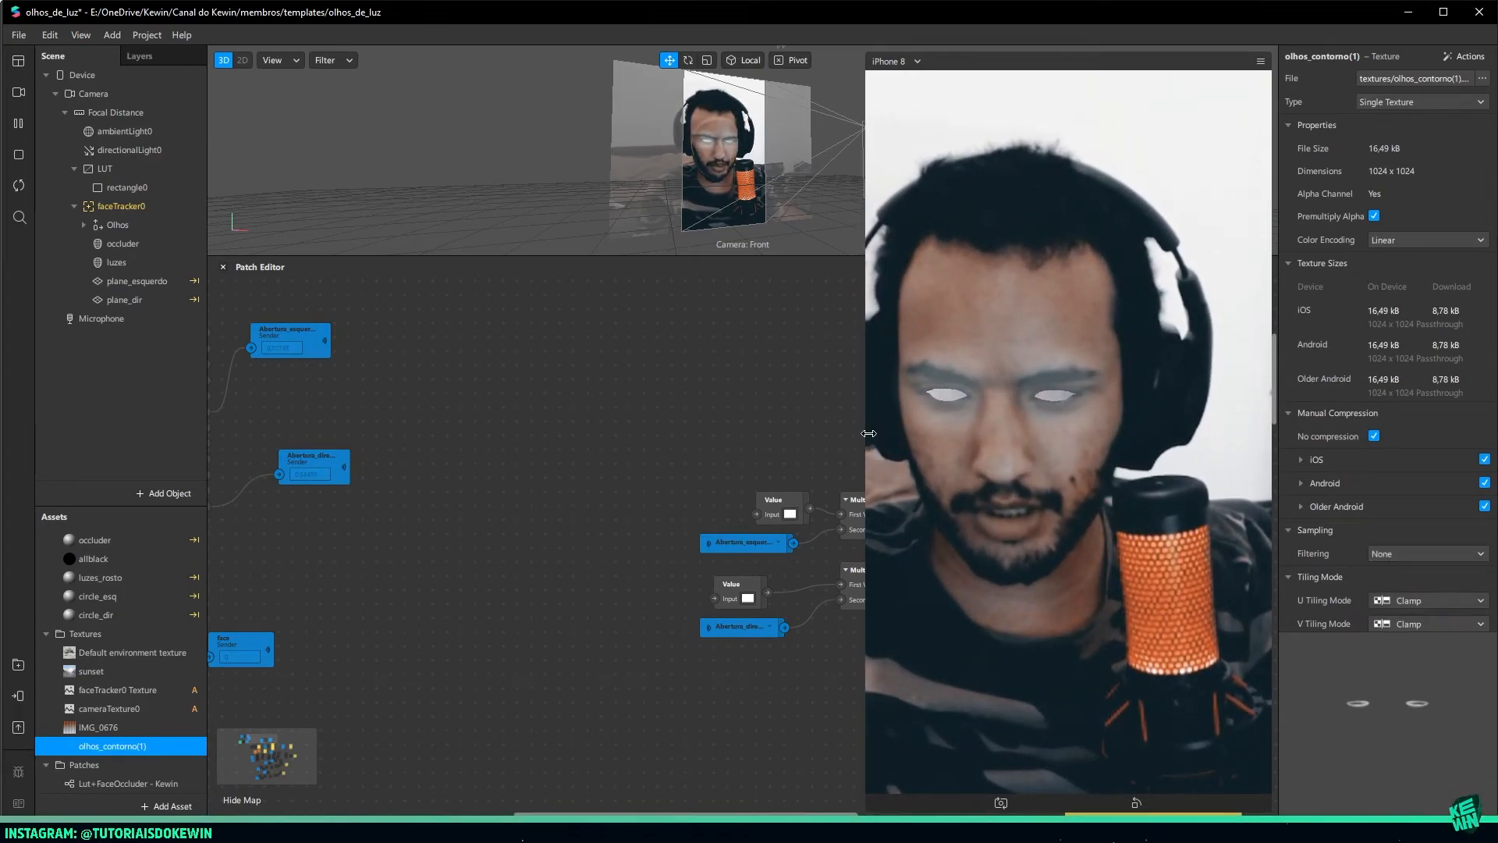
Add a face mesh under faceTracker0 and assign it a new material
{"action": "left_click_drag", "start_coordinate": [864, 415], "coordinate": [1009, 414]}
{"action": "left_click", "coordinate": [121, 206]}
{"action": "right_click", "coordinate": [118, 208]}
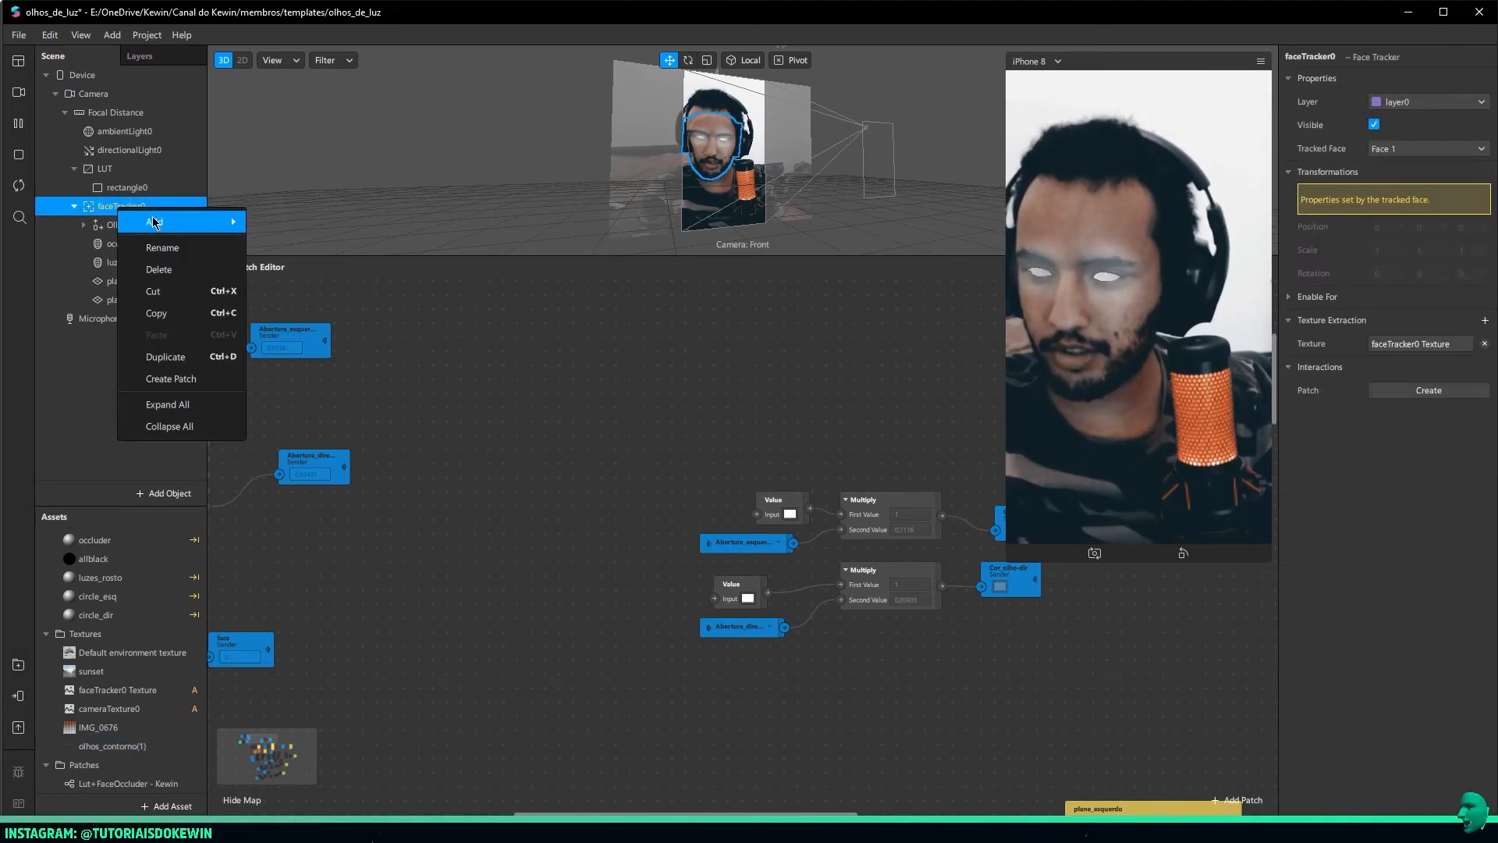
{"action": "mouse_move", "coordinate": [160, 221]}
{"action": "left_click", "coordinate": [321, 379]}
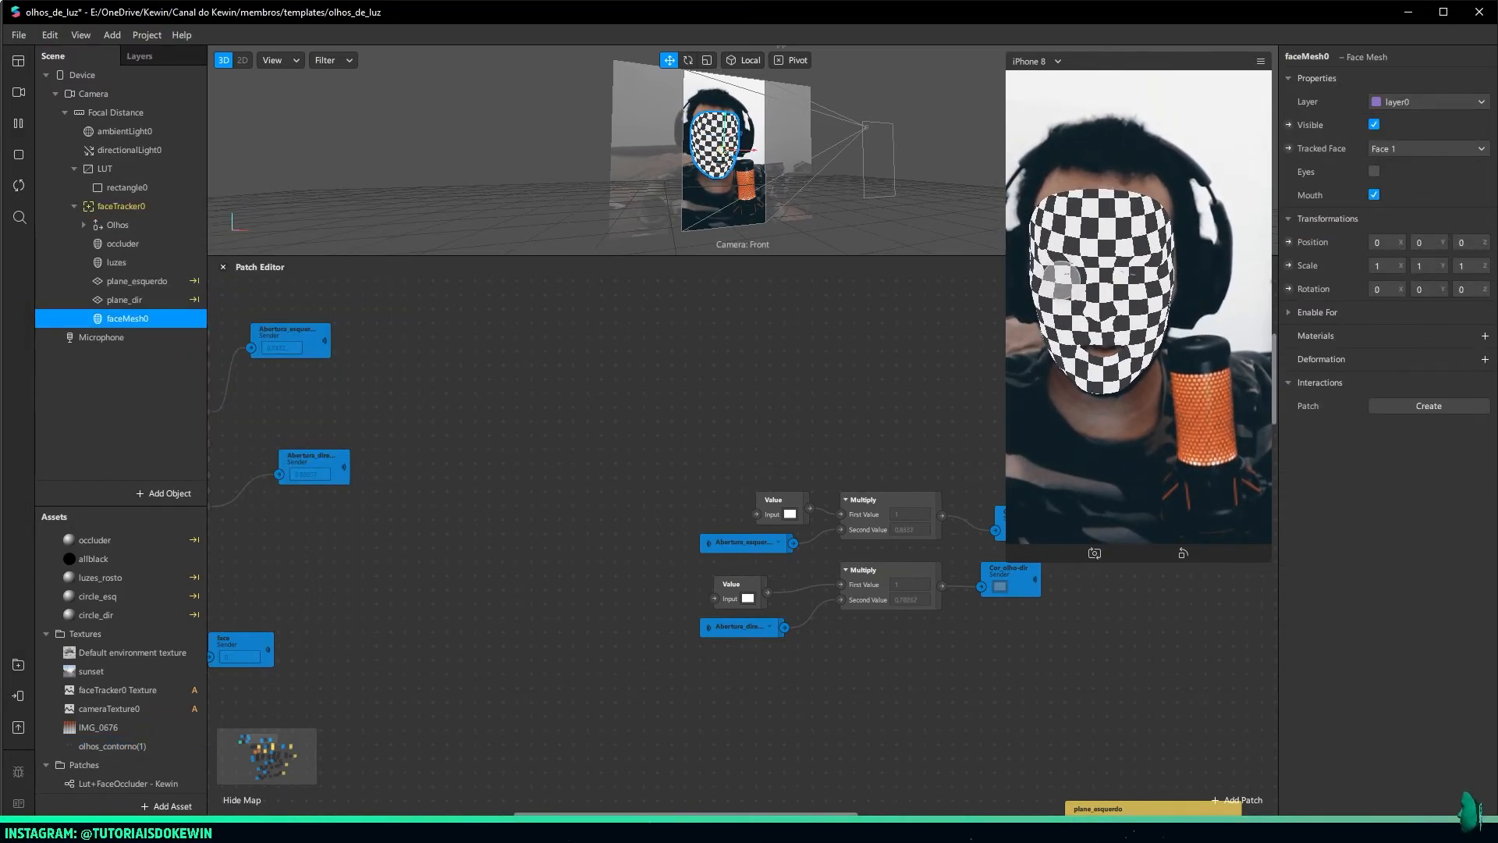
{"action": "left_click", "coordinate": [1485, 340]}
{"action": "left_click", "coordinate": [1428, 538]}
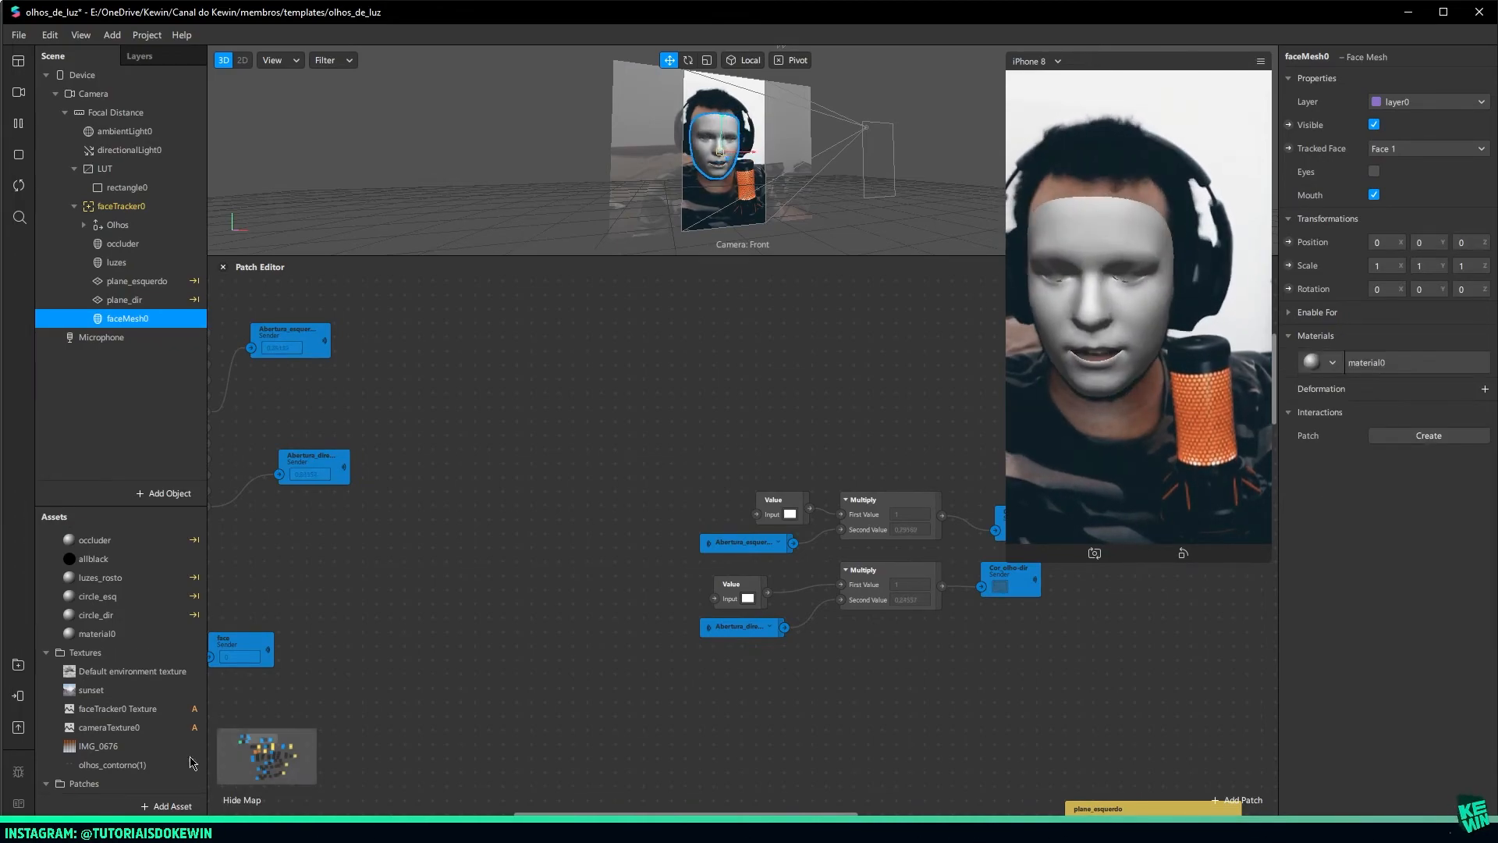
Rename the face mesh's new material to contorno_olhos
{"action": "double_click", "coordinate": [96, 634]}
{"action": "type", "text": "co"}
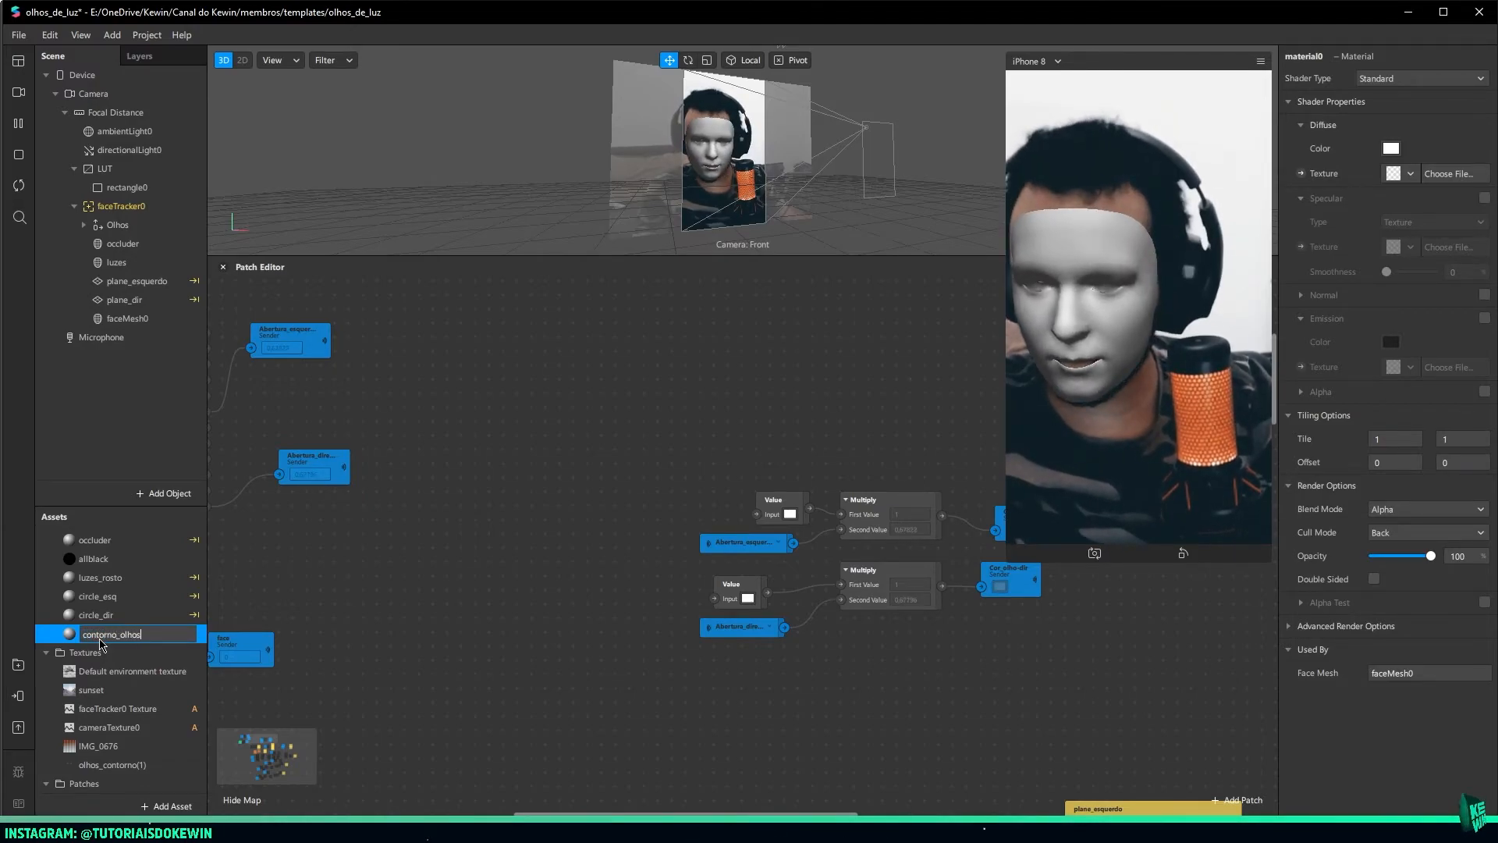
{"action": "type", "text": "ntorno_olhos"}
{"action": "key", "text": "Return"}
Set the contorno_olhos material's shader type to Flat and its diffuse texture to olhos_contorno(1)
{"action": "left_click_drag", "start_coordinate": [575, 265], "coordinate": [593, 95]}
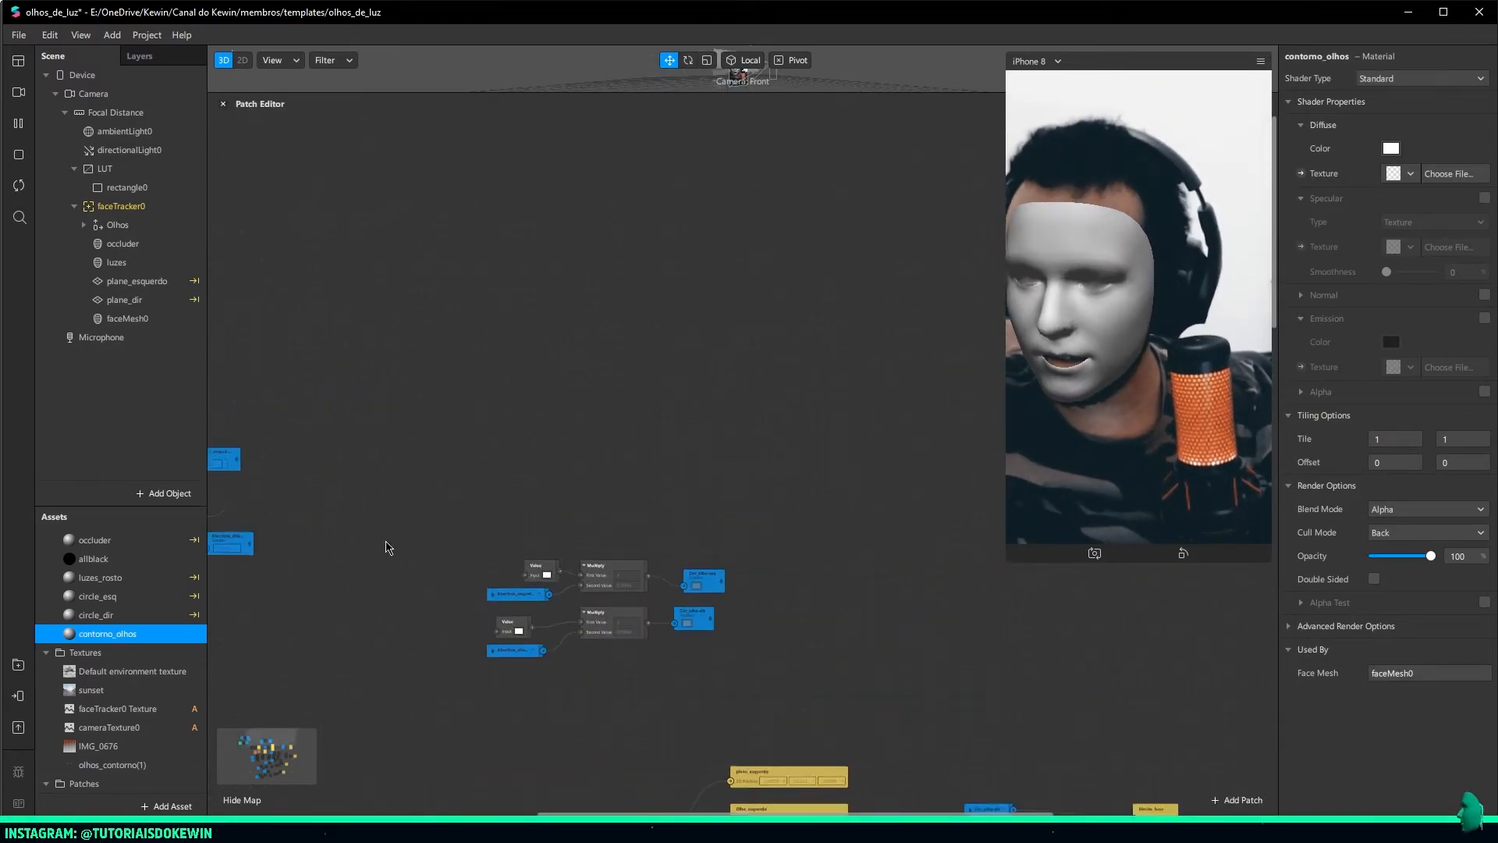
{"action": "left_click", "coordinate": [1387, 79]}
{"action": "left_click", "coordinate": [1387, 82]}
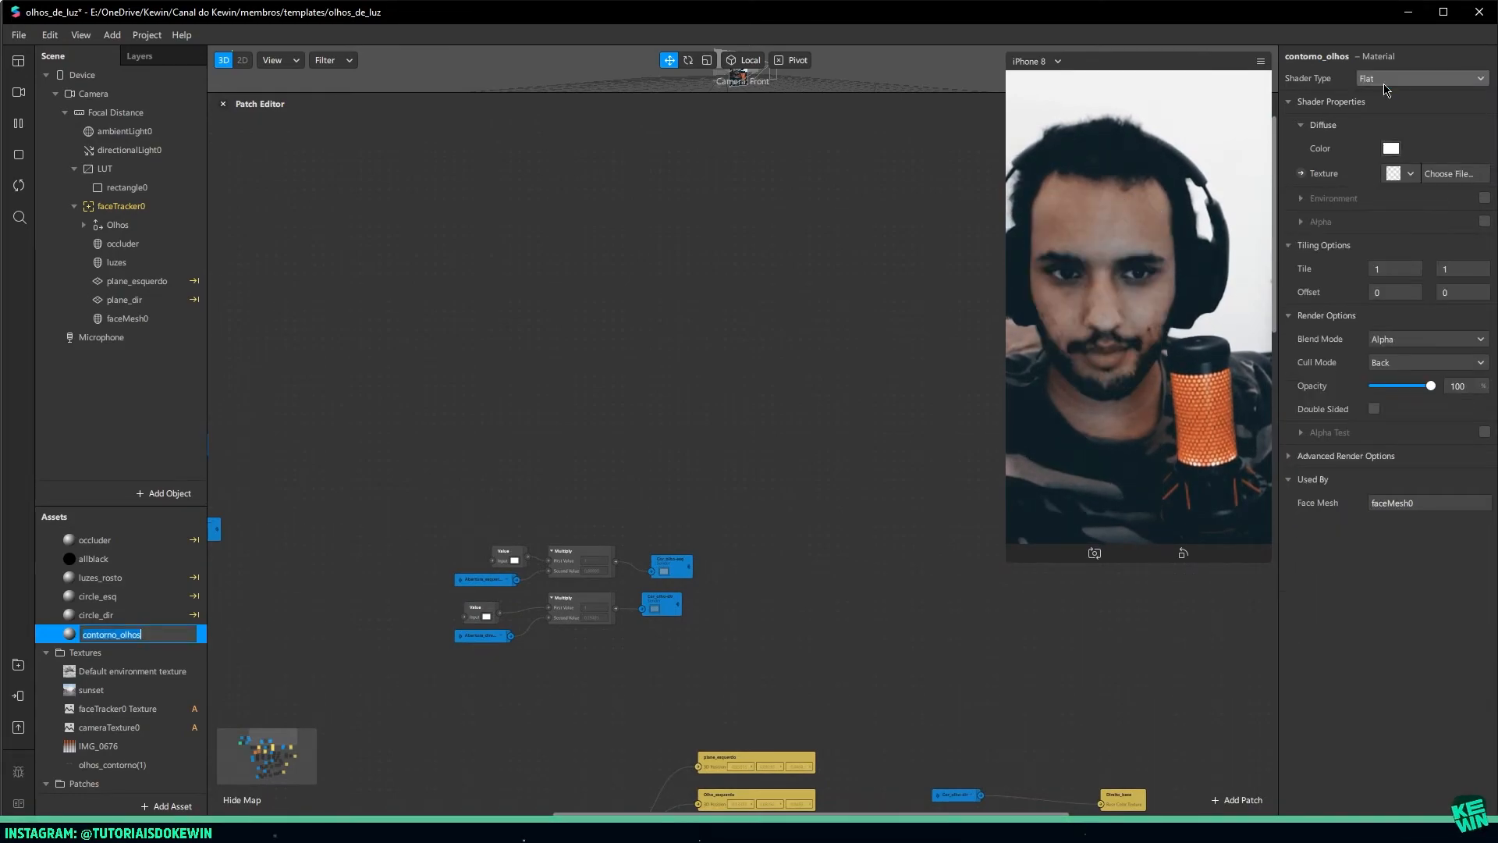
{"action": "left_click", "coordinate": [1334, 455]}
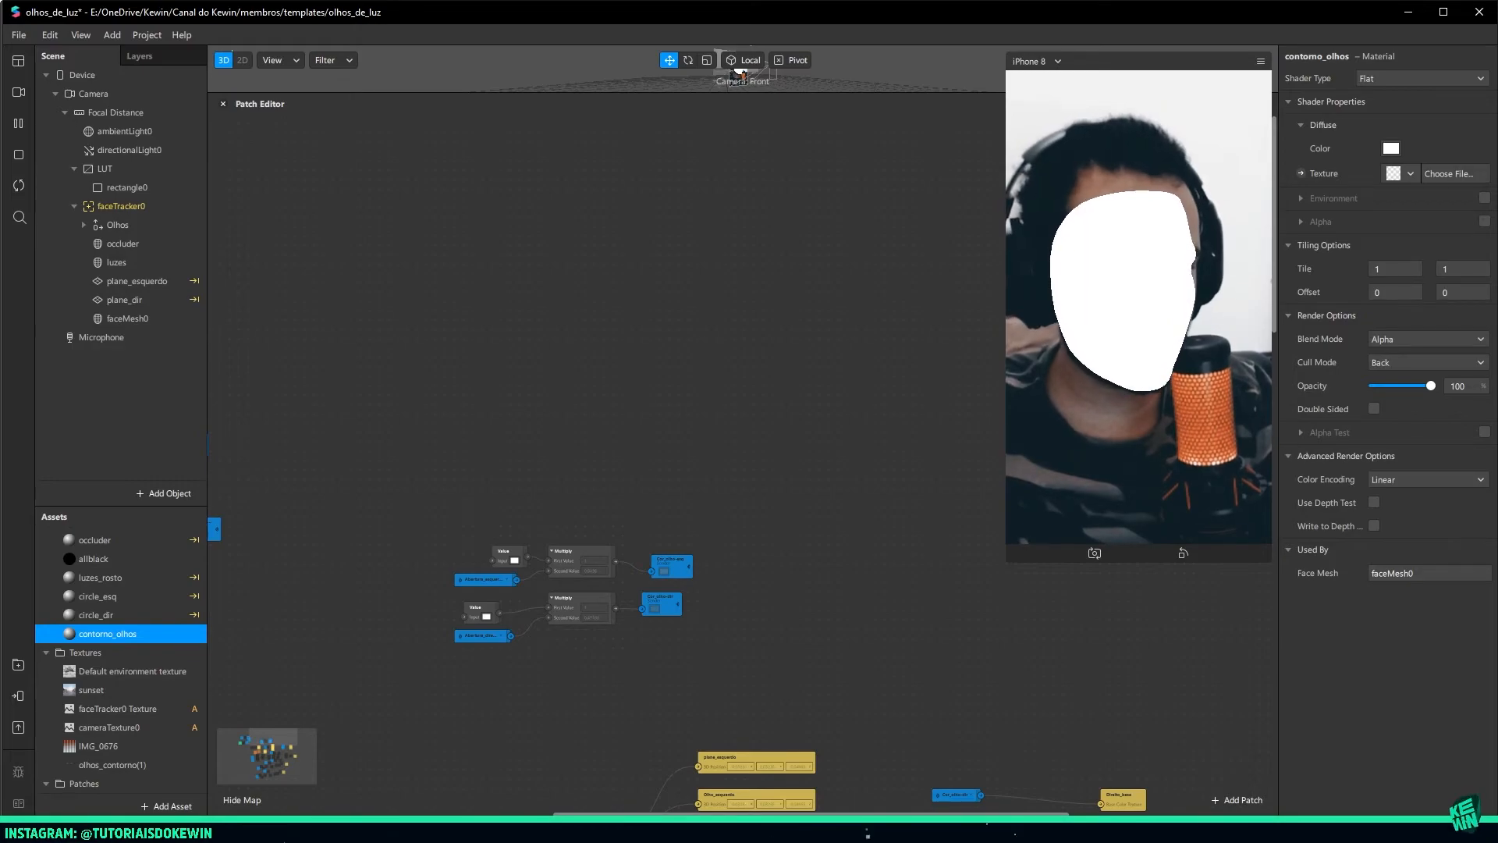
{"action": "left_click", "coordinate": [1402, 173]}
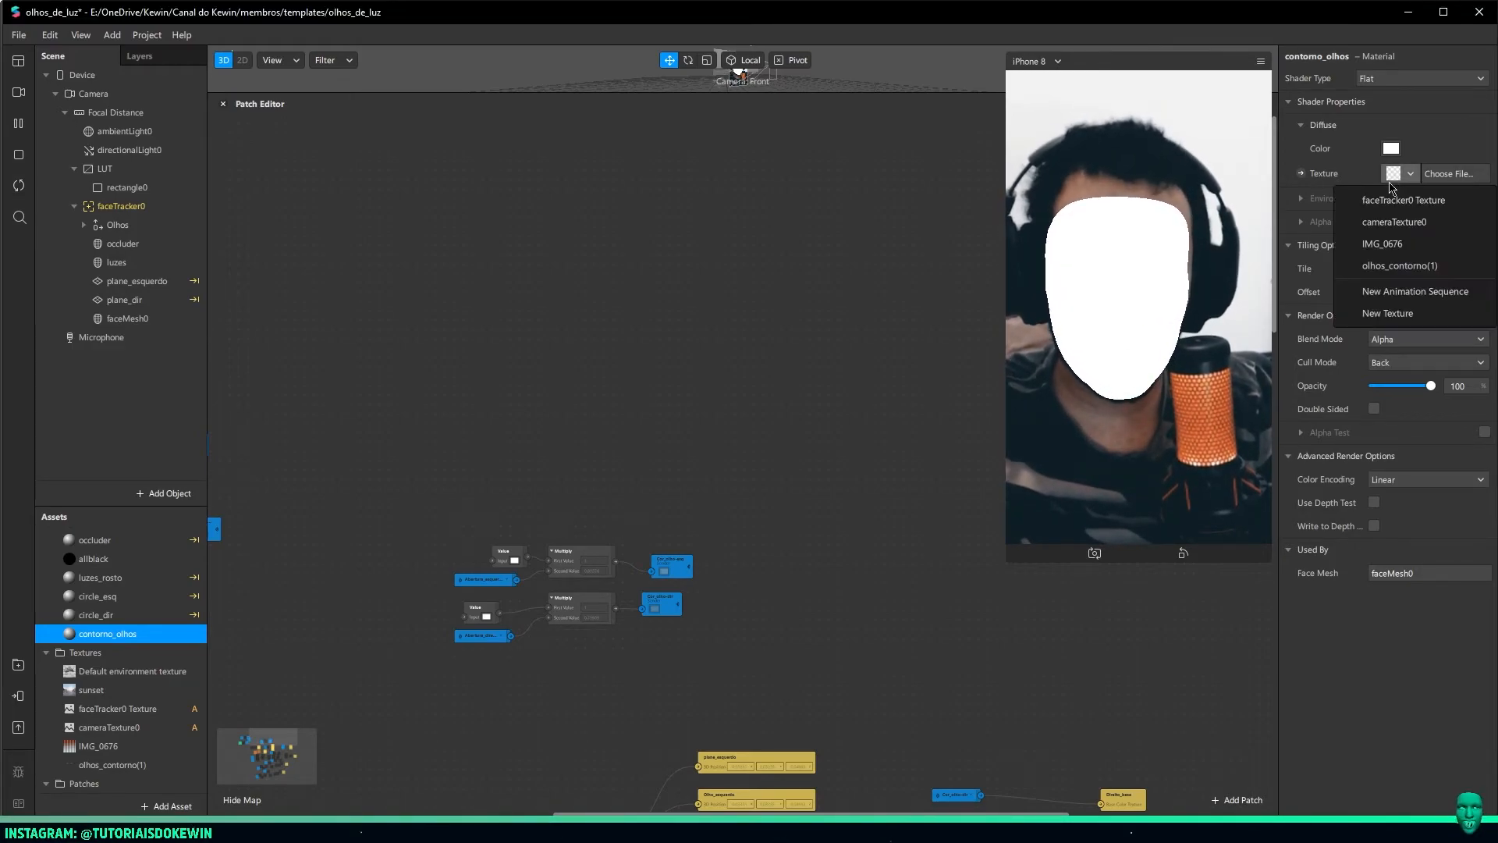
{"action": "left_click", "coordinate": [1399, 266]}
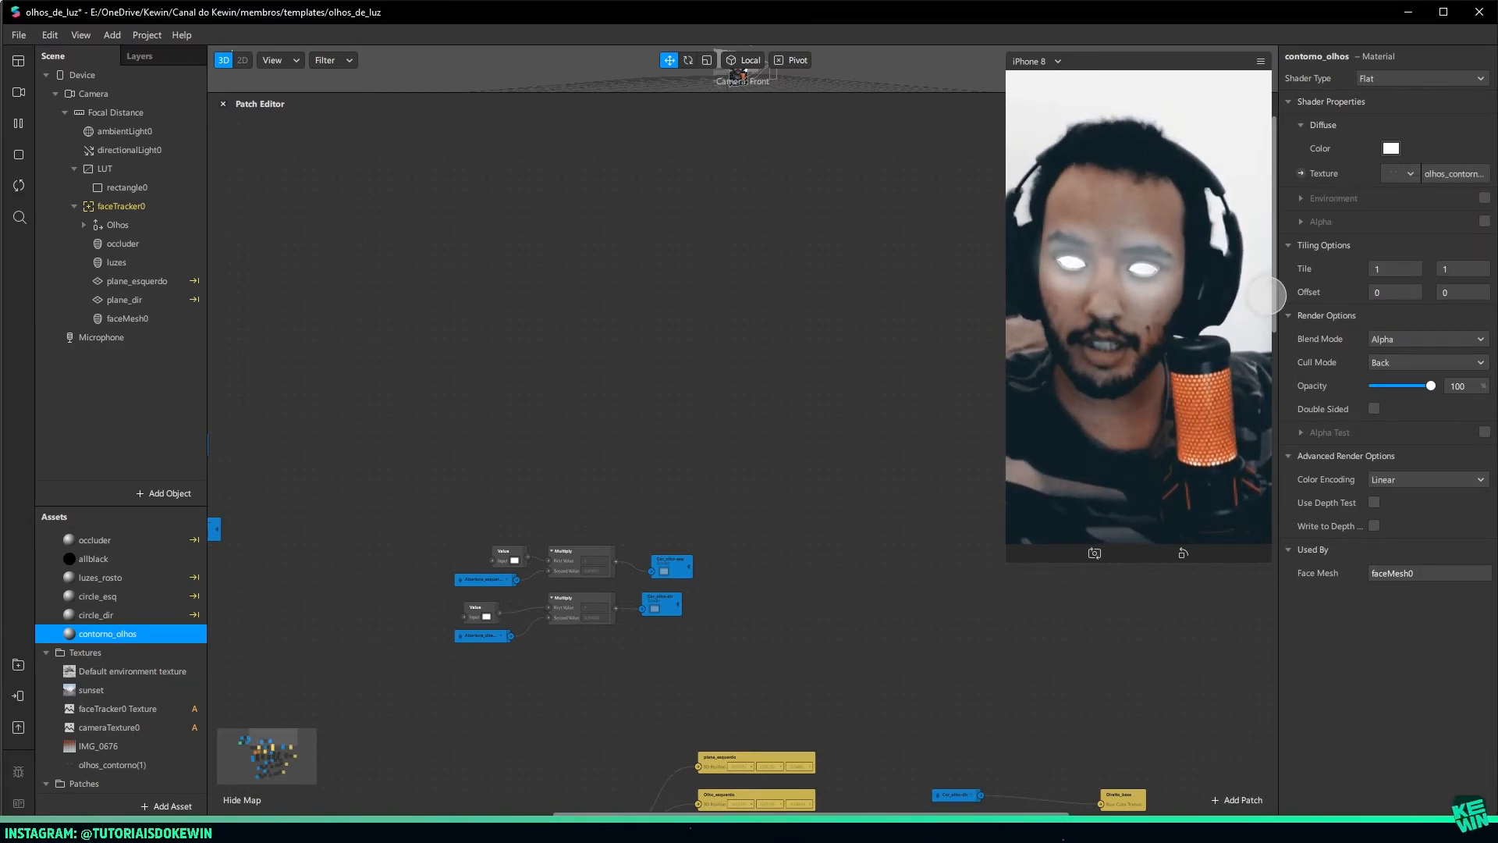
Examine faceMesh0's eye outline up close in the enlarged scene view and pause the face video
{"action": "left_click", "coordinate": [128, 319]}
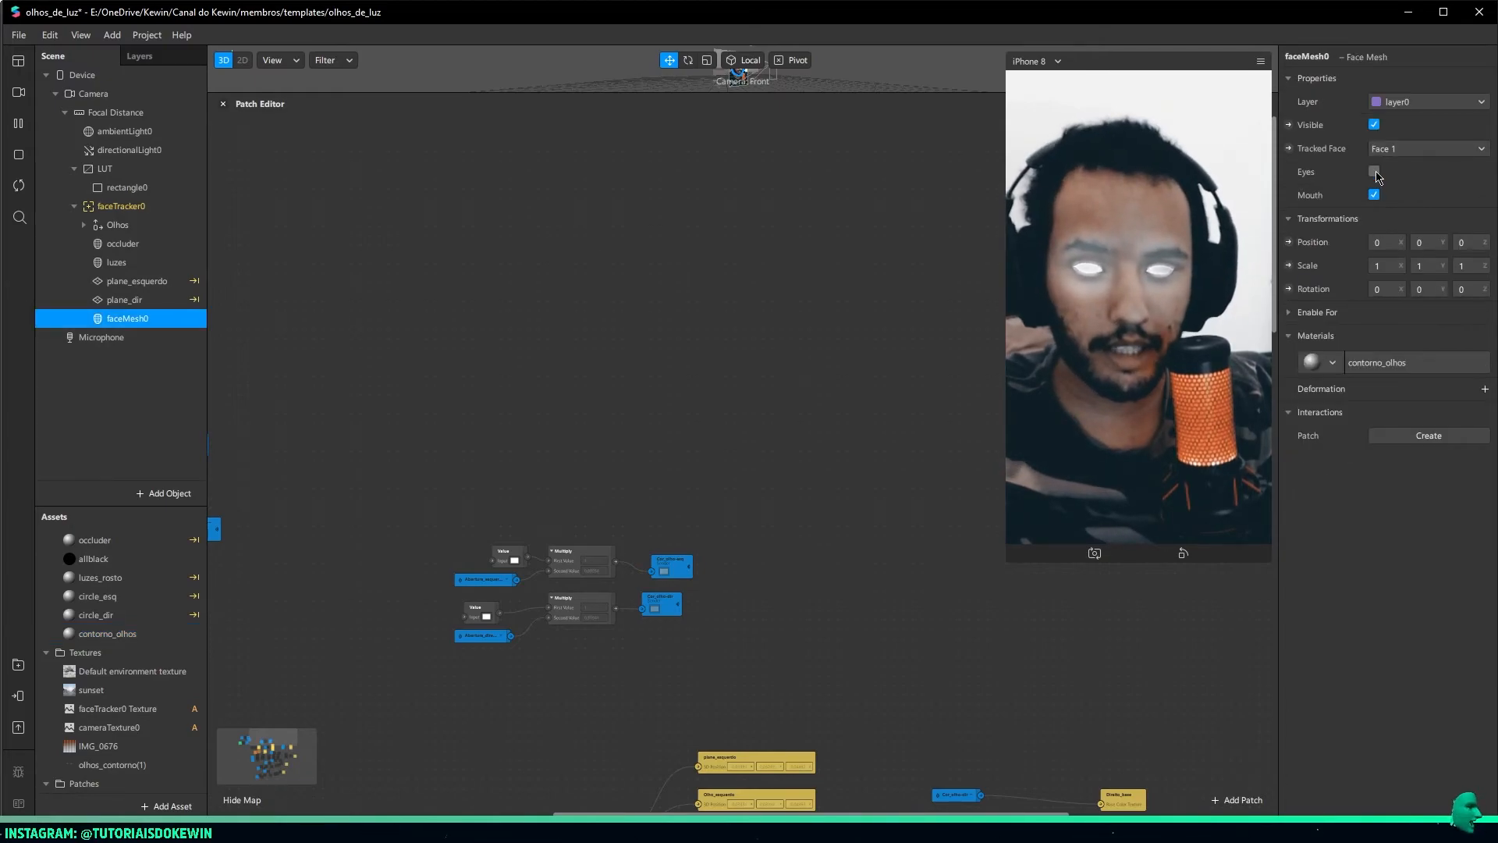
{"action": "left_click_drag", "start_coordinate": [710, 92], "coordinate": [759, 611]}
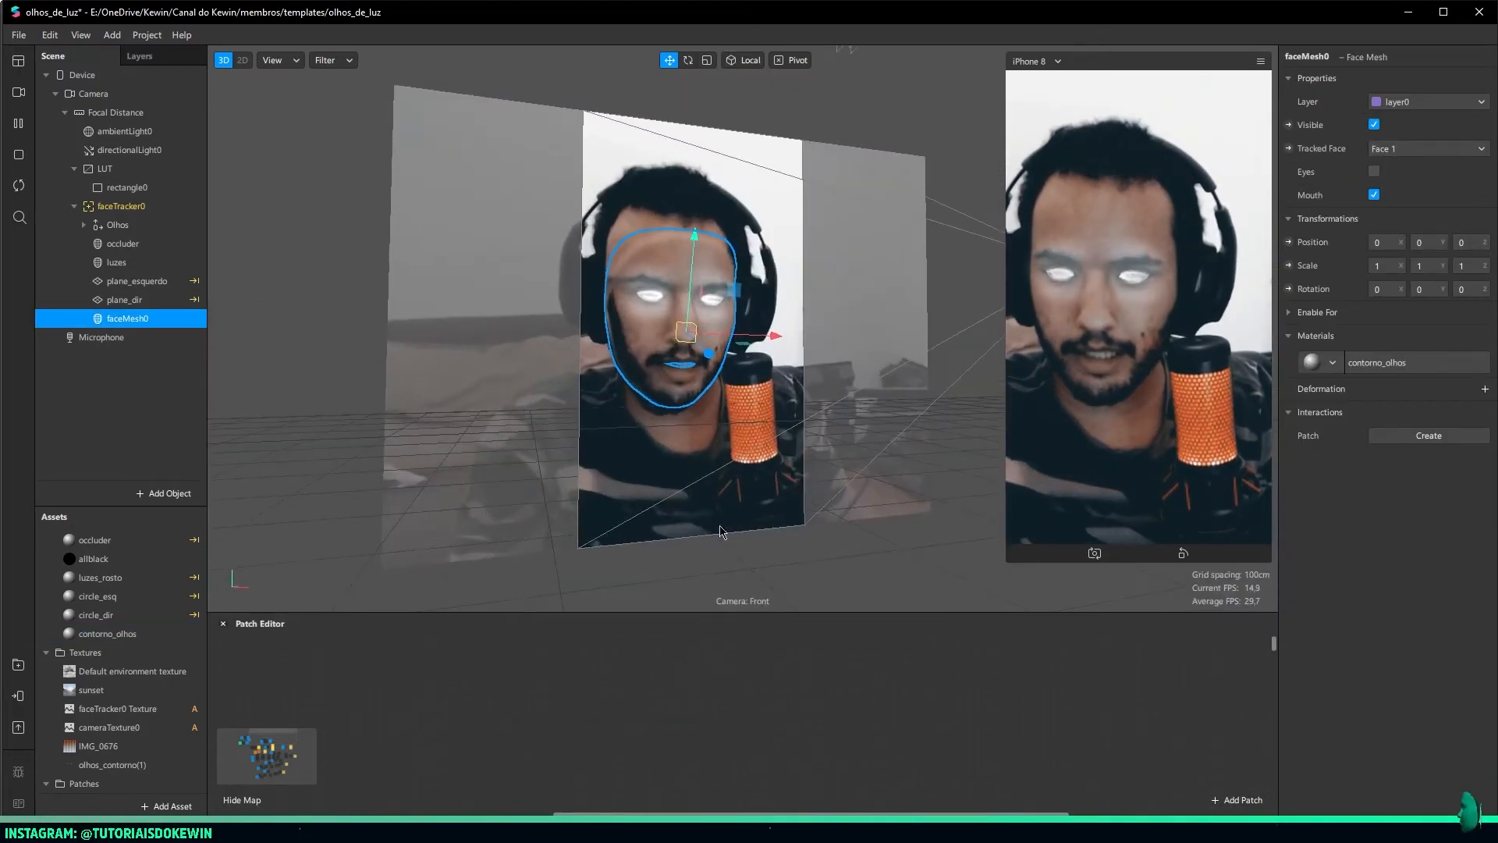
{"action": "scroll", "coordinate": [619, 279], "scroll_direction": "up", "scroll_amount": 10}
{"action": "scroll", "coordinate": [587, 278], "scroll_direction": "down", "scroll_amount": 4}
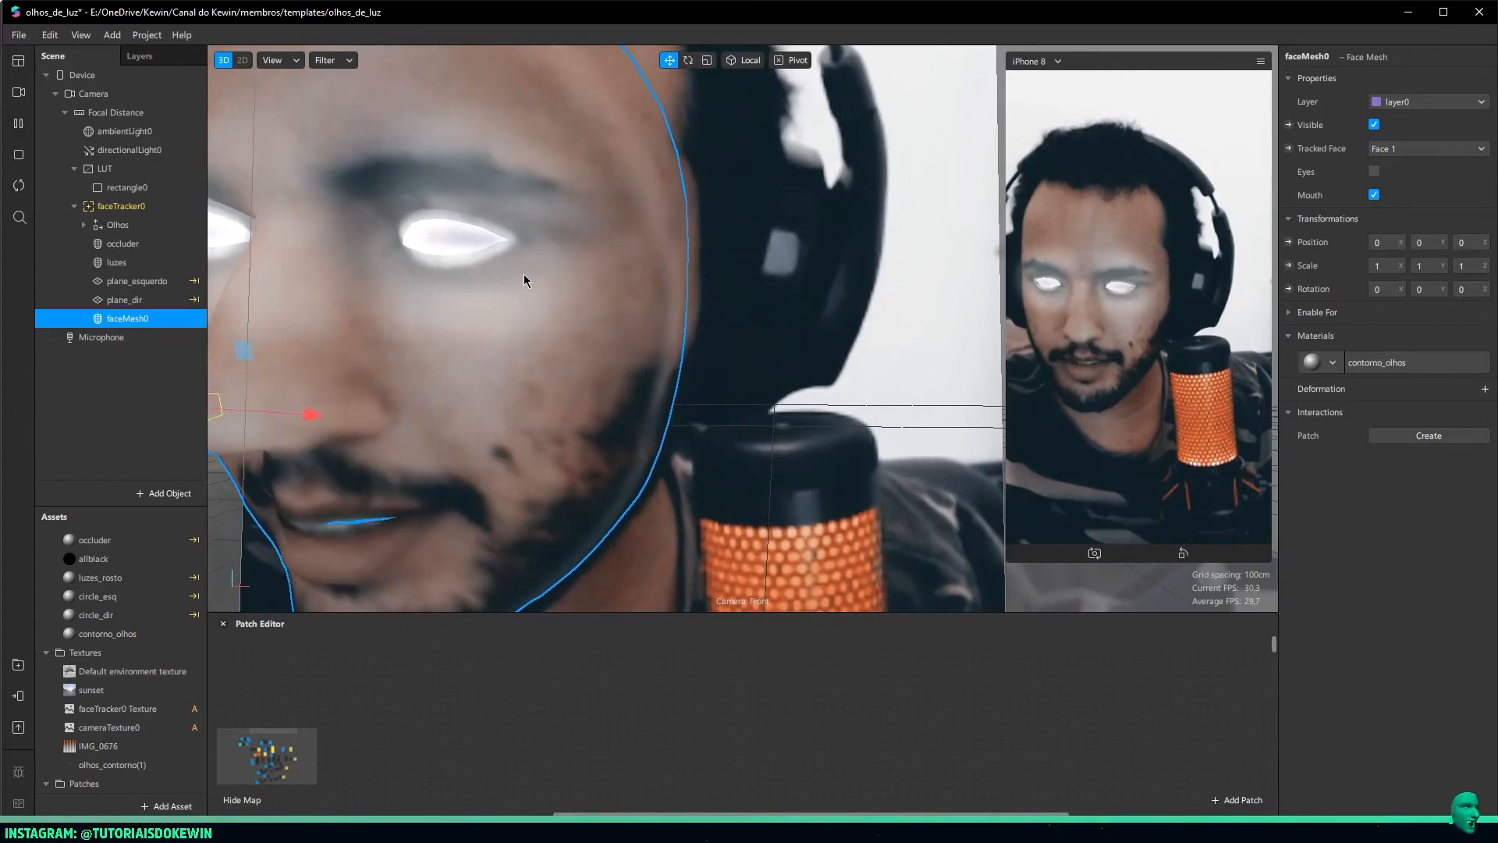
{"action": "left_click", "coordinate": [19, 124]}
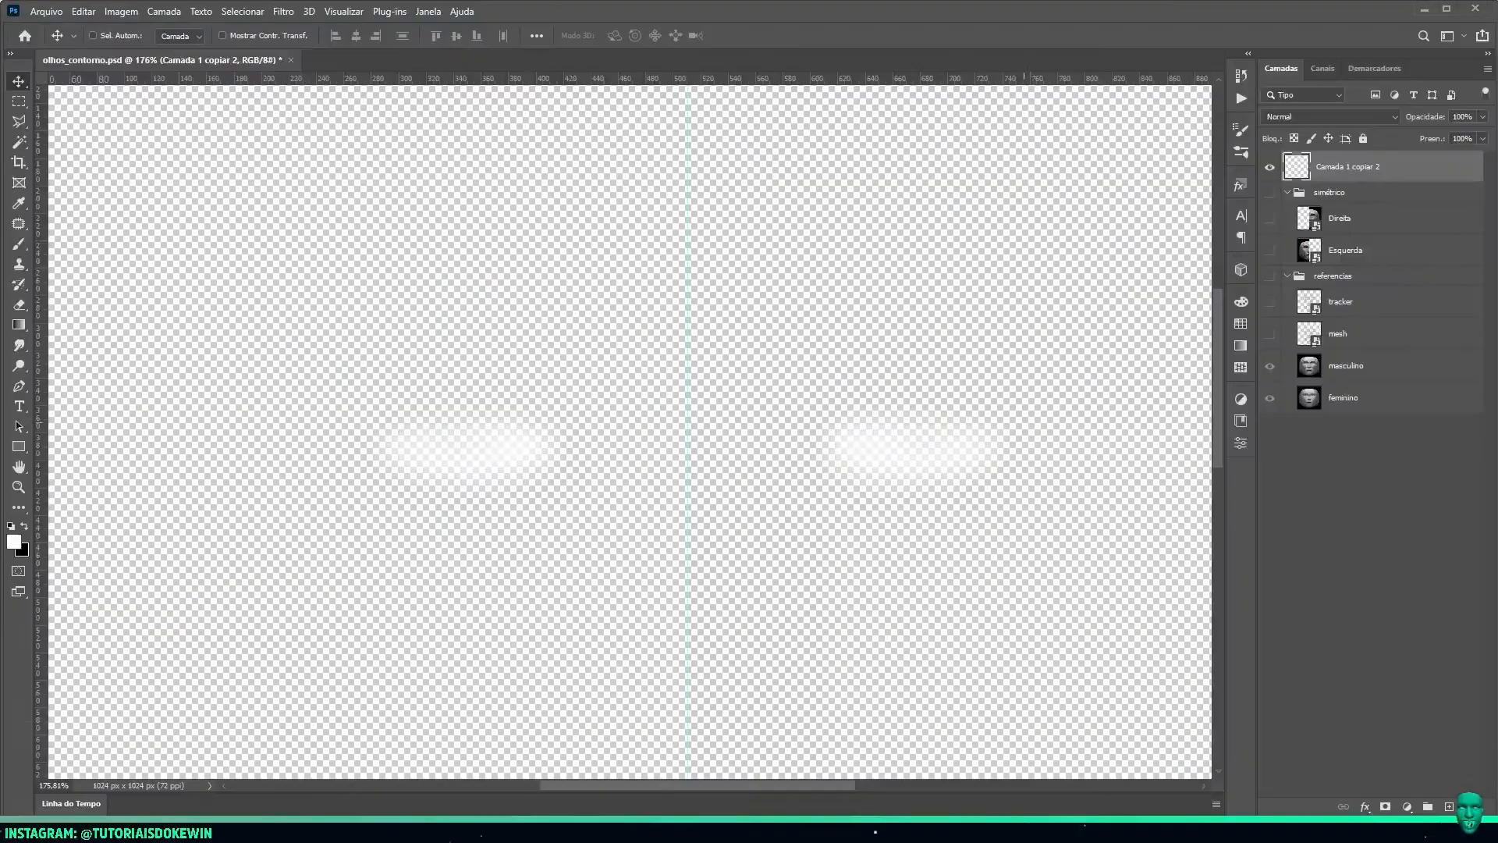
Switch to olhos_contorno.psd in Photoshop, add a new layer above Camada 1 copiar 2 and show the referencias group
{"action": "scroll", "coordinate": [466, 452], "scroll_direction": "up", "scroll_amount": 2, "text": "alt"}
{"action": "scroll", "coordinate": [466, 452], "scroll_direction": "down", "scroll_amount": 3, "text": "alt"}
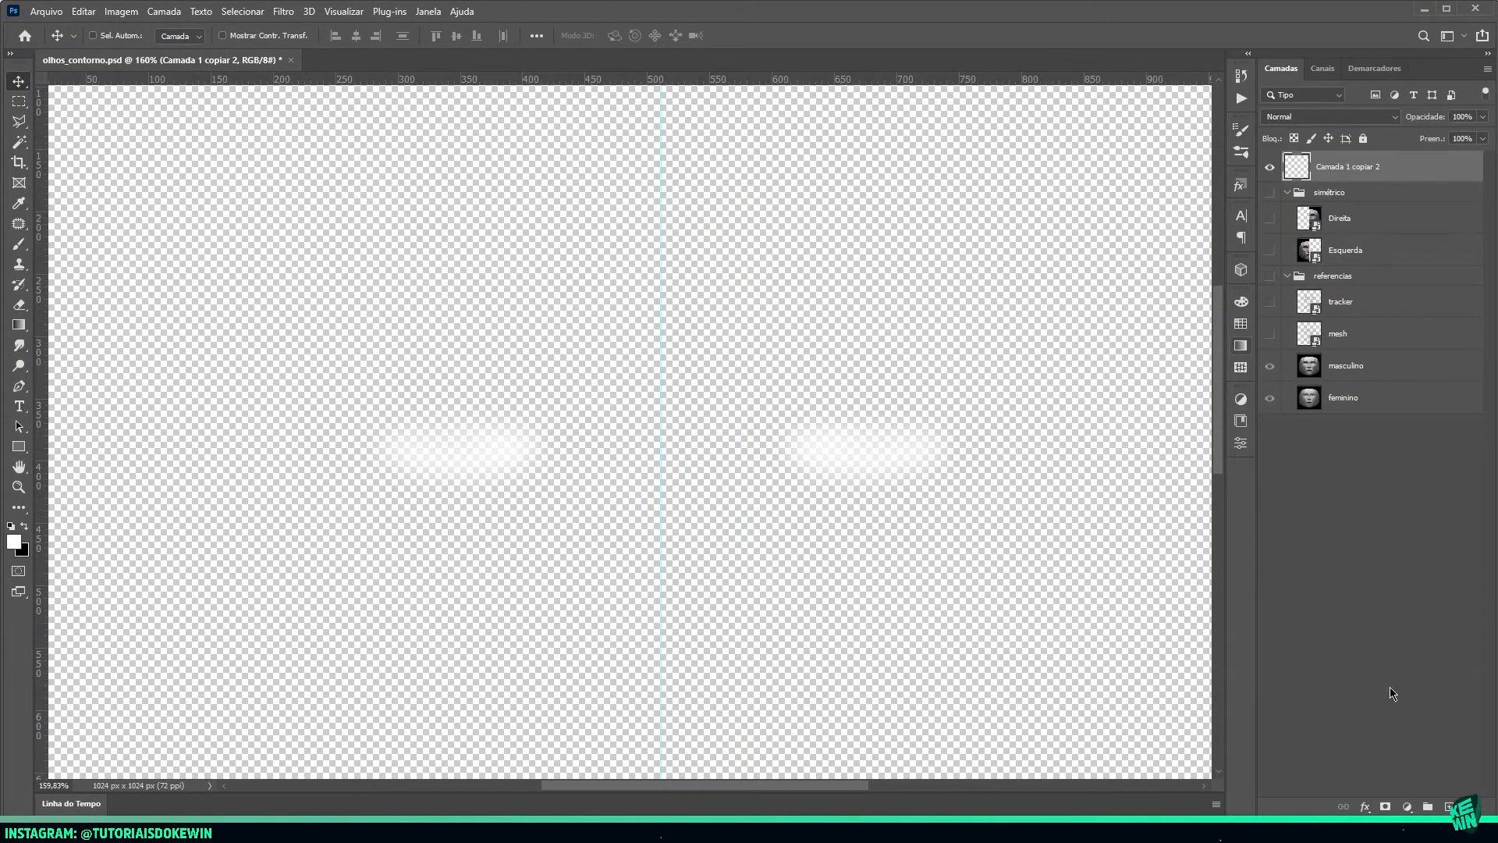
{"action": "left_click", "coordinate": [1448, 805]}
{"action": "left_click", "coordinate": [1270, 307]}
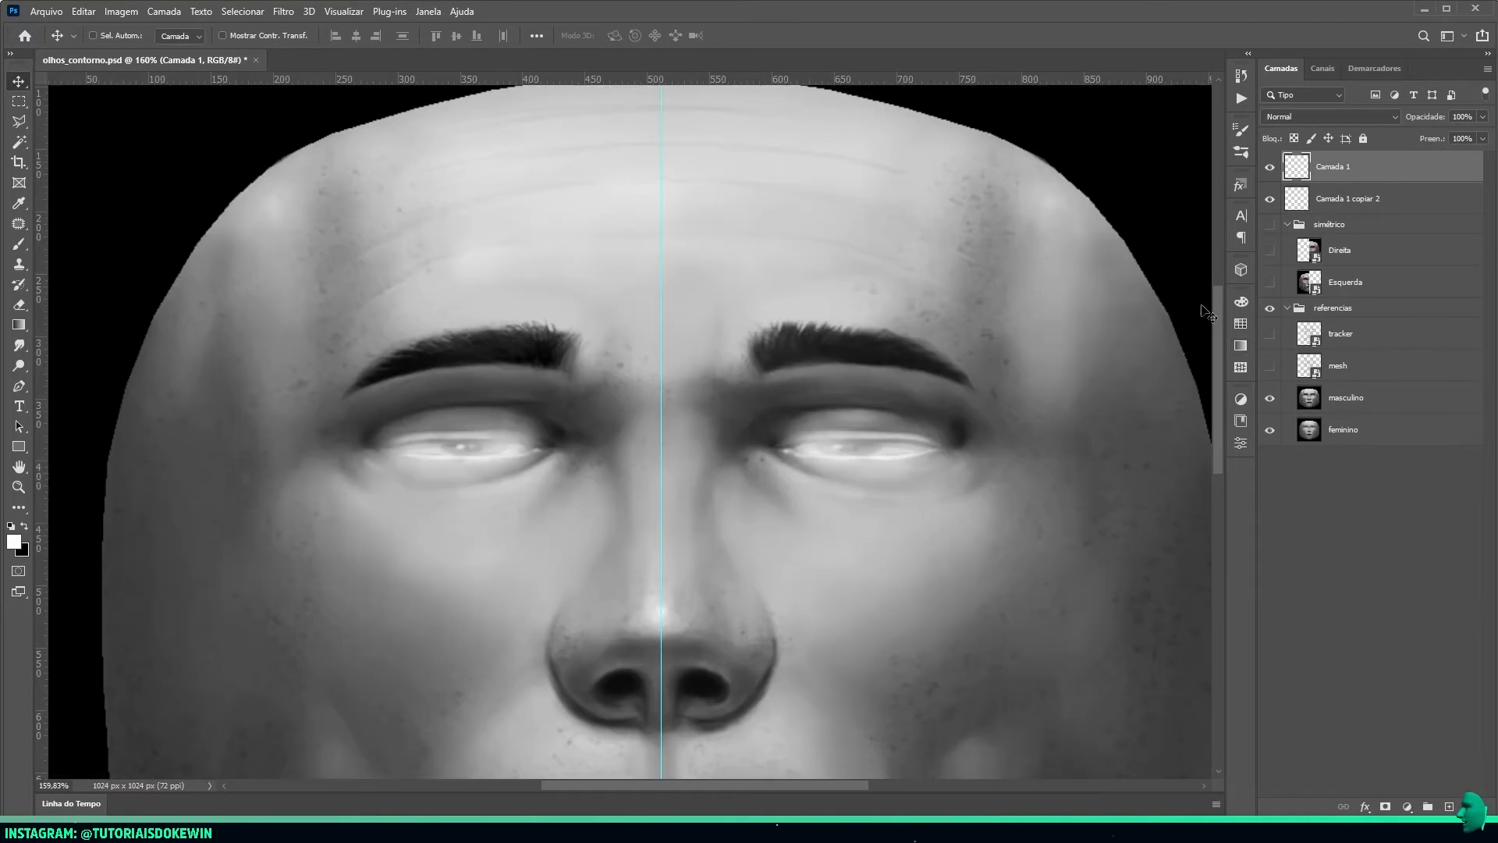
Paint white glow across both eyes on Camada 1 with a small brush and reapply the last filter
{"action": "scroll", "coordinate": [472, 429], "scroll_direction": "up", "scroll_amount": 3, "text": "alt"}
{"action": "key", "text": "b"}
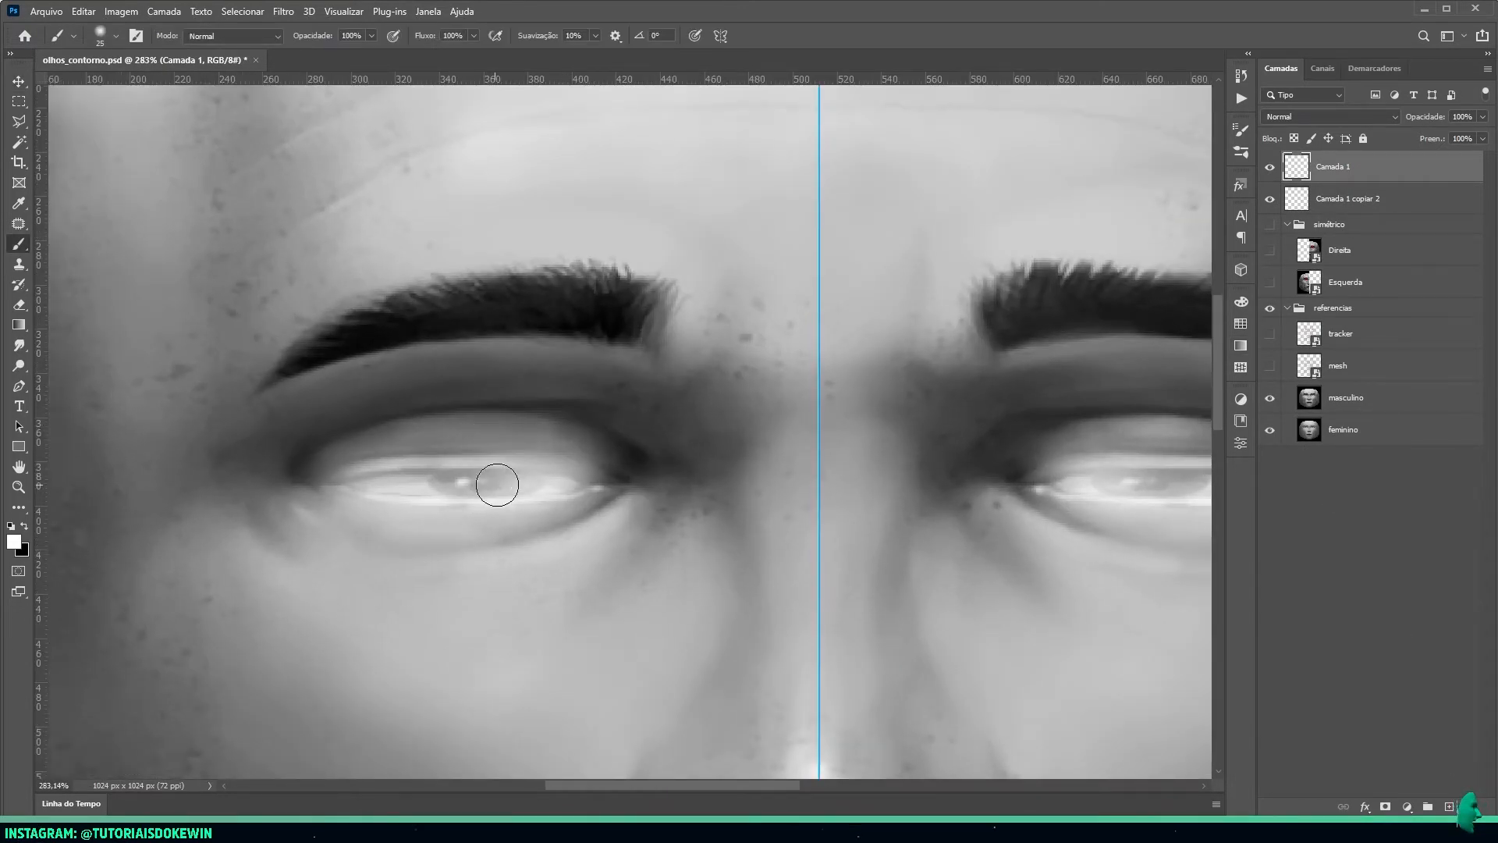
{"action": "key", "text": "bracketleft"}
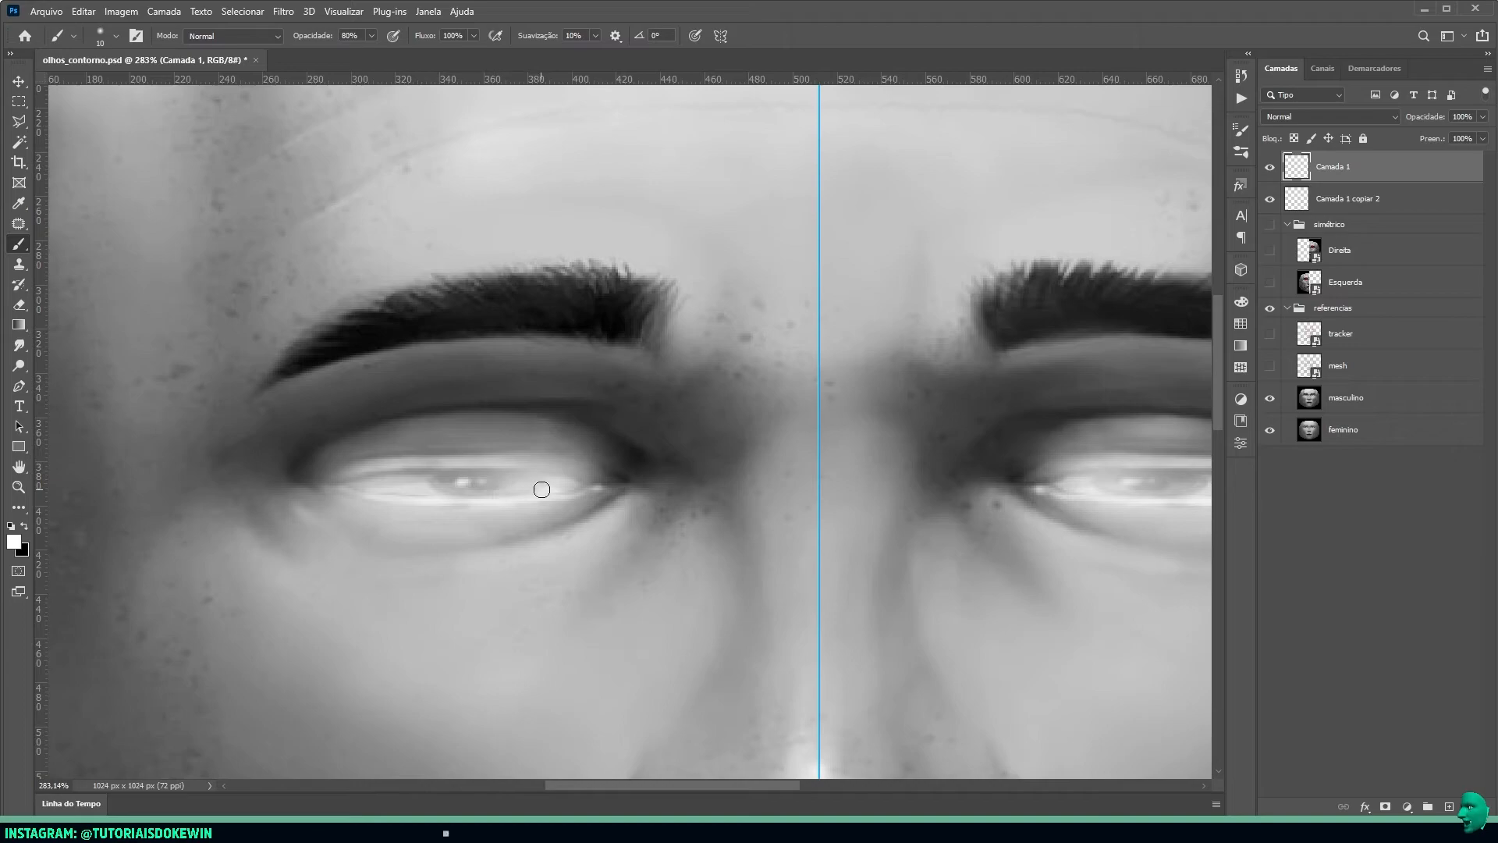
{"action": "mouse_move", "coordinate": [557, 486]}
{"action": "left_mouse_down"}
{"action": "mouse_move", "coordinate": [358, 478]}
{"action": "mouse_move", "coordinate": [597, 487]}
{"action": "left_mouse_up"}
{"action": "key", "text": "v"}
{"action": "left_click", "coordinate": [283, 12]}
{"action": "left_click", "coordinate": [293, 28]}
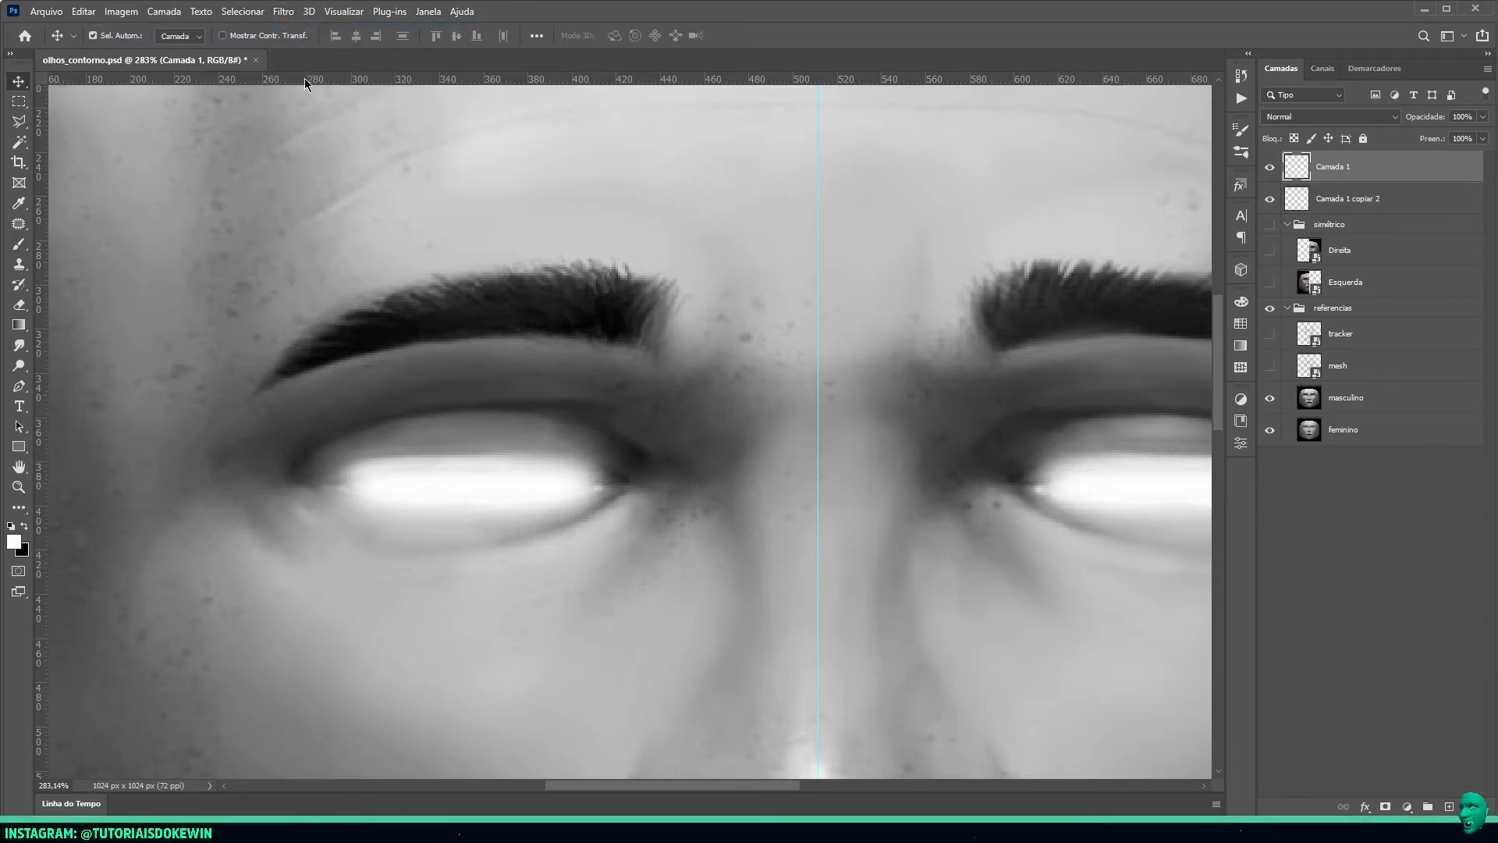
Hide the referencias group and save the eye glow as a PNG in the textures folder, replacing olhos_contorno(1).png
{"action": "scroll", "coordinate": [559, 488], "scroll_direction": "down", "scroll_amount": 3, "text": "alt"}
{"action": "scroll", "coordinate": [552, 485], "scroll_direction": "up", "scroll_amount": 2, "text": "alt"}
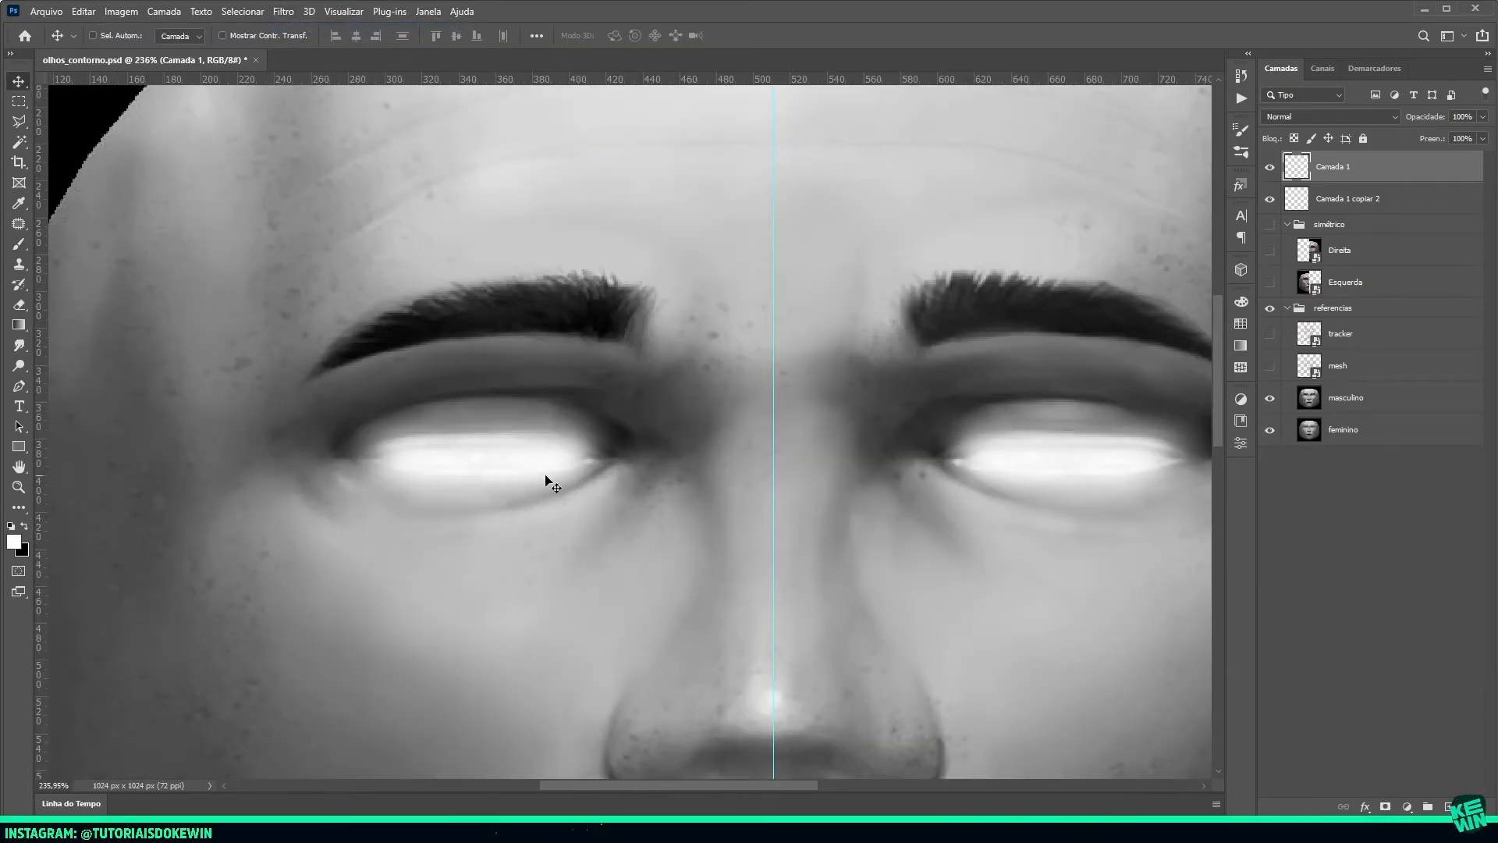
{"action": "scroll", "coordinate": [525, 470], "scroll_direction": "down", "scroll_amount": 3, "text": "alt"}
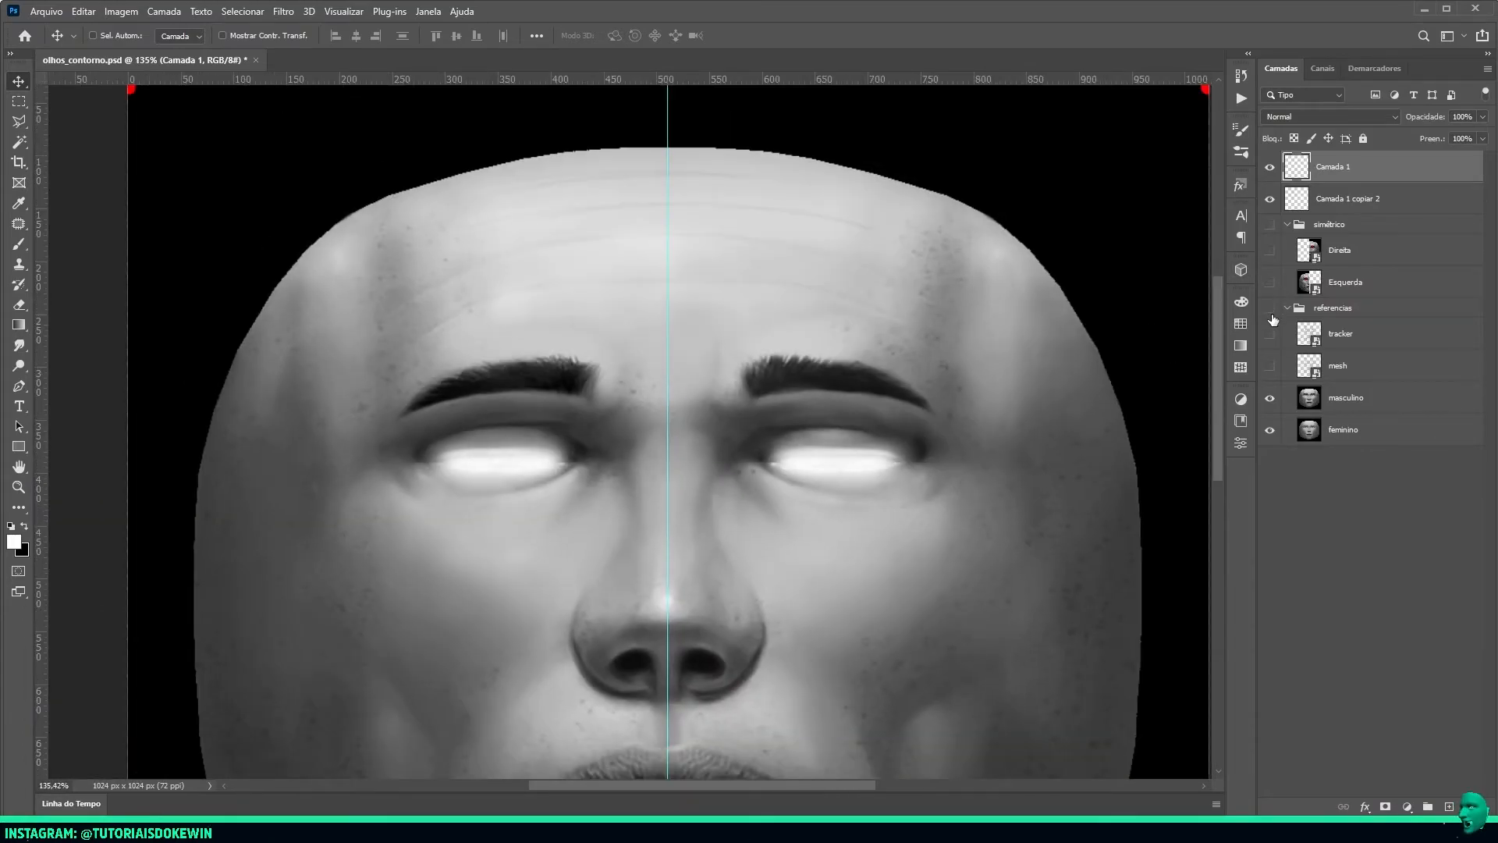
{"action": "left_click", "coordinate": [1271, 313]}
{"action": "key", "text": "ctrl+shift+s"}
{"action": "left_click", "coordinate": [171, 600]}
{"action": "left_click", "coordinate": [160, 536]}
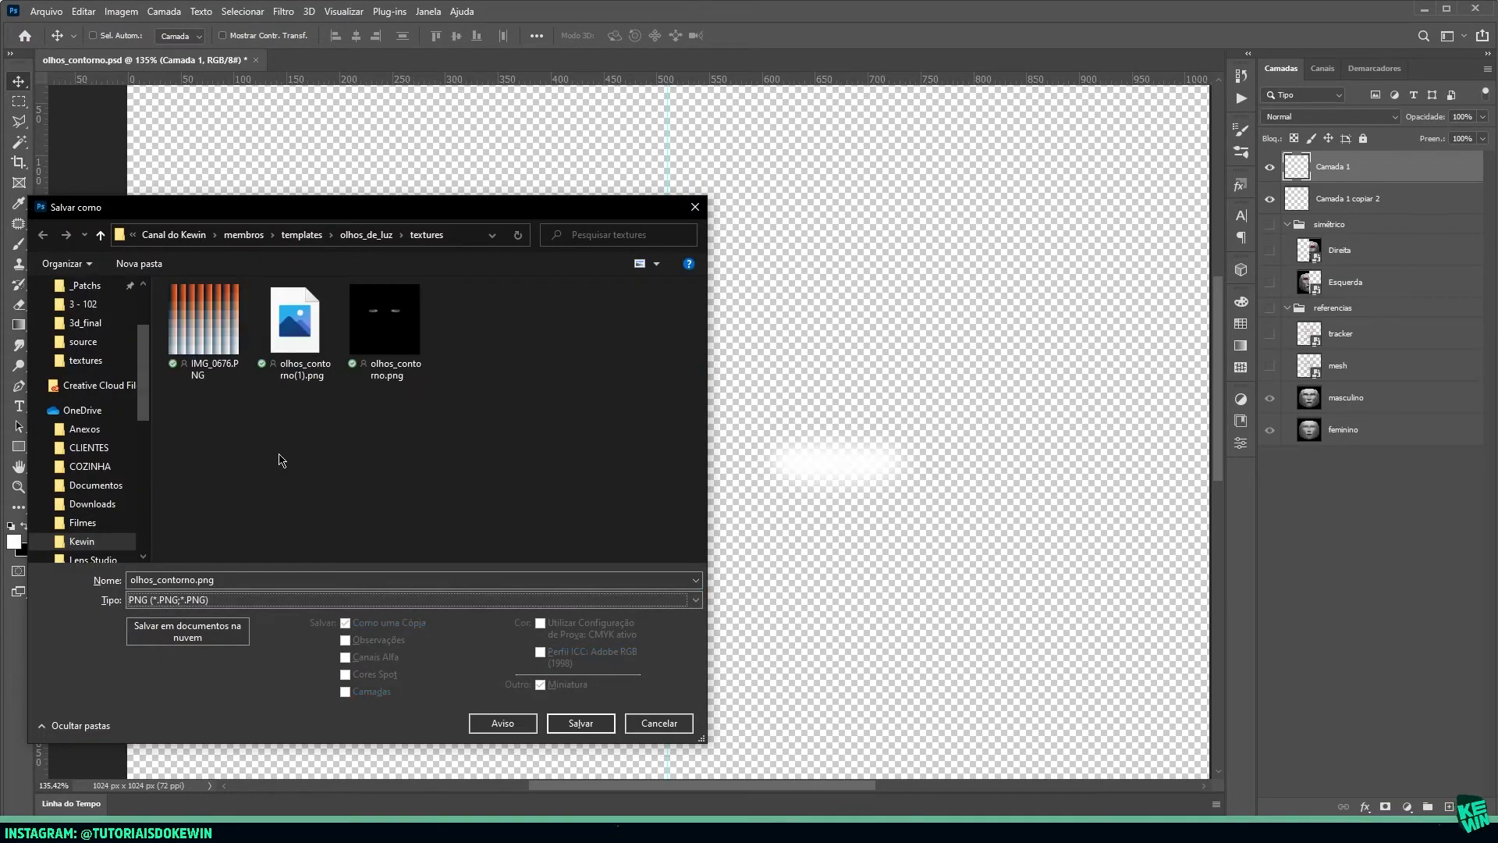
{"action": "left_click", "coordinate": [581, 722]}
{"action": "left_click", "coordinate": [1042, 418]}
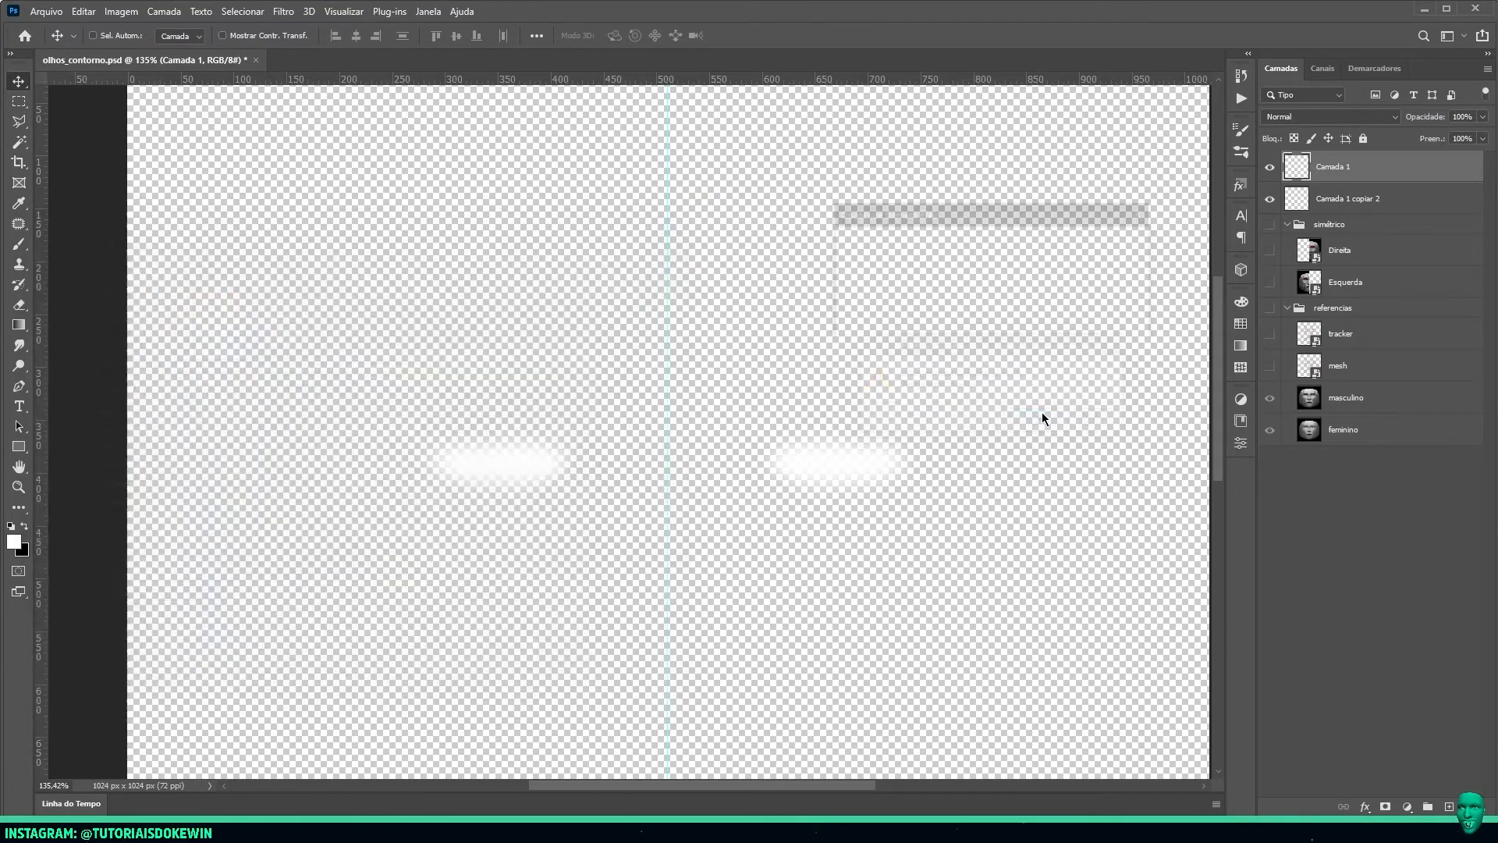
{"action": "key", "text": "Return"}
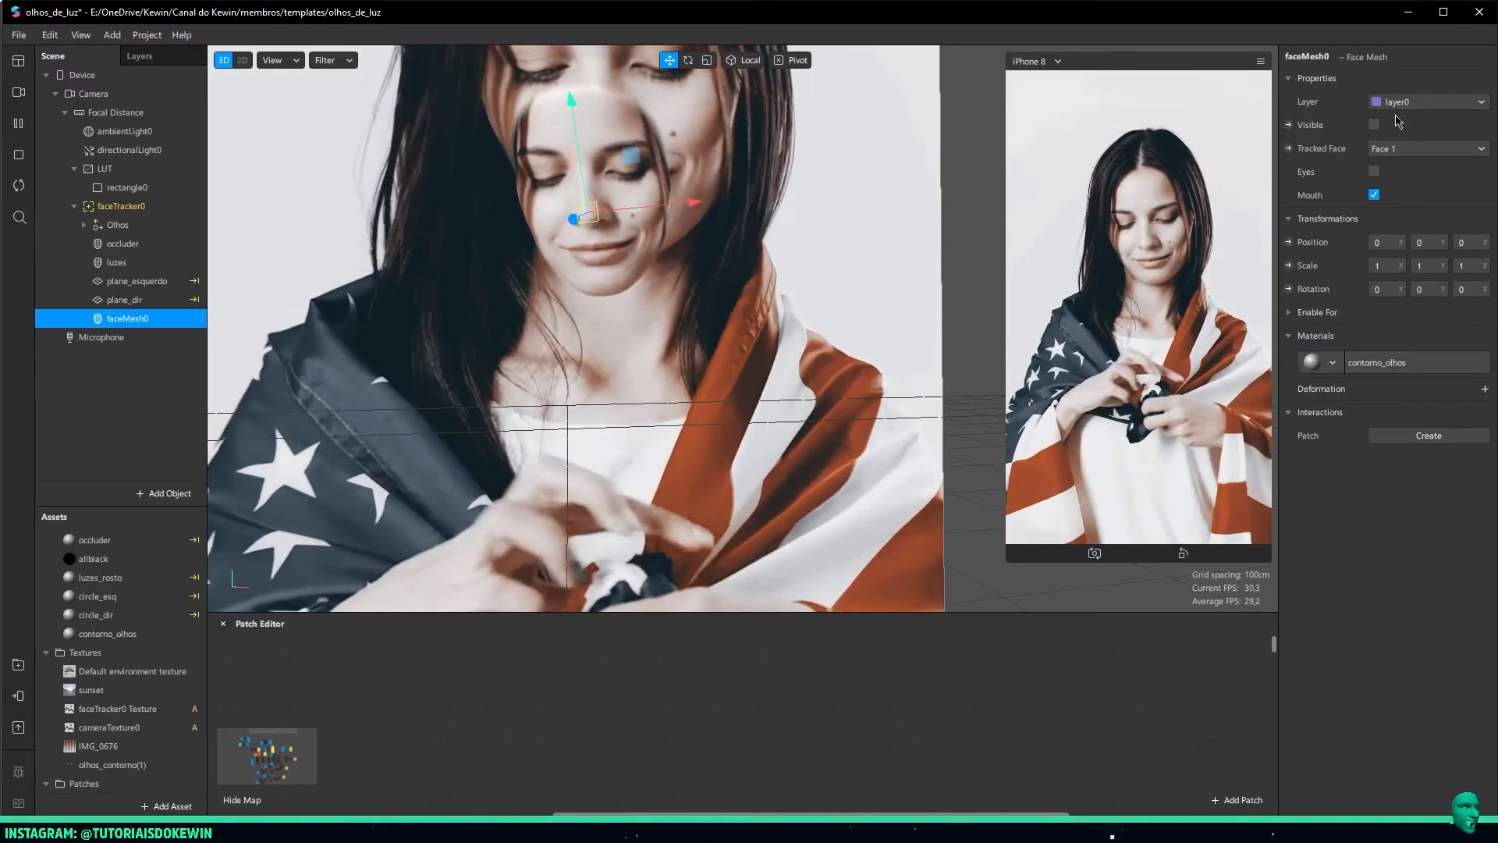
Make faceMesh0 visible in Spark AR Studio and preview the effect on another woman's simulation video, pausing it
{"action": "left_click", "coordinate": [1374, 124]}
{"action": "left_click", "coordinate": [19, 92]}
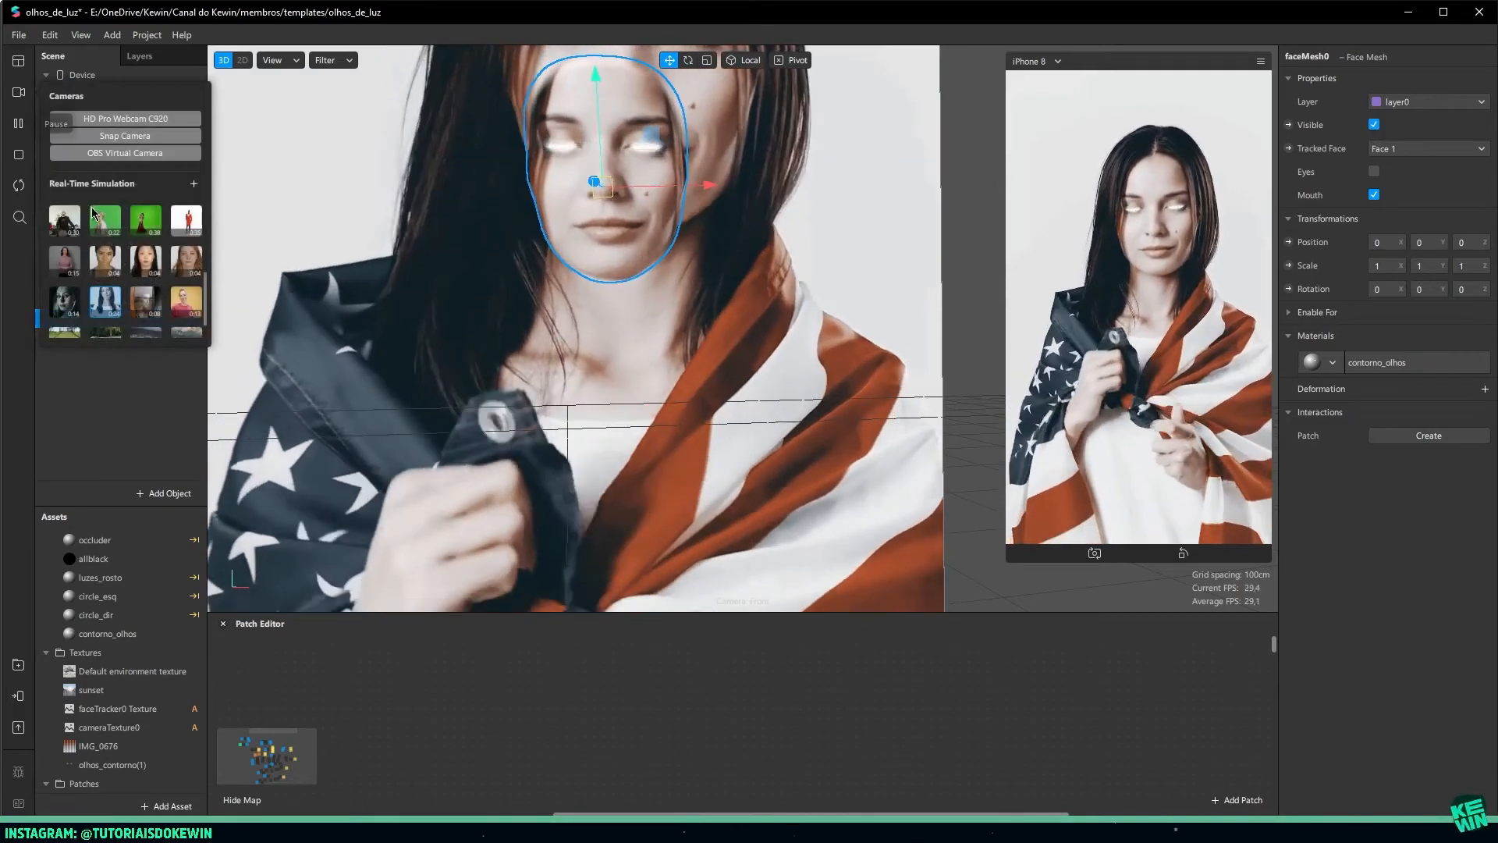
{"action": "scroll", "coordinate": [133, 269], "scroll_direction": "down", "scroll_amount": 2}
{"action": "left_click", "coordinate": [146, 232]}
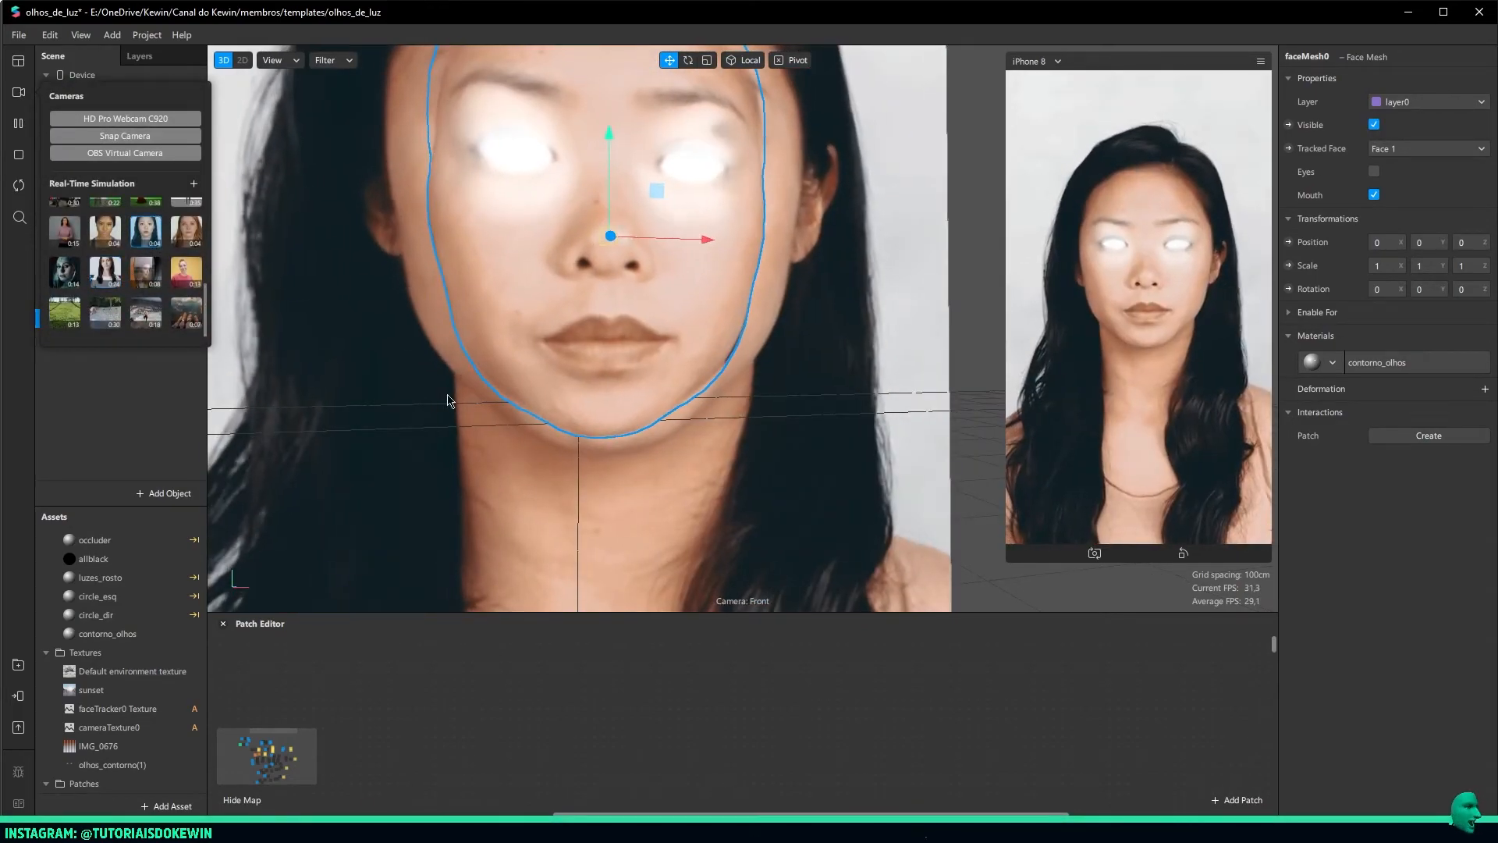
{"action": "left_click", "coordinate": [19, 123]}
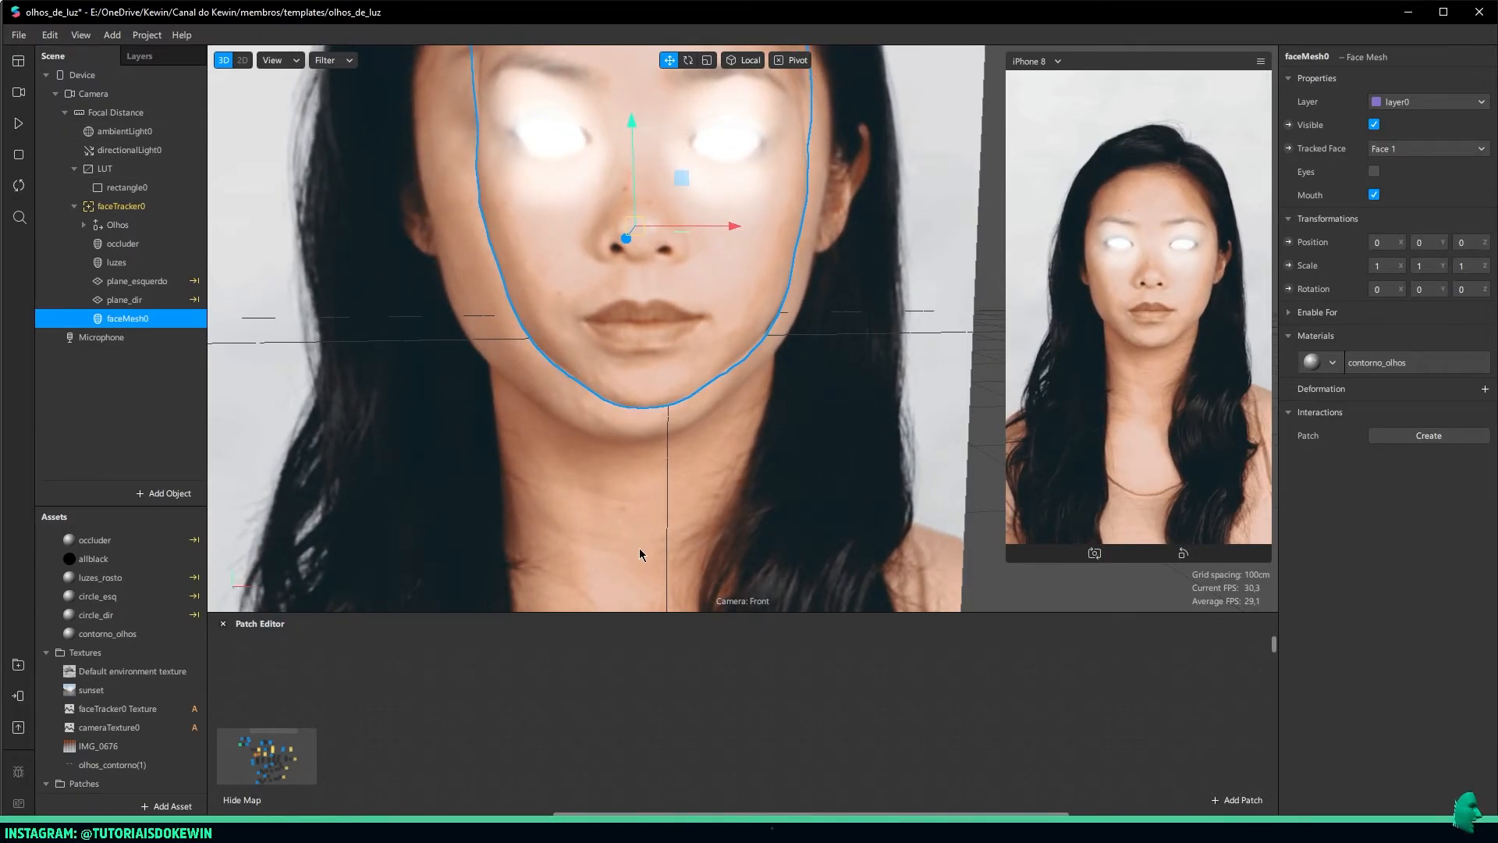
Enable Alpha on the occluder's material with olhos_contorno(1) as its alpha texture and invert it
{"action": "left_click_drag", "start_coordinate": [603, 616], "coordinate": [593, 501]}
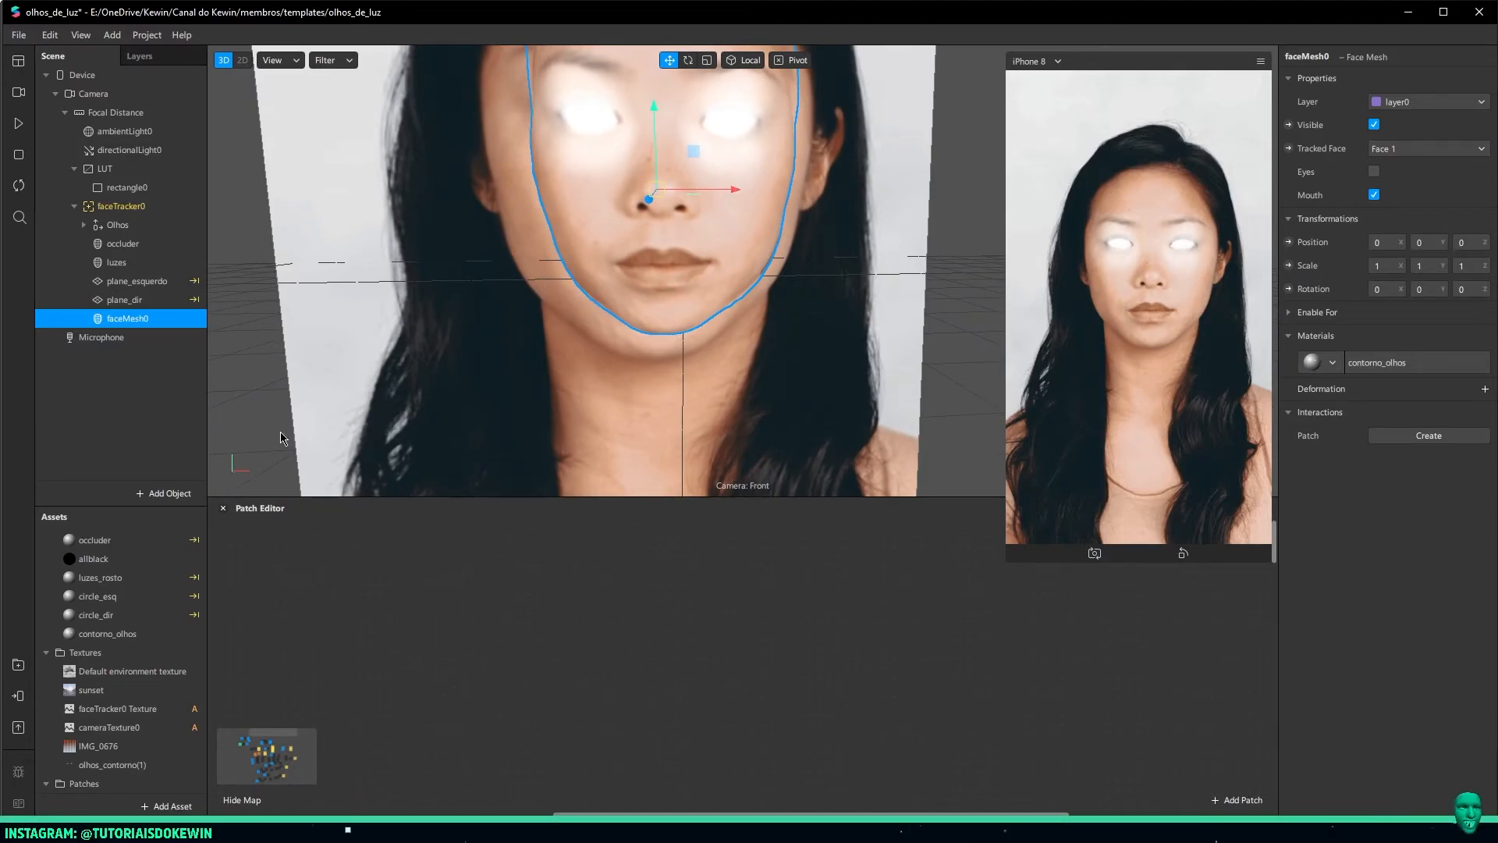
{"action": "key", "text": "Up"}
{"action": "key", "text": "Up"}
{"action": "key", "text": "Up"}
{"action": "key", "text": "Up"}
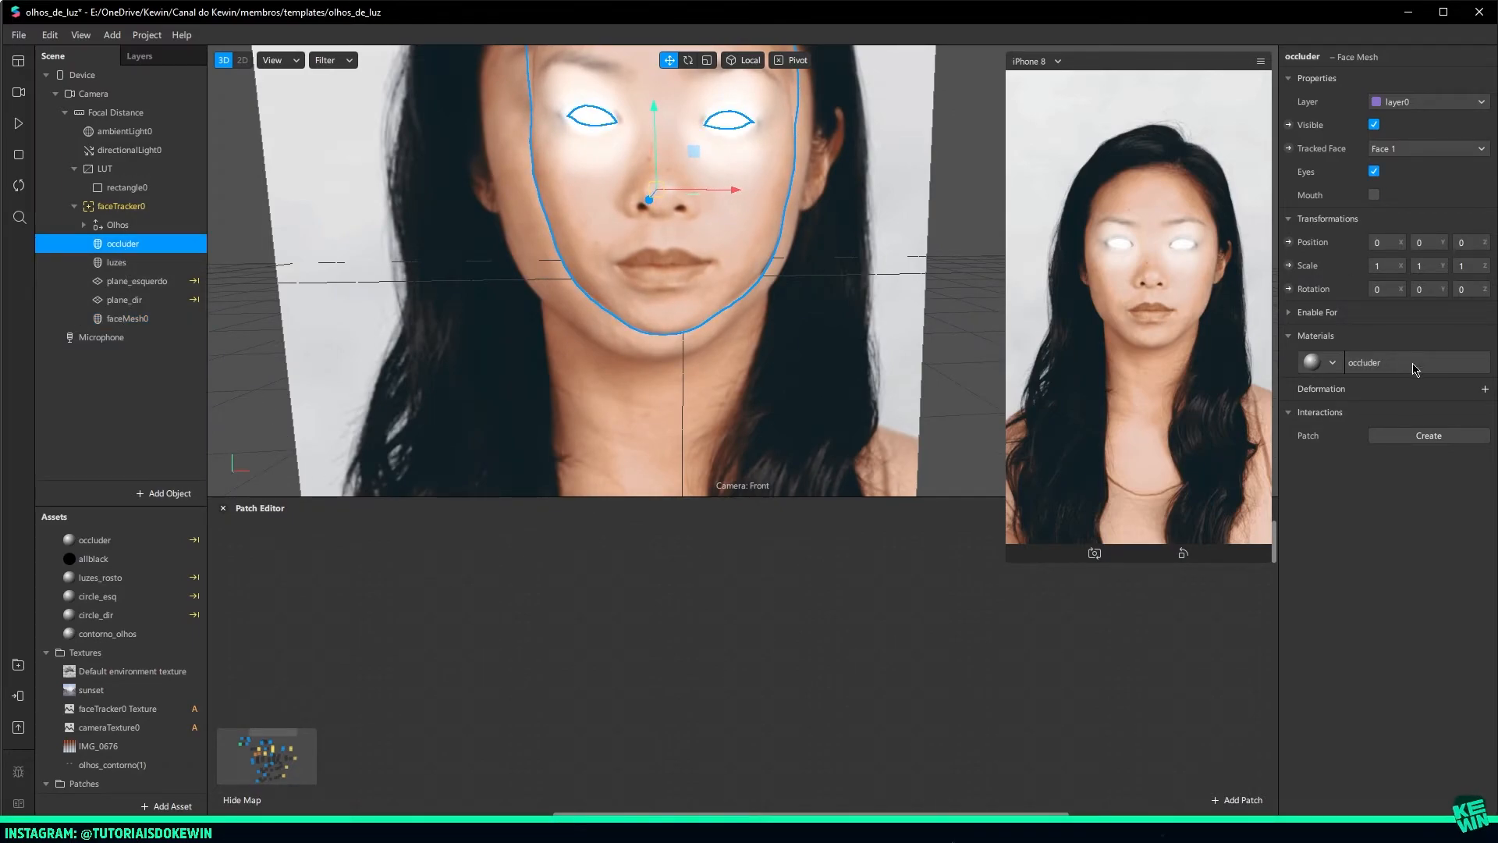
{"action": "left_click", "coordinate": [1414, 366]}
{"action": "left_click", "coordinate": [1485, 222]}
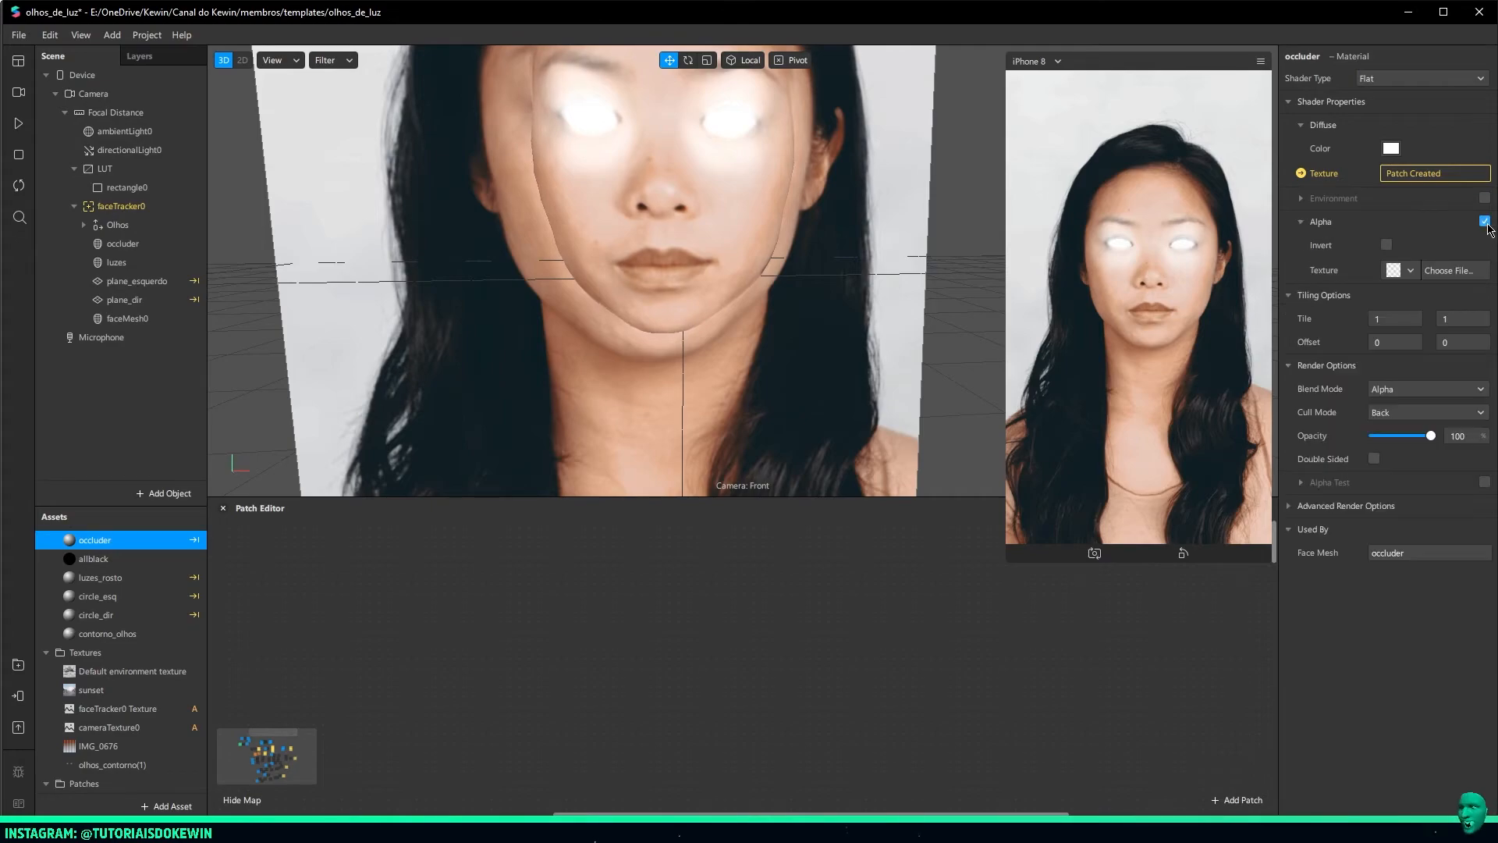
{"action": "left_click", "coordinate": [1408, 272]}
{"action": "left_click", "coordinate": [1386, 363]}
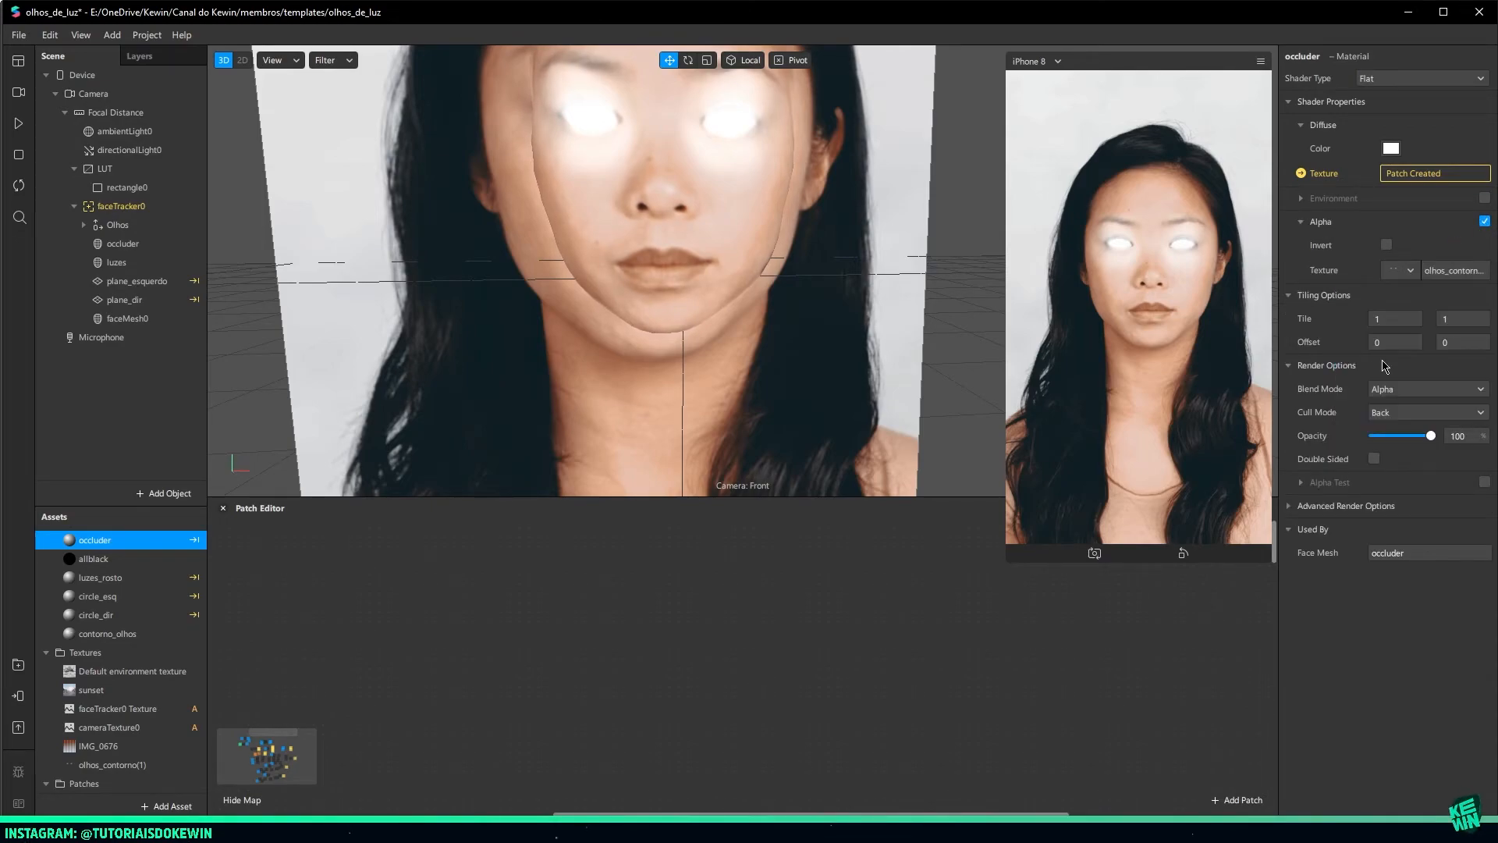
{"action": "left_click", "coordinate": [1386, 245]}
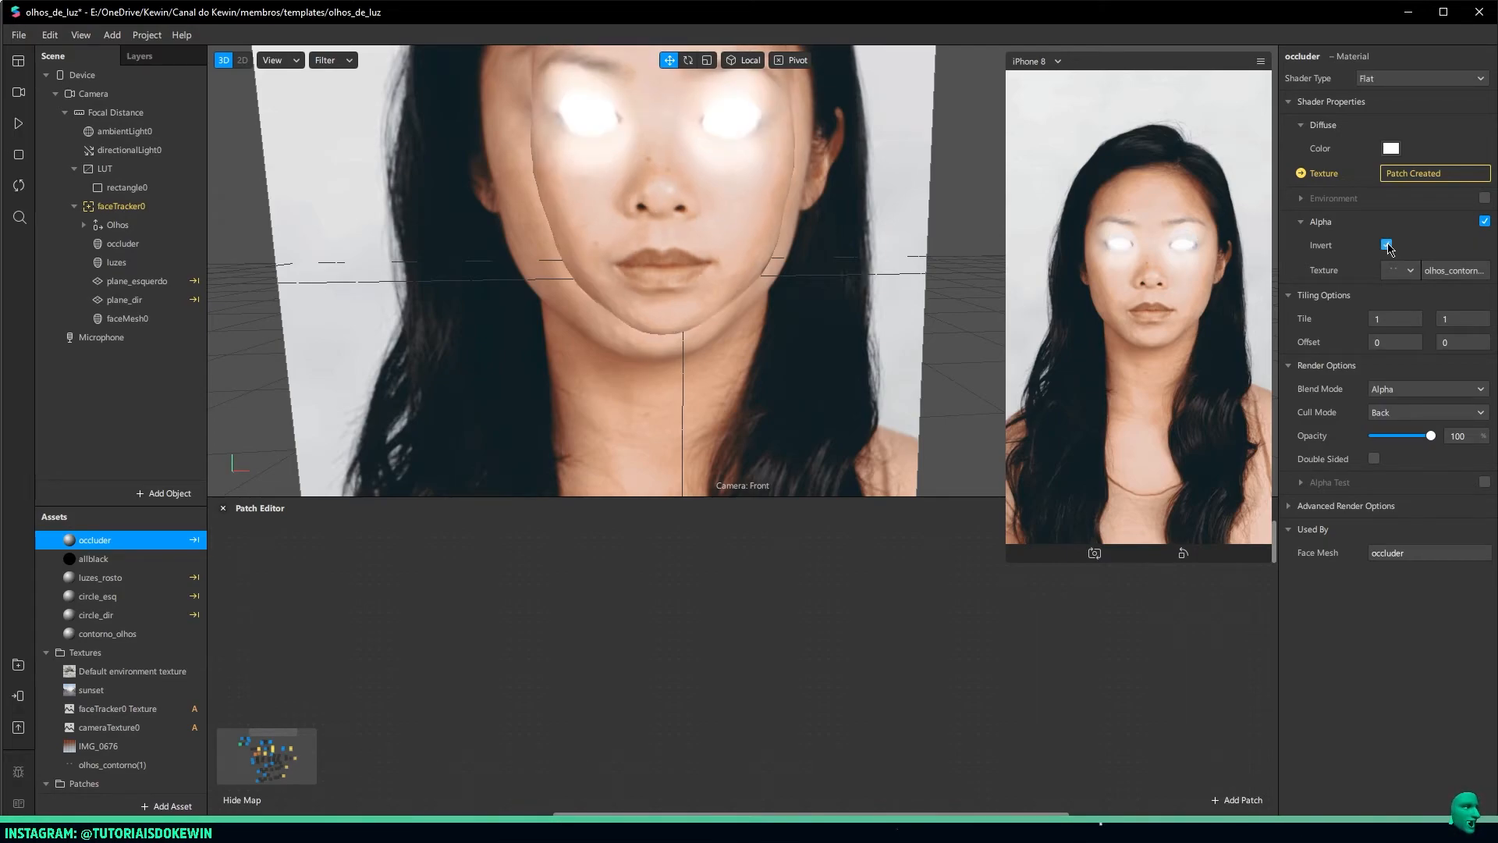
Preview the effect on the HD Pro Webcam C920 feed and examine the glowing eyes from several angles
{"action": "left_click", "coordinate": [19, 126]}
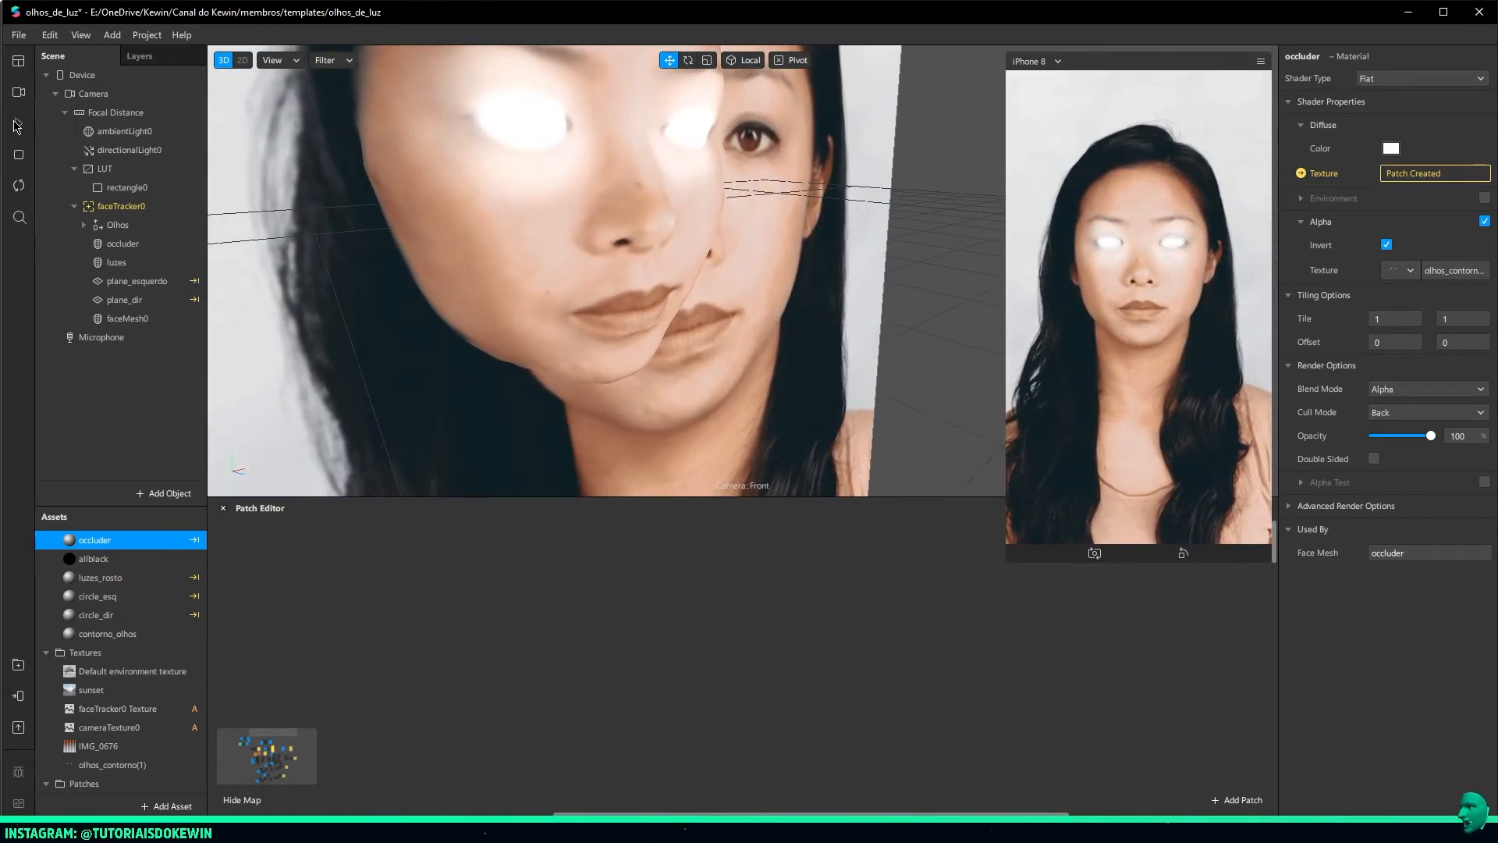
{"action": "mouse_move", "coordinate": [19, 125]}
{"action": "left_click", "coordinate": [62, 117]}
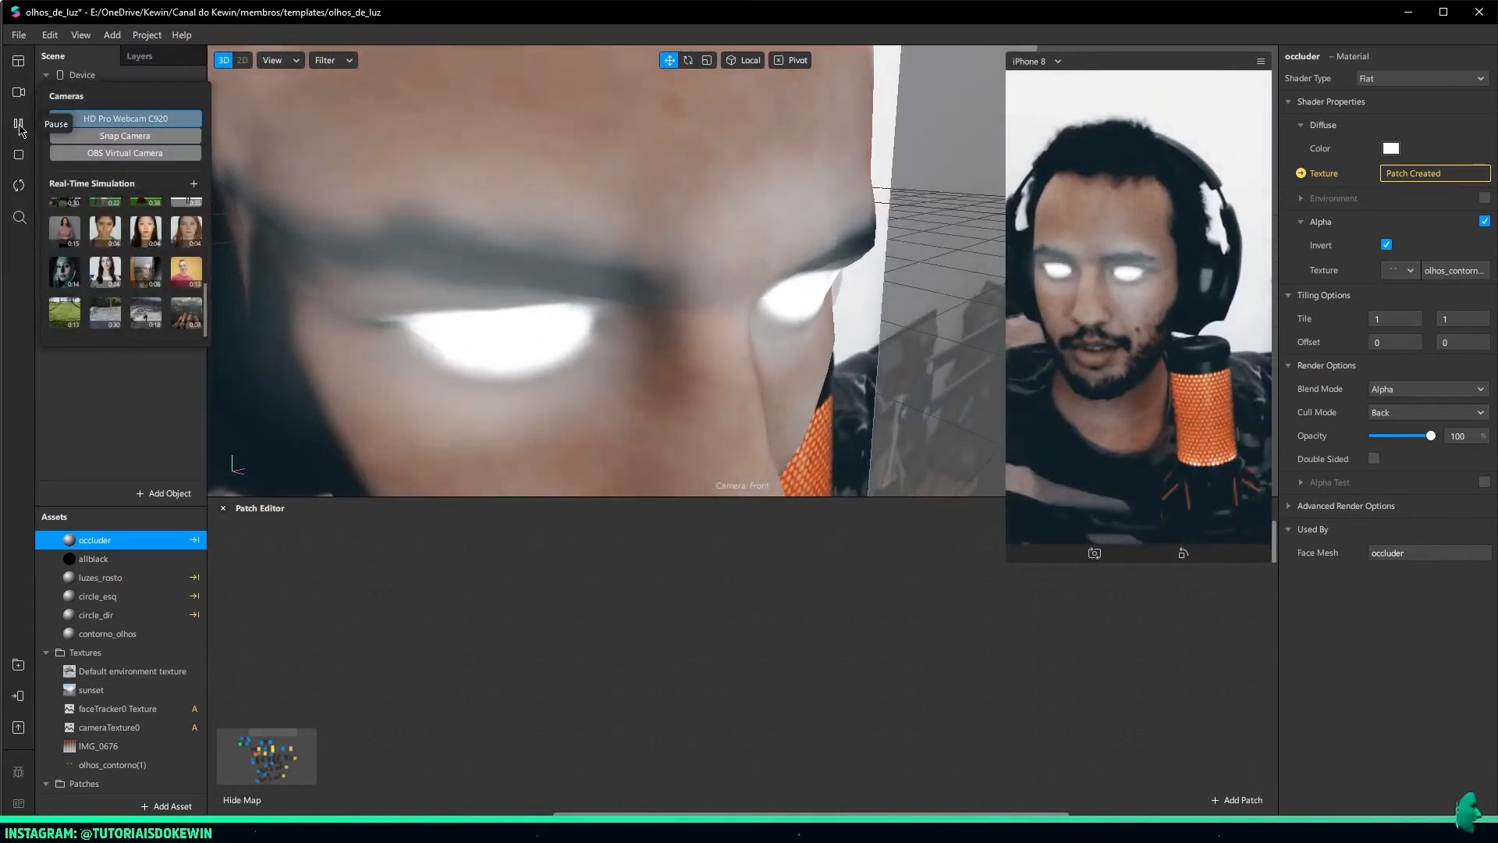
{"action": "right_click_drag", "start_coordinate": [596, 195], "coordinate": [356, 164]}
{"action": "middle_click_drag", "start_coordinate": [625, 208], "coordinate": [757, 235]}
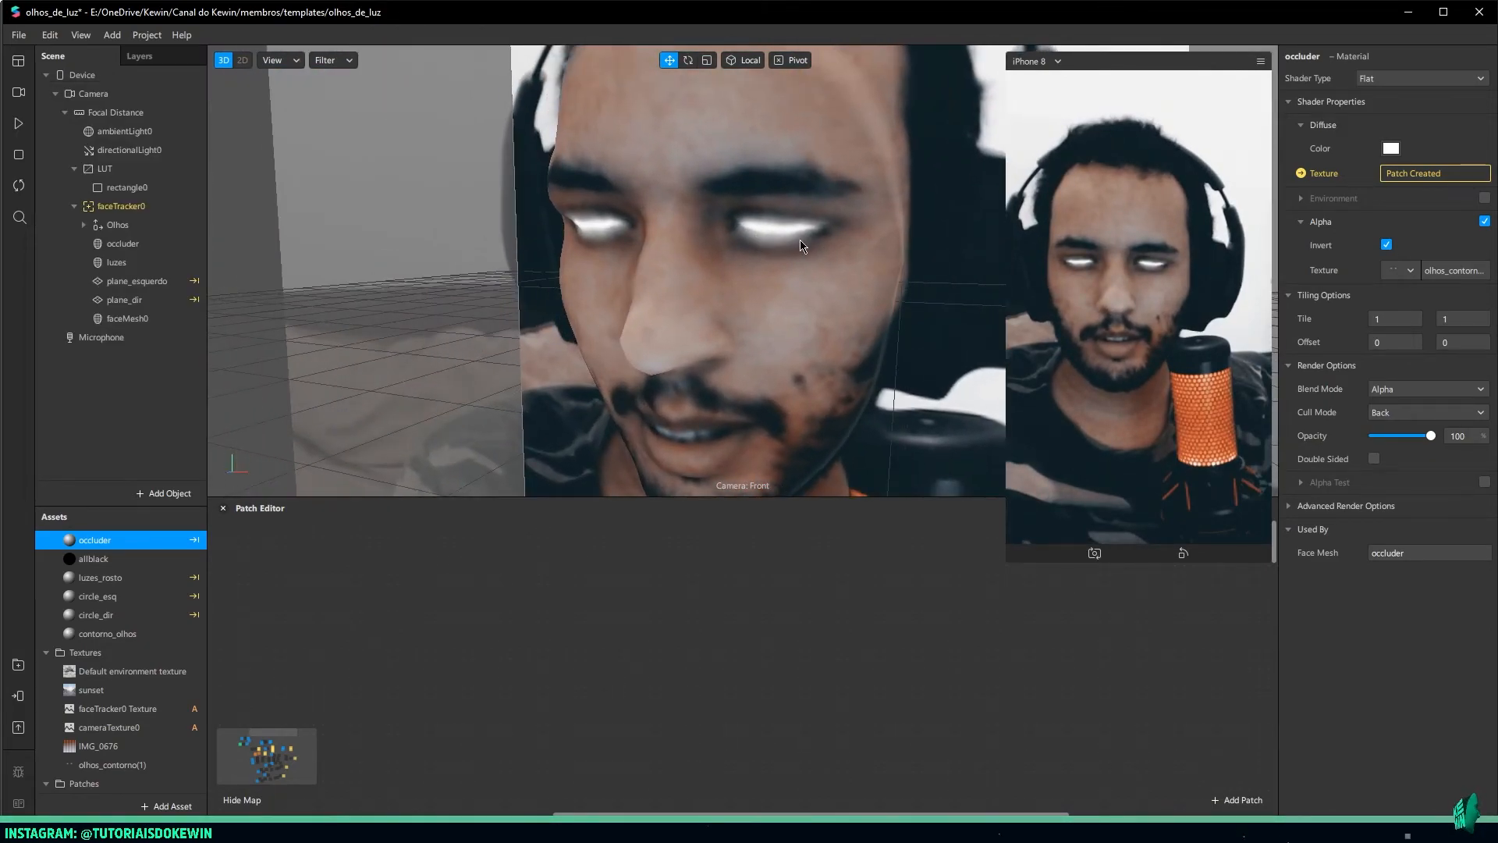
{"action": "right_click_drag", "start_coordinate": [756, 235], "coordinate": [825, 246]}
{"action": "left_click_drag", "start_coordinate": [572, 500], "coordinate": [572, 295]}
Rename the faceMesh0 object to Luzfinal_esquerda
{"action": "left_click", "coordinate": [127, 318]}
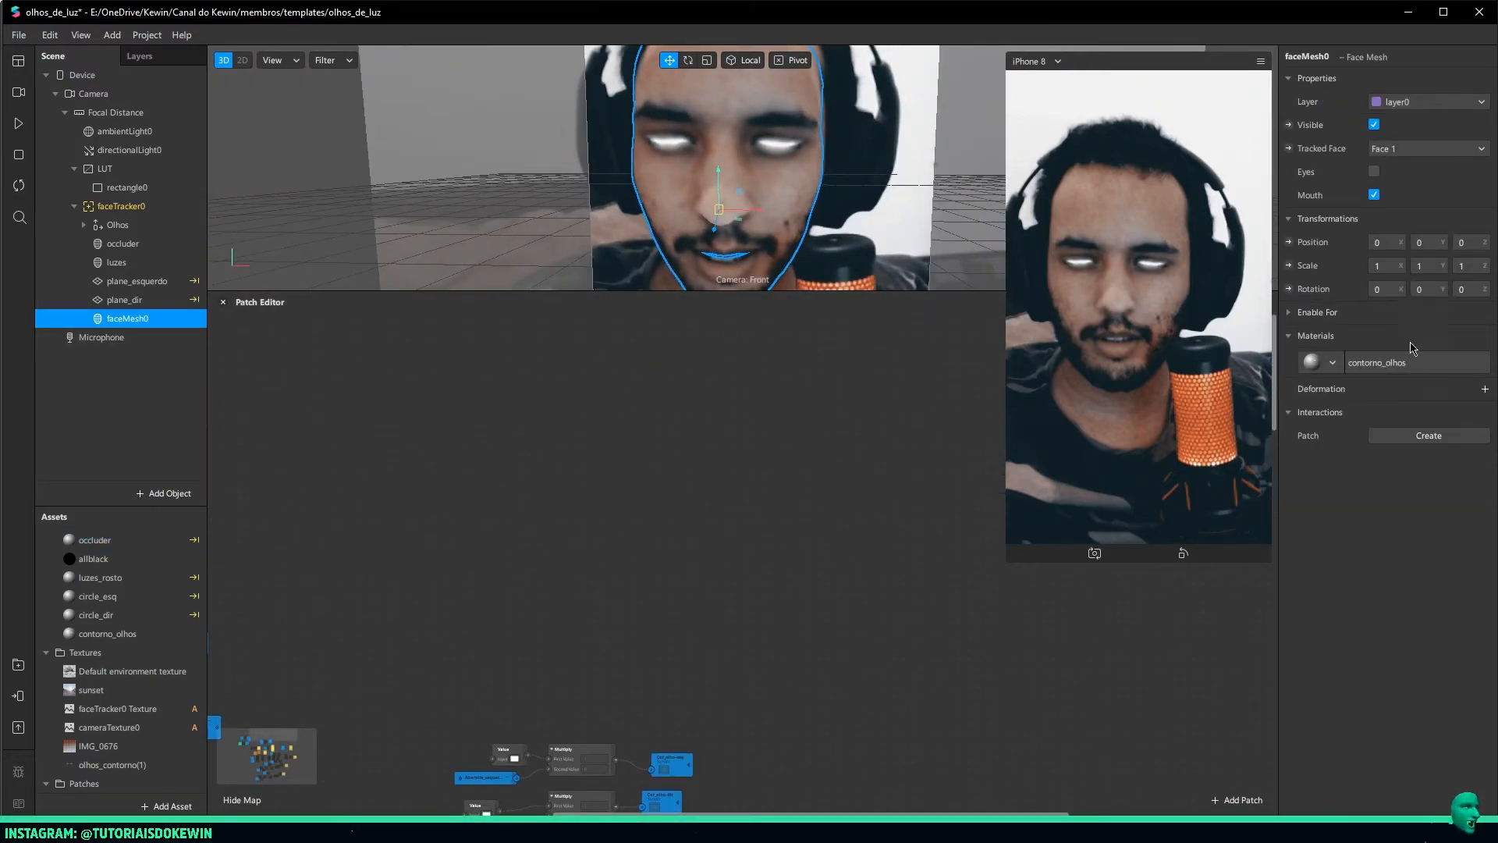
{"action": "left_click", "coordinate": [1396, 362]}
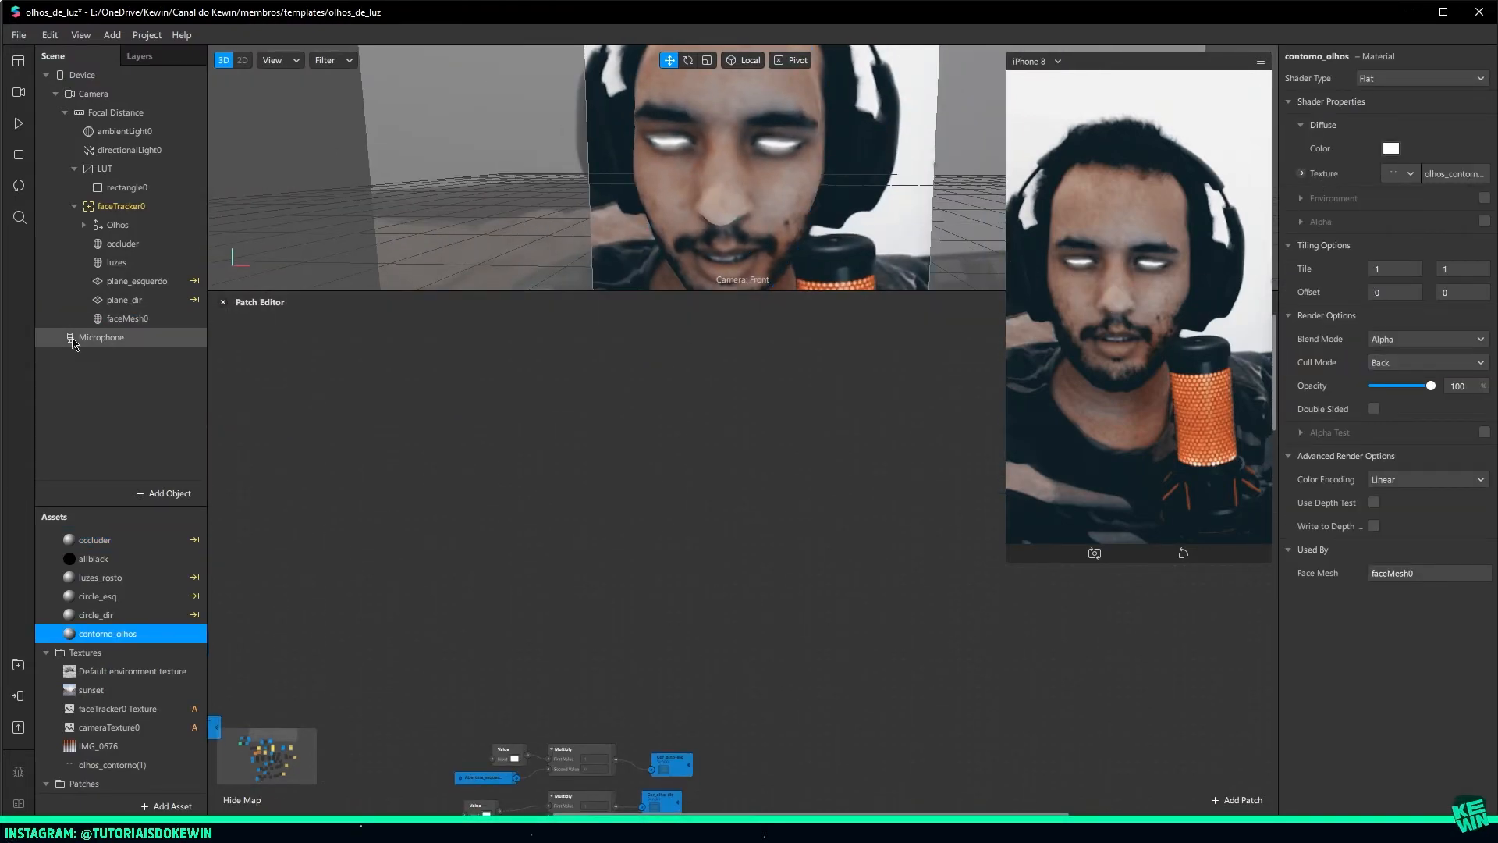
{"action": "double_click", "coordinate": [129, 322]}
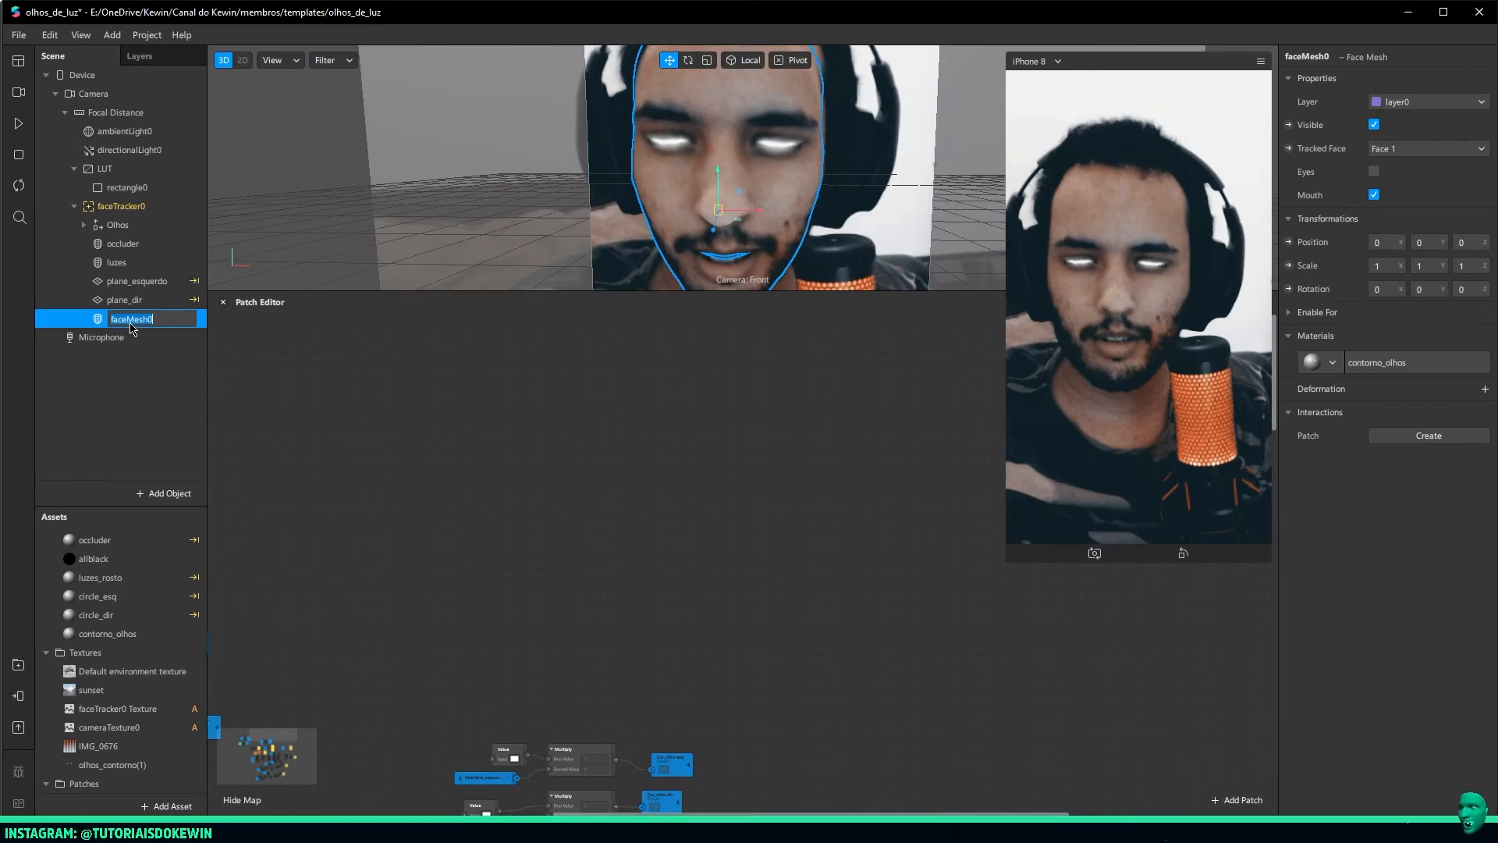
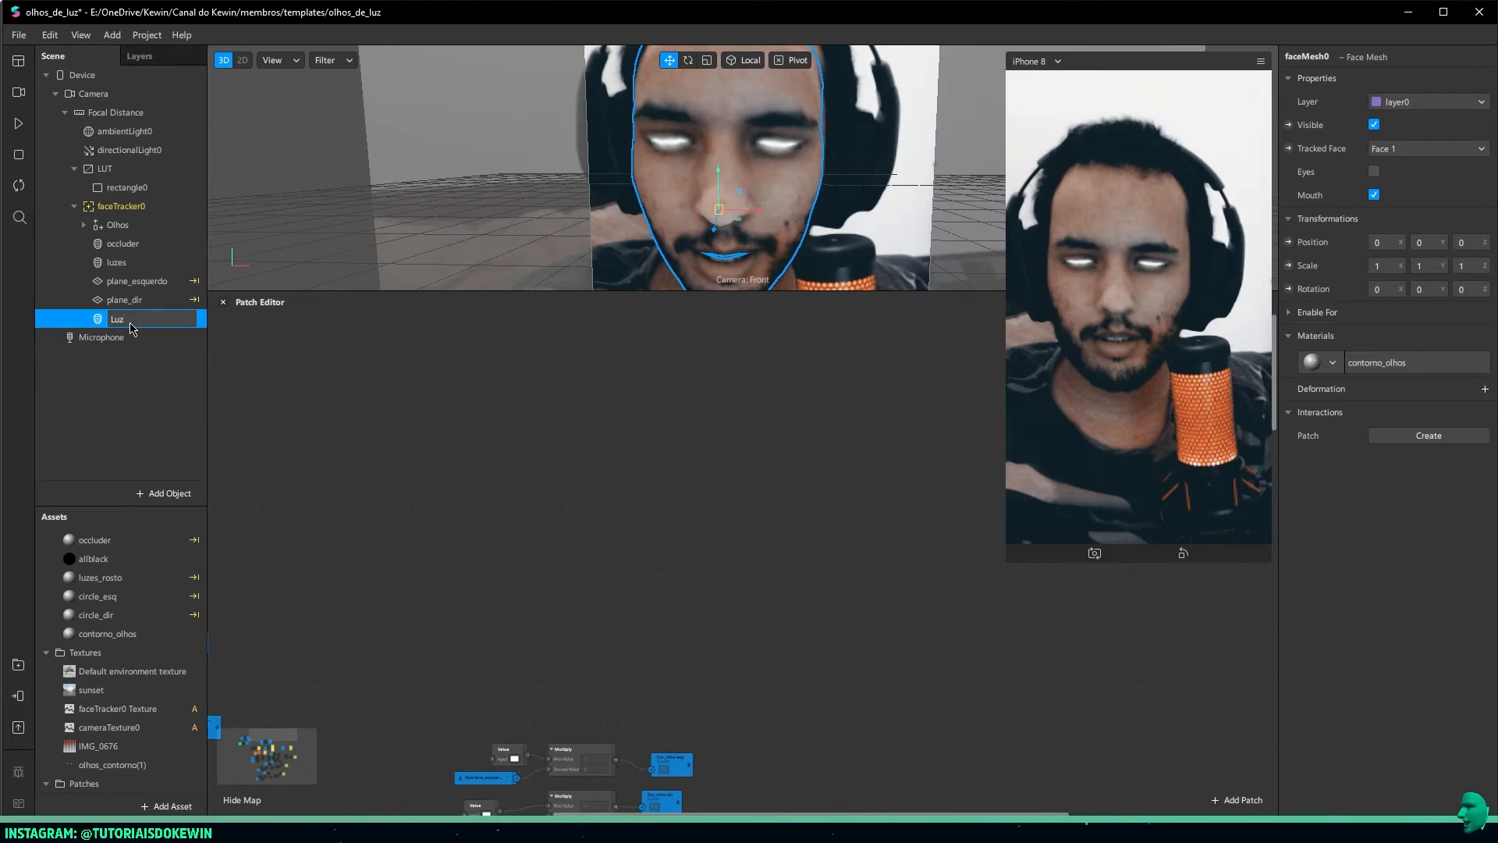
{"action": "type", "text": "Luzfo"}
{"action": "key", "text": "BackSpace"}
{"action": "type", "text": "inal_esquerda"}
{"action": "key", "text": "Return"}
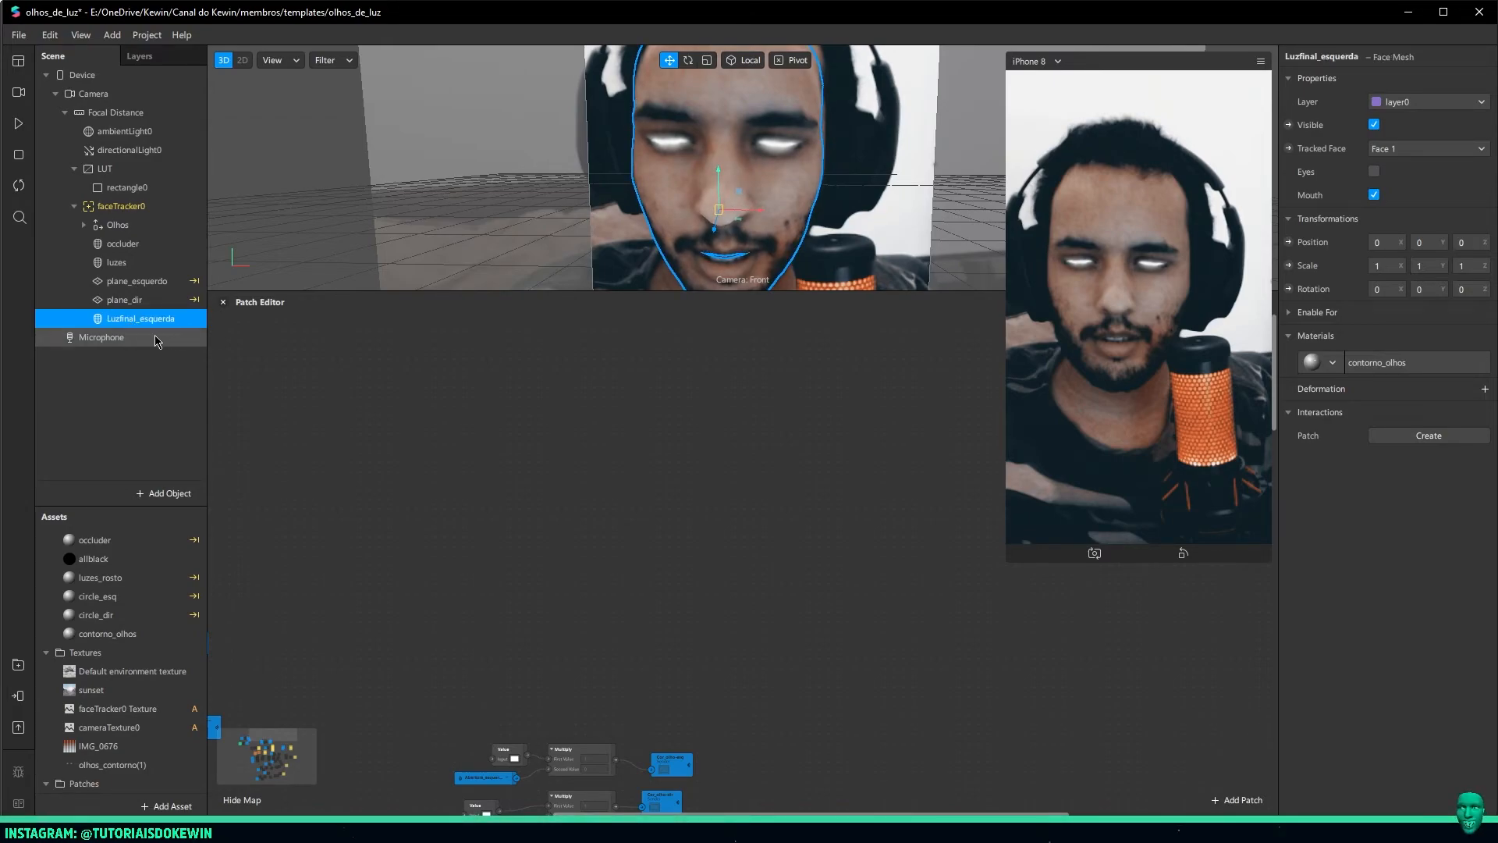
Duplicate the Luzfinal_esquerda face mesh and name the copy Luzfinal_dir
{"action": "key", "text": "ctrl+d"}
{"action": "type", "text": "Luzfinal_dir"}
{"action": "key", "text": "Return"}
Switch to olhos_contorno.psd in Photoshop and hide the Camada 1 and Camada 1 copiar 2 layers
{"action": "key", "text": "alt+Tab"}
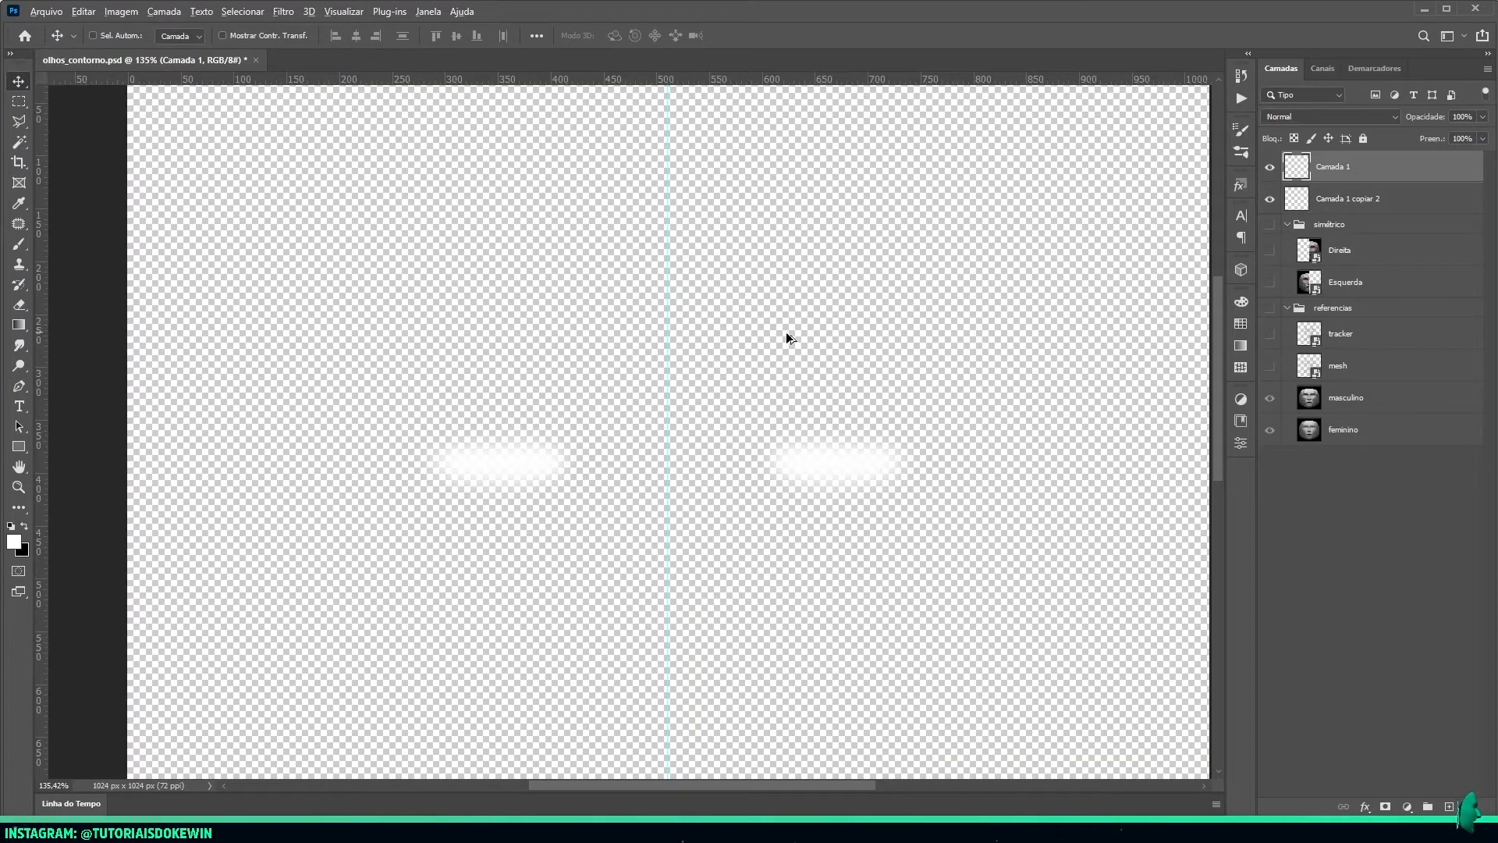
{"action": "scroll", "coordinate": [814, 330], "scroll_direction": "down", "scroll_amount": 5, "text": "alt"}
{"action": "left_click_drag", "start_coordinate": [1270, 167], "coordinate": [1272, 209]}
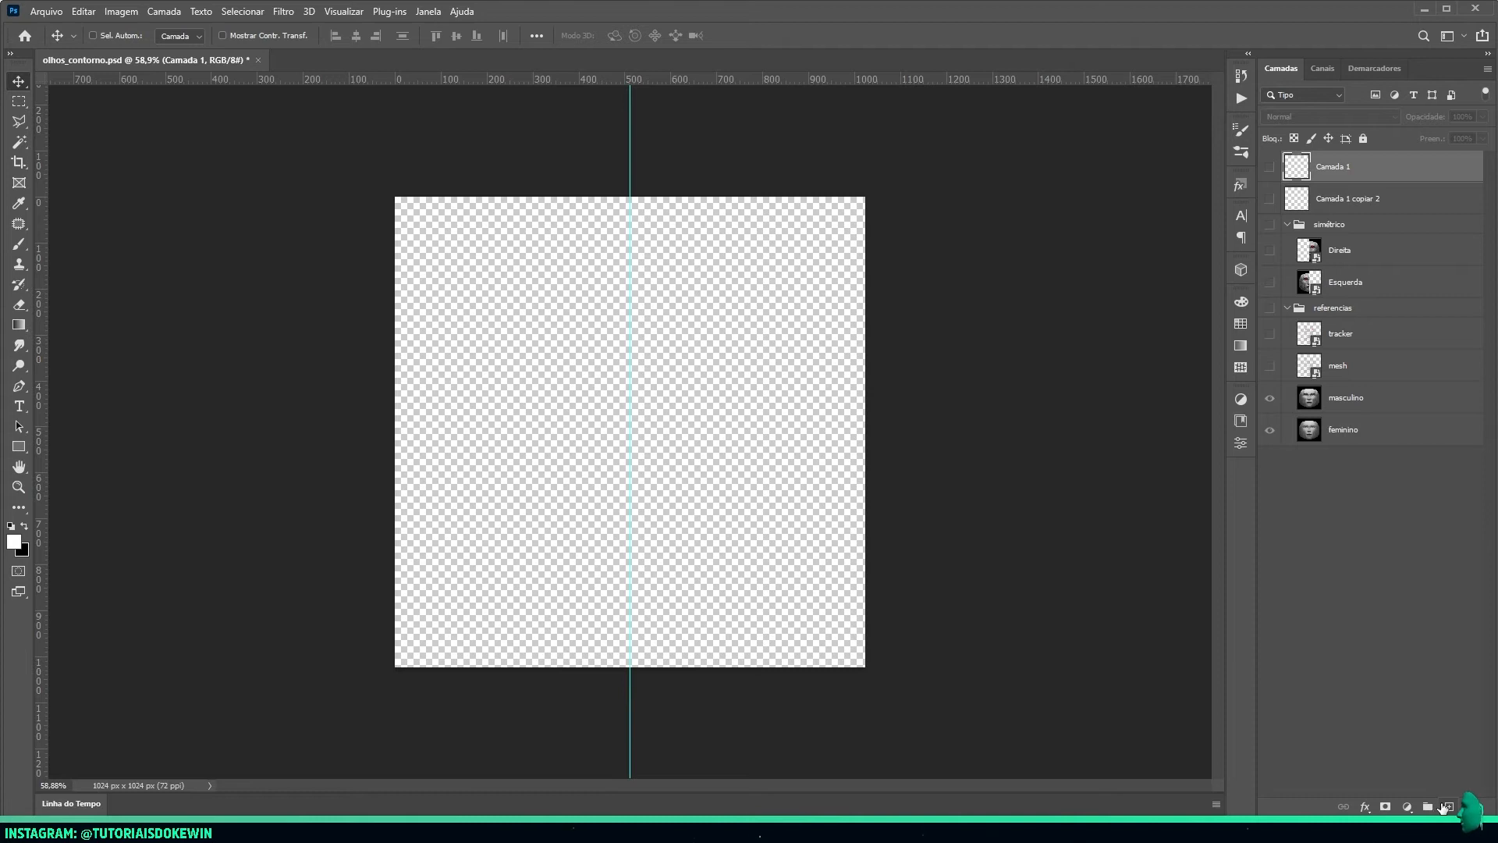
Draw a rectangle of about 541 by 1090 px covering the canvas left of the centre guide and fill it black
{"action": "left_click", "coordinate": [1445, 809]}
{"action": "key", "text": "u"}
{"action": "left_click_drag", "start_coordinate": [381, 180], "coordinate": [630, 679]}
{"action": "key", "text": "v"}
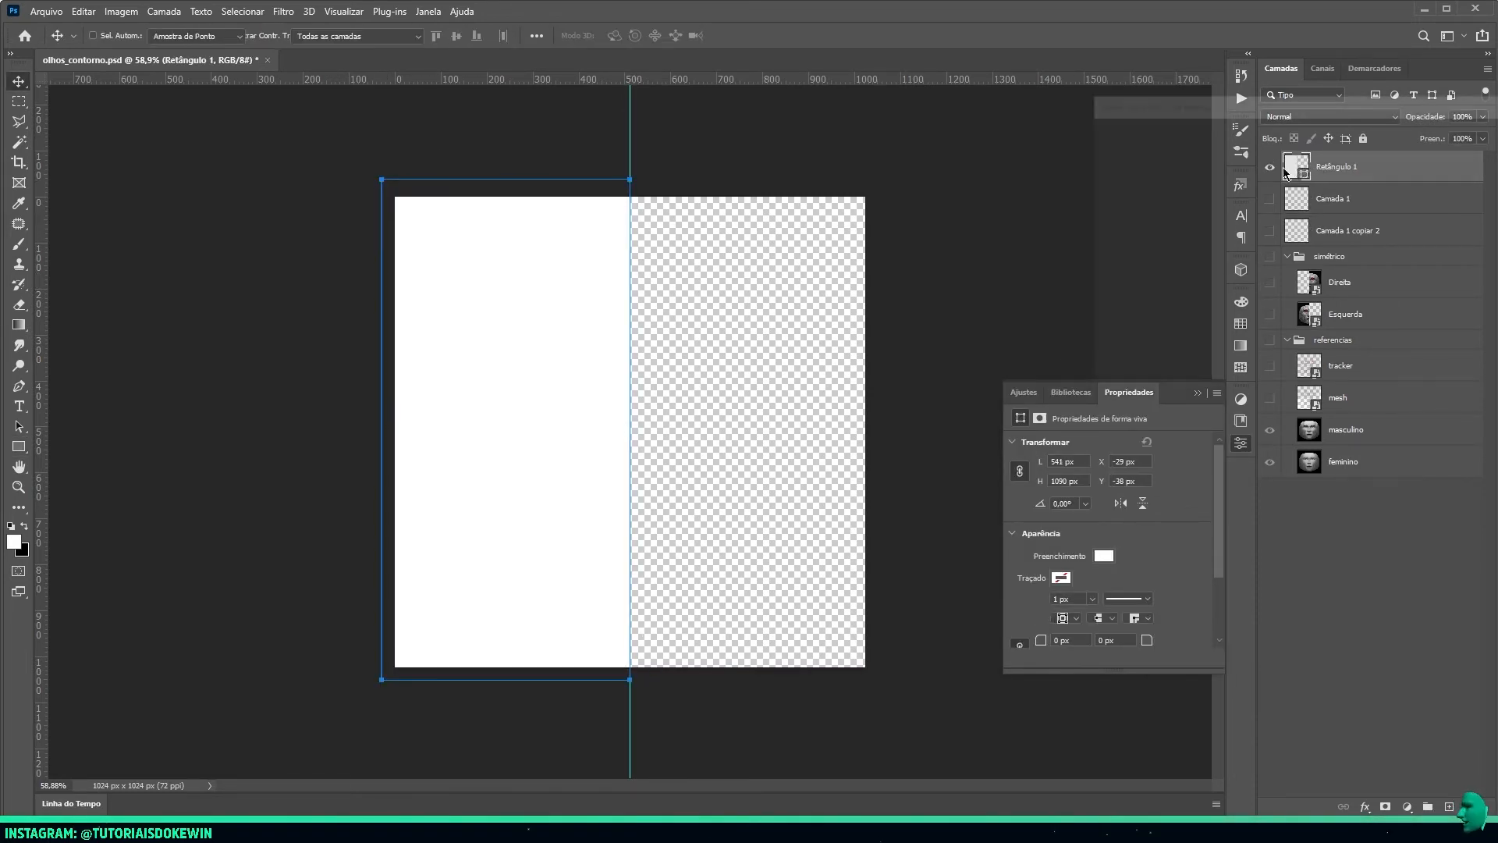
{"action": "double_click", "coordinate": [1298, 167]}
{"action": "left_click", "coordinate": [910, 461]}
{"action": "key", "text": "Return"}
Save the half-black mask as a PNG named alpha_luzfin in the textures folder
{"action": "key", "text": "ctrl+shift+s"}
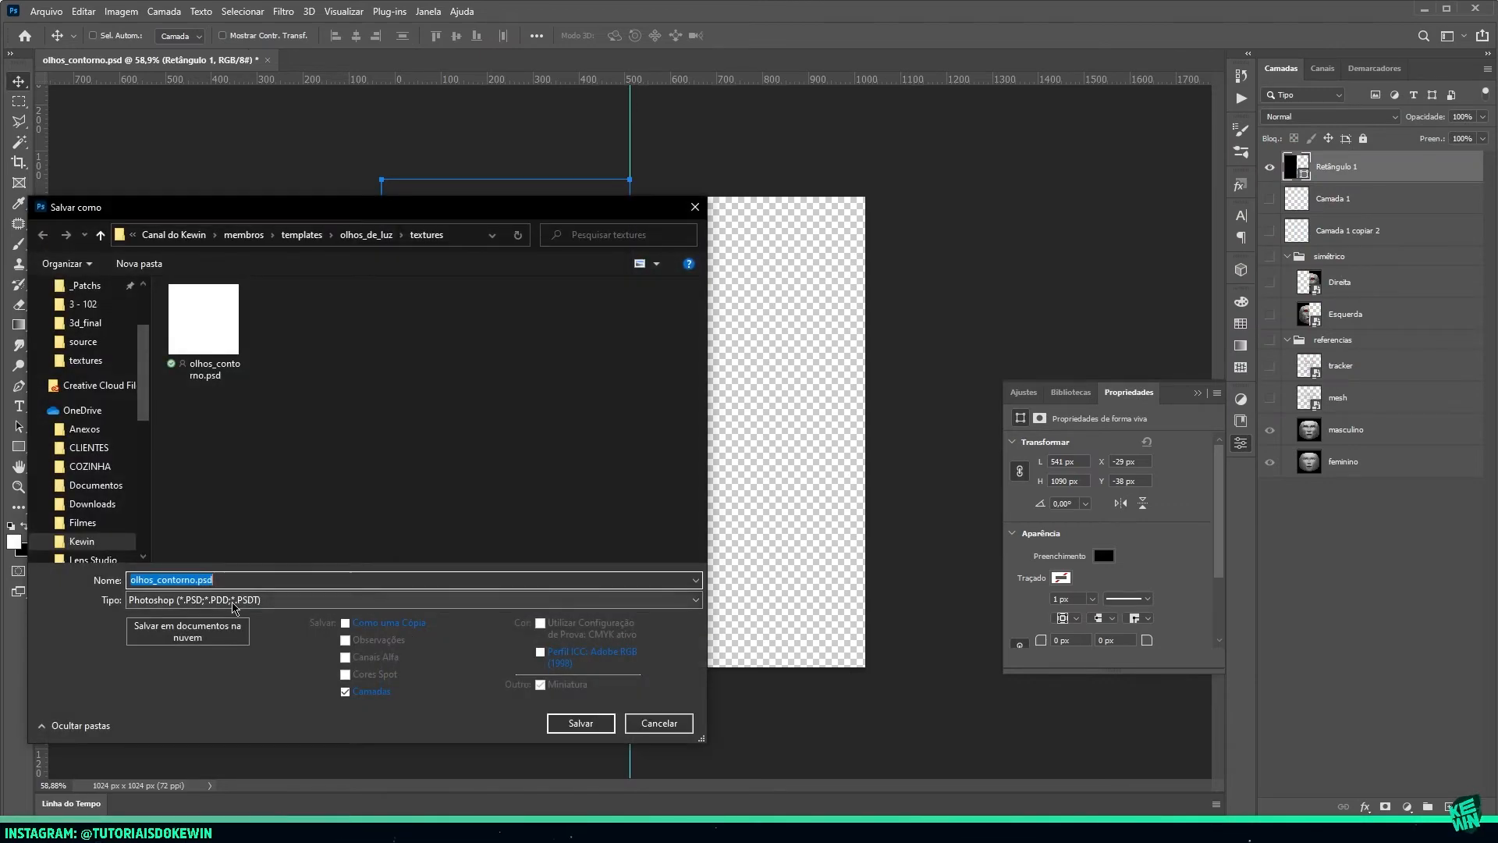
{"action": "left_click", "coordinate": [234, 607]}
{"action": "left_click", "coordinate": [234, 537]}
{"action": "type", "text": "alpha_luzfin"}
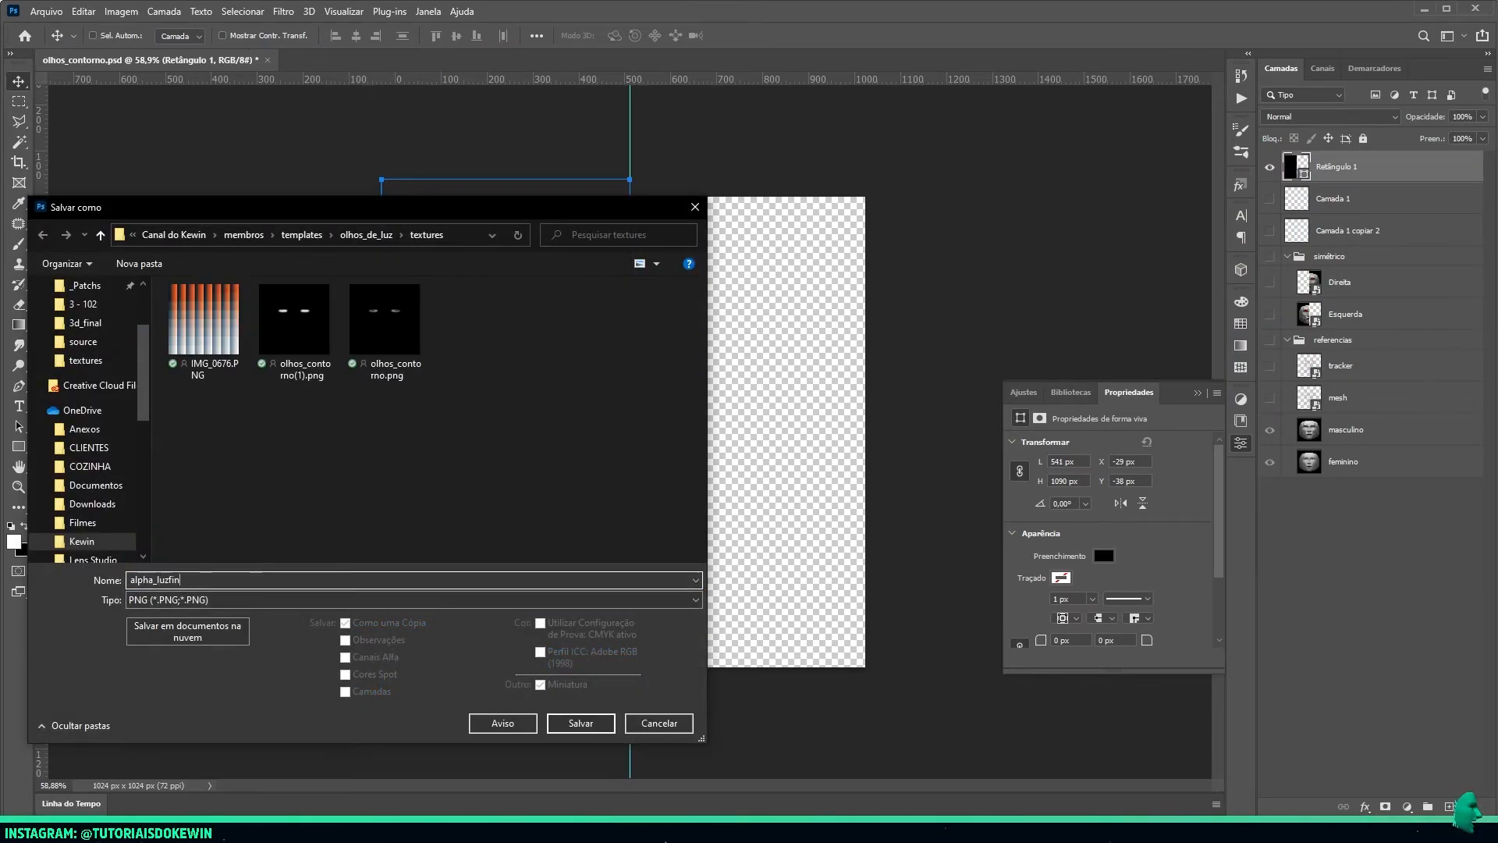
{"action": "key", "text": "Return"}
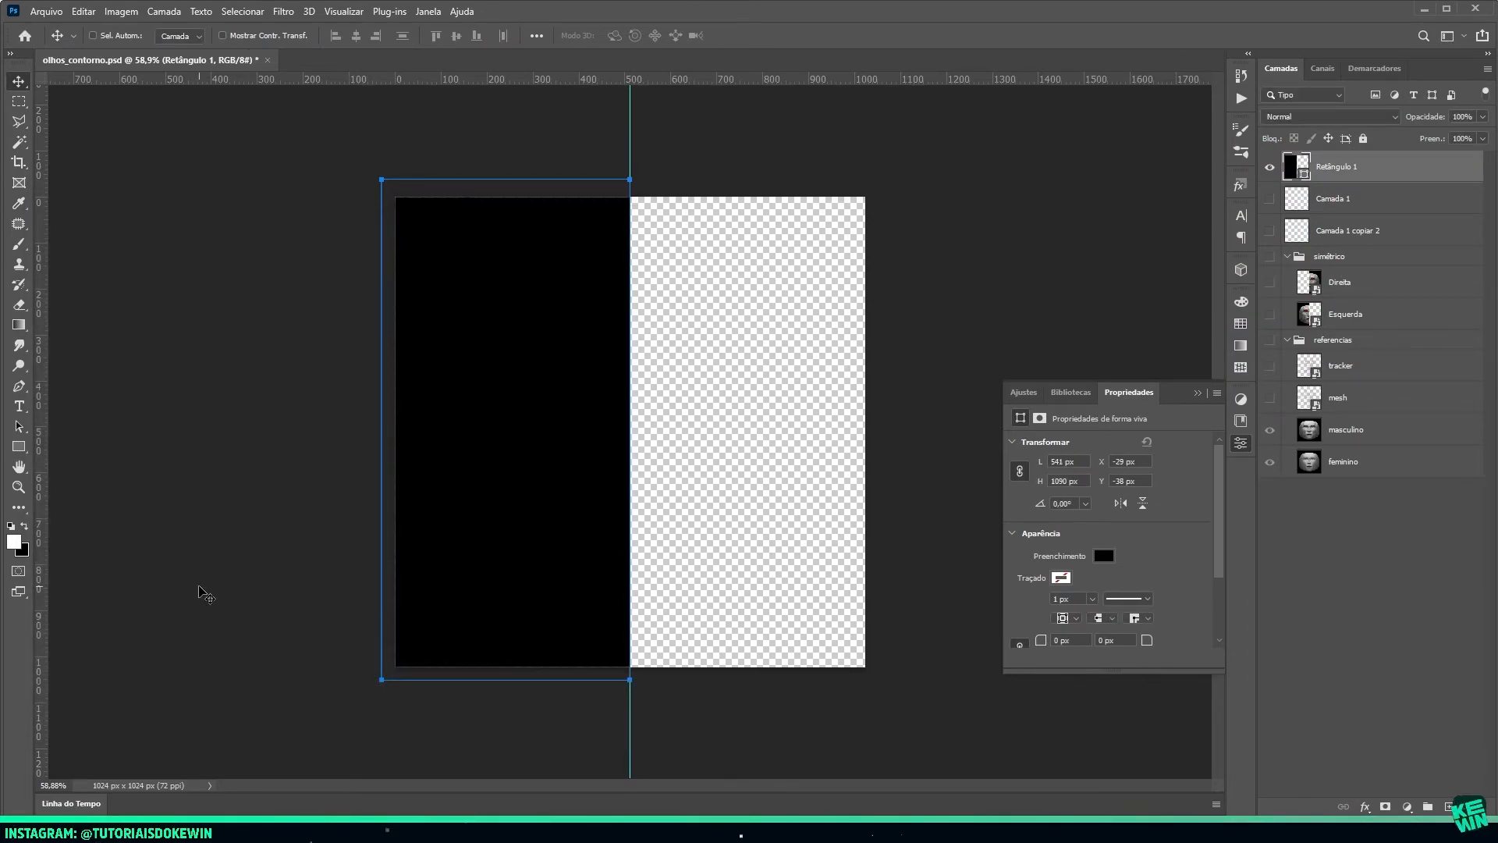
Switch back to Spark AR Studio and rename the contorno_olhos material to contorno_esq
{"action": "key", "text": "alt+Tab"}
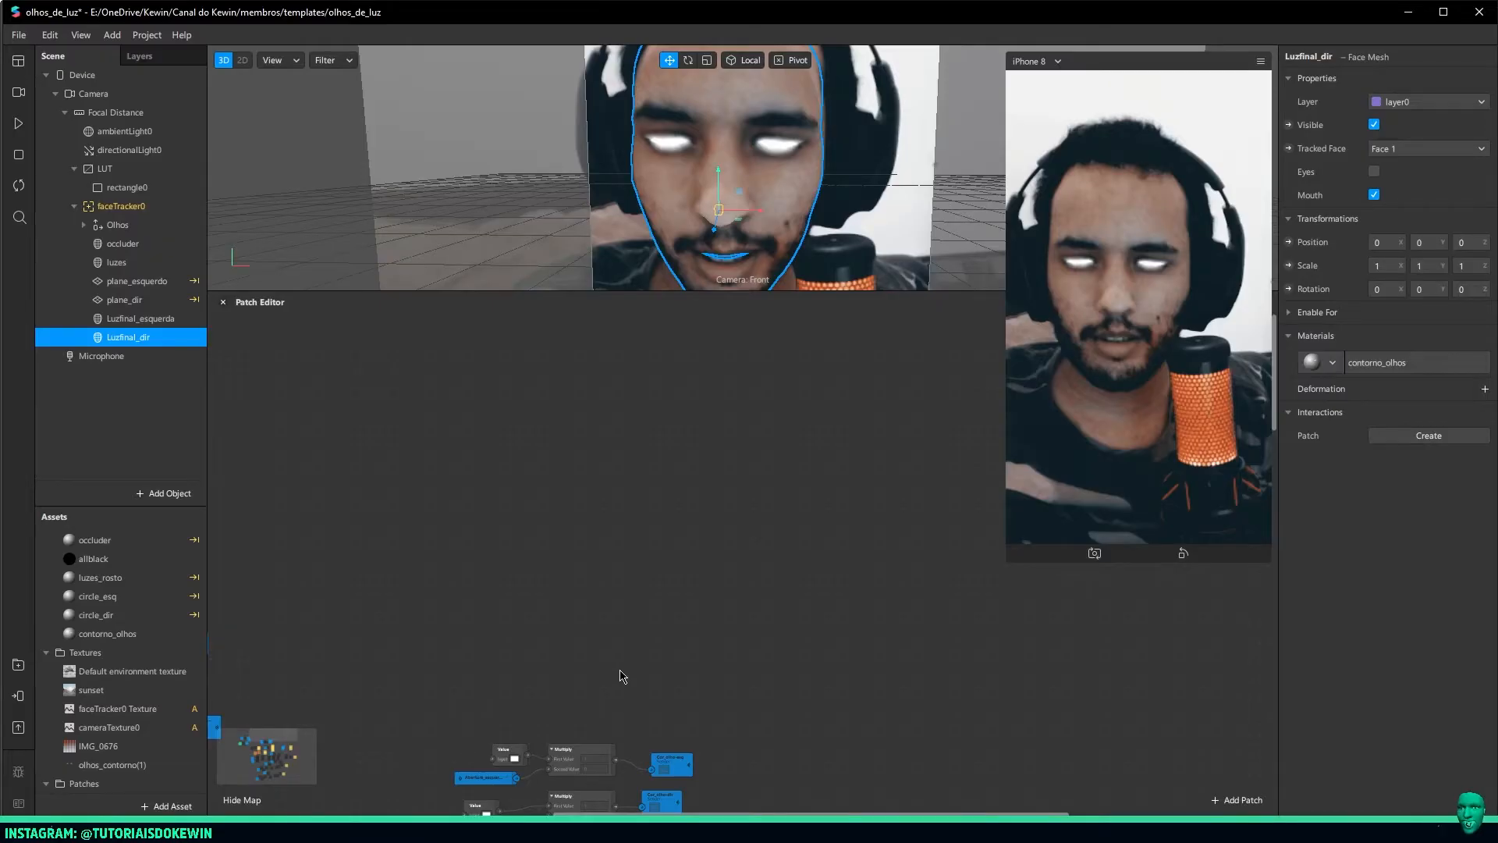
{"action": "left_click", "coordinate": [139, 319]}
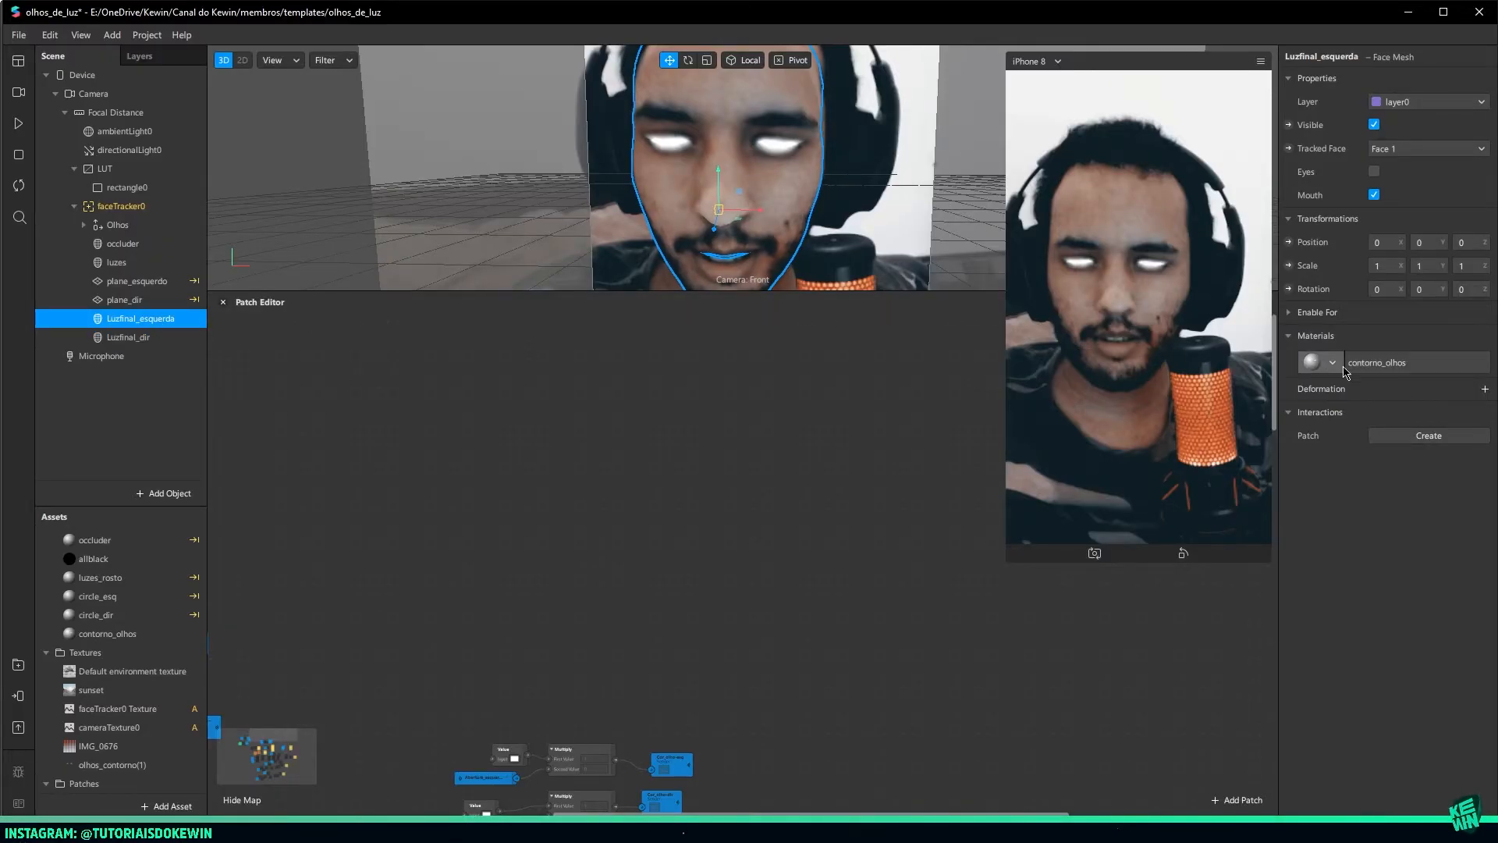
{"action": "double_click", "coordinate": [115, 635]}
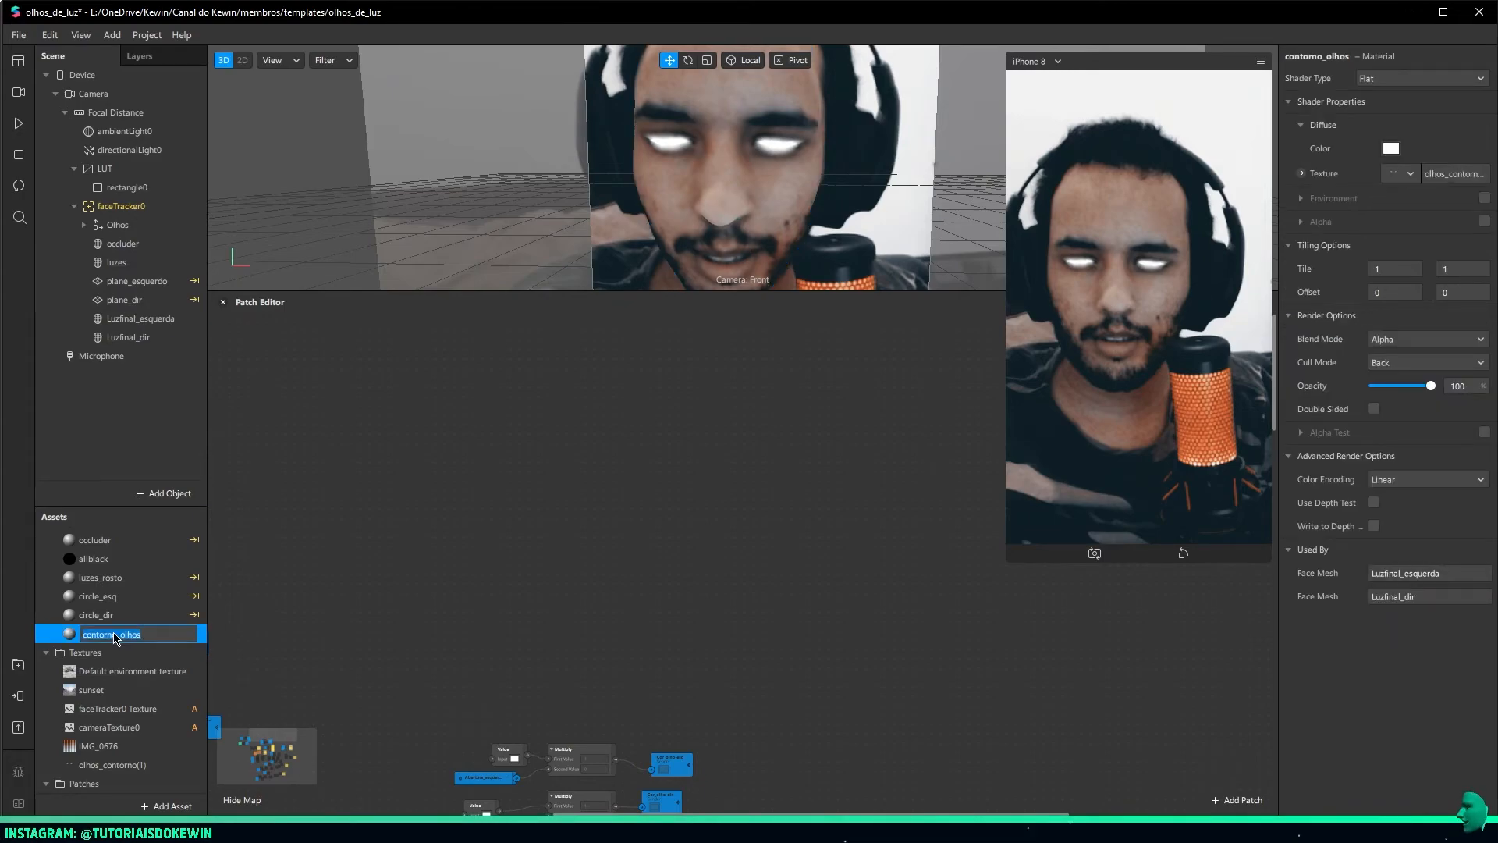
{"action": "key", "text": "Return"}
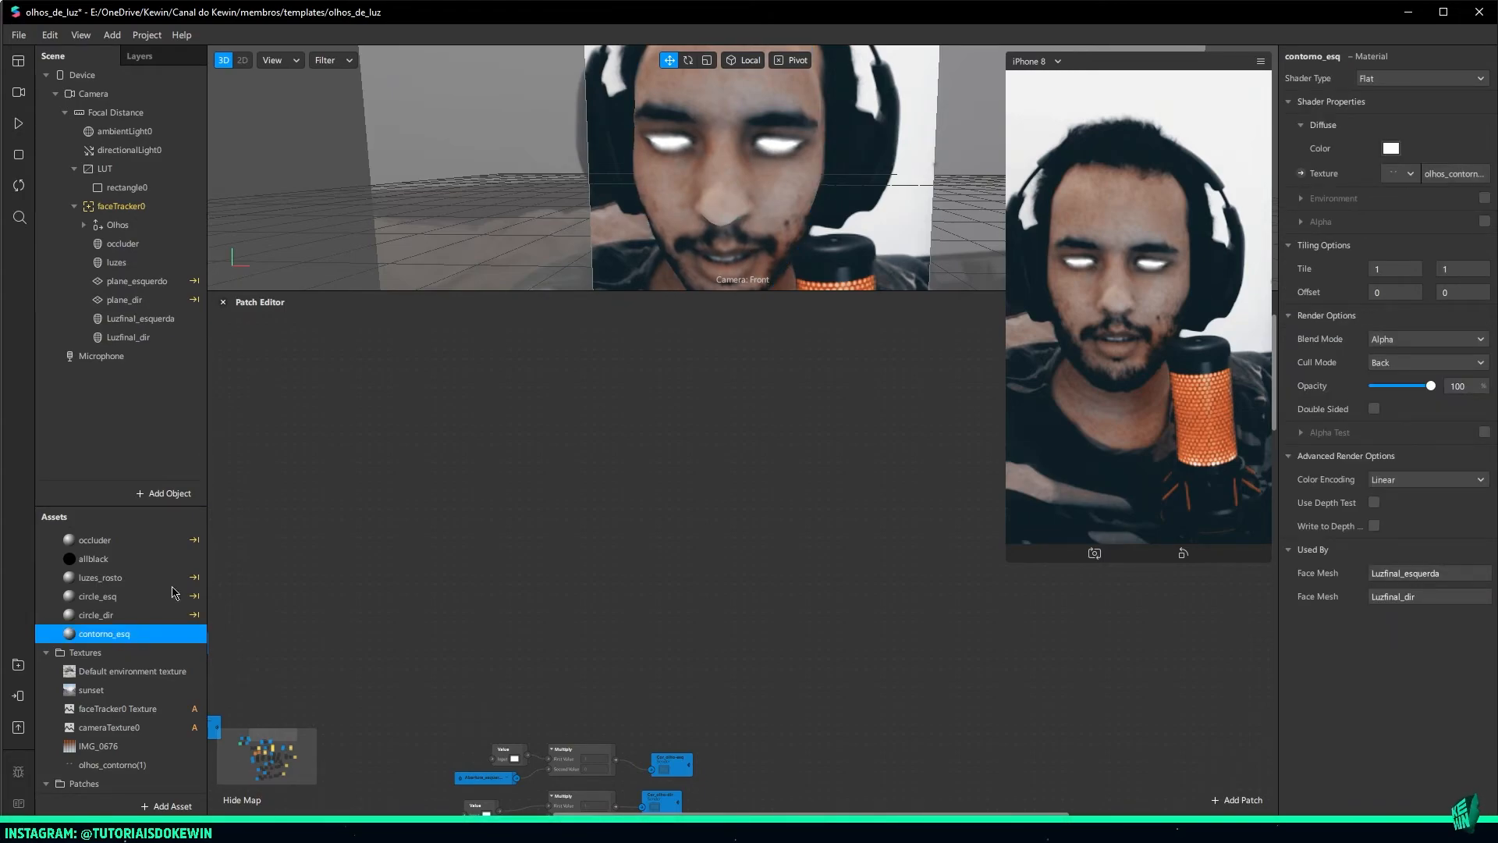
Enable Alpha on the contorno_esq material and load the alpha_luzfinal image from the olhos_de_luz textures folder as its alpha texture
{"action": "left_click", "coordinate": [1485, 222]}
{"action": "left_click", "coordinate": [1423, 273]}
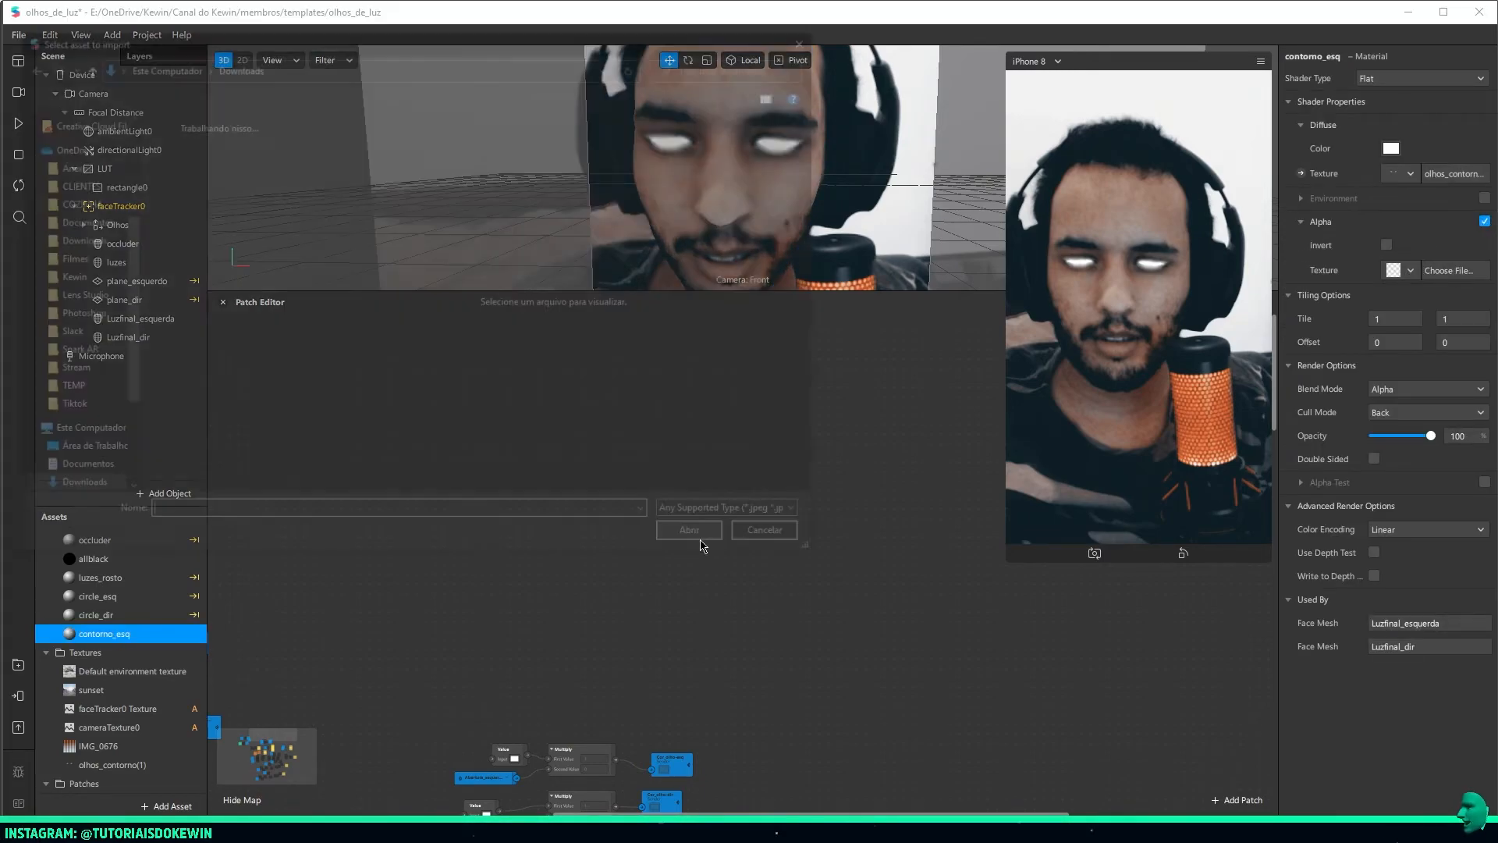
{"action": "left_click", "coordinate": [70, 165]}
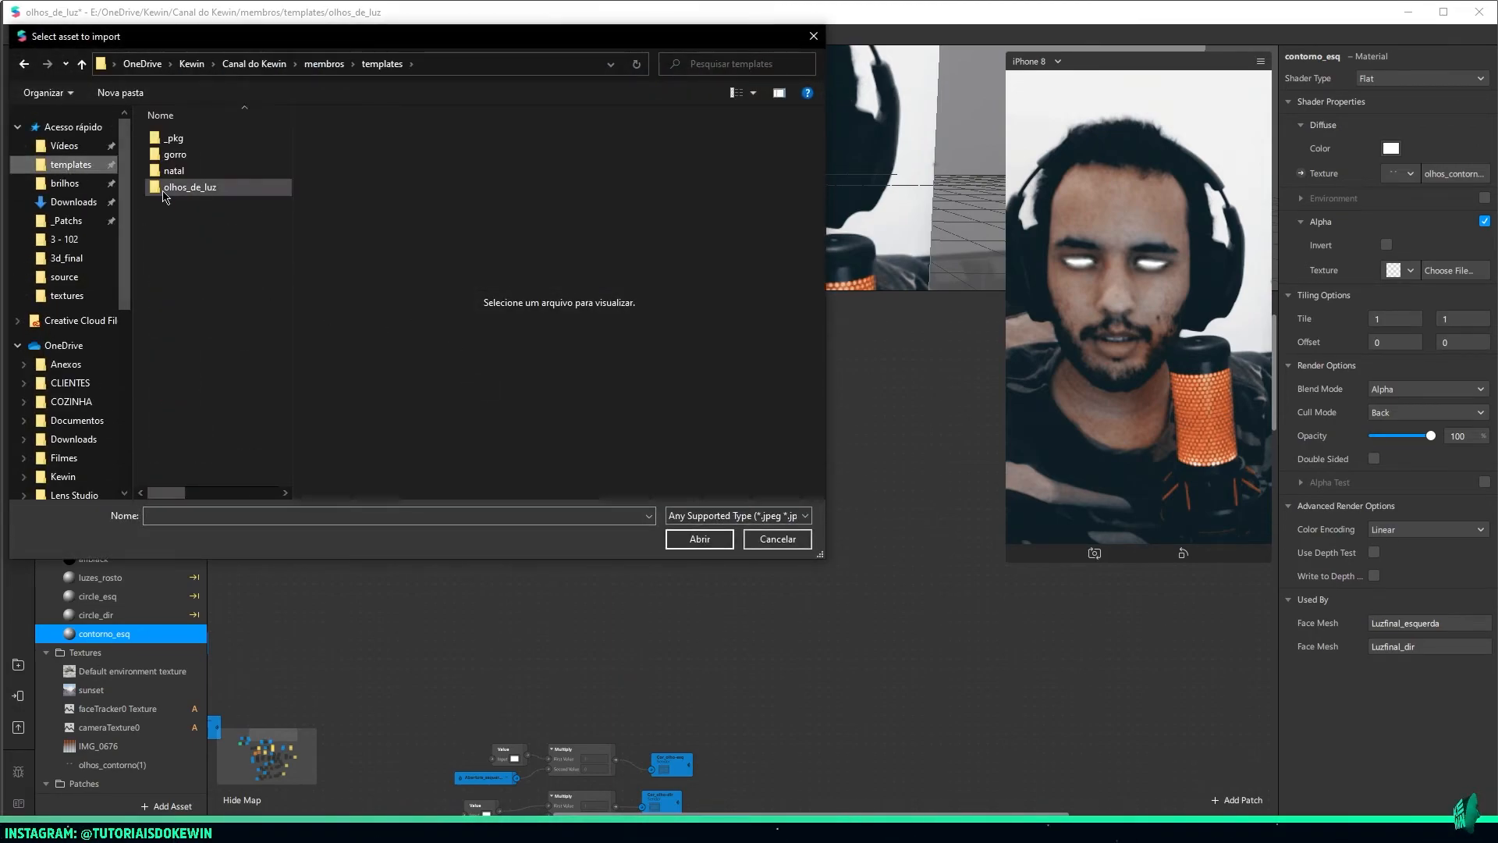
{"action": "double_click", "coordinate": [176, 192]}
{"action": "double_click", "coordinate": [188, 172]}
{"action": "double_click", "coordinate": [206, 155]}
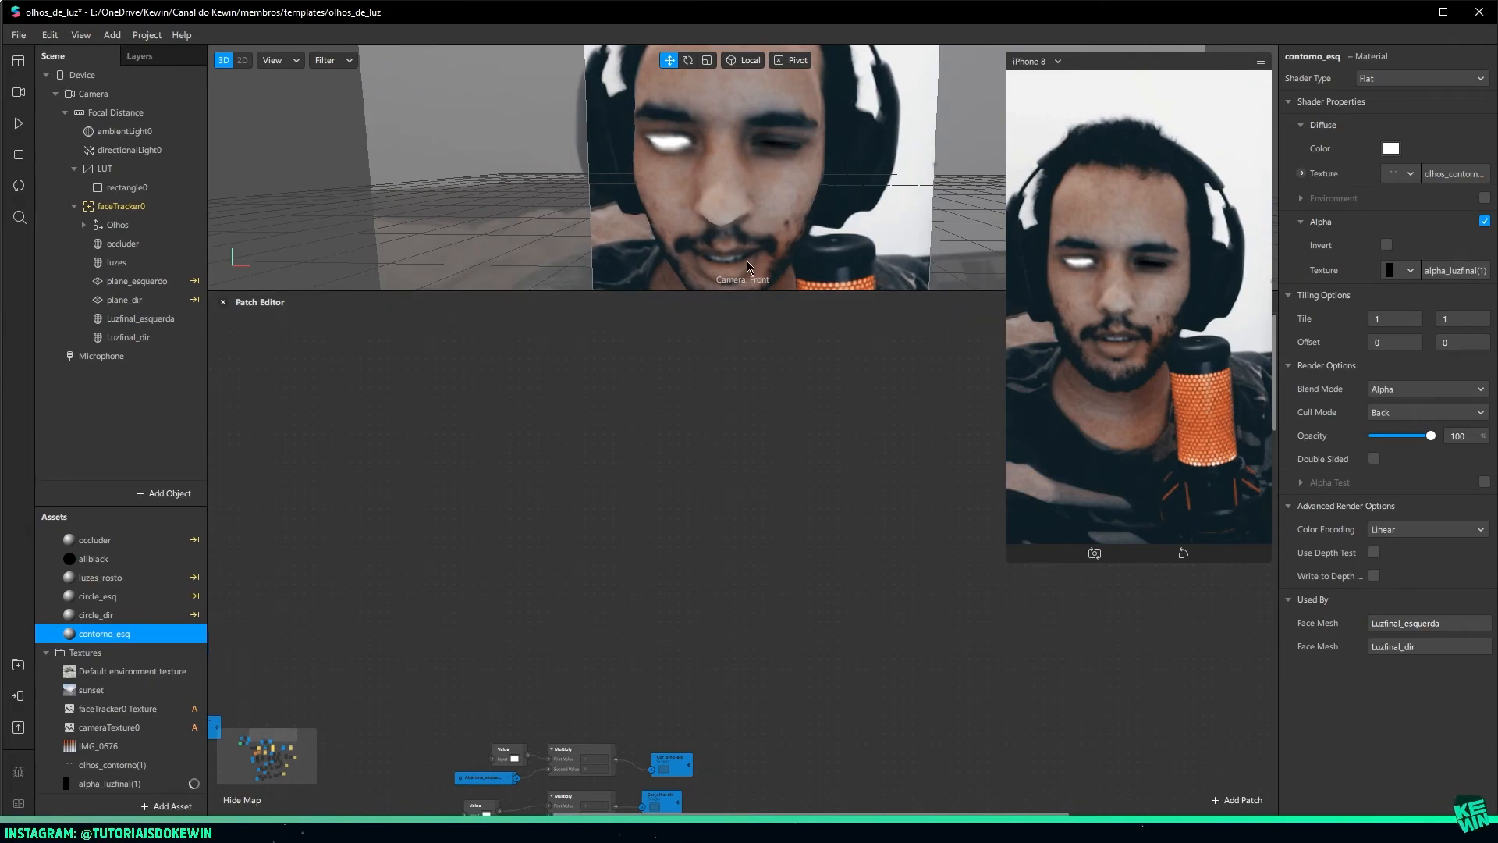
Create a patch for the contorno_esq diffuse texture and set the alpha_luzfinal(1) texture to no compression
{"action": "left_click", "coordinate": [1301, 173]}
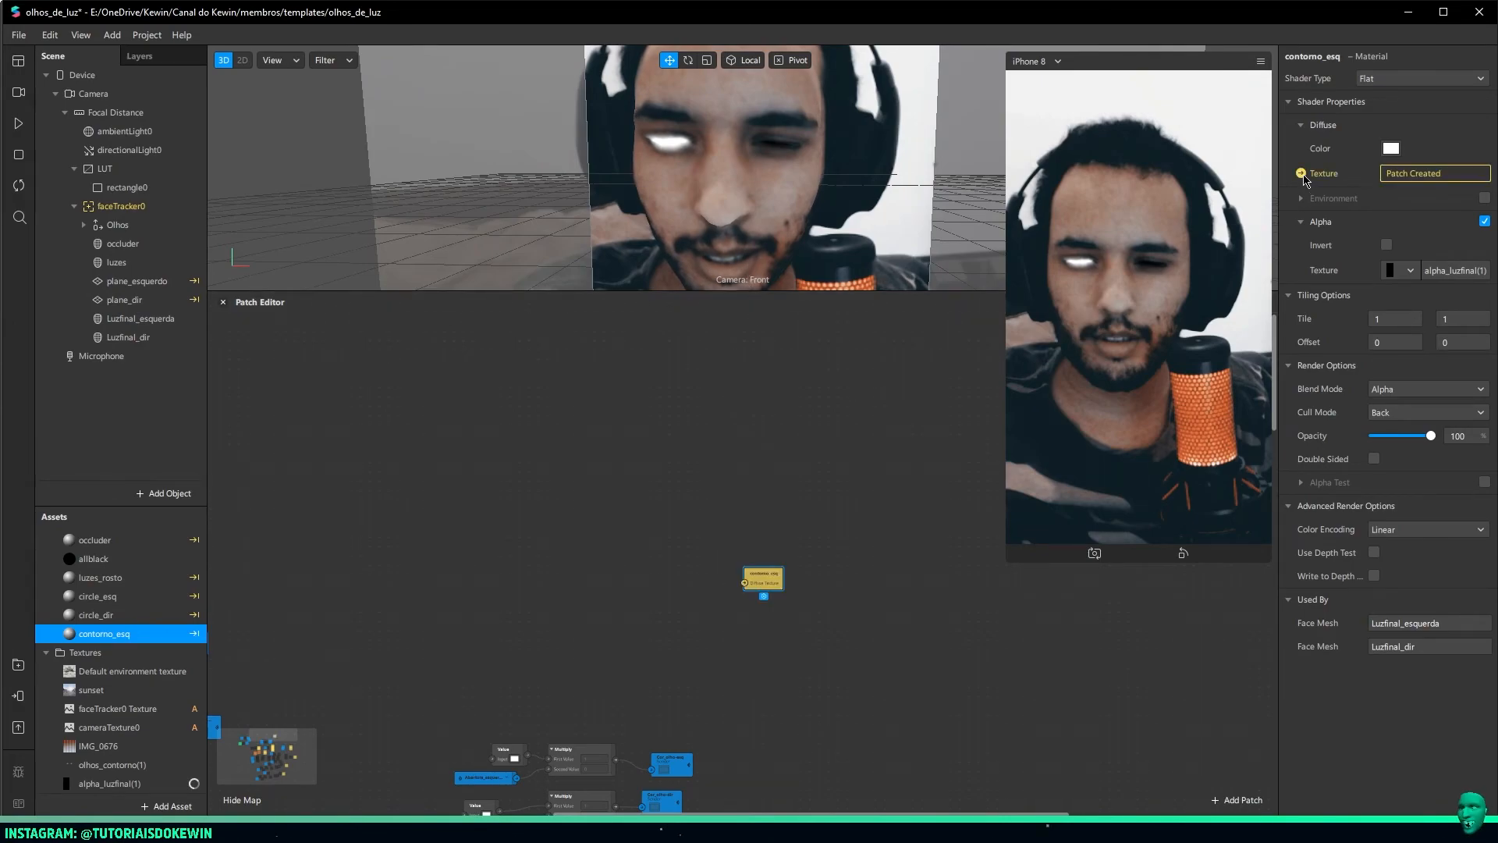
{"action": "scroll", "coordinate": [117, 749], "scroll_direction": "down", "scroll_amount": 2}
{"action": "left_click", "coordinate": [109, 746]}
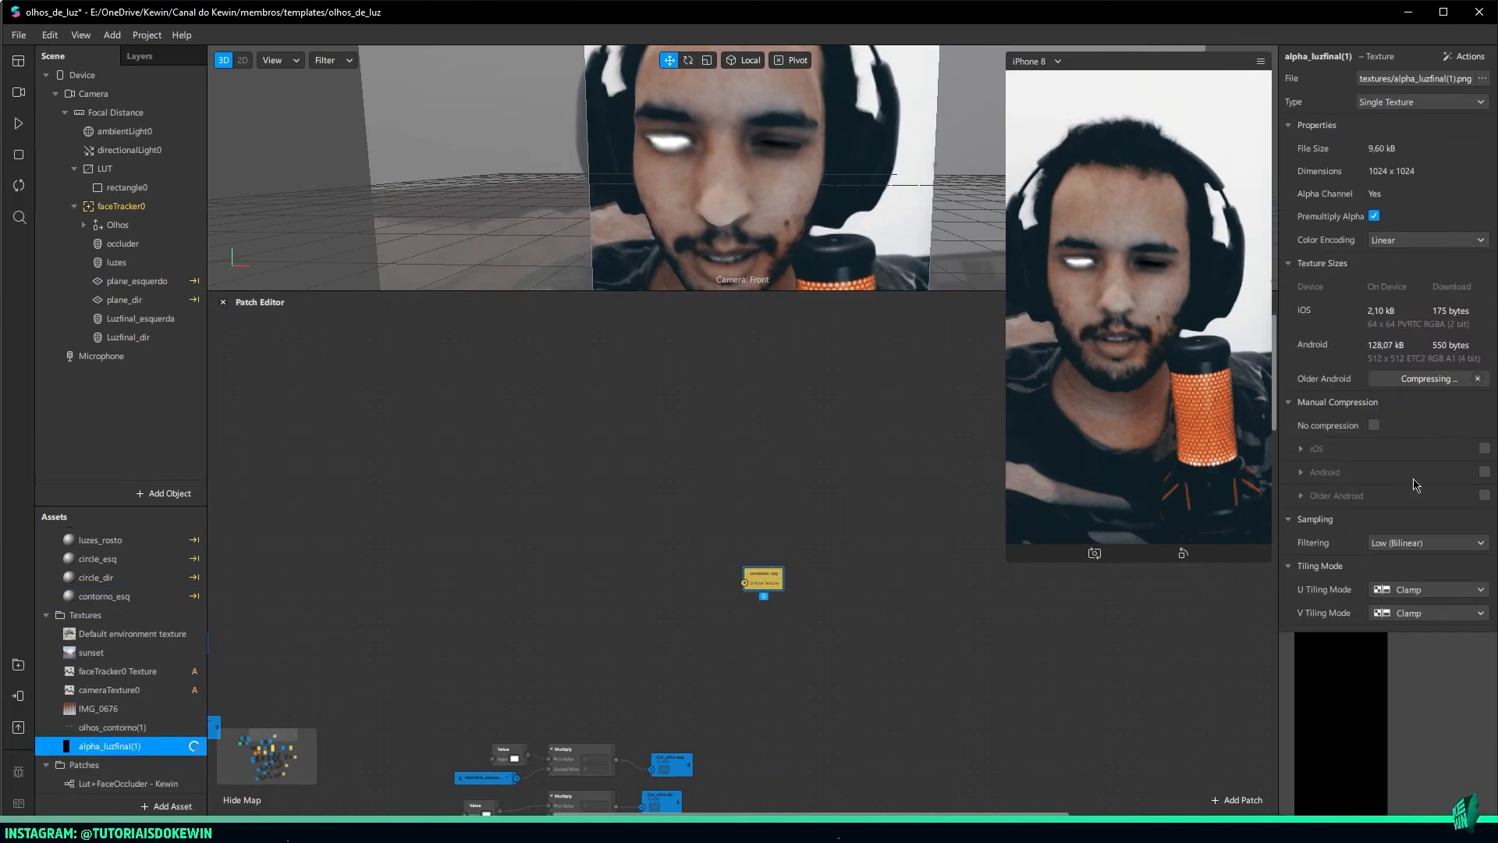
{"action": "left_click", "coordinate": [1375, 426]}
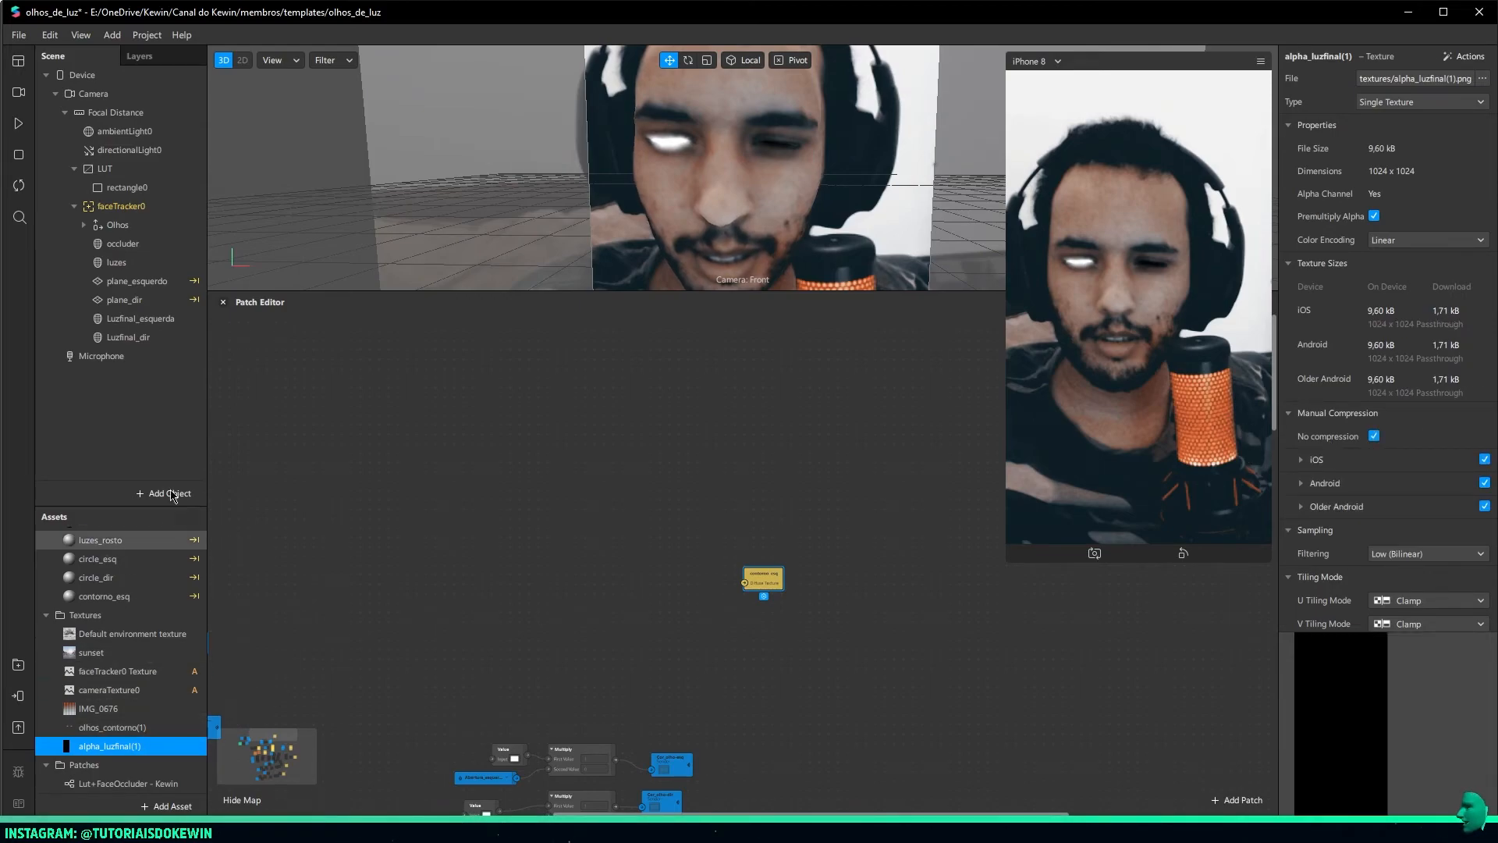
Place the olhos_contorno(1) texture in the patch graph beside contorno_esq and feed it into a new Multiply patch
{"action": "left_click_drag", "start_coordinate": [762, 574], "coordinate": [829, 479]}
{"action": "scroll", "coordinate": [837, 545], "scroll_direction": "up", "scroll_amount": 3}
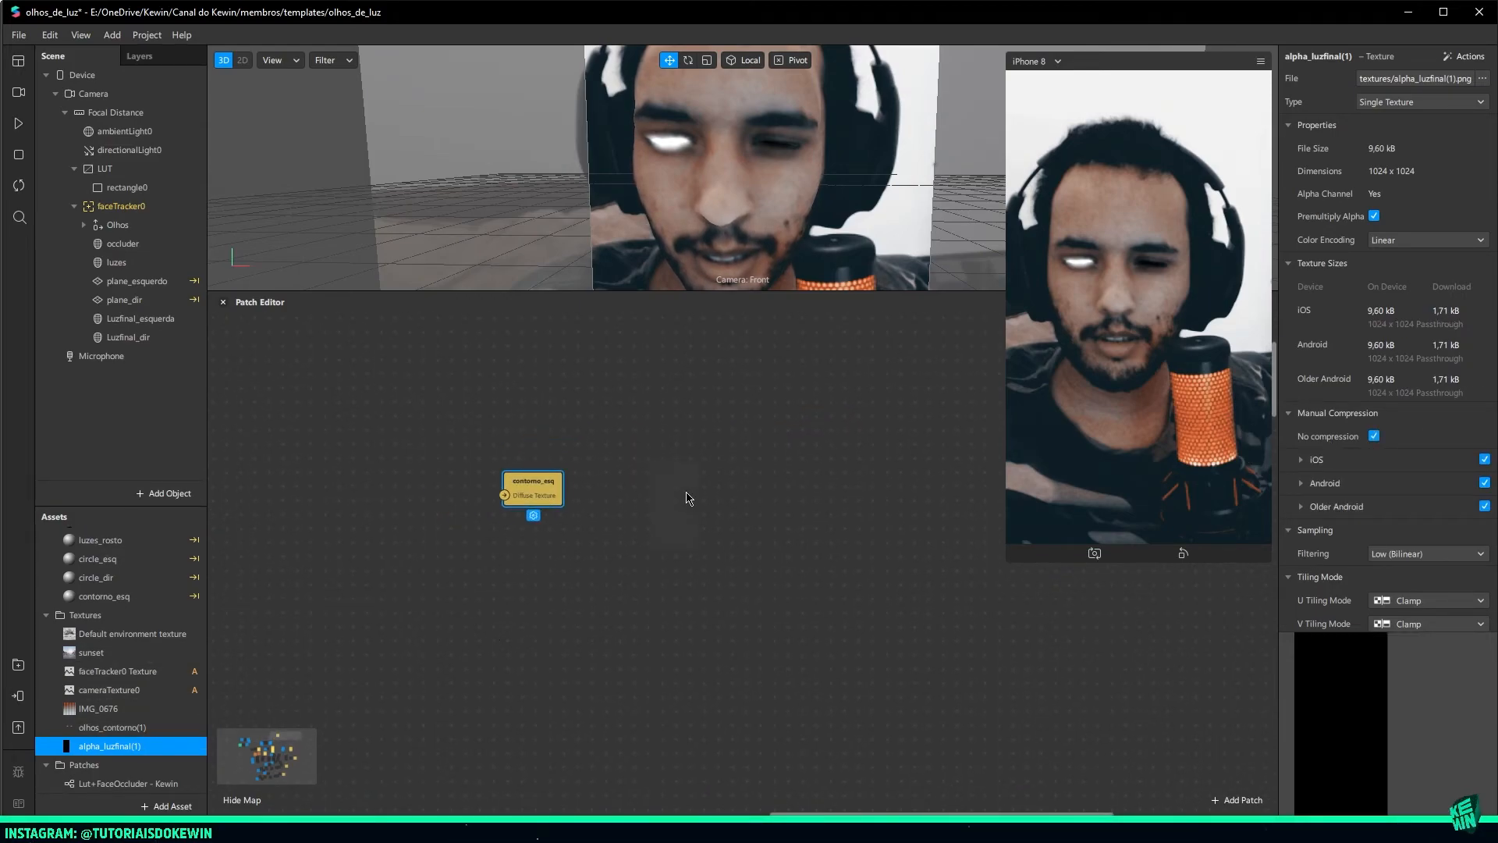
{"action": "left_click_drag", "start_coordinate": [112, 727], "coordinate": [566, 483]}
{"action": "type", "text": "mult"}
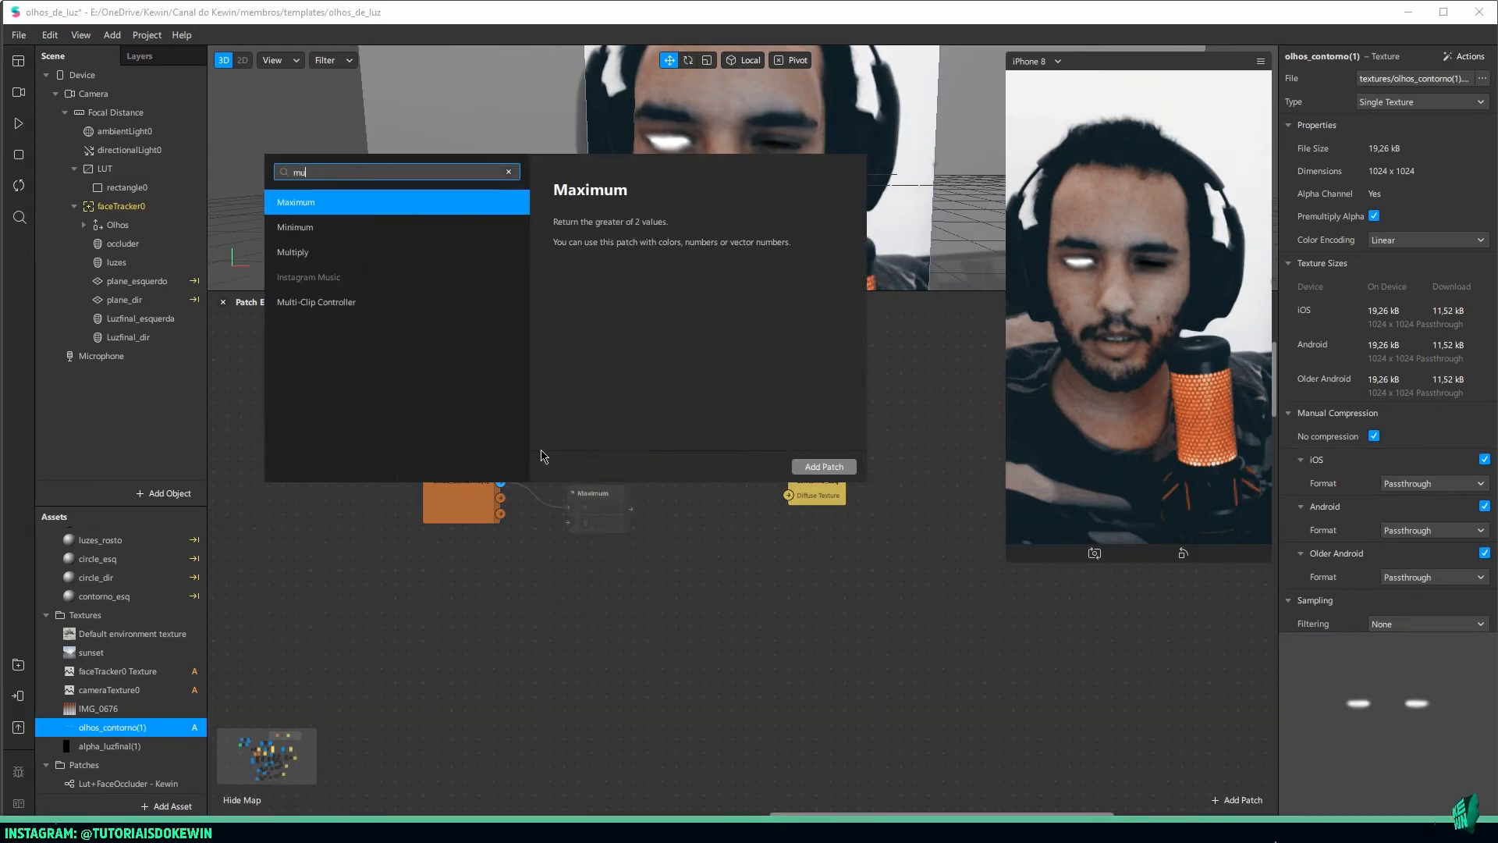
{"action": "double_click", "coordinate": [321, 203]}
Add a Receiver patch set to Abertura_esquerda and connect it to the Multiply patch's second value
{"action": "double_click", "coordinate": [504, 627]}
{"action": "type", "text": "rece"}
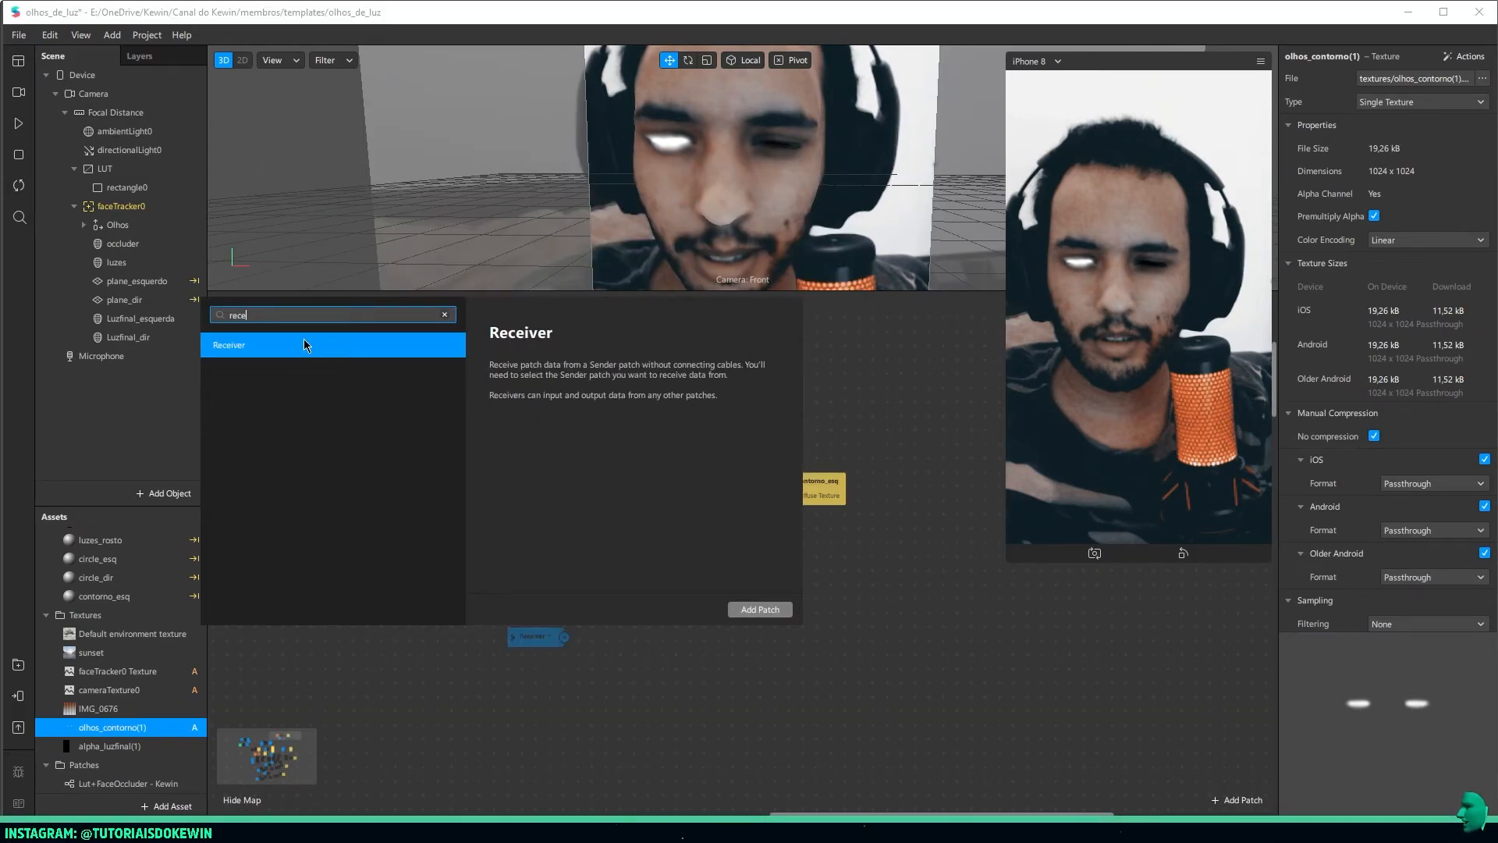
{"action": "double_click", "coordinate": [304, 345]}
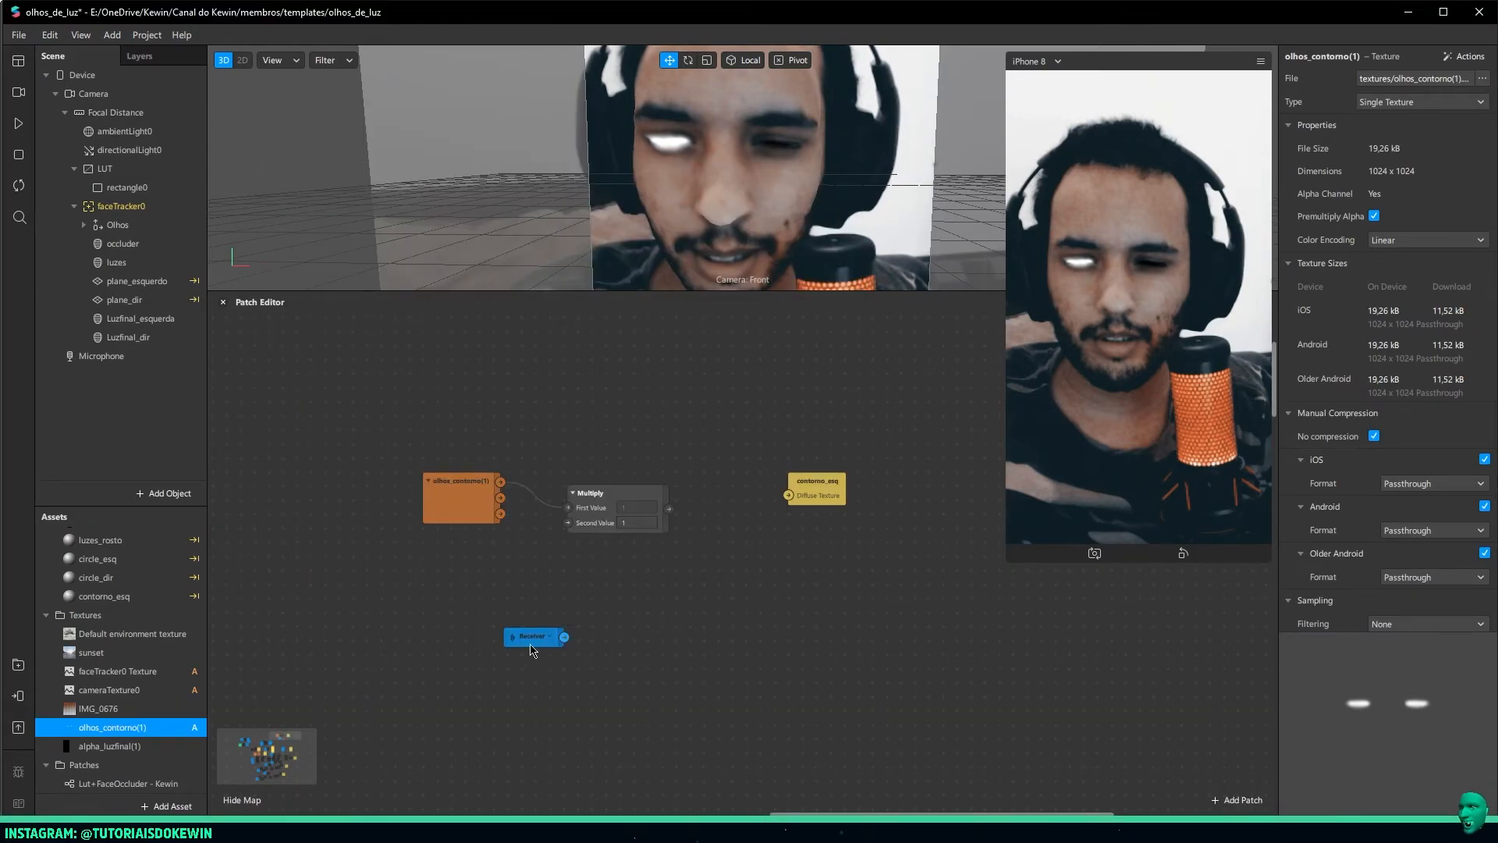
{"action": "left_click", "coordinate": [551, 643]}
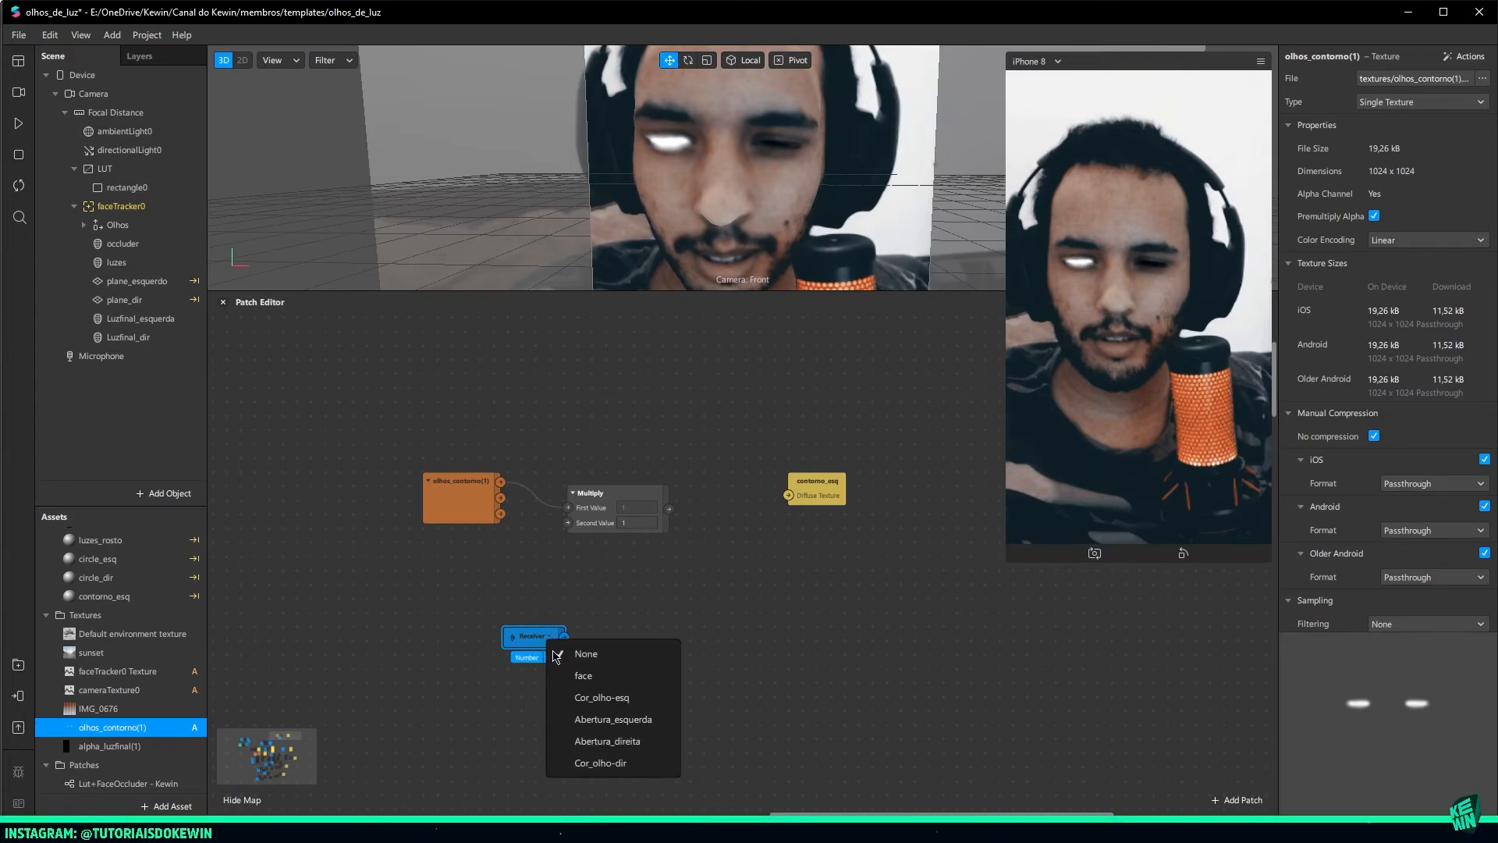
{"action": "left_click", "coordinate": [601, 713]}
{"action": "left_click_drag", "start_coordinate": [598, 639], "coordinate": [567, 525]}
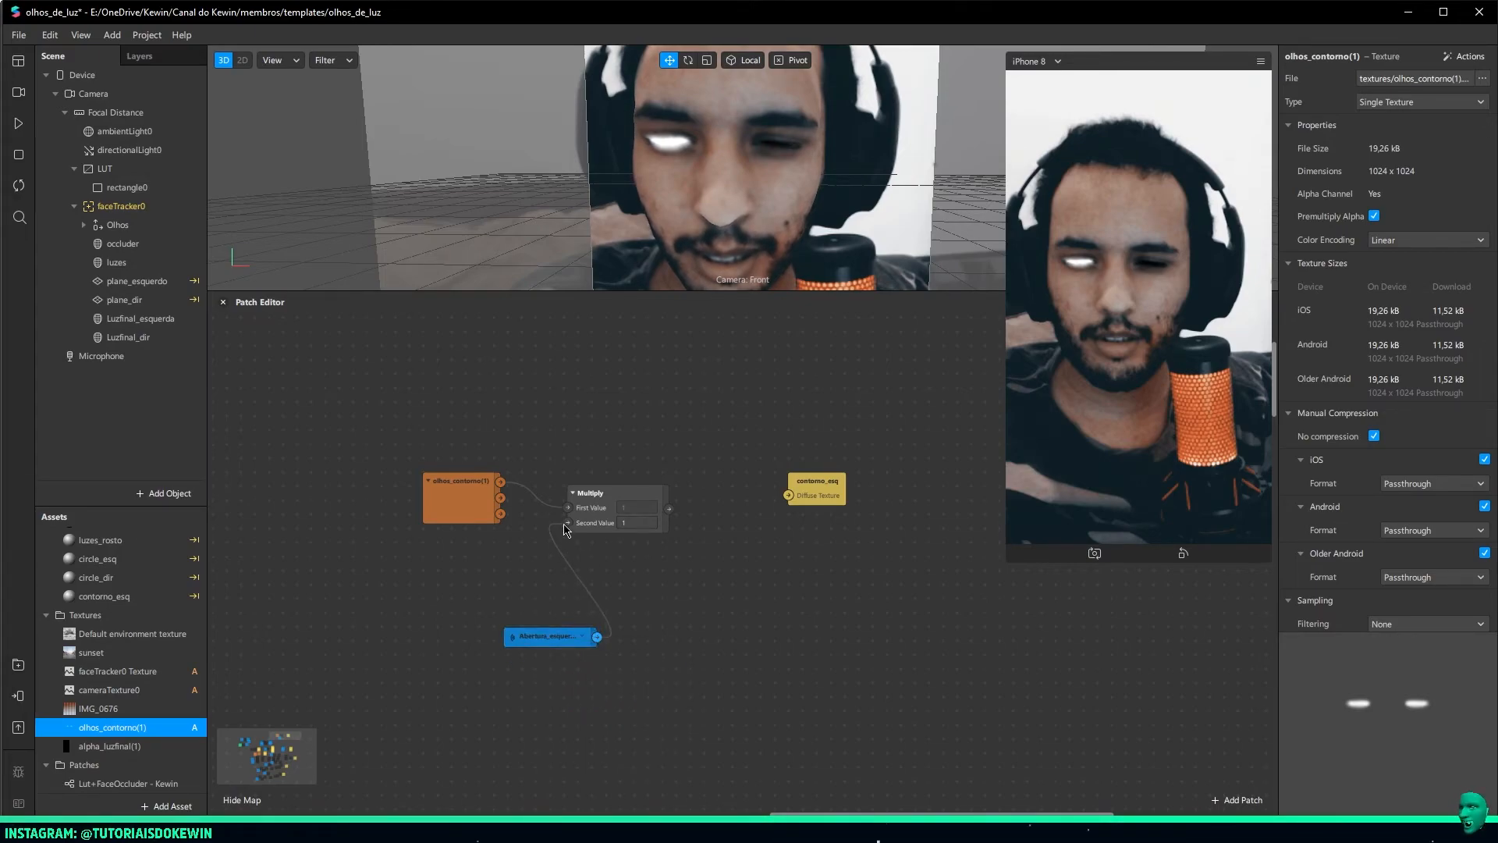
Connect the Multiply output to the contorno_esq diffuse texture and line up the receiver and material patches with it
{"action": "left_click_drag", "start_coordinate": [787, 496], "coordinate": [854, 491]}
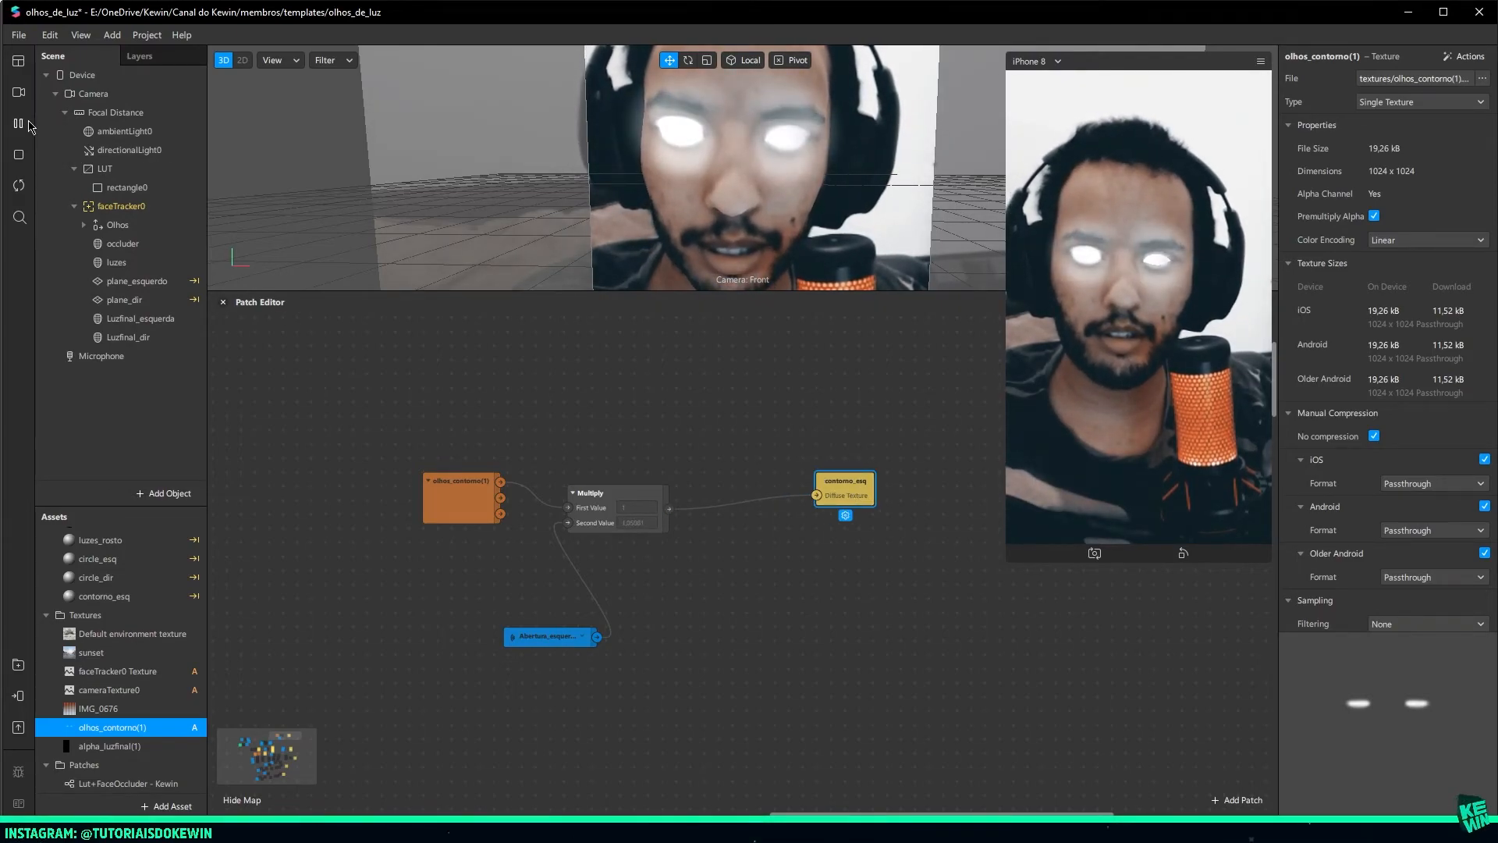
{"action": "left_click_drag", "start_coordinate": [546, 635], "coordinate": [464, 565]}
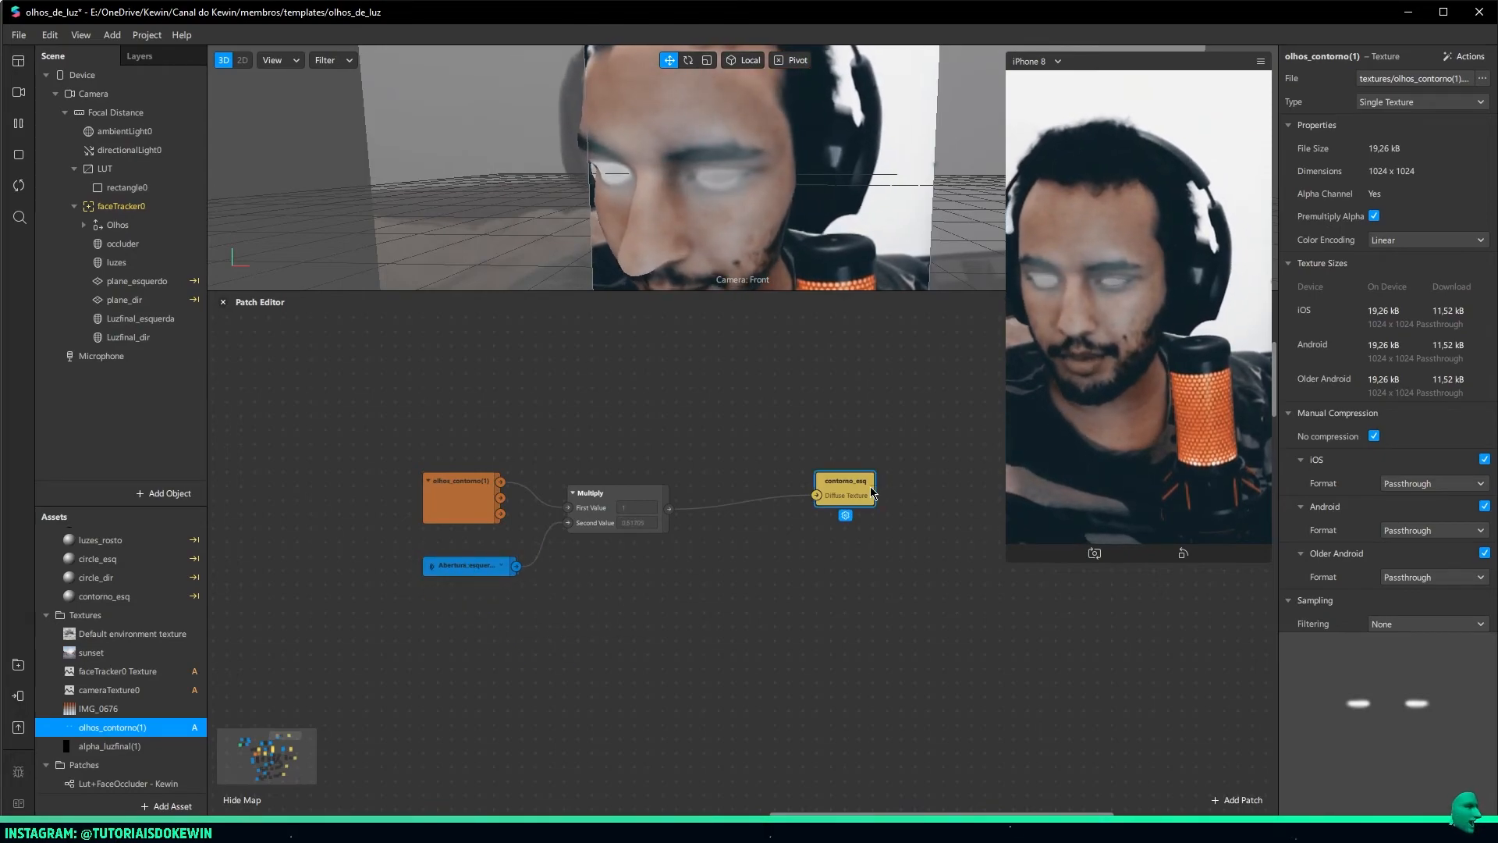
{"action": "left_click_drag", "start_coordinate": [837, 492], "coordinate": [823, 506]}
Duplicate the contorno_esq material and rename the copy contorno_dir
{"action": "left_click", "coordinate": [109, 600]}
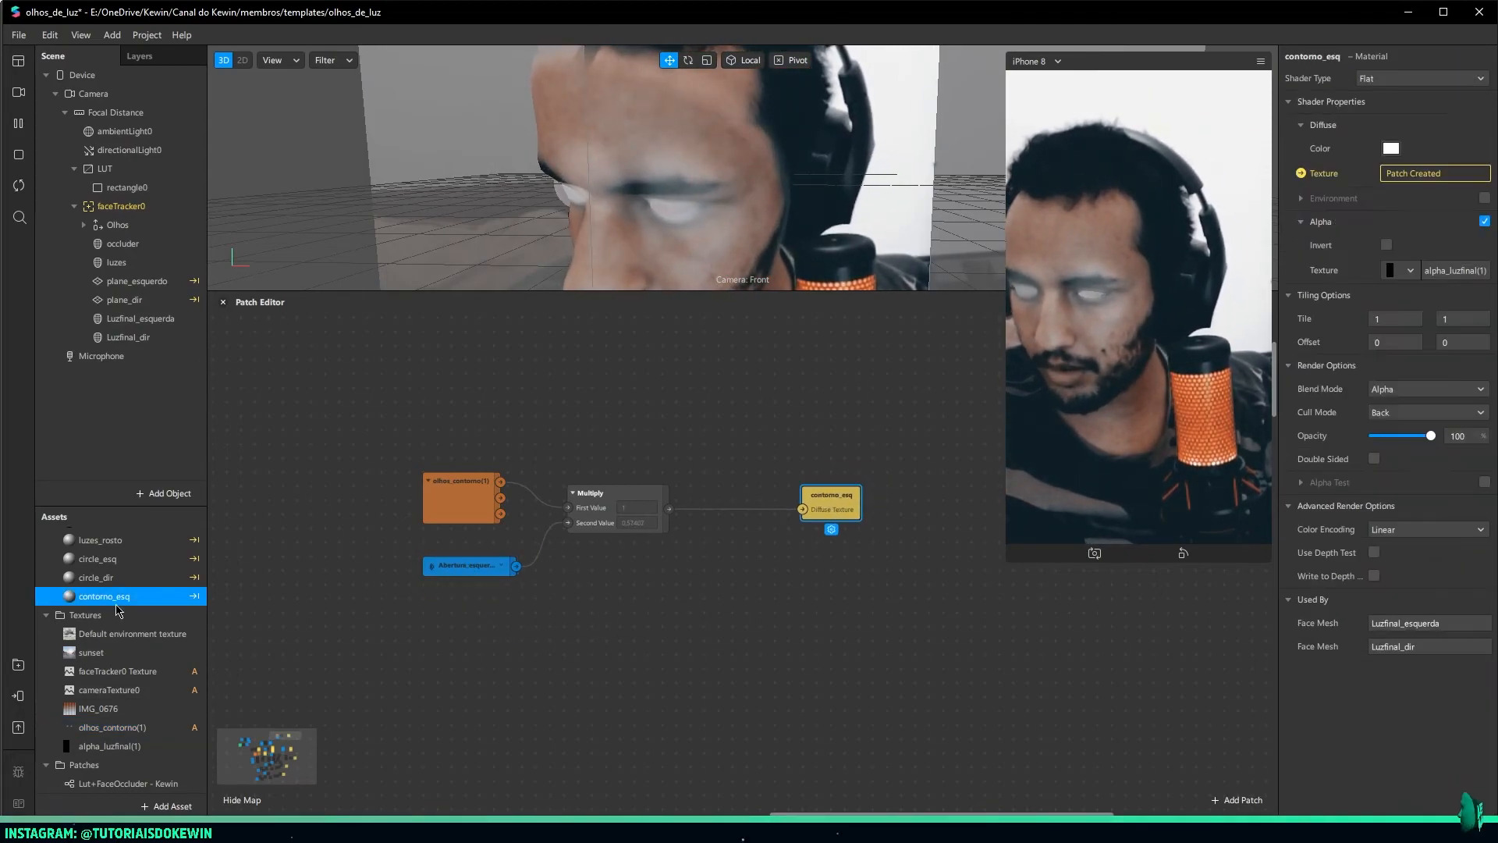
{"action": "key", "text": "ctrl+d"}
{"action": "double_click", "coordinate": [121, 617]}
{"action": "left_click", "coordinate": [149, 619]}
{"action": "key", "text": "BackSpace"}
{"action": "key", "text": "BackSpace"}
{"action": "key", "text": "BackSpace"}
{"action": "key", "text": "BackSpace"}
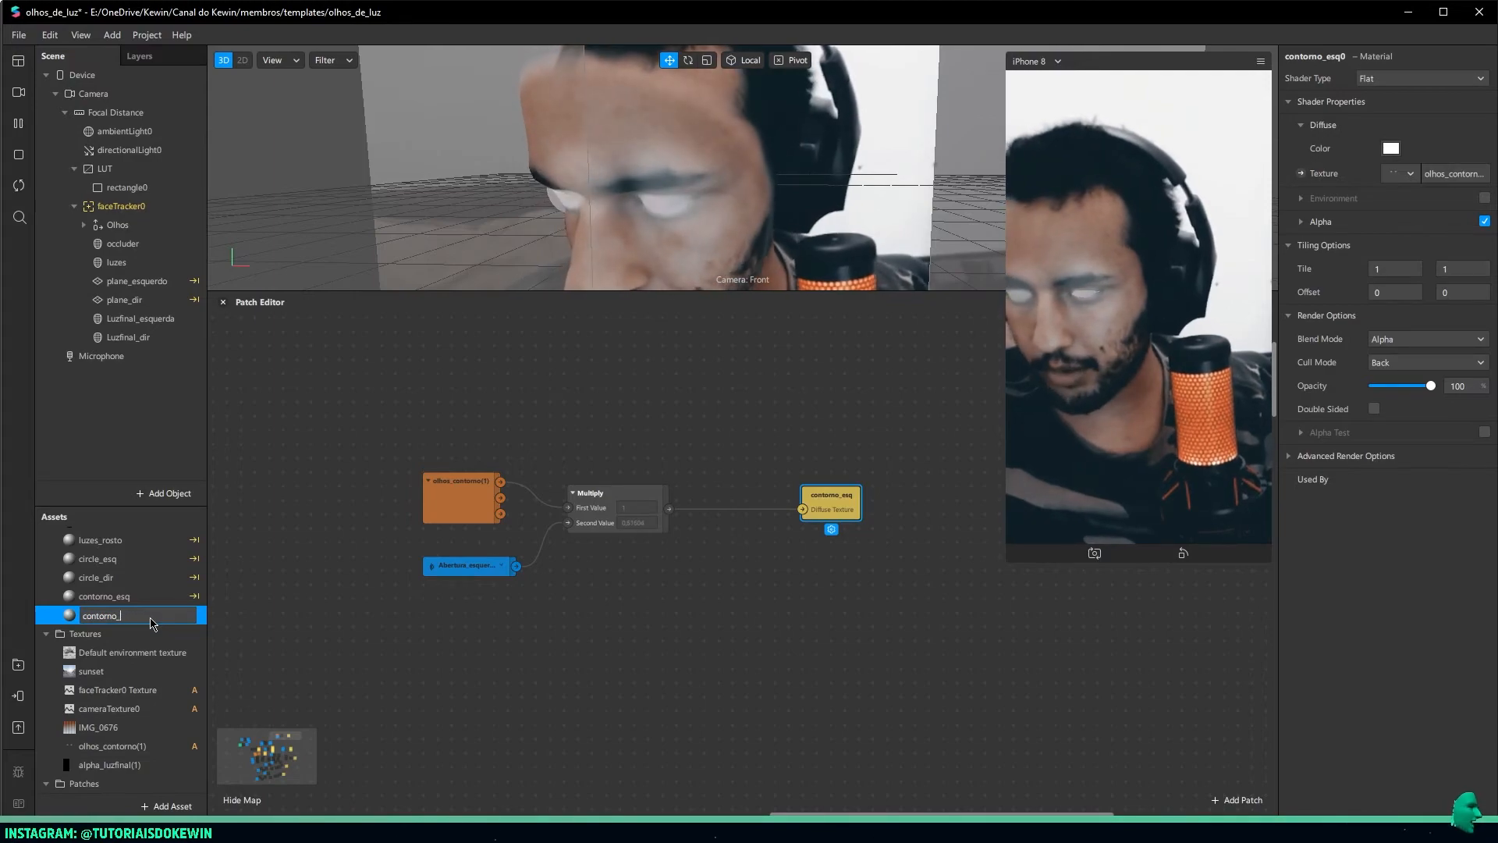
{"action": "type", "text": "dir"}
{"action": "key", "text": "Return"}
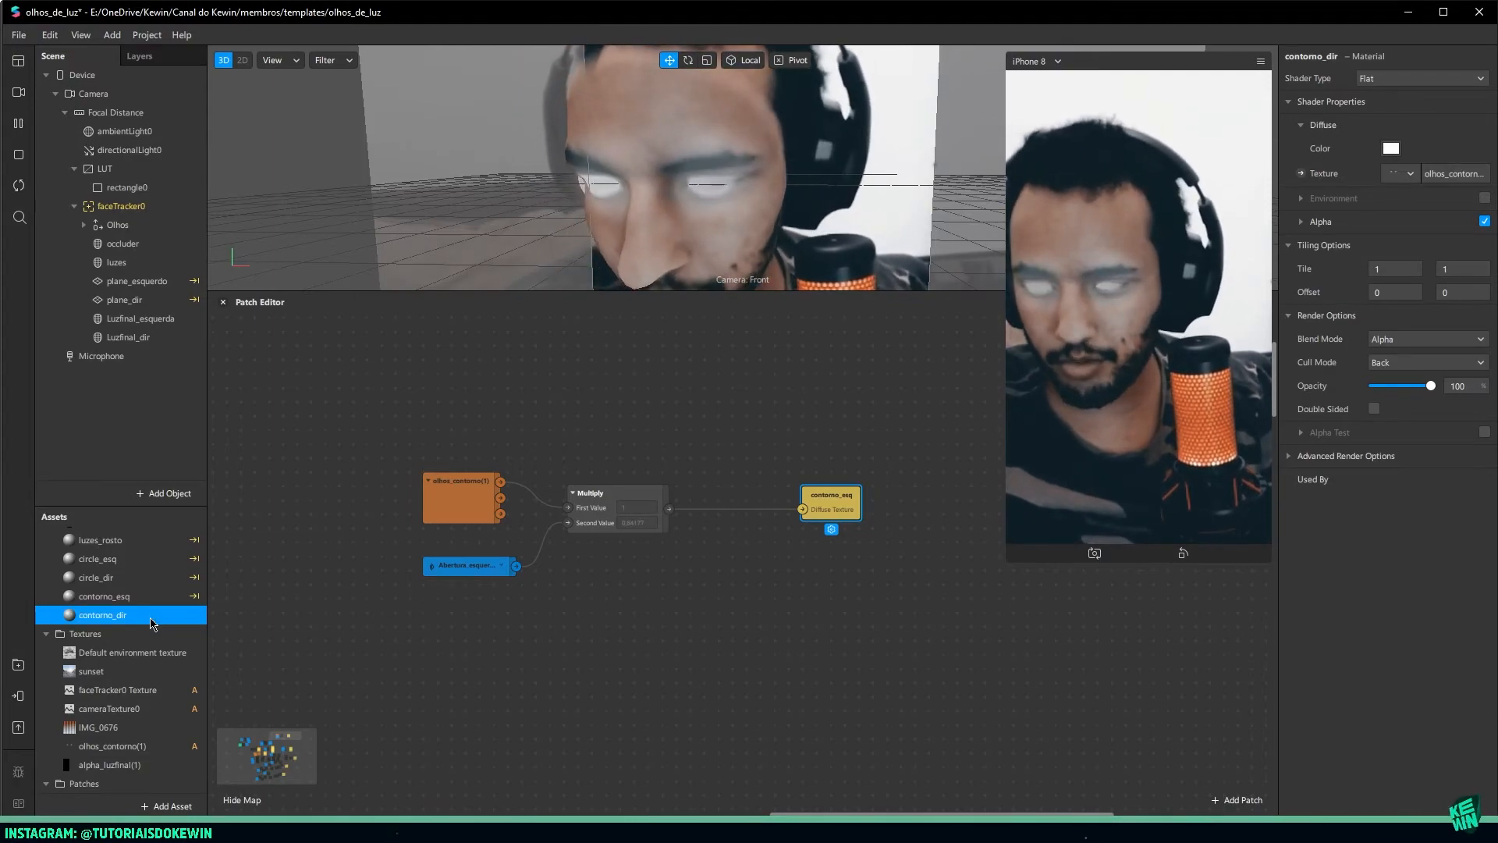
Invert the alpha of the contorno_dir material and create a patch for its diffuse texture below contorno_esq
{"action": "left_click", "coordinate": [1301, 223]}
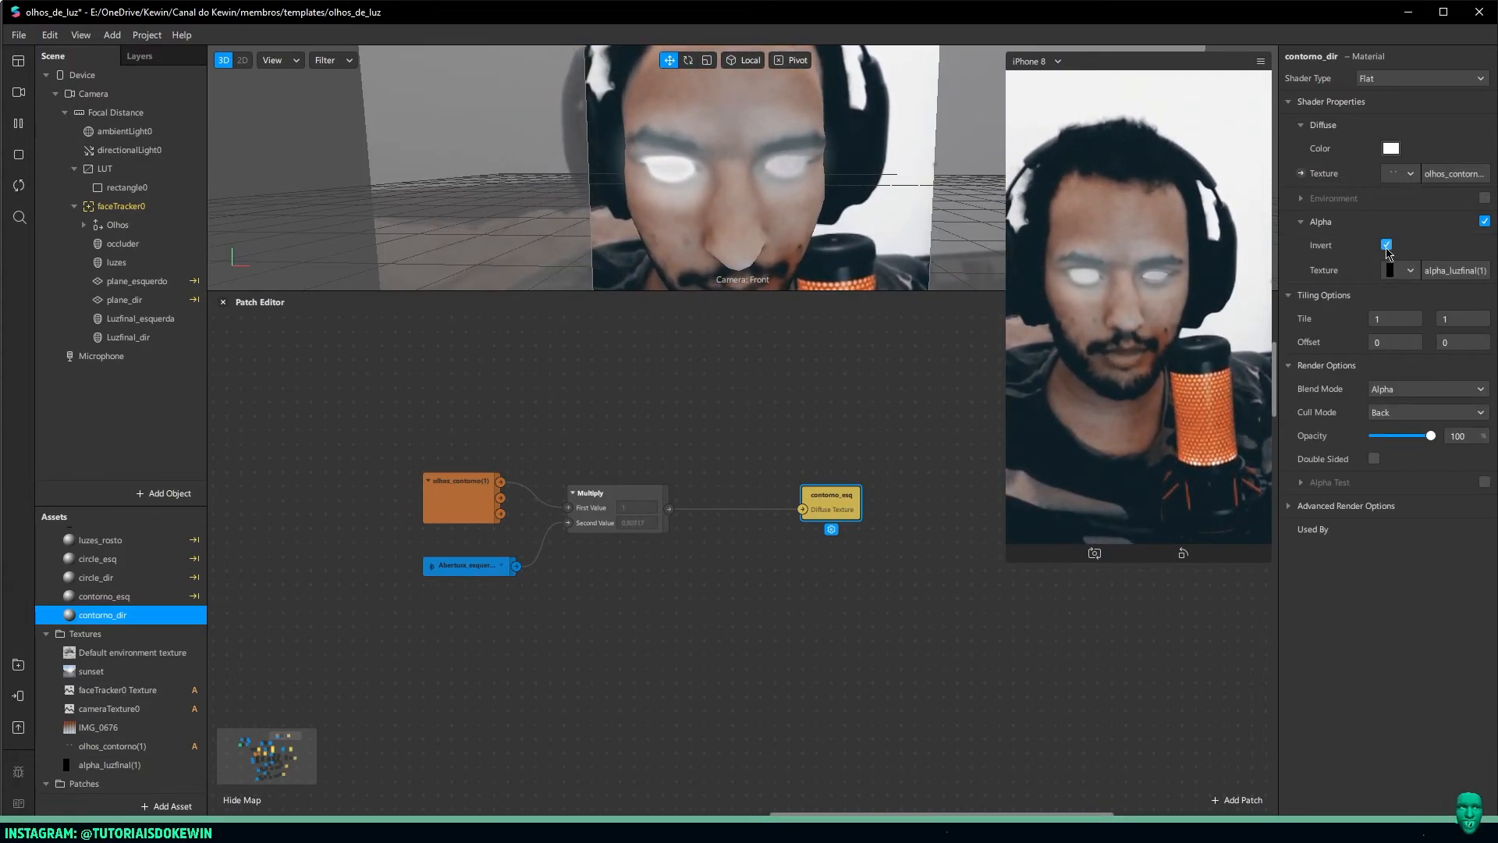
{"action": "left_click", "coordinate": [1300, 174]}
{"action": "left_click_drag", "start_coordinate": [772, 602], "coordinate": [829, 638]}
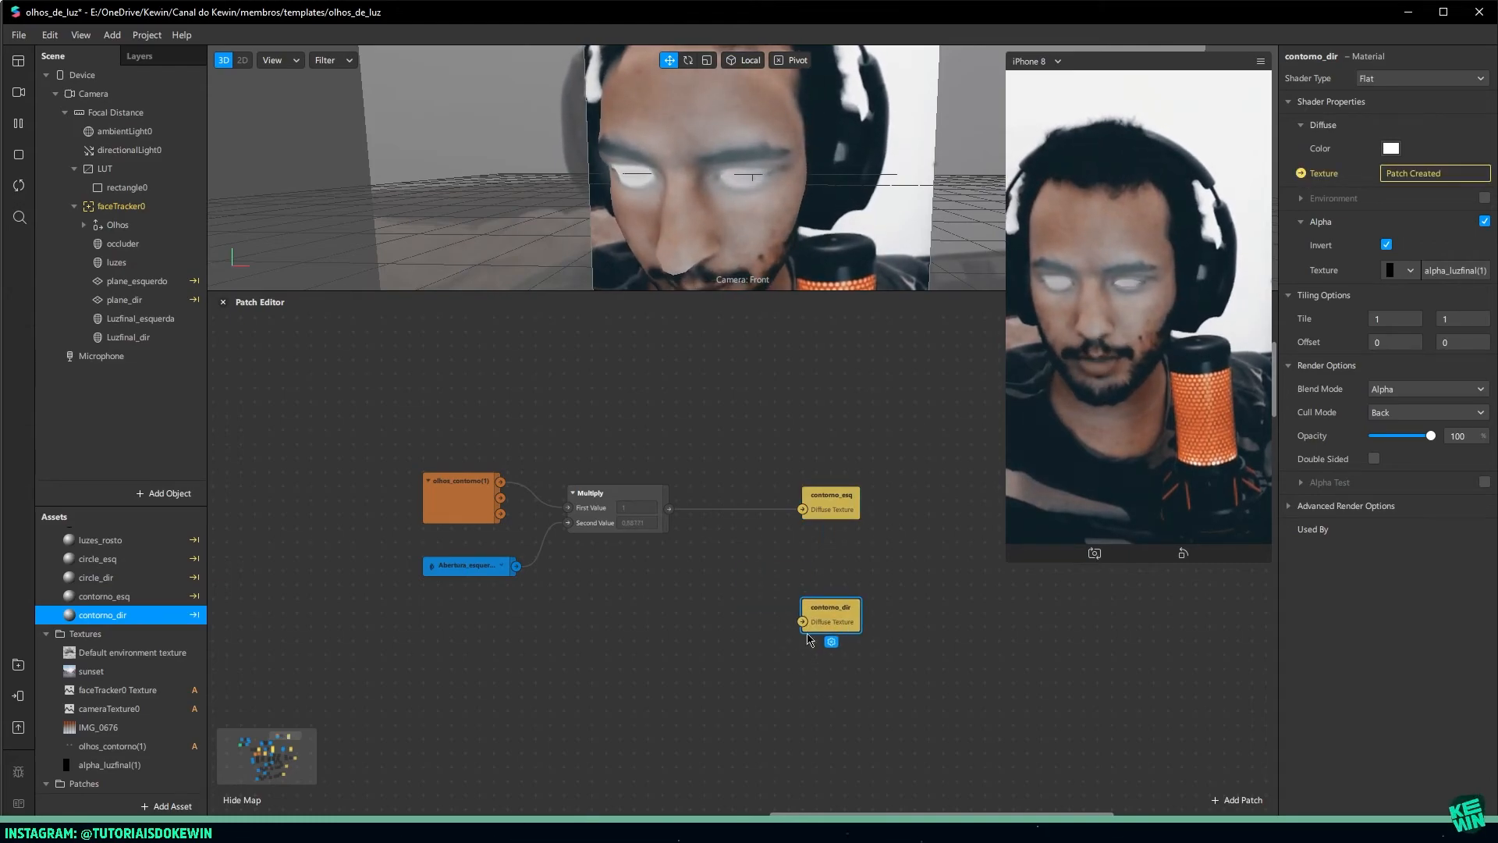
Duplicate the Multiply and receiver patches below the originals and set the copied receiver to Abertura_direita
{"action": "left_click_drag", "start_coordinate": [585, 549], "coordinate": [462, 468]}
{"action": "key", "text": "ctrl+d"}
{"action": "left_click_drag", "start_coordinate": [663, 550], "coordinate": [642, 634]}
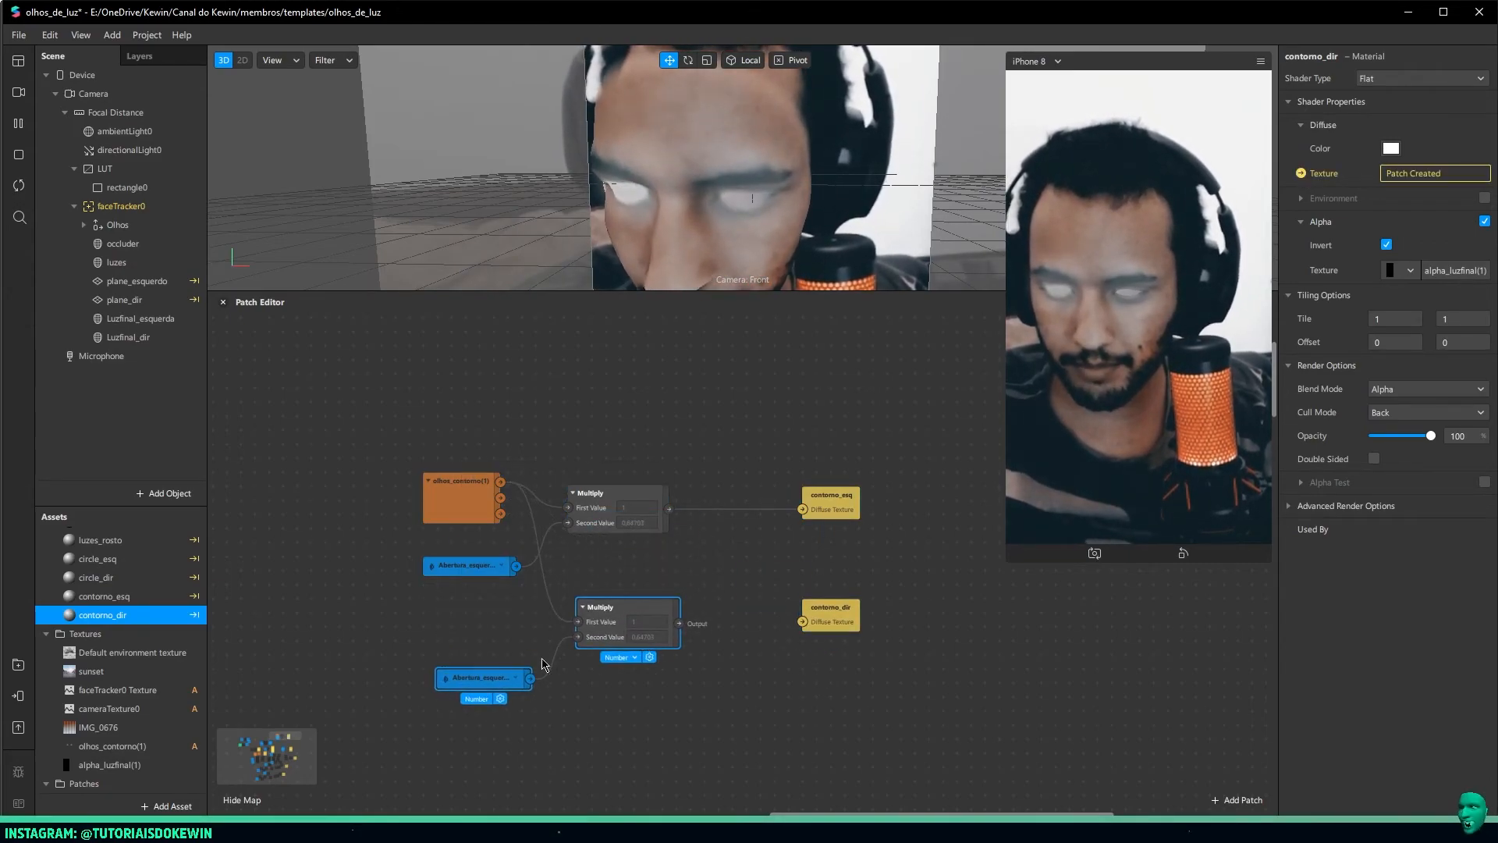
{"action": "left_click", "coordinate": [521, 684]}
{"action": "left_click", "coordinate": [574, 778]}
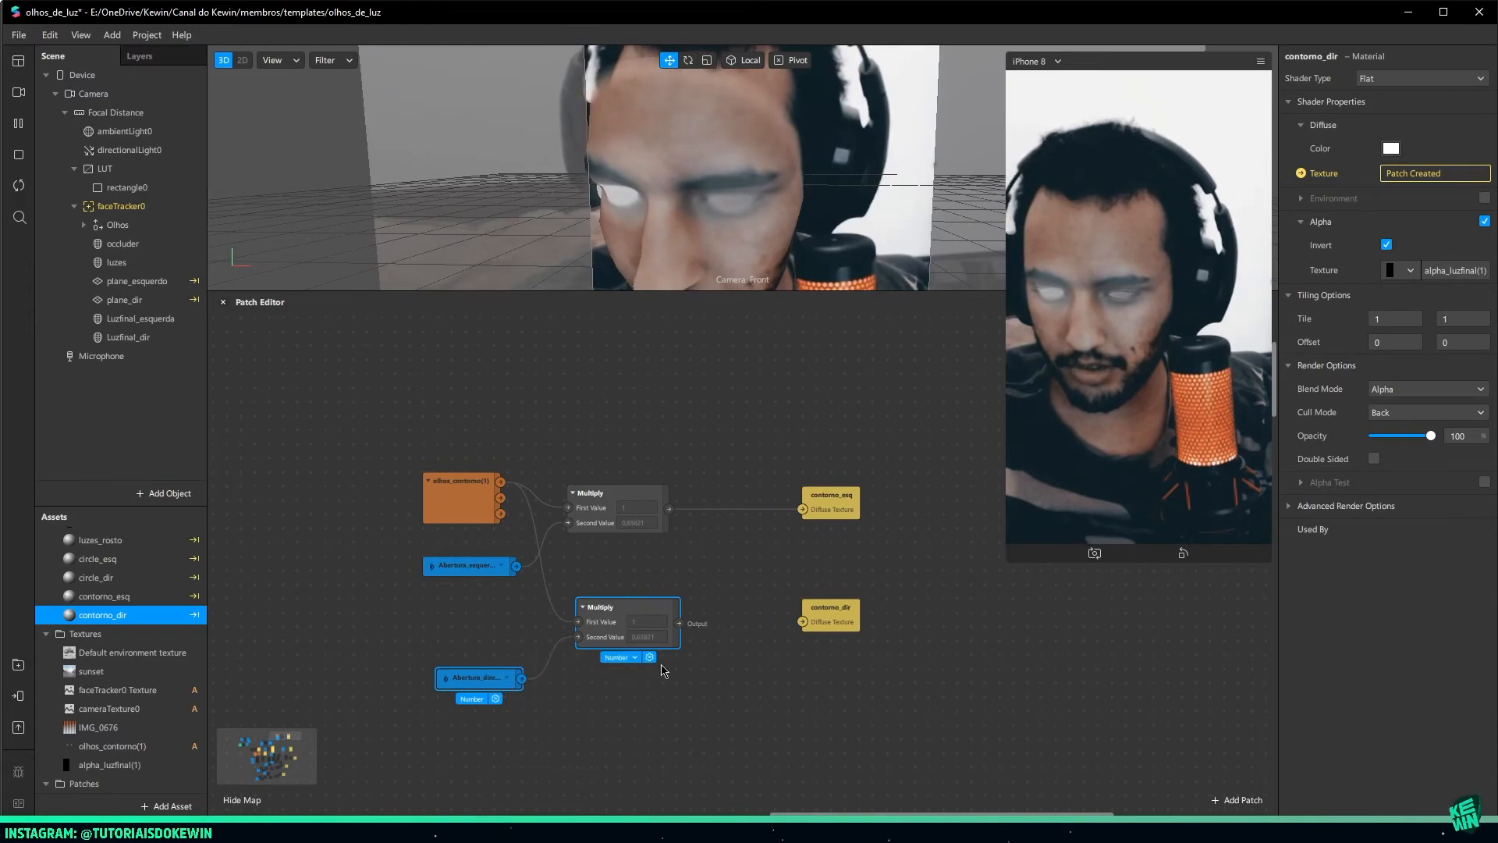
Connect the copied Multiply to the contorno_dir diffuse texture and assign the contorno_dir material to the Luzfinal_dir face mesh
{"action": "left_click_drag", "start_coordinate": [678, 623], "coordinate": [803, 622]}
{"action": "left_click_drag", "start_coordinate": [476, 677], "coordinate": [477, 635]}
{"action": "left_click", "coordinate": [128, 337]}
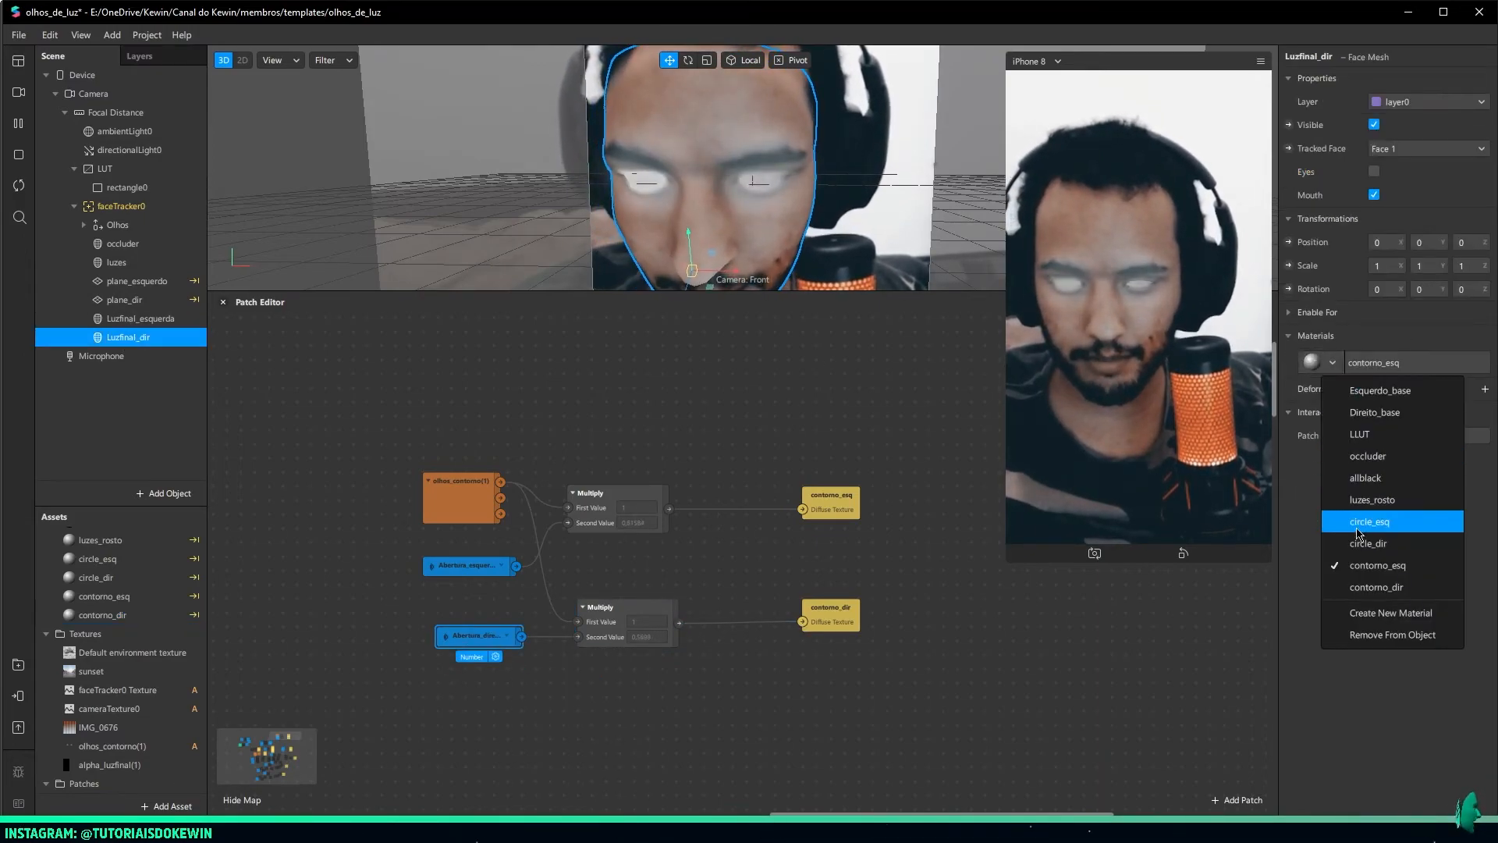
{"action": "left_click", "coordinate": [1362, 587]}
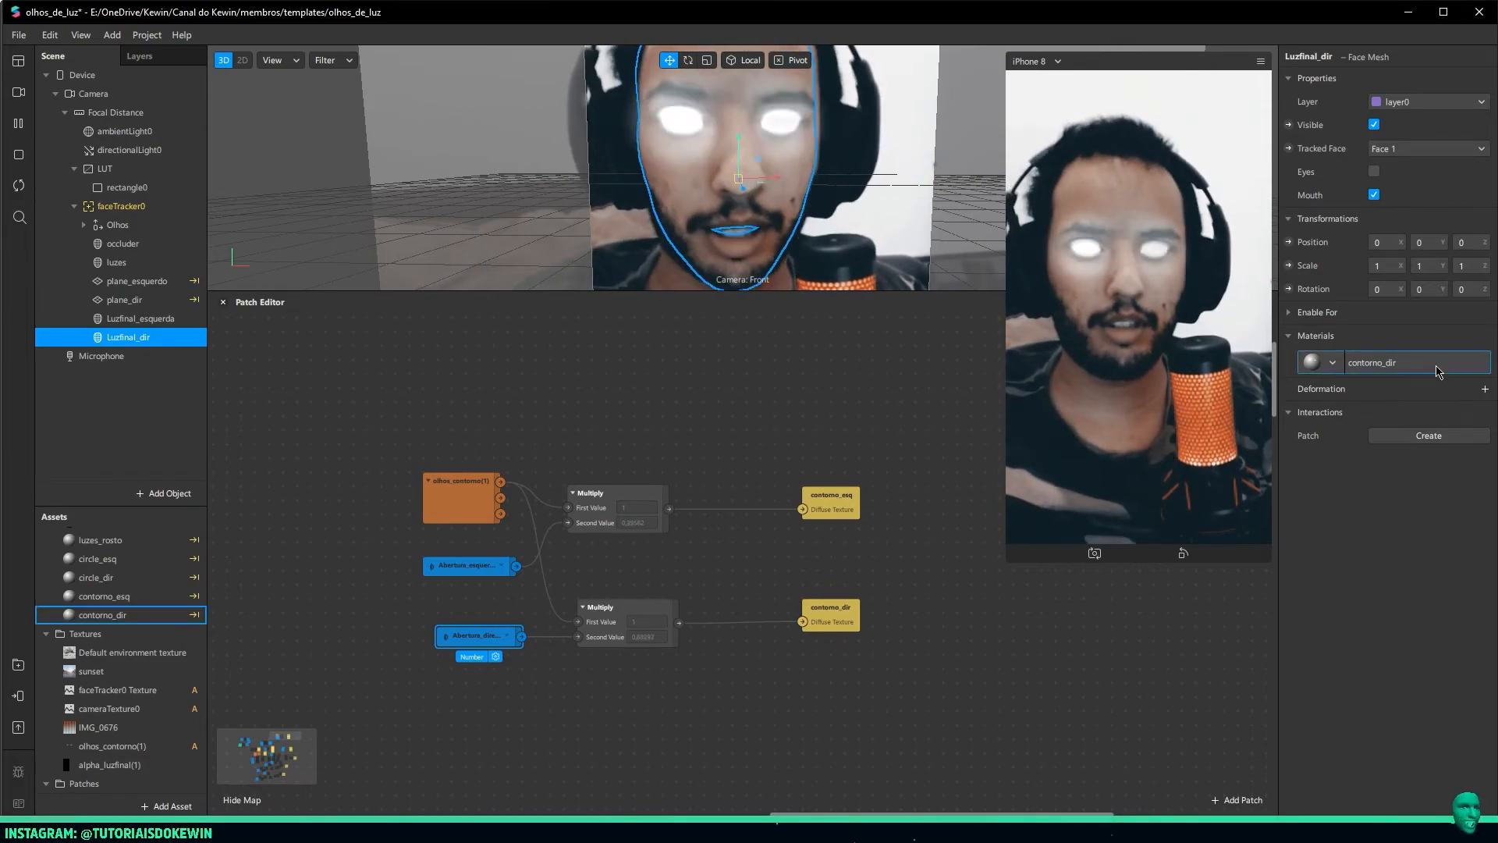
Try the Add blend mode on the contorno_dir material and return it to Alpha
{"action": "left_click", "coordinate": [1374, 362]}
{"action": "left_click", "coordinate": [1408, 389]}
{"action": "left_click", "coordinate": [1408, 394]}
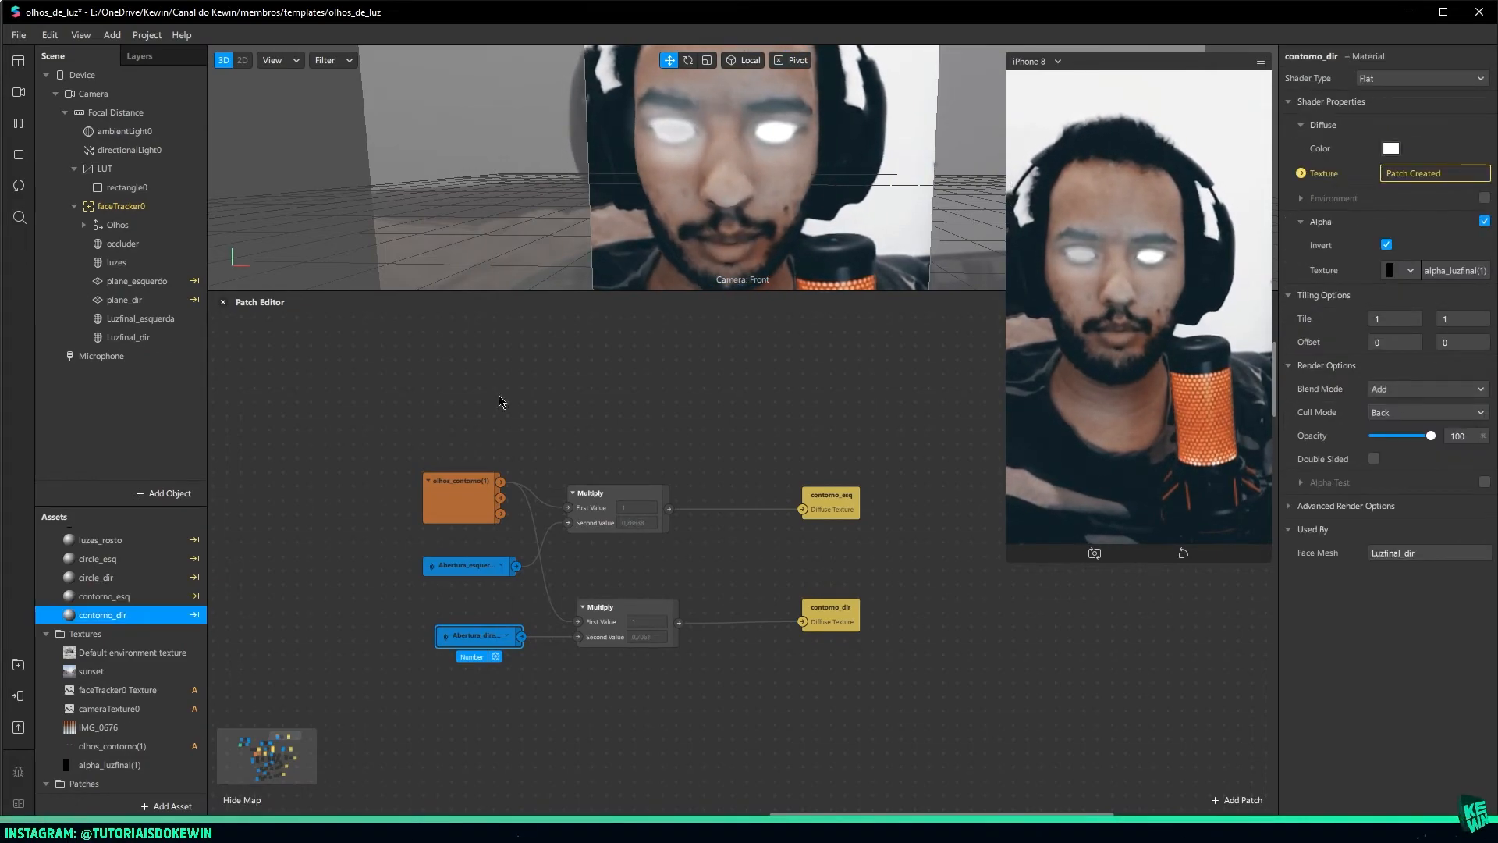
{"action": "left_click", "coordinate": [1408, 389]}
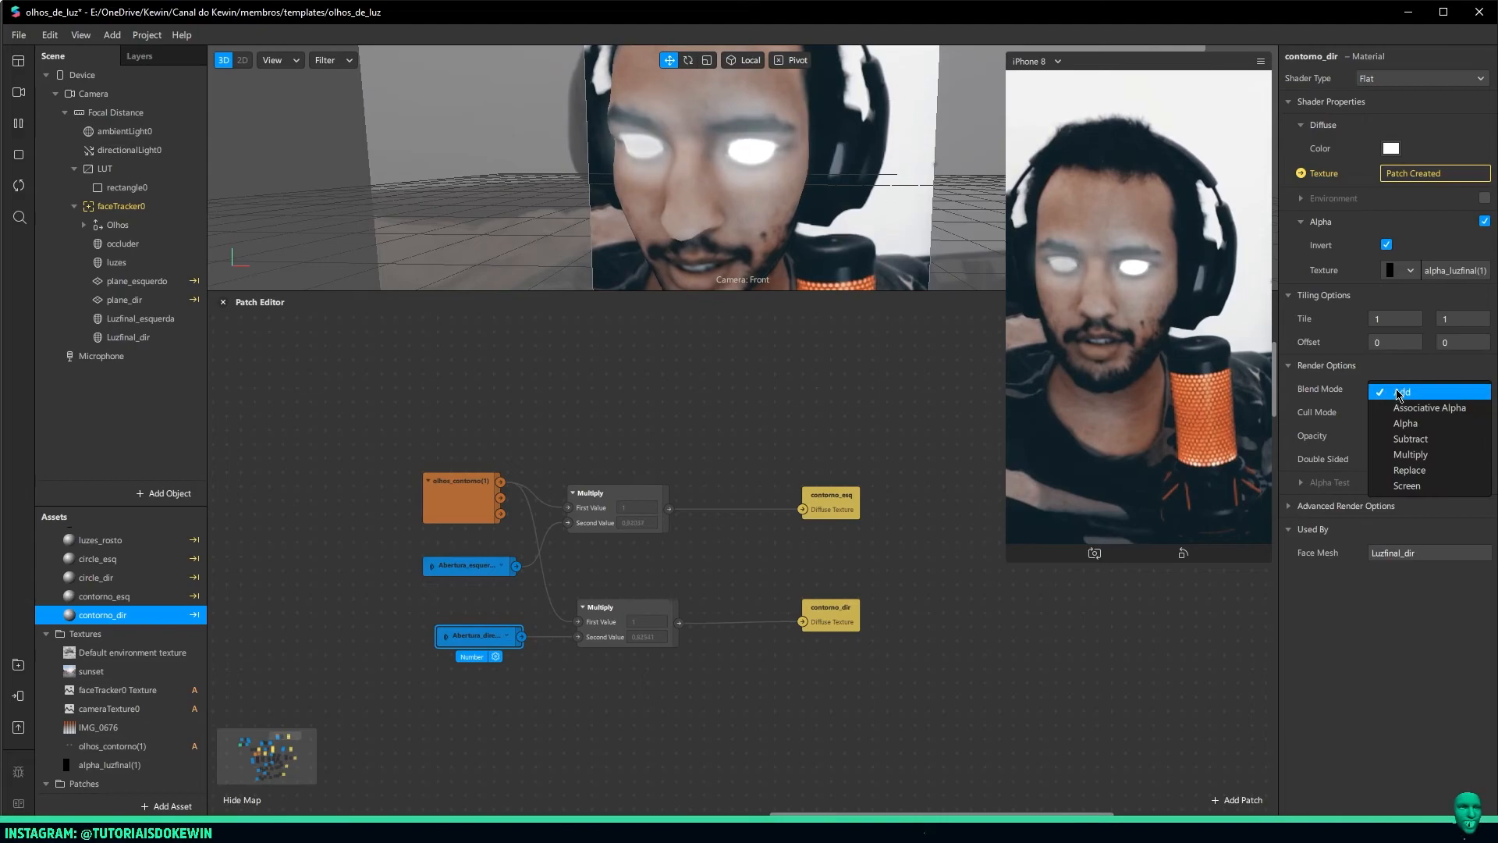
{"action": "left_click", "coordinate": [1406, 423]}
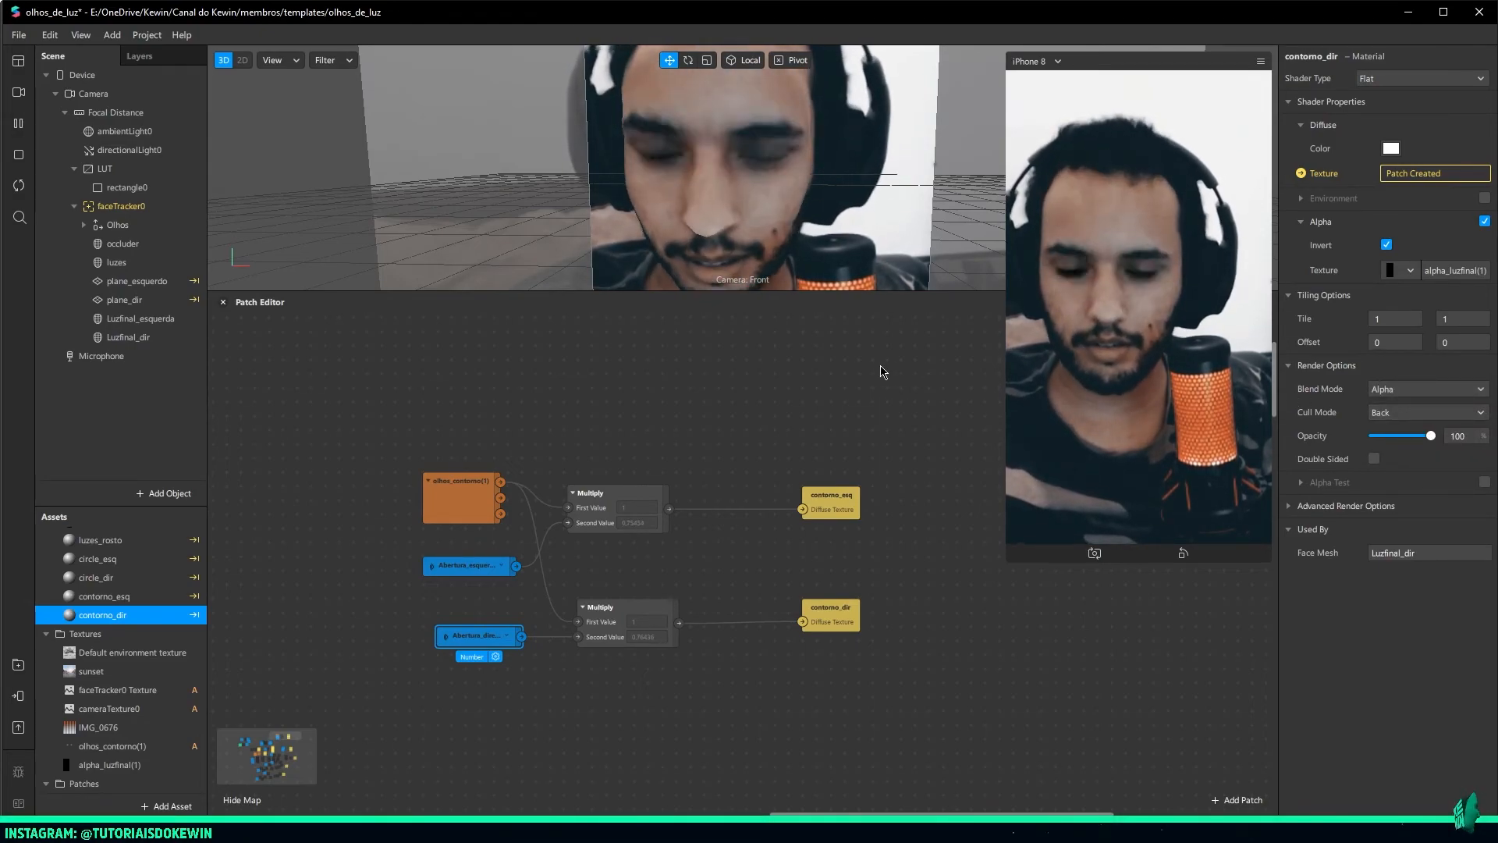
Locate the sender patch that supplies the Abertura_esquerda receiver
{"action": "left_click", "coordinate": [129, 210]}
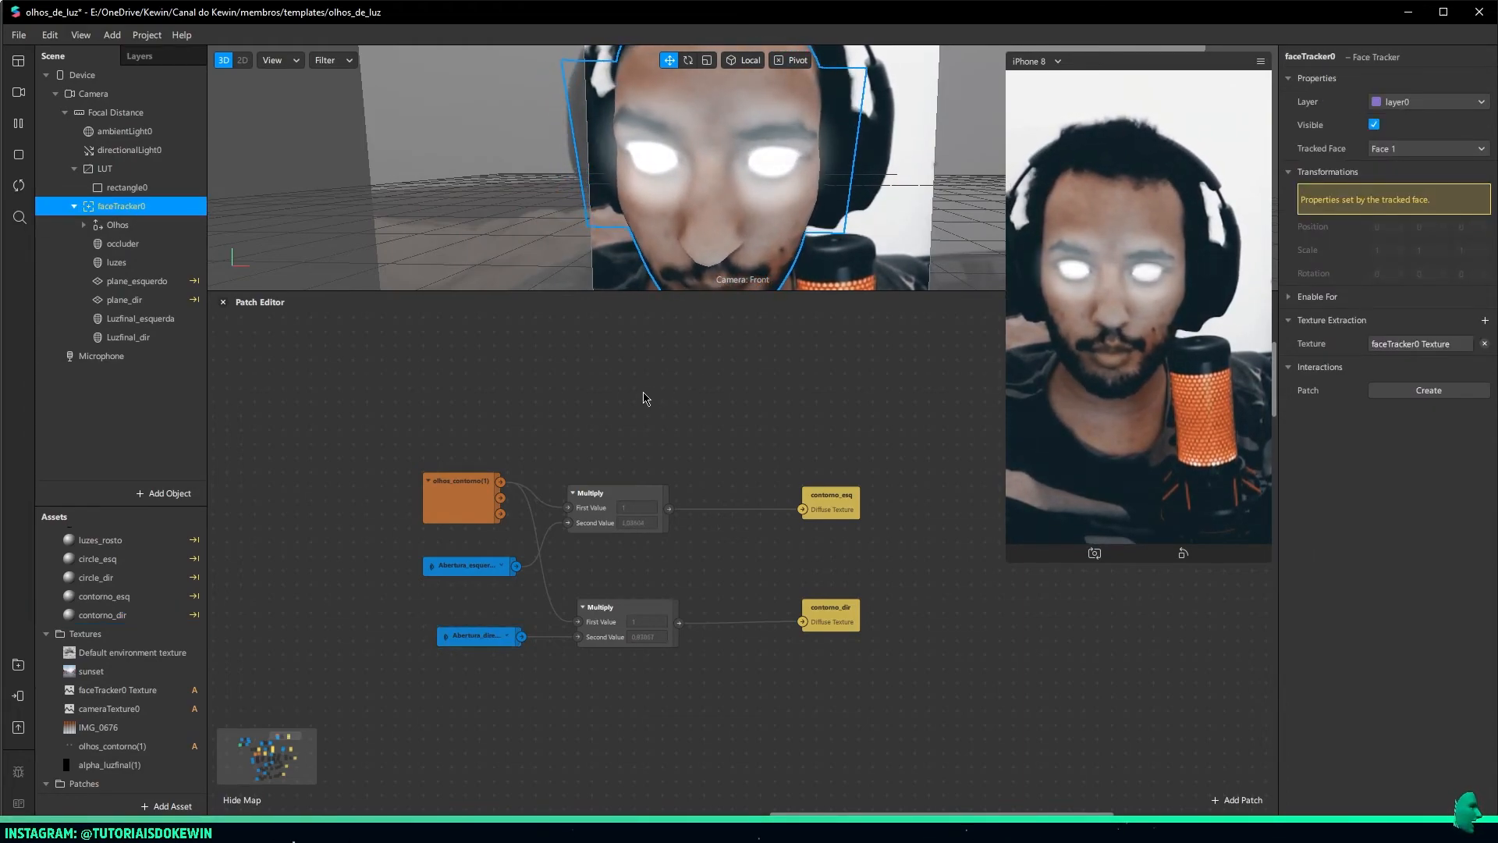
{"action": "left_click_drag", "start_coordinate": [679, 435], "coordinate": [484, 463]}
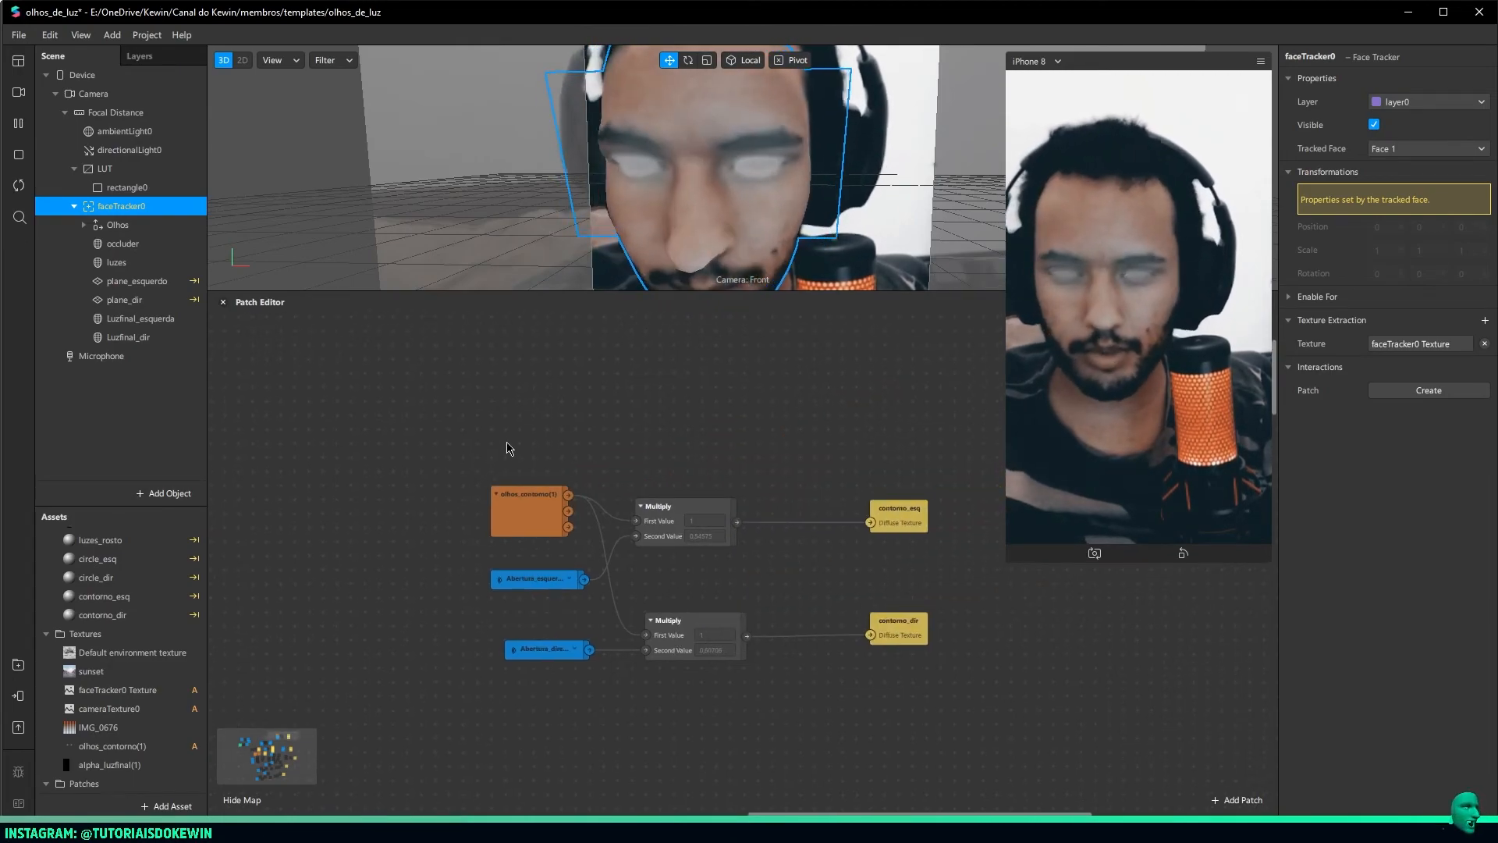
{"action": "left_click_drag", "start_coordinate": [303, 472], "coordinate": [448, 397]}
{"action": "left_click", "coordinate": [721, 509]}
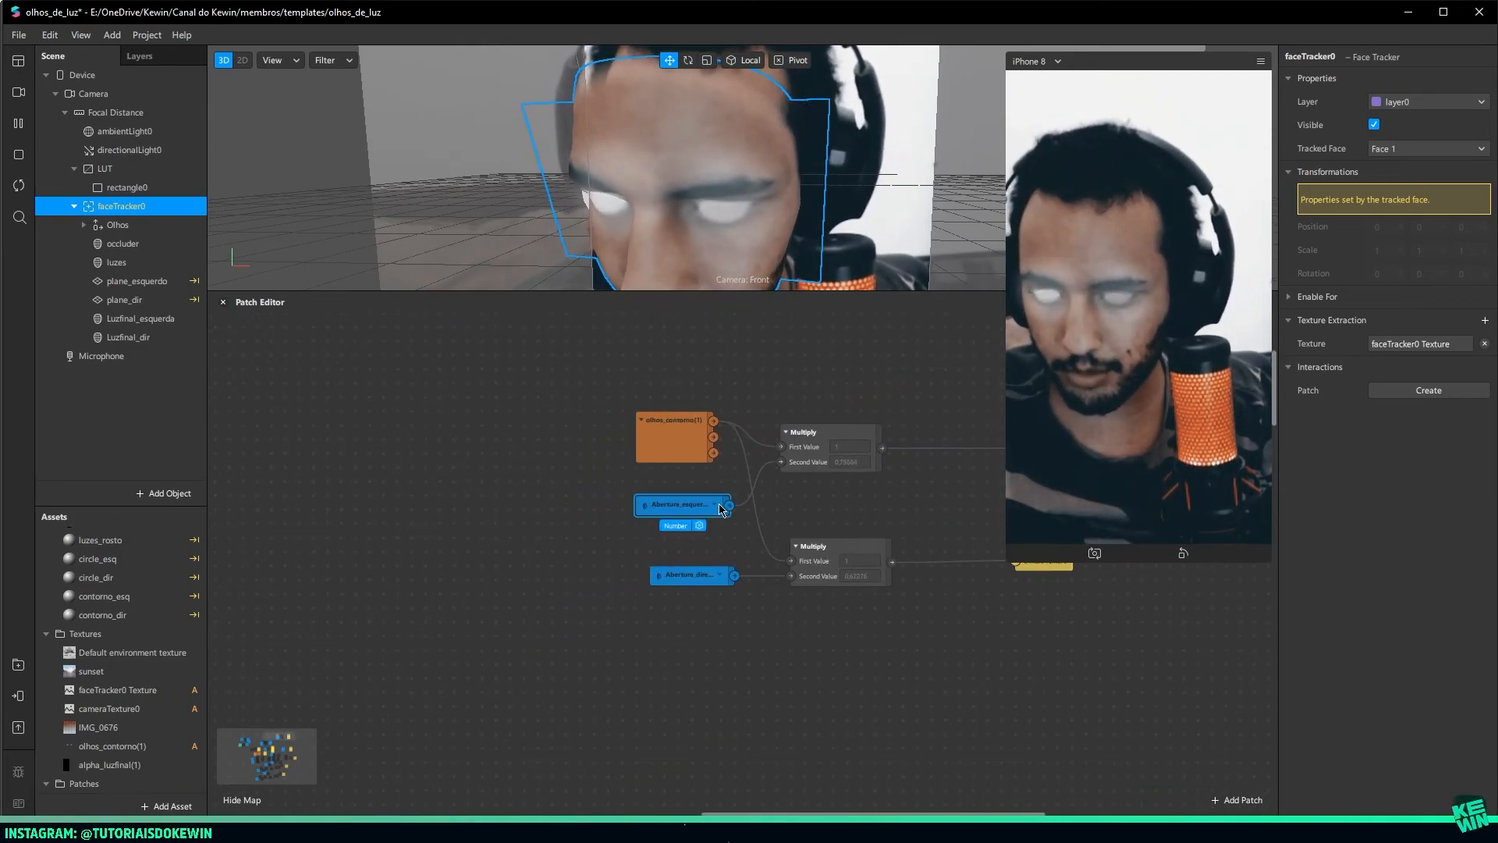
{"action": "left_click", "coordinate": [716, 507]}
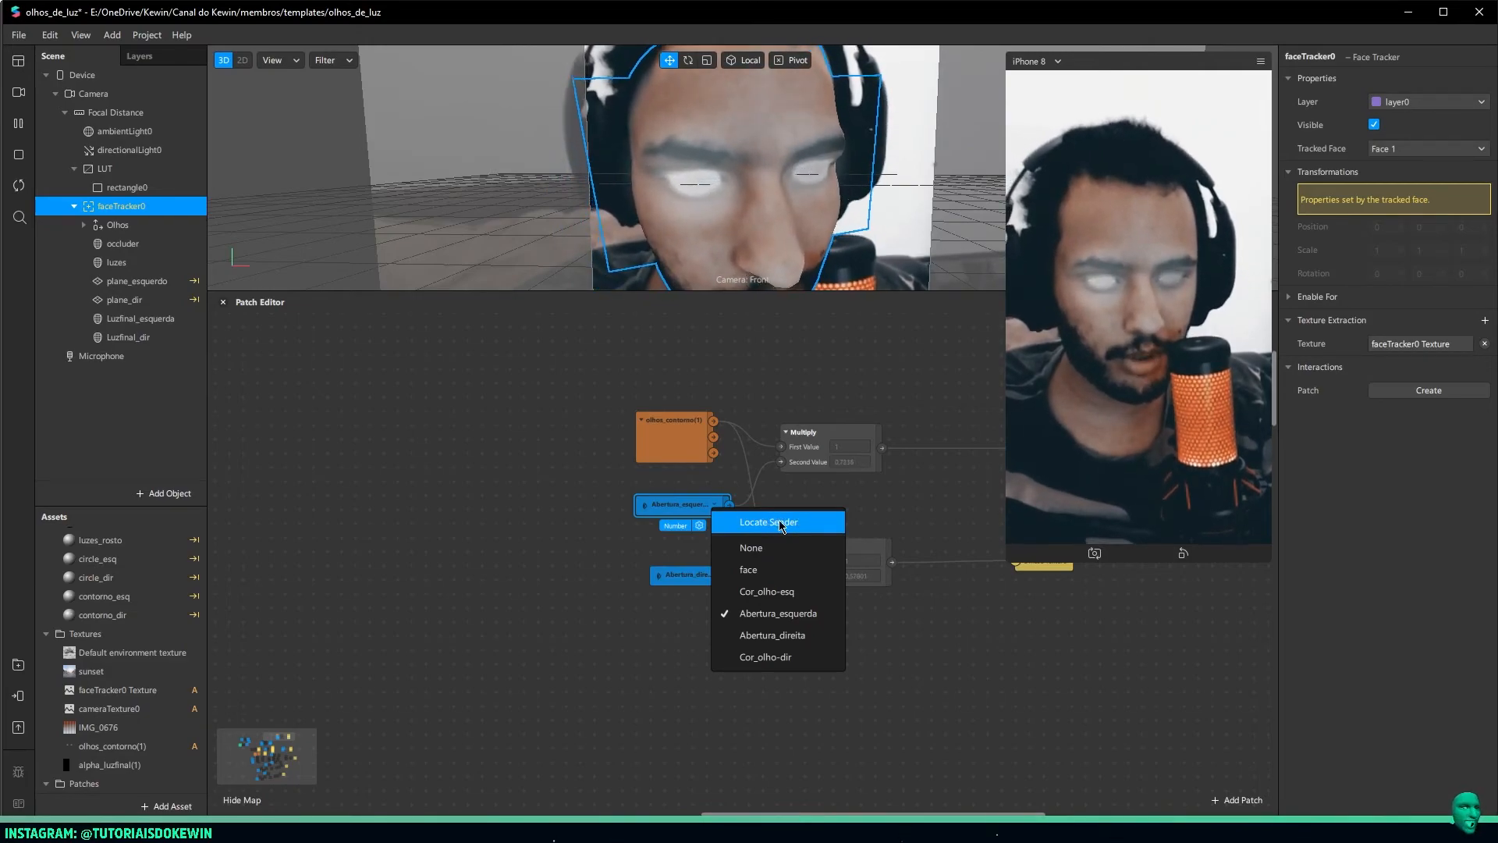
{"action": "left_click", "coordinate": [773, 528]}
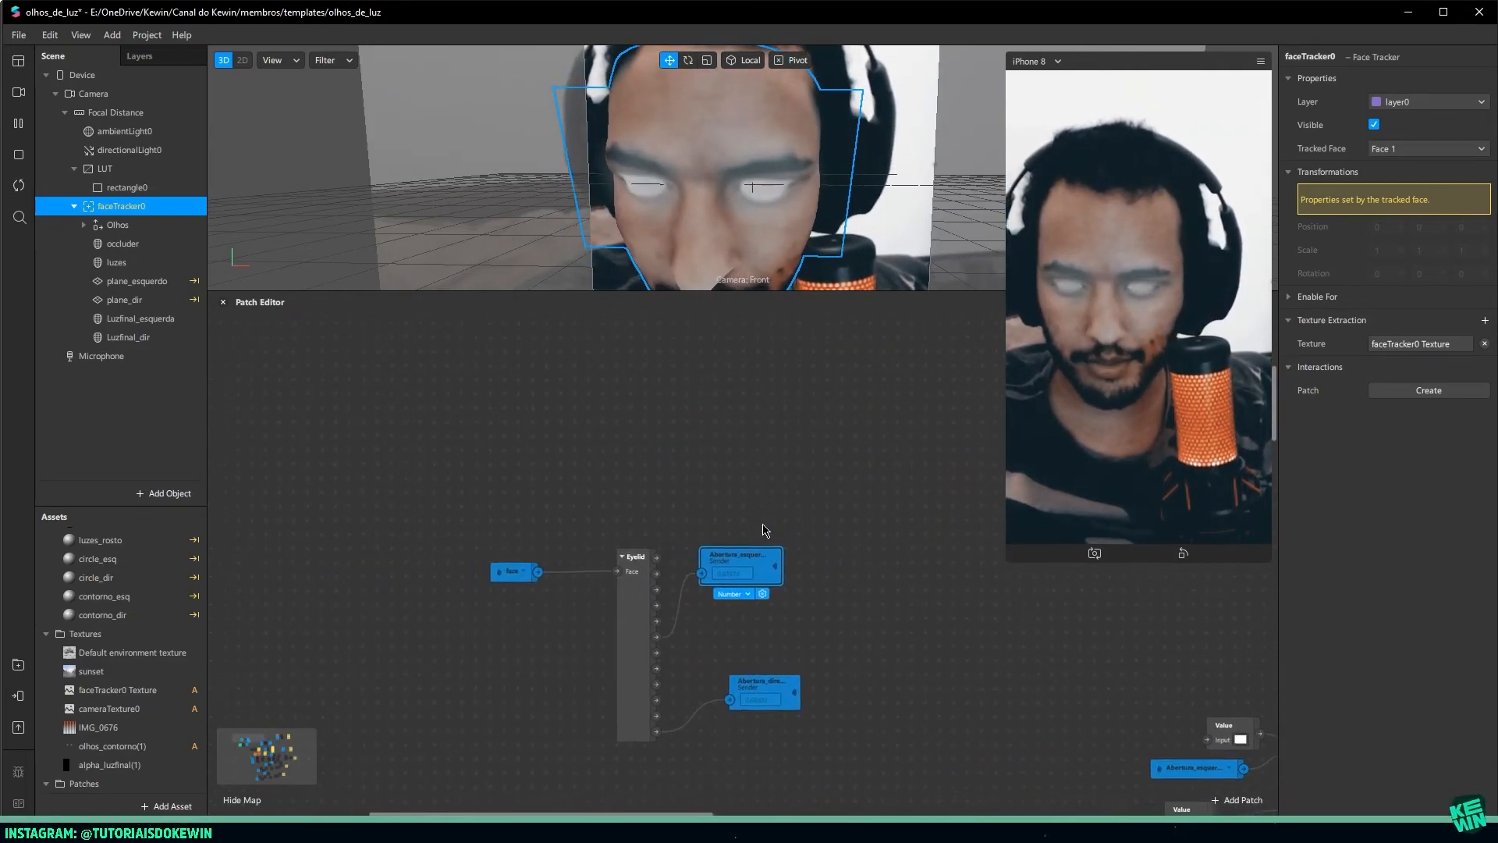
{"action": "scroll", "coordinate": [789, 472], "scroll_direction": "up", "scroll_amount": 3}
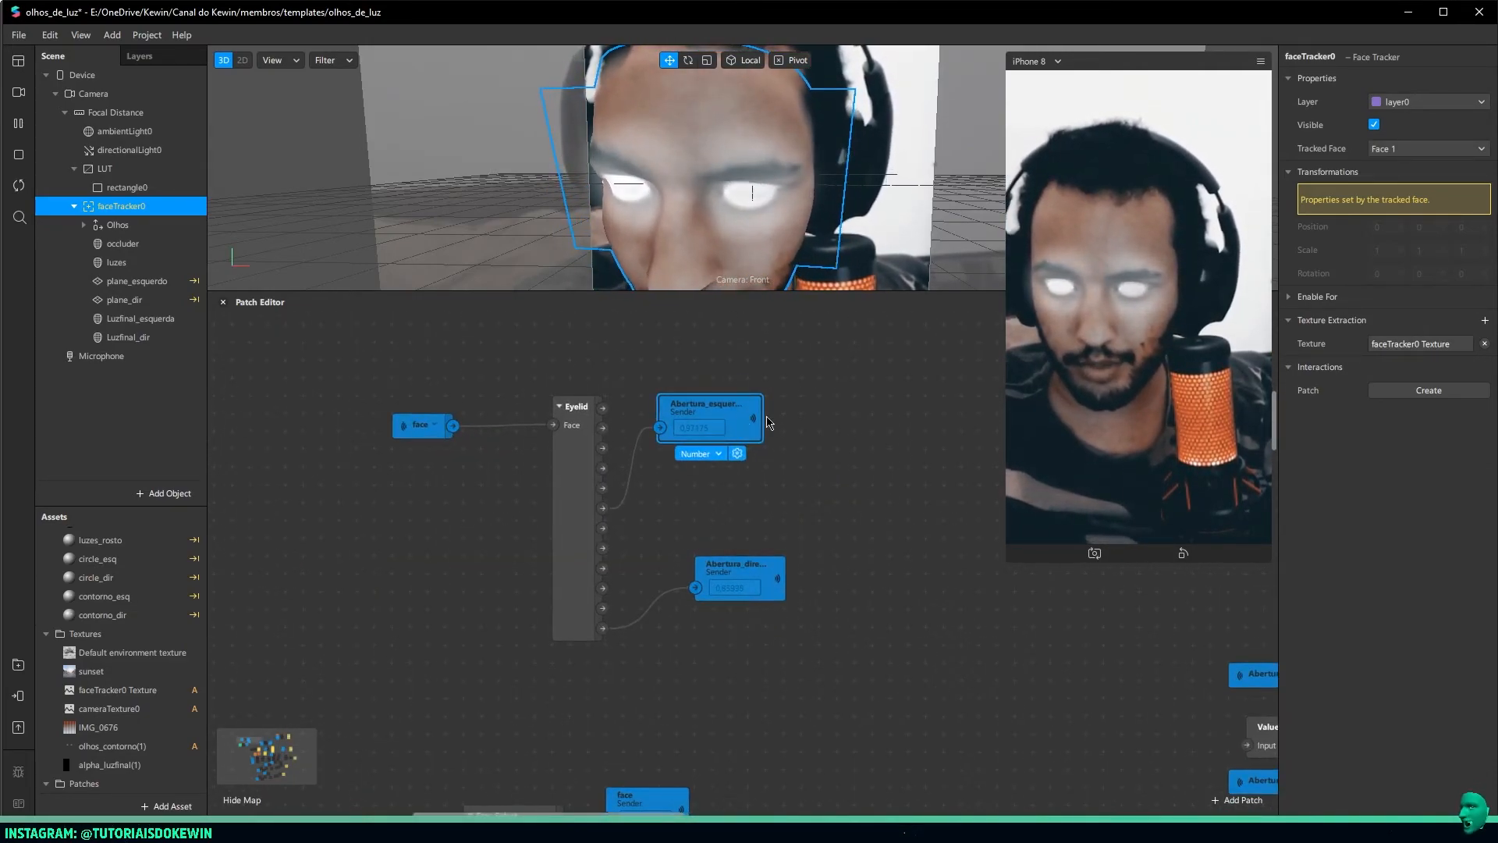
Add a Multiply patch to the Eyelid output that feeds the Abertura_esquerda sender and set its second value to 1,1
{"action": "left_click_drag", "start_coordinate": [722, 406], "coordinate": [813, 406]}
{"action": "left_click_drag", "start_coordinate": [646, 513], "coordinate": [662, 514]}
{"action": "type", "text": "mul"}
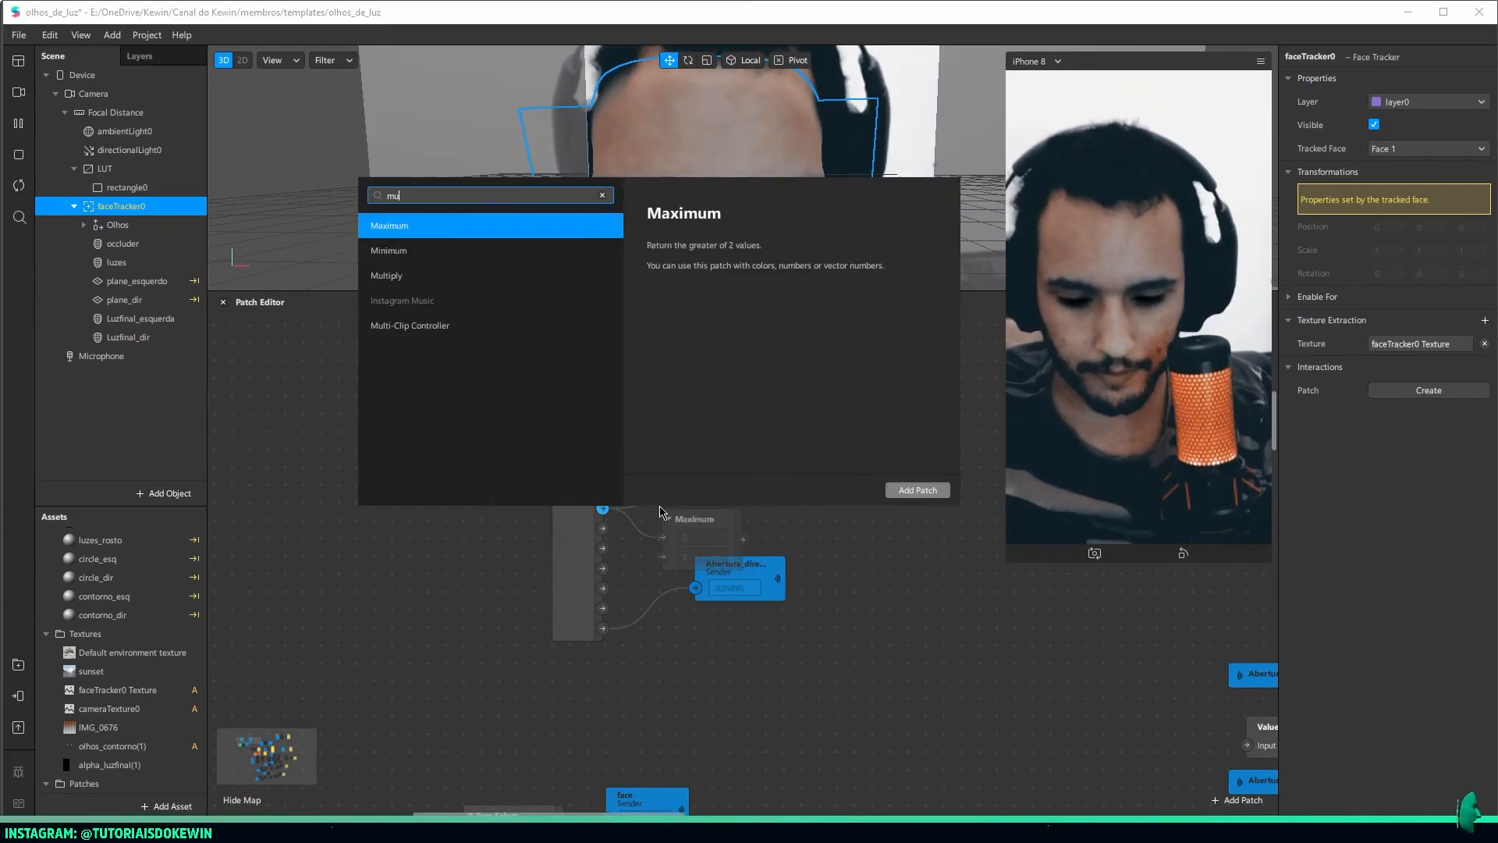
{"action": "key", "text": "Return"}
{"action": "left_click", "coordinate": [736, 556]}
{"action": "type", "text": ",1"}
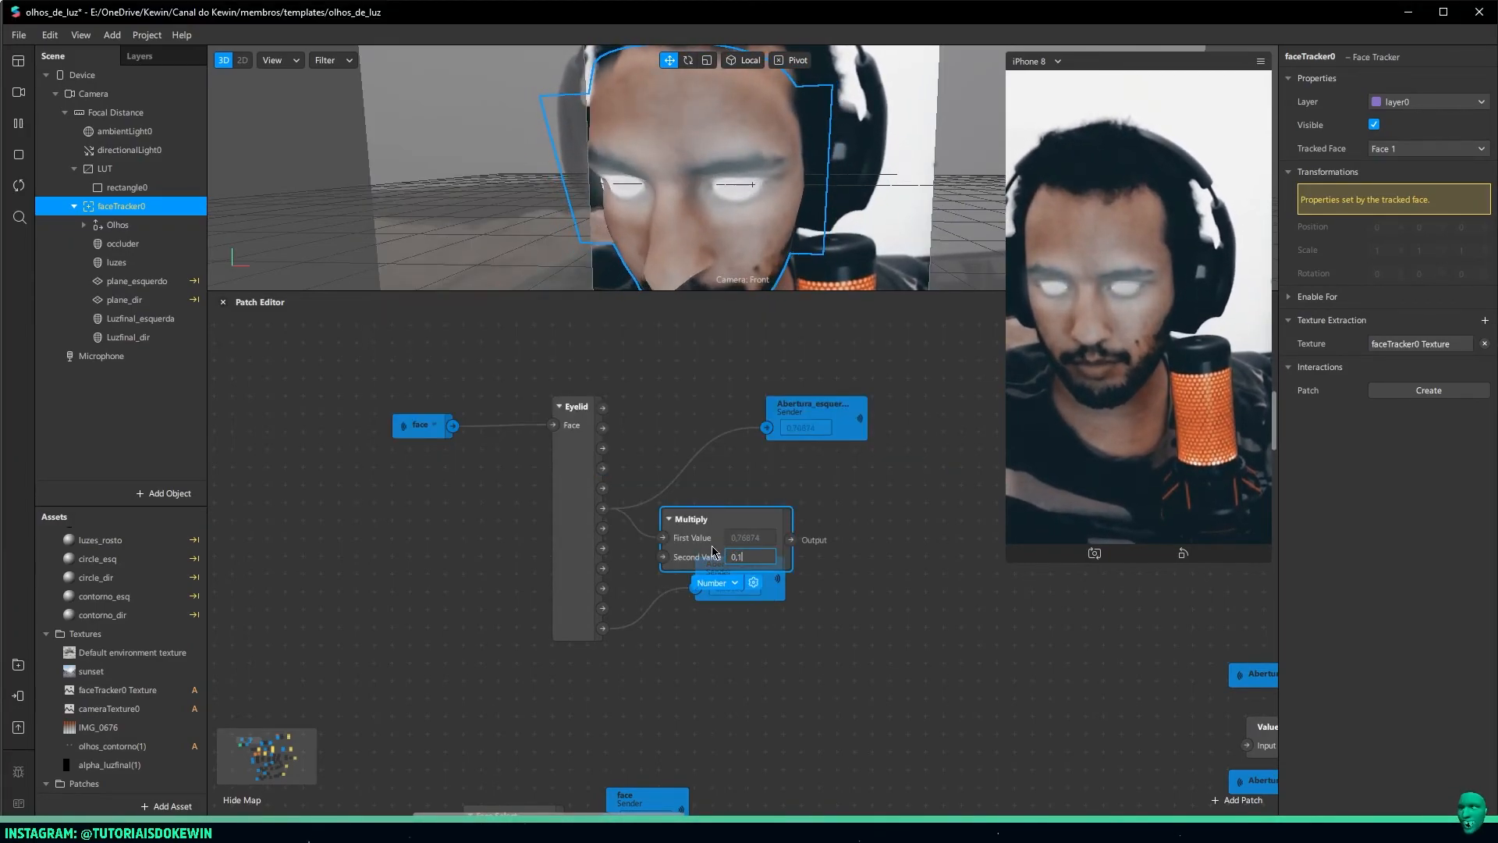
{"action": "type", "text": ",1"}
{"action": "key", "text": "Return"}
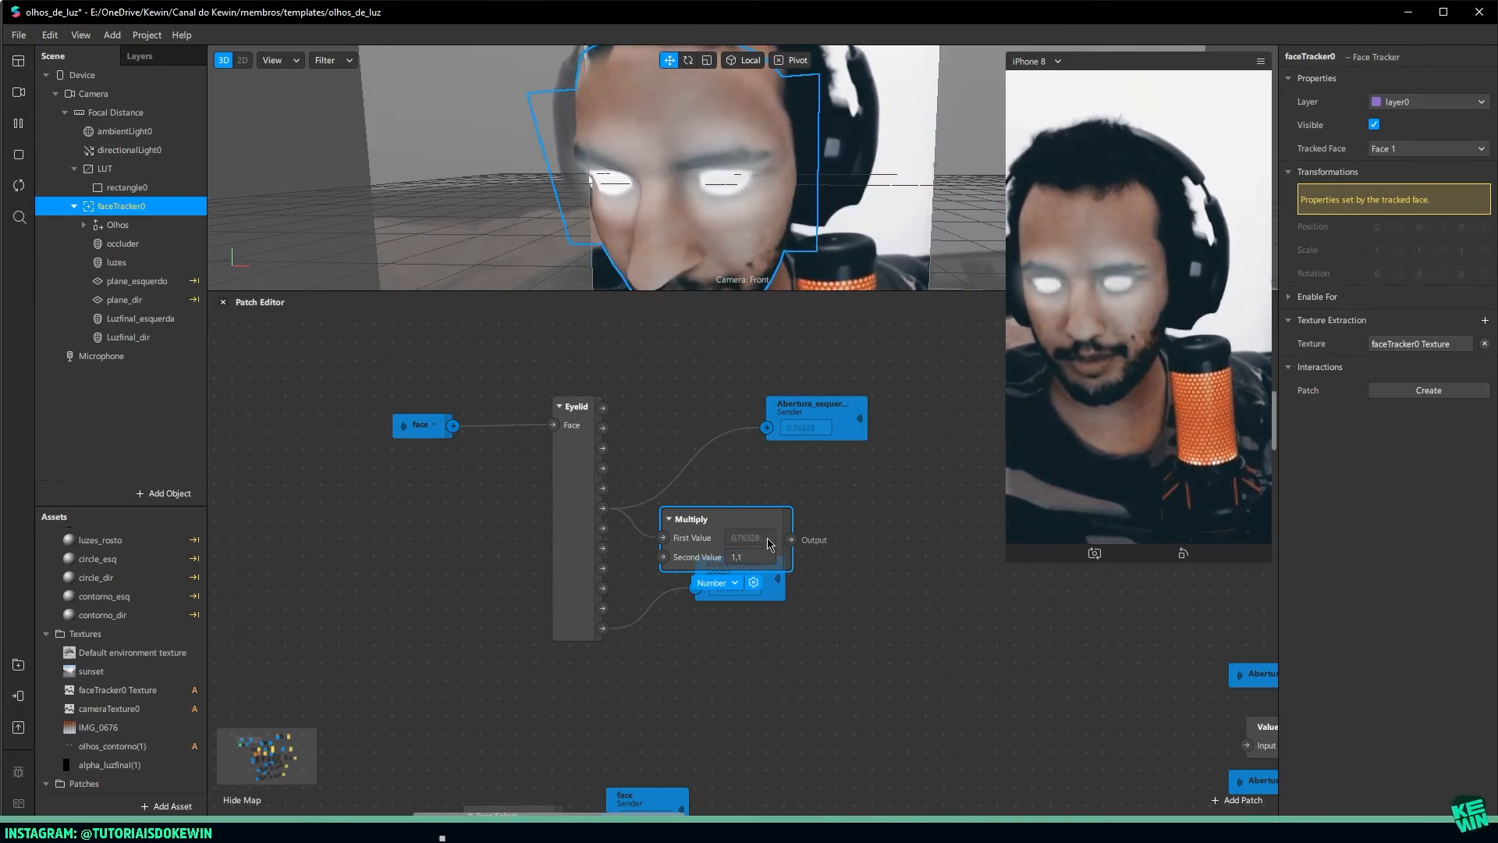
Connect the Multiply output to the Abertura_esquerda sender and arrange both patches beside the Eyelid patch
{"action": "left_click_drag", "start_coordinate": [790, 539], "coordinate": [766, 428]}
{"action": "left_click_drag", "start_coordinate": [761, 517], "coordinate": [757, 457]}
{"action": "left_click_drag", "start_coordinate": [829, 413], "coordinate": [899, 397]}
Duplicate the Multiply patch and insert the copy between the Eyelid's Right Openness output and the right eye's Abertura sender
{"action": "left_click", "coordinate": [704, 463]}
{"action": "key", "text": "ctrl+c"}
{"action": "left_click_drag", "start_coordinate": [719, 595], "coordinate": [897, 631]}
{"action": "key", "text": "ctrl+v"}
{"action": "left_click_drag", "start_coordinate": [741, 493], "coordinate": [743, 584]}
{"action": "left_click_drag", "start_coordinate": [602, 629], "coordinate": [695, 603]}
{"action": "left_click_drag", "start_coordinate": [824, 605], "coordinate": [783, 552]}
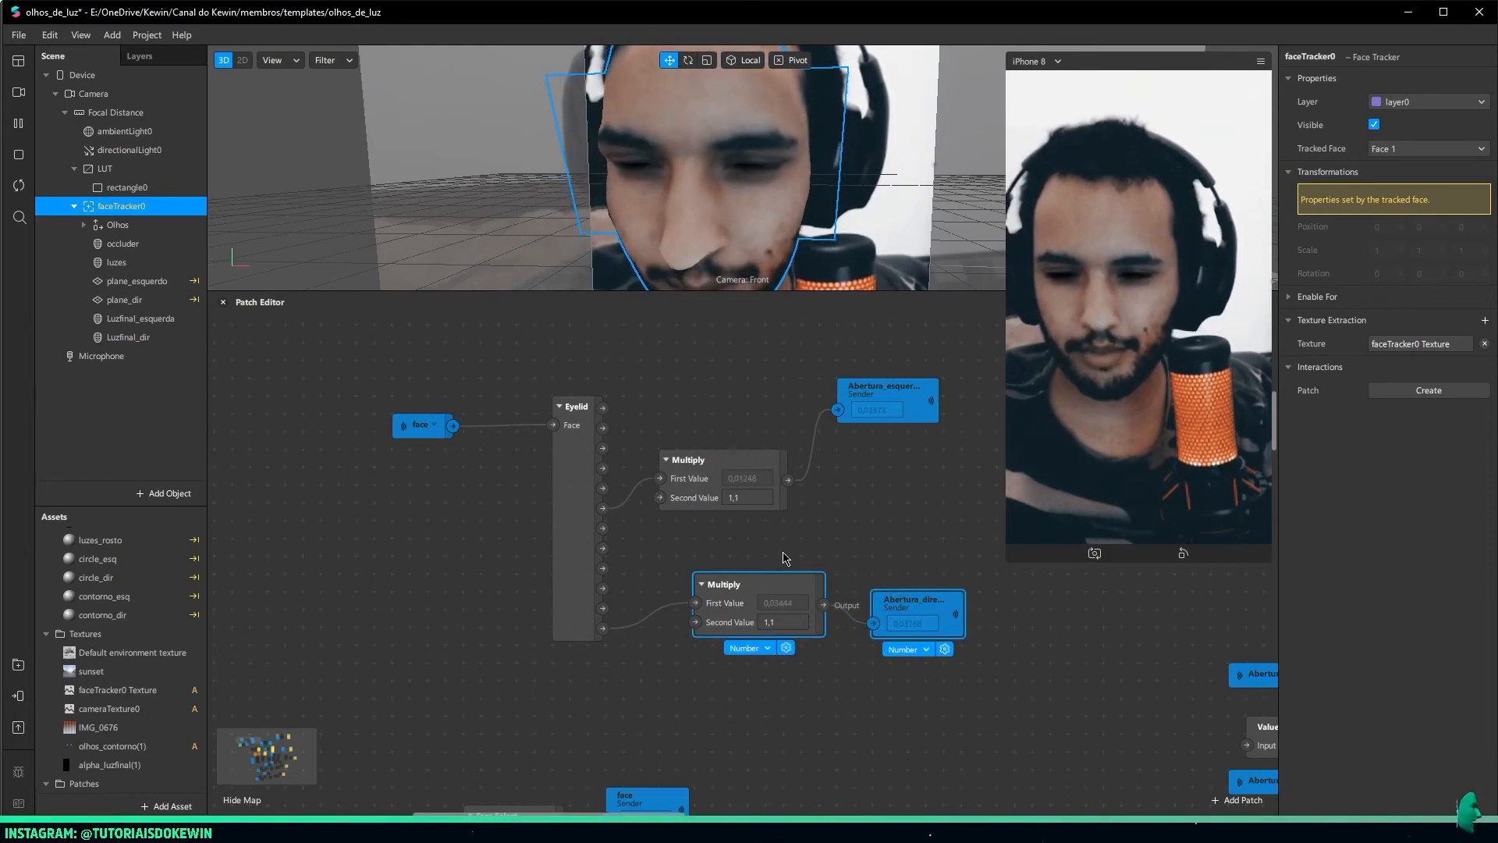
Set the second value of both eyelid Multiply patches to 1,2
{"action": "left_click", "coordinate": [865, 564]}
{"action": "left_click", "coordinate": [751, 497]}
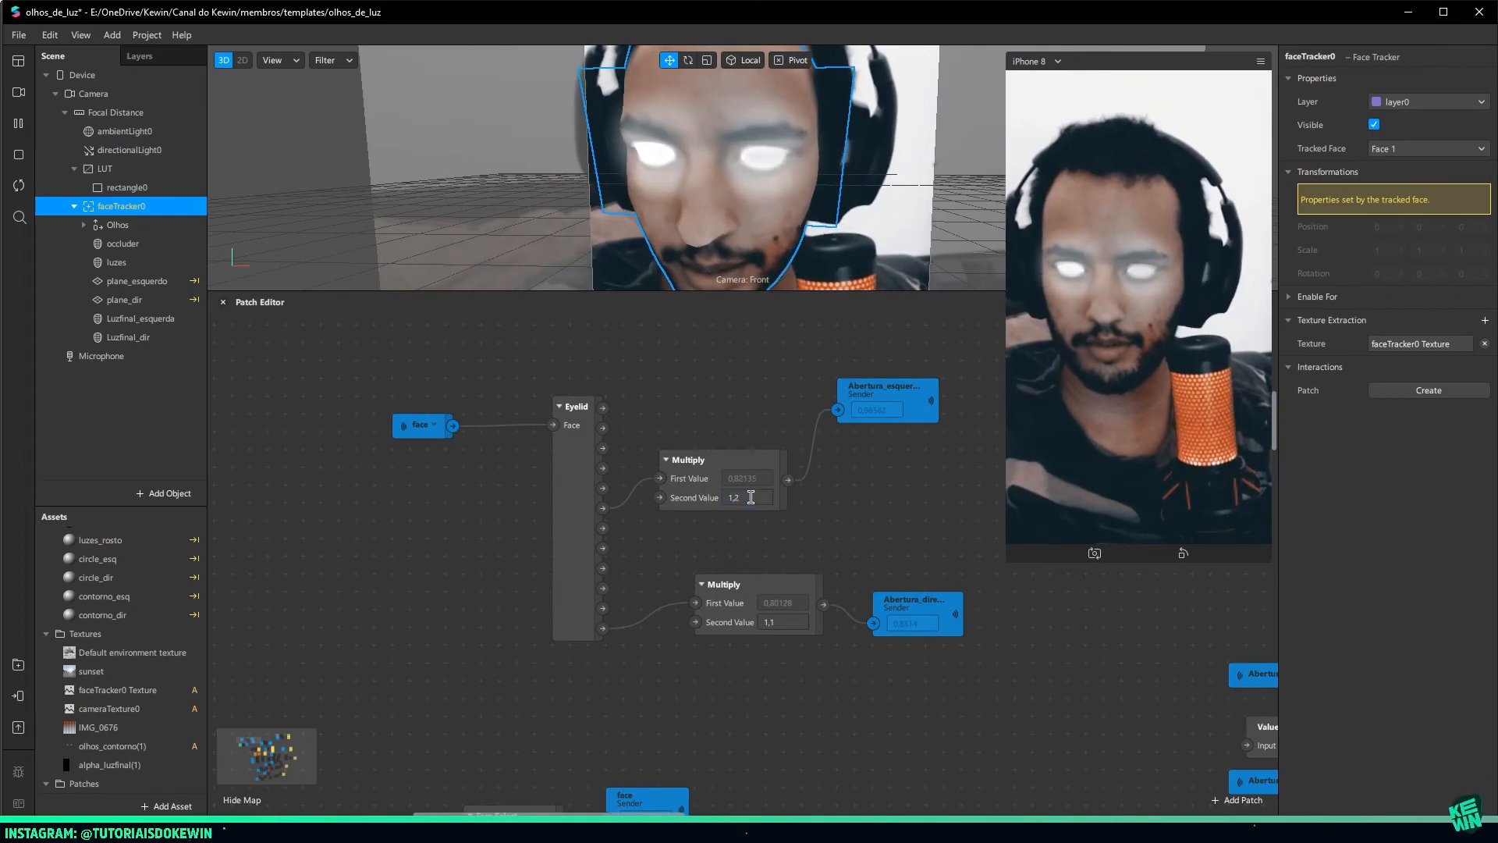
{"action": "left_click", "coordinate": [776, 618]}
{"action": "type", "text": "1,2"}
{"action": "key", "text": "Return"}
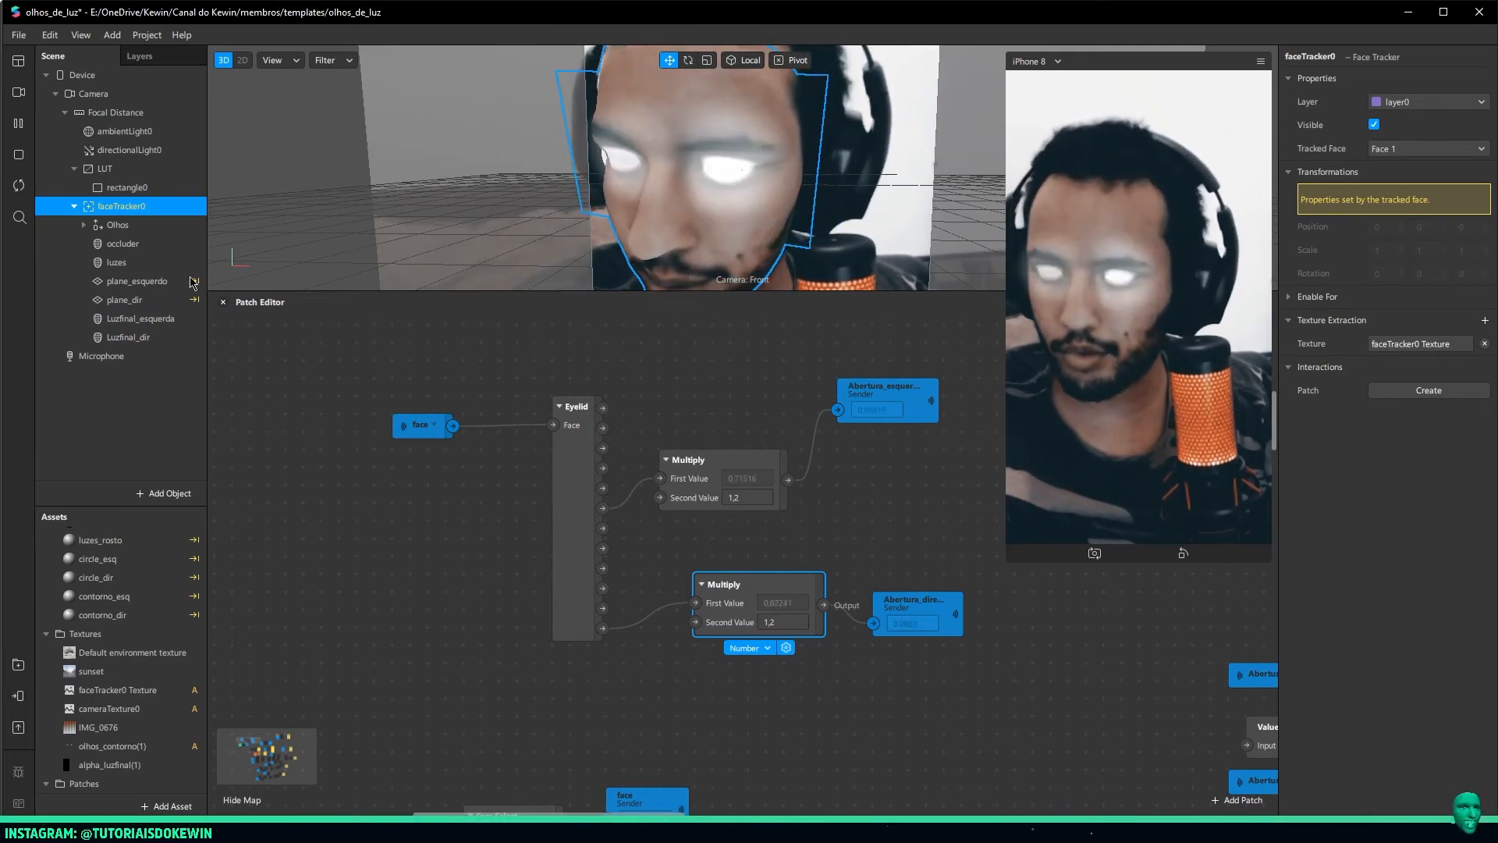
Examine the Olhos group in the scene and the output names of the Eyelid patch
{"action": "left_click", "coordinate": [119, 225]}
{"action": "left_click", "coordinate": [128, 212]}
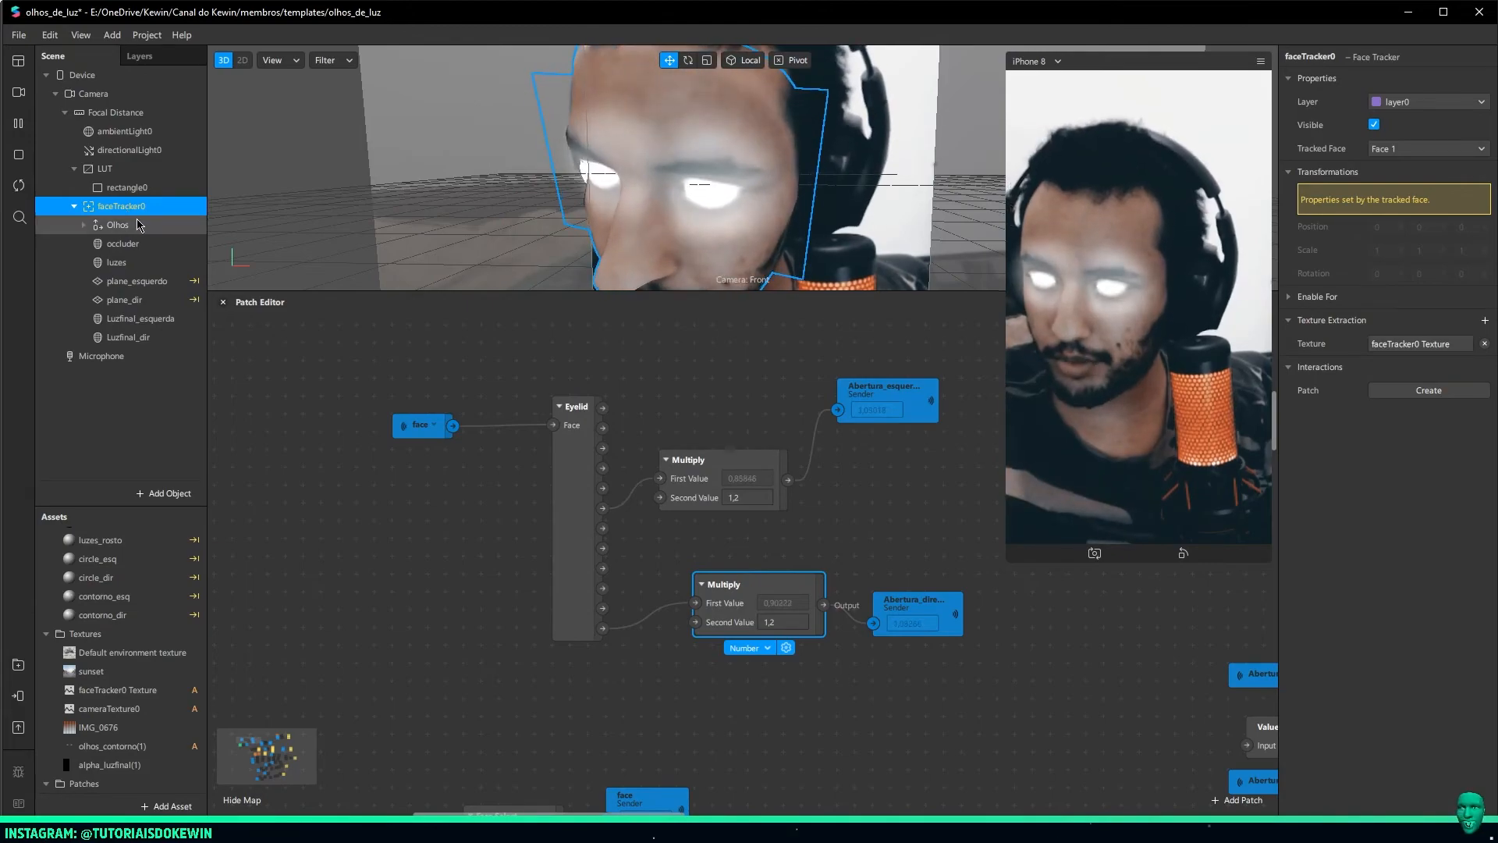
{"action": "left_click", "coordinate": [119, 225]}
{"action": "left_click_drag", "start_coordinate": [429, 542], "coordinate": [478, 310]}
{"action": "middle_click_drag", "start_coordinate": [472, 421], "coordinate": [652, 402]}
{"action": "middle_click_drag", "start_coordinate": [616, 494], "coordinate": [488, 788]}
{"action": "middle_click_drag", "start_coordinate": [740, 450], "coordinate": [558, 534]}
{"action": "left_click", "coordinate": [558, 535]}
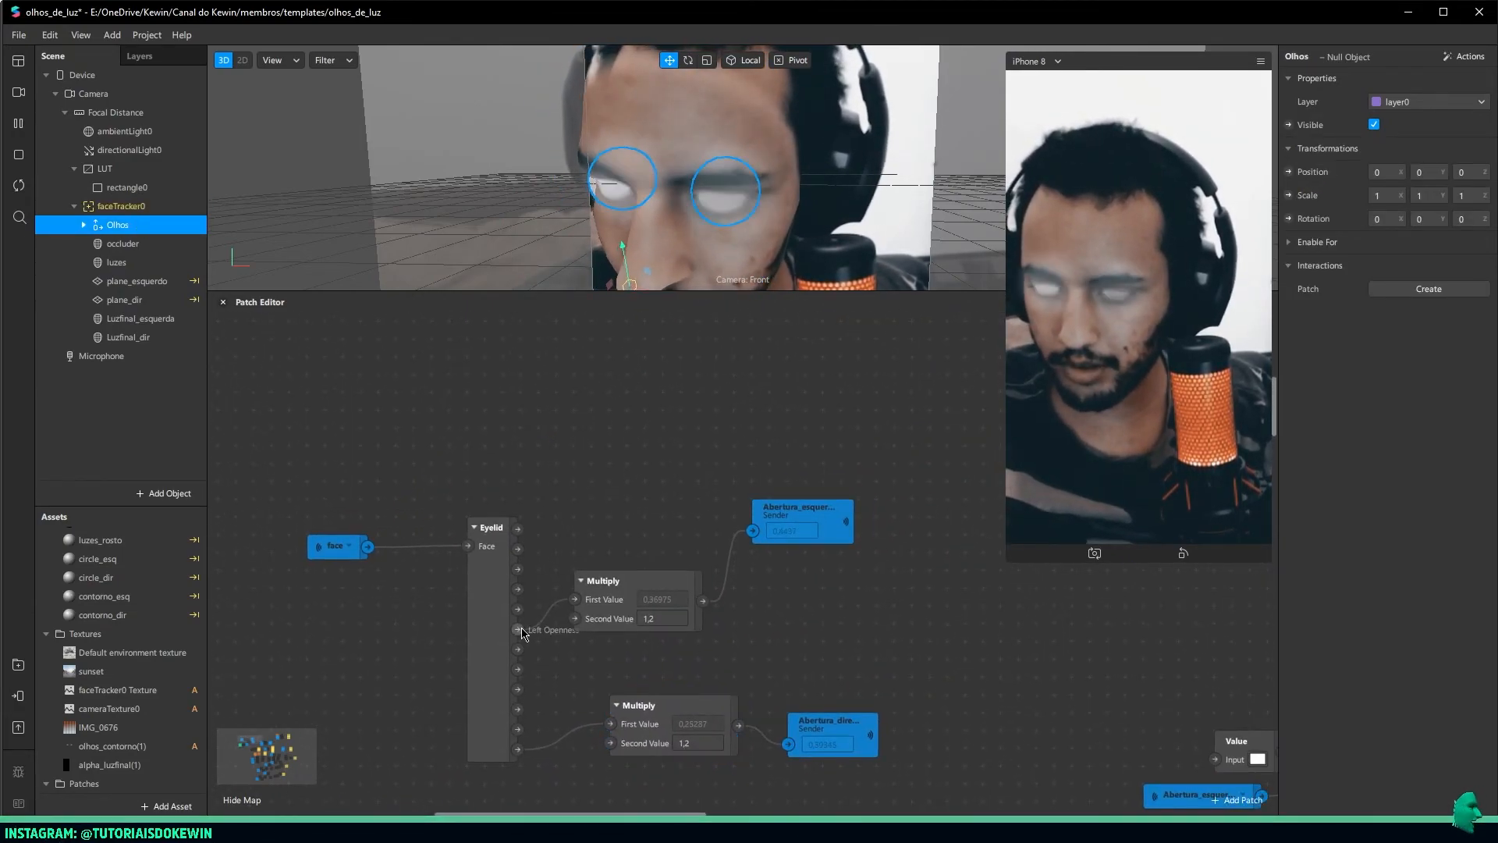
{"action": "left_click", "coordinate": [519, 624]}
{"action": "left_click", "coordinate": [85, 225]}
{"action": "left_click", "coordinate": [94, 244]}
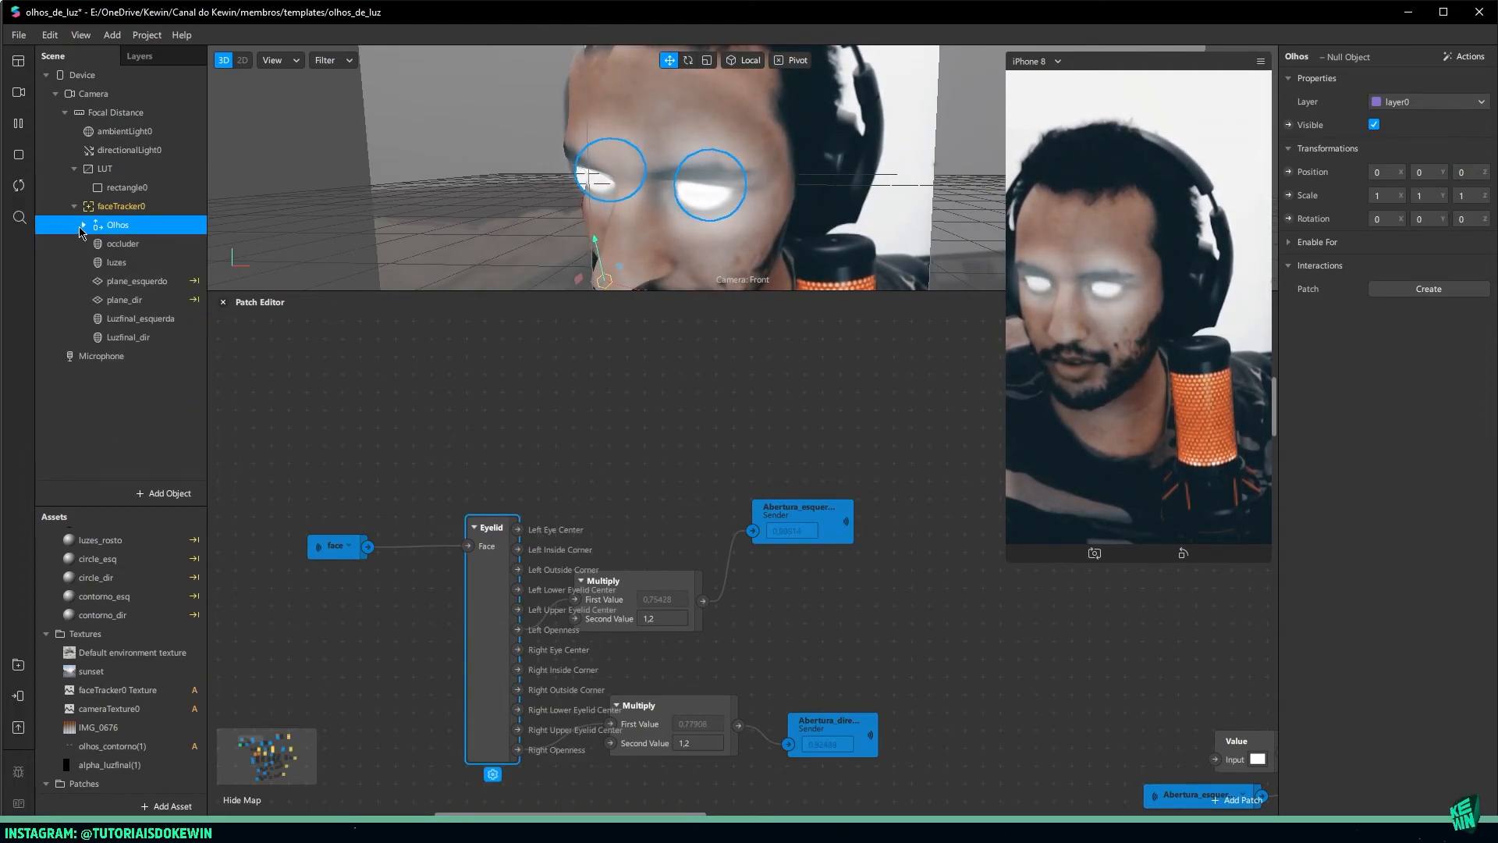
{"action": "left_click", "coordinate": [83, 226]}
Add a Less Than patch to the Eyelid's Left Openness output, set its second input to 0,1 and place it above the other patches
{"action": "left_click_drag", "start_coordinate": [519, 630], "coordinate": [615, 378]}
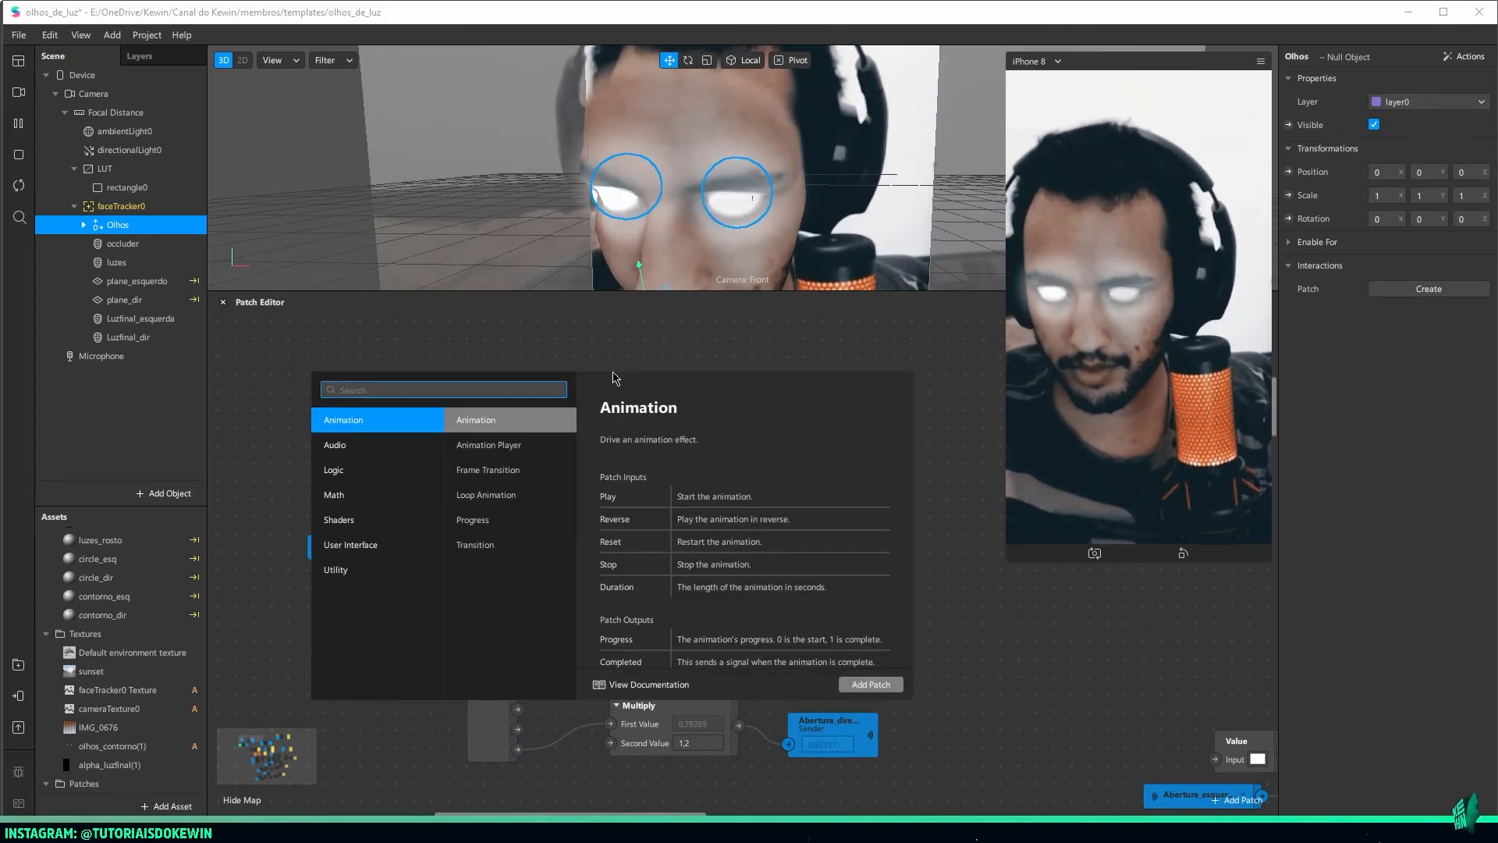
{"action": "type", "text": "less"}
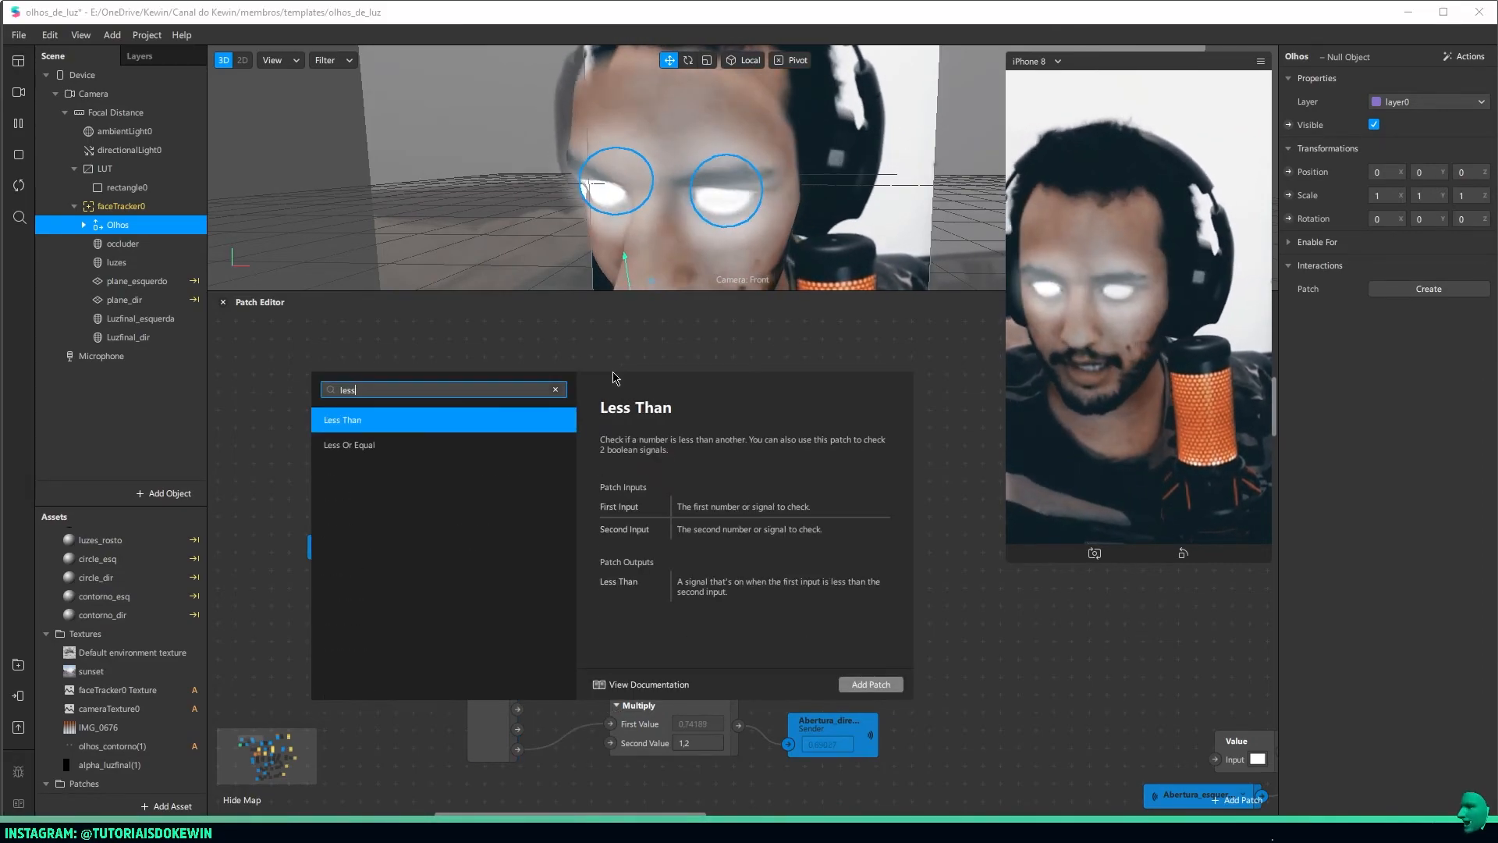
{"action": "key", "text": "Return"}
{"action": "left_click", "coordinate": [687, 422]}
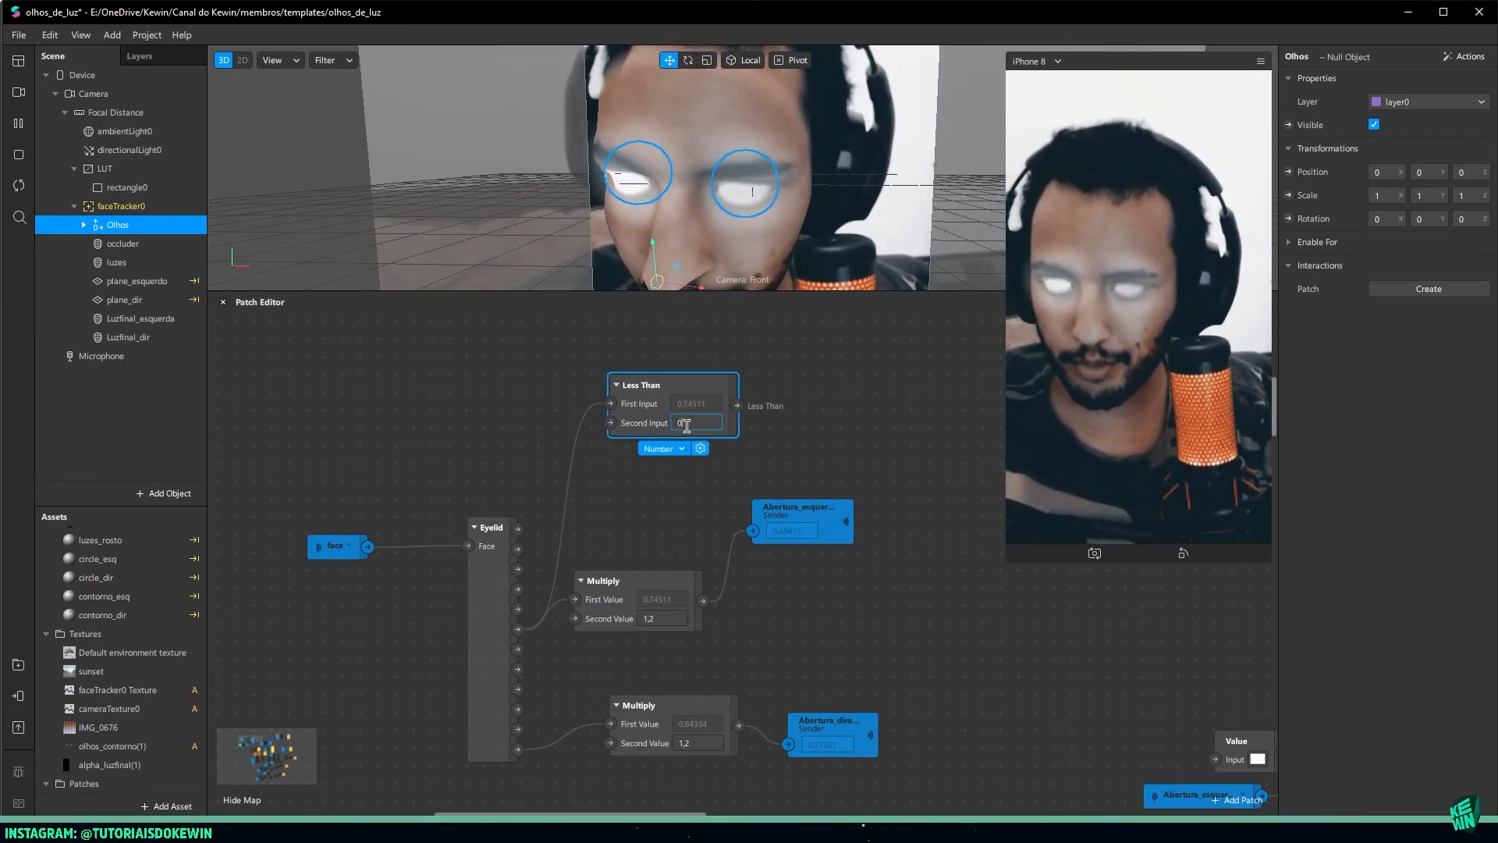
{"action": "type", "text": "0,1"}
{"action": "key", "text": "Return"}
{"action": "scroll", "coordinate": [685, 423], "scroll_direction": "up", "scroll_amount": 1}
{"action": "left_click_drag", "start_coordinate": [653, 414], "coordinate": [652, 344]}
{"action": "scroll", "coordinate": [533, 706], "scroll_direction": "up", "scroll_amount": 5}
{"action": "scroll", "coordinate": [741, 412], "scroll_direction": "down", "scroll_amount": 2}
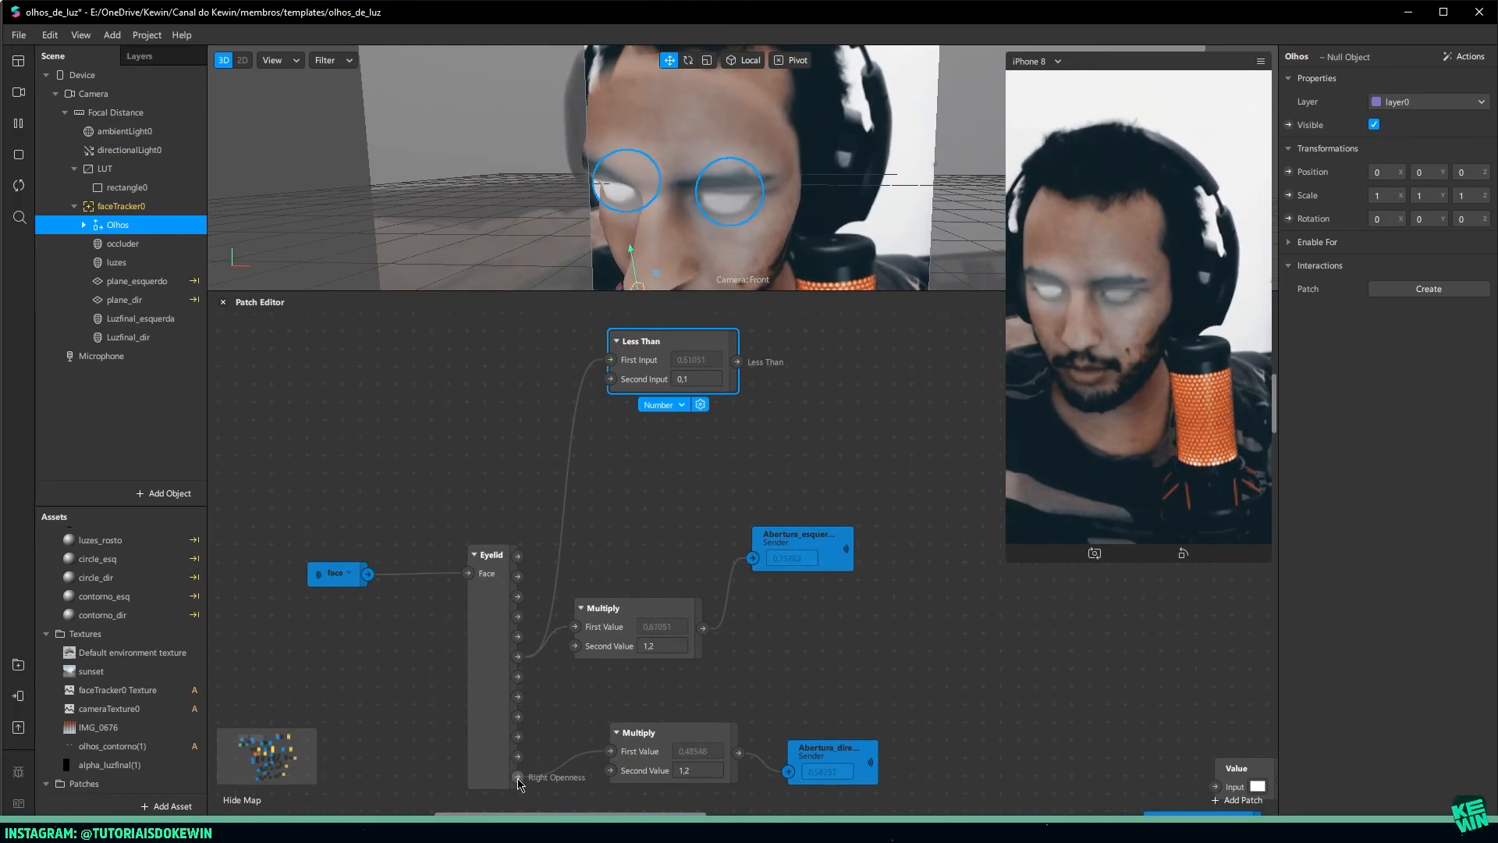
Add a second Less Than patch to the Eyelid's Right Openness output and place it under the first one
{"action": "double_click", "coordinate": [624, 476]}
{"action": "type", "text": "less"}
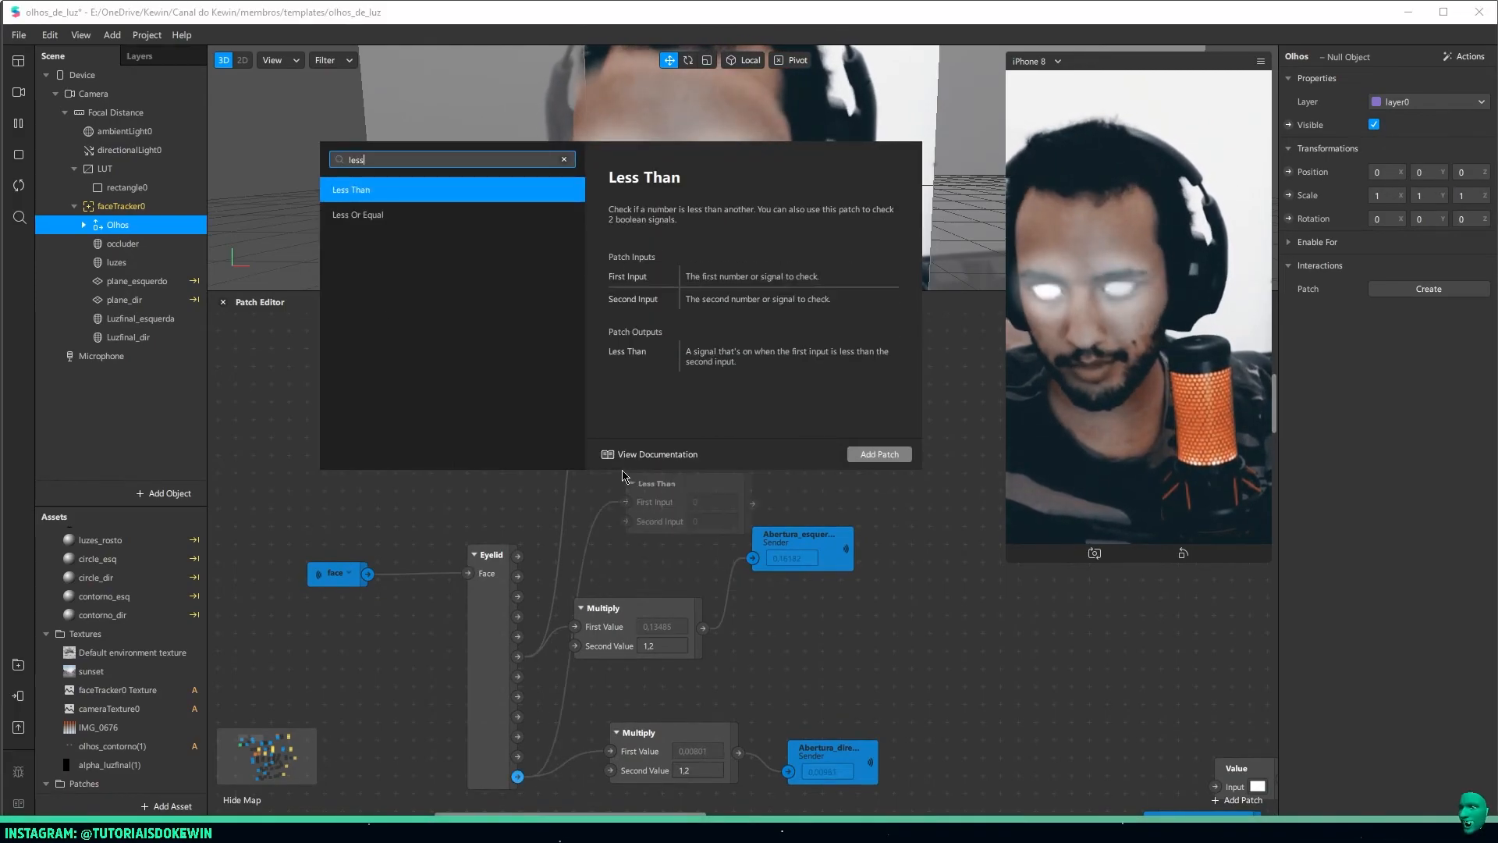
{"action": "key", "text": "Return"}
{"action": "left_click_drag", "start_coordinate": [636, 477], "coordinate": [643, 419]}
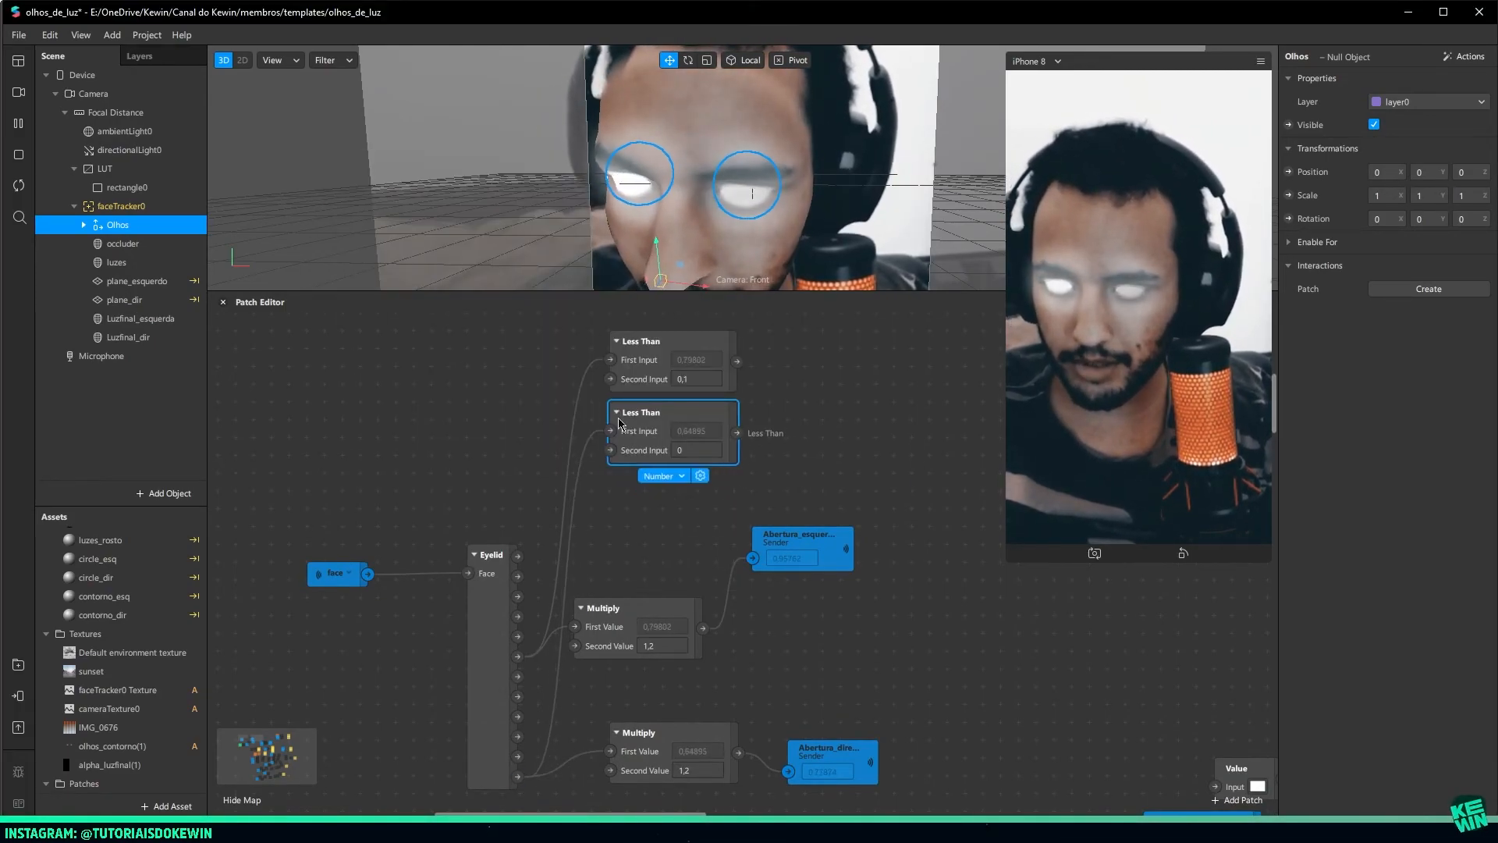
{"action": "scroll", "coordinate": [783, 400], "scroll_direction": "up", "scroll_amount": 1}
Combine both Less Than outputs in an And patch and set the second Less Than's second input to 0,1
{"action": "middle_click_drag", "start_coordinate": [817, 414], "coordinate": [483, 484]}
{"action": "type", "text": "a"}
{"action": "left_click_drag", "start_coordinate": [402, 445], "coordinate": [484, 449]}
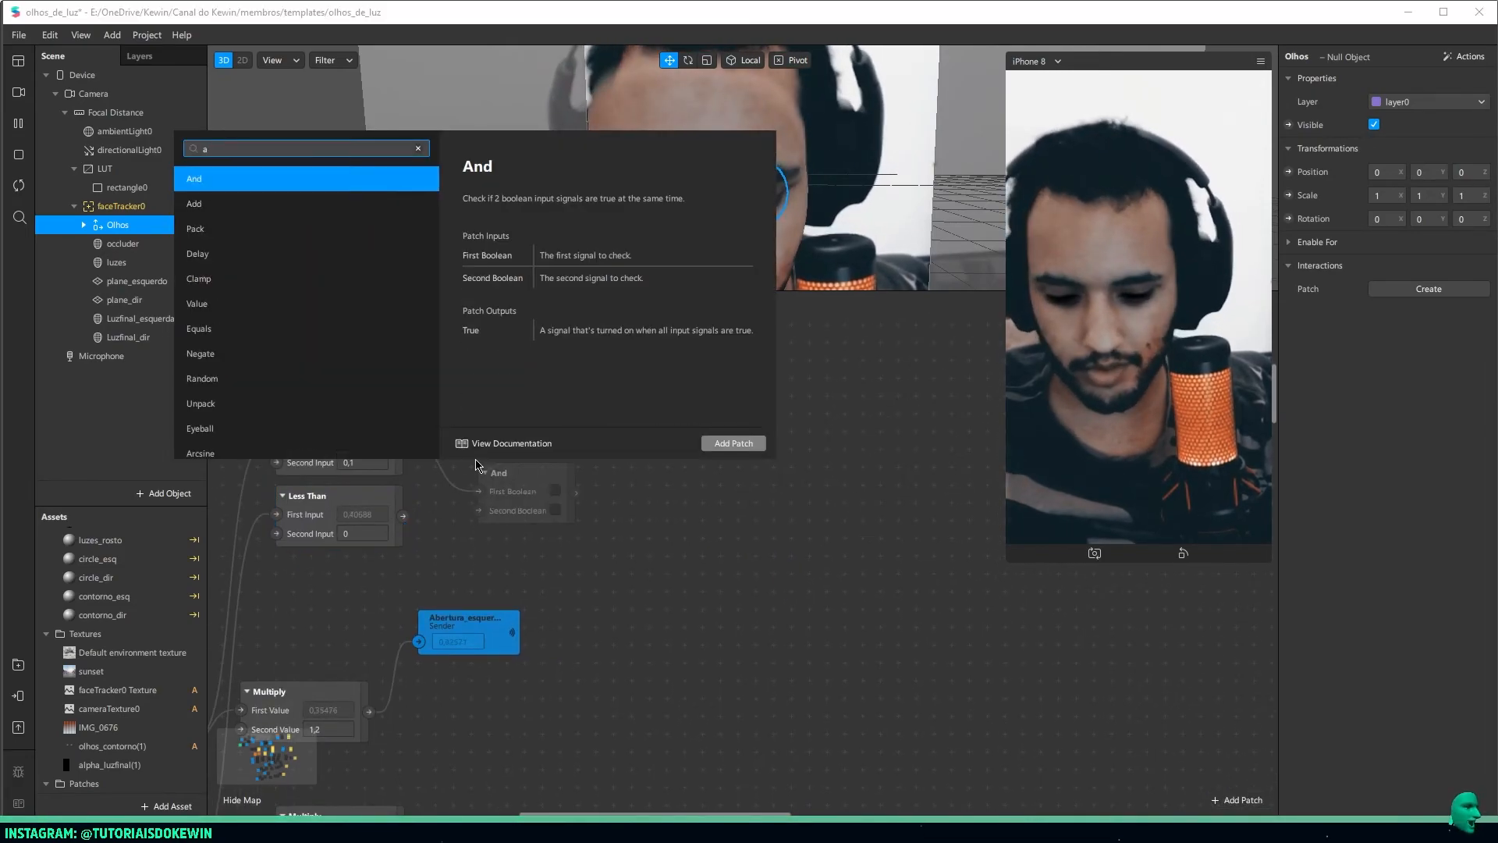
{"action": "key", "text": "Return"}
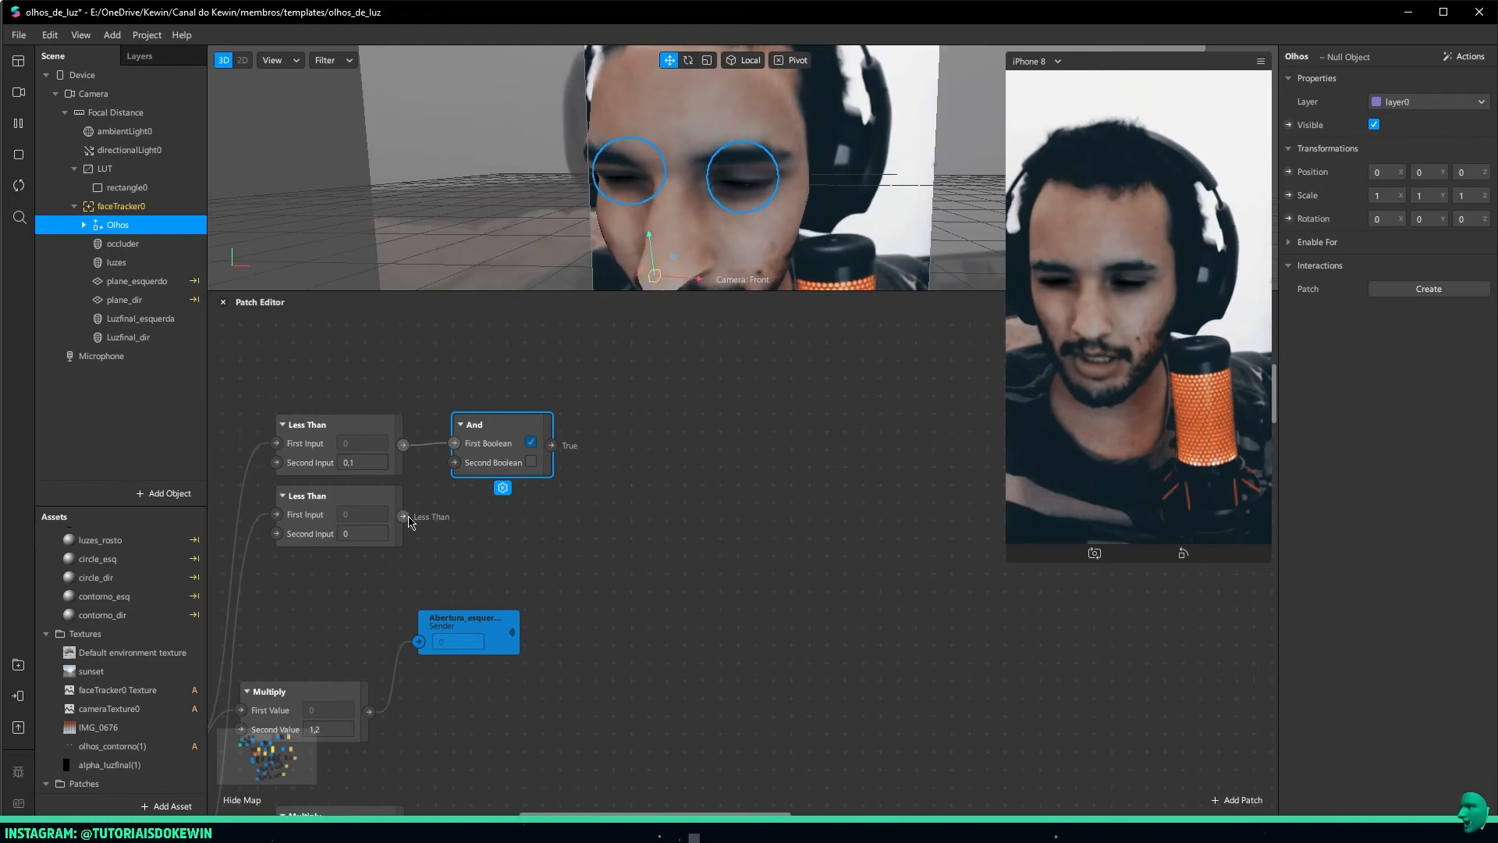
{"action": "left_click_drag", "start_coordinate": [403, 515], "coordinate": [454, 463]}
{"action": "left_click_drag", "start_coordinate": [473, 476], "coordinate": [501, 490]}
{"action": "left_click", "coordinate": [357, 538]}
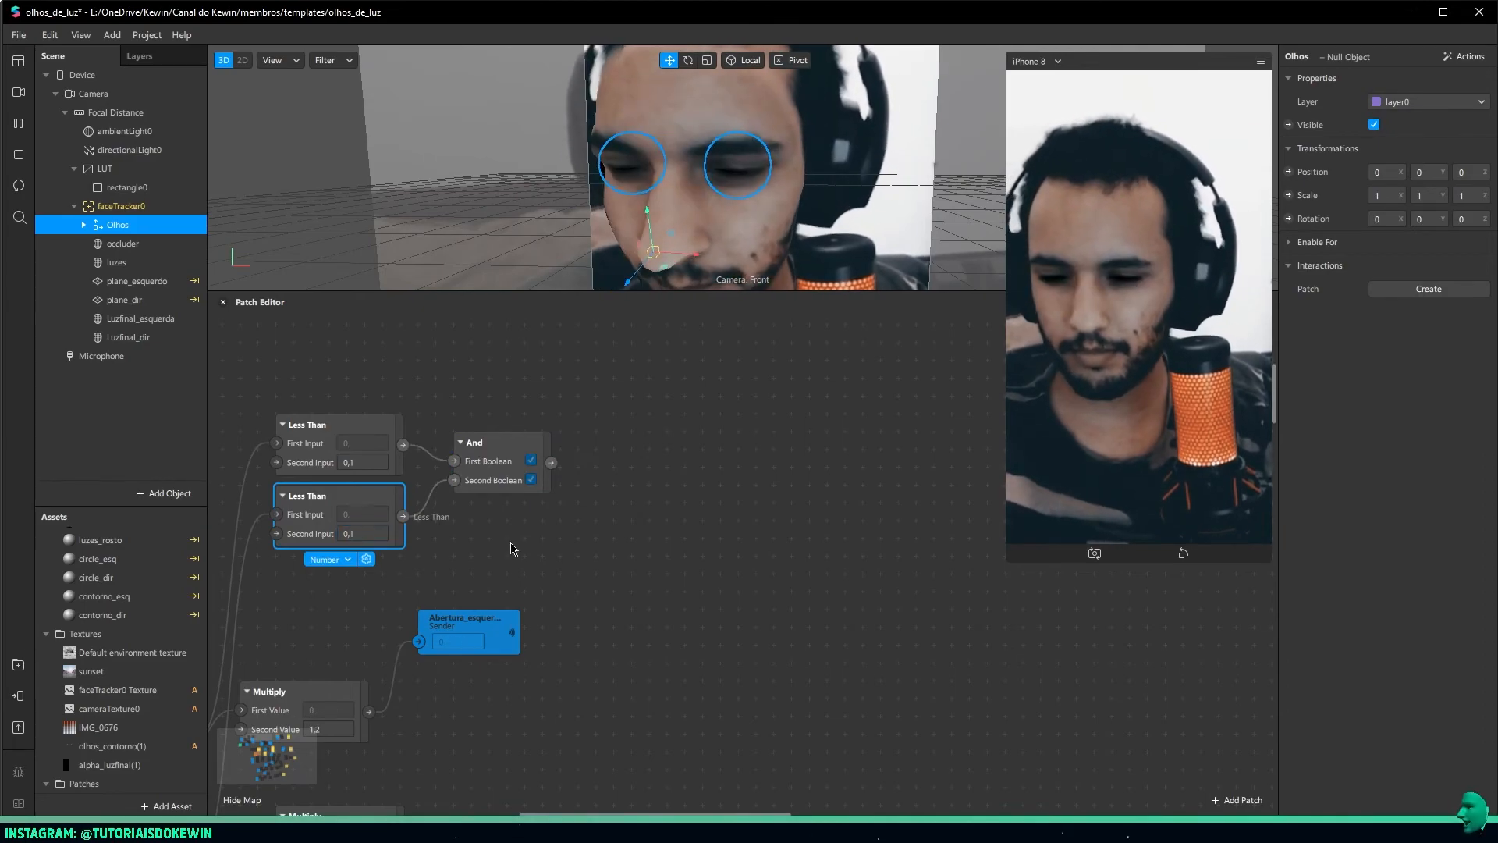
{"action": "left_click", "coordinate": [581, 513]}
Add a null object under faceTracker0 and name it olhos_2
{"action": "left_click", "coordinate": [135, 337]}
{"action": "left_click", "coordinate": [129, 318], "text": "ctrl"}
{"action": "left_click", "coordinate": [120, 301], "text": "ctrl"}
{"action": "left_click", "coordinate": [120, 283], "text": "ctrl"}
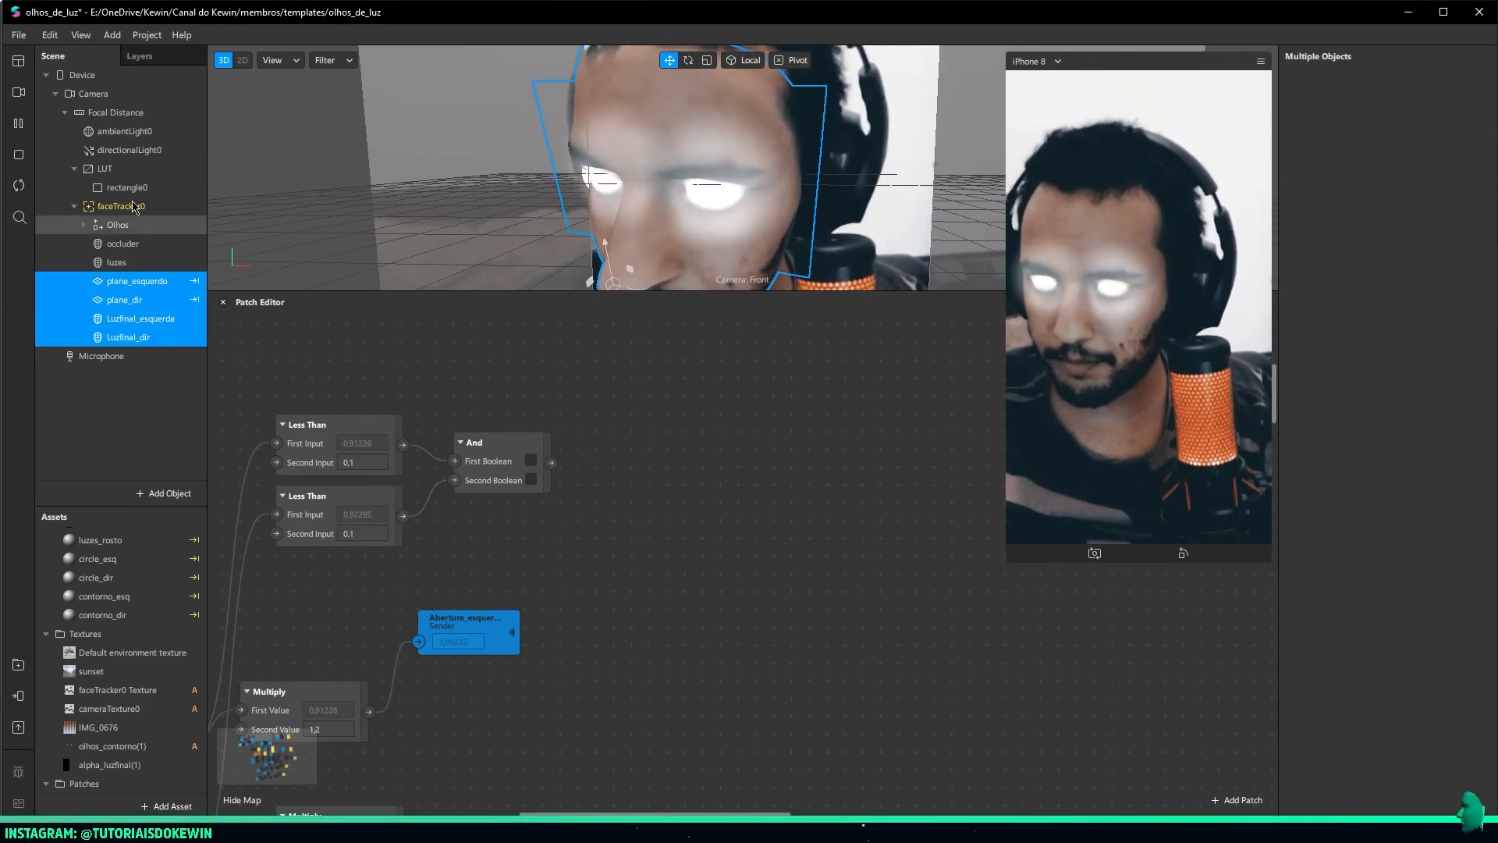
{"action": "right_click", "coordinate": [110, 207]}
{"action": "mouse_move", "coordinate": [156, 223]}
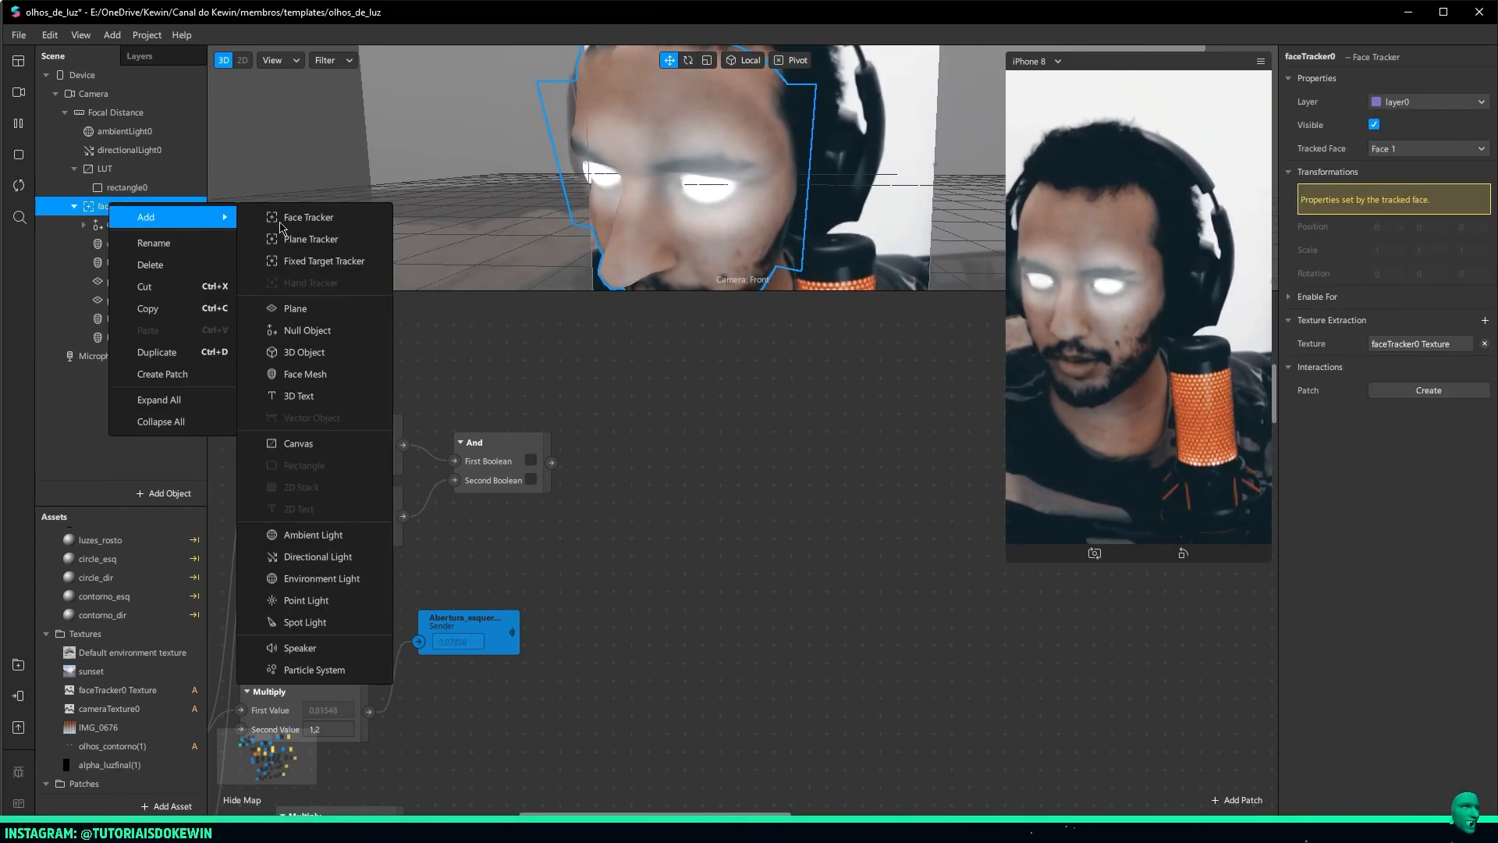
{"action": "left_click", "coordinate": [290, 326]}
{"action": "type", "text": "olhos"}
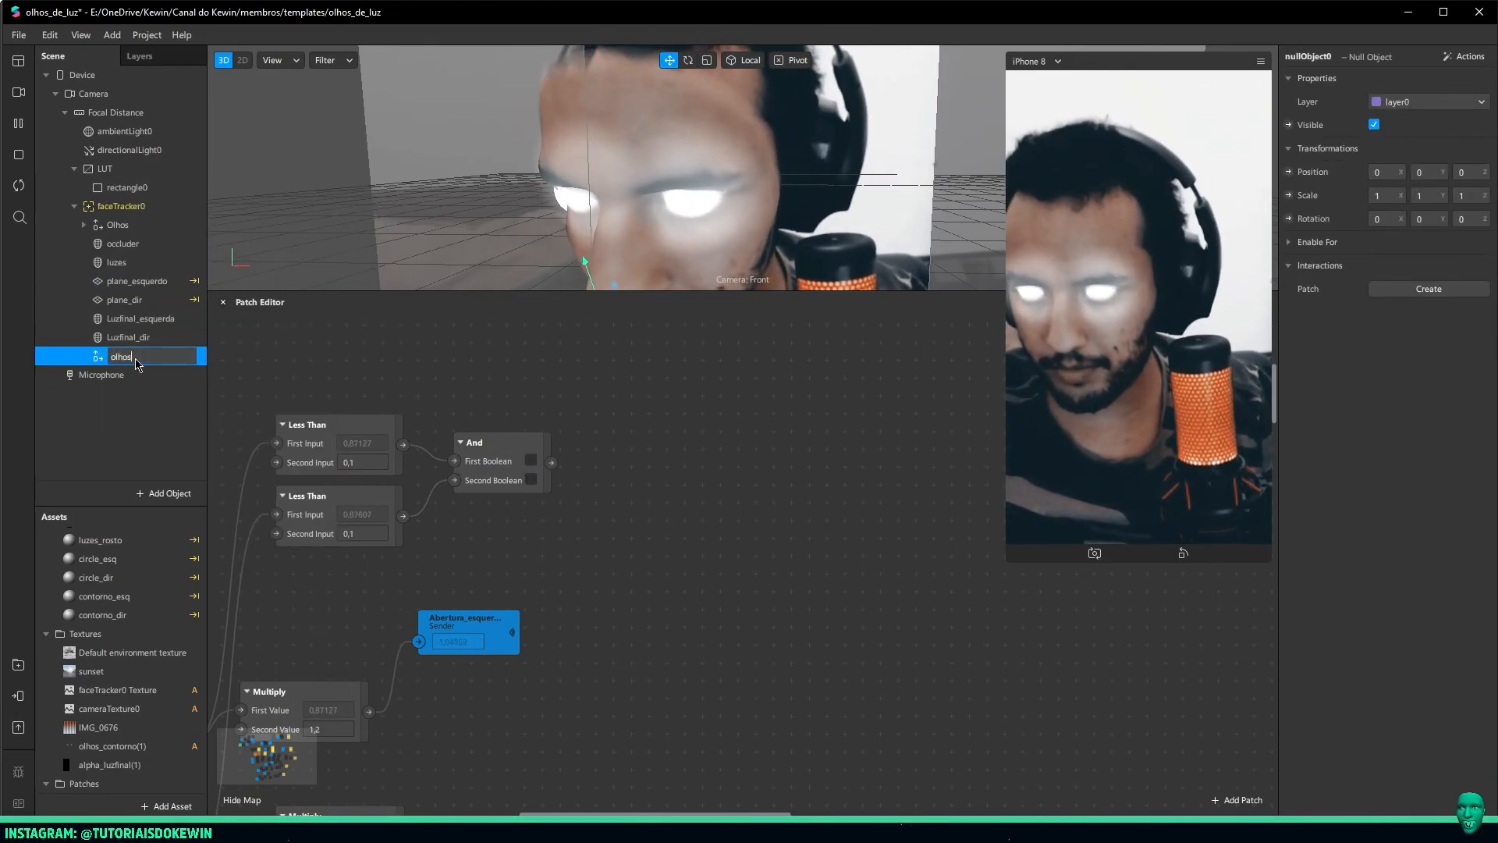
{"action": "type", "text": "_2"}
{"action": "key", "text": "Return"}
Group luzes, both eye planes and both Luzfinal meshes inside olhos_2, keeping the occluder directly under faceTracker0
{"action": "left_click", "coordinate": [118, 245]}
{"action": "left_click", "coordinate": [120, 341], "text": "shift"}
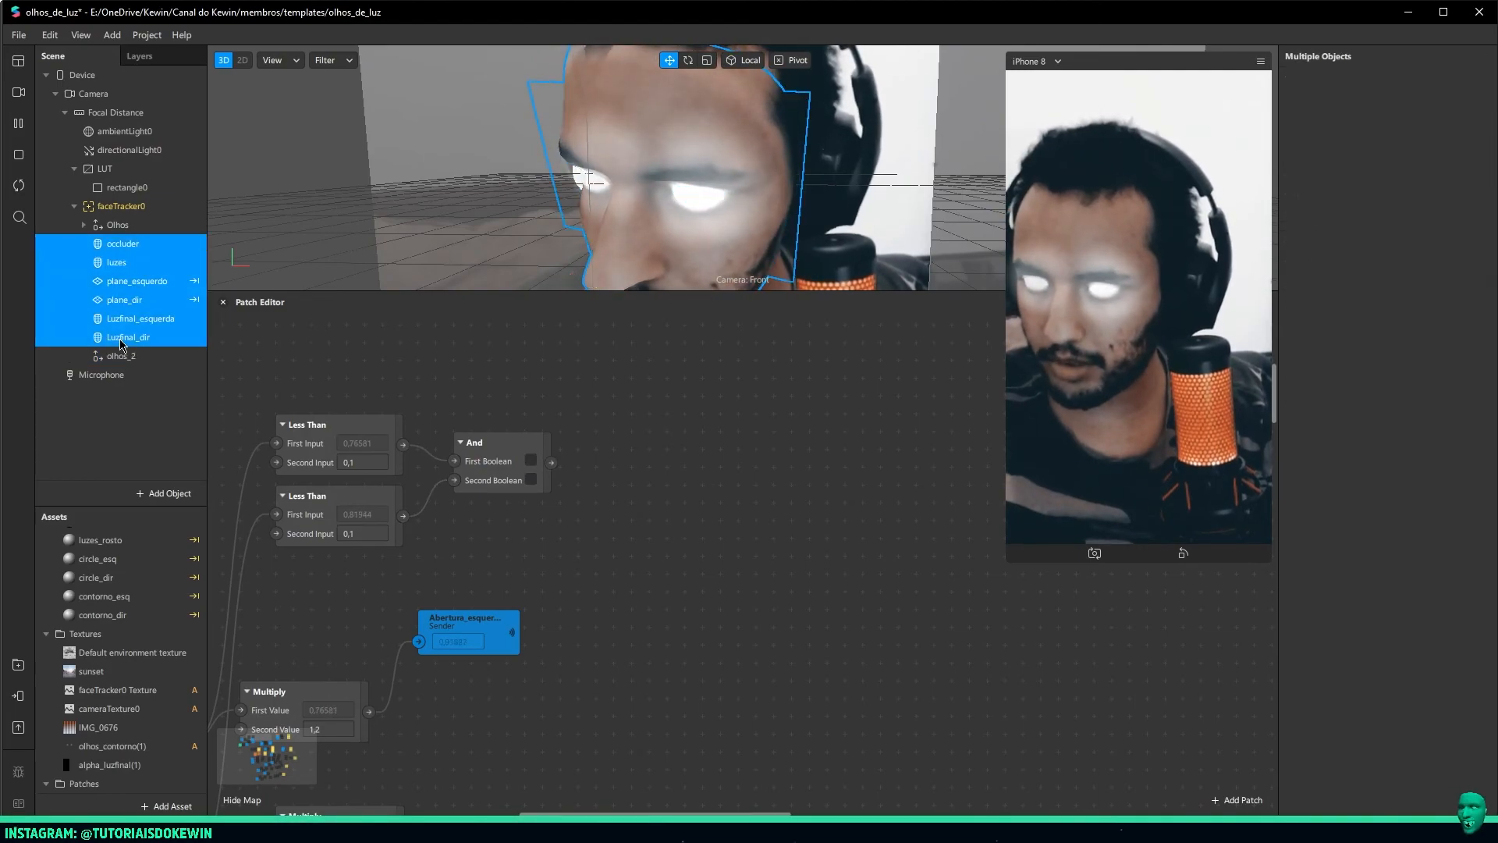
{"action": "left_click_drag", "start_coordinate": [137, 343], "coordinate": [119, 357]}
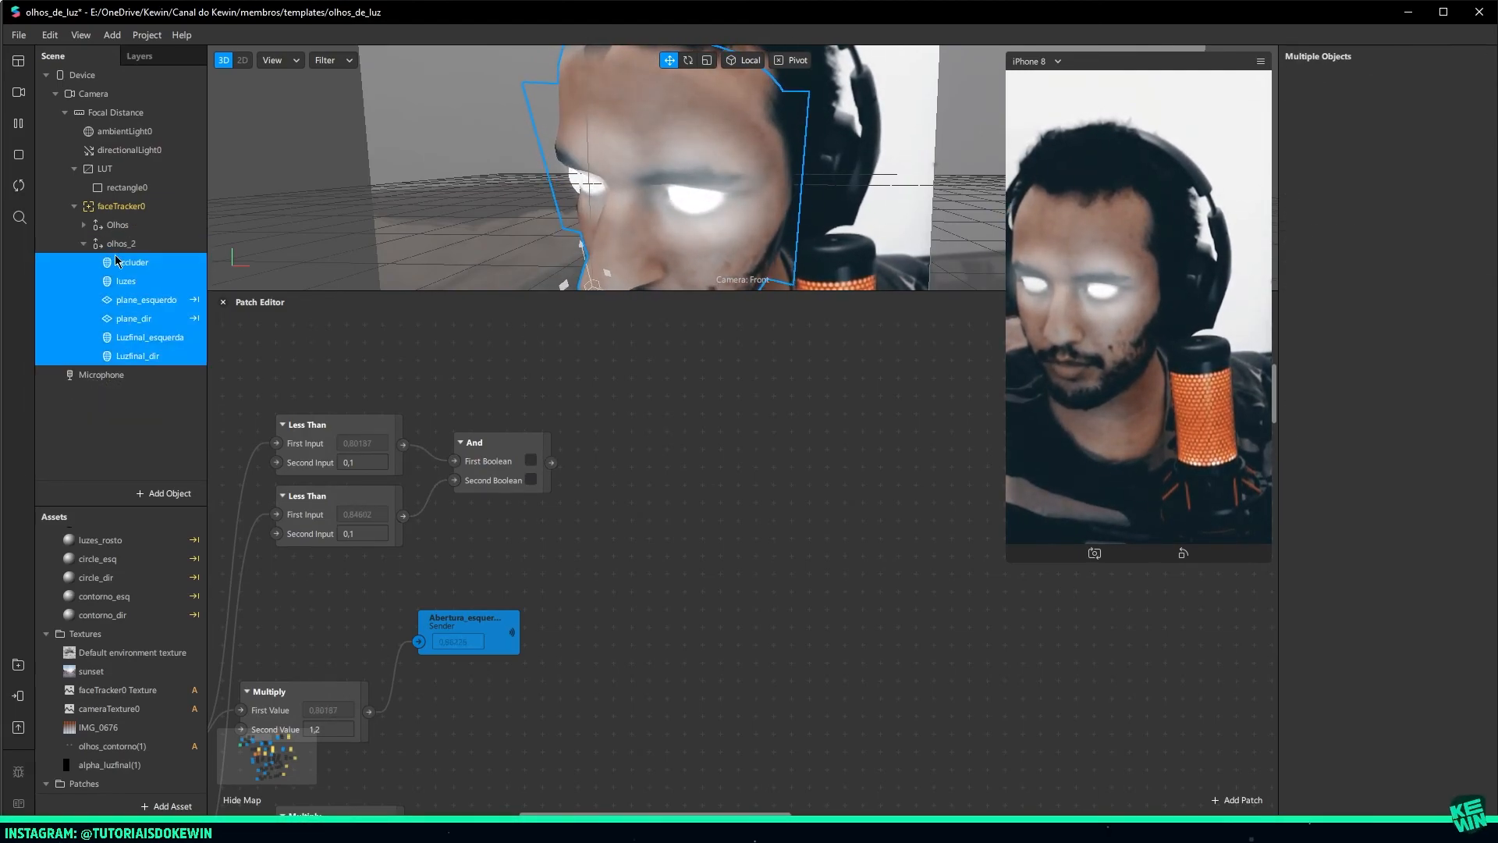
{"action": "left_click", "coordinate": [163, 266]}
{"action": "left_click_drag", "start_coordinate": [128, 267], "coordinate": [146, 232]}
{"action": "left_click", "coordinate": [84, 262]}
Create Visible property patches for the Olhos and olhos_2 null objects
{"action": "left_click", "coordinate": [115, 262]}
{"action": "left_click", "coordinate": [160, 225], "text": "ctrl"}
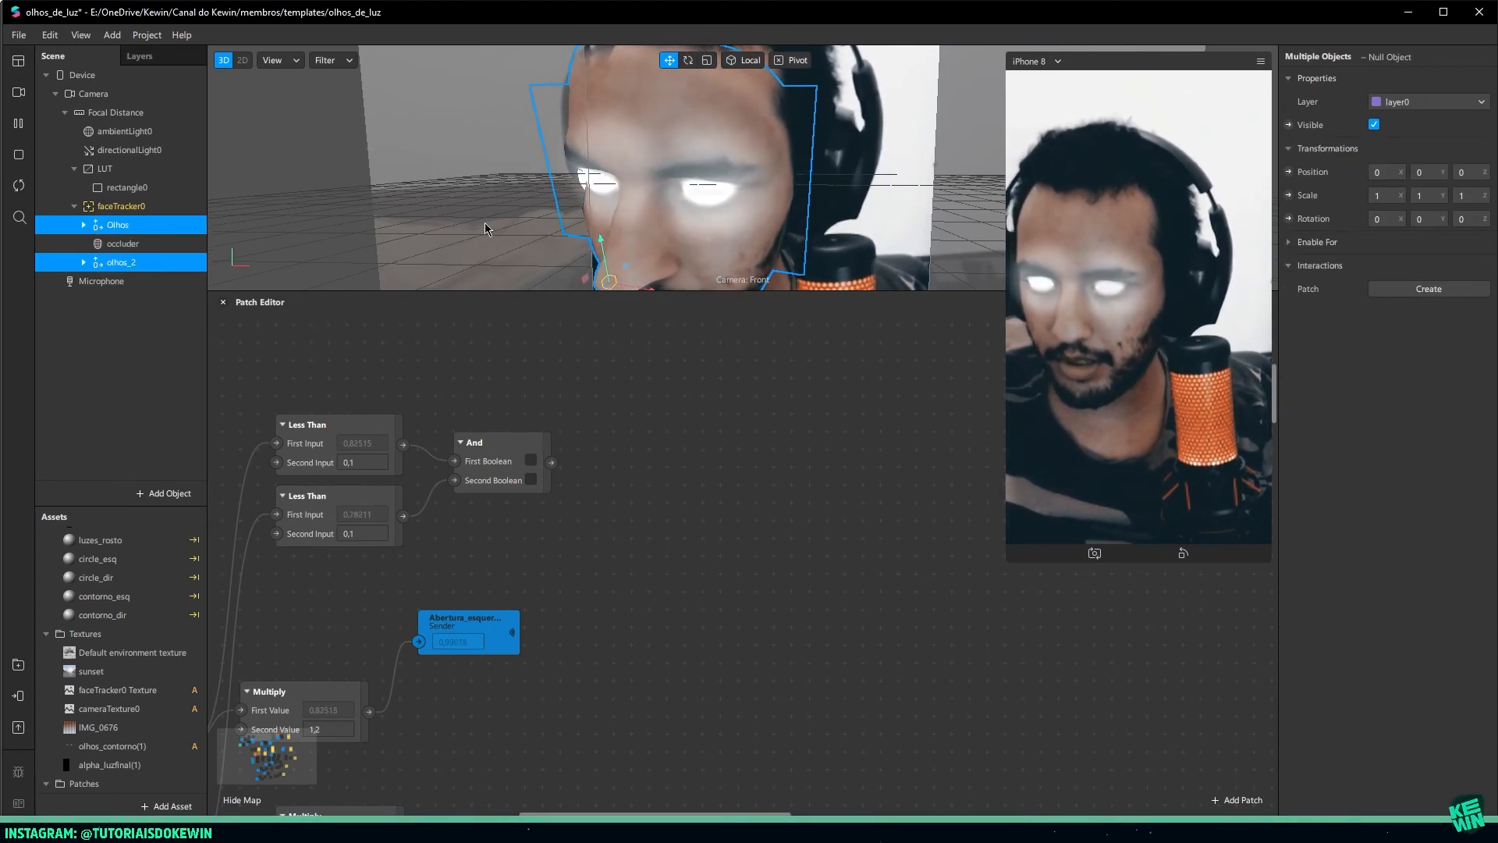
{"action": "left_click", "coordinate": [1288, 124]}
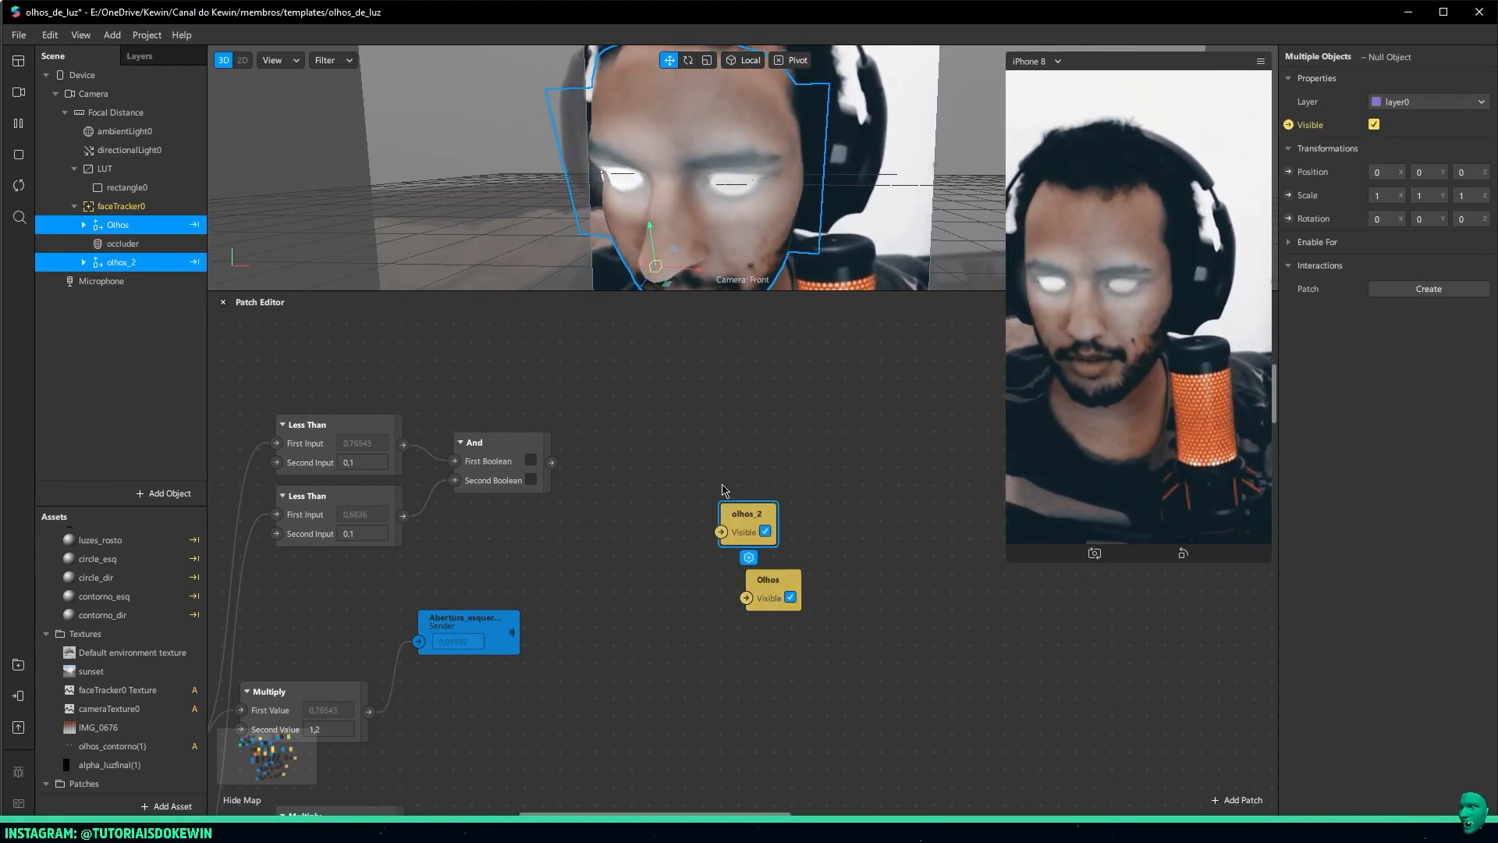
Add a Not patch to the And output, connect it to the Visible inputs of olhos_2 and Olhos, and tidy the patches
{"action": "left_click_drag", "start_coordinate": [553, 466], "coordinate": [685, 425]}
{"action": "type", "text": "not"}
{"action": "key", "text": "Return"}
{"action": "left_click_drag", "start_coordinate": [655, 487], "coordinate": [685, 479]}
{"action": "left_click_drag", "start_coordinate": [779, 487], "coordinate": [733, 374]}
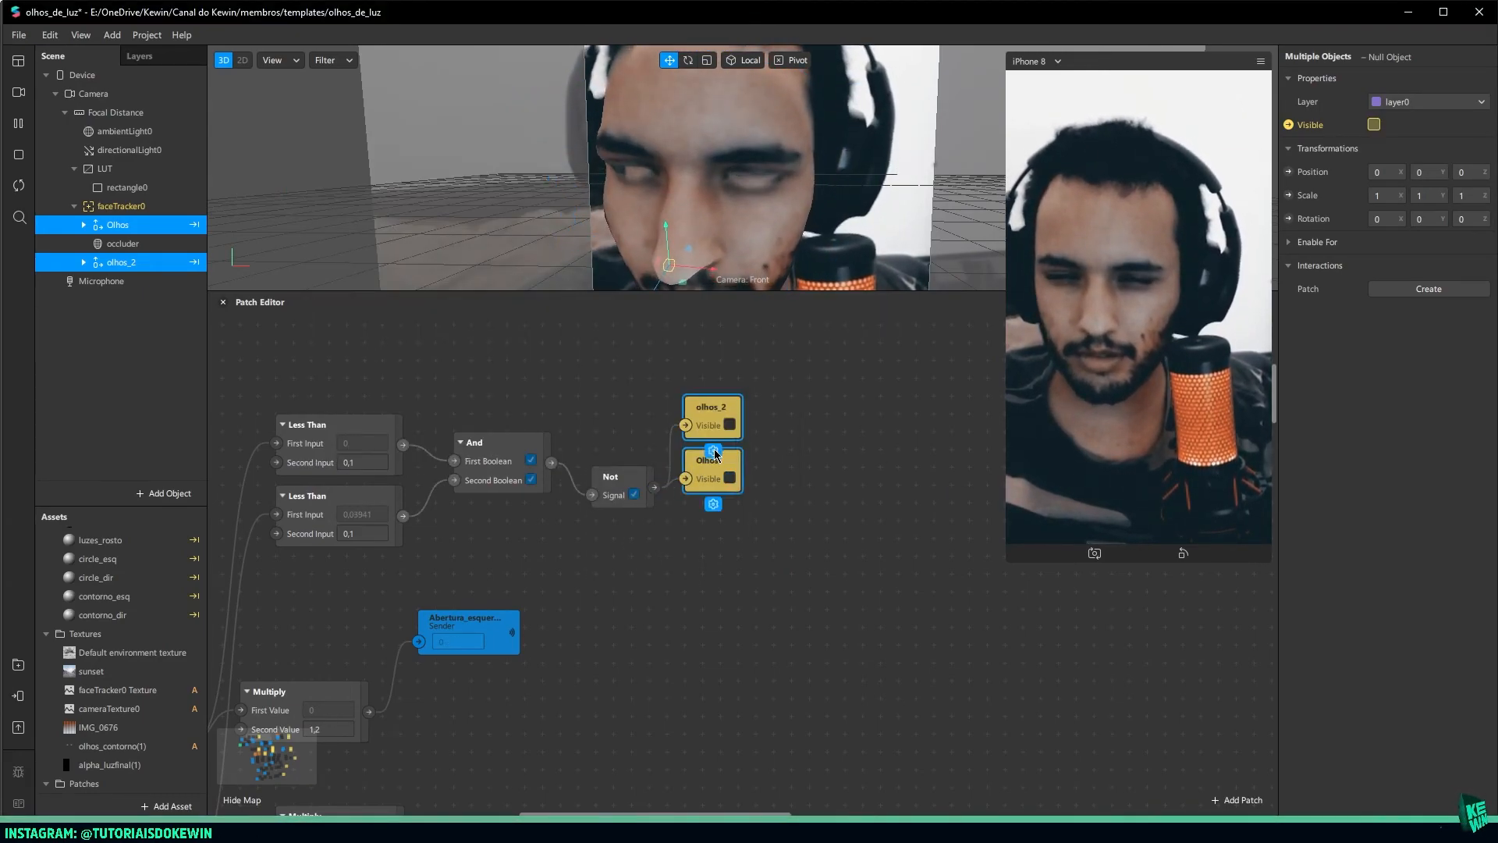
{"action": "left_click", "coordinate": [750, 482]}
{"action": "left_click_drag", "start_coordinate": [717, 473], "coordinate": [730, 495]}
{"action": "left_click_drag", "start_coordinate": [623, 470], "coordinate": [637, 441]}
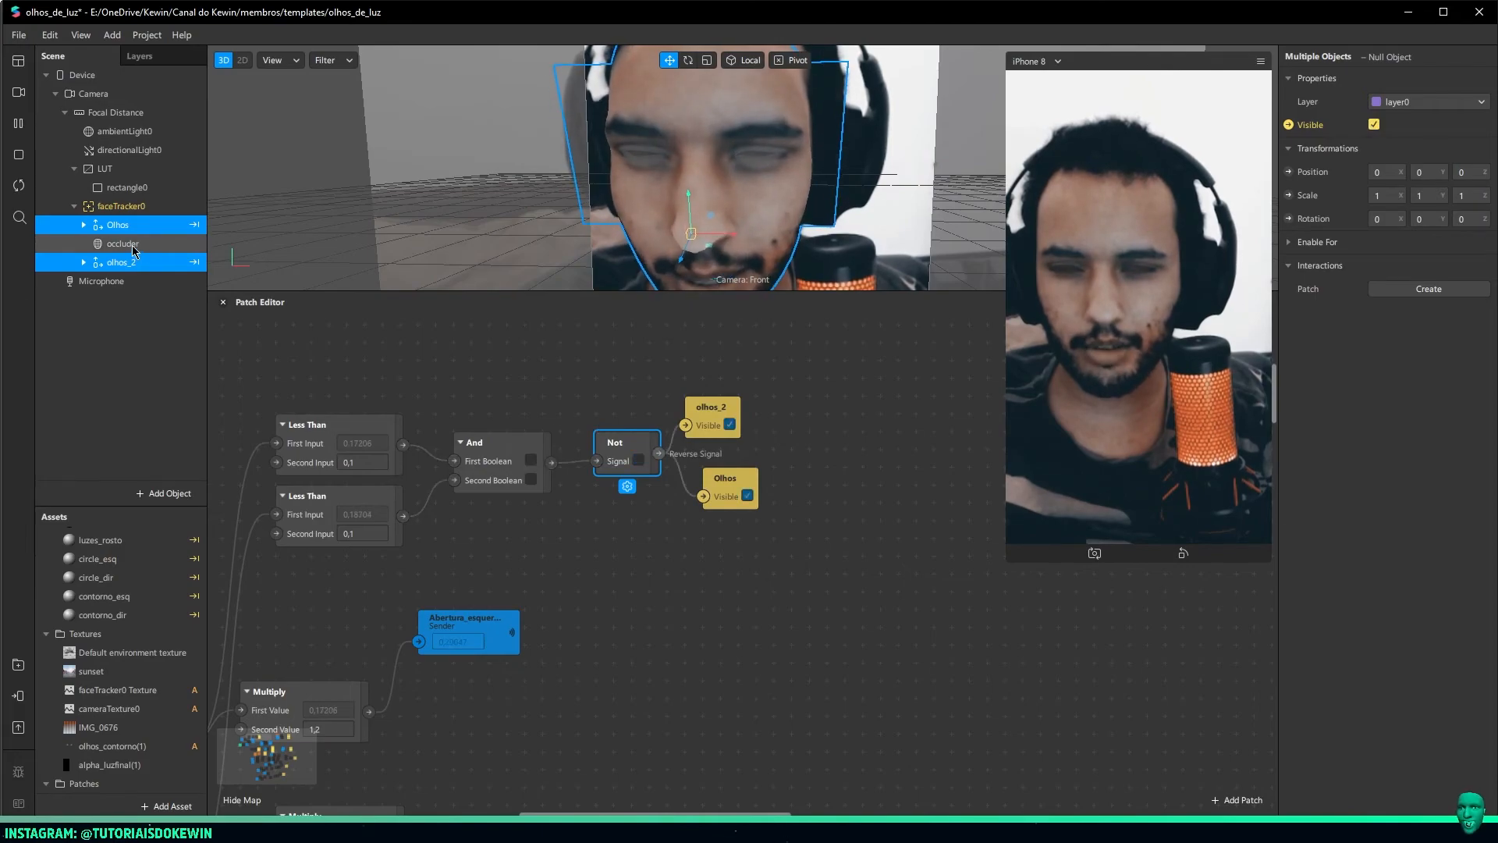
Add a face mesh under faceTracker0 and place it between the occluder and olhos_2
{"action": "right_click", "coordinate": [117, 209]}
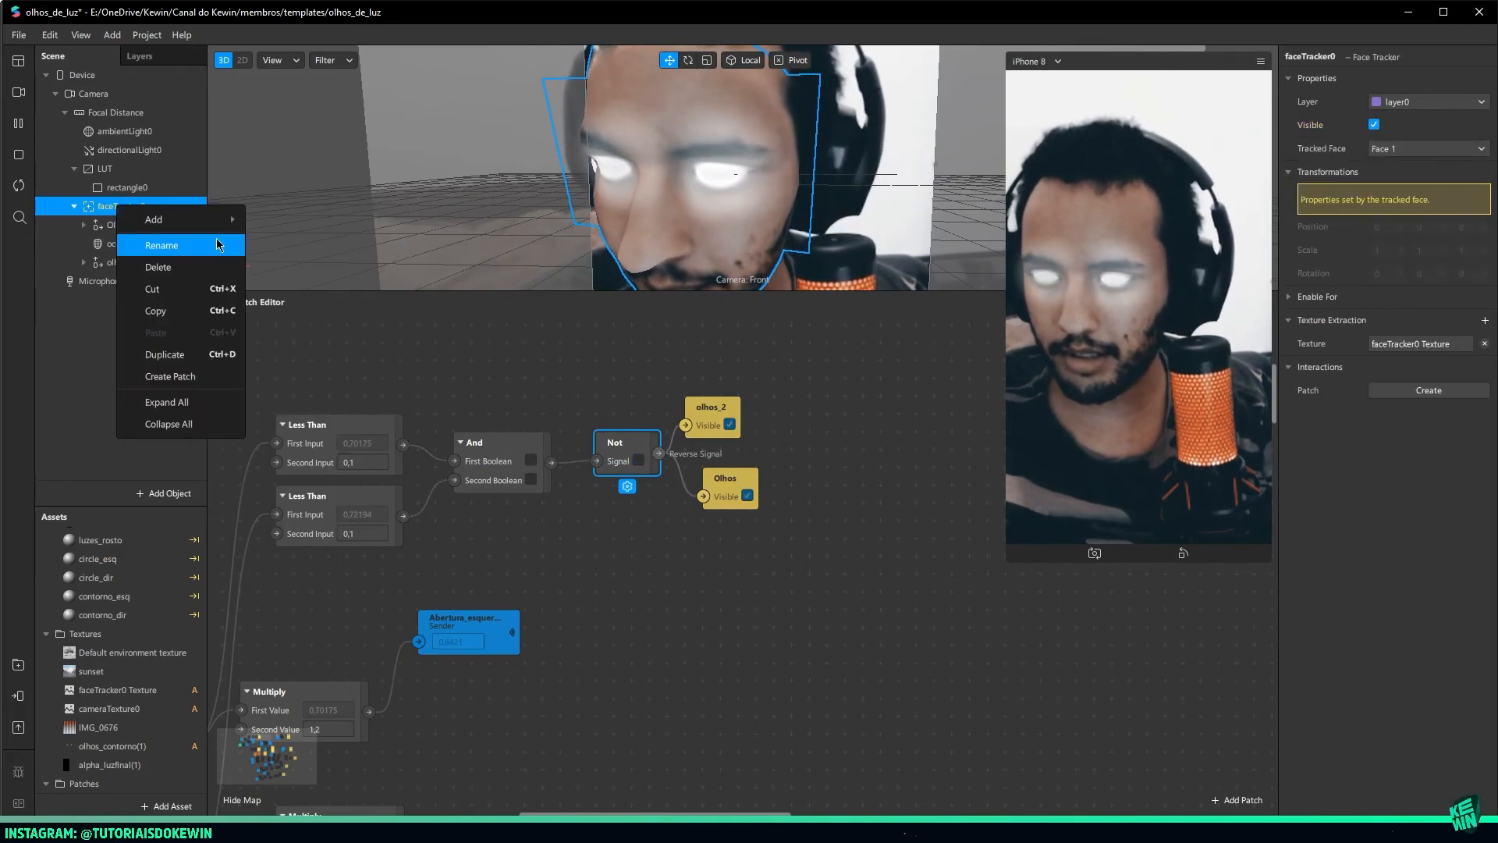
{"action": "mouse_move", "coordinate": [180, 219]}
{"action": "left_click", "coordinate": [312, 377]}
{"action": "left_click_drag", "start_coordinate": [137, 273], "coordinate": [138, 267]}
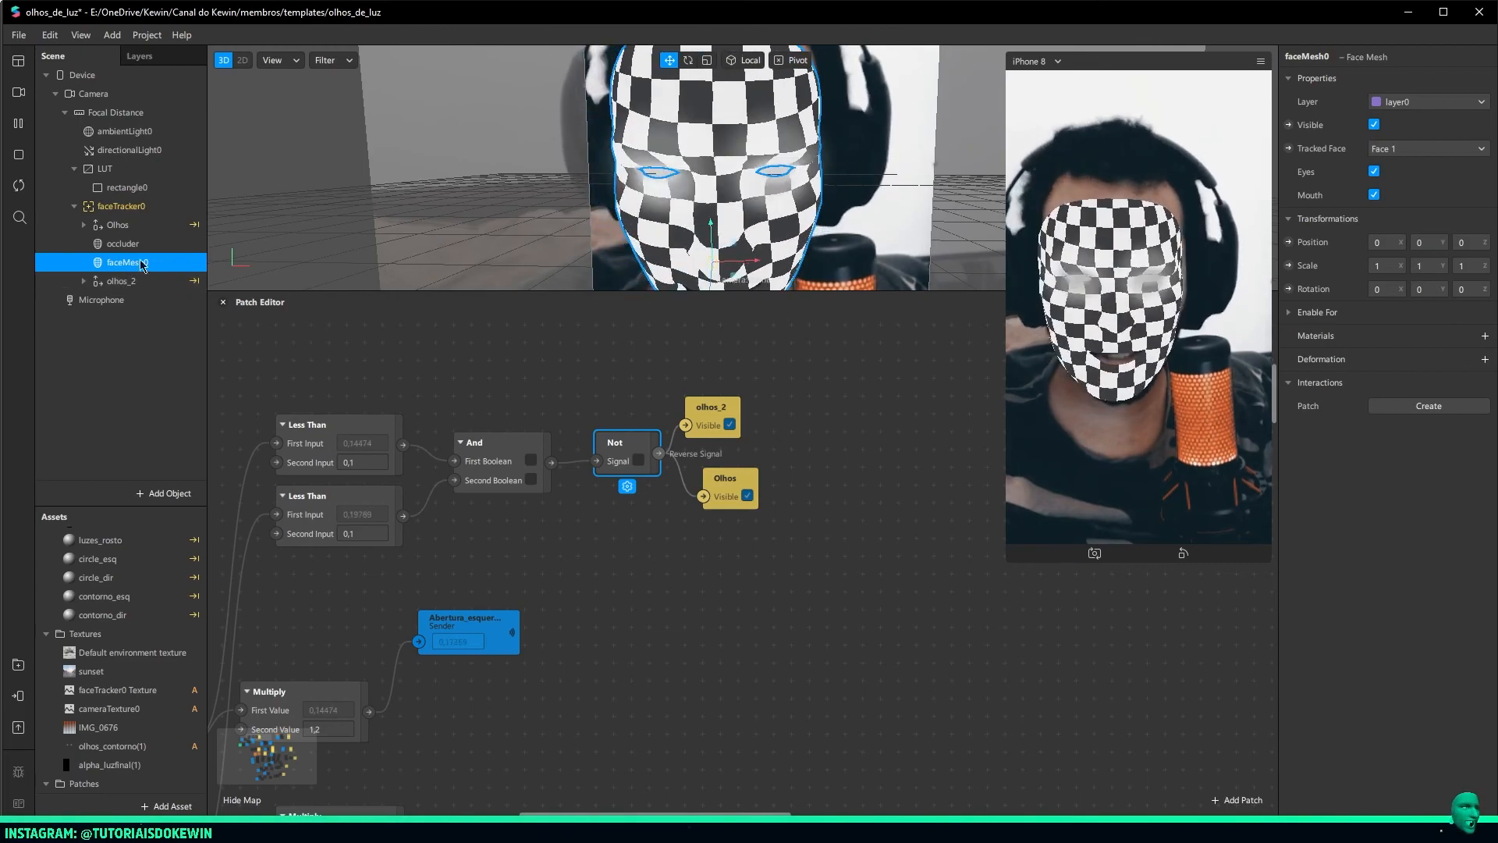
Create a new material for the new face mesh and name it retouch
{"action": "left_click", "coordinate": [1485, 335]}
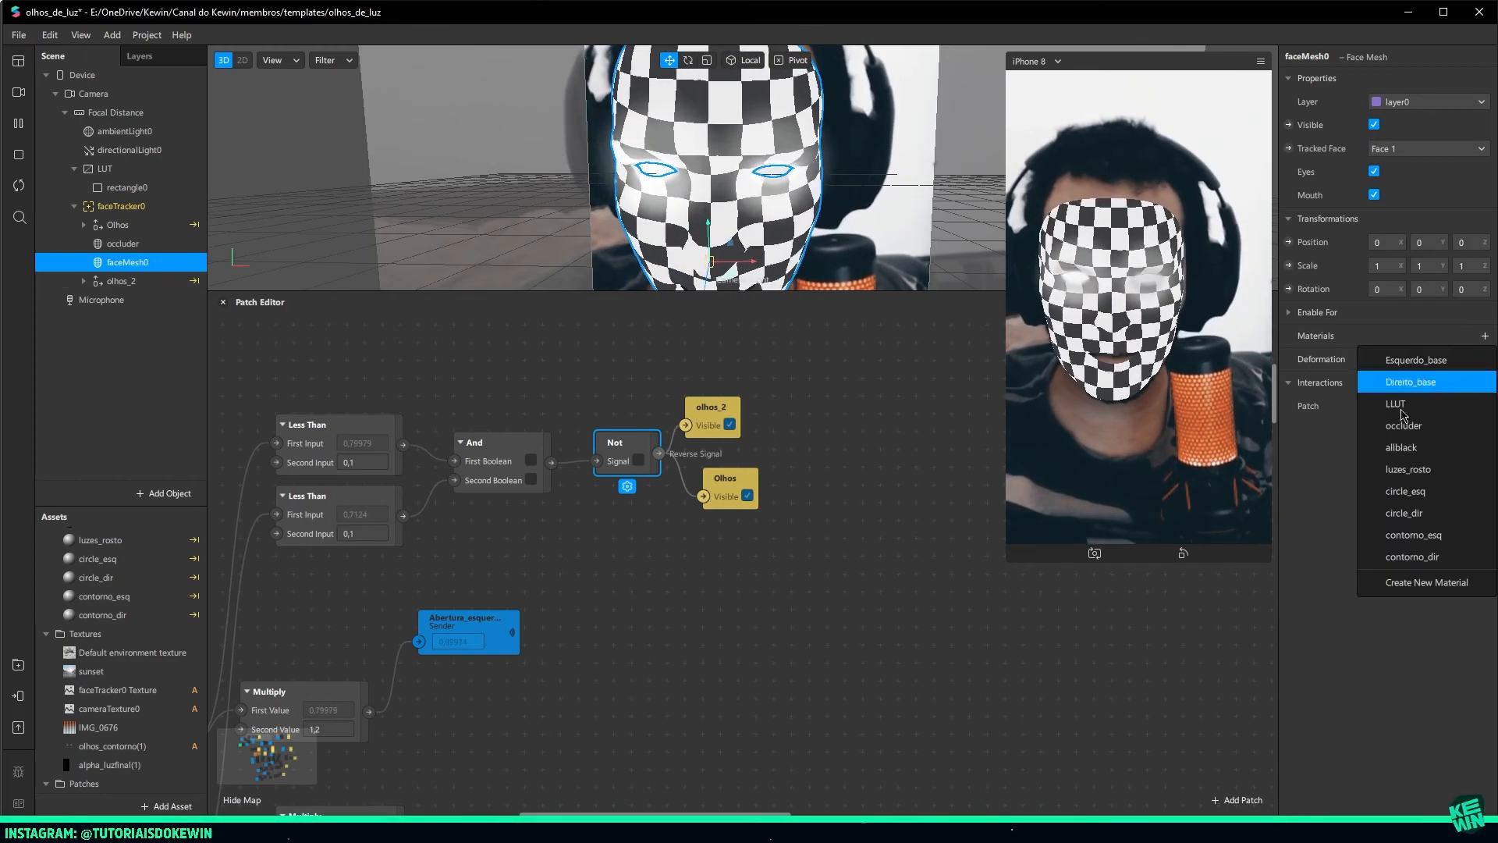
{"action": "left_click", "coordinate": [1406, 583]}
{"action": "double_click", "coordinate": [97, 633]}
{"action": "type", "text": "re"}
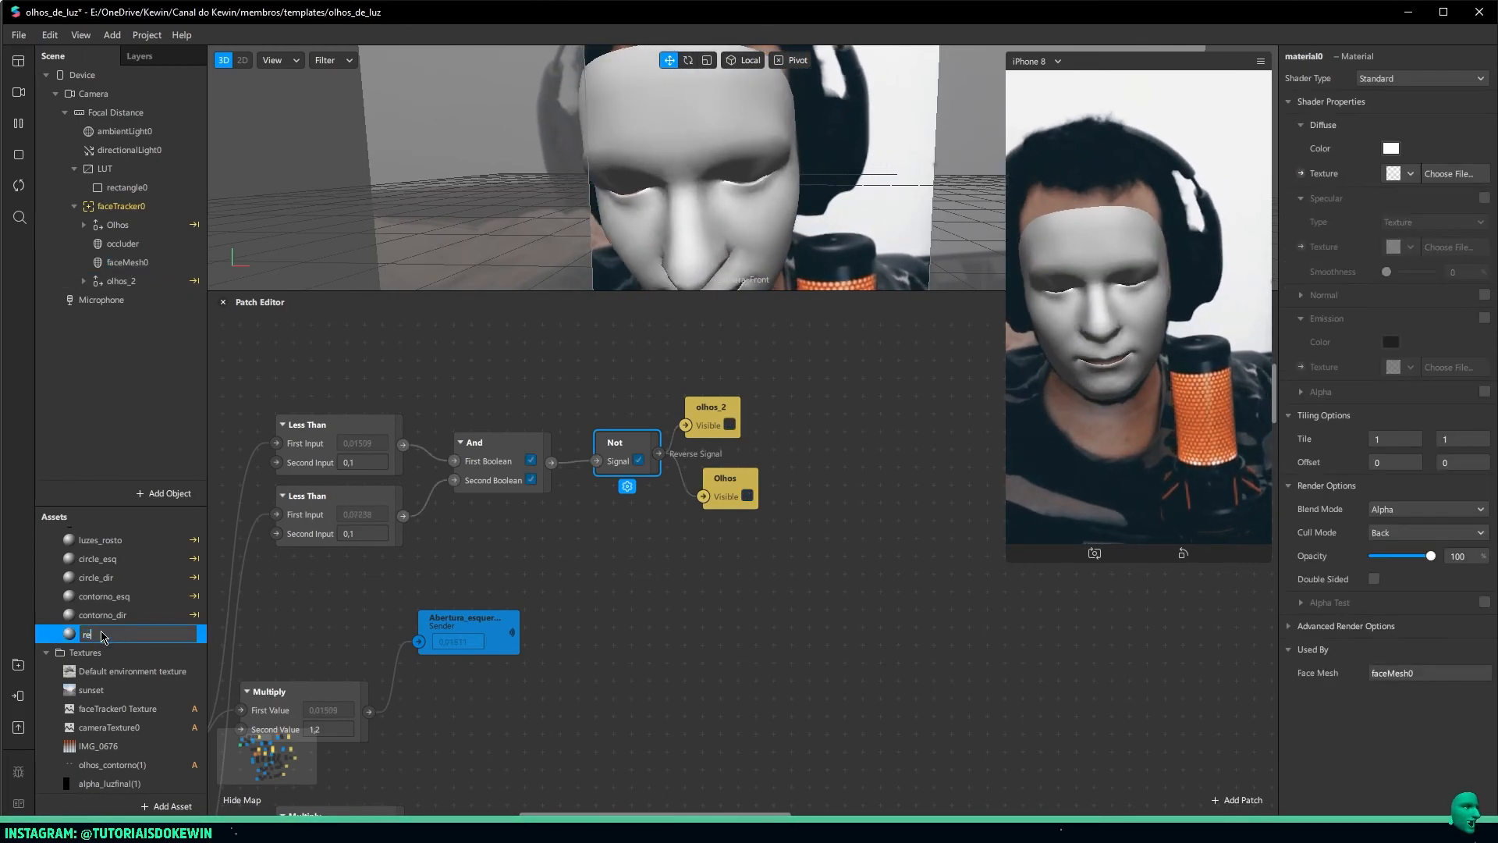
{"action": "type", "text": "touch"}
Set the retouch material's shader type to Retouching with skin smoothing at 30
{"action": "left_click", "coordinate": [1421, 78]}
{"action": "left_click", "coordinate": [1434, 167]}
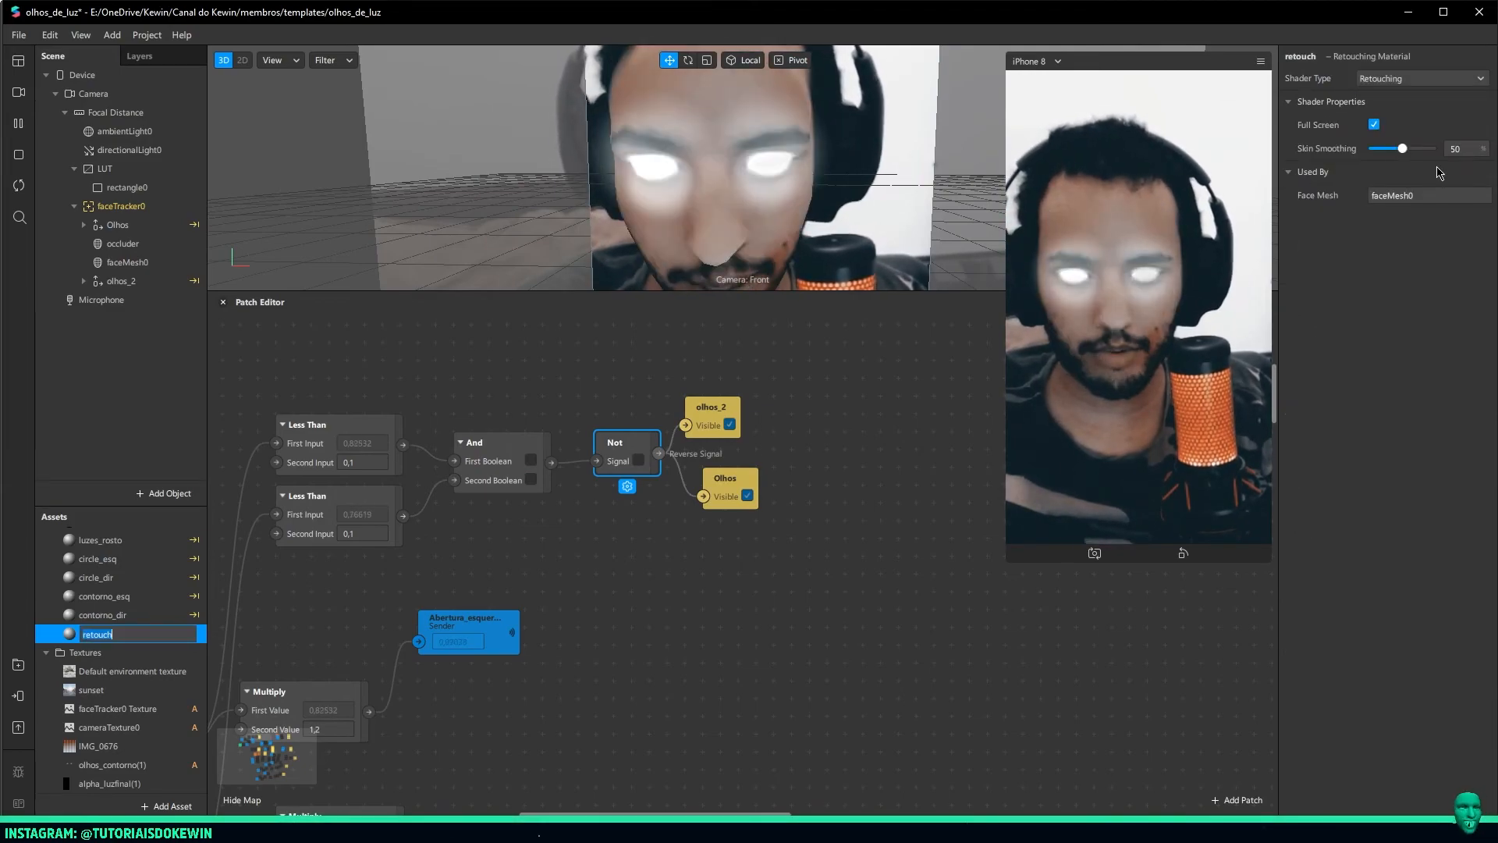
{"action": "left_click_drag", "start_coordinate": [1402, 149], "coordinate": [1382, 152]}
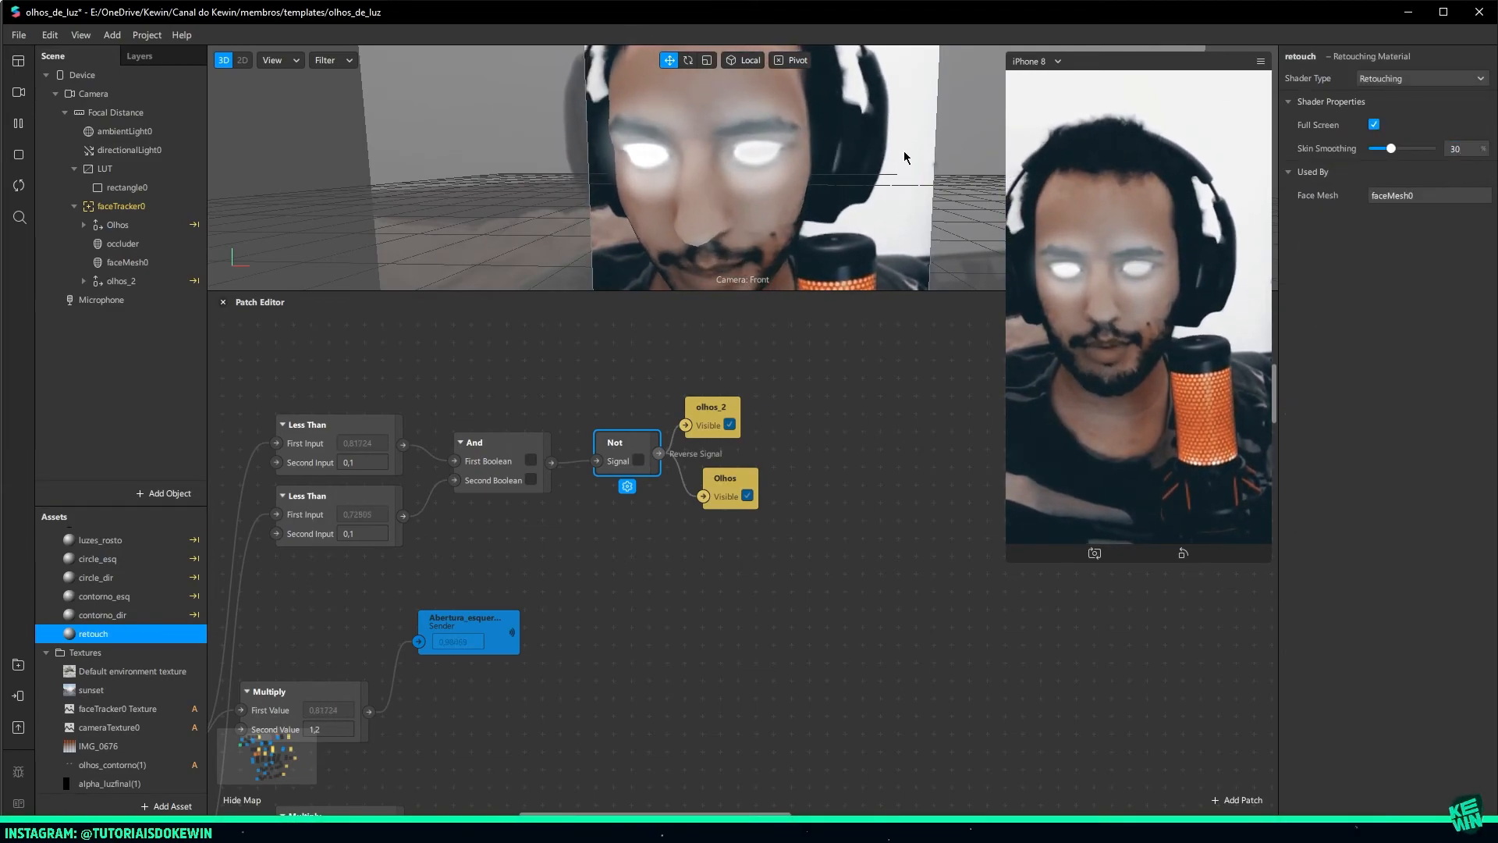
Rename the new face mesh as retouch and save the project
{"action": "double_click", "coordinate": [125, 262]}
{"action": "type", "text": "retouch"}
{"action": "key", "text": "Return"}
{"action": "key", "text": "ctrl+s"}
{"action": "left_click", "coordinate": [156, 344]}
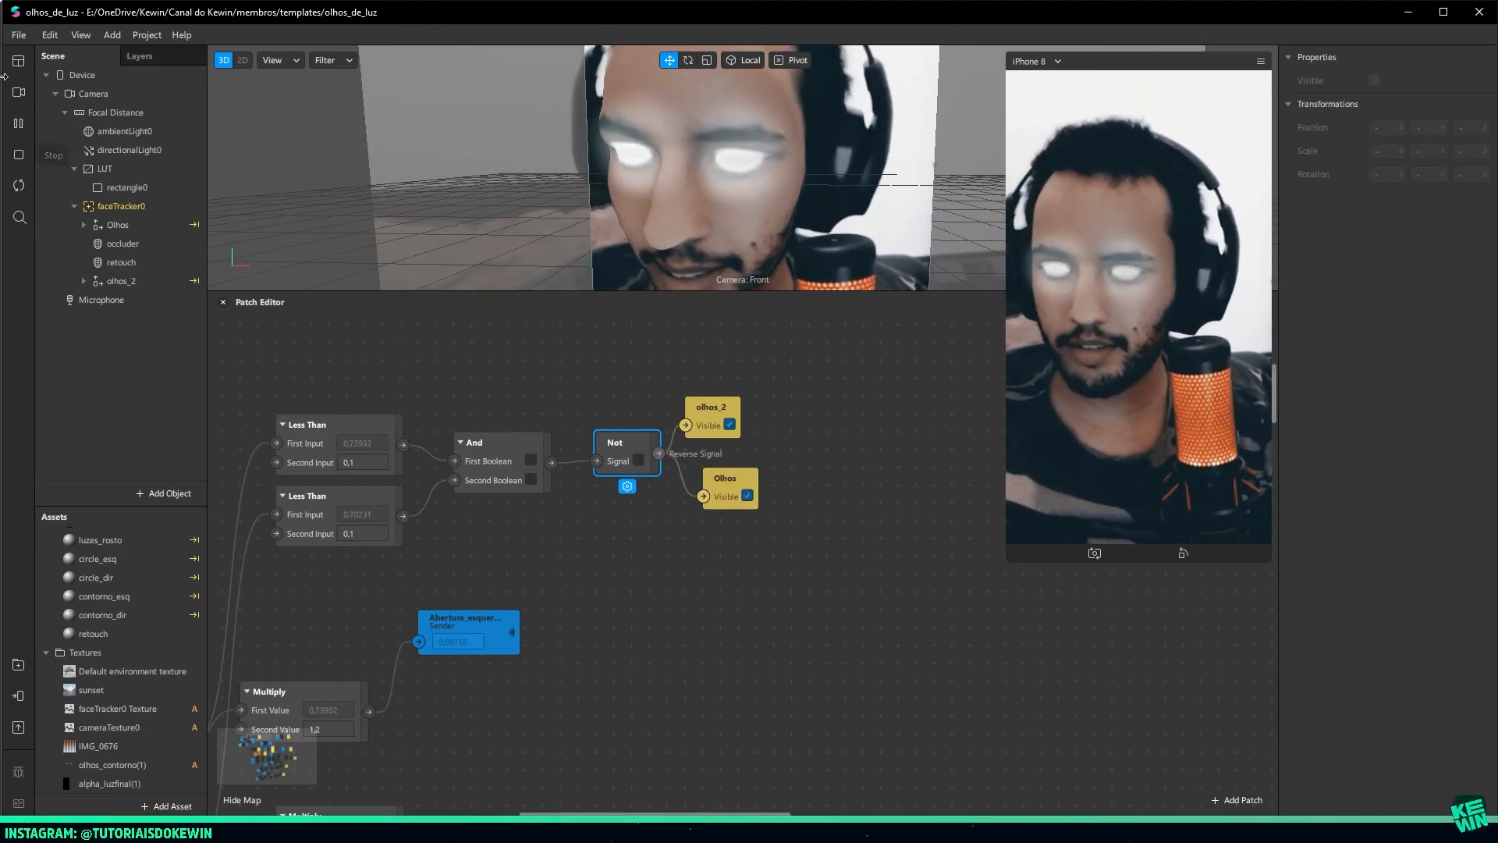
Switch the preview from the webcam to the real-time simulation video of the red-haired woman
{"action": "left_click", "coordinate": [19, 93]}
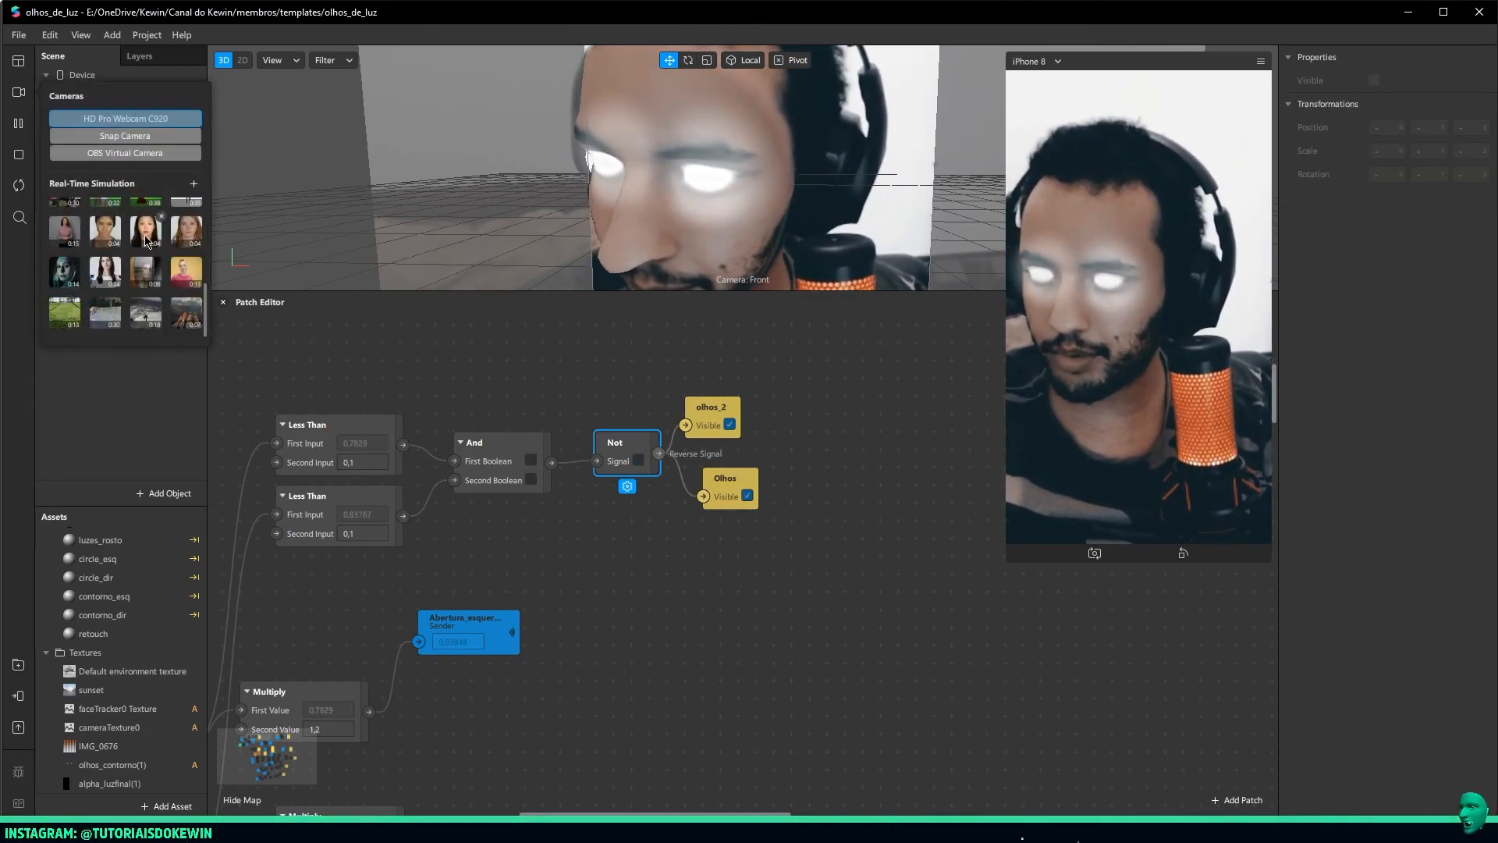
{"action": "left_click", "coordinate": [146, 233]}
{"action": "left_click", "coordinate": [189, 243]}
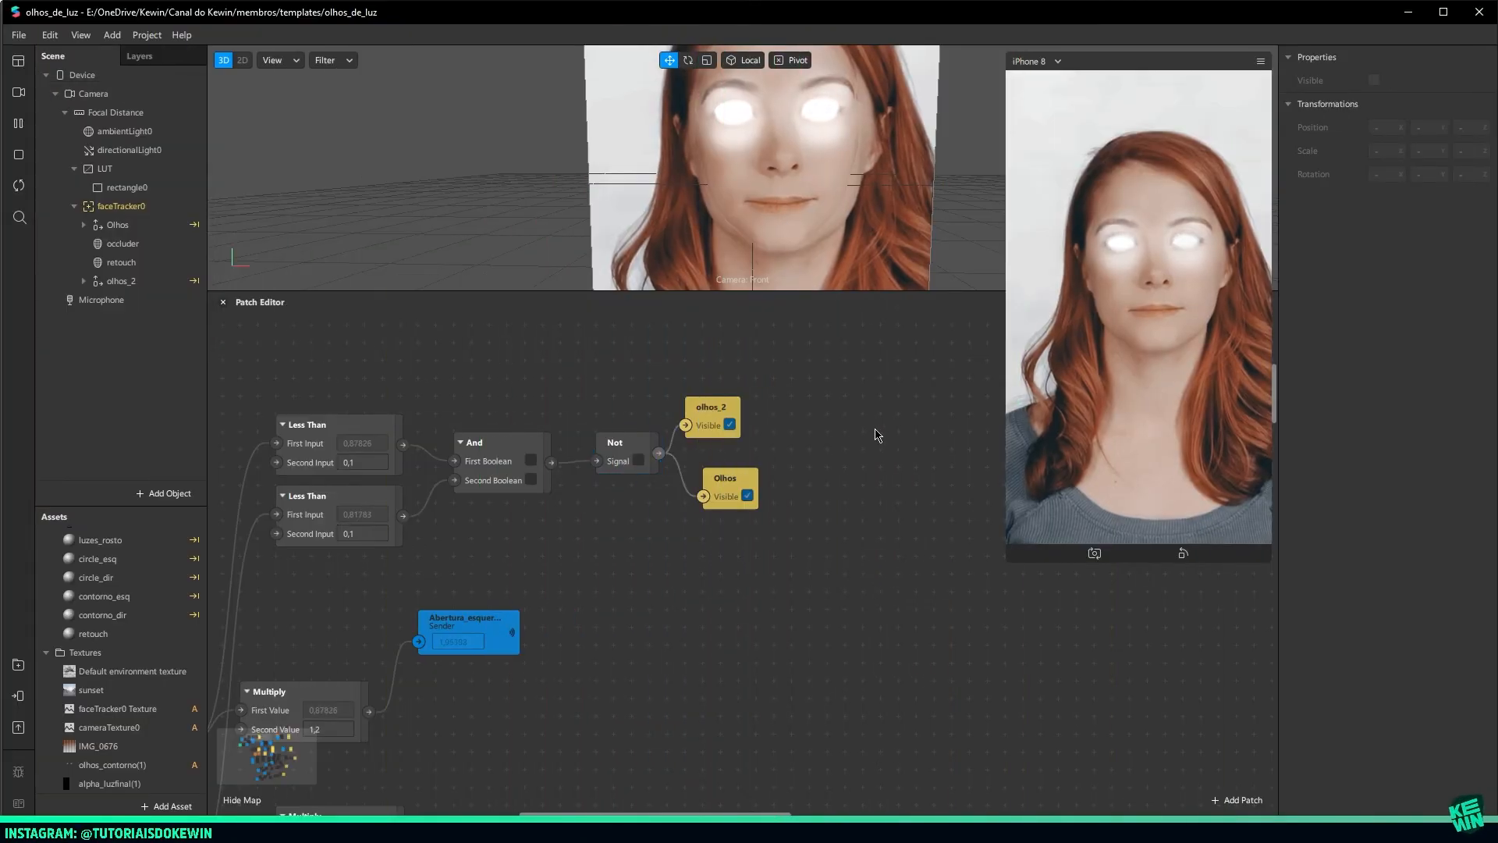
Review the patch graph from the contorno material connections back to the eyelid and colour Multiply patches
{"action": "middle_click_drag", "start_coordinate": [875, 430], "coordinate": [629, 502]}
{"action": "middle_click_drag", "start_coordinate": [832, 497], "coordinate": [448, 410]}
{"action": "middle_click_drag", "start_coordinate": [625, 464], "coordinate": [481, 508]}
{"action": "middle_click_drag", "start_coordinate": [1124, 650], "coordinate": [664, 563]}
{"action": "scroll", "coordinate": [666, 568], "scroll_direction": "down", "scroll_amount": 10}
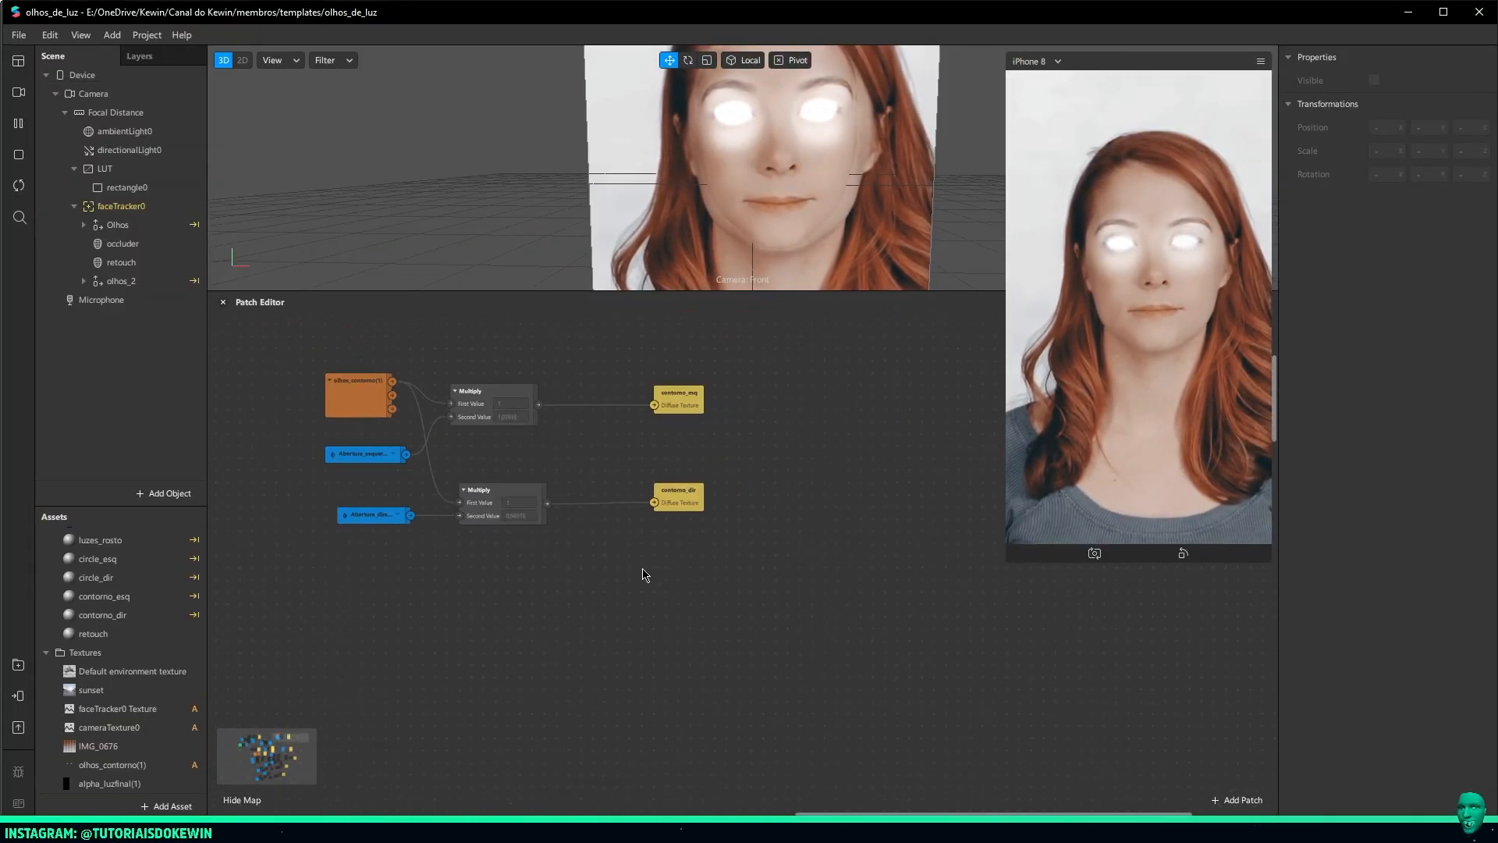
{"action": "scroll", "coordinate": [685, 468], "scroll_direction": "up", "scroll_amount": 6}
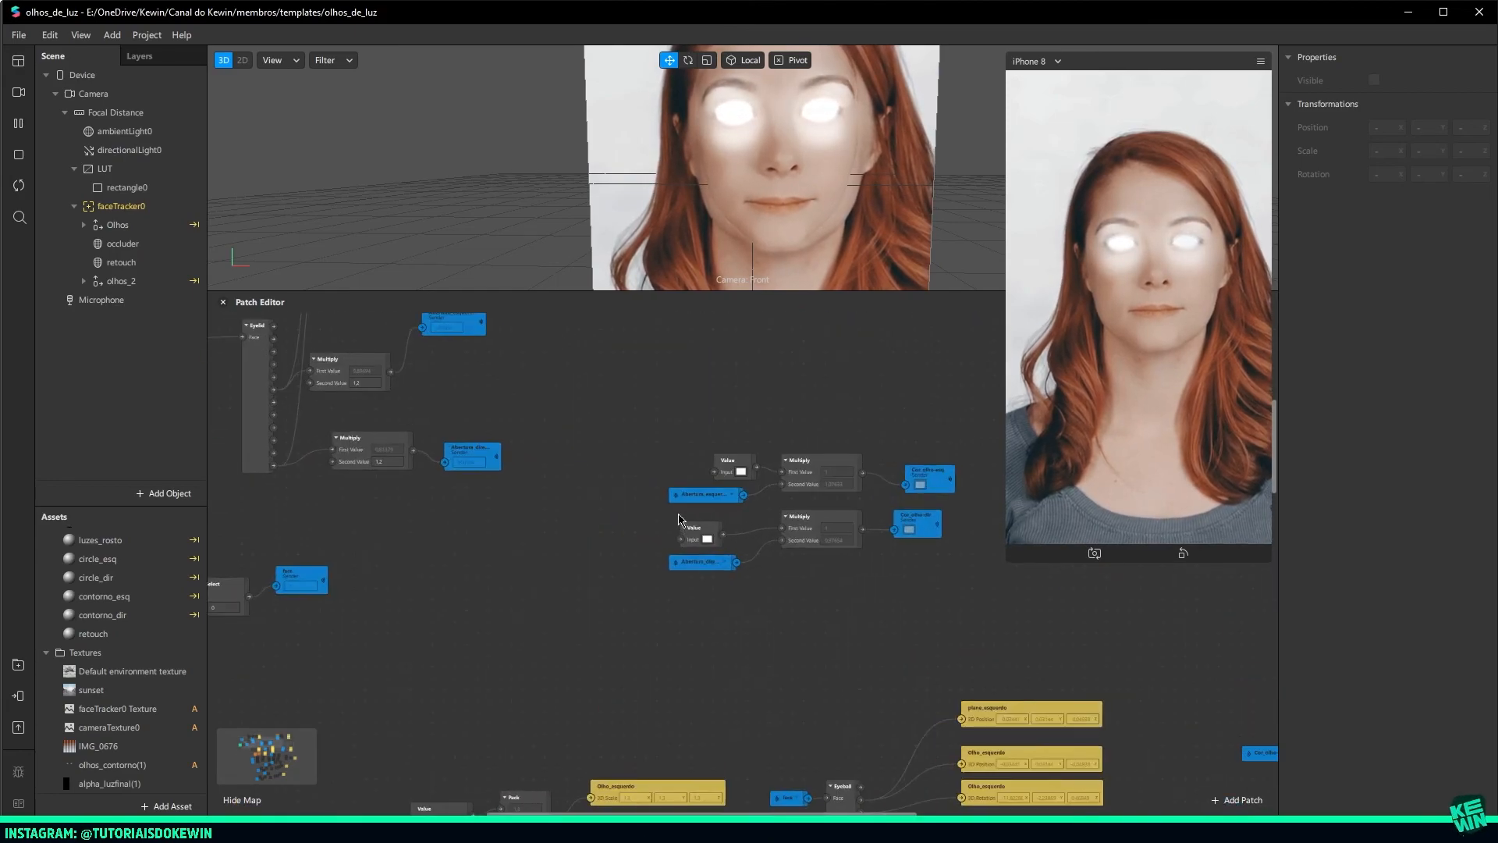
Import the Color Cycle patch asset from the AR Library into the project
{"action": "left_click", "coordinate": [17, 666]}
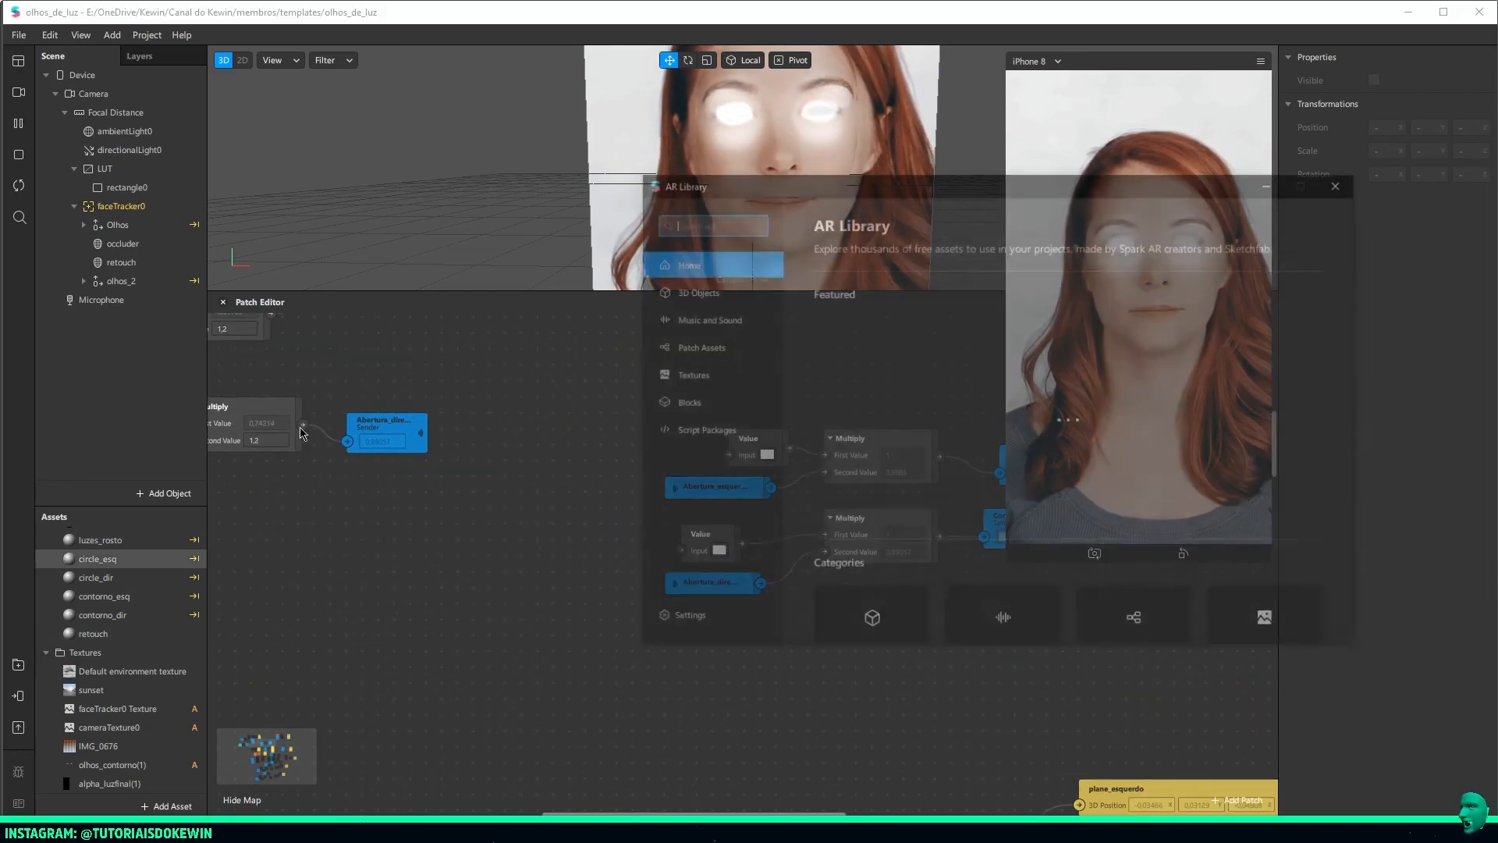
{"action": "type", "text": "color cycle"}
{"action": "key", "text": "Return"}
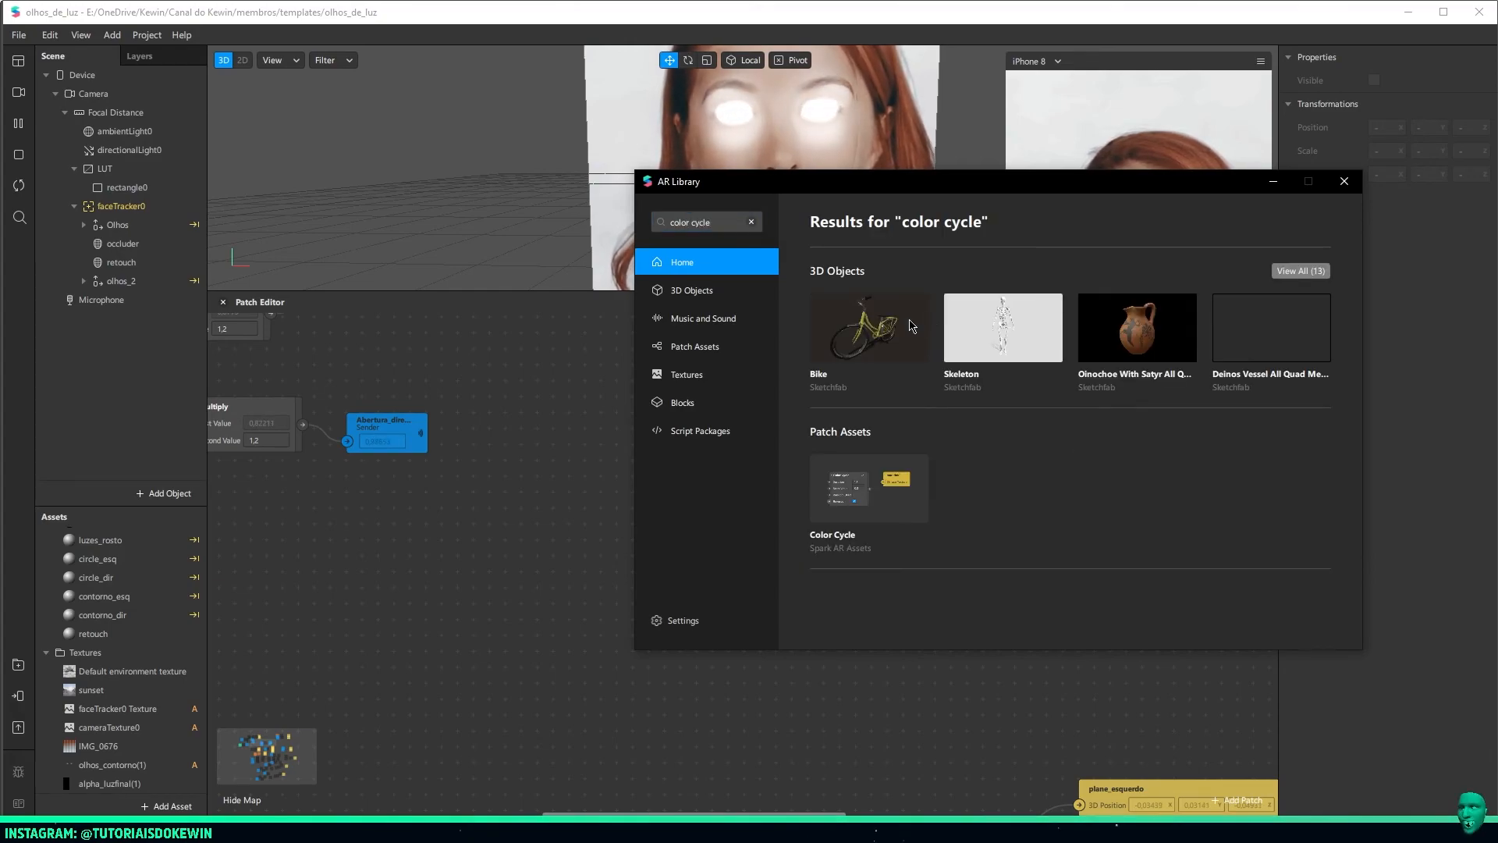
{"action": "left_click", "coordinate": [886, 515]}
{"action": "left_click", "coordinate": [1321, 256]}
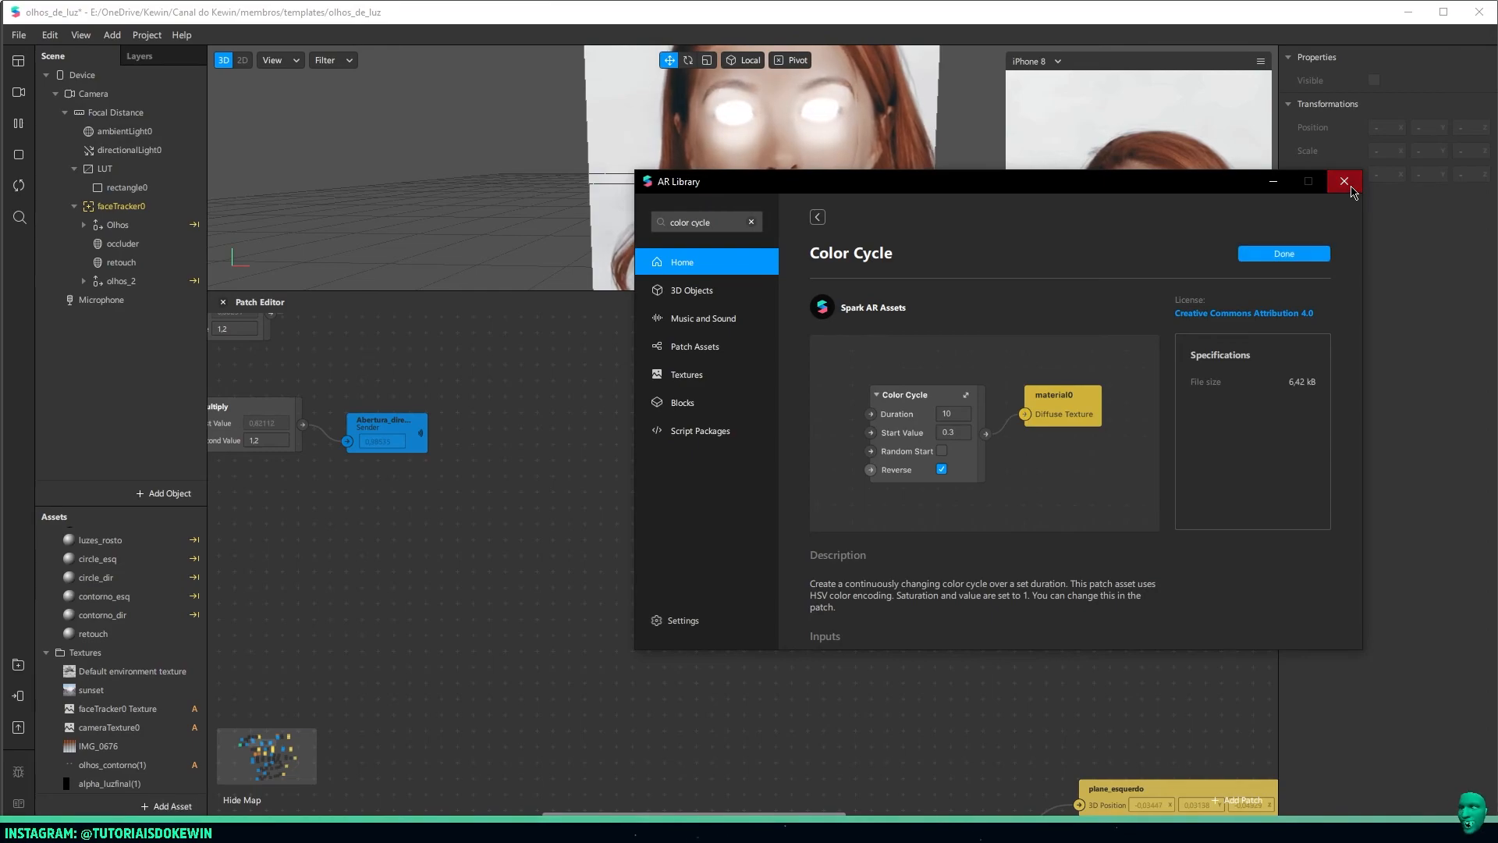
{"action": "left_click", "coordinate": [1344, 182]}
Place a Color Cycle patch with a duration of 3 in the graph and connect its colour output to both eyes' Value patches
{"action": "left_click_drag", "start_coordinate": [117, 793], "coordinate": [535, 590]}
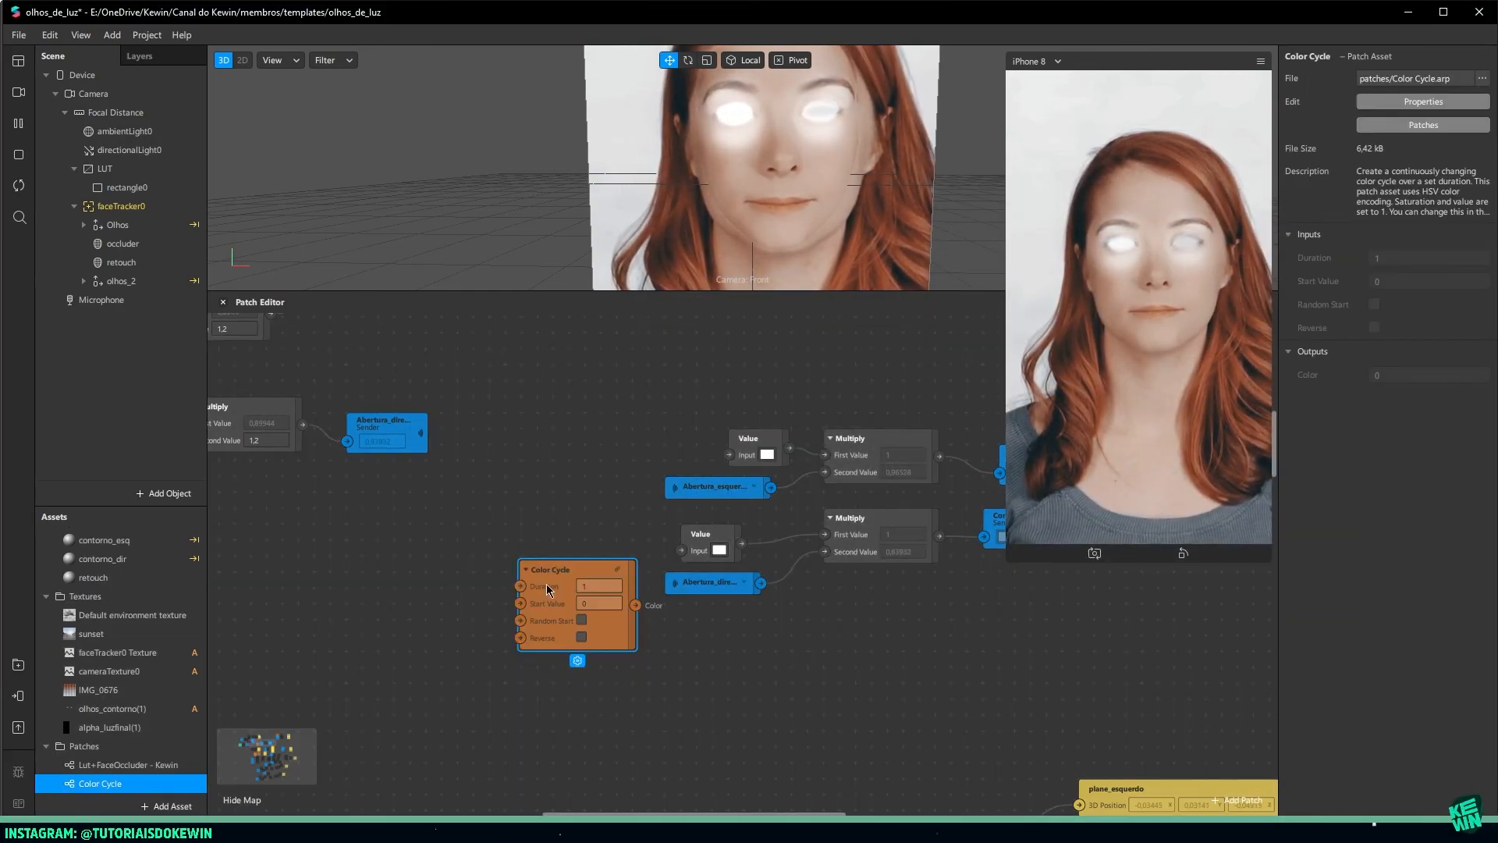
{"action": "left_click_drag", "start_coordinate": [638, 614], "coordinate": [680, 553]}
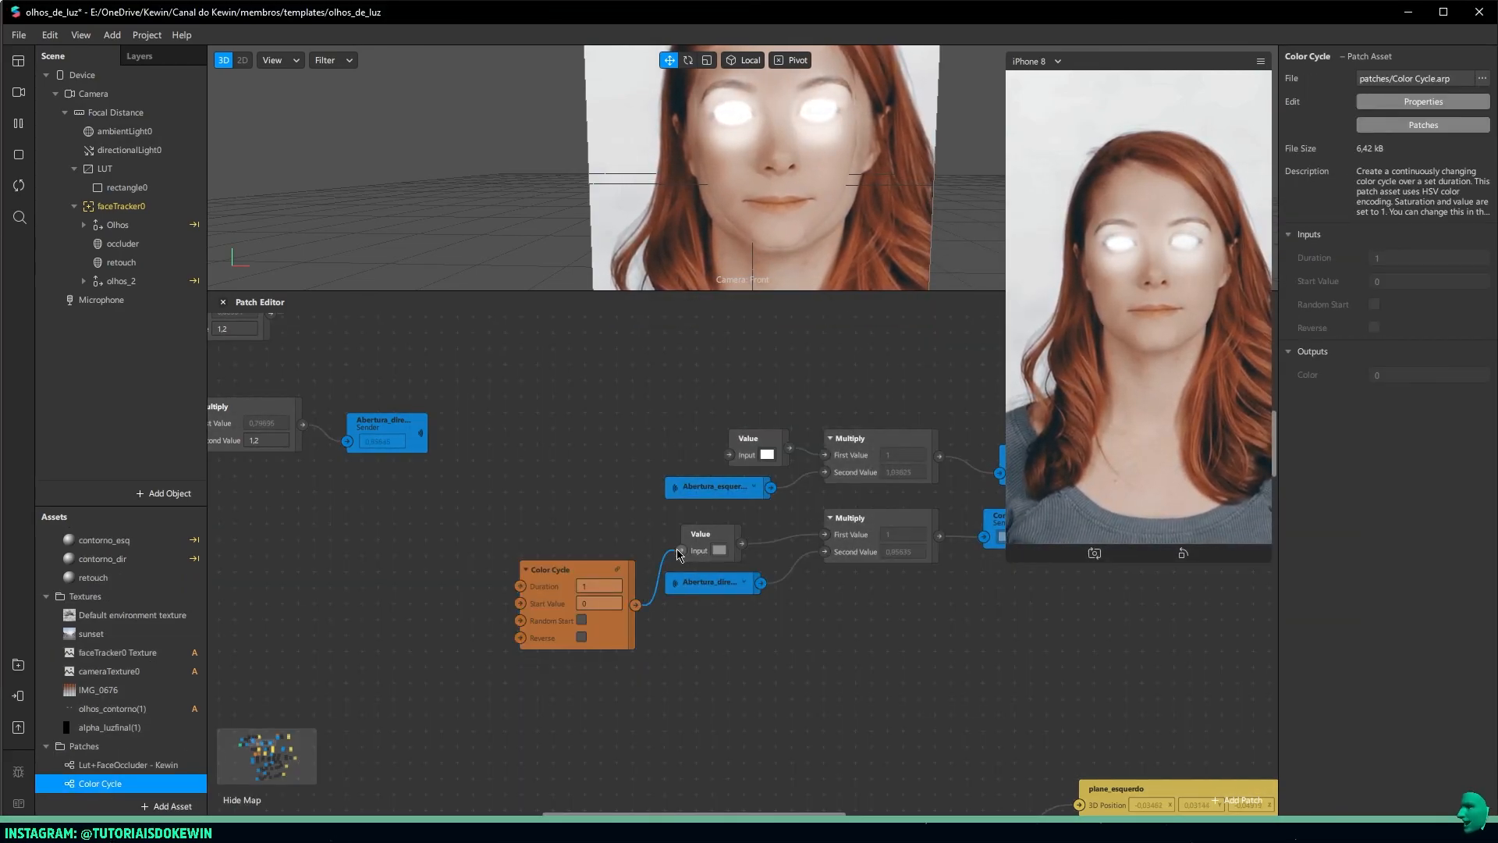
{"action": "middle_click_drag", "start_coordinate": [604, 562], "coordinate": [579, 533]}
{"action": "left_click_drag", "start_coordinate": [529, 550], "coordinate": [498, 514]}
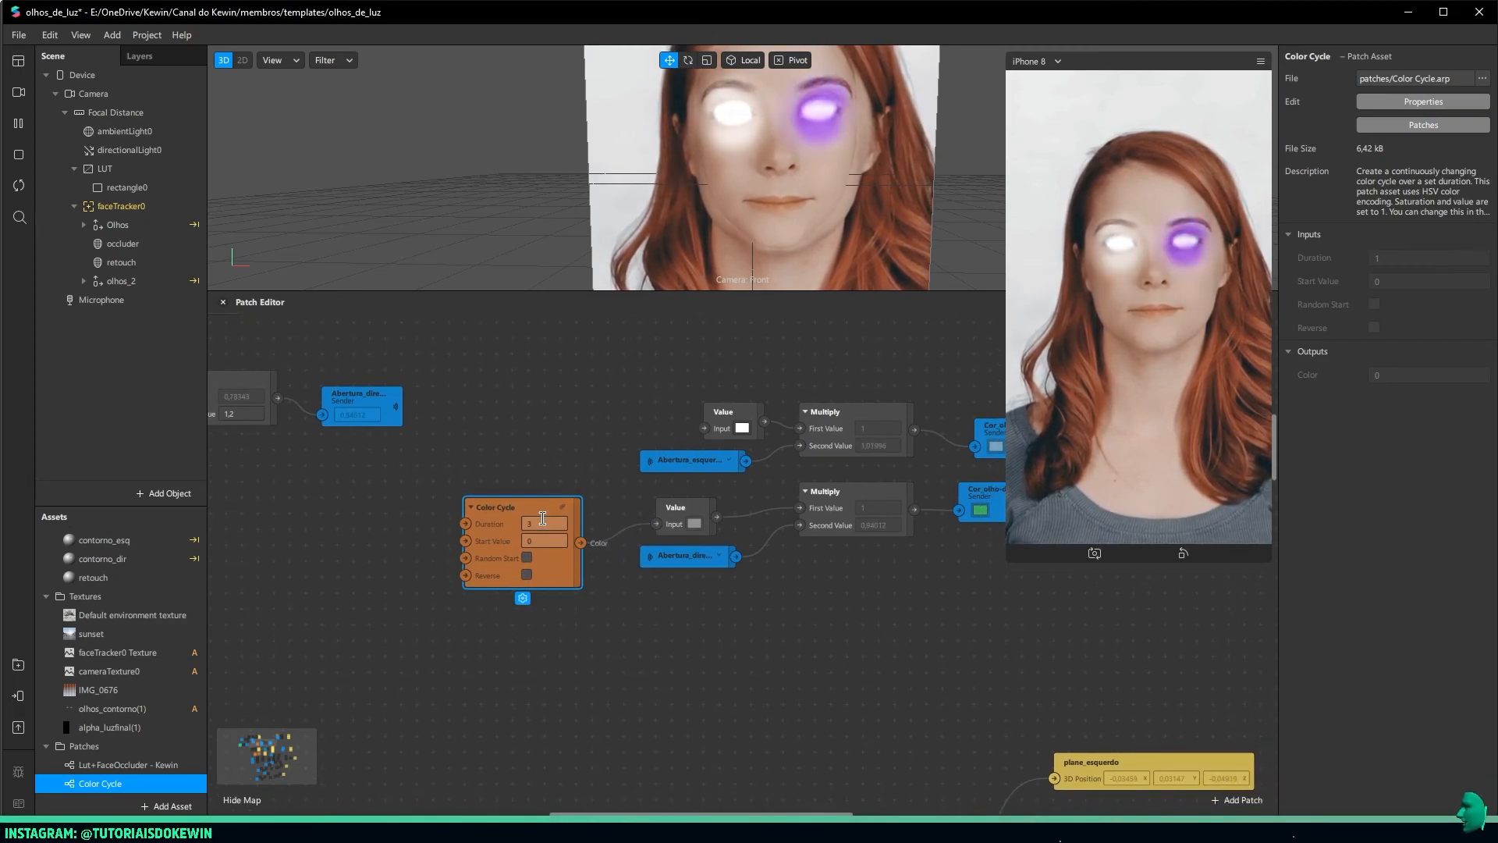
{"action": "left_click_drag", "start_coordinate": [489, 527], "coordinate": [473, 559]}
{"action": "left_click_drag", "start_coordinate": [564, 575], "coordinate": [701, 447]}
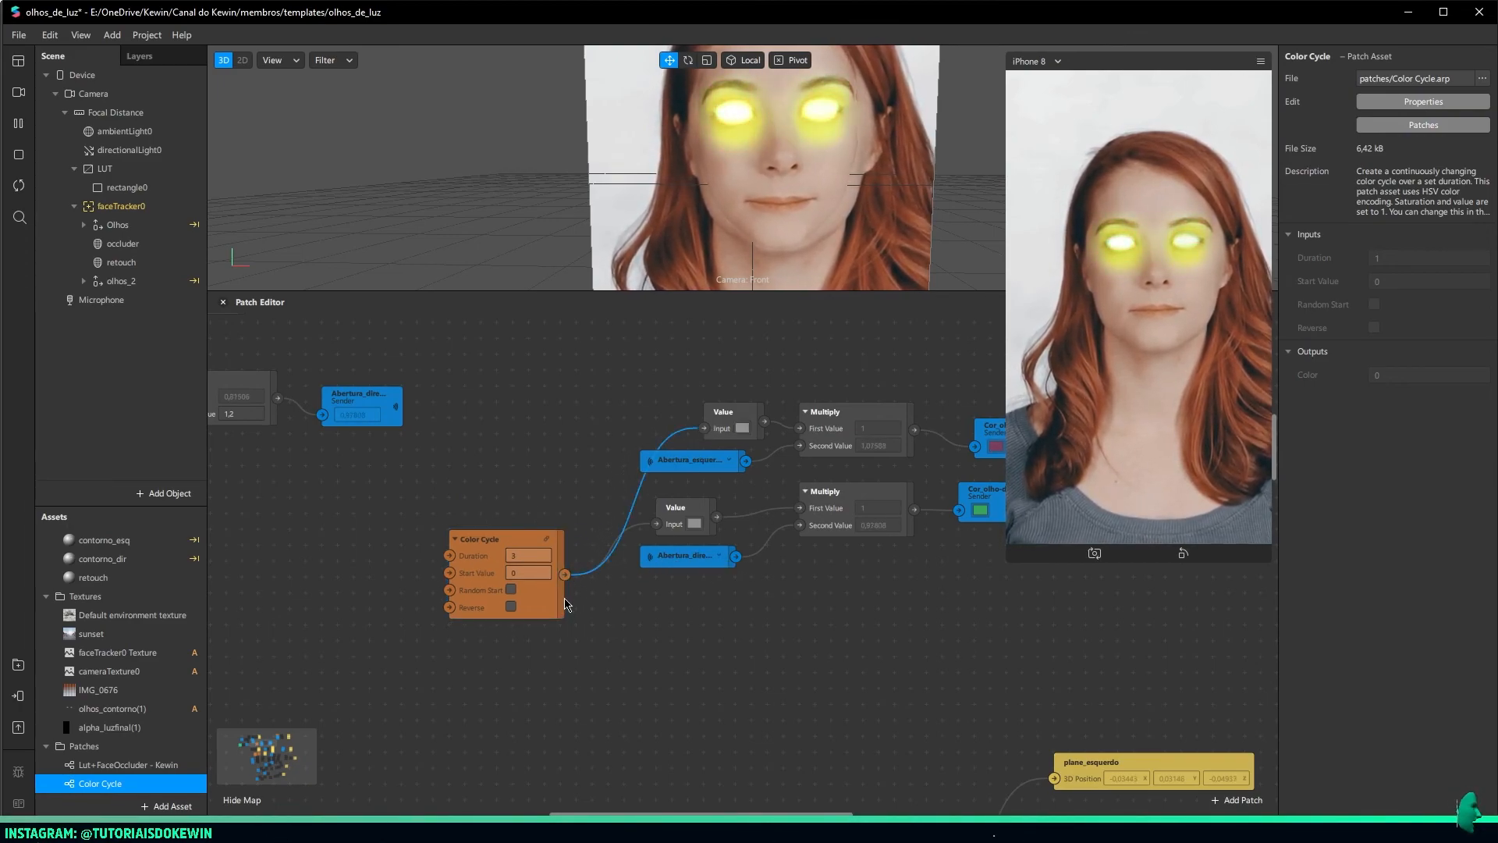
Expand the olhos_2 group and toggle the visibility of the luzes face mesh to check its contribution to the glow
{"action": "left_click", "coordinate": [84, 280]}
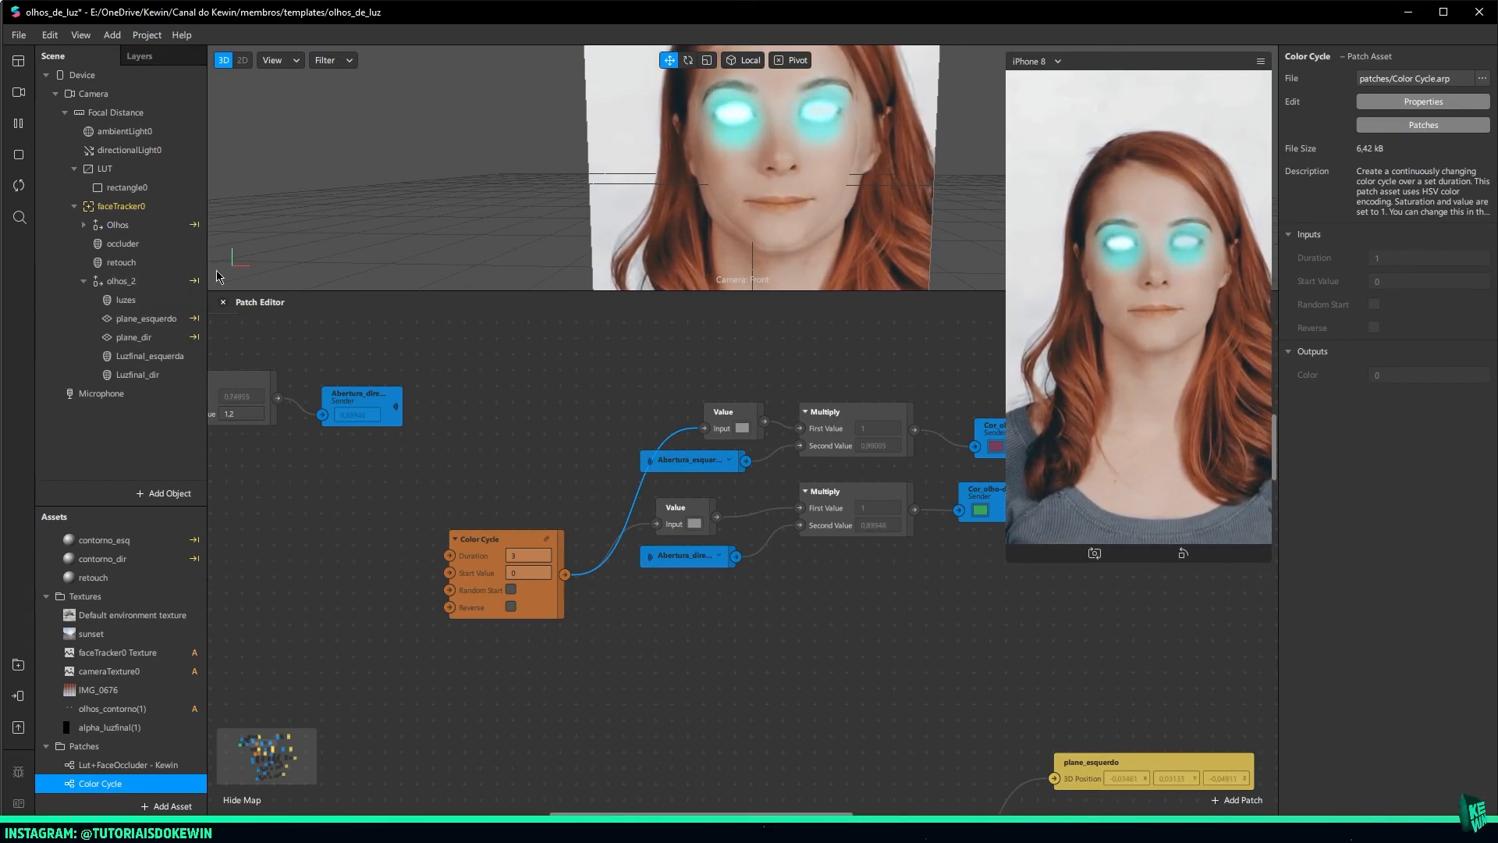
{"action": "left_click", "coordinate": [129, 303]}
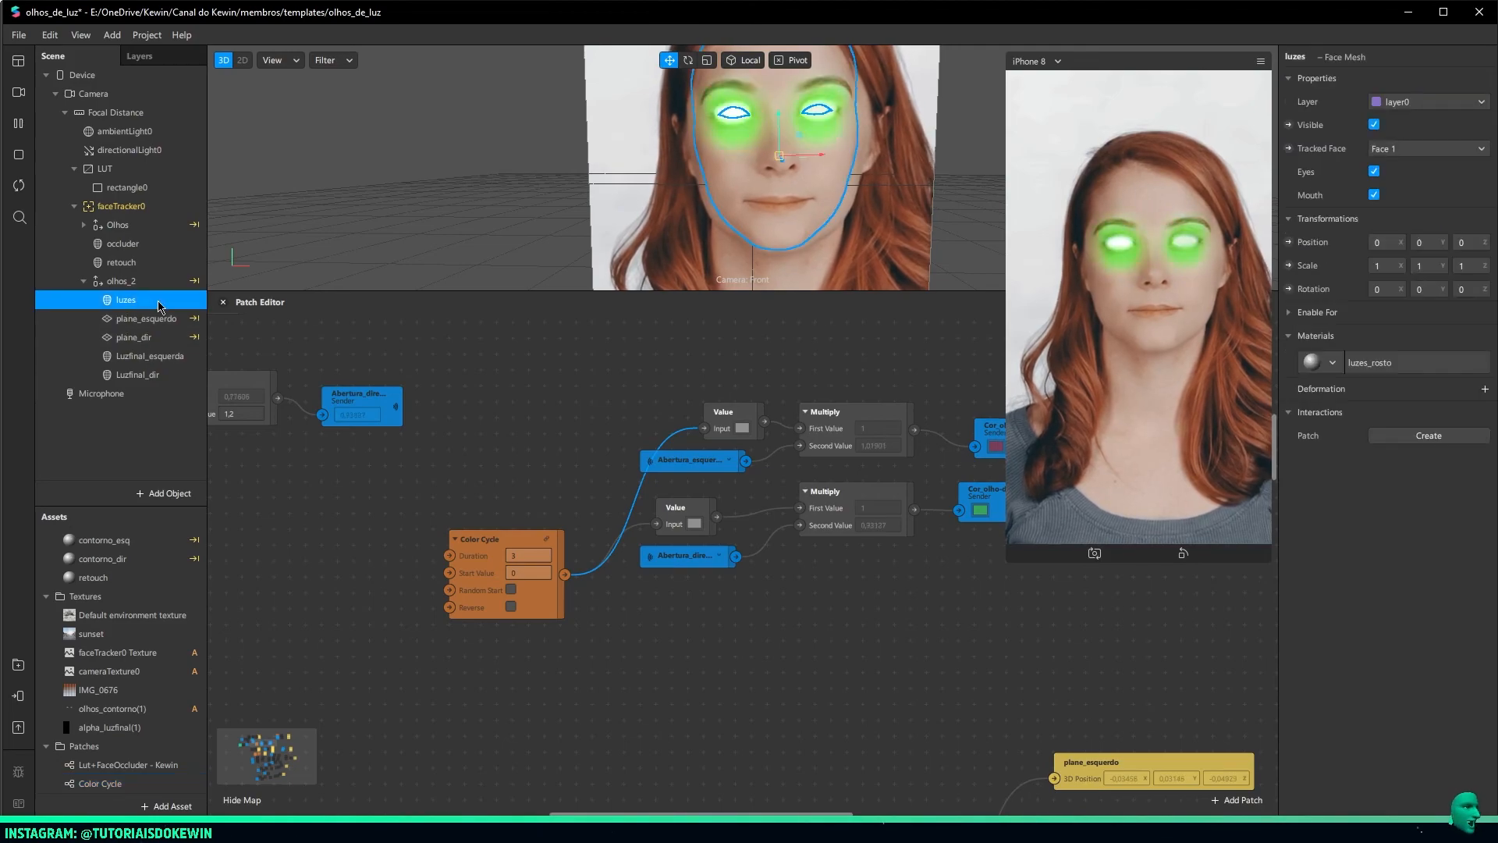
{"action": "left_click", "coordinate": [1371, 127]}
Set the opacity of the contorno_esq and contorno_dir materials on the two Luzfinal meshes to 50%
{"action": "left_click", "coordinate": [142, 355]}
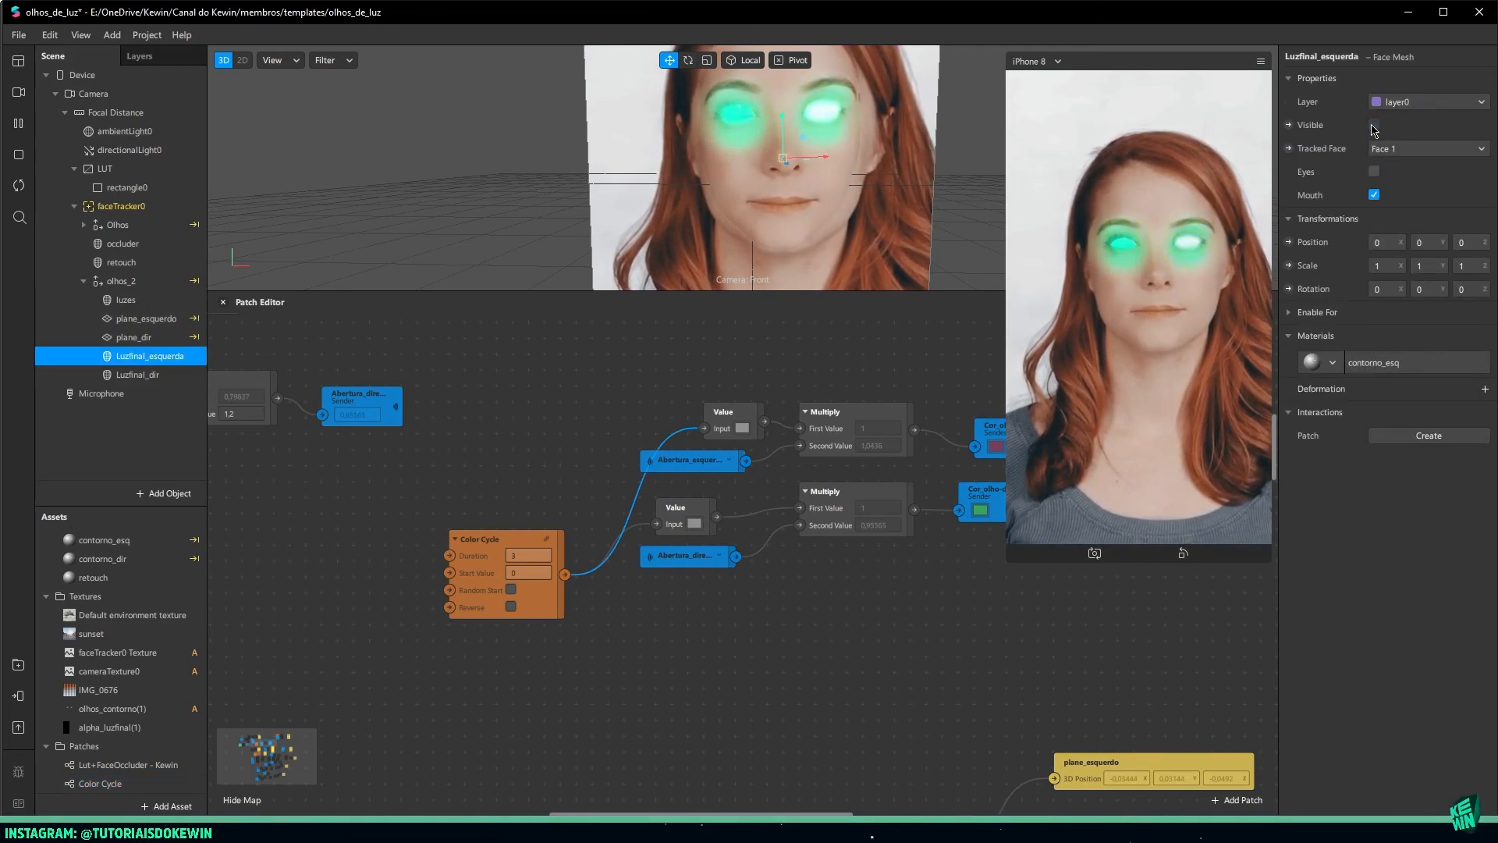
{"action": "left_click", "coordinate": [1377, 362]}
{"action": "left_click_drag", "start_coordinate": [1439, 437], "coordinate": [1395, 431]}
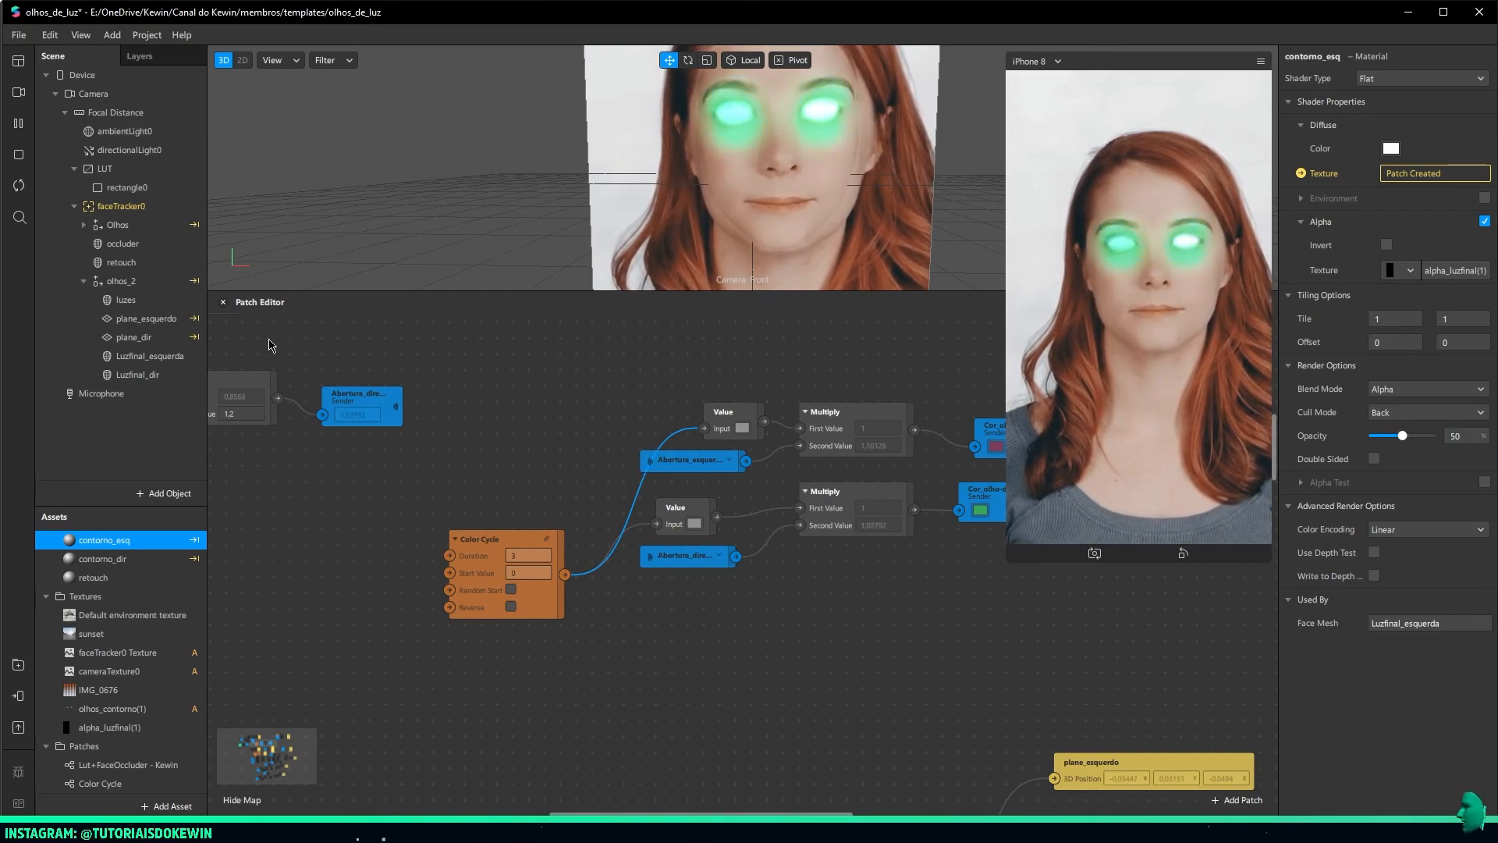
{"action": "left_click", "coordinate": [140, 372]}
{"action": "left_click", "coordinate": [1391, 361]}
{"action": "left_click_drag", "start_coordinate": [1472, 434], "coordinate": [1399, 417]}
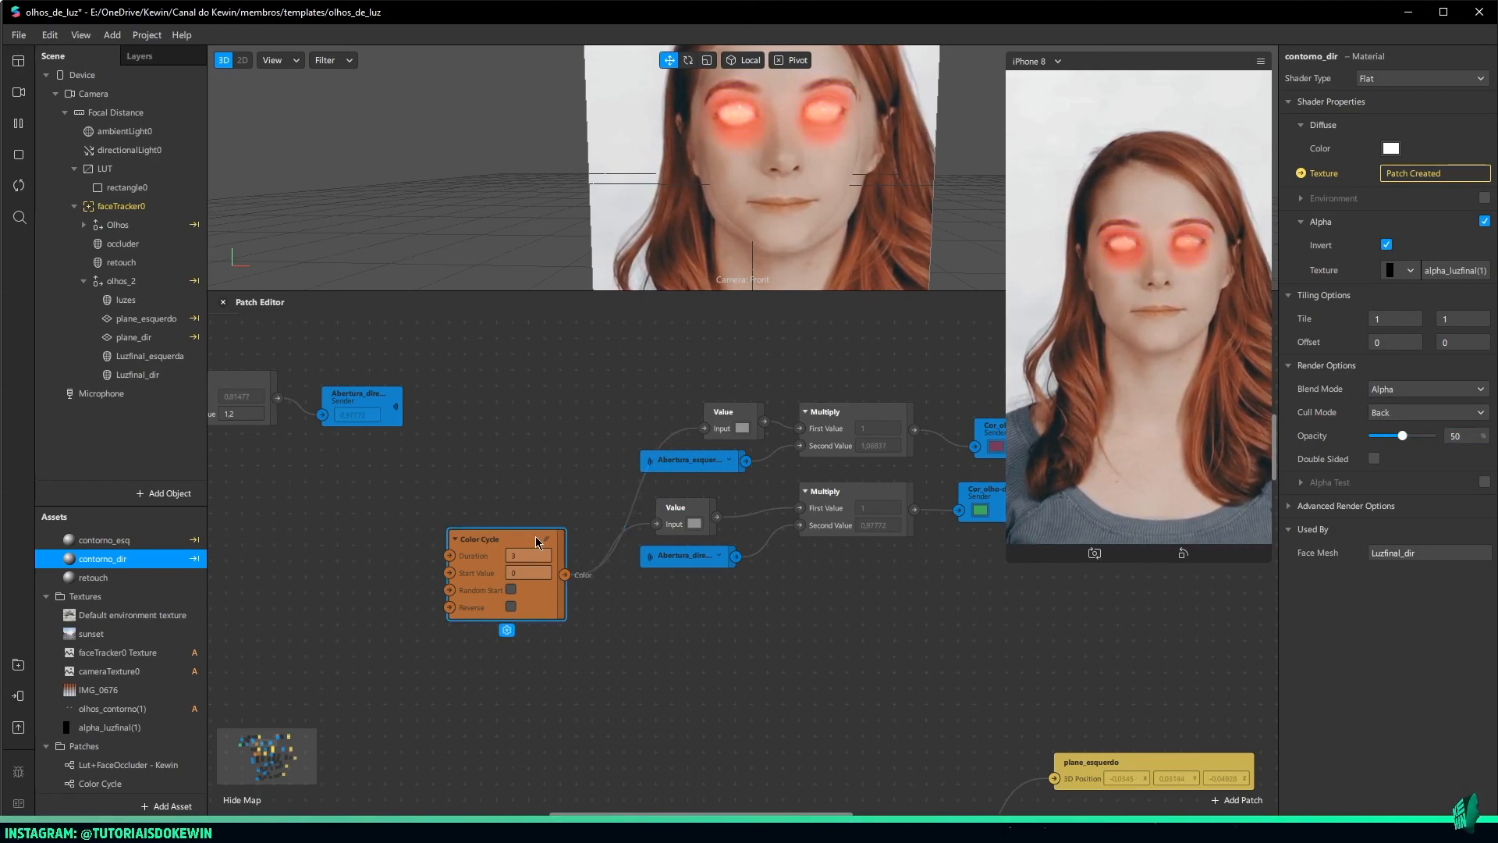
Delete the Color Cycle patch from the graph and shift the eye colour patches aside to make room before them
{"action": "left_click_drag", "start_coordinate": [537, 542], "coordinate": [521, 490]}
{"action": "key", "text": "Delete"}
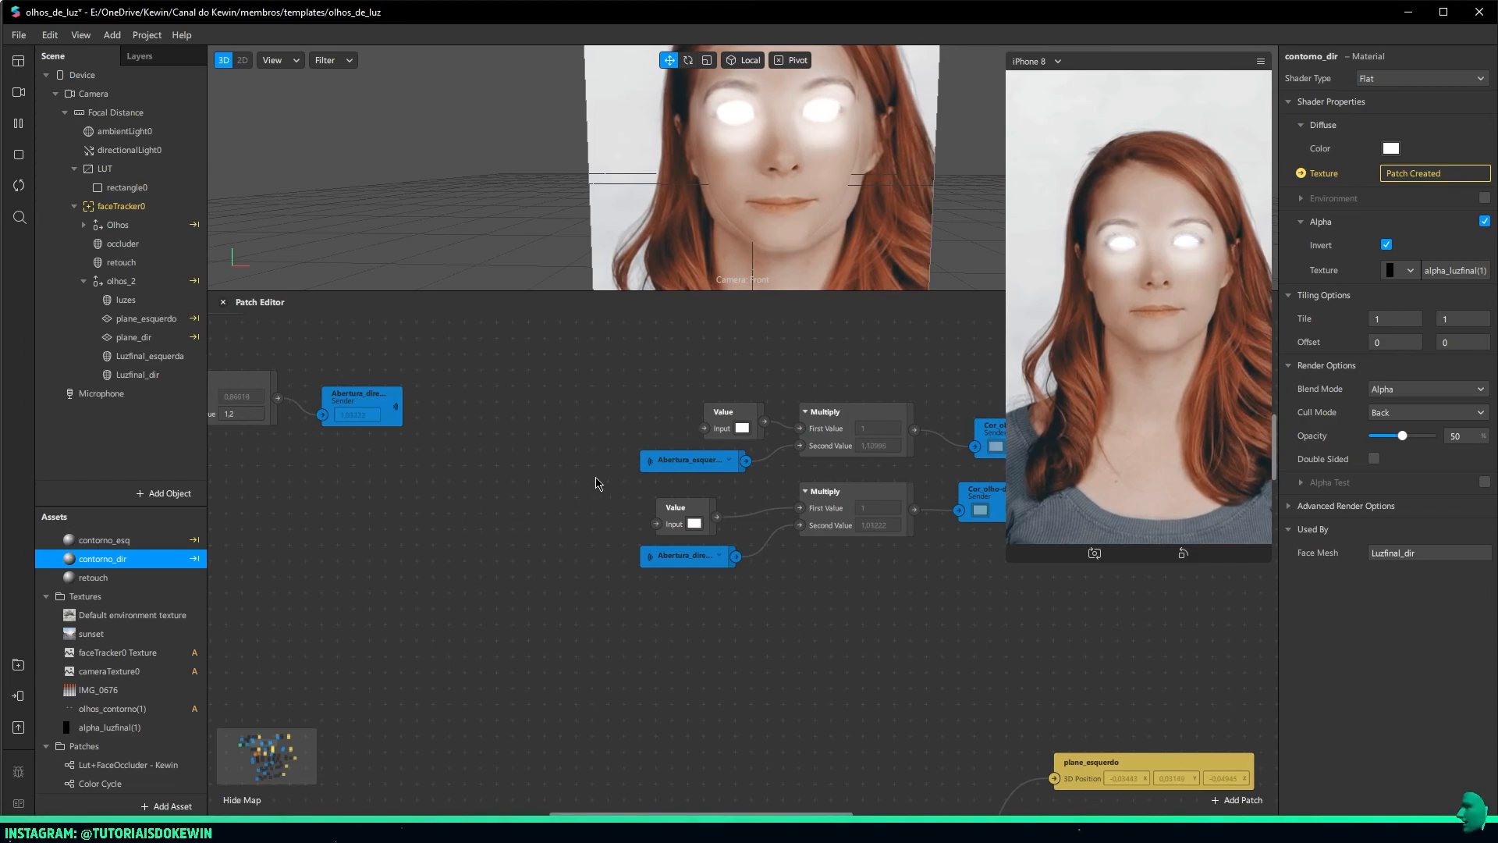
{"action": "scroll", "coordinate": [755, 429], "scroll_direction": "down", "scroll_amount": 3}
{"action": "left_click_drag", "start_coordinate": [785, 411], "coordinate": [472, 600]}
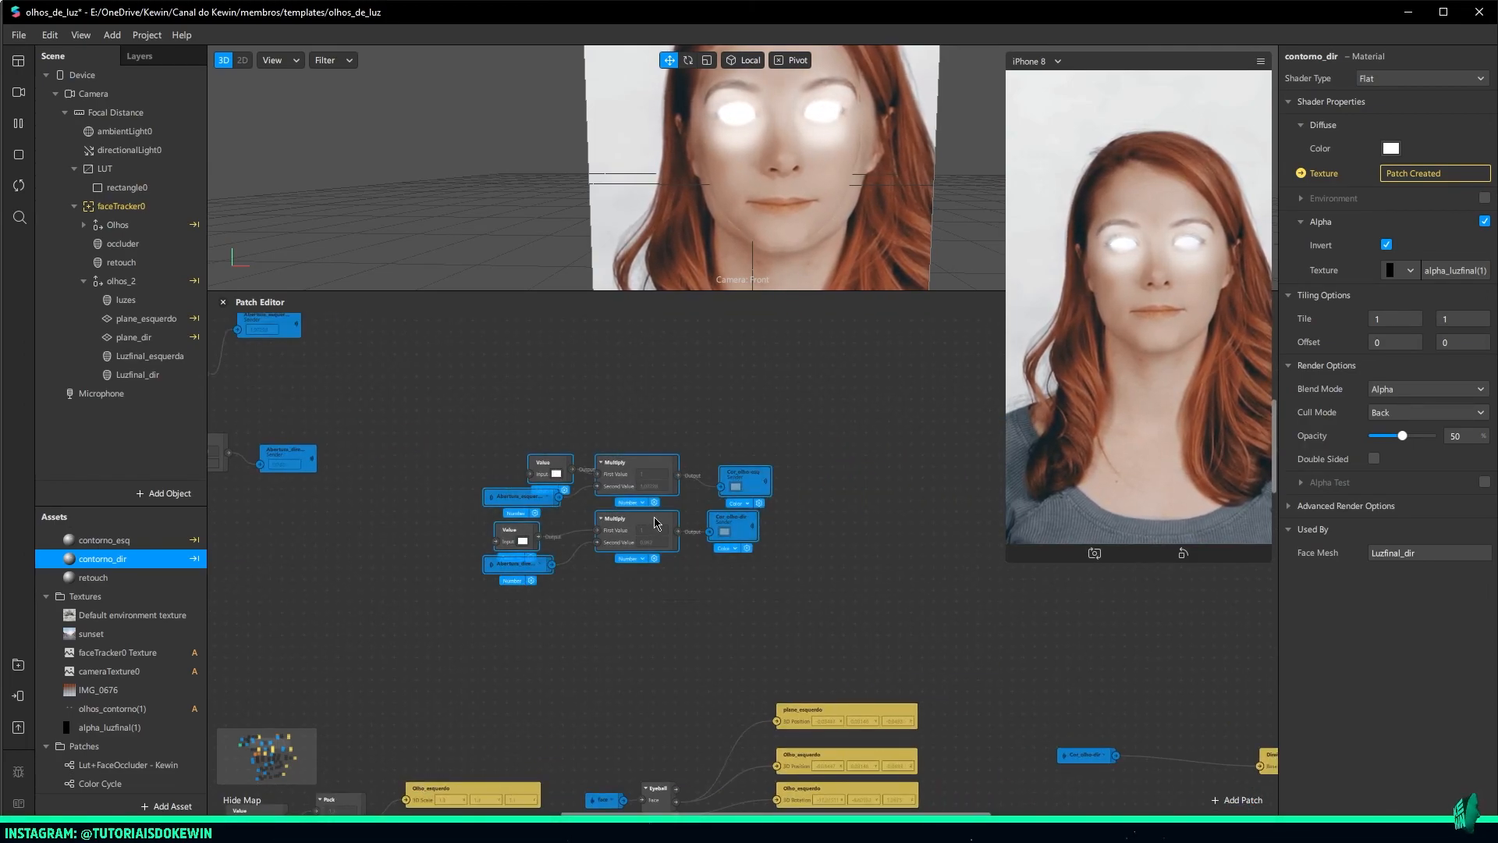
{"action": "left_click_drag", "start_coordinate": [628, 518], "coordinate": [953, 473]}
Add an Option Picker patch ahead of the eye colour patches and set its value type to Color
{"action": "double_click", "coordinate": [630, 422]}
{"action": "type", "text": "optio"}
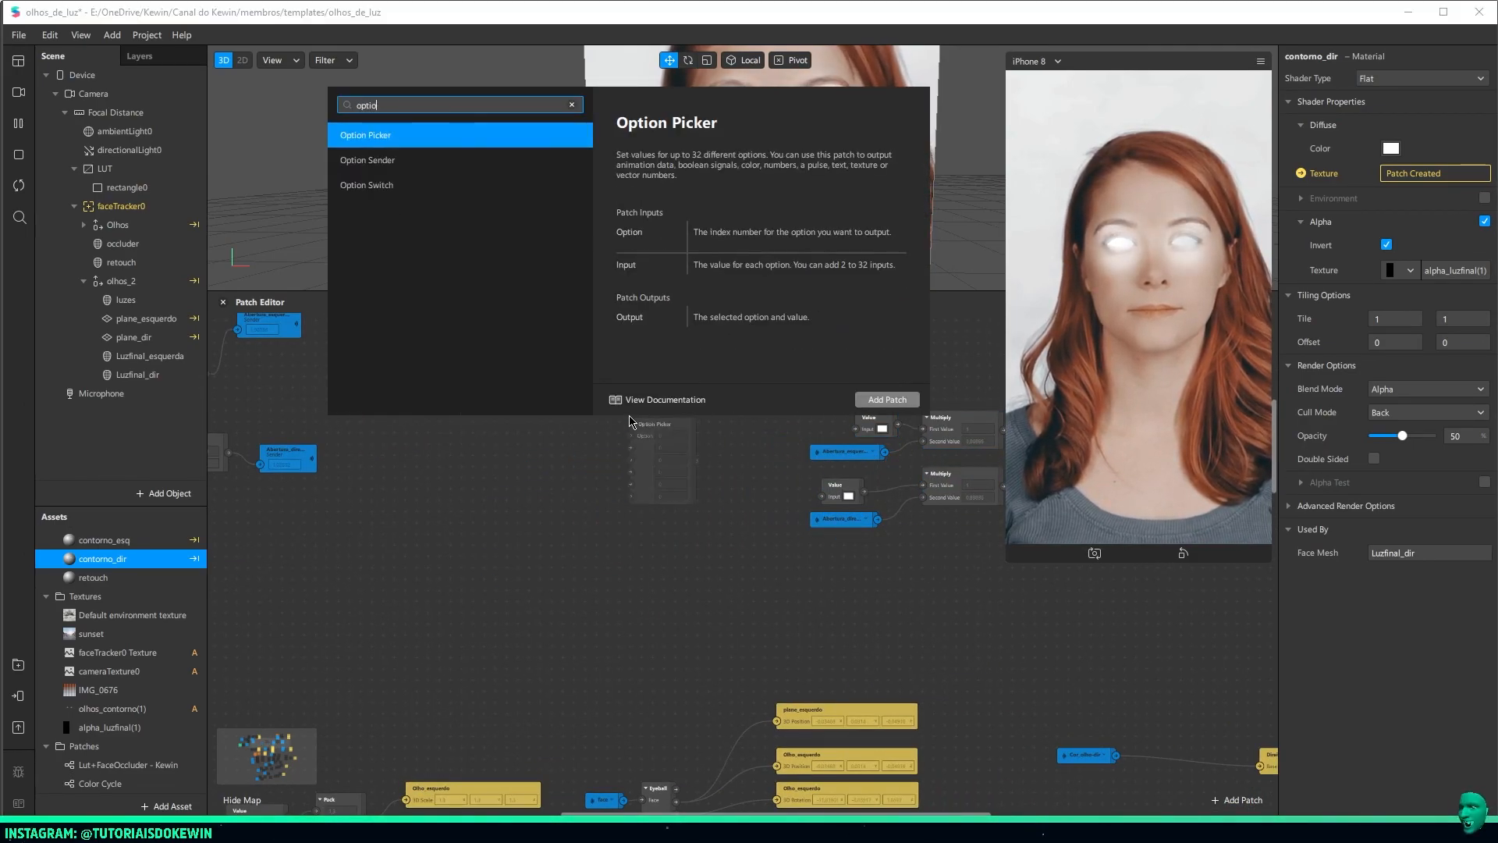
{"action": "key", "text": "Return"}
{"action": "scroll", "coordinate": [630, 418], "scroll_direction": "up", "scroll_amount": 3}
{"action": "left_click", "coordinate": [680, 429]}
{"action": "left_click", "coordinate": [676, 553]}
{"action": "left_click", "coordinate": [688, 617]}
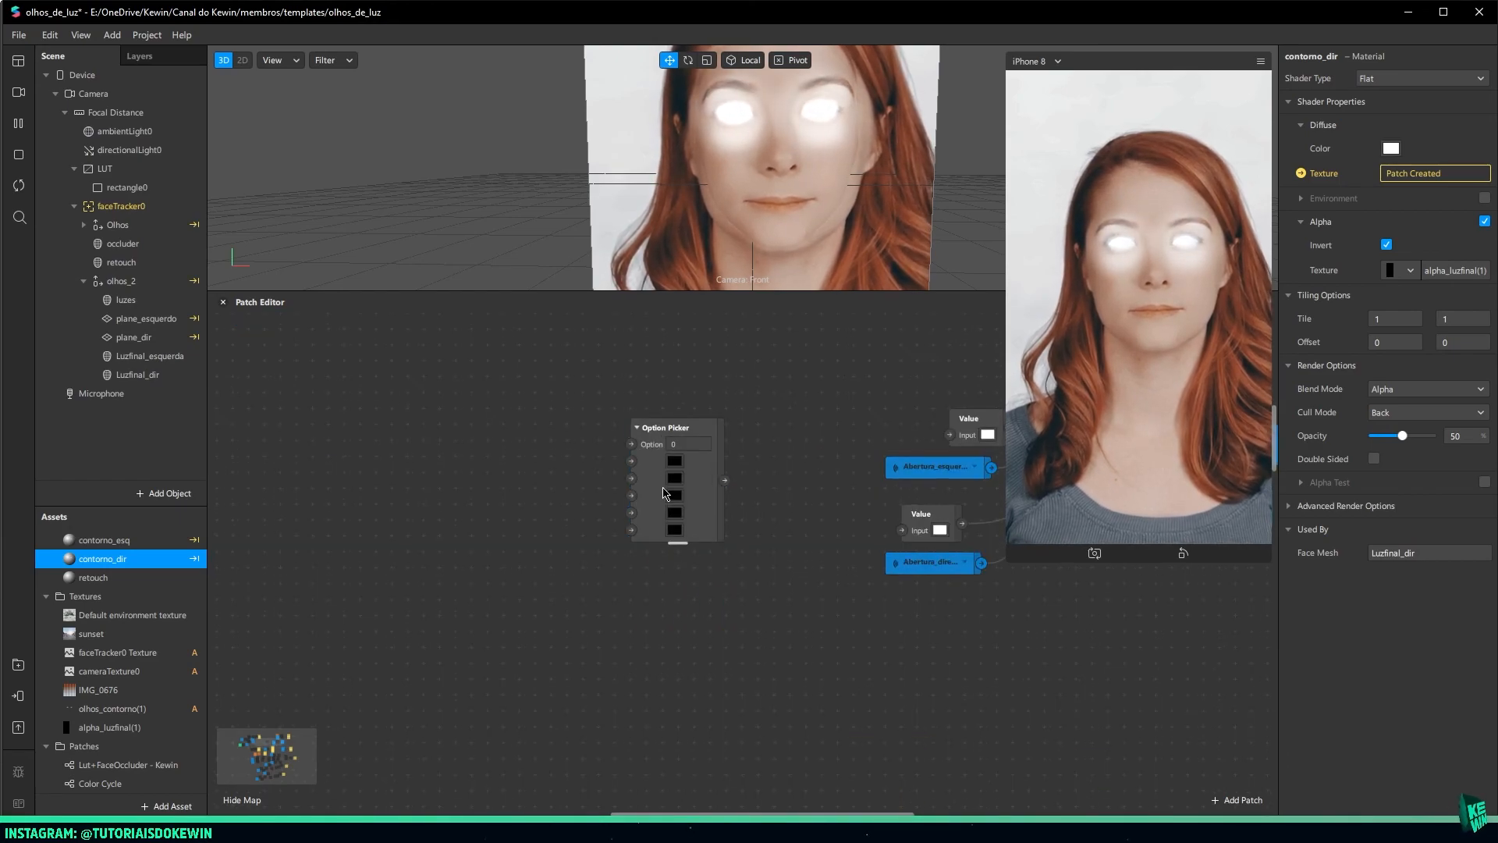
Connect the Option Picker output to both eyes' Value patches and reduce the picker to four colour options
{"action": "left_click_drag", "start_coordinate": [663, 488], "coordinate": [744, 511]}
{"action": "middle_click_drag", "start_coordinate": [744, 511], "coordinate": [632, 512]}
{"action": "left_click_drag", "start_coordinate": [693, 504], "coordinate": [791, 533]}
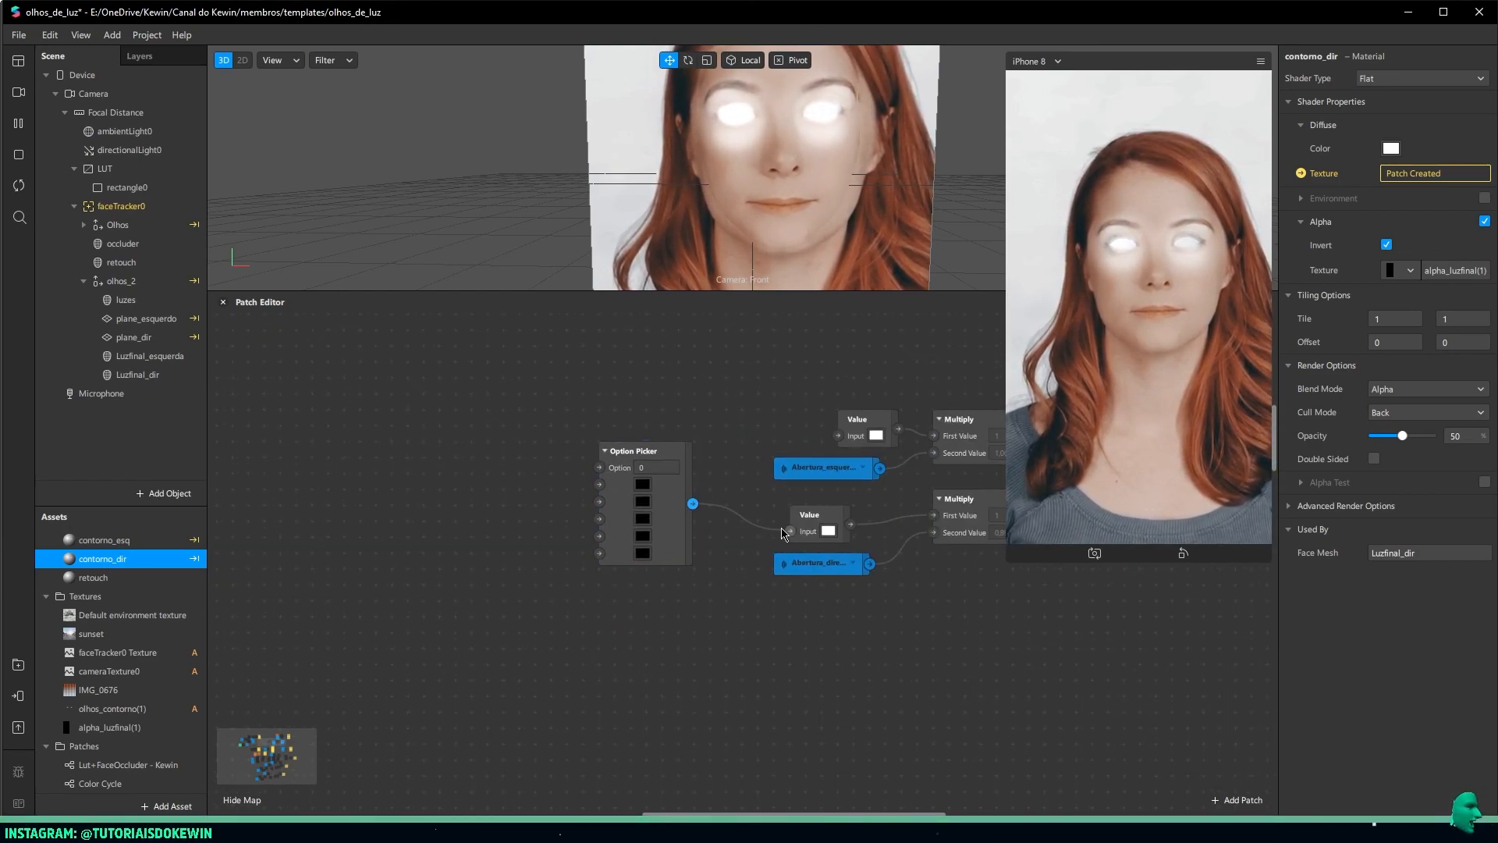
{"action": "left_click_drag", "start_coordinate": [693, 505], "coordinate": [839, 436]}
{"action": "left_click", "coordinate": [643, 561]}
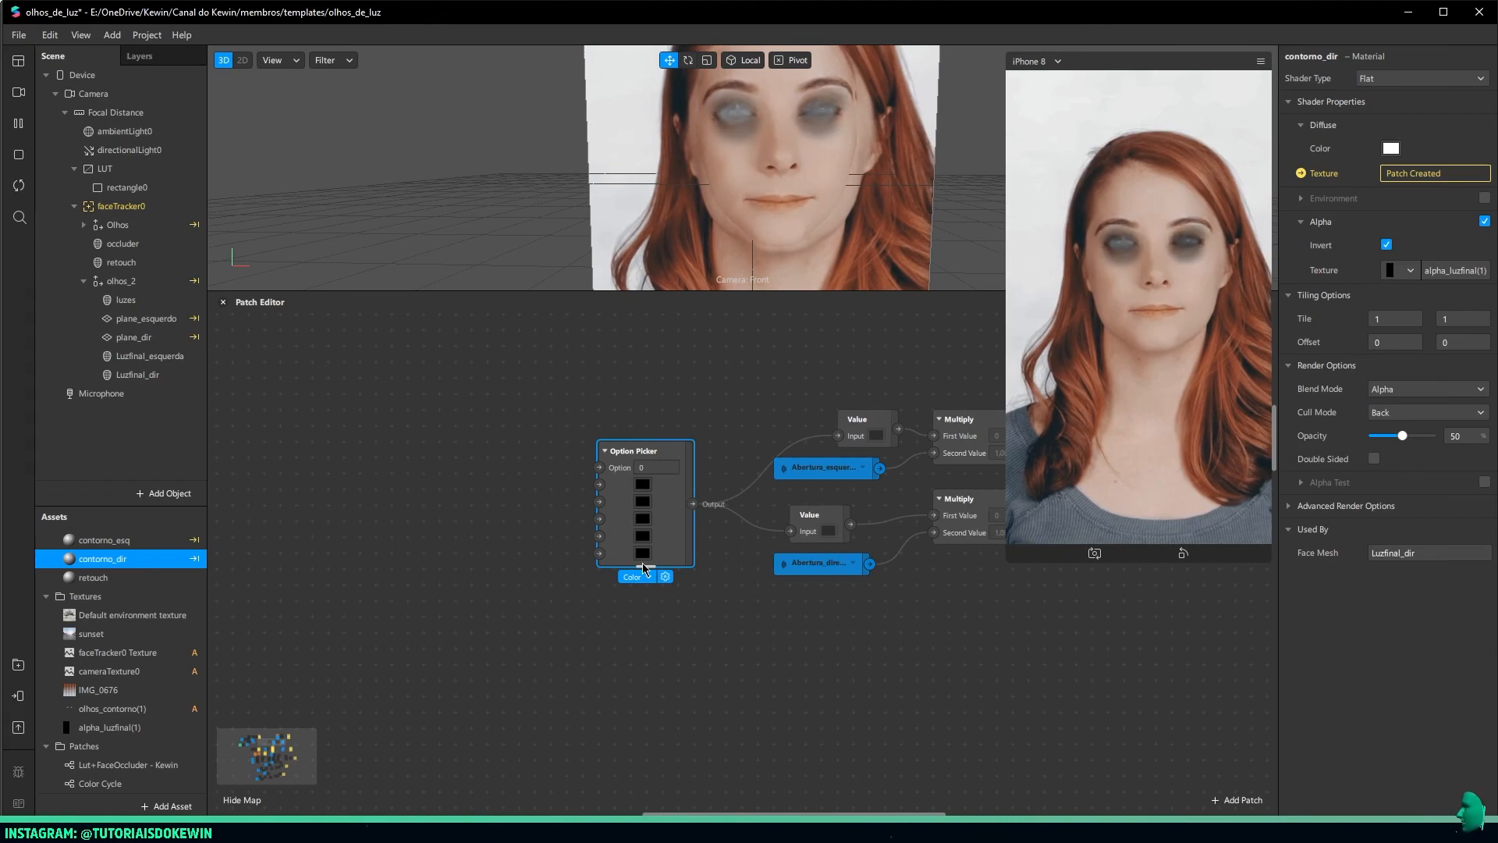
{"action": "mouse_move", "coordinate": [646, 567]}
{"action": "left_mouse_down"}
{"action": "mouse_move", "coordinate": [647, 629]}
{"action": "mouse_move", "coordinate": [651, 548]}
{"action": "left_mouse_up"}
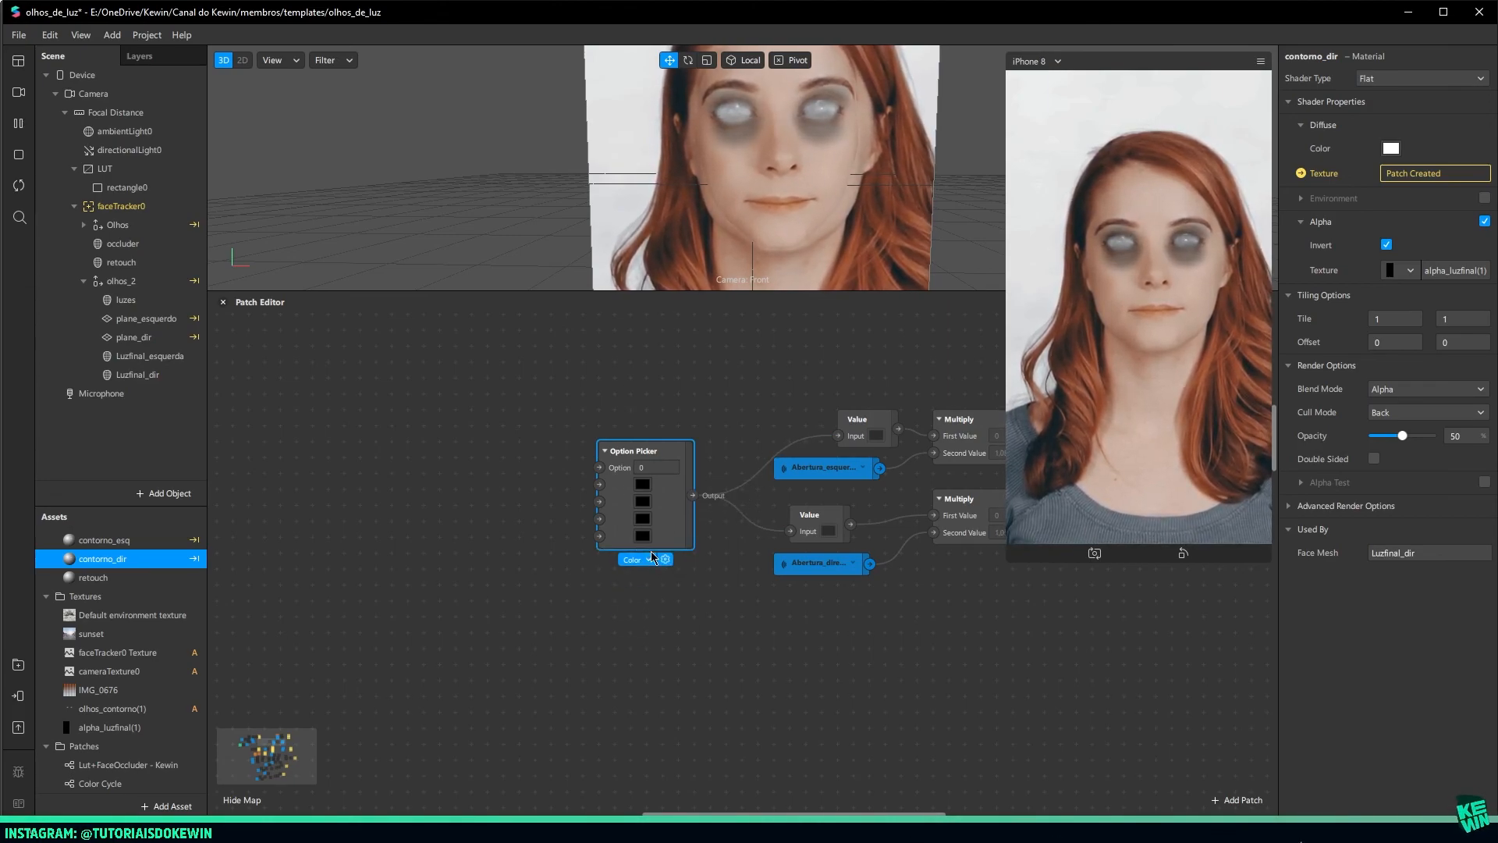
Set the Option Picker's first colour to white and its second to cyan
{"action": "left_click", "coordinate": [642, 484]}
{"action": "left_click_drag", "start_coordinate": [843, 238], "coordinate": [541, 165]}
{"action": "left_click", "coordinate": [660, 300]}
{"action": "left_click", "coordinate": [775, 480]}
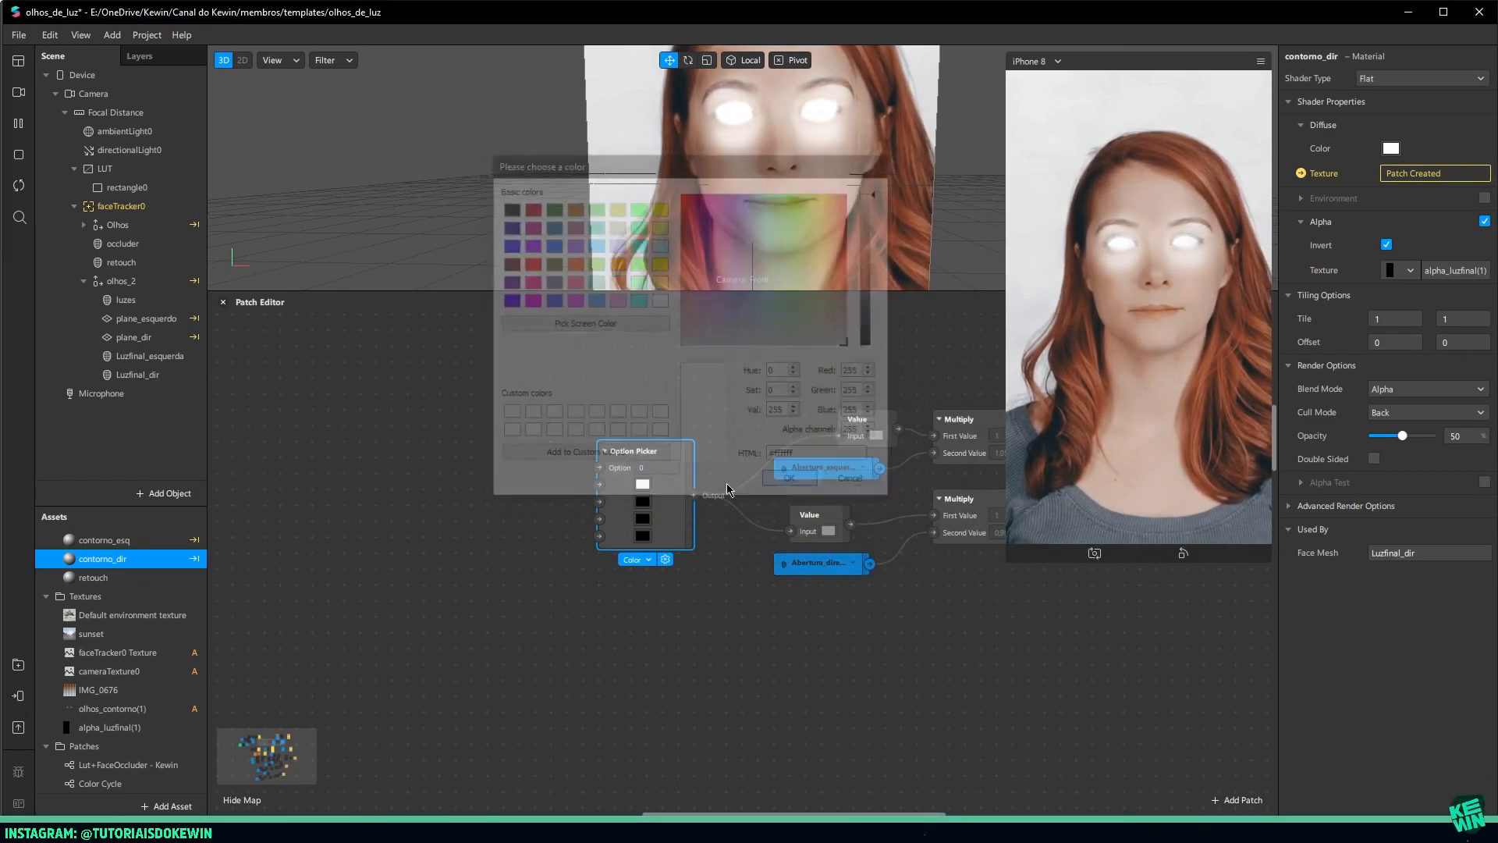
{"action": "left_click", "coordinate": [642, 502]}
{"action": "left_click", "coordinate": [946, 374]}
{"action": "left_click", "coordinate": [1098, 555]}
Set the Option Picker's third colour to red and its fourth to yellow
{"action": "left_click", "coordinate": [642, 520]}
{"action": "left_click", "coordinate": [836, 336]}
{"action": "left_click", "coordinate": [1090, 556]}
{"action": "left_click", "coordinate": [642, 536]}
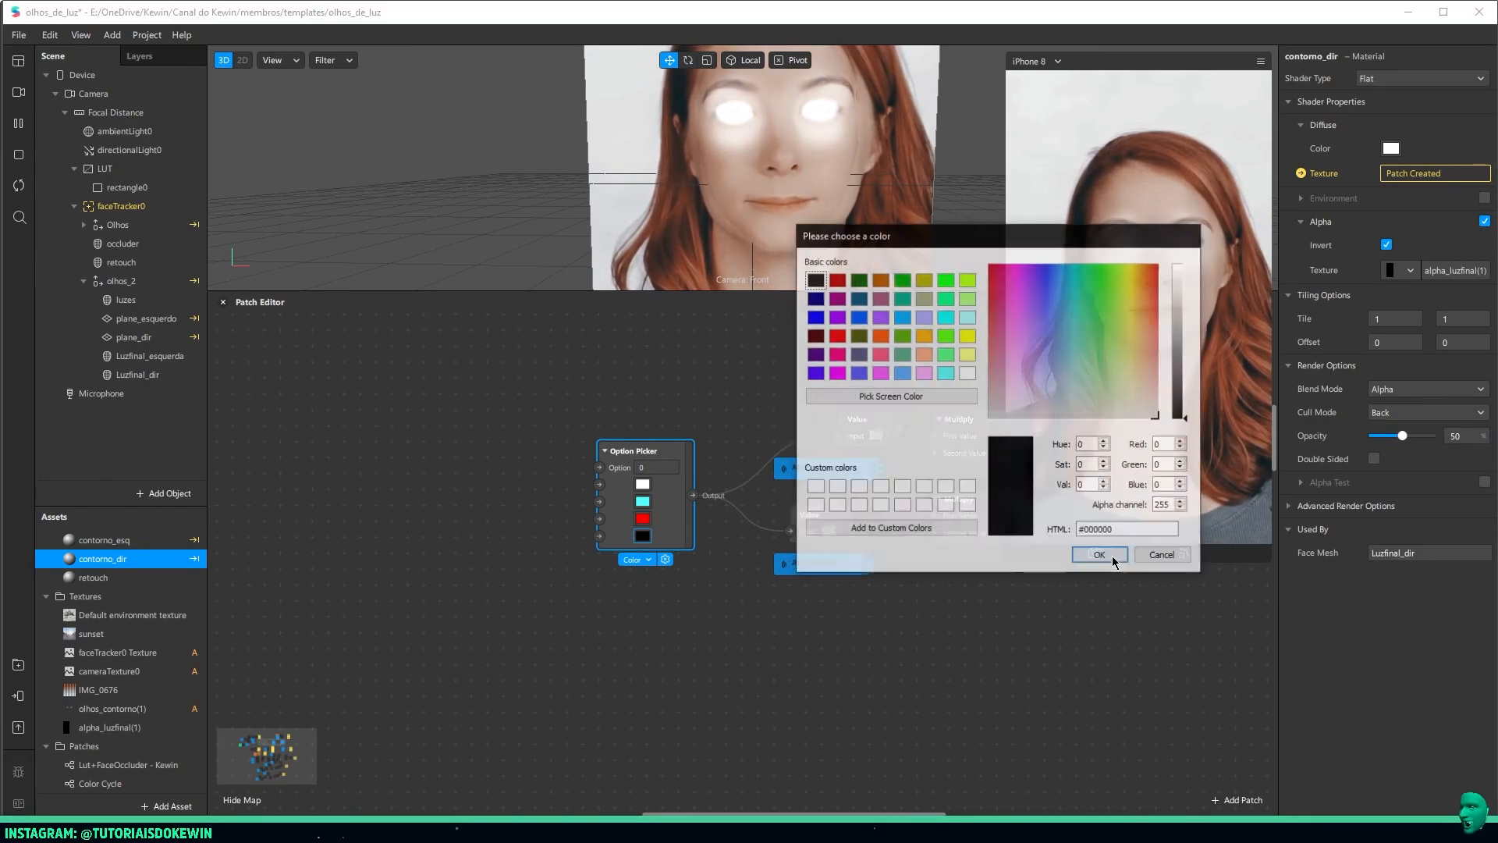
{"action": "left_click", "coordinate": [967, 335]}
{"action": "left_click", "coordinate": [1101, 556]}
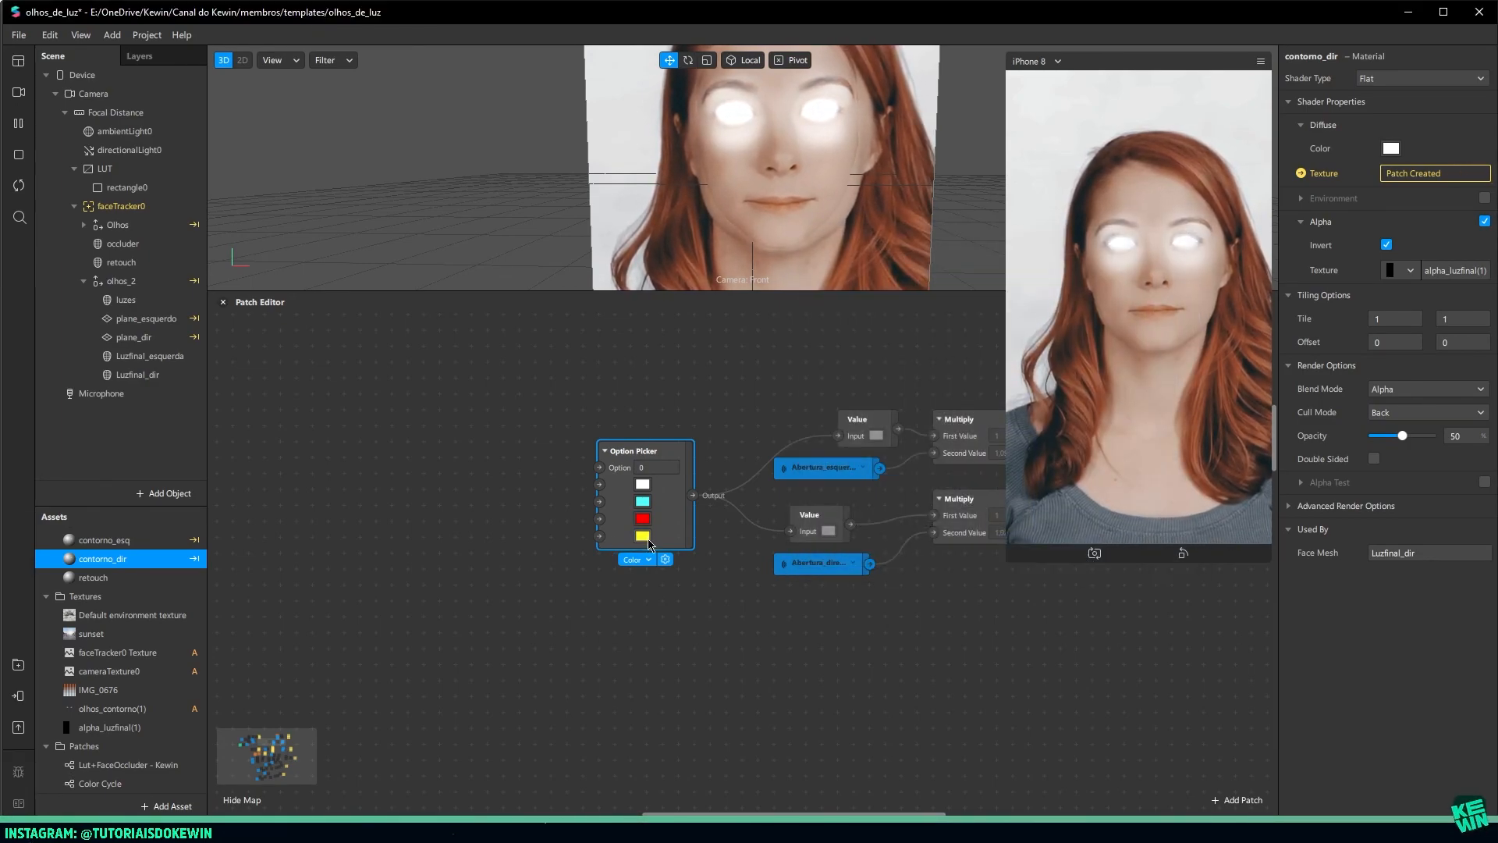
Add a Counter patch with a maximum count of 4 and connect it to the Option Picker's Option input
{"action": "scroll", "coordinate": [557, 479], "scroll_direction": "left", "scroll_amount": 2}
{"action": "double_click", "coordinate": [557, 479]}
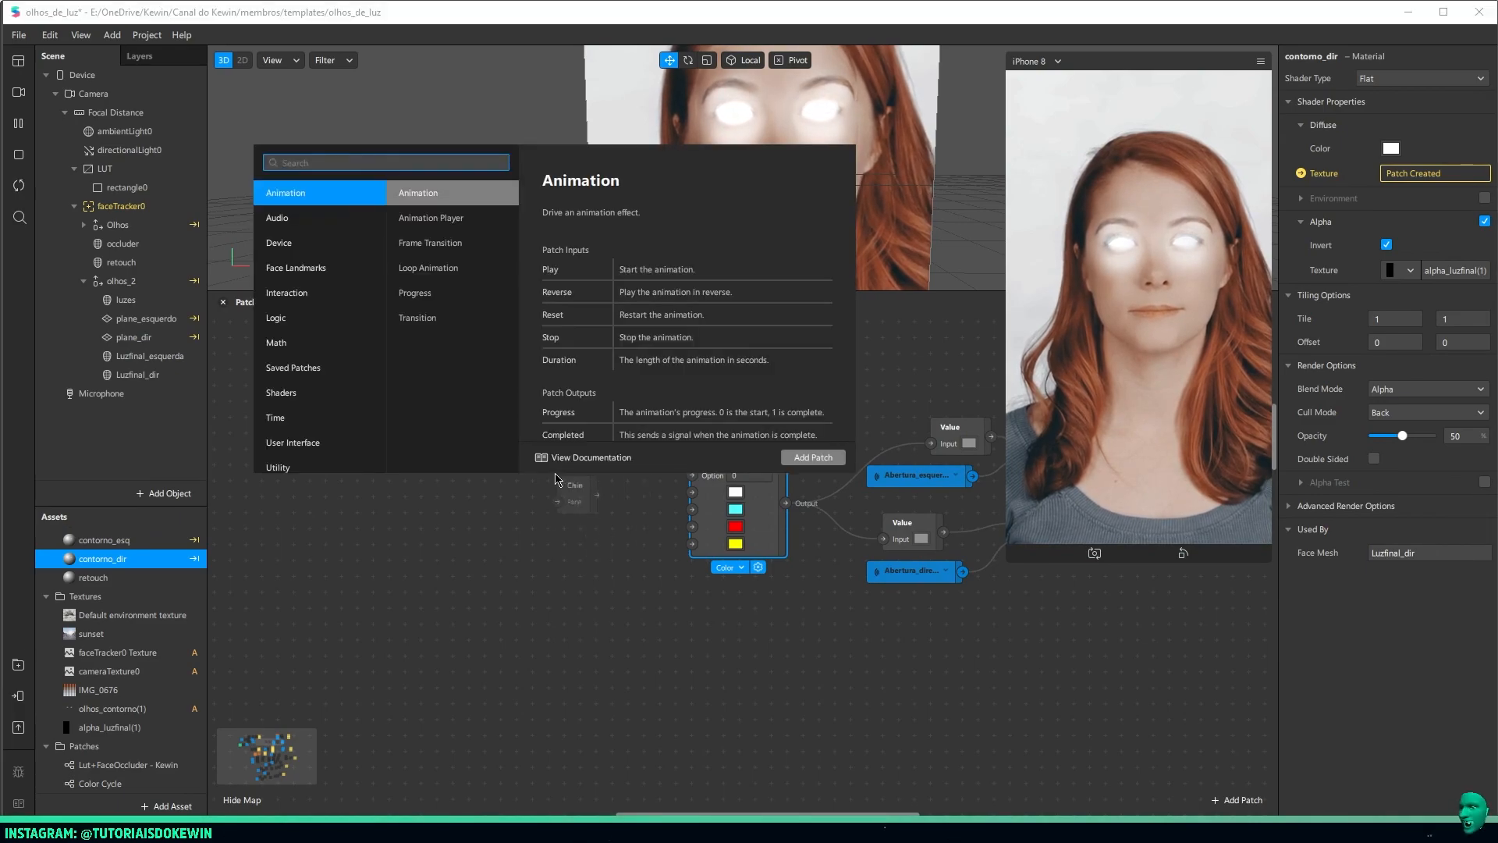
{"action": "type", "text": "count"}
{"action": "key", "text": "Return"}
{"action": "left_click_drag", "start_coordinate": [656, 571], "coordinate": [592, 566]}
{"action": "type", "text": "4"}
{"action": "left_click_drag", "start_coordinate": [682, 544], "coordinate": [693, 475]}
{"action": "double_click", "coordinate": [425, 501]}
{"action": "type", "text": "sc"}
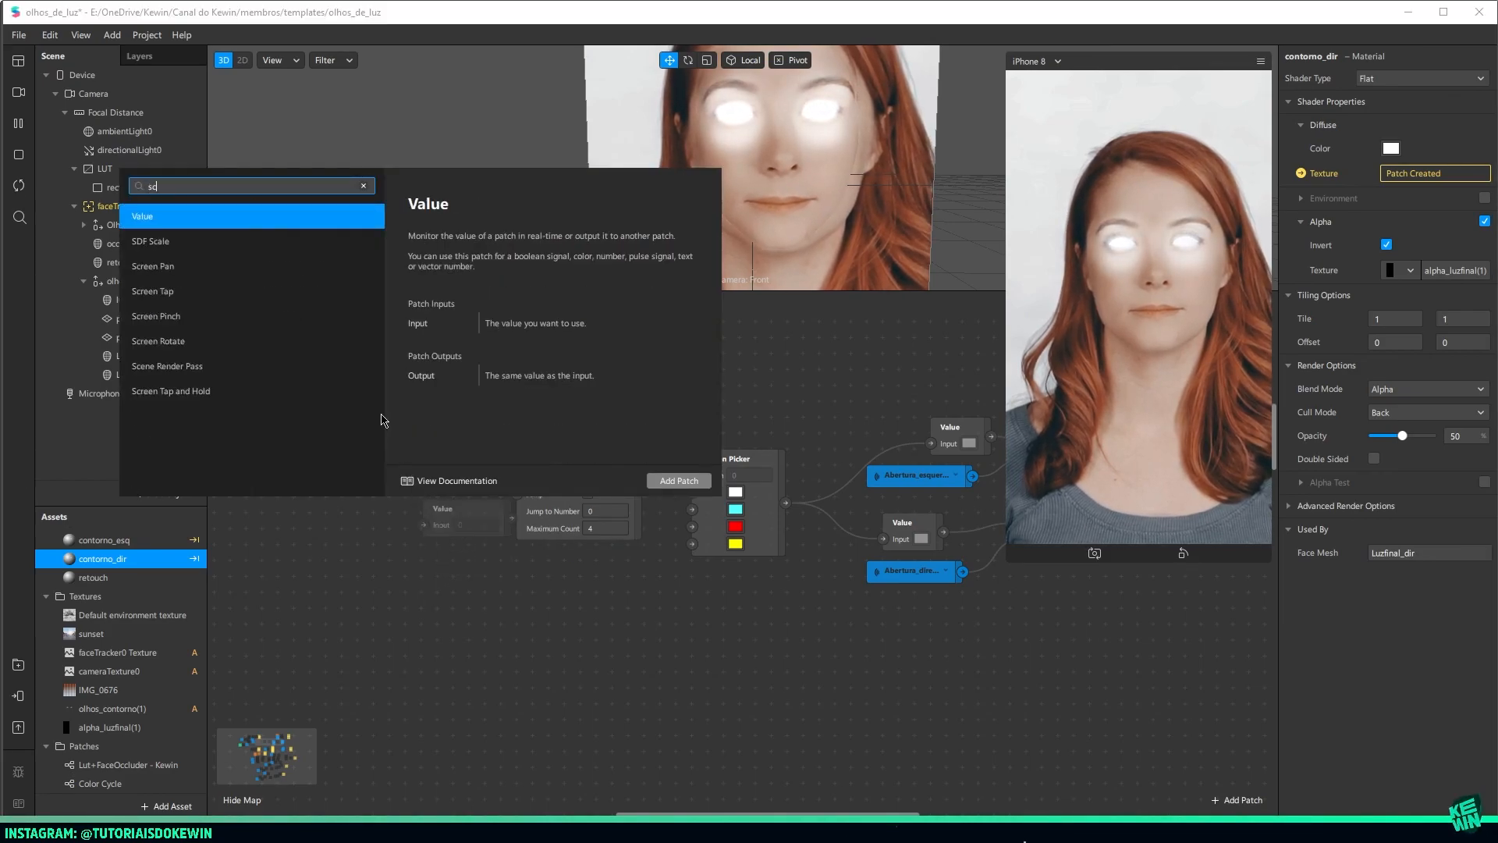
{"action": "type", "text": "ree"}
{"action": "double_click", "coordinate": [247, 223]}
{"action": "left_click_drag", "start_coordinate": [450, 501], "coordinate": [368, 466]}
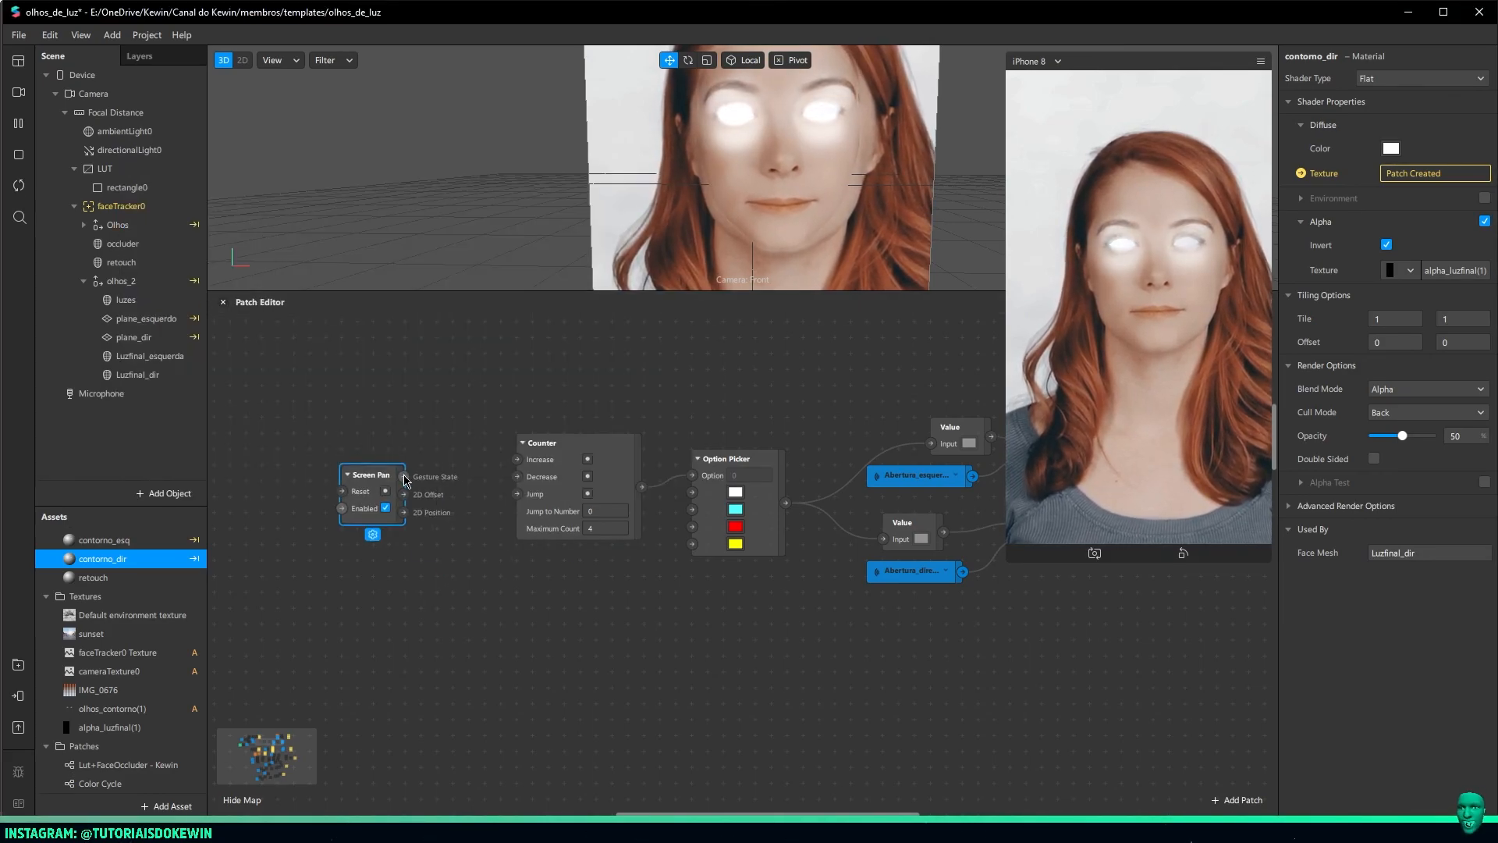
{"action": "left_click_drag", "start_coordinate": [520, 459], "coordinate": [442, 442]}
{"action": "left_click_drag", "start_coordinate": [357, 477], "coordinate": [339, 468]}
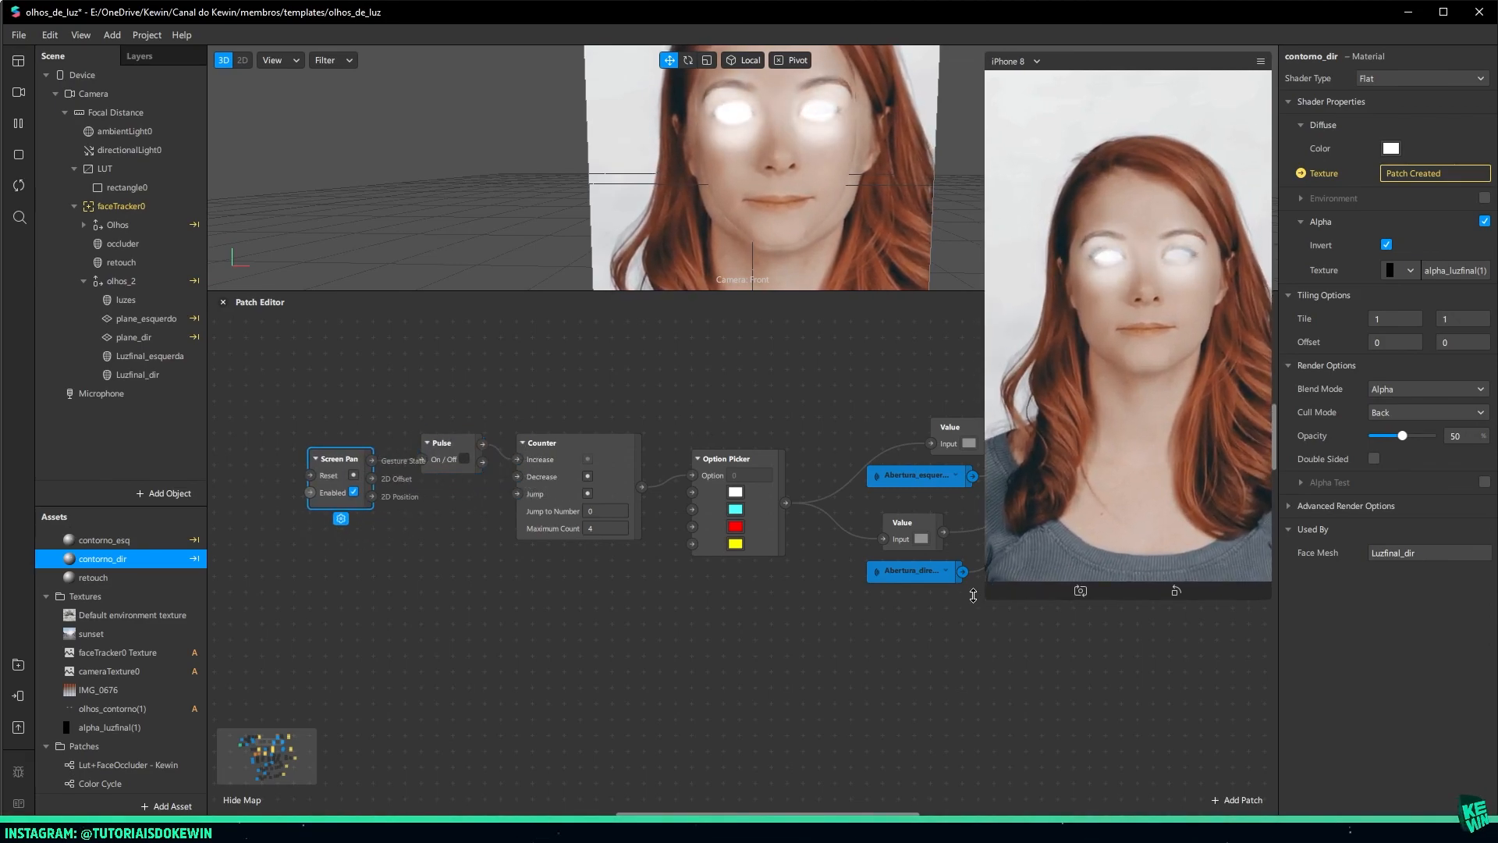
{"action": "key", "text": "Delete"}
Add a Screen Tap patch, connect it directly to the Counter's Increase input, and remove the leftover Pulse and Switch patches
{"action": "double_click", "coordinate": [353, 506]}
{"action": "type", "text": "screen tap"}
{"action": "key", "text": "Return"}
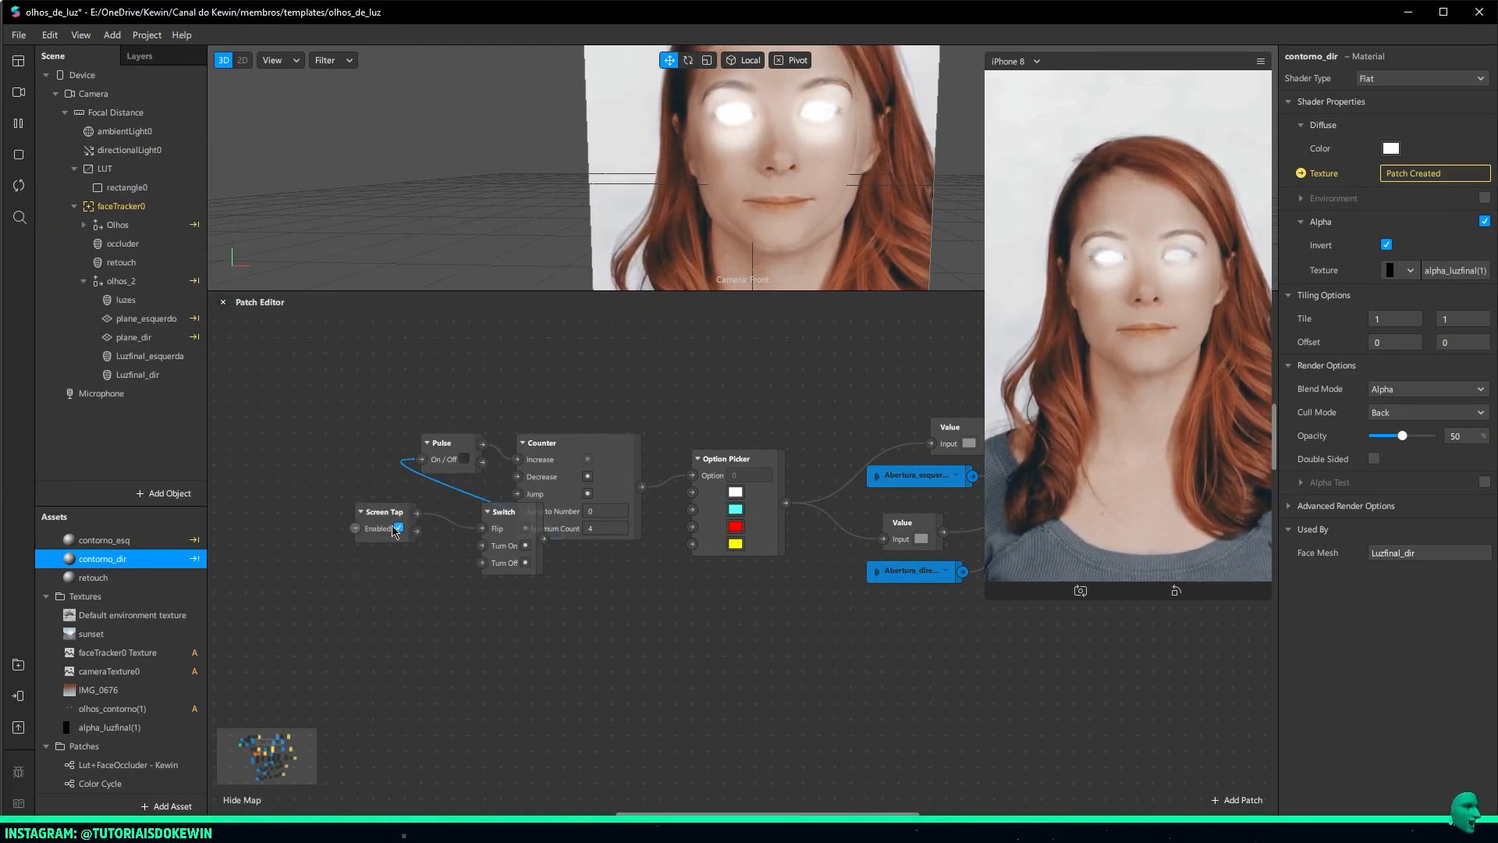
{"action": "left_click_drag", "start_coordinate": [383, 512], "coordinate": [260, 474]}
{"action": "left_click_drag", "start_coordinate": [499, 507], "coordinate": [395, 507]}
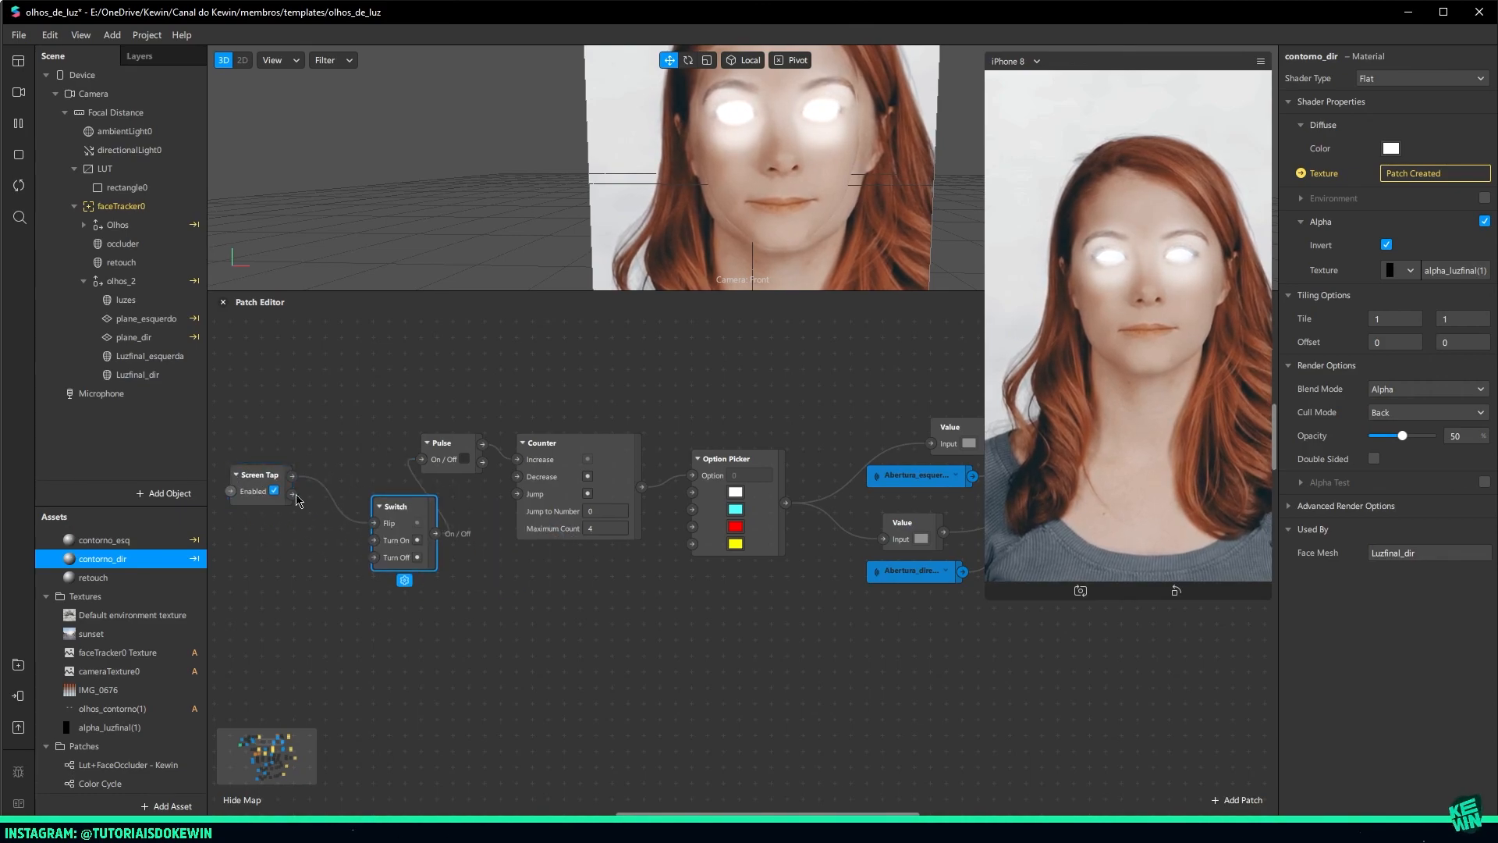
{"action": "key", "text": "Delete"}
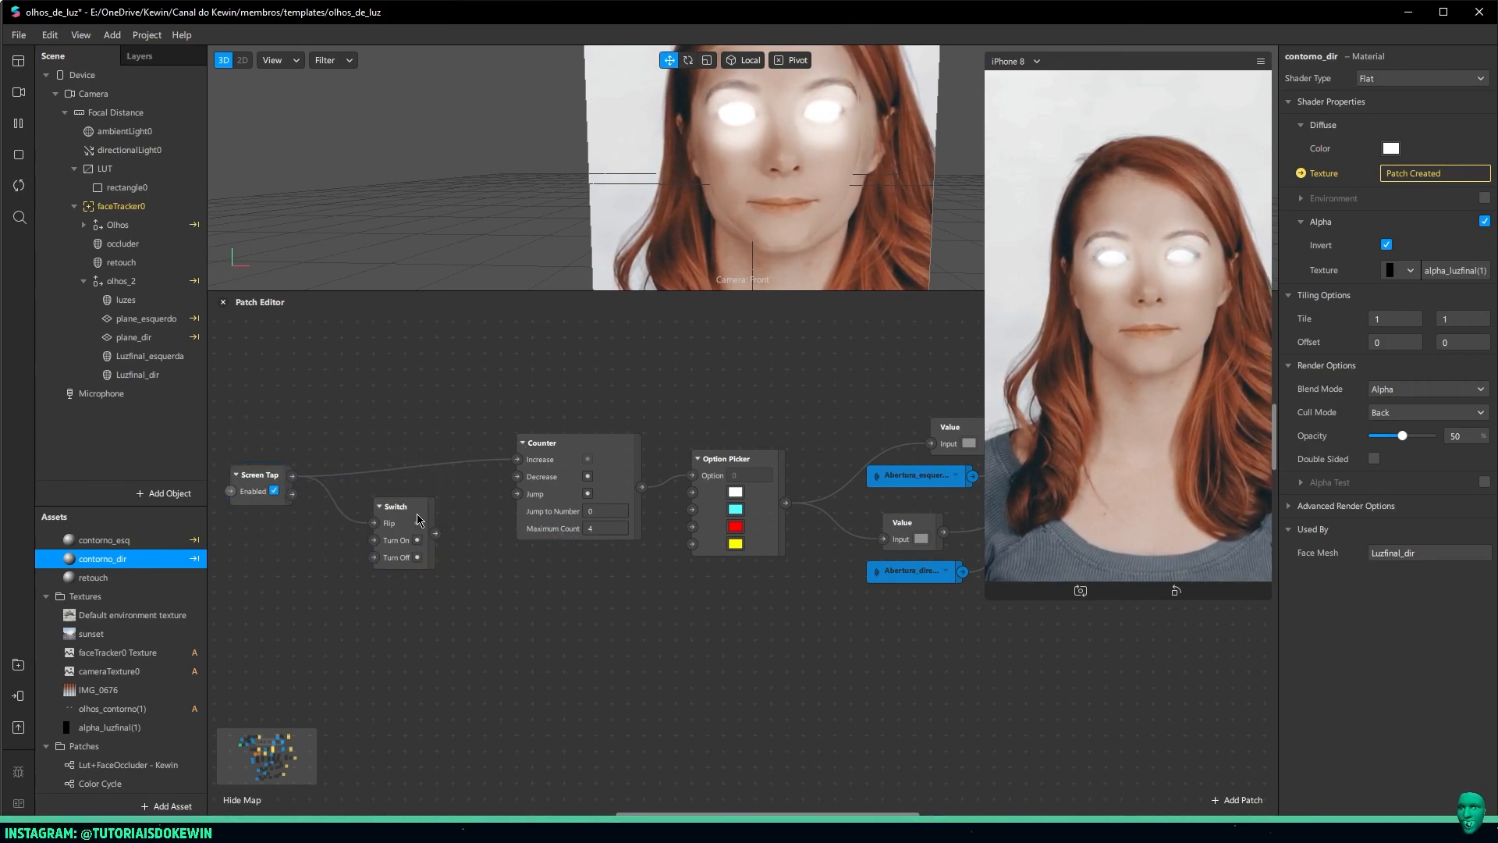
{"action": "left_click", "coordinate": [401, 511]}
{"action": "key", "text": "Delete"}
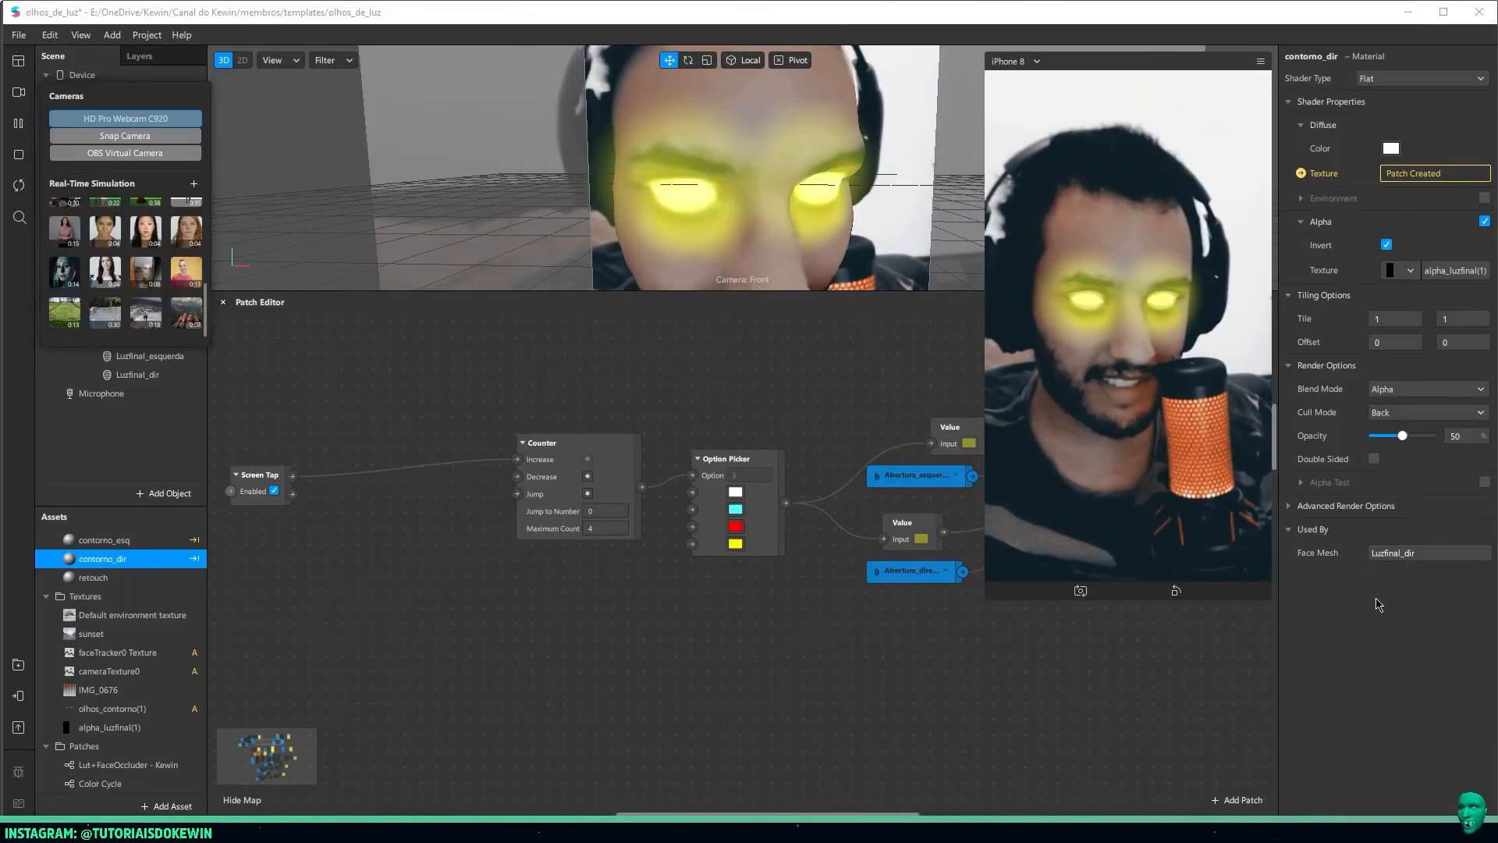
Test the eye colour change on the webcam preview with simulated screen taps
{"action": "left_click", "coordinate": [1370, 655]}
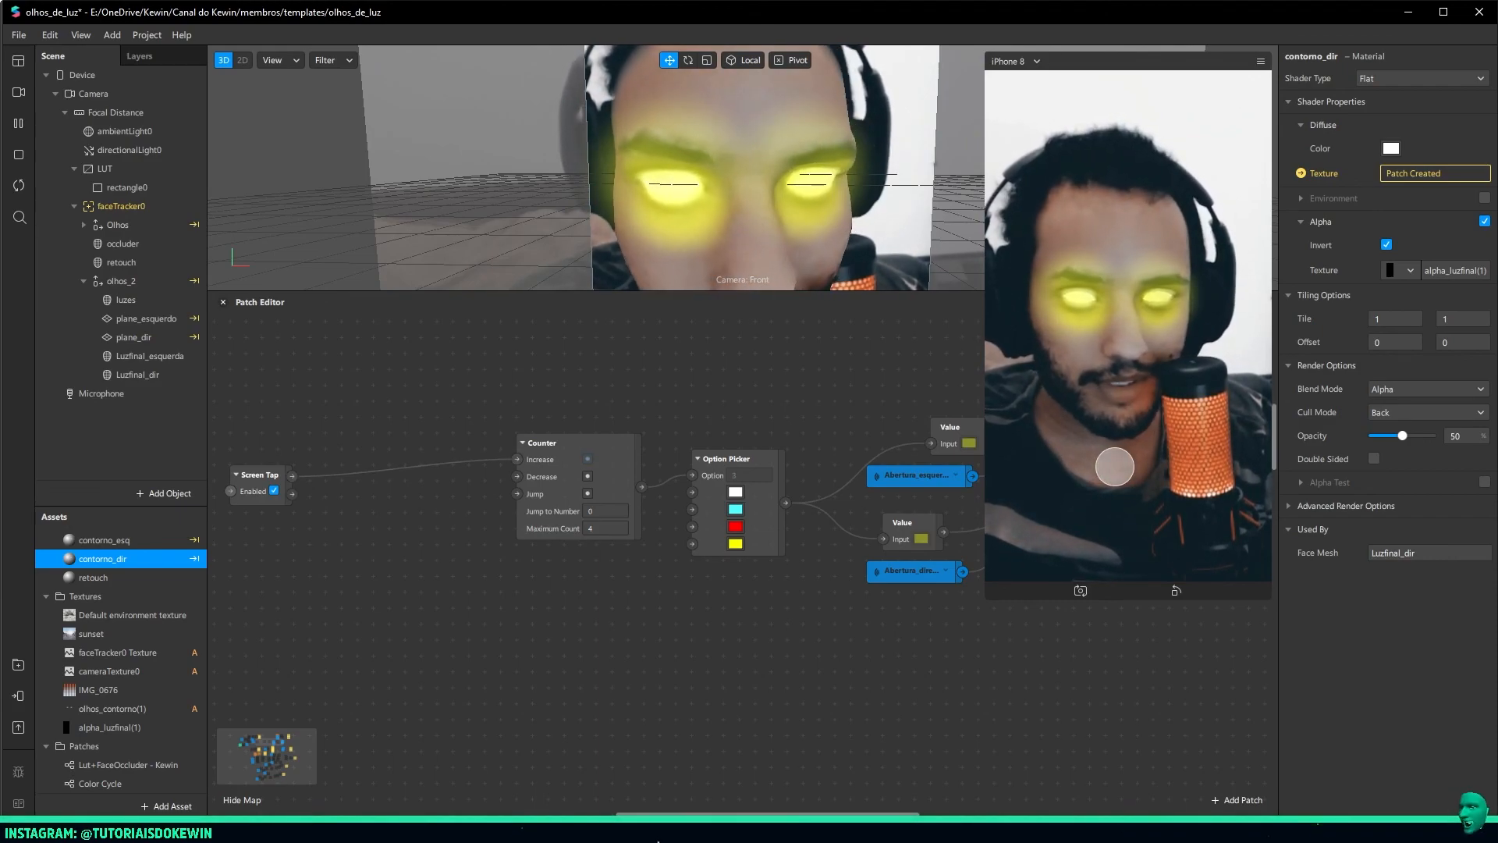
{"action": "left_click", "coordinate": [1114, 466]}
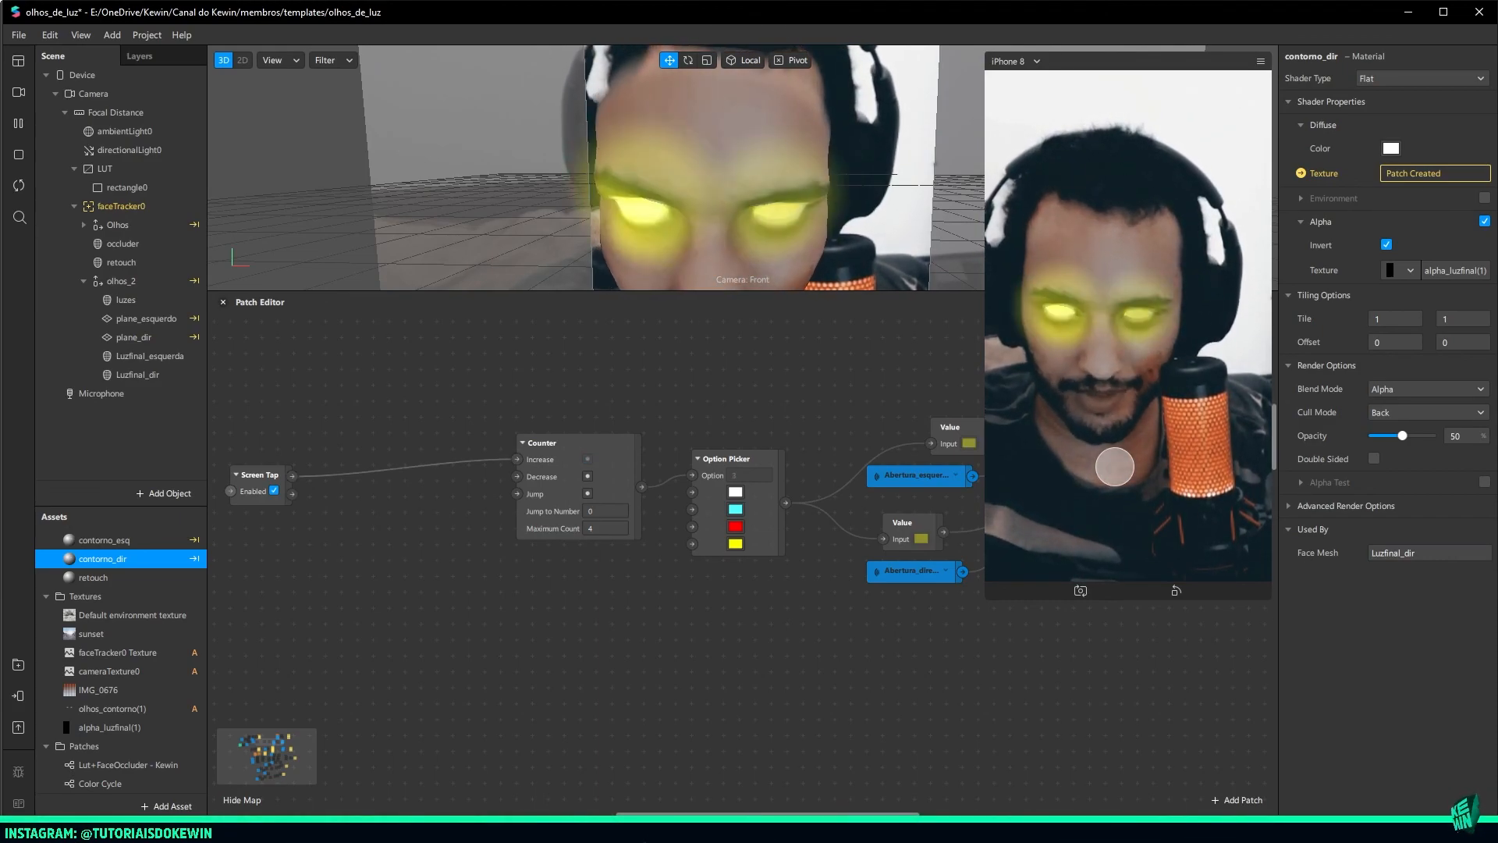
{"action": "left_click", "coordinate": [1237, 497]}
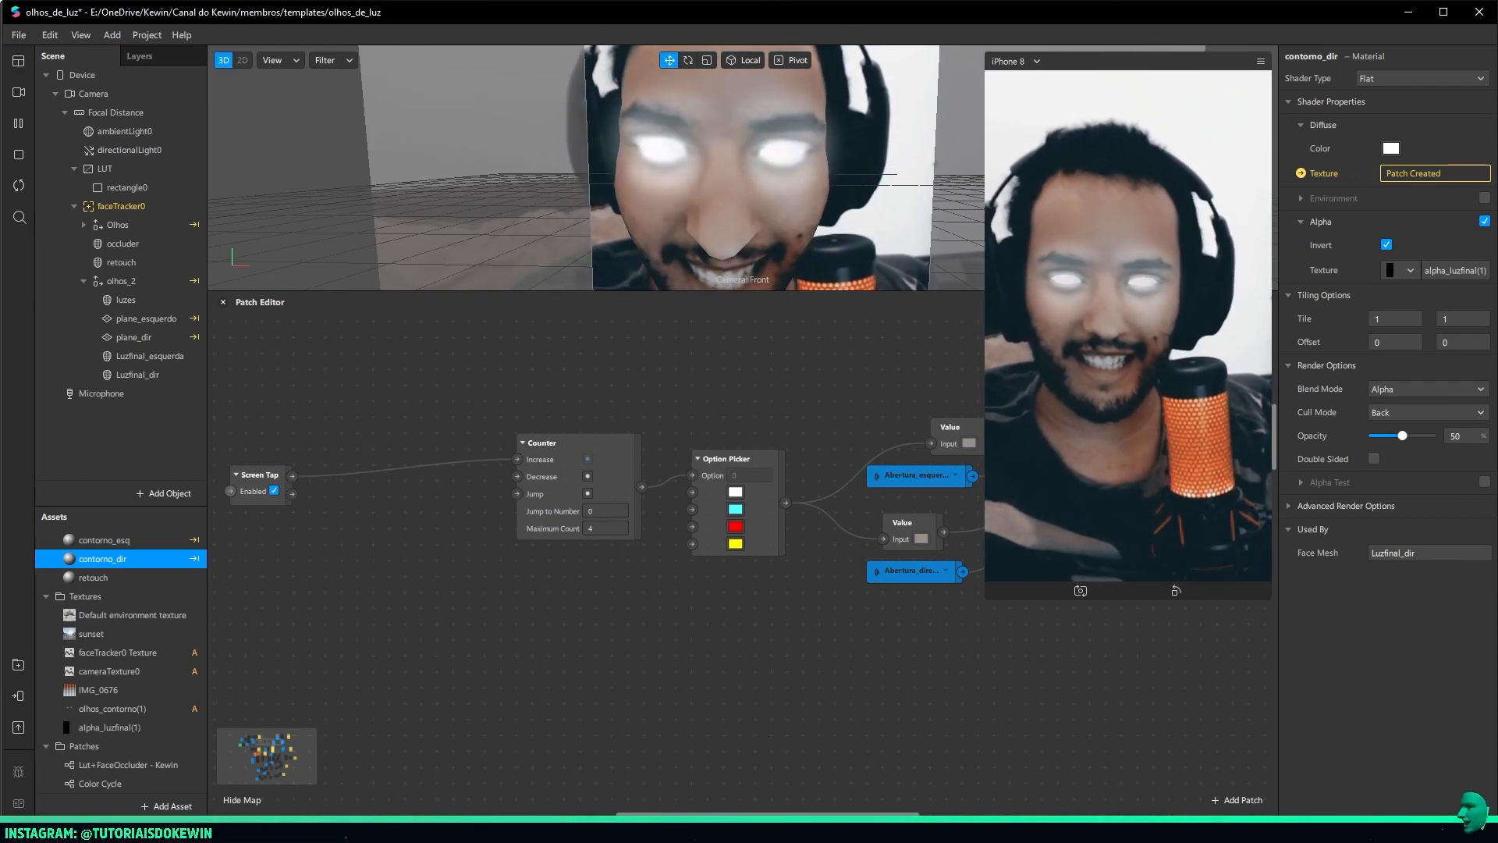